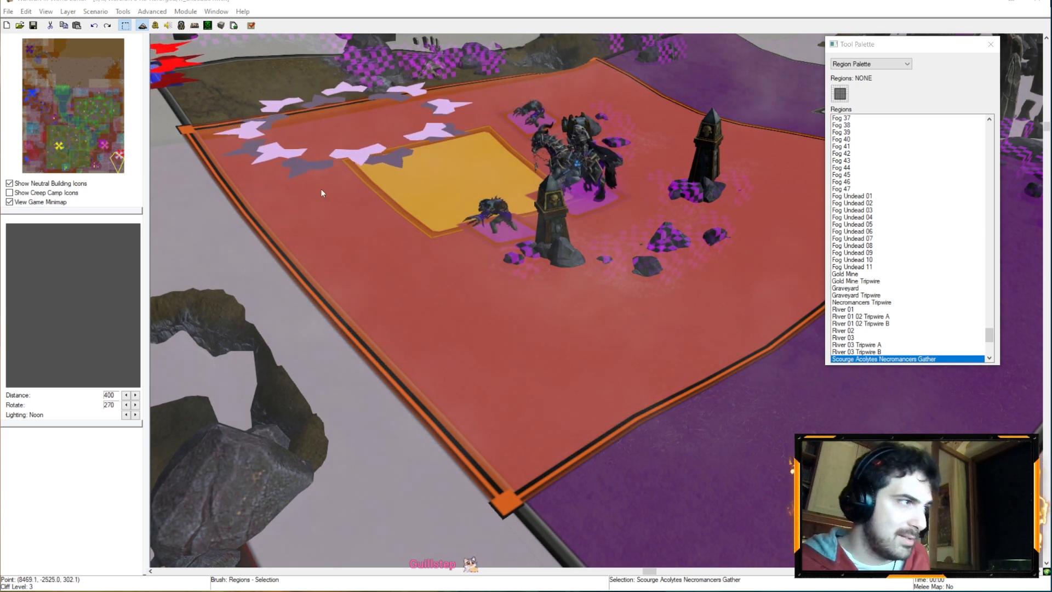
- Examine the terrain, units and approach paths around the Scourge Acolytes Necromancers Gather region
scroll(300, 256, "up", 2)
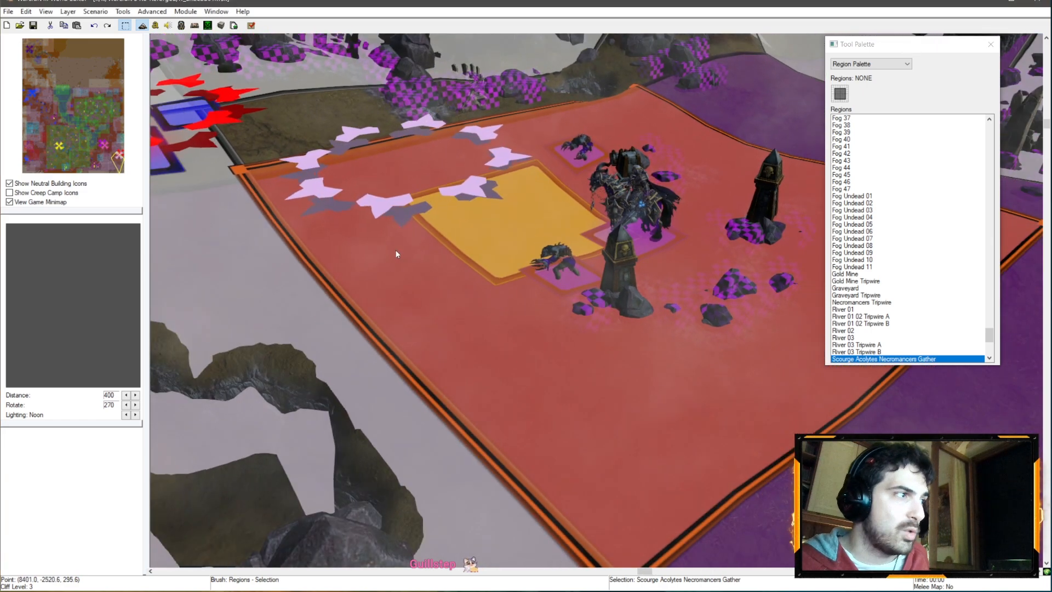
scroll(352, 301, "up", 2)
scroll(317, 298, "up", 2)
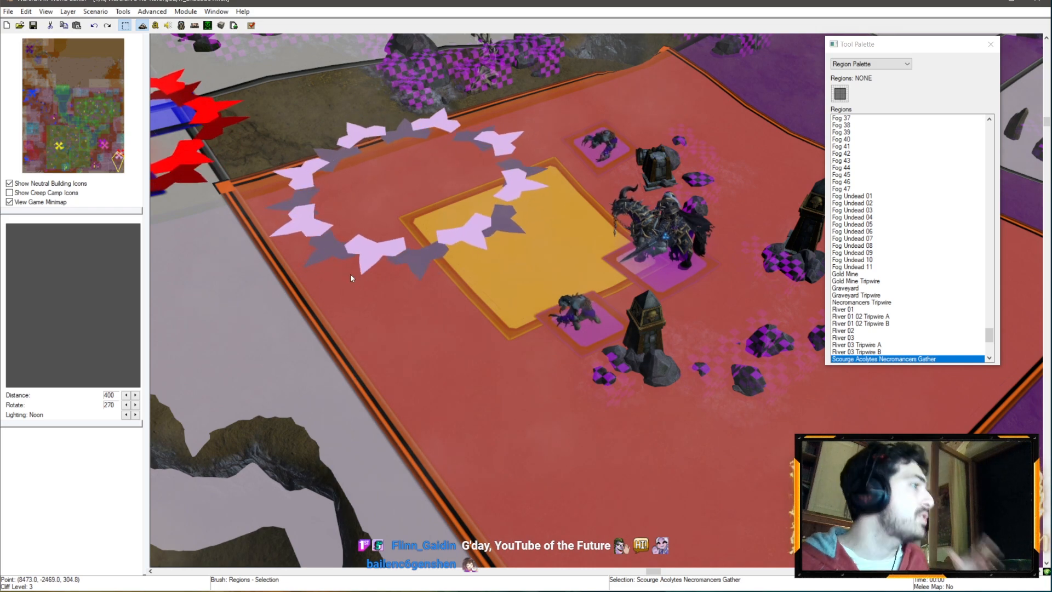
scroll(344, 217, "down", 5)
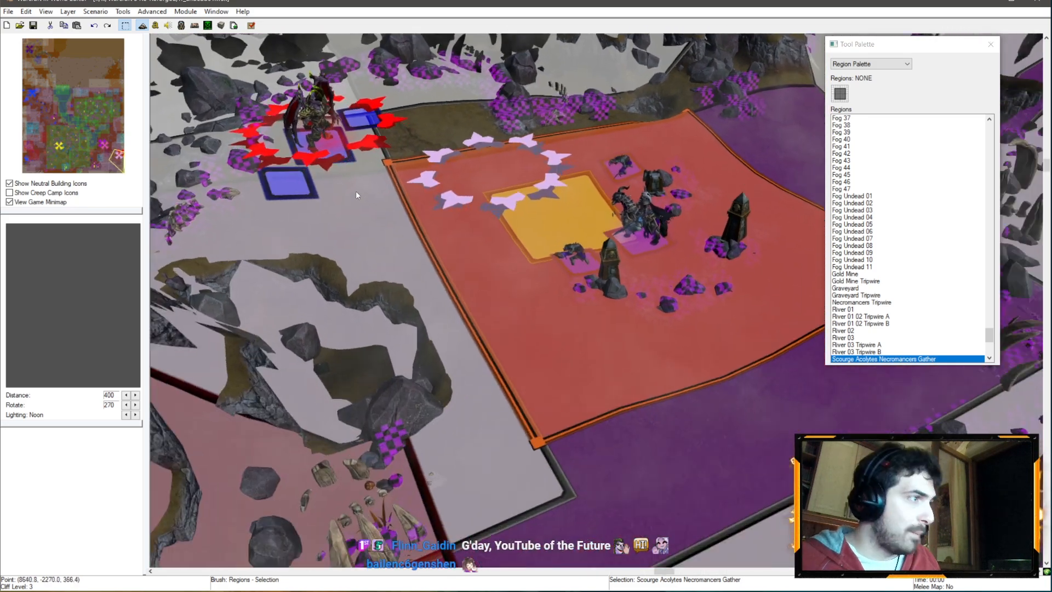
right_click_drag(356, 191, 499, 190, "ctrl")
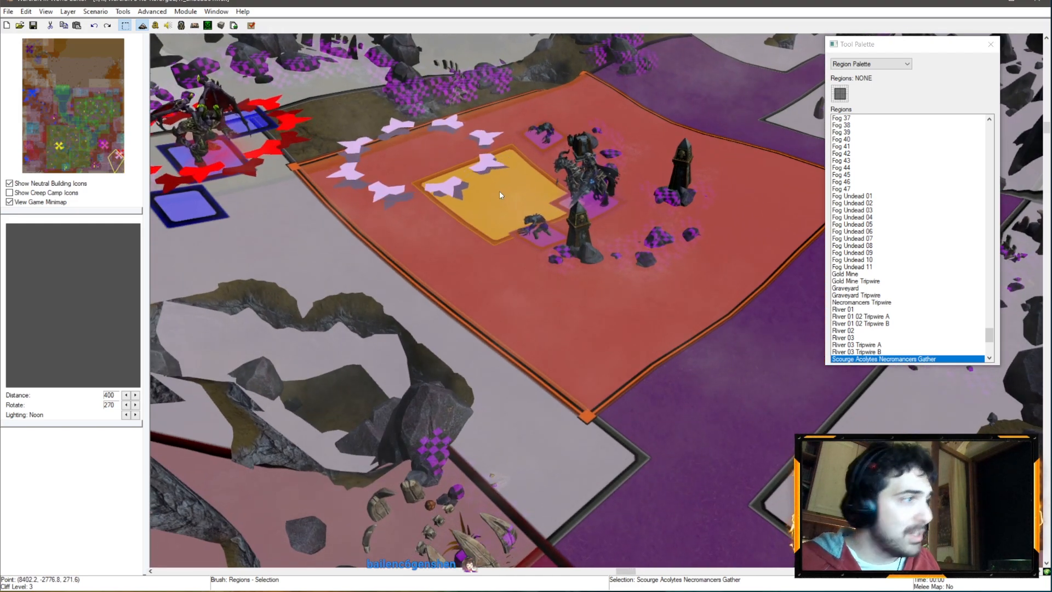
scroll(408, 197, "down", 2)
right_click_drag(413, 229, 383, 176, "ctrl")
scroll(412, 222, "up", 3)
right_click_drag(414, 222, 599, 185, "ctrl")
scroll(579, 236, "down", 3)
scroll(578, 240, "up", 3)
right_click_drag(575, 246, 490, 354, "ctrl")
right_click_drag(502, 264, 477, 415, "ctrl")
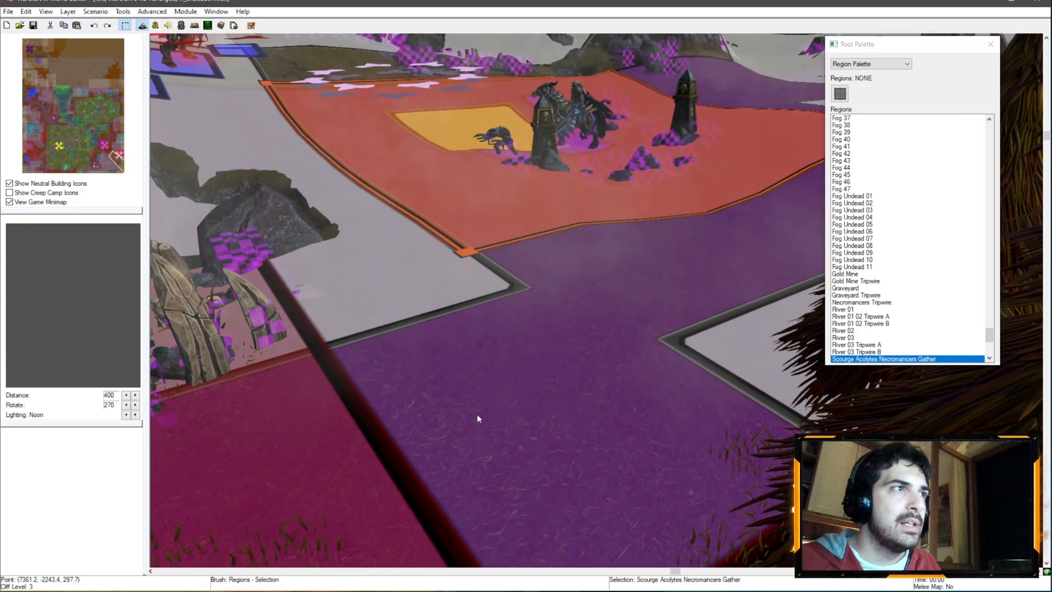
scroll(516, 289, "down", 3)
right_click_drag(516, 298, 501, 315, "ctrl")
scroll(532, 281, "up", 2)
right_click_drag(463, 233, 414, 318)
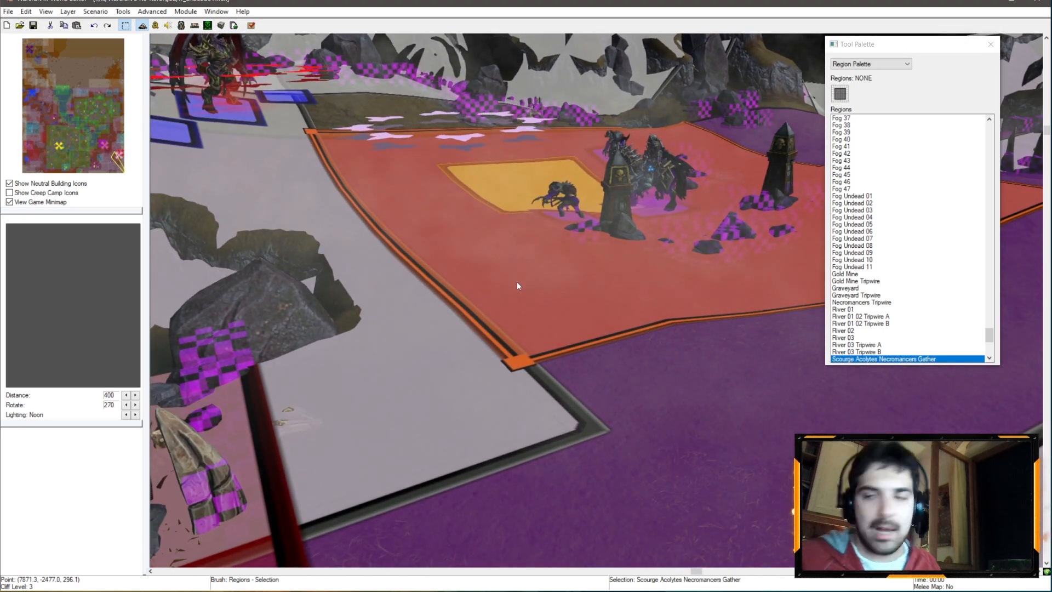
right_click_drag(510, 294, 584, 248)
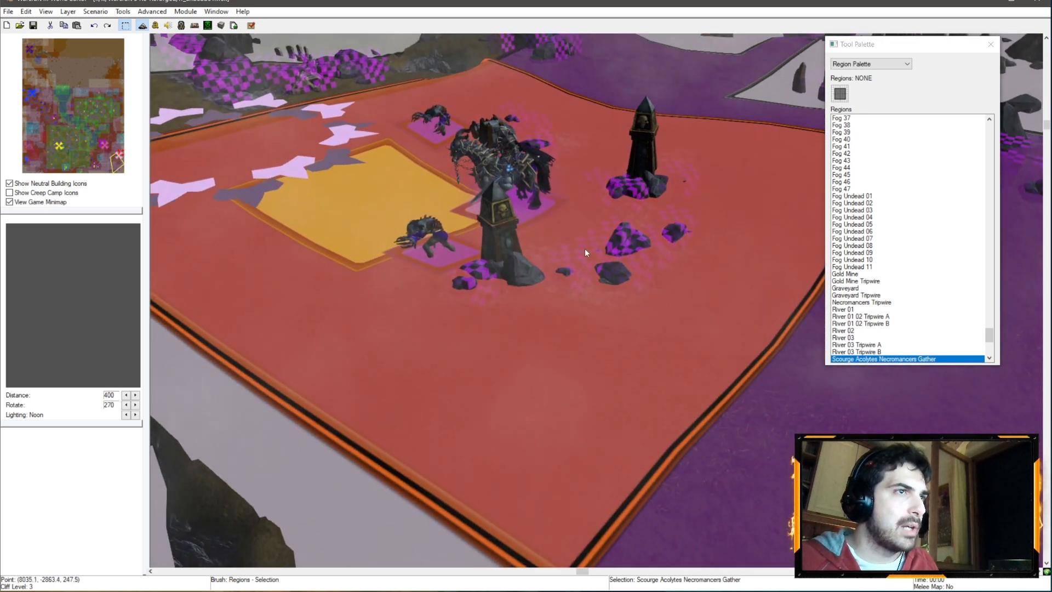
right_click_drag(383, 135, 453, 160, "ctrl")
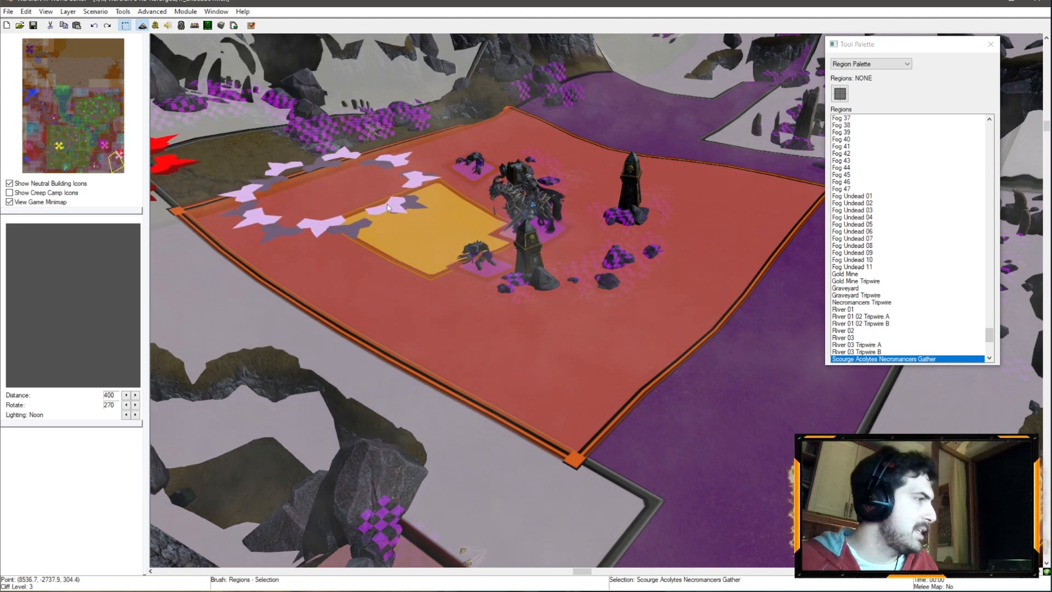
right_click_drag(588, 235, 384, 203, "ctrl")
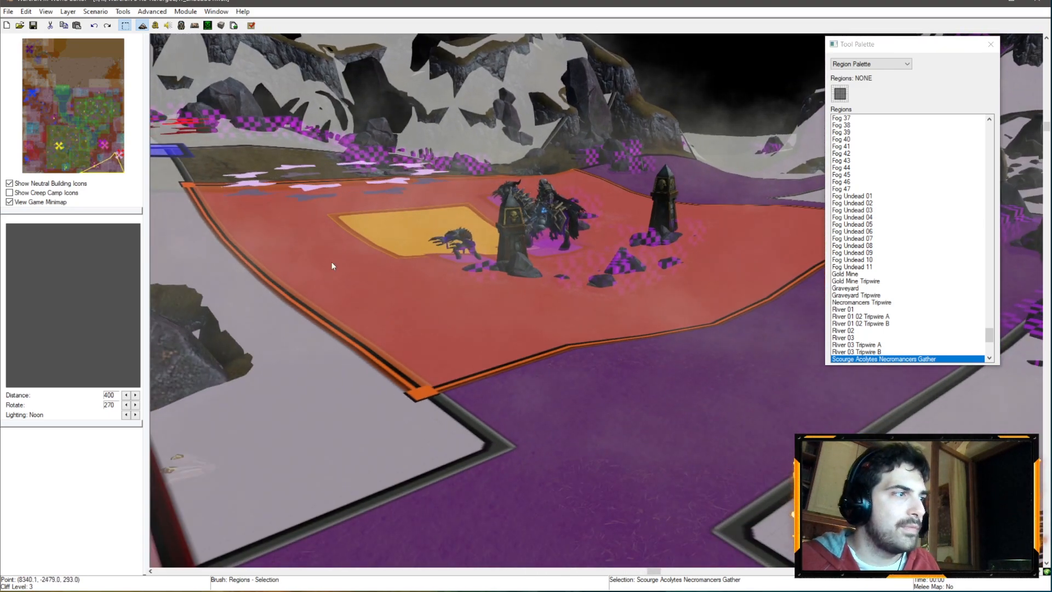
right_click_drag(459, 284, 423, 171, "ctrl")
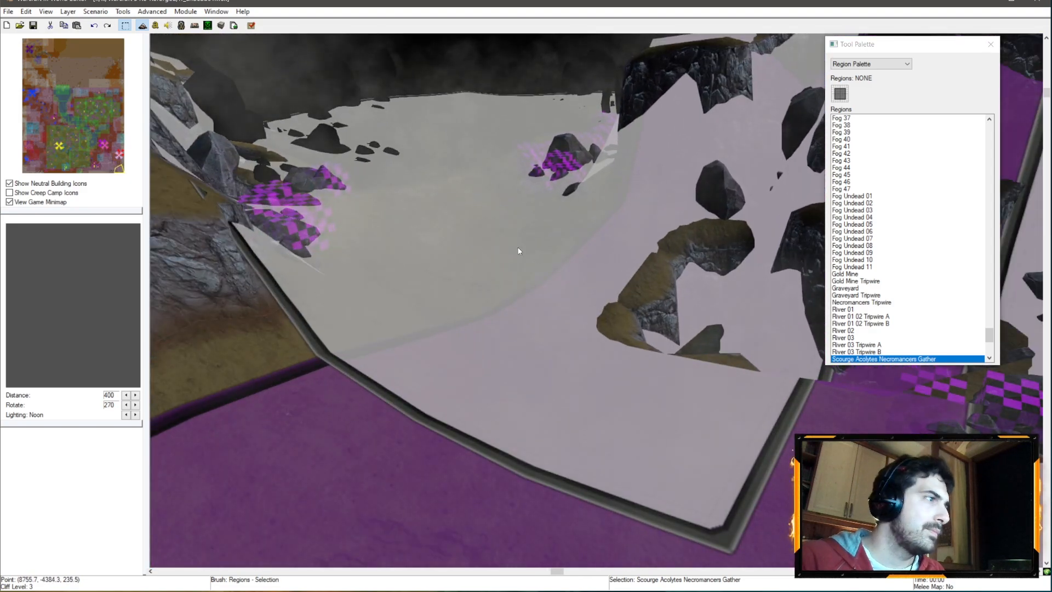
right_click_drag(482, 196, 466, 401, "ctrl")
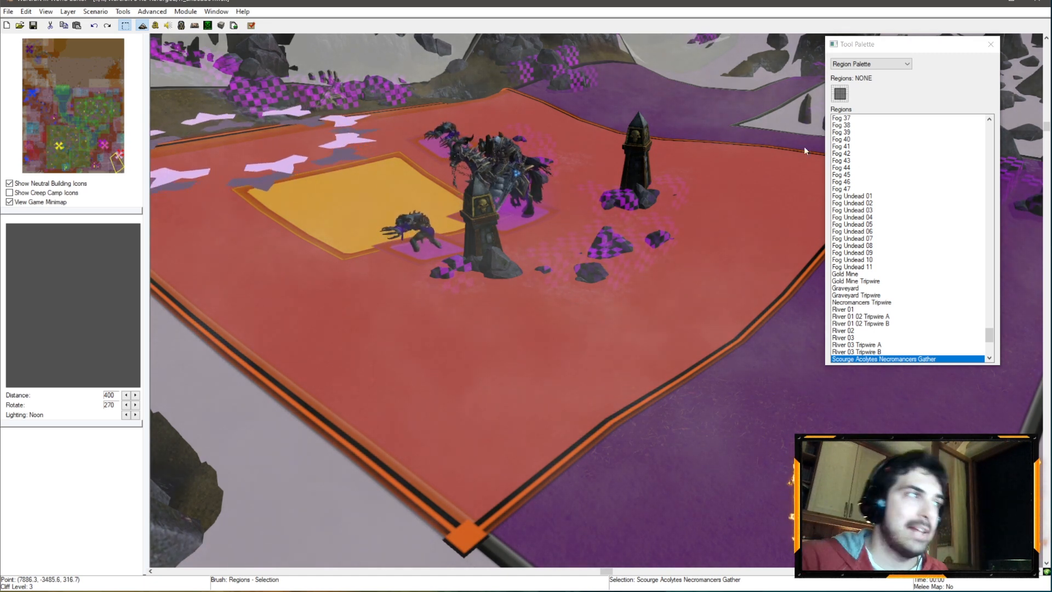
scroll(469, 253, "down", 6)
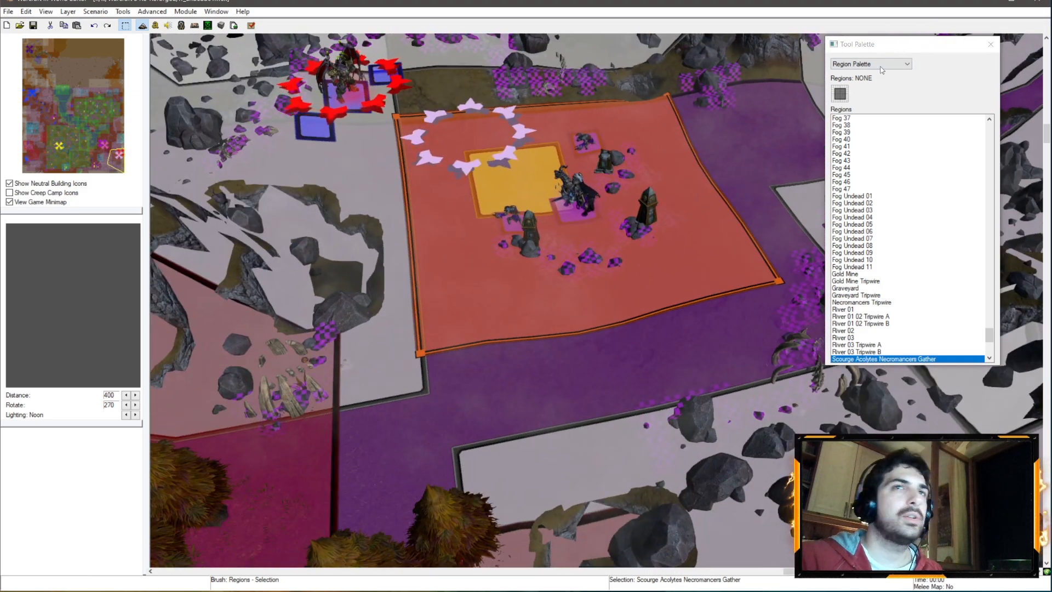
- Switch to the Unit Palette and list the custom Undead units owned by the purple Undead Scourge player
left_click(881, 64)
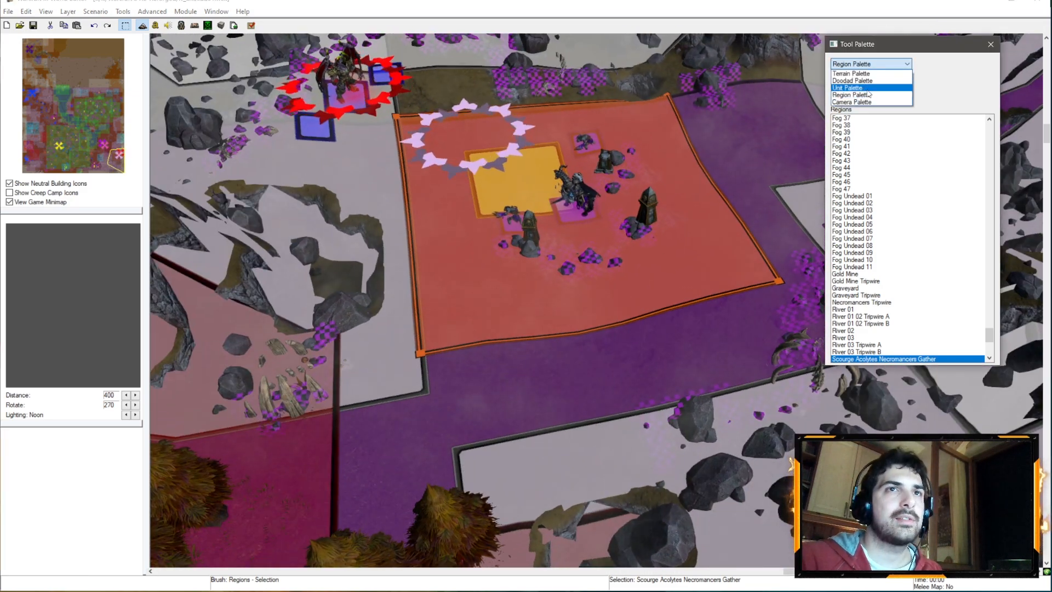
left_click(882, 87)
left_click(868, 80)
left_click(869, 97)
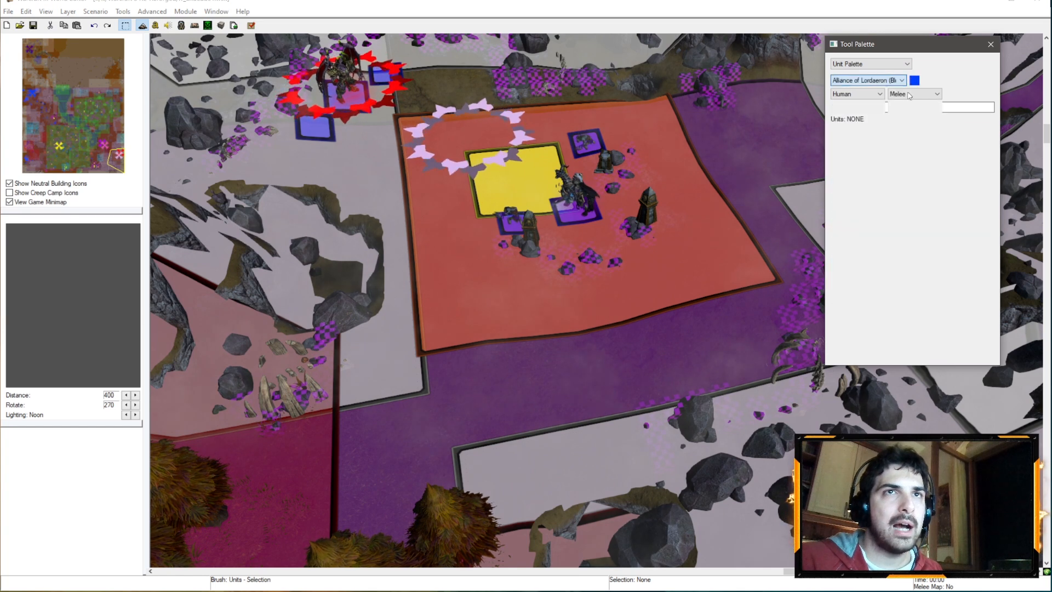
left_click(868, 80)
left_click(868, 111)
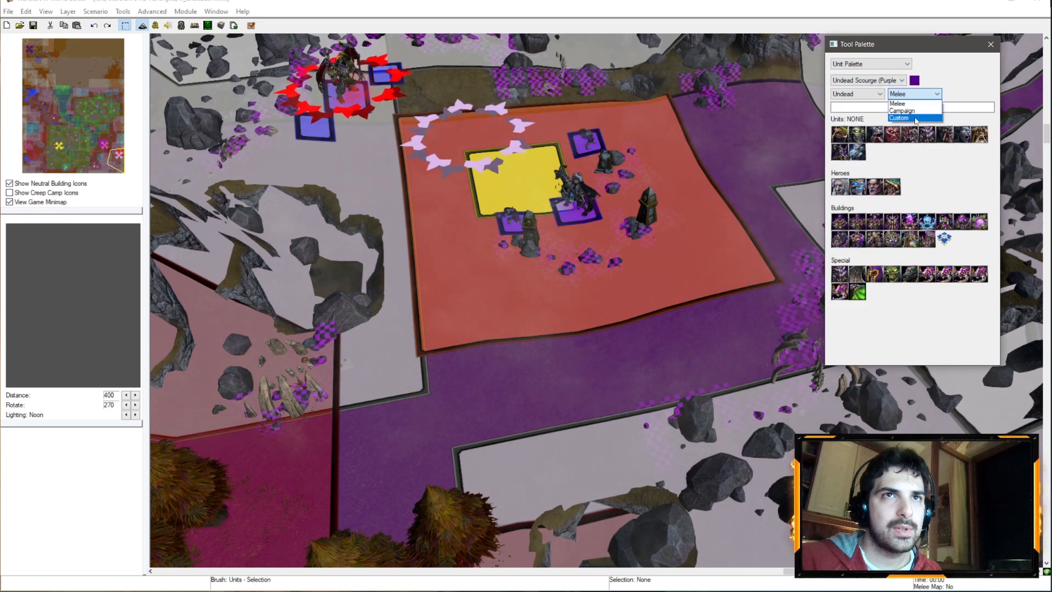
left_click(916, 118)
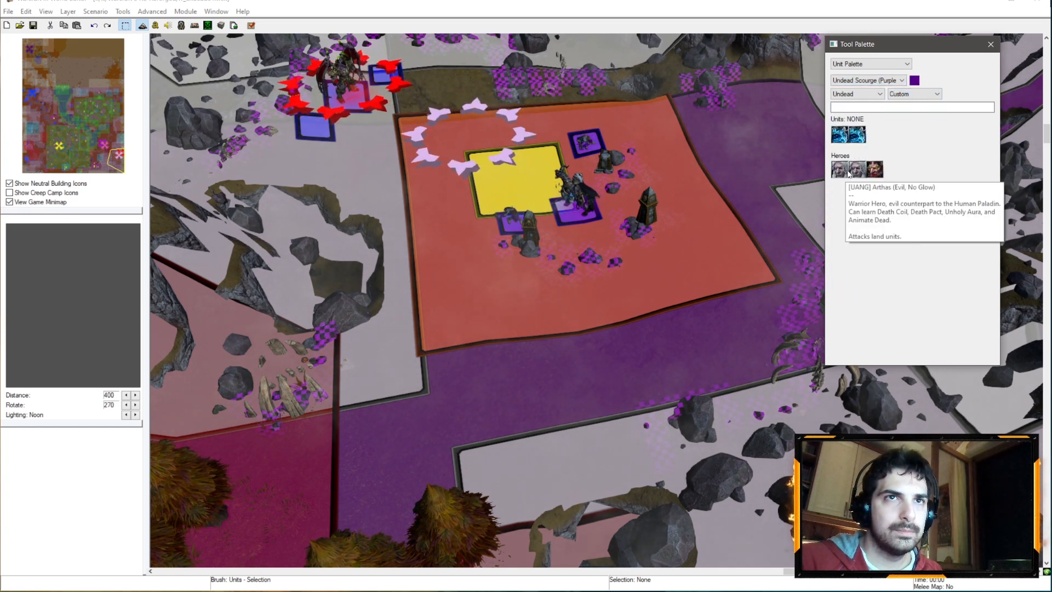
- Place an Arthas (Evil, No Glow) hero on the path between the trees and adjust its position and facing
left_click(846, 173)
right_click_drag(761, 164, 651, 235)
scroll(515, 358, "up", 3)
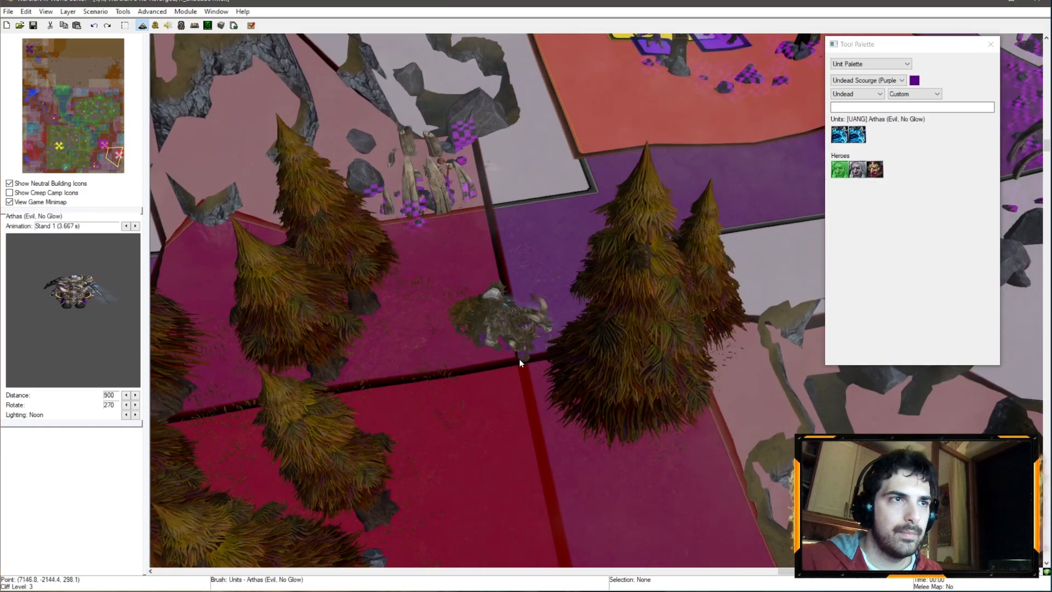
scroll(512, 358, "up", 3)
left_click(400, 377)
key("space")
mouse_move(417, 345)
right_mouse_down()
mouse_move(502, 325)
mouse_move(517, 300)
right_mouse_up()
left_click(594, 235, "ctrl")
left_click_drag(516, 301, 550, 336)
- Duplicate the Arthas hero at the red gathering region's corner, where the purple path begins
right_click_drag(514, 192, 639, 455, "ctrl")
scroll(585, 219, "up", 3)
scroll(638, 456, "down", 2)
right_click_drag(496, 230, 509, 397)
key("ctrl+c")
key("ctrl+v")
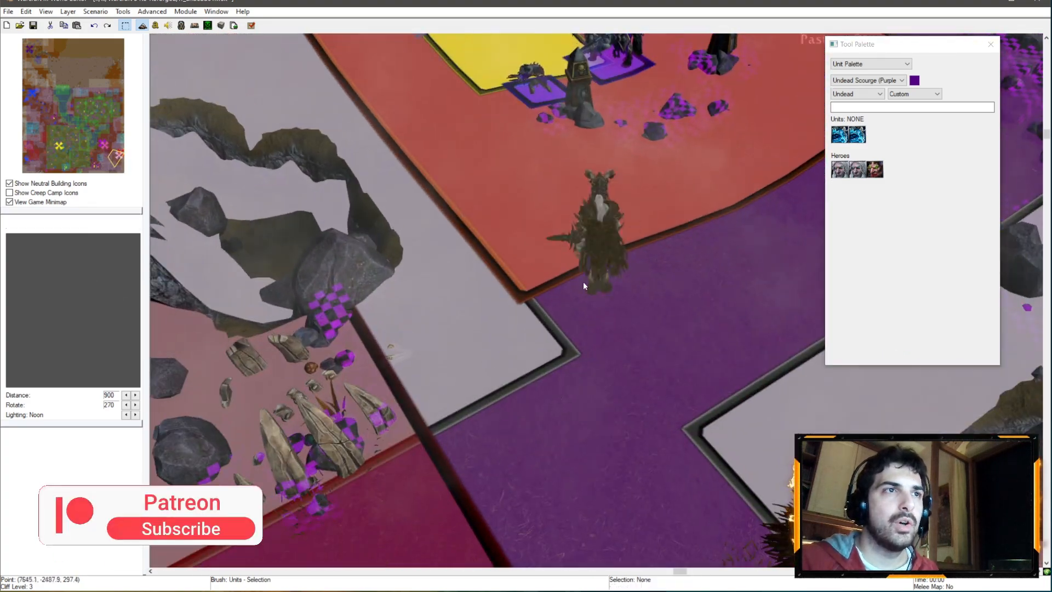
right_click_drag(560, 311, 758, 271, "ctrl")
left_click(574, 302)
- Place a Tichondrius (No Glow) hero inside the red gathering region, just ahead of the second Arthas
left_click(864, 174)
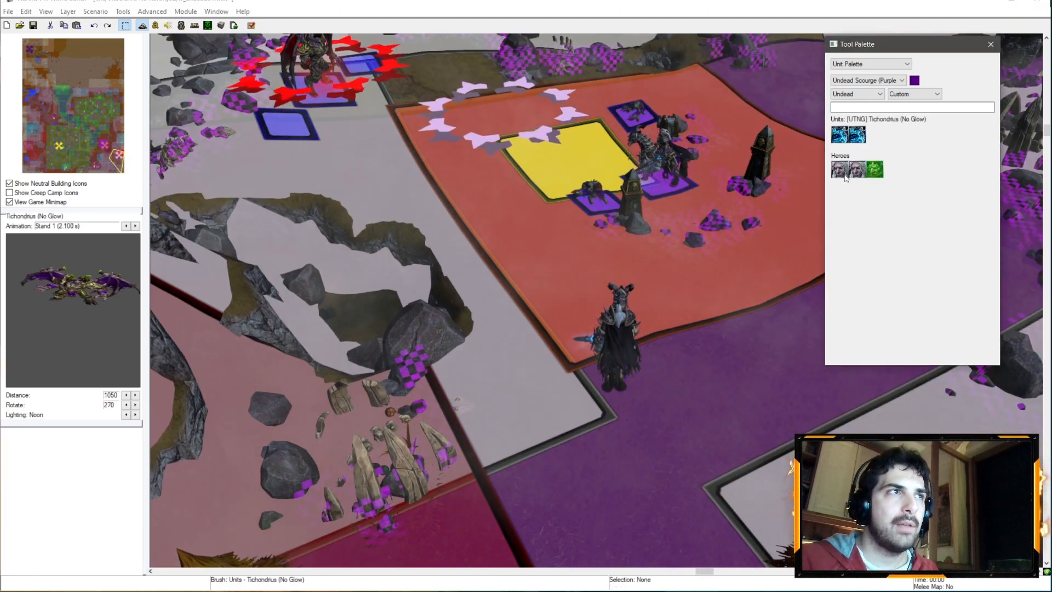
scroll(538, 287, "up", 2)
left_click(555, 288)
left_click(552, 253)
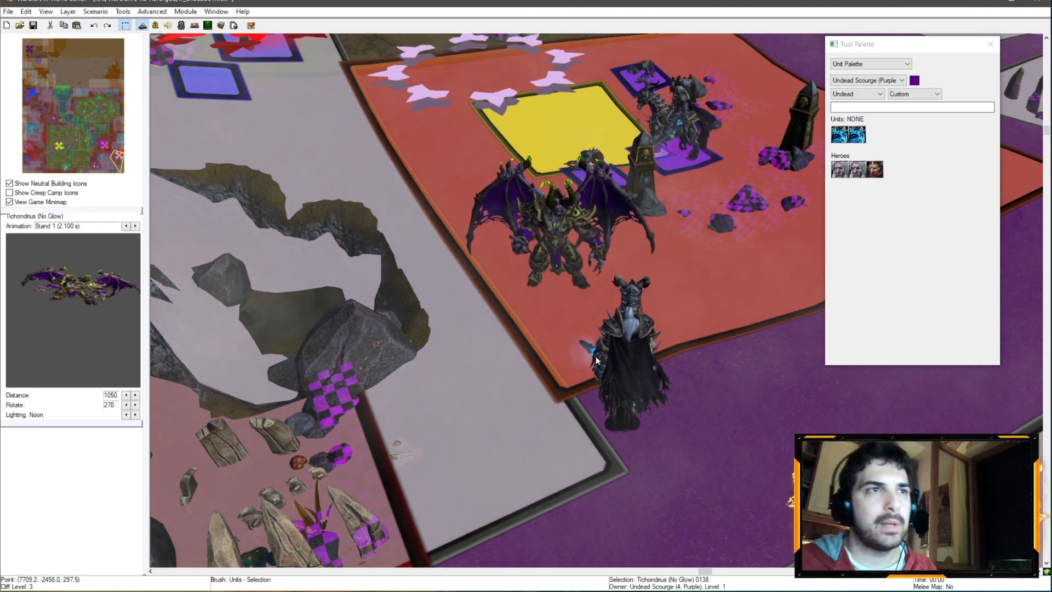
- Add a second Tichondrius (No Glow) beside the white circle, at the gathering region's corner near the red circle
scroll(575, 349, "up", 3)
right_click_drag(575, 351, 578, 264, "ctrl")
scroll(533, 327, "down", 3)
scroll(533, 371, "up", 4)
scroll(552, 325, "down", 1)
scroll(575, 267, "down", 4)
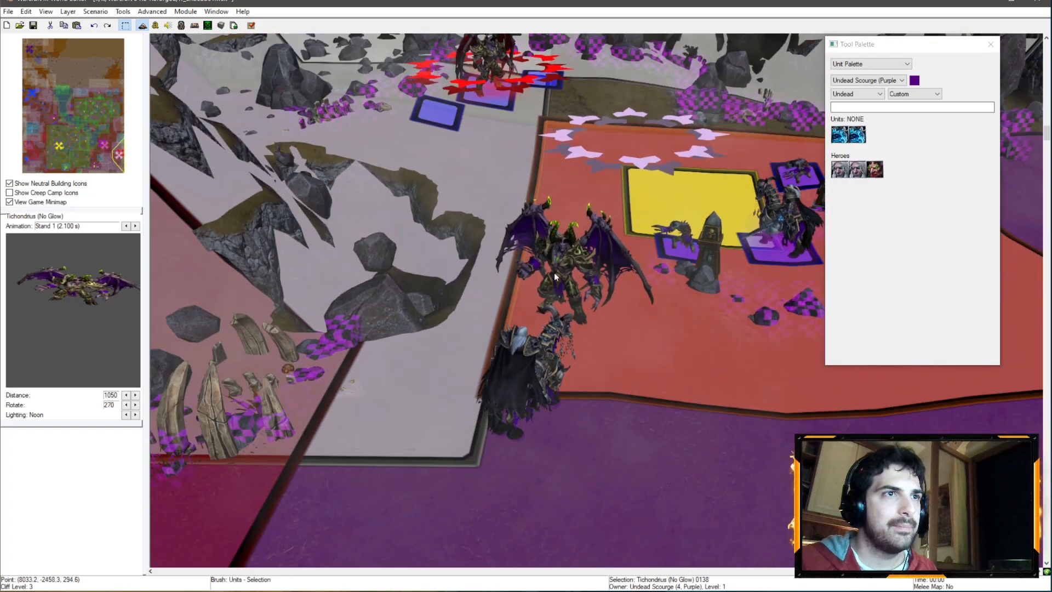
right_click_drag(479, 155, 495, 171, "ctrl")
left_click(560, 139)
left_click(560, 109)
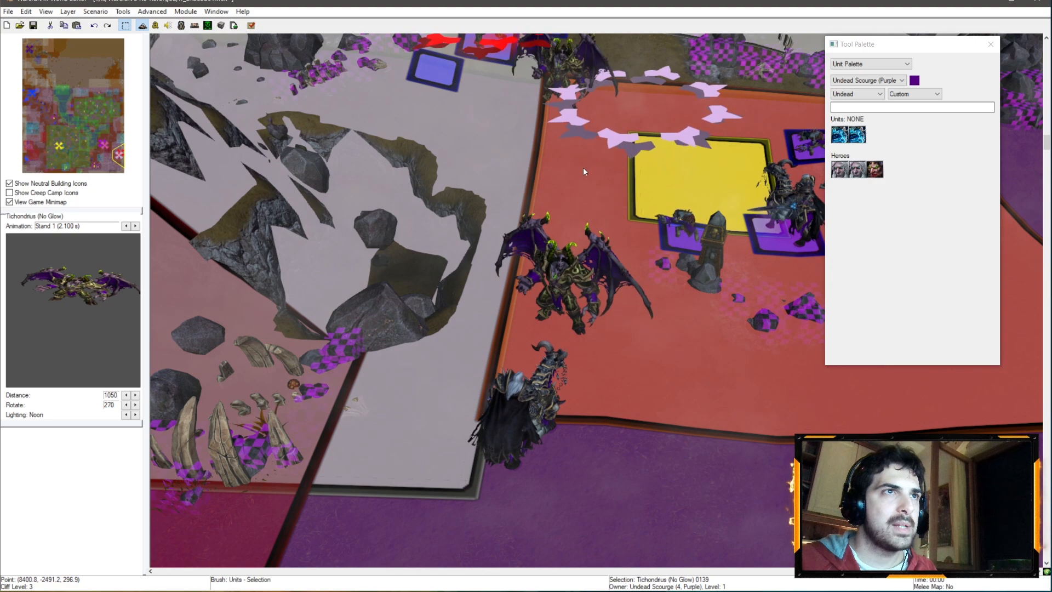
- Examine the staging of the Arthas and Tichondrius heroes around the gathering region and along the path from the trees
right_click_drag(568, 374, 579, 322, "ctrl")
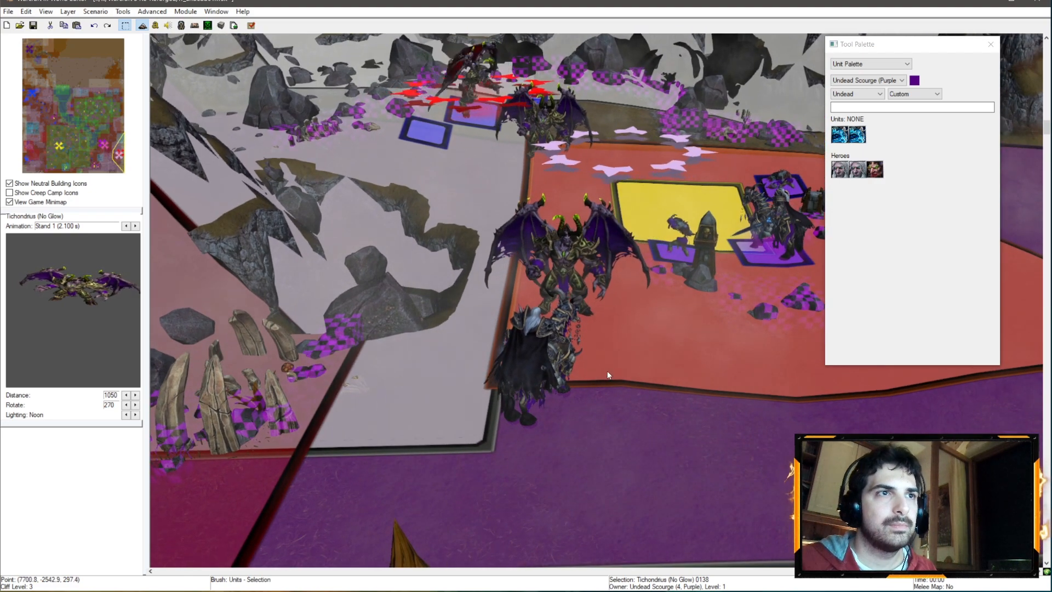
left_click(384, 379)
right_click_drag(384, 378, 631, 393, "ctrl")
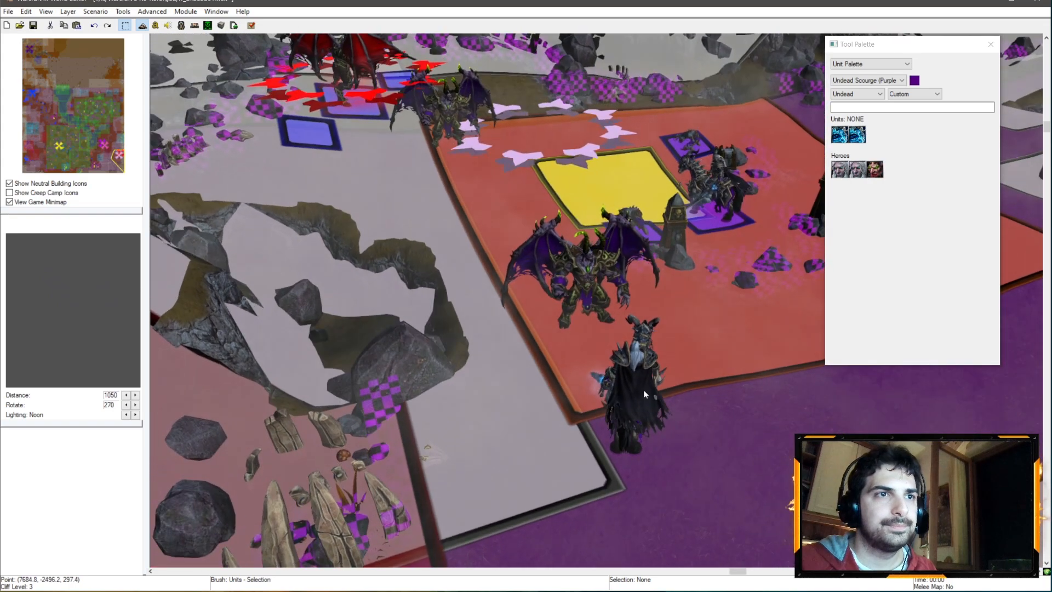
left_click(631, 393)
scroll(673, 340, "up", 3)
scroll(673, 341, "down", 3)
right_click_drag(672, 340, 507, 344)
scroll(591, 291, "up", 4)
scroll(507, 344, "up", 3)
scroll(698, 255, "down", 6)
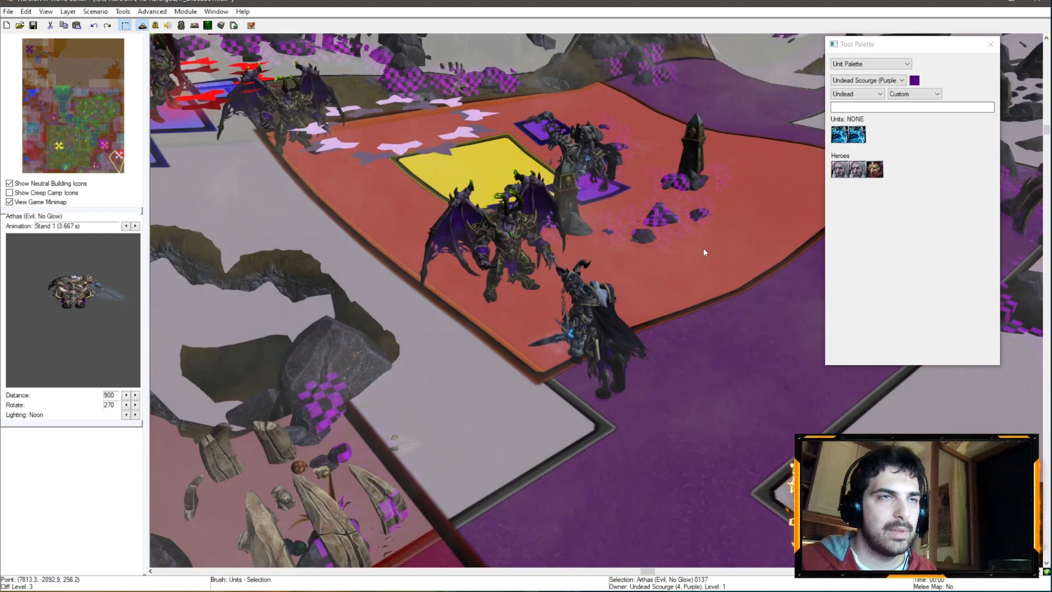
scroll(592, 246, "up", 2)
right_click_drag(639, 195, 521, 221)
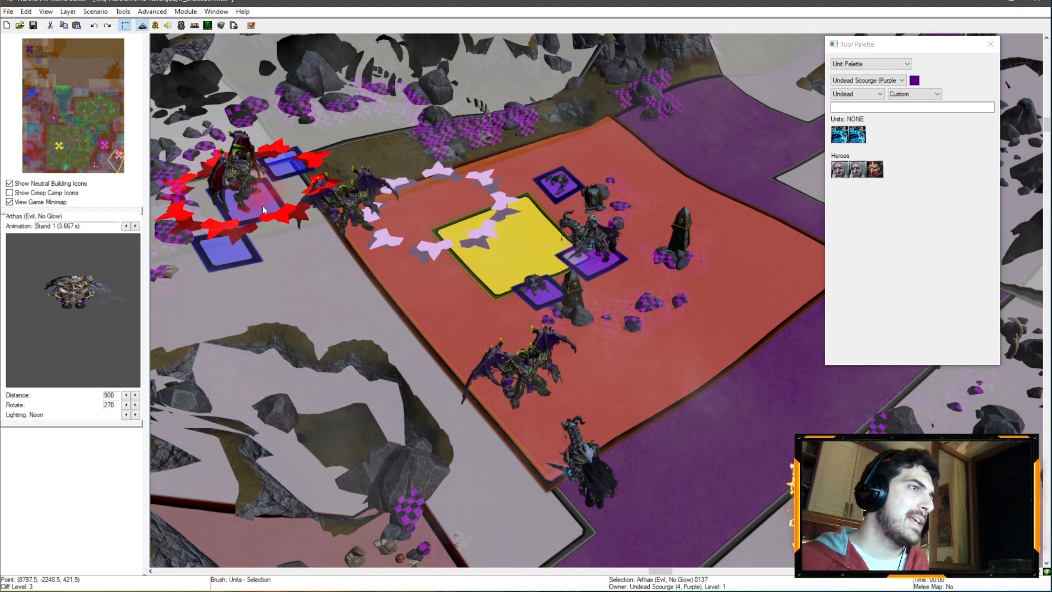
scroll(366, 205, "down", 2)
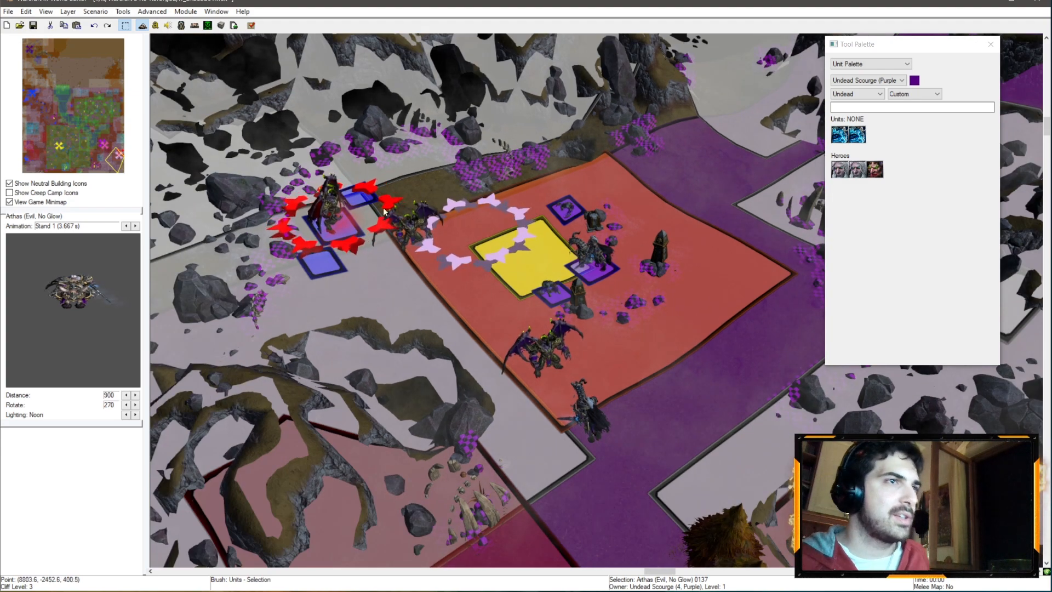
scroll(529, 273, "up", 3)
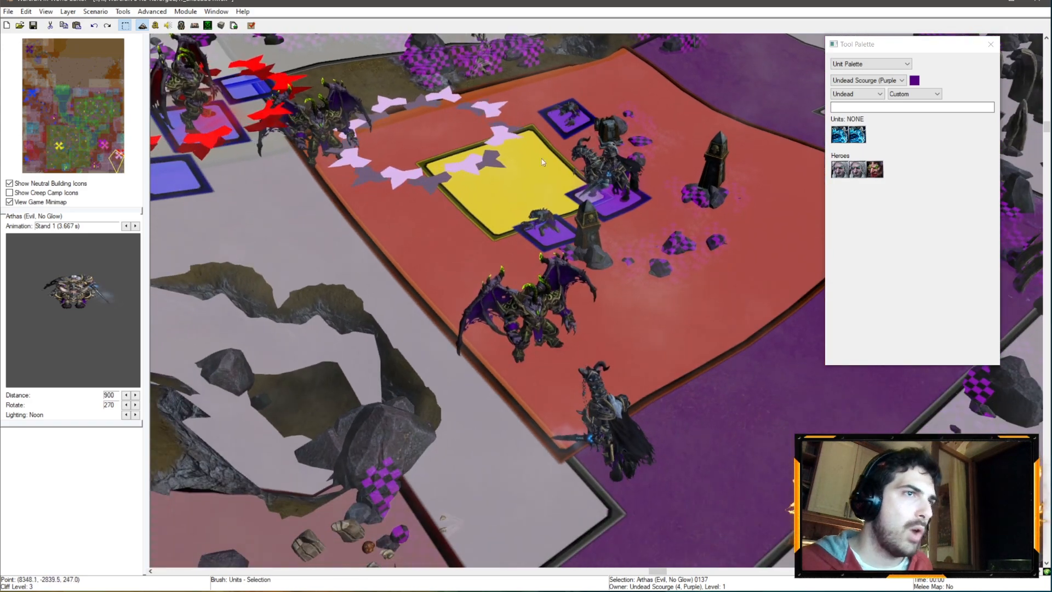
right_click_drag(644, 275, 685, 383)
scroll(566, 351, "down", 2)
scroll(570, 263, "down", 3)
mouse_move(567, 258)
right_mouse_down("ctrl")
mouse_move(657, 160)
mouse_move(660, 189)
mouse_move(622, 250)
mouse_move(604, 186)
mouse_move(570, 360)
mouse_move(603, 228)
mouse_move(567, 269)
right_mouse_up("ctrl")
scroll(603, 227, "up", 2)
key("ctrl+r")
key("ctrl+r")
scroll(635, 228, "down", 3)
right_click_drag(642, 293, 702, 110, "ctrl")
scroll(702, 111, "up", 2)
right_click_drag(495, 218, 525, 118)
scroll(547, 153, "up", 2)
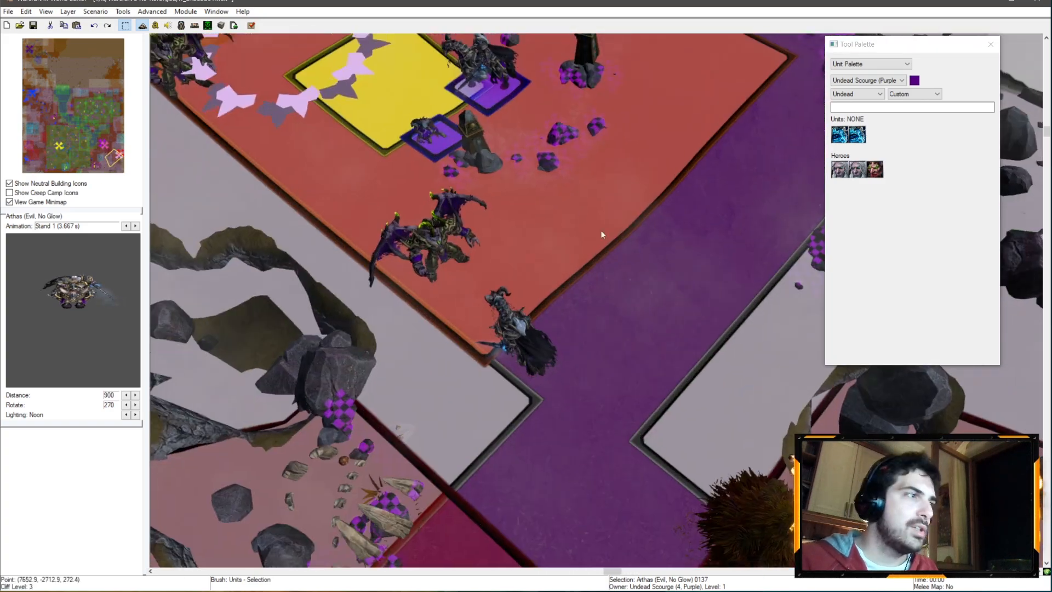
right_click_drag(601, 232, 671, 181, "ctrl")
scroll(671, 182, "up", 2)
right_click_drag(707, 329, 967, 24)
- Switch to the Region Palette and place a copy of the Cin01 Ghoul Tichondrius B 00 region under the Arthas by the trees
left_click(874, 65)
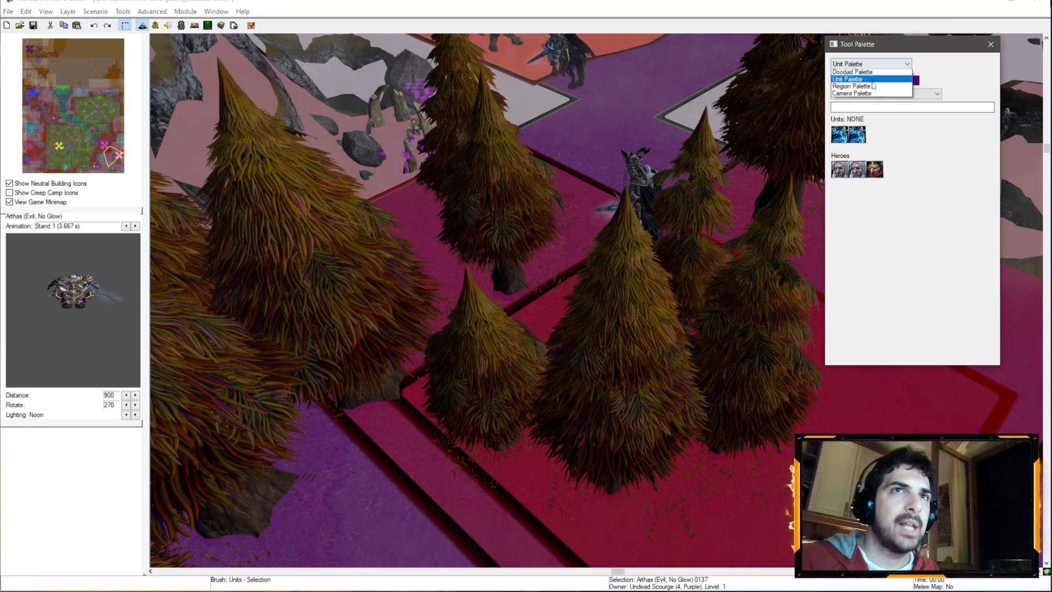
left_click(873, 93)
scroll(657, 159, "down", 3)
scroll(496, 154, "up", 1)
right_click_drag(498, 186, 358, 500)
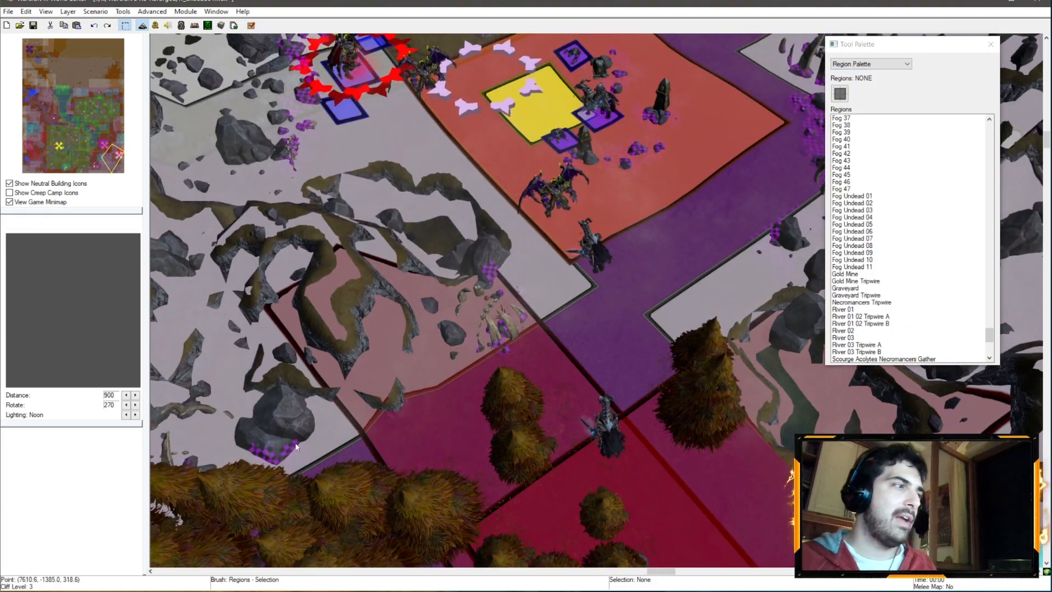
right_click_drag(398, 194, 316, 239)
left_click(307, 186)
right_click_drag(438, 202, 512, 343, "ctrl")
left_click(515, 356)
right_click_drag(519, 383, 523, 110)
scroll(541, 304, "up", 2)
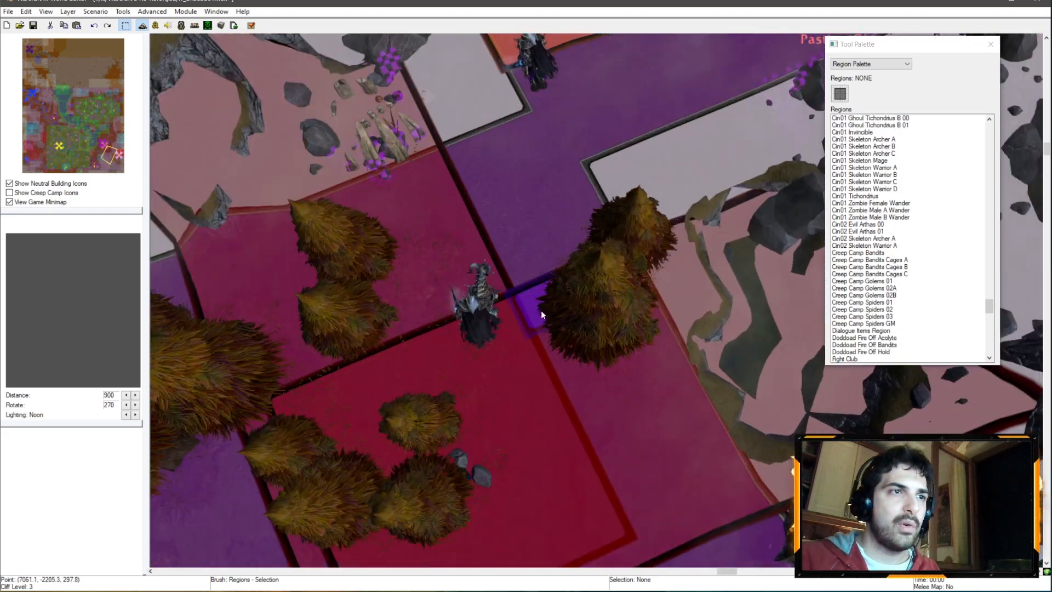
left_click(472, 330)
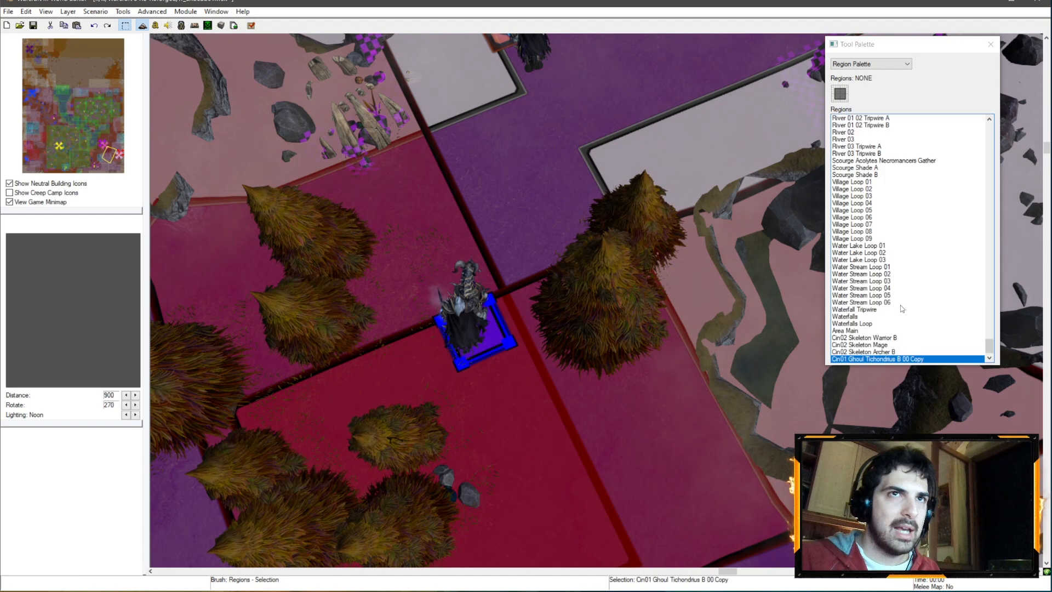
- Rename the copied region under Arthas to Cin03 Evil Arthas 00
right_click(877, 359)
left_click(927, 362)
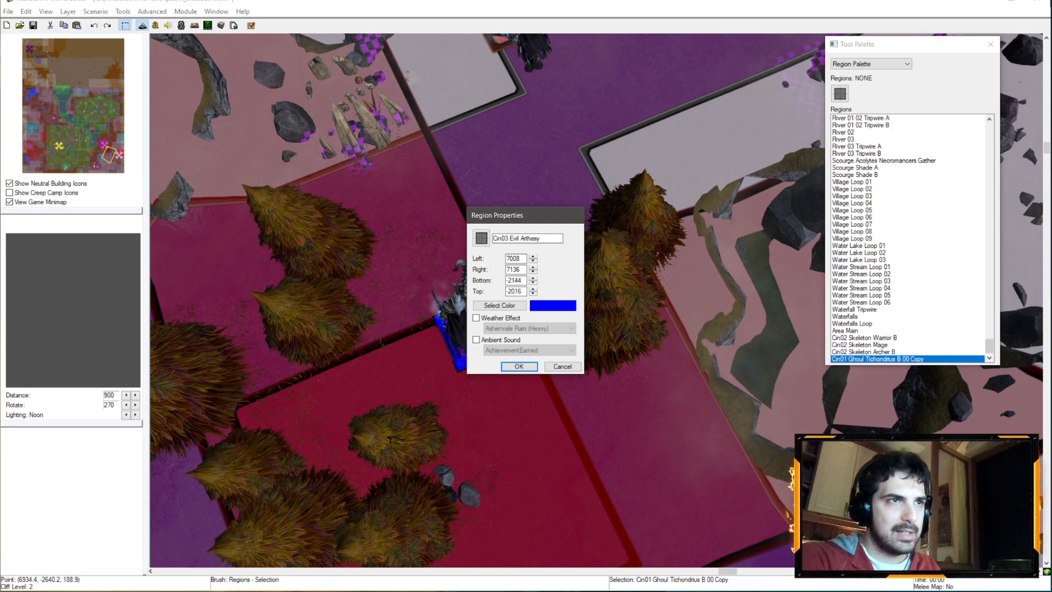
key("Delete")
key("Return")
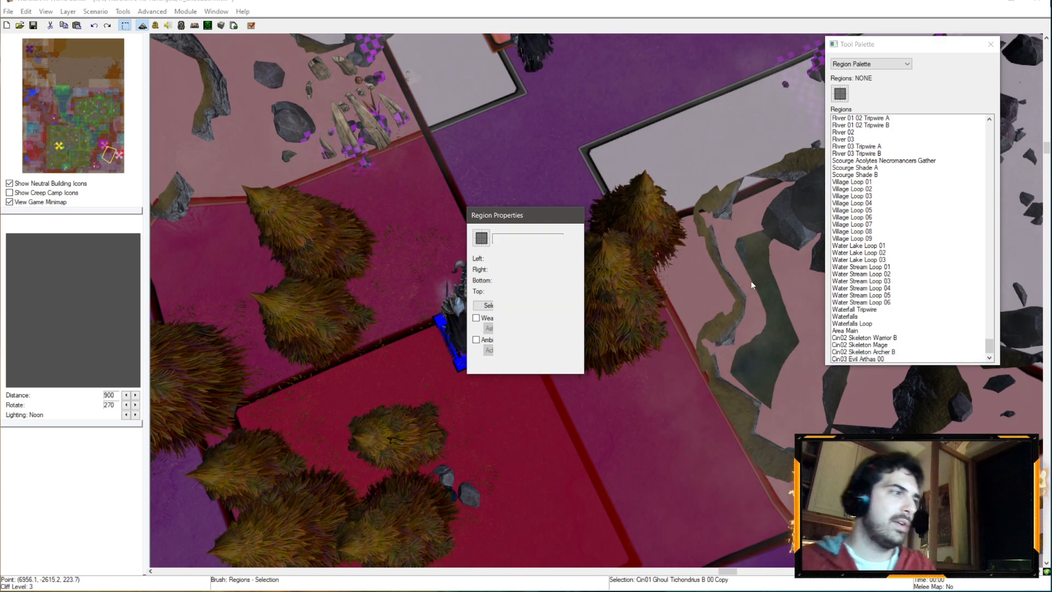
- Place a copy of the Cin03 Evil Arthas 00 region under the Arthas near the lower Tichondrius and rename it Cin03 Evil Arthas 01
right_click_drag(565, 152, 572, 452)
key("ctrl+v")
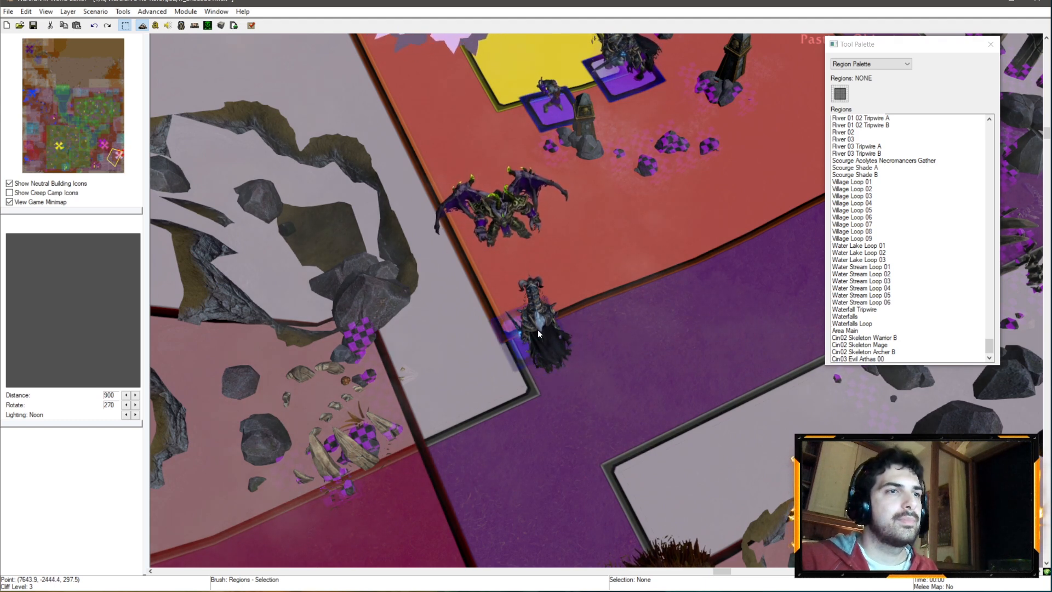
left_click(545, 306)
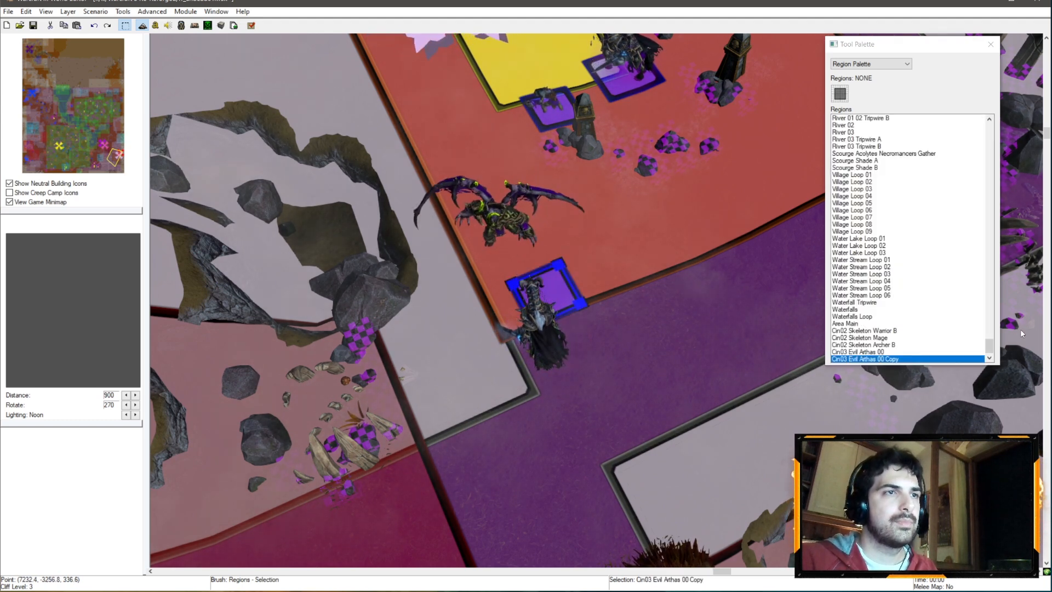
right_click(880, 357)
left_click(901, 363)
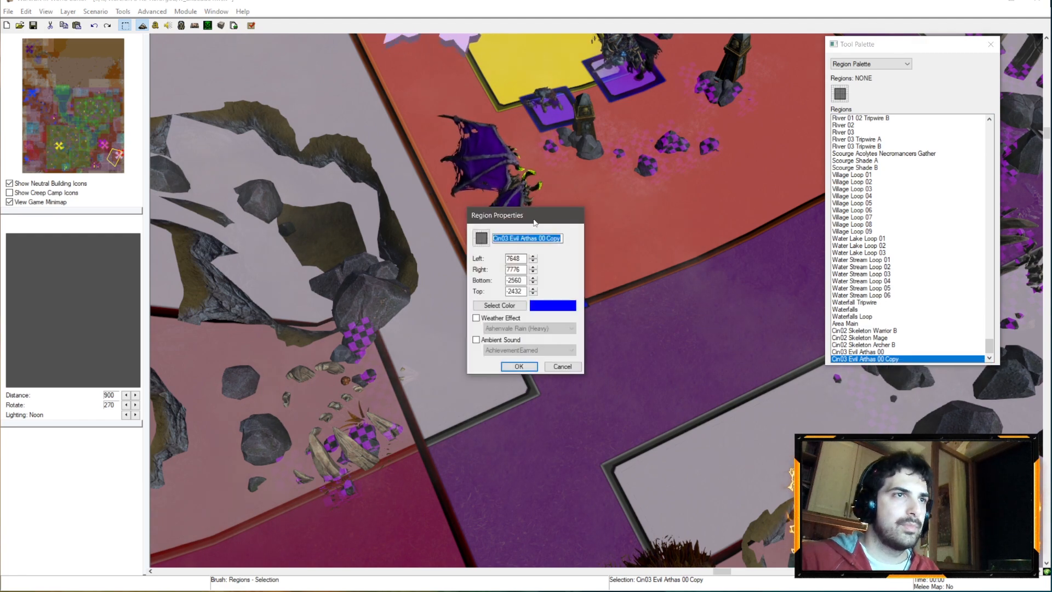
left_click(518, 366)
- Place a copy of the Cin03 Evil Arthas 01 region under the adjacent Tichondrius and rename it Cin03 Tichondrius 01
scroll(636, 312, "up", 3)
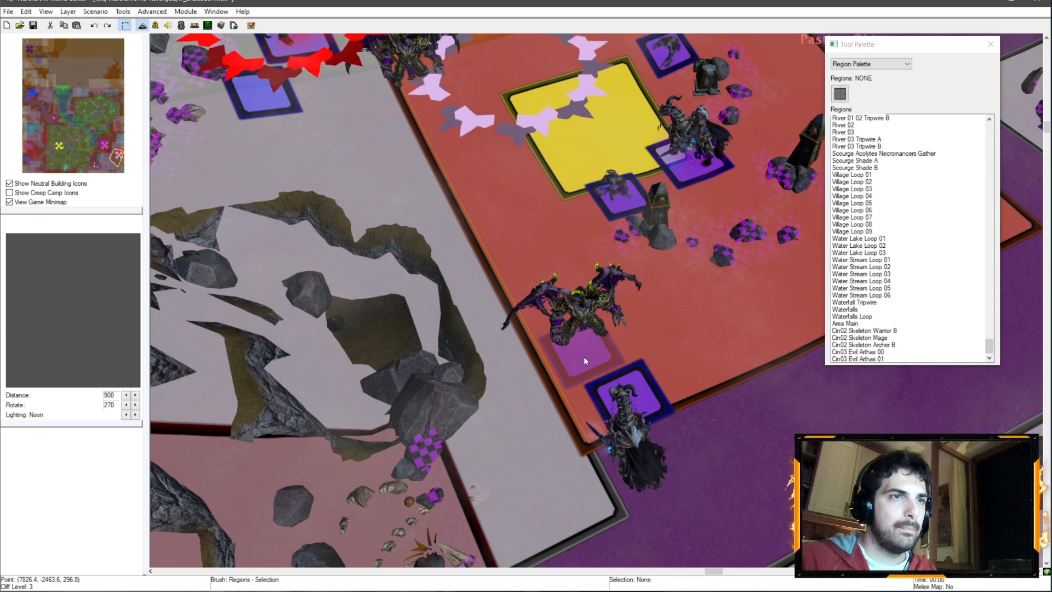
left_click(593, 350)
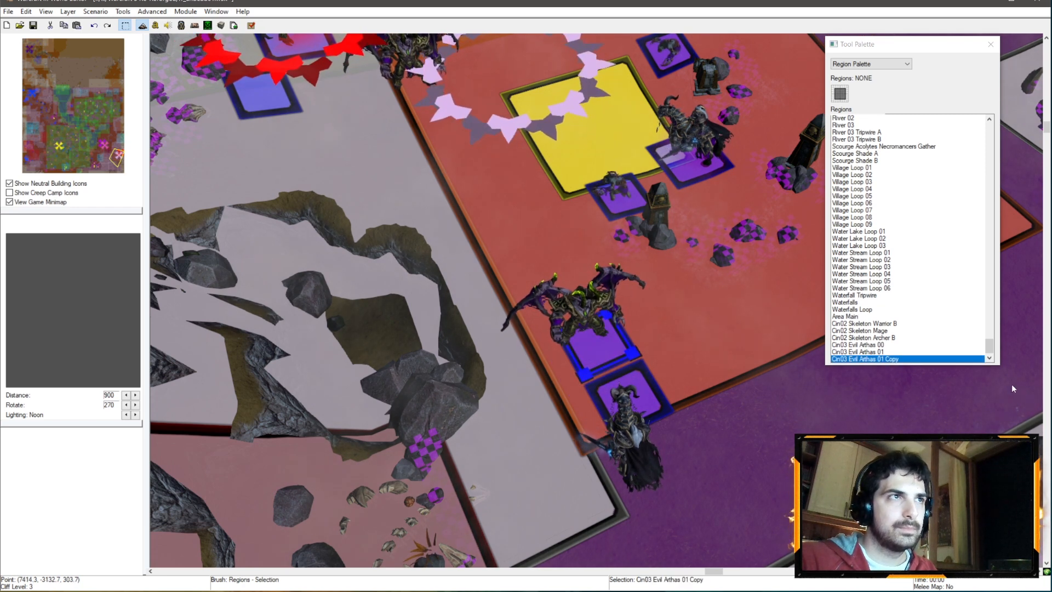
double_click(929, 359)
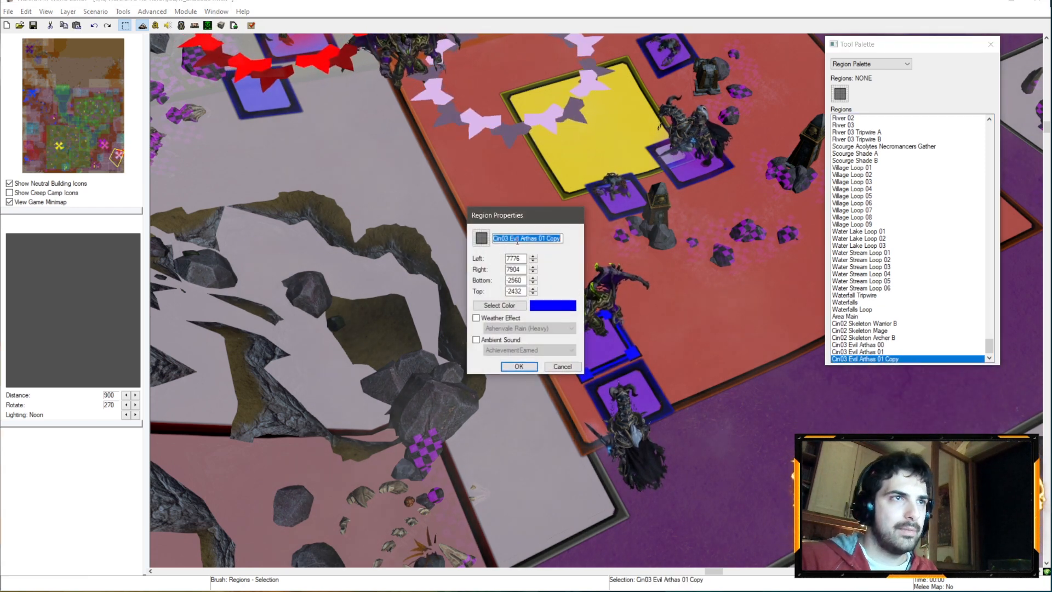
type("Cin03 Tichond")
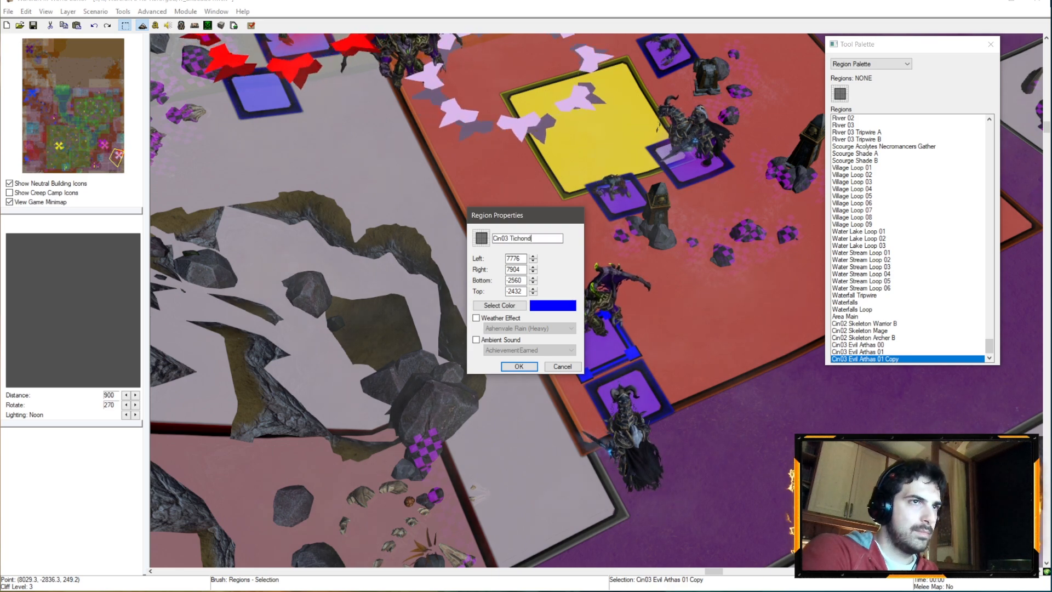
key("Return")
- Place a copy of the Cin03 Tichondrius 01 region under the Tichondrius beside the white circle and rename it Cin03 Tichondrius 00
right_click_drag(532, 237, 570, 386)
key("ctrl+c")
key("ctrl+v")
left_click(426, 211)
double_click(907, 359)
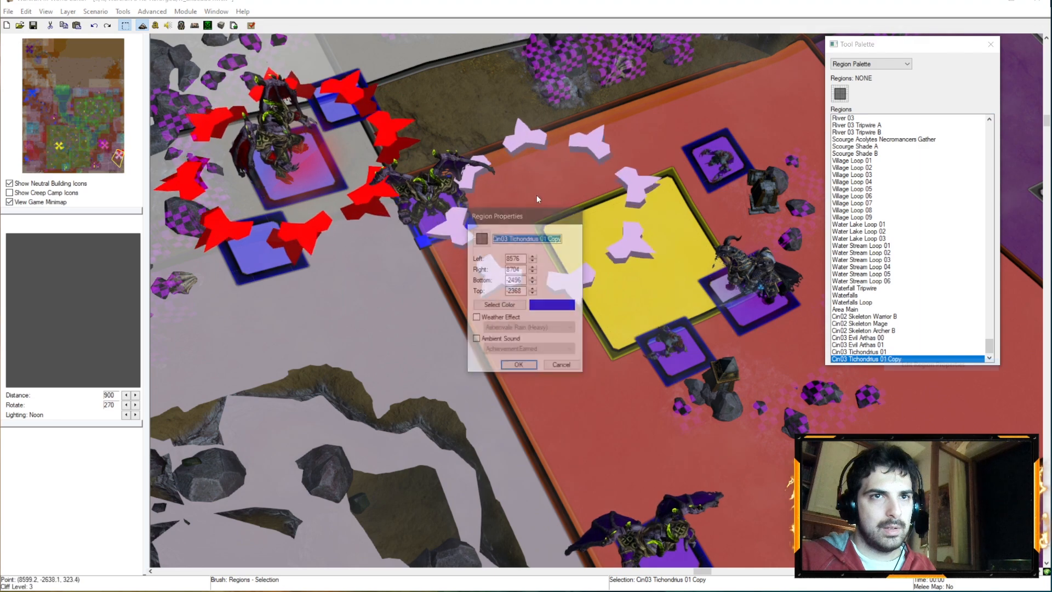
left_click_drag(544, 238, 664, 246)
type("0")
key("Return")
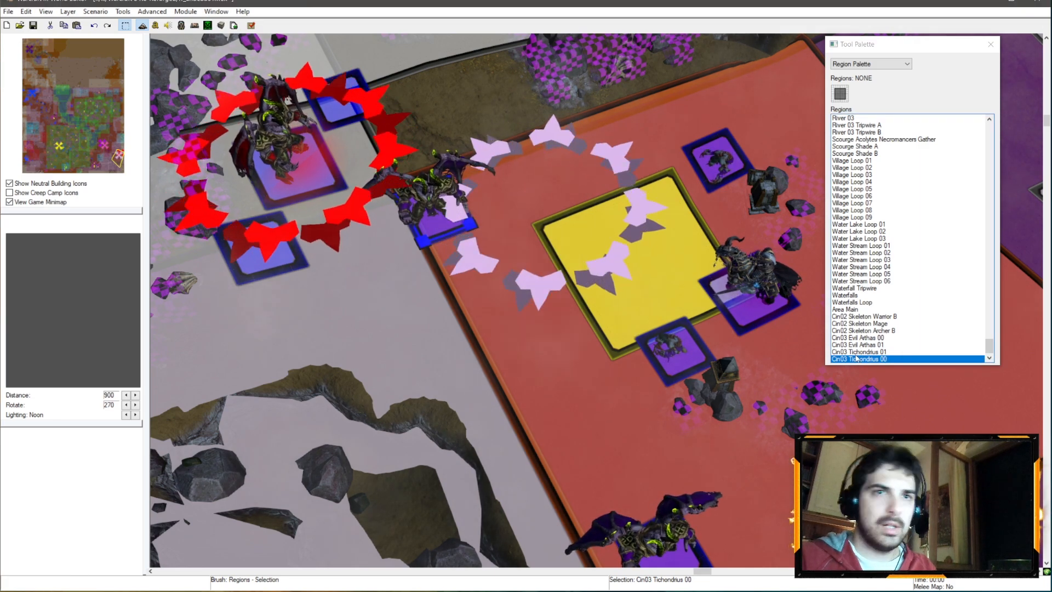
- Sort the region list, and place a copy of the Cin03 Tichondrius 00 region enlarged to surround the yellow region
right_click(858, 359)
left_click(899, 431)
right_click_drag(422, 288, 320, 372)
key("ctrl+v")
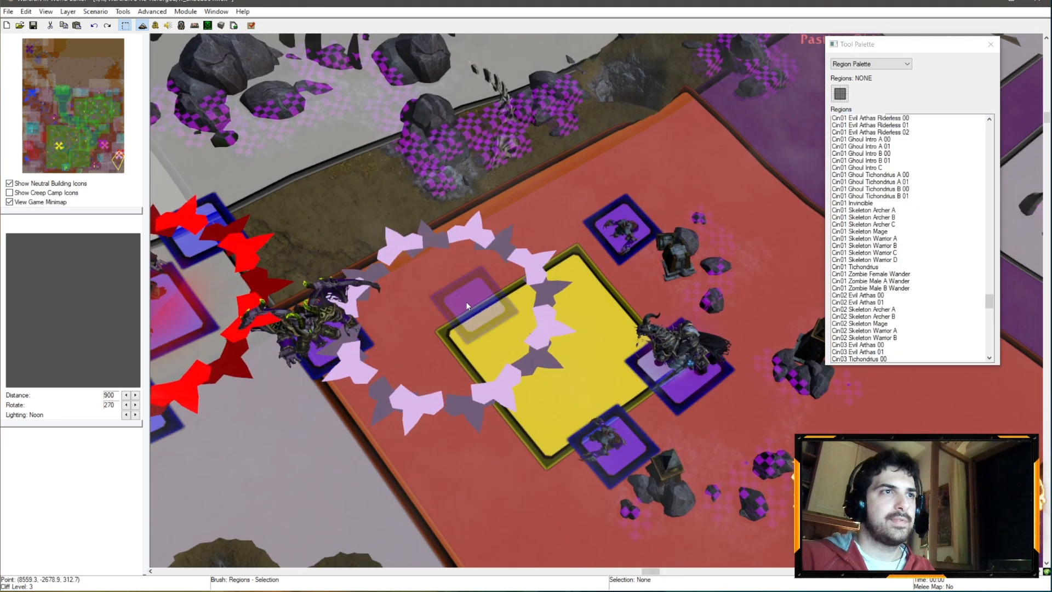
scroll(487, 282, "down", 3)
left_click(464, 279)
left_click_drag(478, 257, 685, 287)
left_click_drag(575, 276, 545, 292)
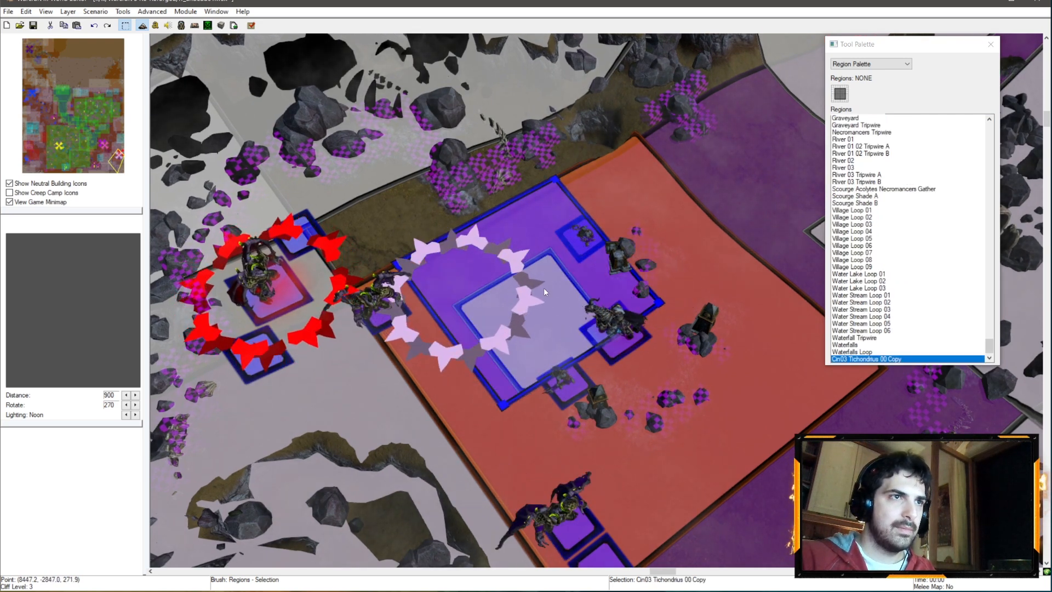
- Rename the enlarged region around the yellow region to Cin03 Acolytes A
right_click(856, 358)
left_click(876, 364)
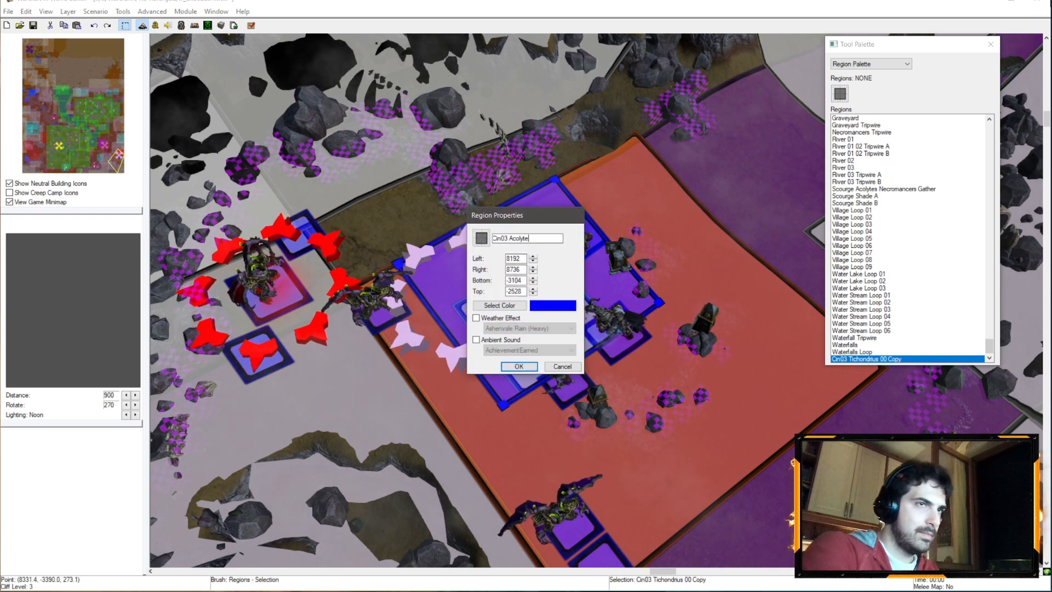
type("Cin03 Acolytes A")
key("Return")
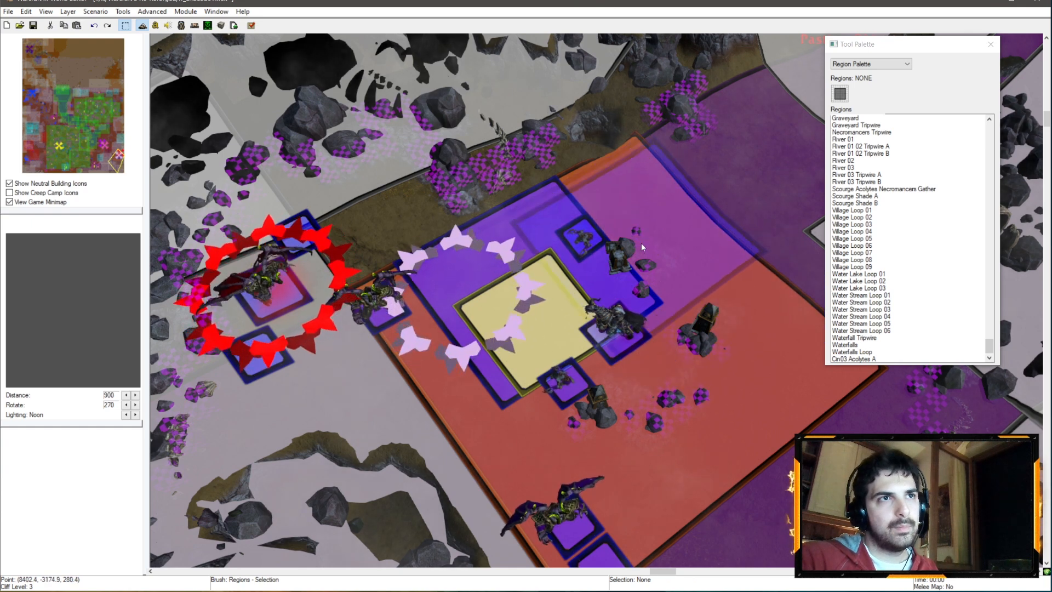
- Place a copy of the Cin03 Acolytes A region beside it over the gravestones and rename it Cin03 Acolytes B
left_click(666, 293)
right_click(883, 358)
left_click(904, 364)
key("Return")
- Place a copy of the Cin03 Acolytes B region across the gathering area's outer edge, named Cin03 Acolytes C, and align it beside region B
right_click_drag(756, 362, 682, 279)
key("ctrl+v")
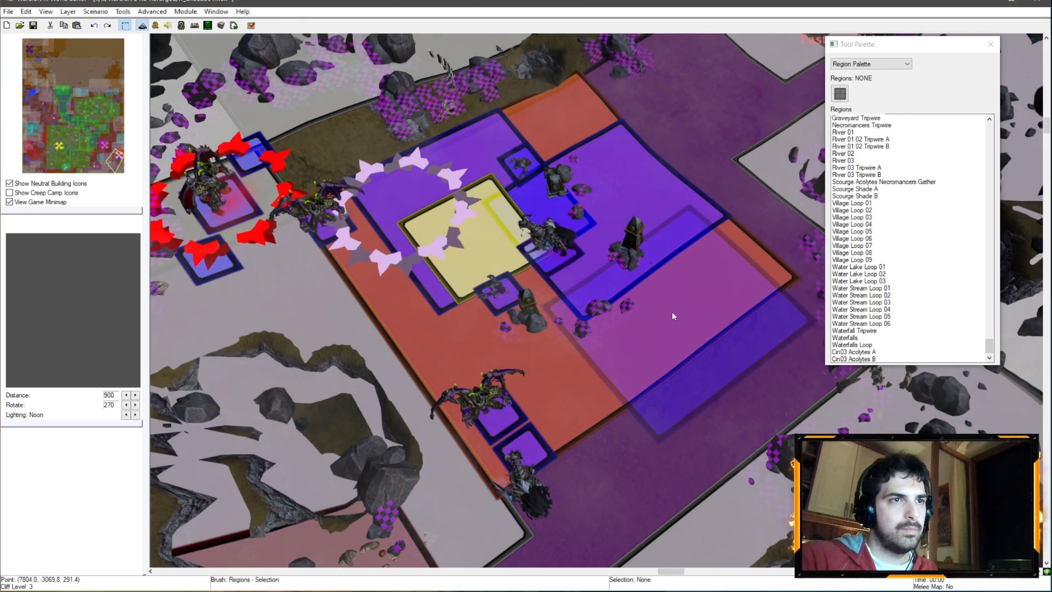
left_click(673, 317)
right_click(871, 359)
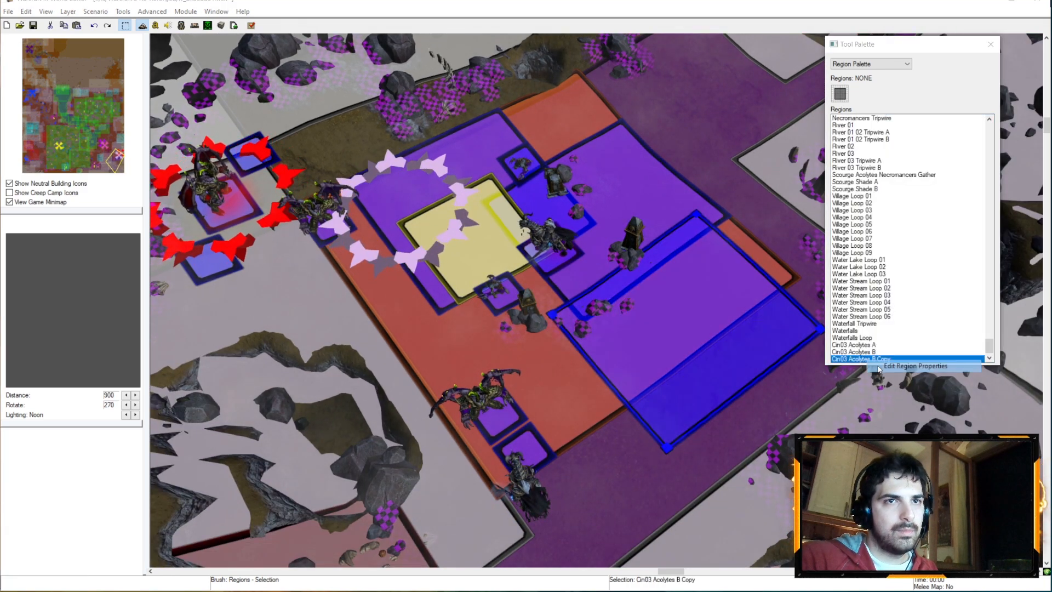
left_click(881, 366)
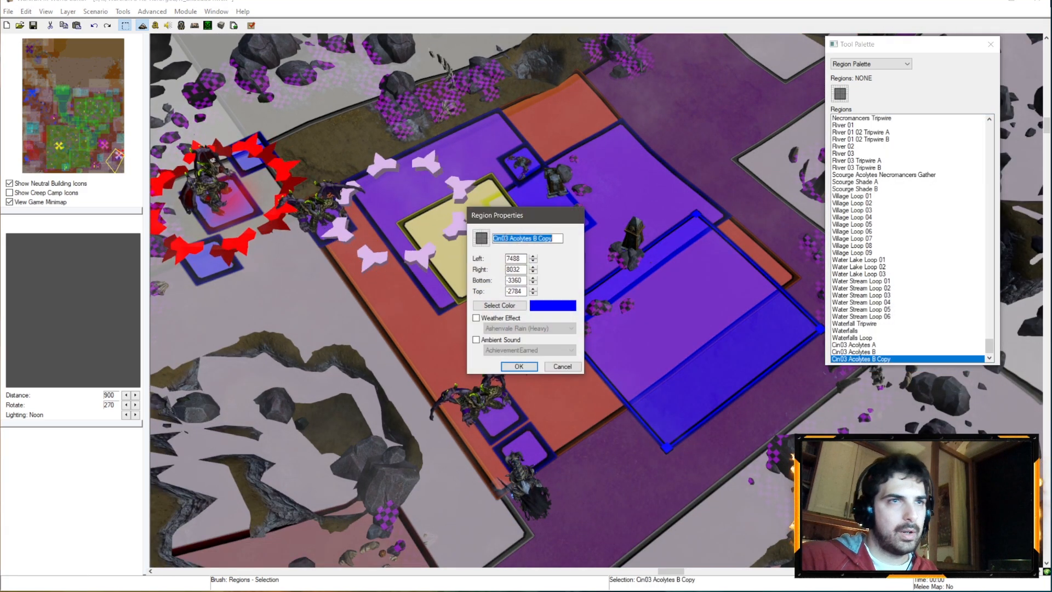
left_click(524, 364)
mouse_move(675, 330)
left_mouse_down()
mouse_move(705, 337)
mouse_move(689, 341)
left_mouse_up()
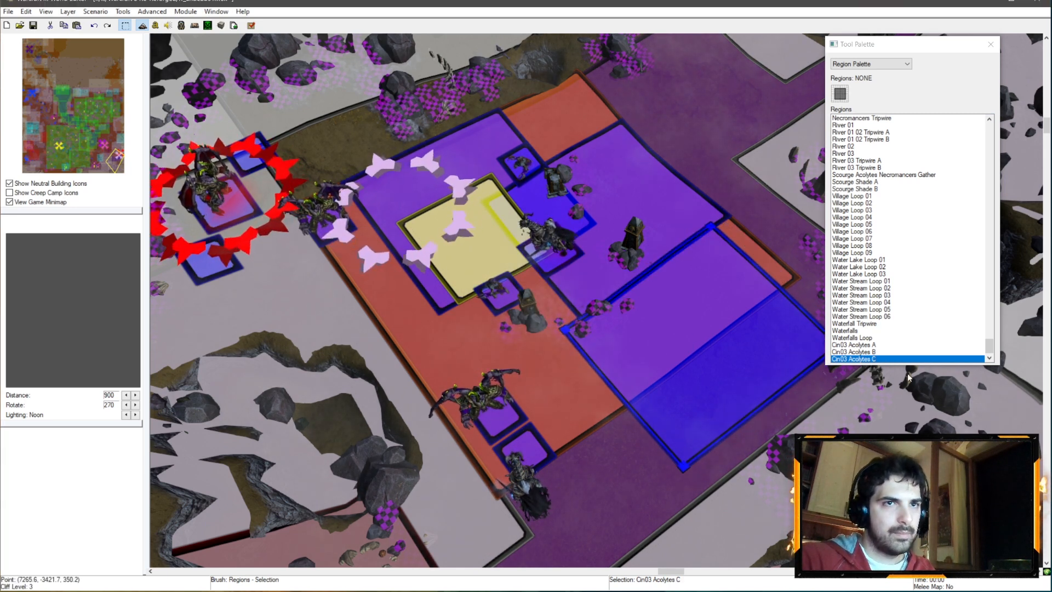
- Rename the Cin03 Acolytes C region to Cin03 Cultists C and the Cin03 Acolytes B region to Cin03 Cultists B
right_click(876, 359)
left_click(881, 366)
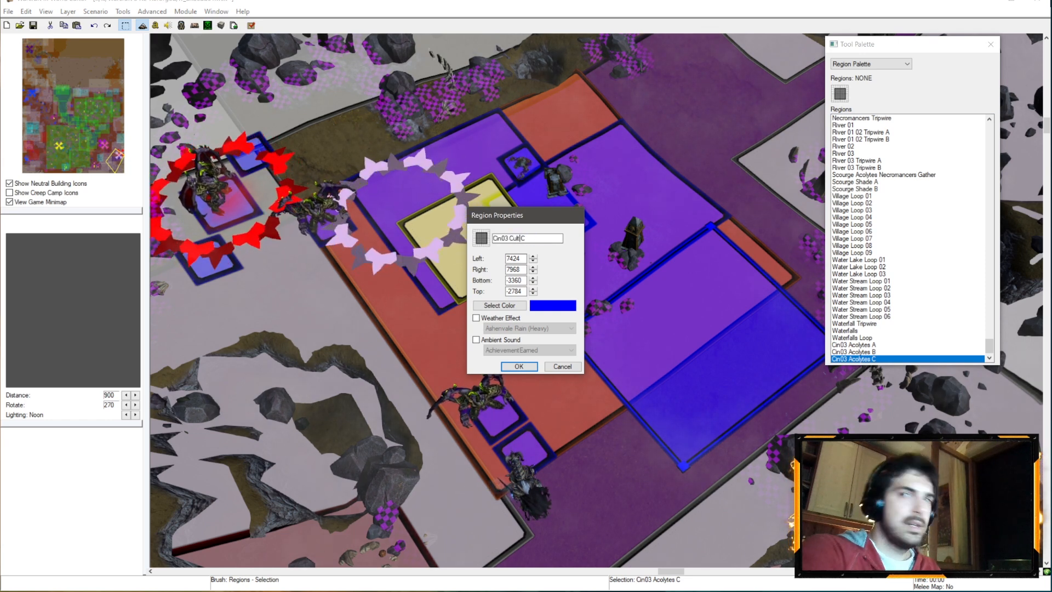
key("Return")
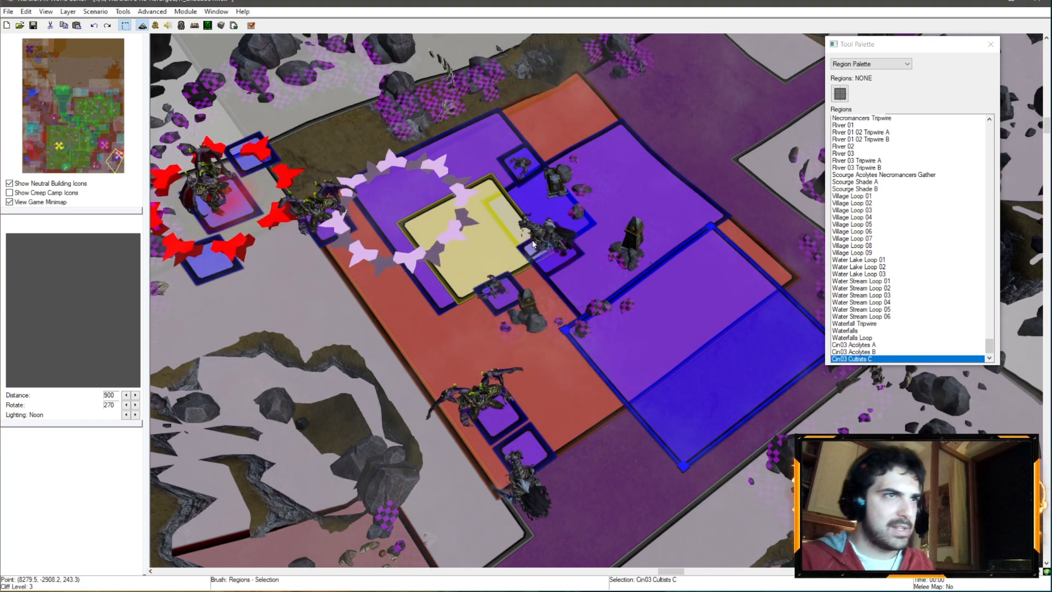
left_click(532, 238)
right_click(875, 355)
left_click(881, 362)
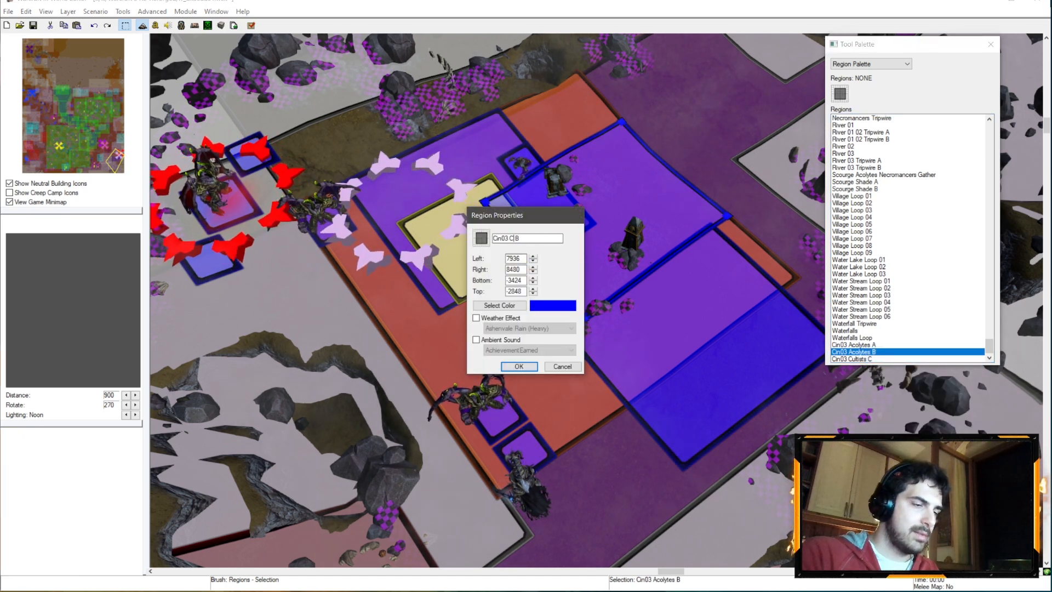
key("Return")
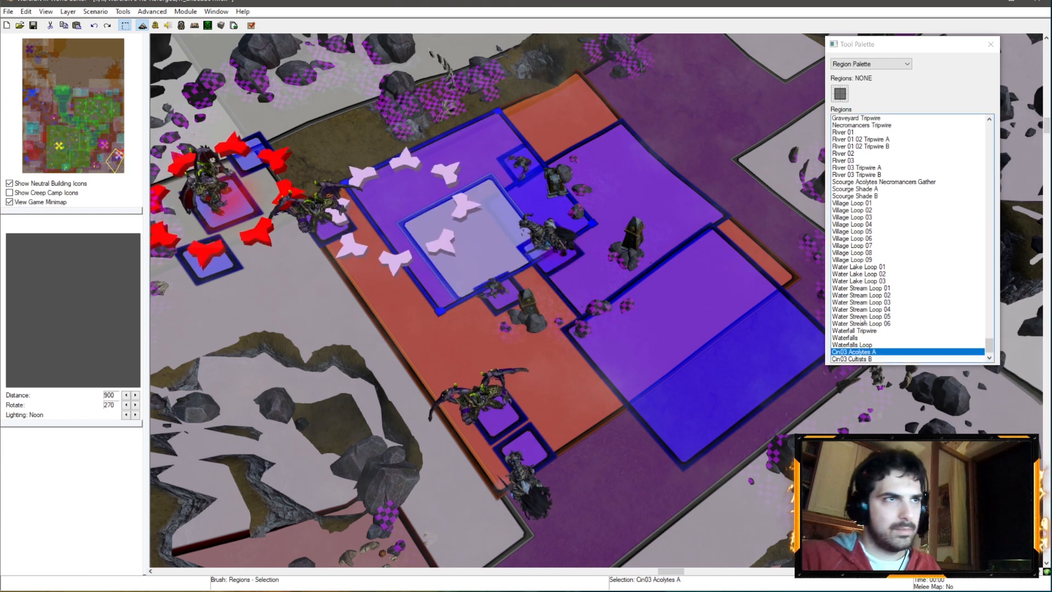
- Rename the Cin03 Acolytes A region to Cin03 Cultists A
right_click(863, 353)
left_click(871, 360)
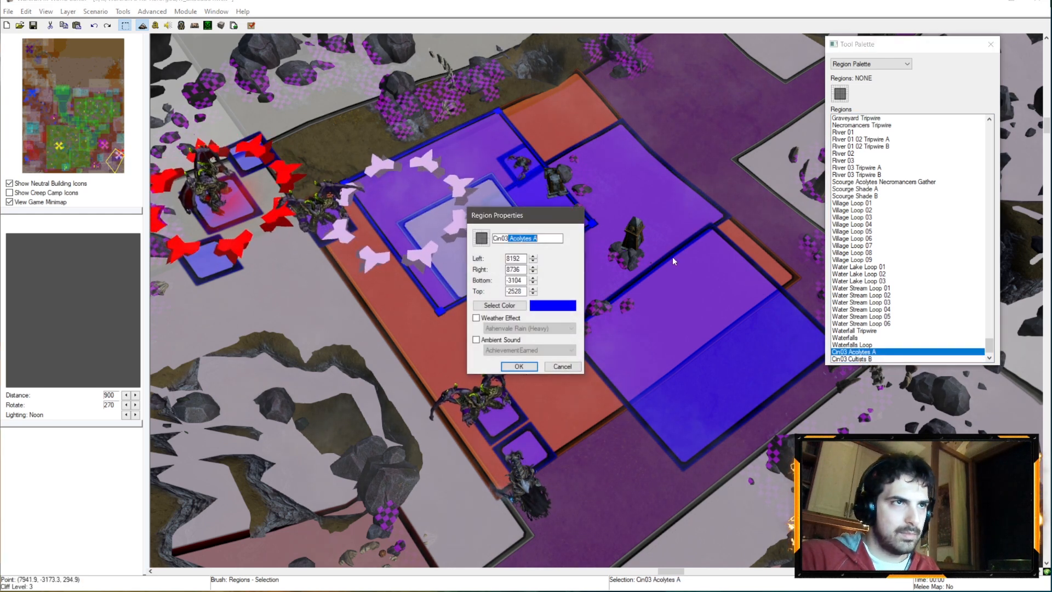
type("Cin03 Cultists A")
key("Return")
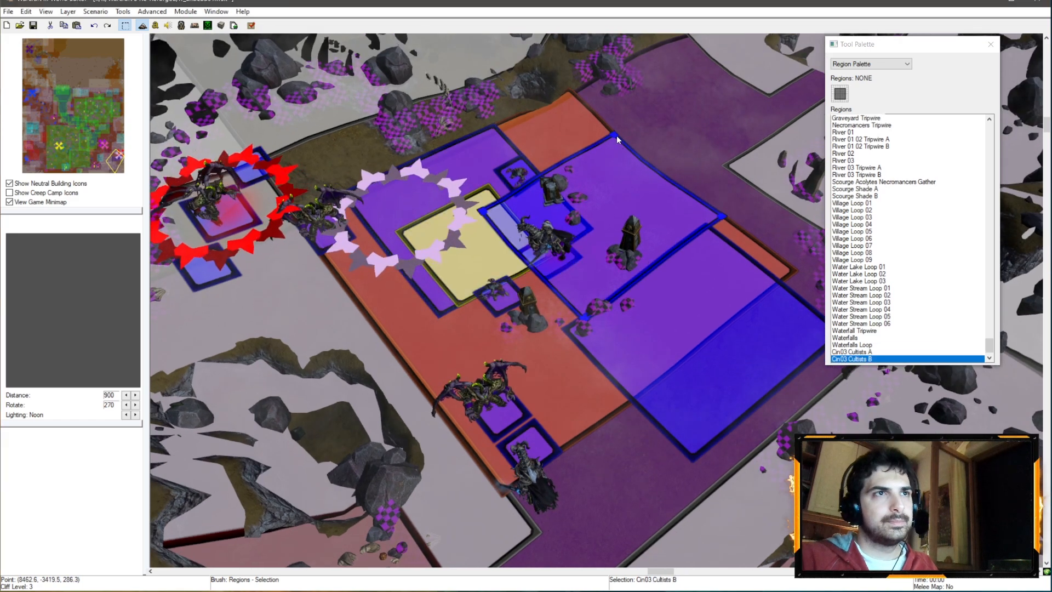
- Resize the Cin03 Cultists A, B and C regions by their corners, extending A and B outward over the surrounding ground
left_click(618, 132)
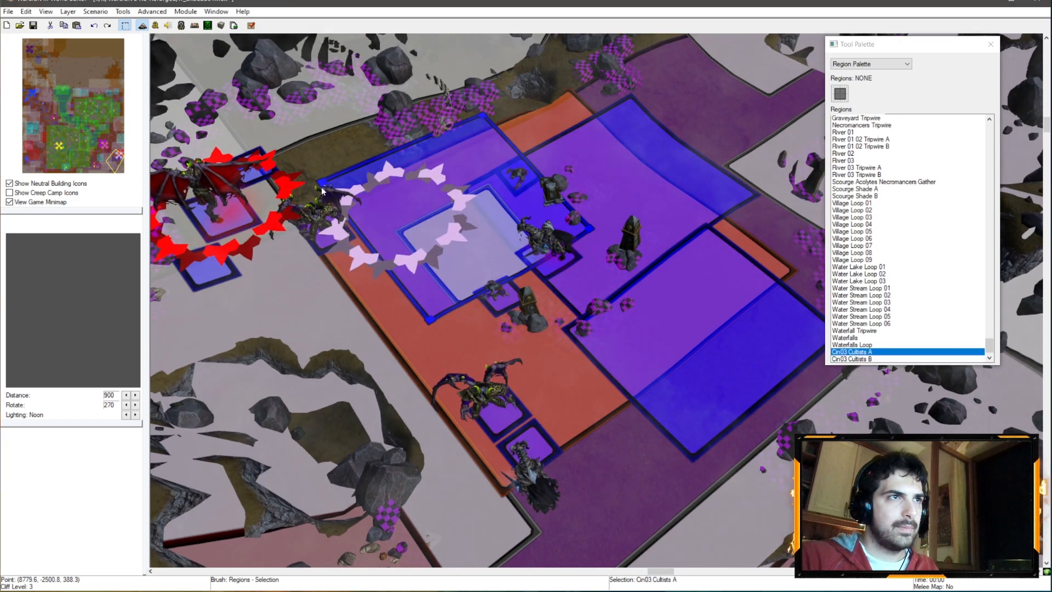
left_click(806, 372)
right_click_drag(806, 372, 751, 339)
left_click(639, 296)
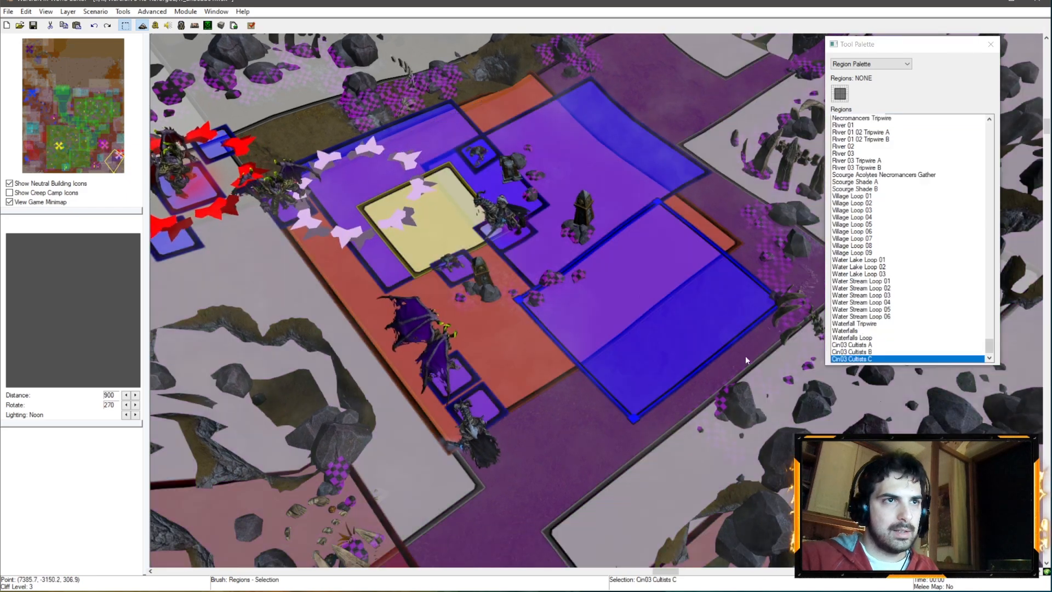
left_click_drag(780, 303, 786, 335)
- Place a copy of the Cin03 Cultists C region in the outer corner between regions B and C and resize it to fit there
right_click_drag(702, 343, 614, 383, "ctrl")
right_click_drag(668, 231, 512, 228)
key("ctrl+v")
left_click(680, 162)
left_click_drag(580, 151, 662, 163)
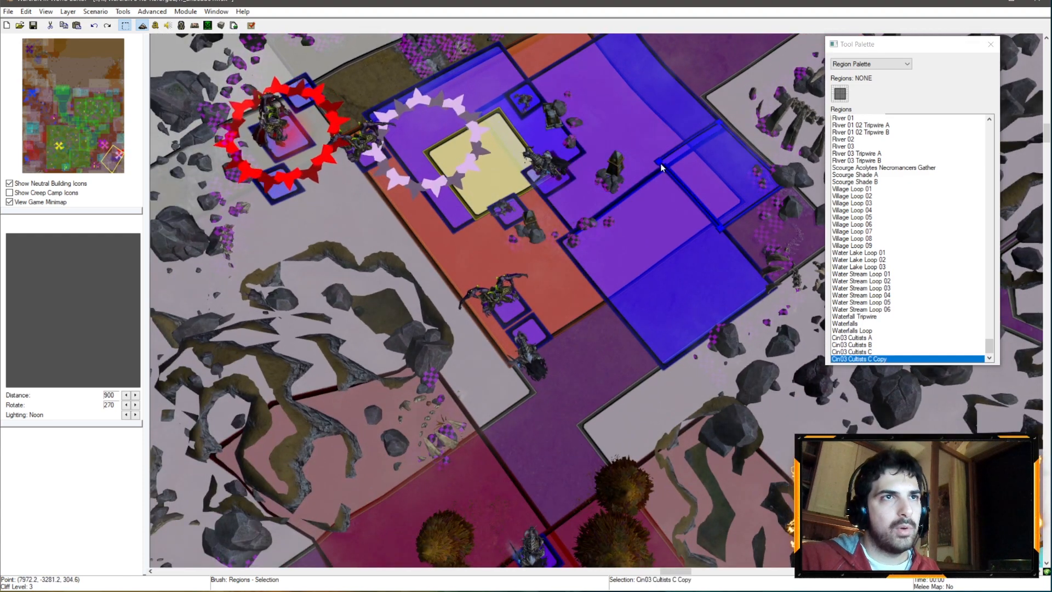
- Rename the resized copy between regions B and C to Cin03 Cultists D
right_click(869, 359)
left_click(880, 366)
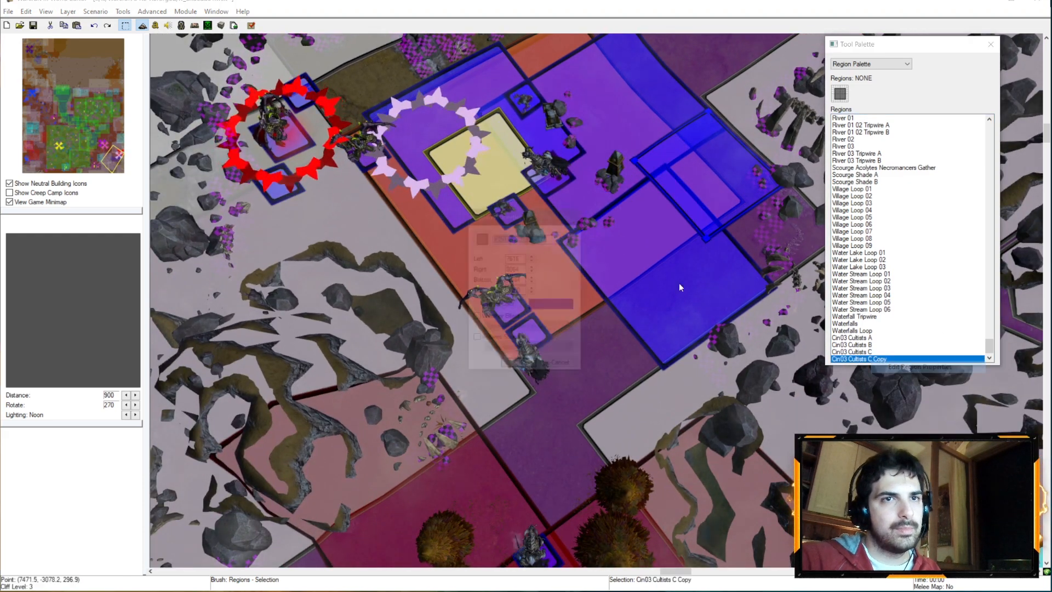
type("Cin03 Cultists D")
left_click(521, 369)
- Place a copy of the Cin03 Cultists D region on the open path beyond the gathering area and rename it Cin03 Cultists 01
right_click_drag(695, 146, 668, 254)
key("ctrl+v")
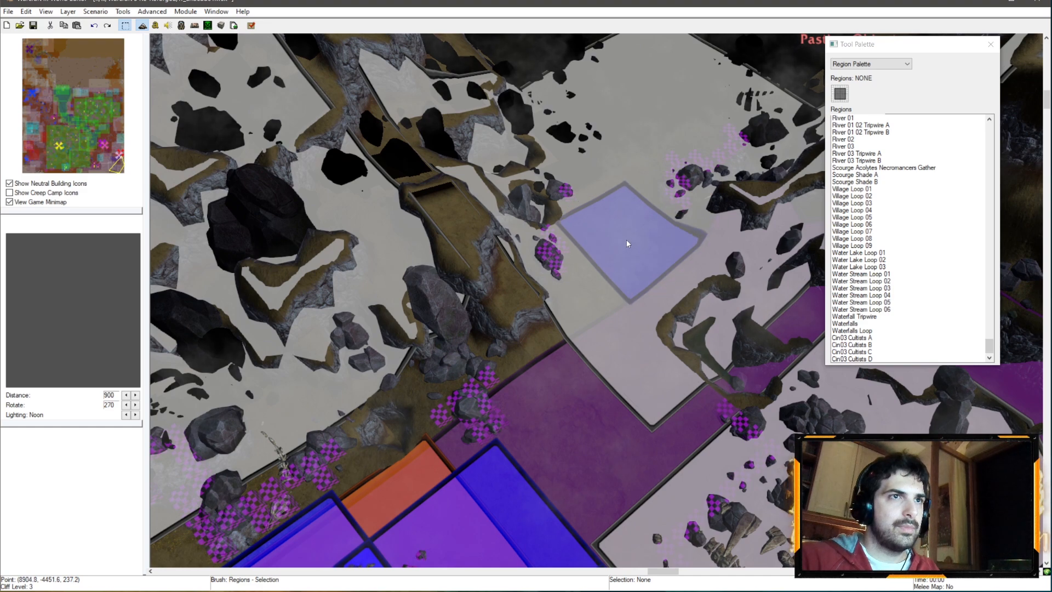
left_click(626, 239)
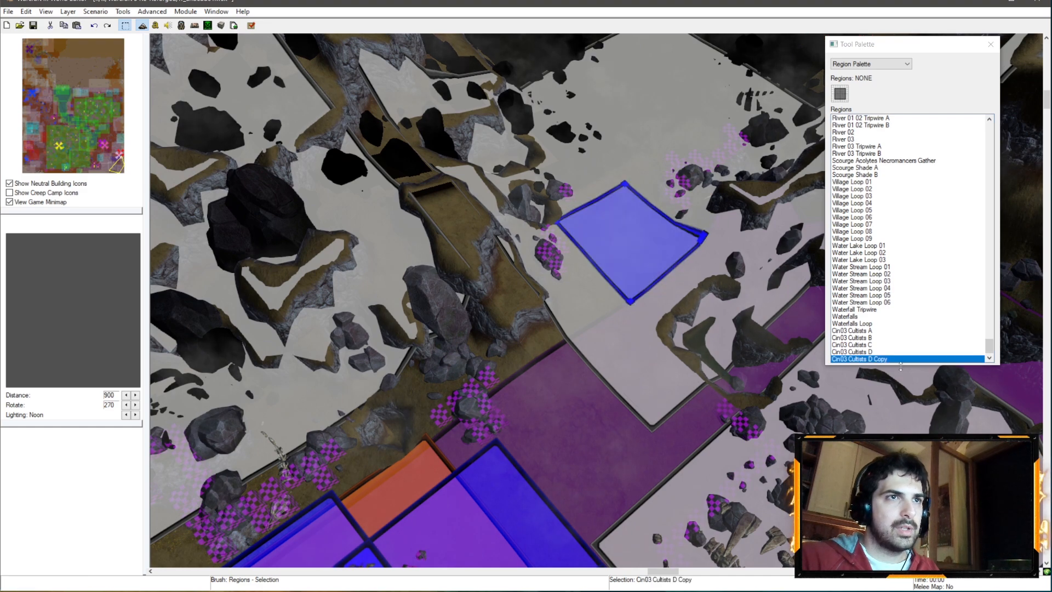
right_click(869, 360)
left_click(882, 367)
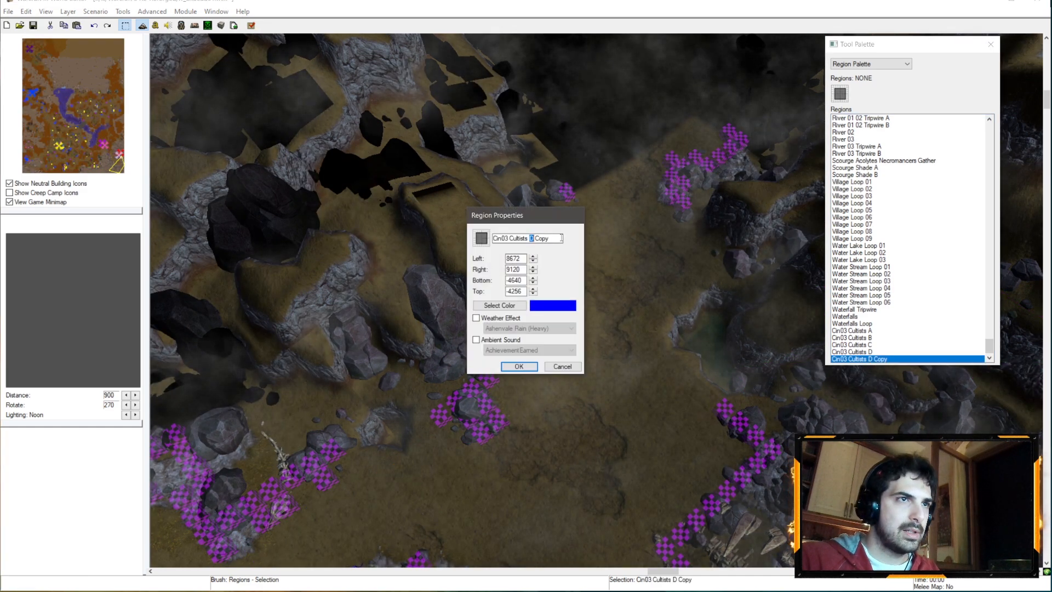
type("Cin03 Cultists 01")
key("Return")
- Rename the Cin03 Cultists A region to Cin03 Cultists A 00
left_click(852, 330)
right_click(863, 331)
left_click(882, 338)
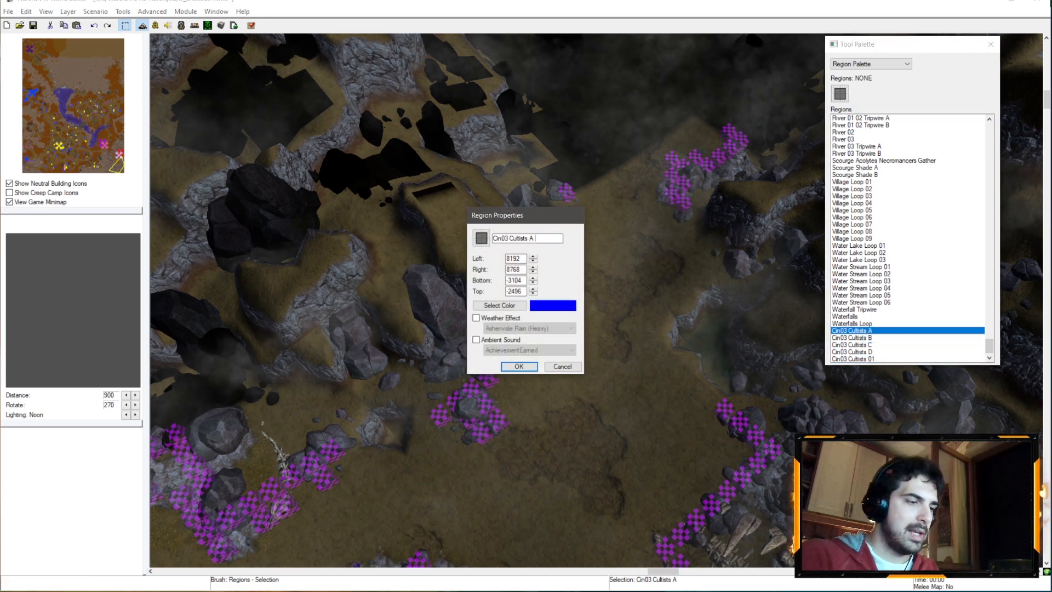
key("Return")
- Rename the Cin03 Cultists C region to Cin03 Cultists C 00
left_click(869, 338)
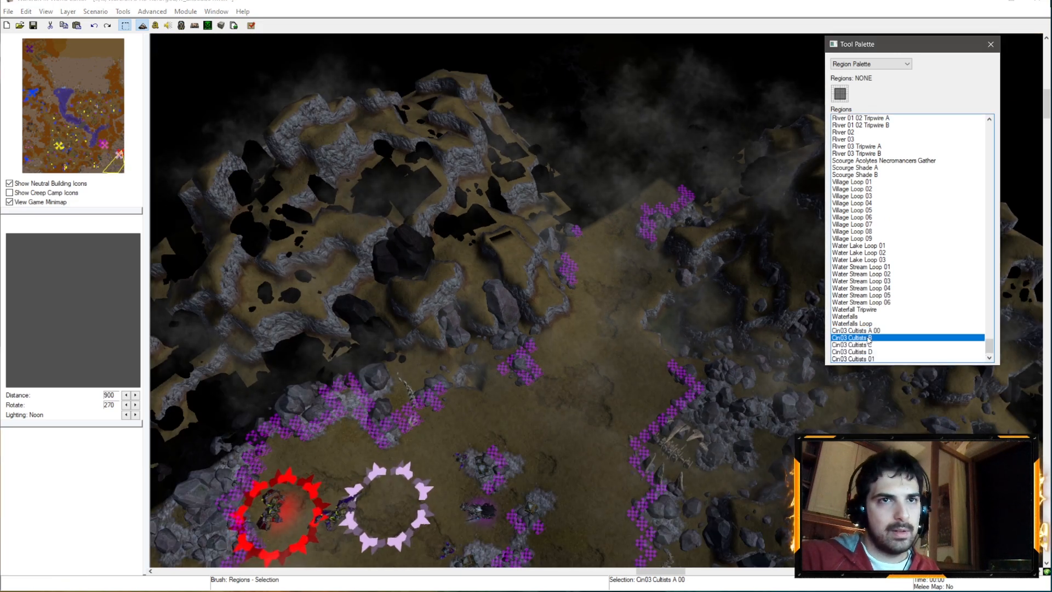
right_click(877, 345)
left_click(887, 351)
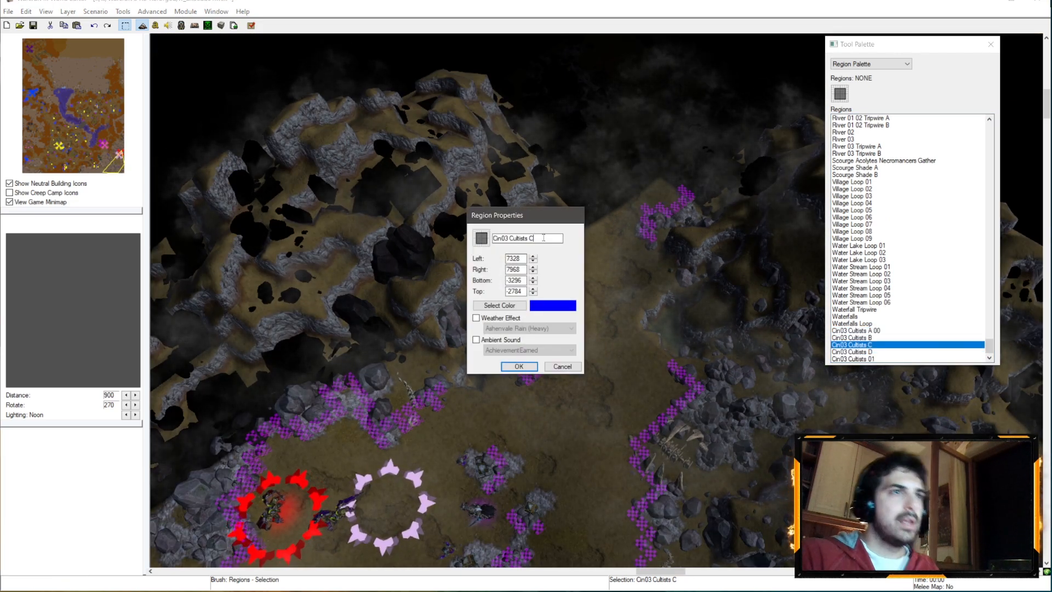
key("Return")
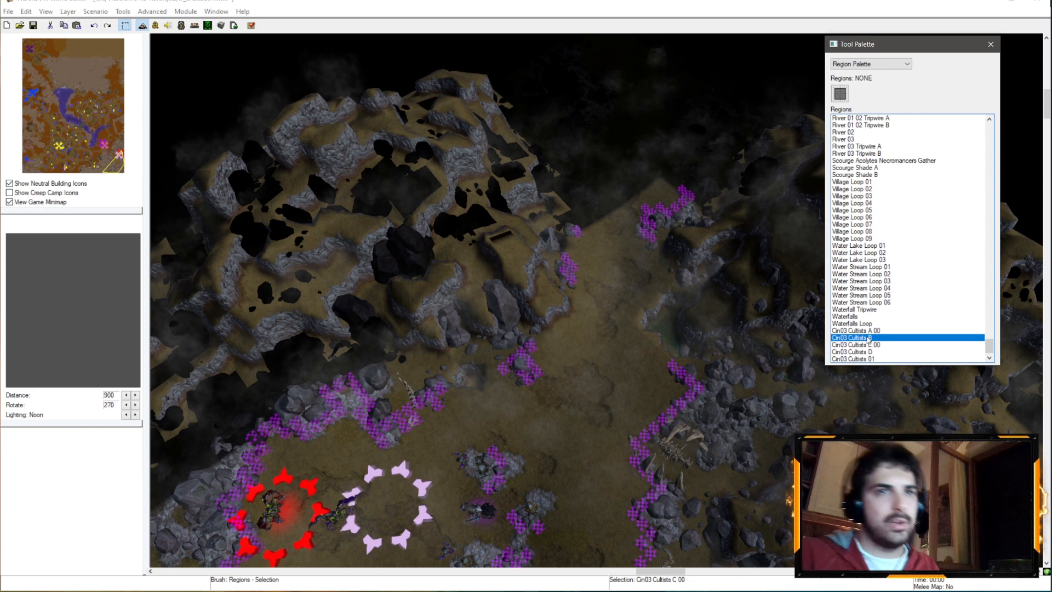
- Rename the Cin03 Cultists B and Cin03 Cultists D regions to Cin03 Cultists B 00 and Cin03 Cultists D 00
left_click(884, 345)
left_click(549, 239)
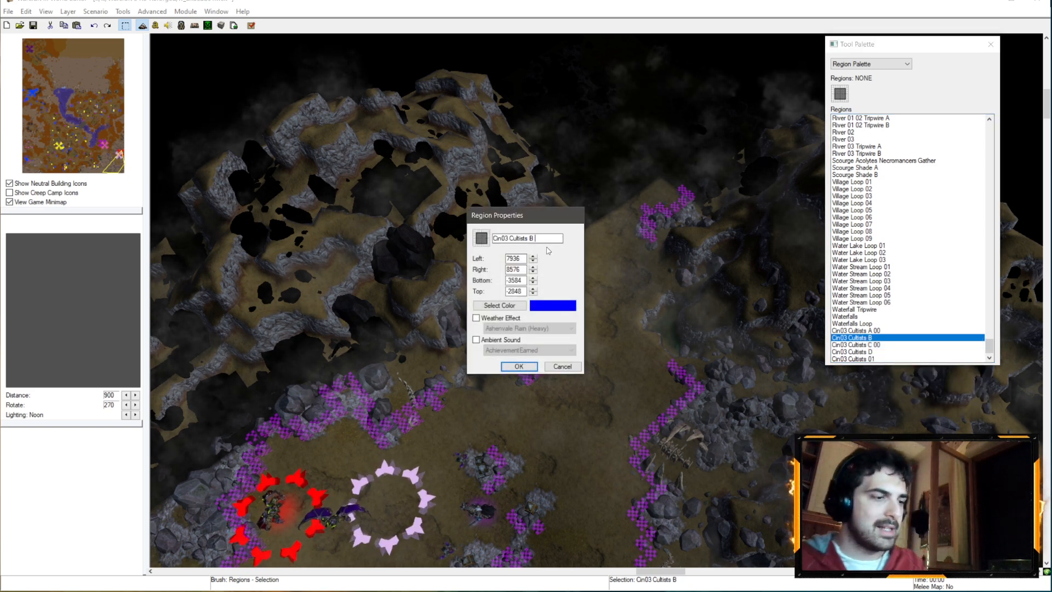
type("00")
key("Return")
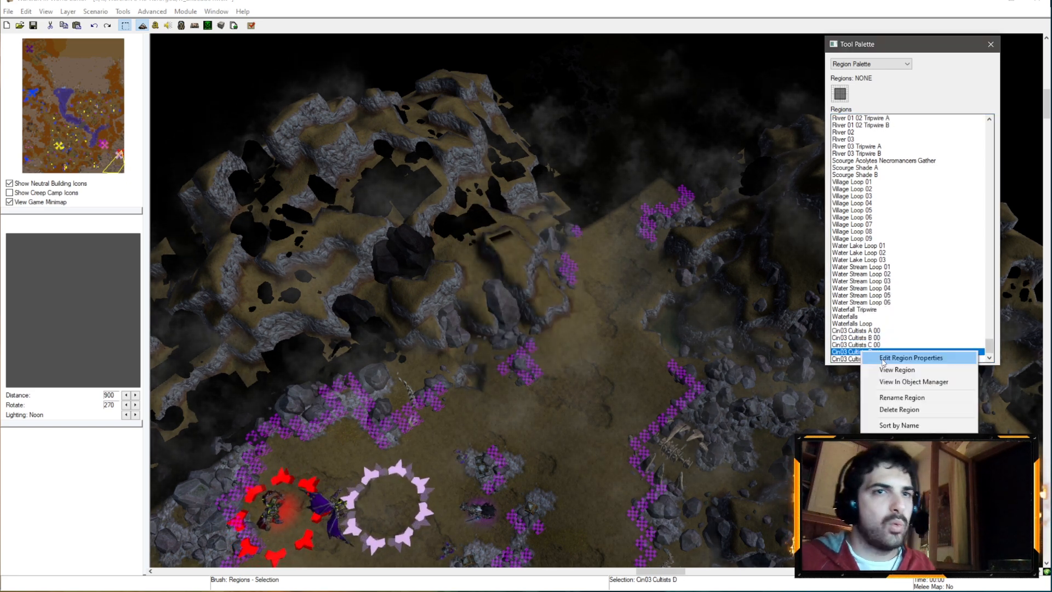
left_click(883, 359)
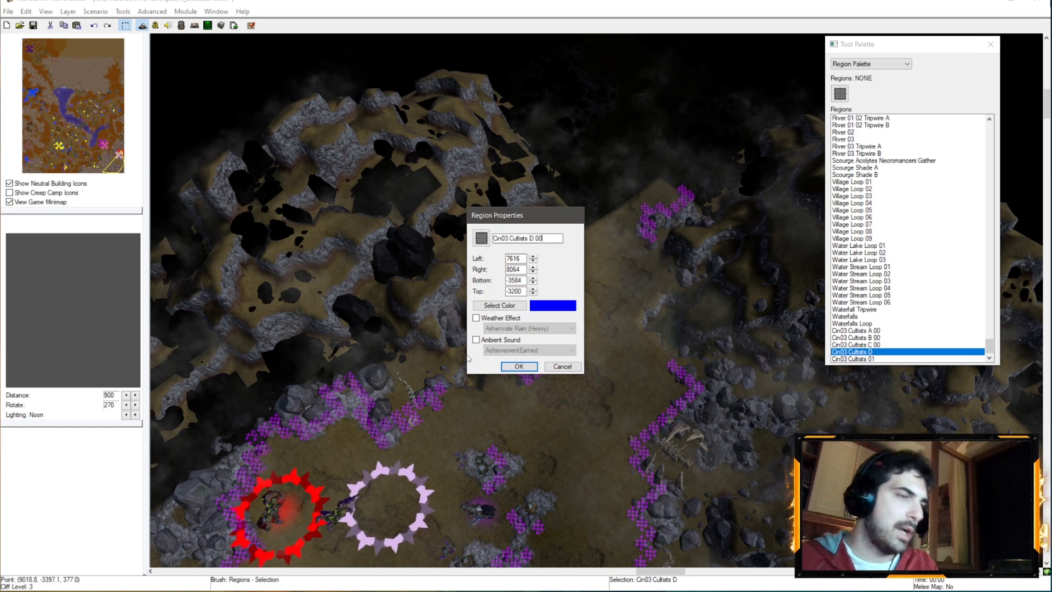
left_click(521, 367)
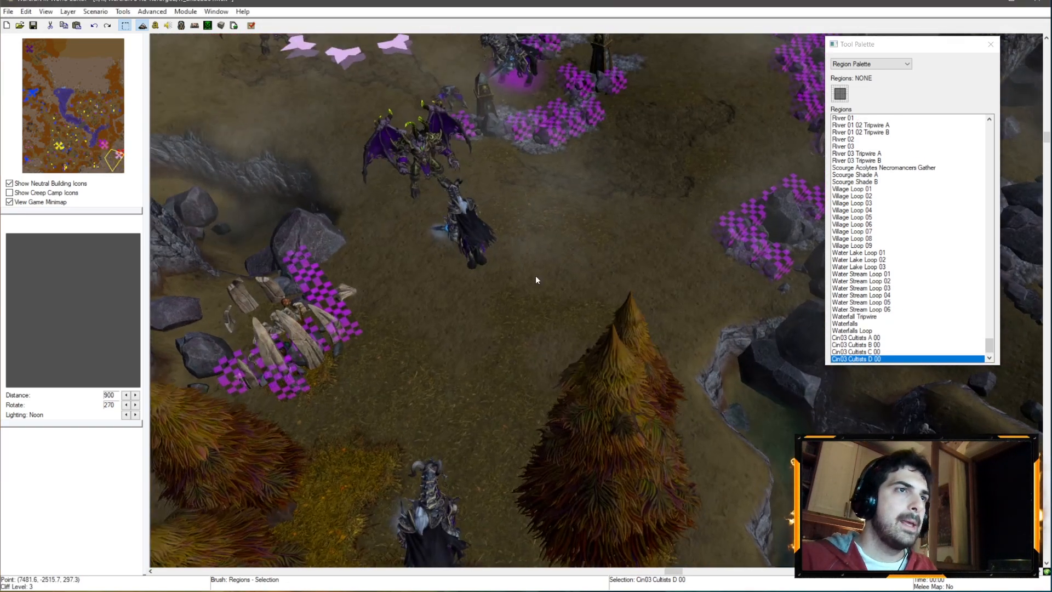
- Create a camera from behind the mounted Arthas in the foreground, looking toward Tichondrius and the gathering area
key("Home")
left_click(856, 64)
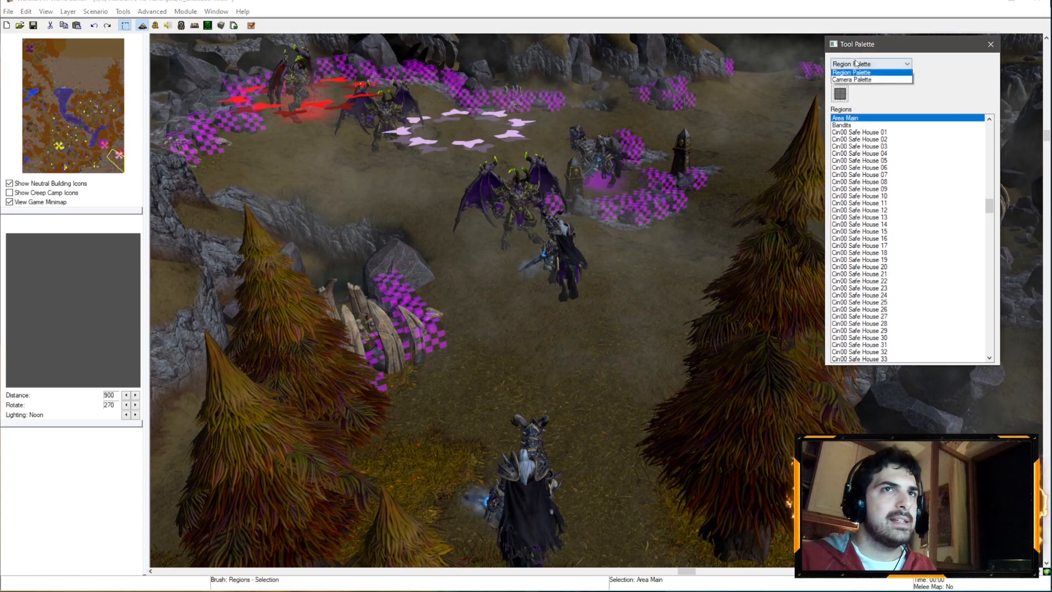
left_click(850, 103)
scroll(680, 230, "up", 5)
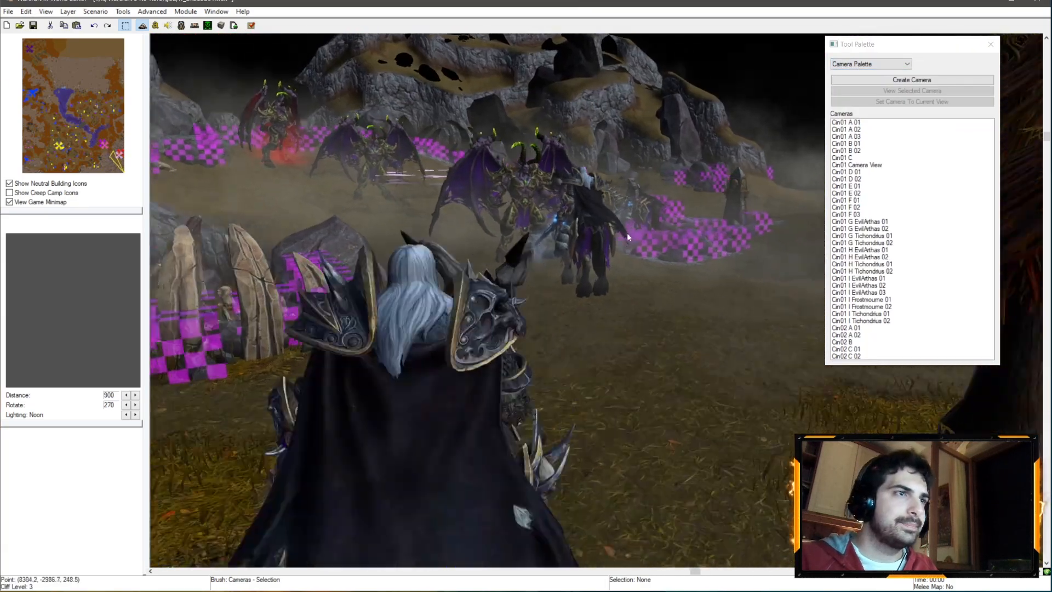
scroll(543, 209, "down", 5)
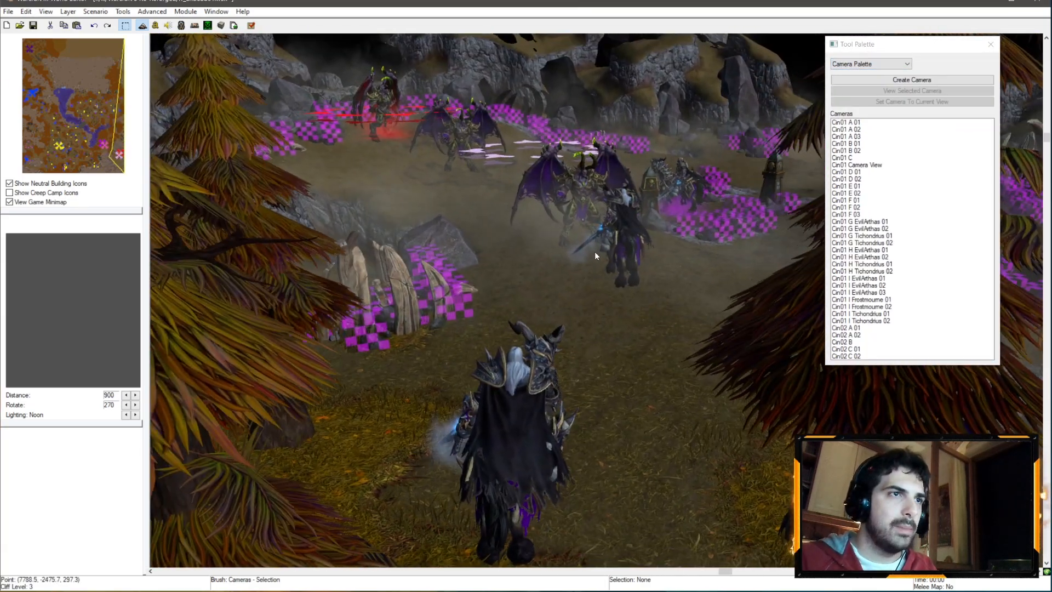
scroll(585, 248, "up", 3)
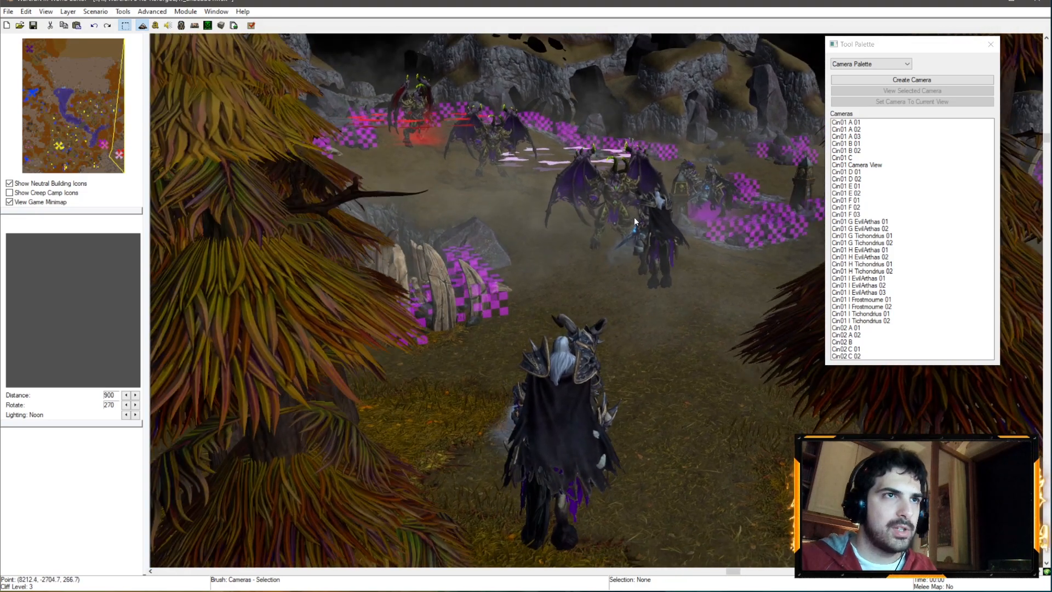
right_click_drag(654, 227, 628, 201, "ctrl")
left_click(926, 79)
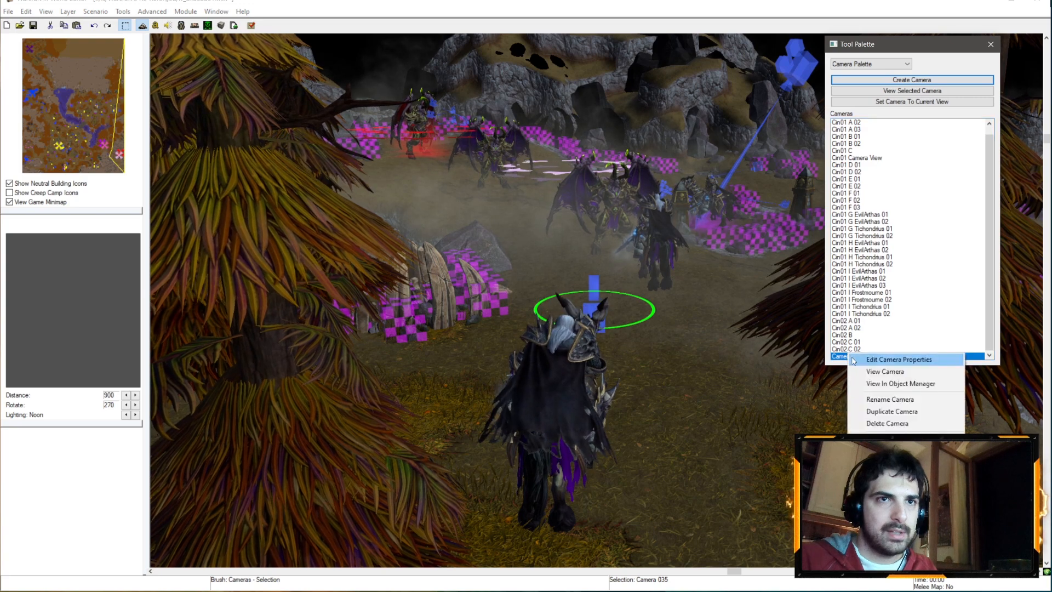
- Name the new camera Cin03 A 01 and set its distance to 900, field of view to 60 and Z offset to 100
left_click(854, 360)
type("Cin03 A 01")
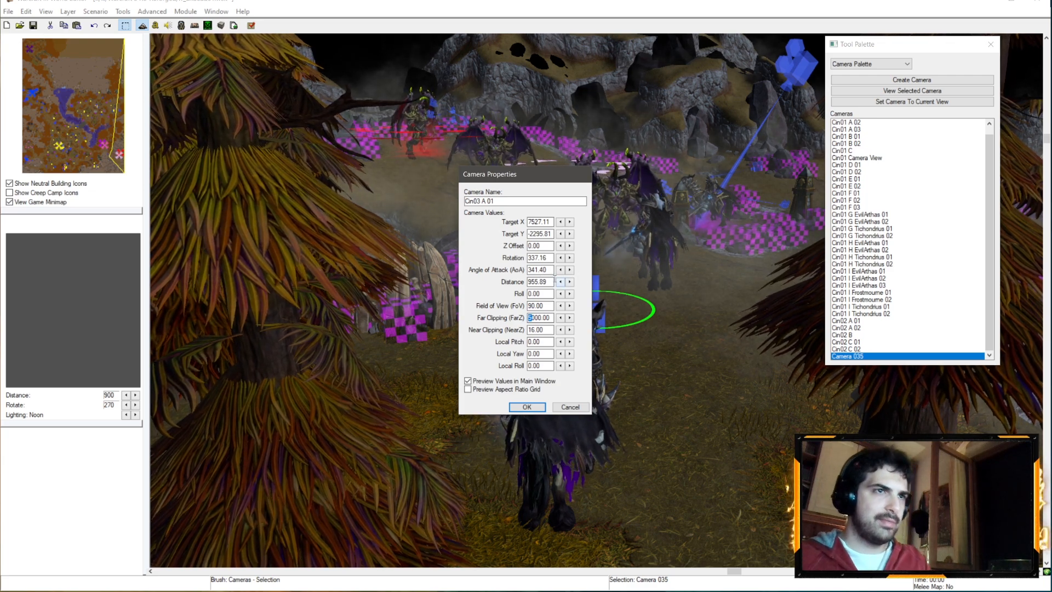
left_click_drag(550, 282, 517, 283)
type("900")
left_click(529, 247)
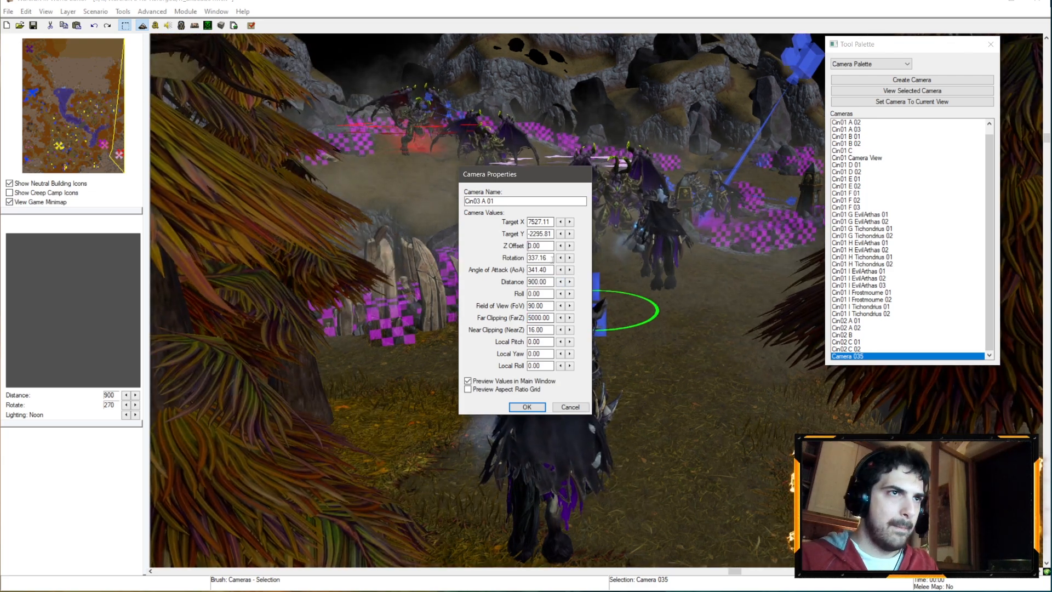
type("7.1")
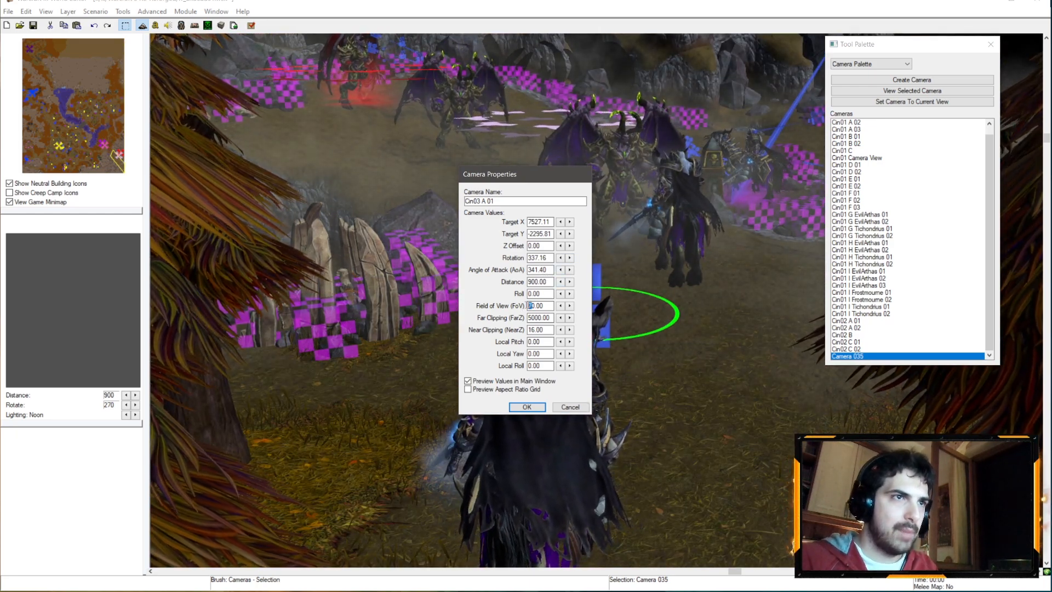
type("6")
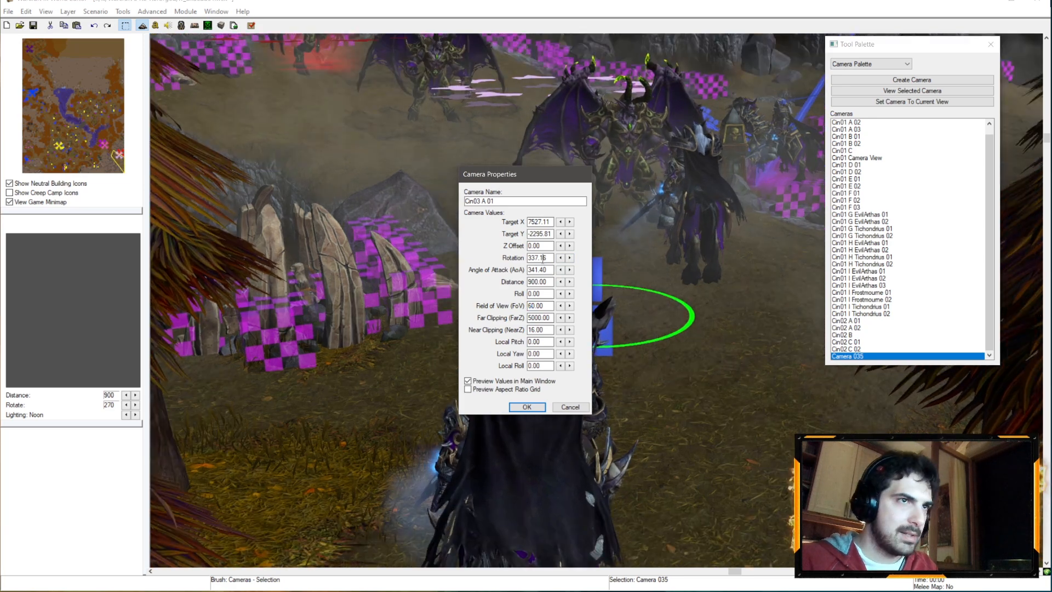
left_click(537, 233)
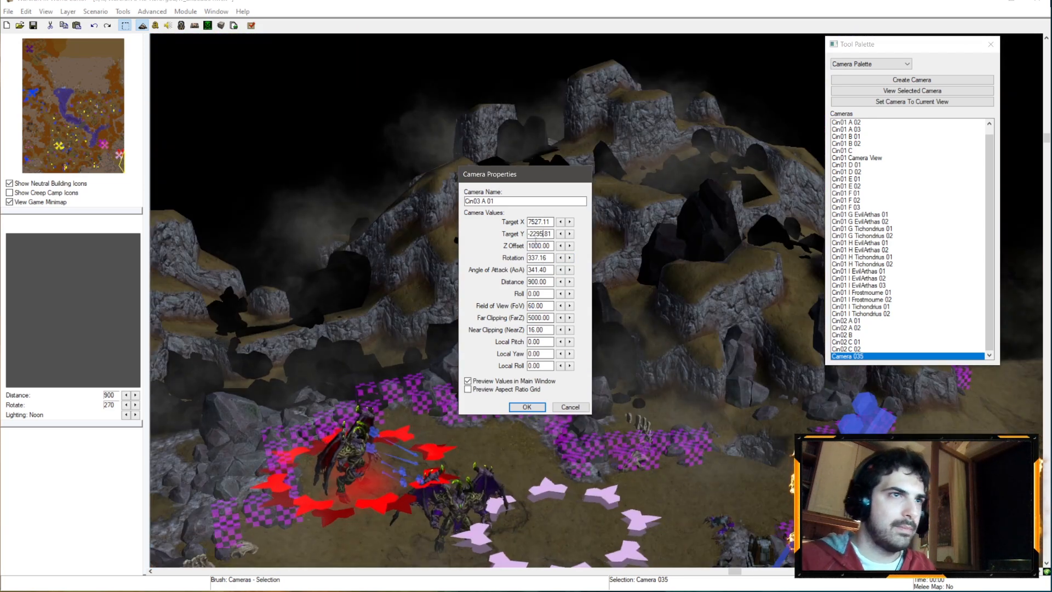
left_click(541, 234)
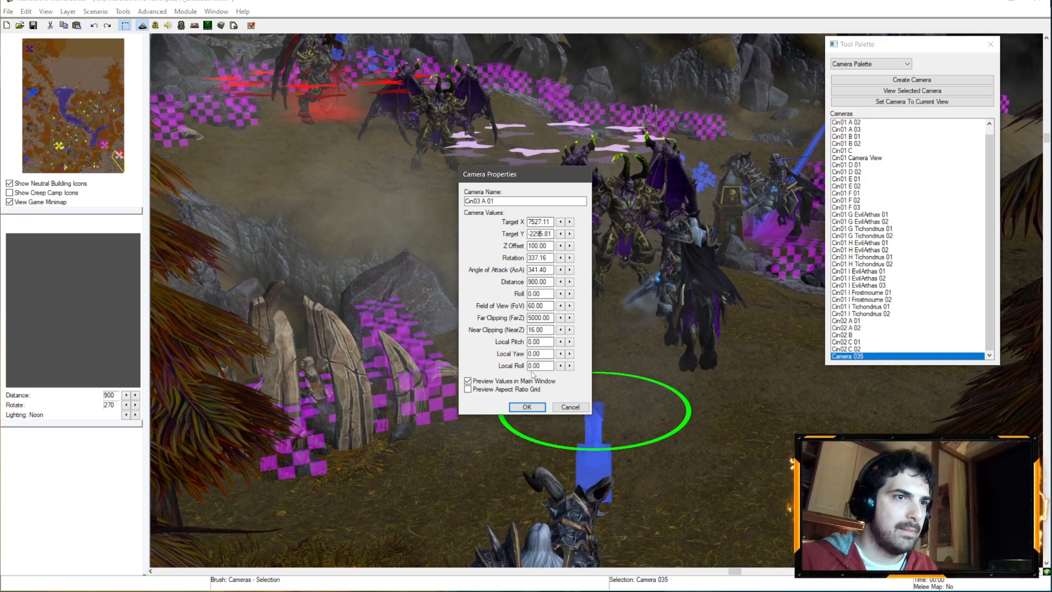
left_click(527, 406)
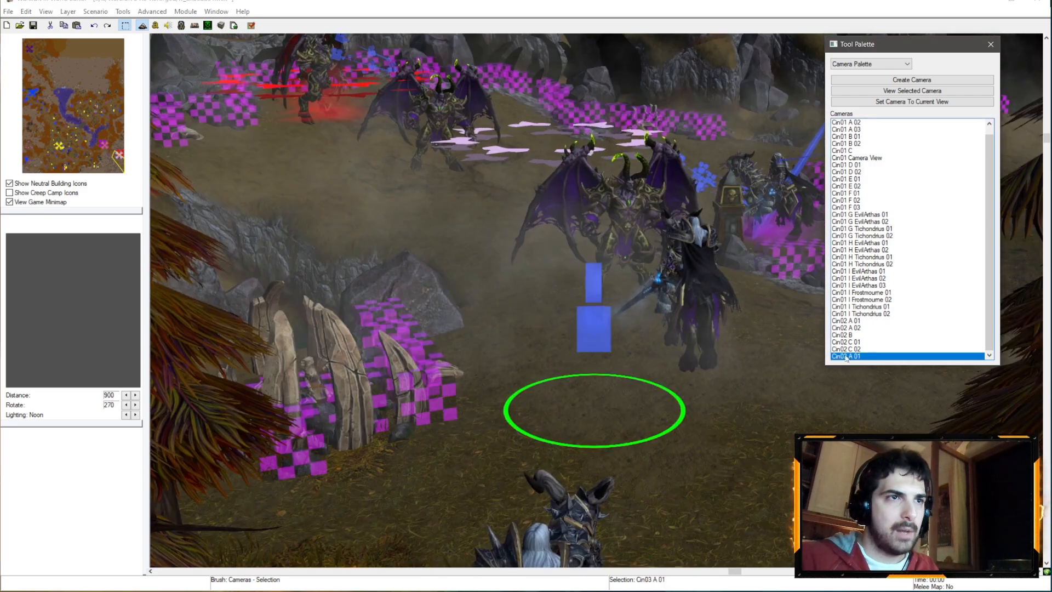
- Create a second camera with a close view of Tichondrius from the front, over Arthas's shoulder
scroll(703, 220, "up", 5)
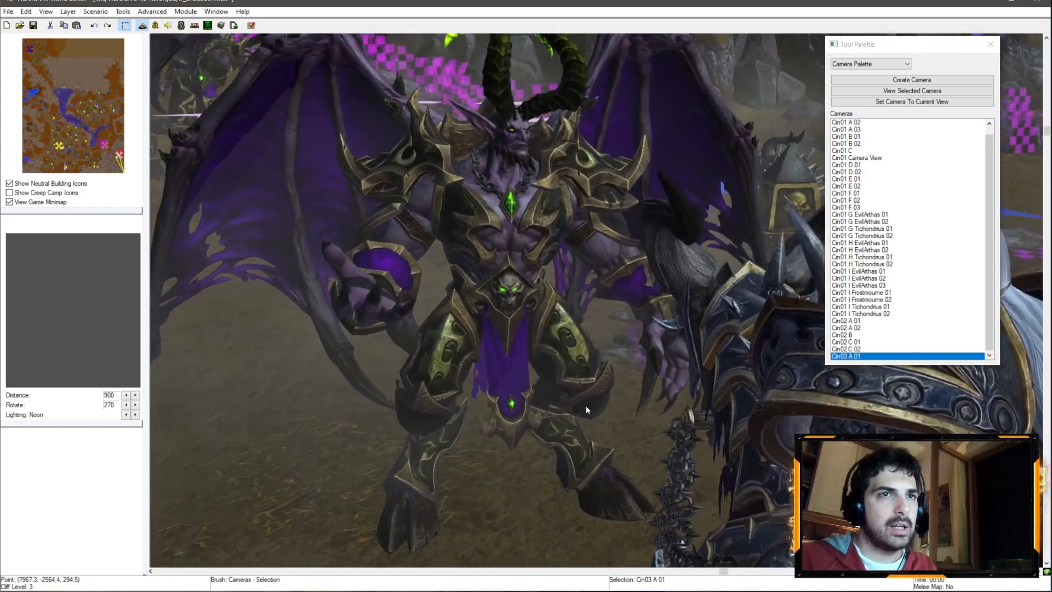
right_click_drag(585, 406, 574, 384, "ctrl")
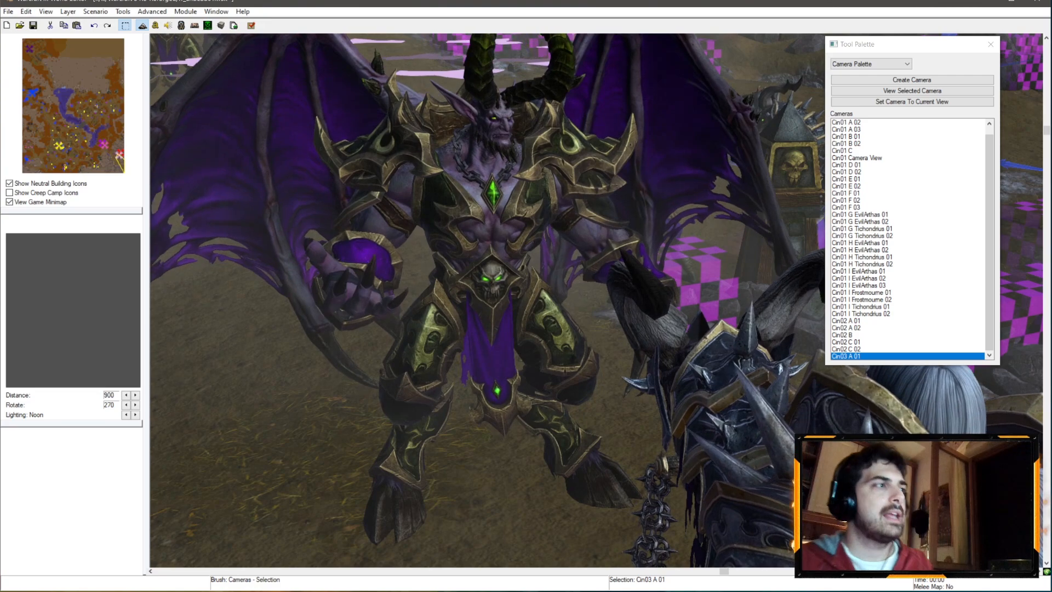
scroll(391, 259, "down", 6)
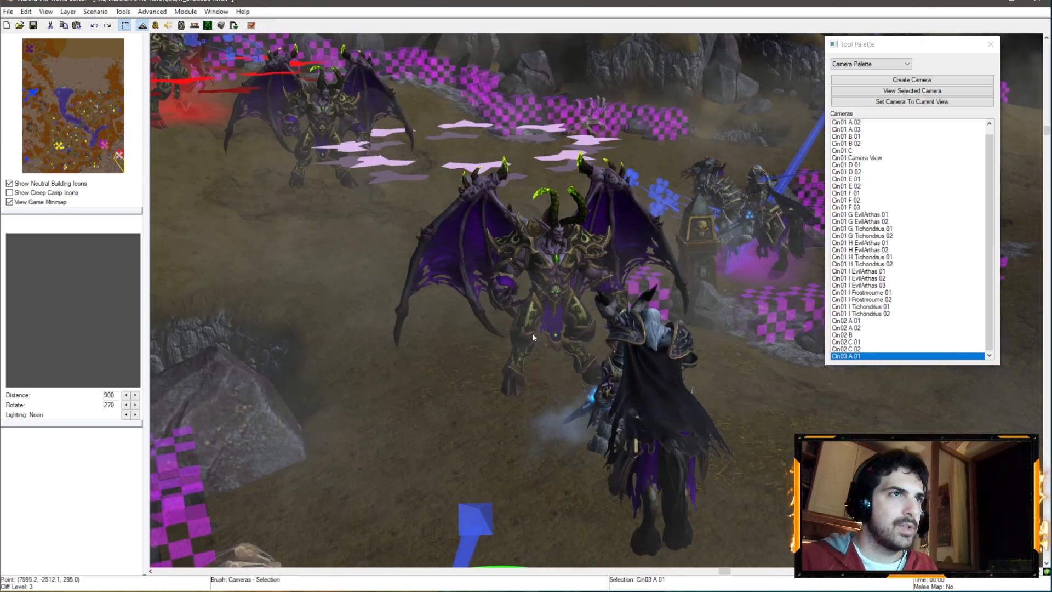
double_click(854, 356)
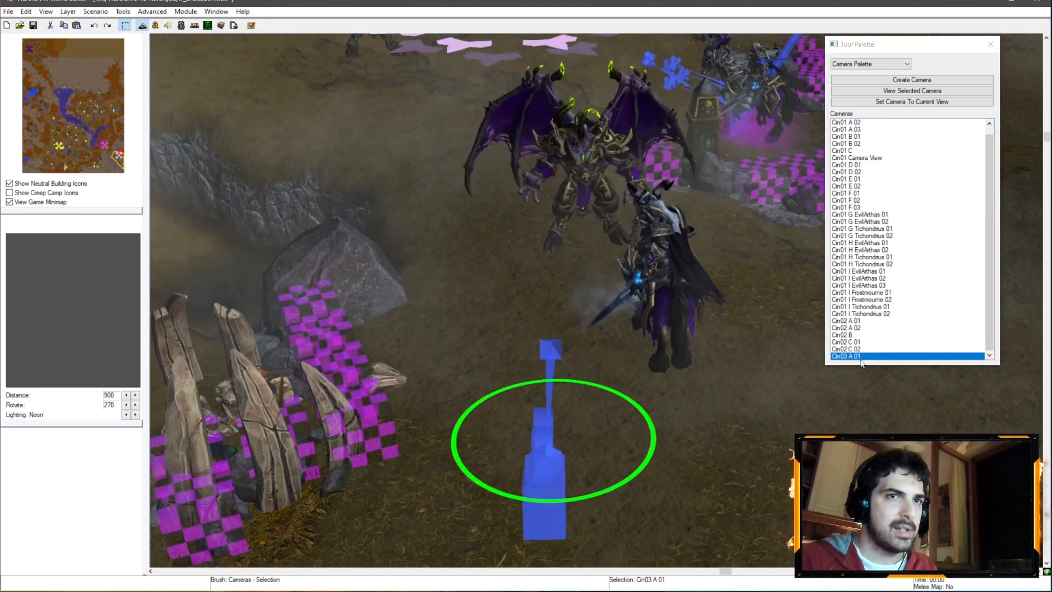
scroll(526, 389, "up", 10)
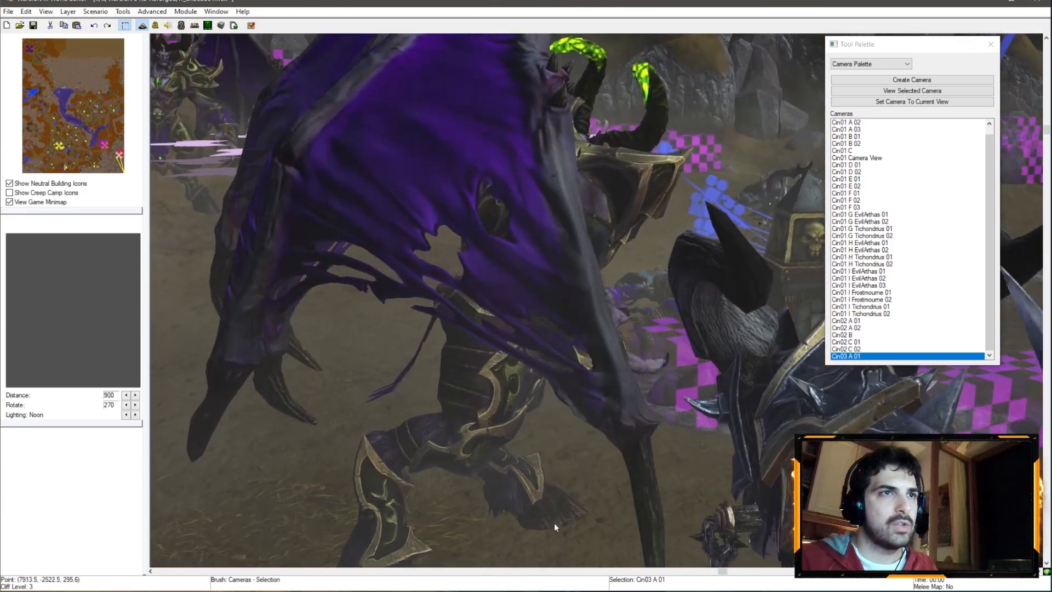
right_click_drag(554, 522, 440, 254)
scroll(492, 362, "down", 3)
scroll(482, 290, "up", 3)
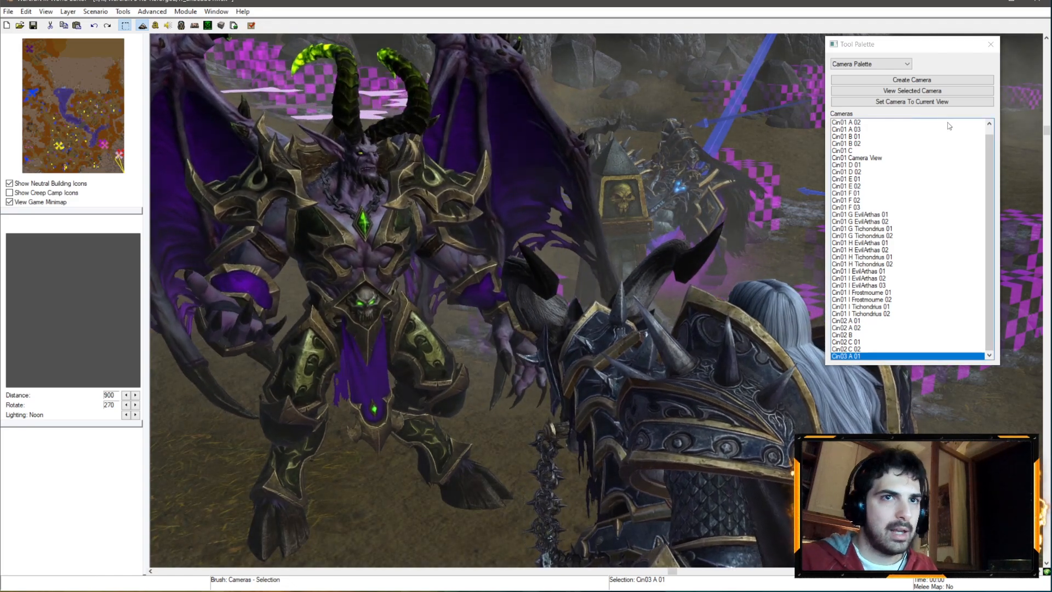
left_click(903, 79)
- Name the close-up camera Cin03 A 02, preview its values in the main window and set its field of view to 50
right_click(850, 356)
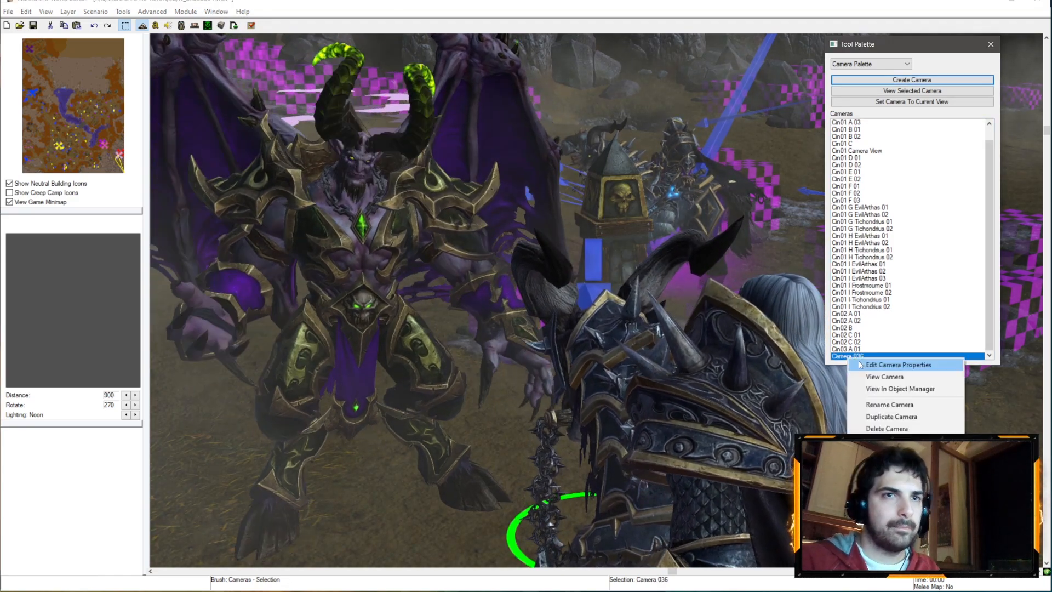
left_click(861, 363)
type("Cin03 A 02")
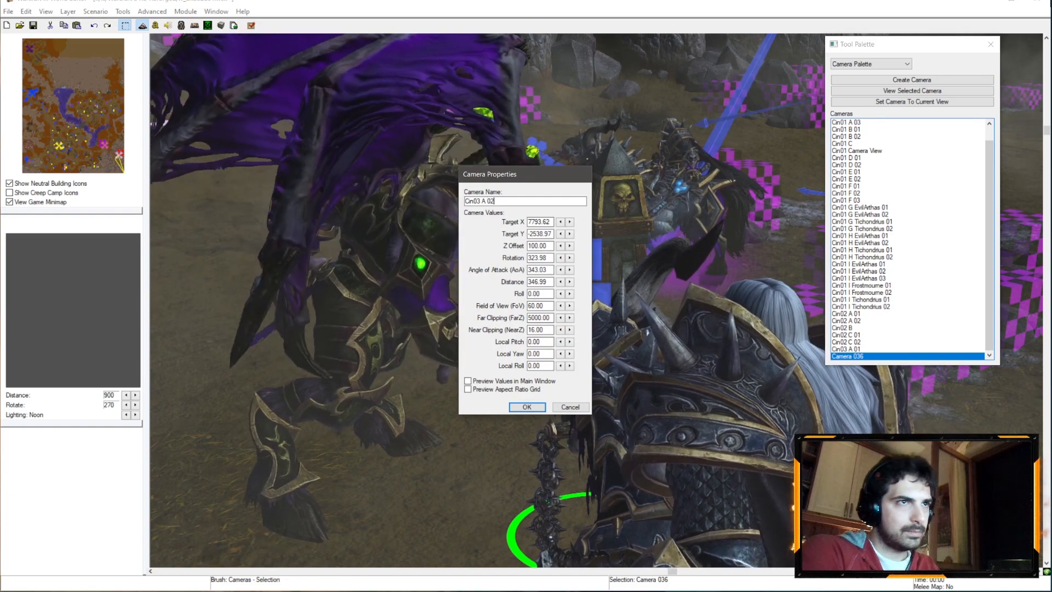
left_click(514, 381)
left_click_drag(532, 305, 526, 306)
type("5")
left_click(529, 270)
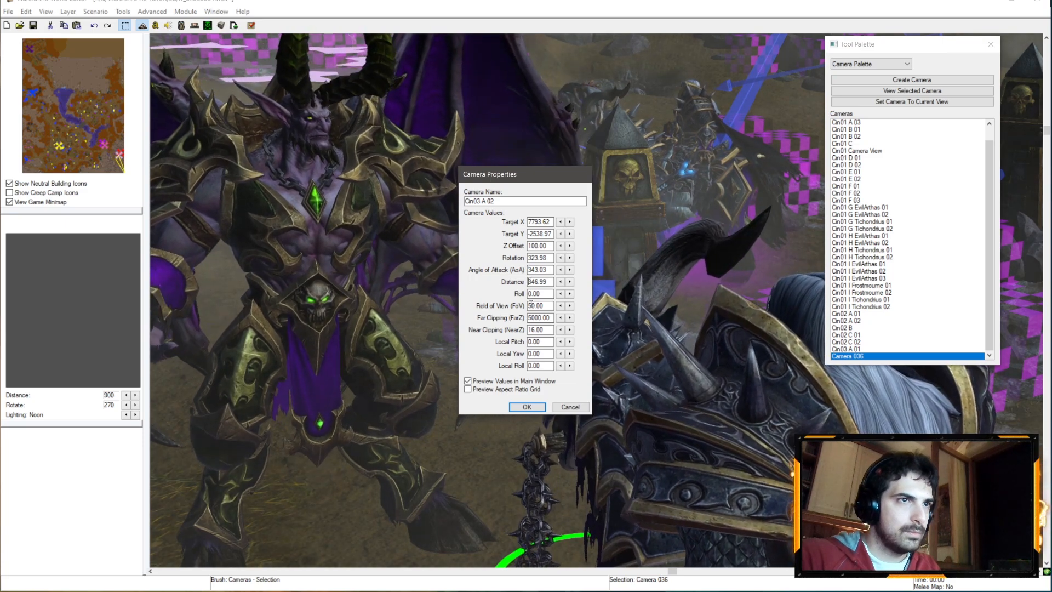
- Set the Cin03 A 02 camera's distance to 400 and its Target Y to -2530.97
left_click_drag(547, 283, 527, 283)
type("400")
left_click(540, 260)
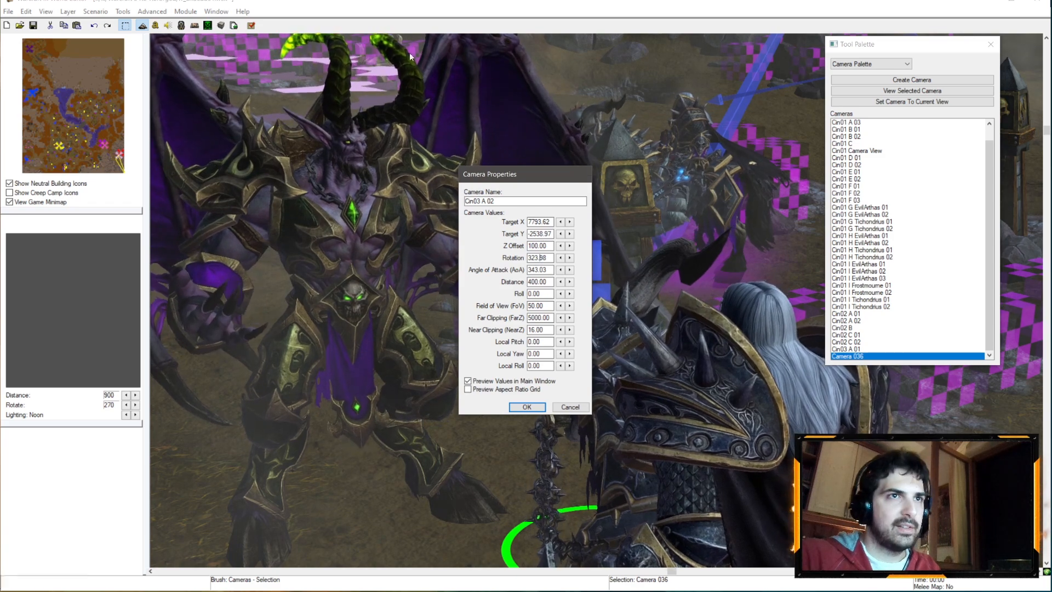
left_click(570, 234)
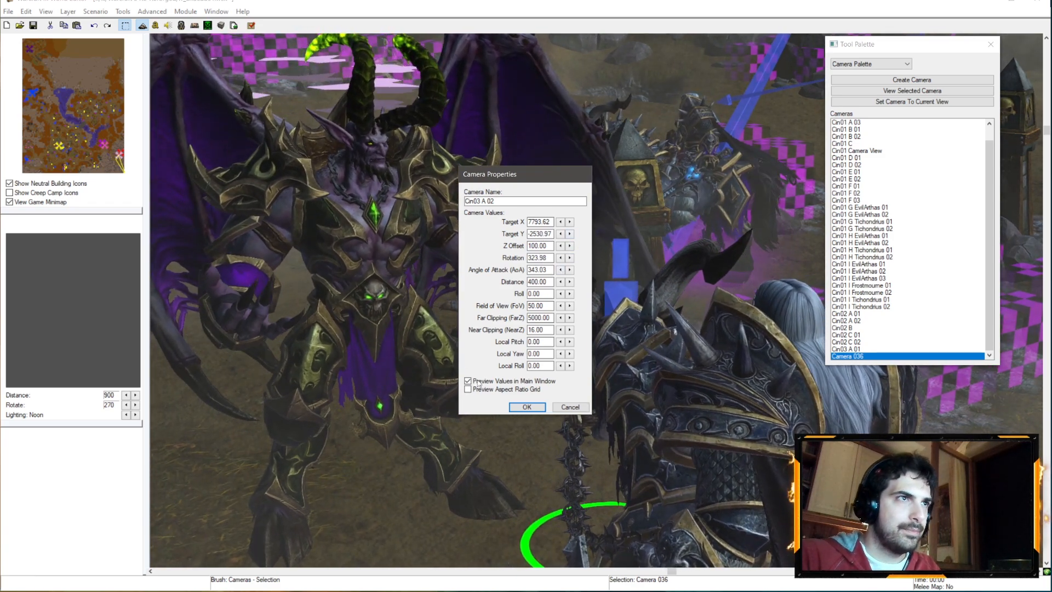
left_click(525, 407)
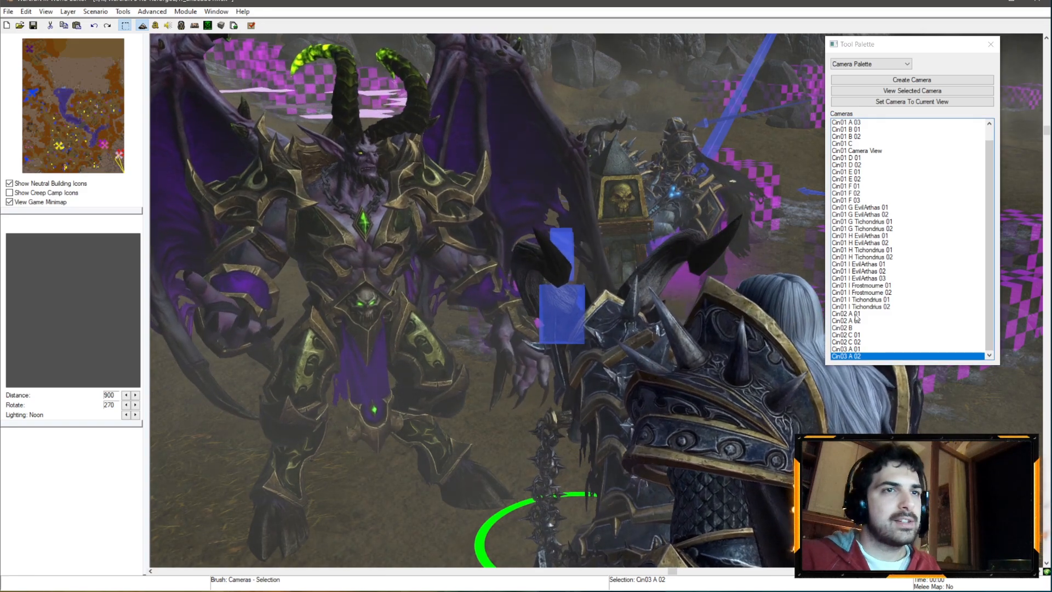
right_click_drag(635, 261, 599, 237, "ctrl")
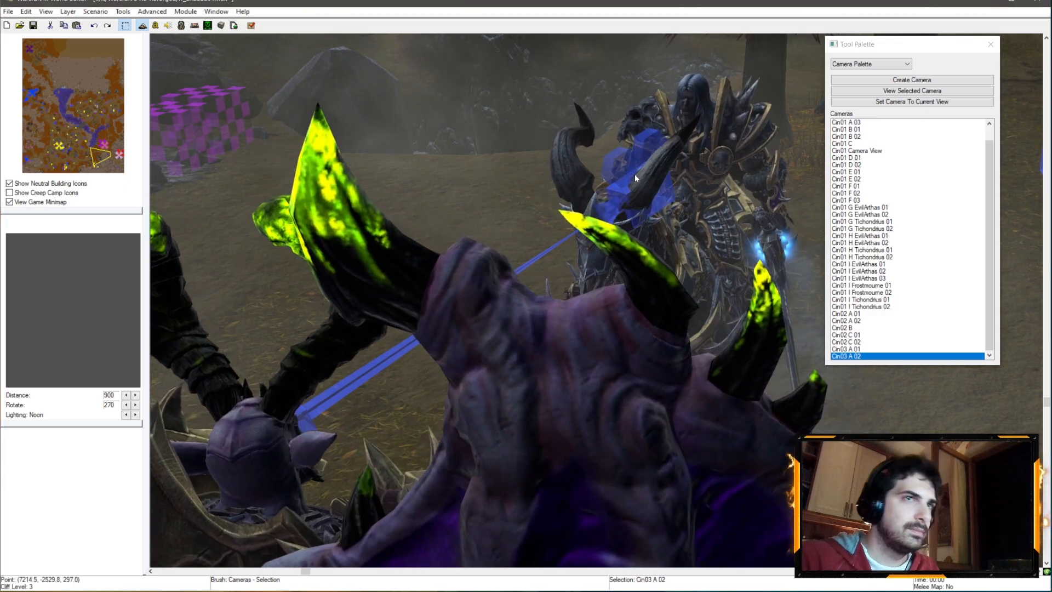
left_click(911, 80)
right_click(850, 356)
left_click(853, 364)
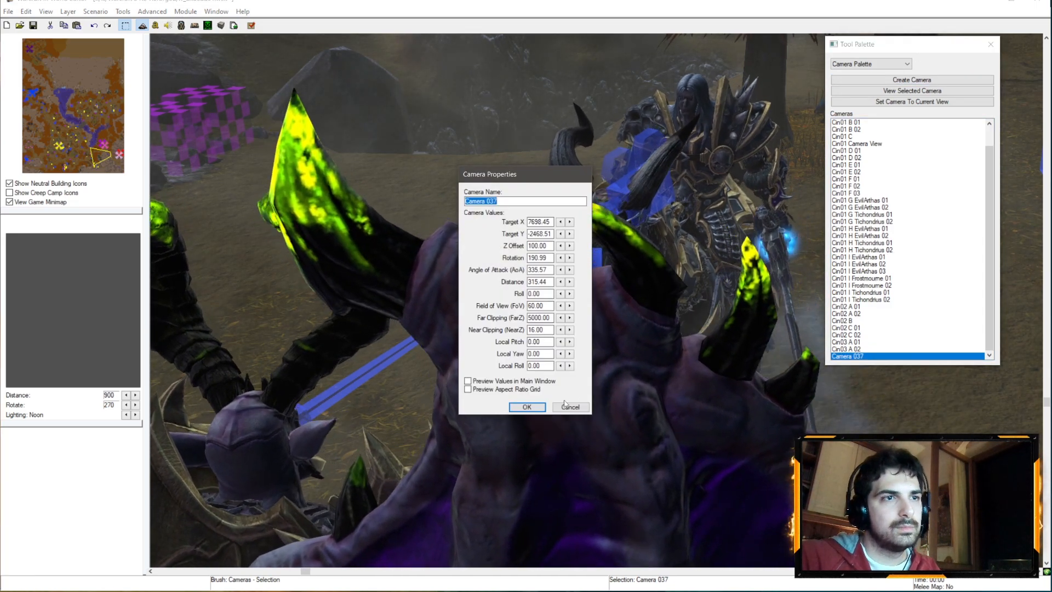
key("Return")
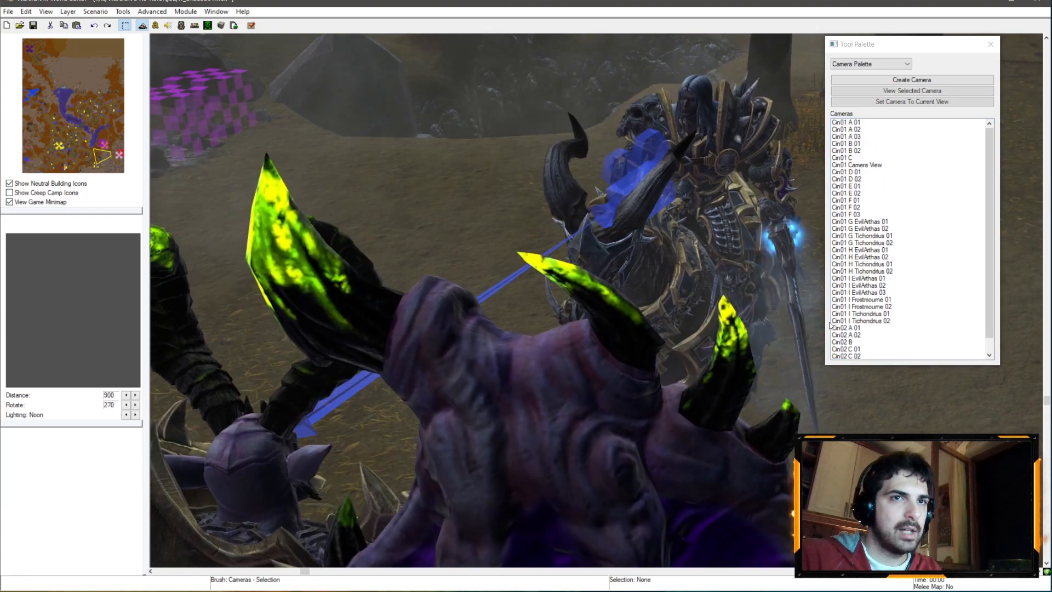
key("Delete")
- Create a camera looking at Arthas over Tichondrius's shoulder and name it Cin03 B Arthas
right_click_drag(683, 279, 699, 102, "ctrl")
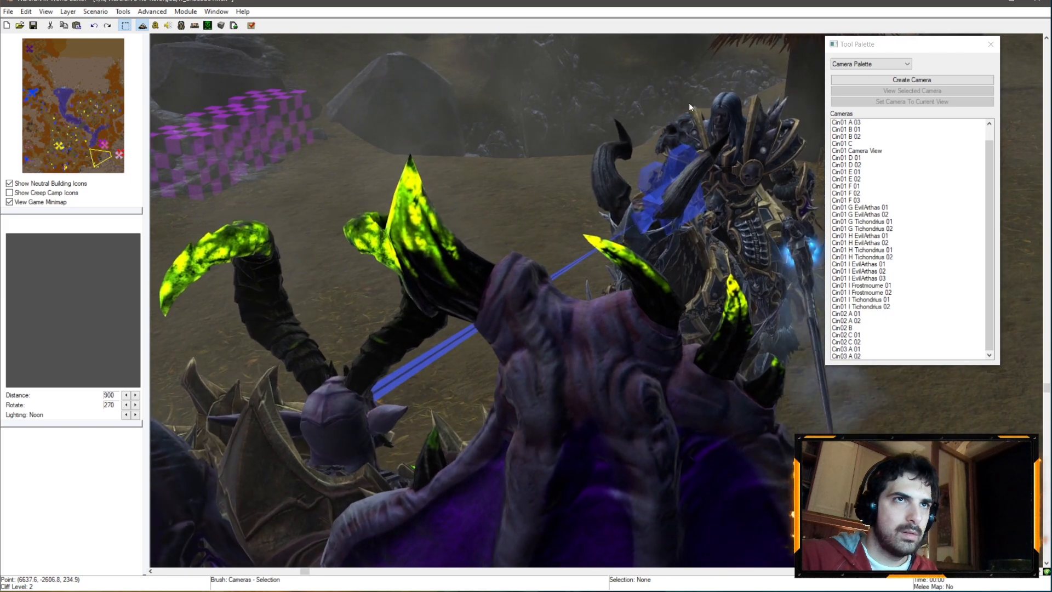
left_click(911, 79)
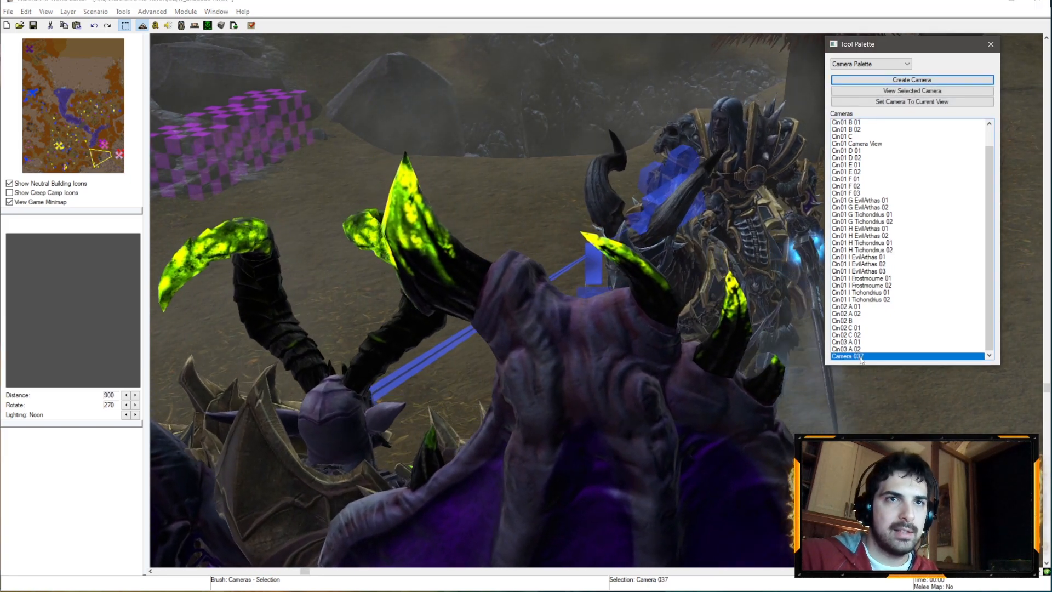
double_click(873, 356)
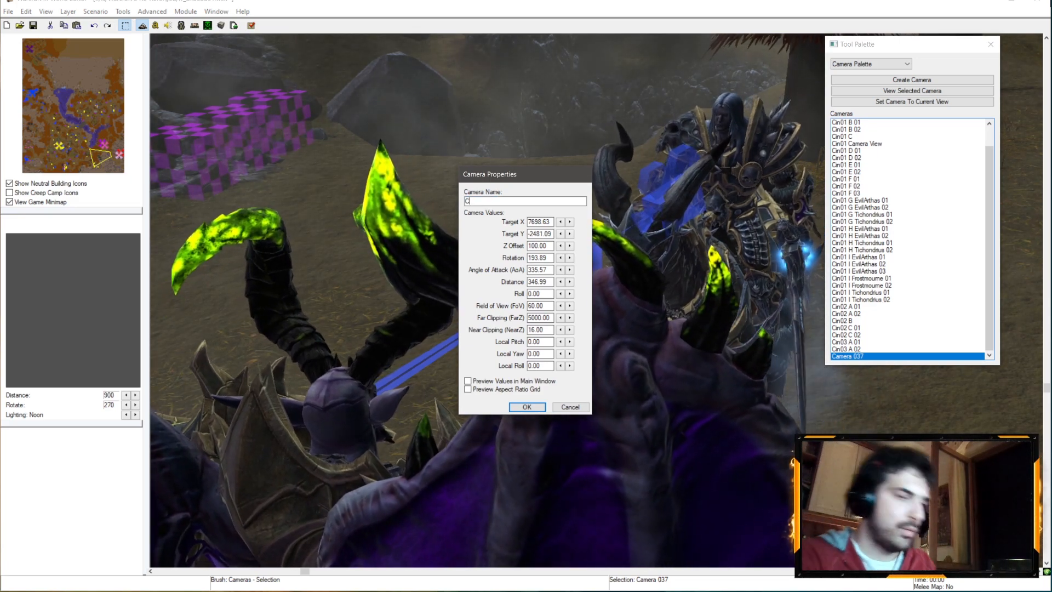
type("Cin03 B")
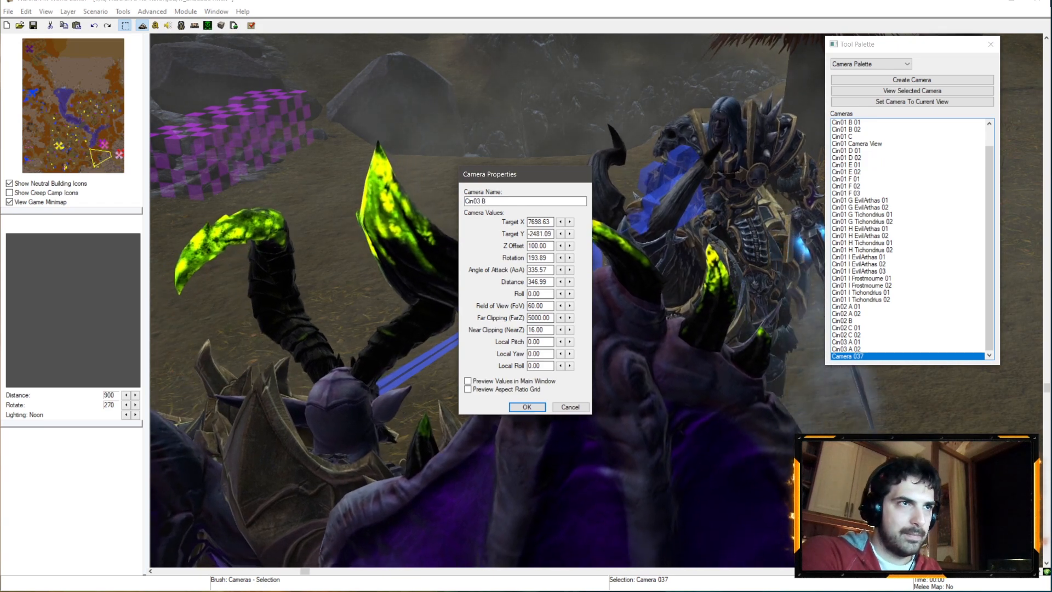
type(" Arthas")
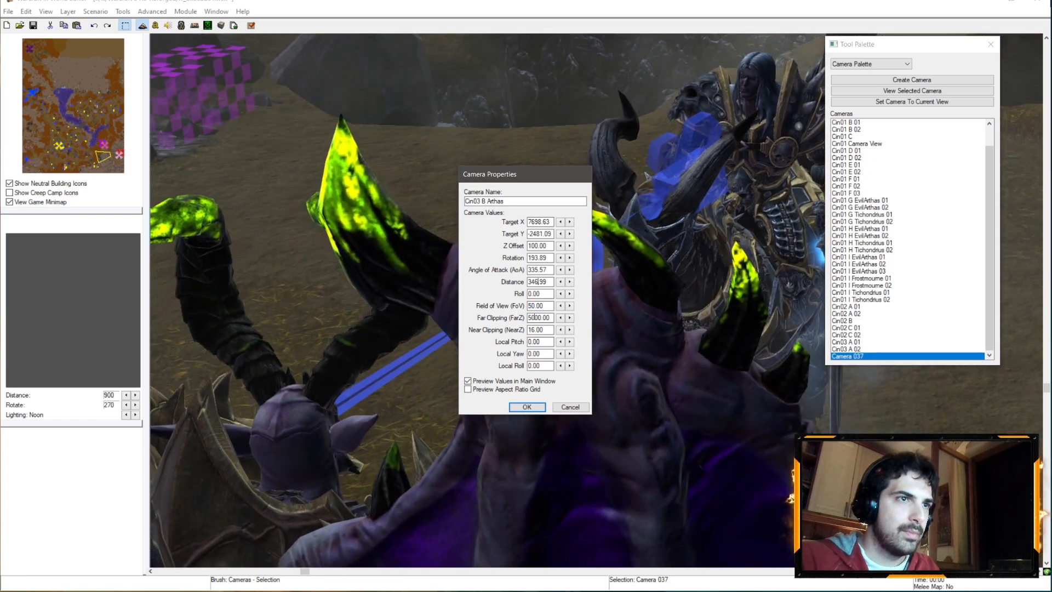
left_click(531, 407)
- Preview the Cin03 B Arthas camera in the main window with field of view 50, far clipping 4000 and distance 400
double_click(854, 349)
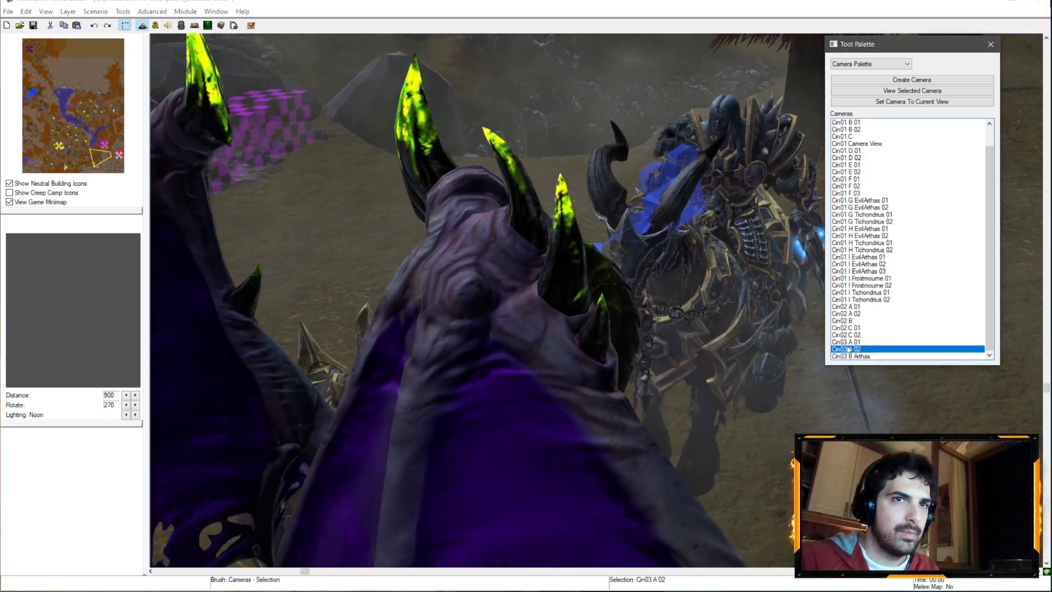
left_click(565, 406)
right_click(854, 356)
left_click(898, 363)
double_click(537, 306)
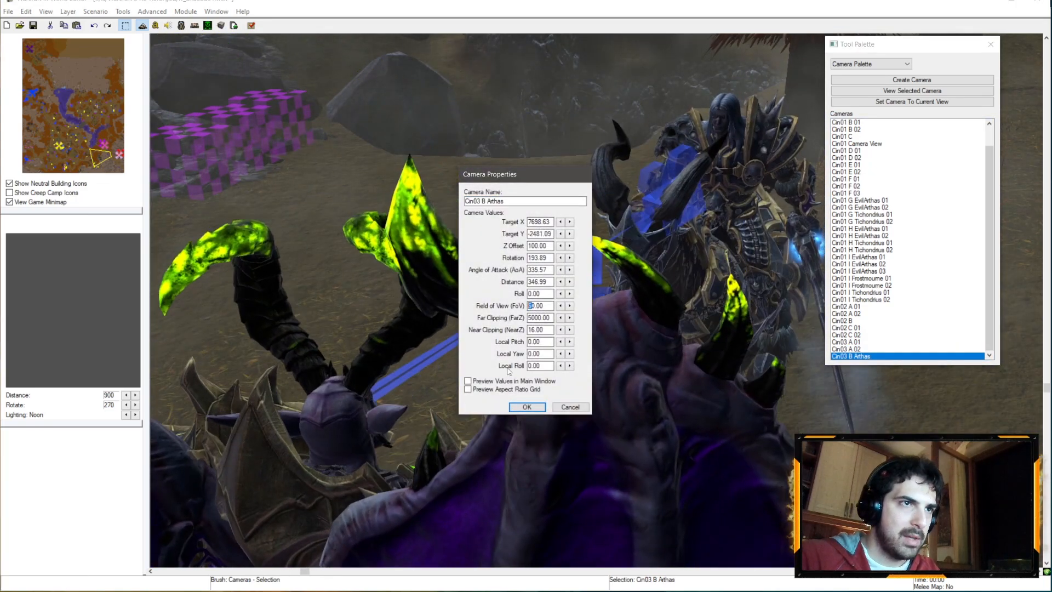
type("50")
left_click(468, 380)
left_click_drag(535, 317, 524, 317)
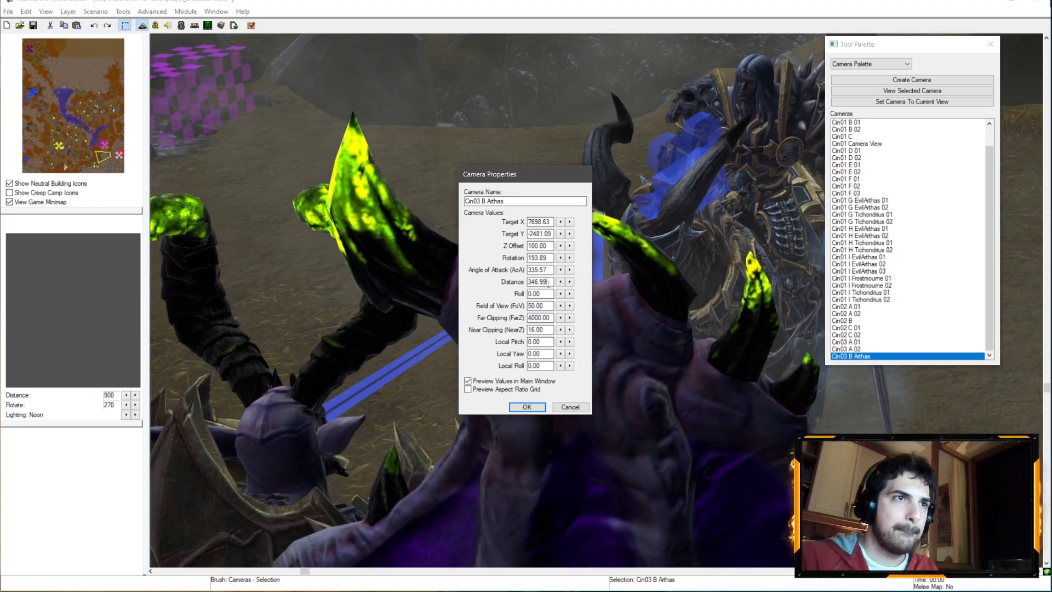
left_click_drag(548, 281, 510, 283)
type("400")
- Set the Cin03 B Arthas camera's rotation to 191.89 and its Target Y to -2477.09
left_click(530, 258)
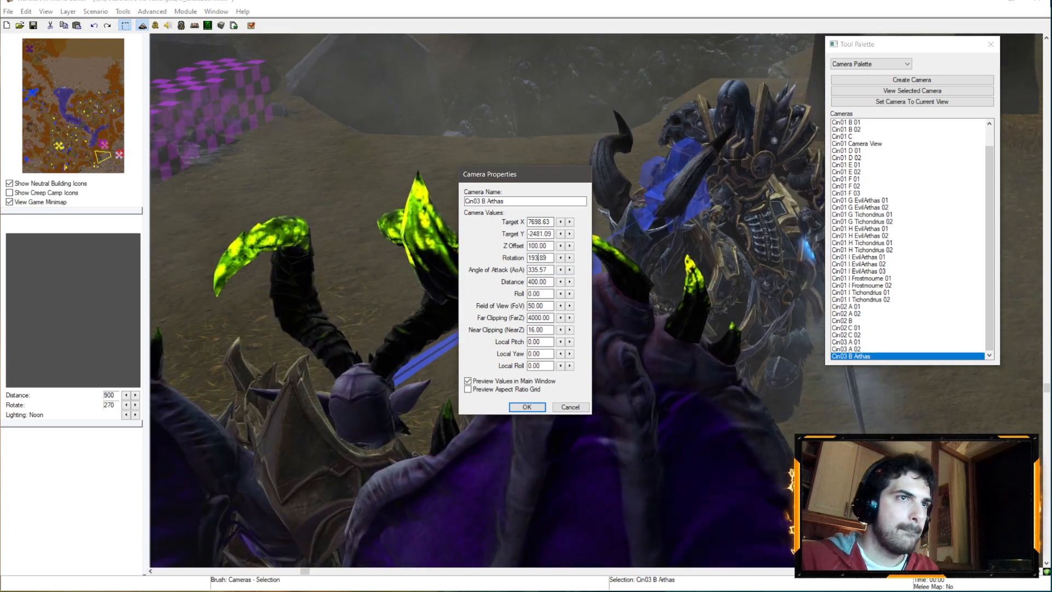
left_click(560, 257)
left_click(560, 257)
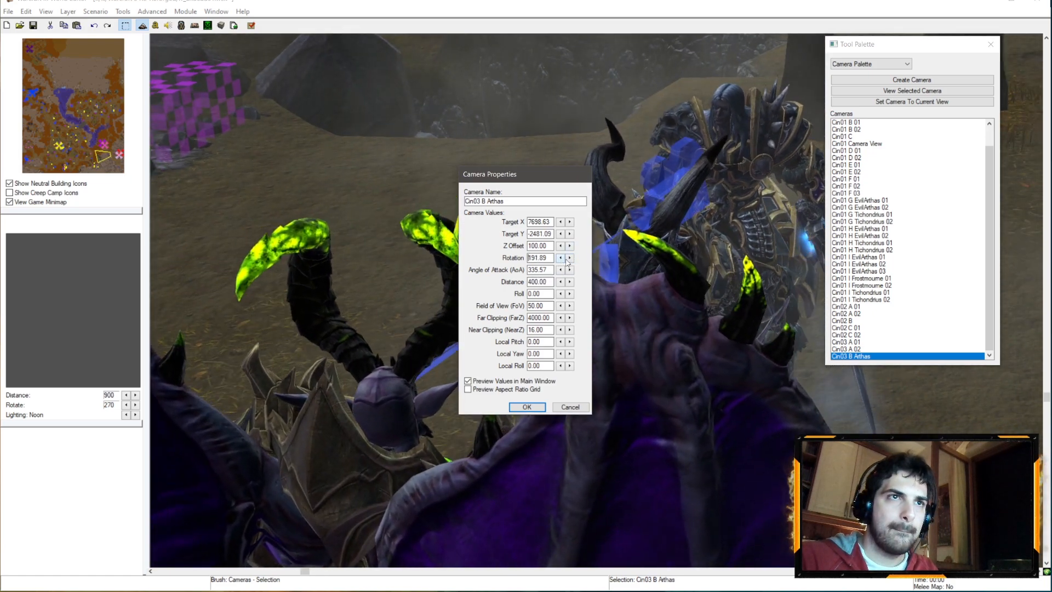
left_click(569, 234)
left_click(570, 233)
left_click(569, 233)
left_click(569, 233)
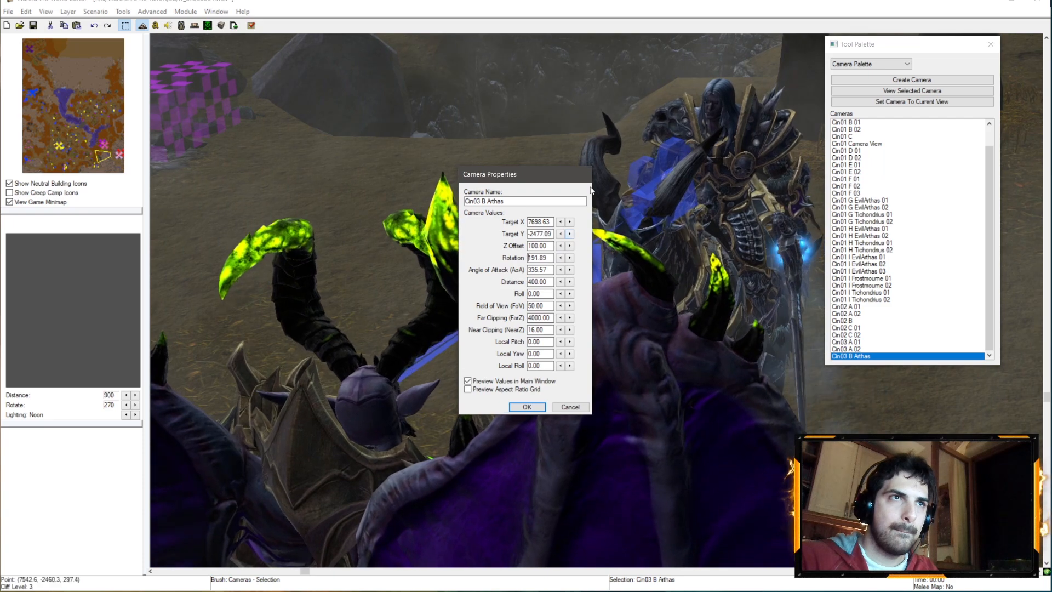
left_click(525, 407)
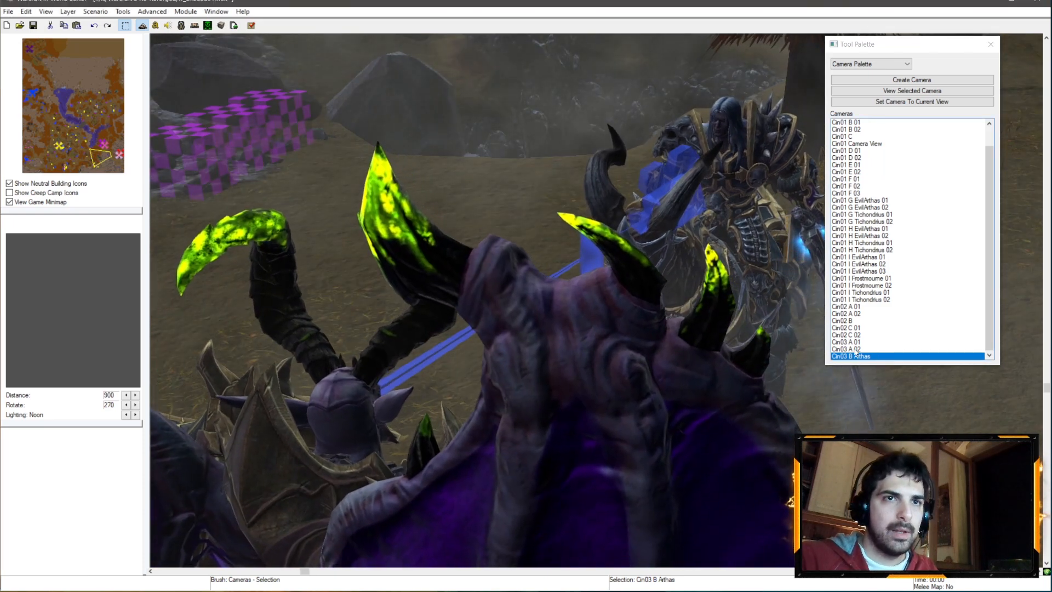
- Create a camera from the Cin03 A 02 view and name it Cin03 B Tichondrius
left_click(854, 349)
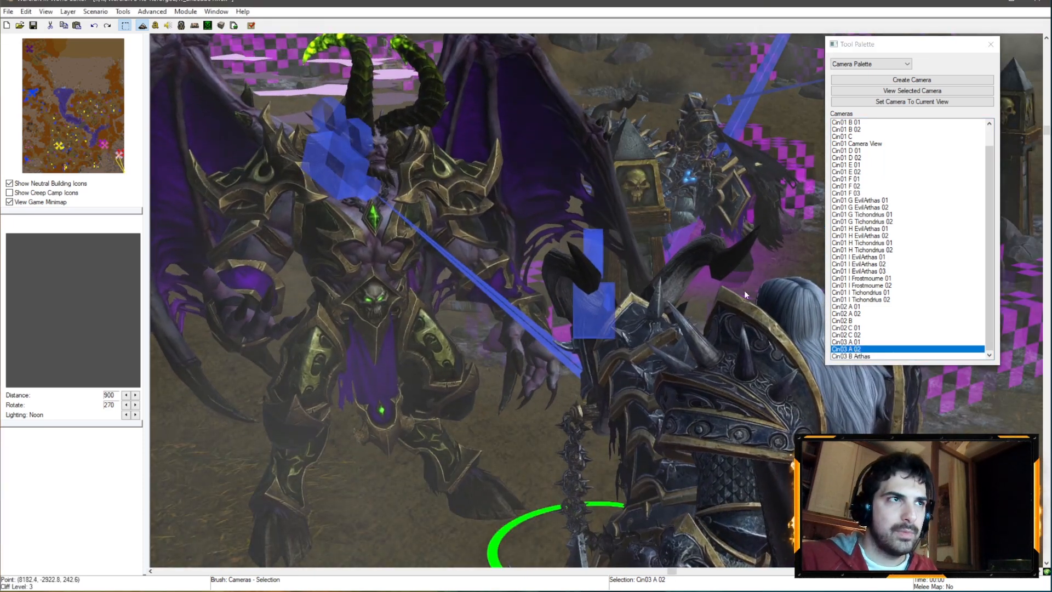
left_click(911, 80)
right_click(859, 357)
left_click(887, 362)
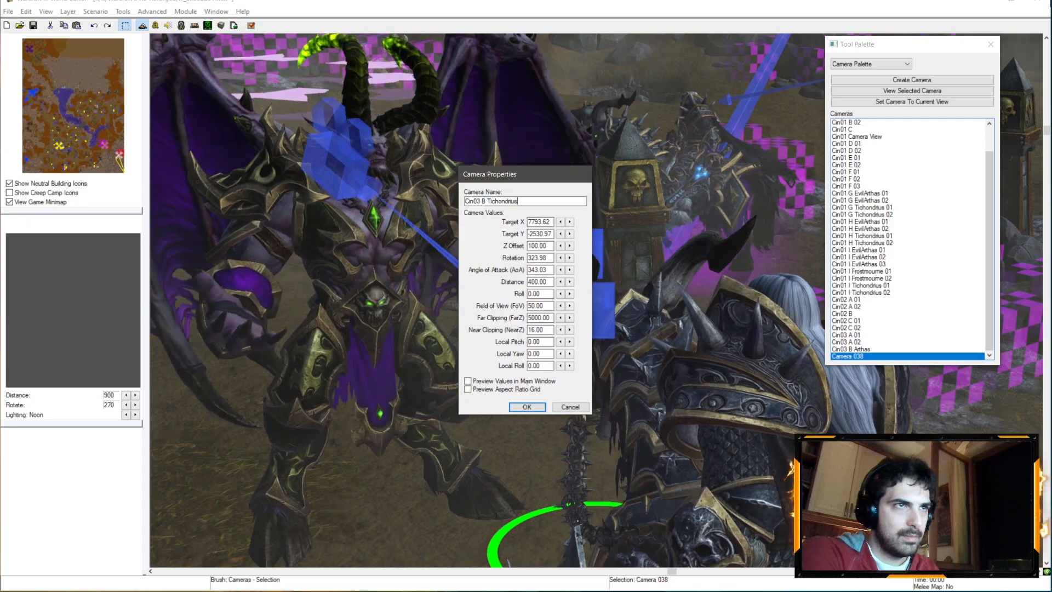
key("Return")
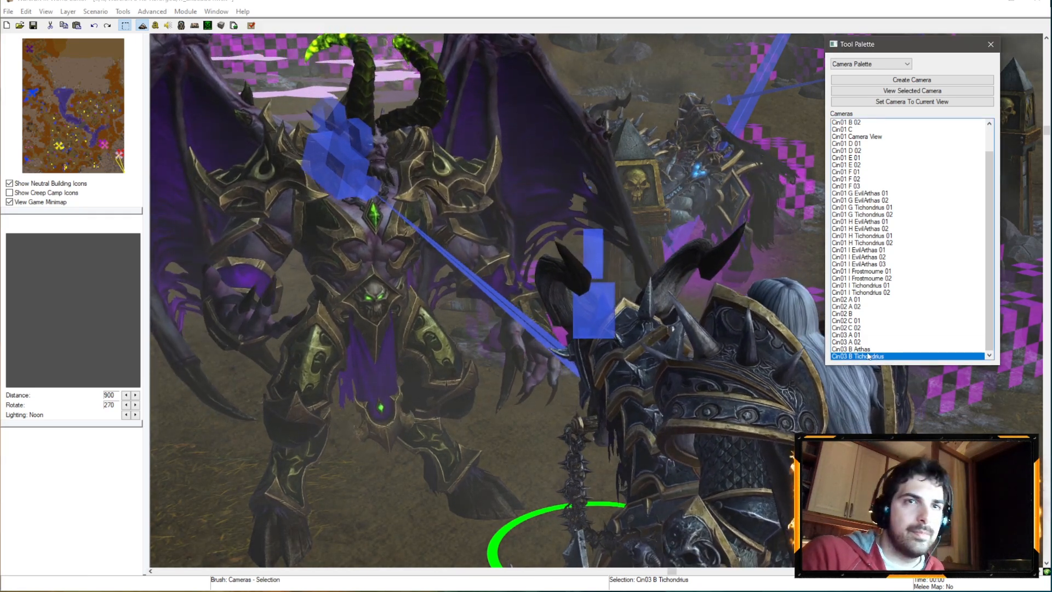
- Create a camera from the Cin03 B Tichondrius view and name it Cin03 C 01
key("Up")
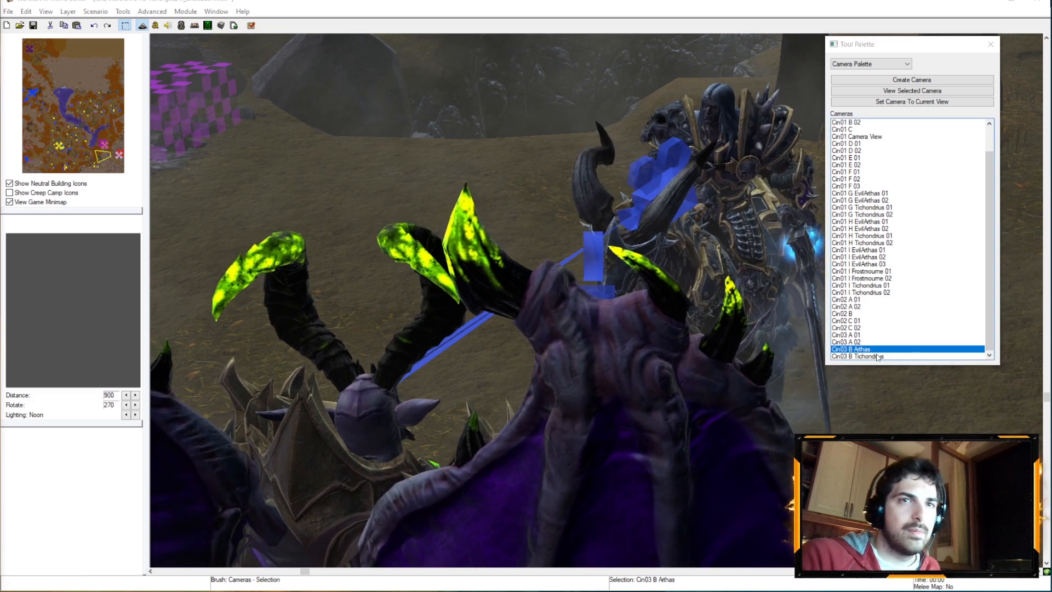
double_click(858, 356)
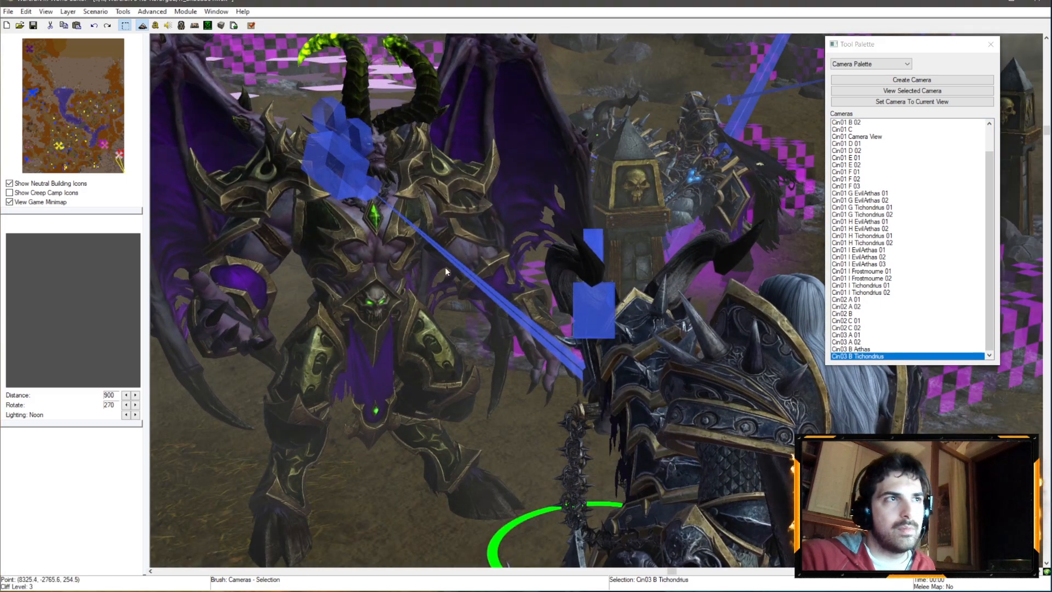
right_click_drag(399, 245, 768, 218, "ctrl")
right_click_drag(611, 262, 564, 272, "ctrl")
double_click(856, 357)
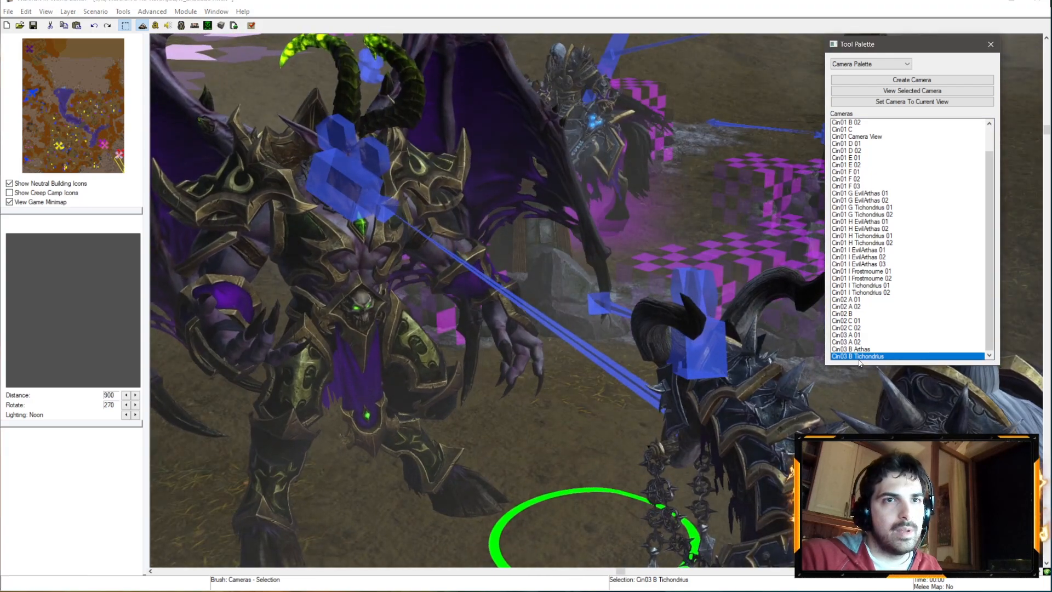
left_click(911, 79)
right_click(844, 357)
left_click(876, 363)
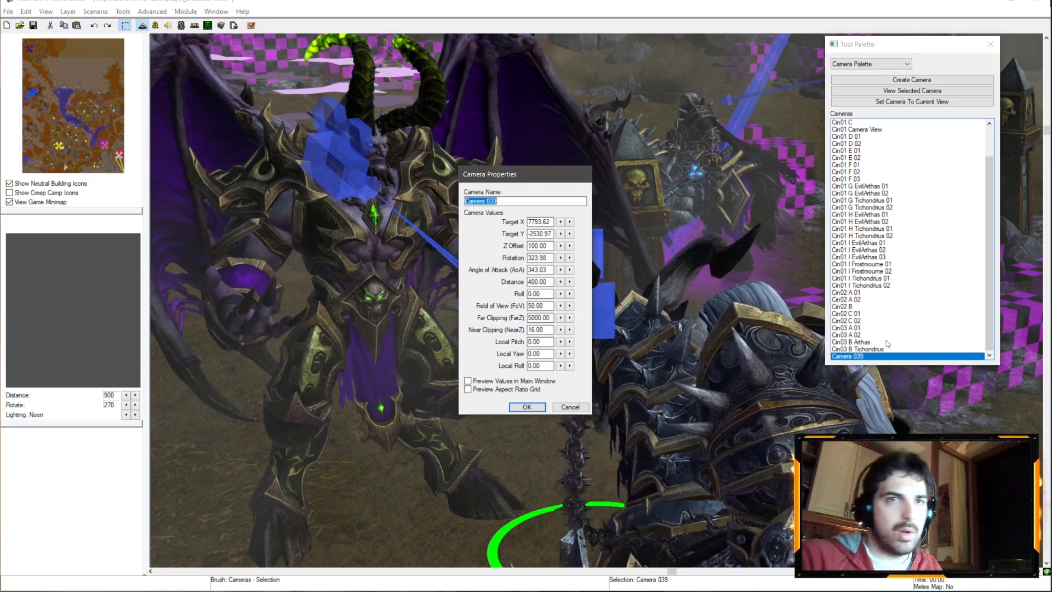
type("Cin03 C 01")
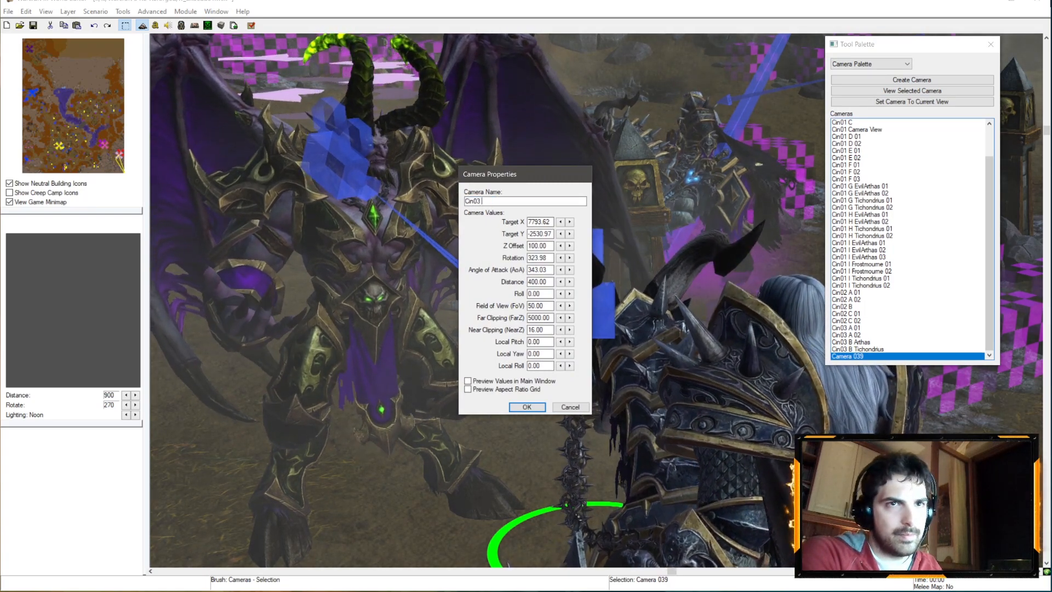
key("Return")
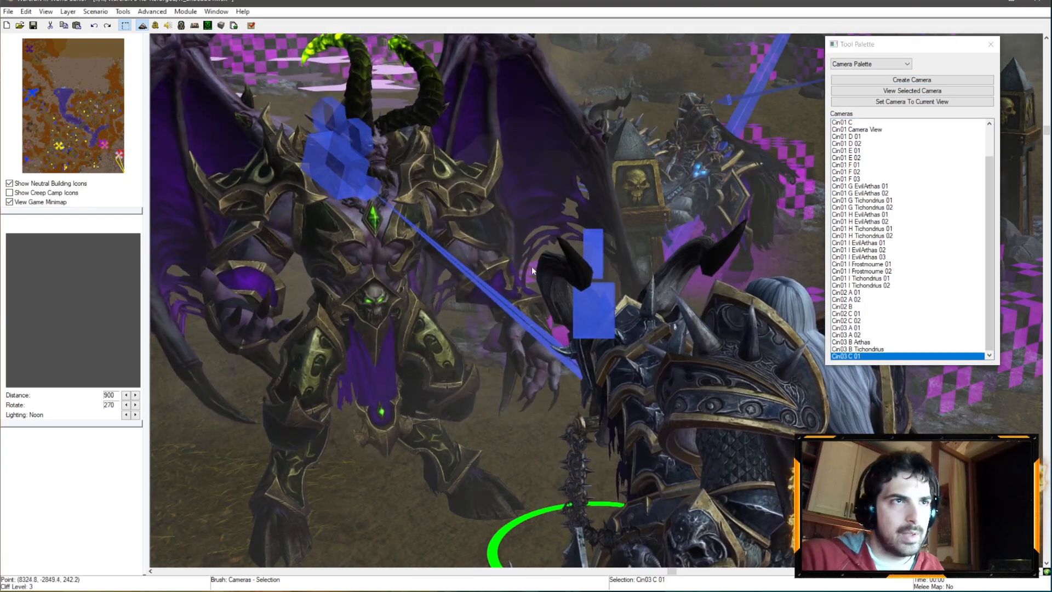
- Create a wider side camera showing both Tichondrius and Arthas, named Cin 03 C 02, with field of view 60
scroll(548, 257, "down", 3)
right_click_drag(548, 258, 589, 273, "ctrl")
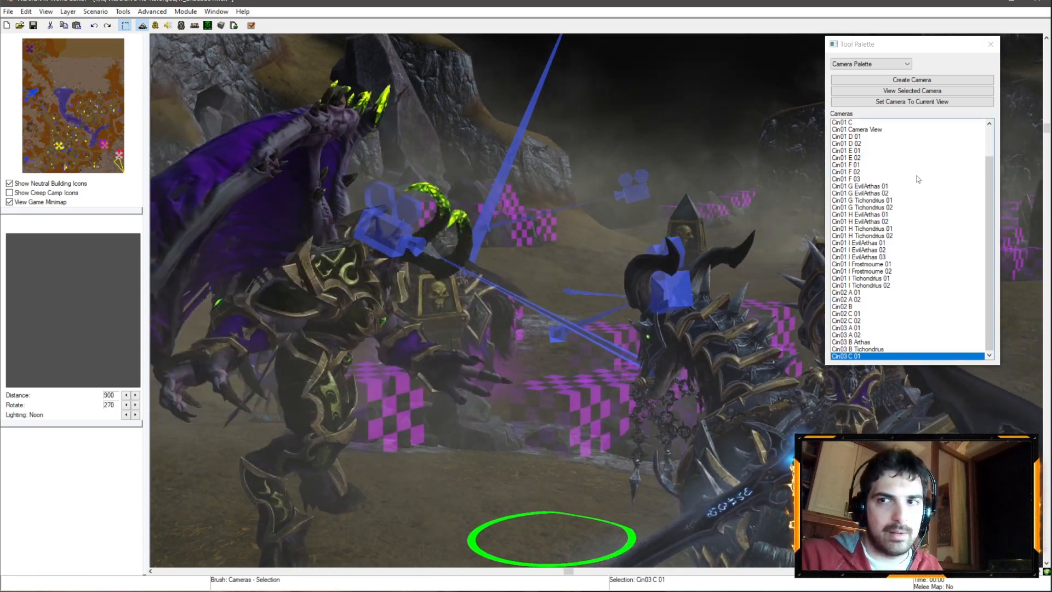
left_click(899, 80)
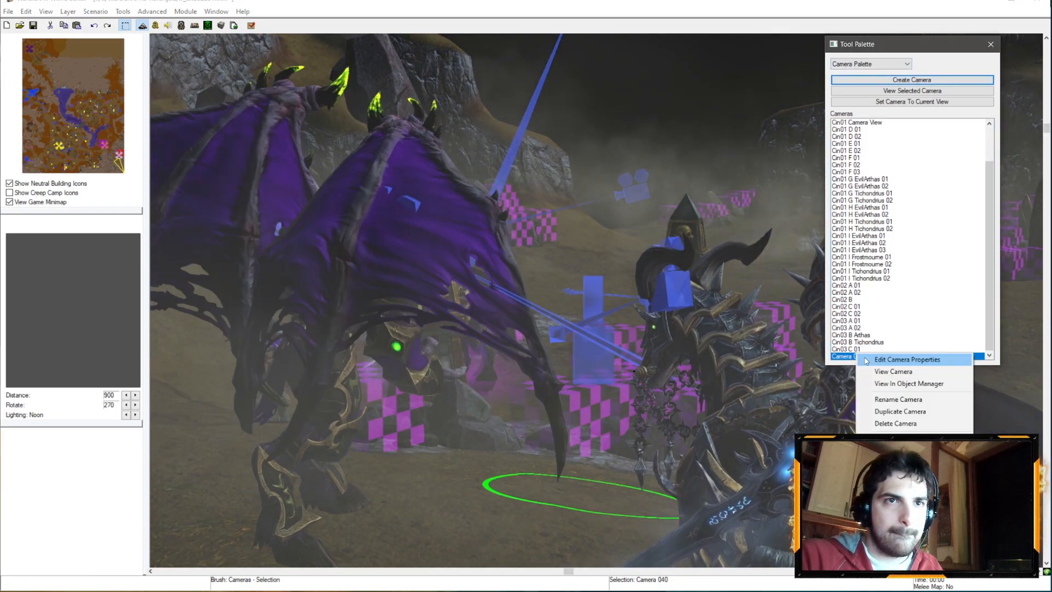
left_click(906, 359)
type("Cin 03 C 02")
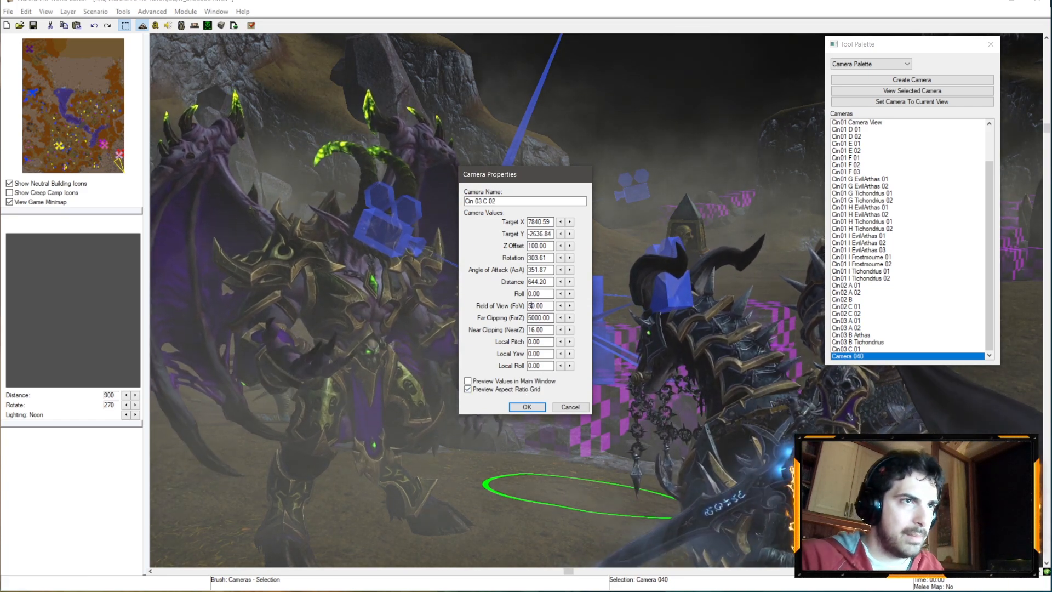
left_click(477, 380)
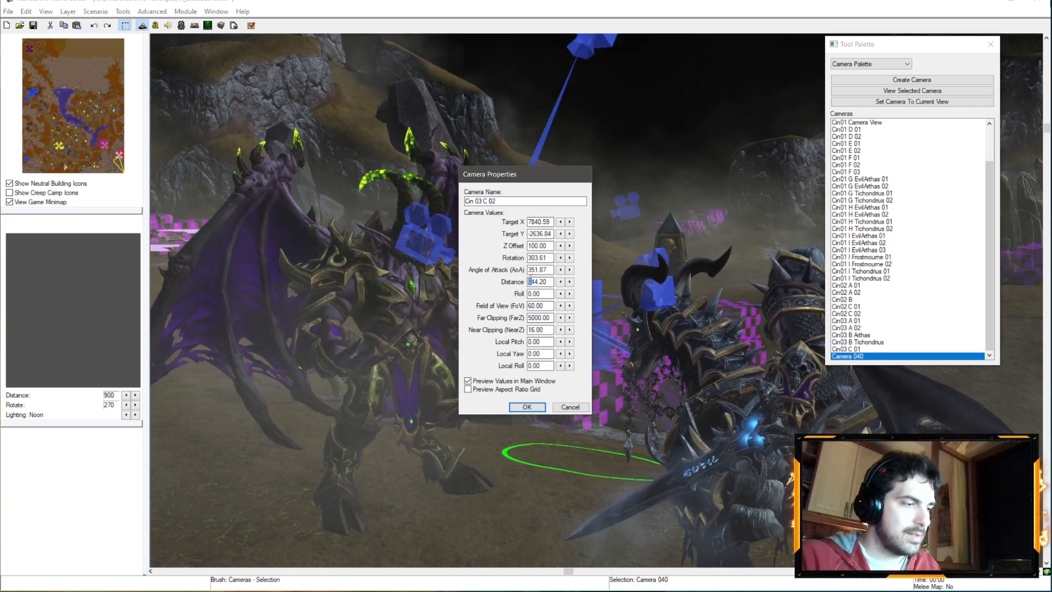
left_click(530, 270)
left_click(526, 406)
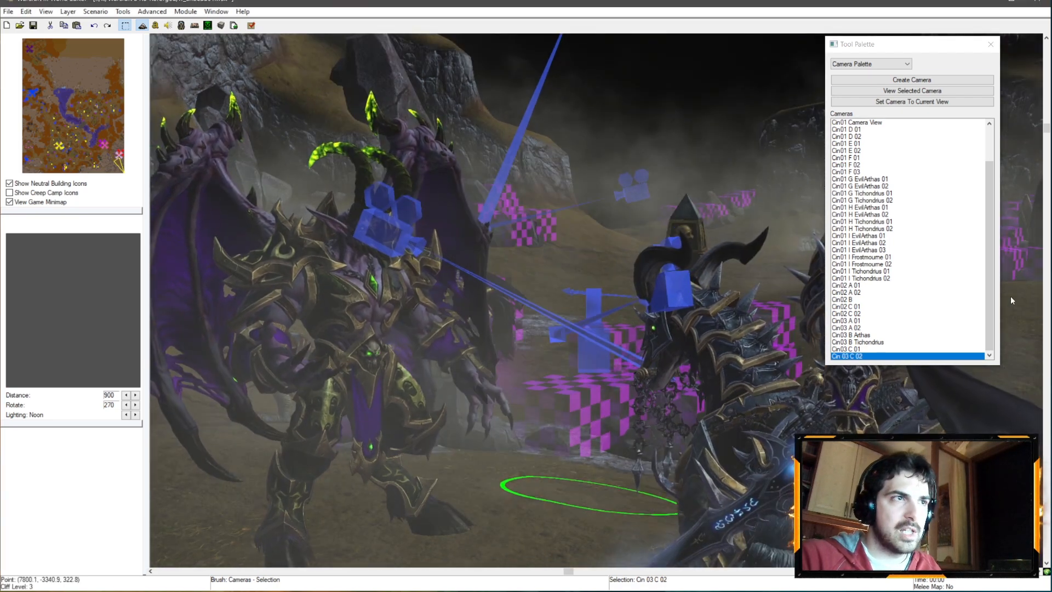
- Compare the Cin03 C 01 and Cin 03 C 02 shots and look over the whole cinematic area from above
double_click(846, 349)
double_click(851, 356)
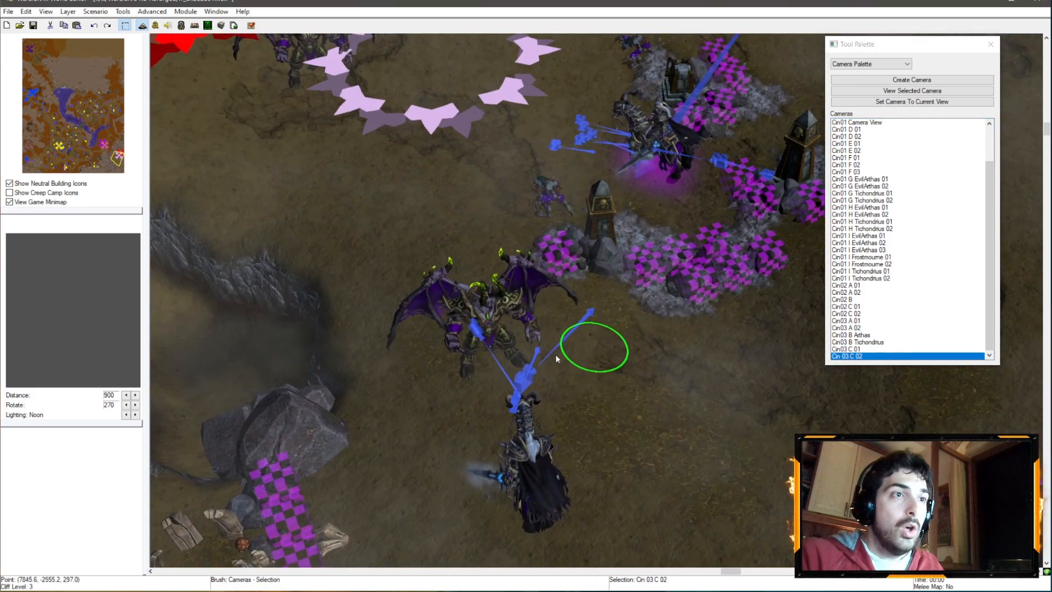
left_click(639, 422)
scroll(639, 422, "down", 5)
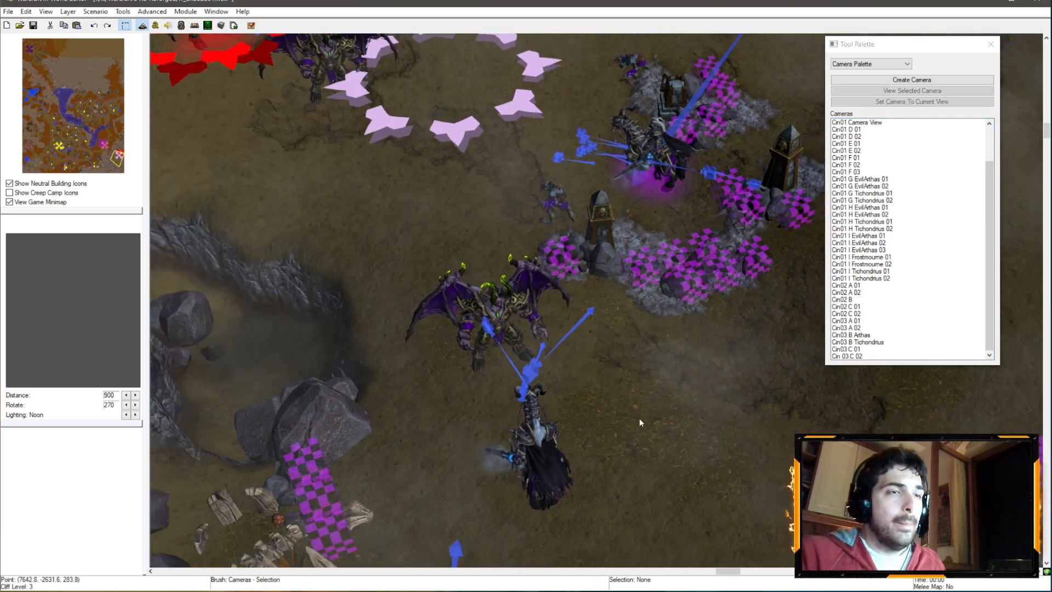
right_click_drag(638, 422, 669, 353, "ctrl")
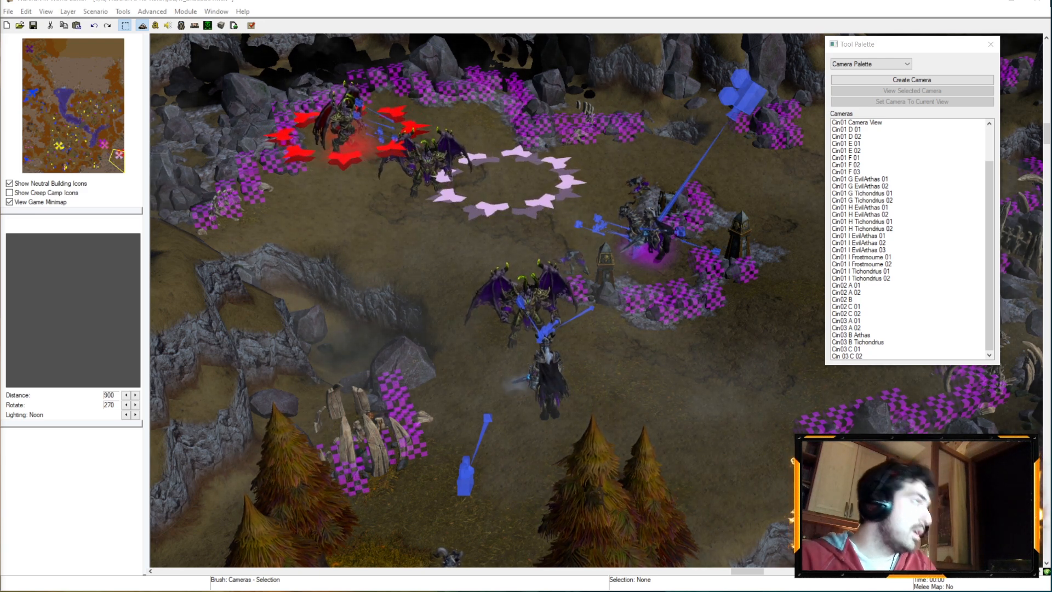
- Place the Trigger Editor beside the map view and rename the copied Play Q trigger as Cinematic 03 Play Q
key("F4")
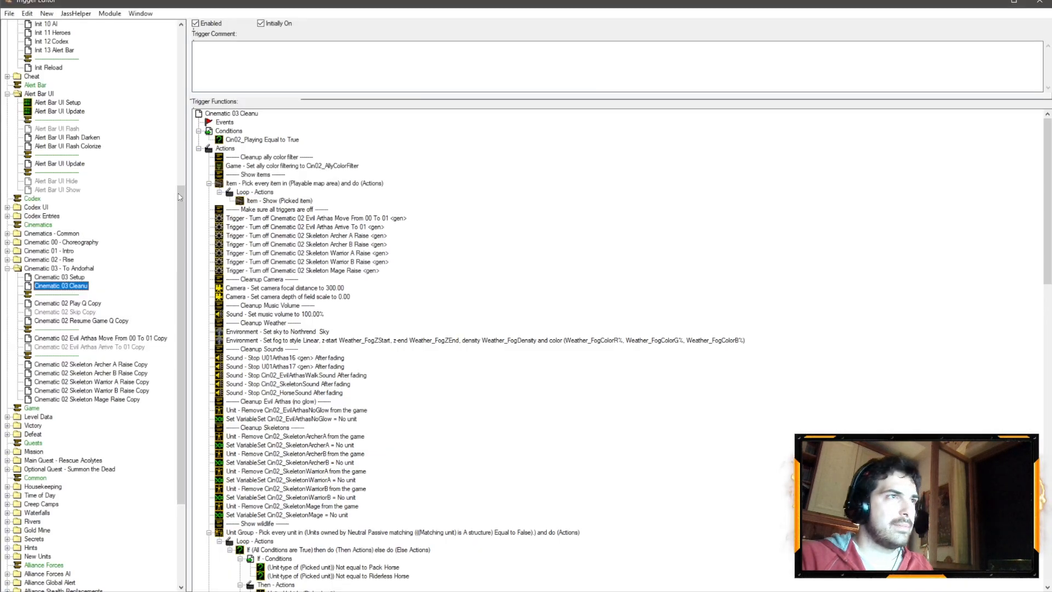
left_click_drag(1050, 198, 463, 252)
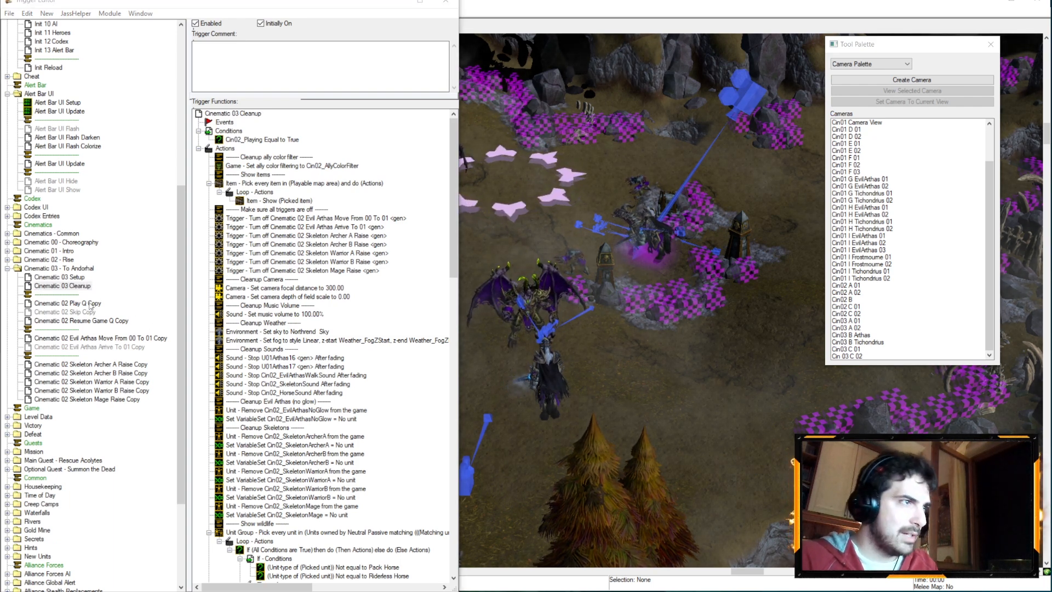
left_click(86, 304)
key("F2")
left_click_drag(65, 304, 157, 313)
type("3")
key("BackSpace")
key("Return")
- Rename the copied skip and resume triggers as Cinematic 03 Skip and Cinematic 03 Resume Game Q
left_click(73, 311)
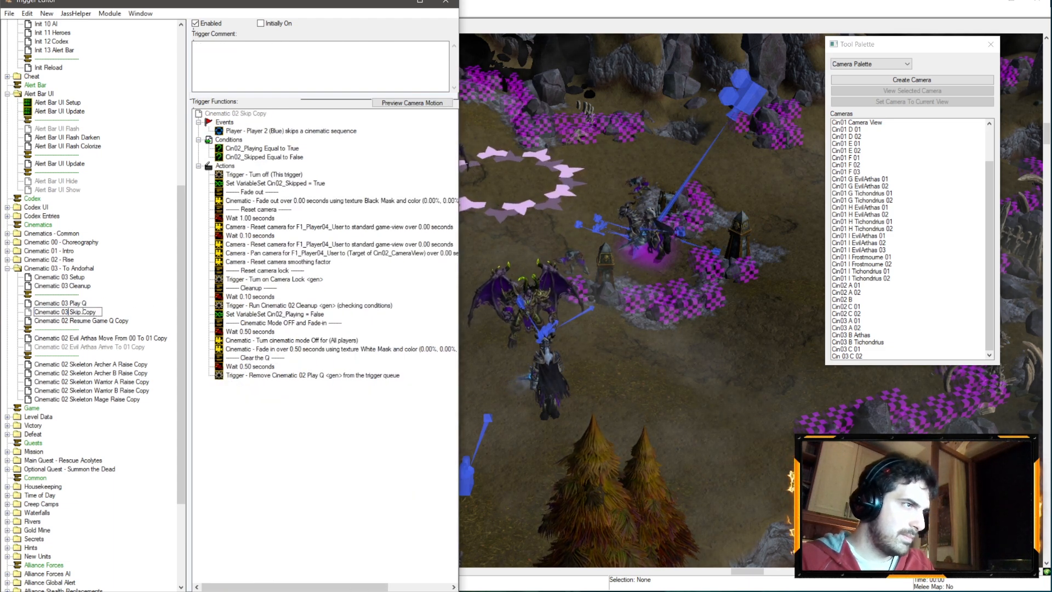
left_click_drag(81, 311, 156, 331)
key("BackSpace")
left_click(70, 321)
key("F2")
left_click(69, 321)
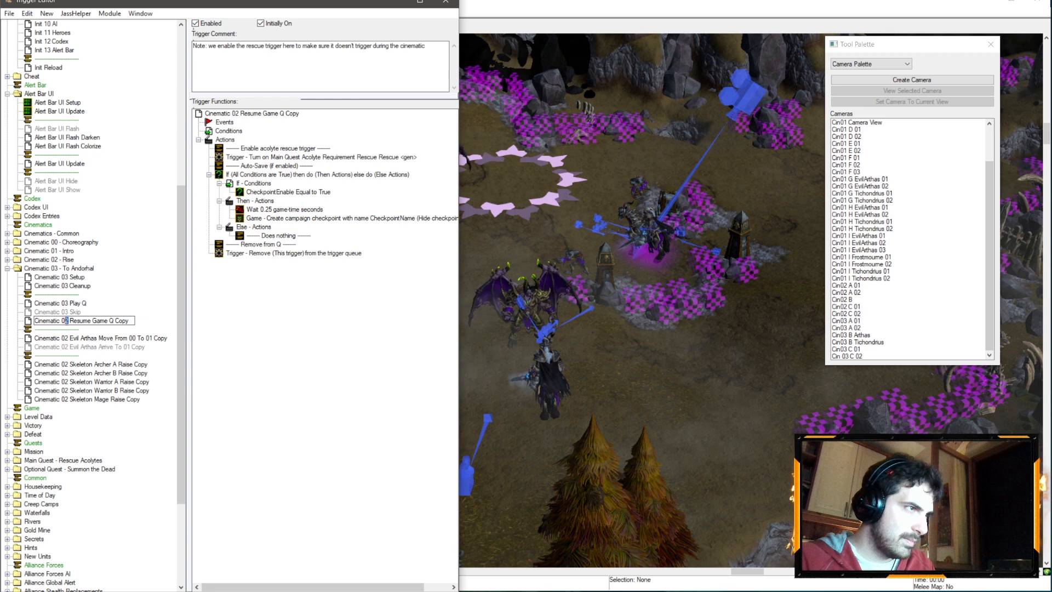
left_click_drag(114, 320, 156, 320)
key("BackSpace")
- Change the cinematic number to 03 in the names of the two copied Evil Arthas move and arrive triggers
left_click(85, 339)
key("F2")
key("Escape")
left_click(95, 344)
left_click(70, 338)
key("F2")
left_click_drag(68, 338, 65, 338)
type("3")
key("Return")
left_click(72, 347)
key("F2")
left_click(66, 346)
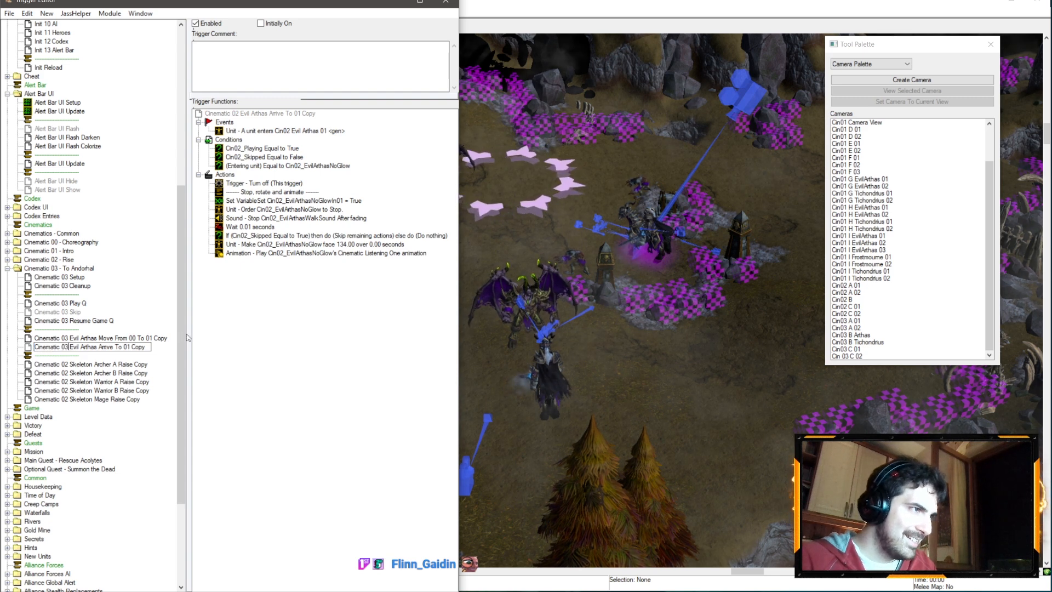
key("Return")
- Remove the Copy suffix from the Cinematic 03 Evil Arthas Move From 00 To 01 and Arrive To 01 trigger names
left_click(159, 339)
key("F2")
double_click(160, 339)
key("BackSpace")
key("Return")
left_click(135, 346)
double_click(136, 347)
key("BackSpace")
key("Return")
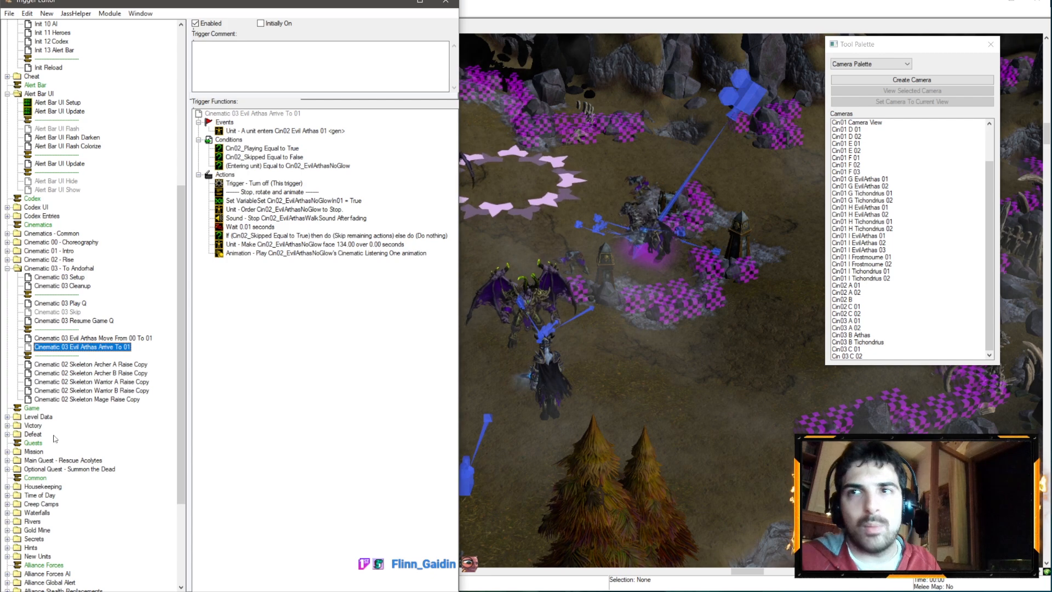
- Delete the five copied Cinematic 02 skeleton raise triggers from the Cinematic 03 - To Andorhal folder
left_click(106, 364)
key("Delete")
key("Delete")
left_click(101, 365)
key("Delete")
left_click(93, 366)
key("Delete")
left_click(80, 364)
key("Delete")
key("F2")
key("Escape")
- Duplicate the Cin02_Playing variable in the cinematics variables and rename the copy Cin03_Playing
left_click(64, 338)
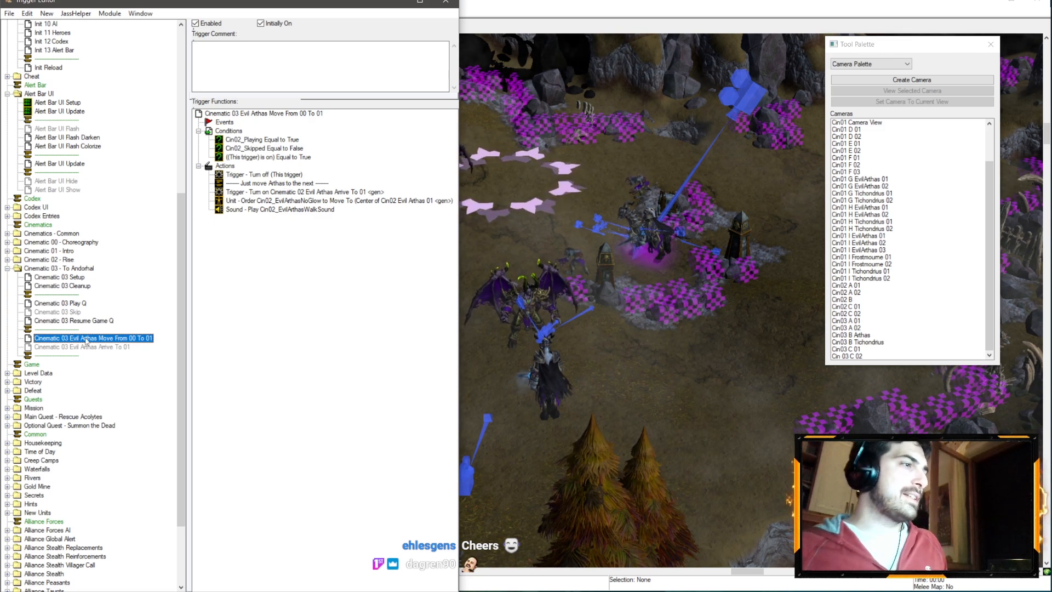
left_click(70, 278)
scroll(54, 179, "up", 10)
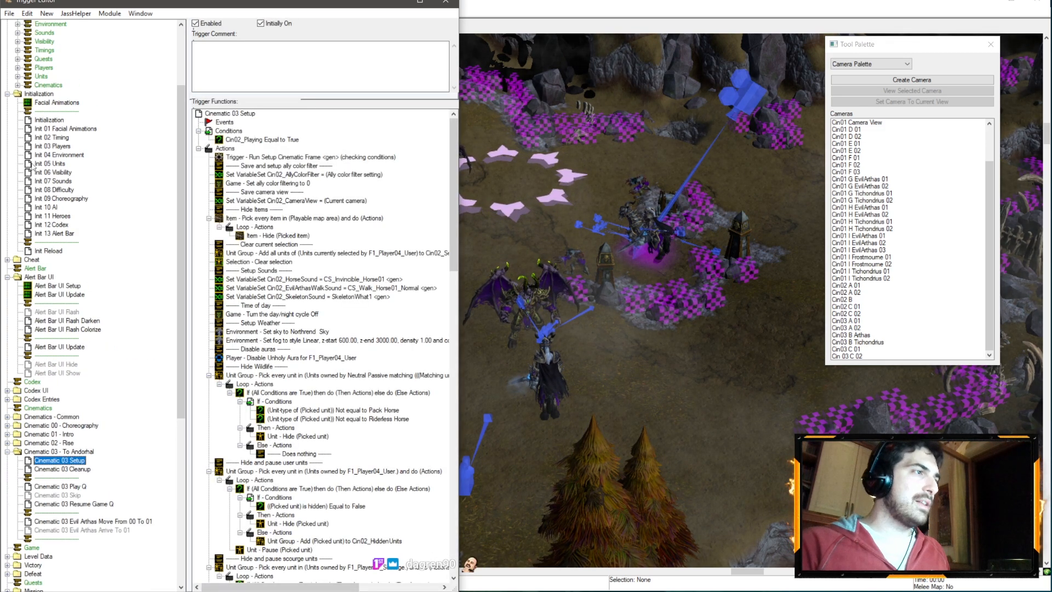
left_click(17, 163)
scroll(104, 272, "down", 20)
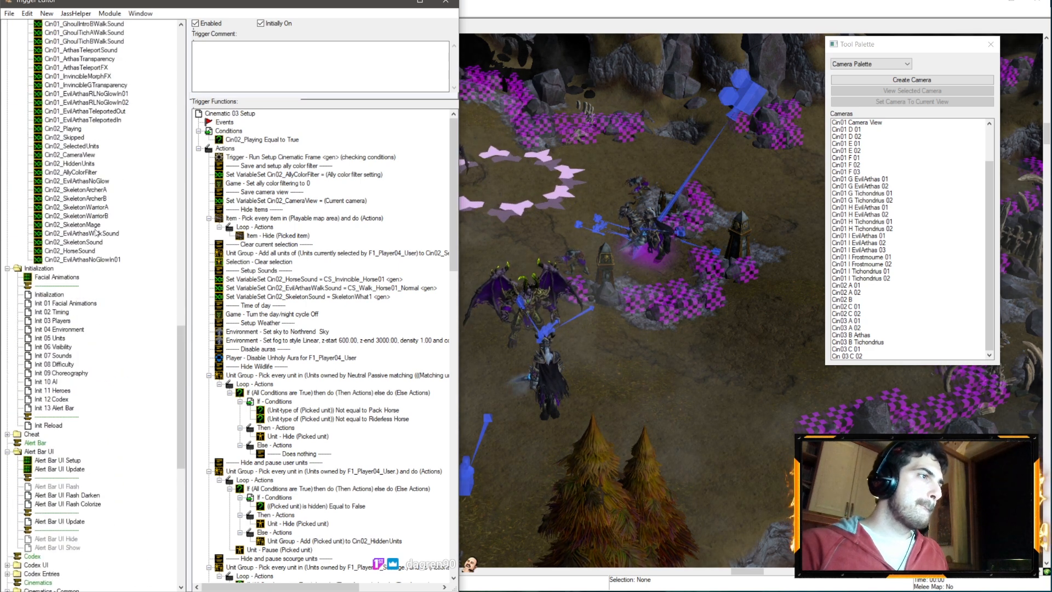
left_click(90, 242)
scroll(93, 255, "up", 3)
left_click(76, 209)
key("ctrl+c")
key("ctrl+v")
left_click(70, 346)
left_click(59, 346)
left_click_drag(82, 348, 150, 351)
key("BackSpace")
key("Return")
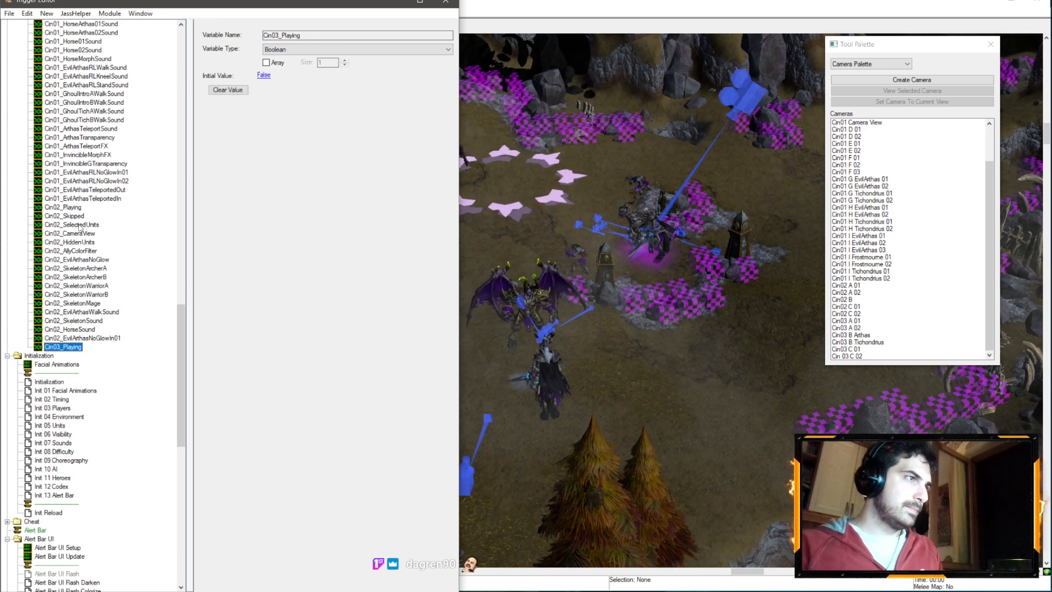
- Duplicate the Cin02_Skipped variable and rename the copy Cin03_Skipped
left_click(78, 216)
key("ctrl+c")
key("ctrl+v")
left_click(60, 355)
left_click(59, 355)
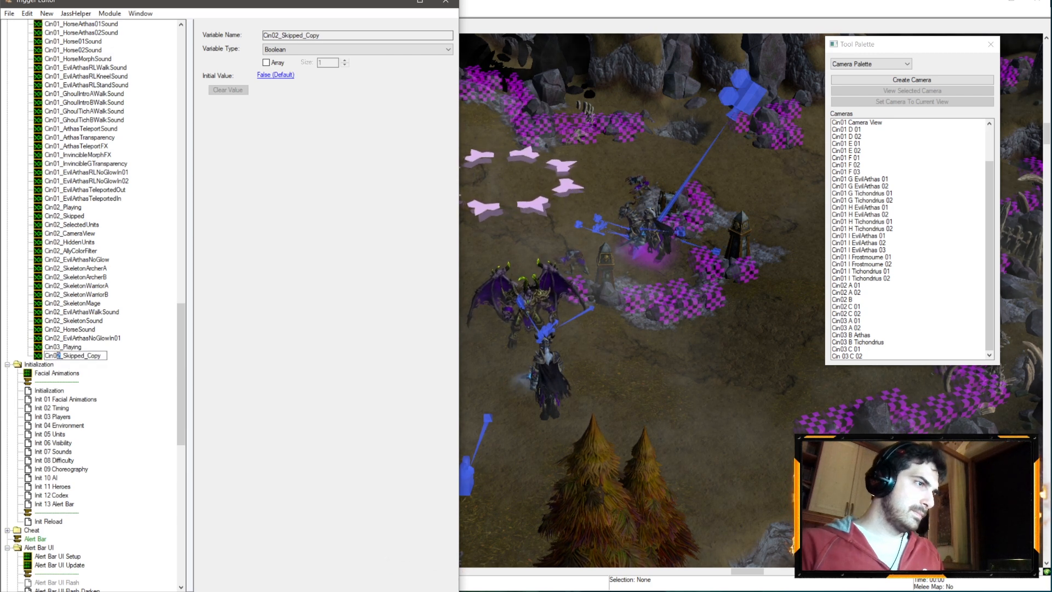
left_click_drag(78, 356, 130, 353)
key("BackSpace")
key("Return")
- Duplicate the Cin02_AllyColorFilter variable and rename the copy Cin03_AllyColorFilter
left_click(87, 233)
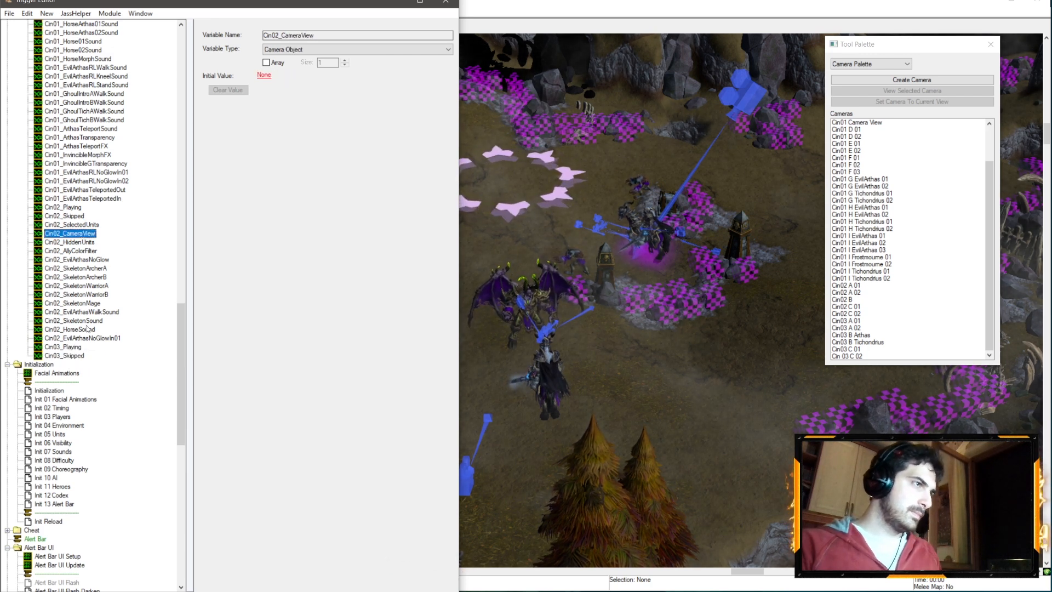
key("Down")
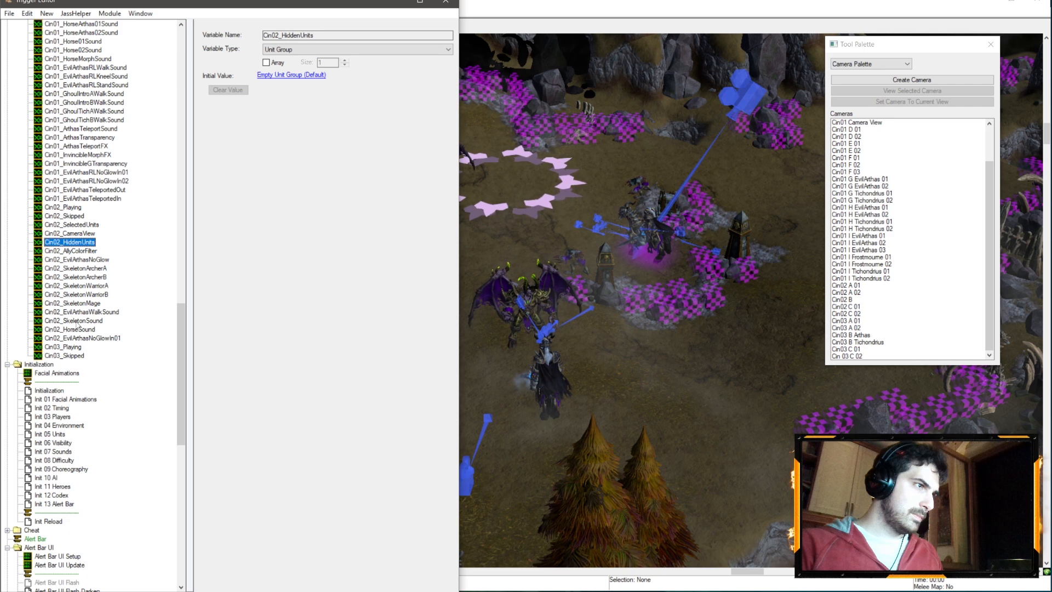
left_click(80, 251)
key("ctrl+c")
key("ctrl+v")
left_click(59, 365)
left_click_drag(98, 364, 115, 364)
key("BackSpace")
key("Return")
- Duplicate the Cin02_EvilArthasWalkSound variable and rename the copy Cin03_EvilArthasWalkSound
left_click(88, 268)
left_click(81, 312)
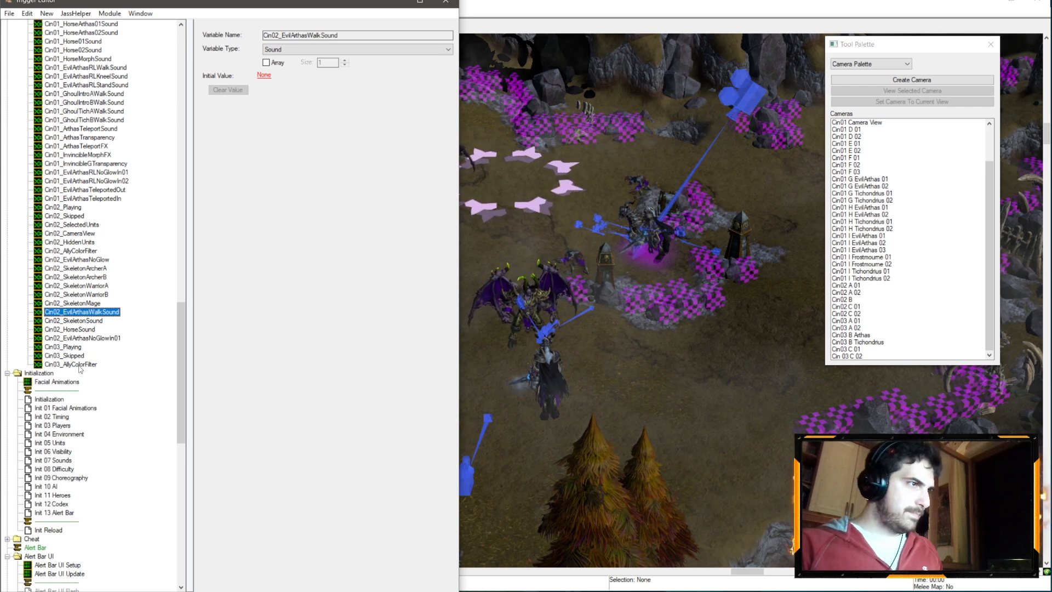
key("ctrl+c")
key("ctrl+v")
left_click(58, 373)
left_click_drag(120, 373, 137, 373)
key("BackSpace")
key("Return")
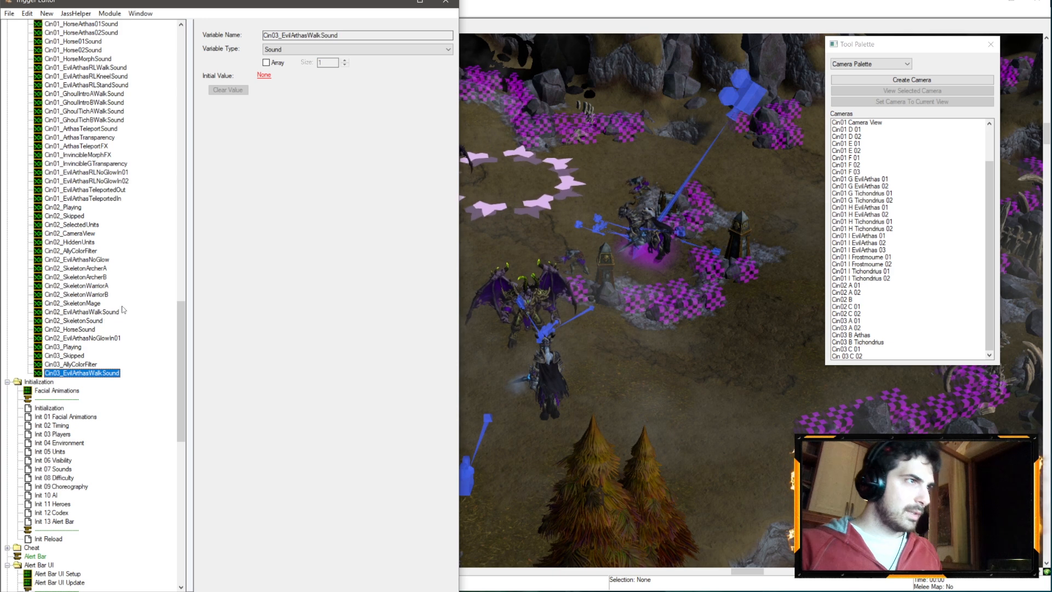
- Duplicate the Cin02_EvilArthasNoGlow unit variable and rename the copy Cin03_EvilArthasNoGlow
left_click(82, 259)
key("ctrl+c")
key("ctrl+v")
left_click(83, 373)
left_click(57, 373)
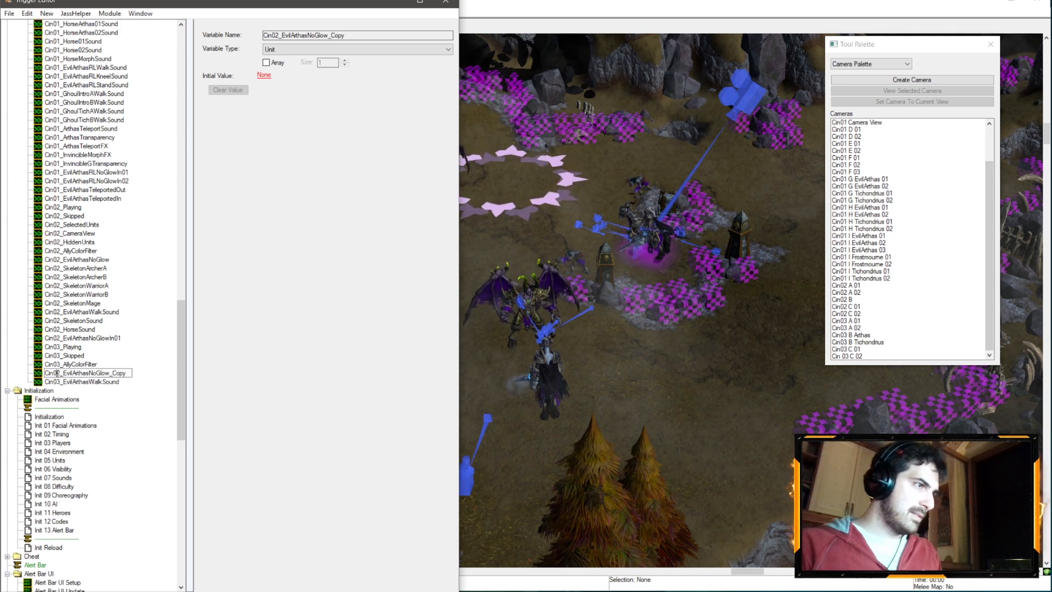
left_click_drag(110, 373, 129, 373)
key("BackSpace")
key("Return")
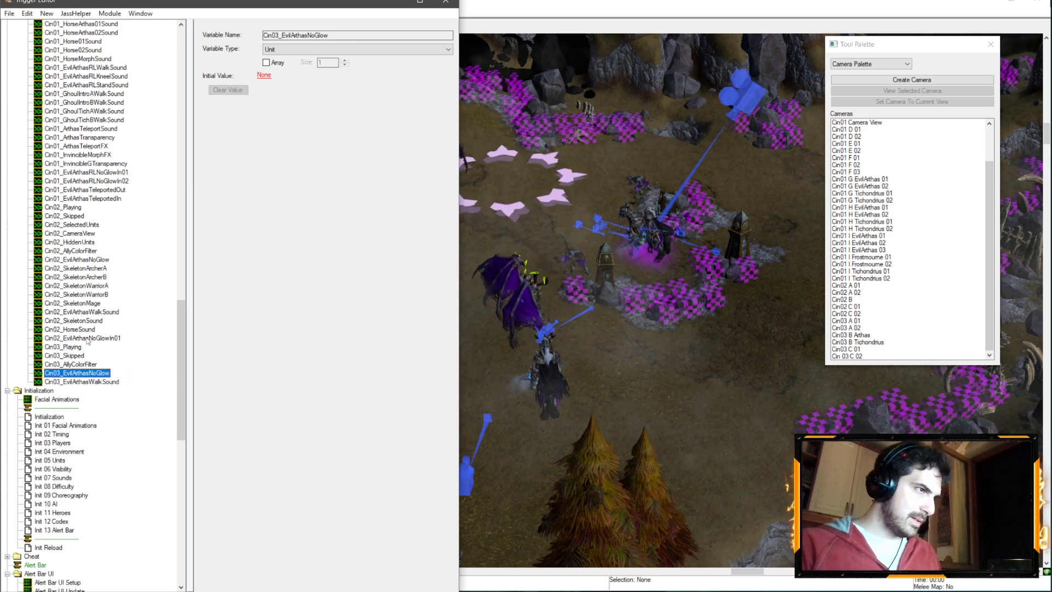
- Duplicate the Cin02_HorseSound variable and rename the copy Cin03_HorseSound
left_click(82, 329)
key("ctrl+c")
key("ctrl+v")
left_click(57, 390)
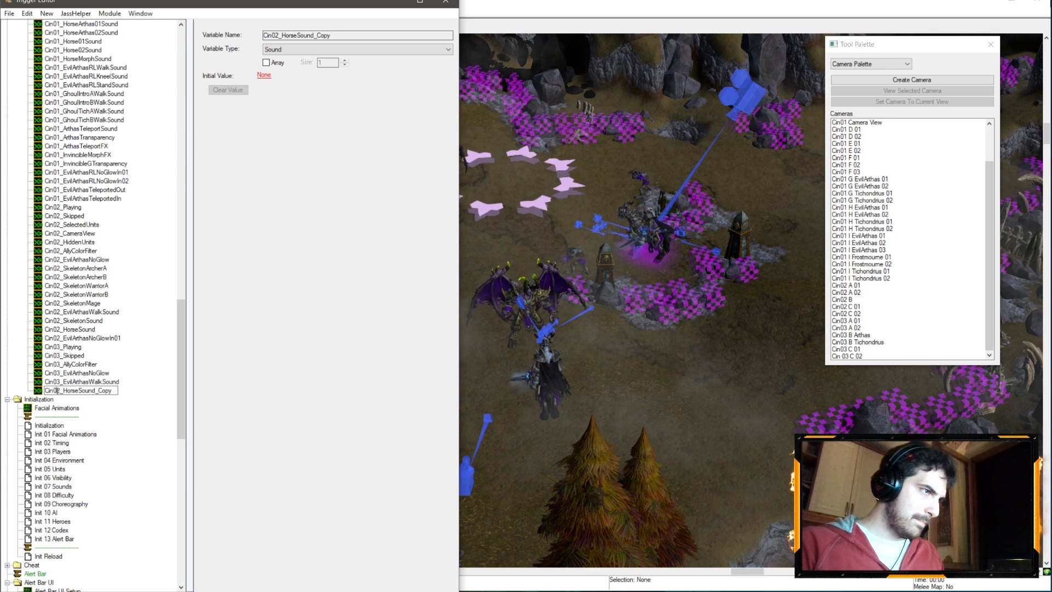
left_click_drag(96, 391, 112, 391)
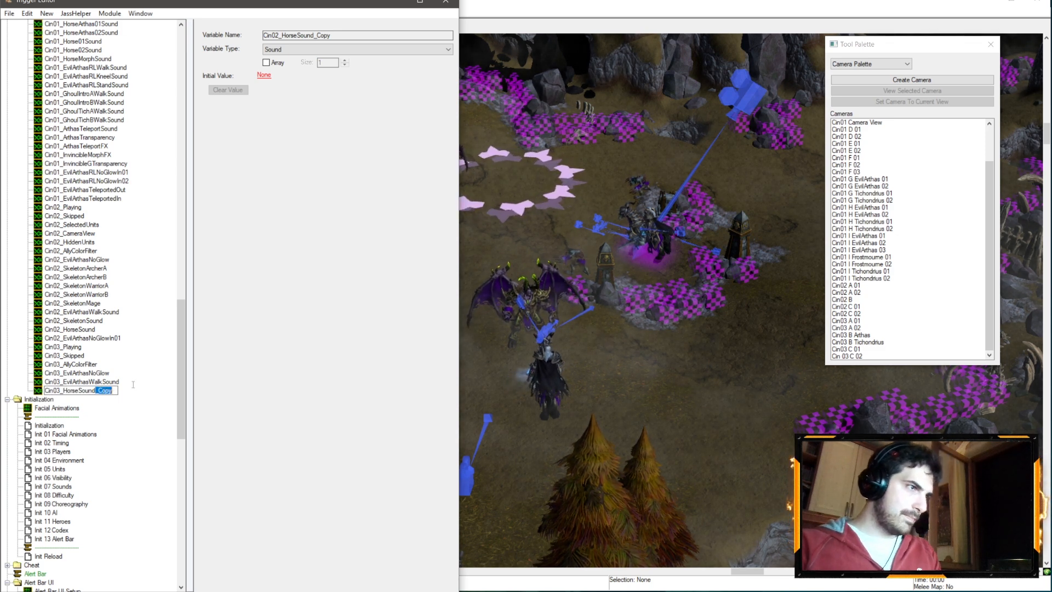
key("BackSpace")
key("Return")
- Duplicate the Cin02_EvilArthasNoGlowIn01 variable and rename the copy Cin03_EvilArthasNoGlowIn01
left_click(95, 339)
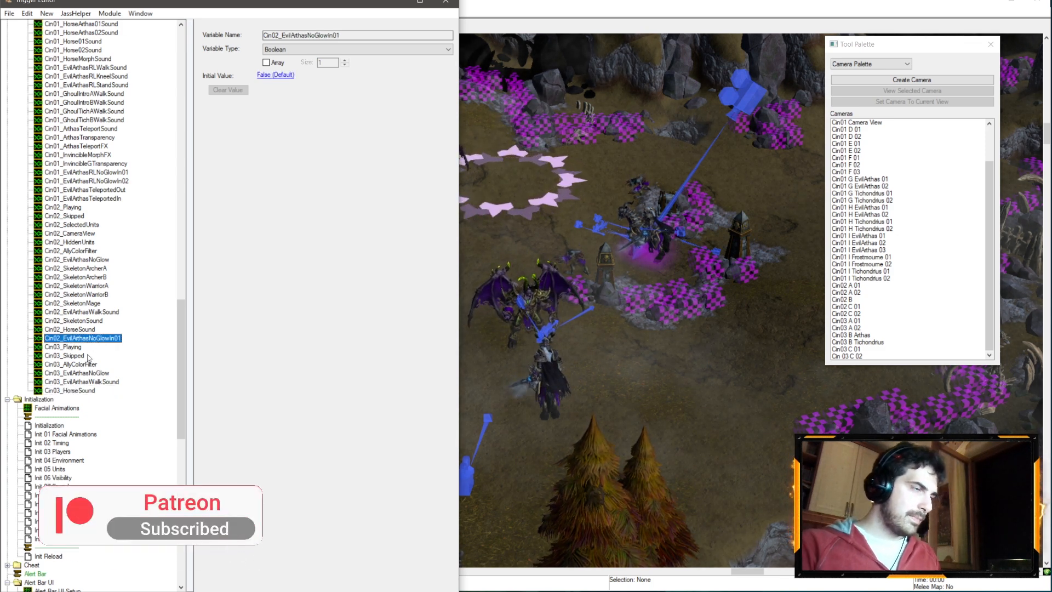
key("ctrl+c")
key("ctrl+v")
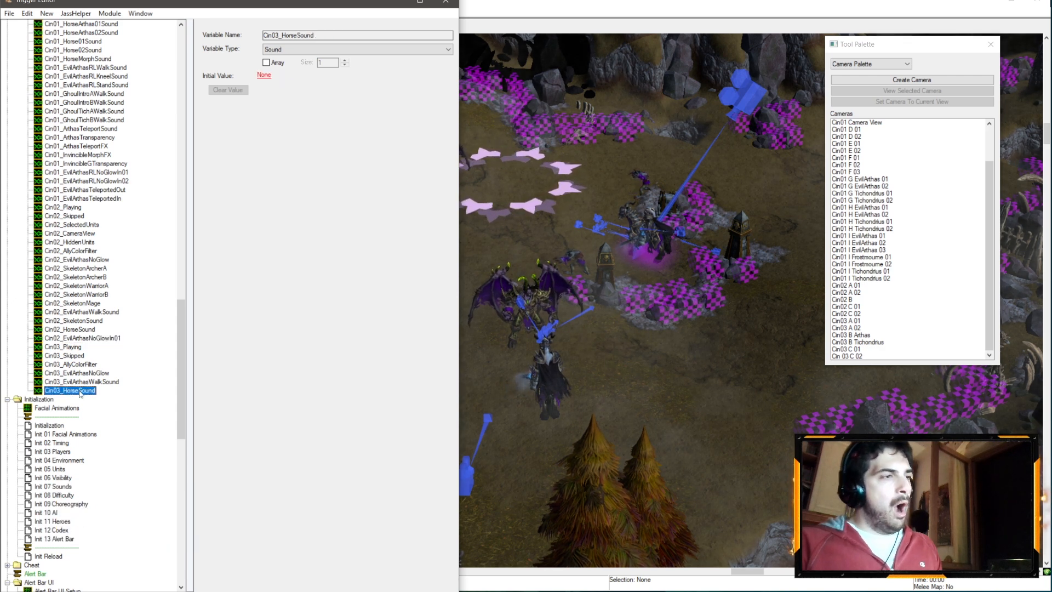
left_click(80, 400)
left_click(59, 399)
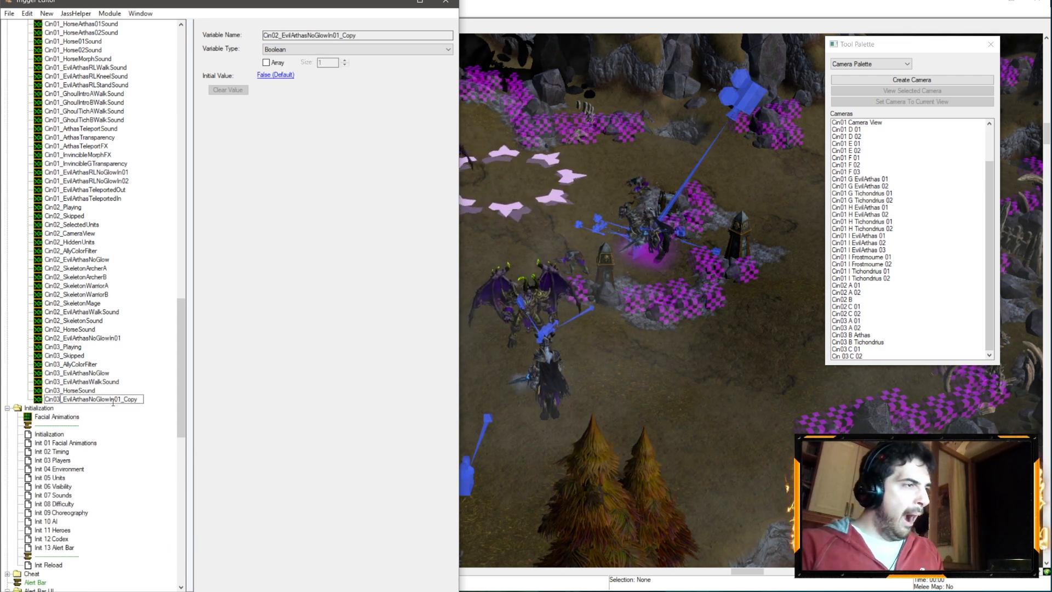
left_click_drag(151, 398, 193, 403)
key("BackSpace")
key("Return")
- Duplicate the Cin03_EvilArthasNoGlowIn01 variable and rename the copy Cin03_TichondriusNoGlowIn01
key("ctrl+c")
key("ctrl+v")
left_click(70, 408)
type("Cin03_T")
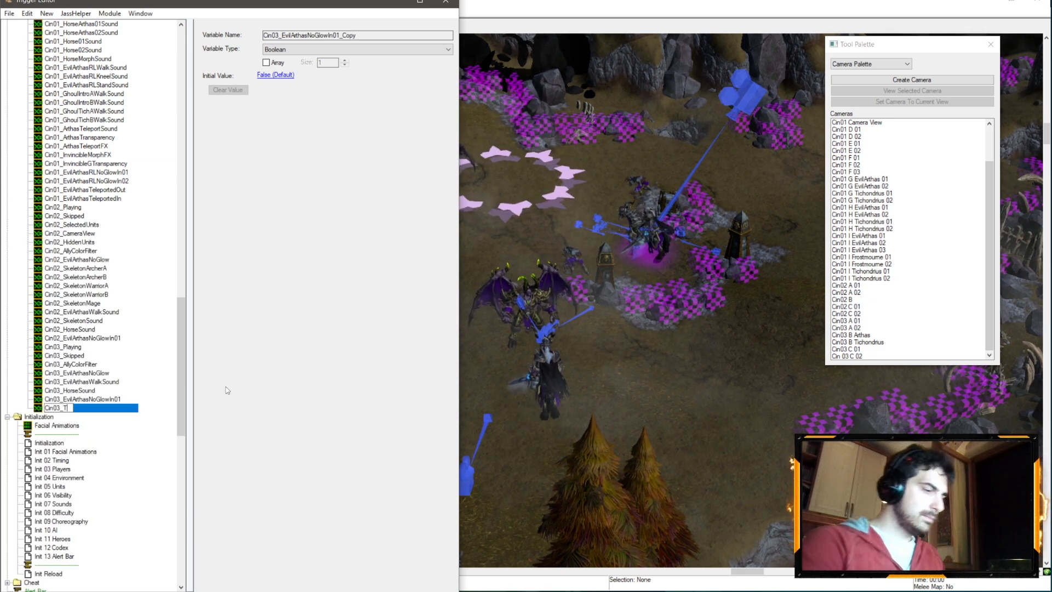
type("ichondriusNoGlo")
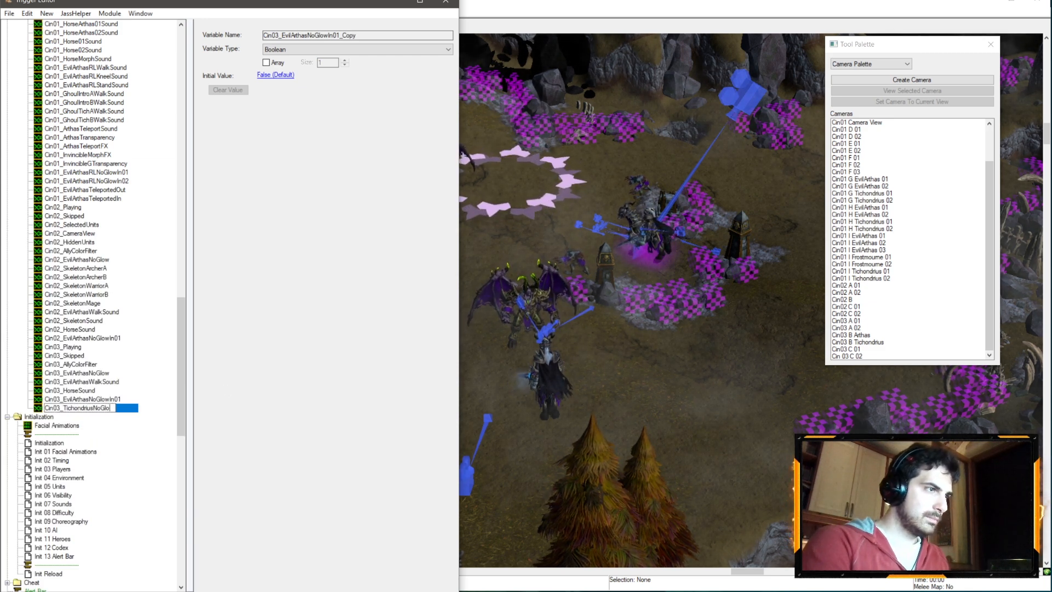
type("wIn01")
key("Return")
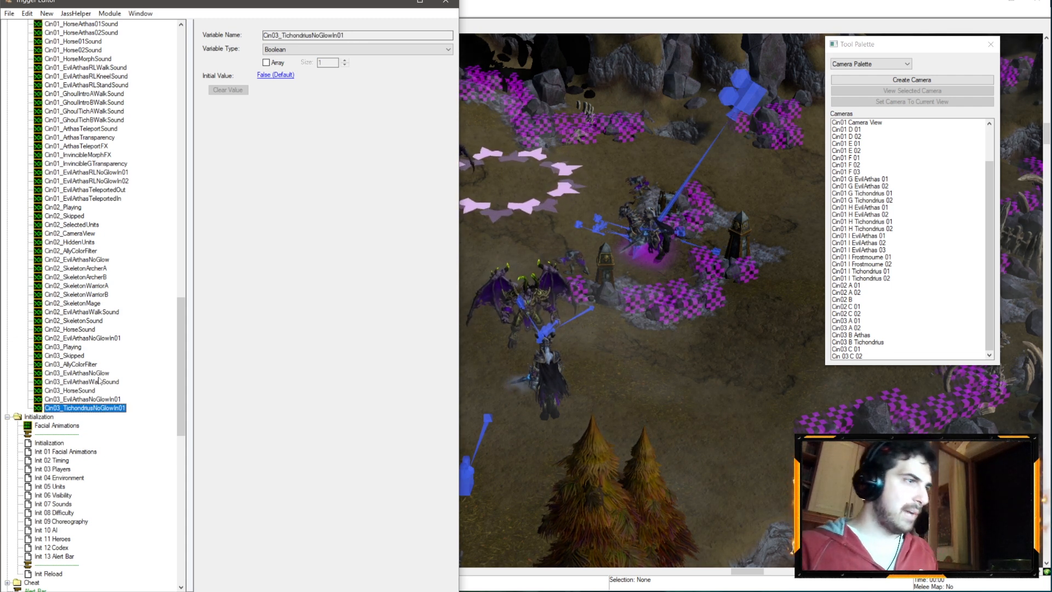
- Duplicate the Cin03_HorseSound variable and rename the copy Cin03_TichondriusWalkSound
left_click(79, 392)
key("ctrl+c")
key("ctrl+v")
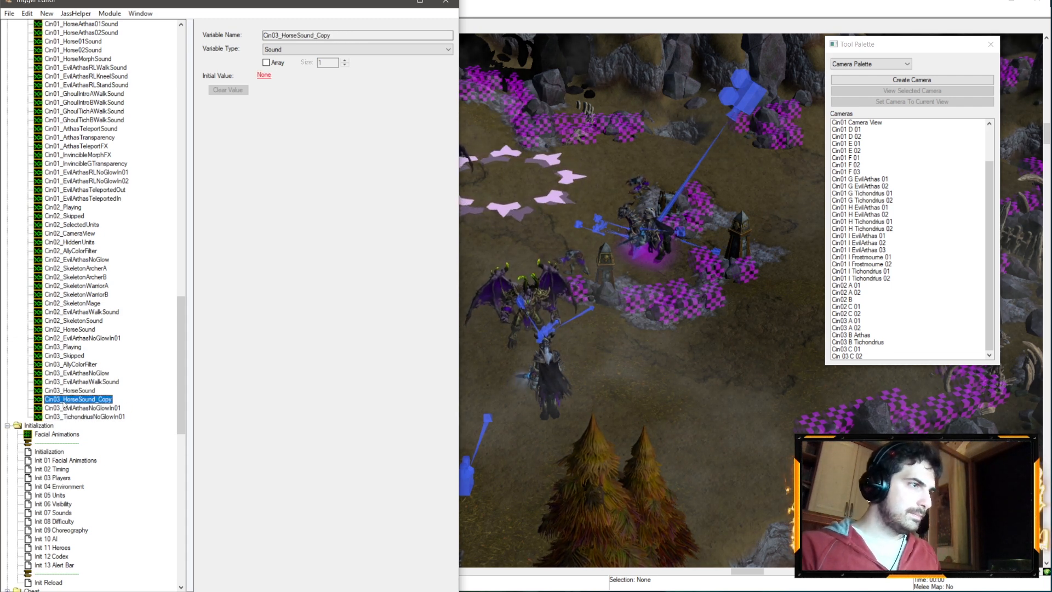
key("F2")
left_click_drag(64, 400, 226, 388)
type("Tichond")
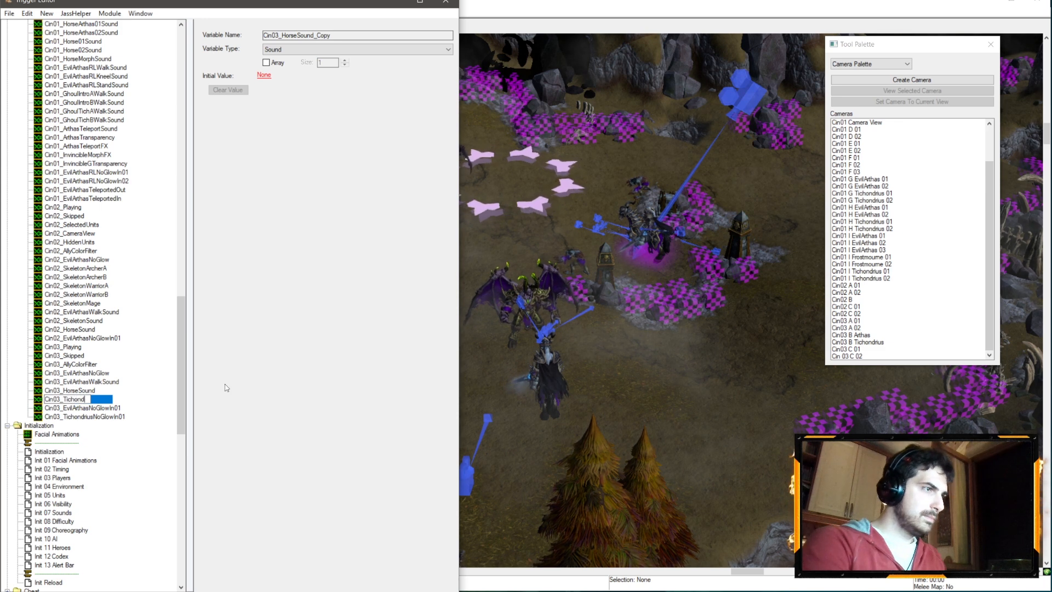
type("riusWalkSound")
key("Return")
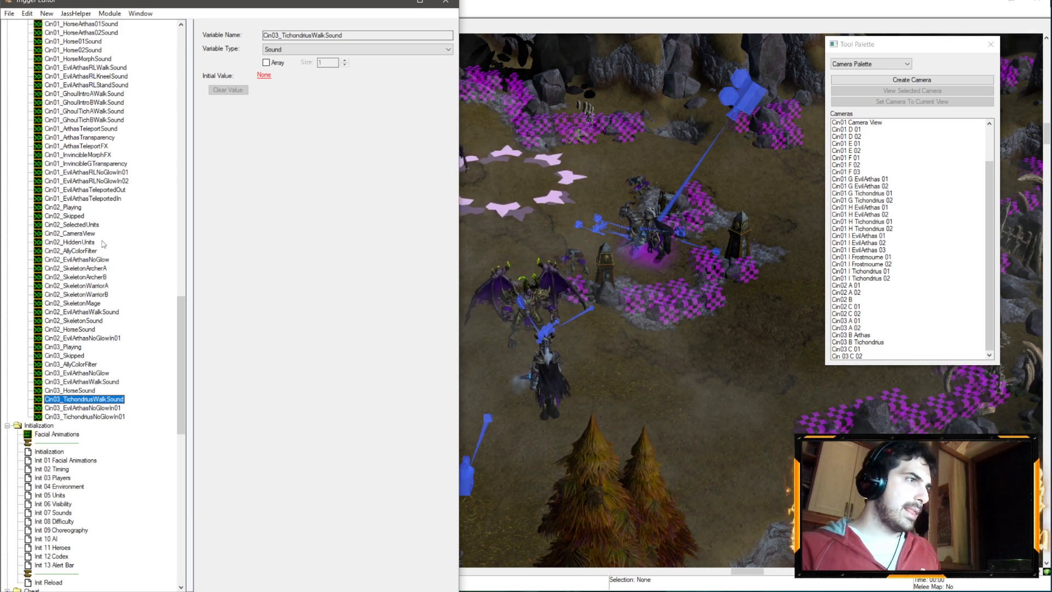
- Paste a copy of the Cin02_SelectedUnits unit group below Cin03_EvilArthasNoGlow and rename it Cin03_AcolytesStanding
left_click(93, 225)
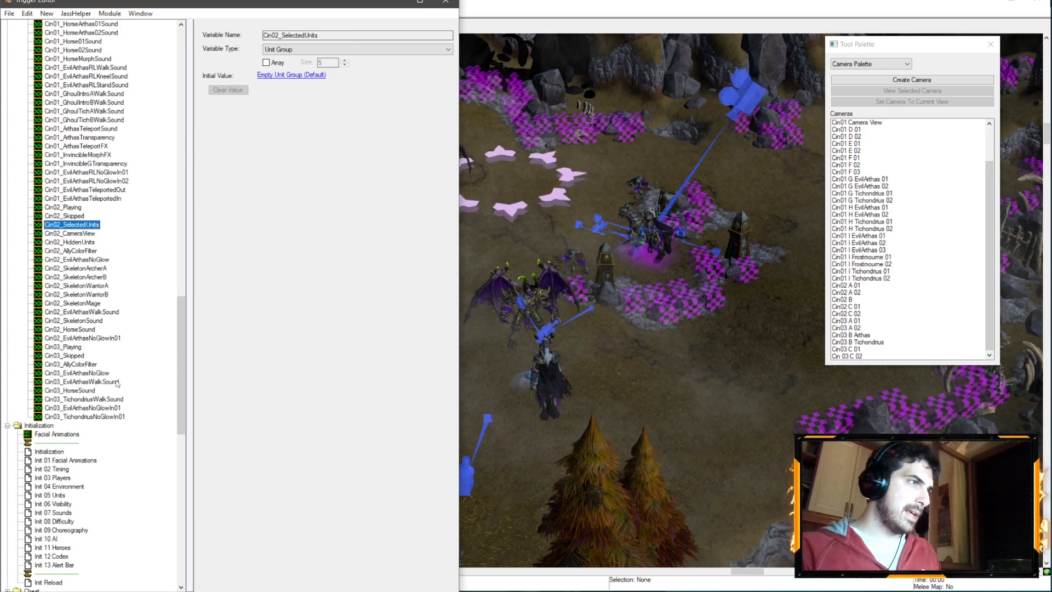
left_click(78, 373)
key("ctrl+v")
left_click(88, 385)
left_click_drag(61, 383, 346, 385)
type("3_AcolytesStan")
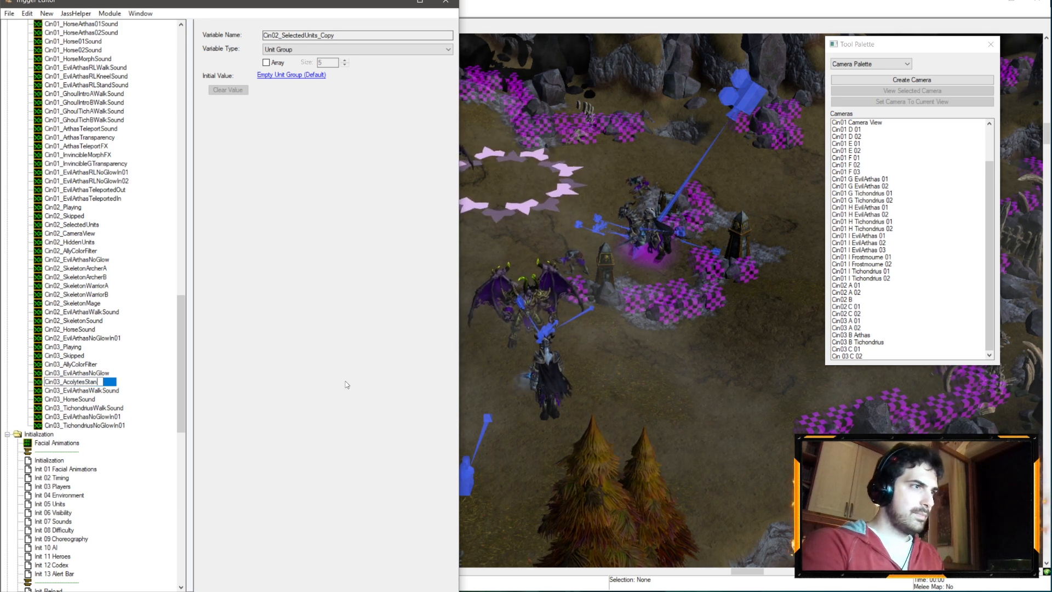
key("BackSpace")
key("BackSpace")
key("BackSpace")
key("BackSpace")
key("BackSpace")
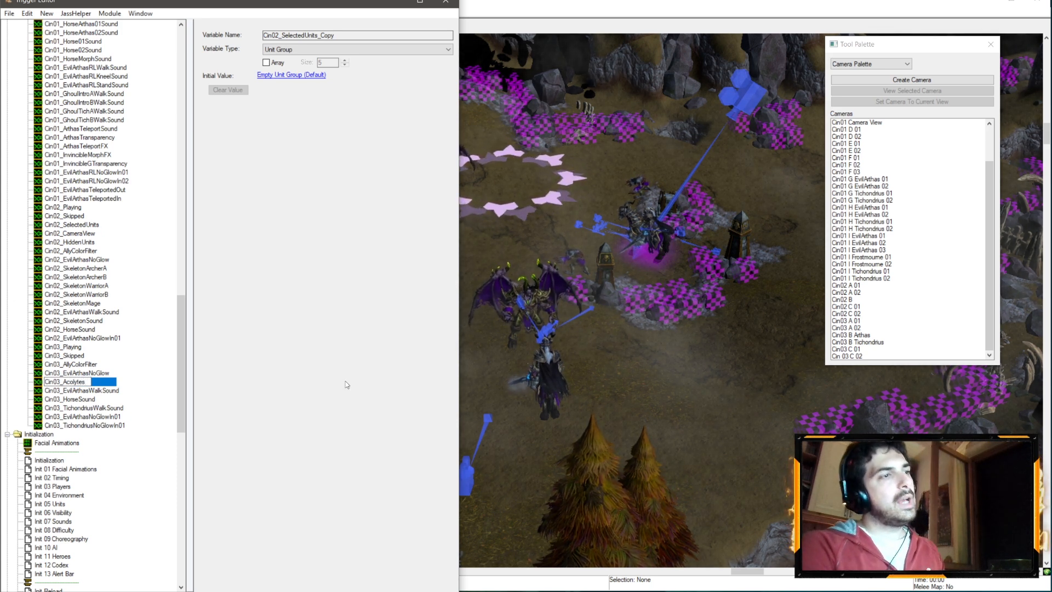
type("Wor")
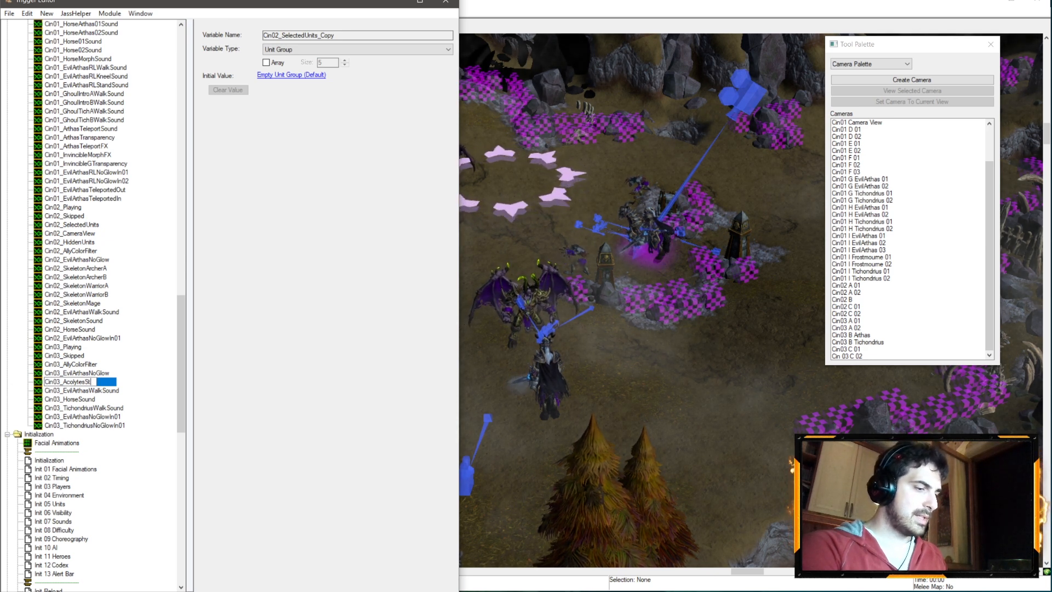
type("ng")
key("Return")
- Duplicate the Cin03_AcolytesStanding unit group and rename the copy Cin03_AcolytesMoving
key("ctrl+c")
key("ctrl+v")
left_click(88, 390)
left_click_drag(85, 391, 255, 390)
type("Moving")
key("Return")
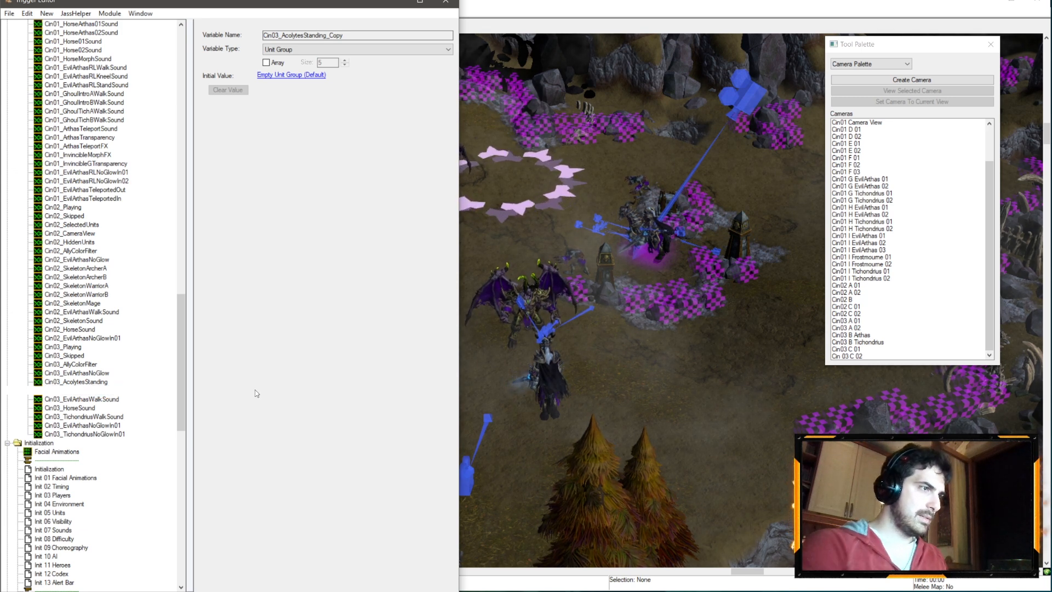
- Duplicate the Cin03_EvilArthasNoGlow unit variable and rename the copy Cin03_TichondriusNoGlow
left_click(98, 372)
key("ctrl+c")
key("ctrl+v")
left_click(88, 381)
left_click_drag(63, 382, 283, 349)
type("TichondriusN")
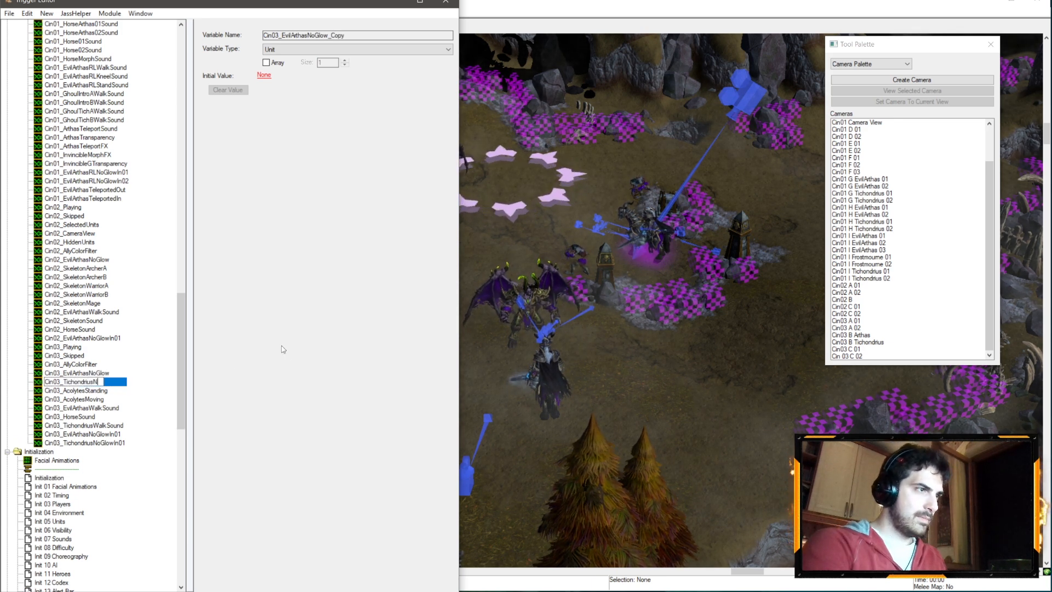
type("oGlow")
key("Return")
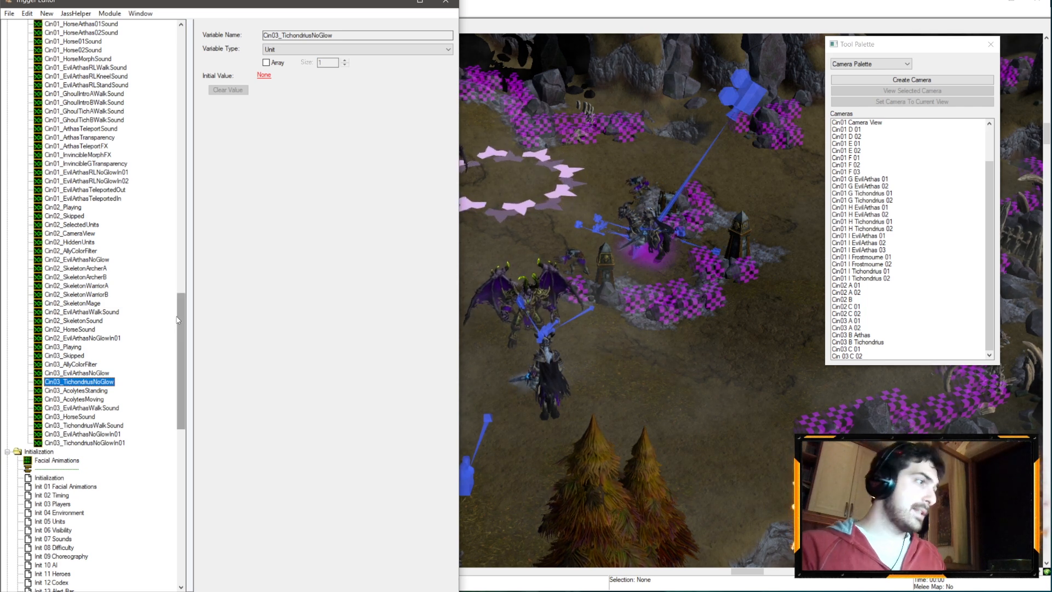
- Duplicate the Cin03_AcolytesStanding unit group and rename the copy Cin03_NecromancersStanding
left_click(82, 399)
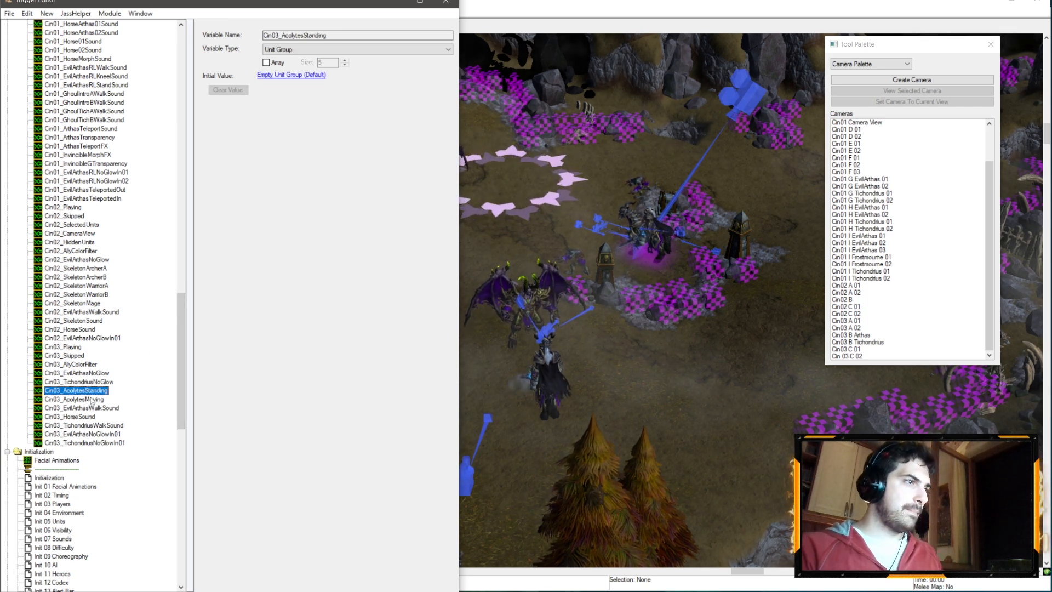
left_click_drag(64, 399, 398, 388)
type("NecromancersSt")
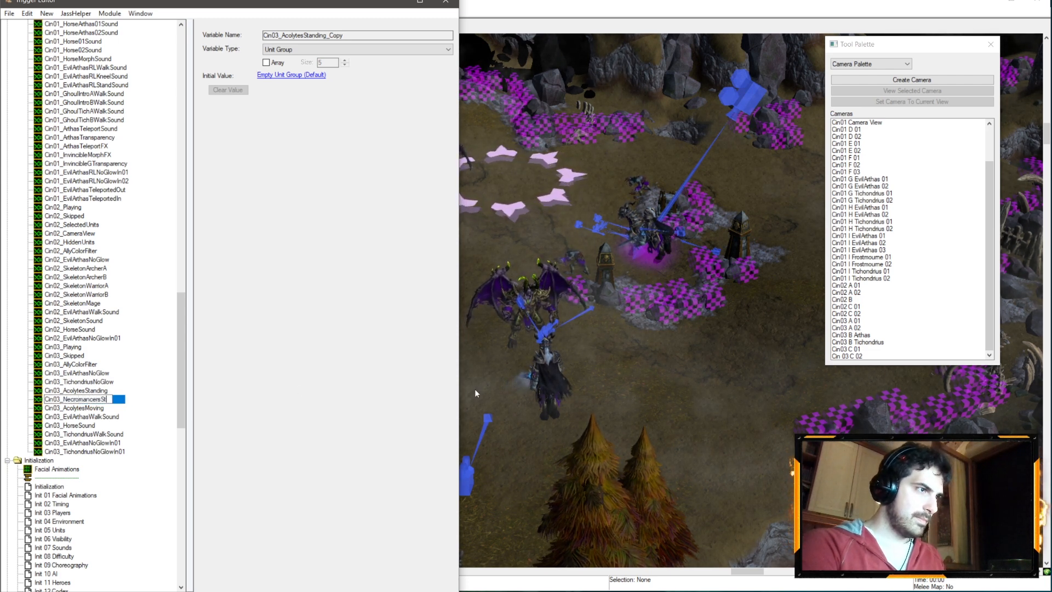
type("andinng")
key("Return")
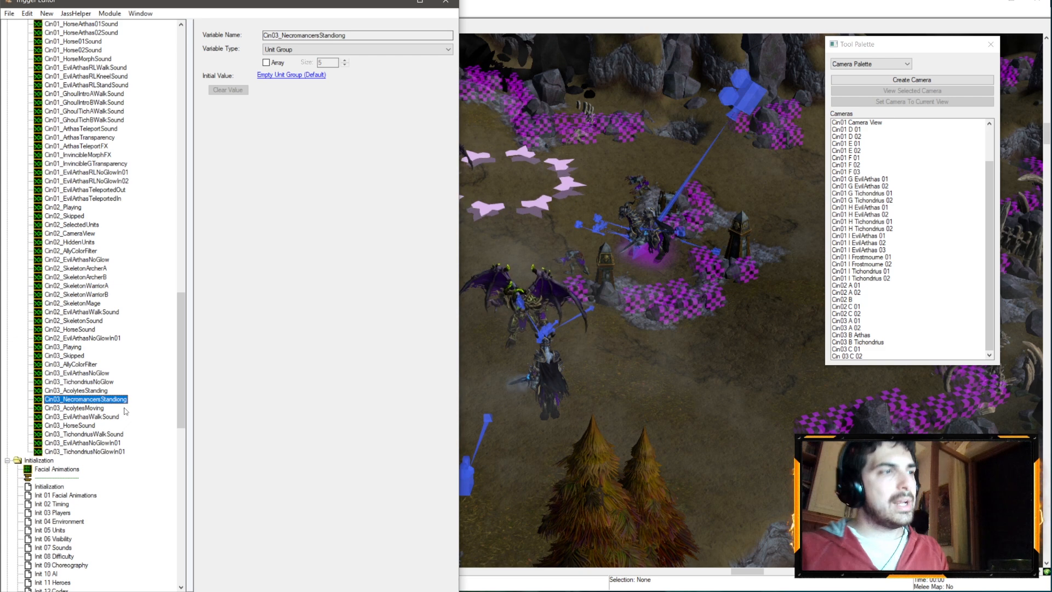
- Duplicate the Cin03_AcolytesMoving unit group and rename the copy Cin03_NecromancersMoving
left_click(96, 407)
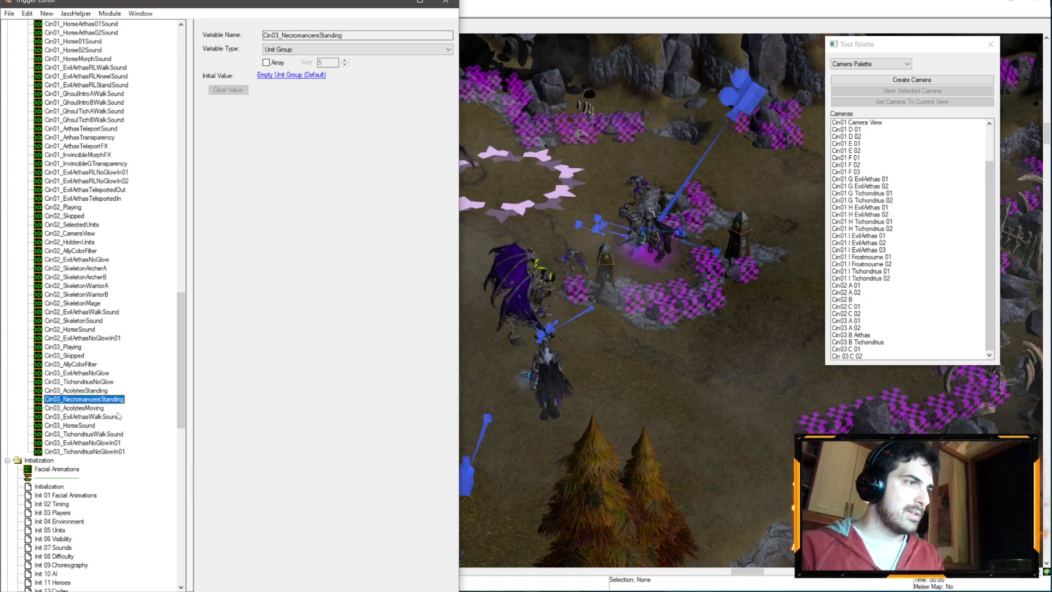
key("ctrl+c")
key("ctrl+v")
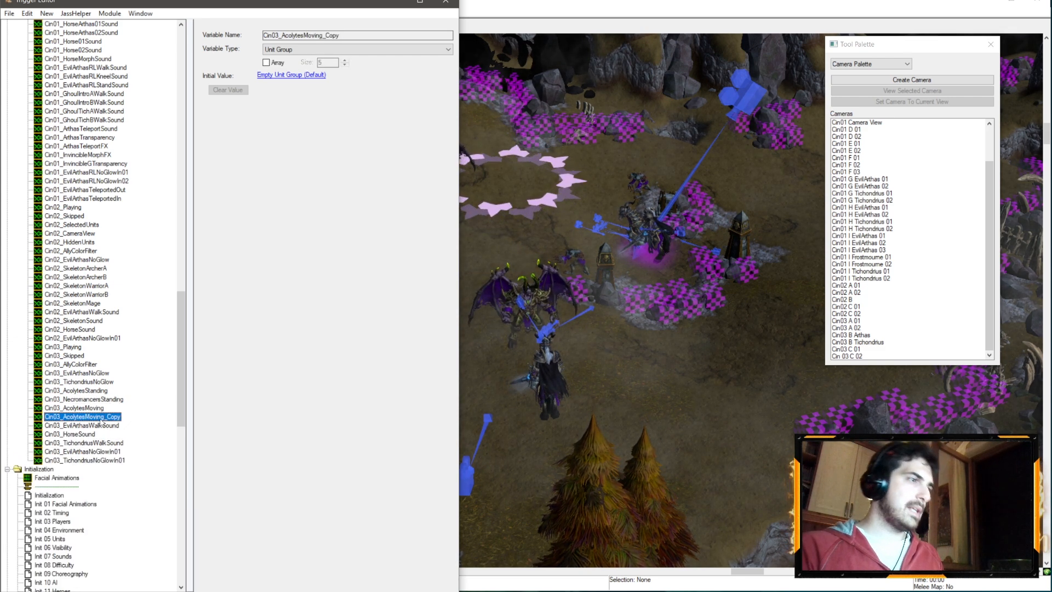
type("Cin03_")
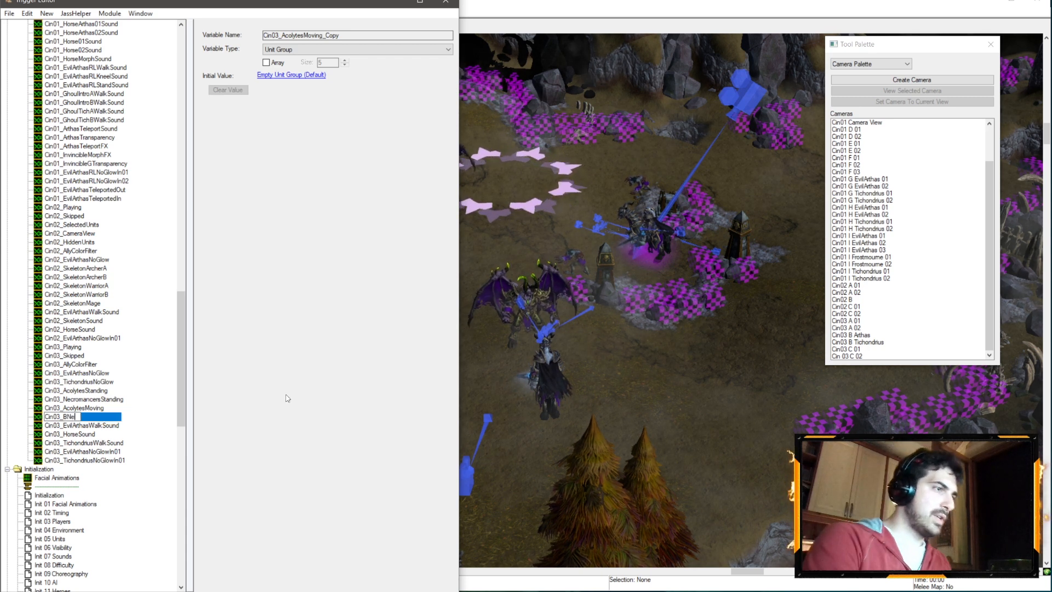
type("Necromancers")
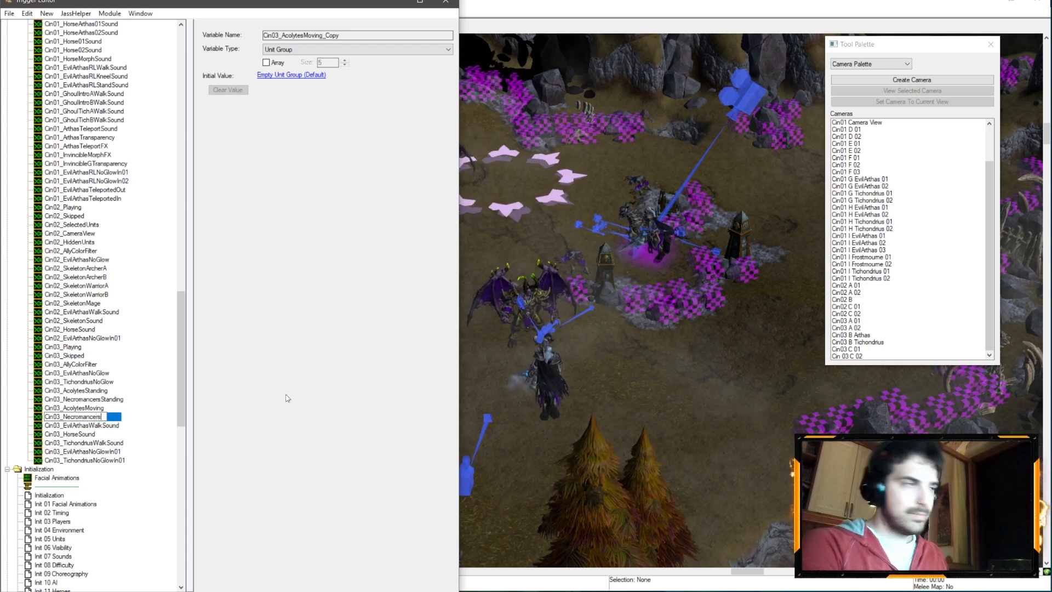
type("Moving")
key("Return")
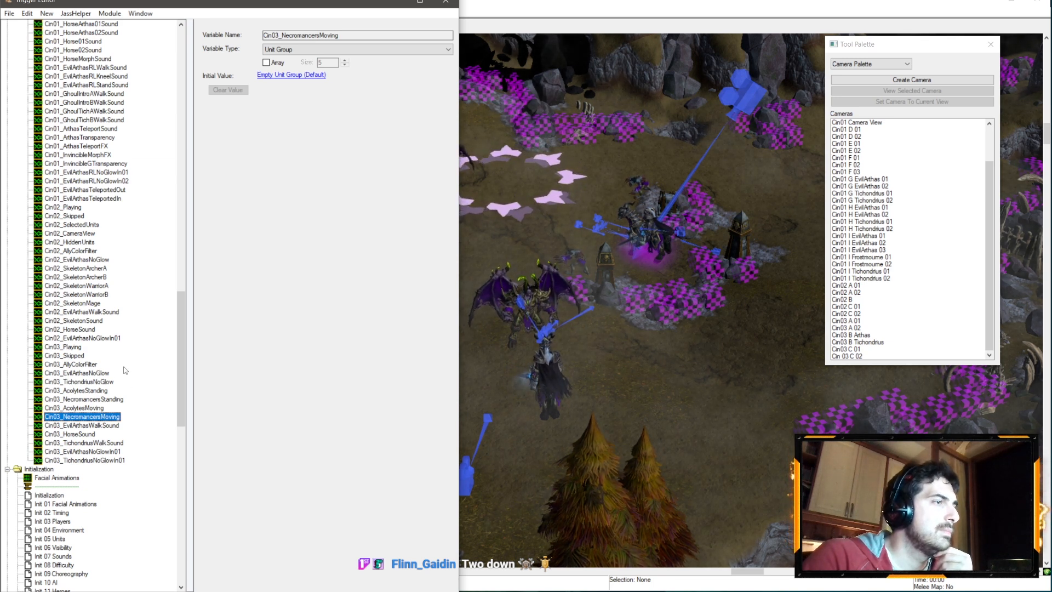
- Change the condition of the Cinematic 03 Setup trigger to check that Cin03_Playing equals True
scroll(122, 386, "down", 19)
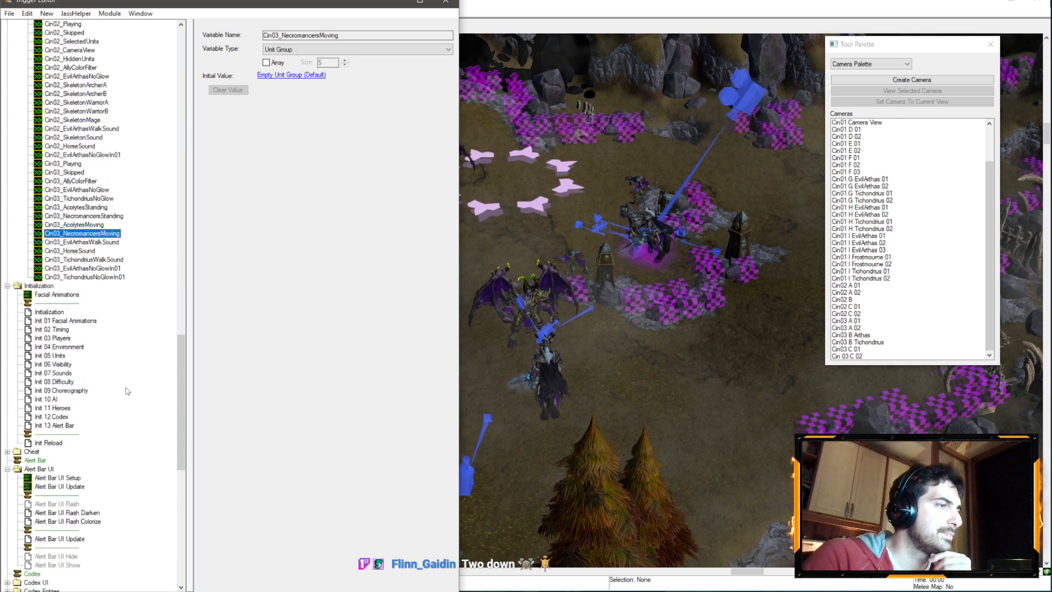
left_click(59, 338)
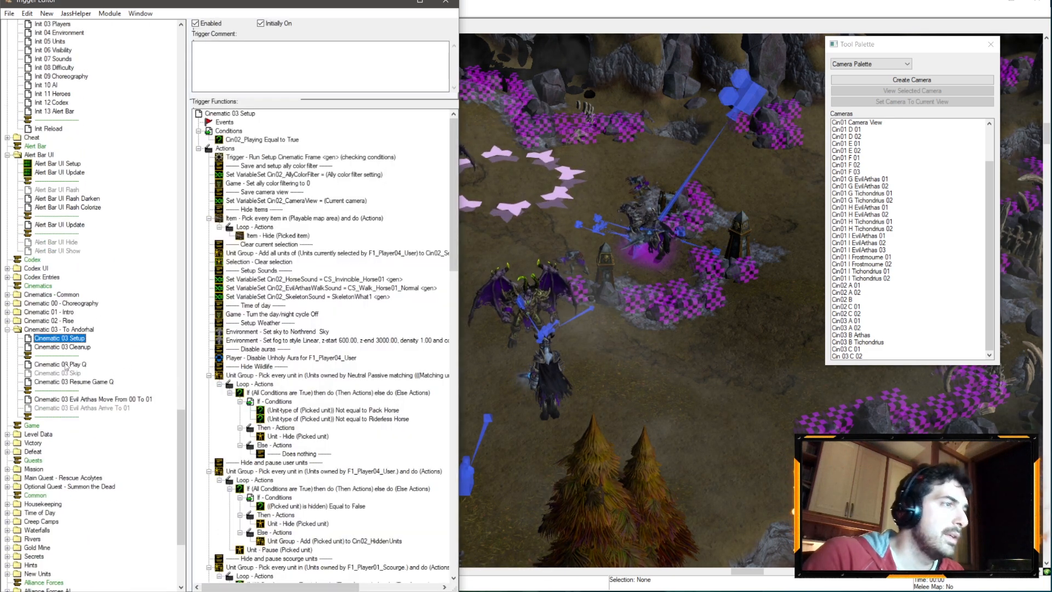
double_click(323, 175)
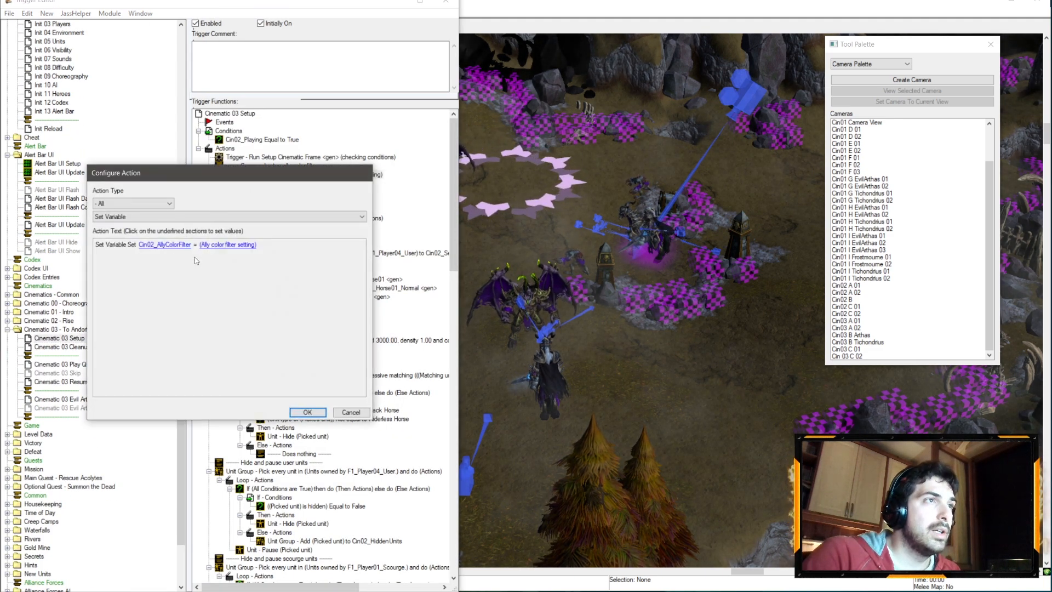
left_click(164, 248)
left_click(189, 117)
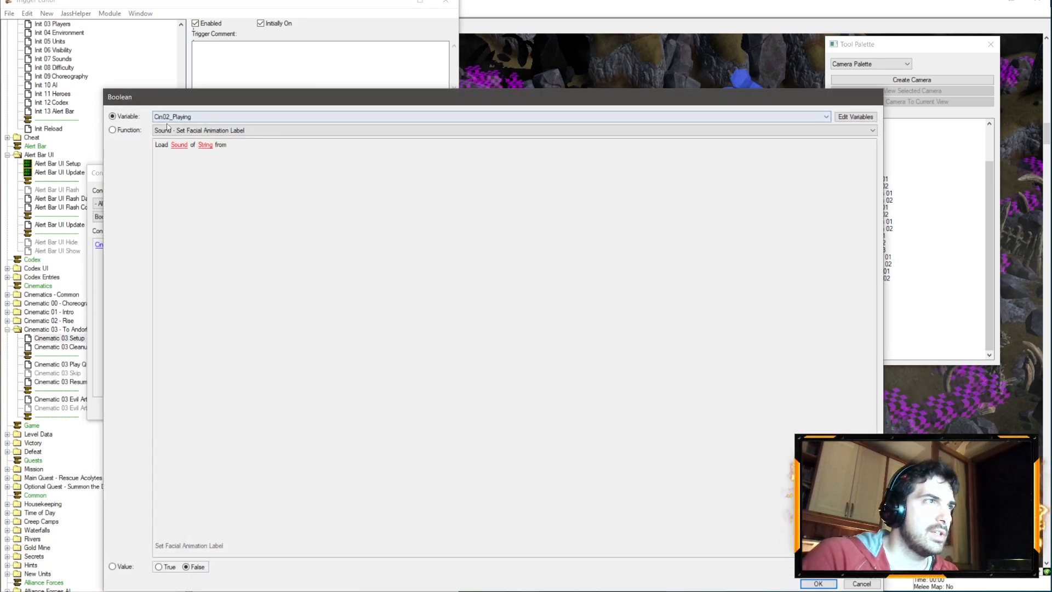
left_click(191, 119)
left_click(171, 220)
key("Return")
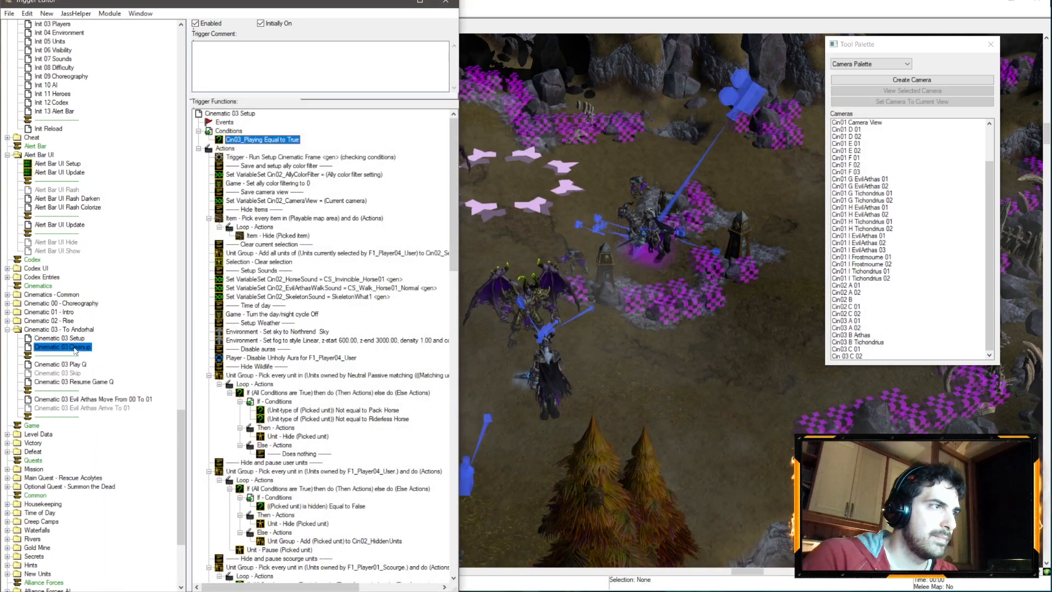
- Change the playing condition of the Cinematic 03 Cleanup trigger to use the Cin03_Playing variable
left_click(125, 245)
left_click(206, 117)
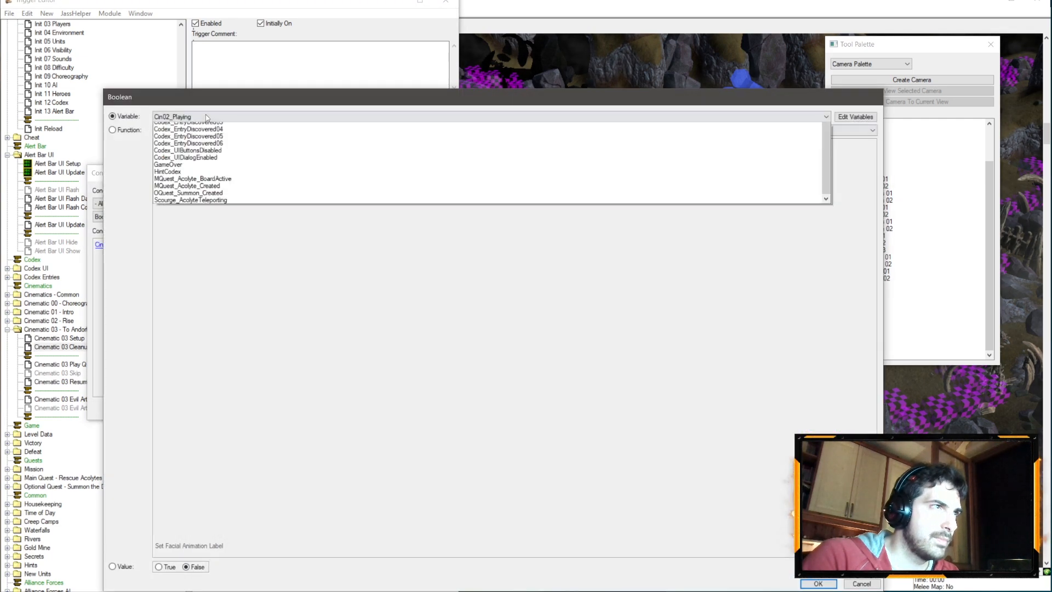
left_click(172, 220)
key("Return")
key("Return")
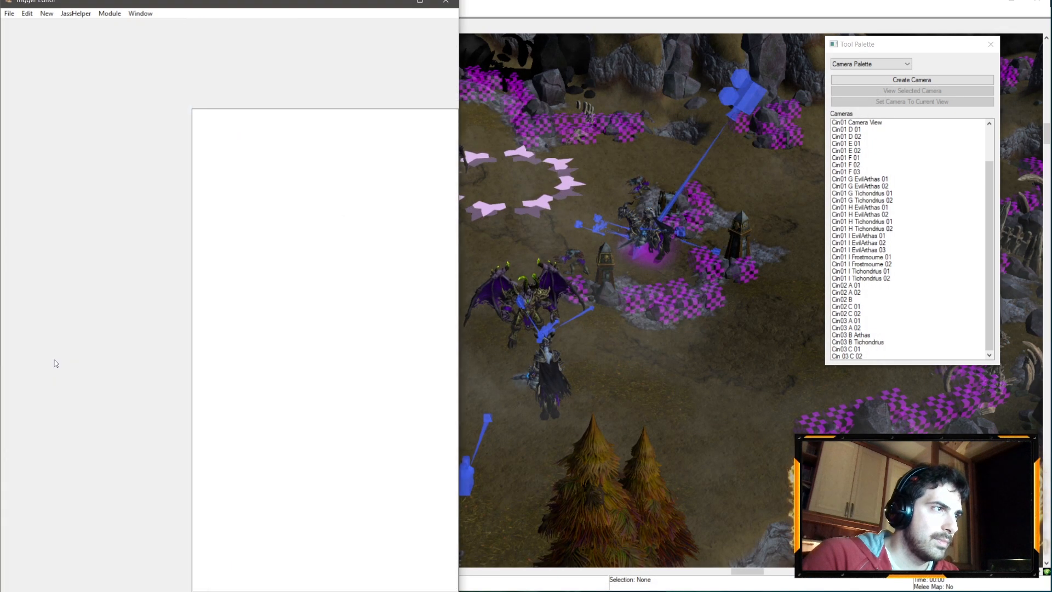
- Change the condition of the Cinematic 03 Play Q trigger to check that Cin03_Playing equals False
double_click(279, 140)
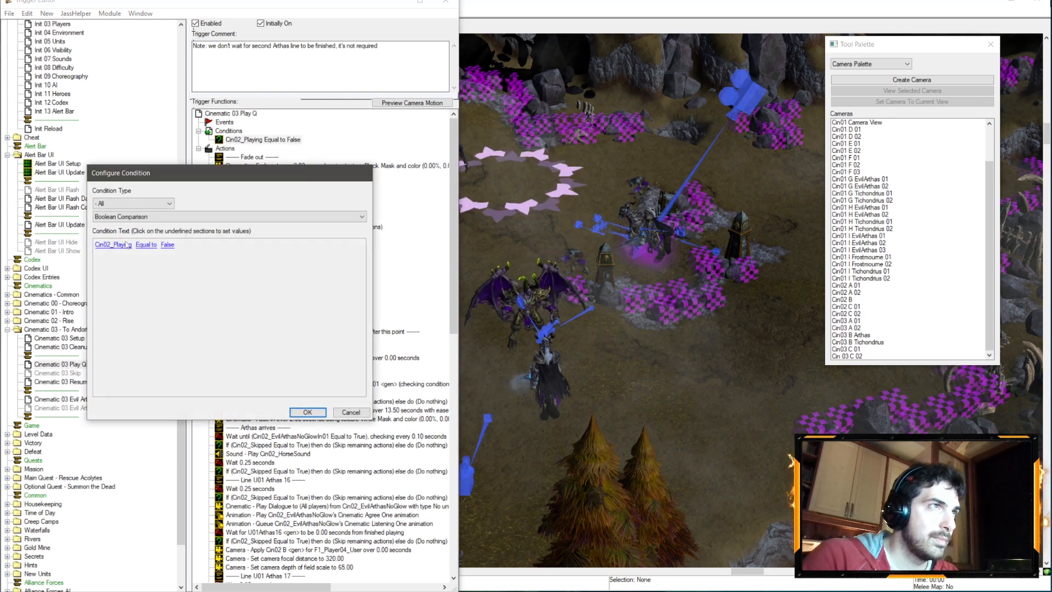
left_click(113, 244)
left_click(205, 117)
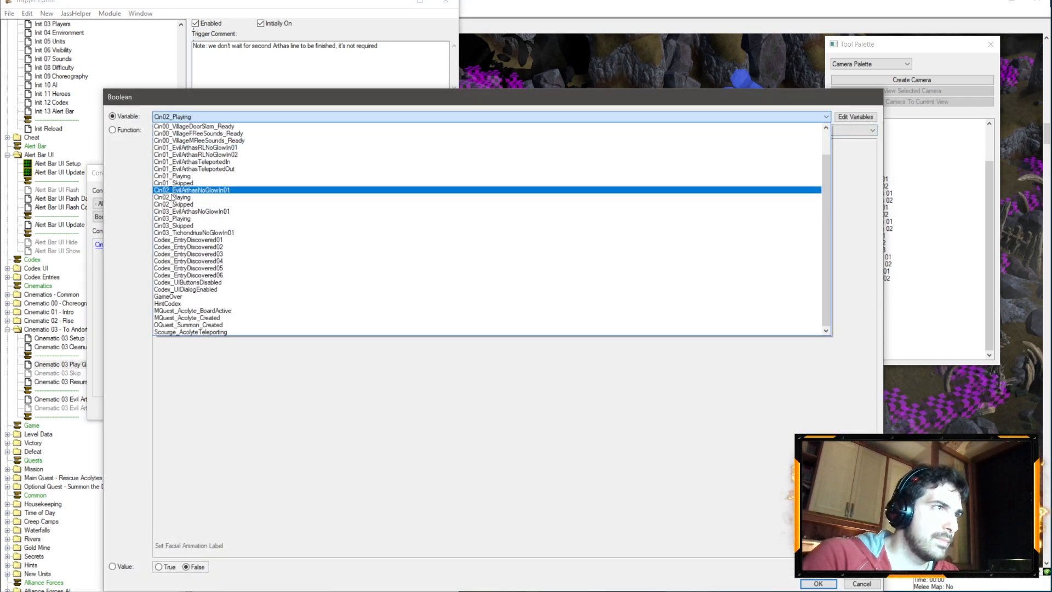
left_click(176, 220)
key("Return")
key("Return")
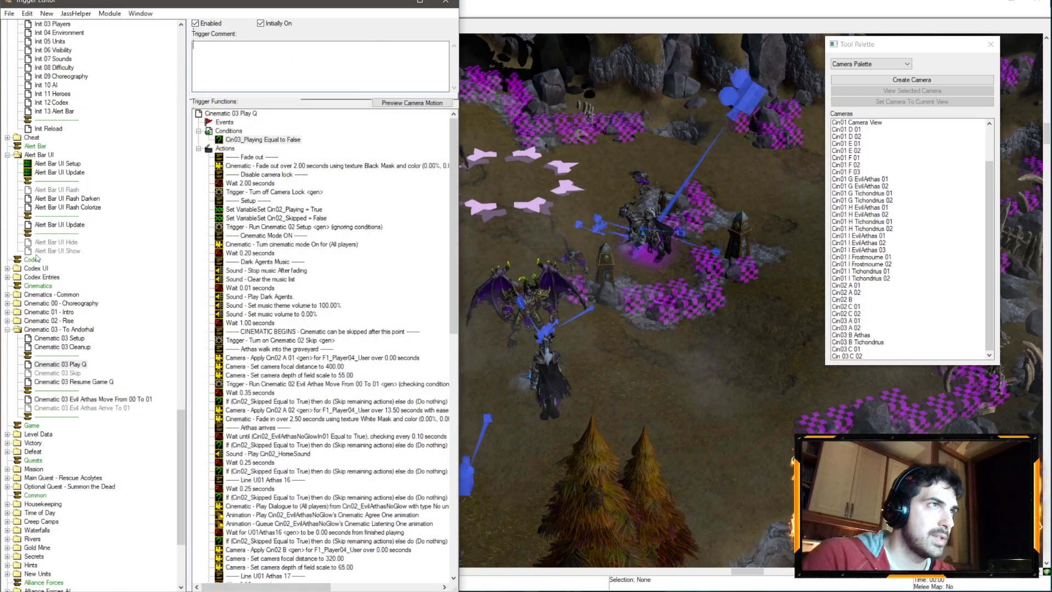
- Replace Cin02_Playing with Cin03_Playing in the first condition of the Cinematic 03 Skip trigger
left_click(58, 372)
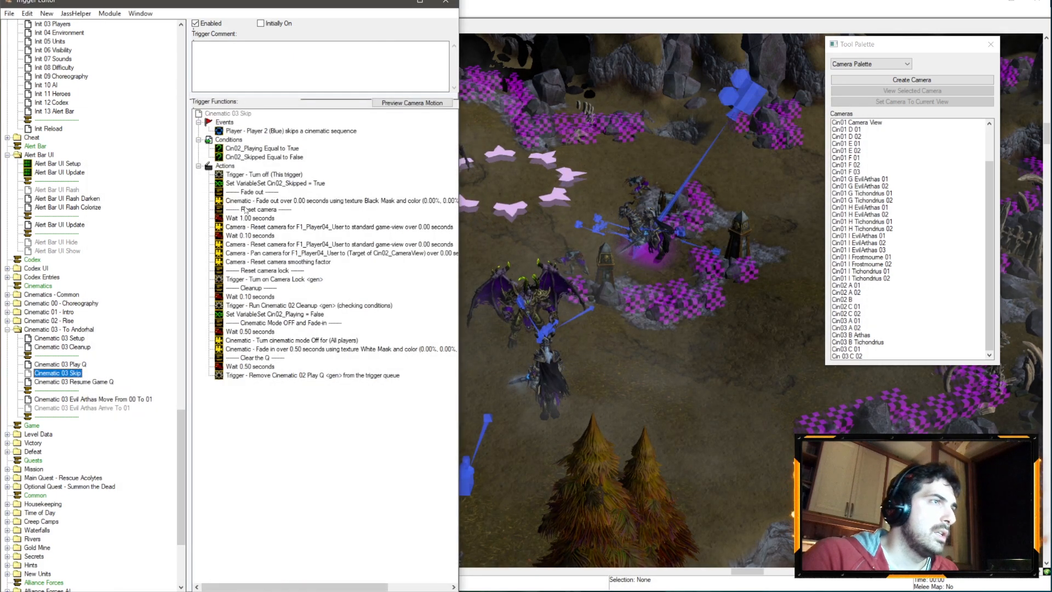
double_click(262, 147)
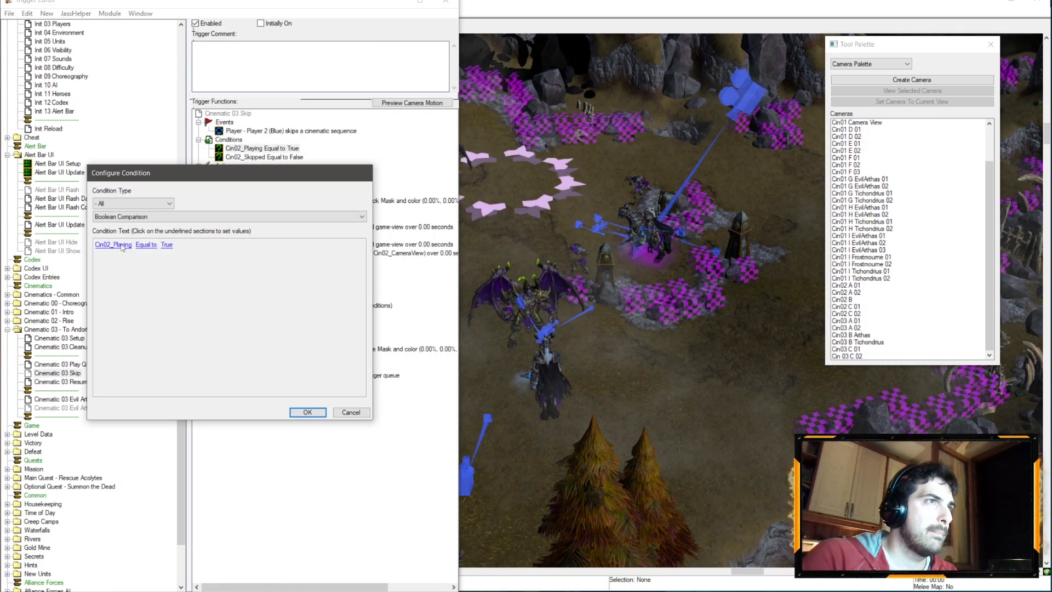
left_click(121, 245)
left_click(181, 117)
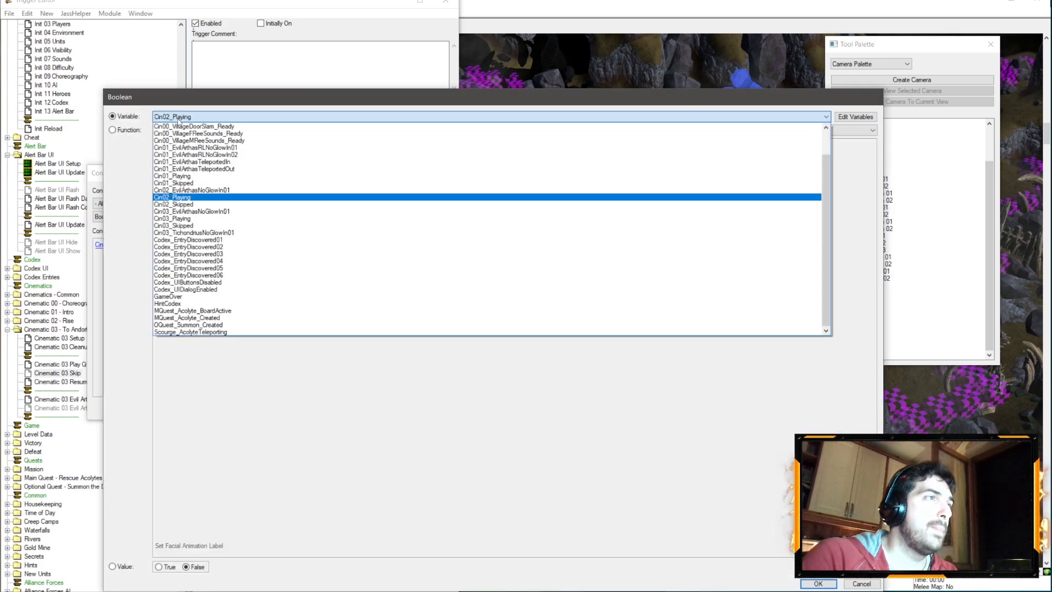
left_click(182, 219)
key("Return")
key("Return")
- Replace Cin02_Skipped with Cin03_Skipped in the second condition of the Cinematic 03 Skip trigger
double_click(253, 157)
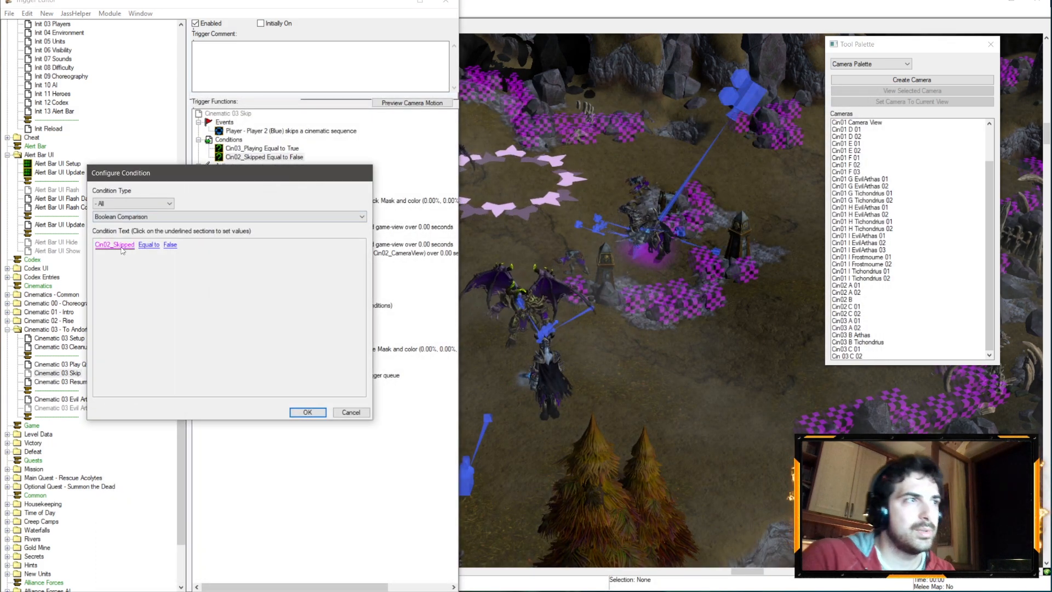
left_click(122, 244)
left_click(181, 116)
left_click(182, 218)
key("Return")
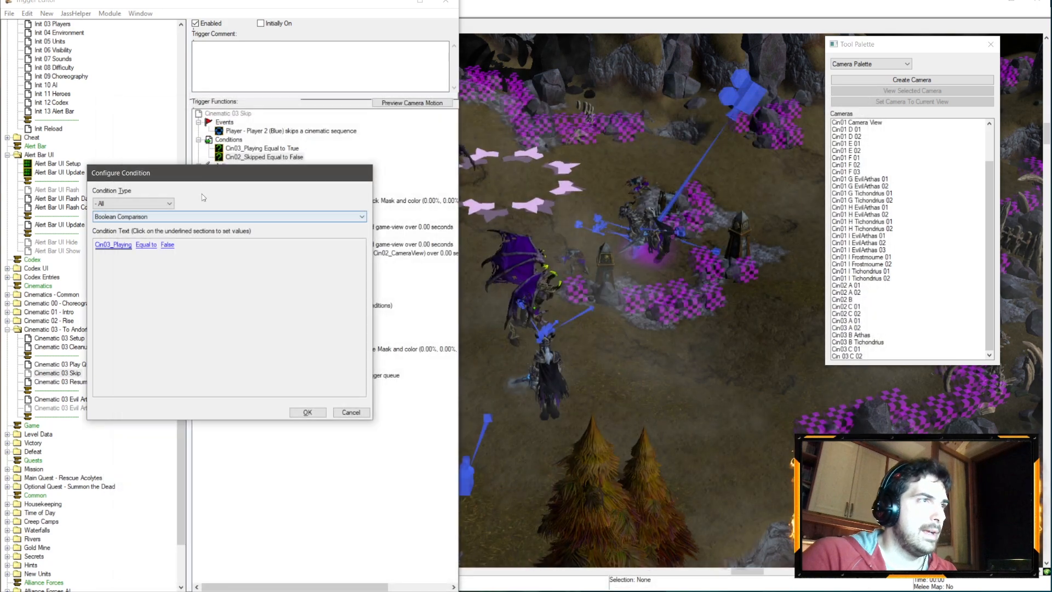
left_click(113, 245)
left_click(180, 116)
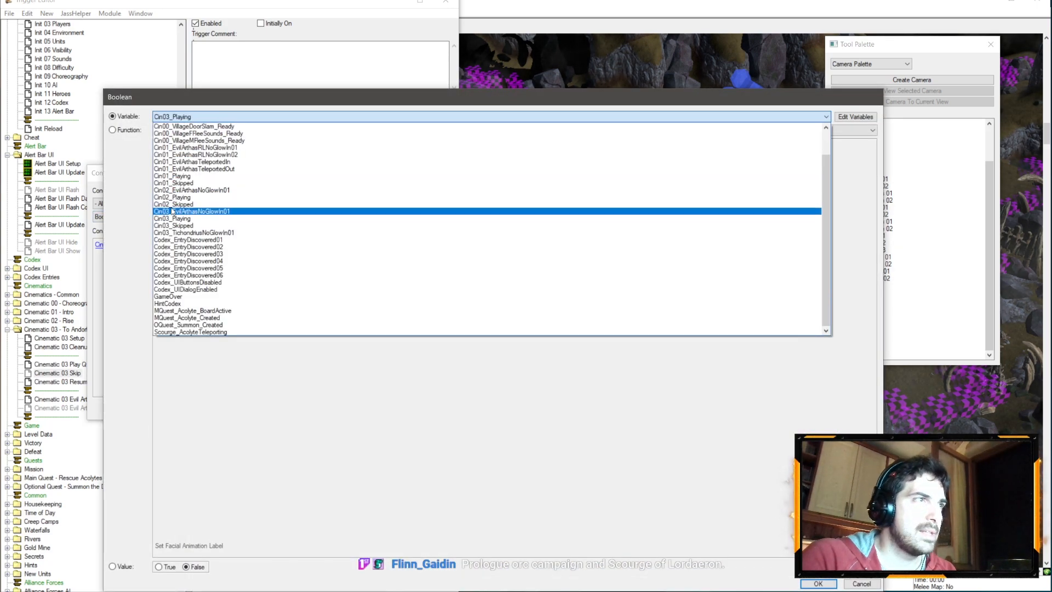
left_click(172, 225)
key("Return")
key("Return")
- Set the cinematic-skipped event of the Cinematic 03 Skip trigger to Player 4 (Purple)
double_click(305, 134)
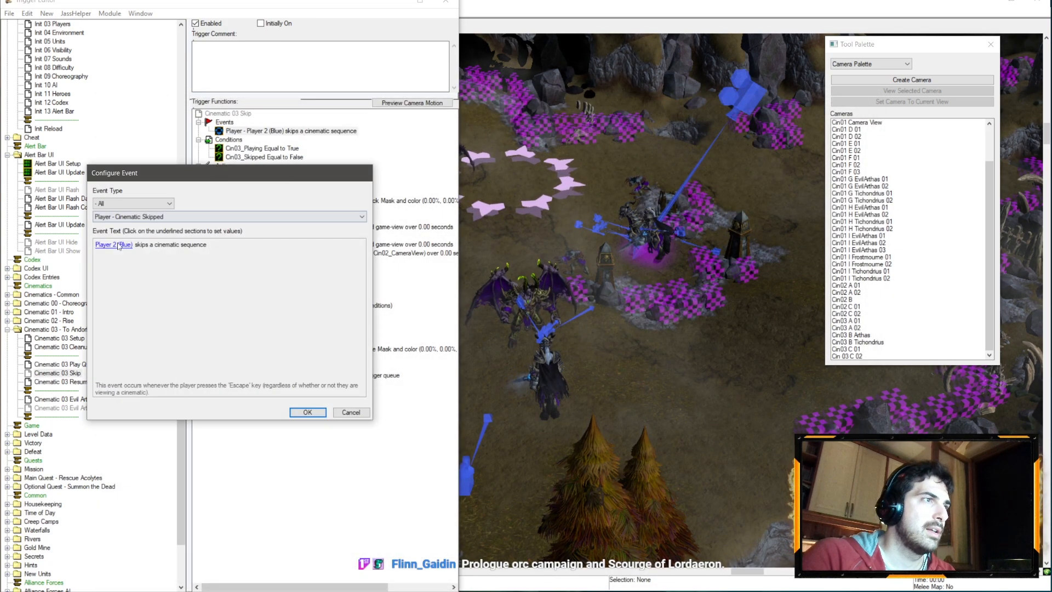
left_click(109, 245)
key("Down")
key("Down")
key("Return")
key("Return")
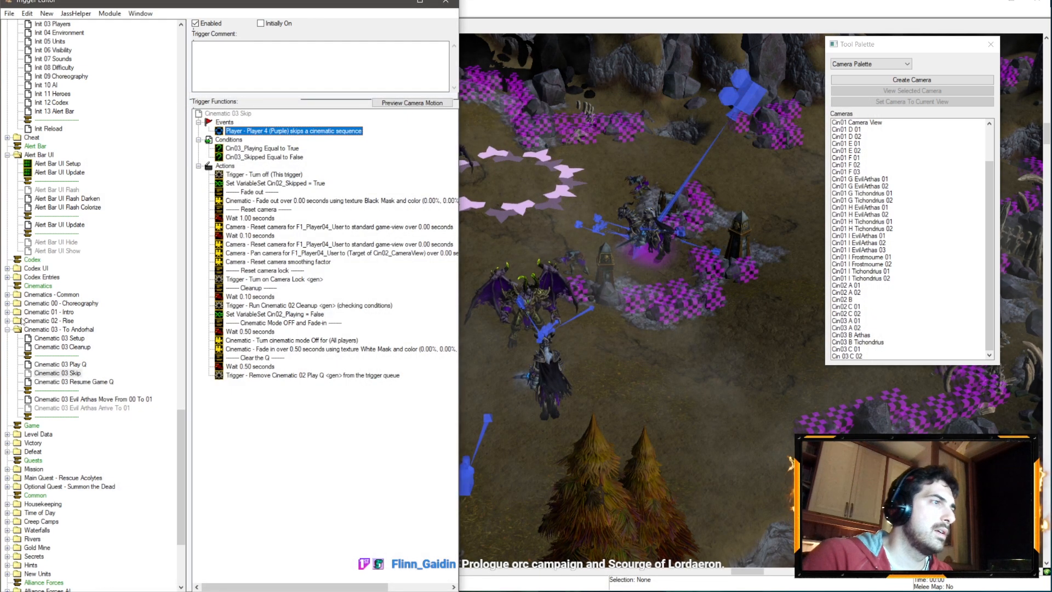
left_click(7, 320)
key("ctrl+v")
key("Delete")
left_click(7, 321)
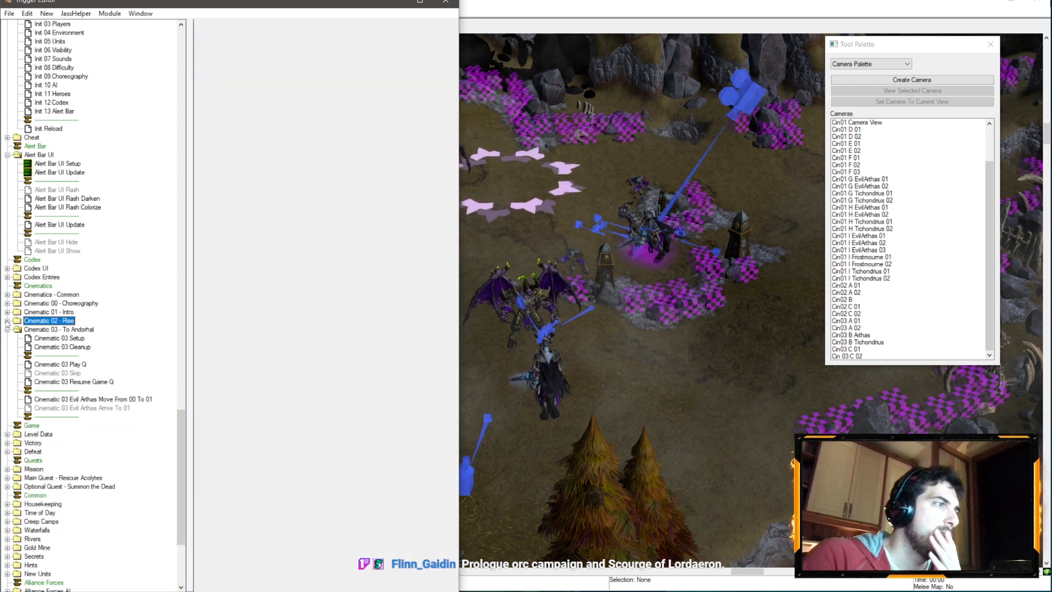
left_click(67, 338)
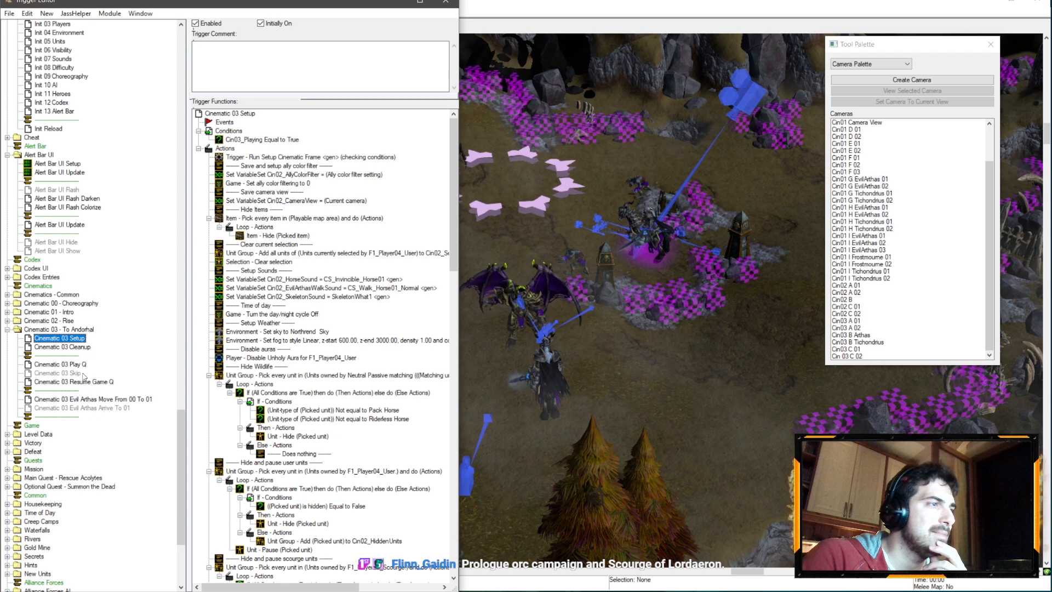
- Rename the Cinematic 03 Resume Game Q trigger to Cinematic 03 End Game and delete its acolyte rescue and auto-save actions
left_click(82, 382)
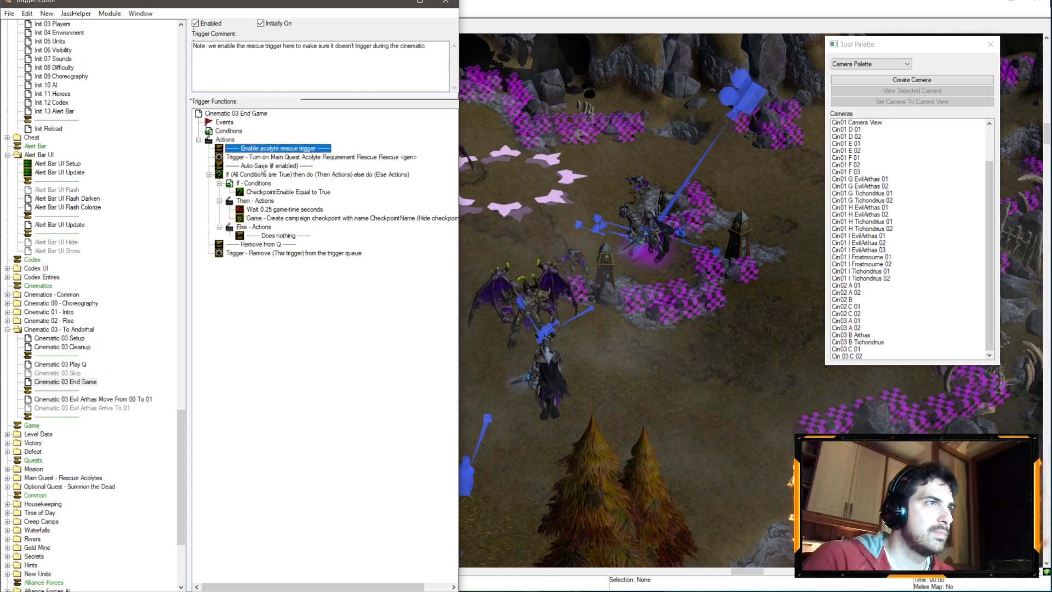
left_click(253, 184)
left_click(262, 174, "shift")
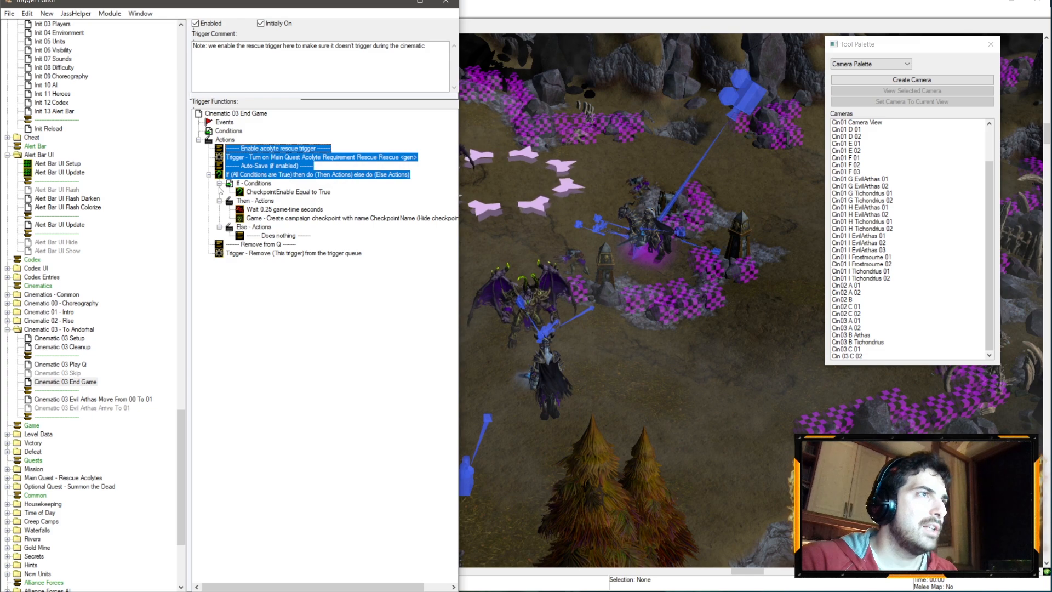
key("Delete")
- Replace Cin02_Playing with Cin03_Playing in the conditions of the Cinematic 03 Evil Arthas Move From 00 To 01 trigger
left_click(60, 399)
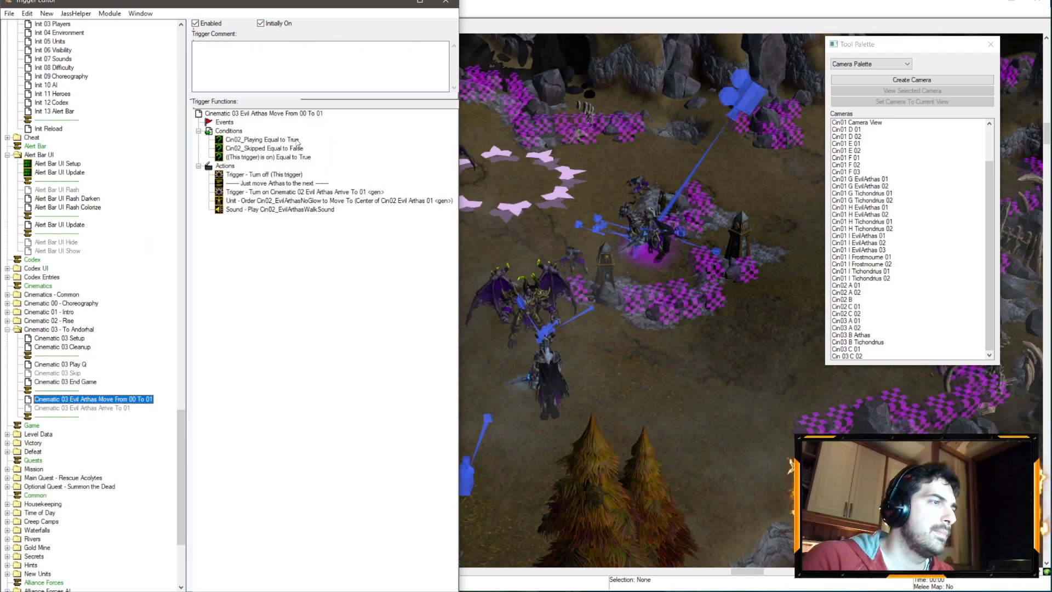
double_click(258, 141)
left_click(112, 244)
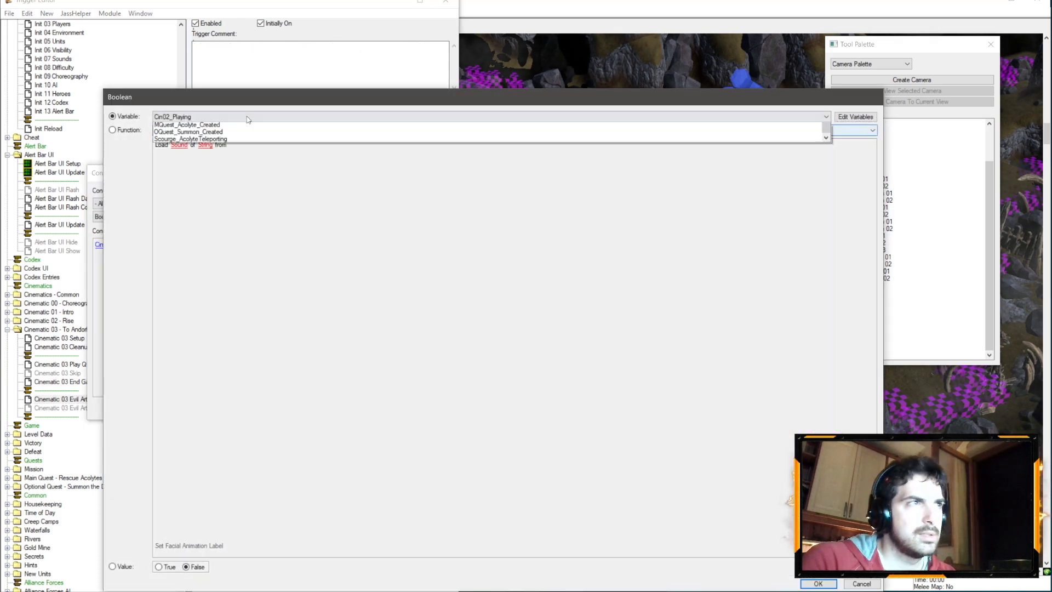
left_click(186, 218)
key("Return")
key("Return")
- Replace Cin02_Skipped with Cin03_Skipped in the conditions of the Cinematic 03 Evil Arthas Move From 00 To 01 trigger
left_click(257, 155)
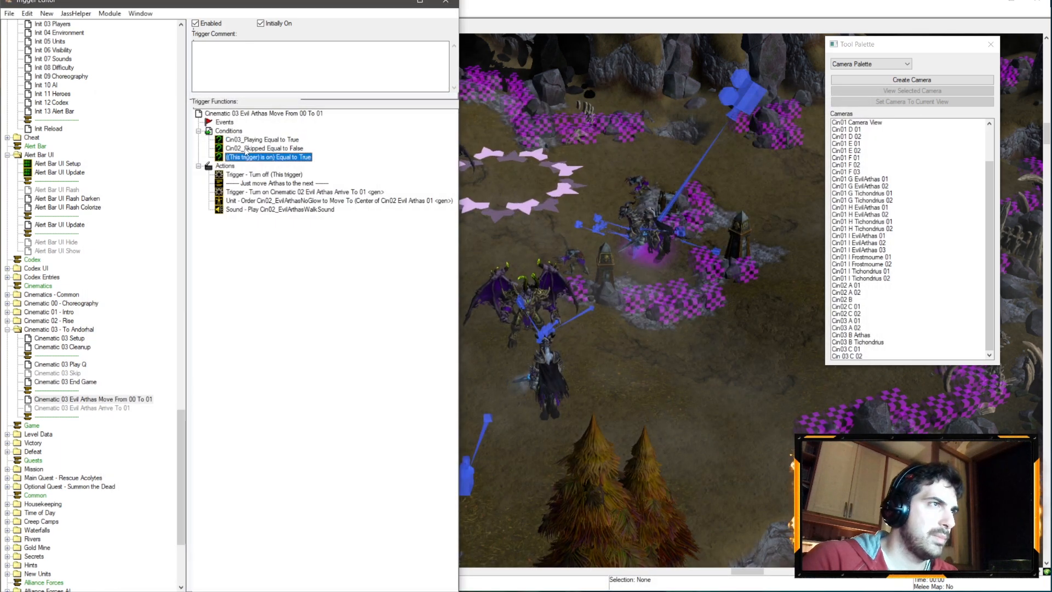
double_click(257, 149)
left_click(112, 244)
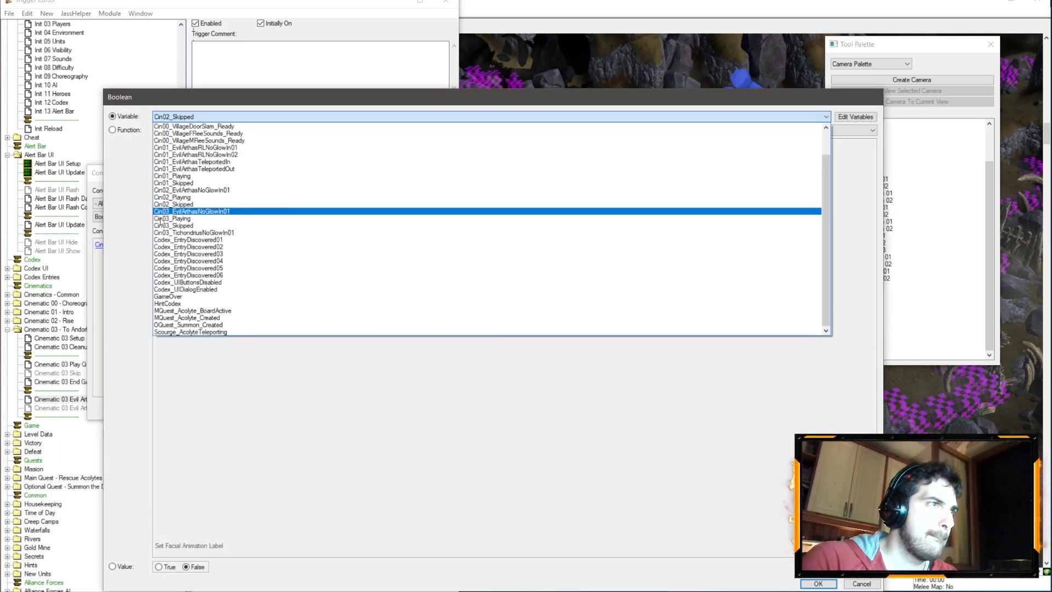
left_click(202, 219)
key("Return")
key("Return")
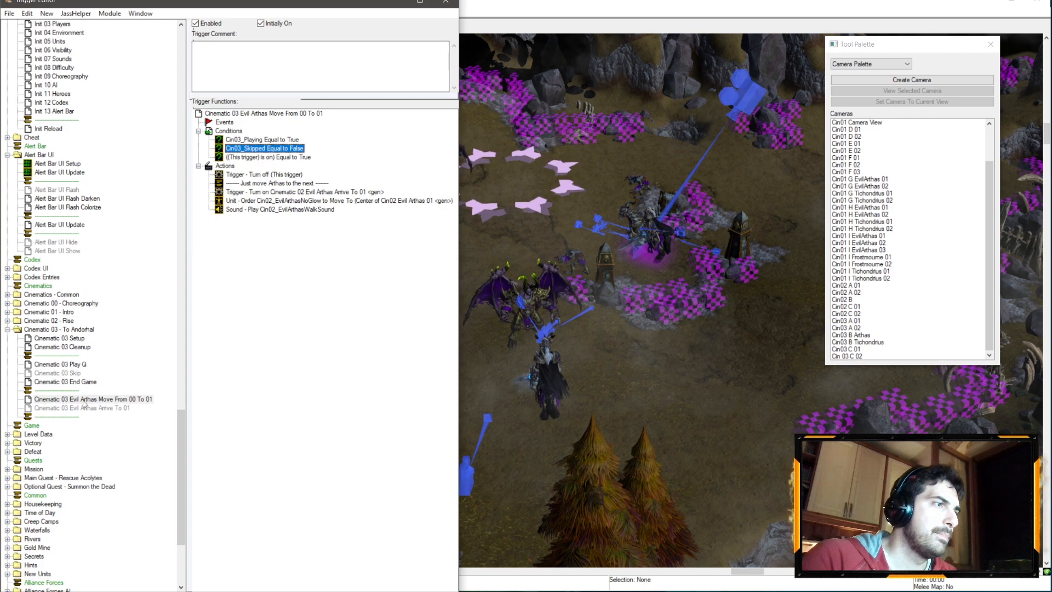
- Make the Cinematic 03 Evil Arthas Move From 00 To 01 trigger turn on Cinematic 03 Evil Arthas Arrive To 01
left_click(70, 338)
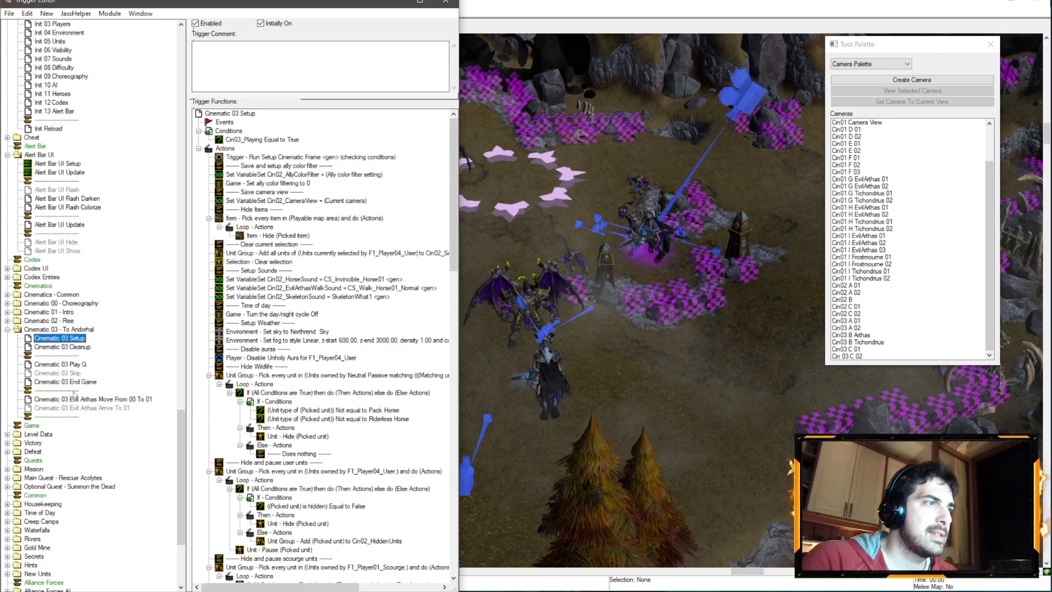
left_click(76, 399)
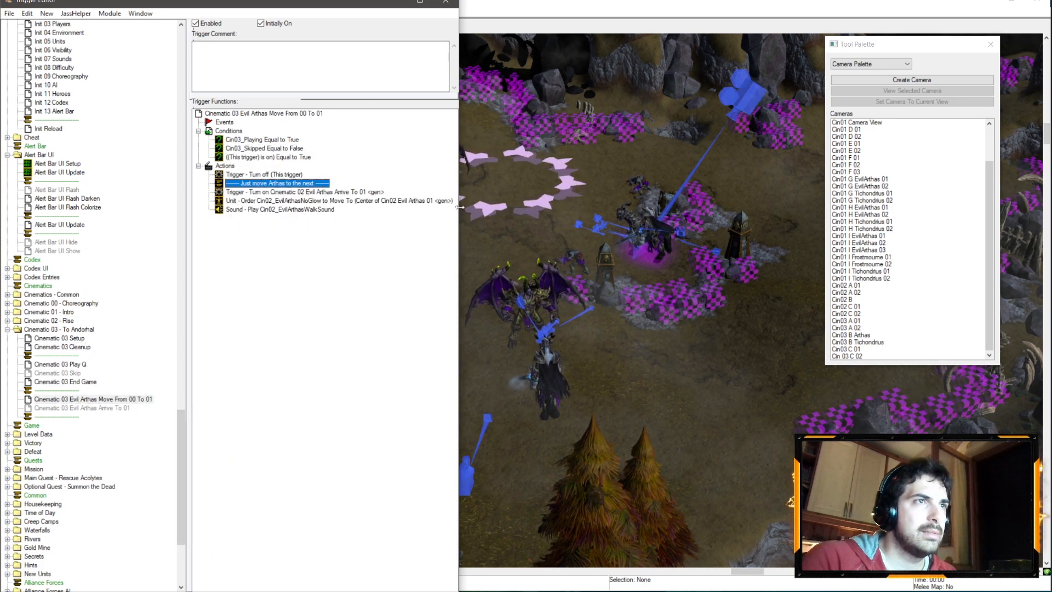
left_click_drag(459, 208, 509, 207)
double_click(263, 191)
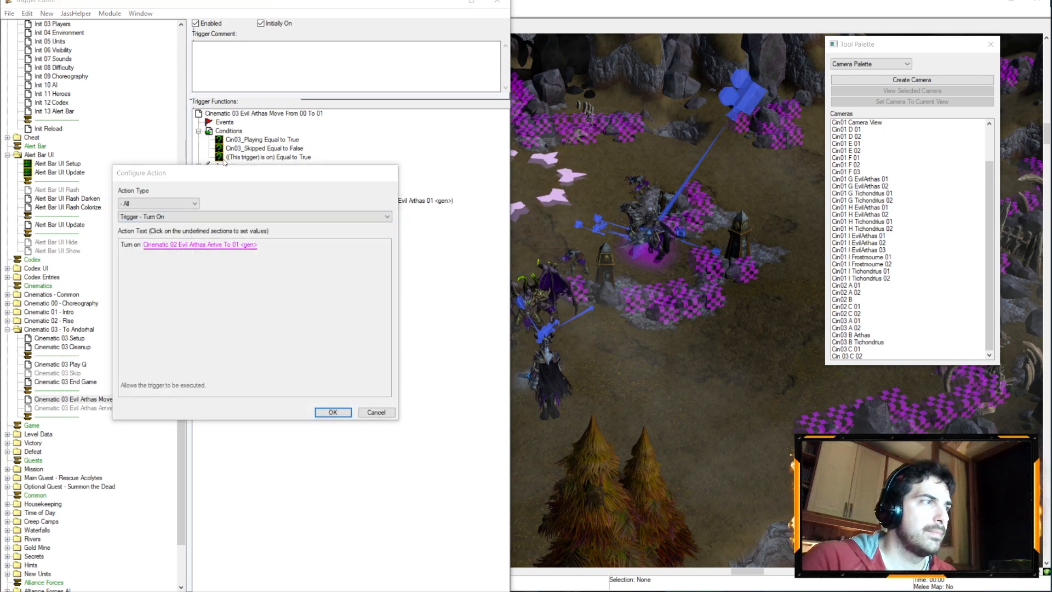
left_click(198, 244)
left_click(241, 116)
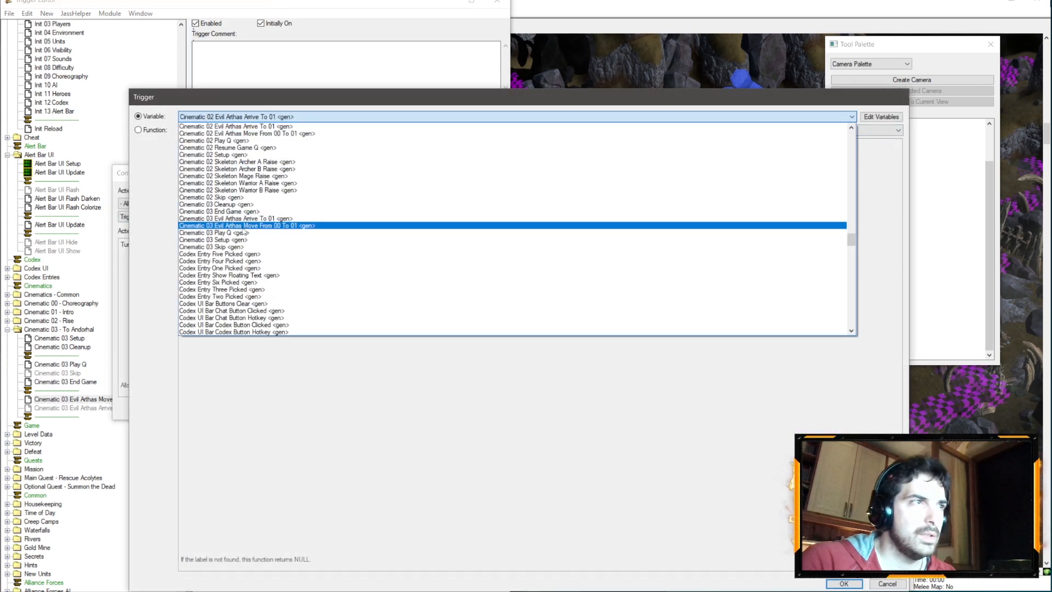
left_click(243, 227)
scroll(275, 118, "up", 1)
key("Return")
key("Return")
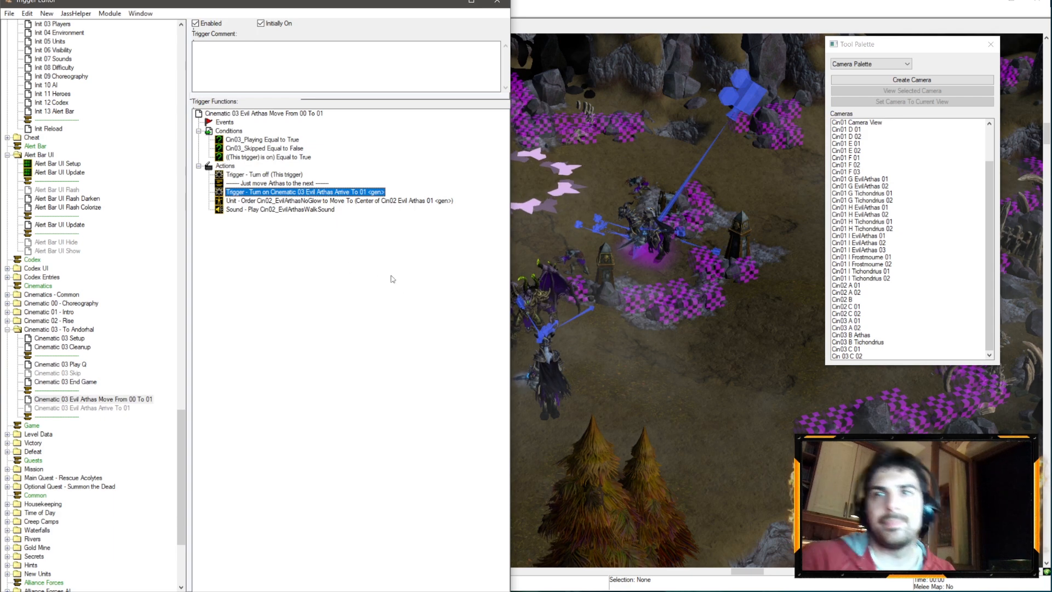
- Set the played sound in the Cinematic 03 Evil Arthas Move From 00 To 01 trigger to Cin03_EvilArthasWalkSound
double_click(327, 209)
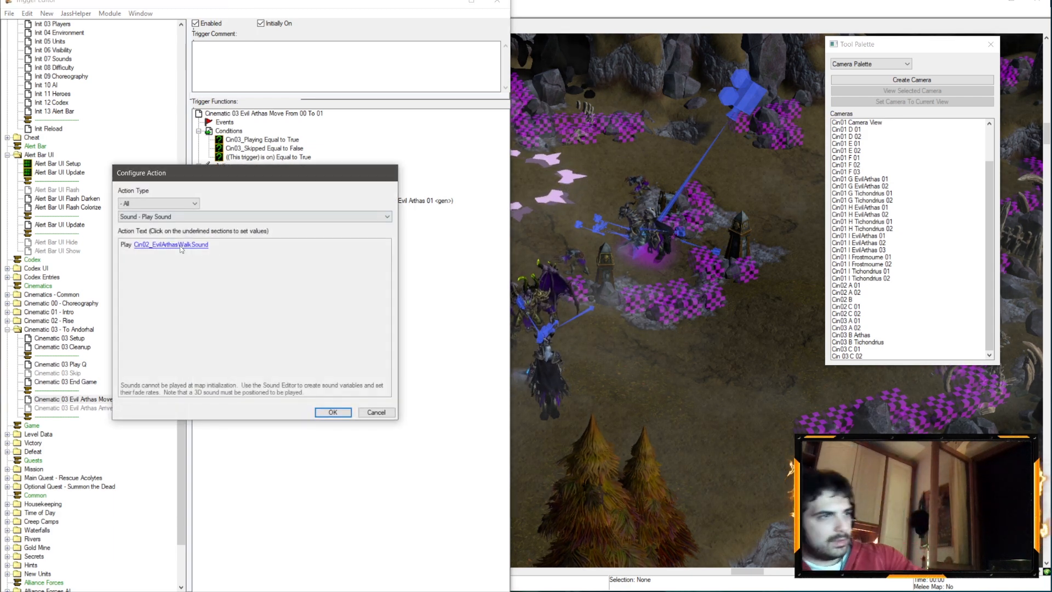
left_click(220, 250)
left_click(247, 129)
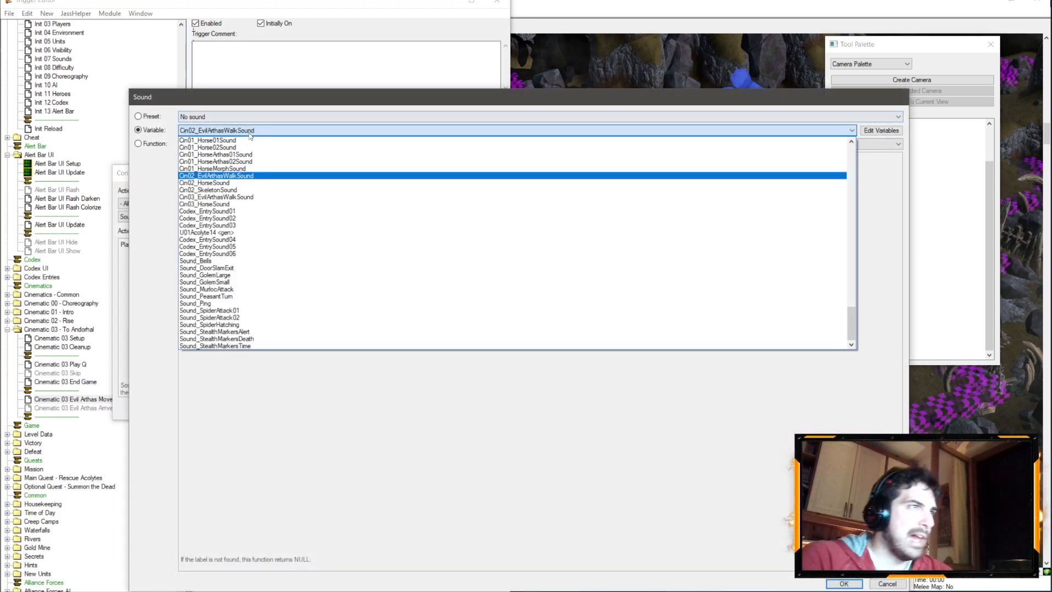
left_click(269, 196)
key("Return")
key("Return")
- Set the unit ordered to move in the Cinematic 03 Evil Arthas Move From 00 To 01 trigger to Cin03_EvilArthasNoGlow
double_click(317, 201)
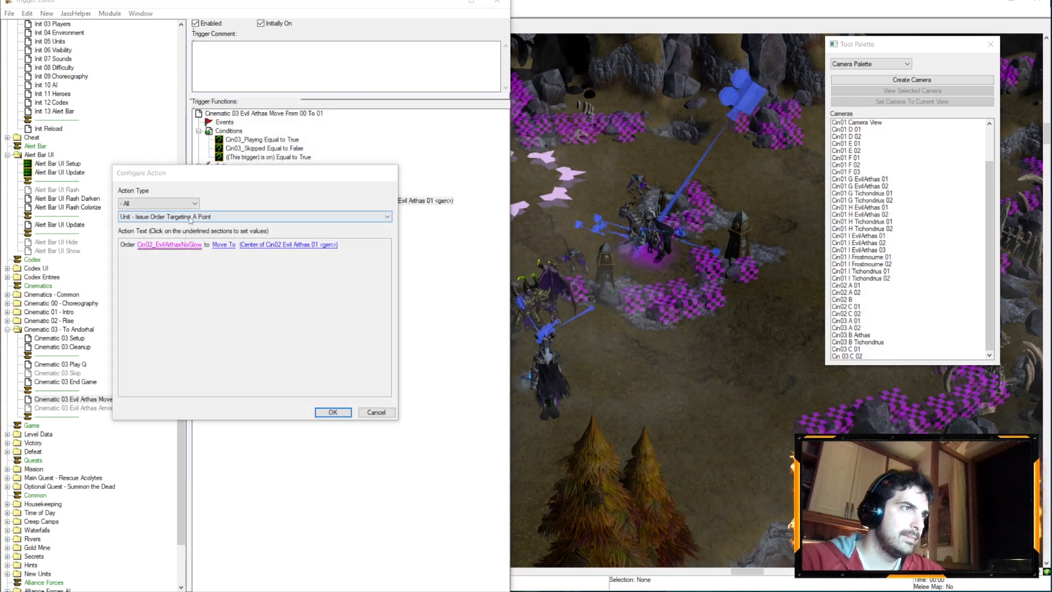
left_click(168, 245)
left_click(230, 130)
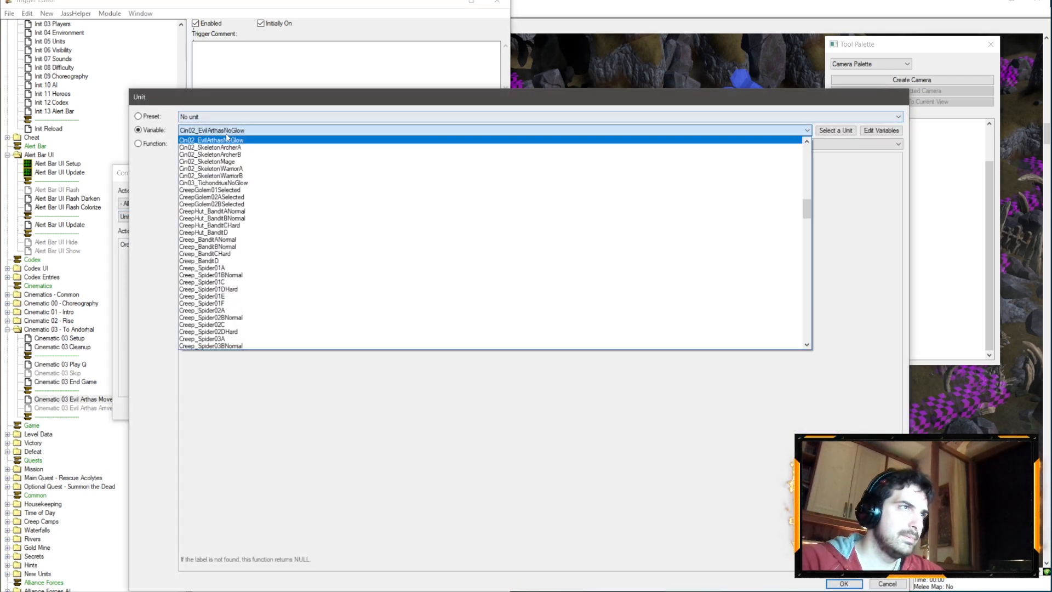
left_click_drag(808, 212, 786, 357)
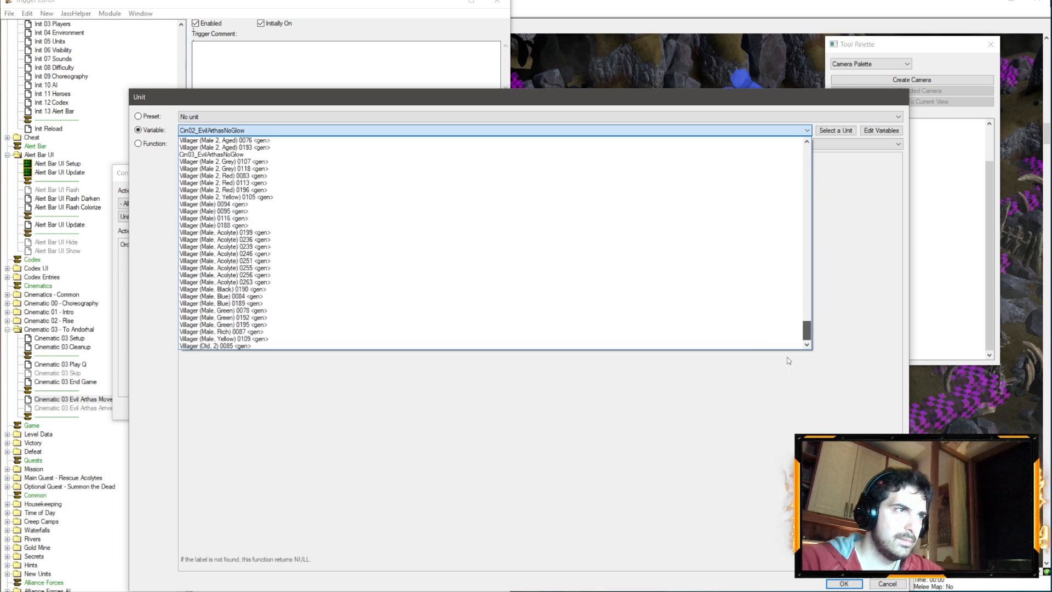
left_click(272, 154)
key("Return")
key("Return")
- Set the move order's destination to the center of the Cin03 Evil Arthas 01 region
double_click(322, 203)
left_click(312, 248)
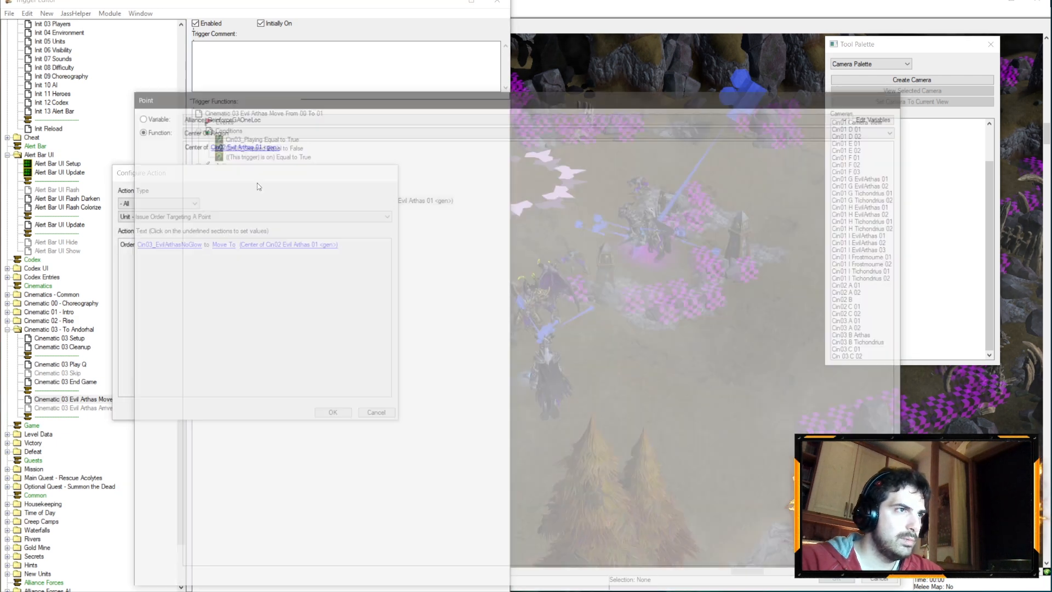
left_click(268, 145)
left_click(271, 131)
scroll(270, 218, "down", 5)
scroll(270, 218, "up", 2)
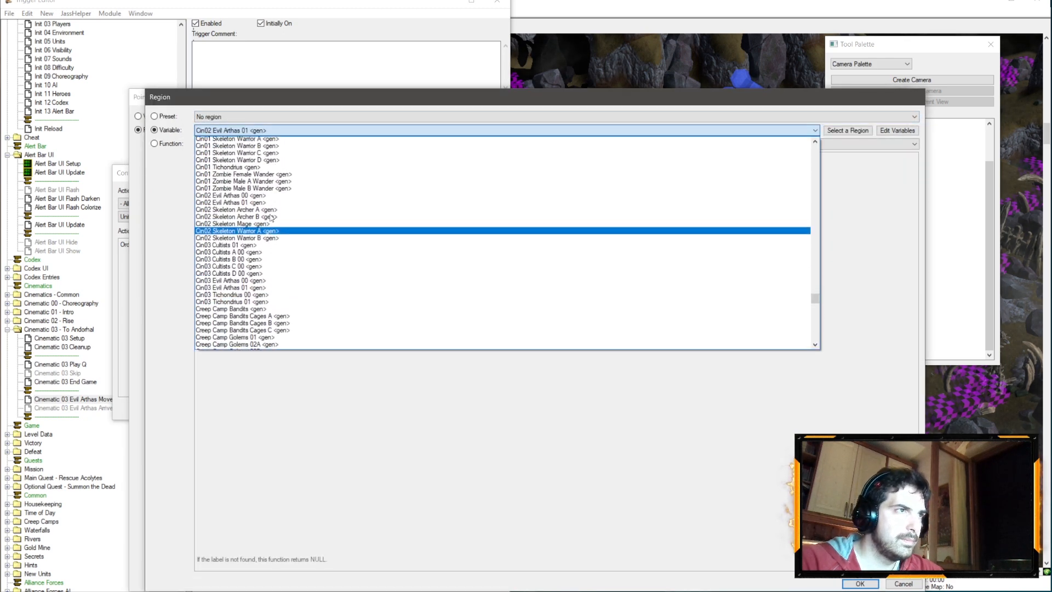
scroll(270, 218, "down", 2)
left_click(284, 204)
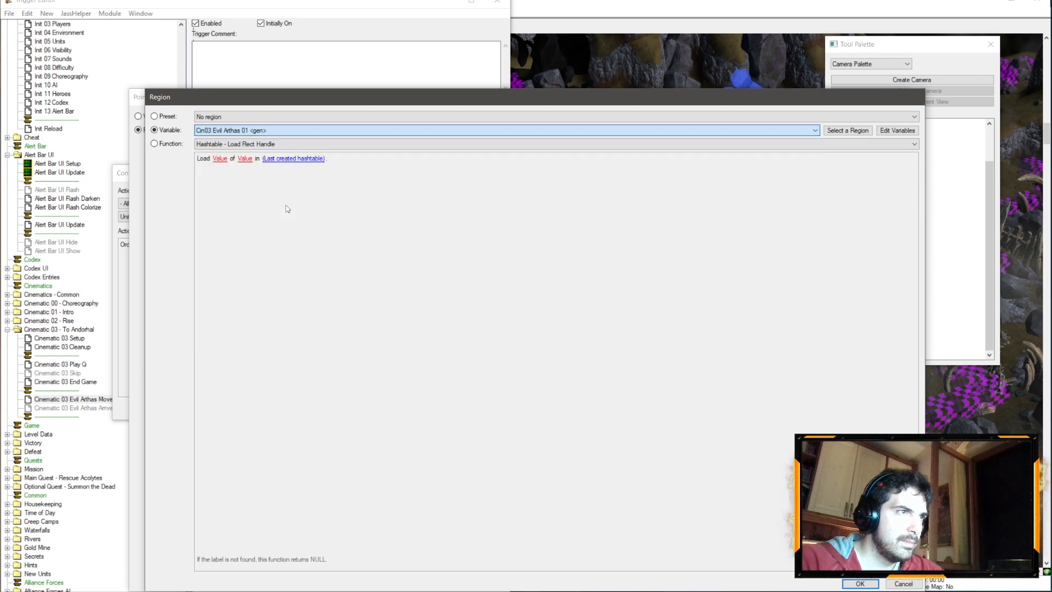
key("Return")
key("Return")
key("Return")
- Check the walk sound action and compare the Cinematic 03 Evil Arthas Arrive To 01 trigger with the original Cinematic 02 Evil Arthas triggers
double_click(279, 209)
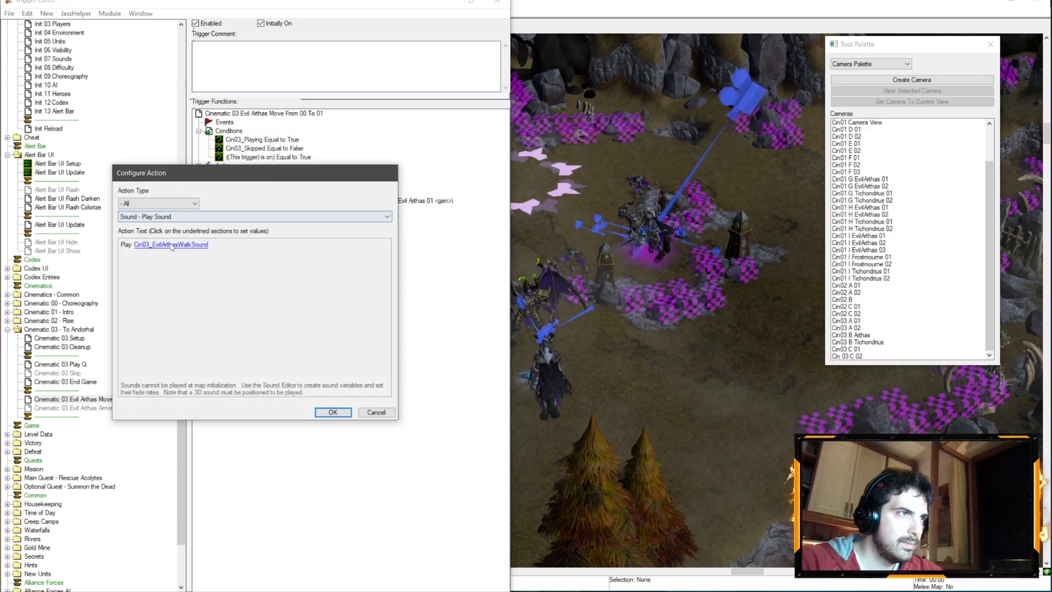
key("Escape")
left_click(96, 407)
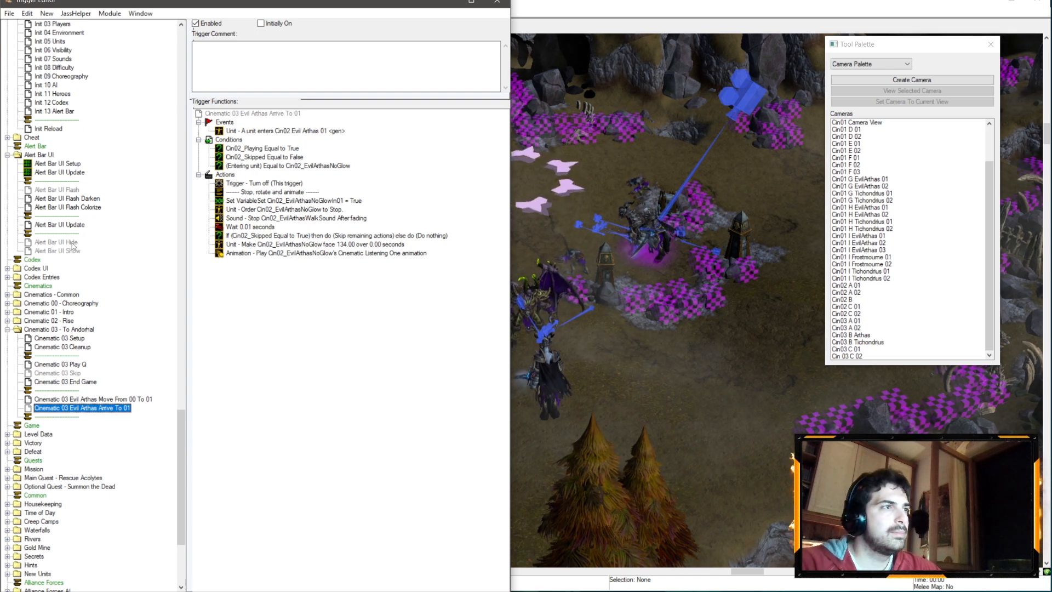
left_click(8, 321)
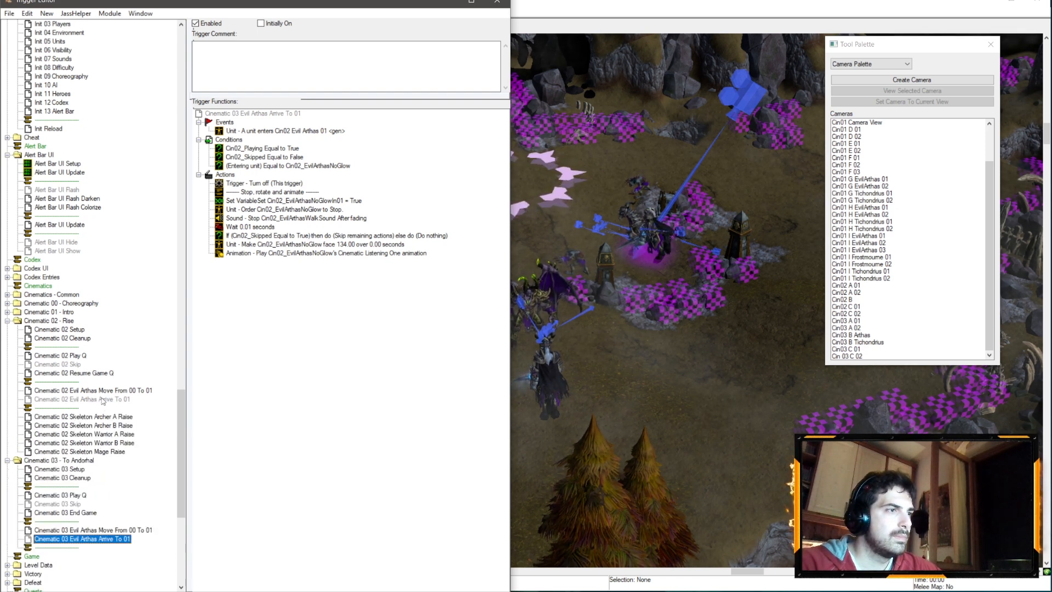
left_click(103, 400)
left_click(105, 391)
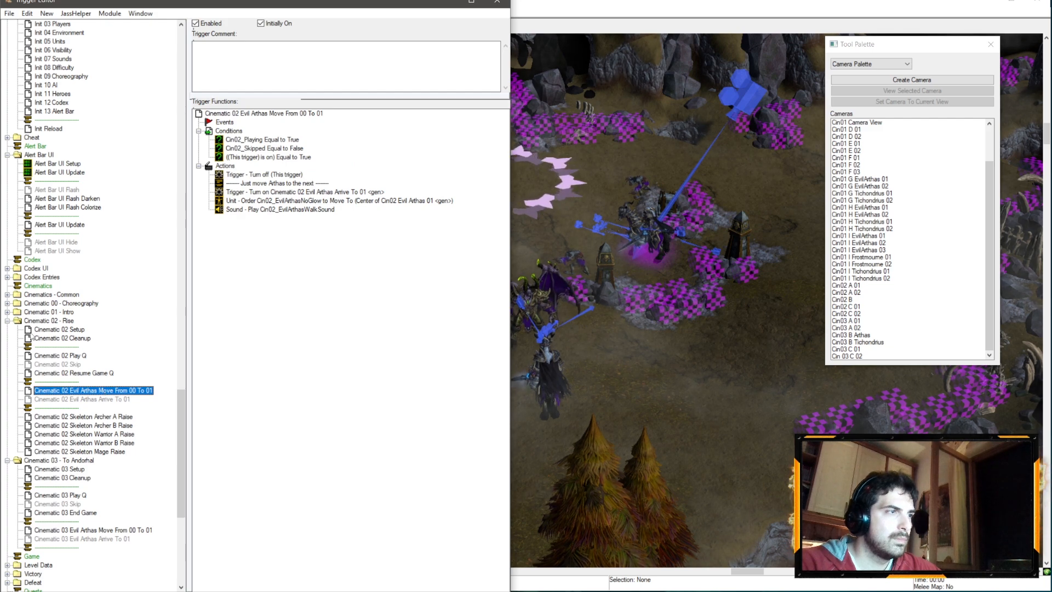
left_click(8, 320)
- Set the region entered in the Cinematic 03 Evil Arthas Arrive To 01 trigger's event to Cin03 Evil Arthas 01
left_click(57, 408)
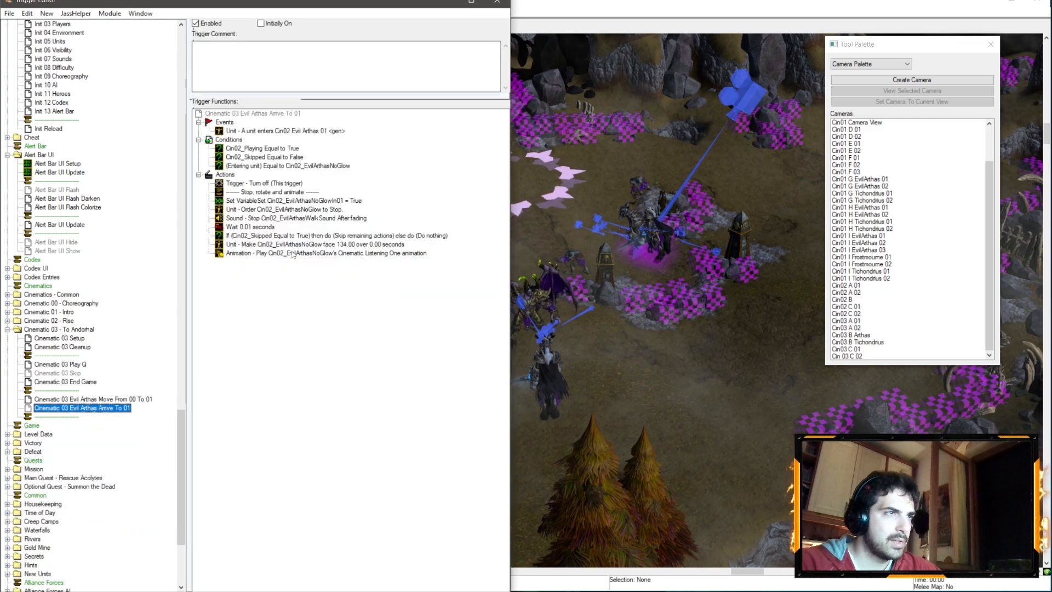
double_click(303, 131)
left_click(180, 246)
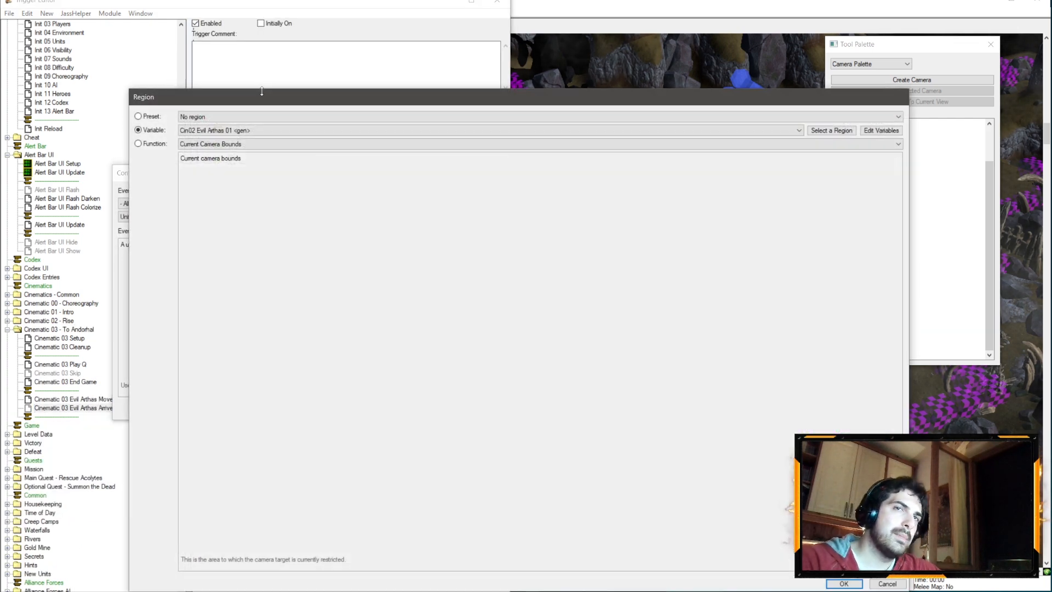
left_click(240, 131)
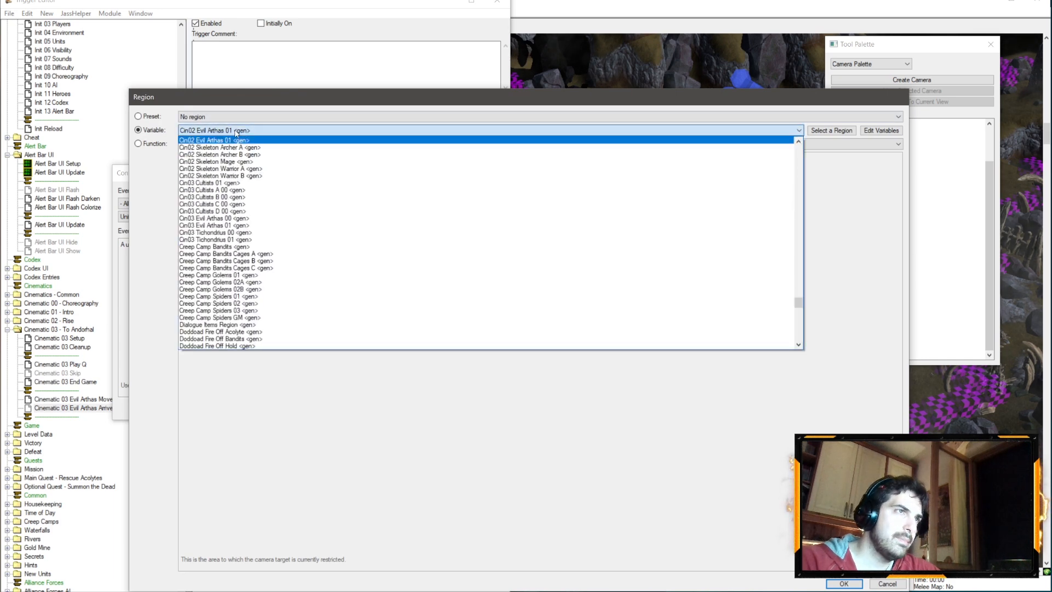
left_click(233, 228)
key("Return")
key("Return")
- Replace Cin02_Playing with Cin03_Playing in the conditions of the Cinematic 03 Evil Arthas Arrive To 01 trigger
double_click(276, 149)
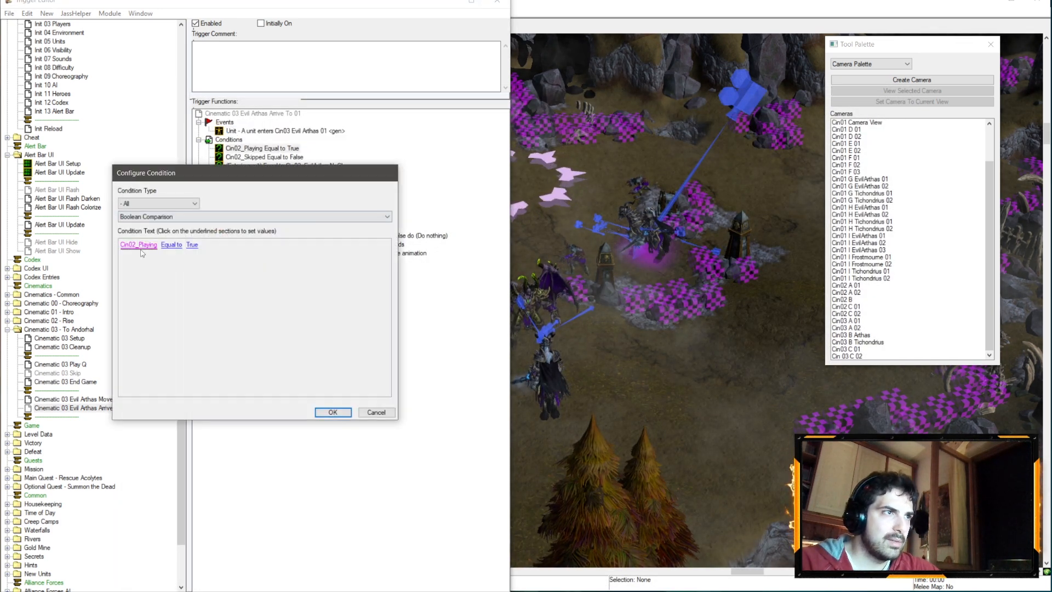
left_click(139, 245)
left_click(208, 117)
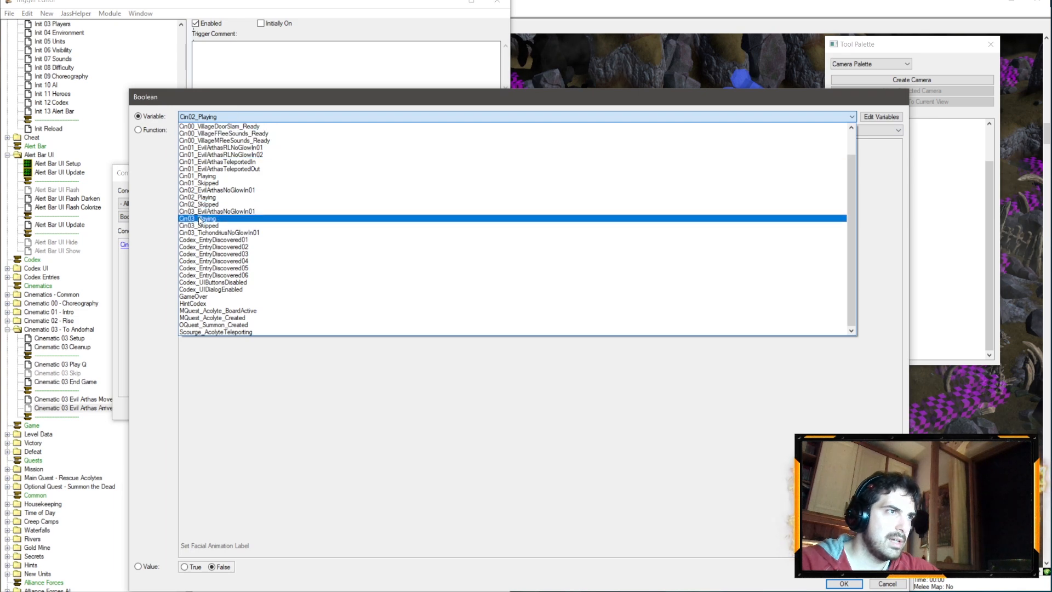
left_click(199, 218)
key("Return")
key("Return")
key("Return")
key("Return")
- Replace Cin02_Skipped with Cin03_Skipped in the conditions of the Cinematic 03 Evil Arthas Arrive To 01 trigger
double_click(265, 157)
left_click(139, 244)
left_click(208, 117)
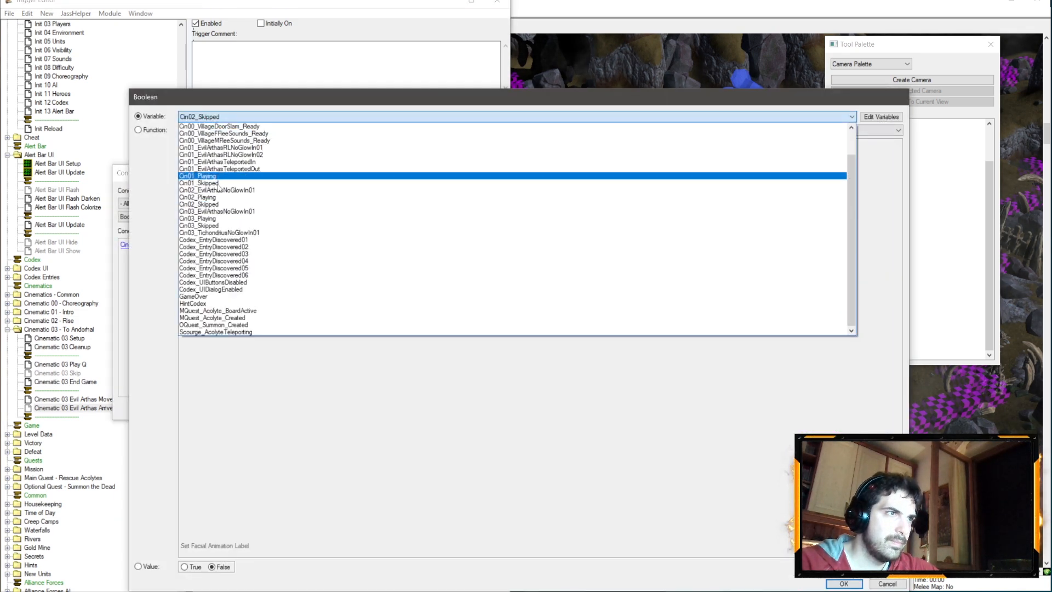
left_click(208, 225)
key("Return")
key("Return")
- Compare the entering unit with Cin03_EvilArthasNoGlow in the conditions of the Cinematic 03 Evil Arthas Arrive To 01 trigger
double_click(264, 165)
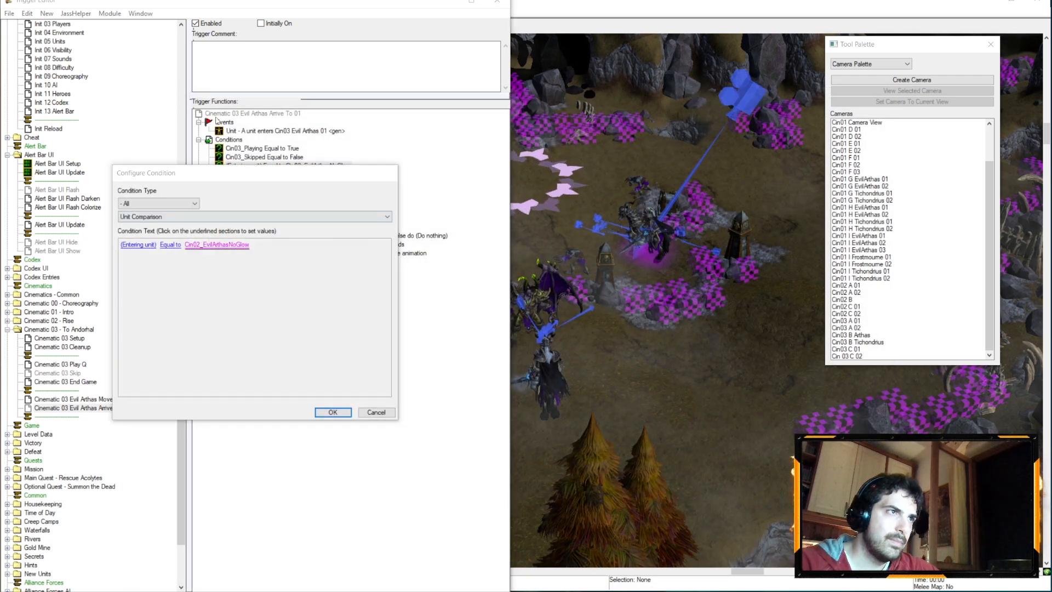
left_click(217, 244)
left_click(219, 131)
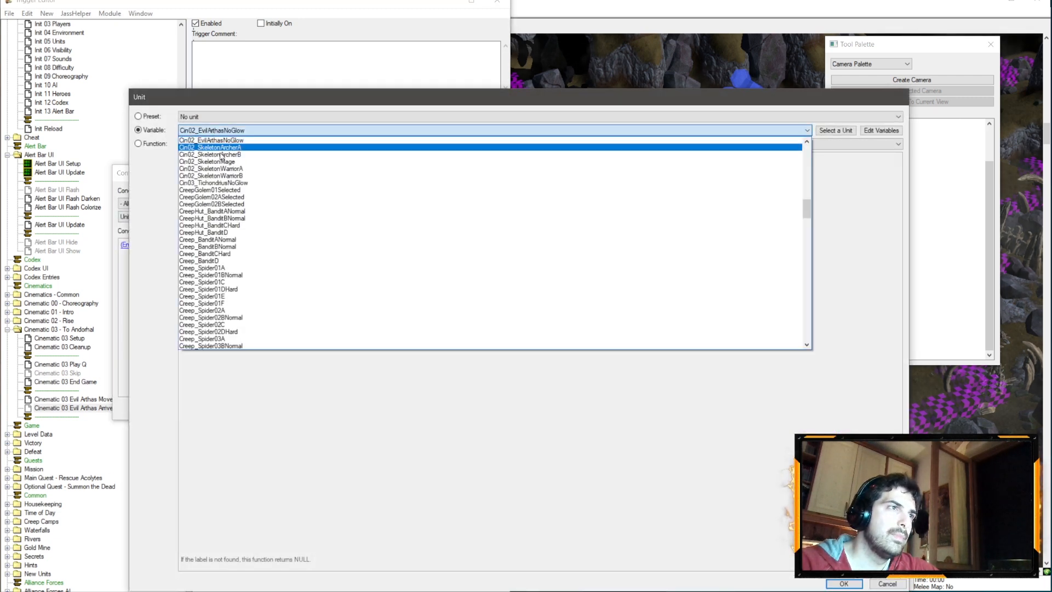
scroll(230, 219, "down", 15)
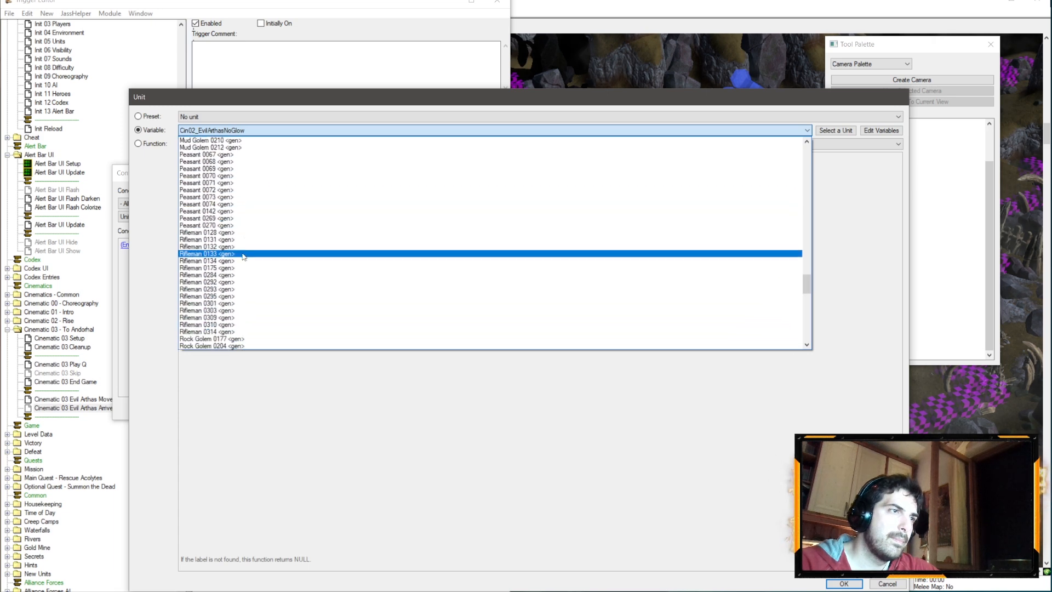
scroll(241, 252, "down", 10)
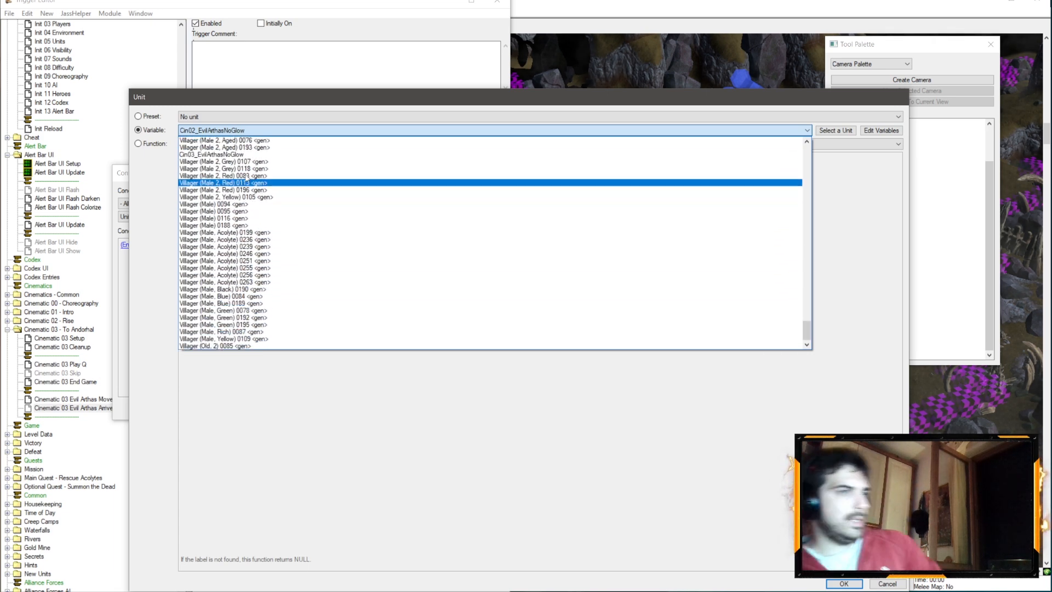
left_click(273, 155)
key("Return")
- Change the variable set to True in the Cinematic 03 Evil Arthas Arrive To 01 trigger to Cin03_EvilArthasNoGlowIn01
double_click(282, 200)
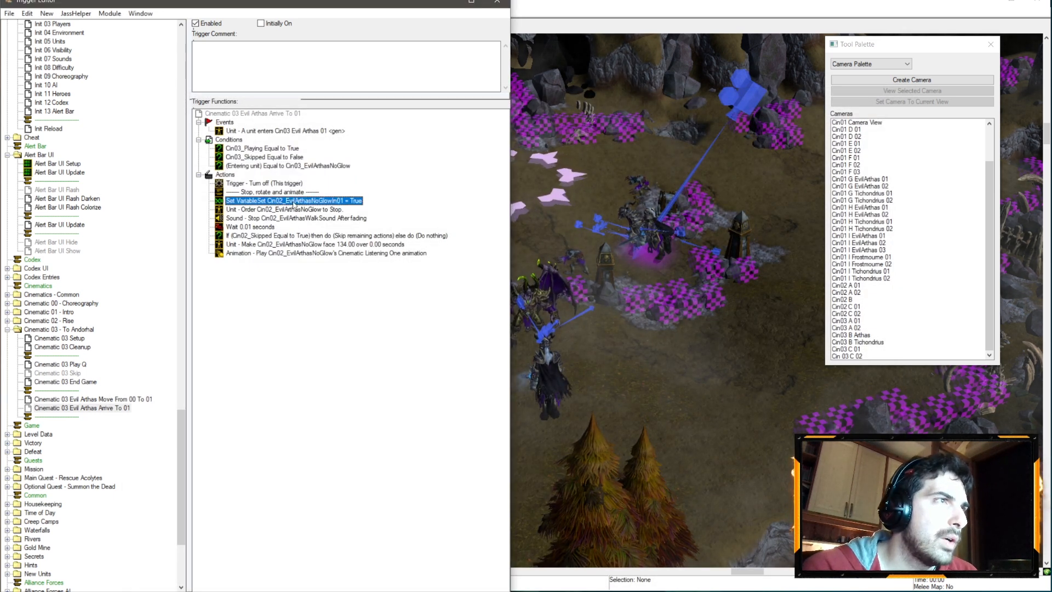
left_click(203, 245)
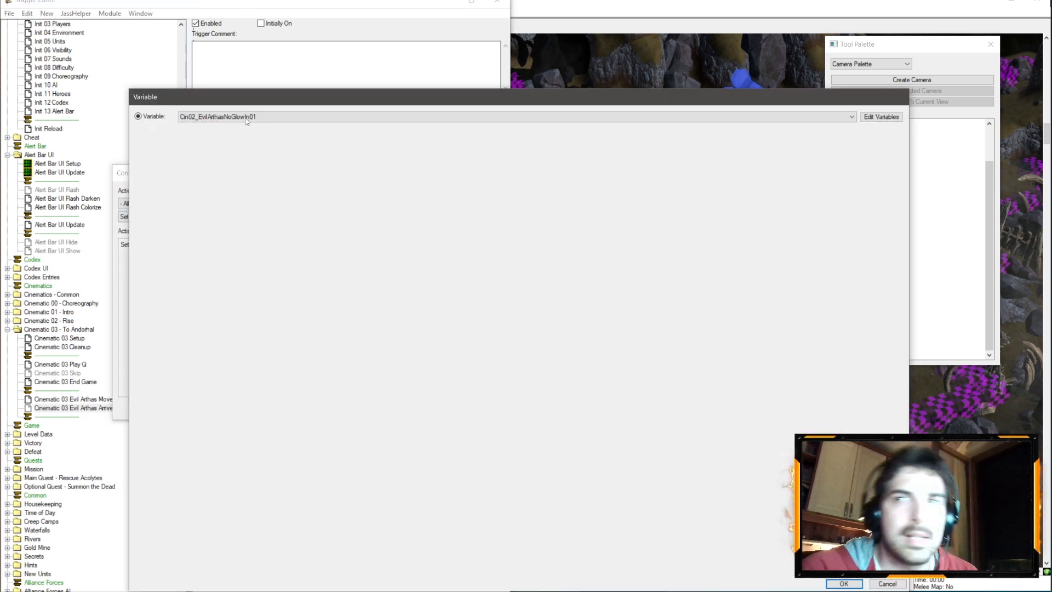
left_click(250, 121)
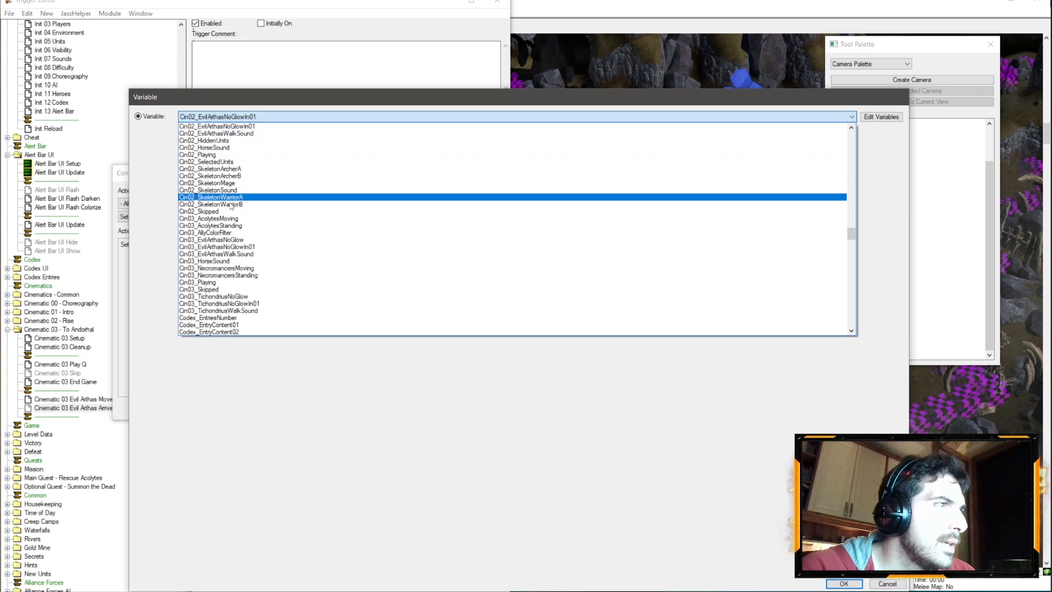
left_click(239, 247)
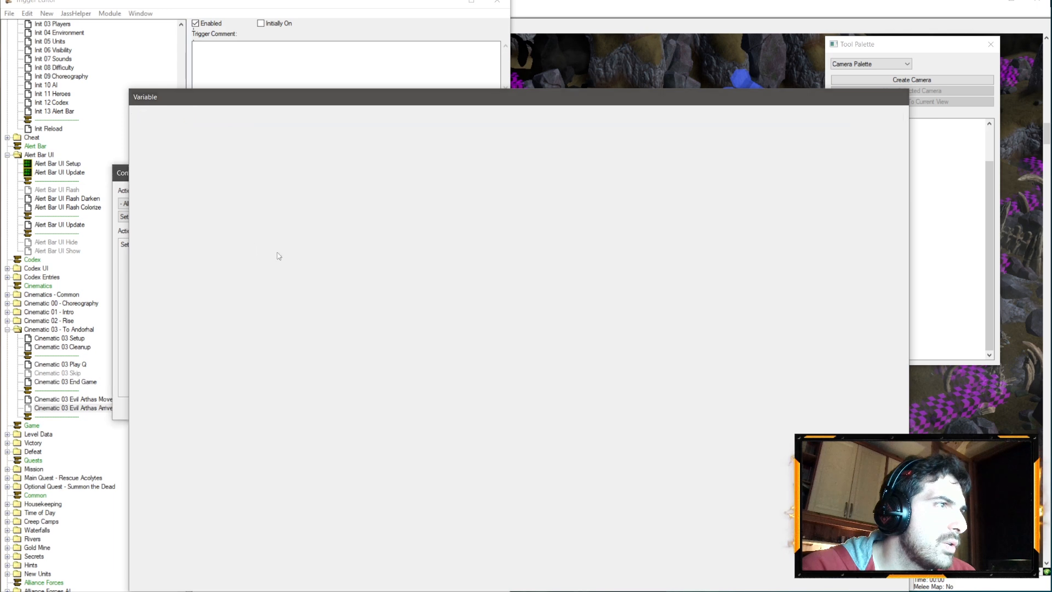
key("Return")
key("Return")
- Change the unit ordered to Stop in the Cinematic 03 Evil Arthas Arrive To 01 trigger to Cin03_EvilArthasNoGlow
double_click(276, 210)
left_click(173, 244)
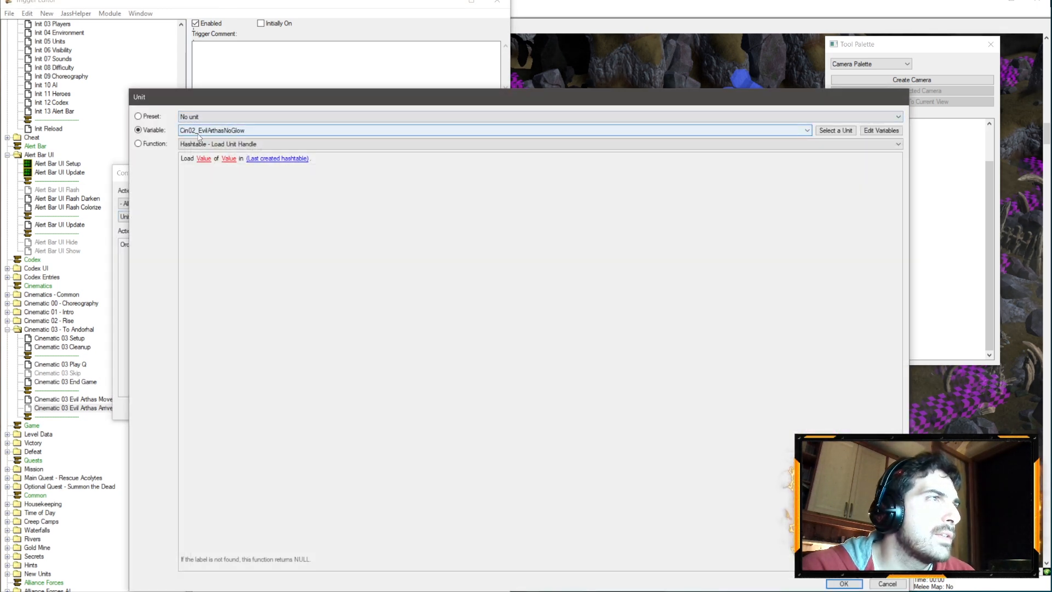
left_click(198, 131)
scroll(224, 199, "down", 10)
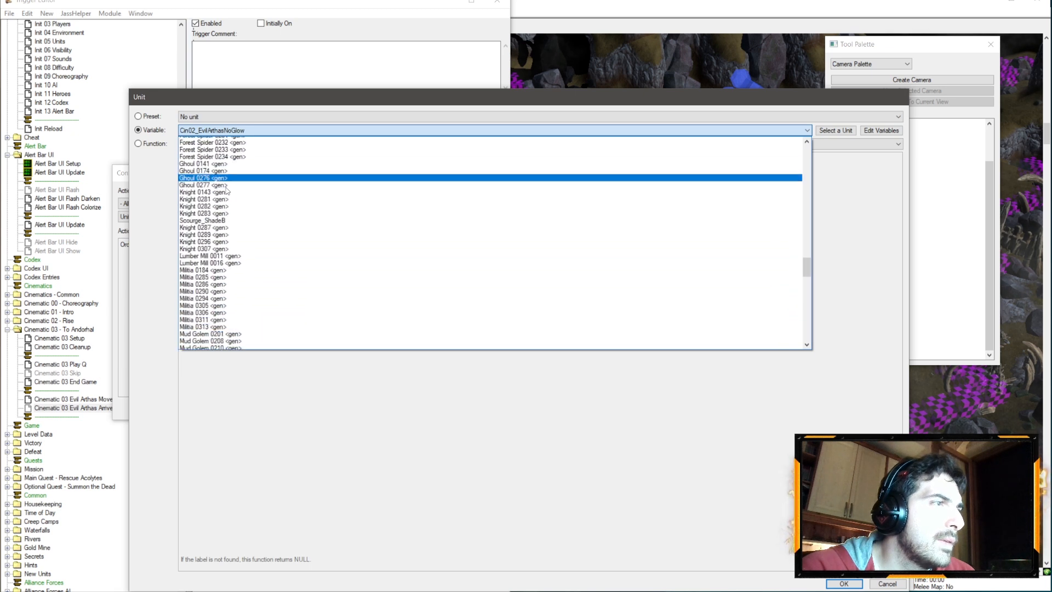
scroll(230, 219, "down", 10)
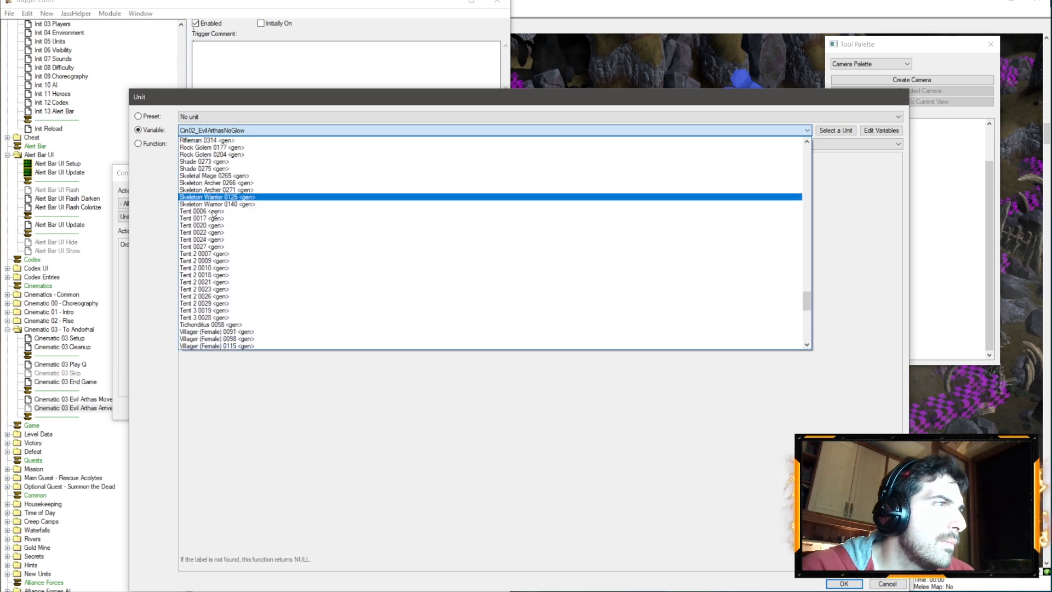
scroll(234, 227, "up", 13)
scroll(230, 208, "down", 13)
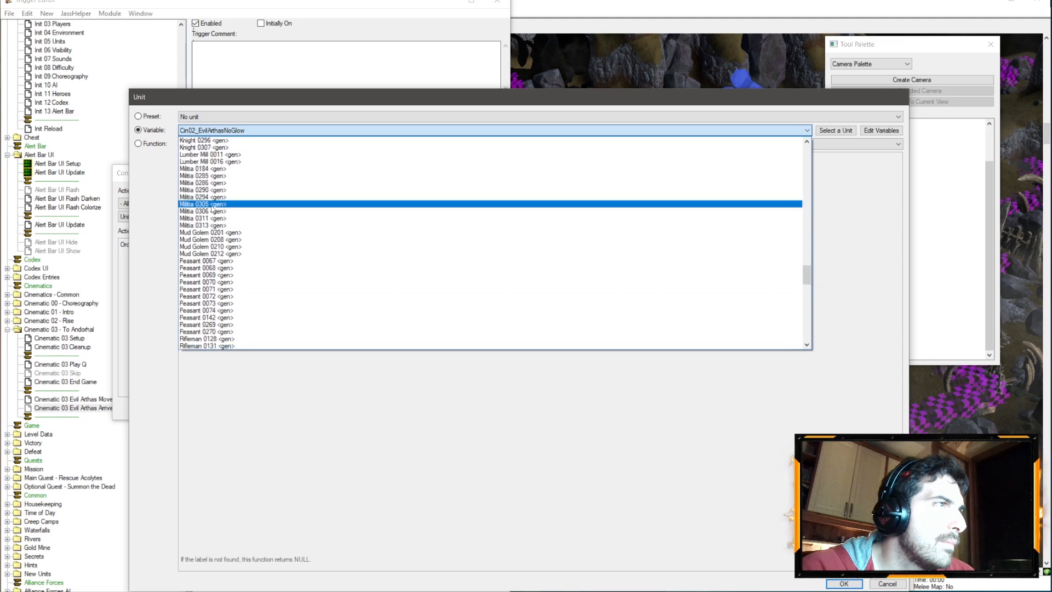
scroll(229, 205, "down", 10)
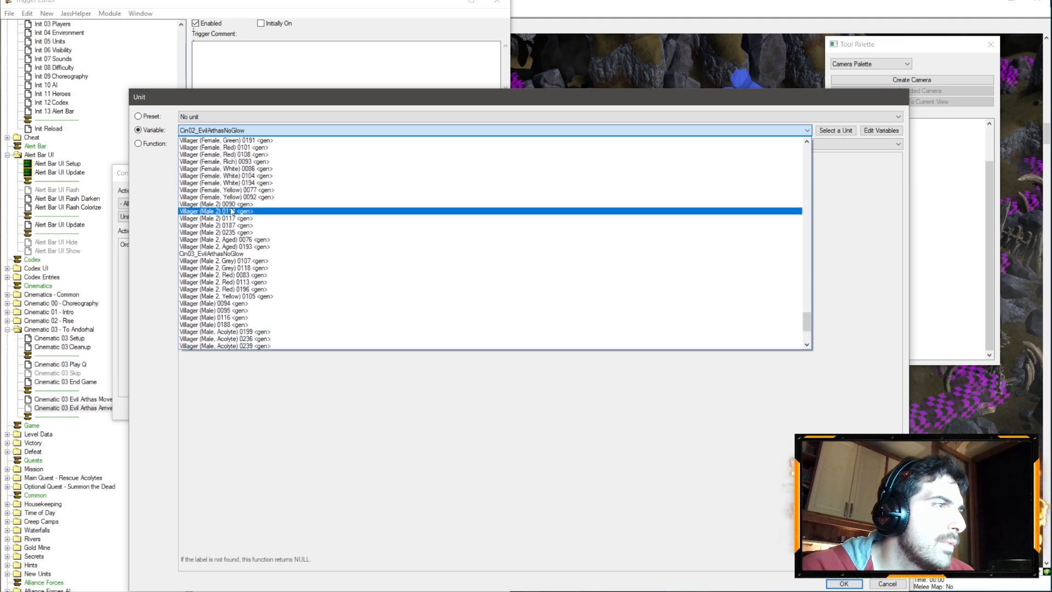
left_click(233, 253)
key("Return")
key("Return")
- Change the sound stopped in the Cinematic 03 Evil Arthas Arrive To 01 trigger to Cin03_EvilArthasWalkSound
double_click(274, 218)
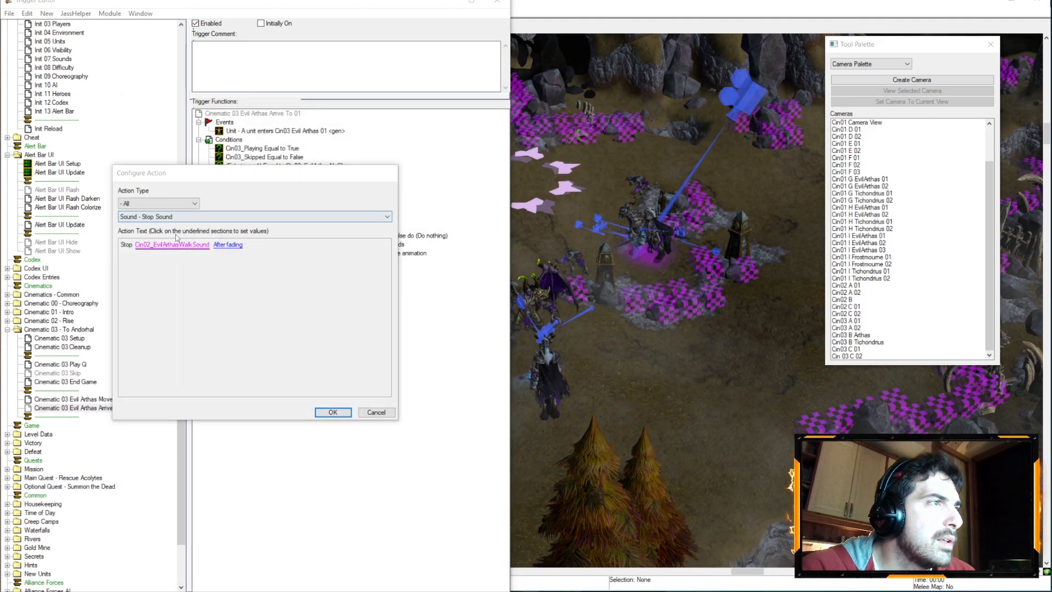
left_click(227, 244)
left_click(250, 131)
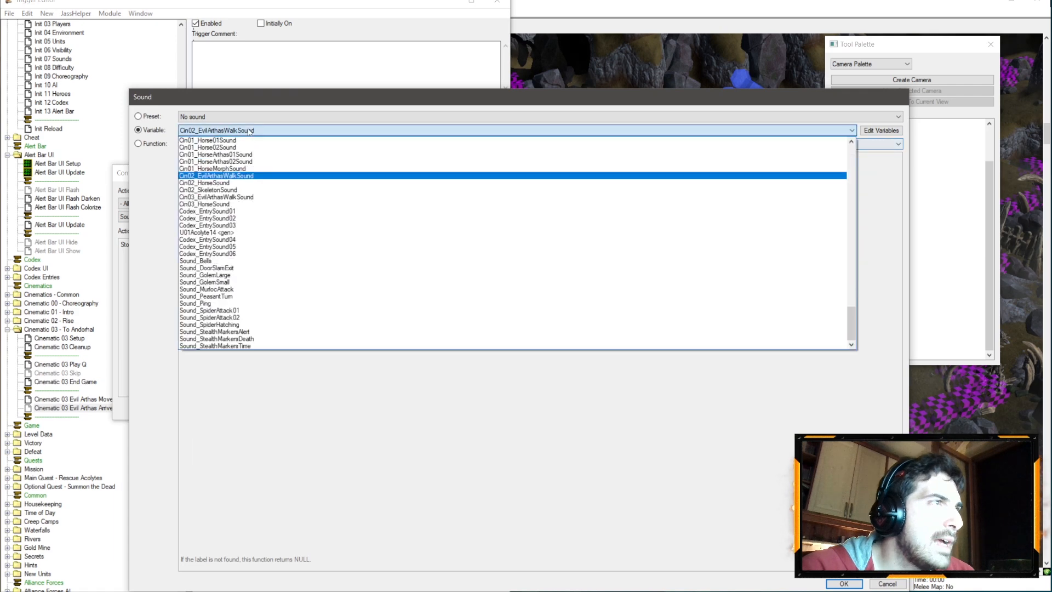
left_click(237, 195)
key("Return")
key("Return")
- Use Cin03_EvilArthasNoGlow in the Make Unit Face Angle action of the Cinematic 03 Evil Arthas Arrive To 01 trigger
double_click(274, 244)
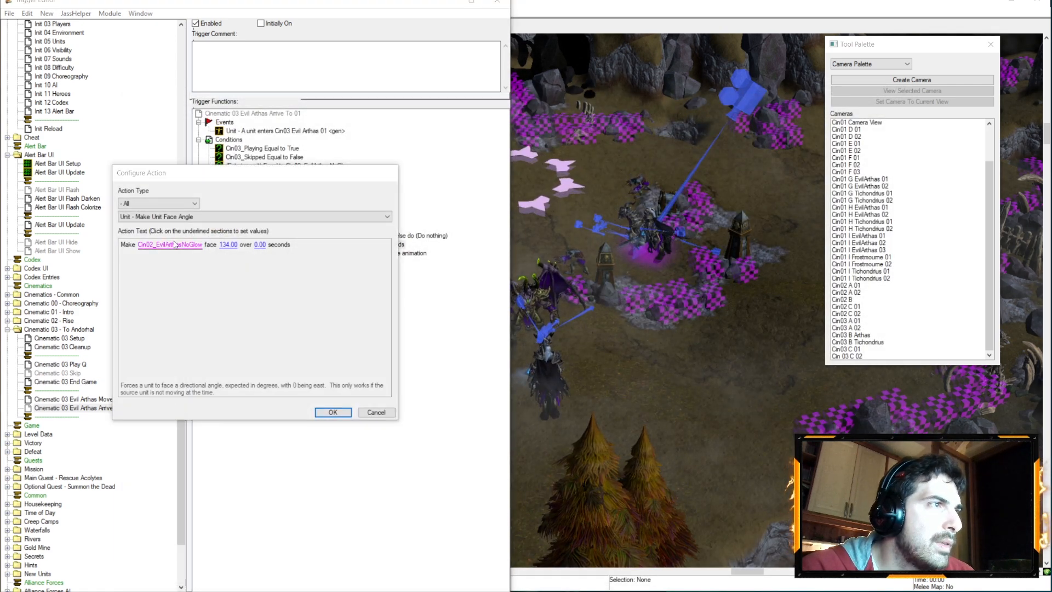
left_click(170, 244)
left_click(258, 130)
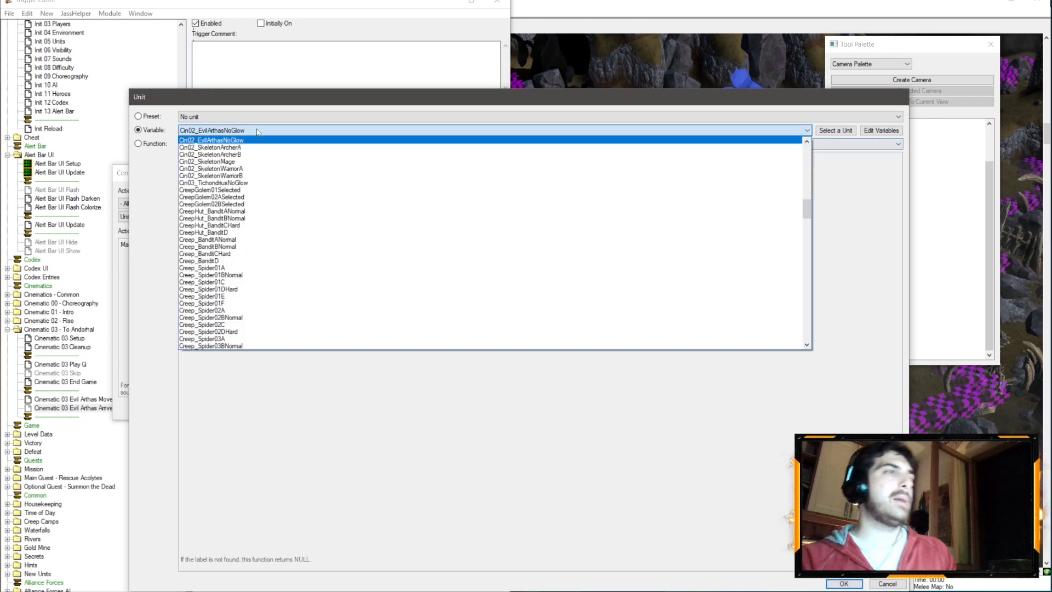
scroll(262, 276, "down", 20)
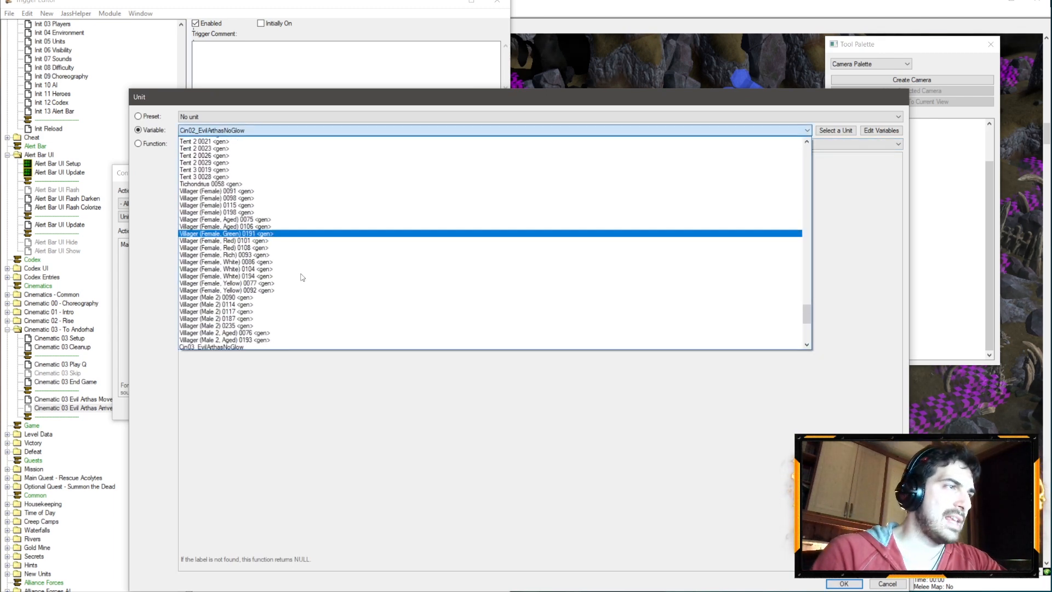
left_click(225, 155)
key("Return")
key("Return")
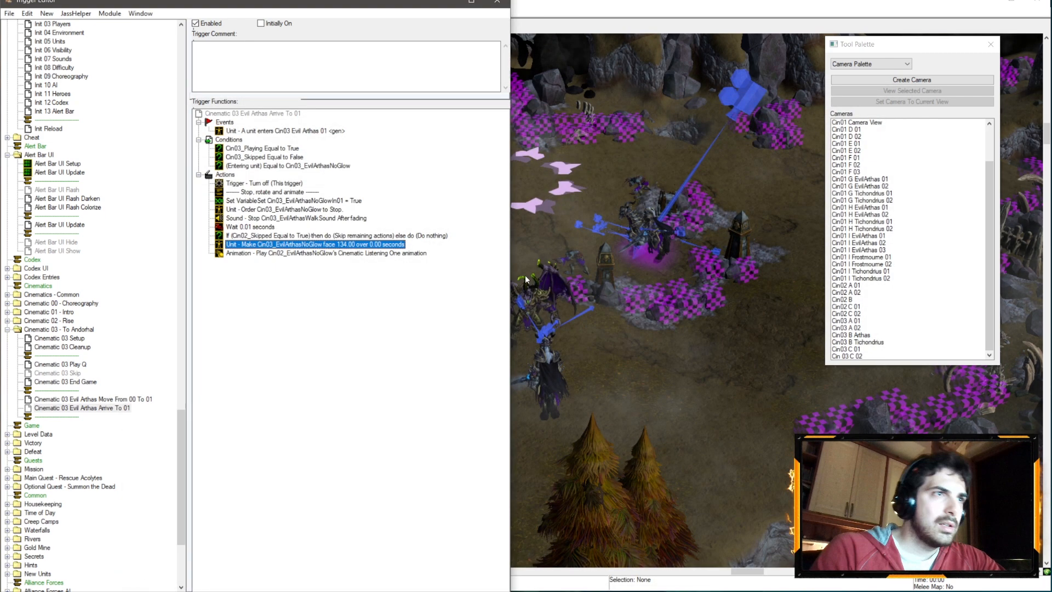
- Check the placed Arthas (Evil, No Glow) unit's properties on the map and set the facing angle in the Arrive To 01 trigger to 345
left_click(850, 66)
left_click(857, 87)
double_click(551, 368)
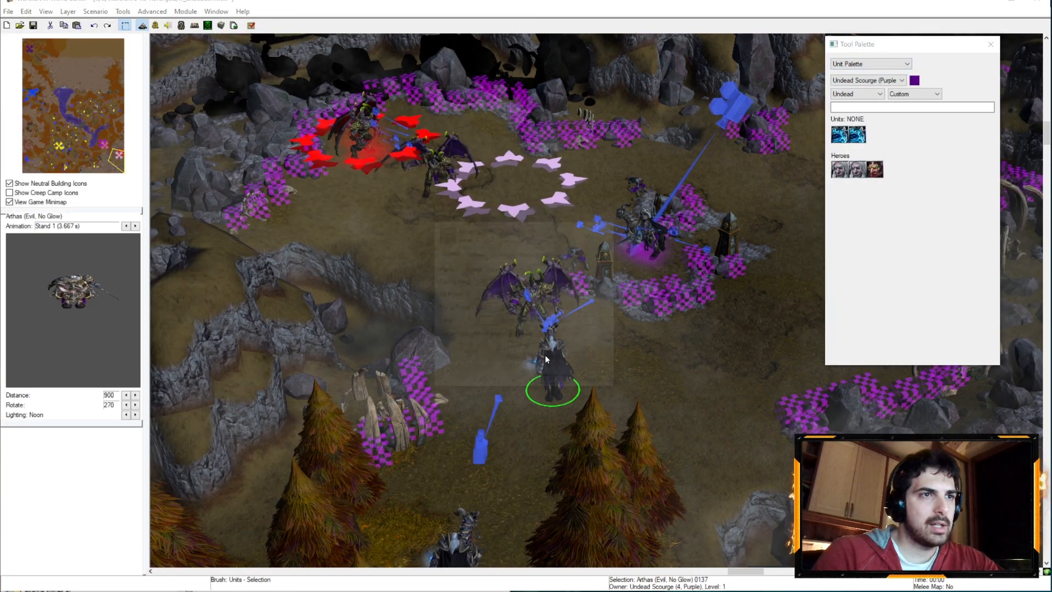
left_click(597, 384)
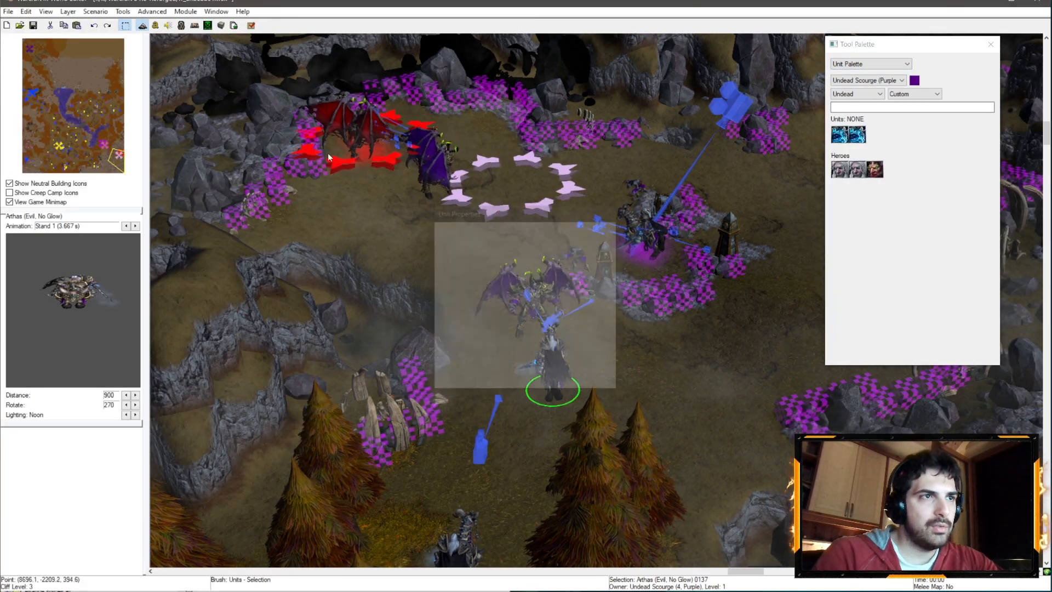
left_click(155, 25)
double_click(356, 250)
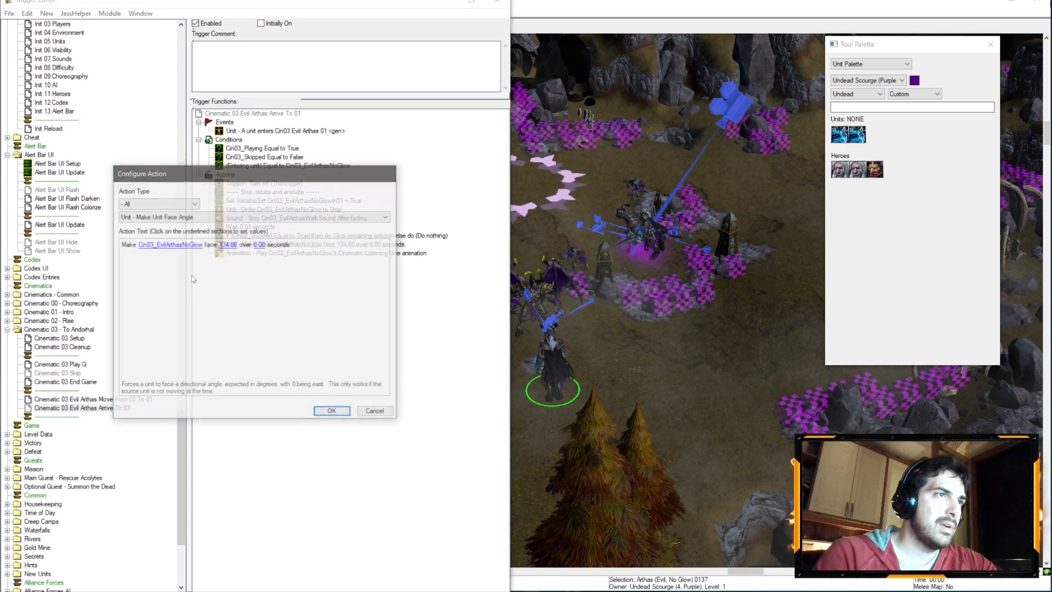
left_click(229, 250)
type("340")
key("Return")
key("Return")
- Use Cin03_EvilArthasNoGlow in the action that plays the Cinematic Listening One animation
double_click(348, 254)
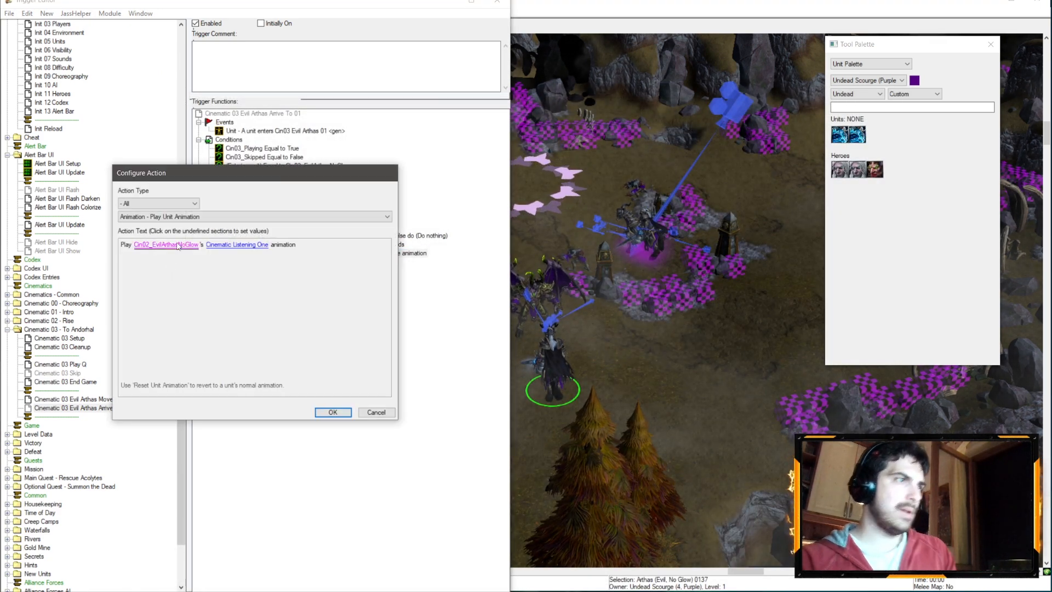
left_click(178, 245)
left_click(262, 130)
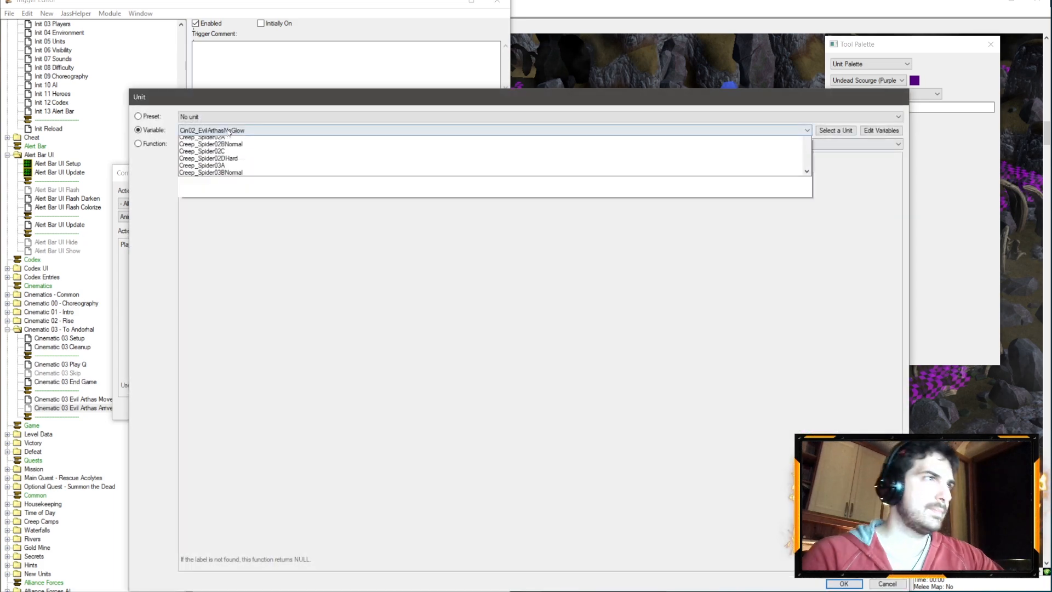
scroll(260, 278, "down", 10)
scroll(244, 224, "up", 2)
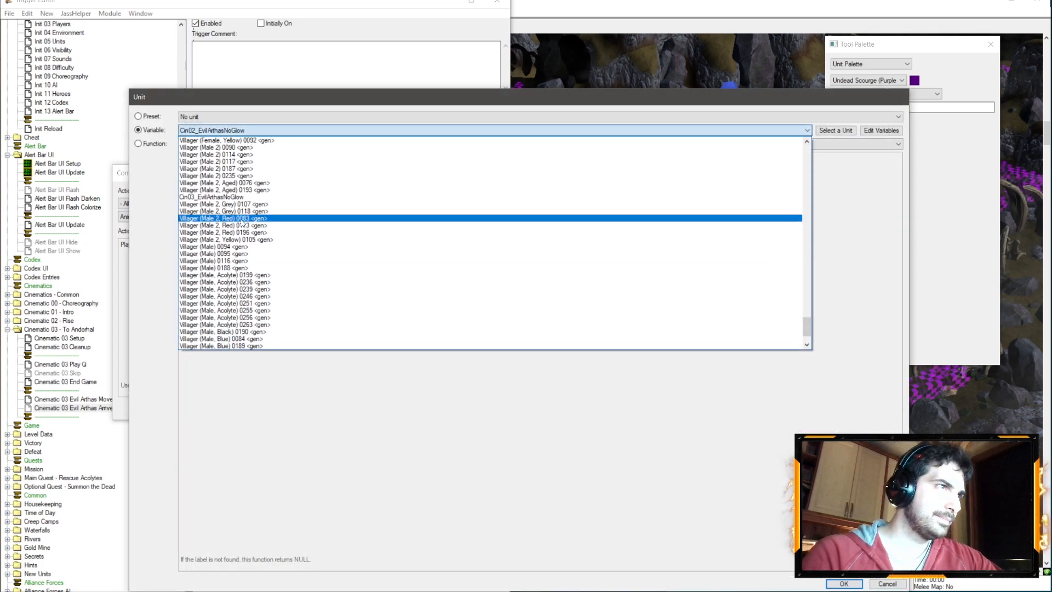
left_click(235, 197)
key("Return")
key("Return")
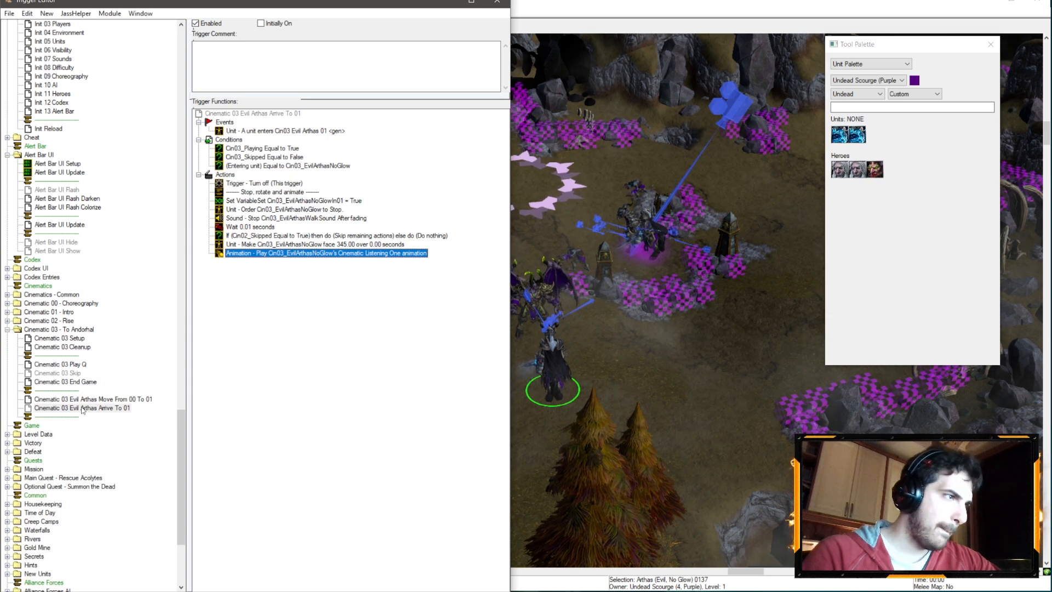
- Duplicate the Cinematic 03 Evil Arthas Move From 00 To 01 trigger and name the copy Cinematic 03 Tichondrius Move From 00 To 01
left_click(82, 400)
key("ctrl+c")
key("ctrl+v")
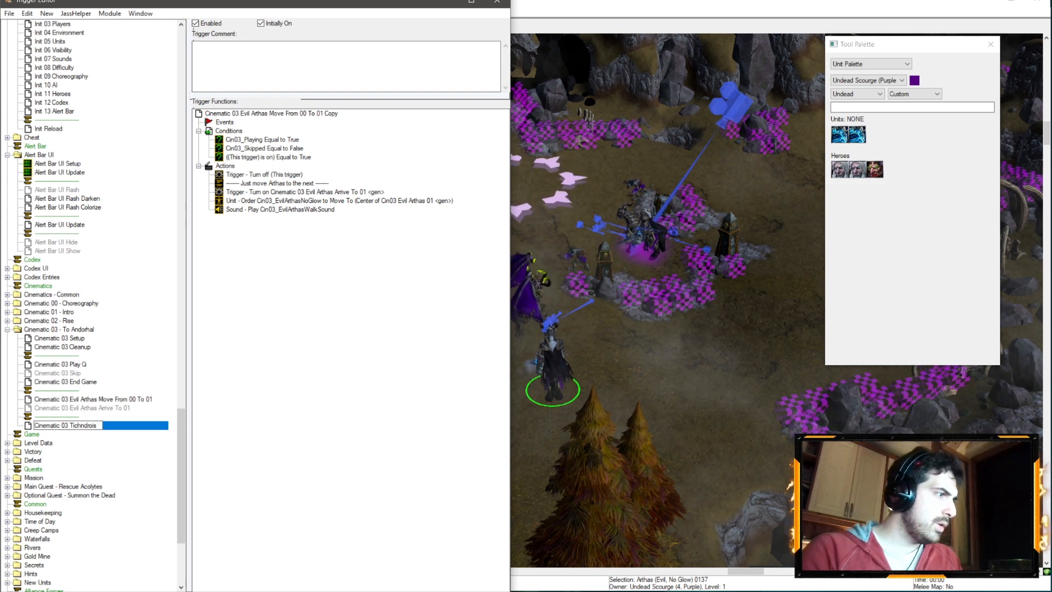
key("Return")
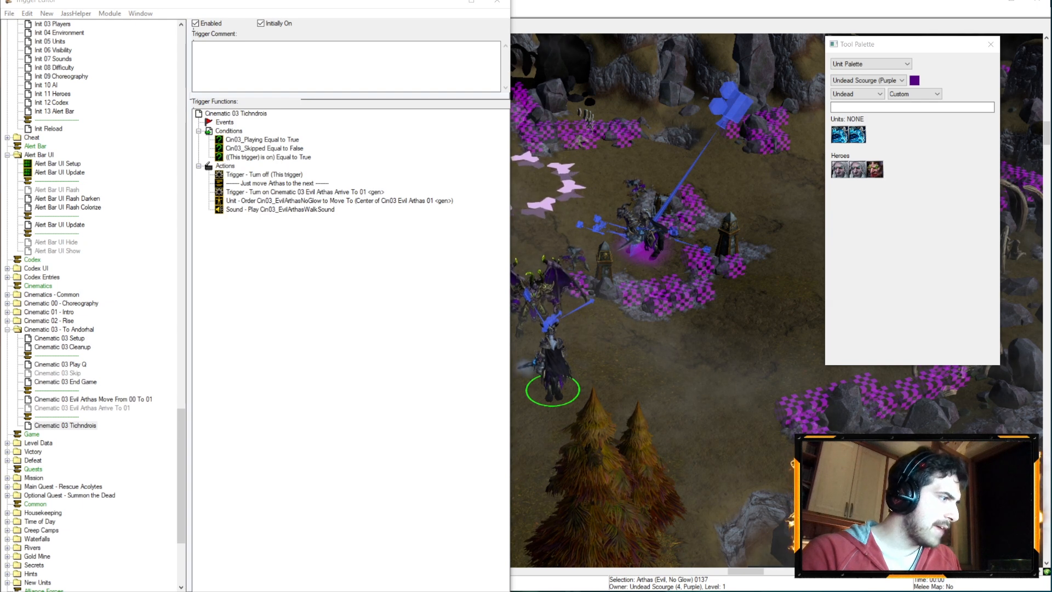
left_click(74, 428)
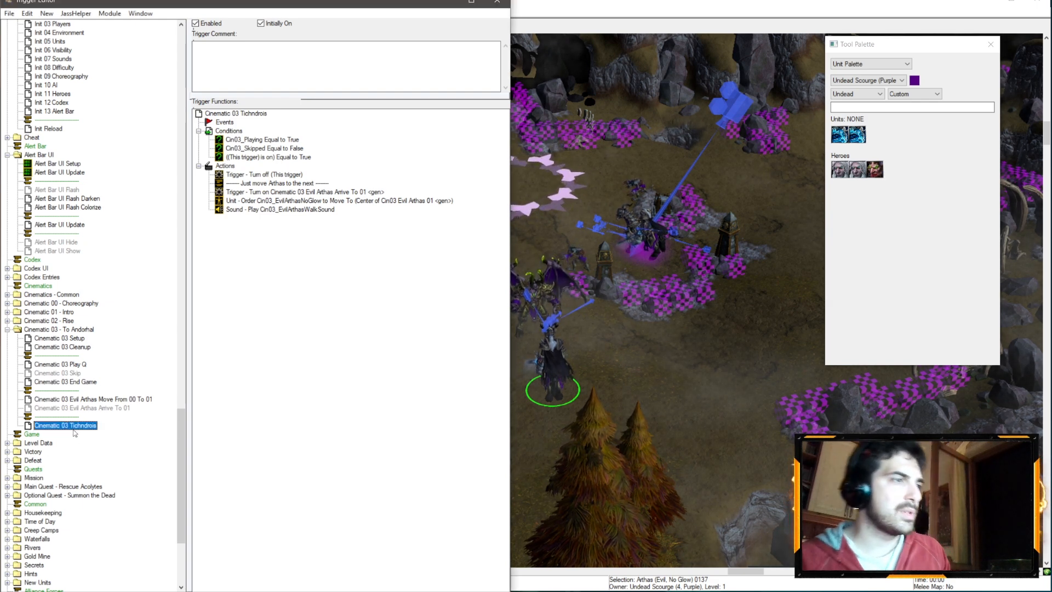
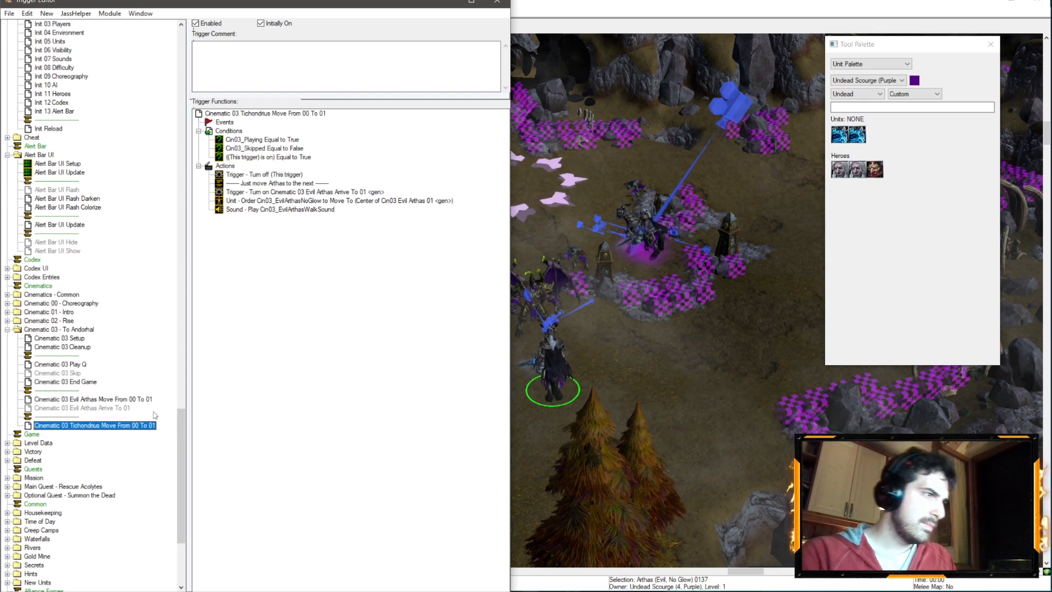
- Duplicate the Cinematic 03 Evil Arthas Arrive To 01 trigger below the other Tichondrius trigger and name it Cinematic 03 Tichondrius Arrive To 01
left_click(115, 407)
left_click_drag(115, 408, 85, 441, "ctrl")
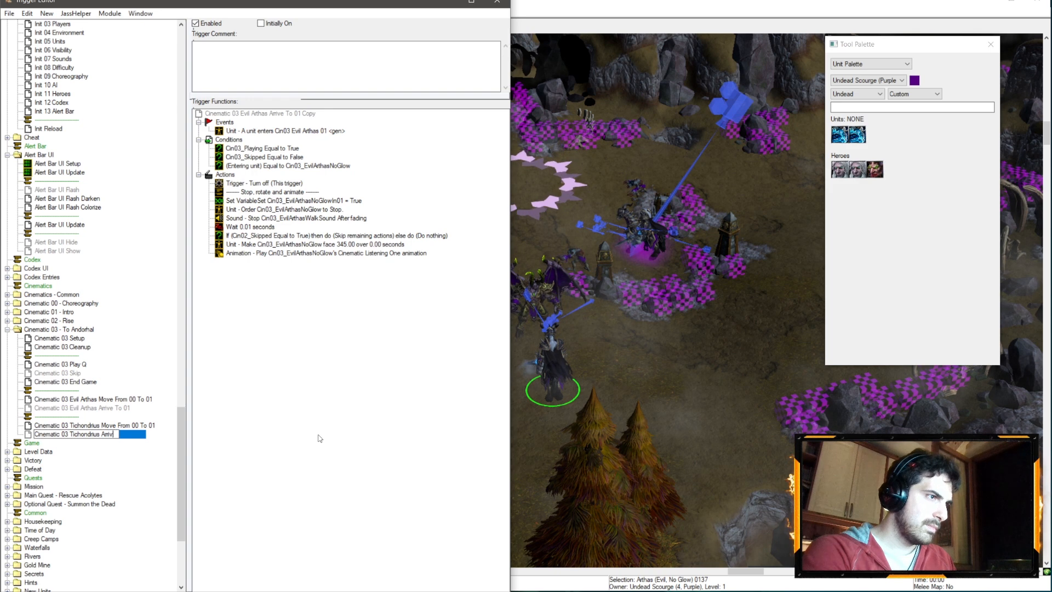
key("Return")
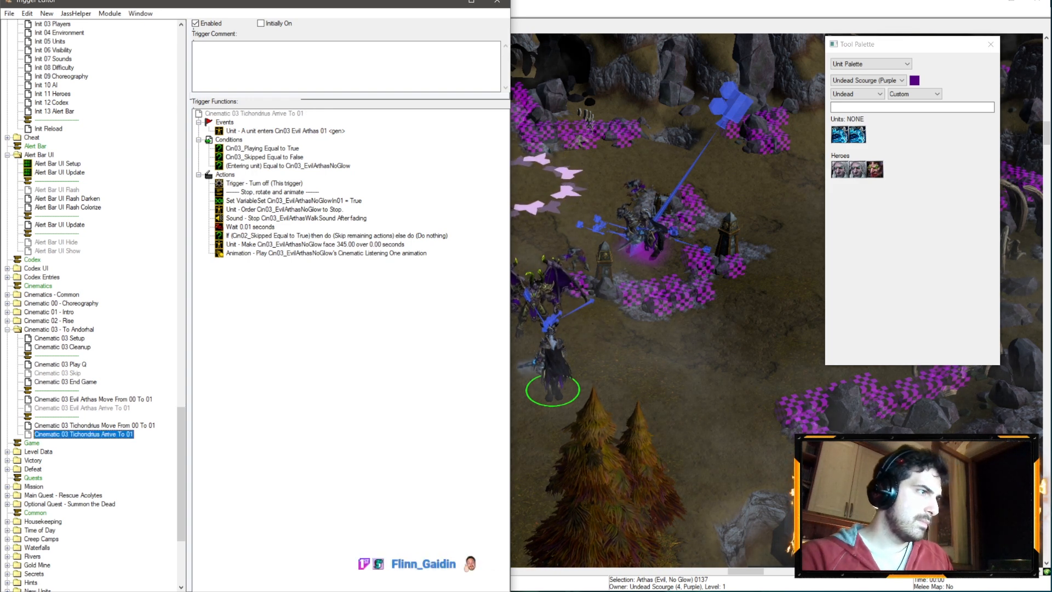
- Change the comment in the Cinematic 03 Tichondrius Move From 00 To 01 trigger to "Just move Tichondrius to the next"
left_click(117, 425)
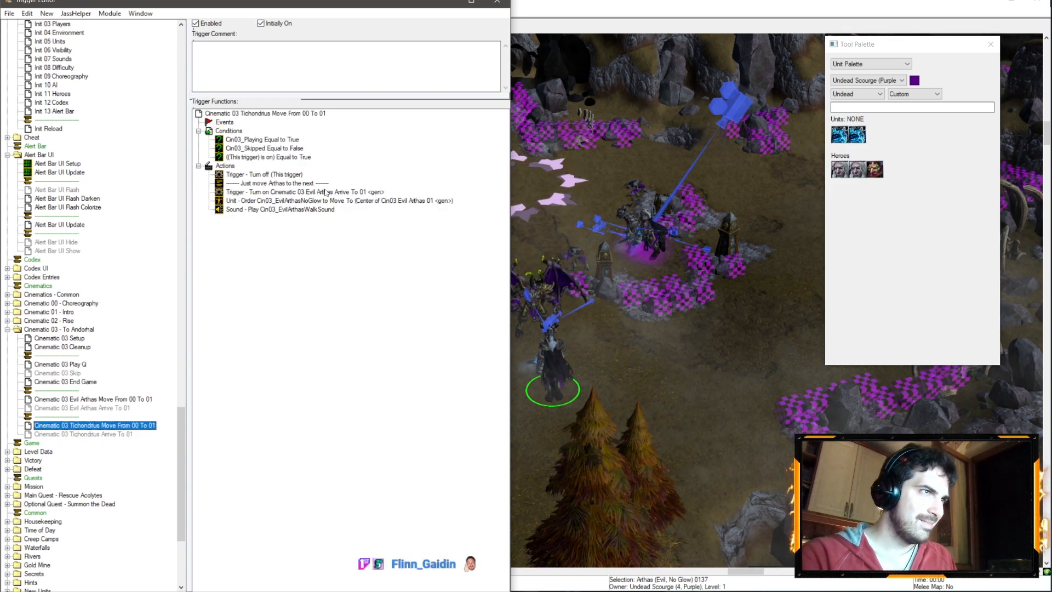
double_click(296, 183)
left_click(157, 246)
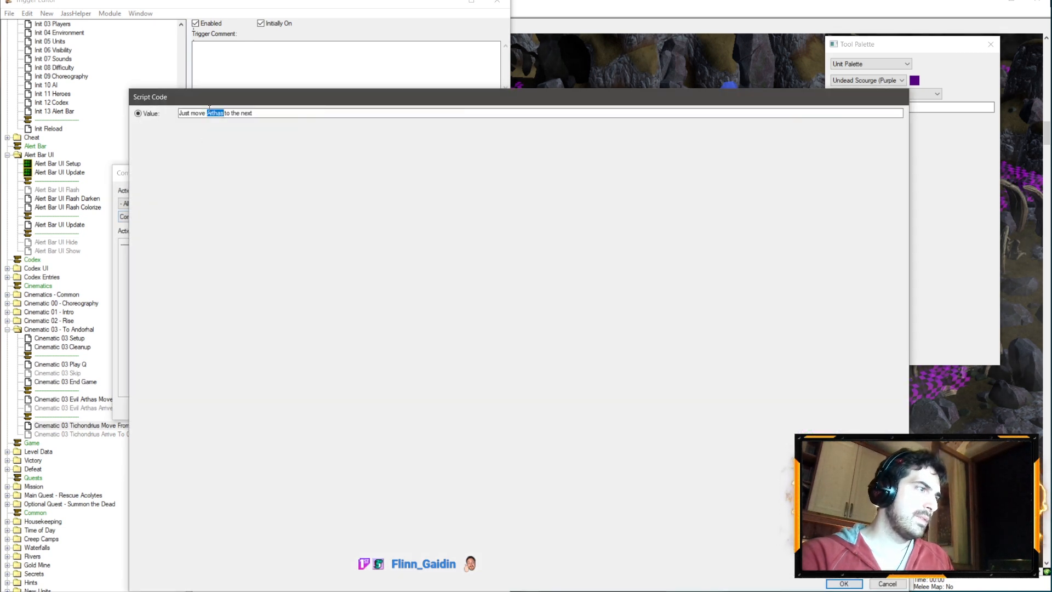
type("us")
key("Return")
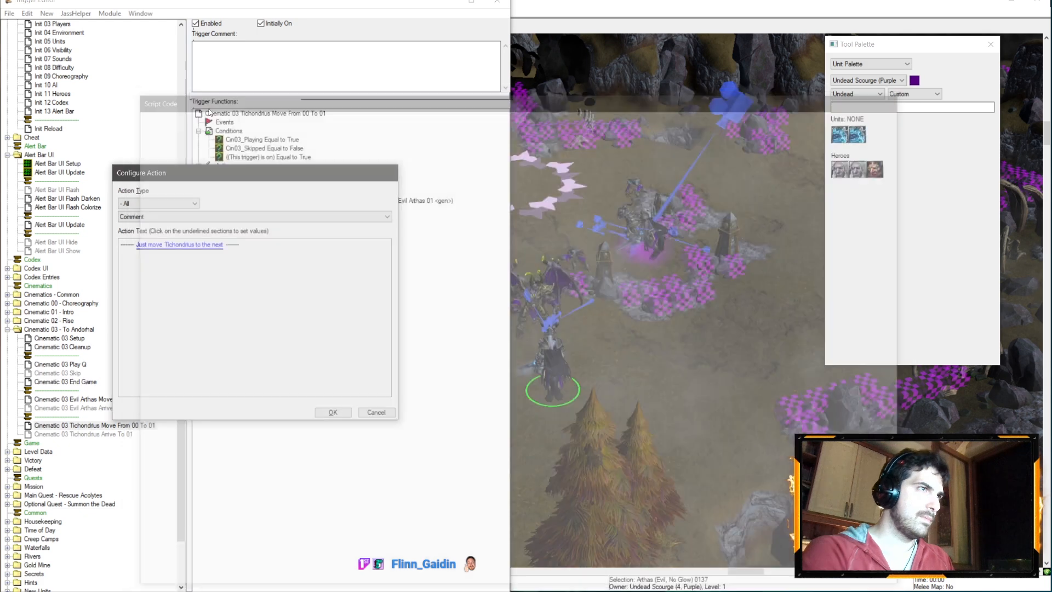
key("Return")
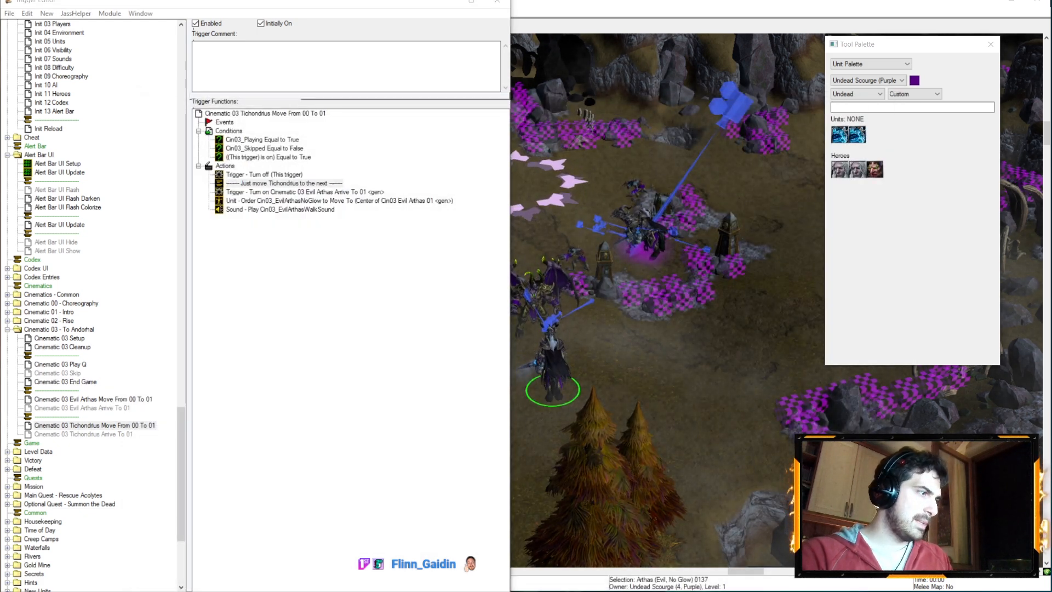
- Make the Cinematic 03 Tichondrius Move From 00 To 01 trigger turn on Cinematic 03 Tichondrius Arrive To 01
double_click(378, 192)
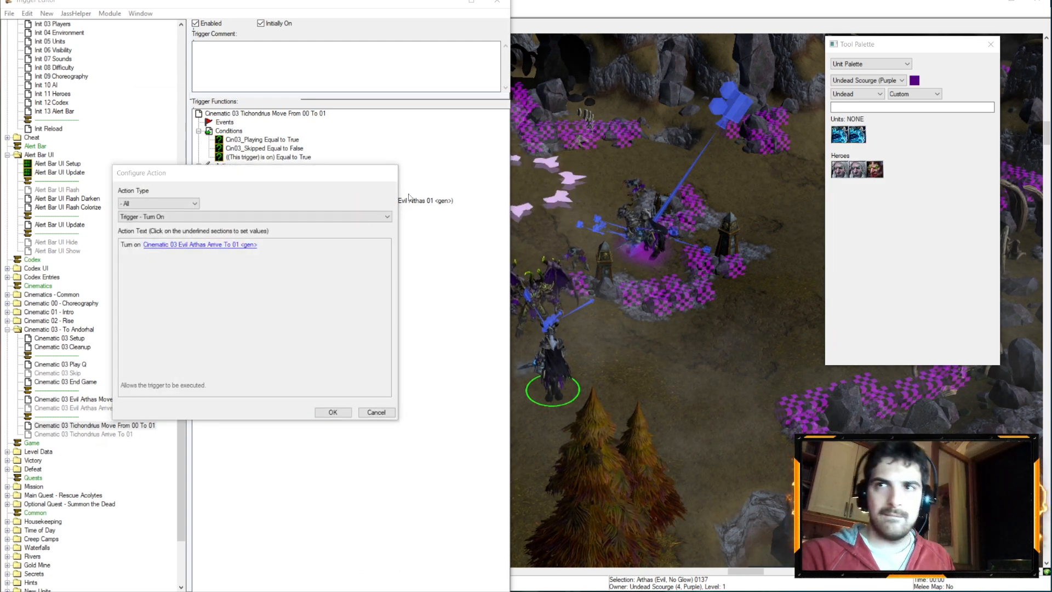
left_click(200, 244)
left_click(295, 116)
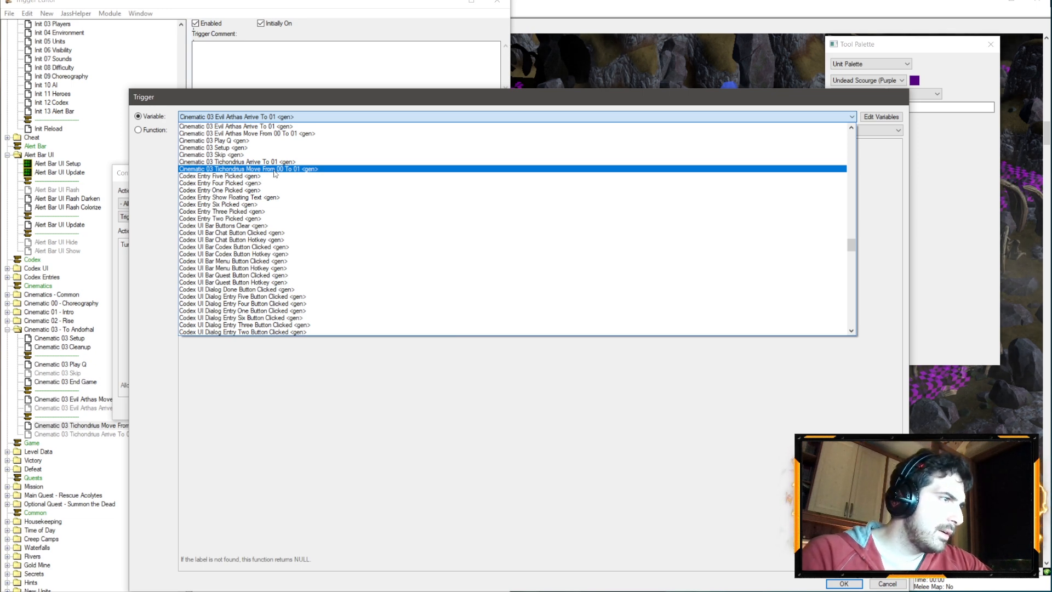
left_click(274, 163)
key("Return")
key("Return")
- Set the unit in the move order of Cinematic 03 Tichondrius Move From 00 To 01 to Cin03_TichondriusNoGlow
double_click(253, 200)
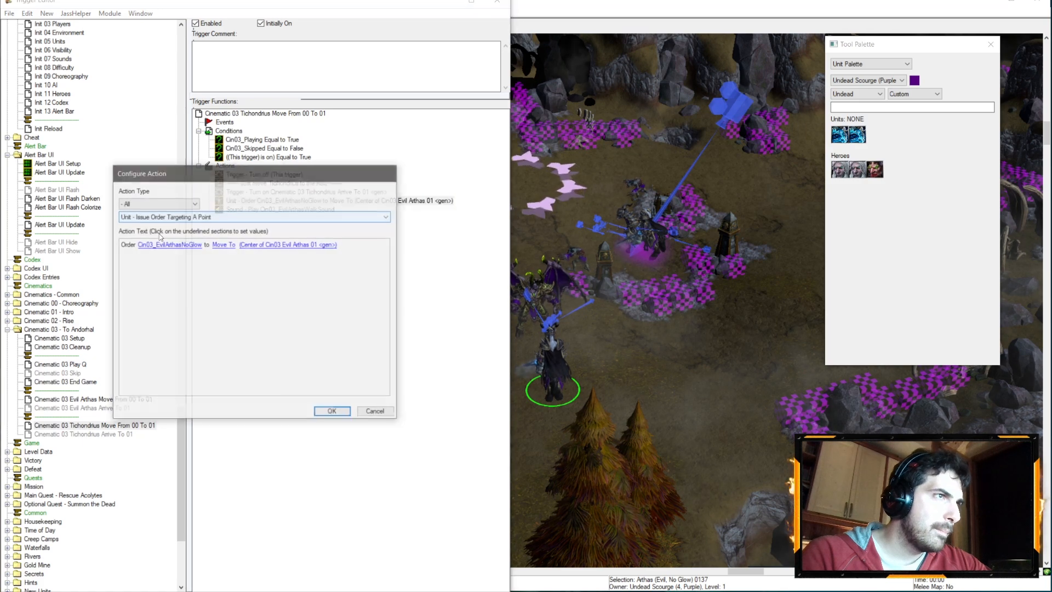
left_click(169, 245)
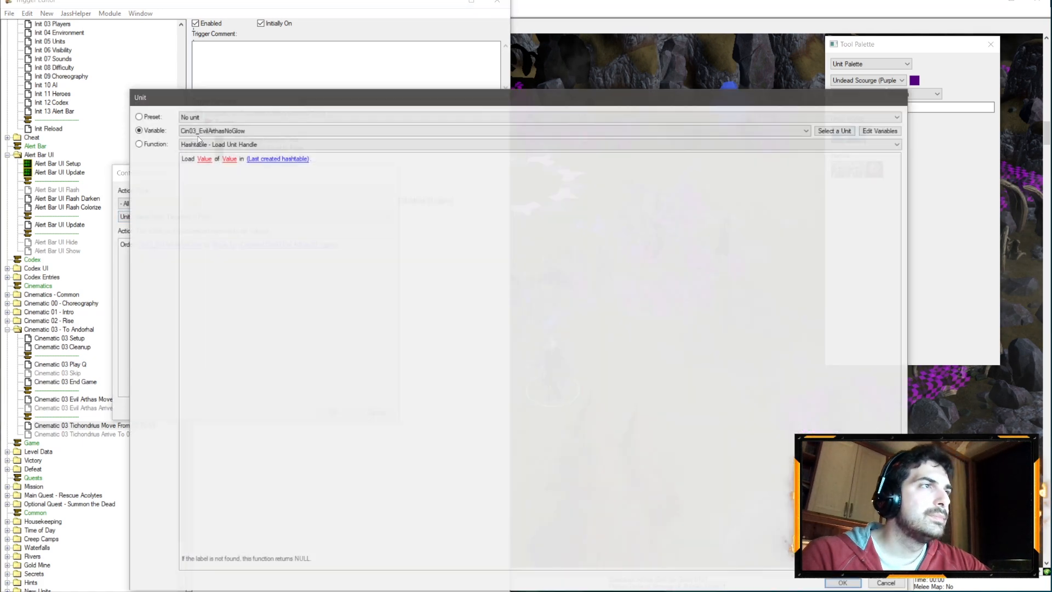
left_click(302, 131)
scroll(303, 213, "down", 2)
scroll(300, 211, "up", 15)
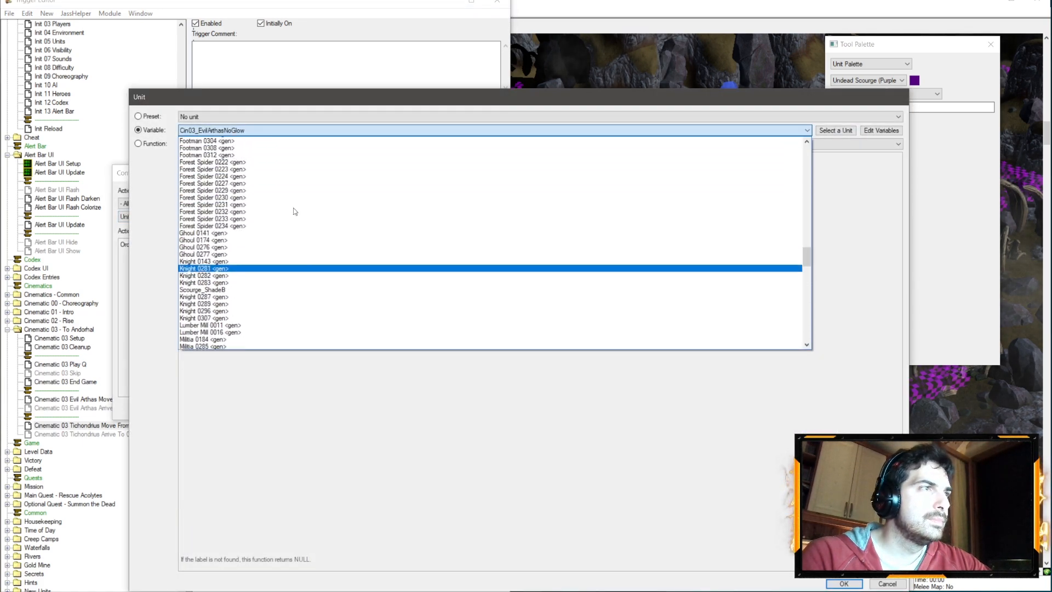
scroll(294, 206, "up", 2)
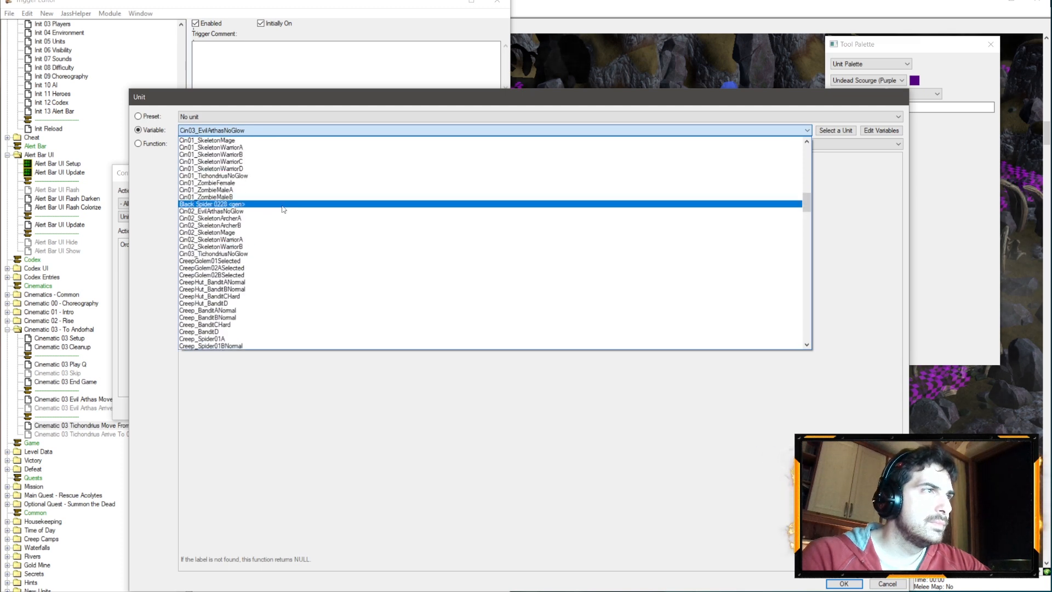
left_click(277, 252)
key("Return")
- Change the move order's destination to the center of region Cin03 Tichondrius 01
left_click(246, 243)
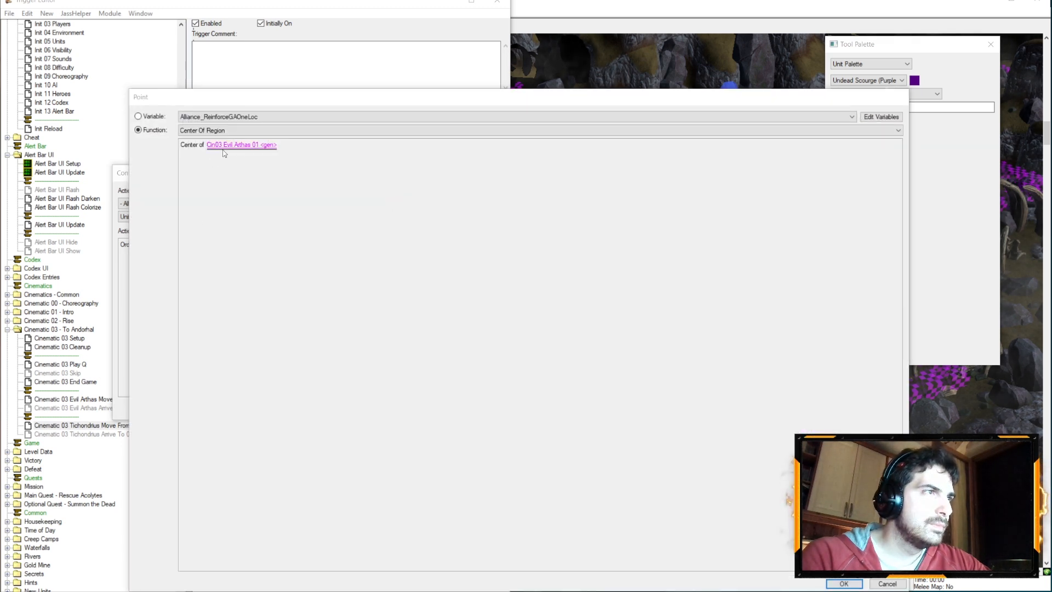
left_click(230, 144)
left_click(227, 130)
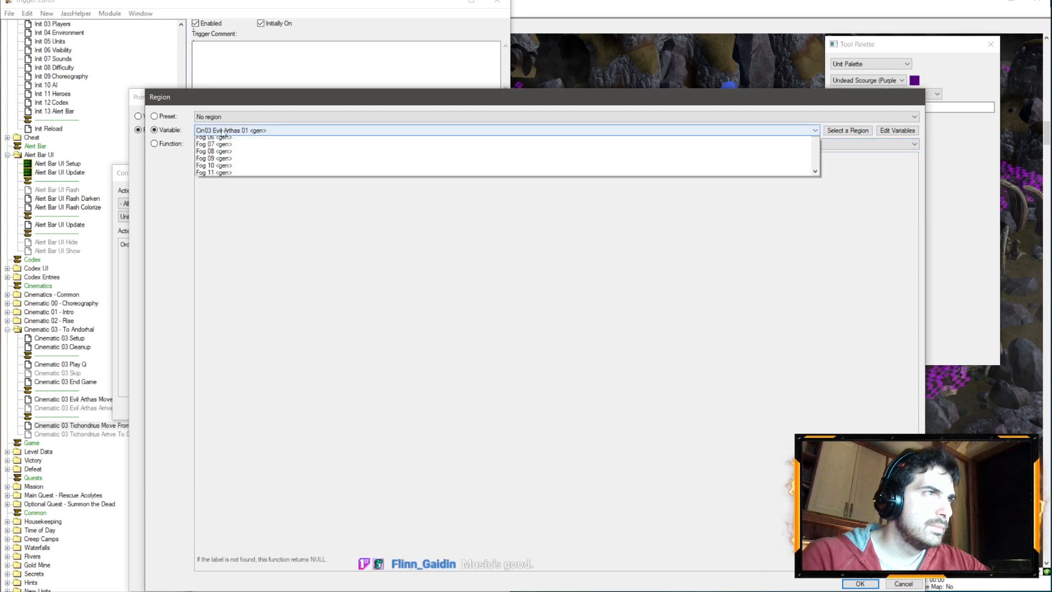
scroll(243, 177, "down", 5)
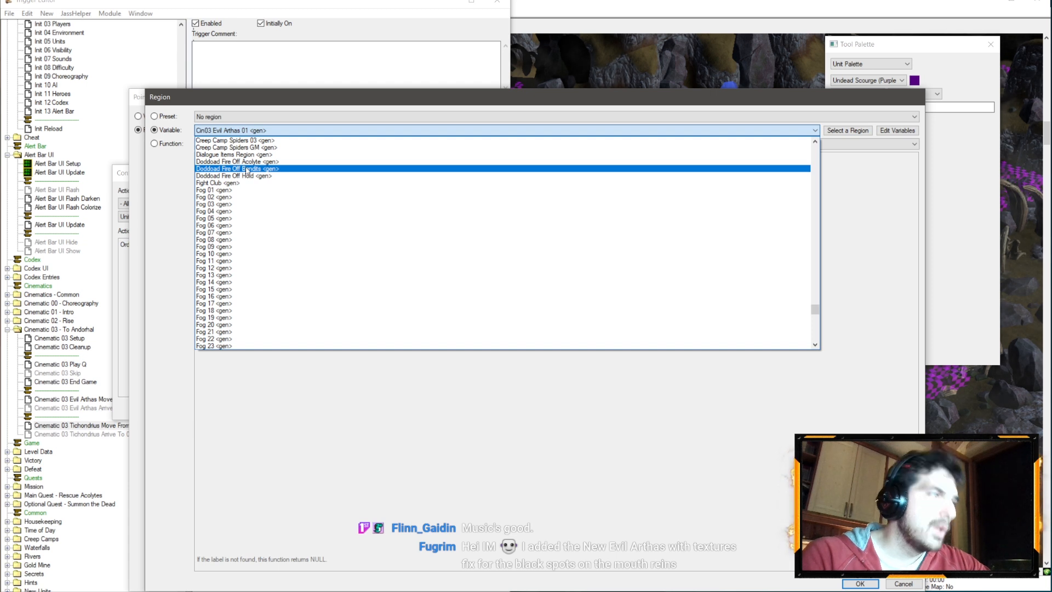
scroll(329, 181, "down", 1)
left_click_drag(814, 311, 815, 334)
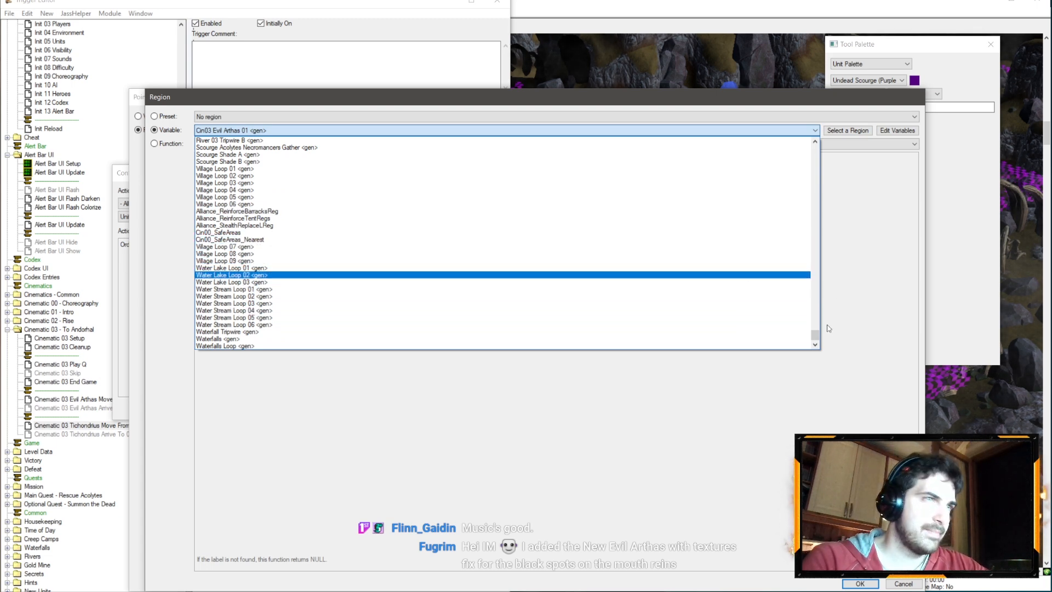
left_click_drag(814, 335, 795, 304)
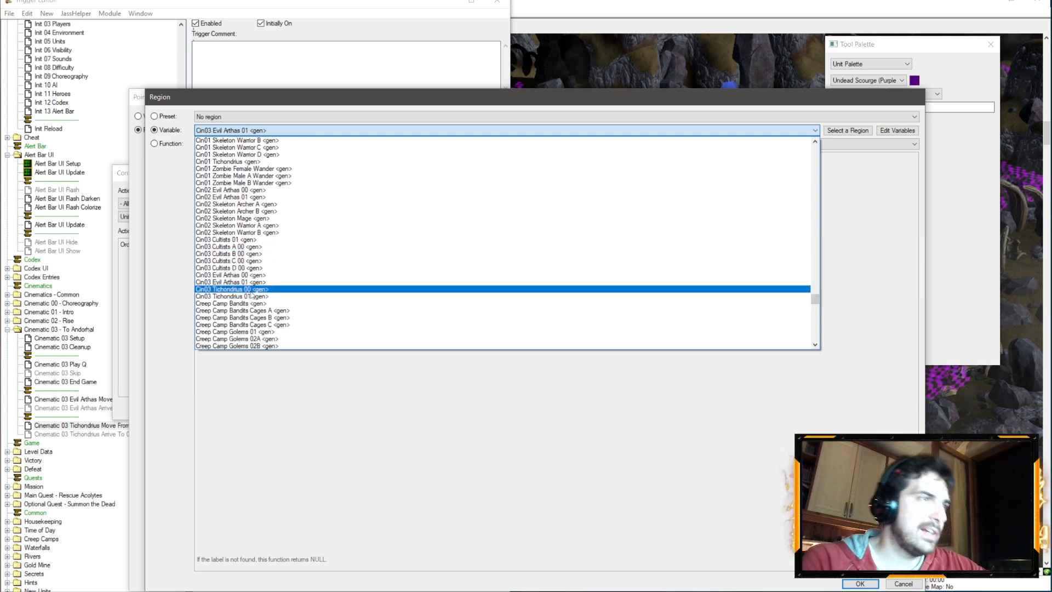
left_click(249, 296)
key("Return")
key("Return")
key("Return")
- Make the play sound action of the Tichondrius move trigger use Cin03_TichondriusWalkSound
double_click(281, 210)
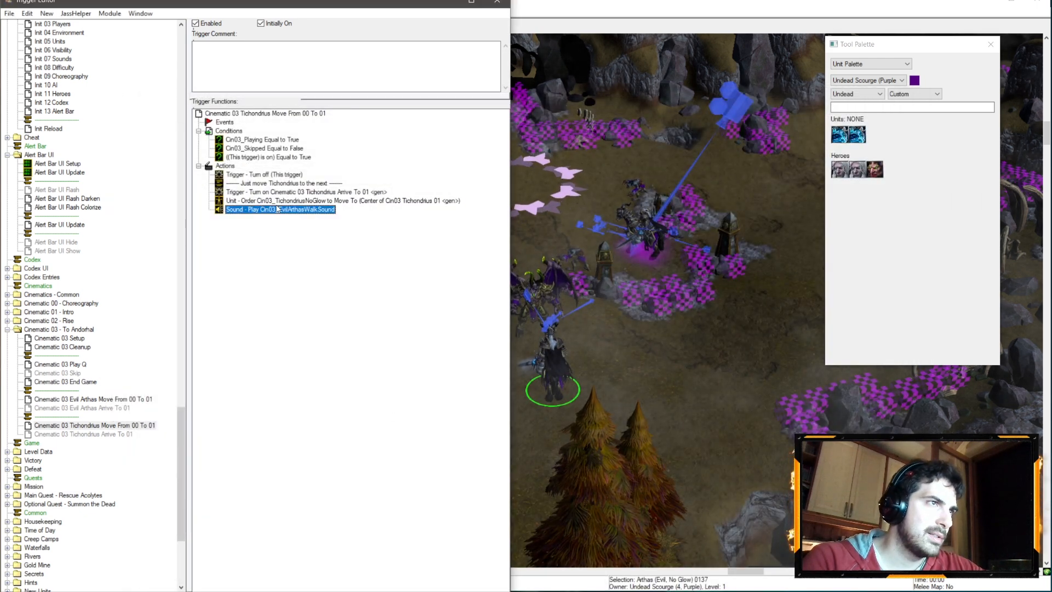
left_click(159, 247)
left_click(548, 130)
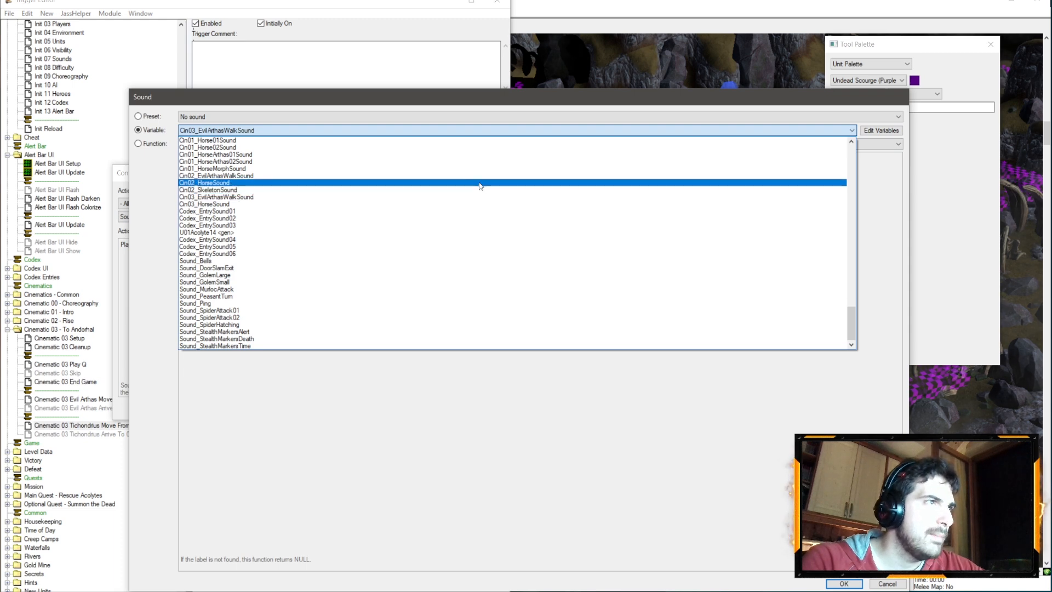
scroll(567, 153, "up", 8)
scroll(567, 153, "up", 20)
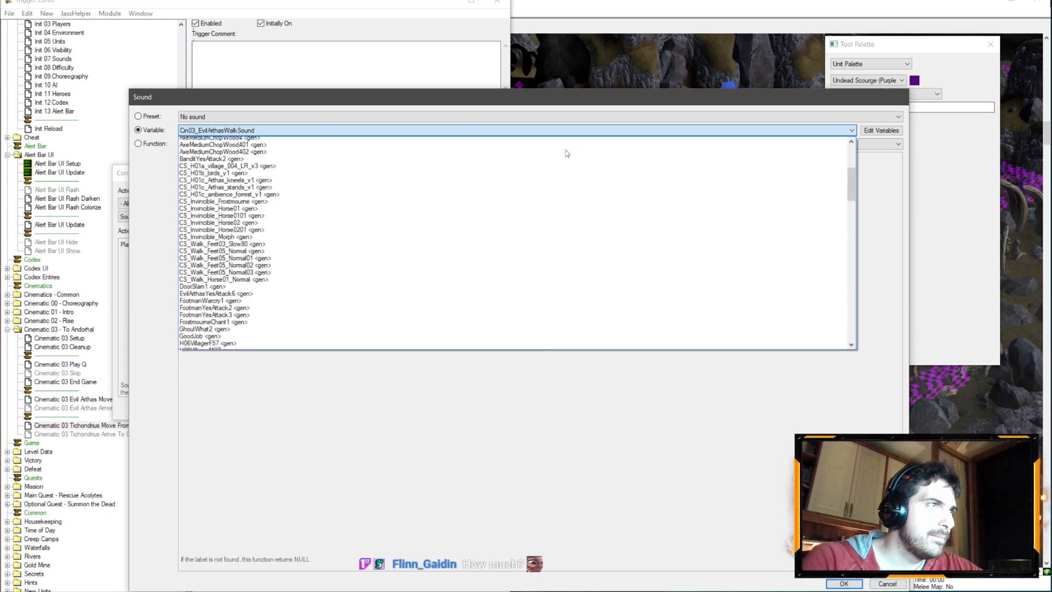
scroll(258, 171, "down", 2)
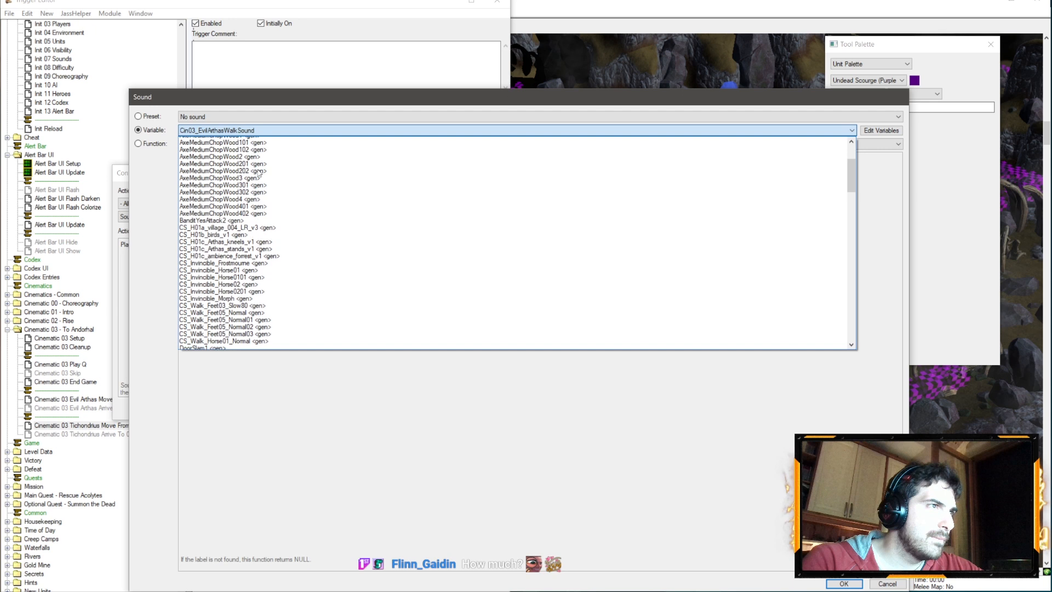
scroll(259, 181, "down", 5)
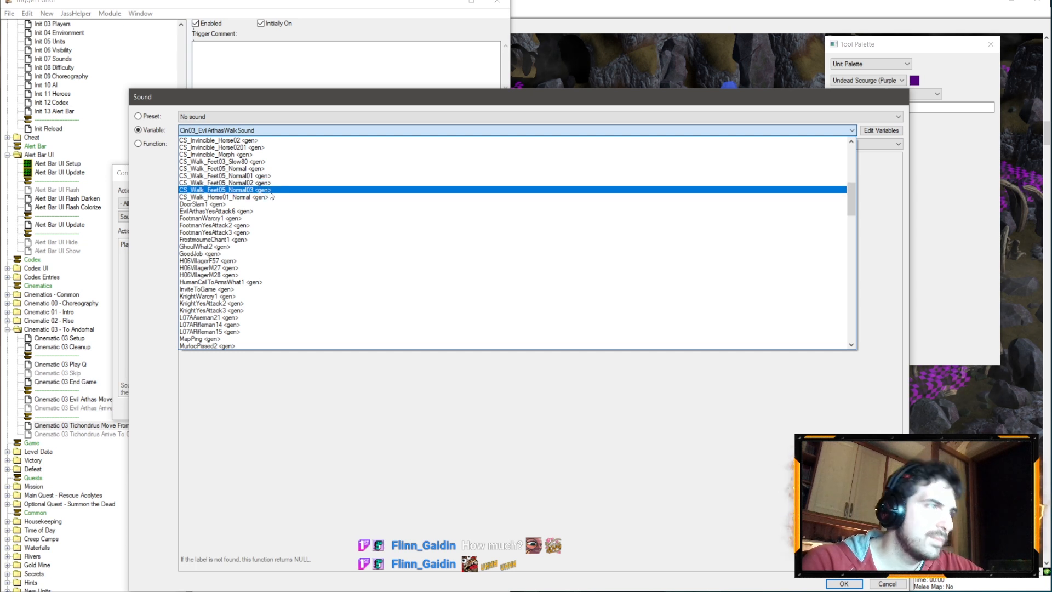
scroll(274, 197, "down", 3)
scroll(273, 197, "down", 5)
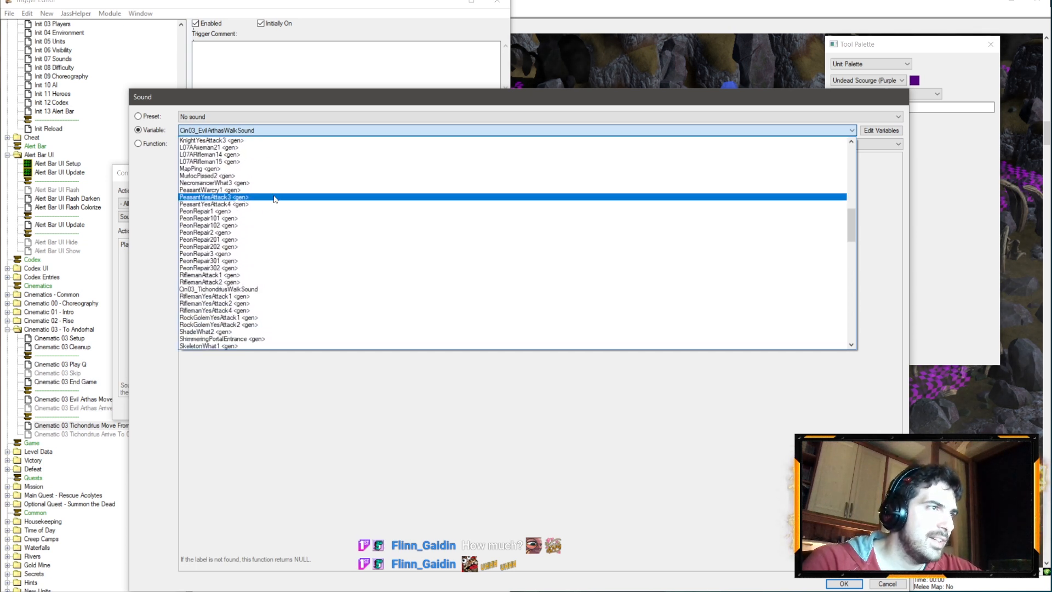
left_click(259, 289)
key("Return")
key("Return")
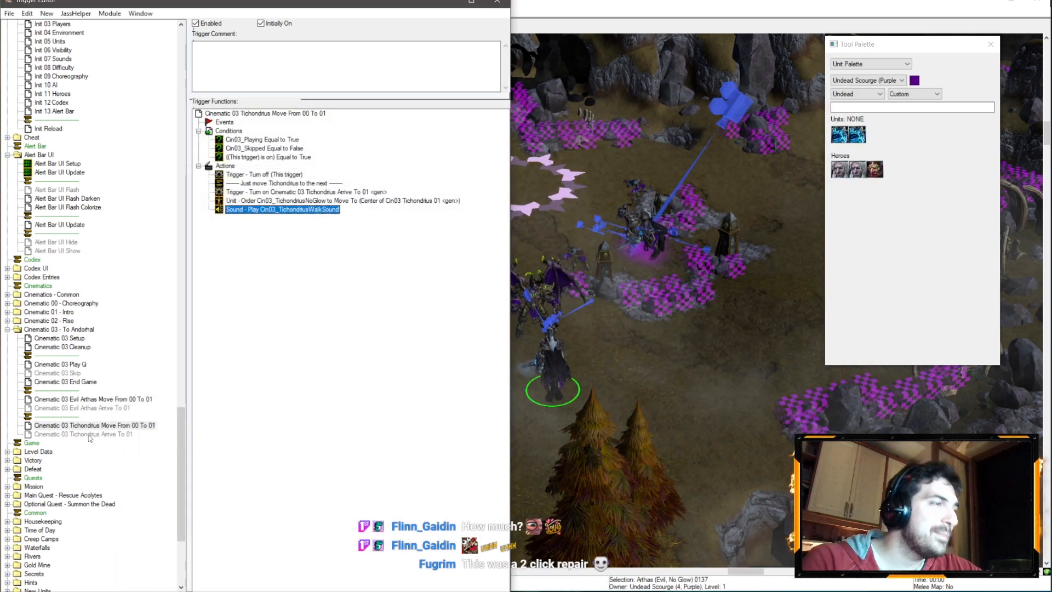
- In Cinematic 03 Tichondrius Arrive To 01, make the entering unit condition compare against Cin03_TichondriusNoGlow
left_click(89, 434)
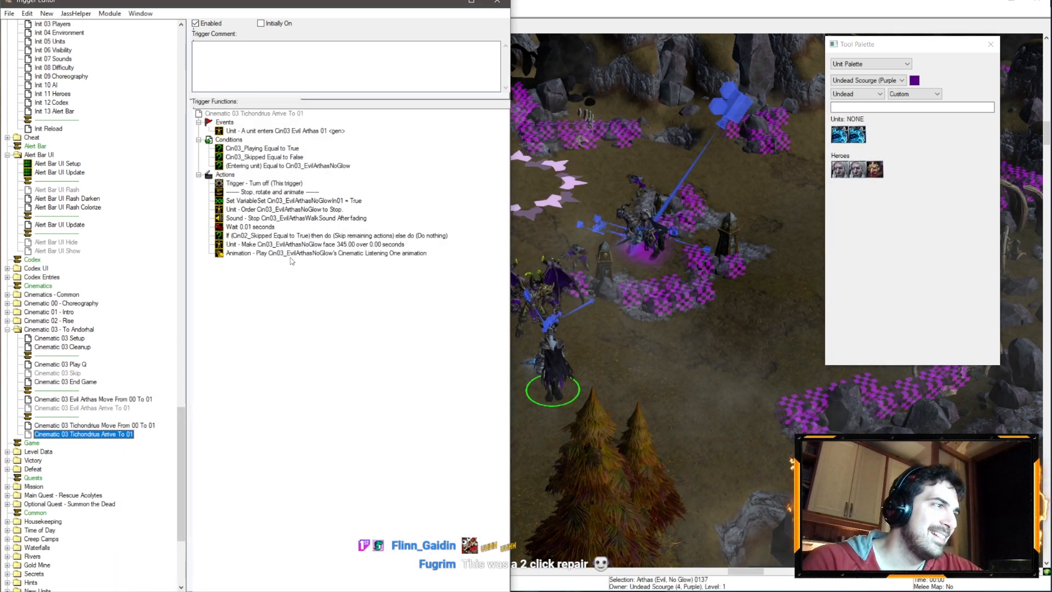
double_click(295, 166)
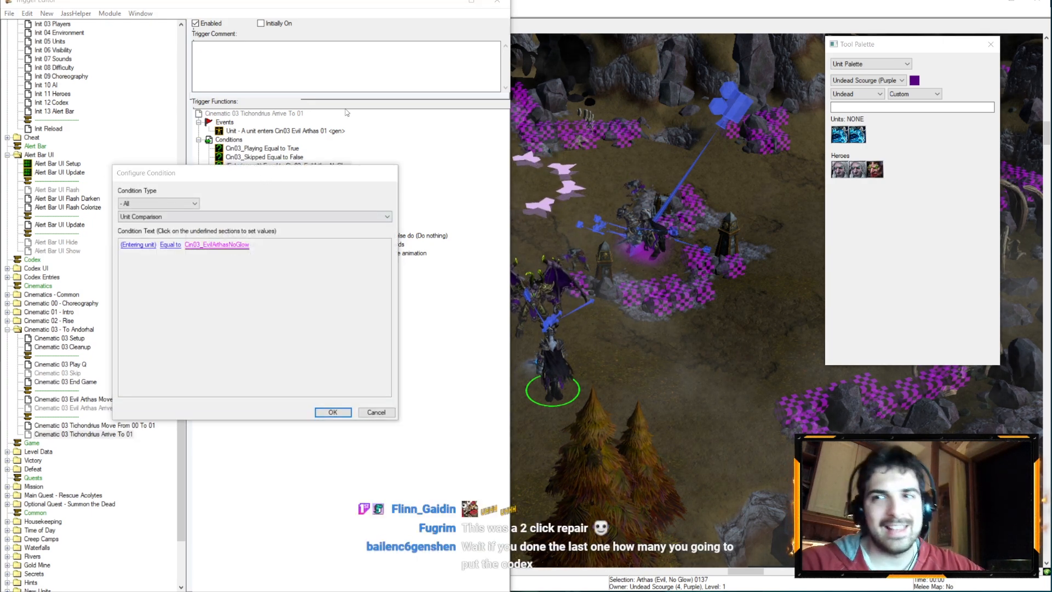
left_click(217, 244)
left_click(279, 130)
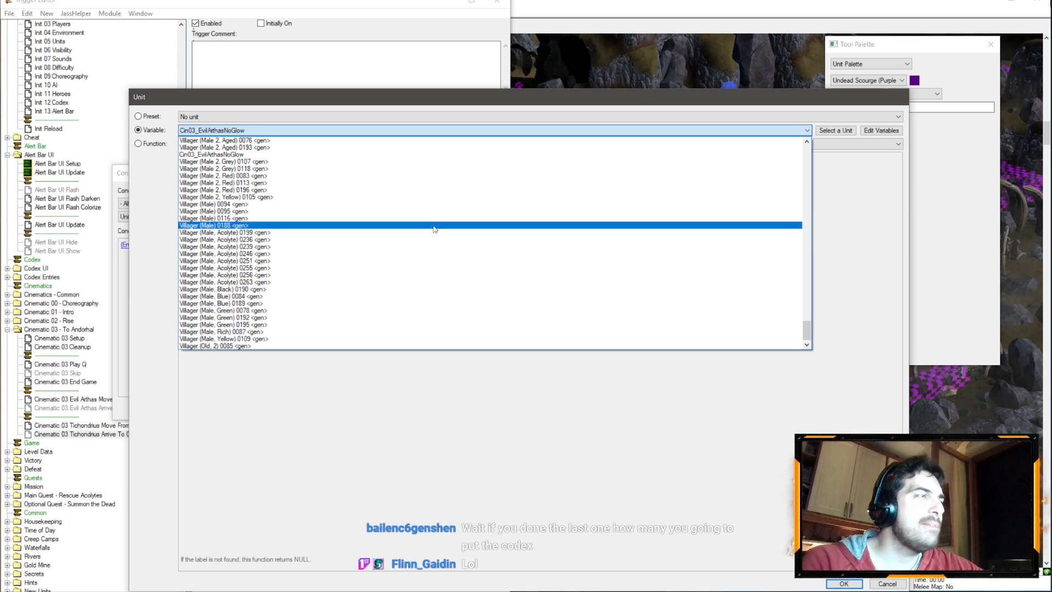
scroll(449, 213, "up", 12)
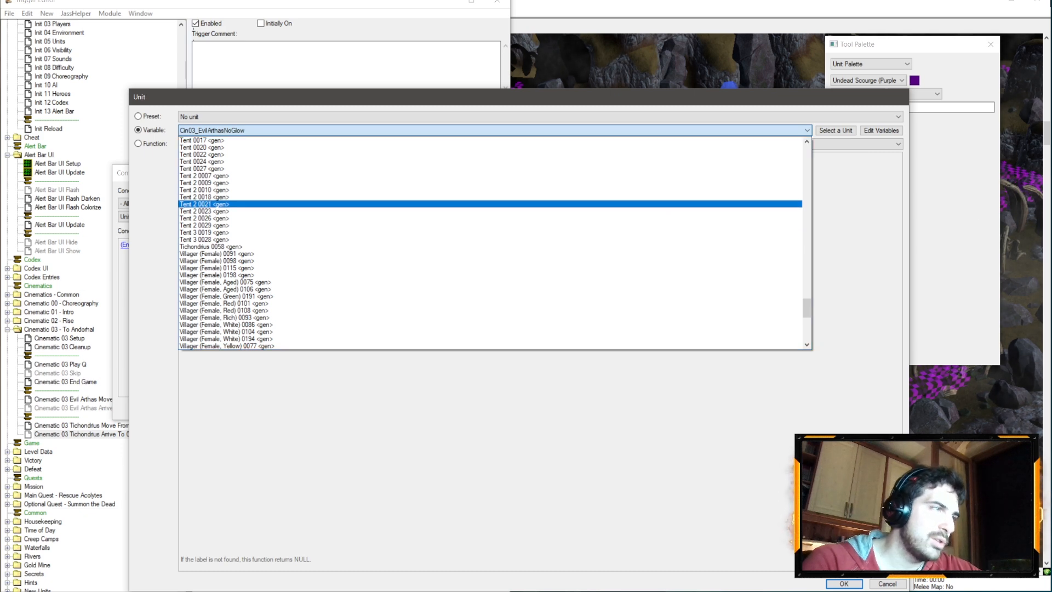
left_click_drag(810, 308, 820, 208)
left_click(382, 204)
key("Return")
key("Return")
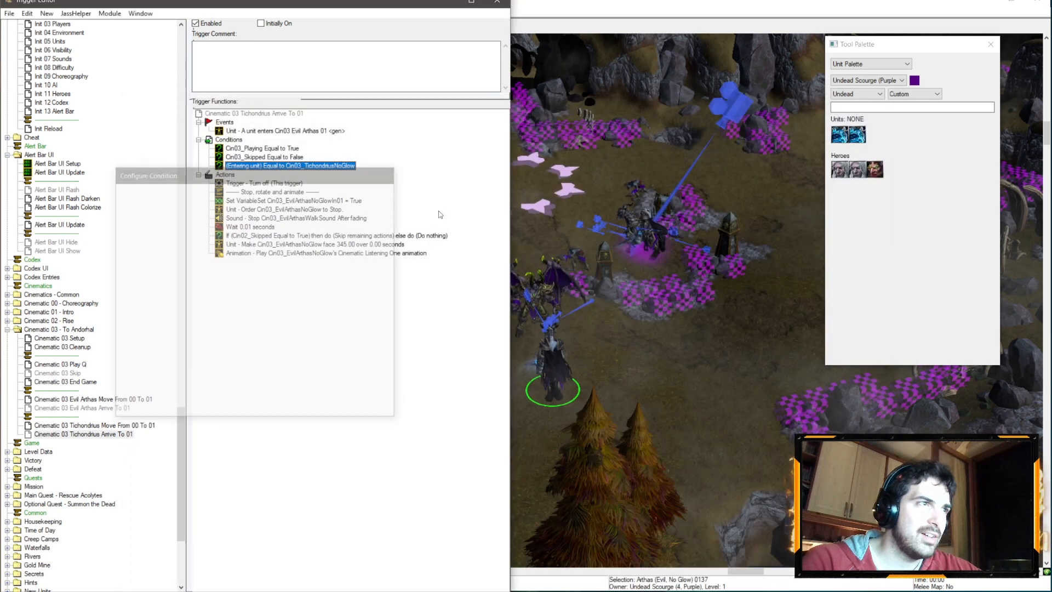
- Make the Set Variable action in the Tichondrius arrive trigger use Cin03_TichondriusNoGlowIn01
double_click(286, 201)
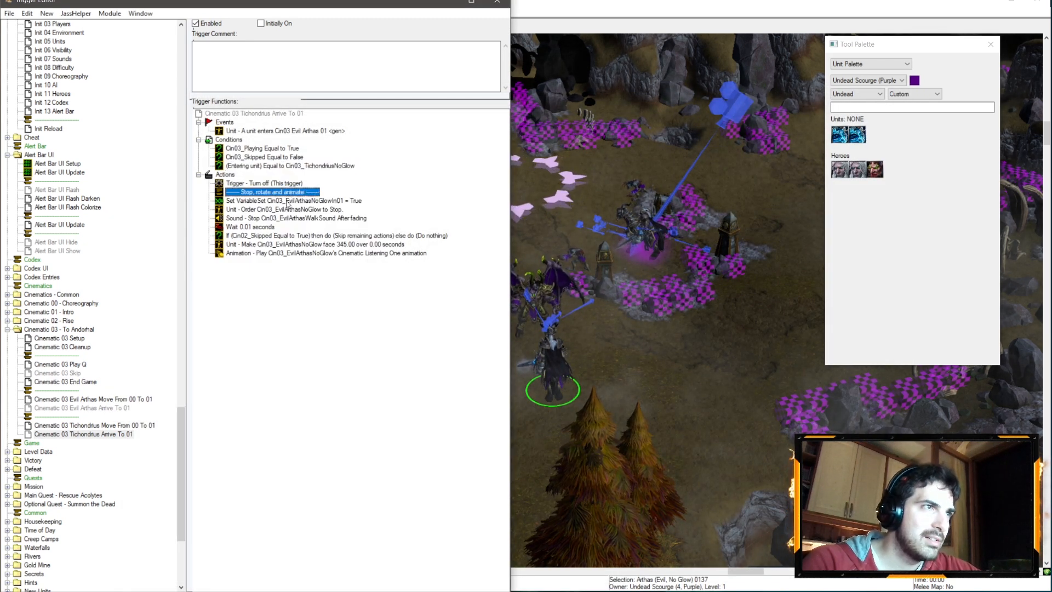
left_click(274, 244)
left_click(219, 117)
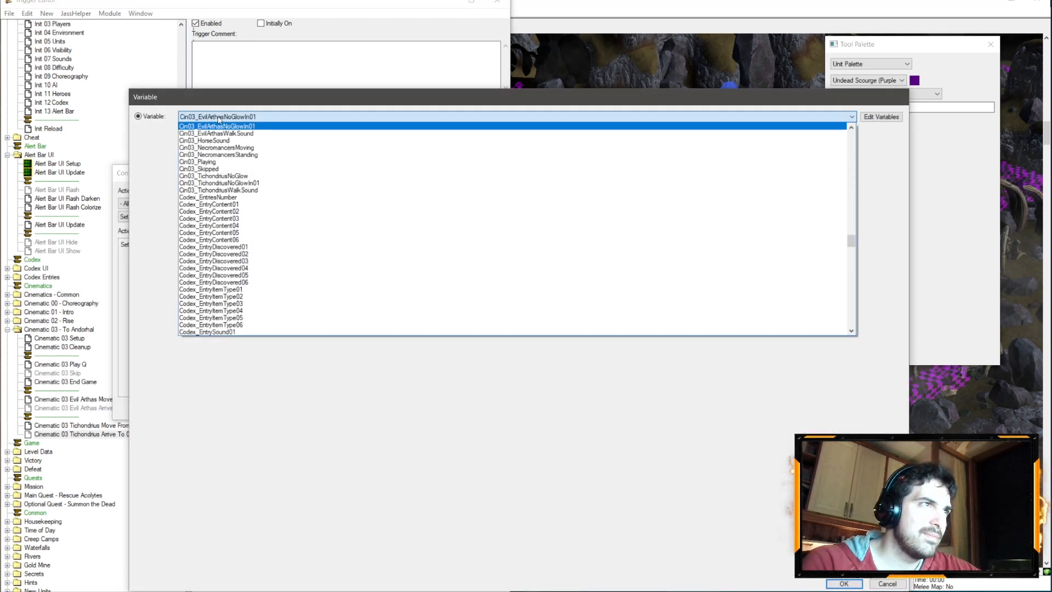
left_click(222, 181)
key("Return")
key("Return")
- Set the unit that the Tichondrius arrive trigger orders to stop to Cin03_TichondriusNoGlow
left_click(282, 219)
double_click(278, 210)
left_click(190, 245)
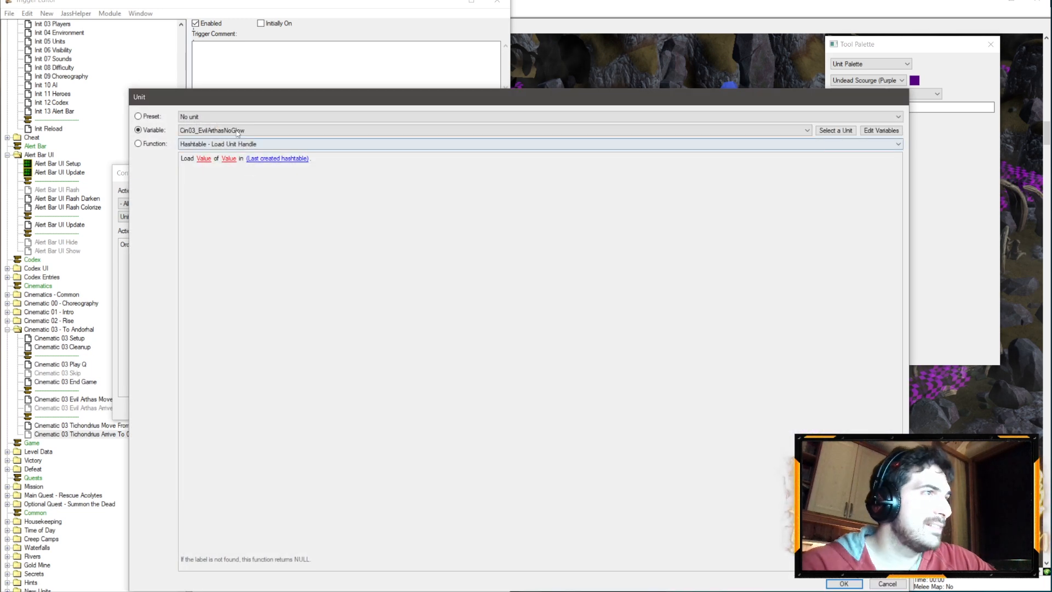
left_click(237, 131)
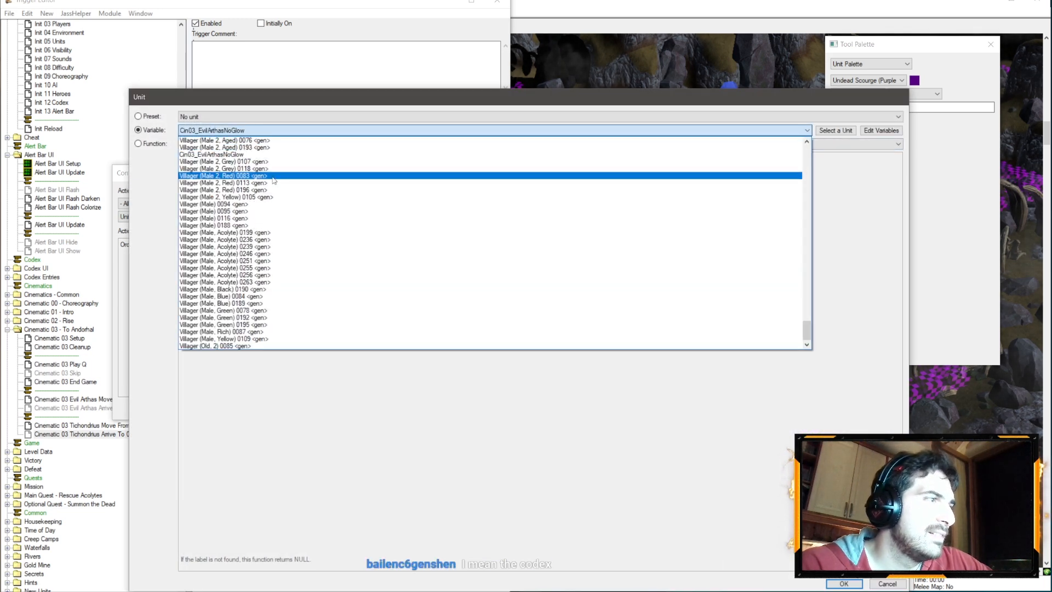
scroll(265, 189, "up", 11)
scroll(258, 185, "up", 20)
scroll(258, 173, "up", 20)
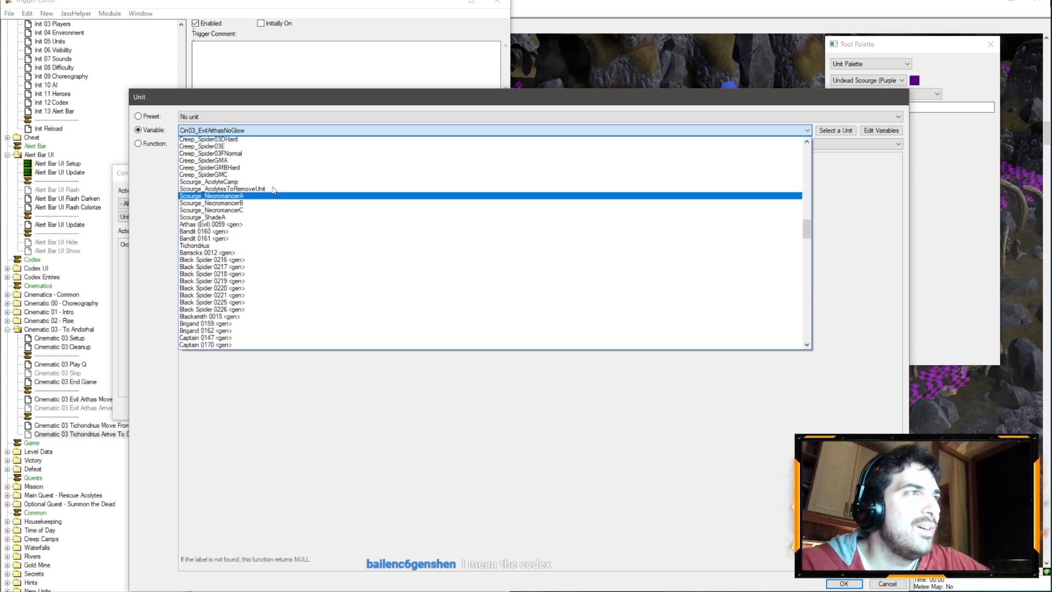
scroll(274, 190, "up", 20)
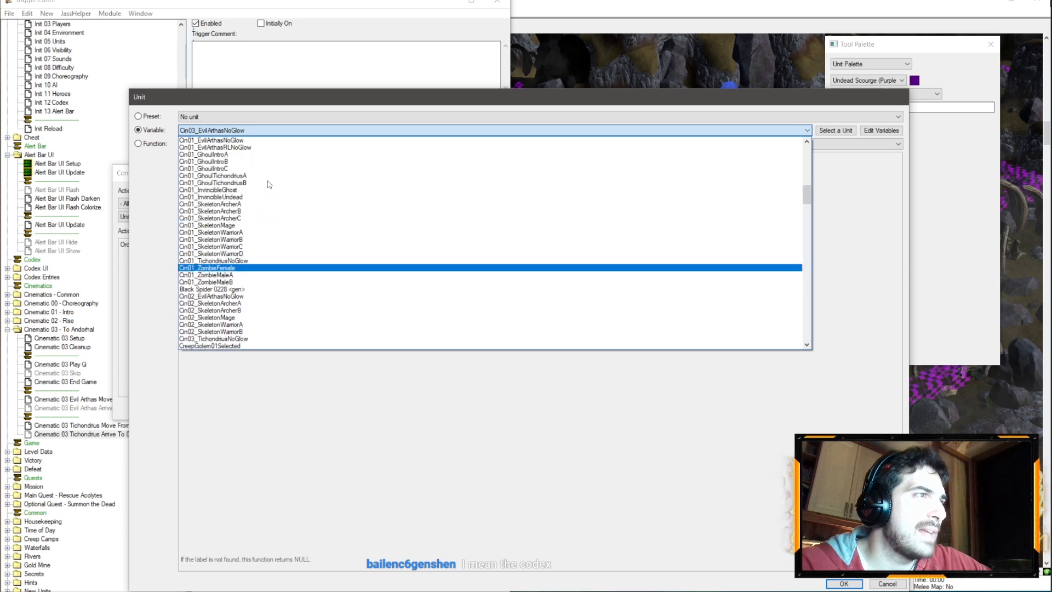
scroll(266, 274, "up", 5)
scroll(268, 247, "down", 6)
scroll(268, 225, "down", 4)
left_click(273, 232)
key("Return")
key("Return")
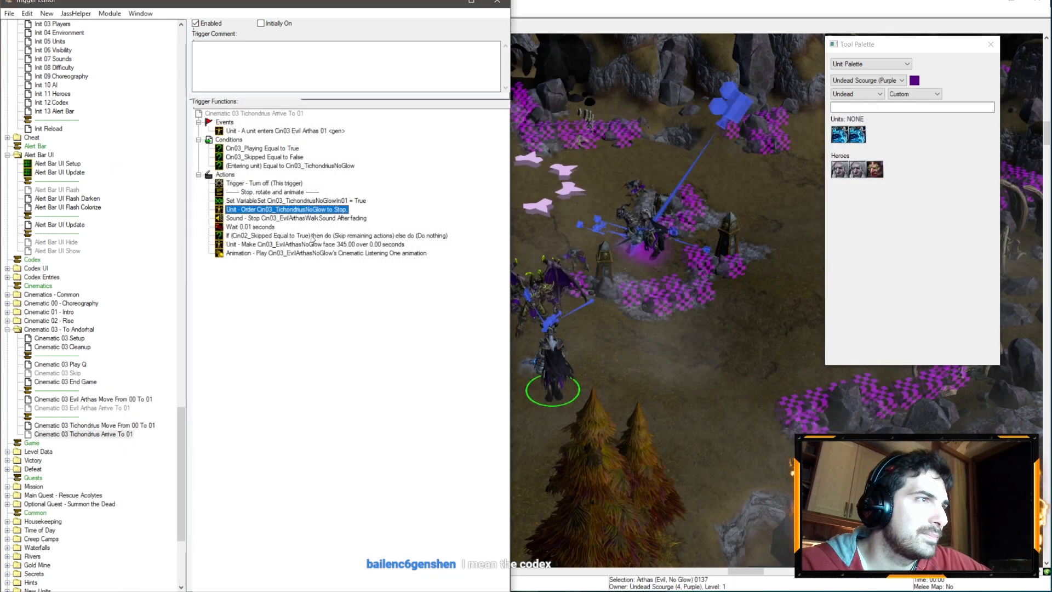
- Make the stop sound action in the Tichondrius arrive trigger use Cin03_TichondriusWalkSound
double_click(296, 218)
left_click(202, 244)
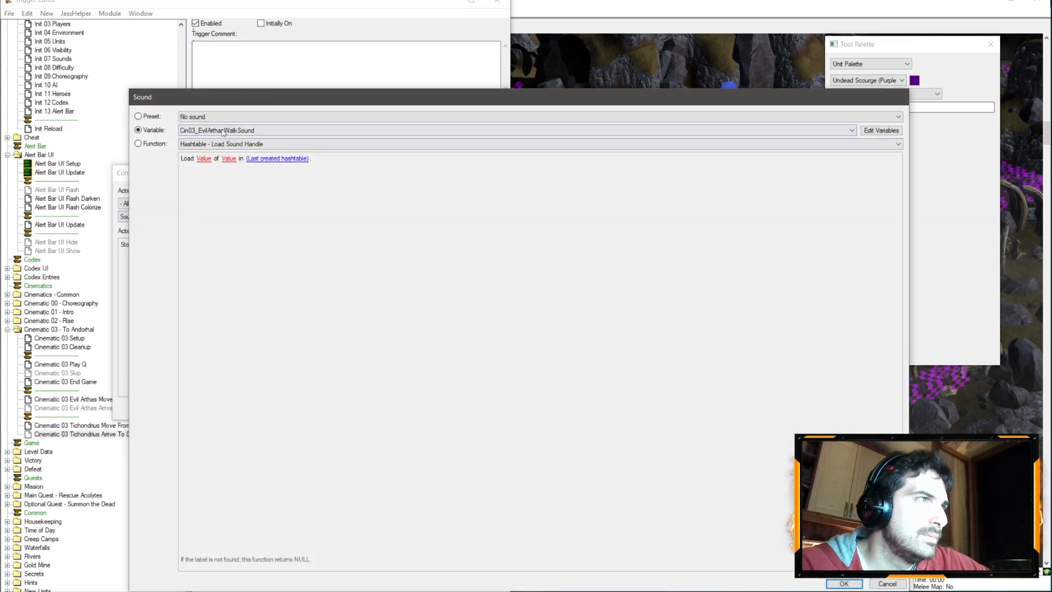
left_click(223, 132)
scroll(241, 181, "up", 4)
scroll(242, 181, "up", 8)
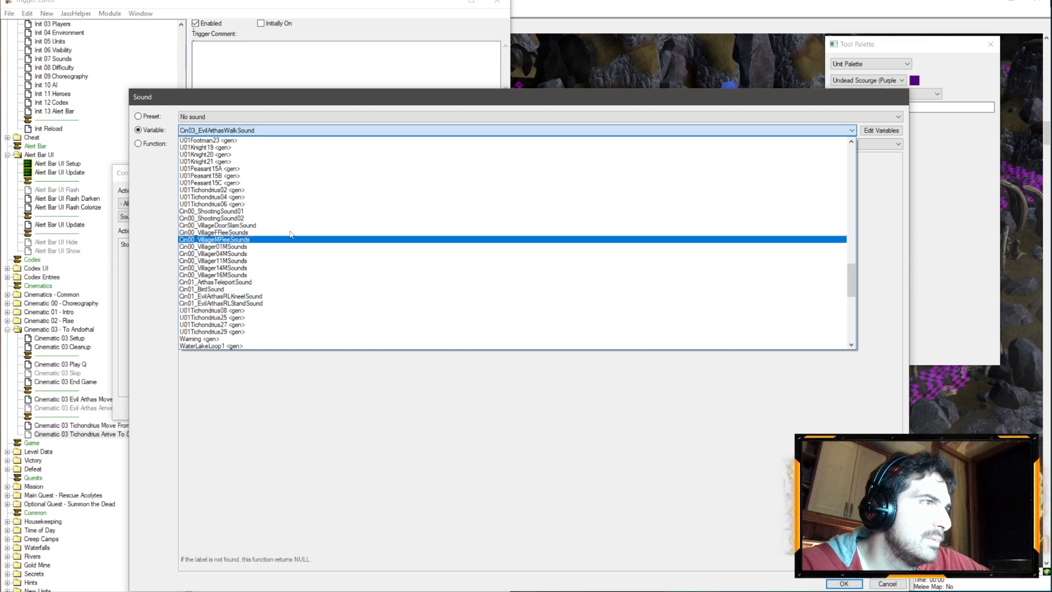
scroll(290, 234, "up", 13)
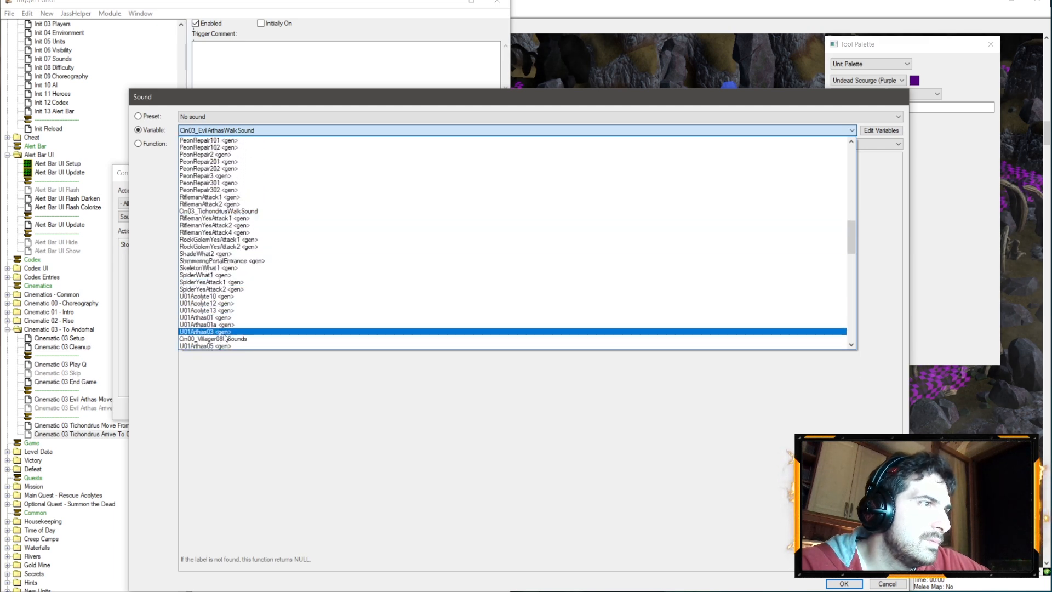
left_click(265, 211)
key("Return")
key("Return")
- Set the unit in the Tichondrius arrive trigger's Make Unit Face Angle action to Cin03_TichondriusNoGlow
left_click(267, 237)
double_click(264, 244)
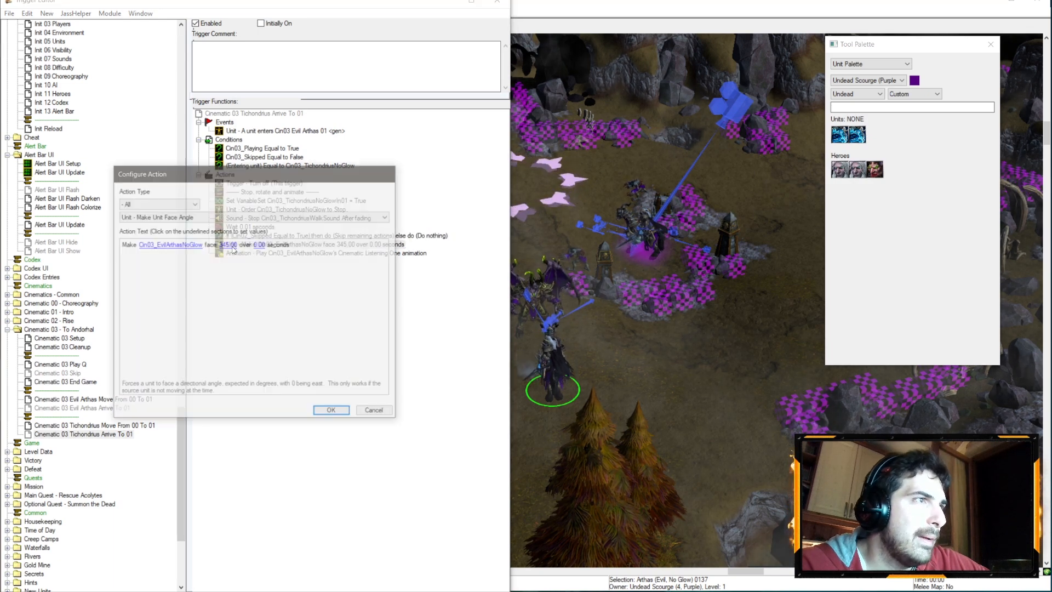
left_click(170, 244)
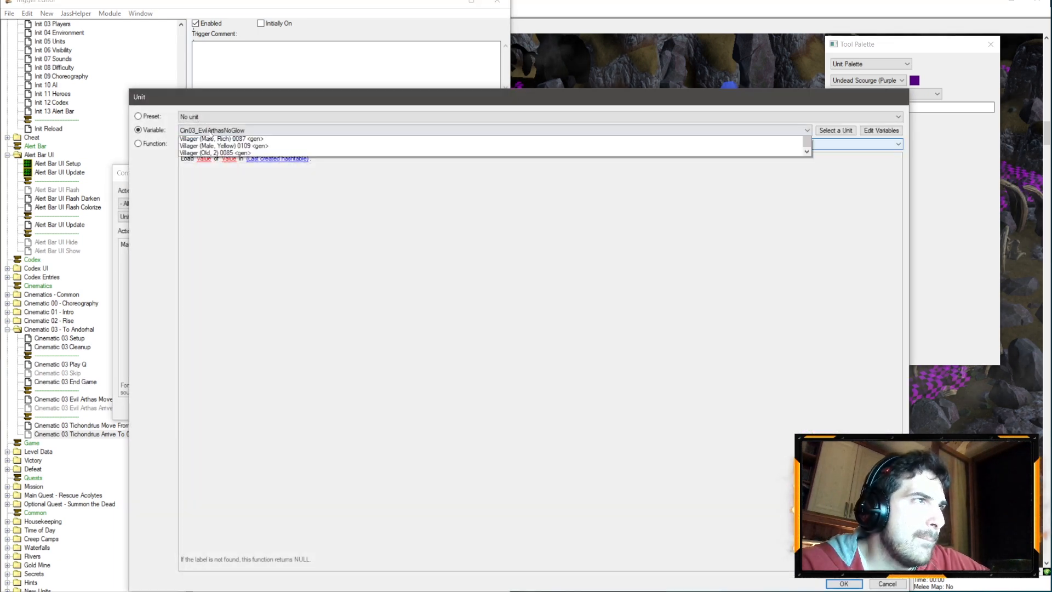
left_click(419, 131)
scroll(419, 222, "up", 20)
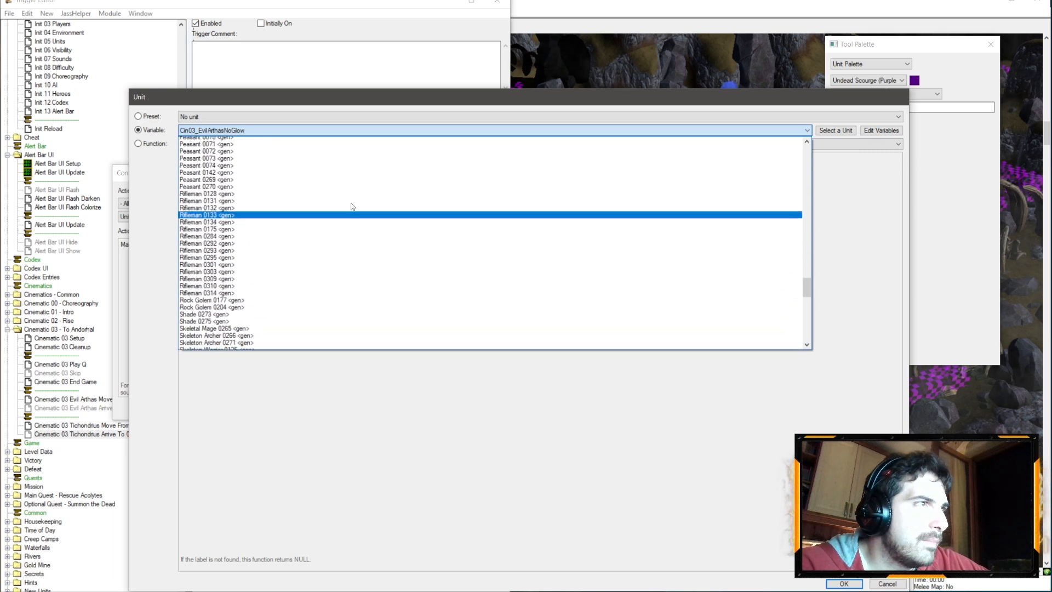
scroll(265, 218, "up", 15)
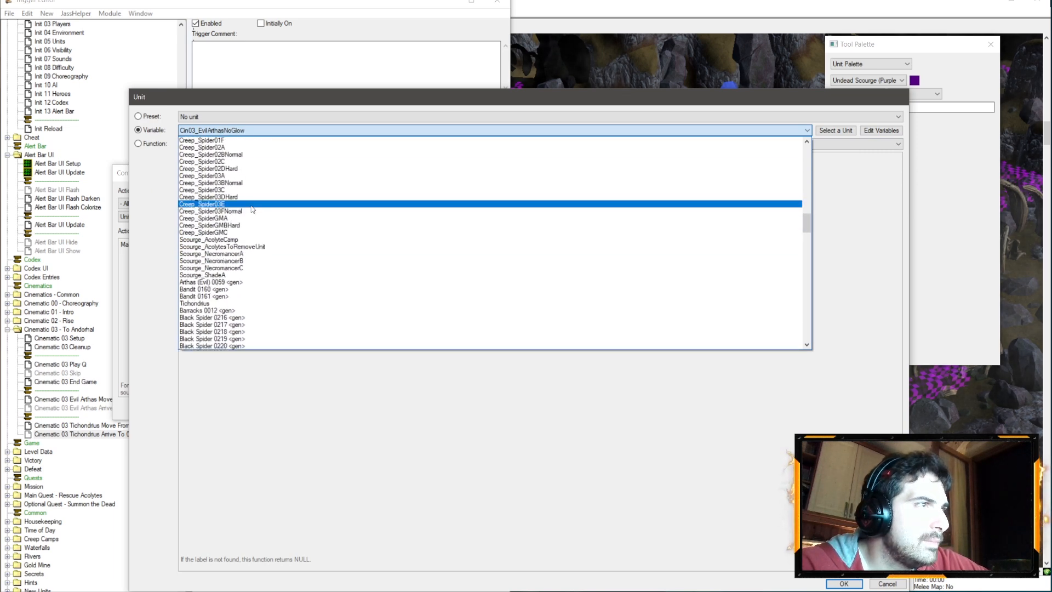
scroll(230, 241, "up", 5)
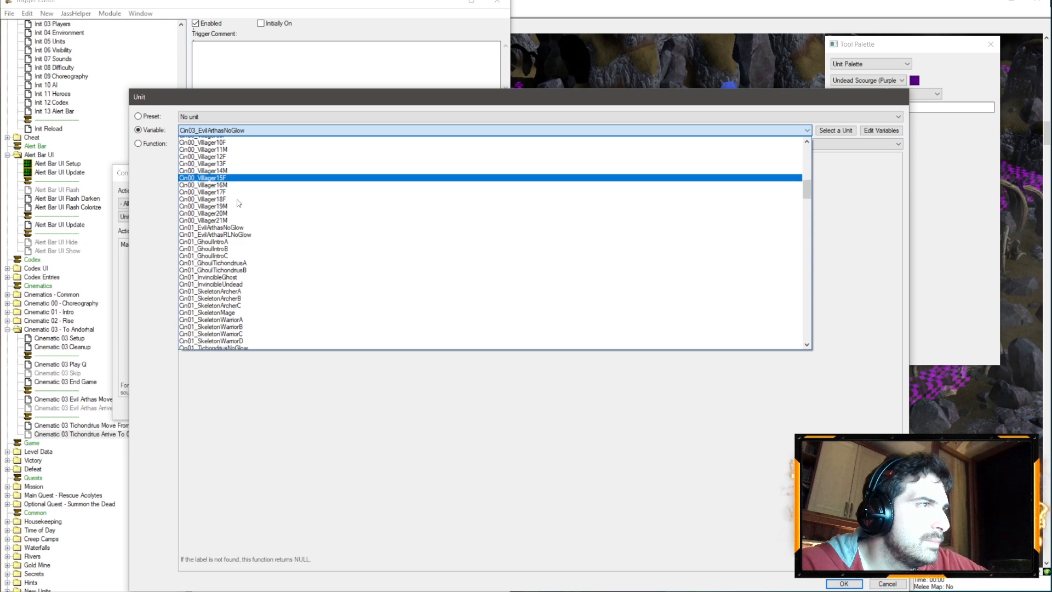
left_click(219, 296)
key("Return")
key("Return")
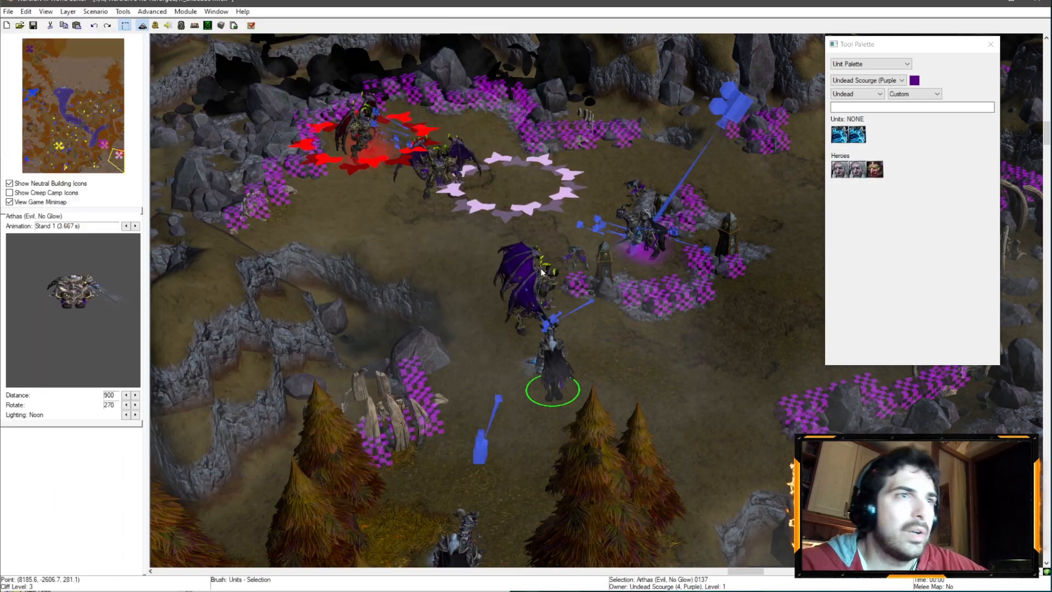
- Check the placed Tichondrius (No Glow) unit's facing and set the angle in the arrive trigger's facing action to 195
double_click(534, 290)
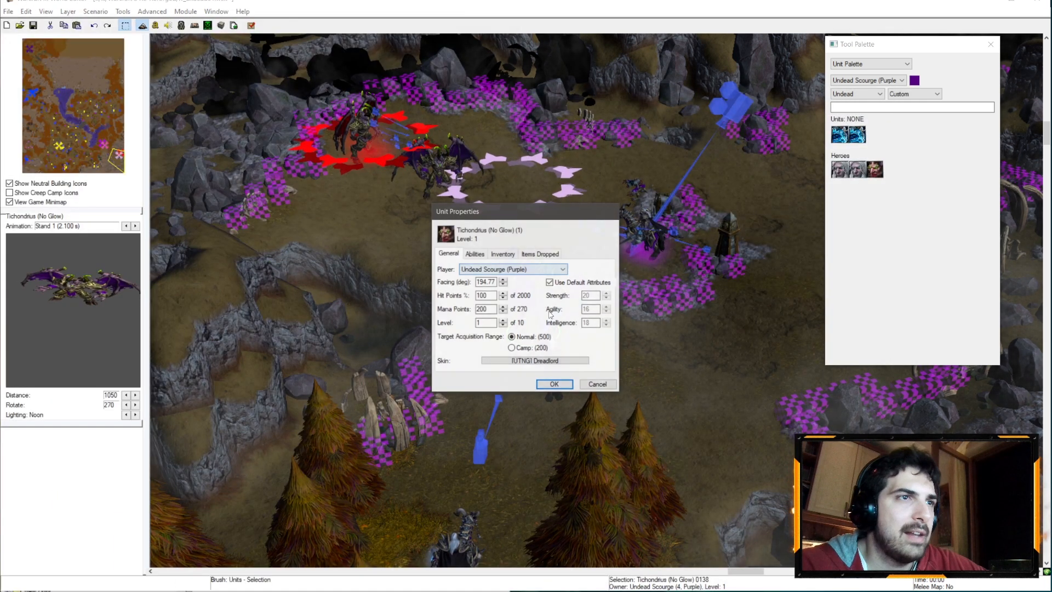
left_click(597, 384)
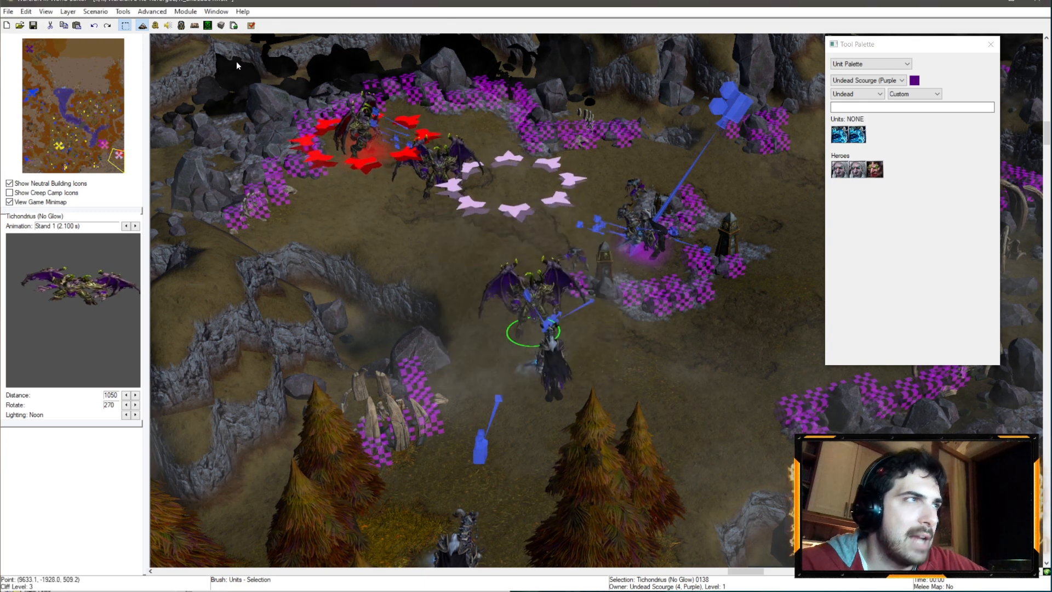
left_click(155, 26)
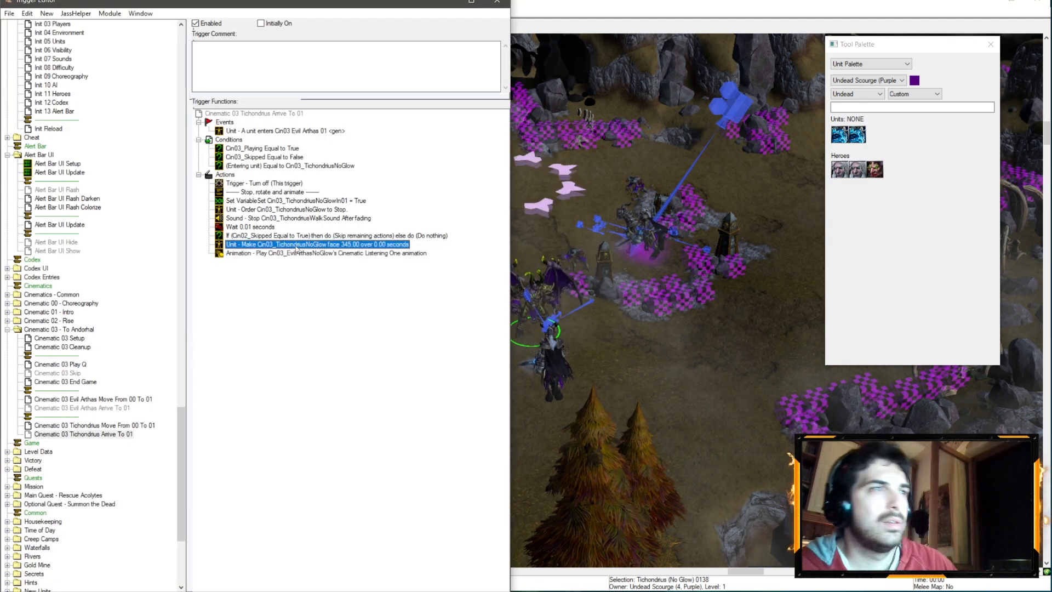
double_click(220, 244)
left_click(231, 245)
type("19")
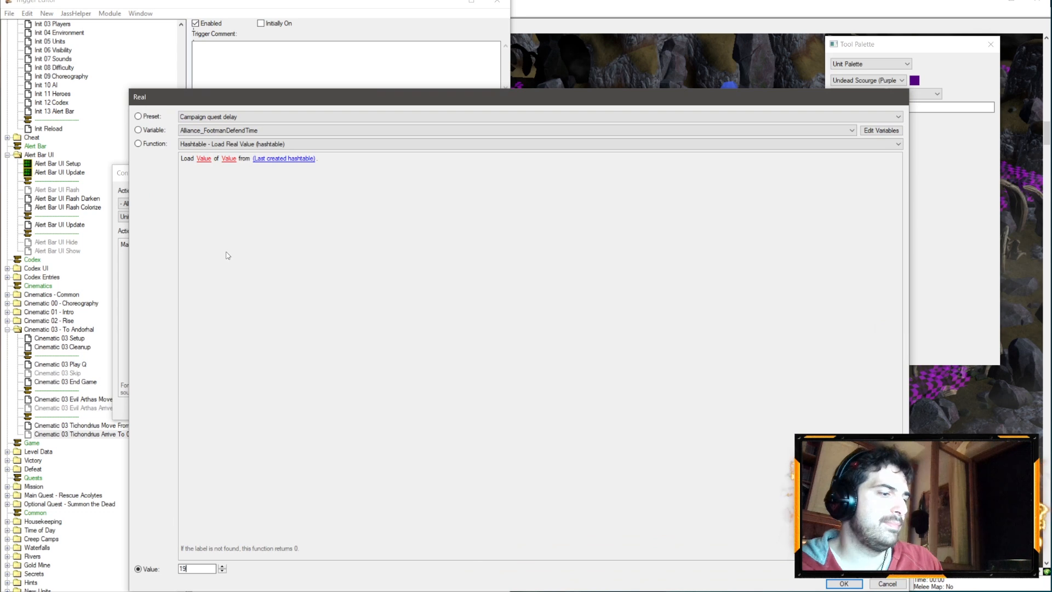
key("Return")
key("Return")
- Make the Cinematic Listening One animation action in the Tichondrius arrive trigger play on Cin03_TichondriusNoGlow
double_click(296, 253)
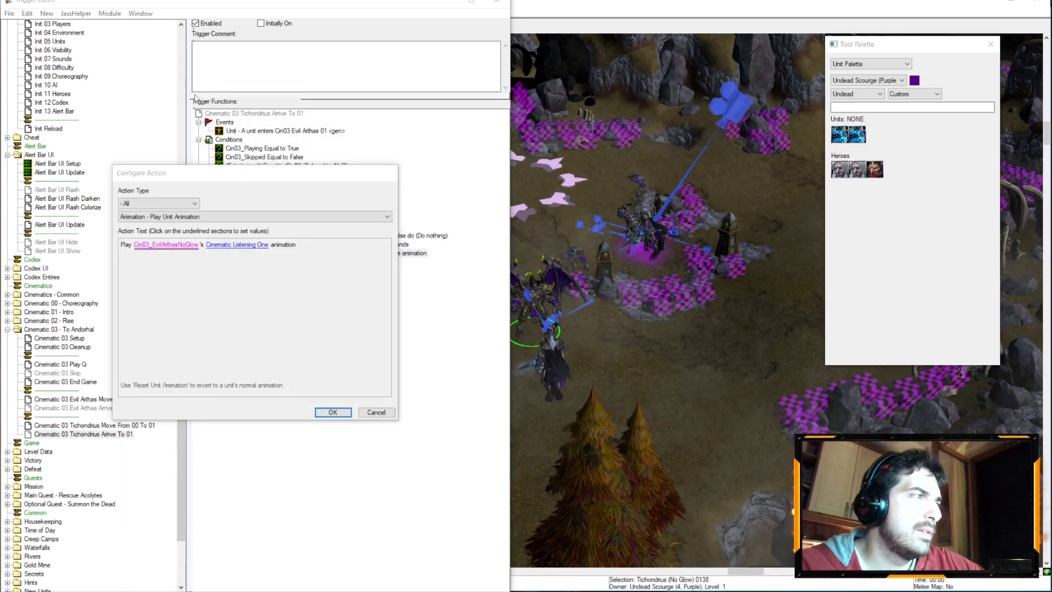
left_click(166, 244)
left_click(806, 131)
left_click_drag(807, 331, 806, 195)
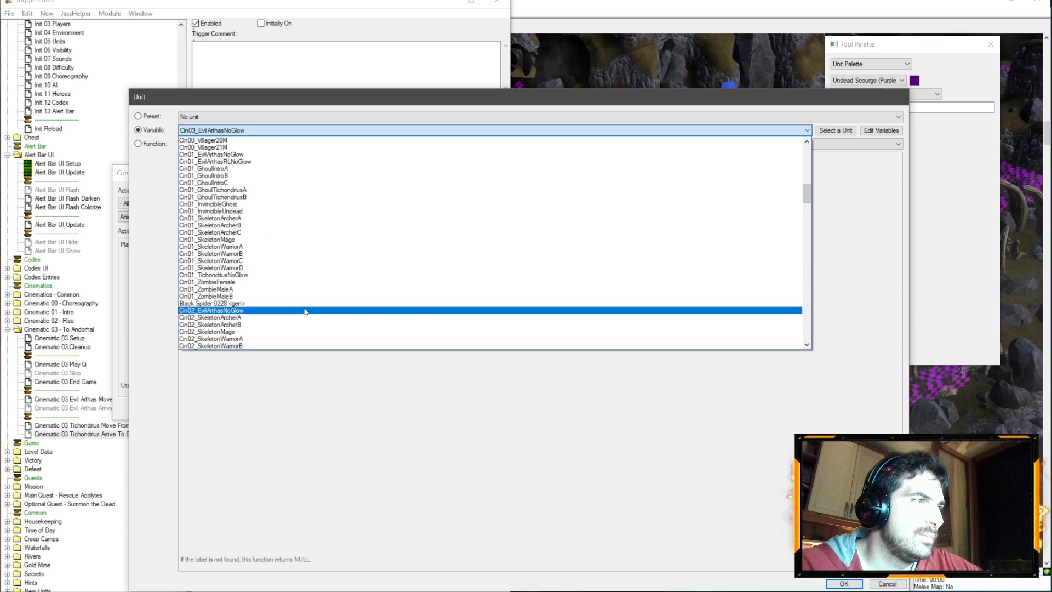
scroll(317, 272, "down", 4)
left_click(290, 289)
key("Return")
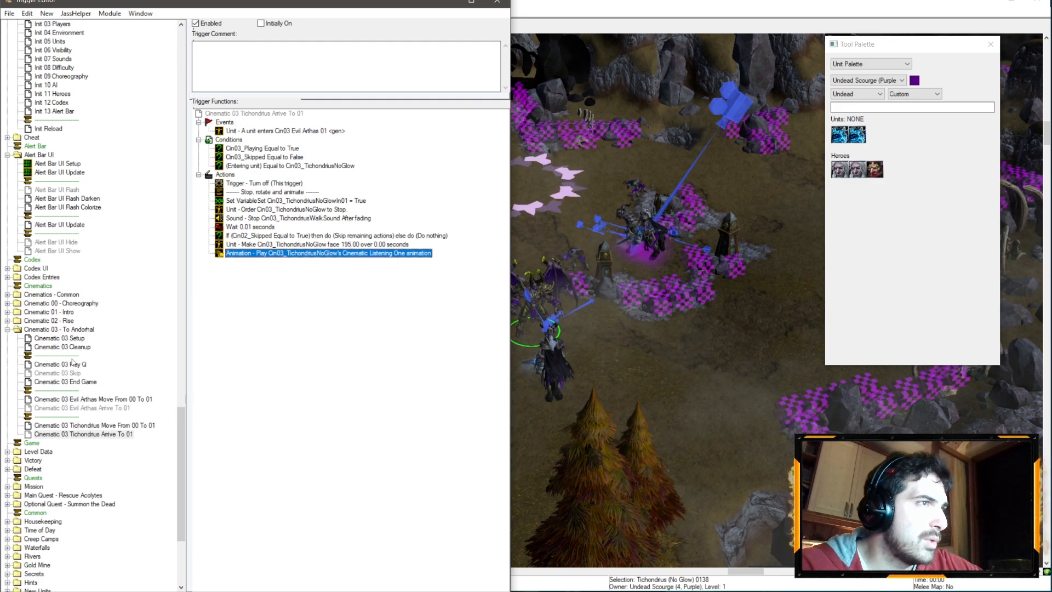
- Make the If / Then / Else action in the Tichondrius arrive trigger check Cin03_Skipped
double_click(265, 235)
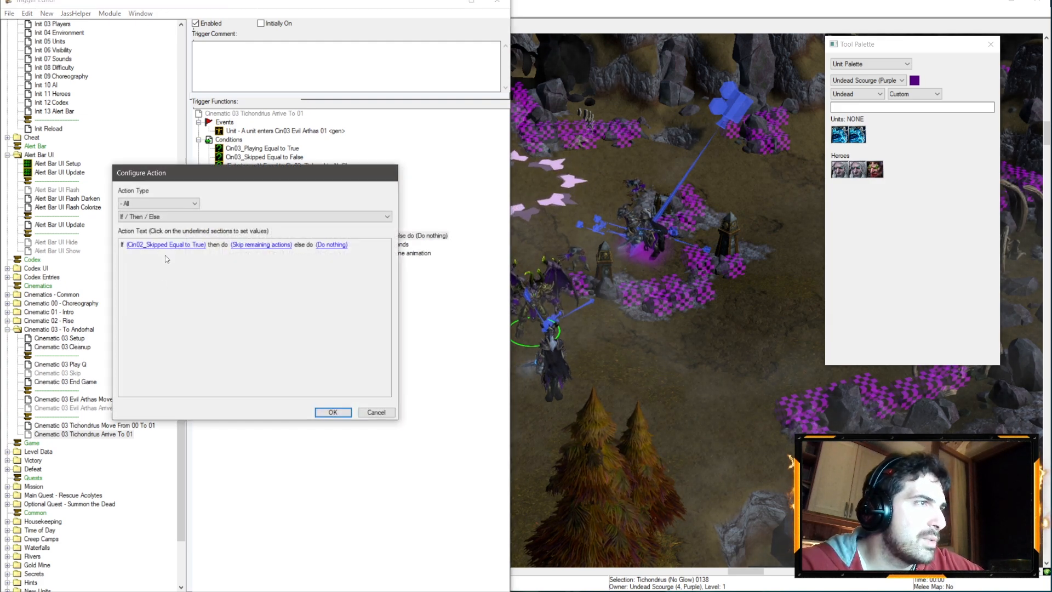
left_click(159, 245)
left_click(219, 117)
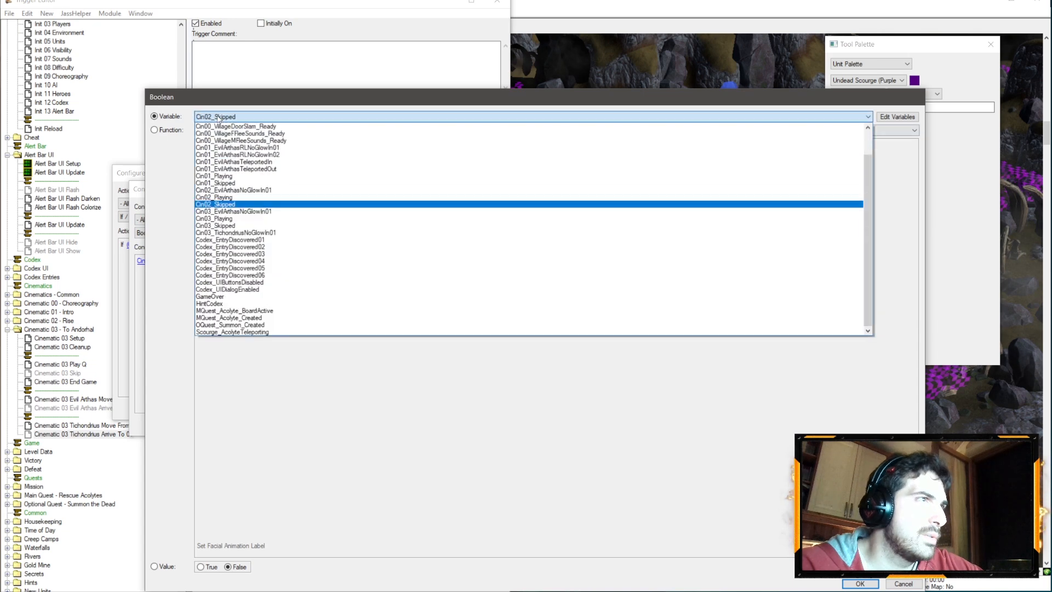
left_click(235, 225)
key("Return")
key("Return")
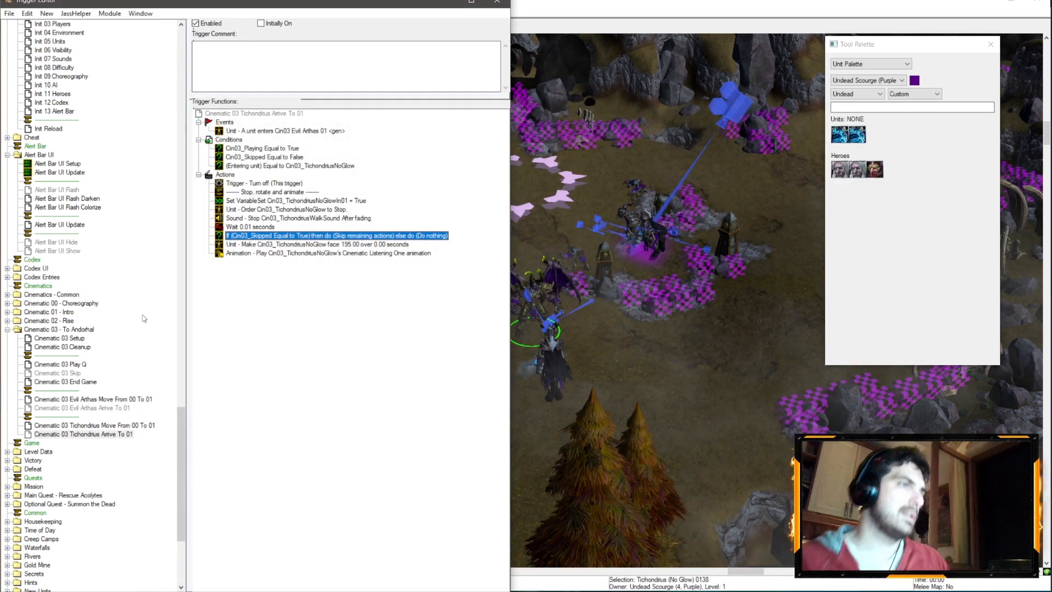
- Replace the If / Then / Else skip check in Cinematic 03 Evil Arthas Arrive To 01 with the corrected Cin03_Skipped version
left_click(116, 409)
left_click(252, 235)
key("ctrl+v")
left_click(252, 236)
key("Delete")
- In Cinematic 03 Setup, start a new action directly below the one that turns the day/night cycle off
left_click(76, 339)
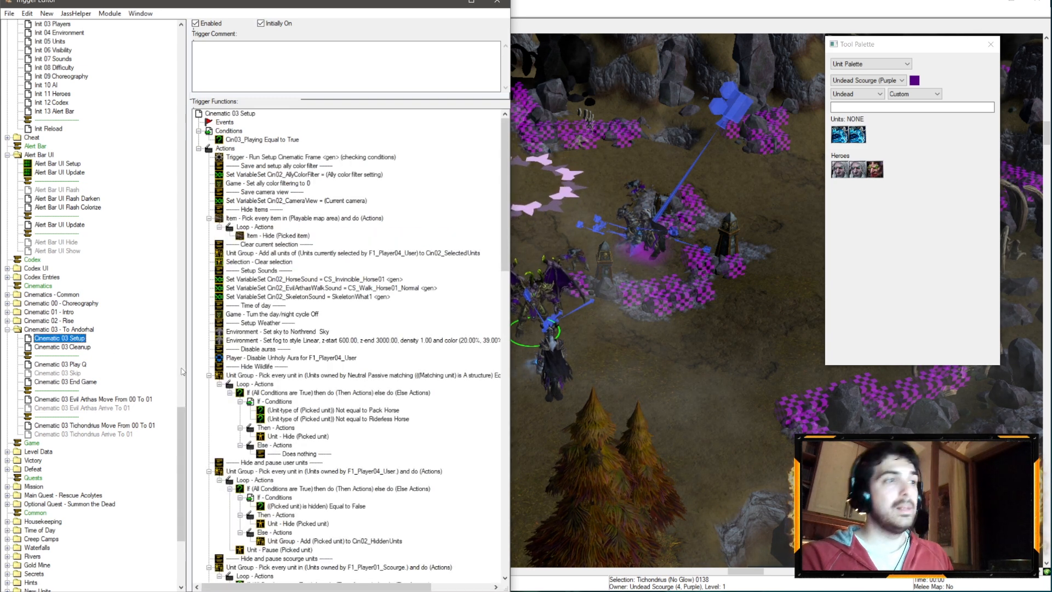
left_click(307, 314)
left_click(307, 331)
left_click(310, 341)
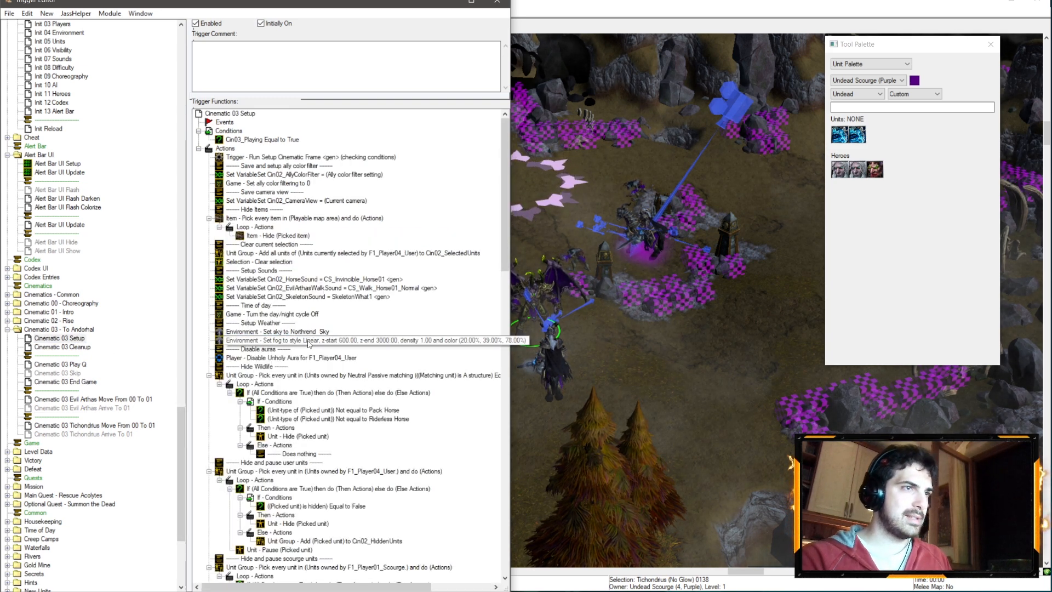
key("Down")
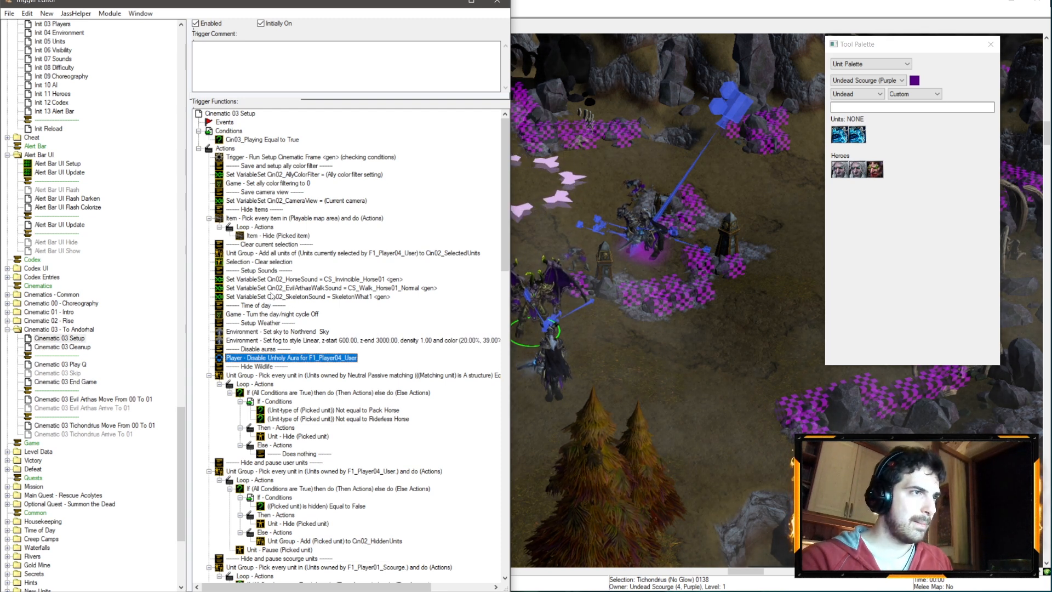
right_click(265, 314)
left_click(301, 423)
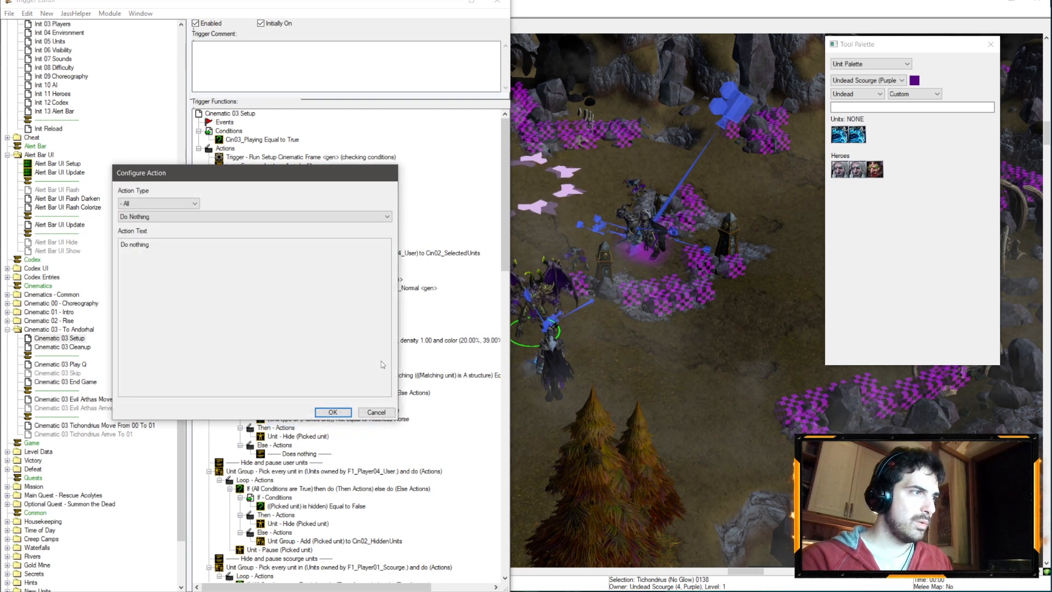
left_click(158, 203)
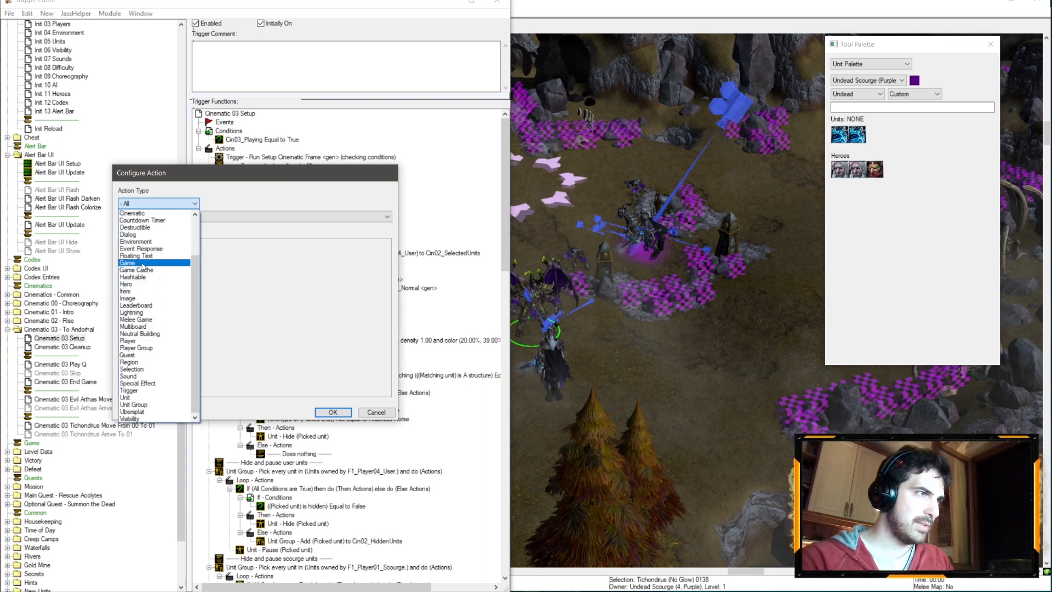
left_click(140, 263)
left_click(181, 216)
scroll(181, 236, "down", 7)
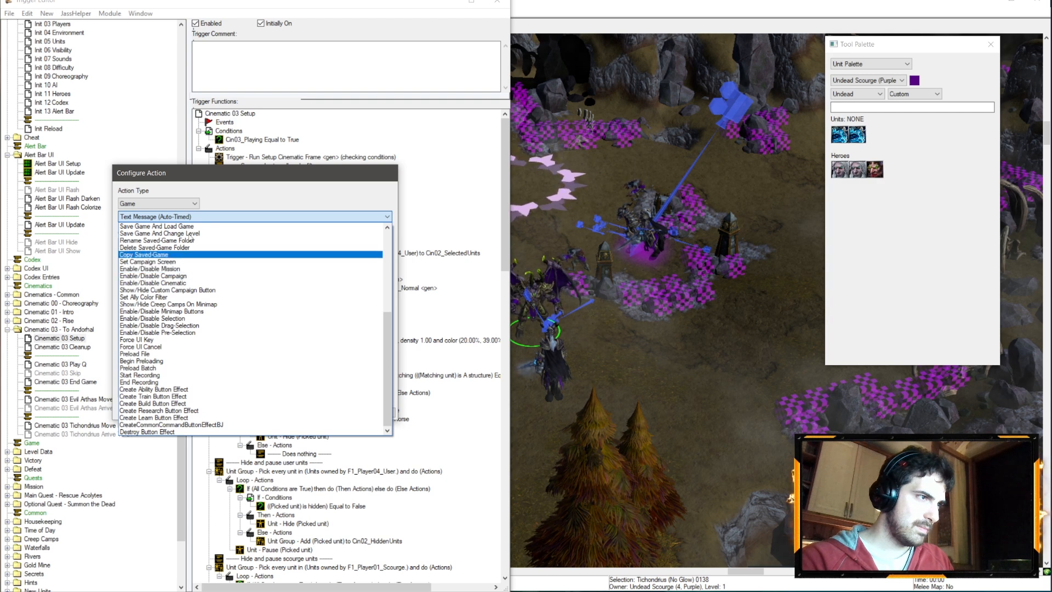
left_click(170, 216)
- Search the actions for "Time" and add Game - Set Time Of Day with a value of 6.50
left_click(159, 203)
scroll(141, 219, "up", 1)
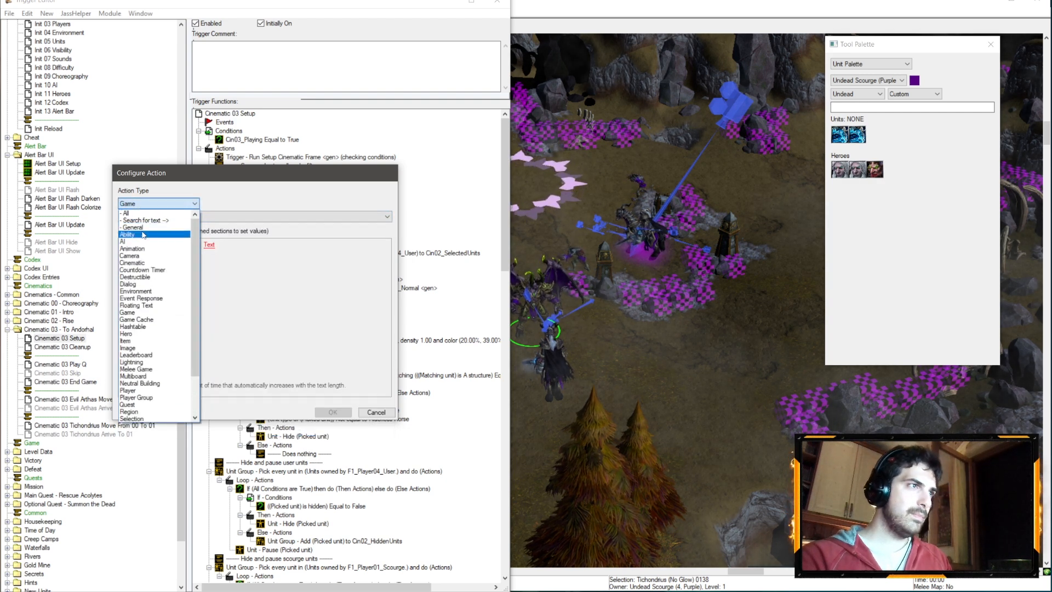
left_click(142, 213)
type("Time")
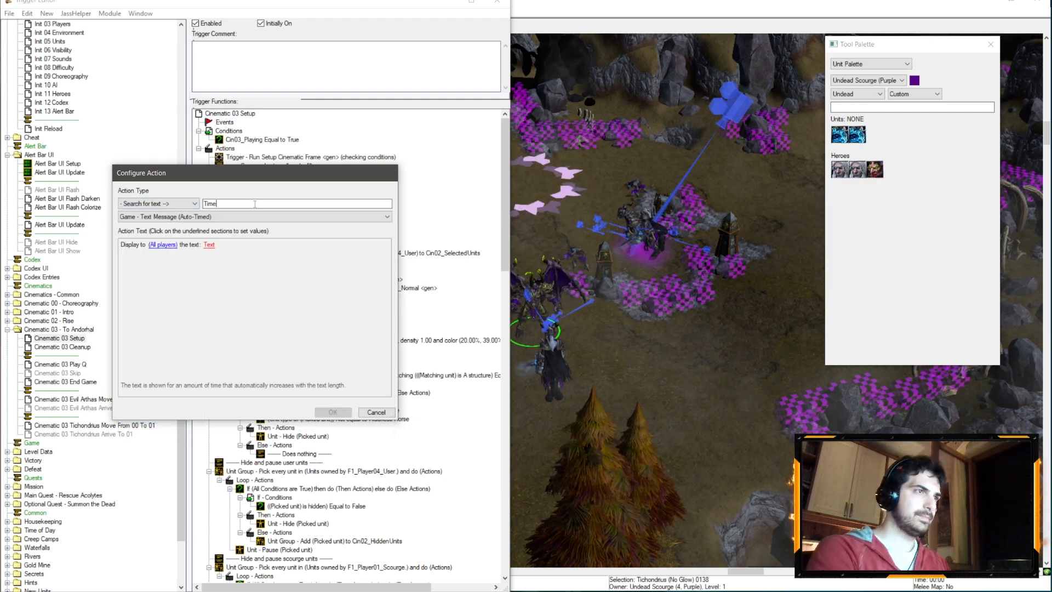
left_click(199, 216)
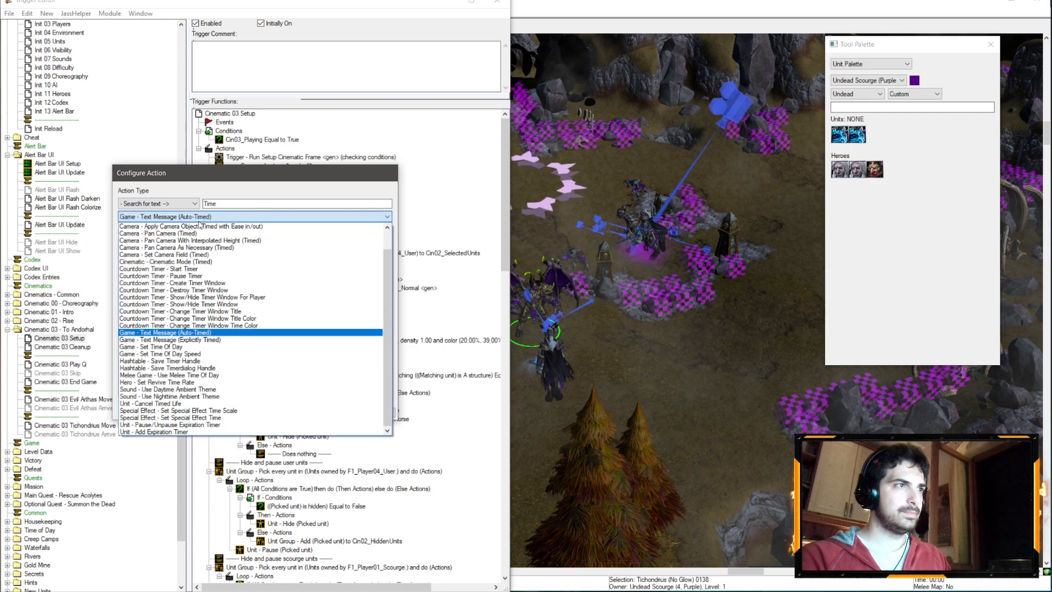
left_click(181, 346)
left_click(185, 244)
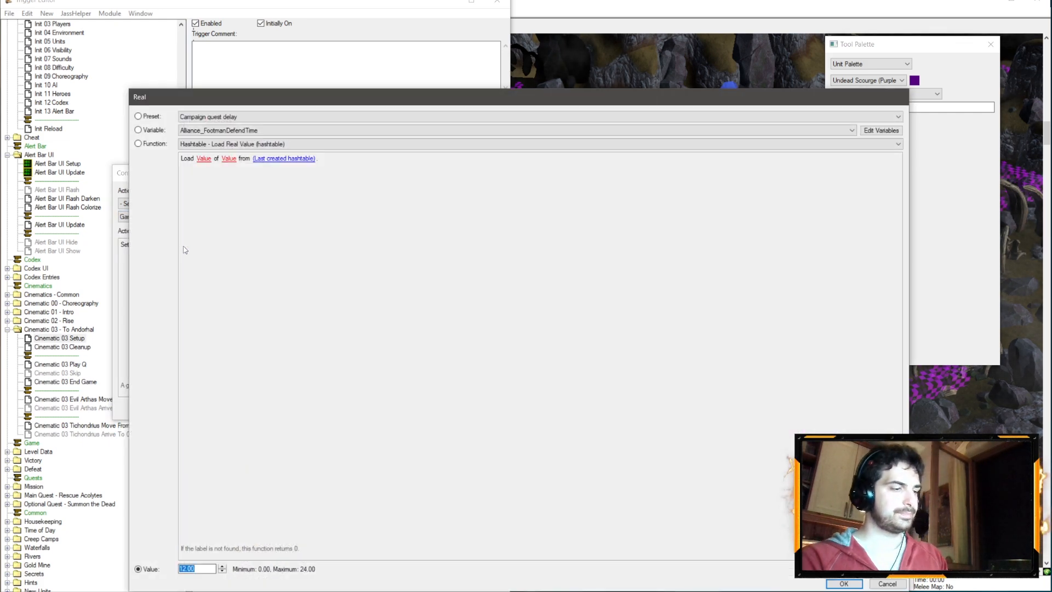
type("6.50")
key("Return")
key("Return")
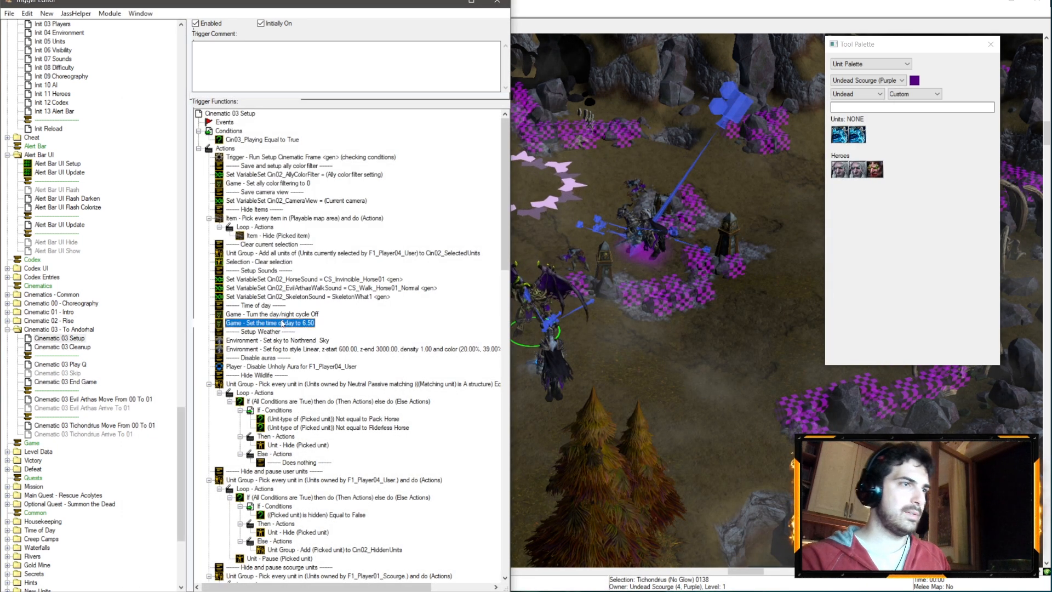
- Review the sky and fog actions under Setup Weather in Cinematic 03 Setup
double_click(286, 339)
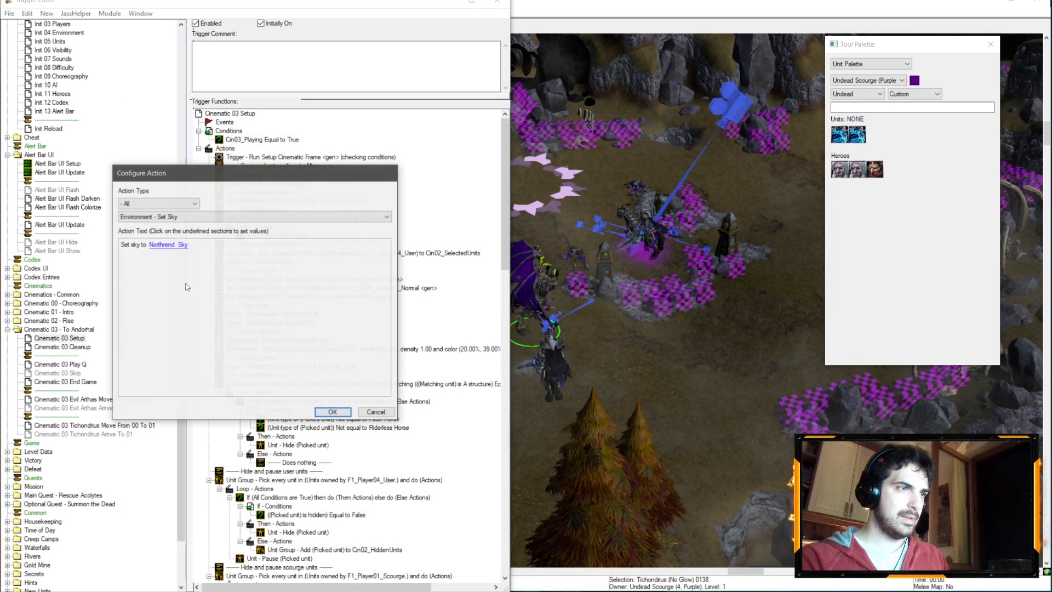
left_click(333, 412)
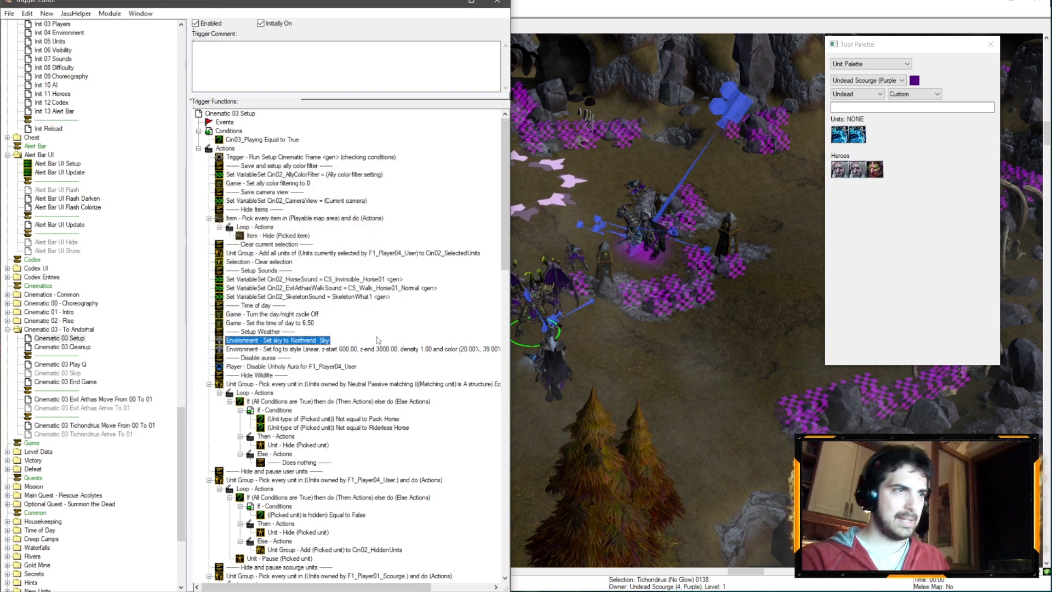
double_click(320, 347)
key("Escape")
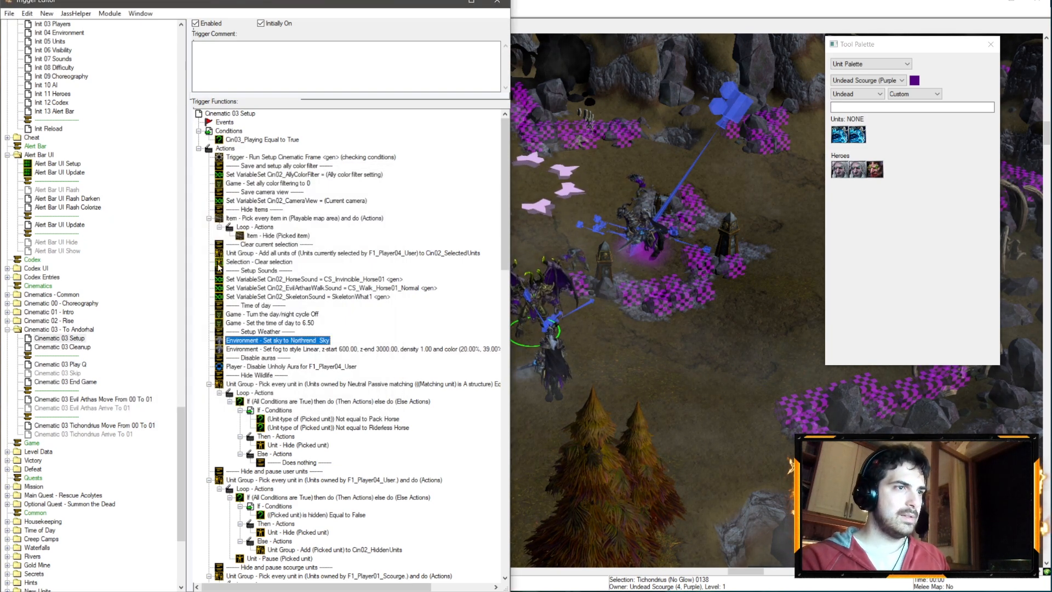
scroll(71, 170, "up", 7)
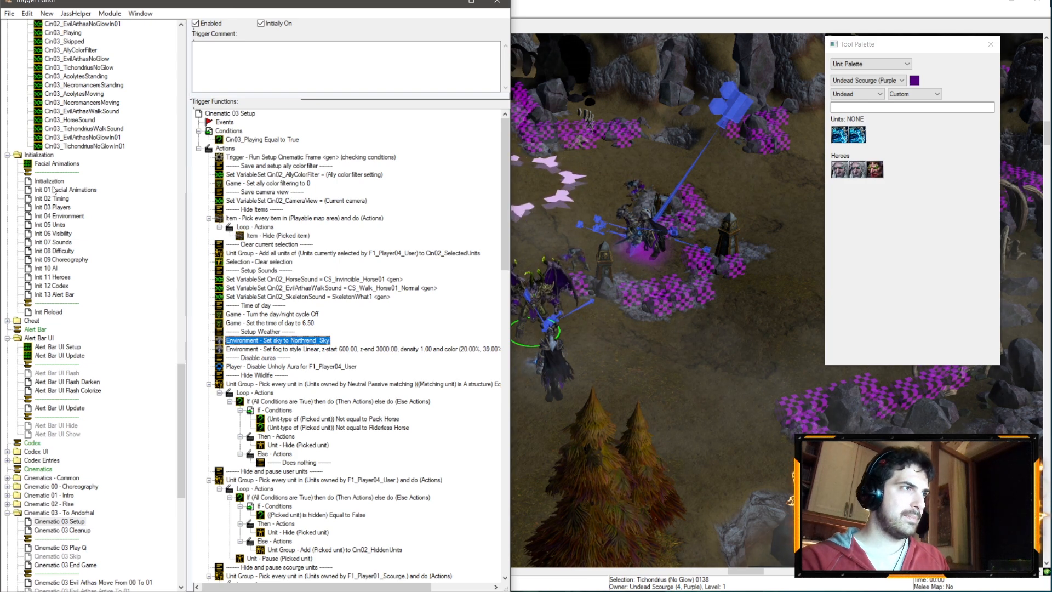
- Set the time of day in the Cinematic 03 Setup action to 4.00
double_click(307, 324)
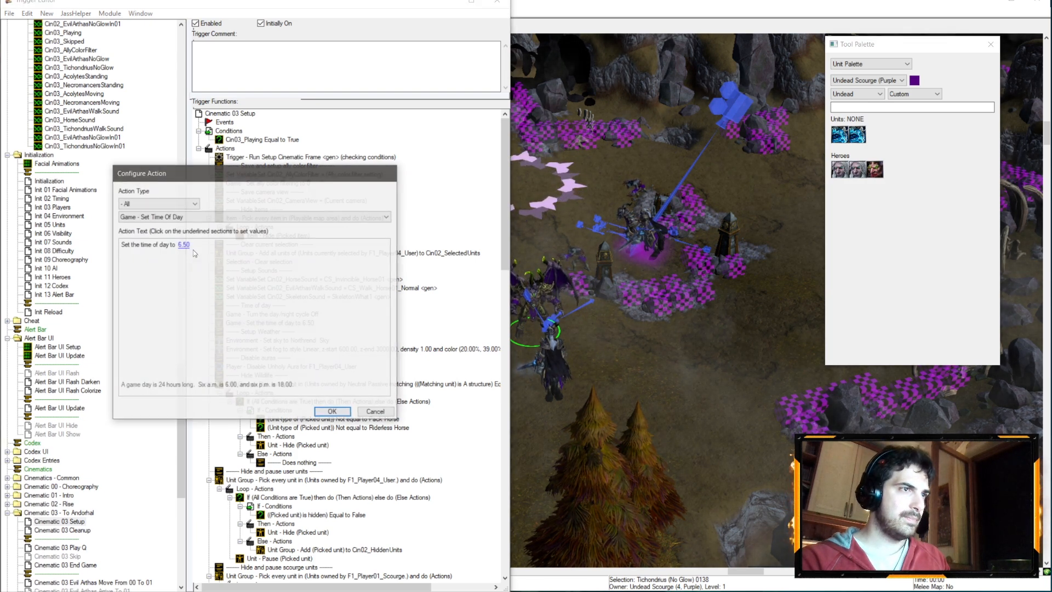
left_click(189, 252)
type("4")
key("Return")
key("Return")
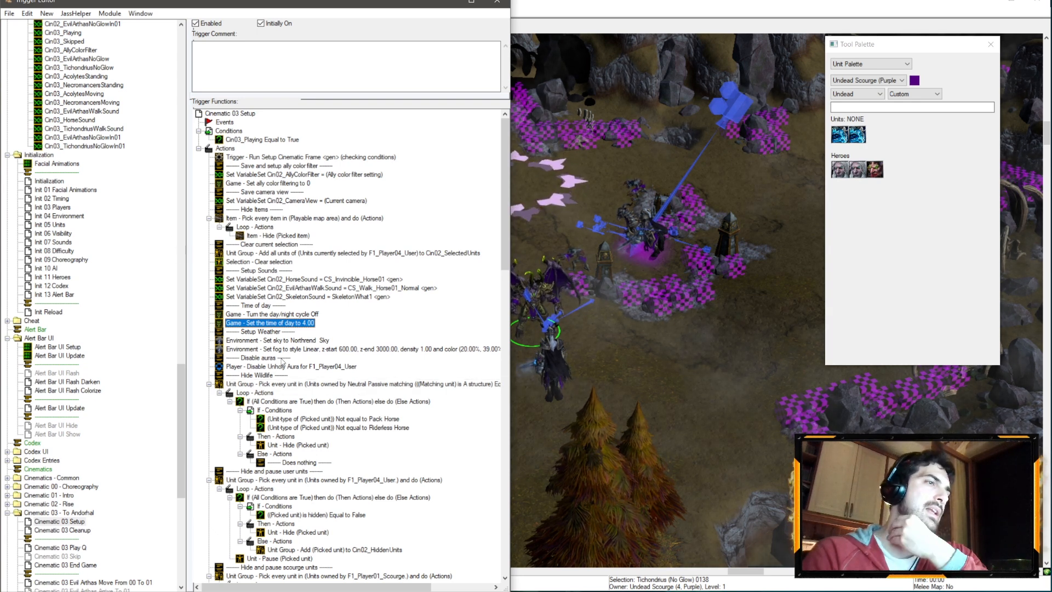
- In Cinematic 03 Setup, delete the action that adds the user's currently selected units to Cin02_SelectedUnits
left_click(303, 280)
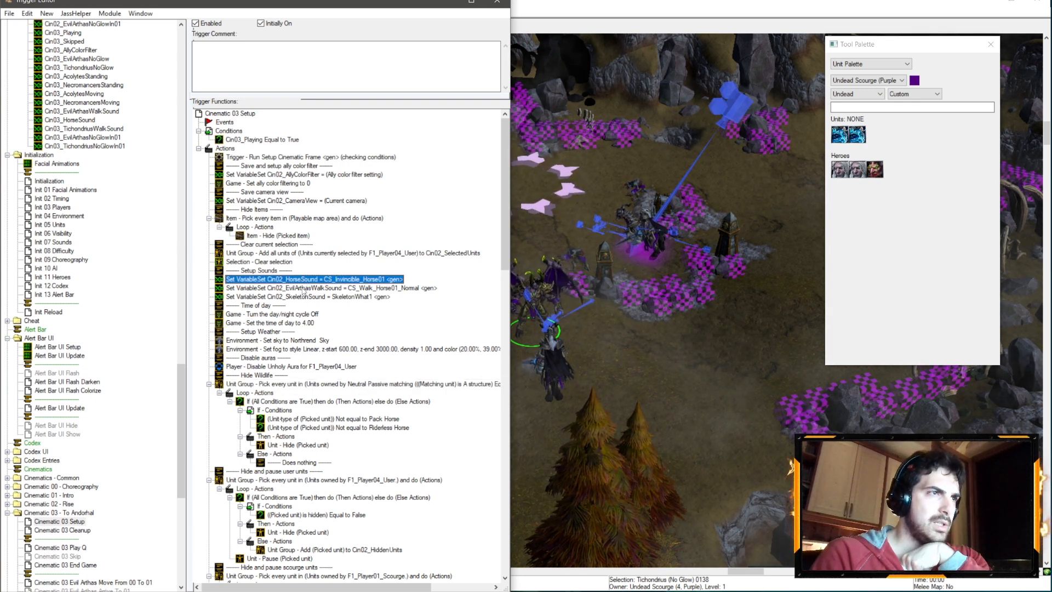
left_click(358, 253)
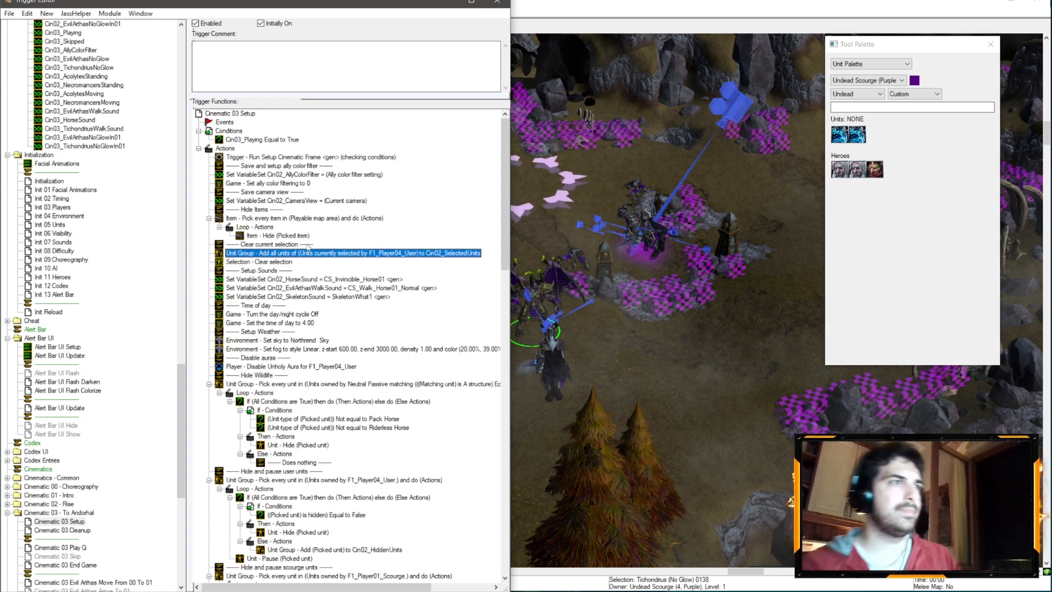
left_click(289, 244, "shift")
key("Delete")
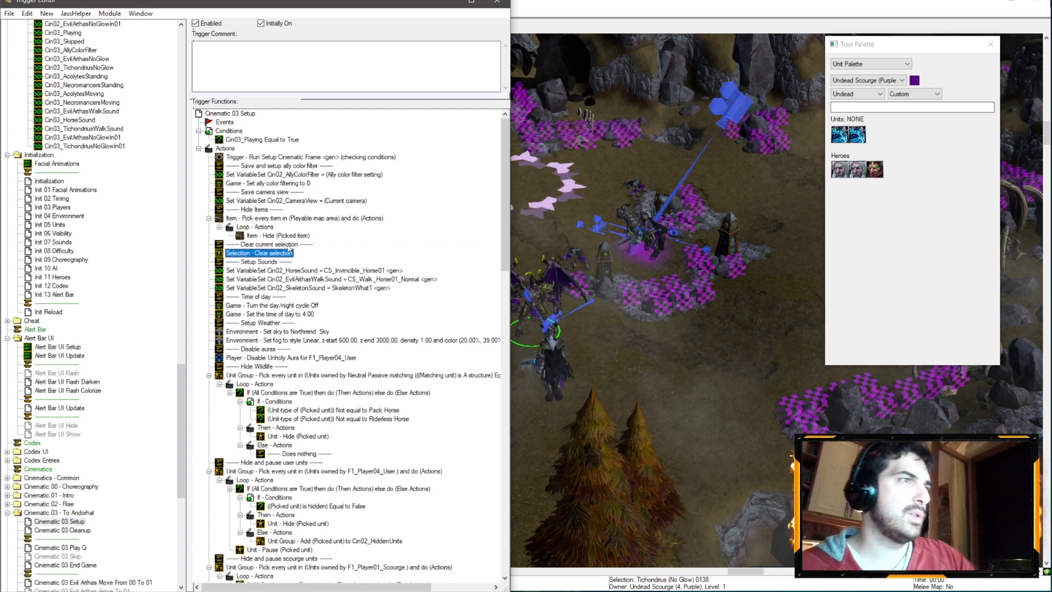
- Delete the "Save camera view" comment and the action that stores the current camera in Cin02_CameraView
left_click(283, 200)
key("Up")
left_click(283, 202, "shift")
key("Delete")
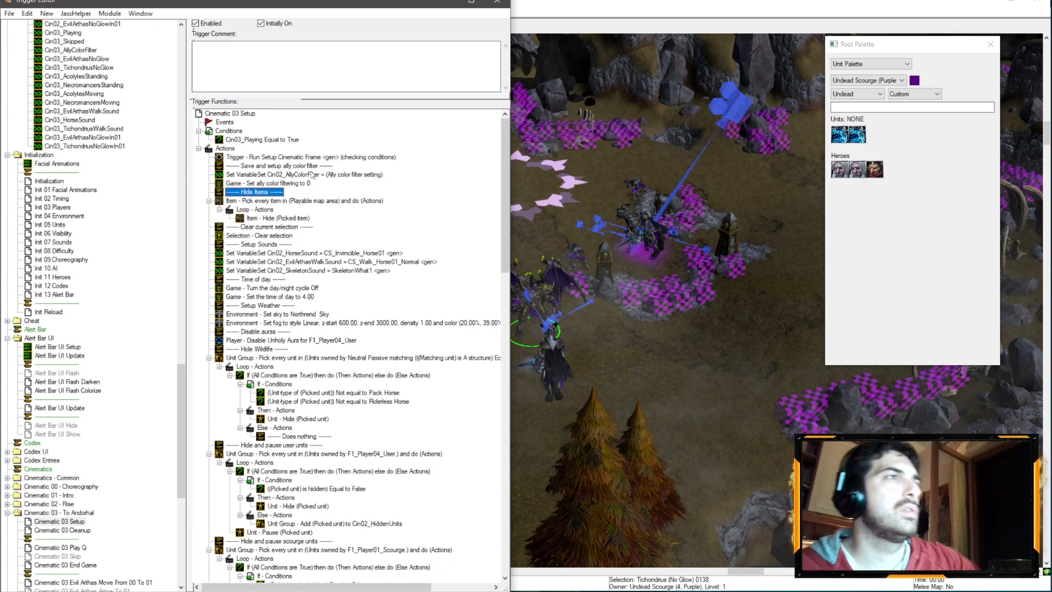
- Change the variable in the ally color filter saving action to Cin03_AllyColorFilter
double_click(308, 173)
left_click(189, 245)
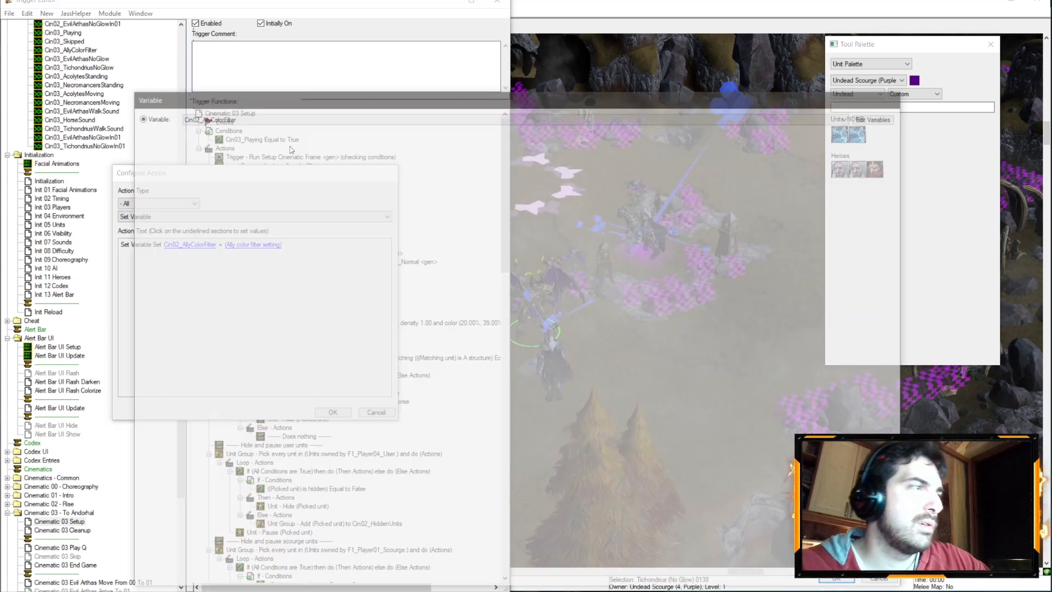
left_click(227, 117)
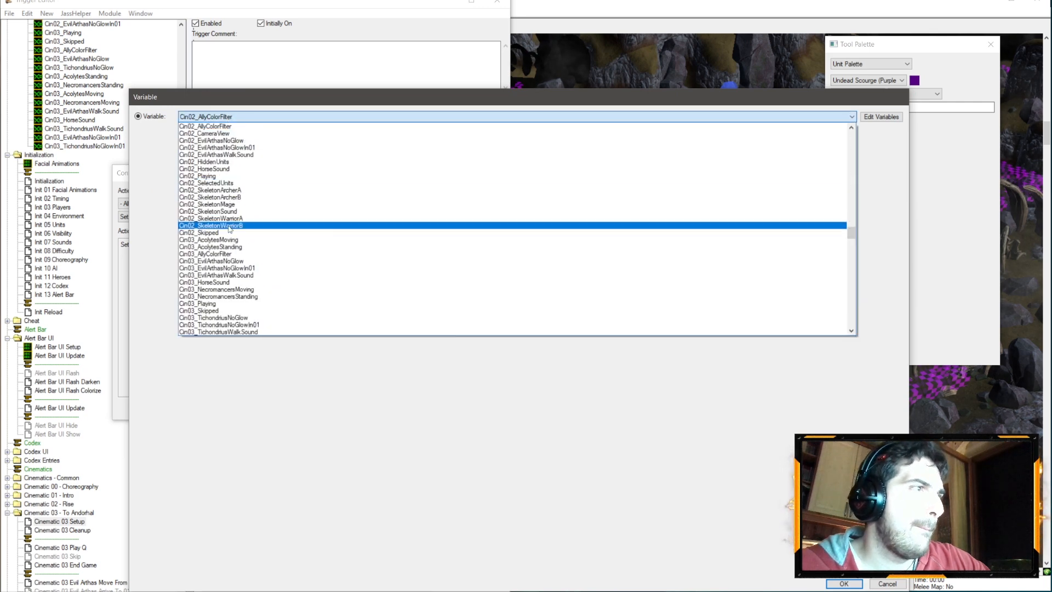
left_click(220, 253)
key("Return")
key("Return")
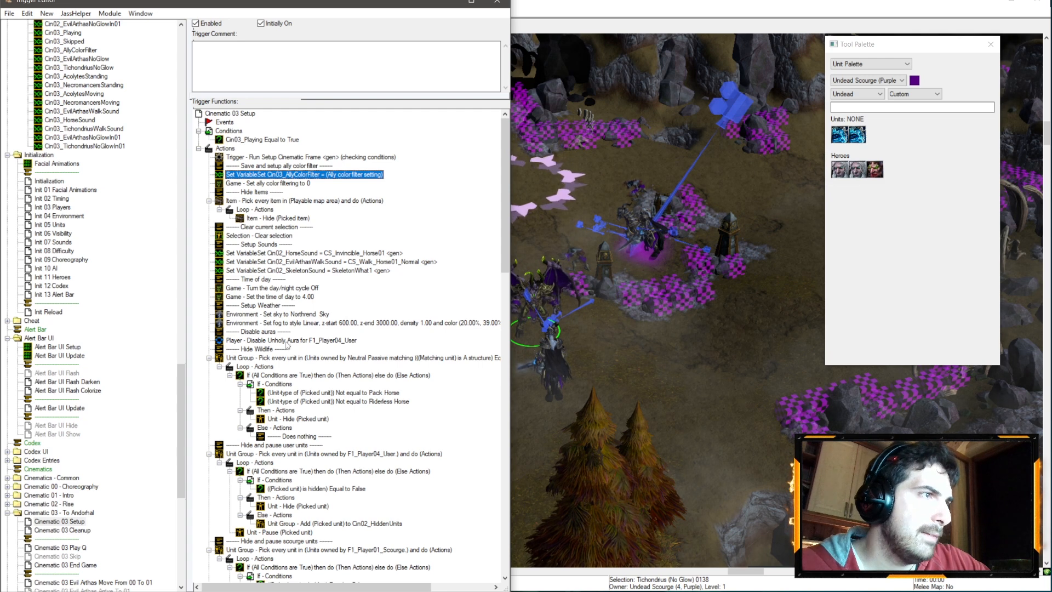
- In the F1_Player04_User loop, move Unit - Hide out of the If/Then/Else and delete the conditional block
left_click(305, 358)
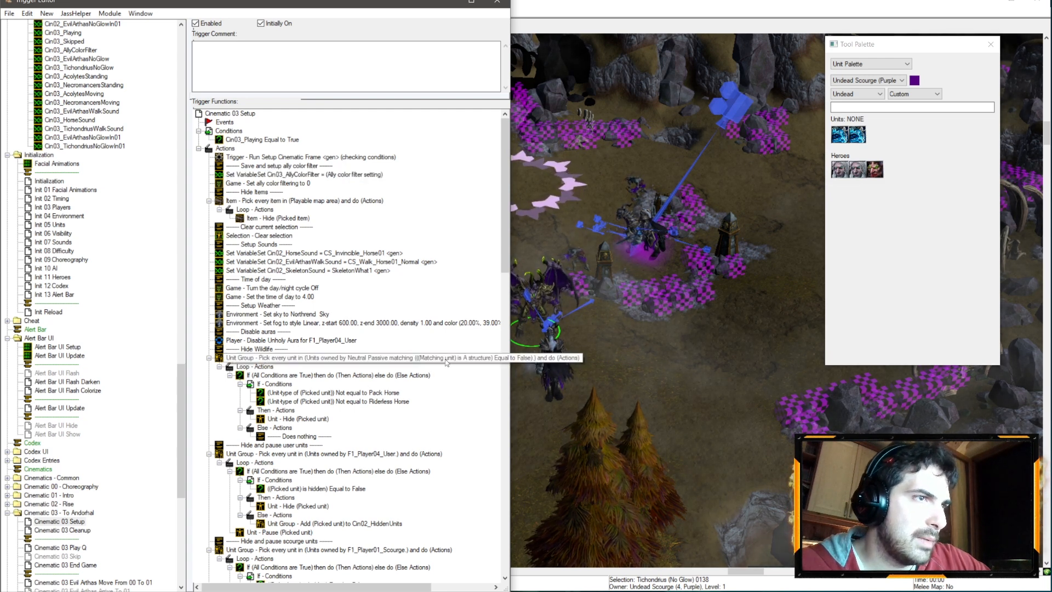
scroll(329, 416, "down", 6)
scroll(328, 329, "down", 6)
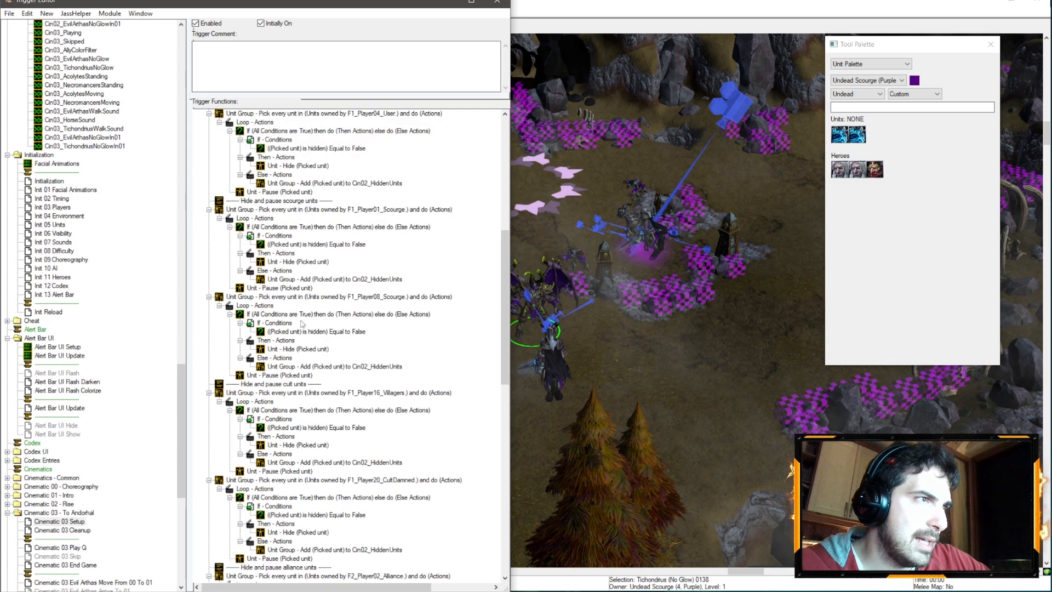
scroll(352, 293, "up", 6)
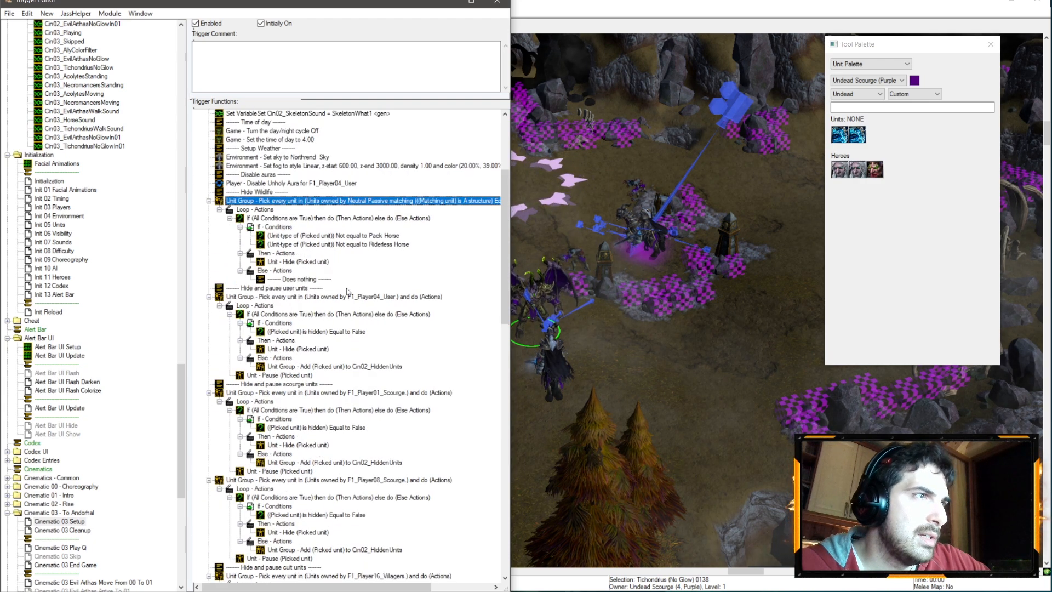
left_click(361, 366)
left_click_drag(313, 351, 271, 314)
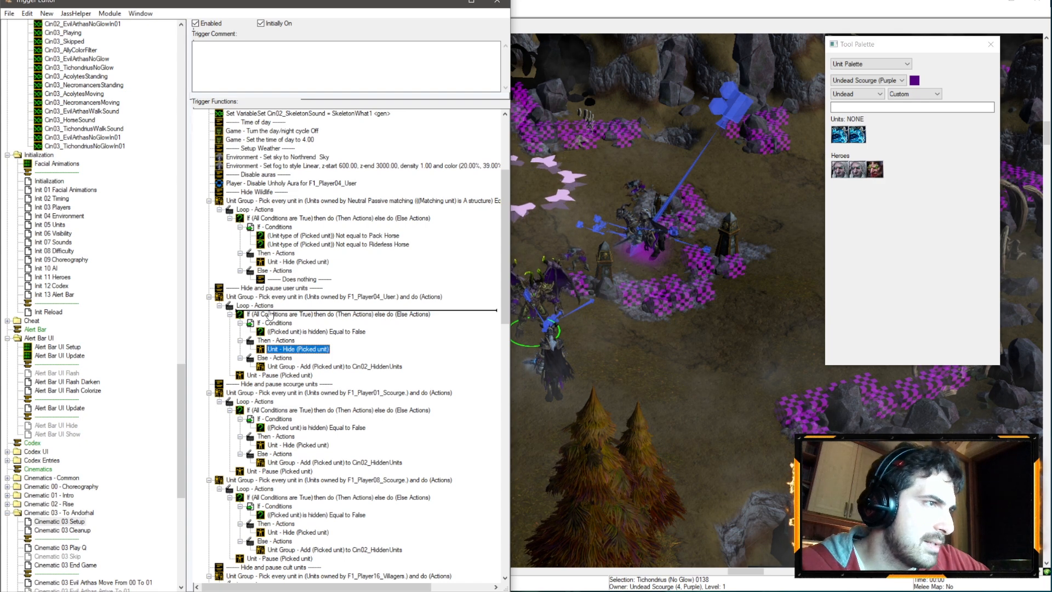
left_click_drag(261, 369, 263, 374)
left_click(292, 315)
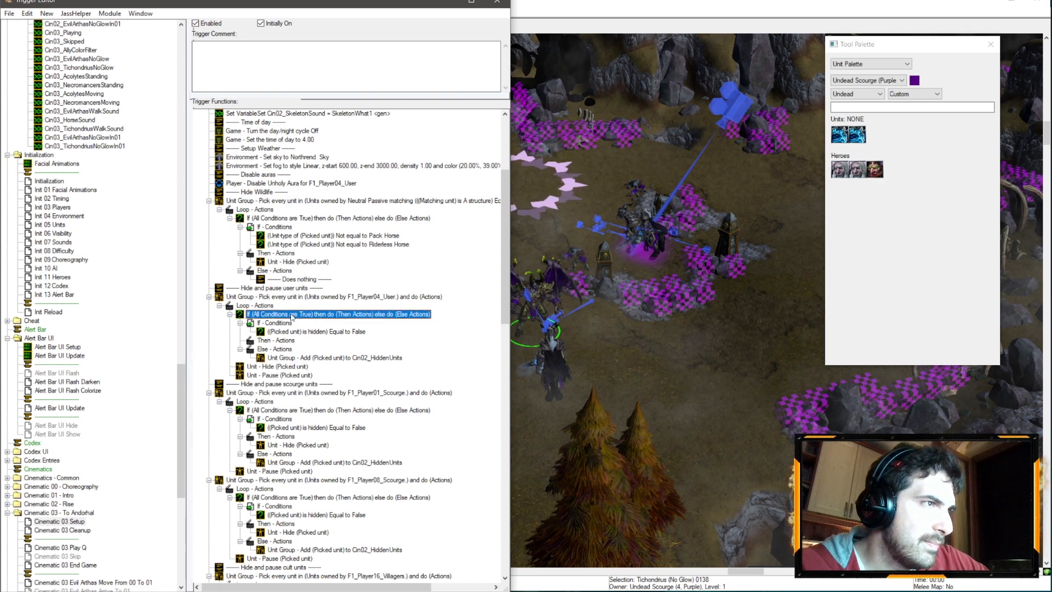
key("Delete")
- In the Hide Wildlife loop, move Unit - Hide above the If/Then/Else and delete the horse unit-type conditional
left_click(294, 263)
left_click_drag(274, 226, 254, 213)
left_click(285, 227)
key("Delete")
- In the F1_Player08_Scourge and F1_Player16_Villagers loops, move Unit - Hide directly into the loop and delete the hidden-unit conditionals
left_click_drag(290, 420, 257, 379)
left_click(296, 393)
key("Delete")
left_click_drag(296, 463, 275, 425)
left_click(287, 437)
key("Delete")
- In the F1_Player20_CultDamned loop, take Unit - Hide out of the If/Then/Else and delete that conditional
scroll(307, 416, "down", 5)
left_click_drag(289, 366, 258, 324)
left_click(285, 340)
key("Delete")
- Make Unit - Hide unconditional in the F2_Player02_Alliance and F2_Player05_Villagers loops by moving it out and deleting their If/Then/Else blocks
scroll(287, 361, "down", 5)
left_click_drag(283, 279, 263, 244)
left_click(282, 252)
key("Delete")
left_click_drag(290, 323, 268, 281)
left_click(282, 296)
key("Delete")
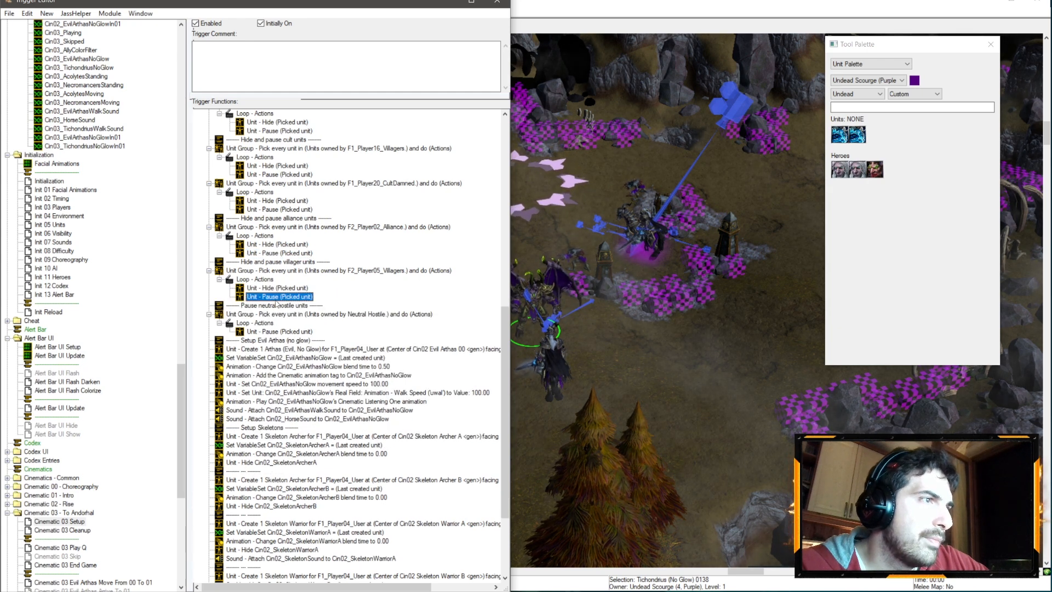
- In the F1_Player01_Scourge loop, move Unit - Hide above the If/Then/Else and delete the hidden-unit conditional
scroll(277, 303, "up", 10)
left_click_drag(294, 357, 268, 316)
left_click(282, 331)
key("Delete")
scroll(279, 323, "down", 3)
scroll(284, 318, "down", 10)
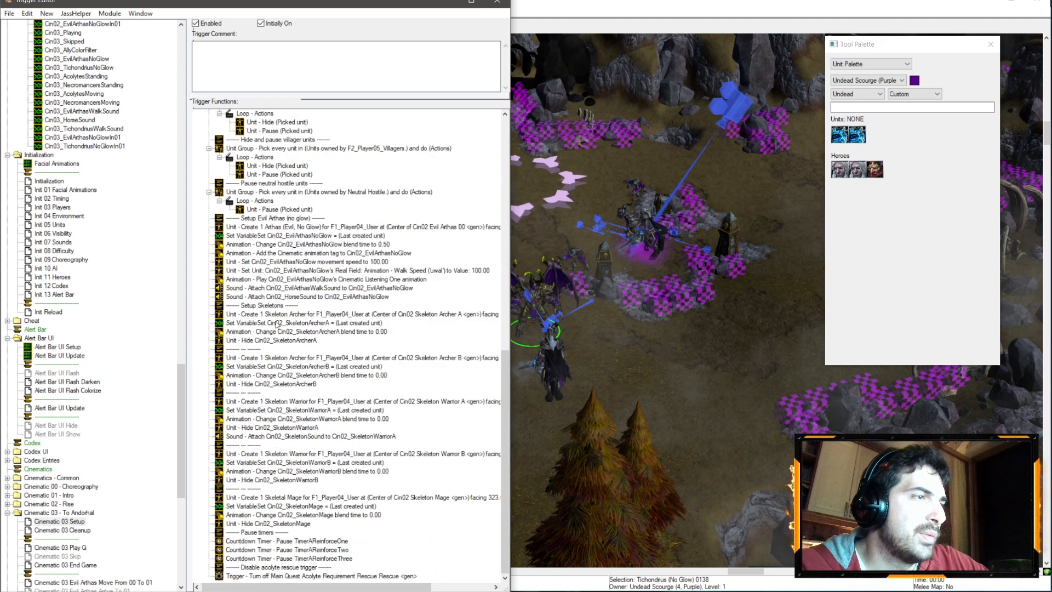
- Change the "Setup Skeletons" comment in the Cinematic 03 Setup actions to "Setup Acolytes"
left_click(308, 219)
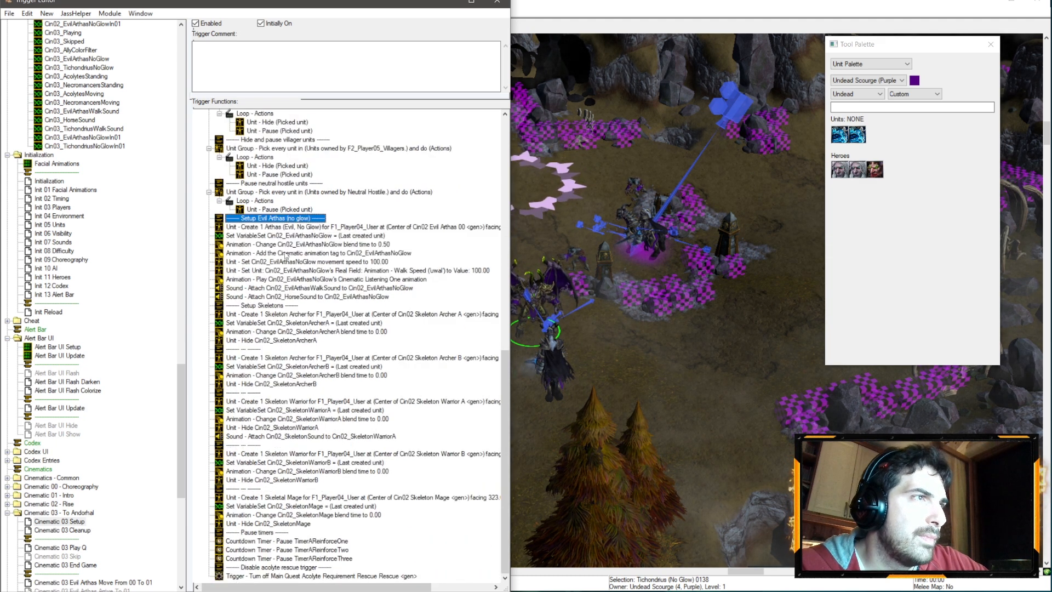
left_click(273, 306)
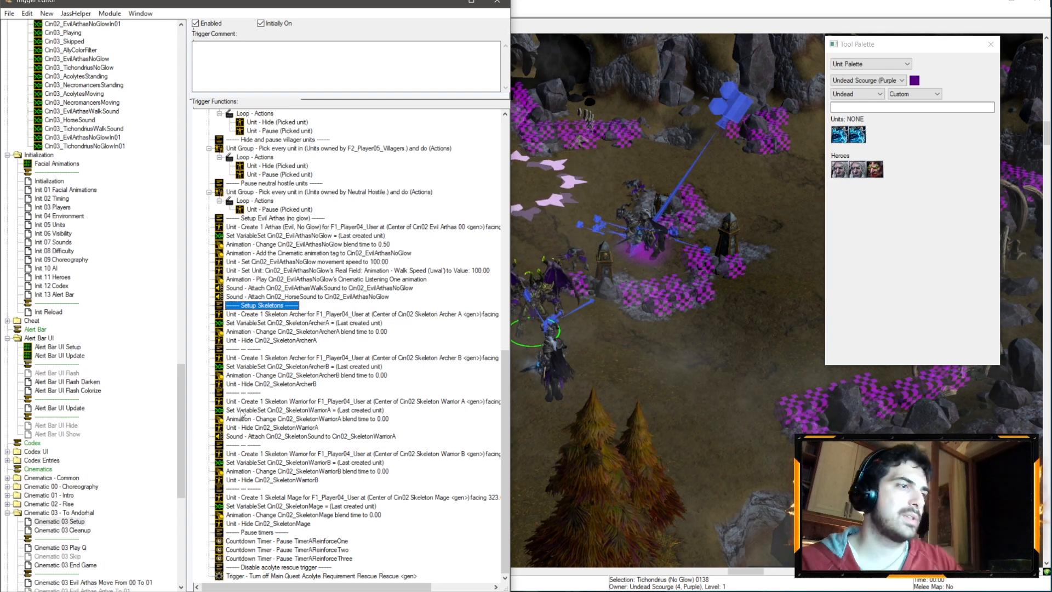
double_click(265, 307)
left_click(167, 275)
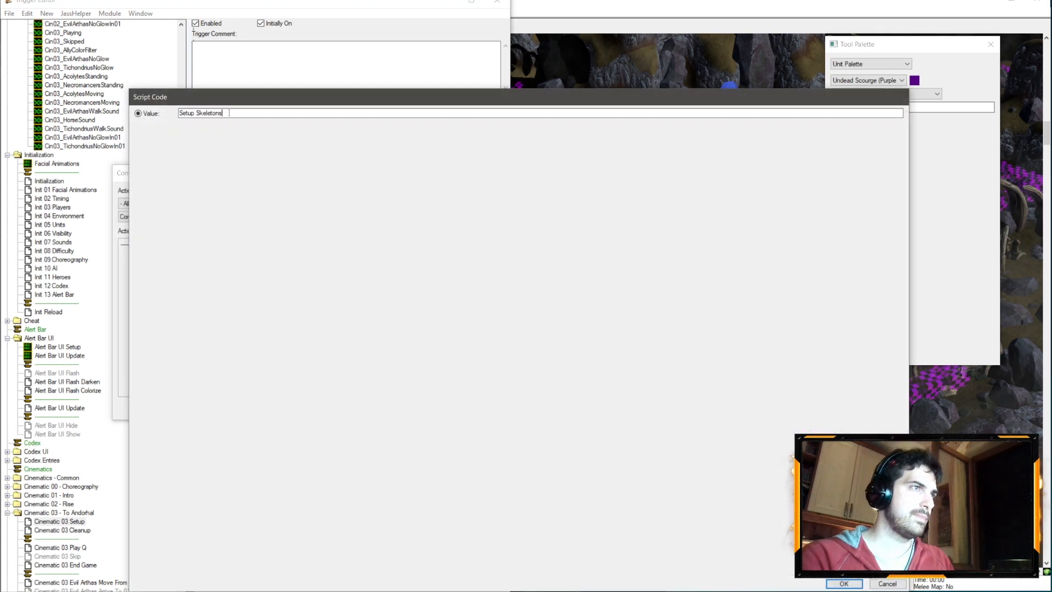
type("Acolytes")
key("Return")
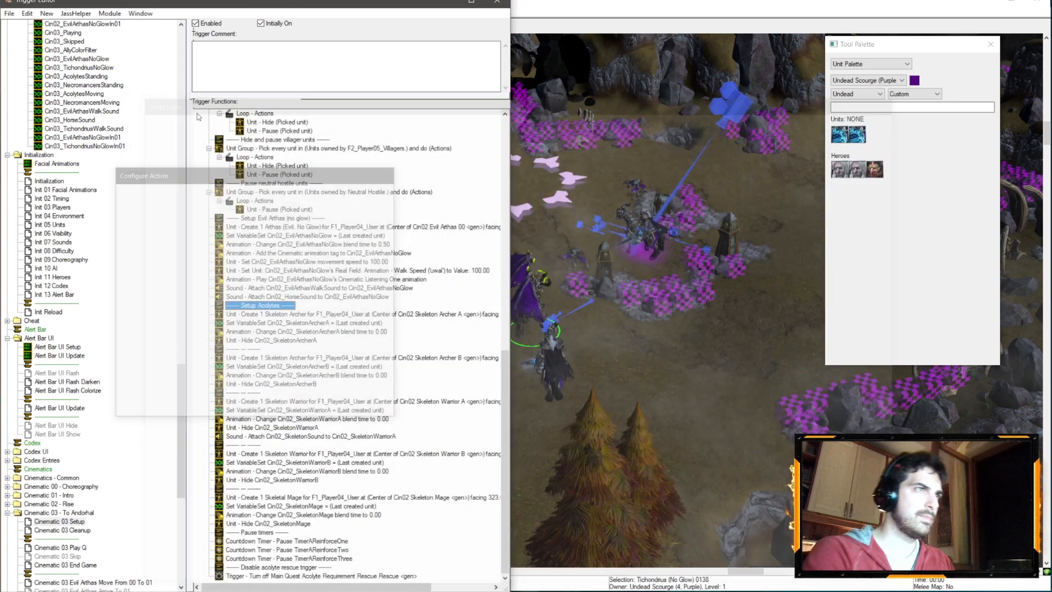
key("Return")
- Add a comment reading "Setup Necromancers (if any)" directly below the "Setup Acolytes" comment
double_click(260, 314)
left_click(162, 247)
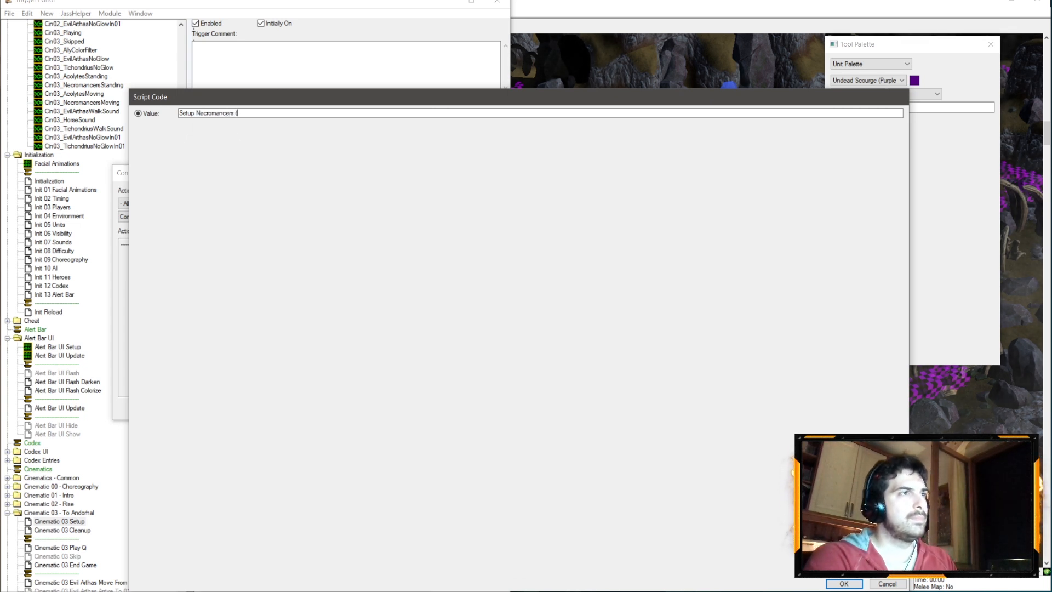
key("Return")
key("Return")
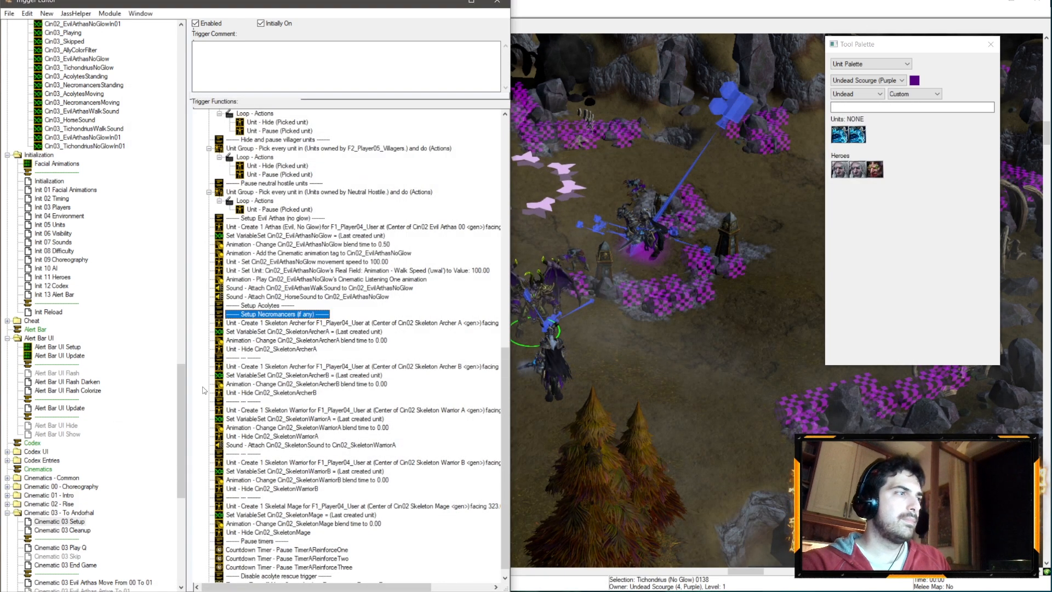
left_click(265, 340)
scroll(291, 395, "down", 2)
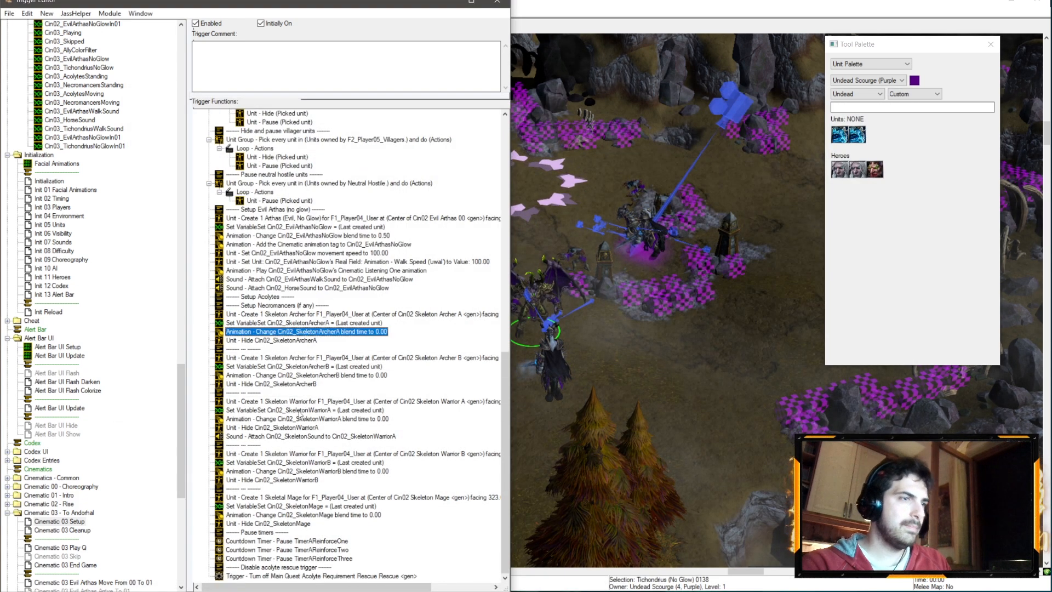
left_click(9, 13)
left_click(26, 60)
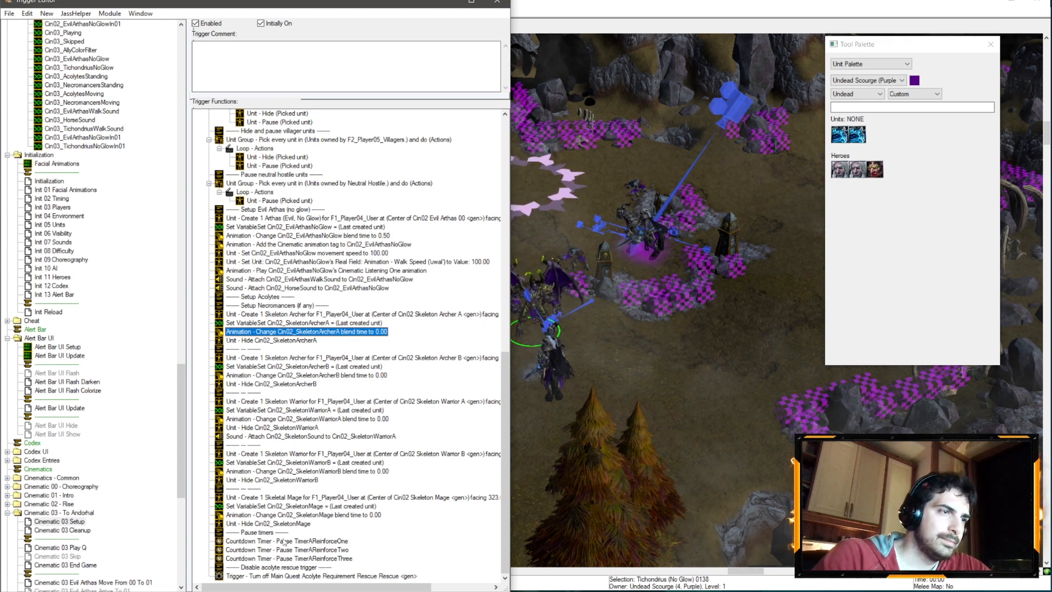
- Examine the timer-pausing actions and the acolyte rescue trigger action at the end of the action list
left_click(251, 523)
left_click(276, 533)
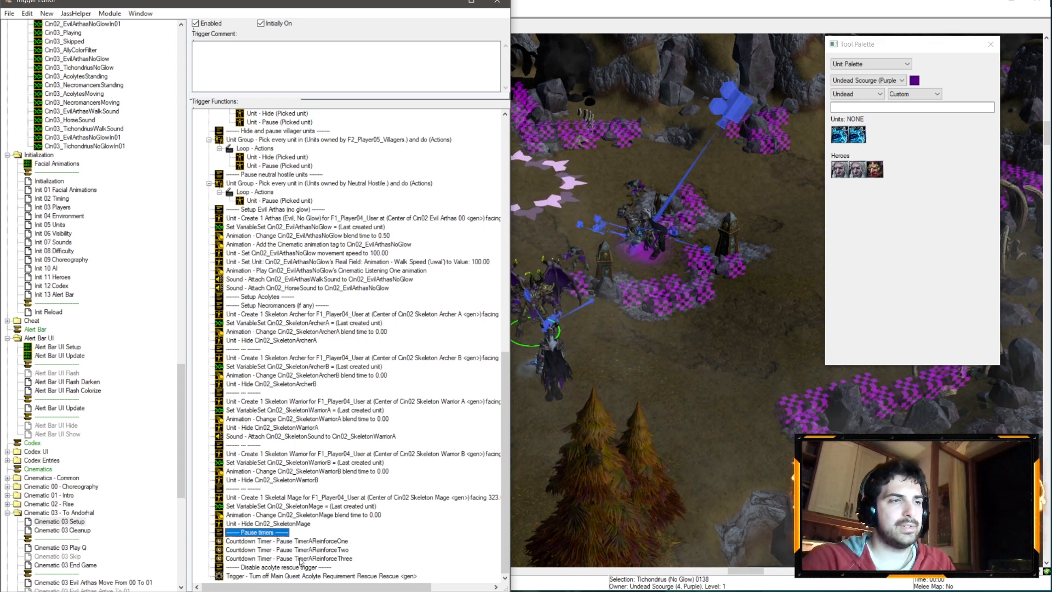
left_click(301, 559, "shift")
left_click(303, 575)
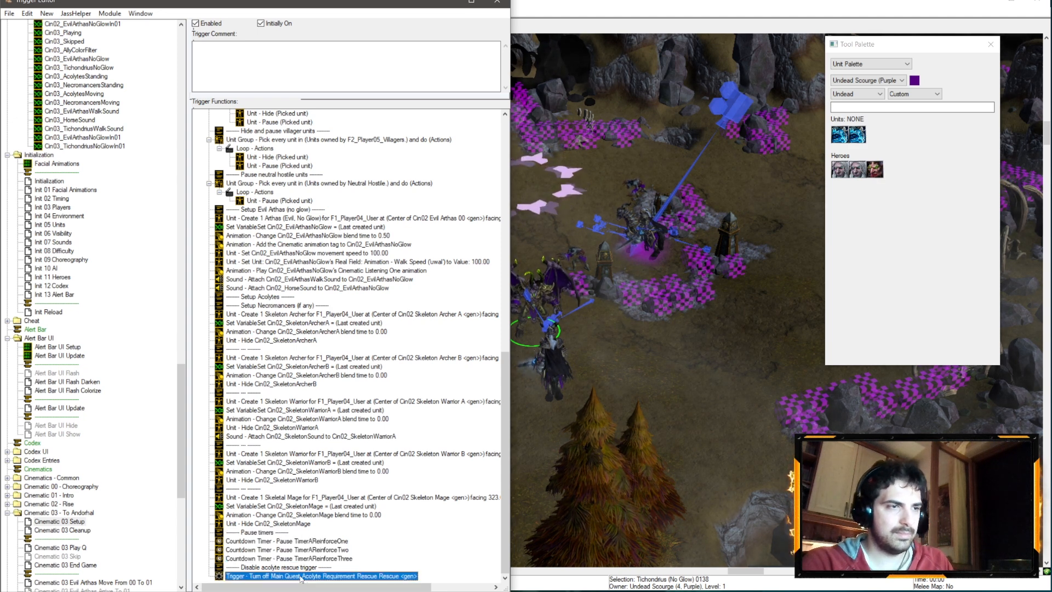
left_click(271, 533)
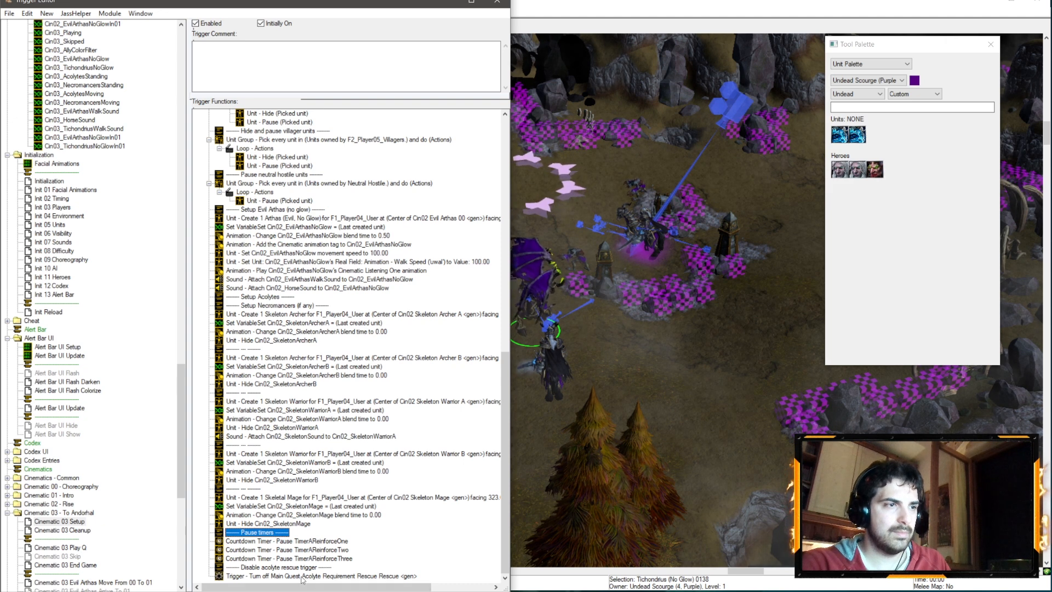
left_click(296, 568)
left_click(298, 576)
left_click(296, 568)
left_click(294, 575)
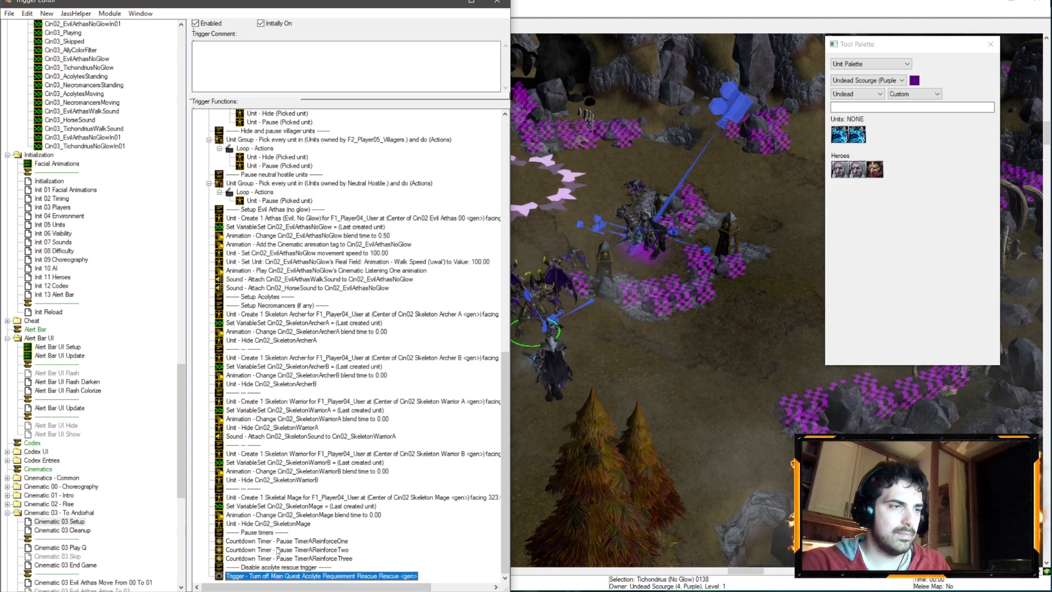
- Delete the "Disable acolyte rescue trigger" comment together with the action that turns off Main Quest Acolyte Requirement Rescue
left_click(276, 542)
left_click(269, 533)
left_click(267, 560)
left_click(266, 568)
left_click(264, 577)
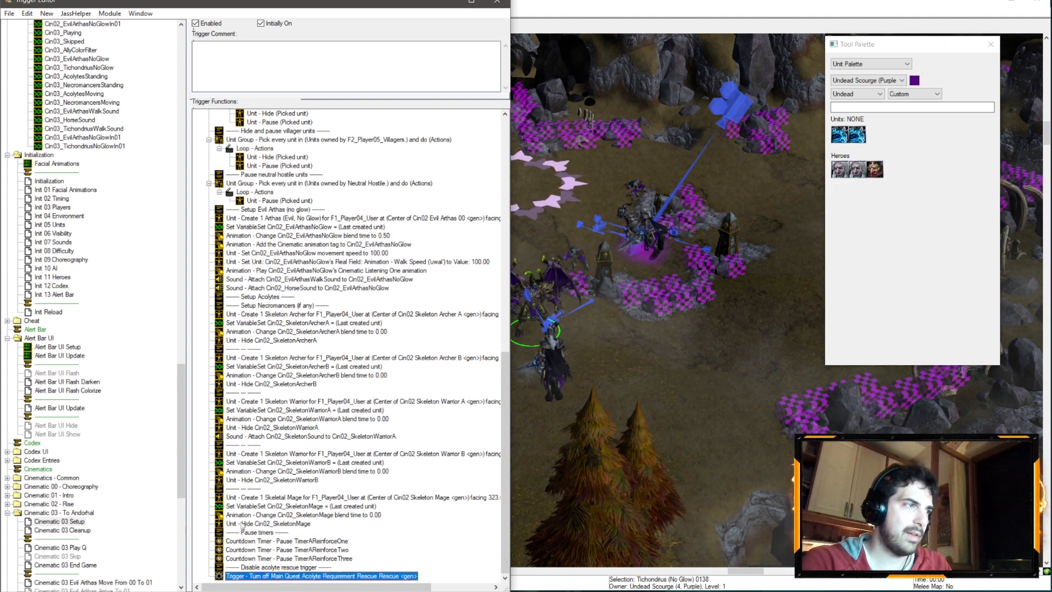
left_click(257, 568, "shift")
key("Delete")
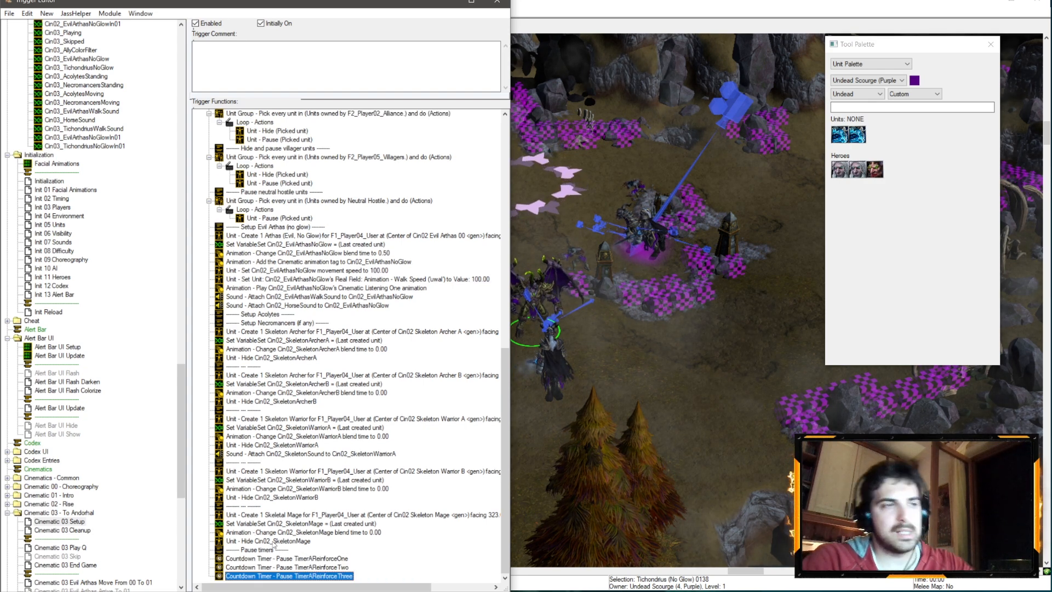
- Change the Cin02_HorseSound assignment under Setup Sounds to set Cin03_EvilArthasWalkSound to CS_Walk_Horse01_Normal
left_click(253, 560)
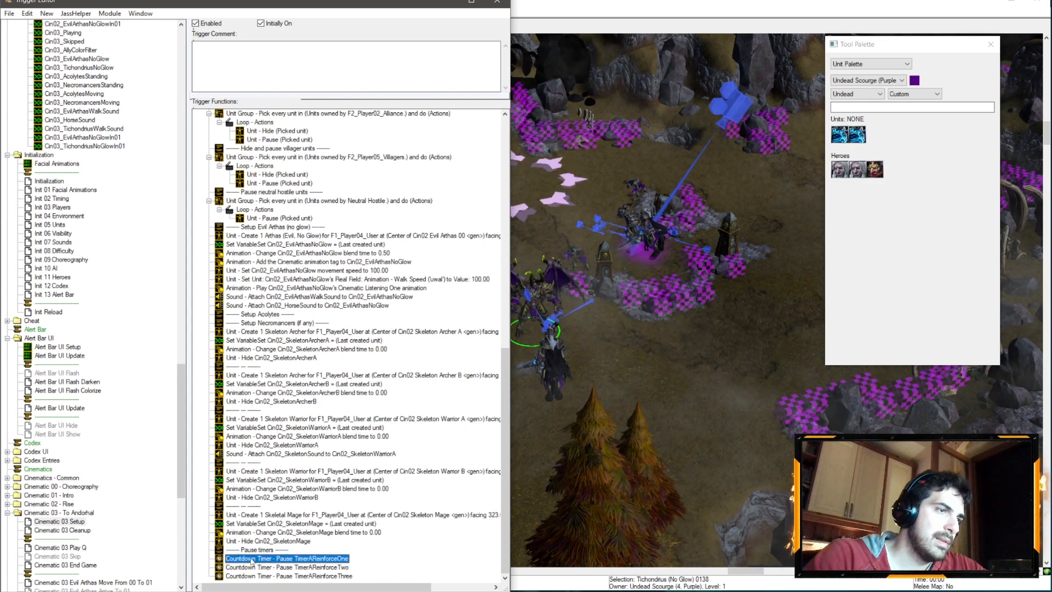
left_click(267, 550)
scroll(316, 363, "up", 18)
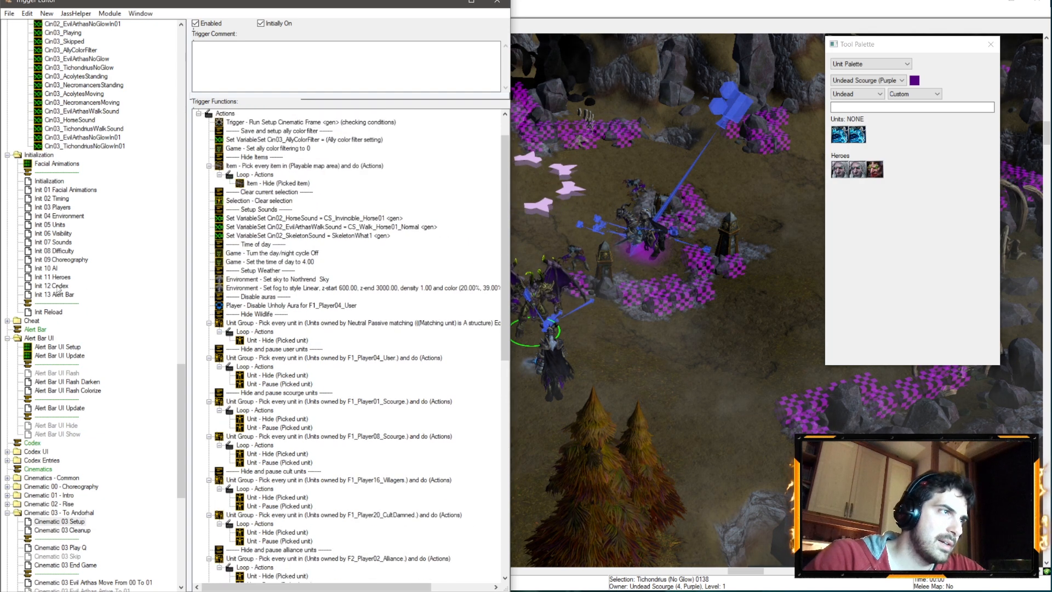
double_click(287, 254)
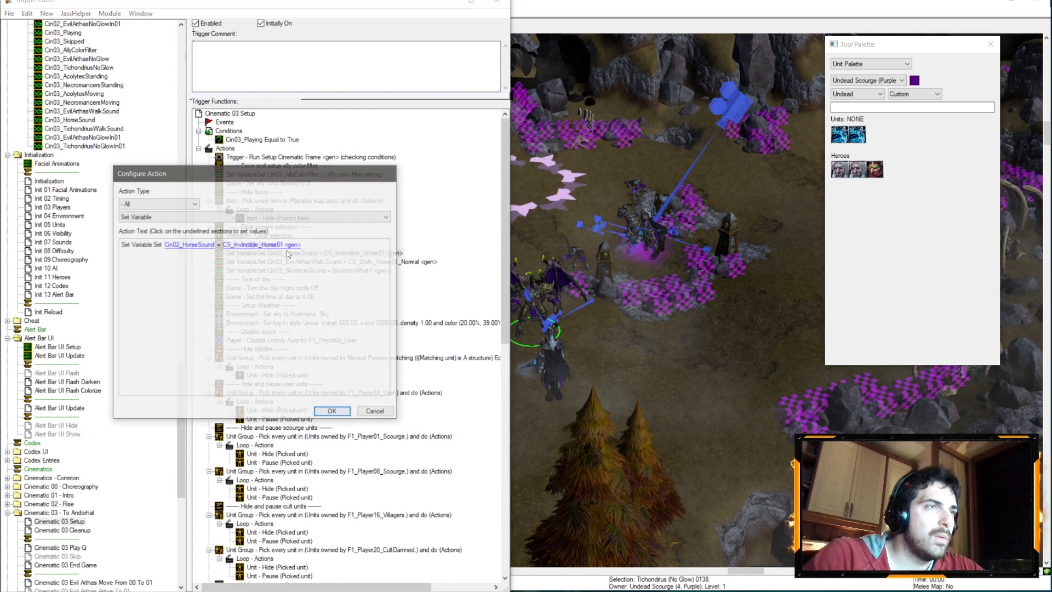
left_click(181, 248)
left_click(234, 117)
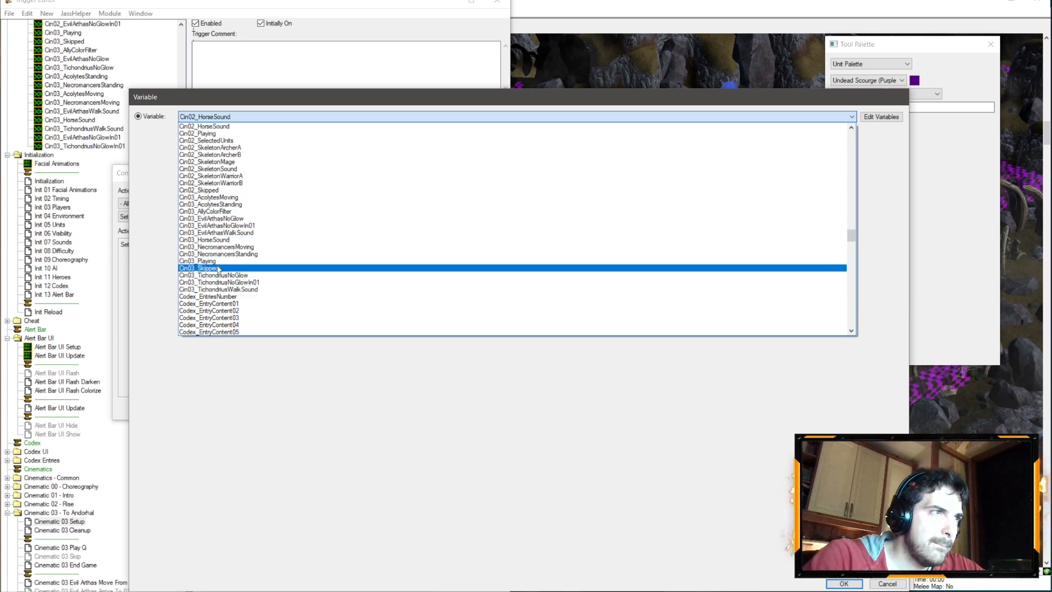
left_click(238, 234)
key("Return")
left_click(260, 245)
left_click(238, 130)
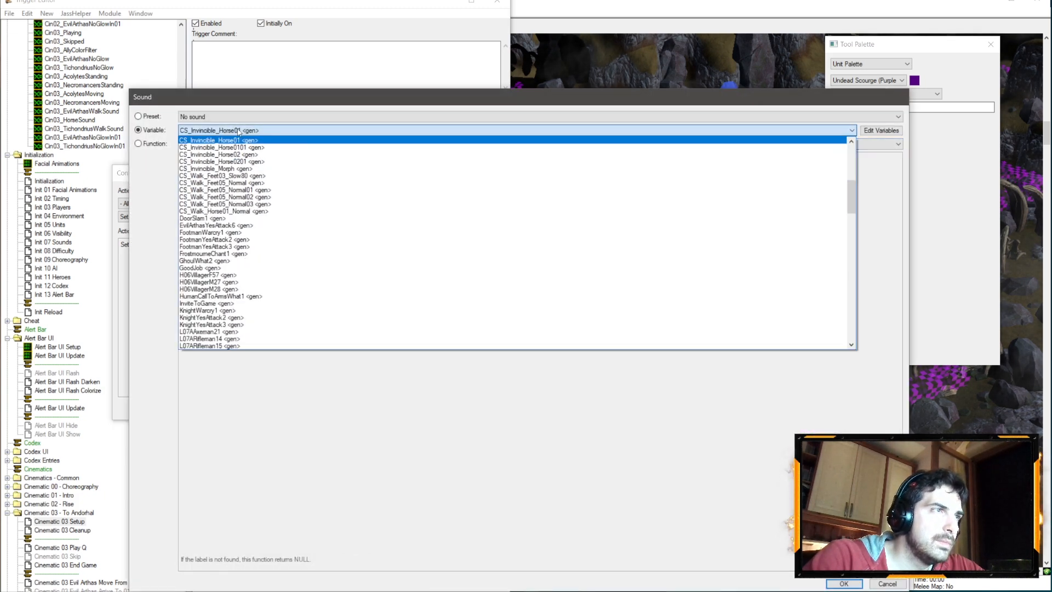
left_click(230, 211)
key("Return")
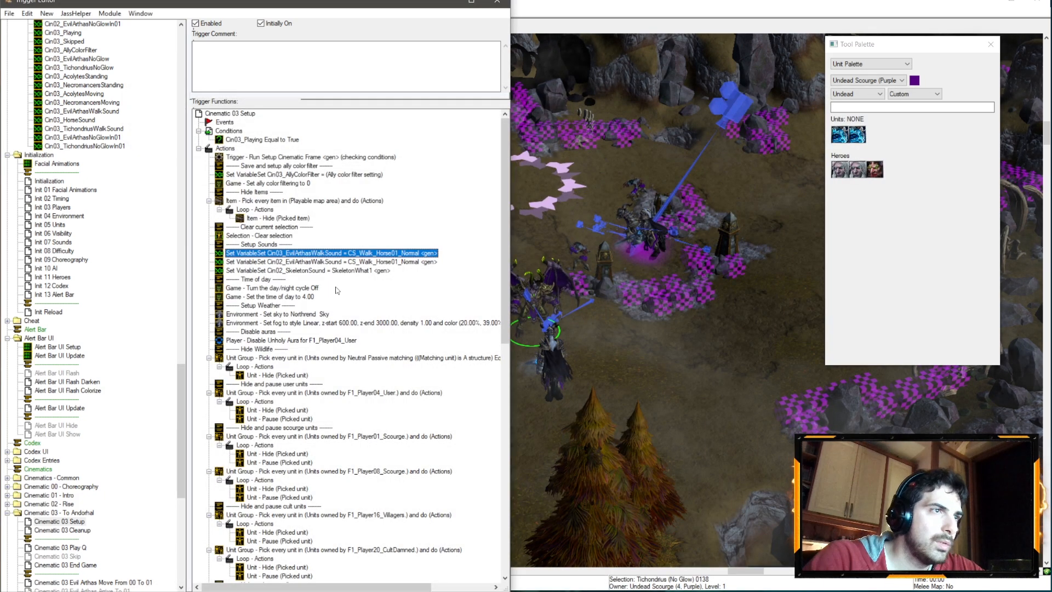
- Remove the redundant second Arthas walk sound assignment and the Cin02_SkeletonSound assignment from Setup Sounds
left_click(313, 263)
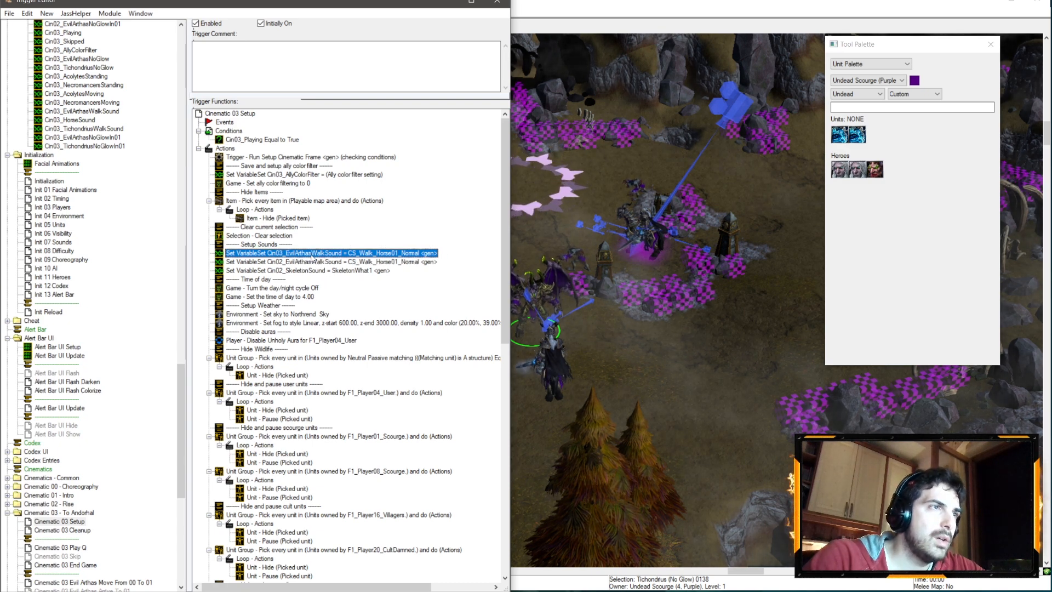
double_click(311, 261)
left_click(201, 244)
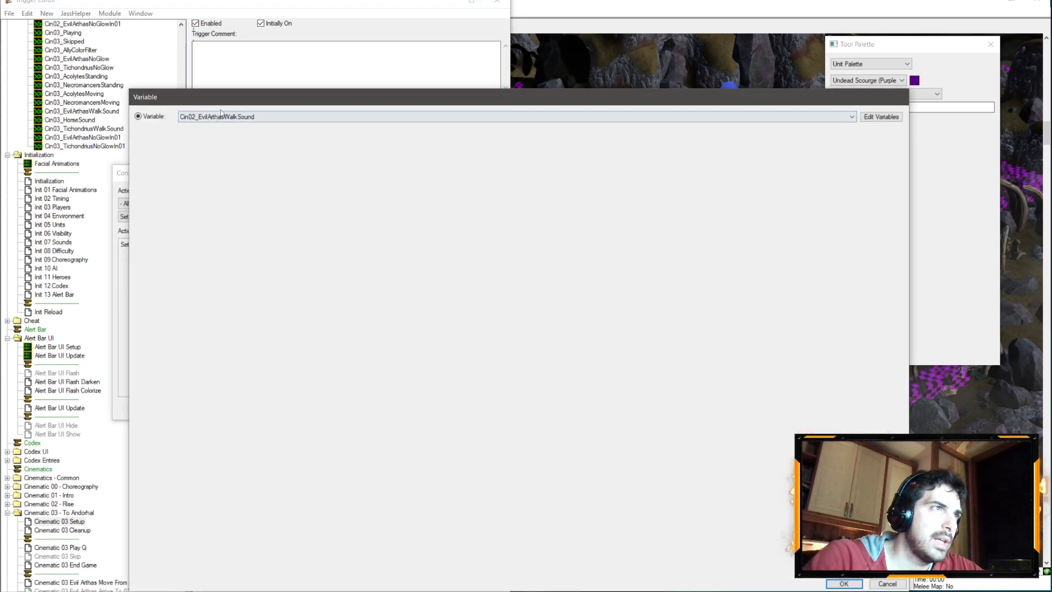
left_click(230, 117)
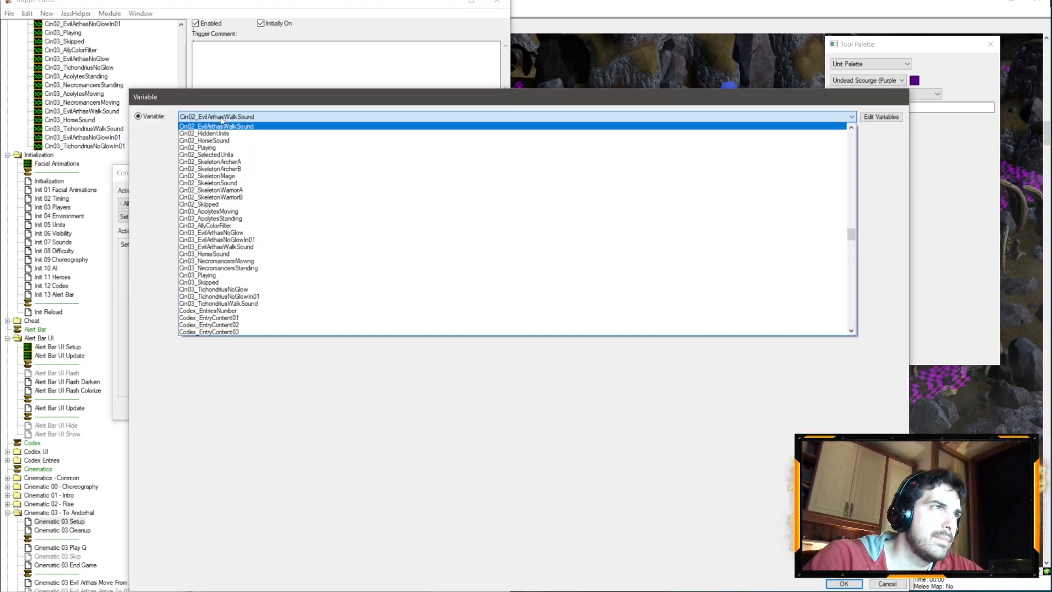
left_click(246, 248)
key("Return")
key("Return")
double_click(312, 262)
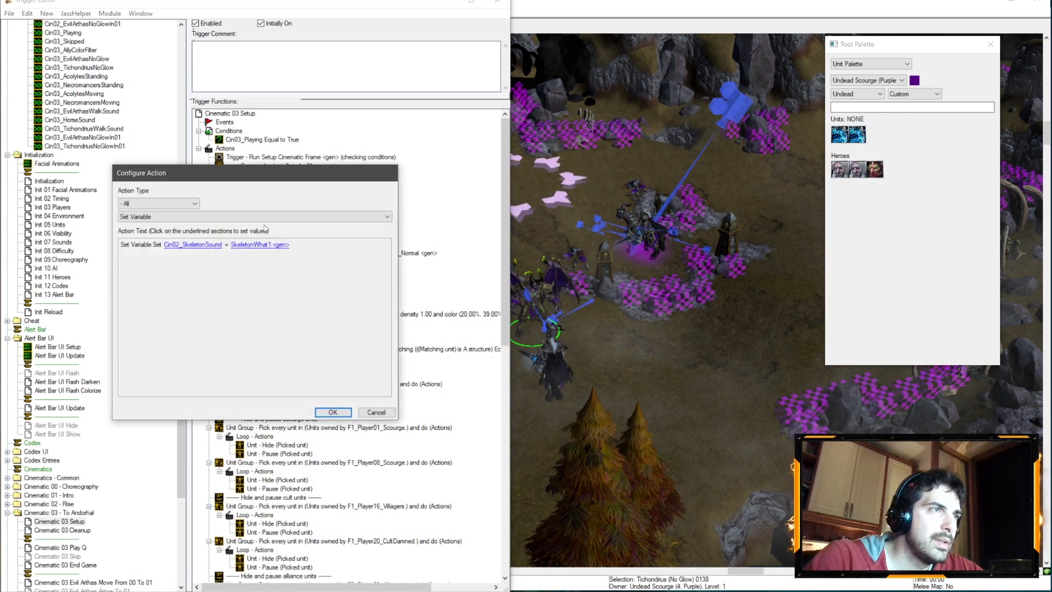
left_click(386, 412)
key("Delete")
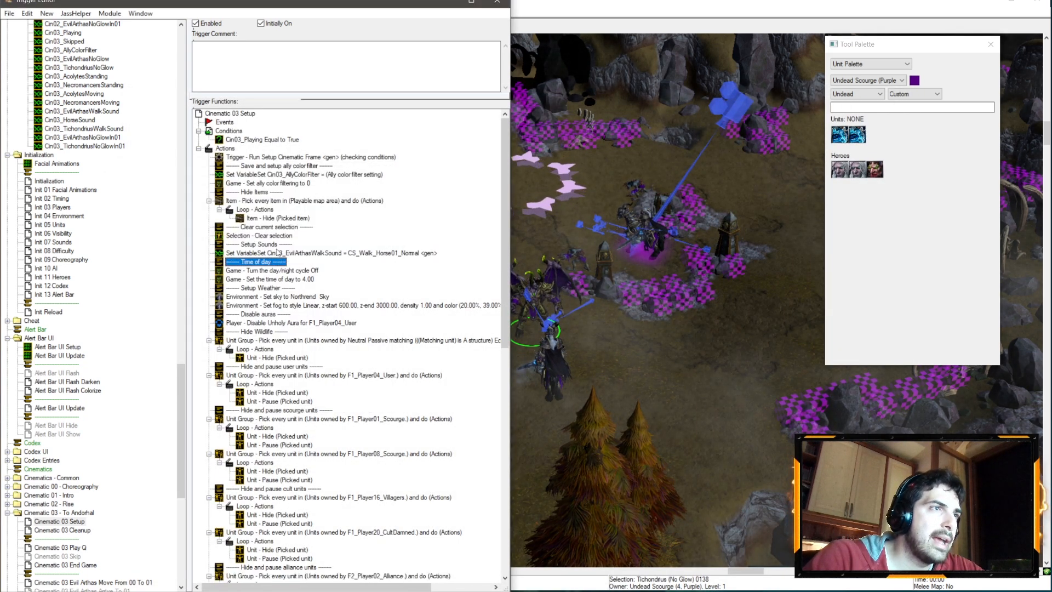
- Duplicate the Cin03_EvilArthasWalkSound assignment and change the copy's variable to Cin03_TichondriusWalkSound
left_click(288, 256)
key("ctrl+c")
key("ctrl+v")
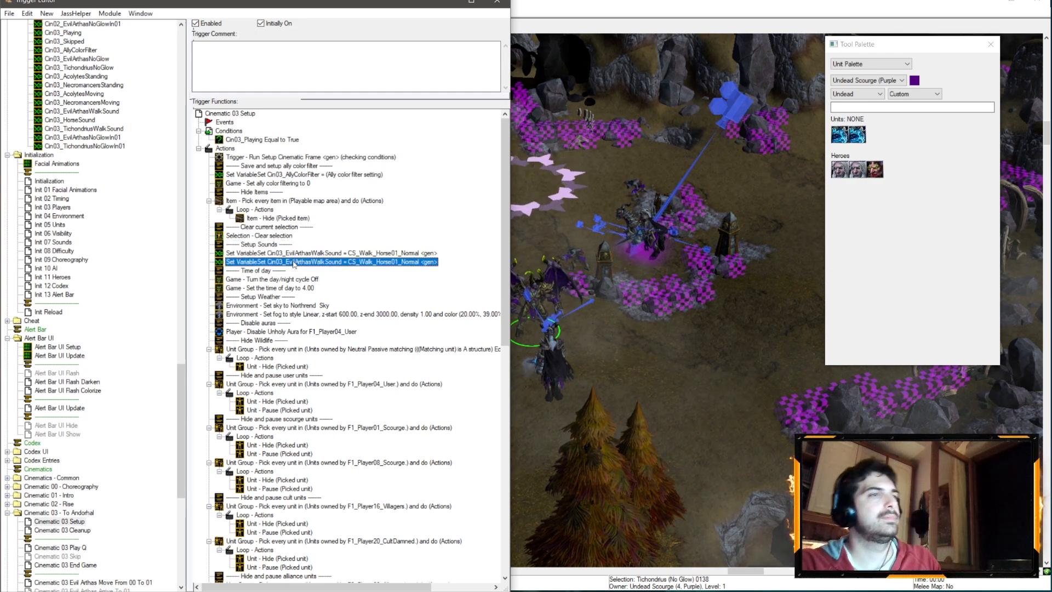
double_click(287, 261)
left_click(185, 245)
left_click(267, 117)
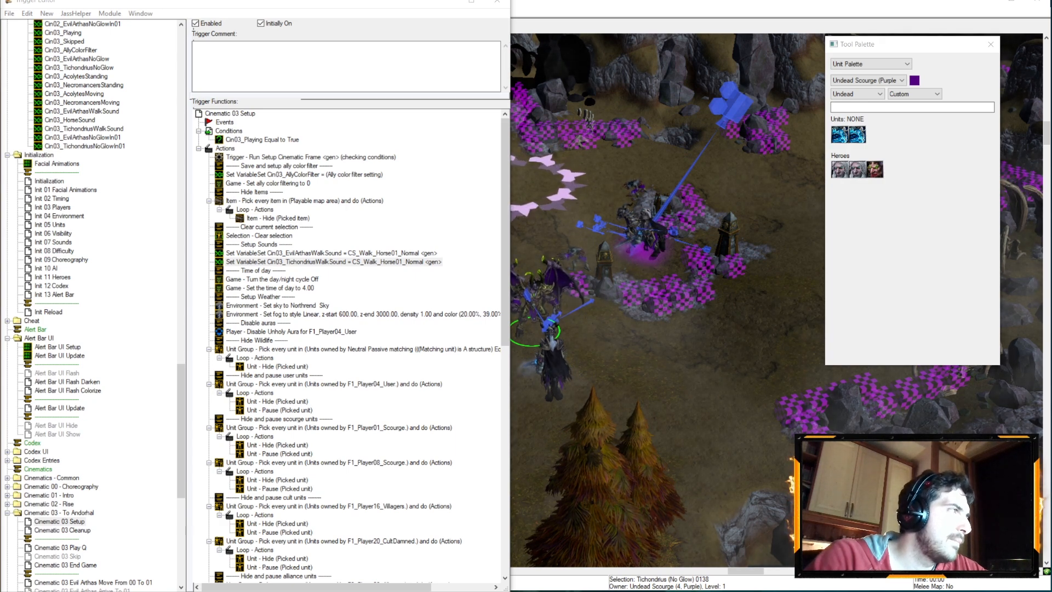
- Return to the main map editor window and save the map
left_click(449, 5)
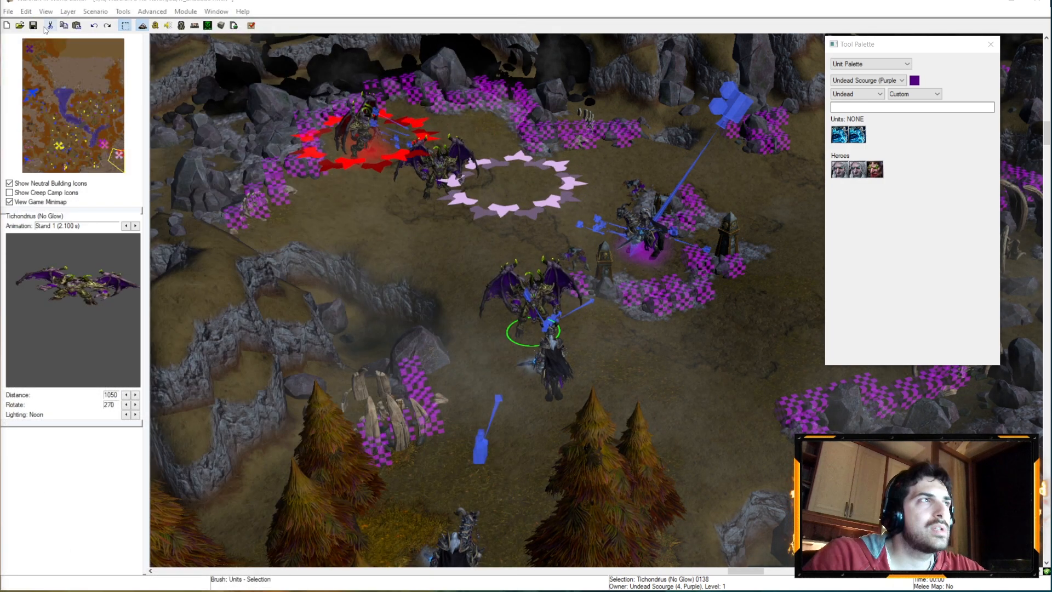
left_click(7, 12)
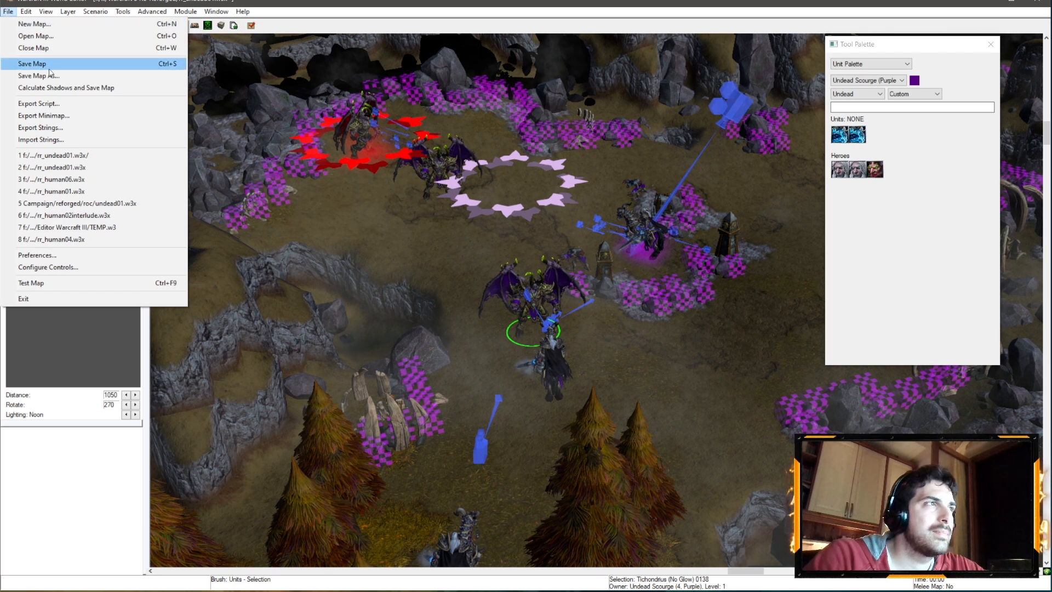
left_click(32, 63)
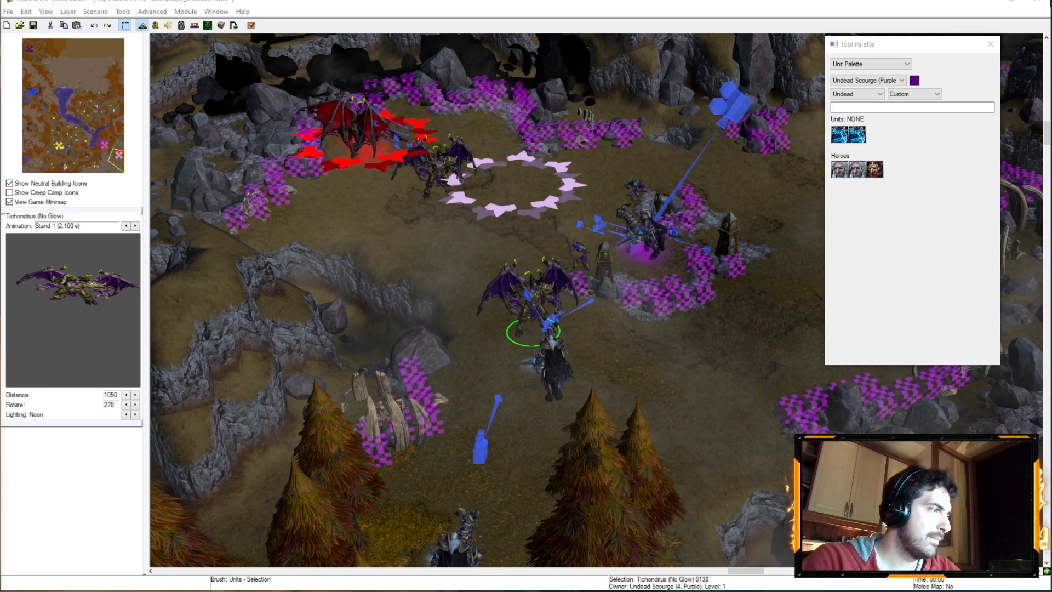
- Return to the trigger editor and browse the available sounds for the Cin03_TichondriusWalkSound assignment, leaving it as set
mouse_move(53, 591)
left_click(71, 567)
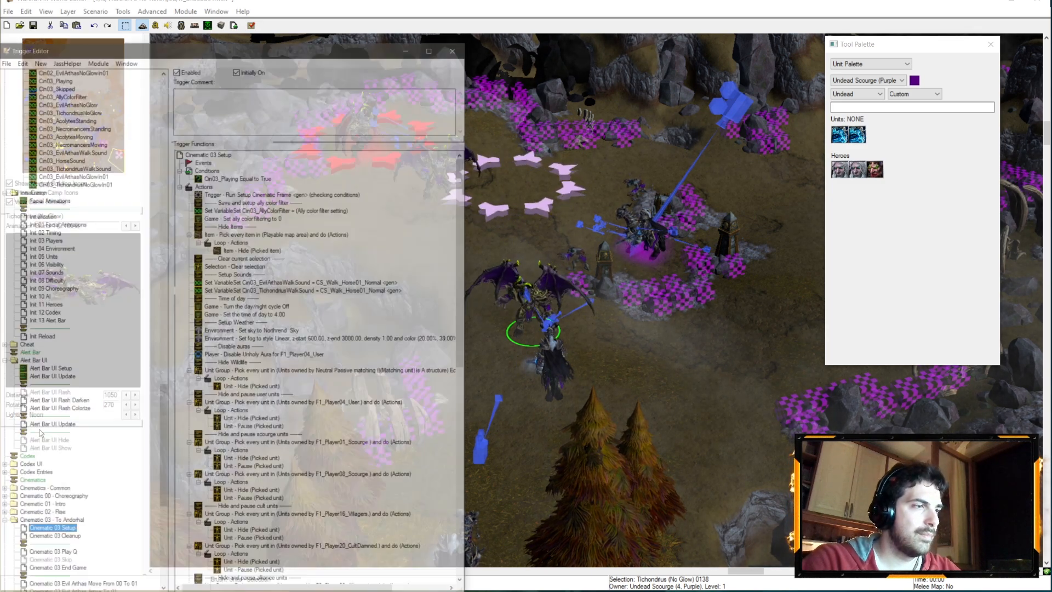
left_click(310, 262)
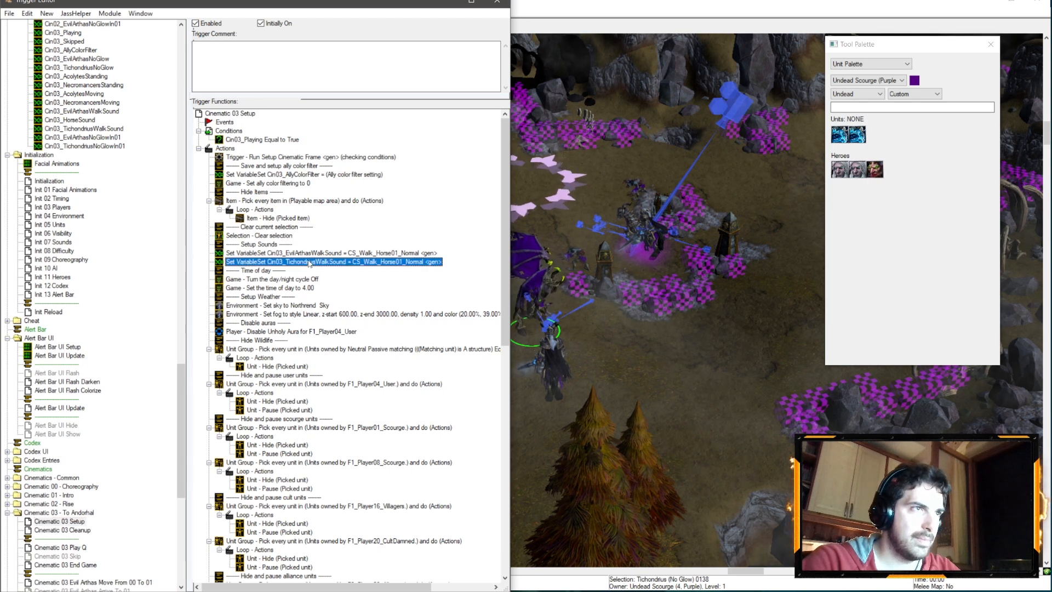
double_click(310, 262)
left_click(284, 244)
left_click(228, 131)
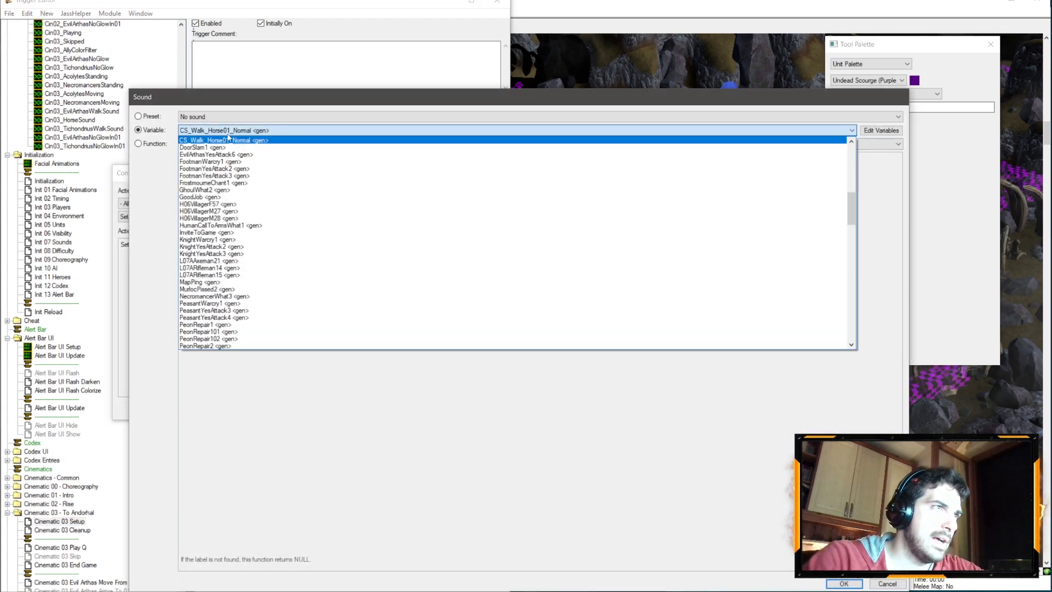
scroll(228, 143, "up", 5)
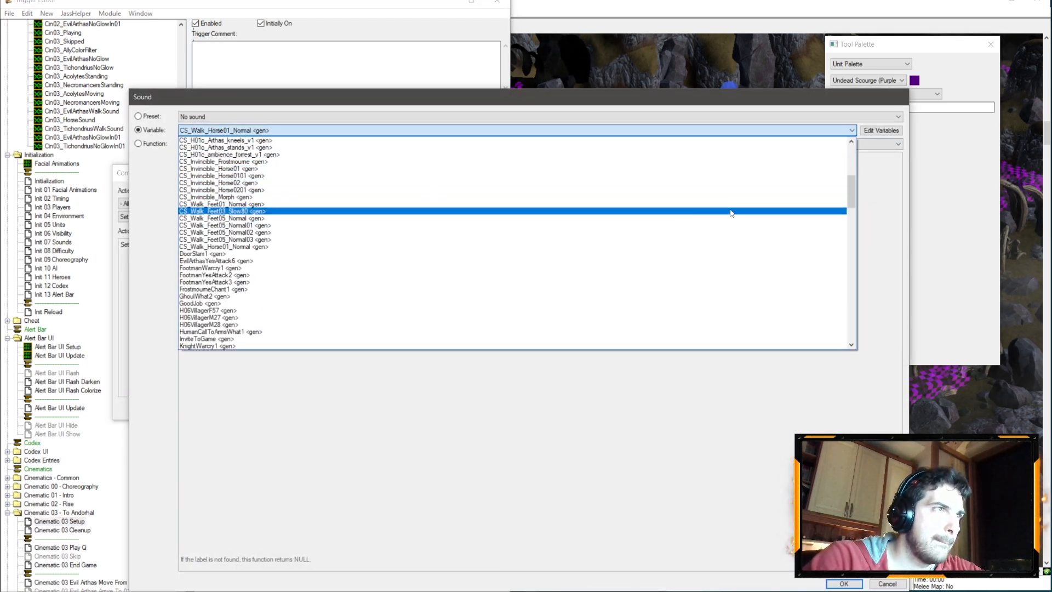
left_click_drag(849, 208, 686, 198)
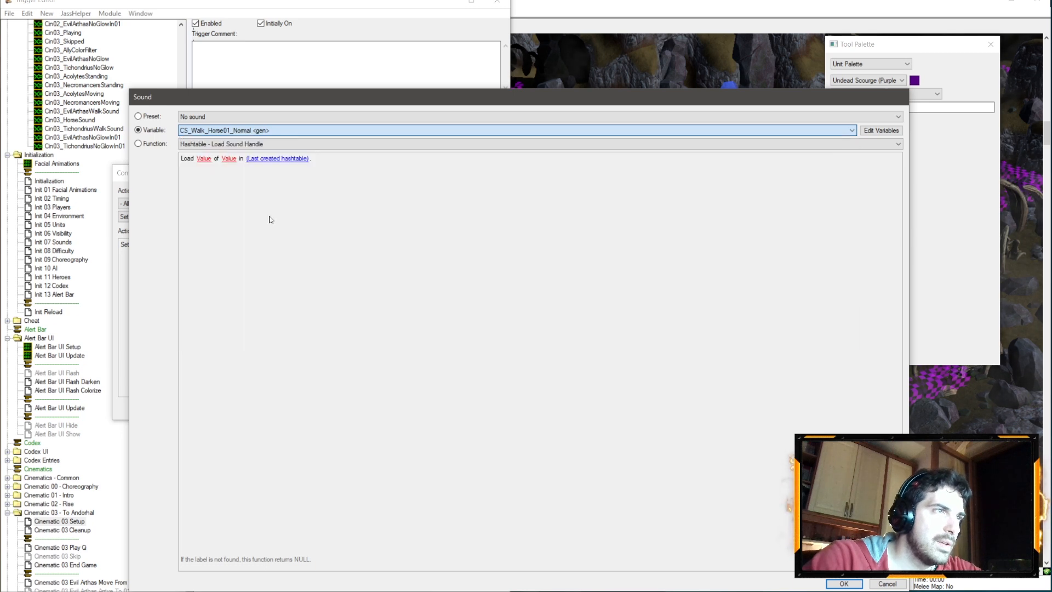
key("Escape")
key("Escape")
key("Escape")
- Set the creation point in the Evil Arthas create-unit action to the center of region Cin03 Evil Arthas 00
scroll(308, 337, "down", 6)
scroll(308, 336, "down", 9)
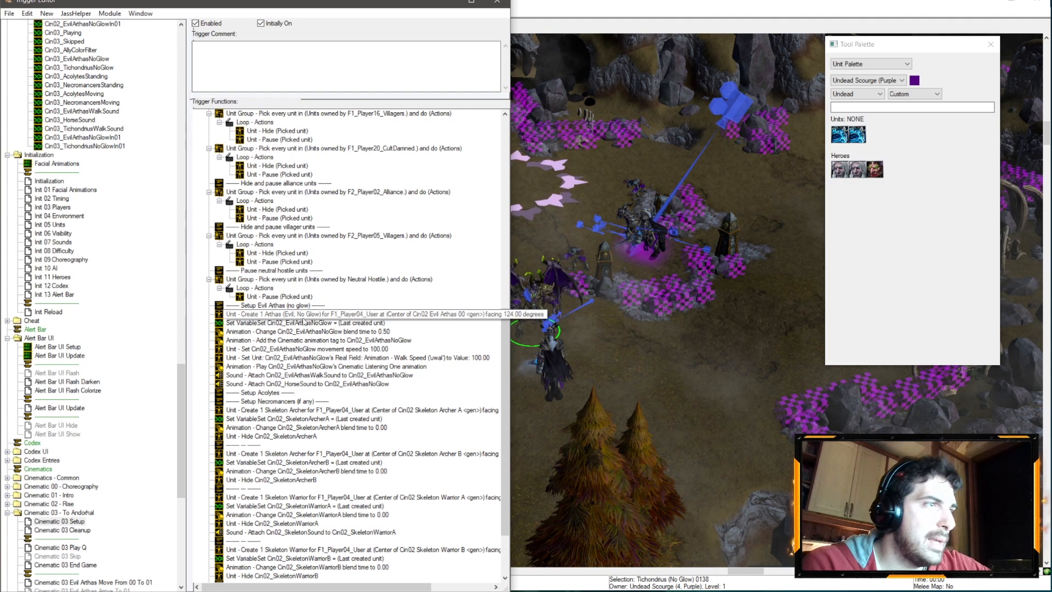
double_click(303, 316)
left_click(295, 244)
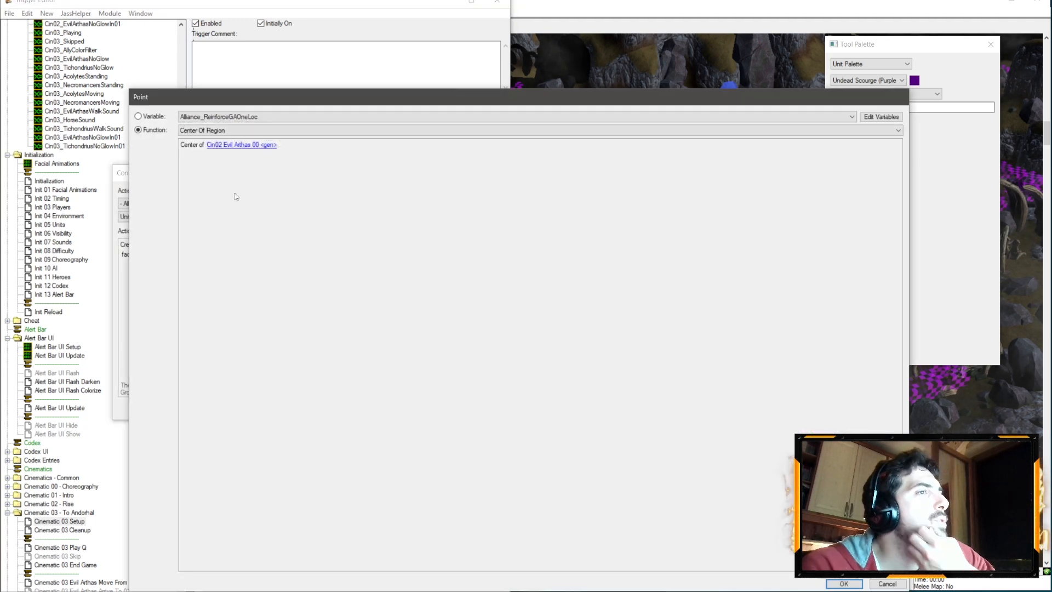
left_click(227, 145)
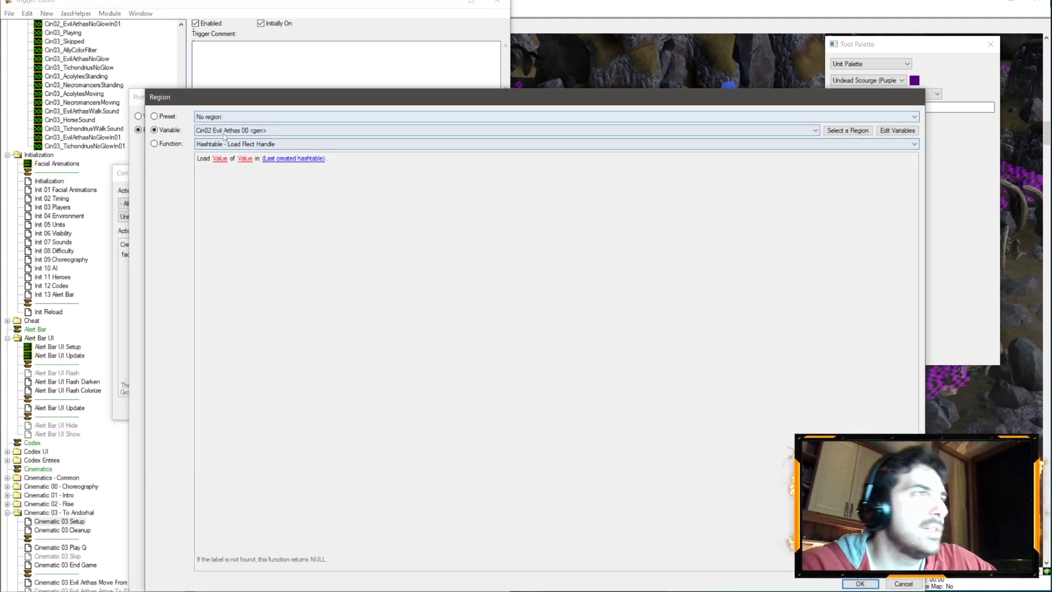
left_click(223, 133)
left_click(240, 225)
key("Return")
key("Return")
- Check the placed Arthas unit's facing in its properties and set the create-unit action's facing angle to 320 degrees
right_click_drag(724, 351, 819, 241)
double_click(596, 391)
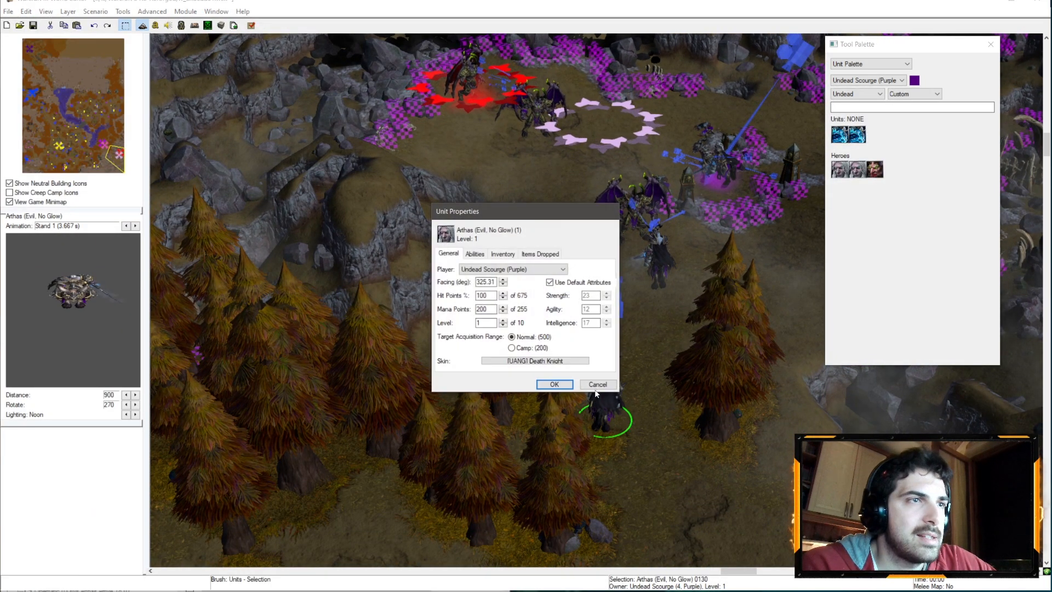
left_click(597, 384)
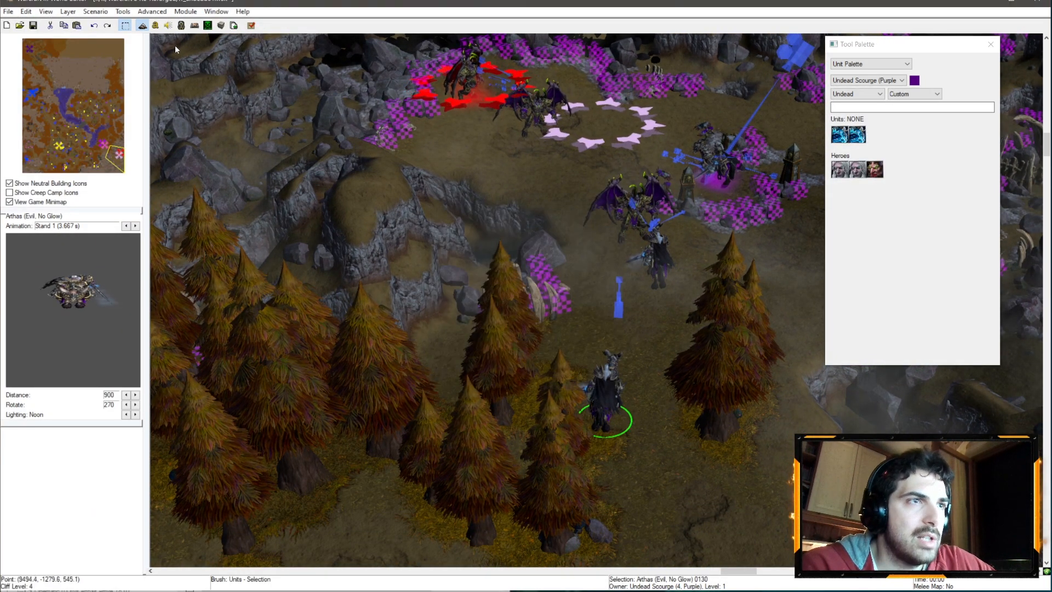
left_click(155, 25)
left_click(155, 259)
type("32")
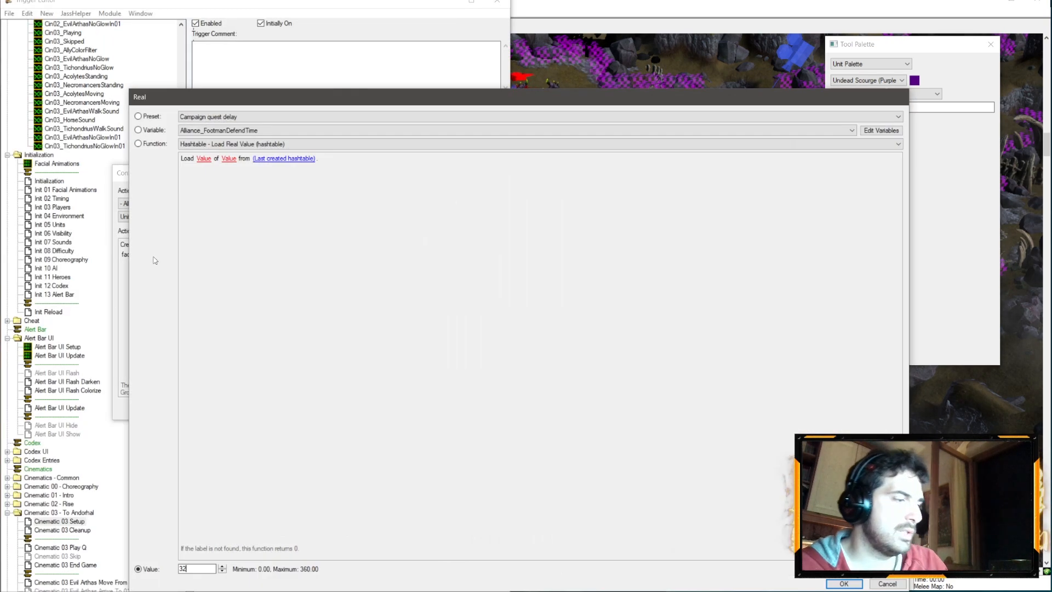
type("0")
key("Return")
key("Return")
- Change the variable that stores the last created unit to Cin03_EvilArthasNoGlow under Setup Evil Arthas
key("Down")
key("Return")
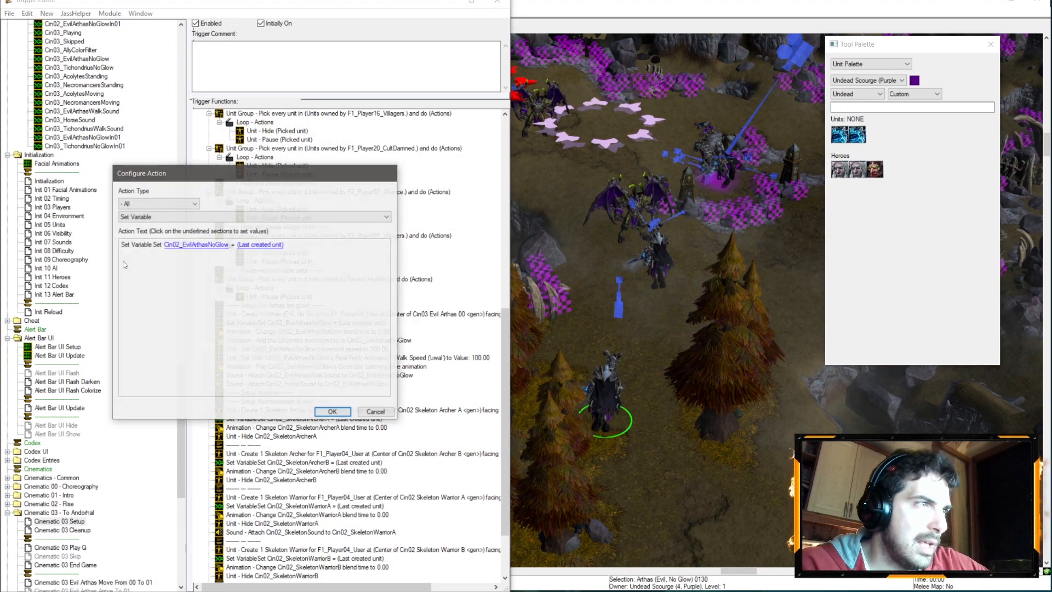
left_click(196, 244)
left_click(230, 117)
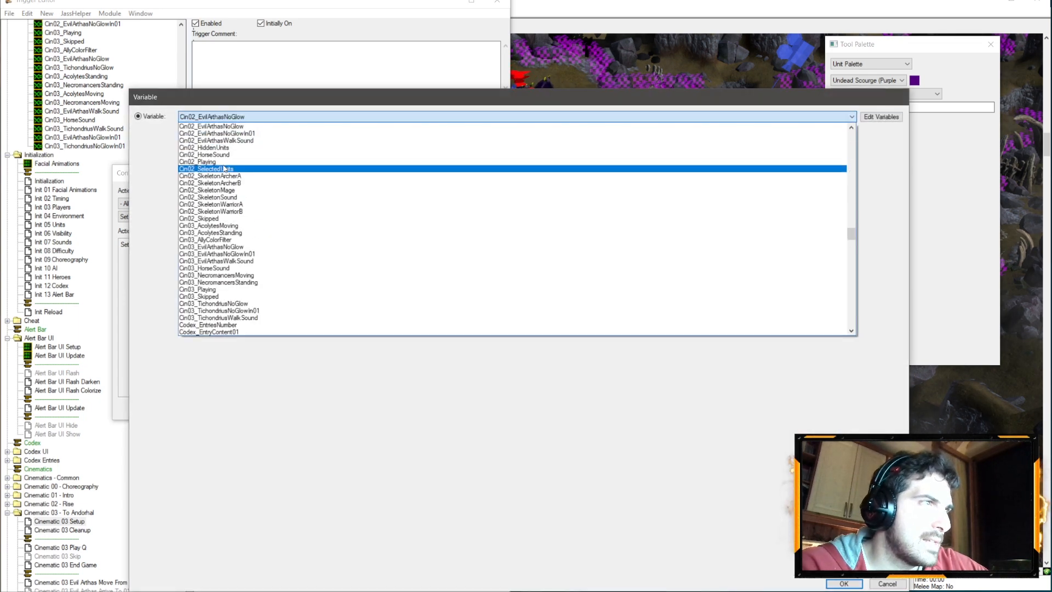
scroll(224, 169, "down", 5)
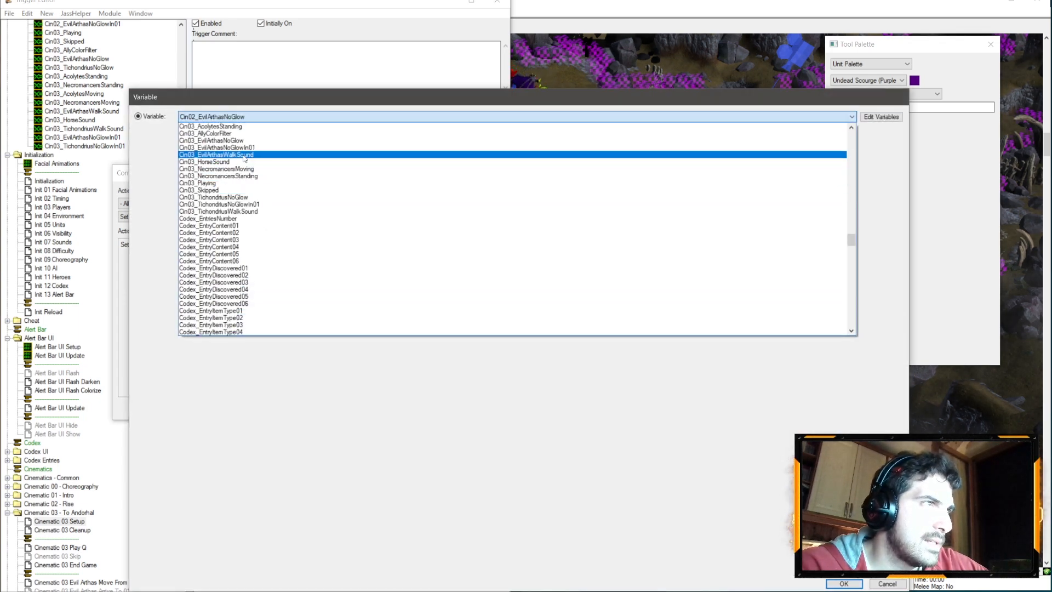
left_click(217, 140)
key("Return")
key("Return")
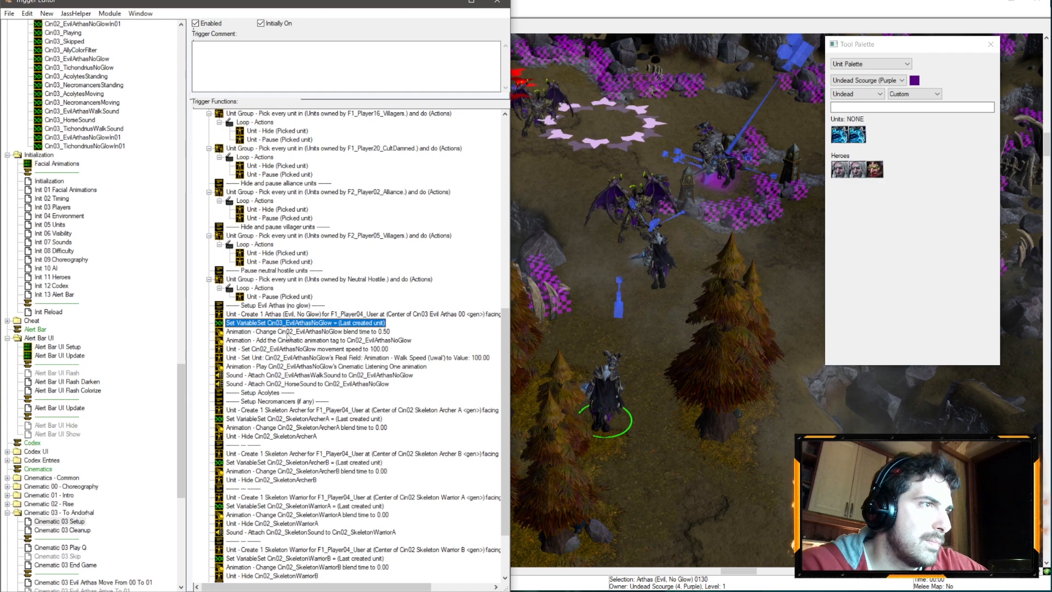
- Set the unit in the 0.50 blend time action to Cin03_EvilArthasNoGlow
double_click(288, 331)
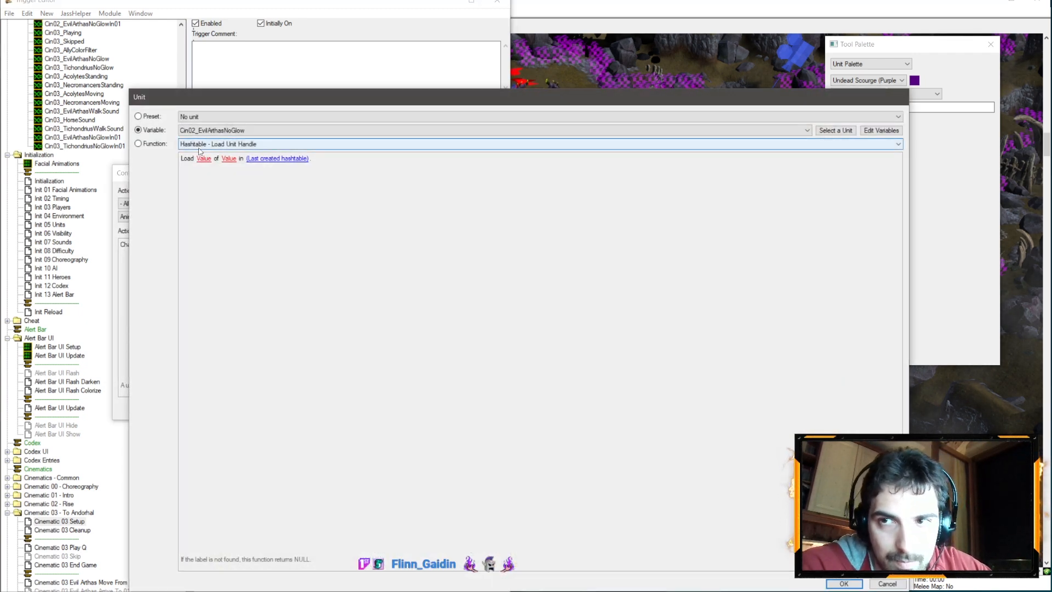
left_click(188, 133)
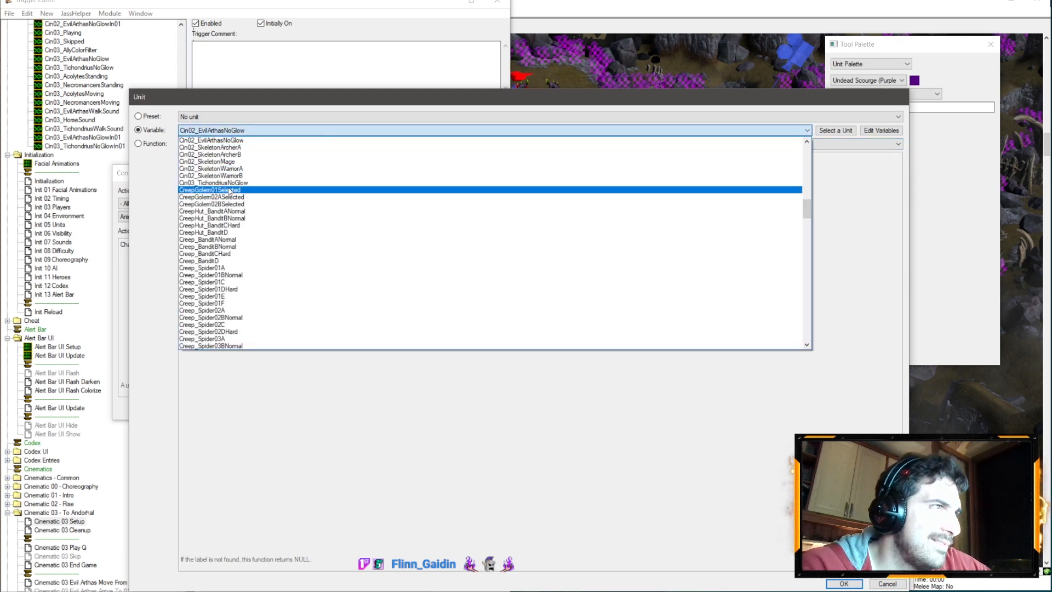
left_click(225, 187)
left_click(225, 131)
scroll(237, 232, "down", 10)
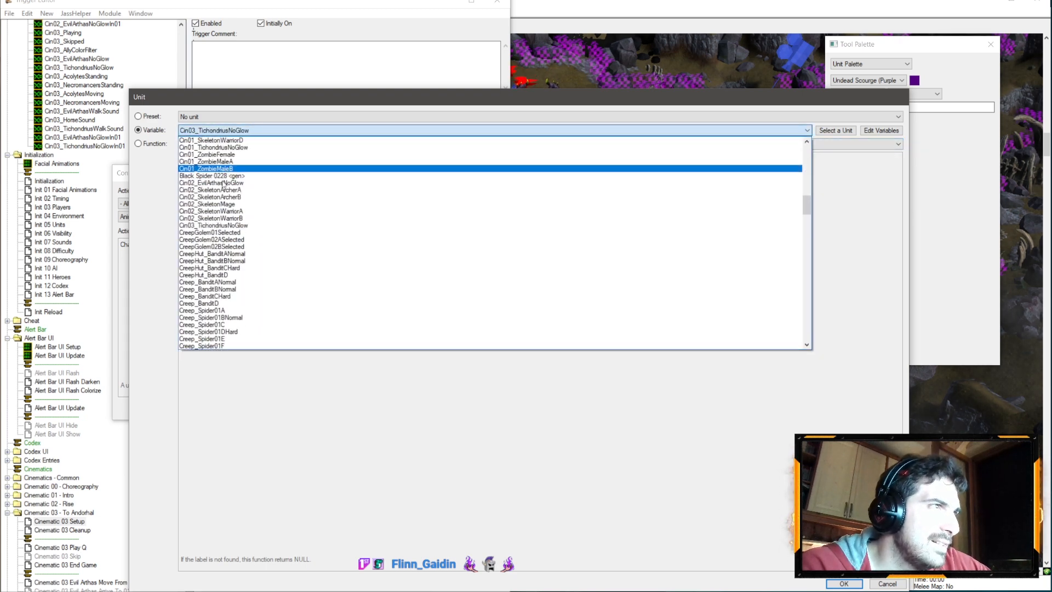
scroll(237, 231, "down", 20)
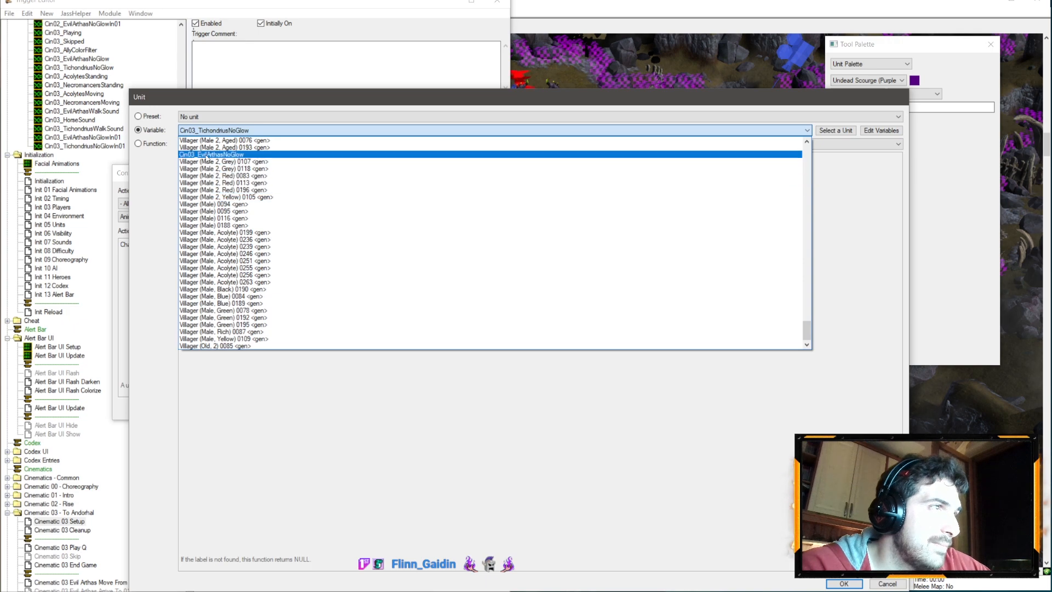
left_click(236, 155)
key("Return")
key("Return")
- Set the unit in the add Cinematic animation tag action to Cin03_EvilArthasNoGlow
double_click(296, 341)
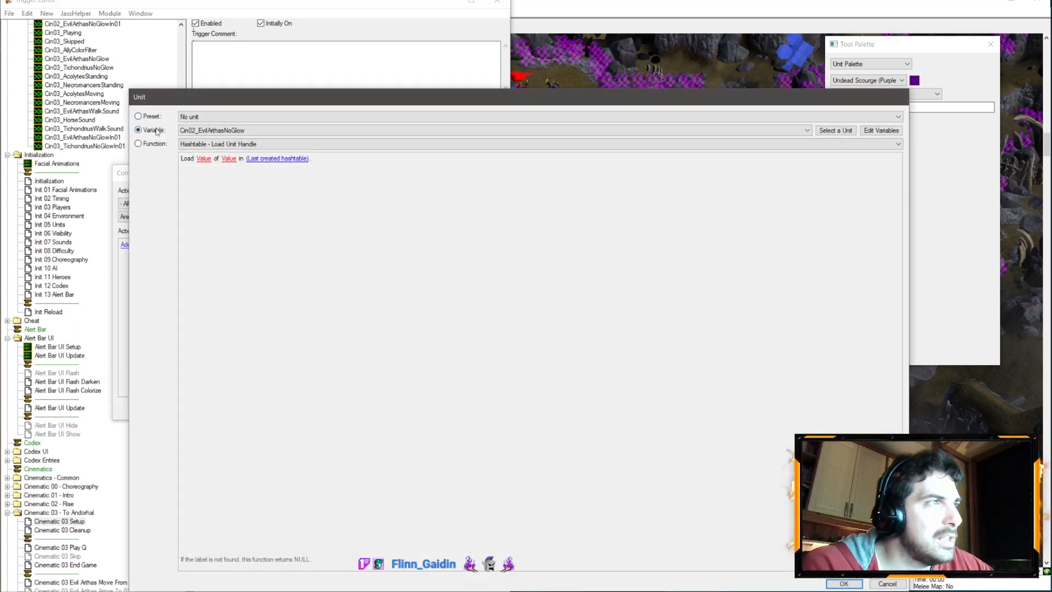
left_click(262, 131)
scroll(230, 224, "down", 20)
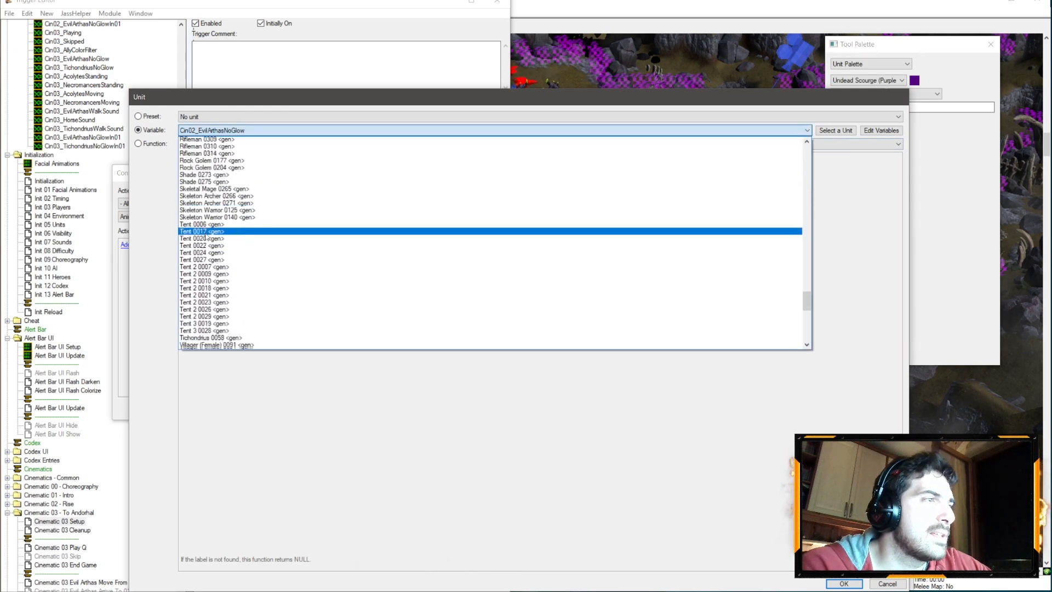
left_click(223, 155)
key("Return")
key("Return")
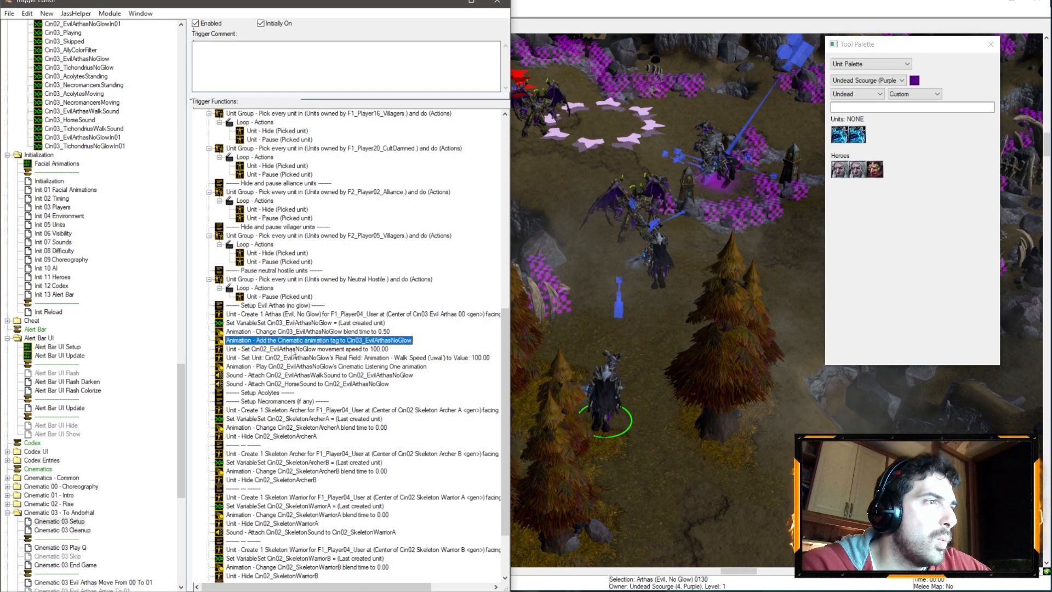
- Set the unit in the movement speed action to Cin03_EvilArthasNoGlow
double_click(260, 349)
left_click(179, 248)
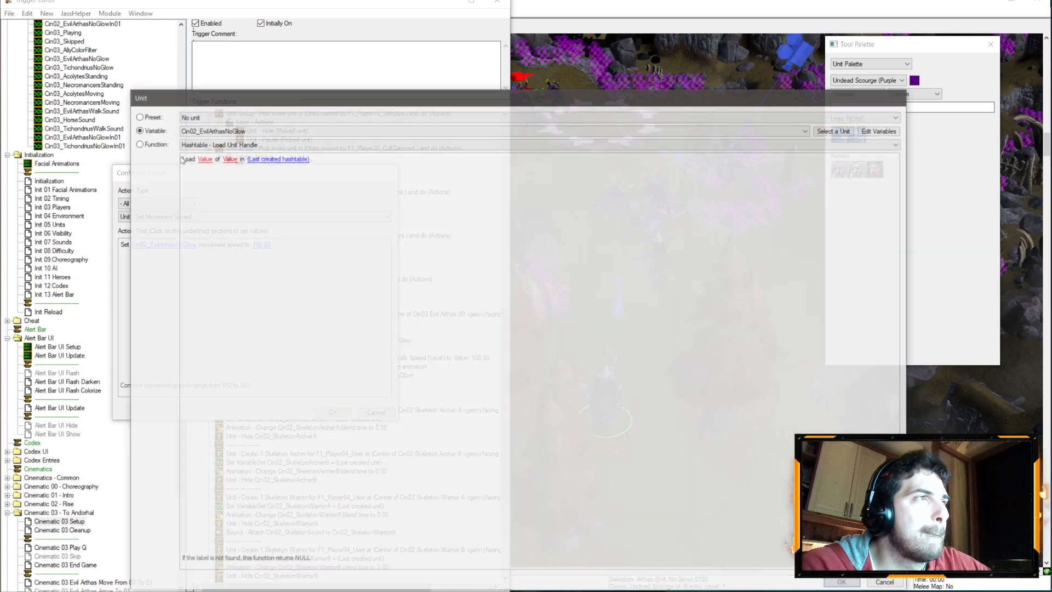
left_click(262, 130)
scroll(245, 281, "down", 15)
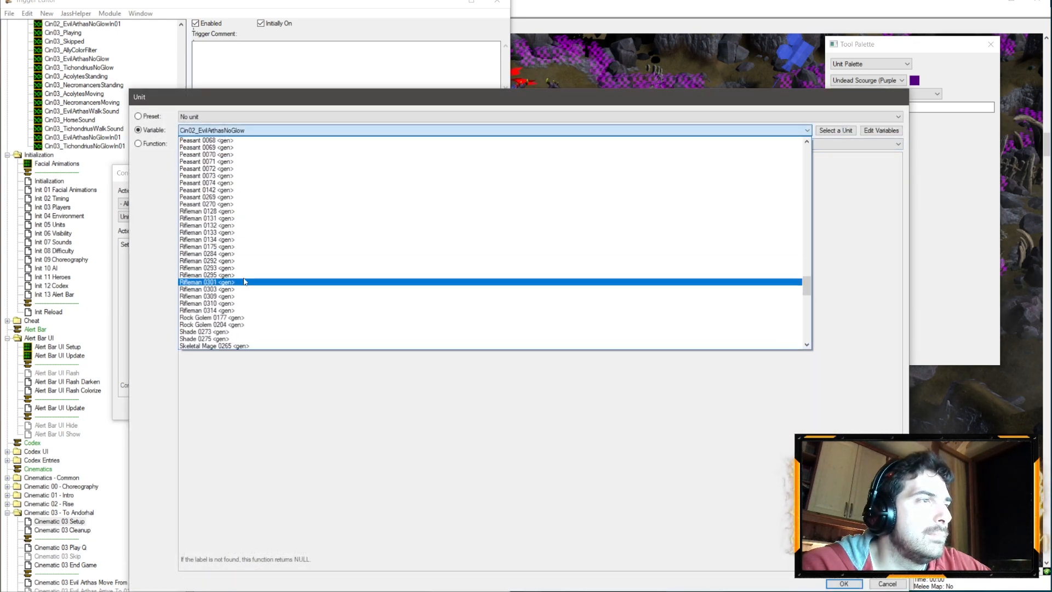
scroll(245, 281, "down", 5)
left_click(215, 165)
scroll(215, 133, "down", 3)
key("Return")
key("Return")
- Set the unit in the Animation - Walk Speed real field action to Cin03_EvilArthasNoGlow
key("Down")
key("Return")
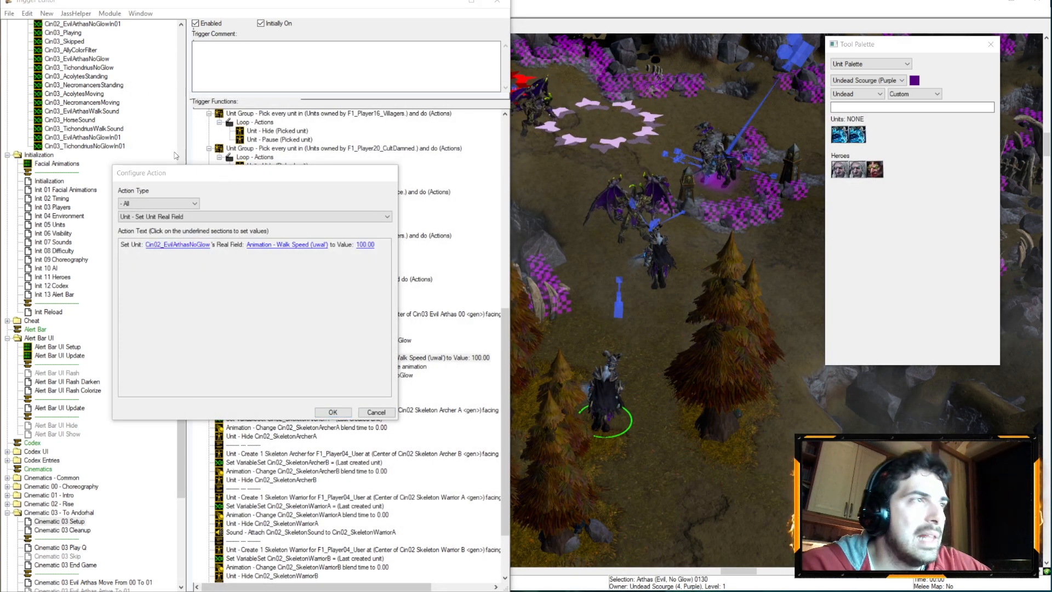
left_click(177, 245)
left_click(219, 130)
scroll(215, 246, "down", 15)
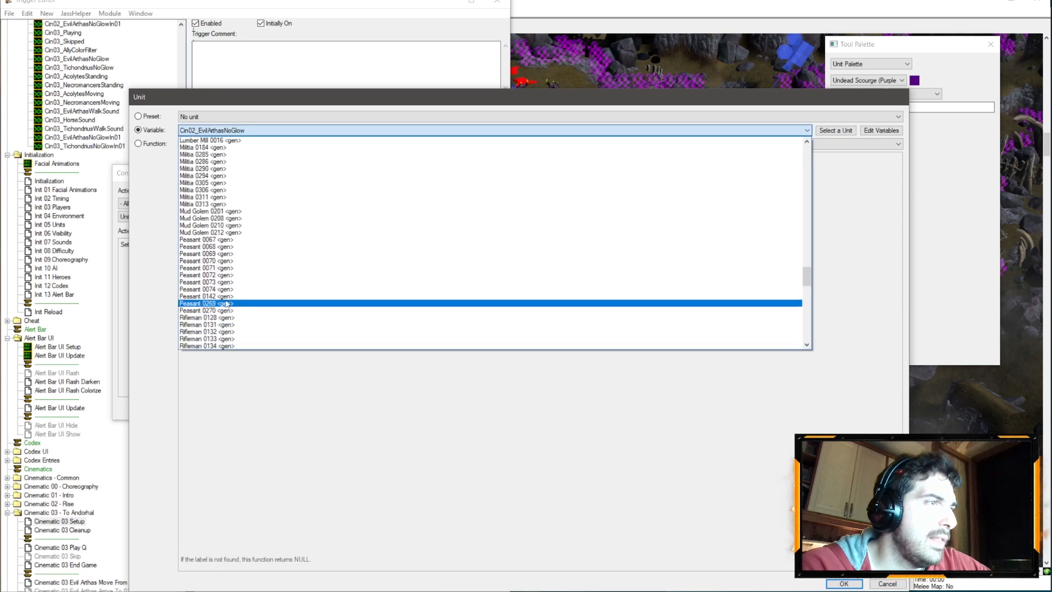
scroll(213, 214, "up", 2)
left_click(212, 198)
key("Return")
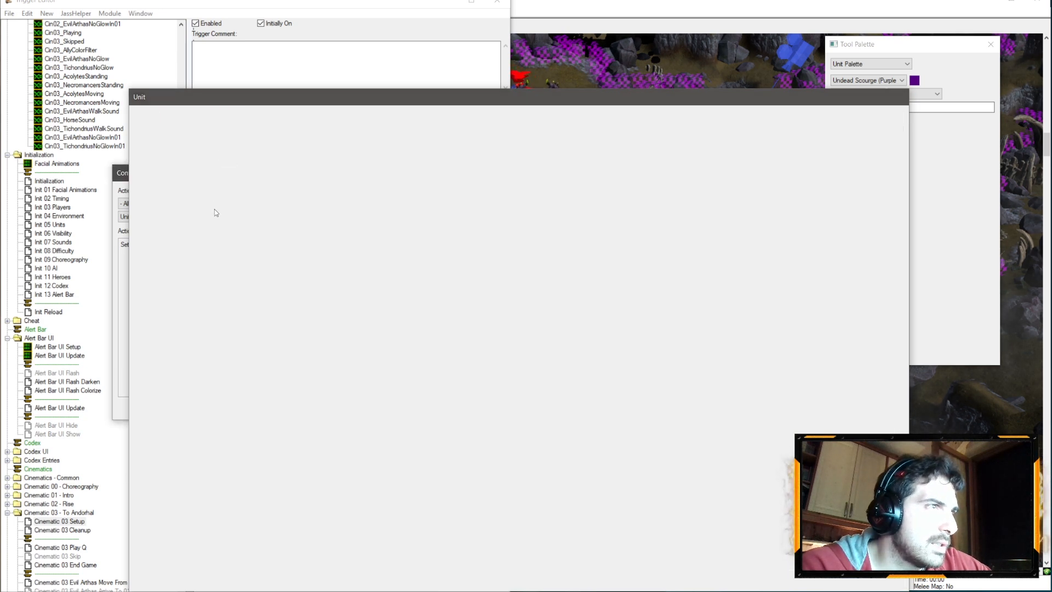
key("Return")
- Set the unit that plays the Cinematic Listening One animation to Cin03_EvilArthasNoGlow
double_click(273, 366)
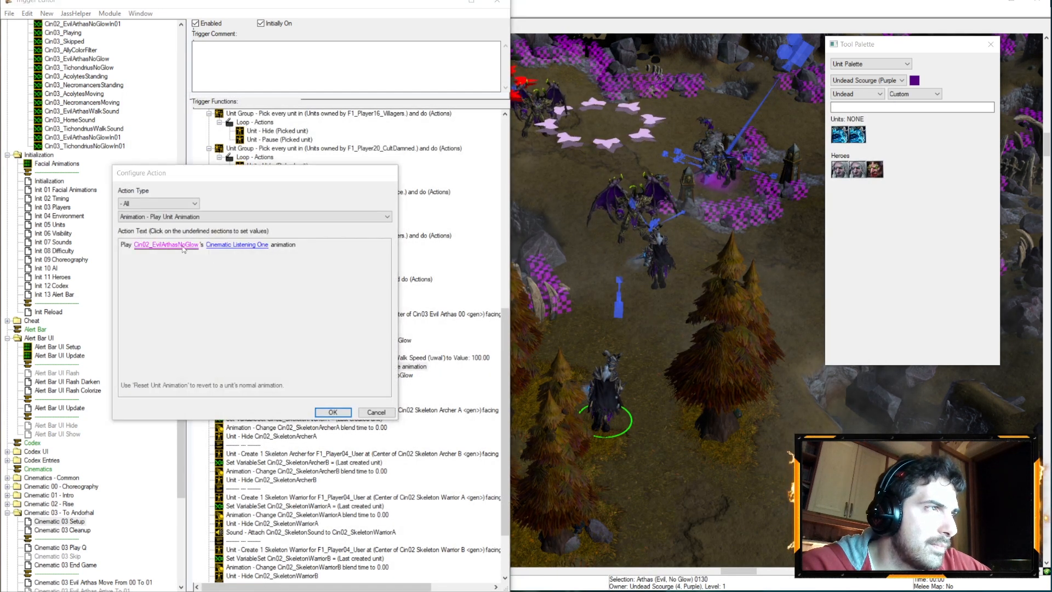
left_click(166, 245)
left_click(244, 130)
scroll(274, 274, "down", 15)
scroll(250, 277, "down", 8)
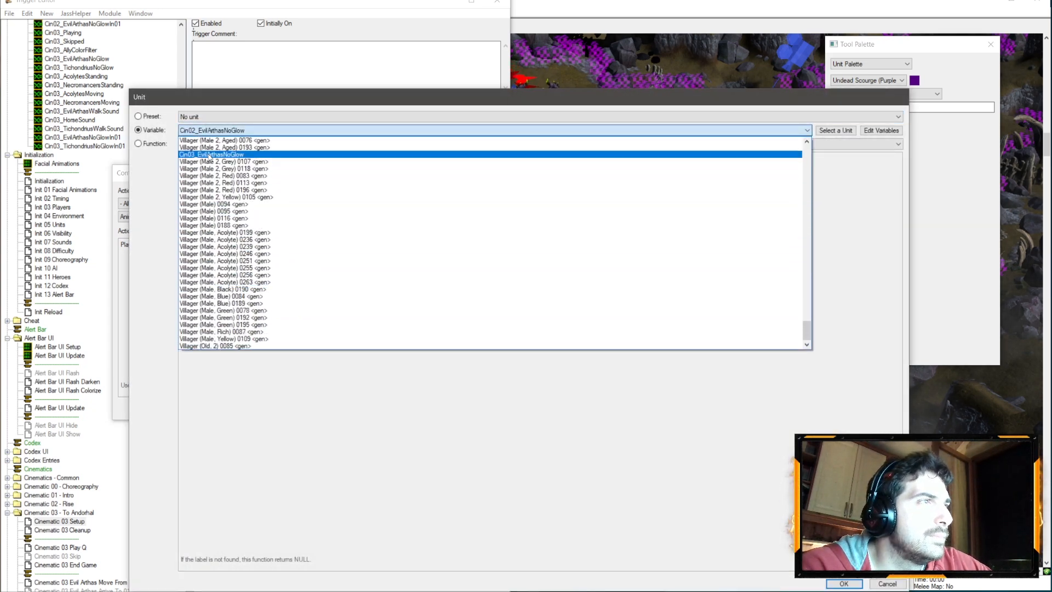
left_click(235, 156)
key("Return")
key("Return")
- Delete the action attaching Cin02_HorseSound to Arthas and duplicate the one attaching Cin02_EvilArthasWalkSound
left_click(306, 376)
left_click(302, 382)
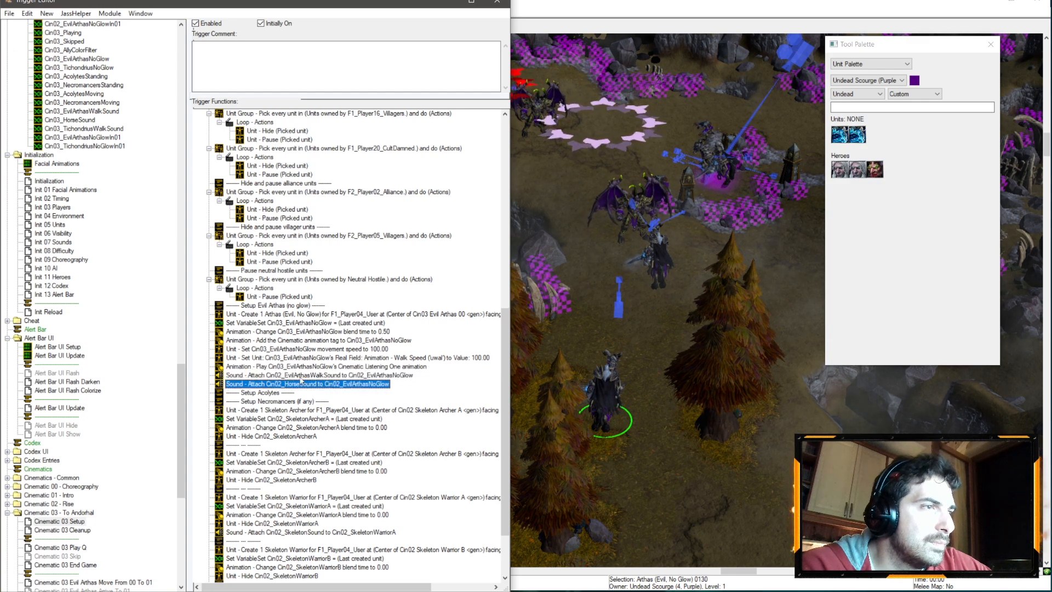
key("Delete")
double_click(302, 376)
left_click(382, 416)
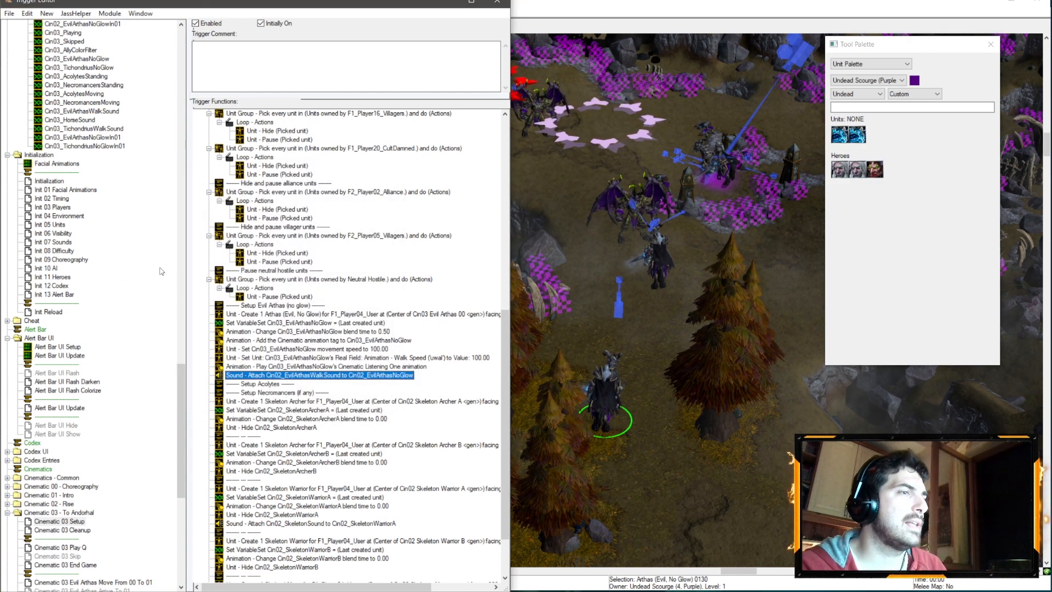
key("ctrl+v")
- Open the Cinematic 02 Setup trigger and examine the Cin02_EvilArthasWalkSound assignment under Setup Sounds
scroll(162, 270, "up", 6)
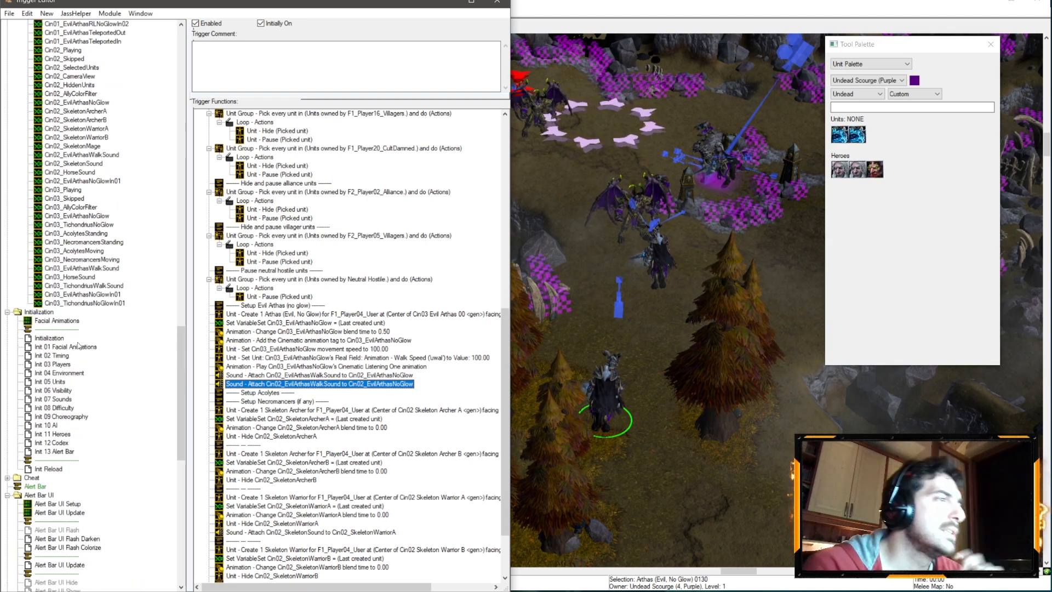
scroll(78, 347, "down", 3)
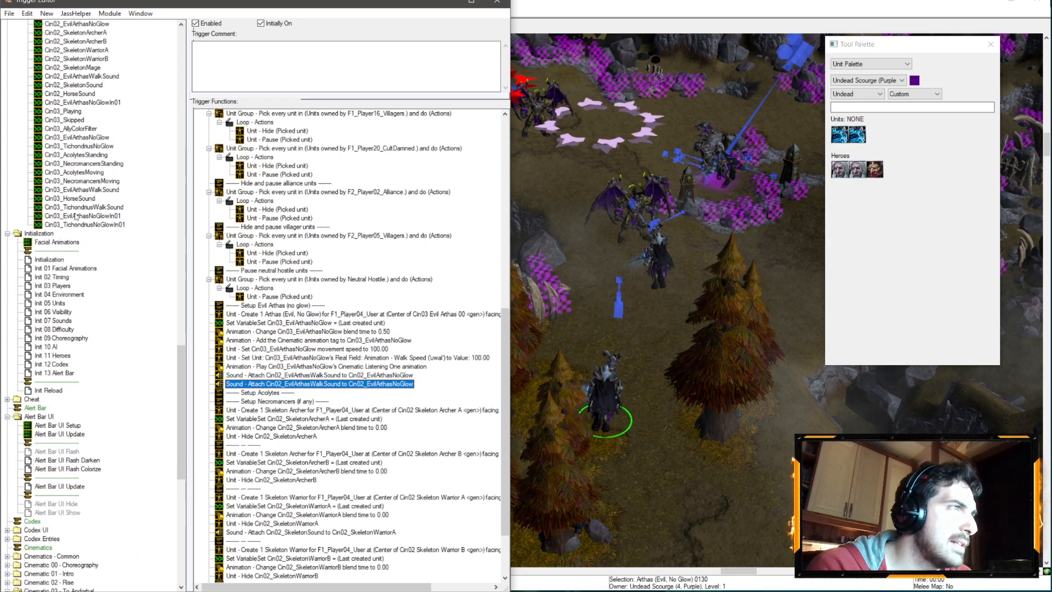
scroll(96, 355, "down", 6)
double_click(35, 426)
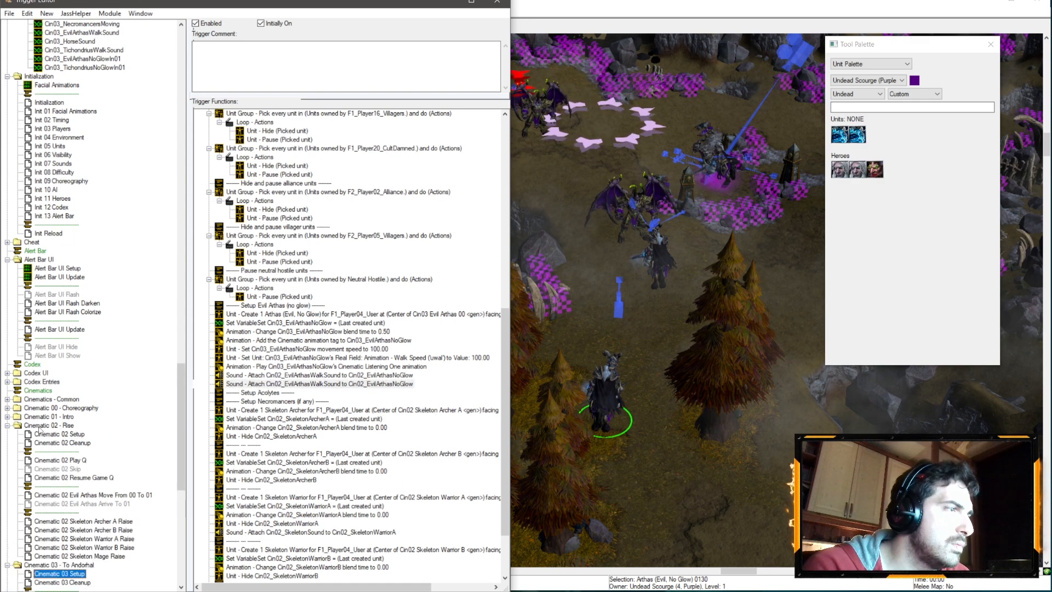
left_click(75, 434)
left_click(292, 289)
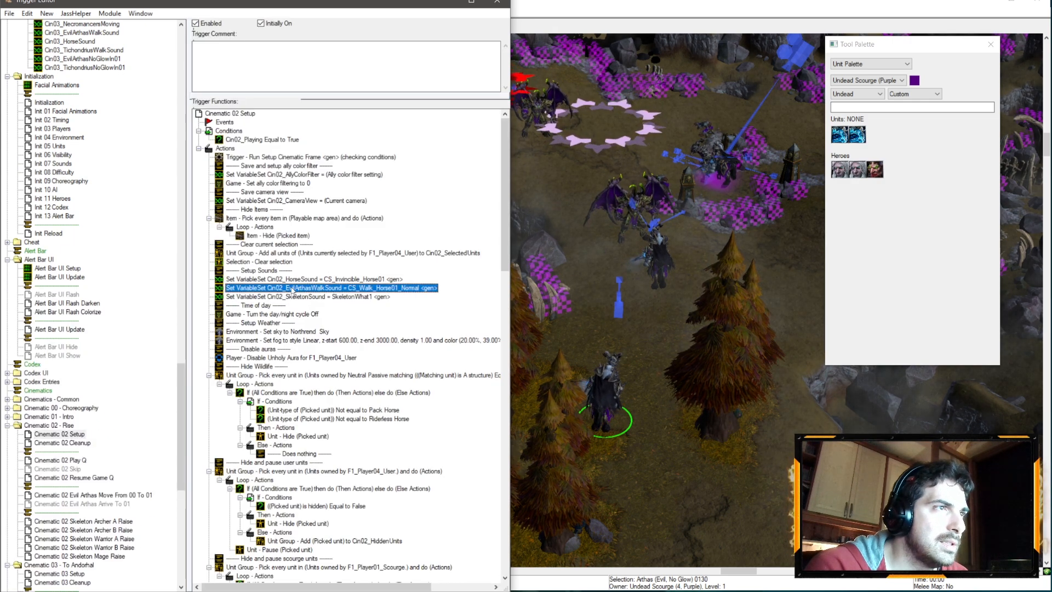
- Copy the Cin02_HorseSound assignment from the Cinematic 02 Setup trigger into the Setup Sounds section of the Cinematic 03 Setup trigger
left_click(304, 280)
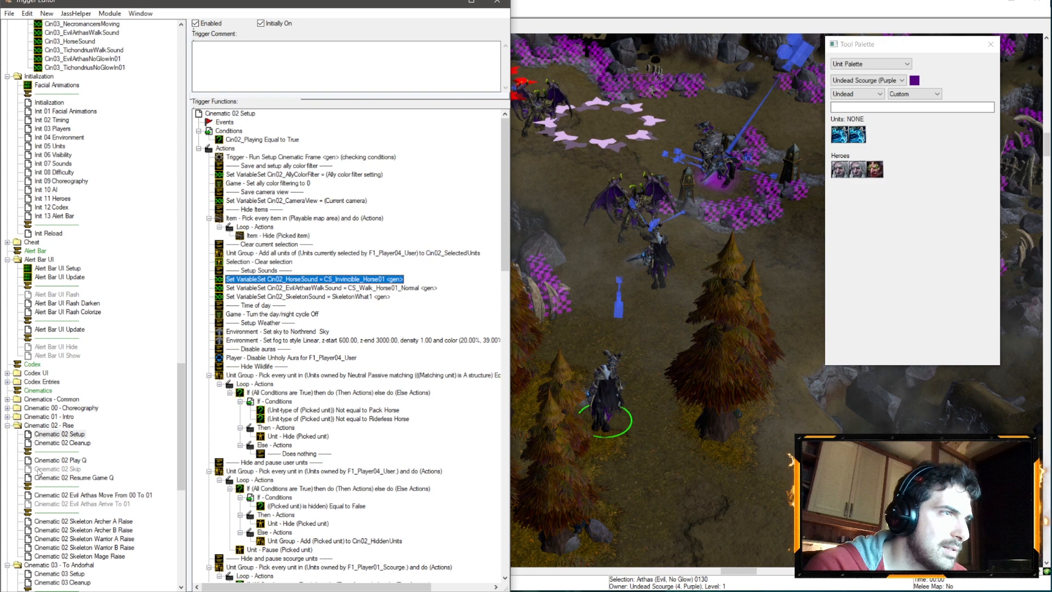
left_click(7, 426)
left_click(59, 445)
scroll(297, 240, "up", 8)
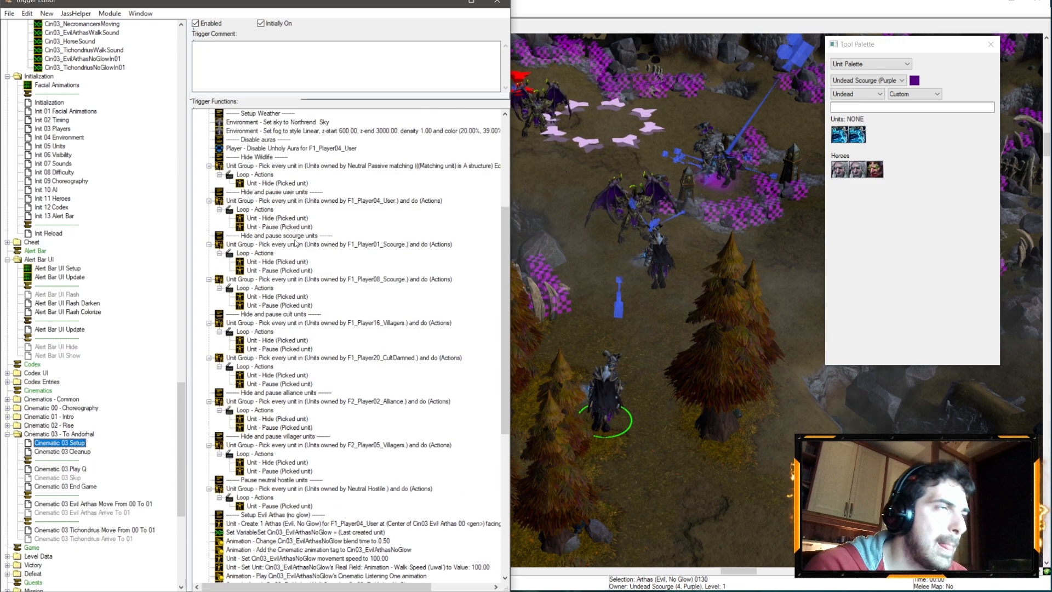
scroll(296, 242, "up", 7)
left_click(270, 244)
key("ctrl+v")
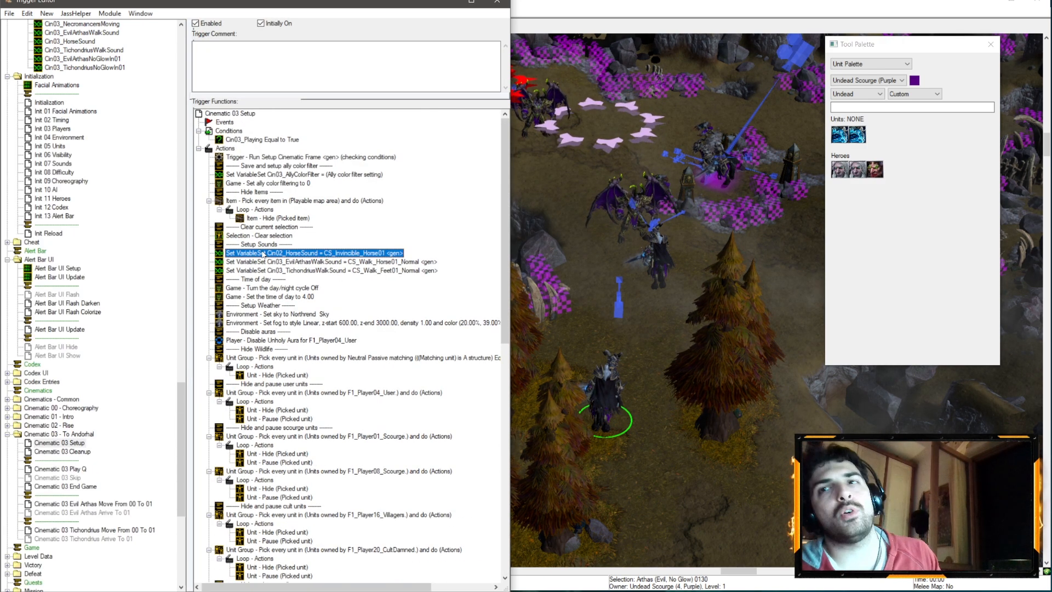
- Change the variable in the pasted horse sound assignment to Cin03_HorseSound, with CS_Invincible_Horse01 as its sound
double_click(282, 254)
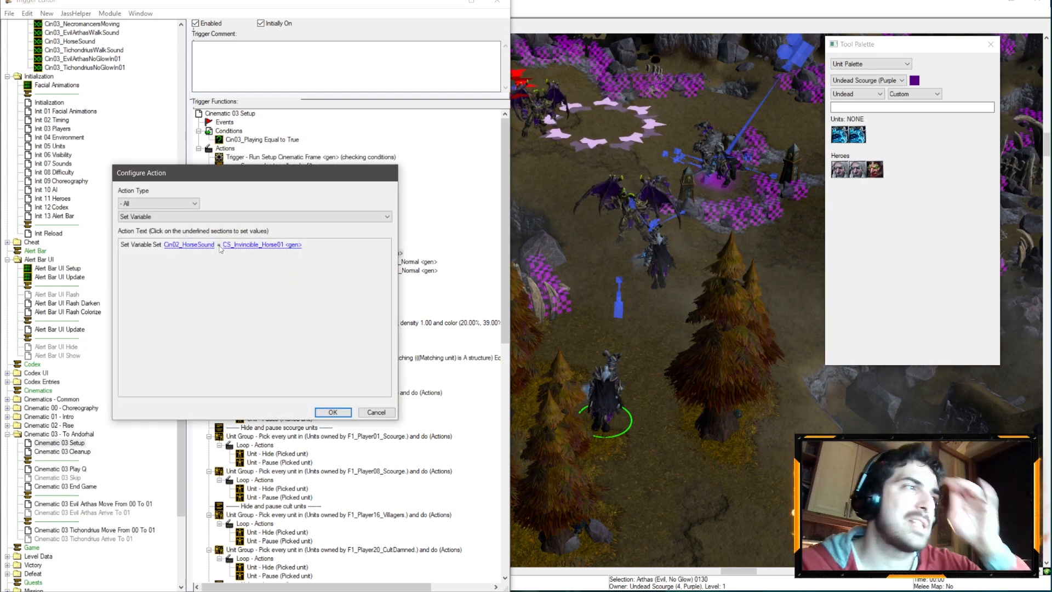
left_click(188, 244)
left_click(226, 117)
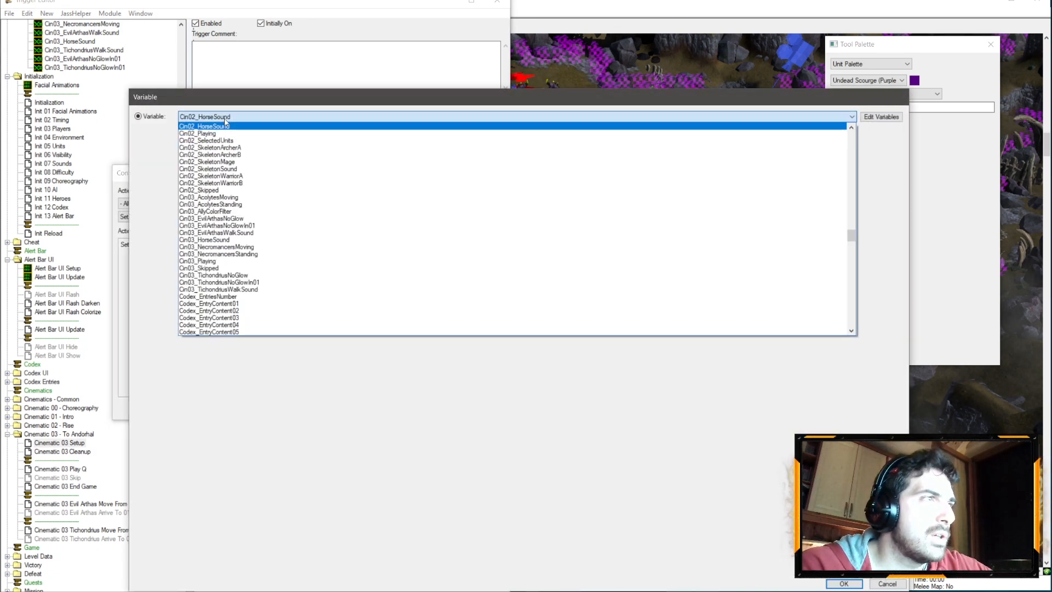
left_click(230, 240)
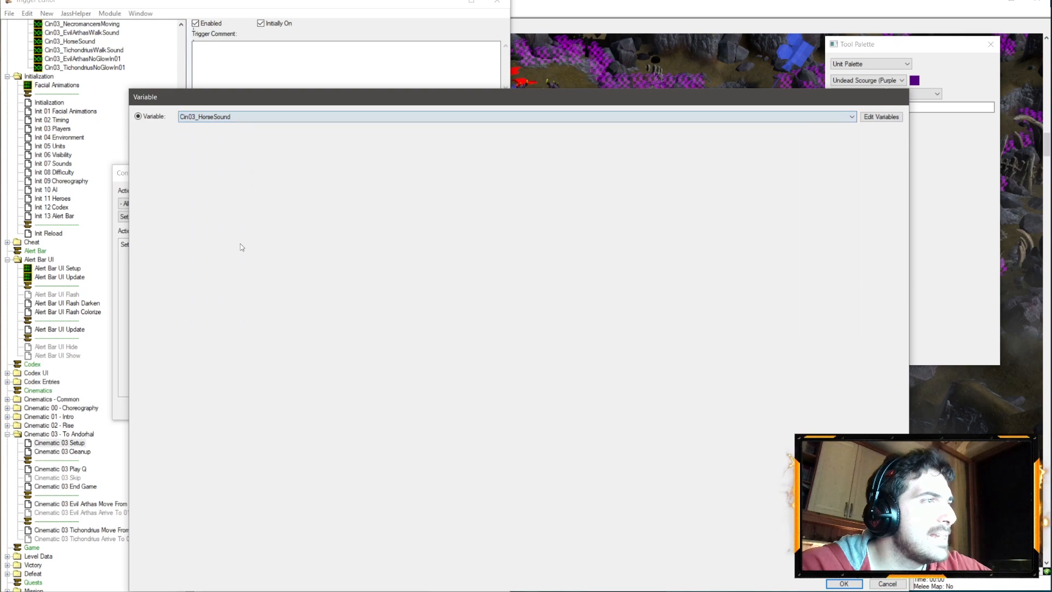
key("Return")
left_click(279, 249)
left_click(237, 130)
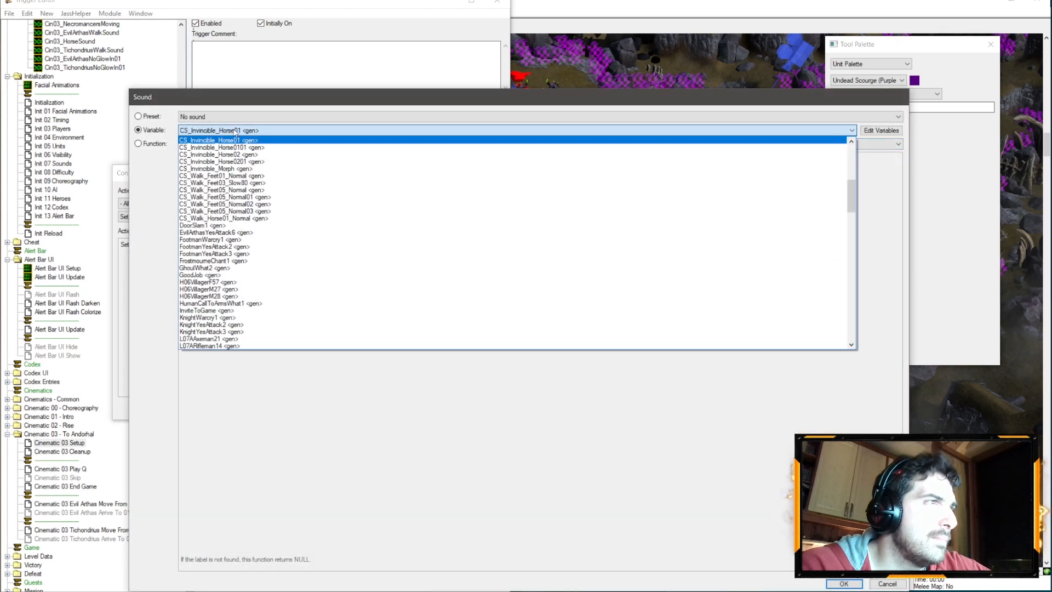
left_click(225, 140)
key("Return")
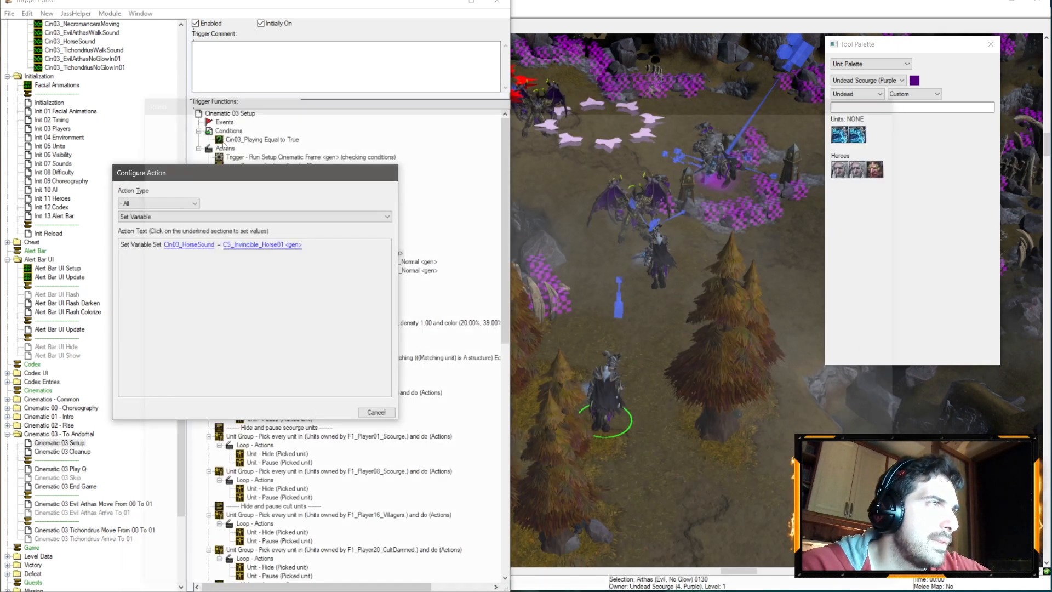
key("Return")
left_click(444, 2)
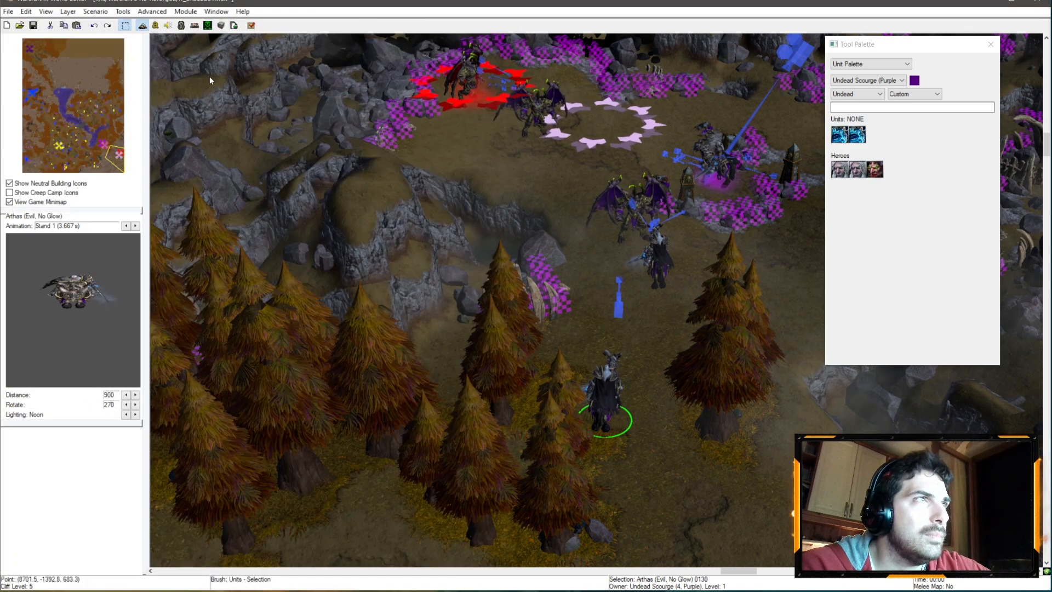
left_click(155, 25)
left_click(445, 2)
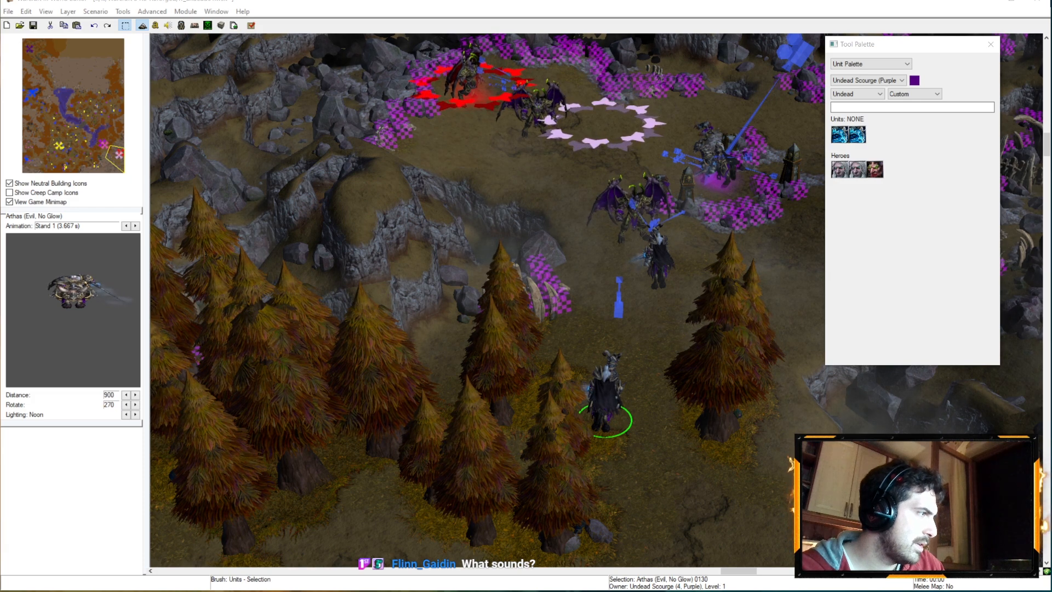
left_click(153, 19)
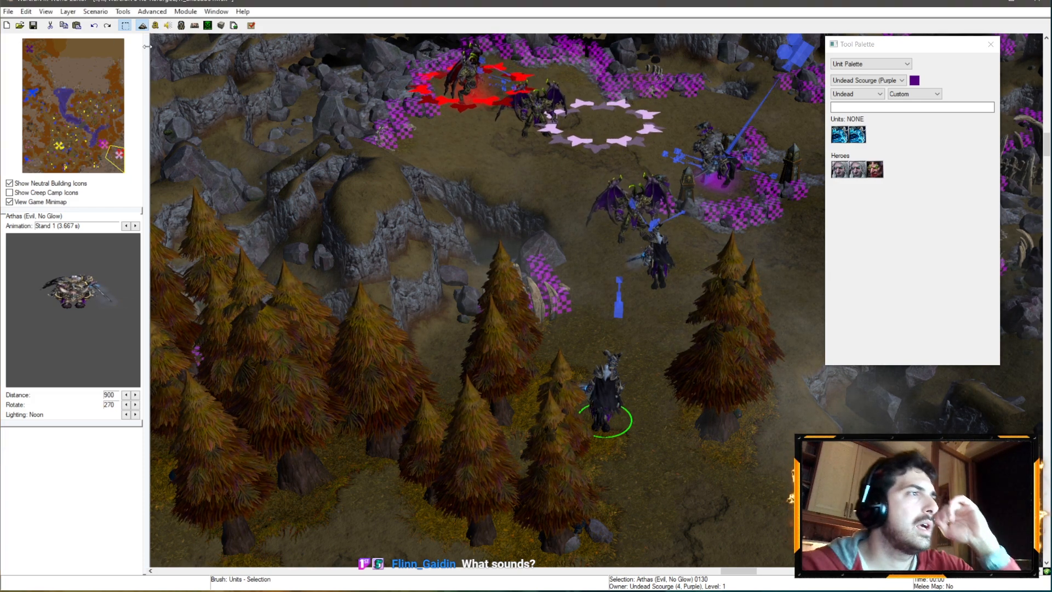
left_click(155, 24)
- Set the sound assigned to Cin03_HorseSound under Setup Sounds to CS_Invincible_Horse0102
double_click(314, 253)
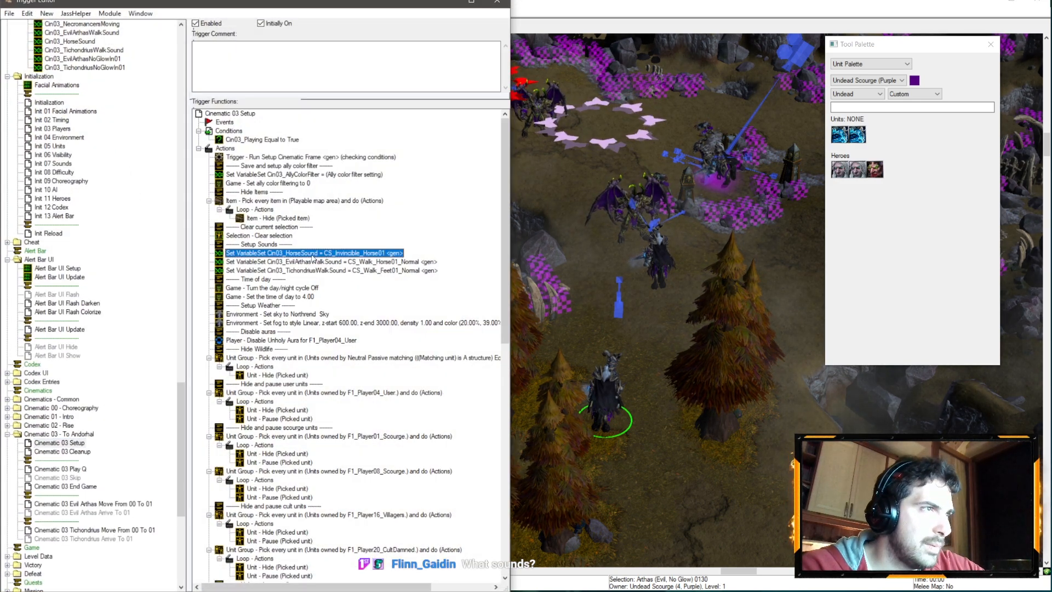
left_click(265, 248)
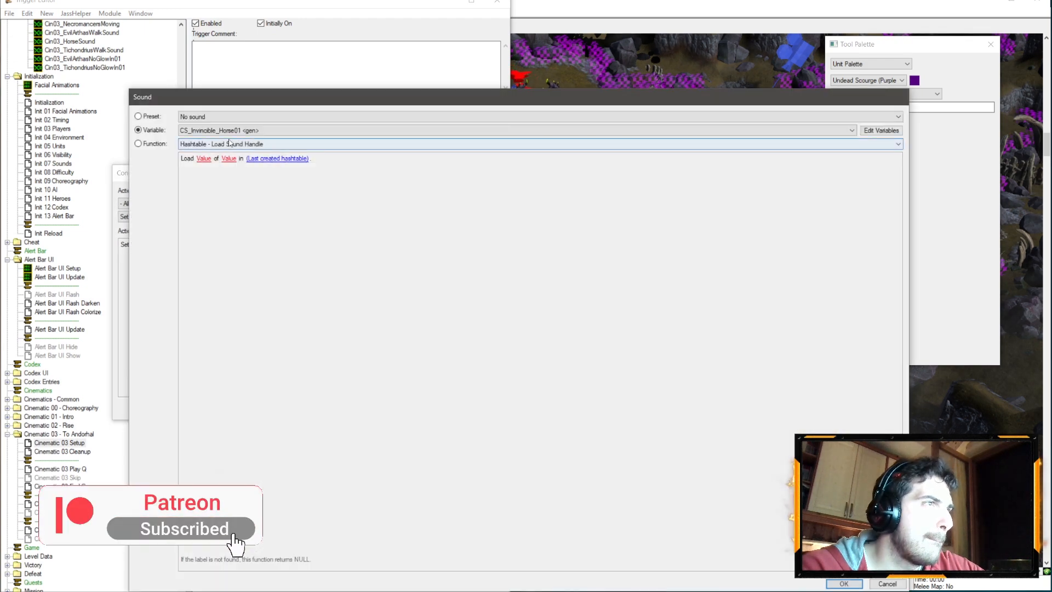
scroll(228, 136, "down", 1)
scroll(227, 136, "up", 1)
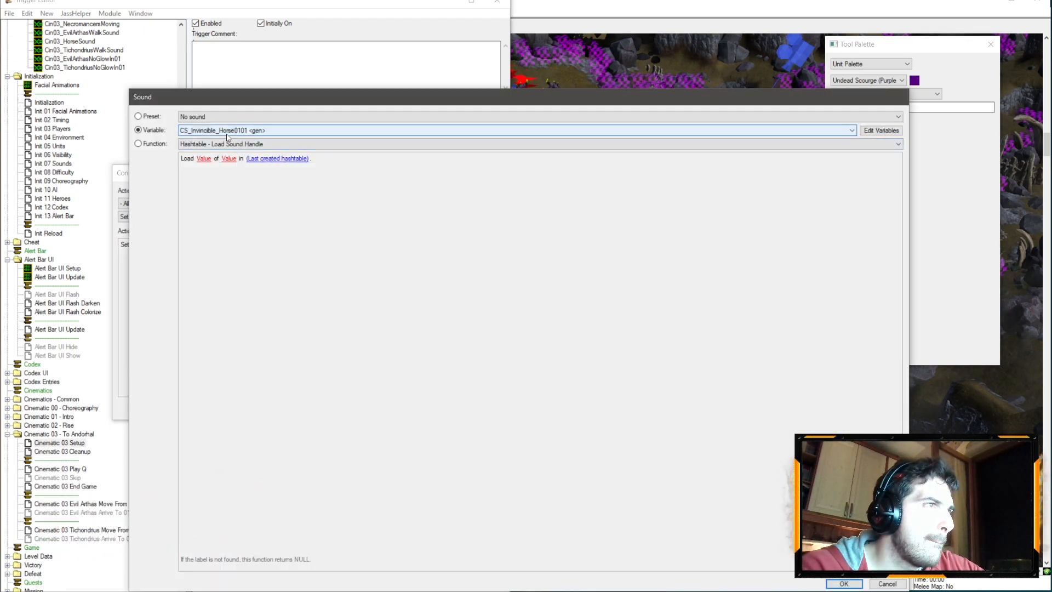
scroll(228, 137, "down", 1)
key("Return")
key("Return")
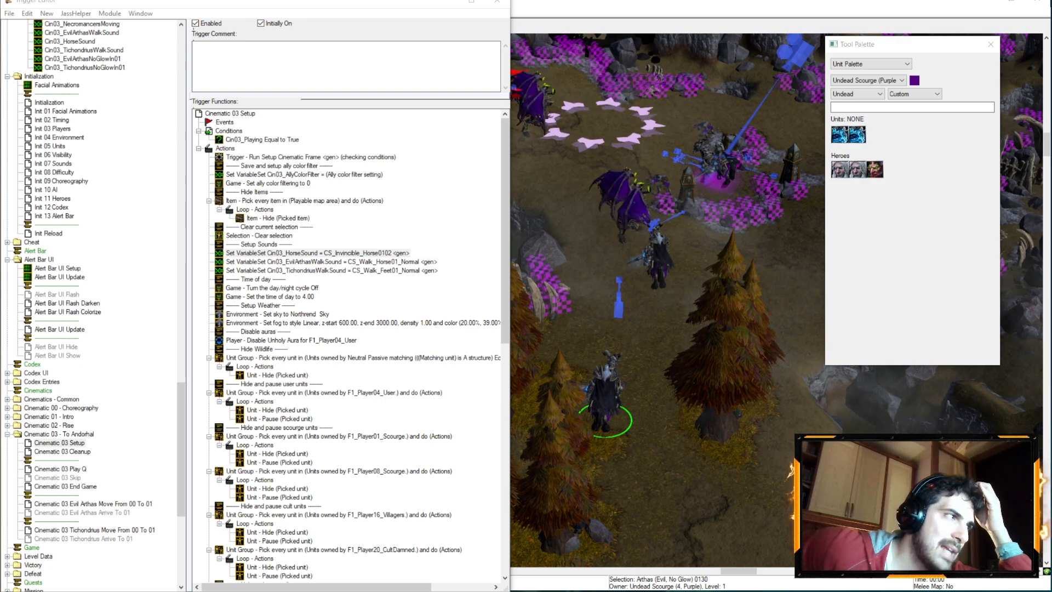
- Set the sound in the second sound attachment action under Setup Evil Arthas to Cin03_EvilArthasWalkSound
scroll(351, 312, "down", 12)
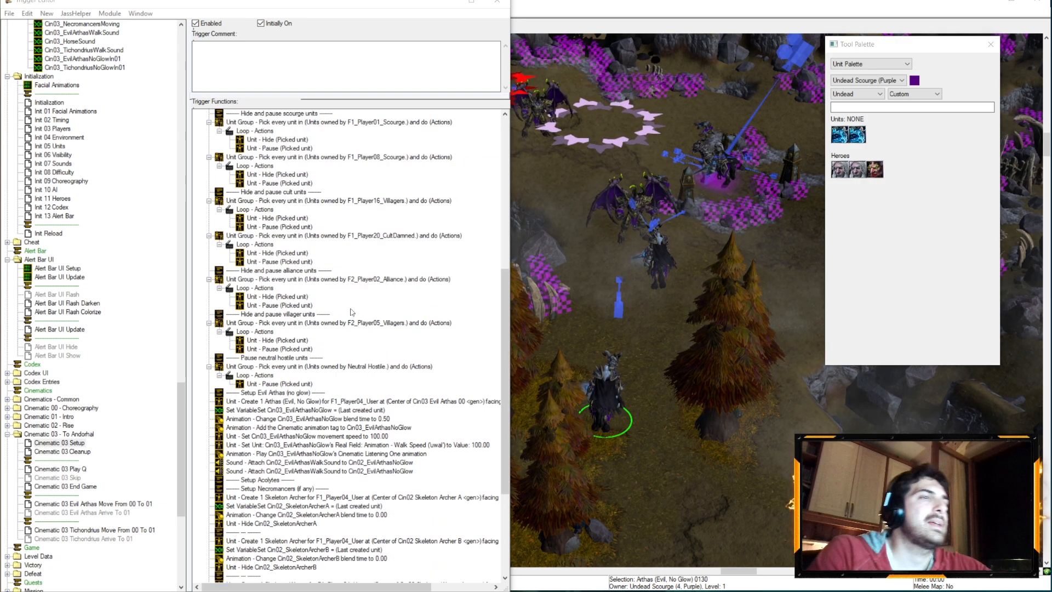
scroll(351, 312, "down", 6)
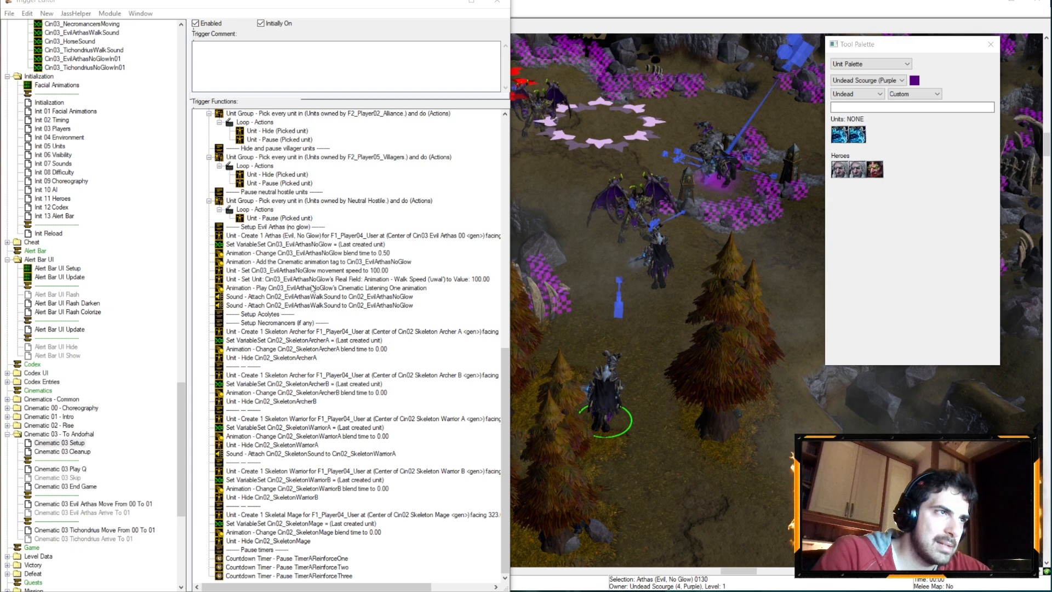
left_click(299, 306)
double_click(299, 306)
left_click(257, 246)
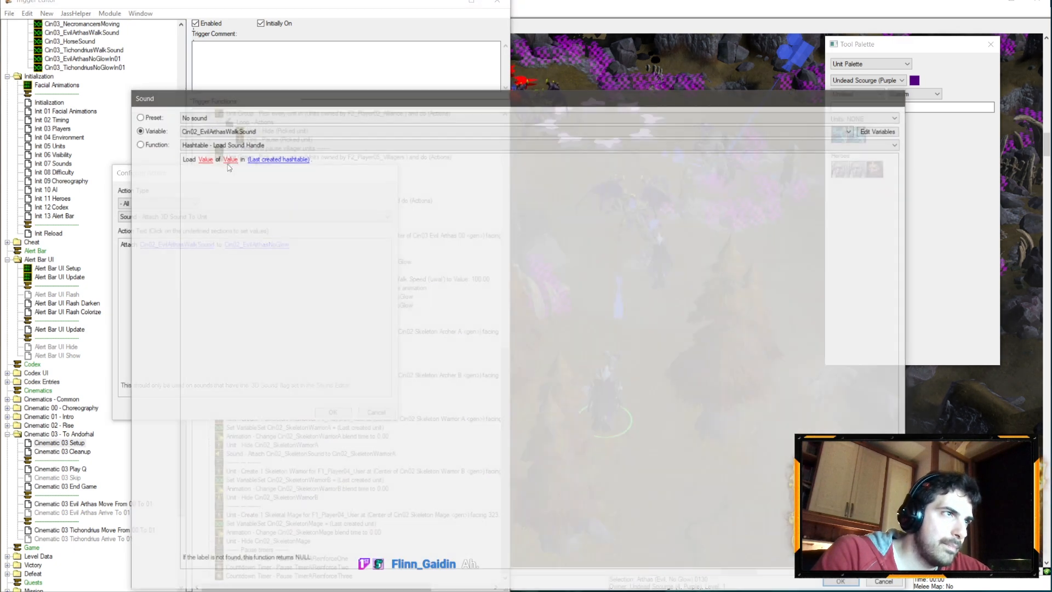
left_click(221, 131)
left_click(216, 175)
key("Return")
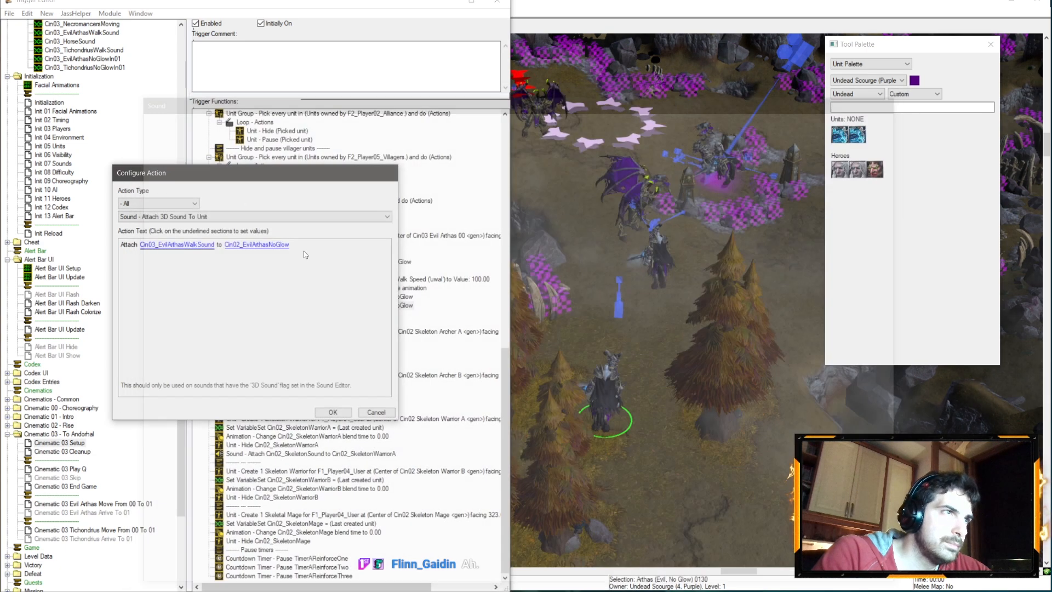
key("Return")
- Attach Cin03_EvilArthasWalkSound to Cin03_EvilArthasNoGlow instead of the Cinematic 02 unit, and delete the leftover Cin02_EvilArthasWalkSound attachment action
left_click(362, 298)
double_click(367, 306)
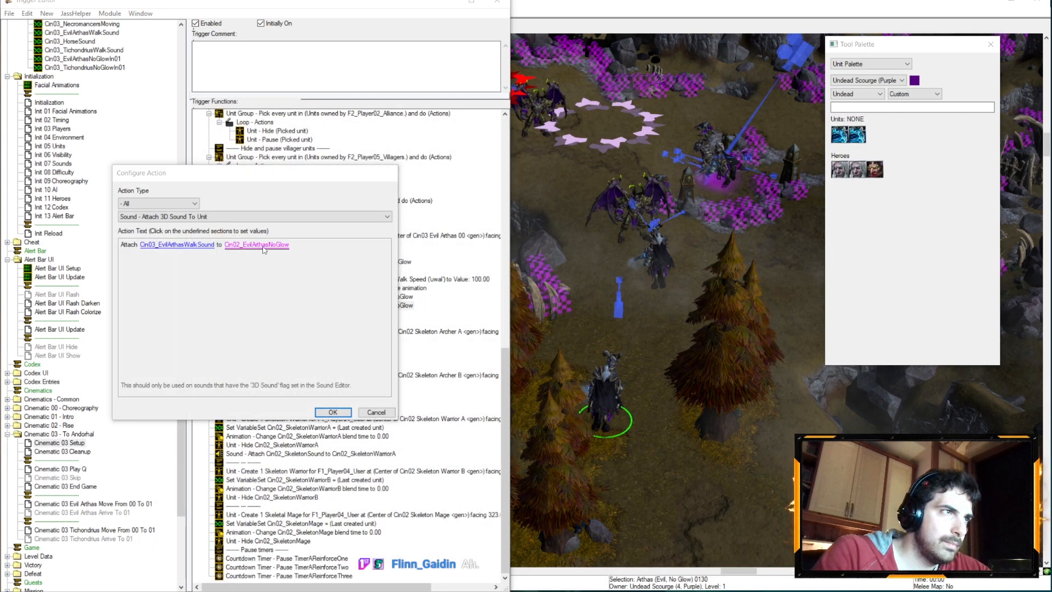
left_click(256, 244)
left_click(197, 130)
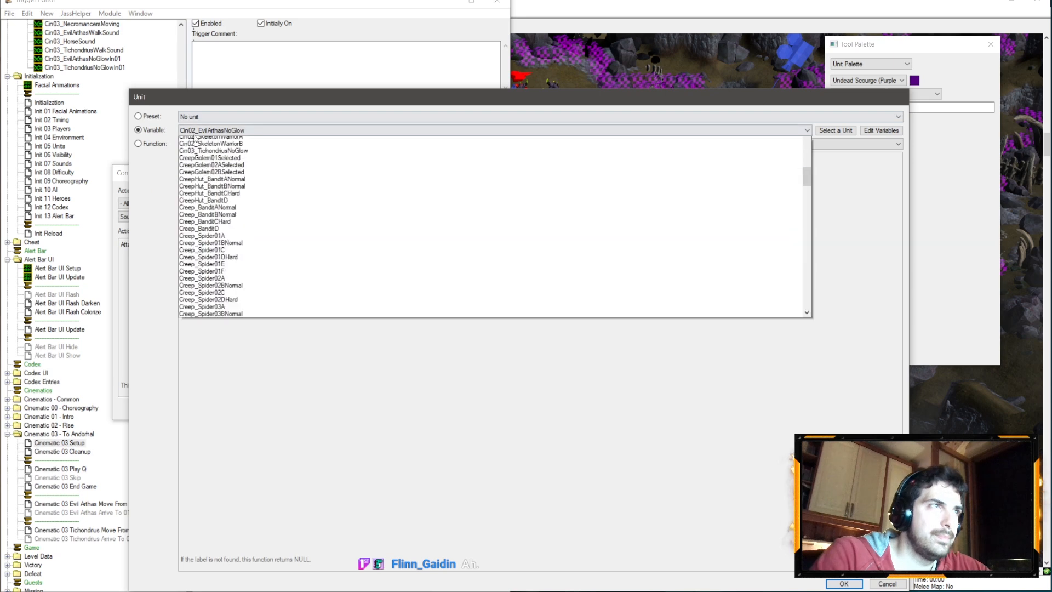
scroll(261, 261, "down", 10)
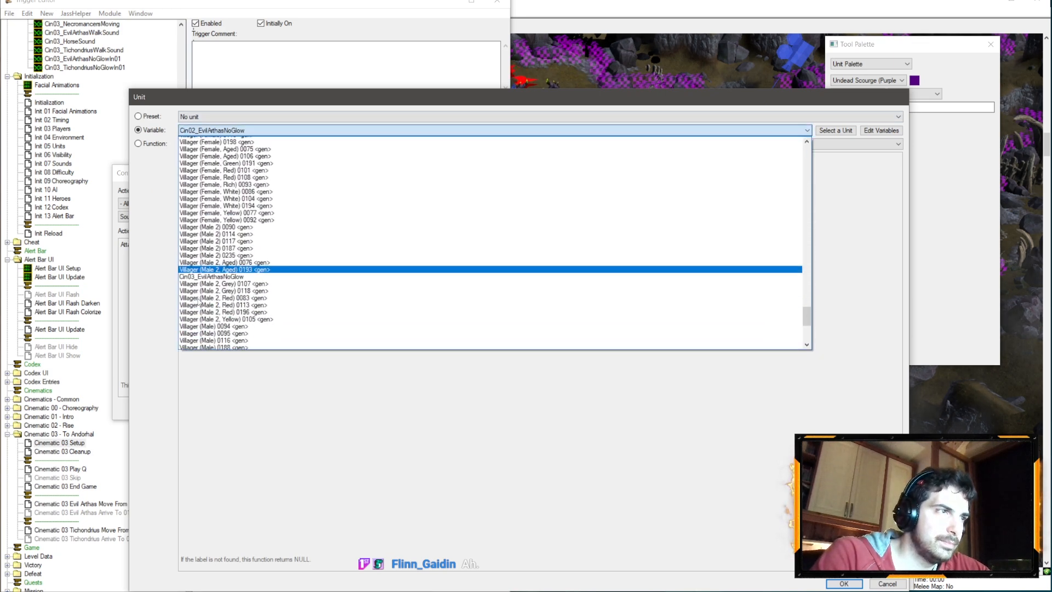
left_click(235, 236)
key("Return")
key("Return")
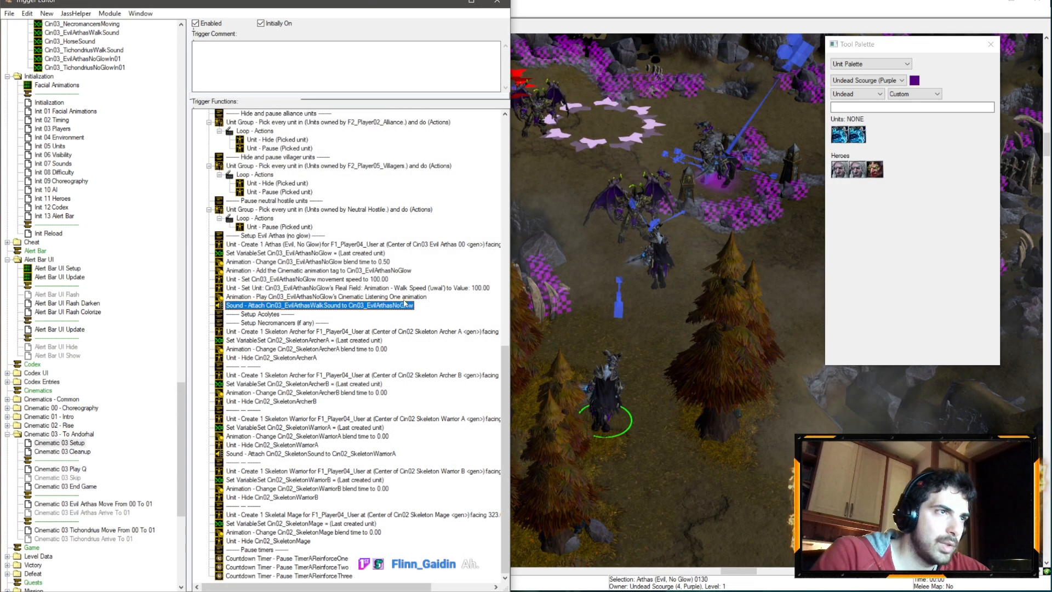
- Duplicate the Cin03_EvilArthasWalkSound attachment action and set the copy's sound to Cin03_HorseSound
left_click(350, 315)
double_click(349, 315)
left_click(175, 245)
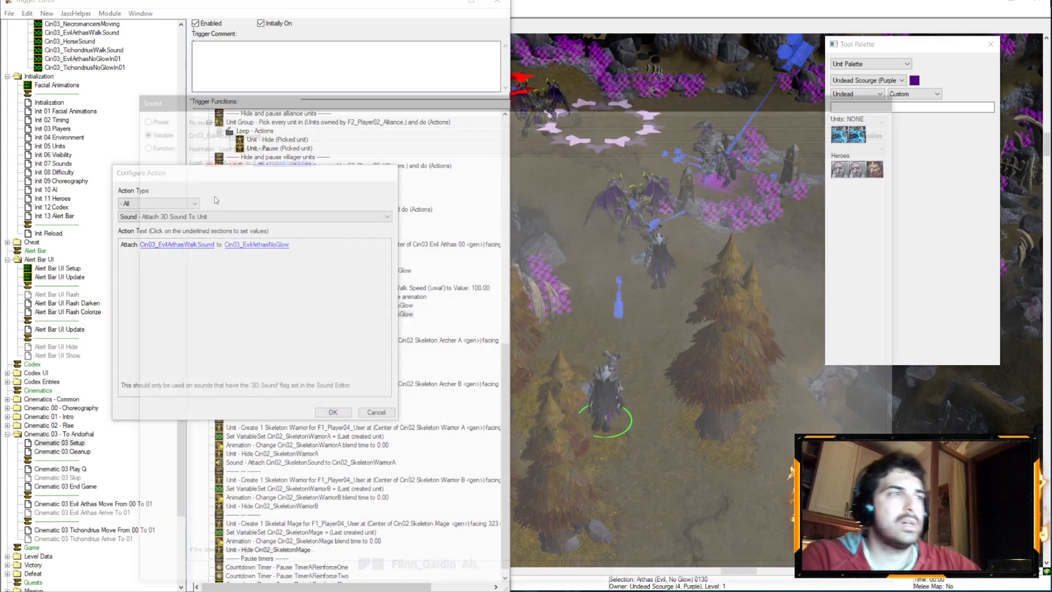
left_click(222, 135)
scroll(218, 263, "up", 4)
left_click(219, 275)
key("Return")
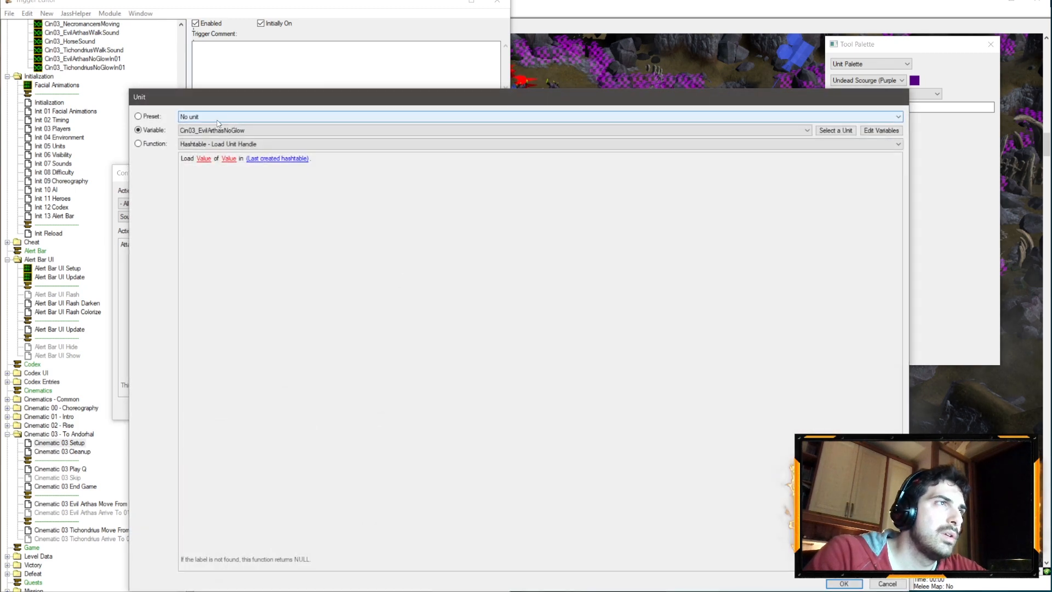
left_click(219, 130)
key("Escape")
key("Escape")
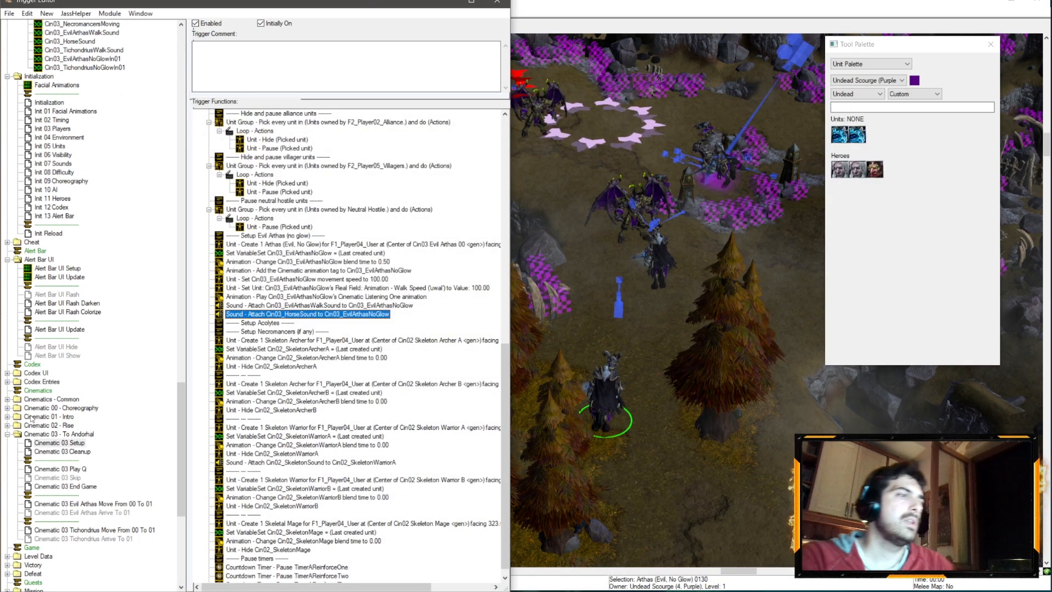
- Copy the Setup Tichondrius (no glow) block from the Cinematic 01 Setup trigger, from its comment through the change of color to Red
left_click(8, 416)
left_click(65, 199)
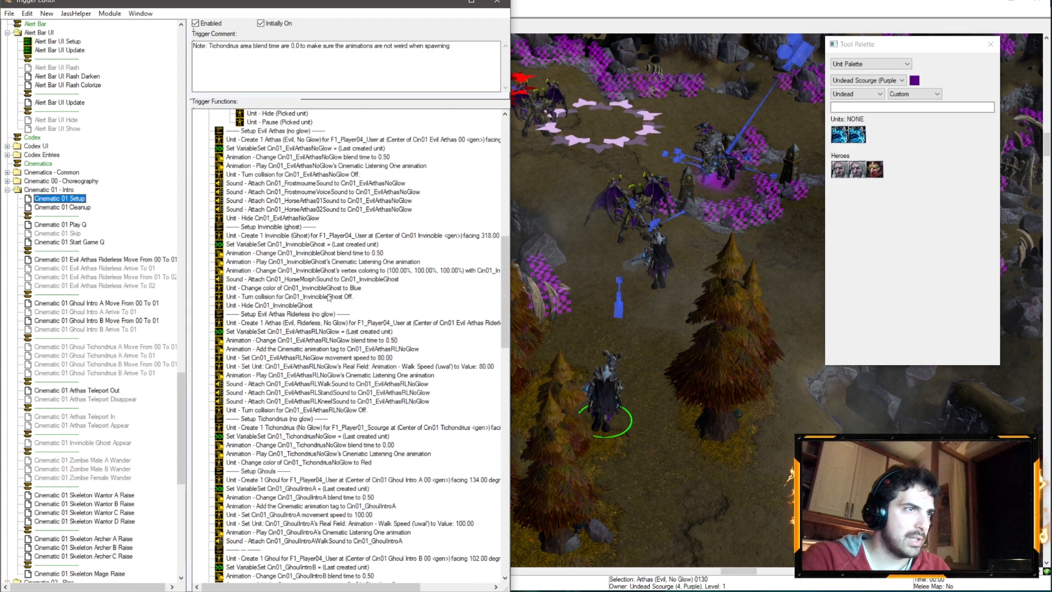
scroll(312, 290, "up", 17)
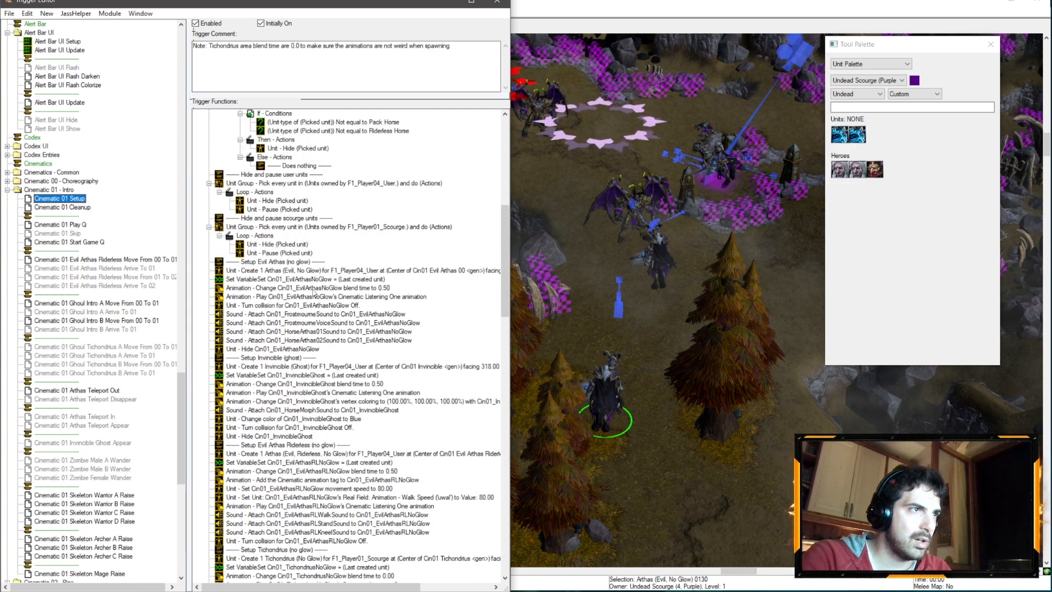
scroll(305, 292, "down", 16)
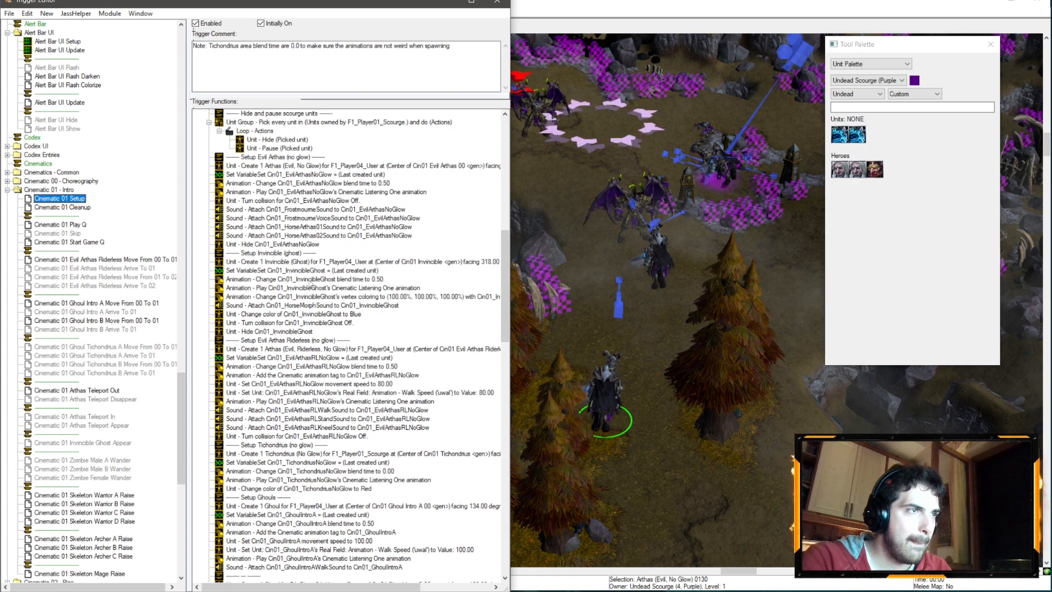
scroll(304, 329, "down", 5)
left_click(304, 315)
left_click(310, 358, "shift")
key("ctrl+c")
key("ctrl+v")
key("ctrl+z")
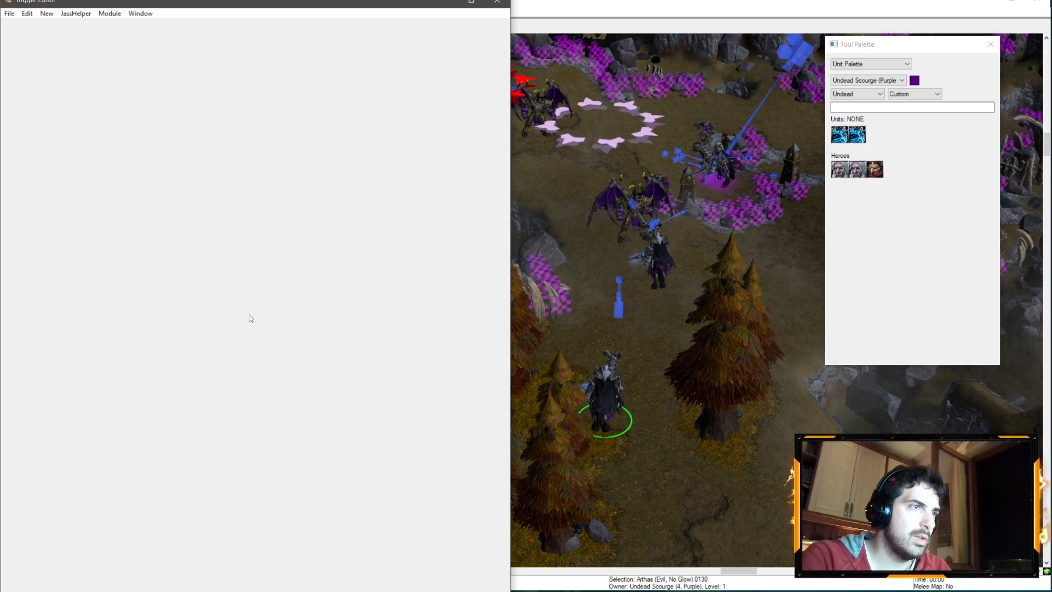
left_click(263, 313)
left_click(282, 358, "shift")
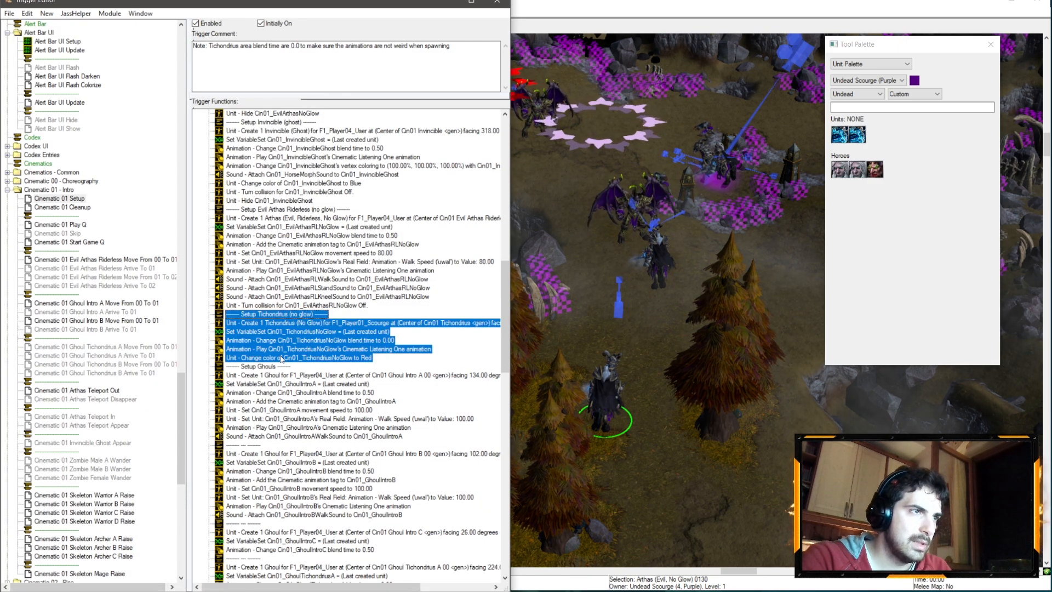
left_click(74, 225)
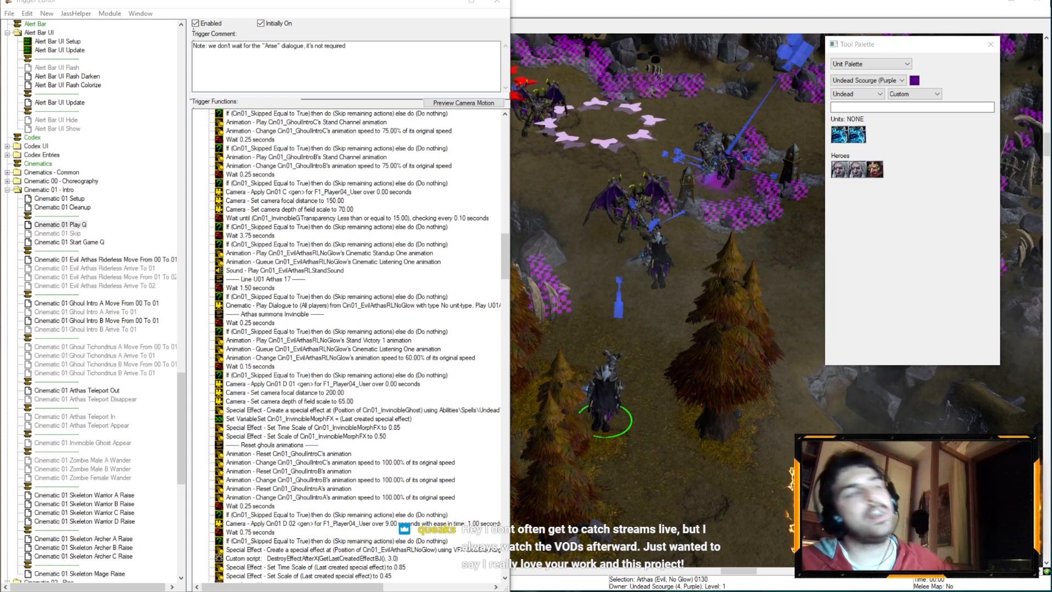
mouse_move(53, 591)
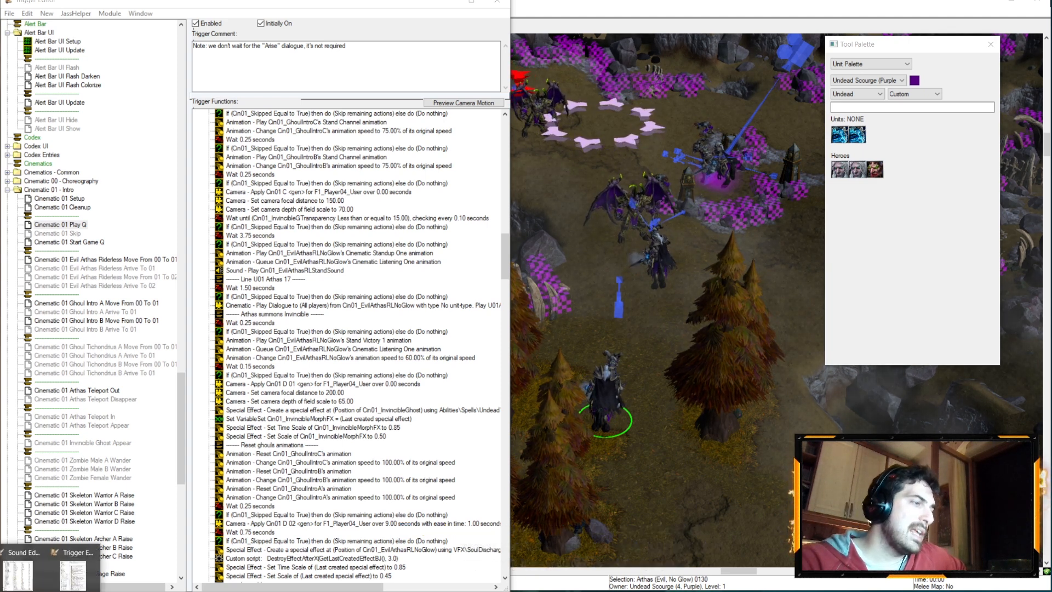
left_click(58, 571)
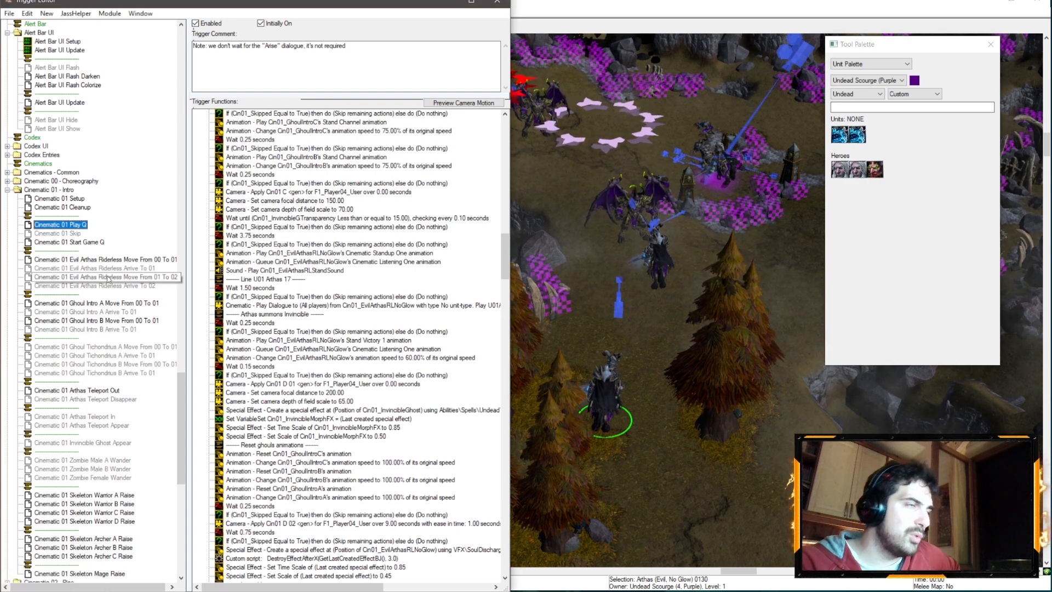
- Paste the copied Setup Tichondrius (no glow) block below the Cin03_HorseSound attachment in the Cinematic 03 Setup trigger
left_click(8, 189)
left_click(58, 215)
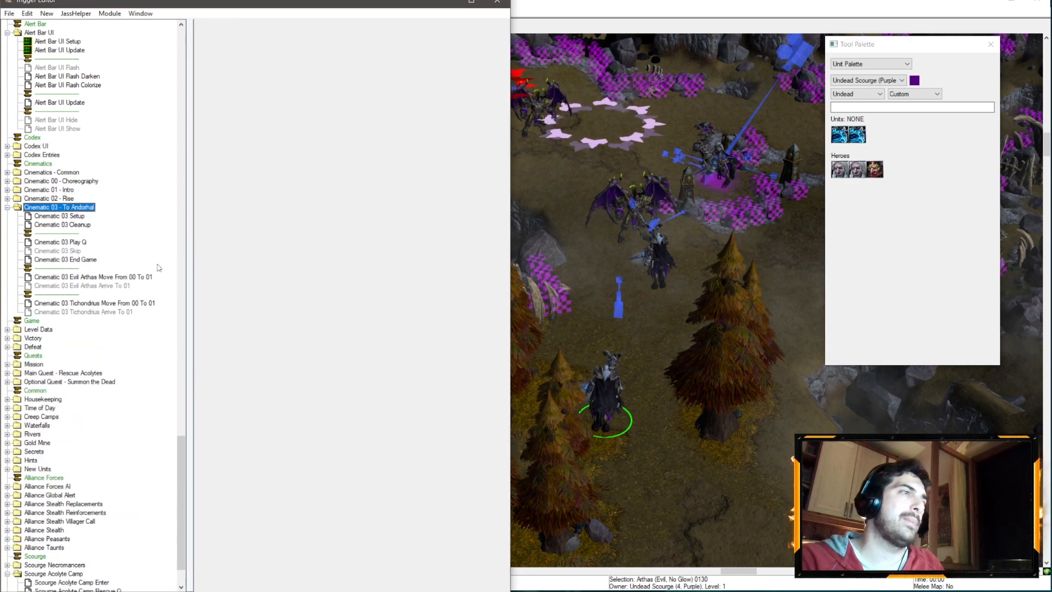
scroll(296, 224, "down", 1)
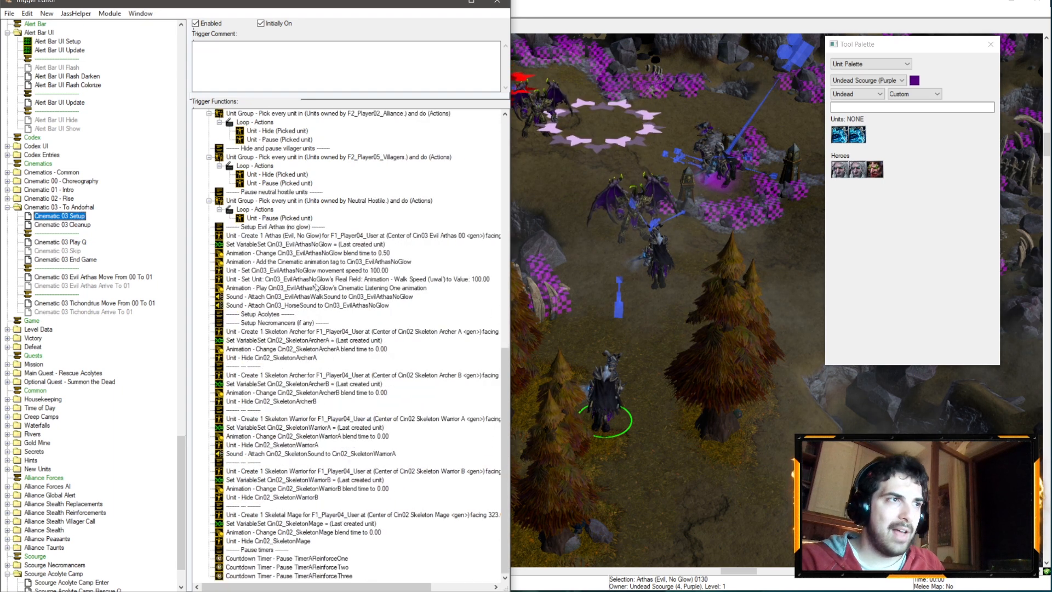
left_click(276, 306)
key("ctrl+v")
- Set the creation point of the pasted Tichondrius (No Glow) unit action to the center of region Cin03 Tichondrius 00
double_click(342, 322)
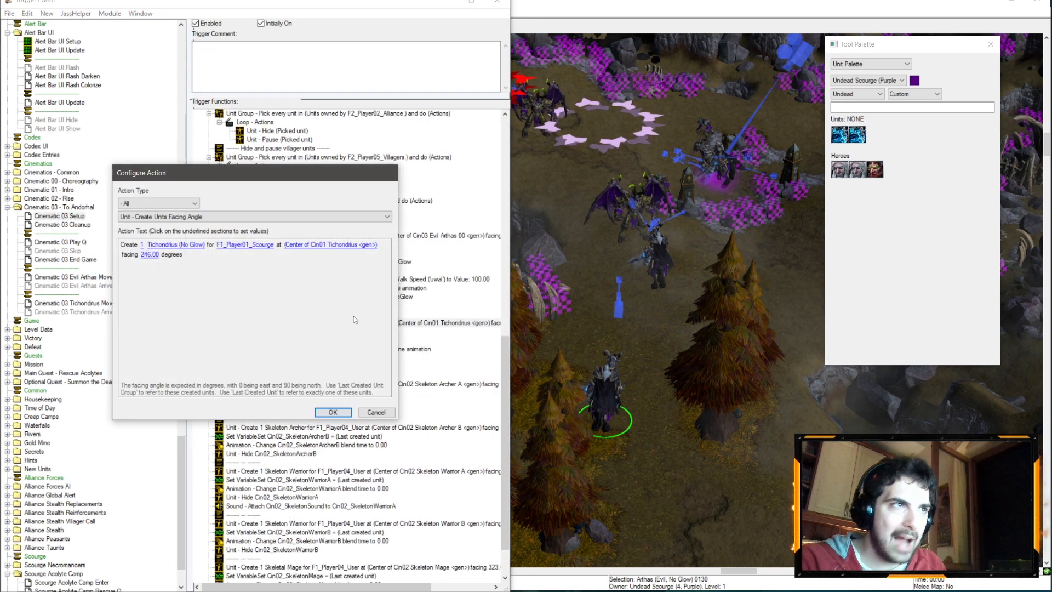
left_click(296, 245)
left_click(224, 131)
left_click(220, 157)
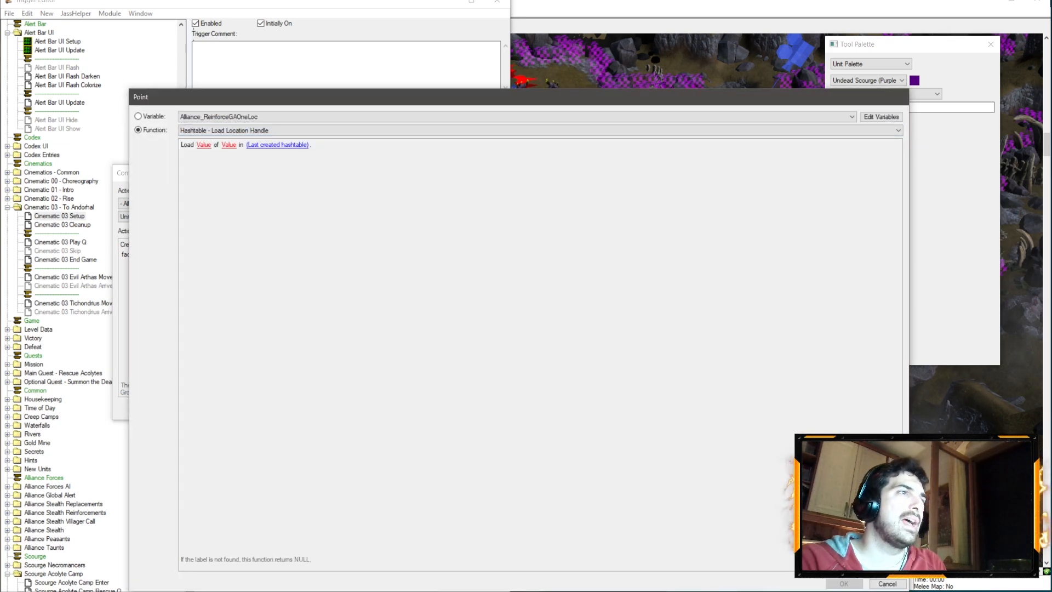
left_click(901, 582)
left_click(296, 245)
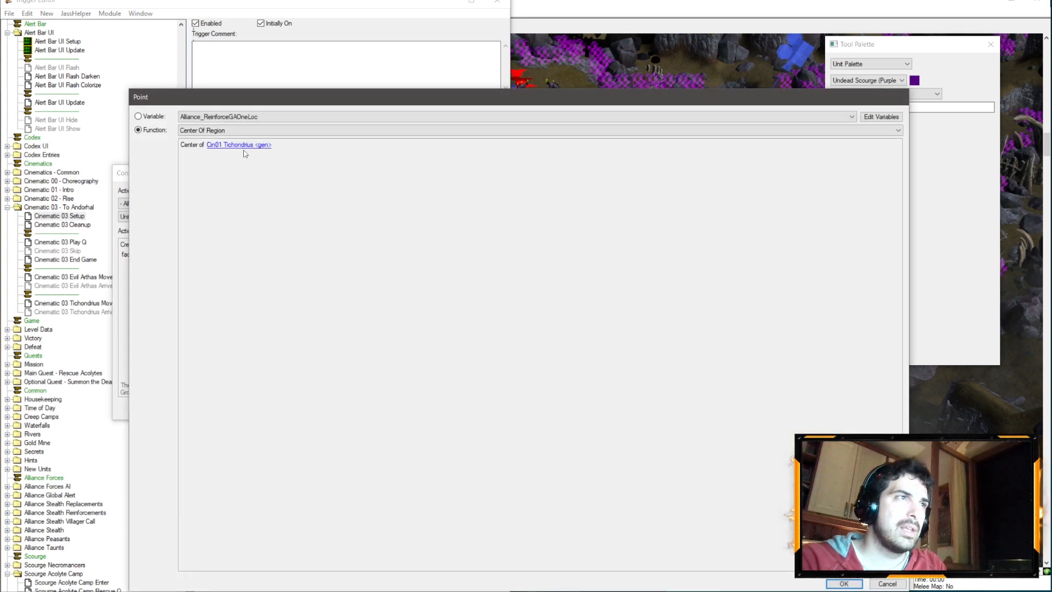
left_click(258, 145)
left_click(261, 130)
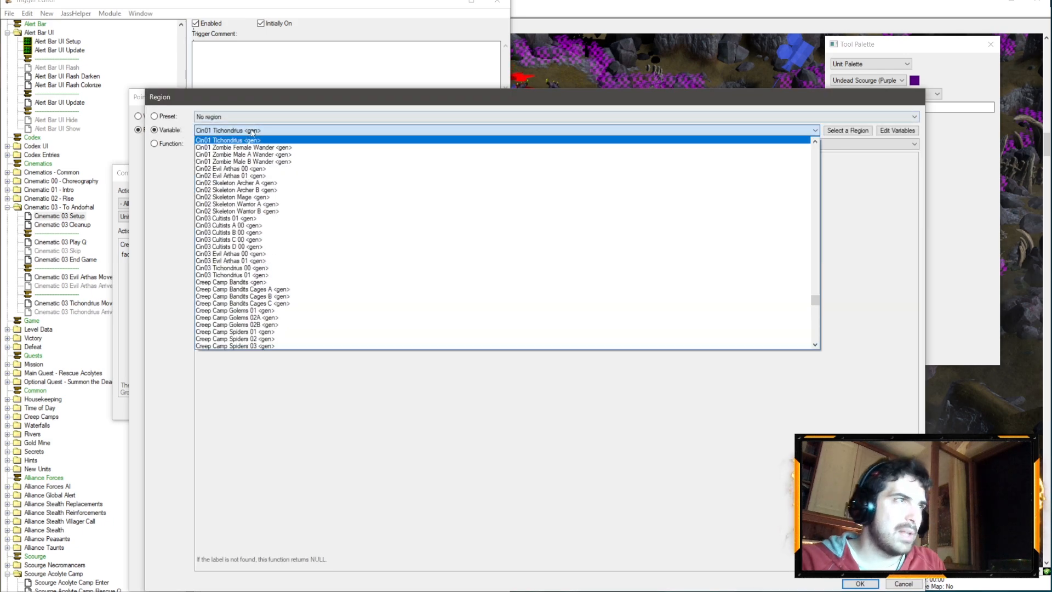
left_click(241, 267)
key("Return")
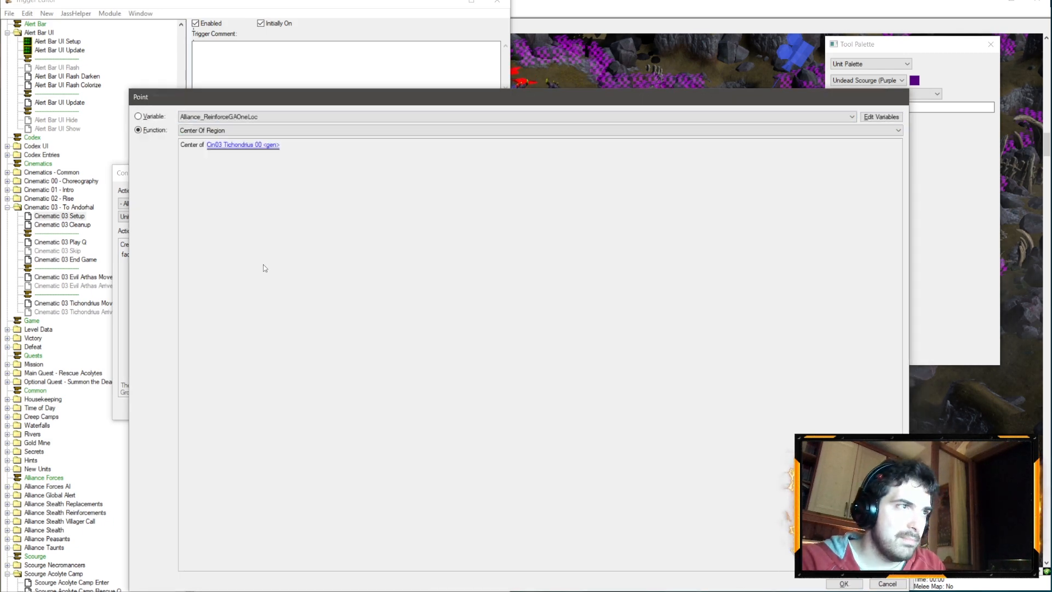
key("Return")
- Check the facing of the Tichondrius unit placed in the map and set the creation action's facing angle to 198 degrees
right_click_drag(610, 256, 712, 319)
right_click_drag(488, 269, 434, 383)
double_click(548, 243)
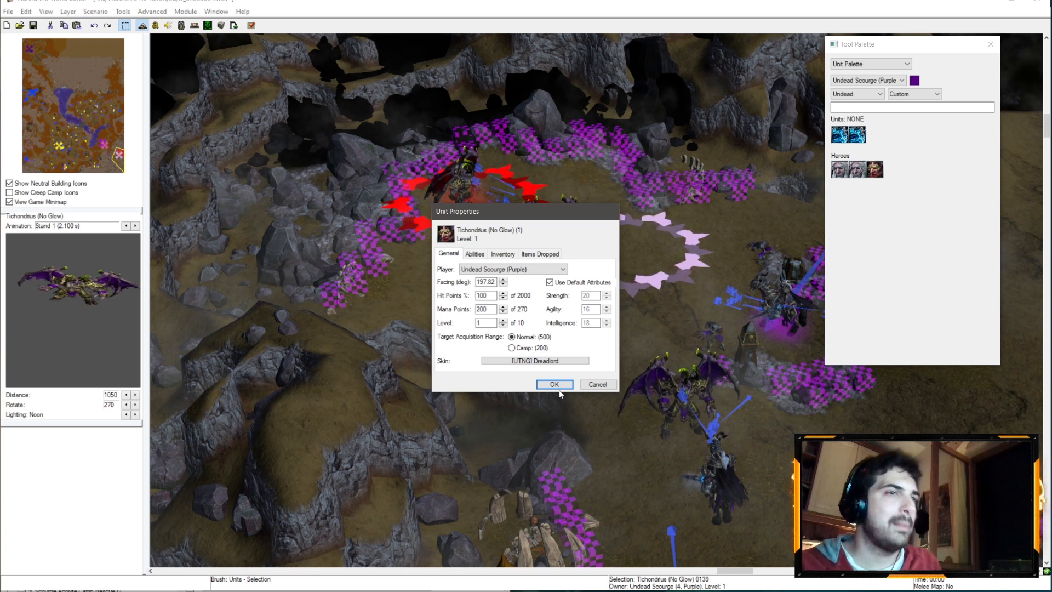
left_click(597, 384)
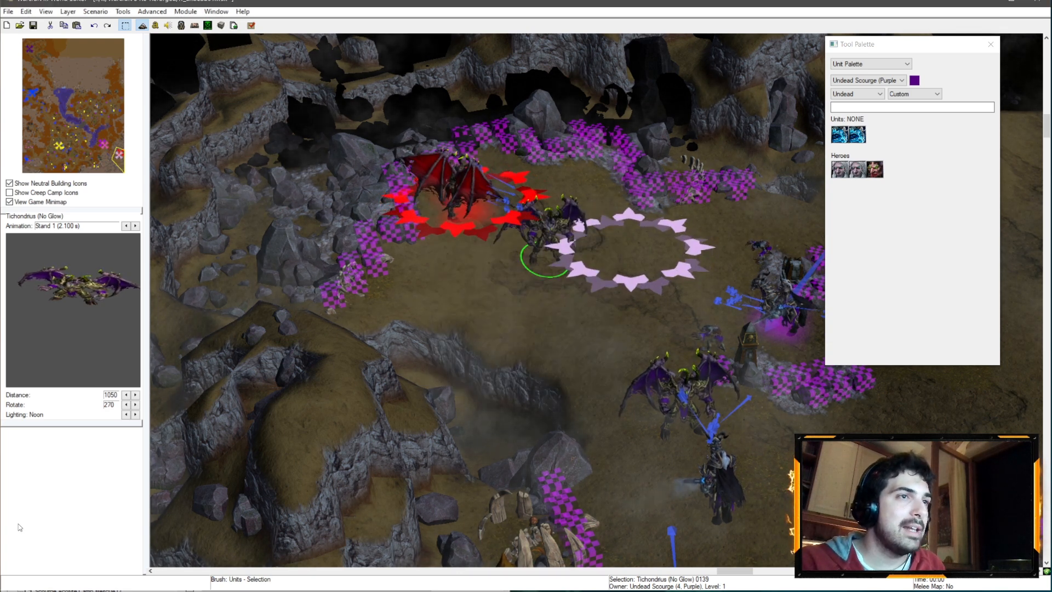
mouse_move(49, 591)
left_click(73, 569)
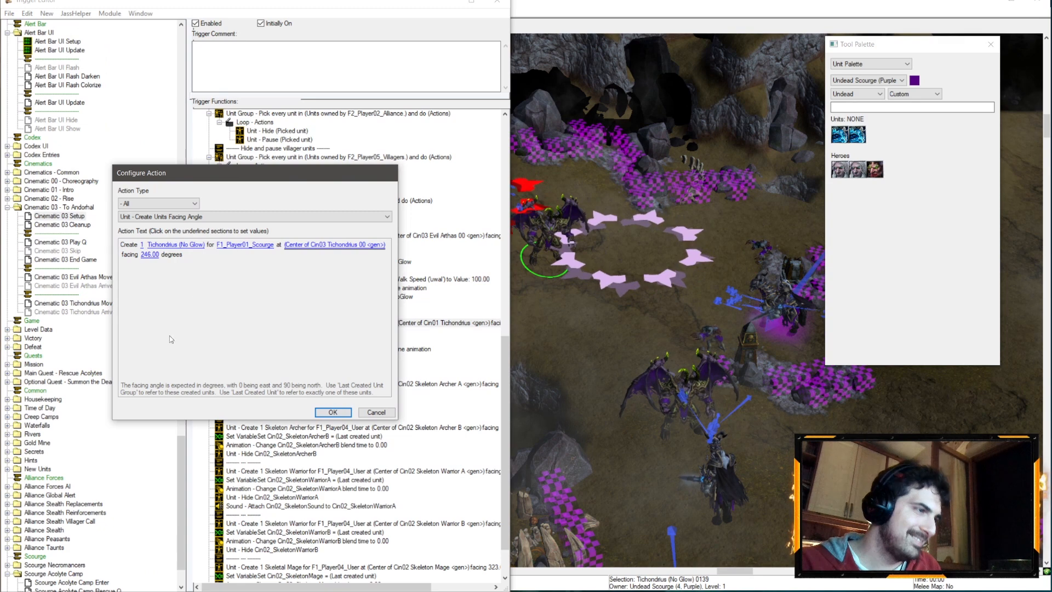
left_click(151, 255)
type("330")
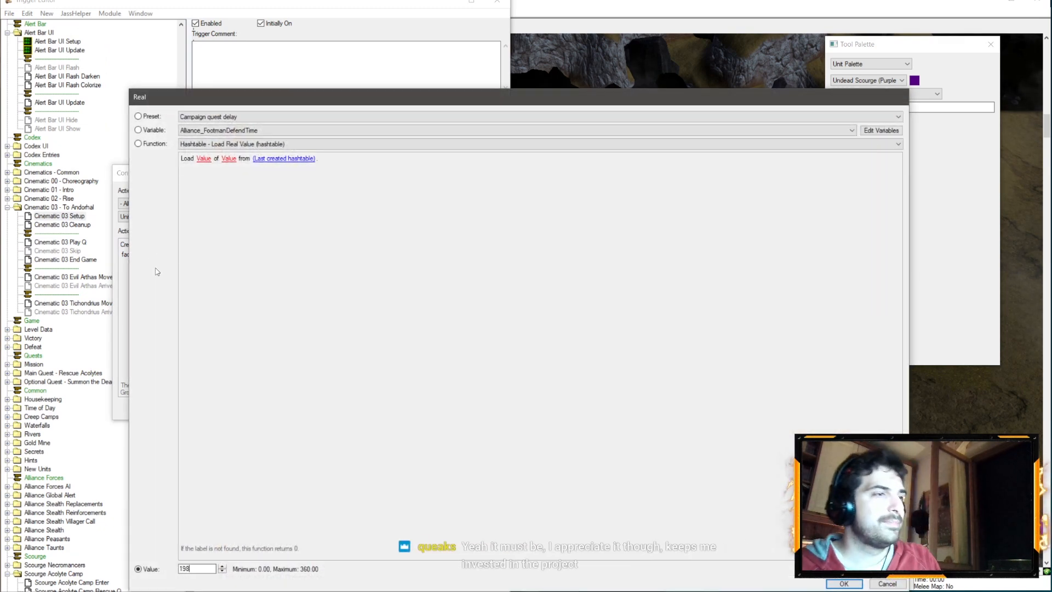
key("Return")
key("Return")
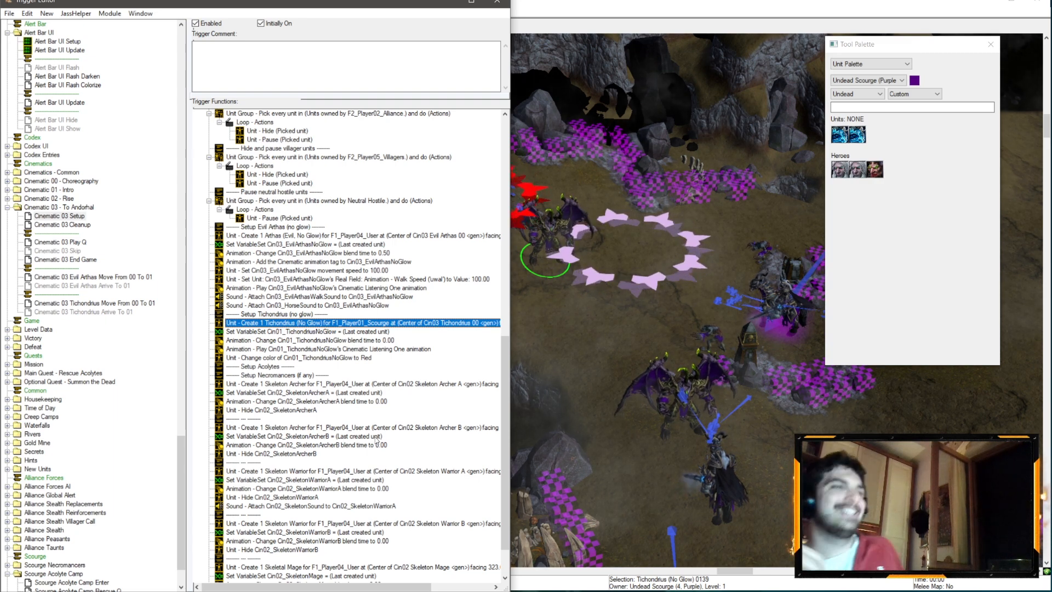
- Recheck the Tichondrius creation action against the Tichondrius (No Glow) unit placed in the map
double_click(471, 322)
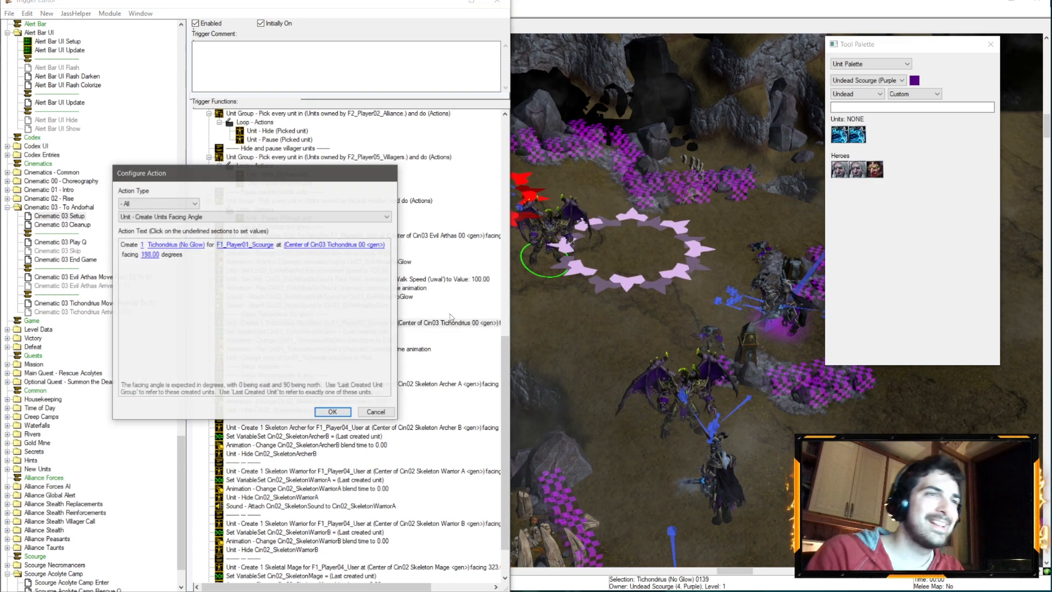
left_click(376, 410)
double_click(550, 232)
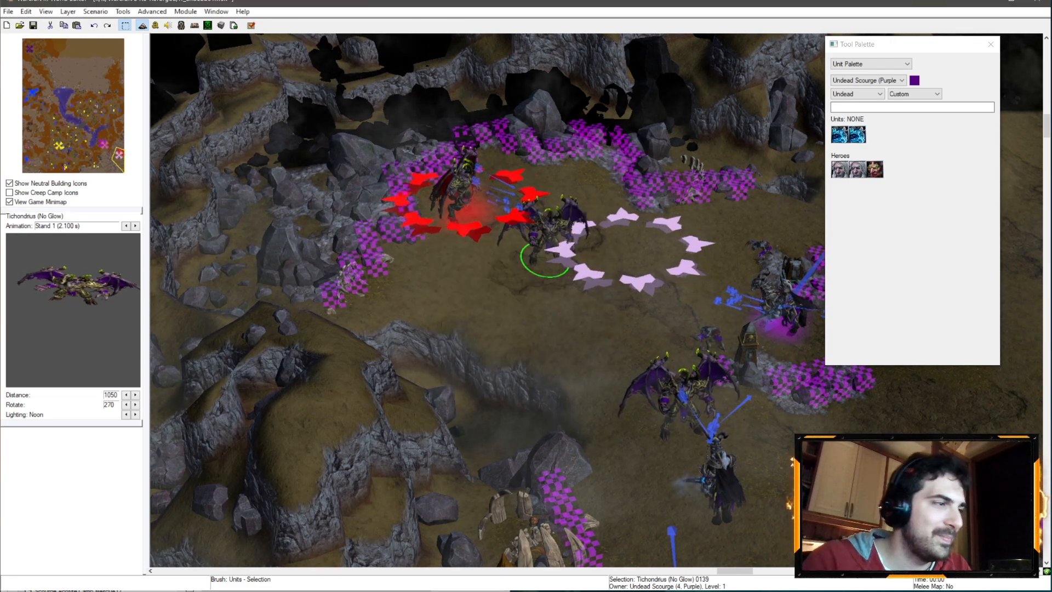
left_click(33, 586)
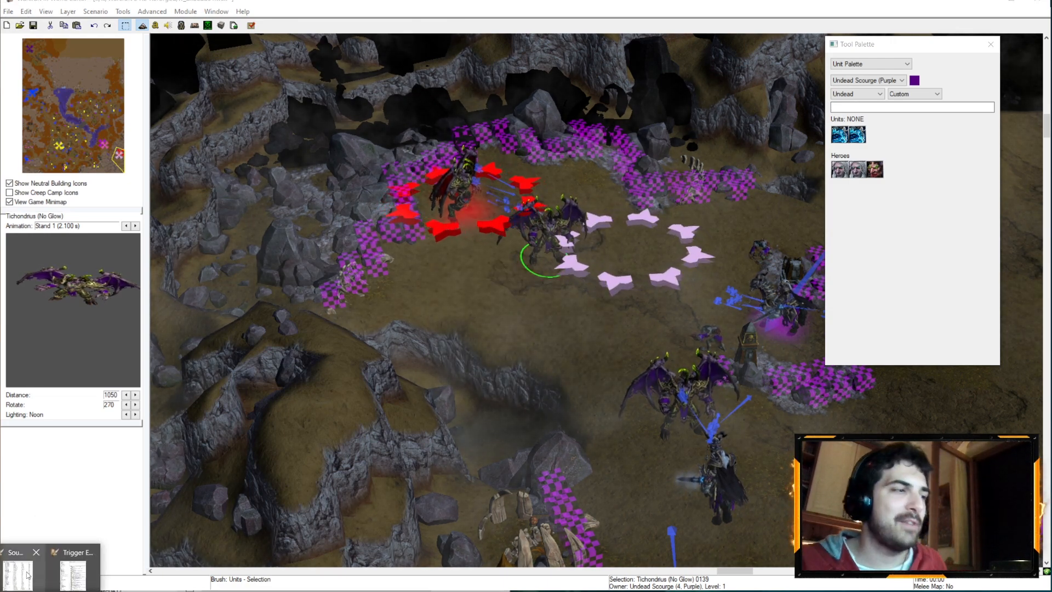
left_click(70, 585)
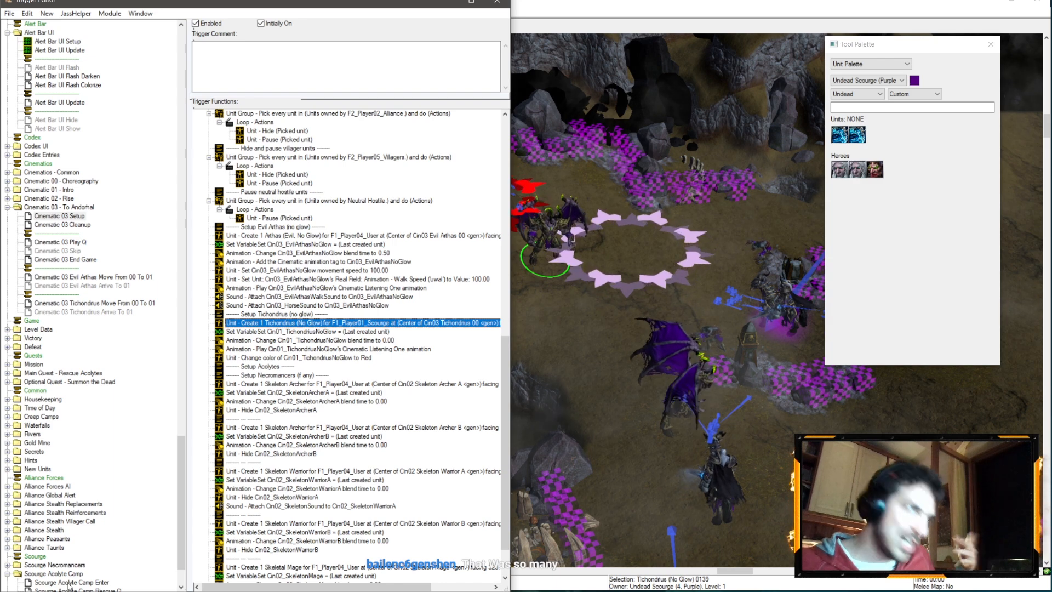
- Store the last created unit in Cin03_TichondriusNoGlow instead of the Cinematic 01 variable under Setup Tichondrius
double_click(347, 332)
left_click(174, 252)
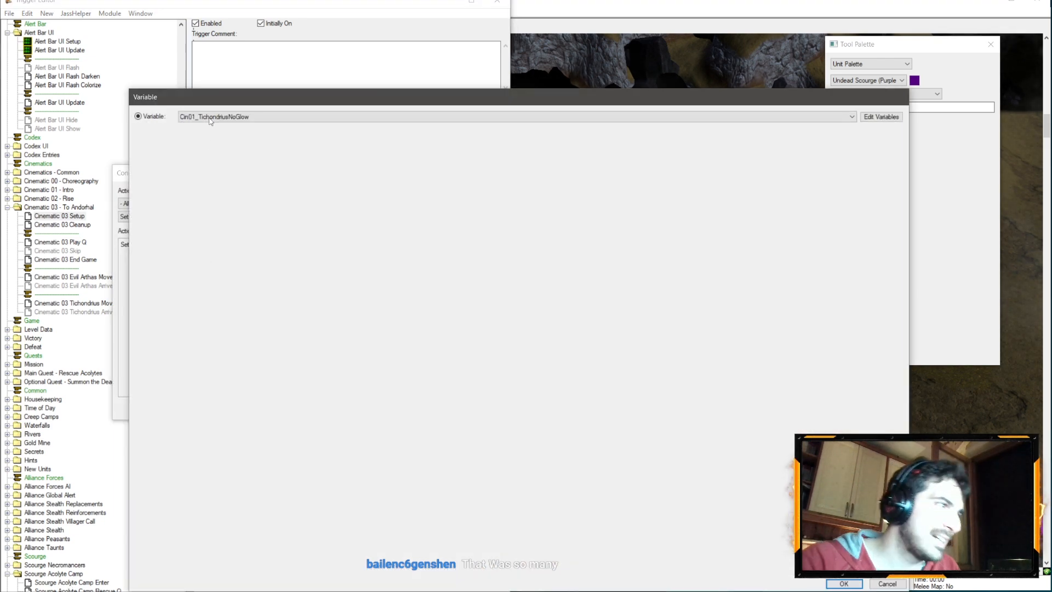
left_click(210, 118)
scroll(230, 139, "down", 2)
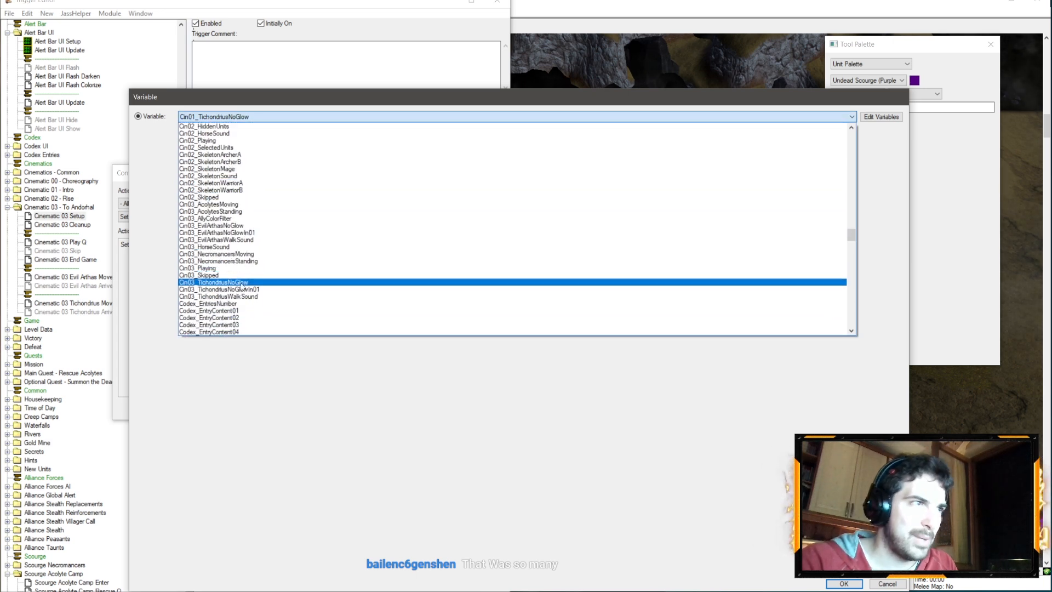
left_click(230, 303)
key("Return")
key("Return")
- Set the unit in the Tichondrius blend time action to Cin03_TichondriusNoGlow
double_click(309, 340)
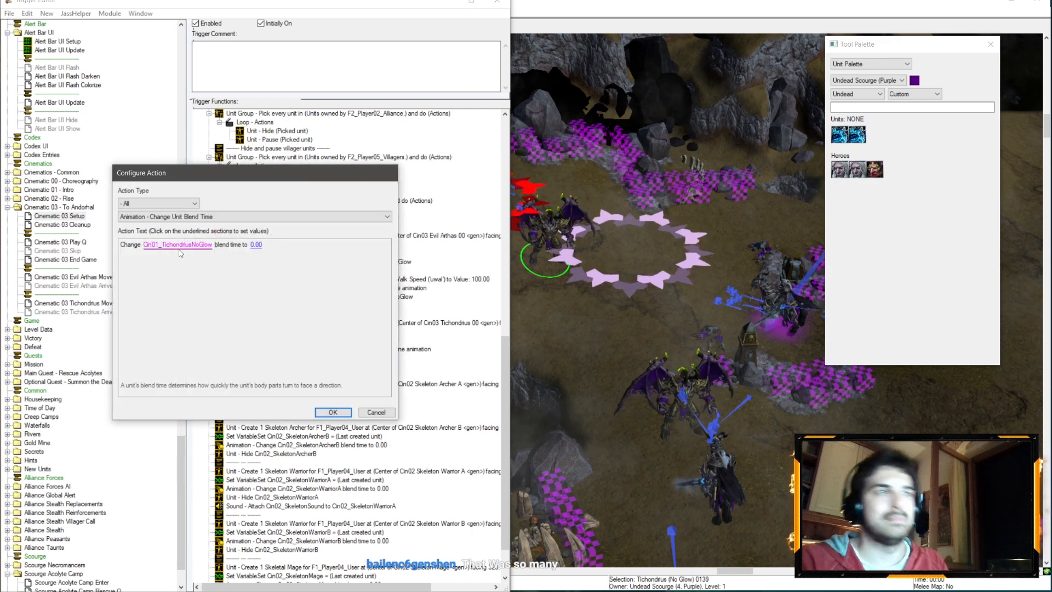
left_click(185, 245)
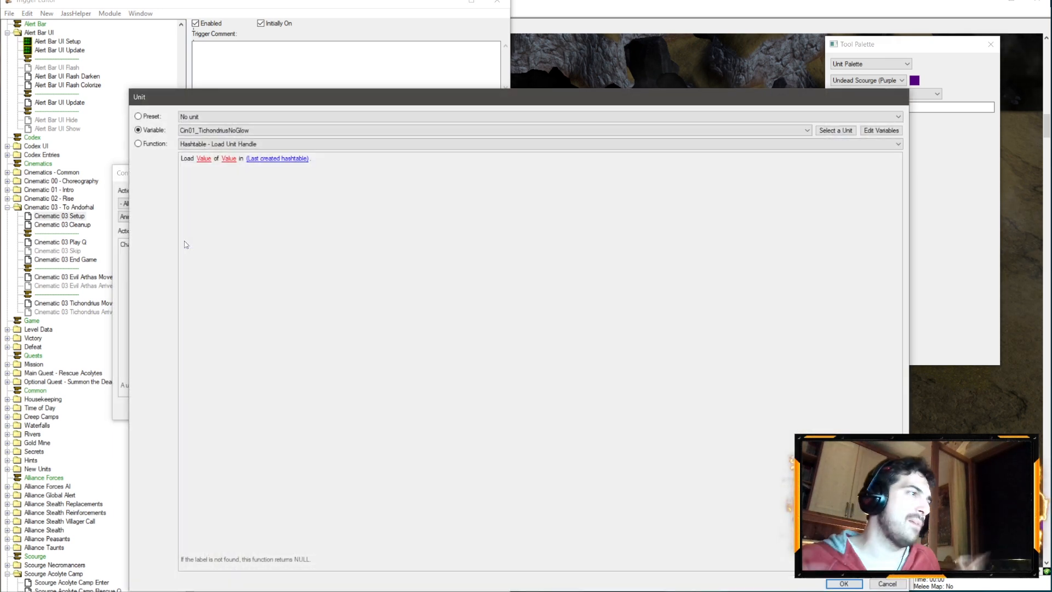
left_click(246, 129)
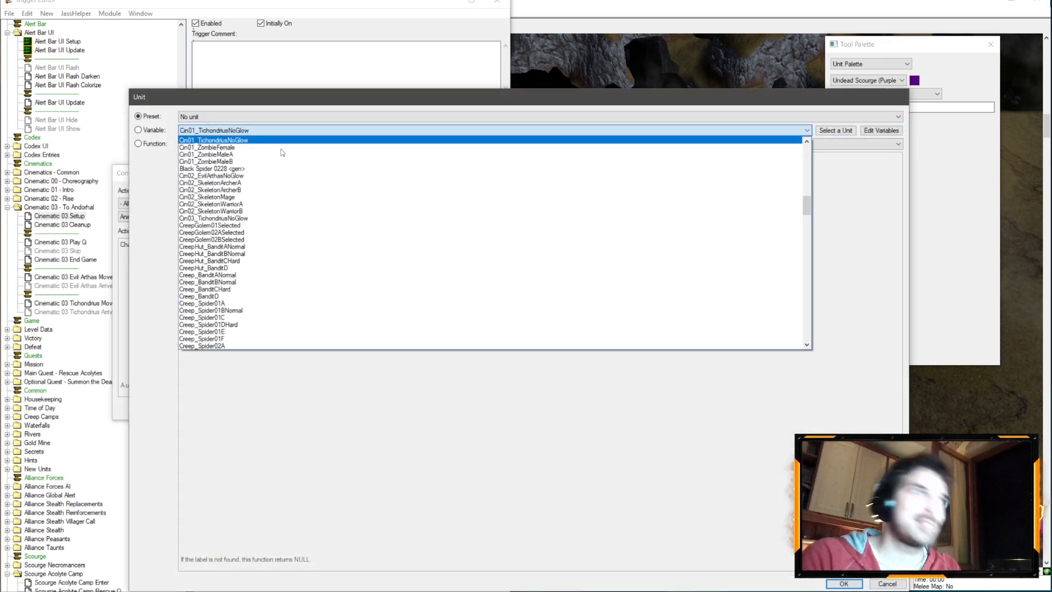
left_click(239, 218)
key("Return")
key("Return")
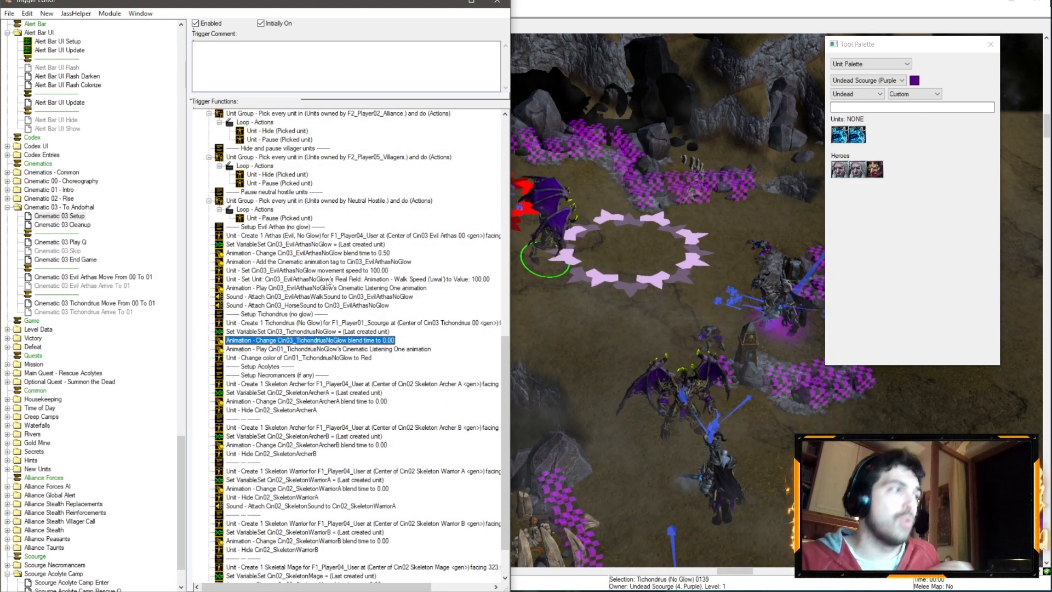
- Set the blend time of Cin03_TichondriusNoGlow to 0.5
key("Return")
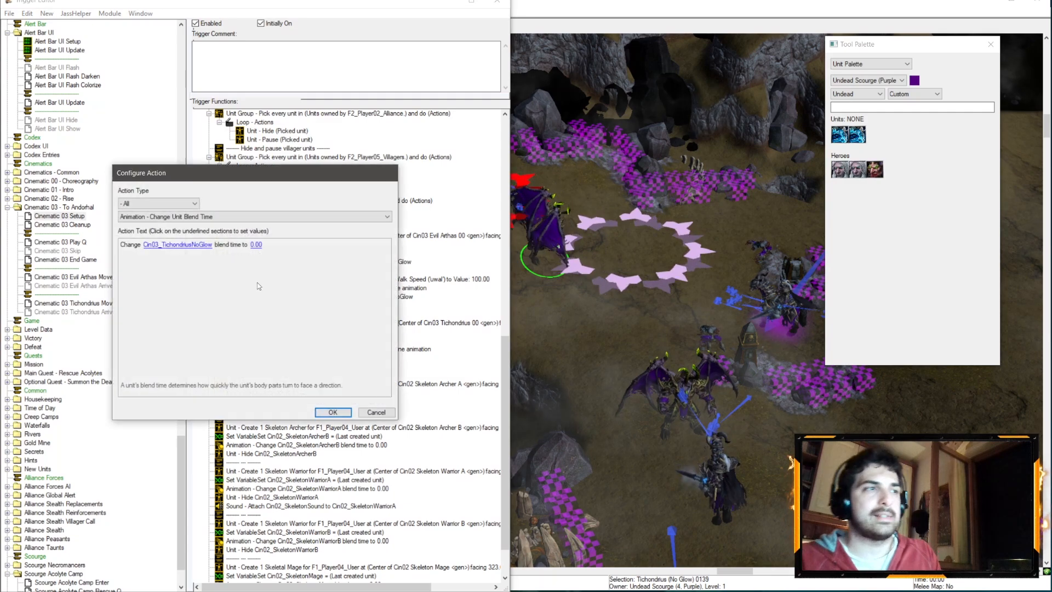
left_click(256, 244)
type("0.5")
key("Return")
key("Return")
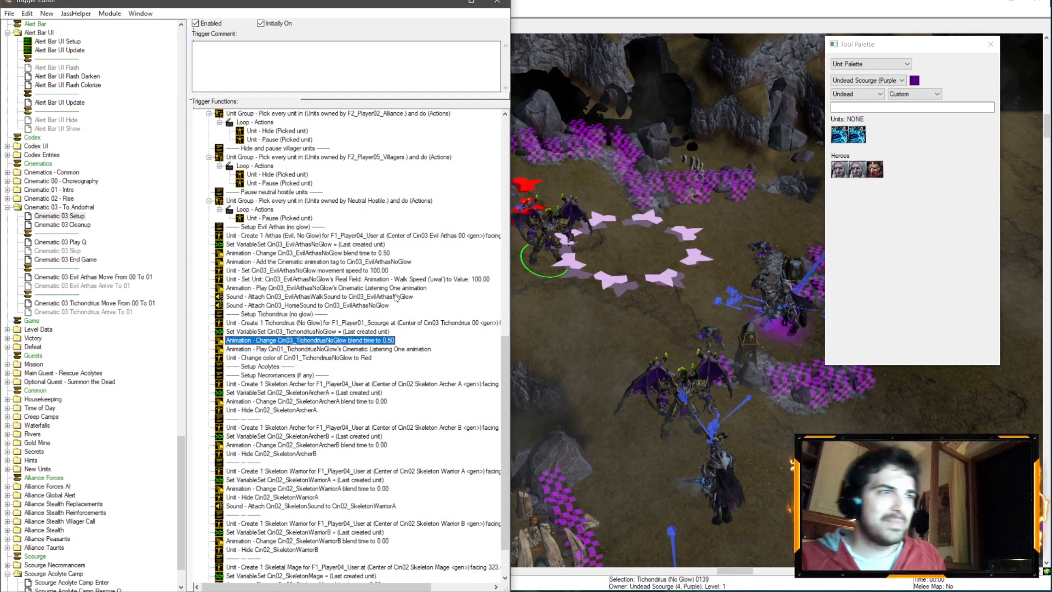
- Make the Cinematic Listening One animation action under Setup Tichondrius play on Cin03_TichondriusNoGlow
double_click(356, 349)
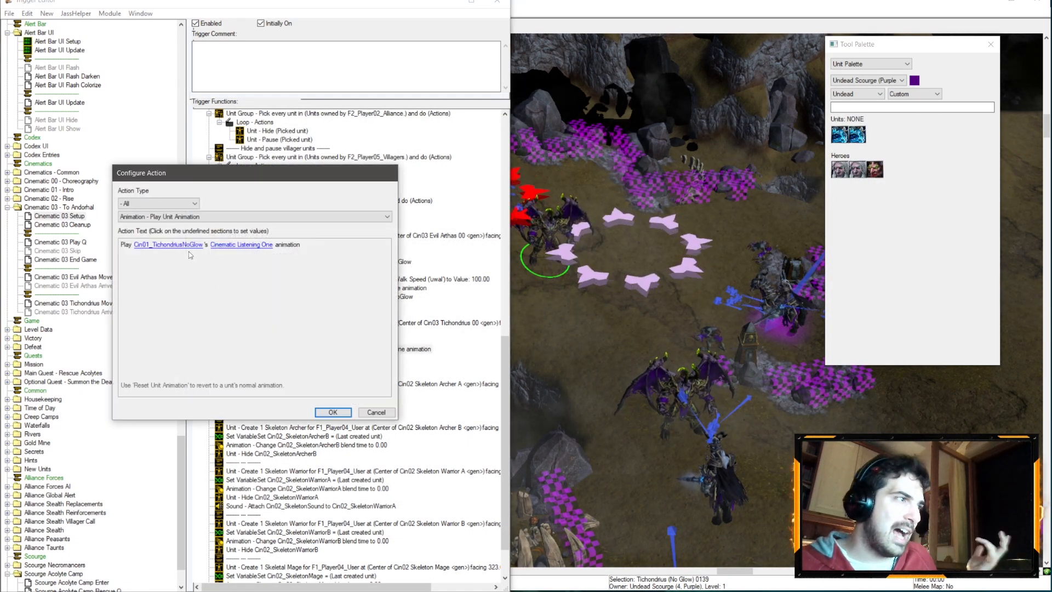
left_click(184, 245)
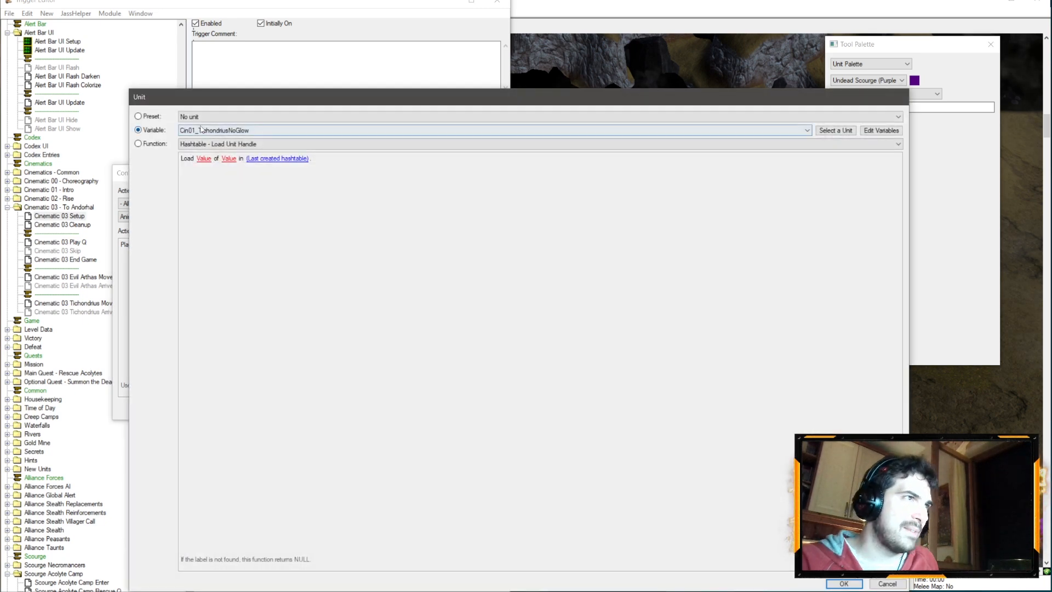
left_click(211, 130)
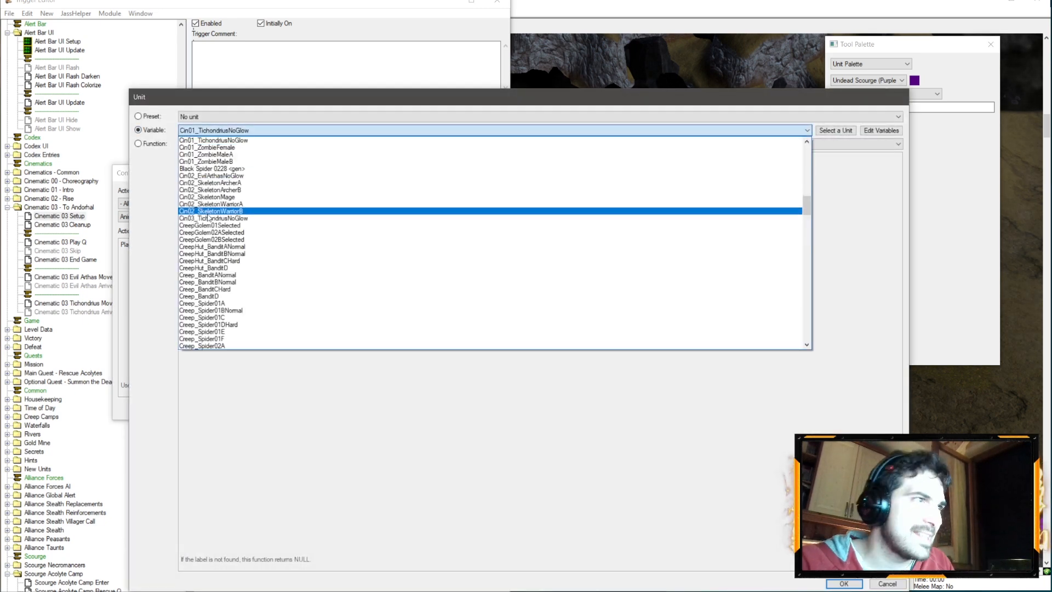
left_click(209, 218)
key("Return")
key("Return")
- Set the unit in the change color to Red action to Cin03_TichondriusNoGlow
double_click(266, 359)
left_click(192, 245)
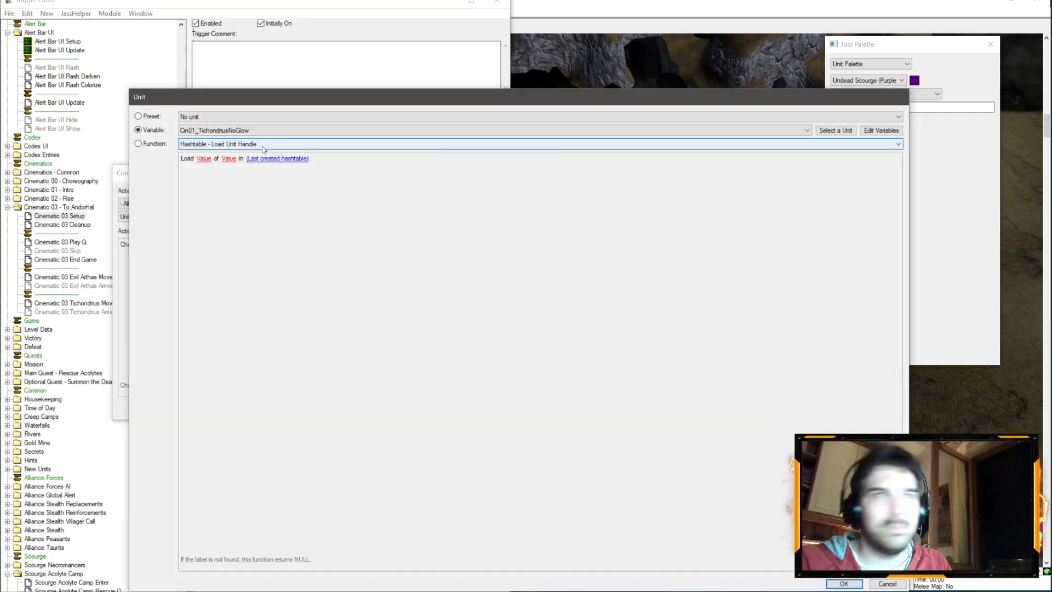
left_click(255, 133)
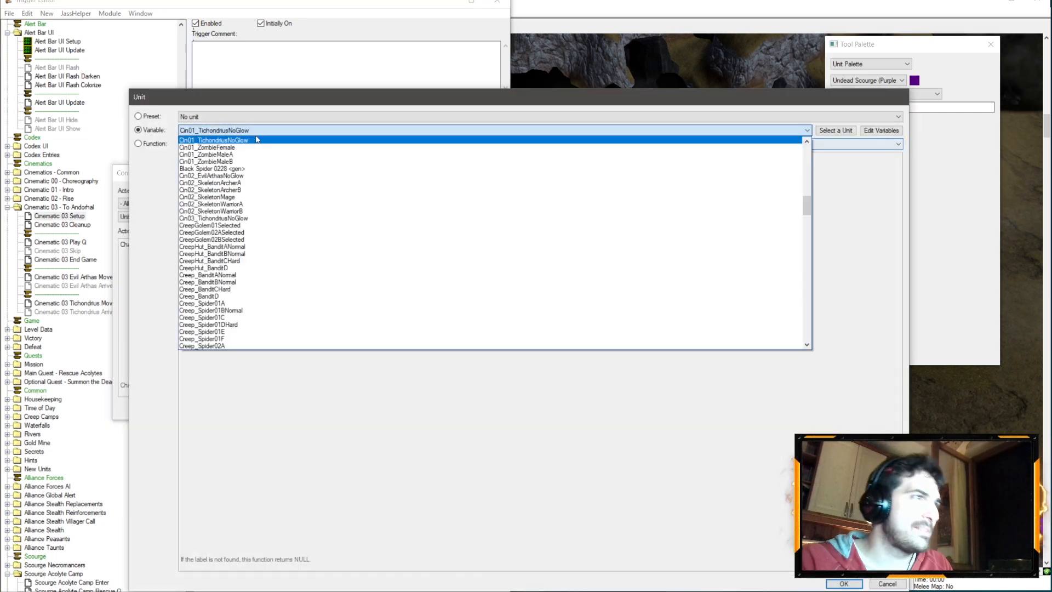
left_click(215, 218)
key("Return")
key("Return")
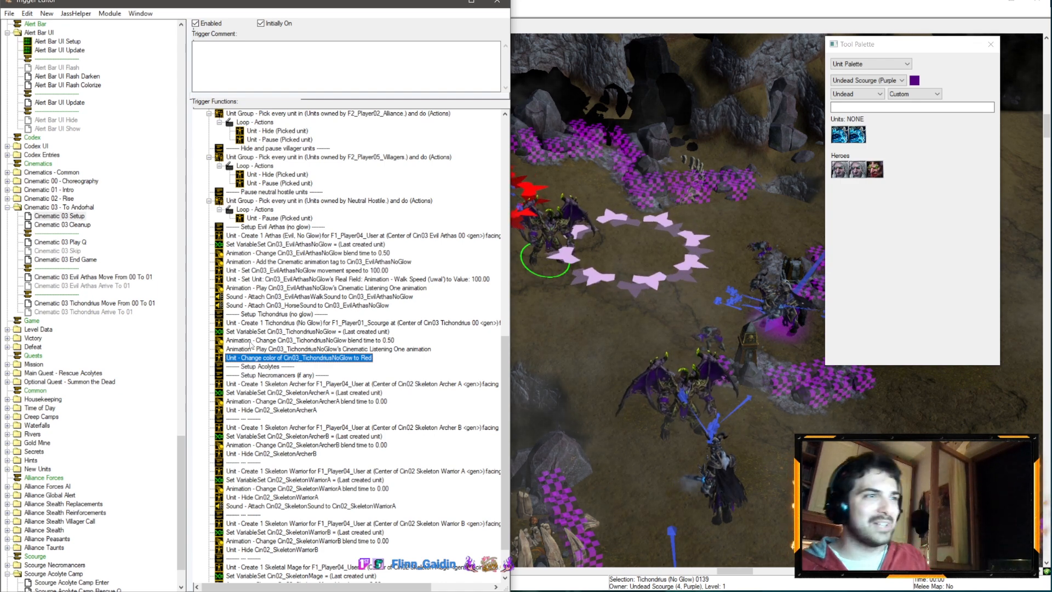
- Copy the Cin03_EvilArthasWalkSound attachment action to the end of the Tichondrius block and set the copy's sound to Cin03_TichondriusWalkSound
left_click(302, 296)
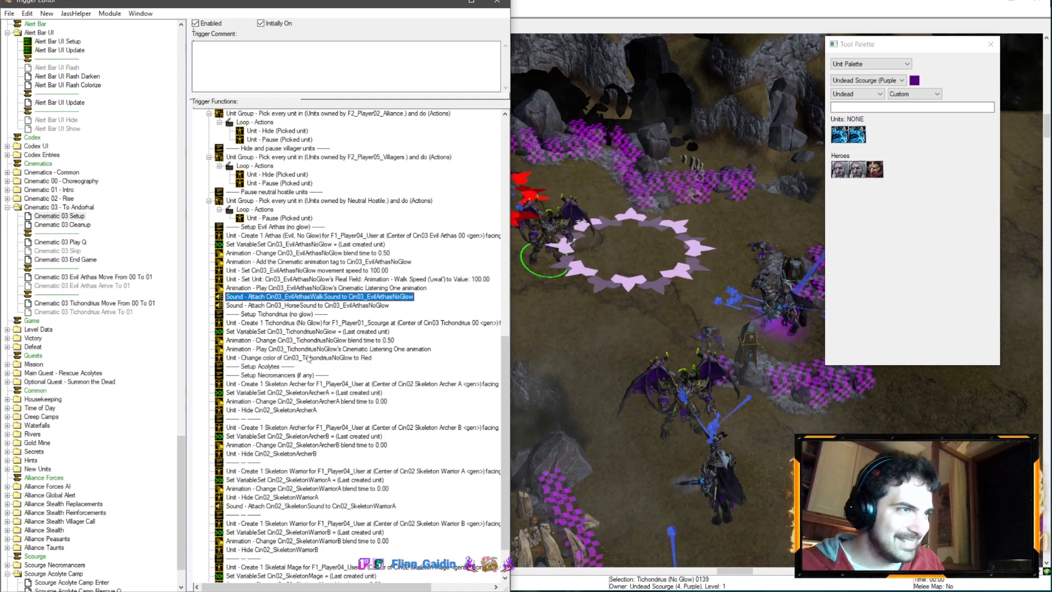
double_click(307, 297)
left_click(200, 243)
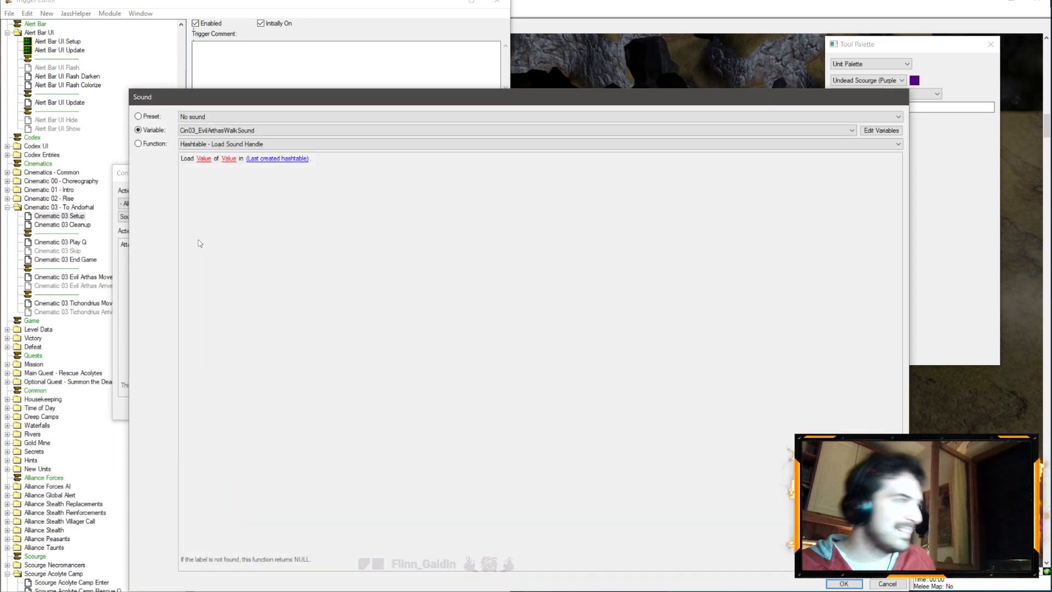
left_click(257, 132)
left_click(256, 197)
key("Return")
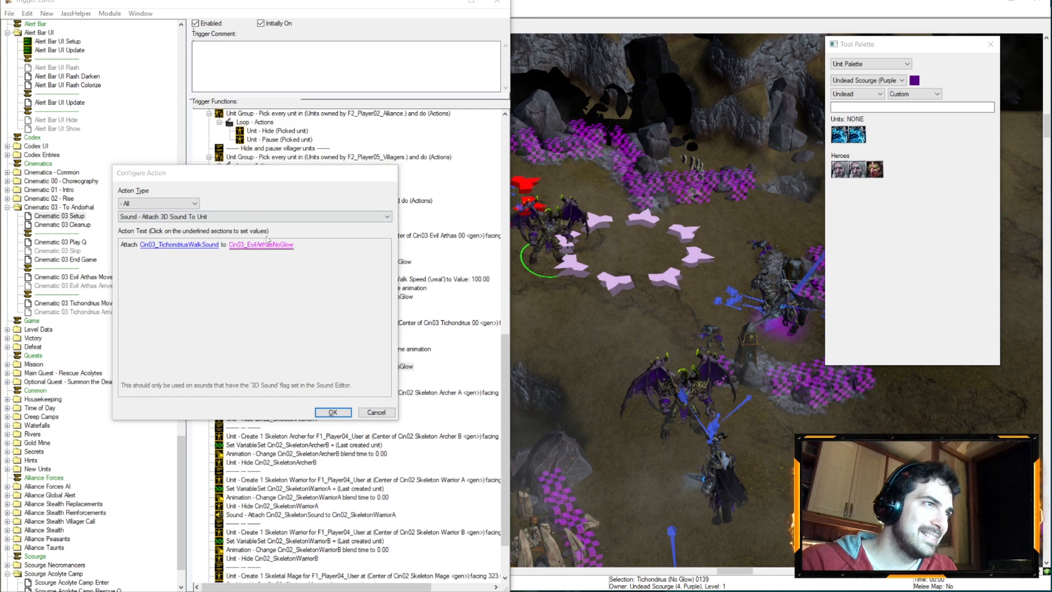
- Set the unit in the Cin03_TichondriusWalkSound attachment action to Cin03_TichondriusNoGlow
left_click(260, 244)
left_click(258, 130)
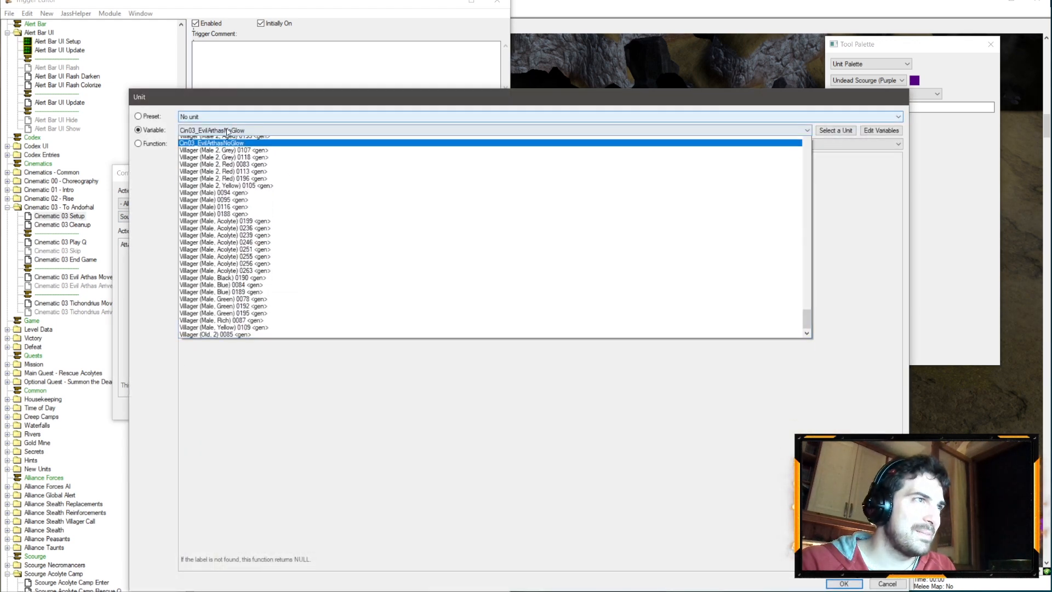
scroll(260, 214, "up", 20)
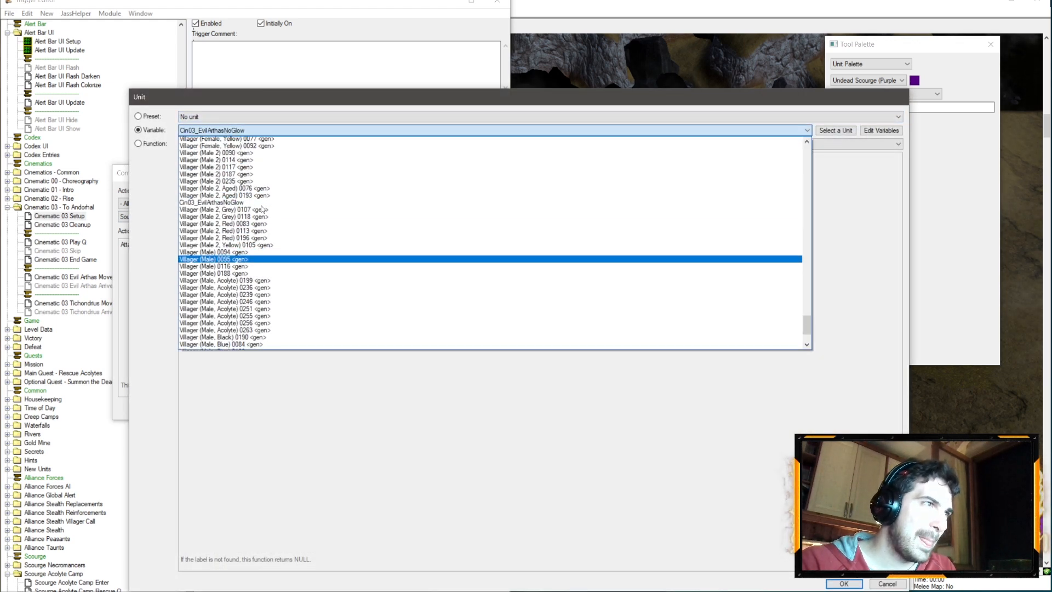
scroll(280, 232, "up", 20)
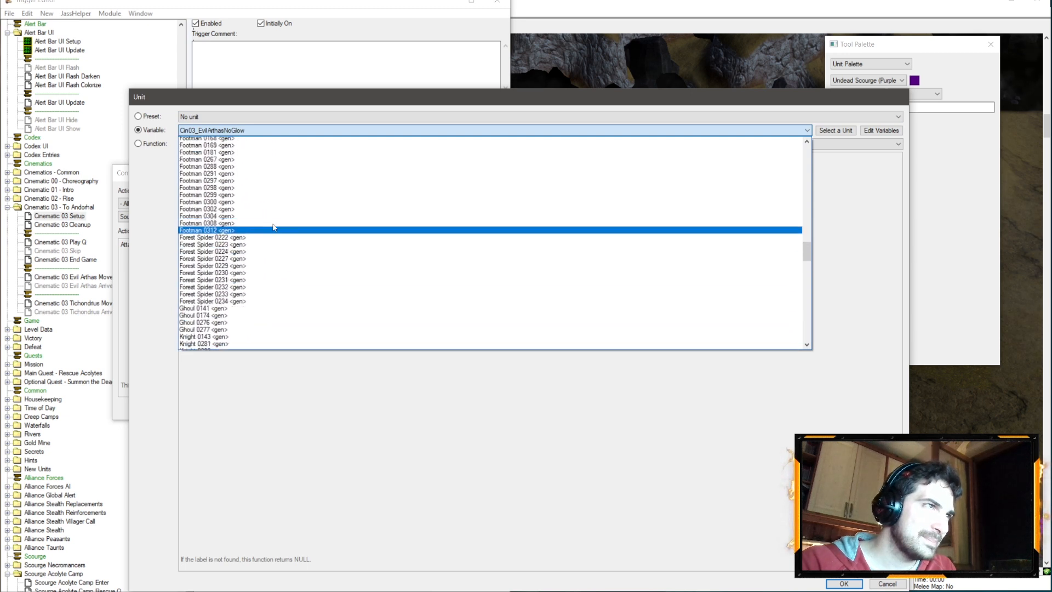
scroll(244, 264, "up", 15)
left_click(218, 317)
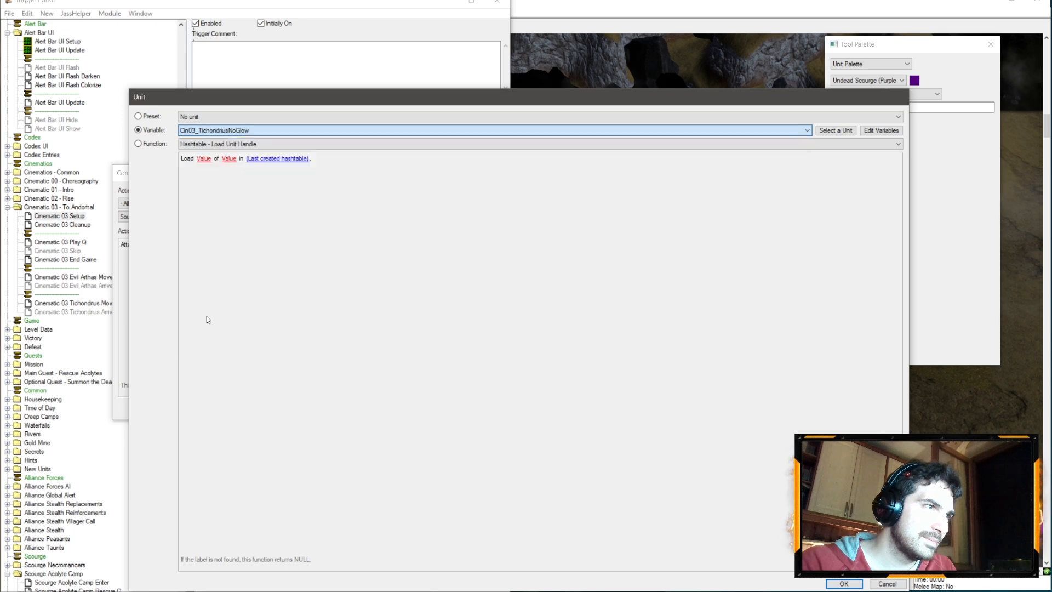
key("Return")
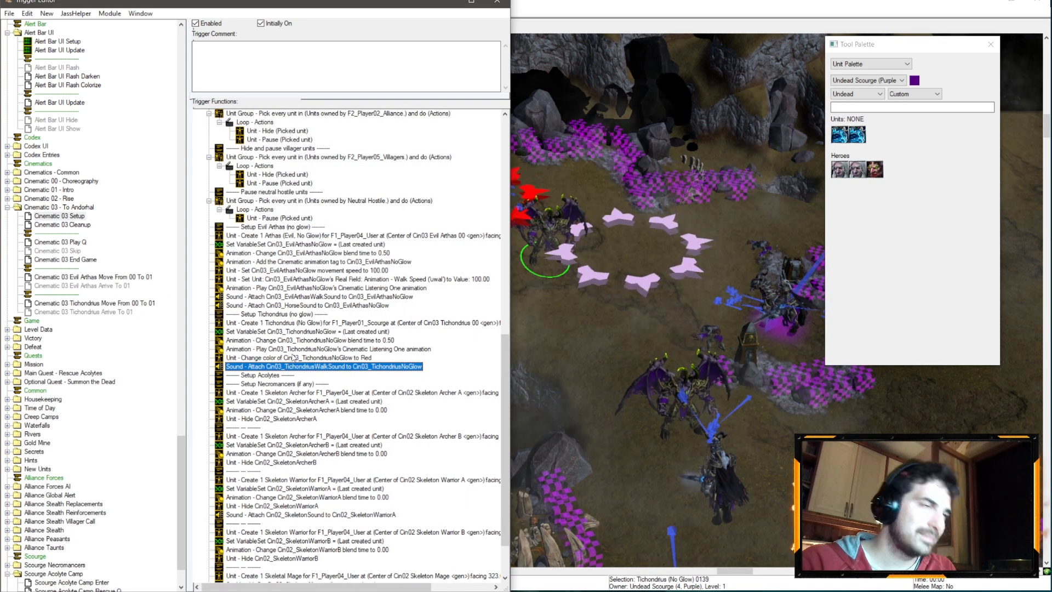
- Check the facing angle of the placed Tichondrius (No Glow) units on the map against the Tichondrius create action
left_click(461, 323)
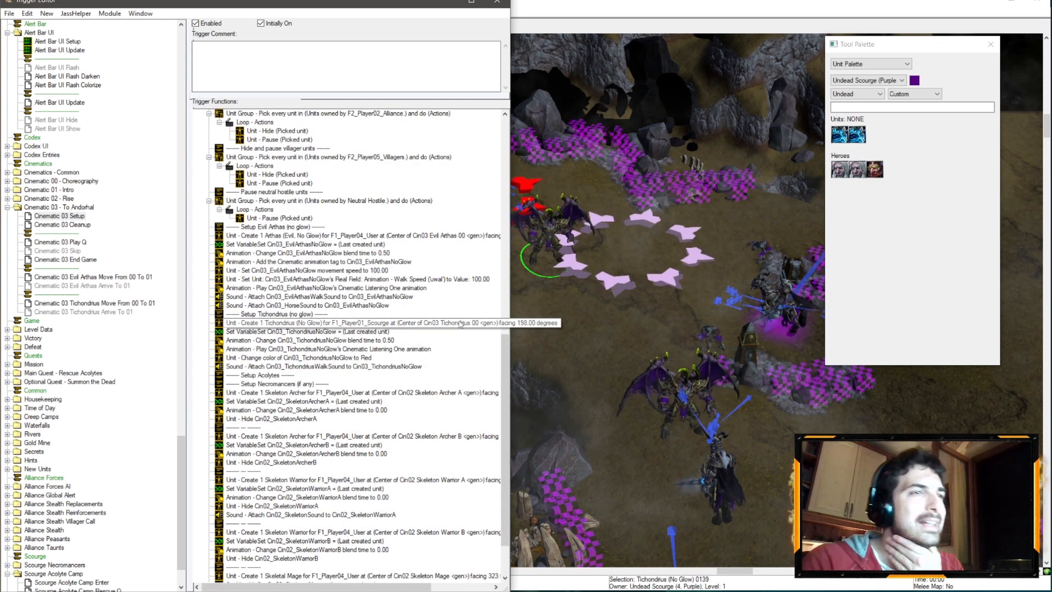
double_click(547, 239)
left_click(558, 393)
scroll(557, 393, "down", 1)
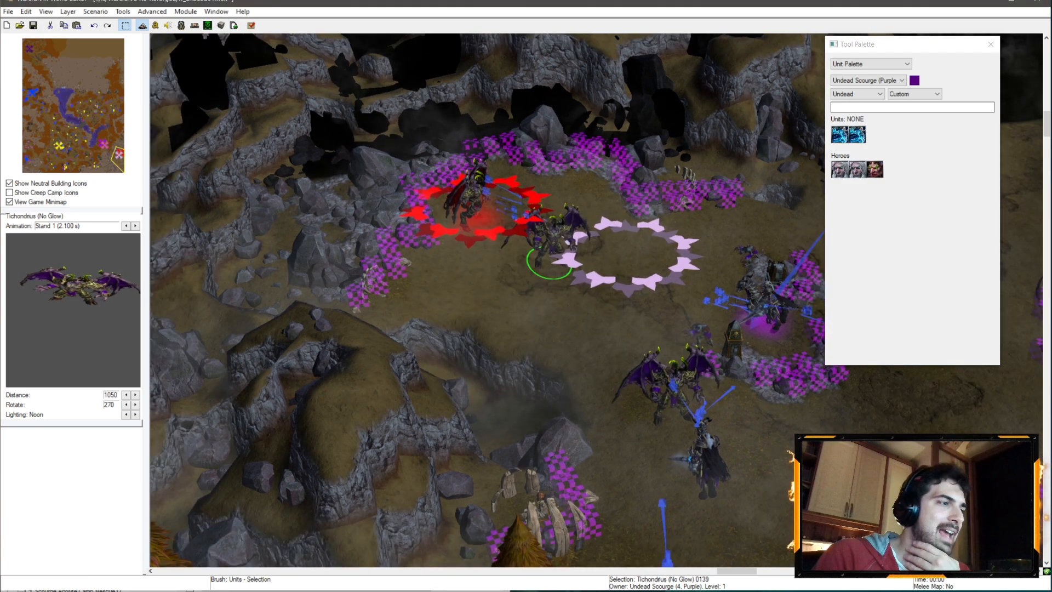
left_click(44, 590)
left_click(73, 573)
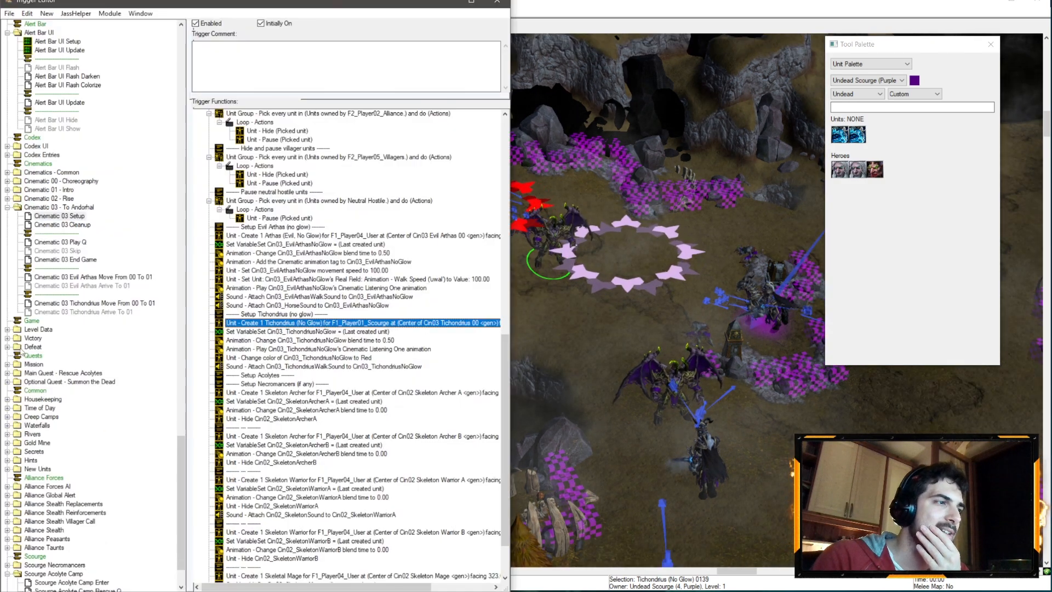
double_click(650, 372)
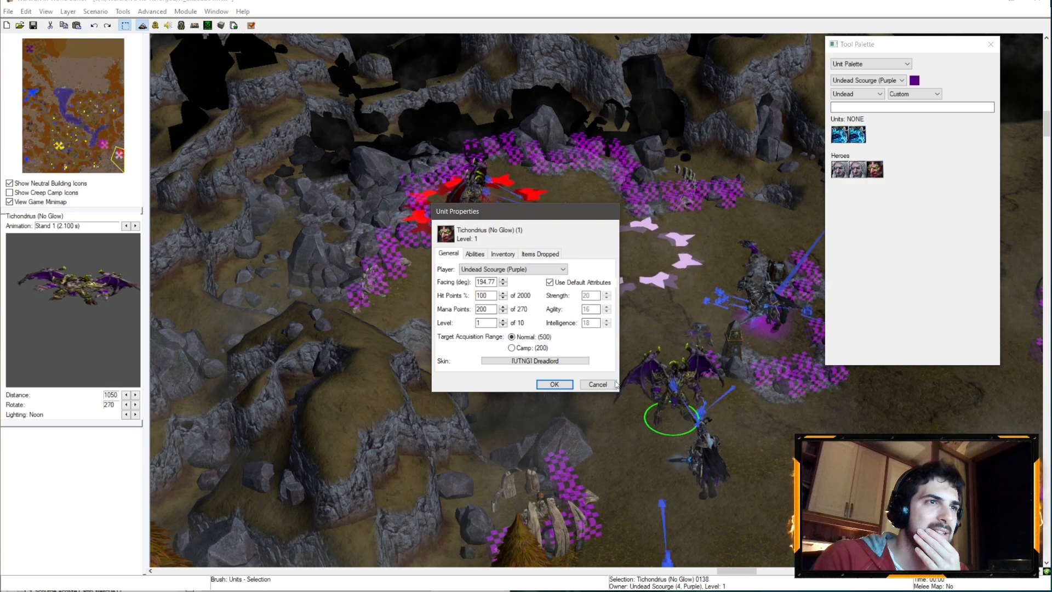
left_click(555, 384)
left_click(44, 590)
left_click(72, 572)
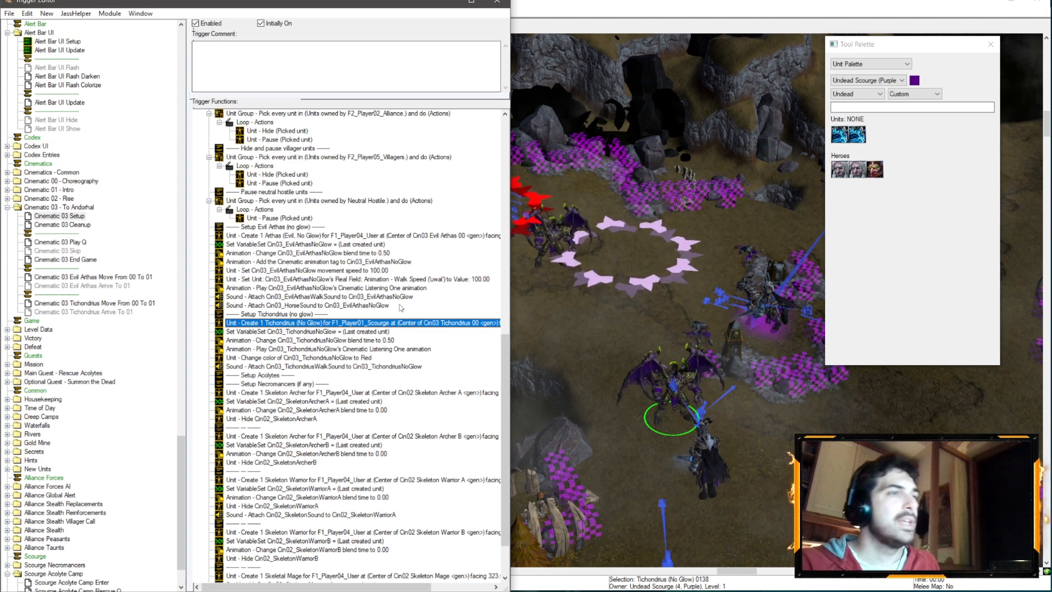
- Copy a separator and the Cinematic 00 Acolytes Rescued Animation trigger to the end of the Cinematic 03 - To Andorhal folder
left_click(273, 383)
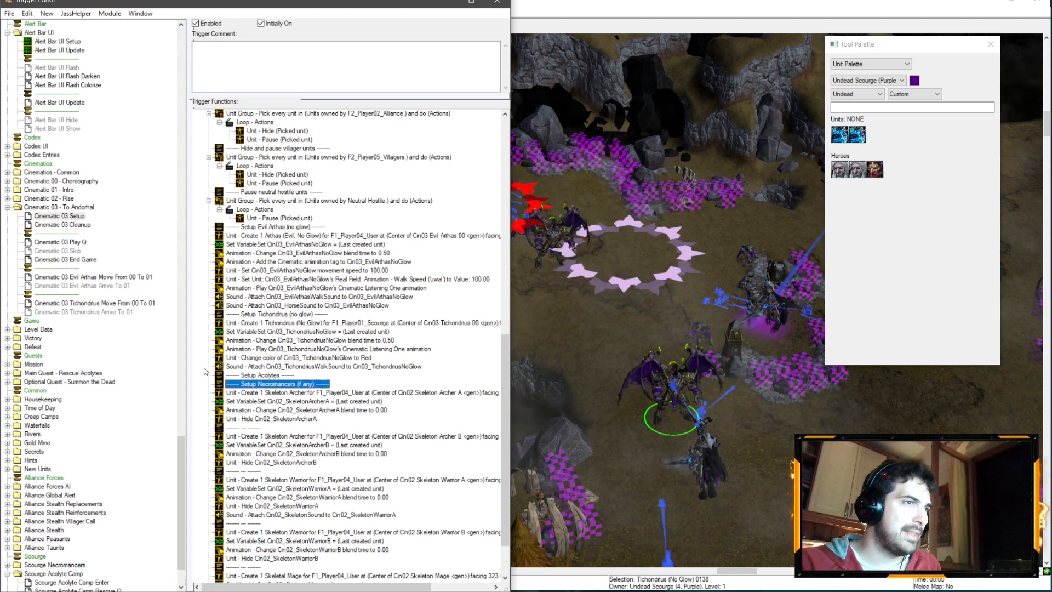
left_click(57, 294)
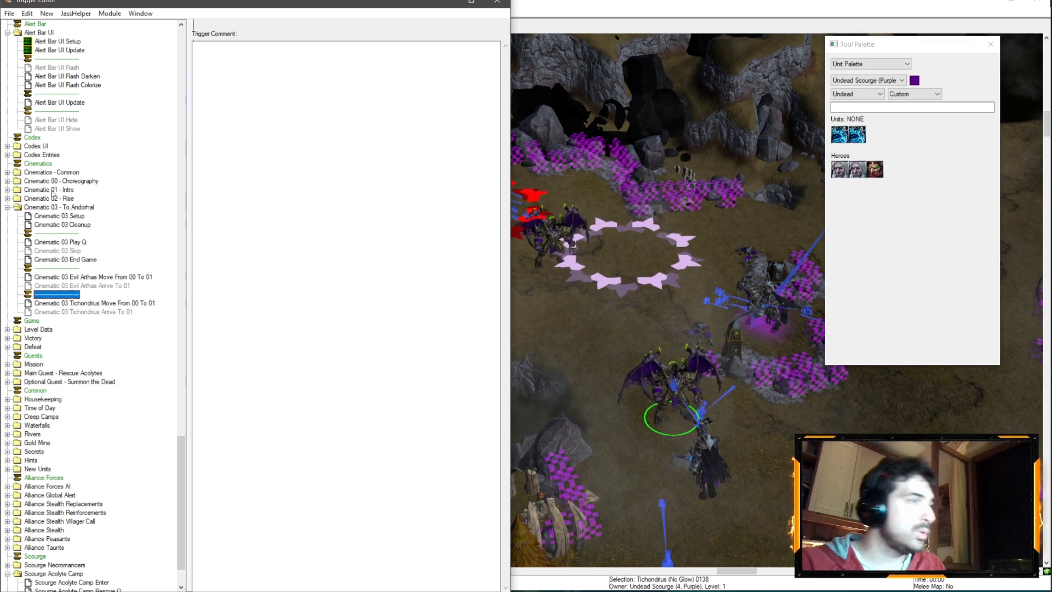
left_click(7, 182)
scroll(8, 182, "up", 5)
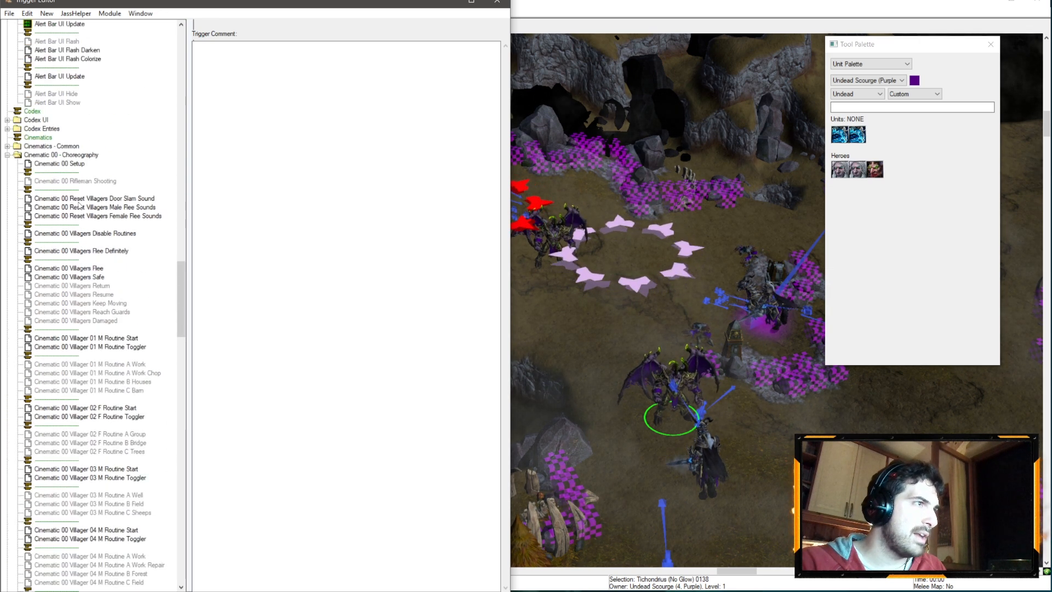
scroll(102, 289, "down", 20)
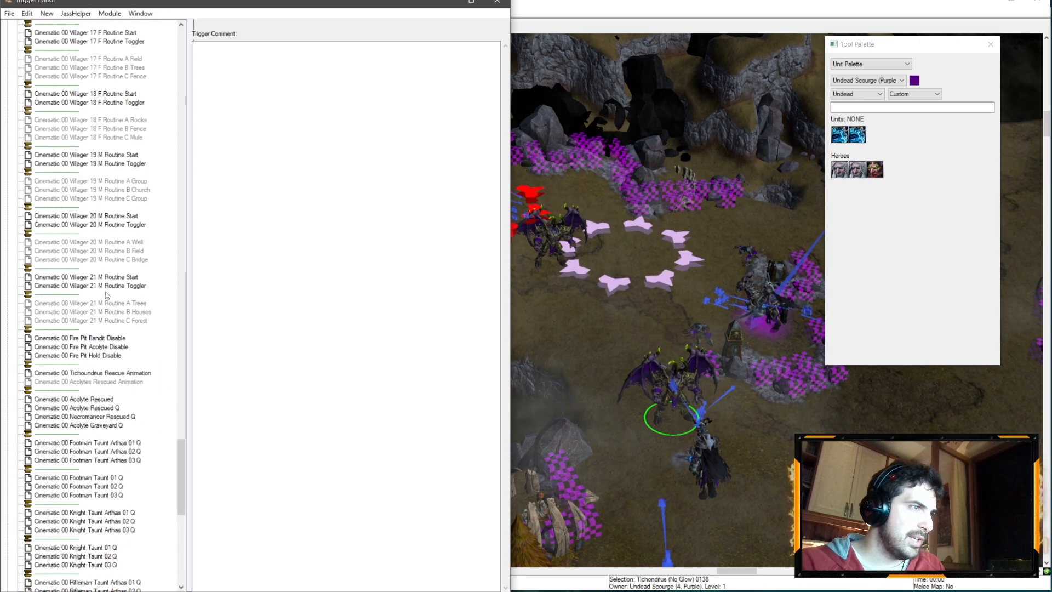
scroll(102, 282, "up", 4)
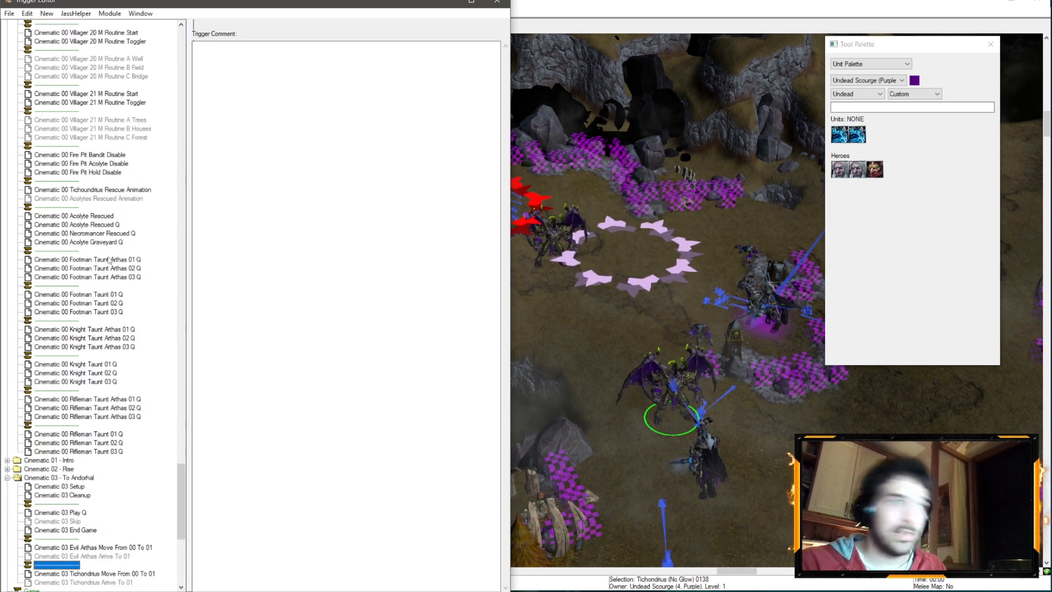
left_click(120, 199)
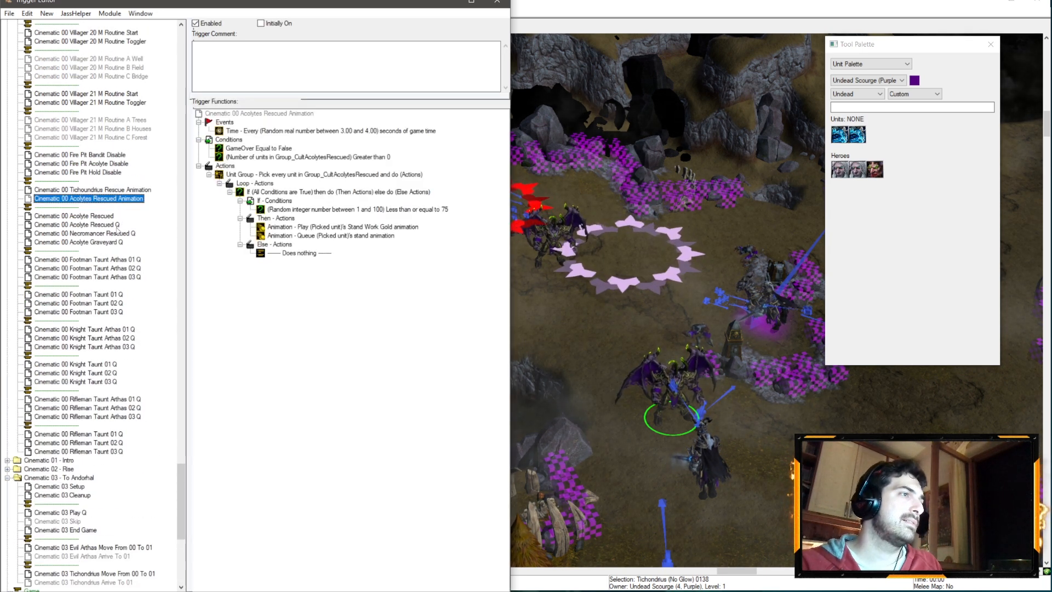
scroll(118, 230, "up", 20)
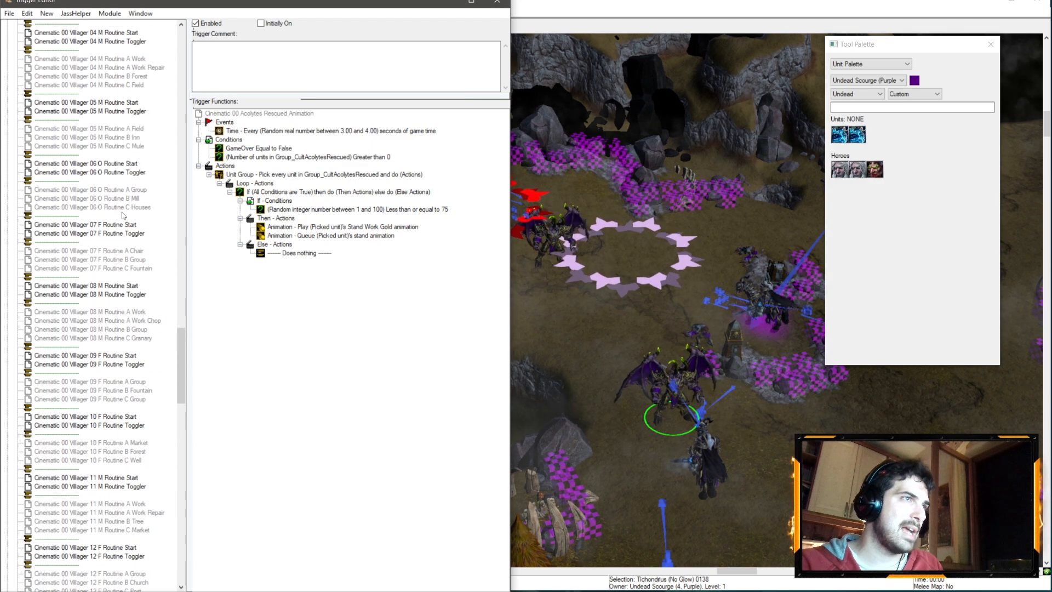
scroll(80, 203, "up", 8)
left_click(8, 260)
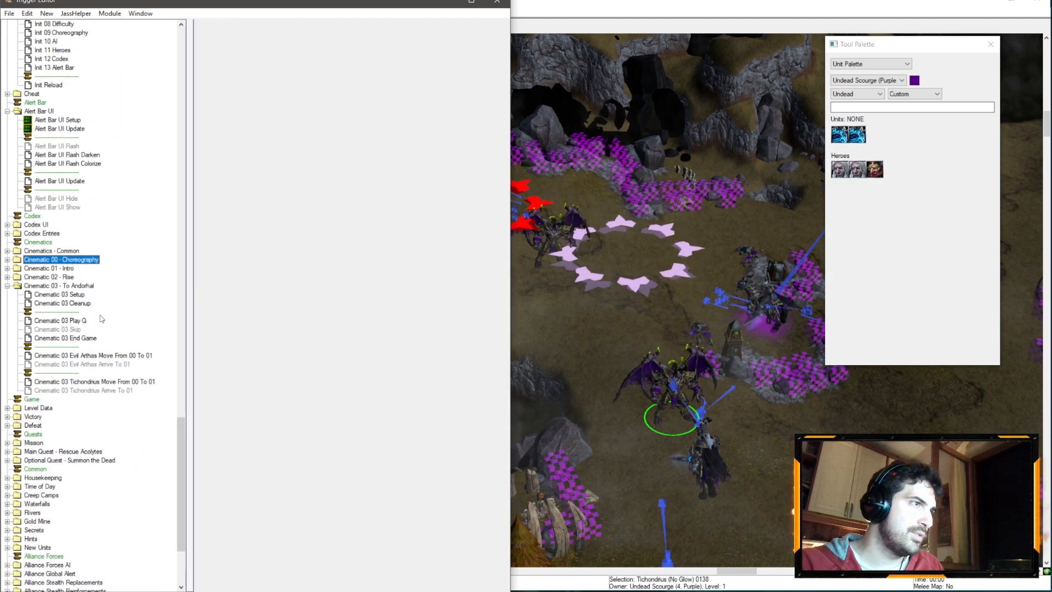
left_click(60, 388)
key("ctrl+v")
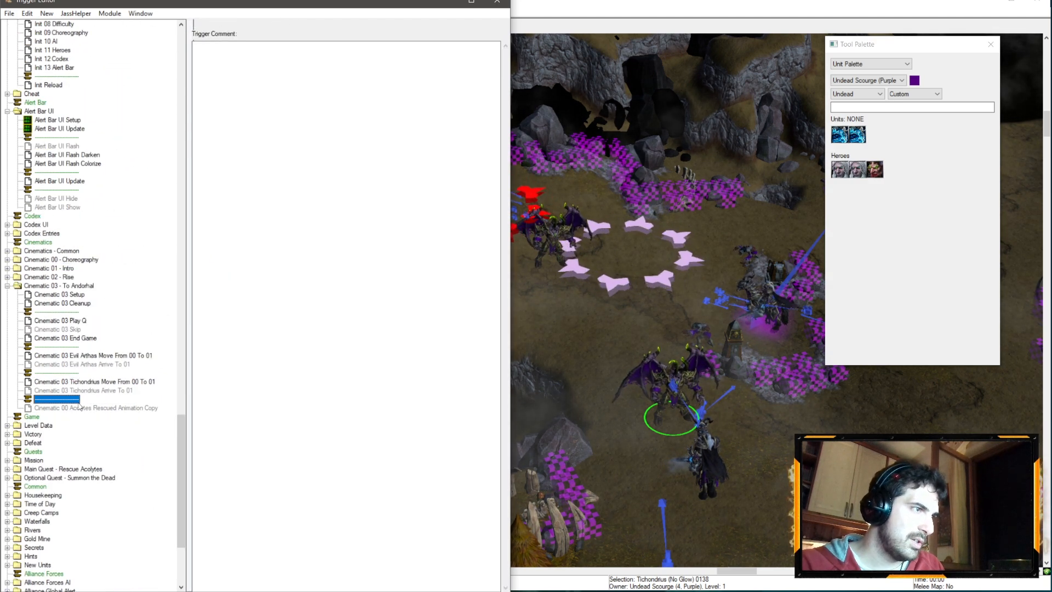
- Rename the copied acolytes trigger as Cinematic 03 Acolytes Animation
left_click(70, 408)
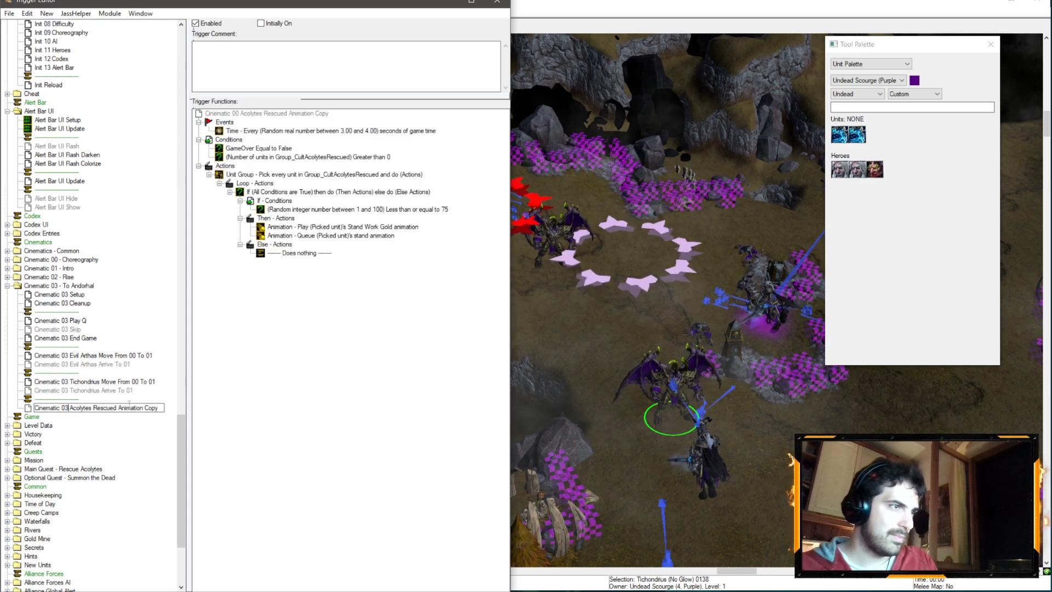
left_click_drag(92, 408, 294, 408)
type("A")
type("nimation")
key("Return")
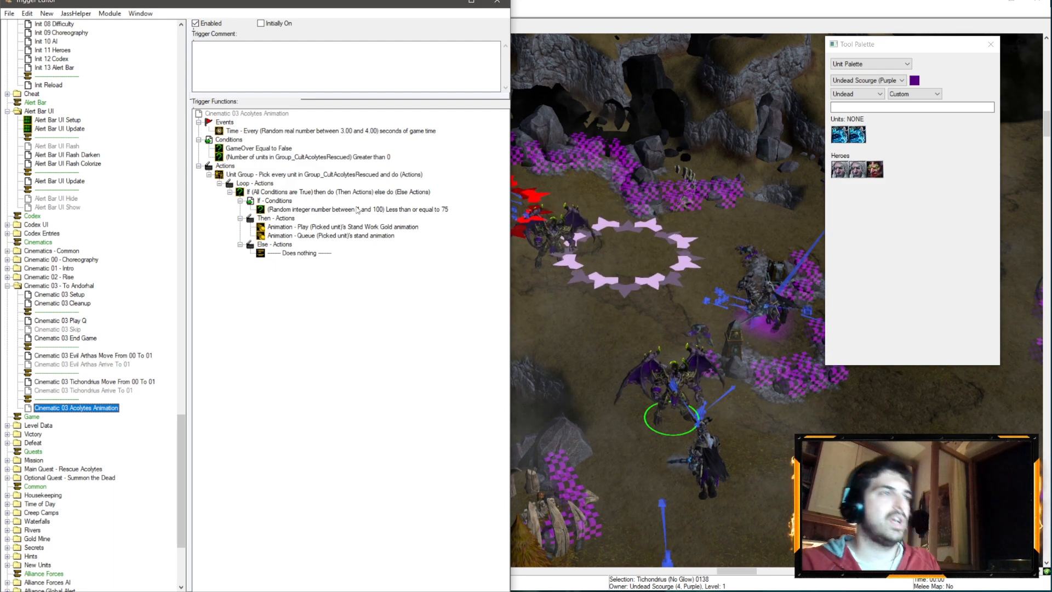
- Make the unit count condition of the Cinematic 03 Acolytes Animation trigger use the Cin03_AcolytesStanding group
double_click(326, 157)
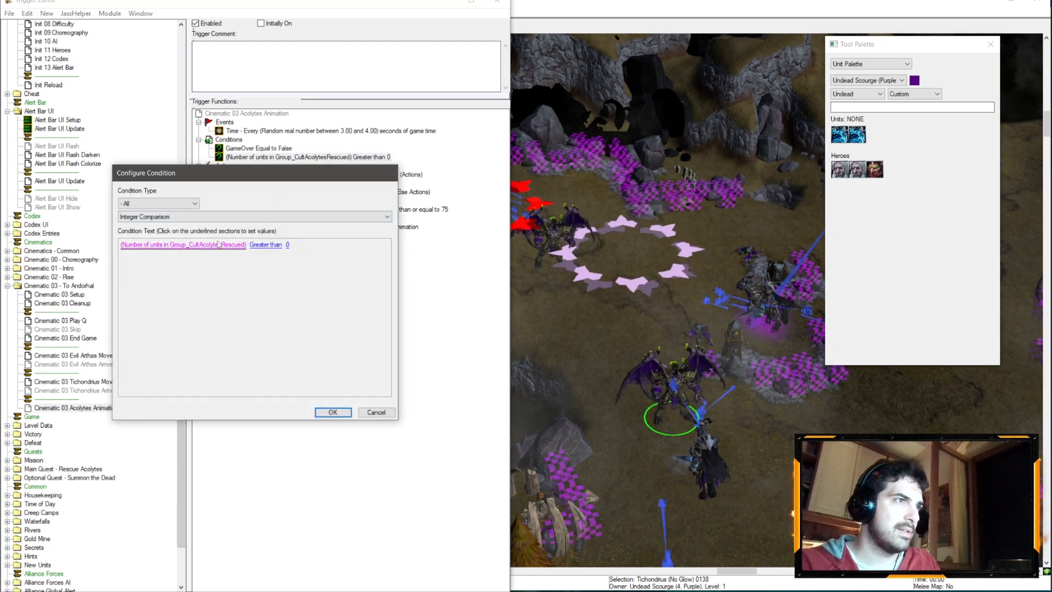
left_click(241, 245)
left_click(266, 145)
left_click(293, 117)
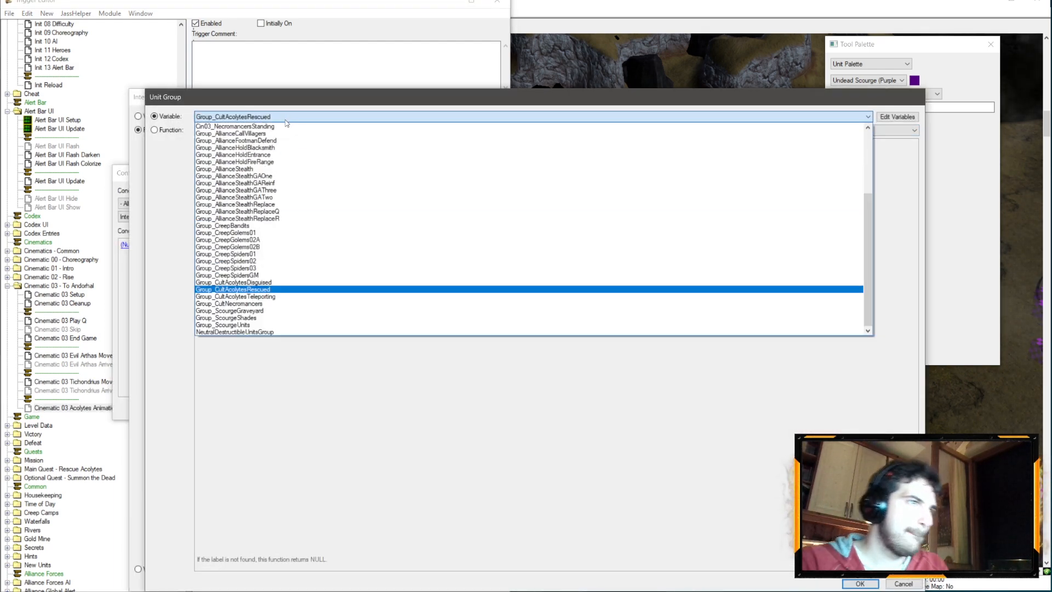
scroll(316, 243, "up", 5)
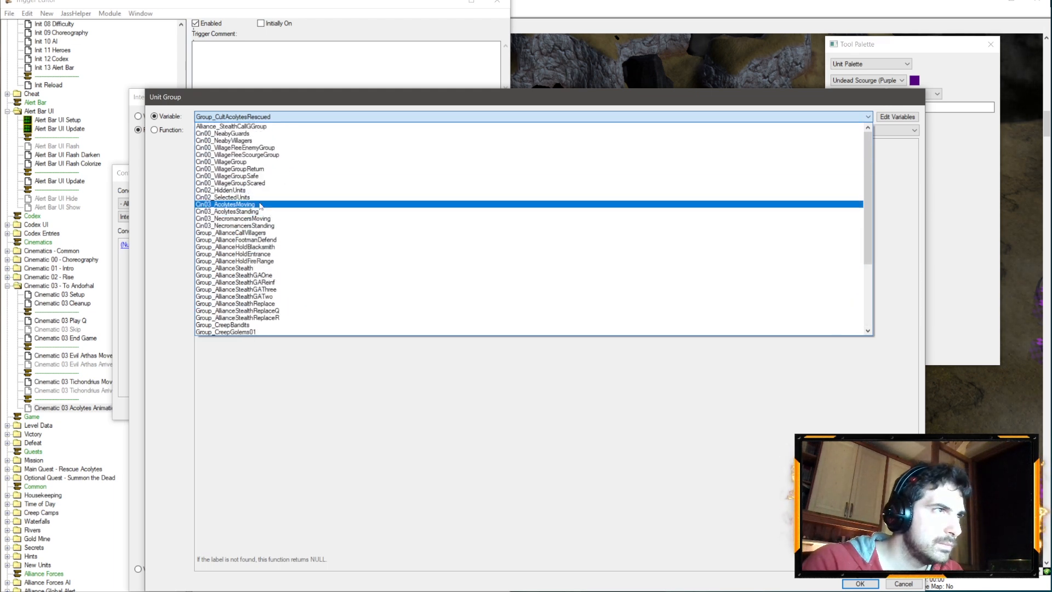
left_click(262, 211)
key("Return")
key("Return")
key("Return")
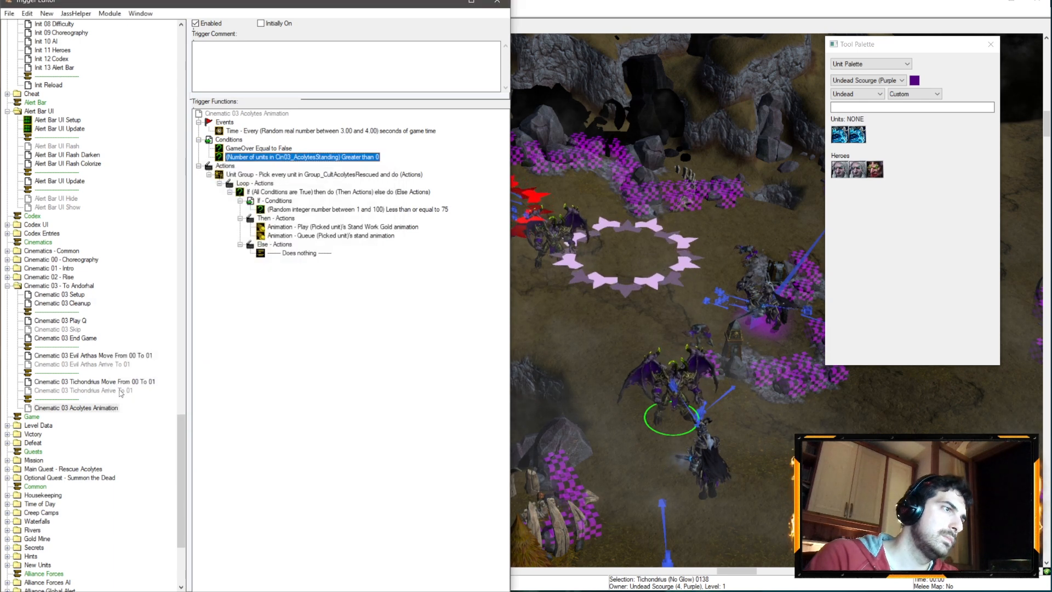
- Replace the GameOver condition with the Cin03_Playing and Cin03_Skipped conditions copied from the Cinematic 03 Tichondrius Move From 00 To 01 trigger
left_click(111, 385)
left_click(262, 140)
left_click(263, 149, "shift")
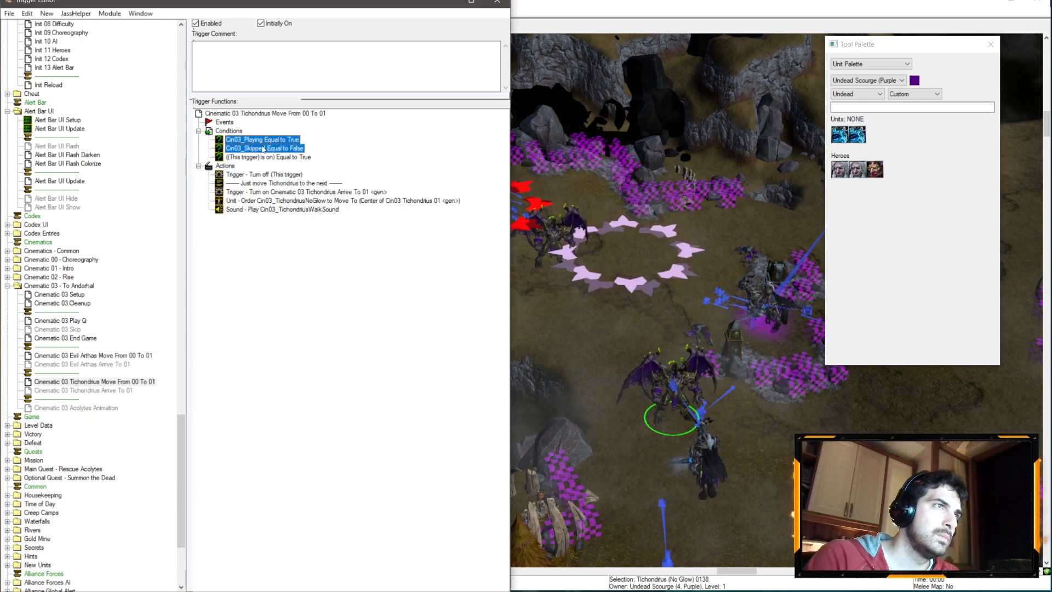
left_click(76, 408)
left_click(228, 139)
key("ctrl+v")
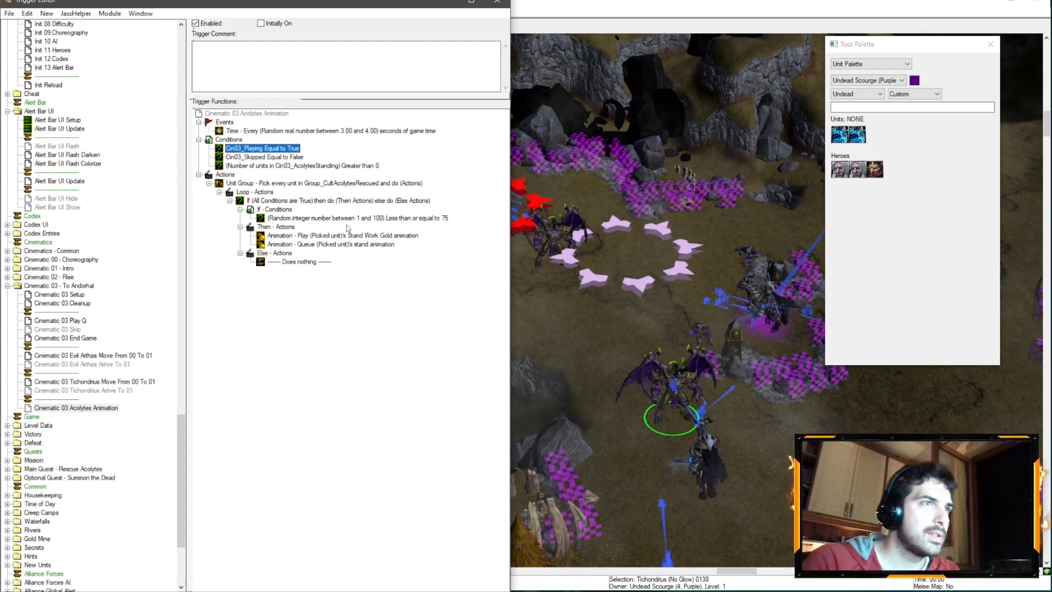
- Set the unit group of the Pick every unit loop action to Cin03_AcolytesStanding
double_click(334, 184)
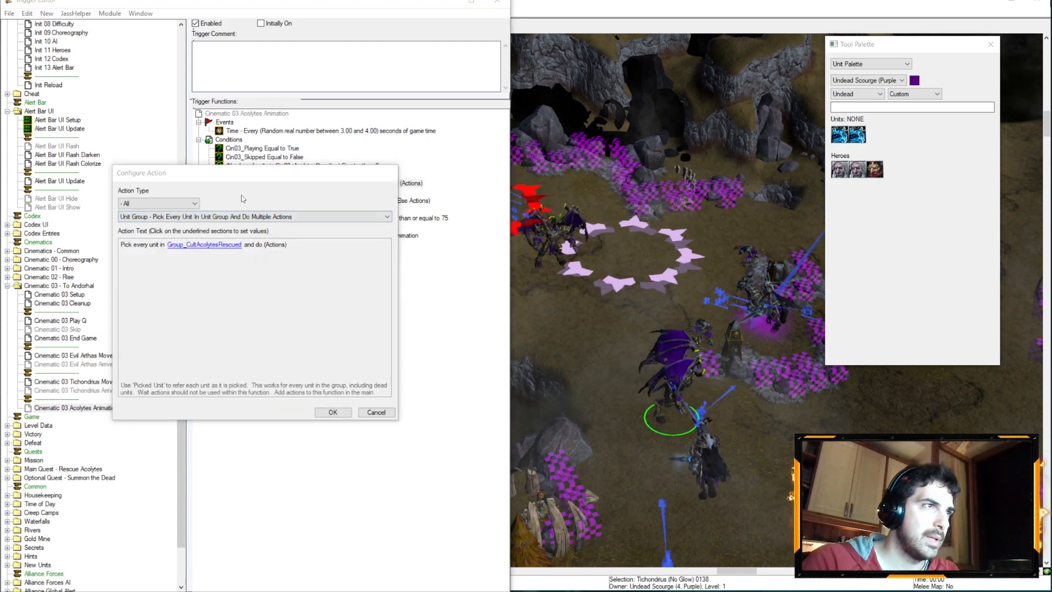
left_click(206, 245)
left_click(254, 117)
scroll(259, 156, "up", 5)
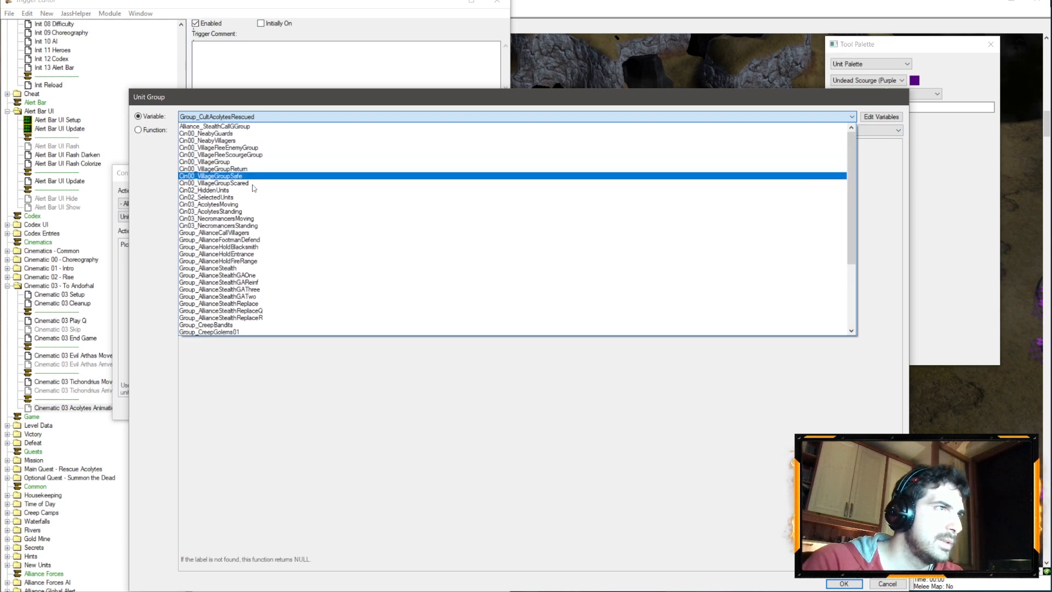
left_click(235, 212)
key("Return")
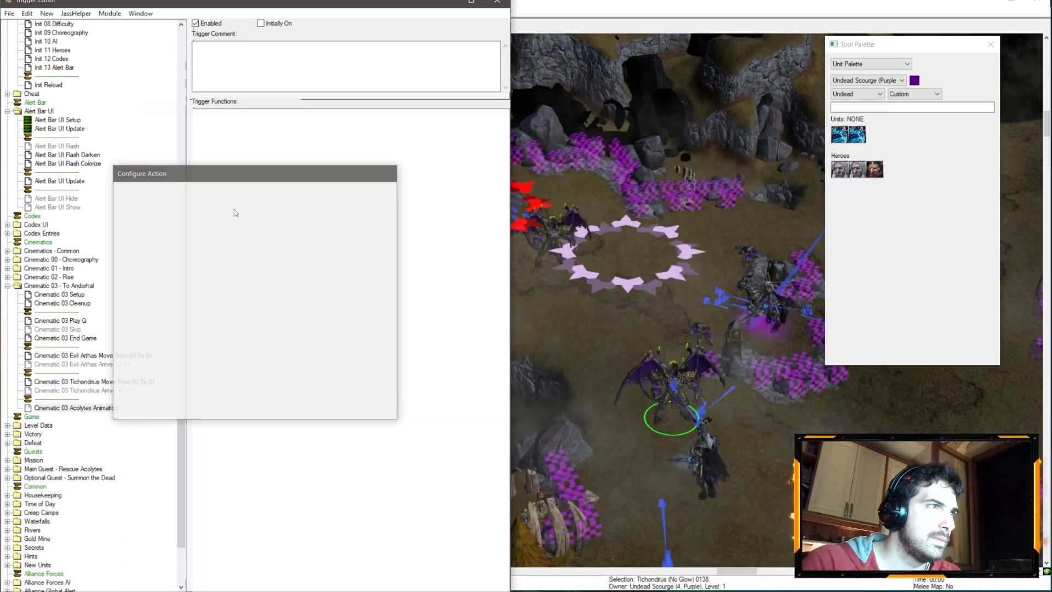
key("Return")
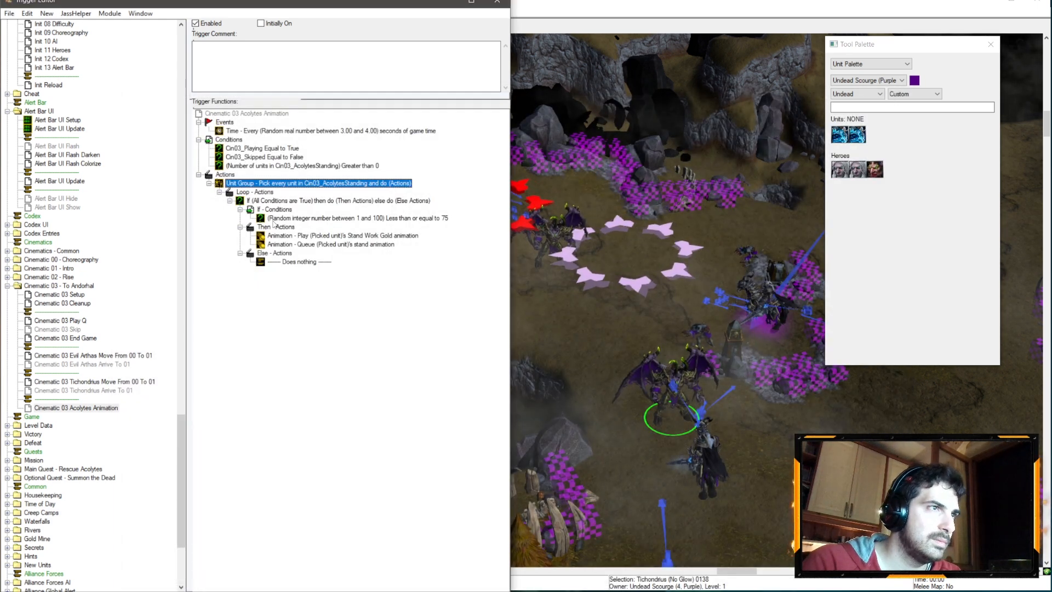
double_click(425, 219)
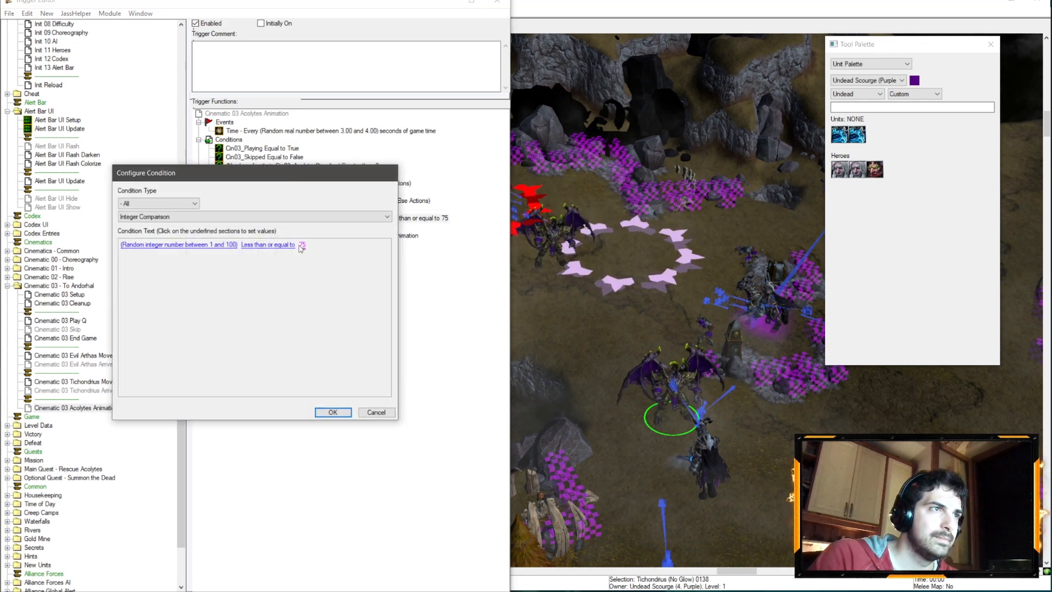
left_click(300, 247)
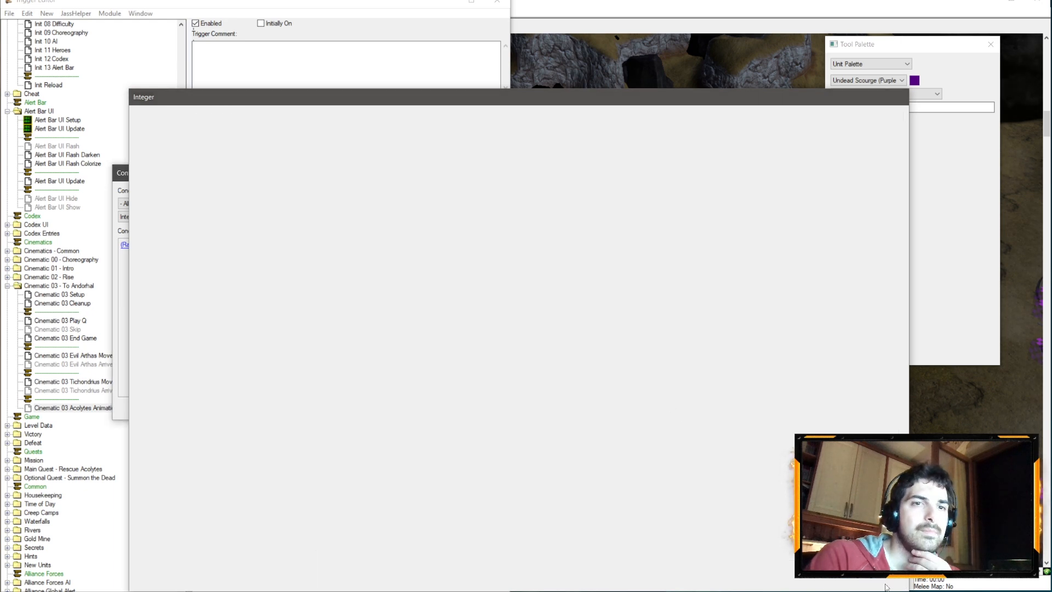
left_click(887, 583)
left_click(329, 417)
- Set the periodic event's random interval to between 2 and 3 seconds of game time
left_click(356, 132)
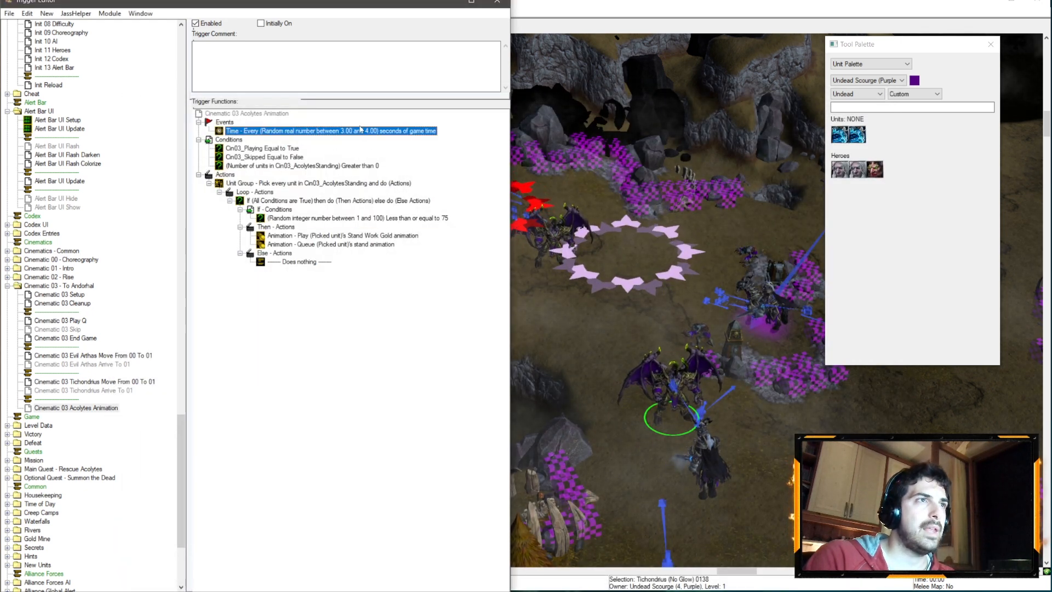
double_click(360, 130)
left_click(233, 247)
left_click(268, 159)
type("2")
key("Return")
left_click(294, 160)
type("3")
key("Return")
key("Return")
key("Return")
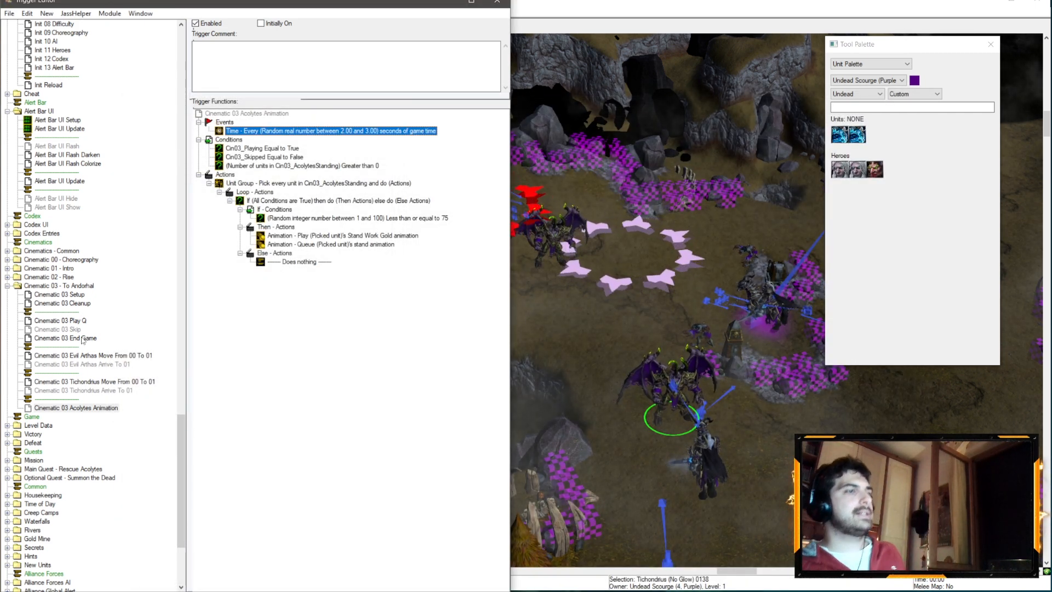
- In the Cinematic 03 Setup trigger, copy the Skeleton Archer A creation action under Setup Acolytes and set its unit type to Acolyte
left_click(75, 296)
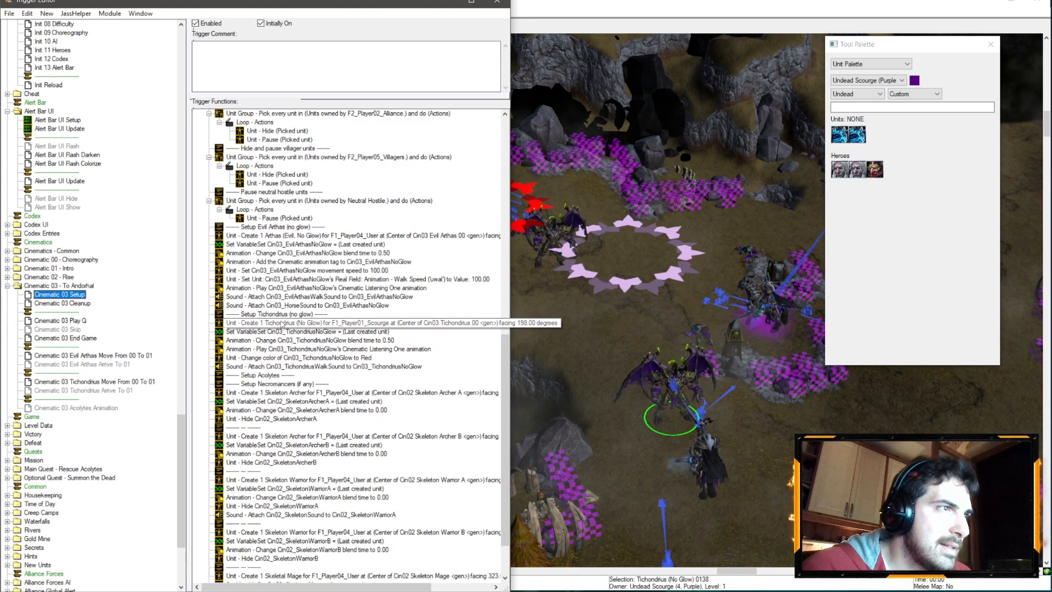
left_click(261, 392)
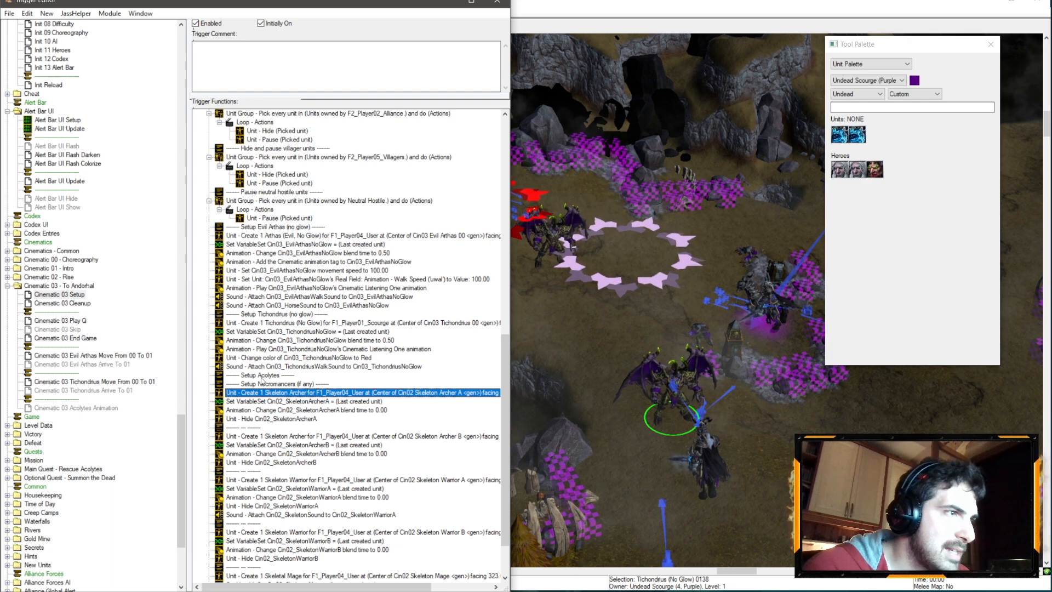
double_click(262, 391)
left_click(167, 248)
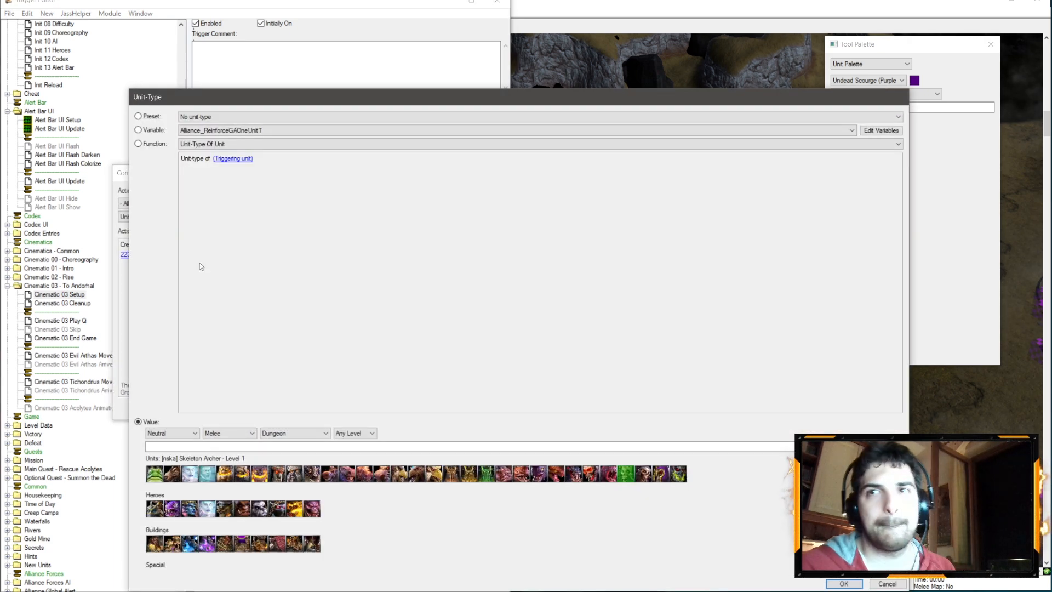
left_click(195, 432)
left_click(155, 464)
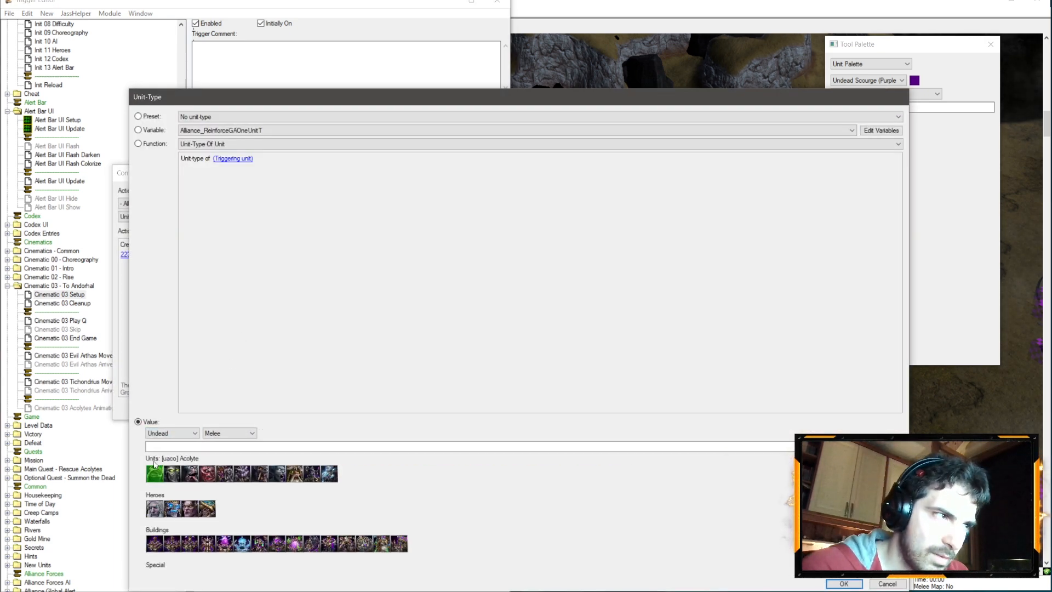
double_click(157, 474)
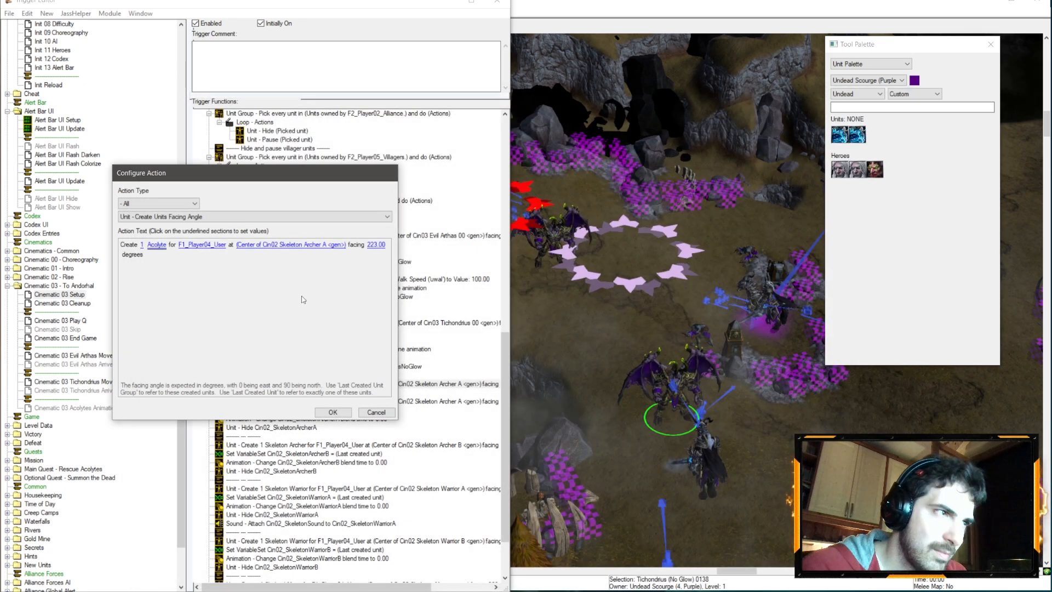
- Set the Acolyte's creation point in the facing-angle action to a random point in Cin03 Cultists A 00
left_click(279, 246)
left_click(240, 132)
scroll(219, 199, "down", 3)
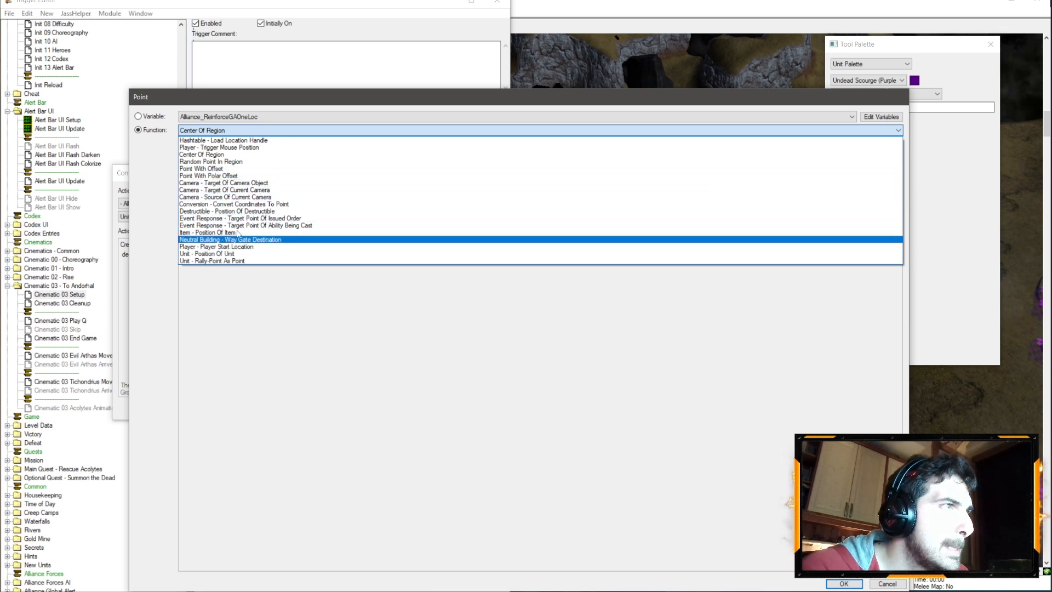
left_click(239, 161)
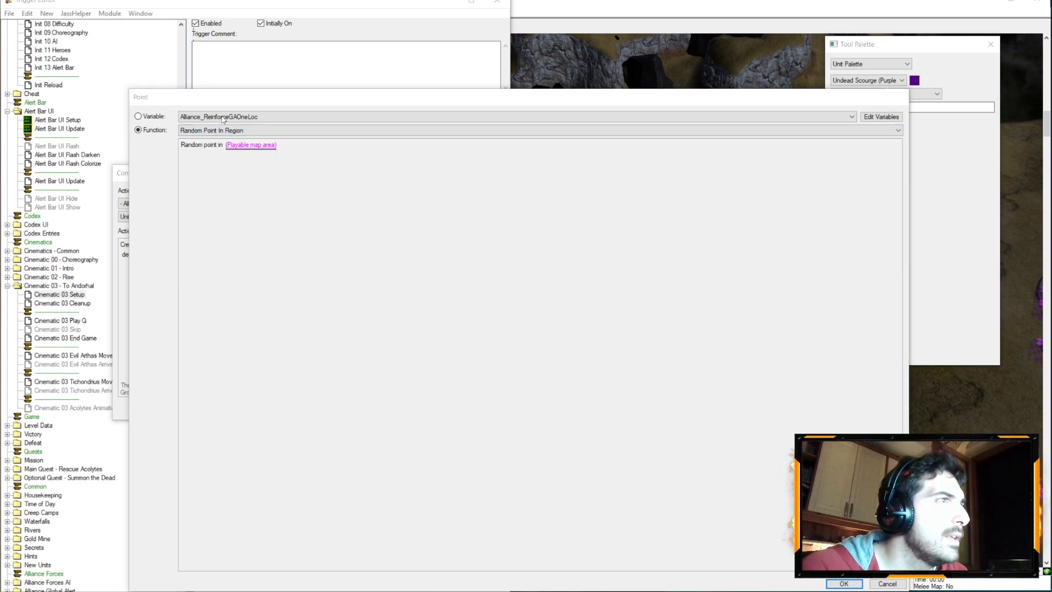
left_click(233, 131)
left_click_drag(820, 150, 799, 301)
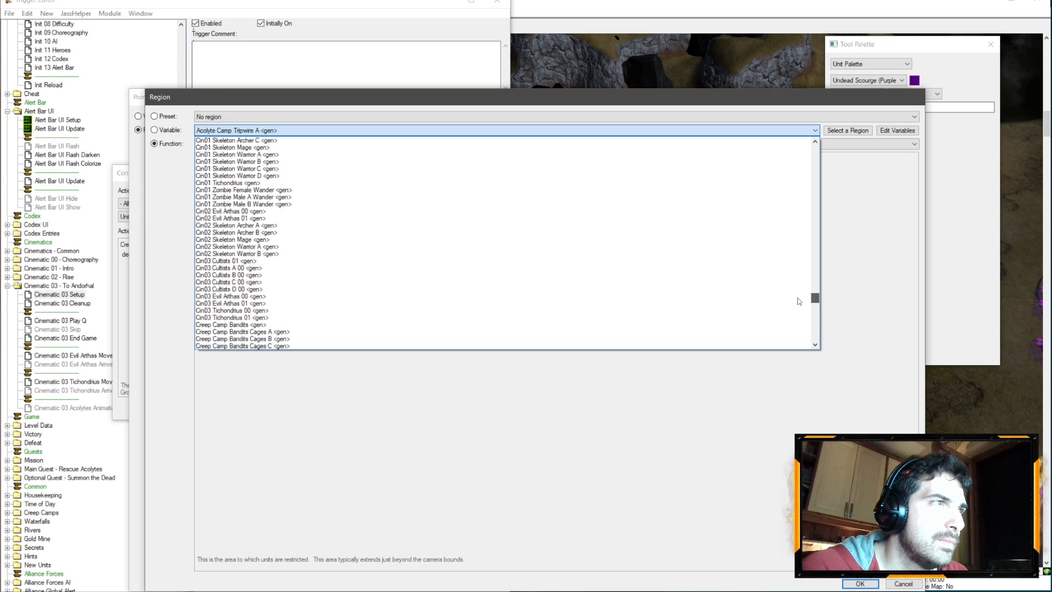
left_click(287, 268)
key("Return")
key("Return")
left_click(379, 244)
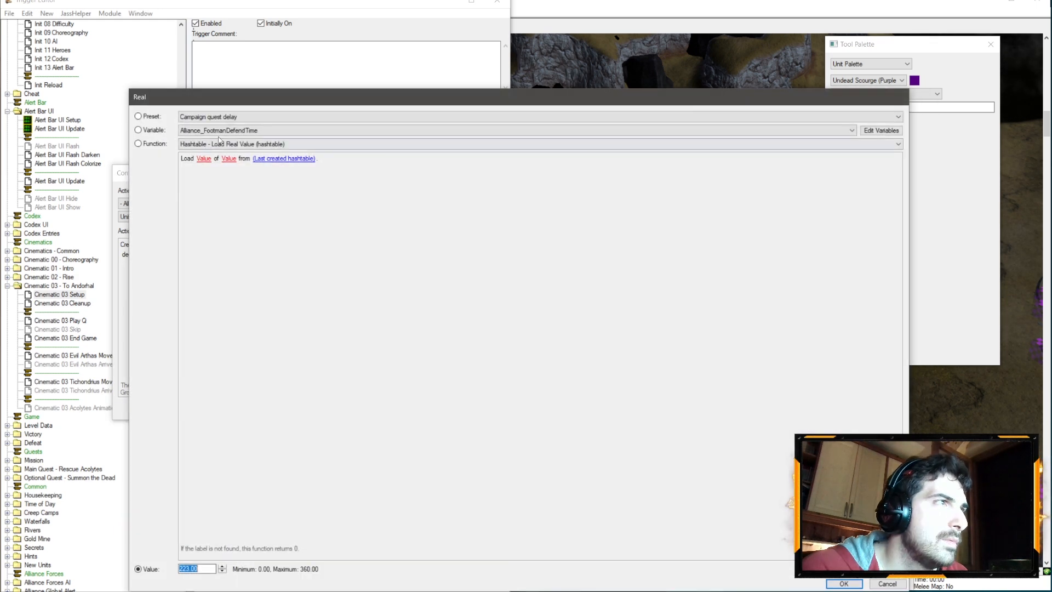
left_click(221, 143)
left_click(221, 144)
left_click(222, 144)
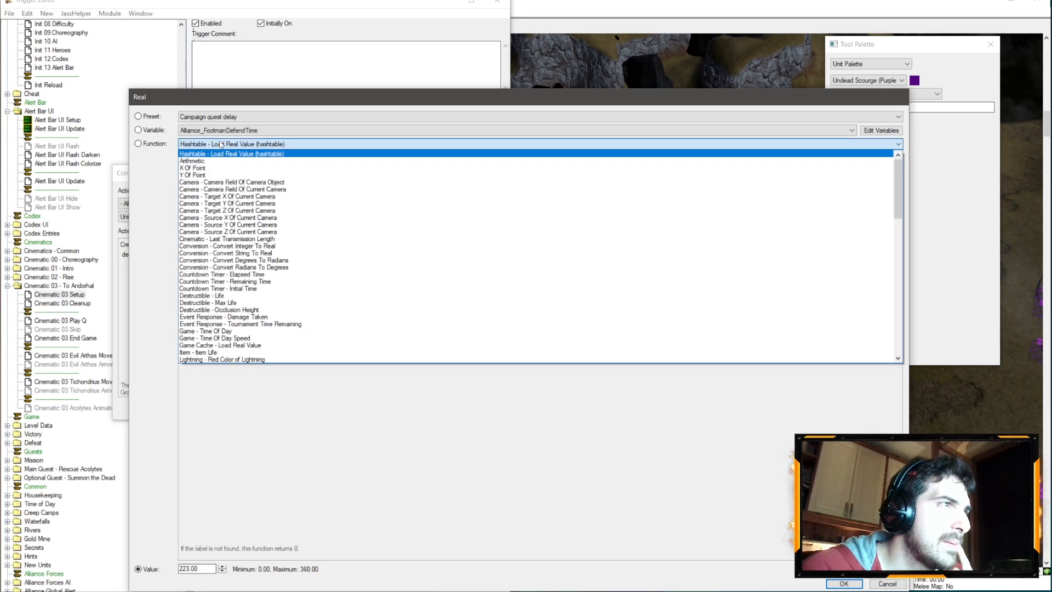
scroll(213, 186, "down", 20)
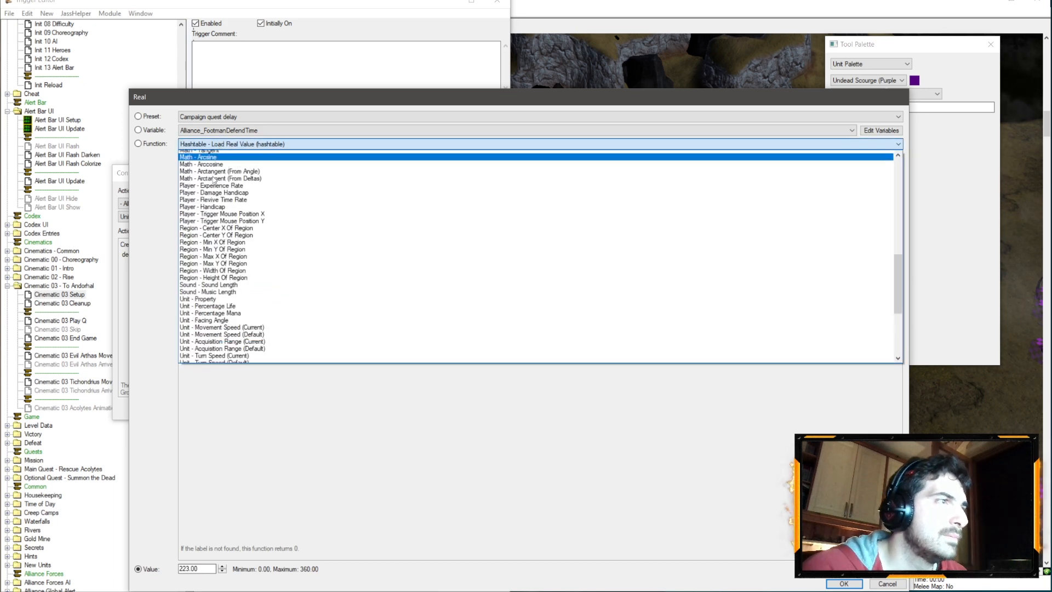
scroll(211, 190, "up", 6)
left_click(196, 127)
left_click(200, 143)
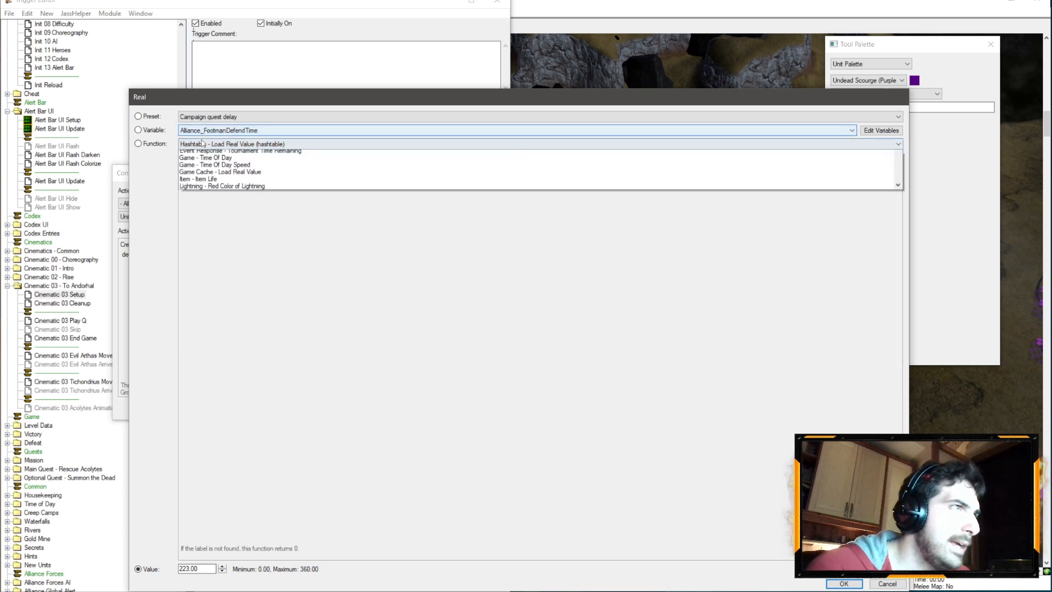
left_click(203, 144)
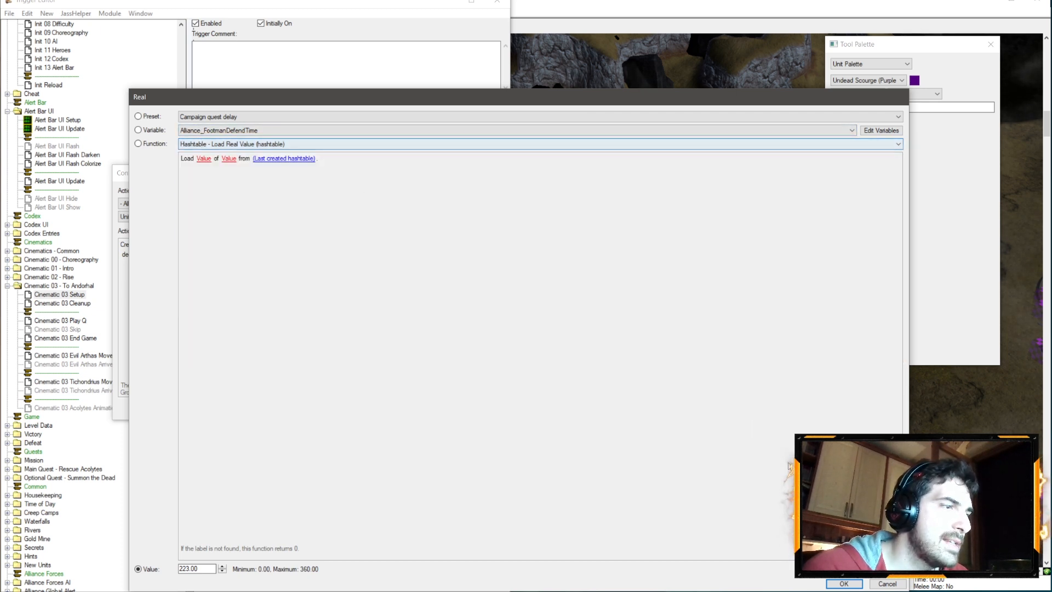
left_click(883, 584)
- Change the action under Setup Acolytes to Unit - Create Units Facing Point and choose Acolyte as its unit type
left_click(213, 217)
left_click(181, 232)
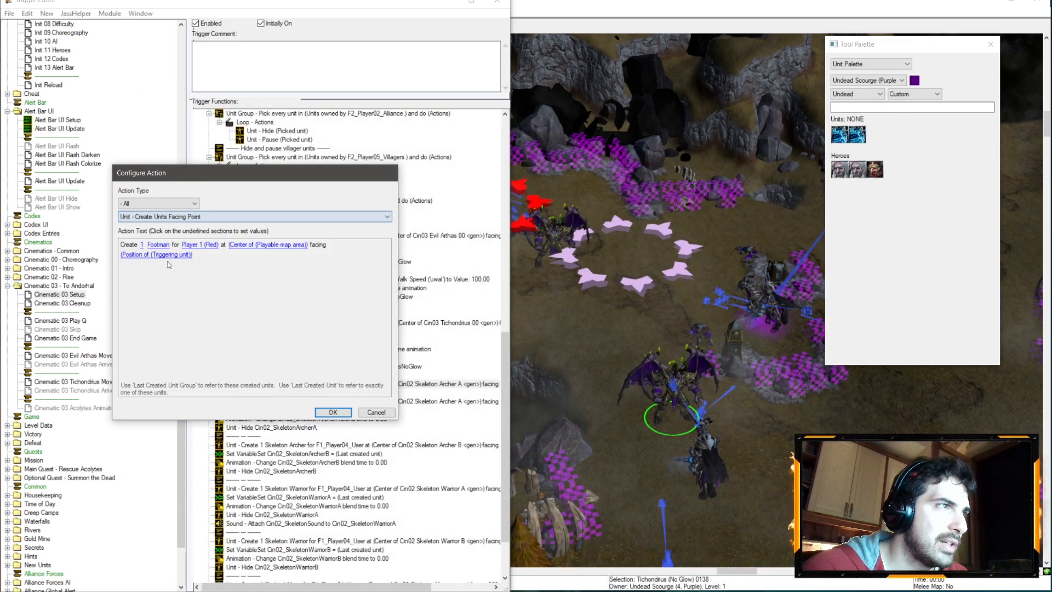
left_click(160, 246)
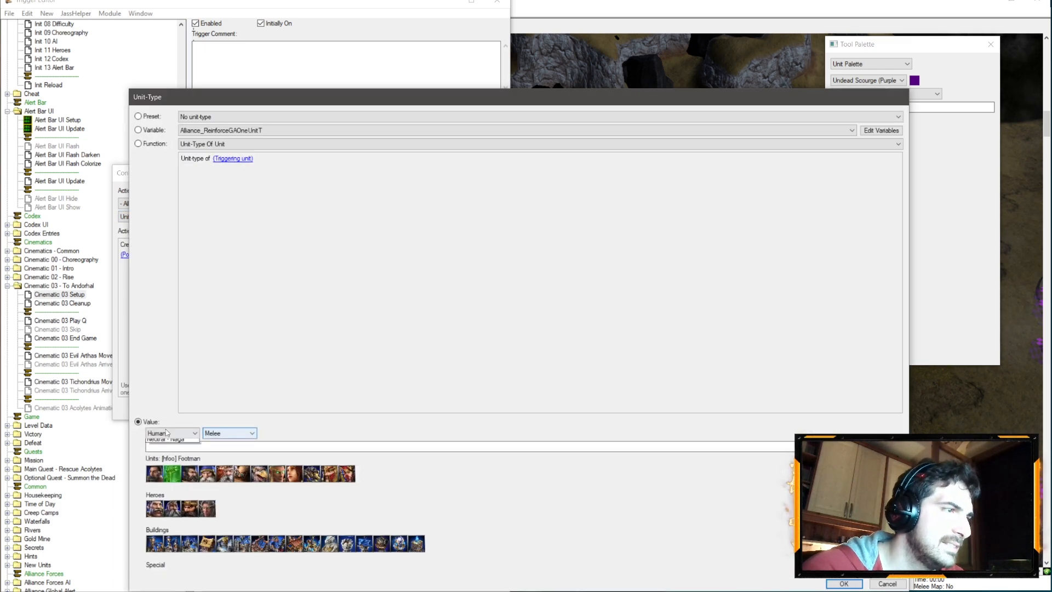
left_click(160, 457)
double_click(154, 474)
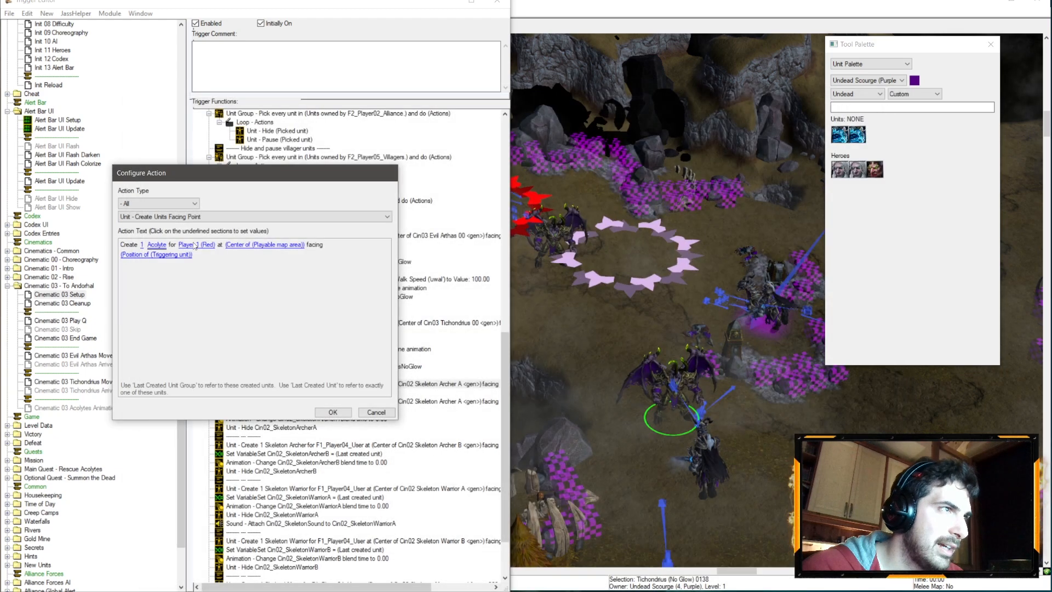
- Set the owner of the created Acolyte to the F1_Player04_User variable
left_click(196, 245)
left_click(210, 131)
left_click(209, 147)
key("Return")
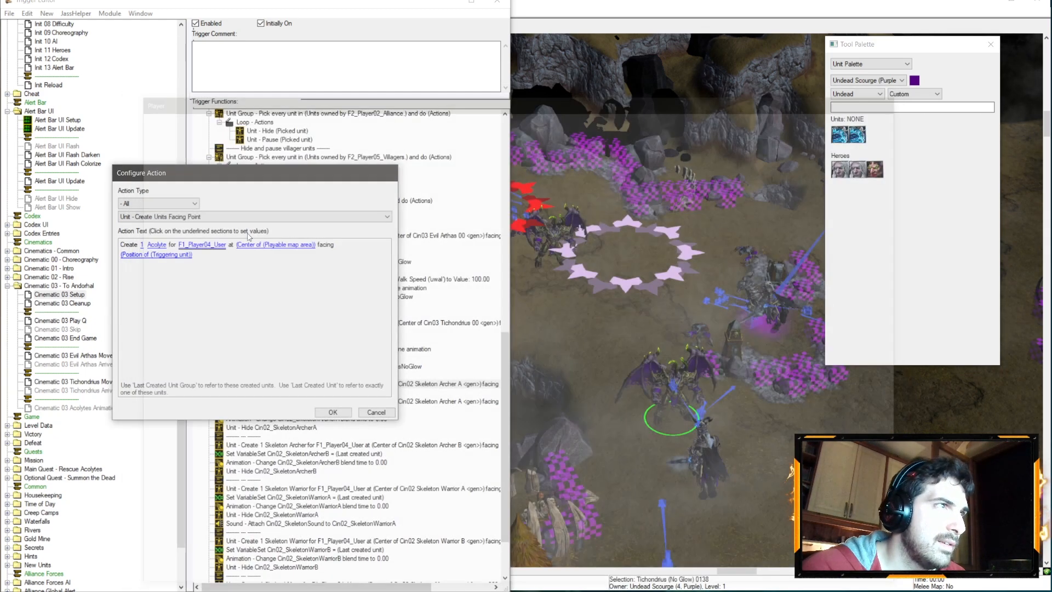
- Set the Acolyte's creation location to Random Point In Region using Cin03 Cultists A 00
left_click(265, 247)
left_click(227, 131)
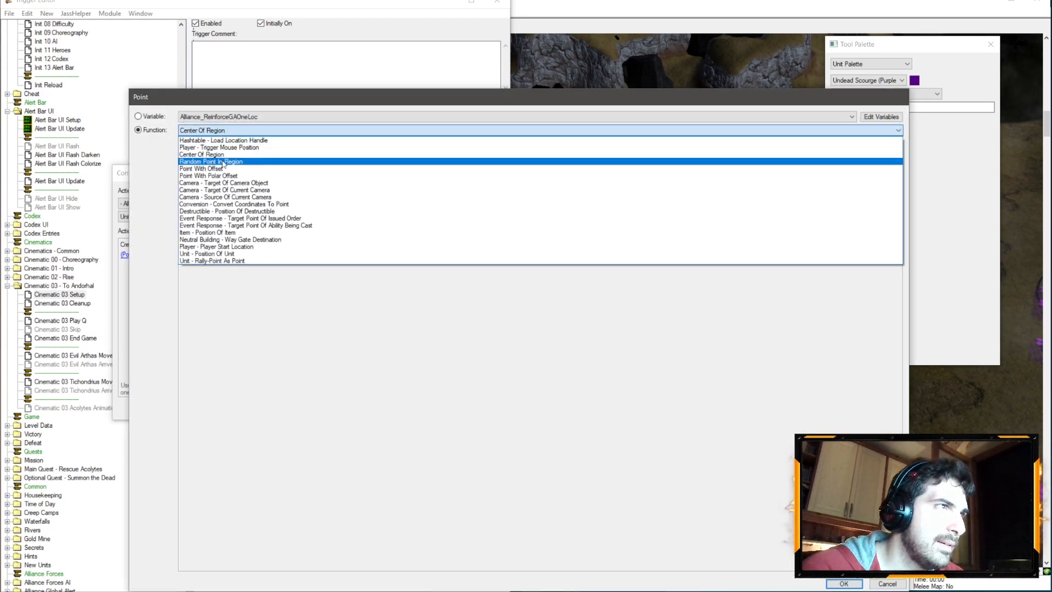
left_click(232, 161)
left_click(233, 145)
left_click(260, 131)
left_click(260, 131)
left_click(261, 131)
scroll(292, 174, "down", 2)
scroll(292, 174, "down", 20)
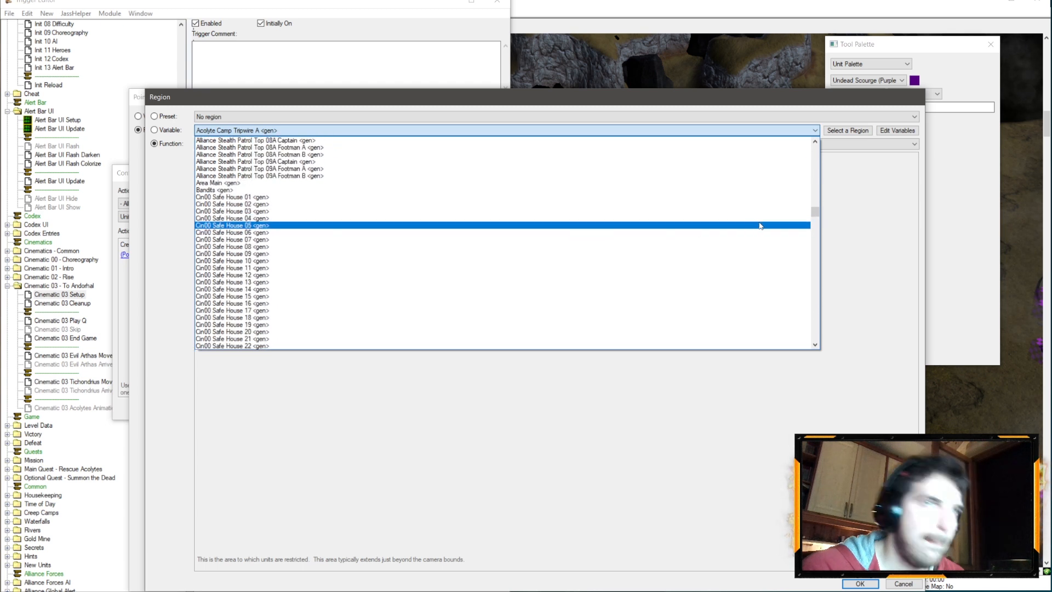
scroll(519, 242, "down", 13)
left_click_drag(815, 225, 812, 298)
scroll(328, 255, "down", 1)
left_click(279, 252)
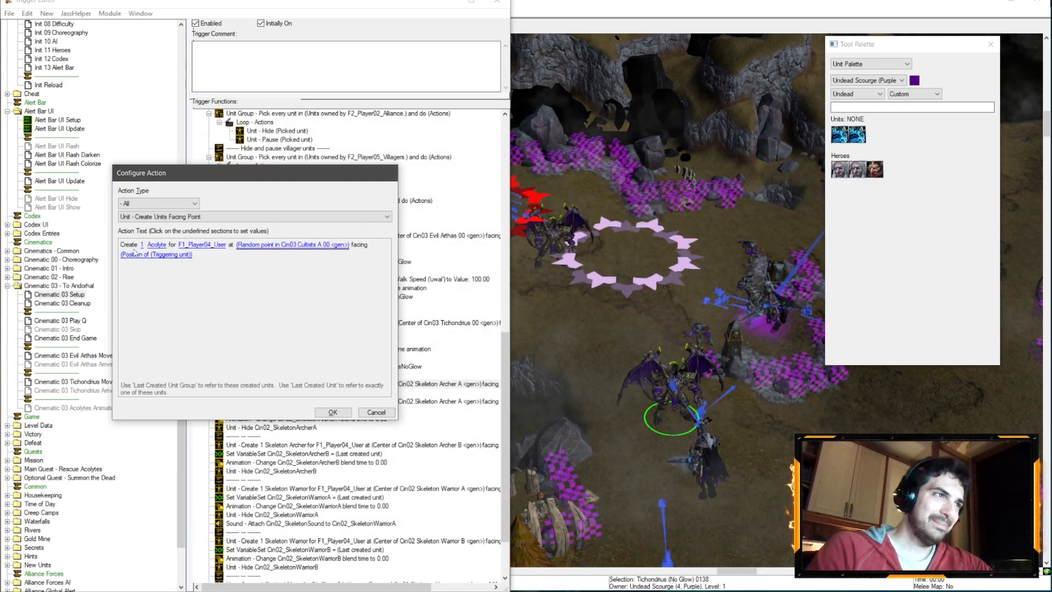
- Make the created Acolyte face the center of the Cin03 Evil Arthas 01 region and save the action
left_click(131, 250)
left_click(219, 131)
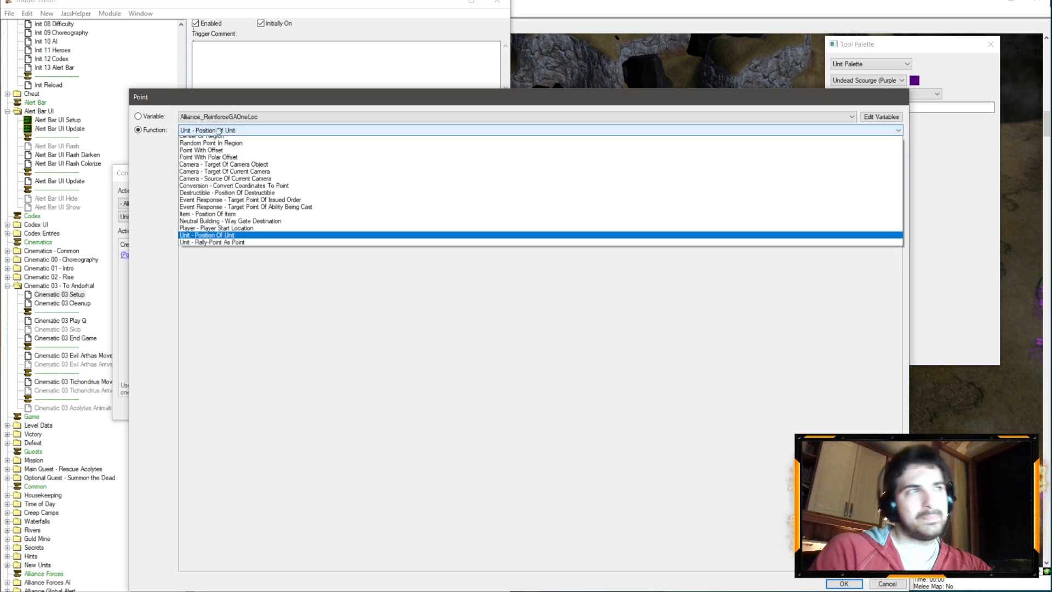
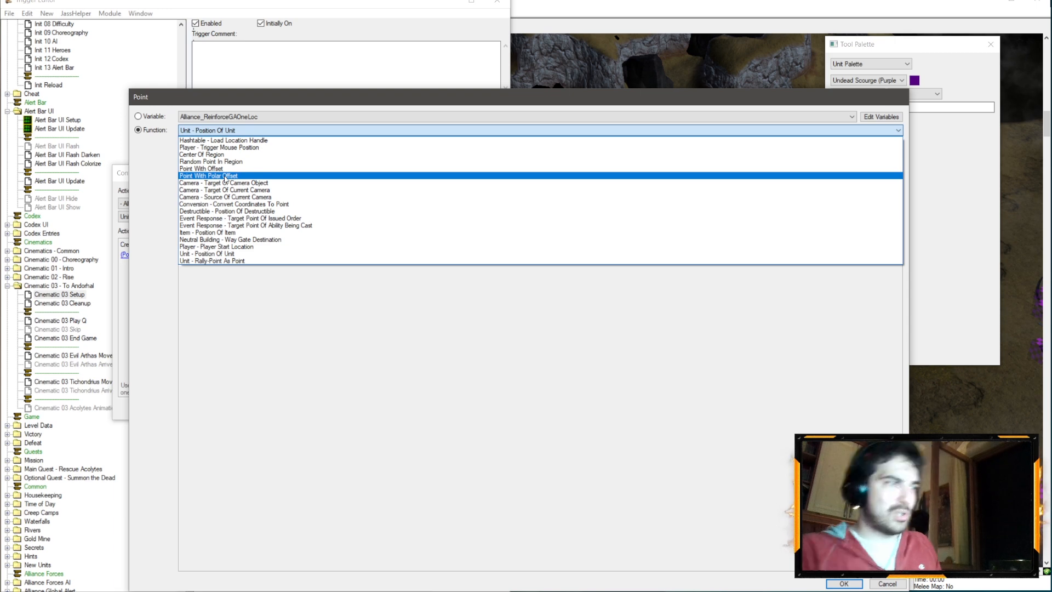
left_click(230, 154)
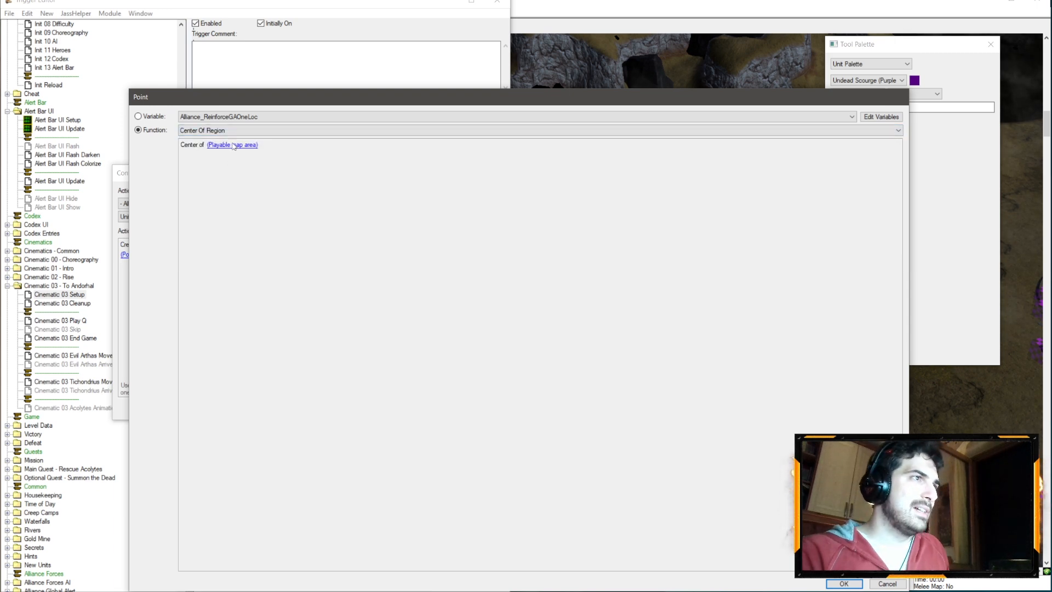
left_click(236, 145)
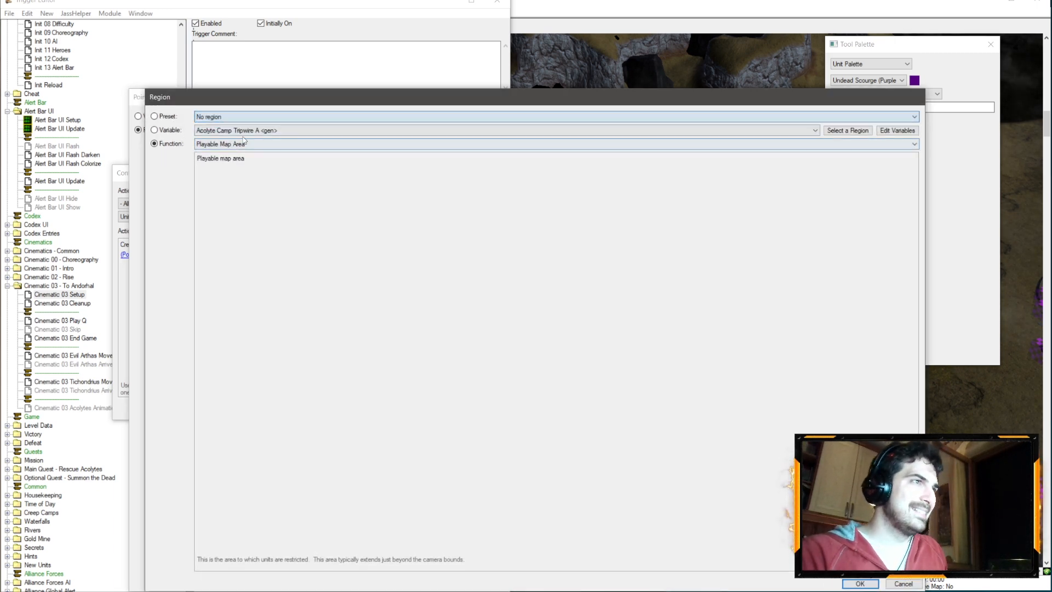
left_click(814, 130)
left_click_drag(815, 151, 775, 307)
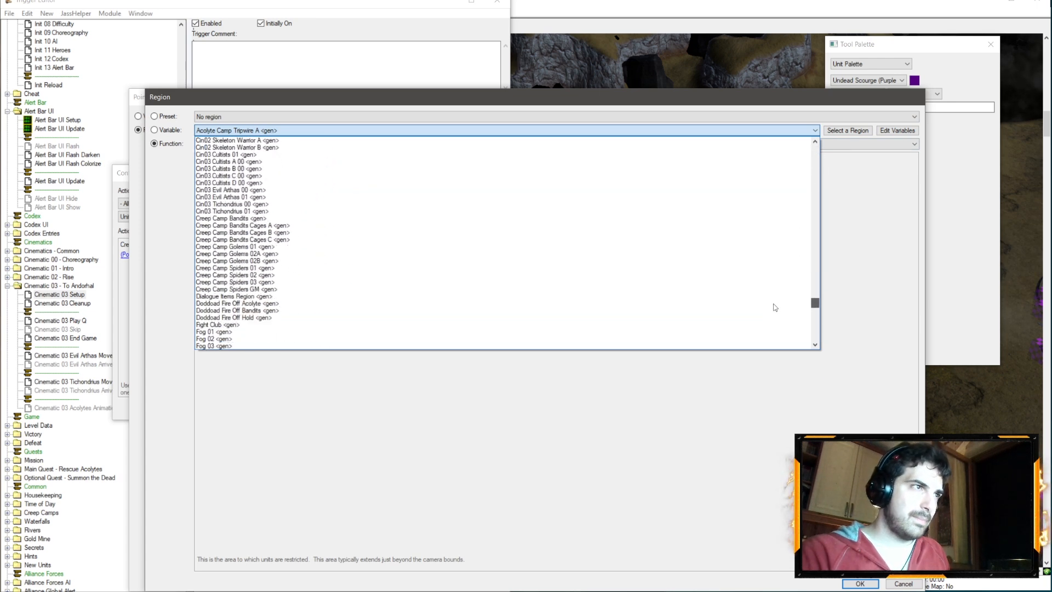
scroll(252, 182, "up", 3)
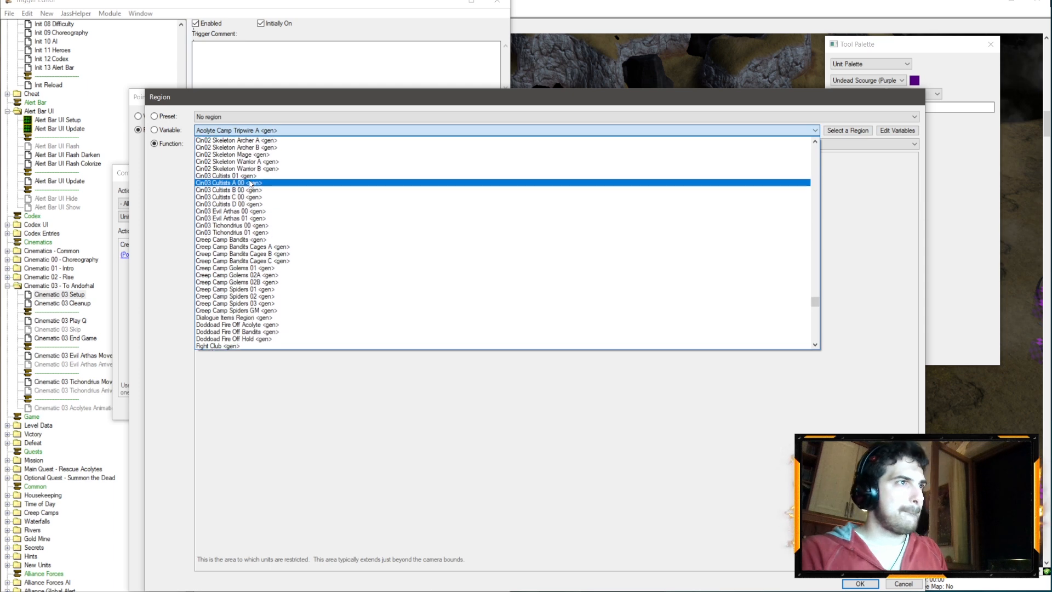
scroll(252, 182, "up", 1)
left_click(239, 283)
key("Return")
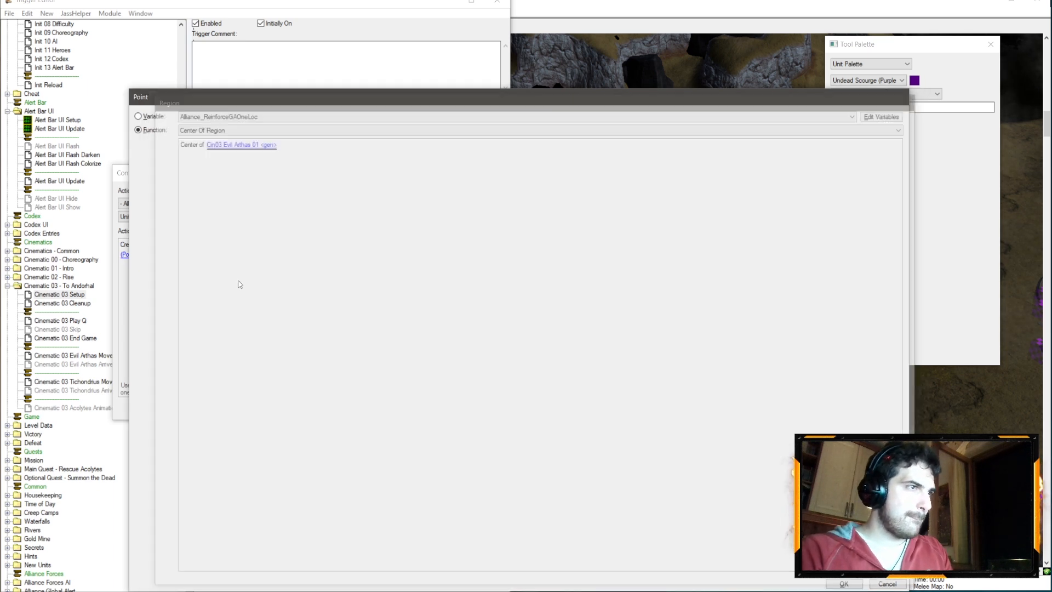
key("Return")
key("Return")
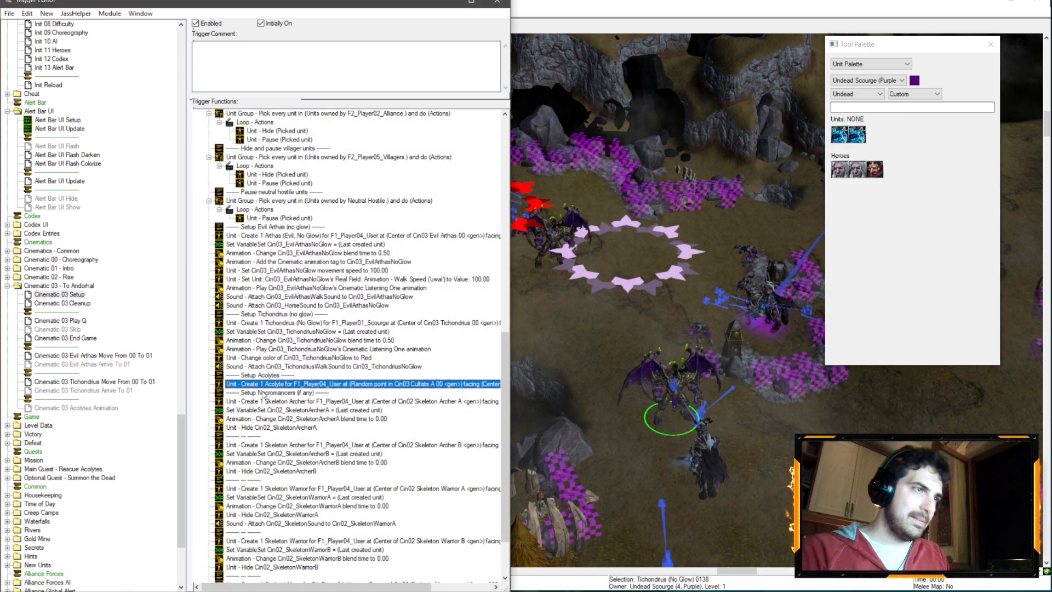
- Copy the Skeleton Archer A blend time action below the Acolyte creation action and set its unit to Last Created Unit
left_click(291, 419)
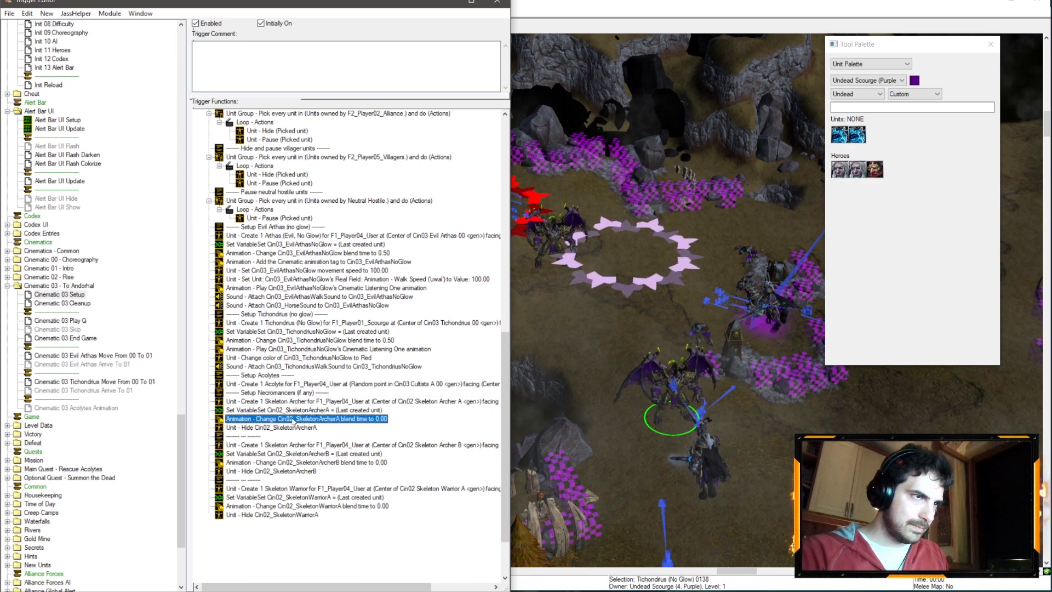
left_click(324, 384)
key("ctrl+v")
key("Return")
left_click(188, 246)
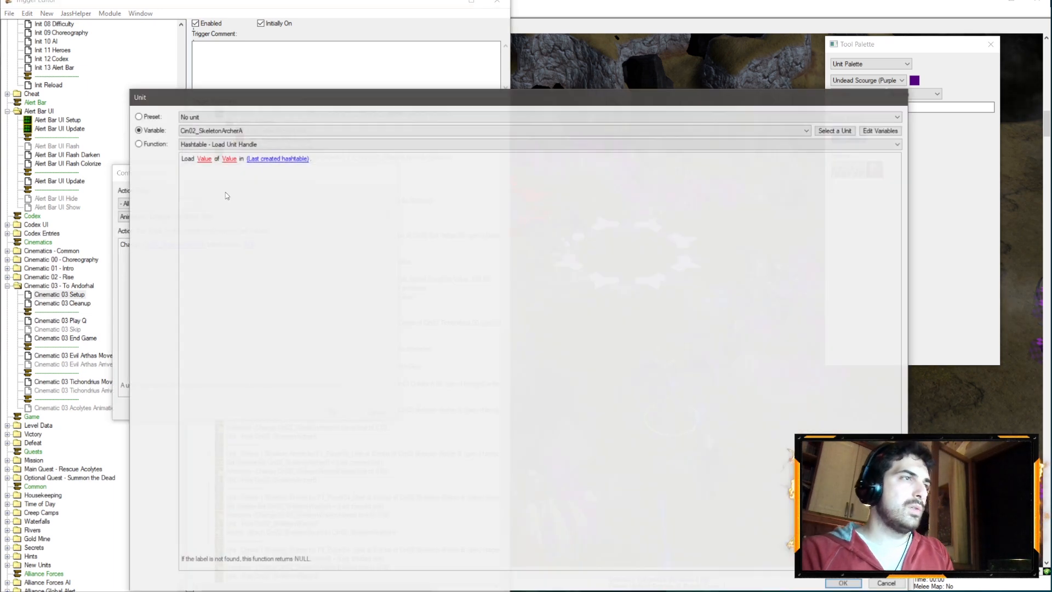
left_click(235, 143)
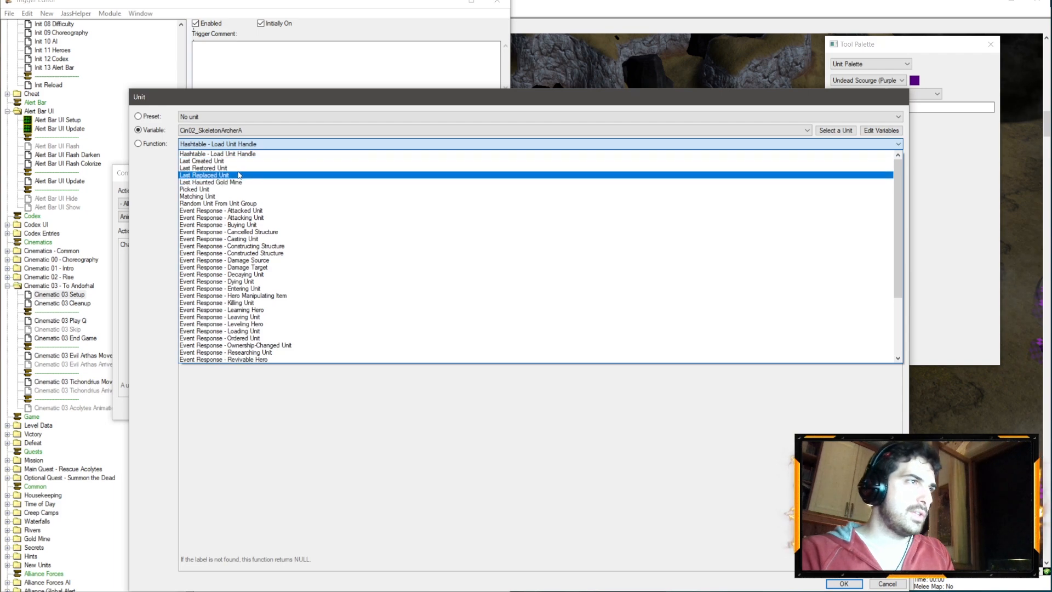
left_click(237, 161)
key("Return")
- Set the blend time of the last created unit's animation action to 0.5
left_click(234, 244)
type("0.5")
key("Return")
key("Return")
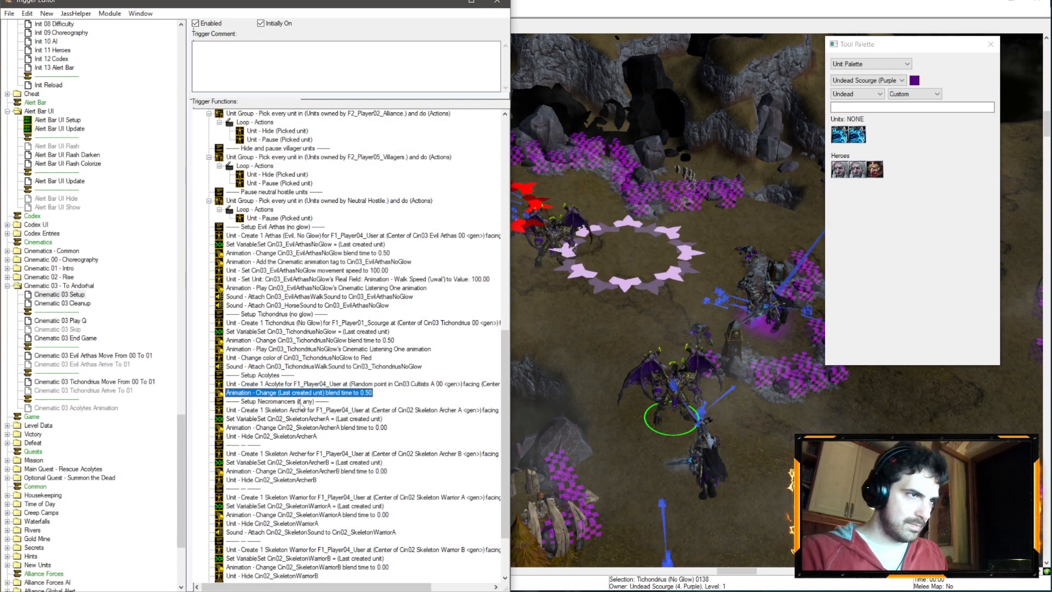
- Delete all the Cin02 skeleton archer, warrior and mage setup actions beneath the Setup Necromancers comment
key("Down")
scroll(325, 541, "down", 3)
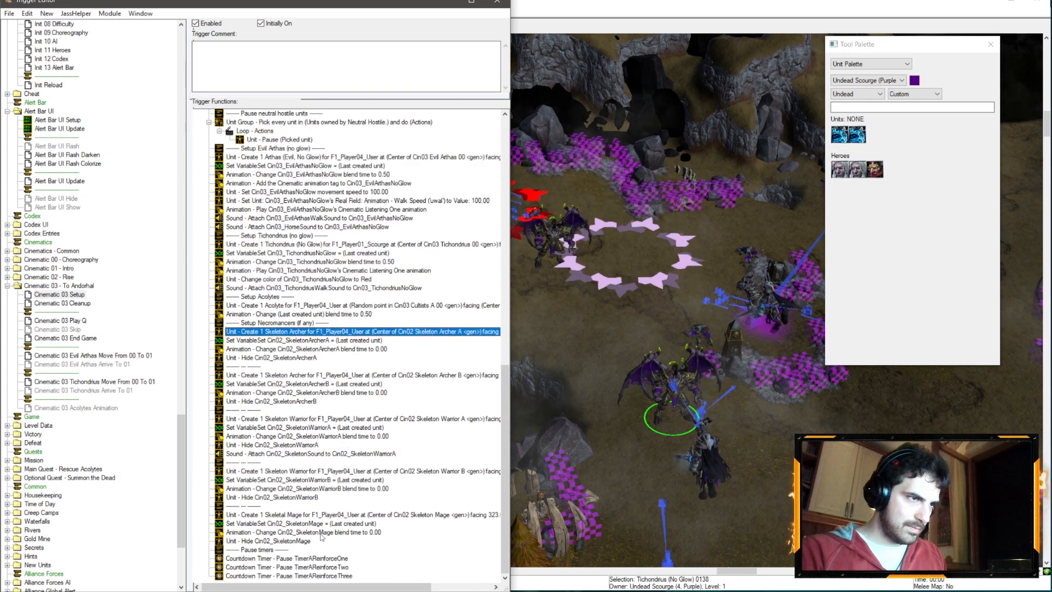
left_click(300, 541, "shift")
key("Delete")
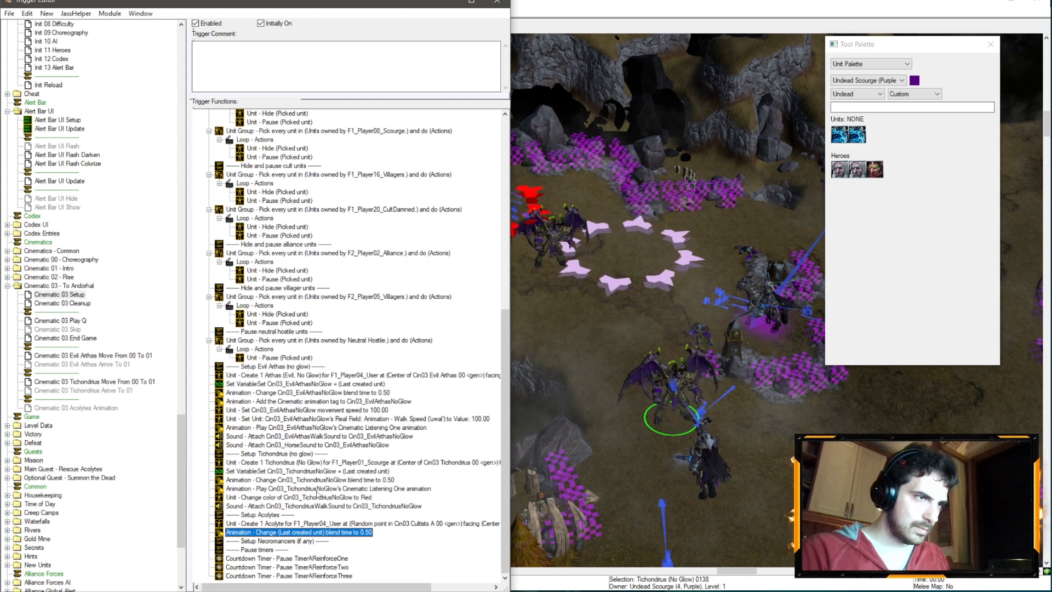
- Add an action below the blend time action changing the last created unit's animation speed to 80% of its original speed
right_click(308, 532)
left_click(306, 505)
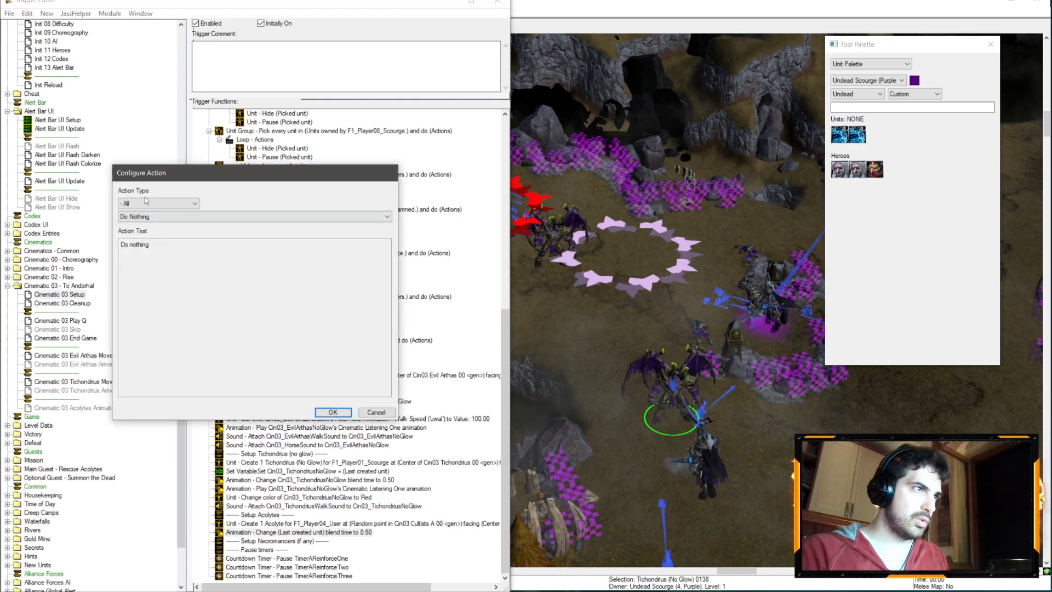
left_click(146, 201)
left_click(168, 249)
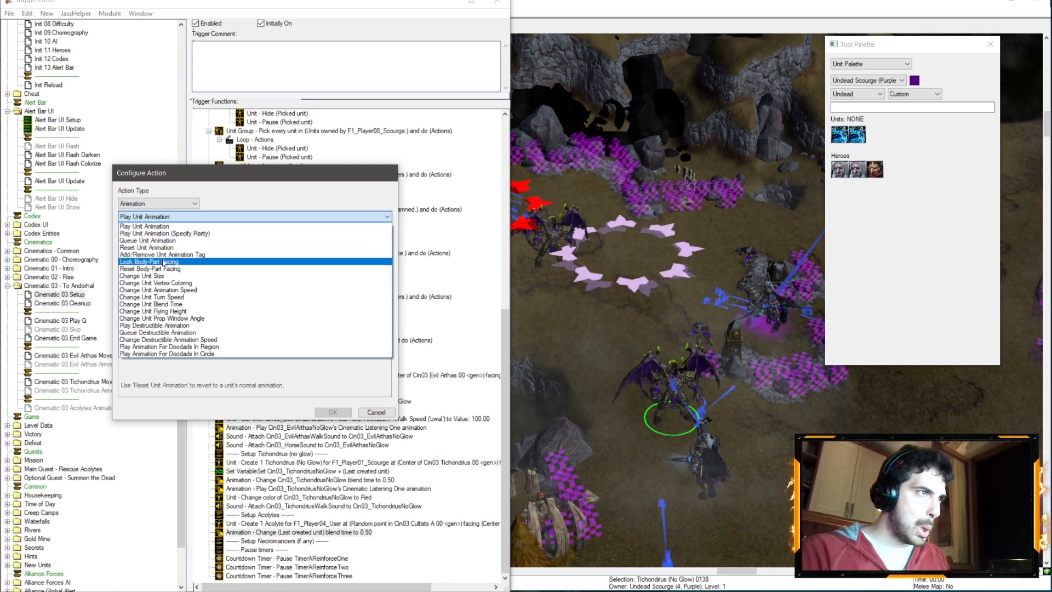
left_click(164, 290)
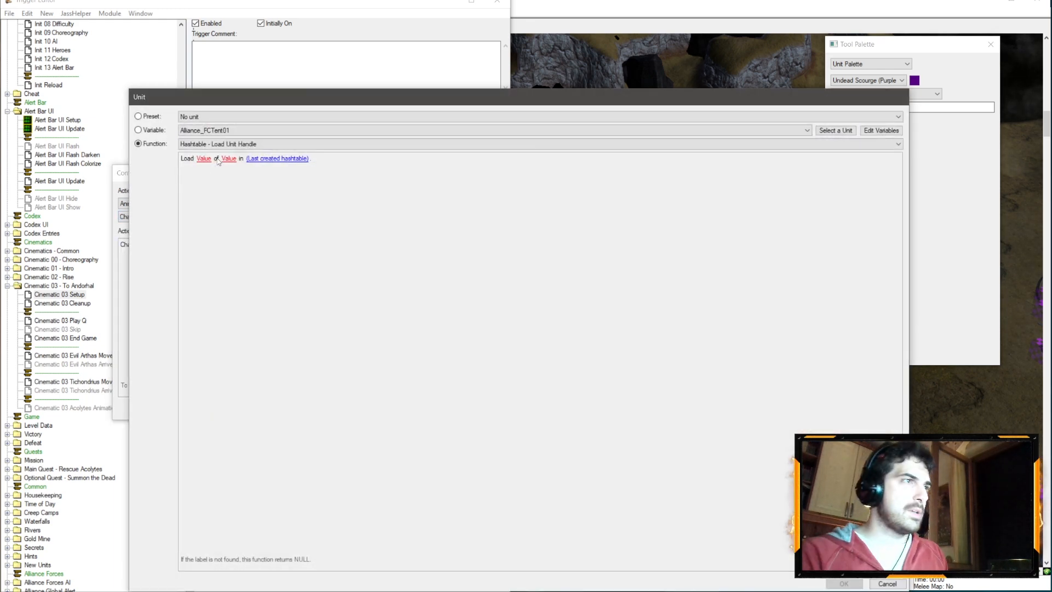
left_click(220, 145)
left_click(219, 165)
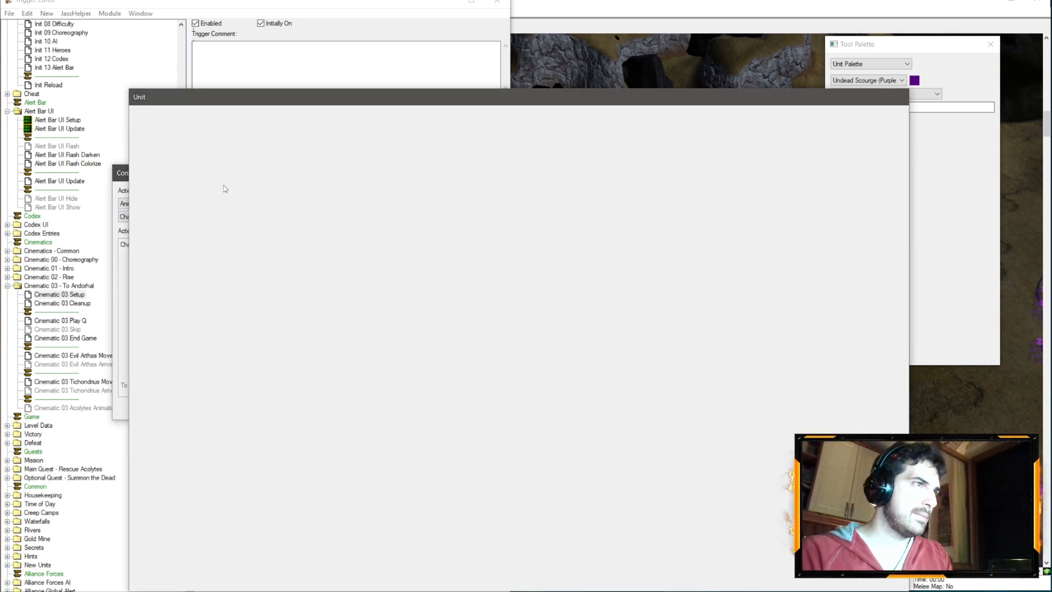
key("Return")
left_click(256, 244)
key("Return")
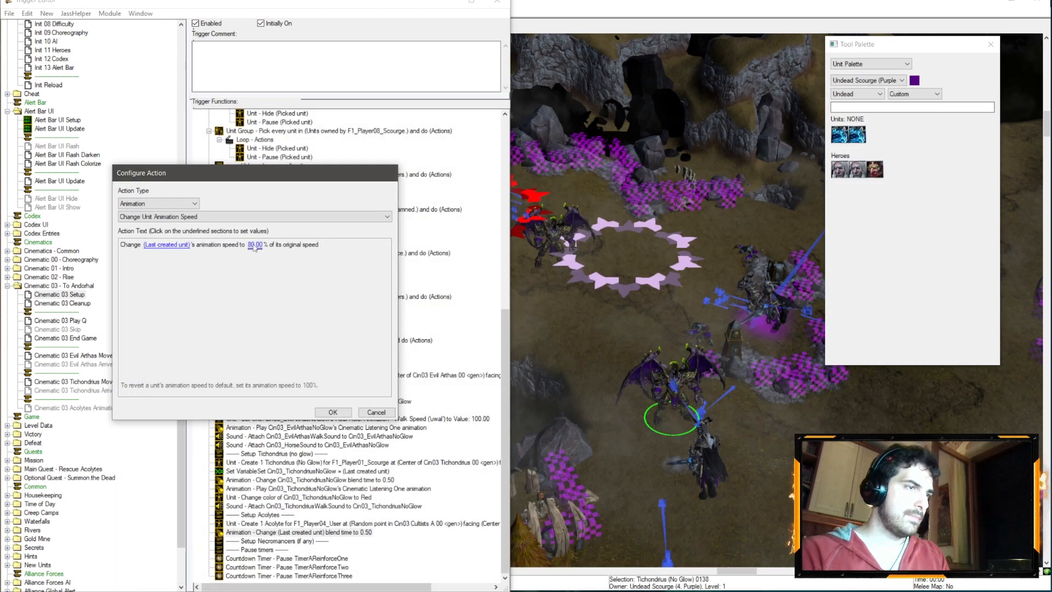
key("Return")
- Add a Unit Group - Add Unit action below the animation speed action and set its unit to Last Created Unit
right_click(347, 534)
left_click(378, 526)
left_click(159, 203)
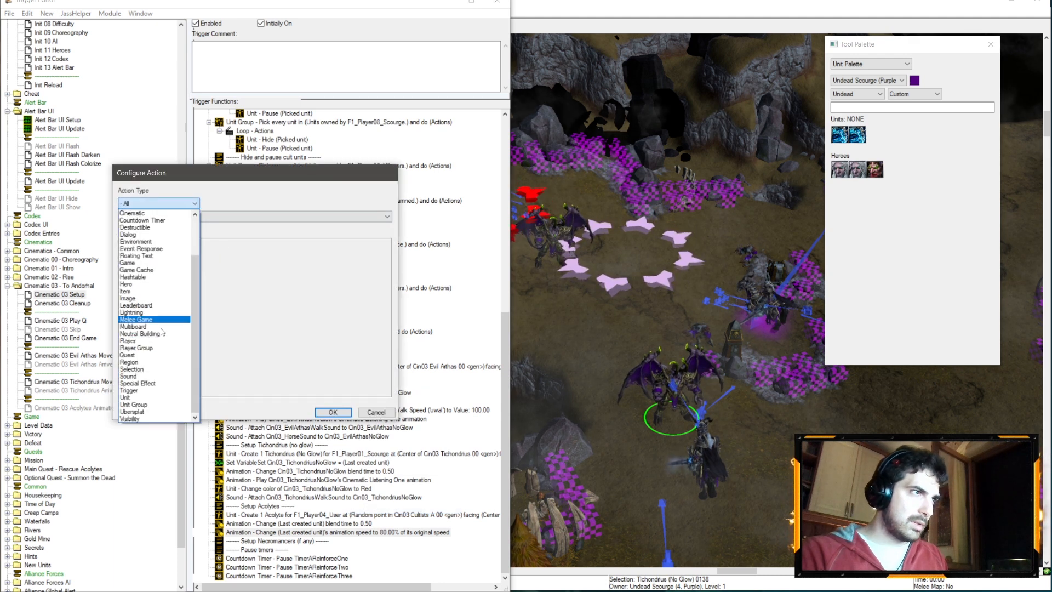
left_click(148, 404)
left_click(148, 217)
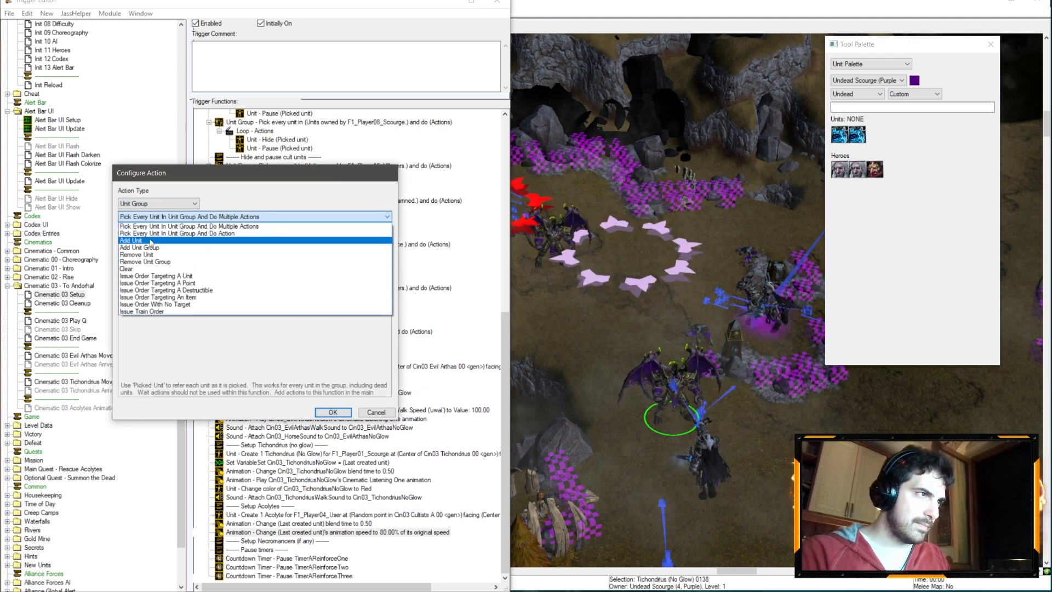
left_click(144, 243)
left_click(153, 245)
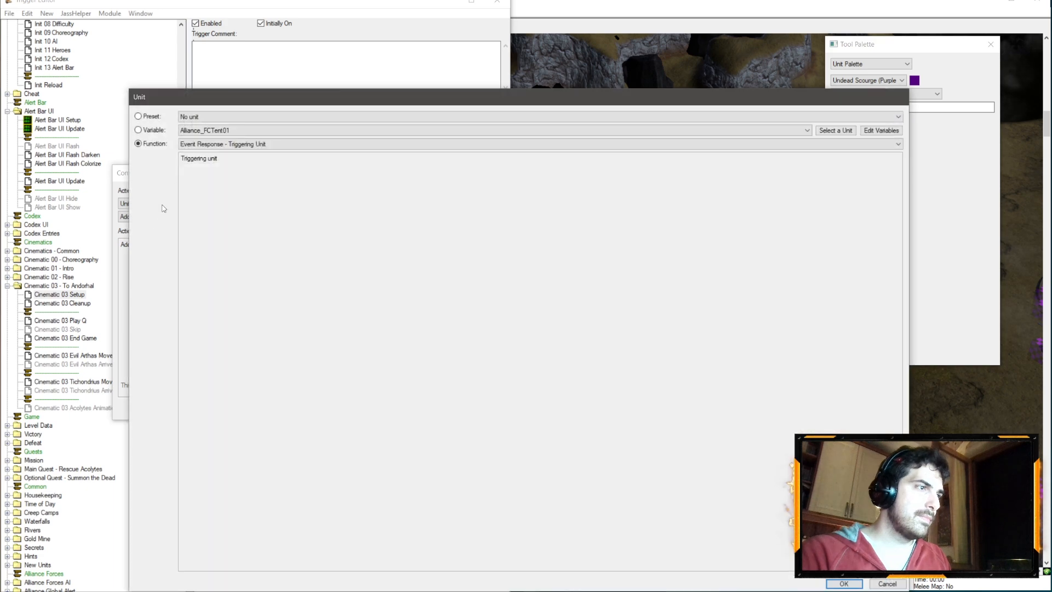
left_click(218, 144)
scroll(216, 163, "up", 4)
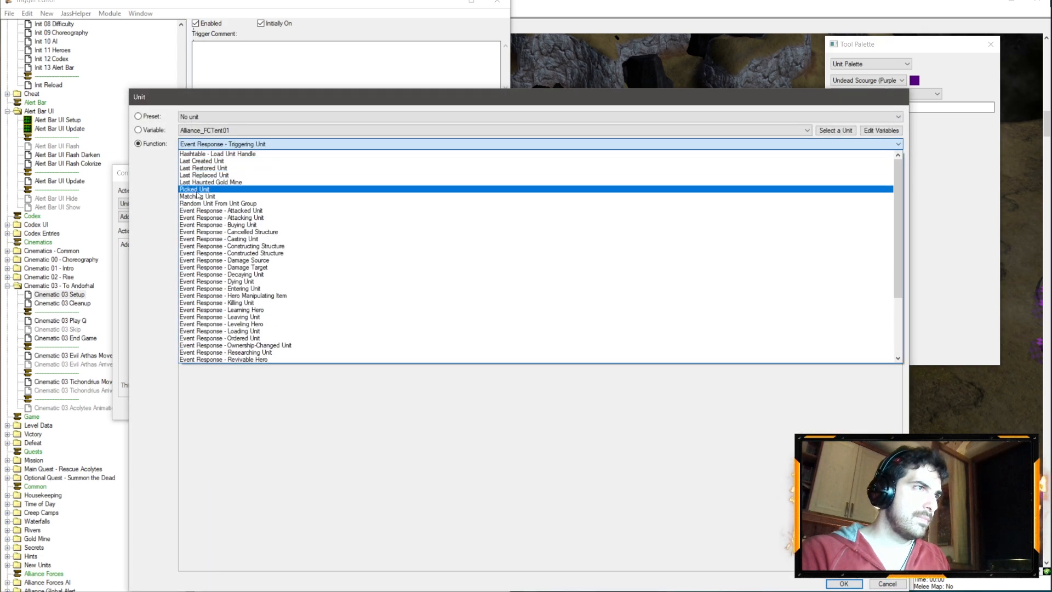
left_click(208, 181)
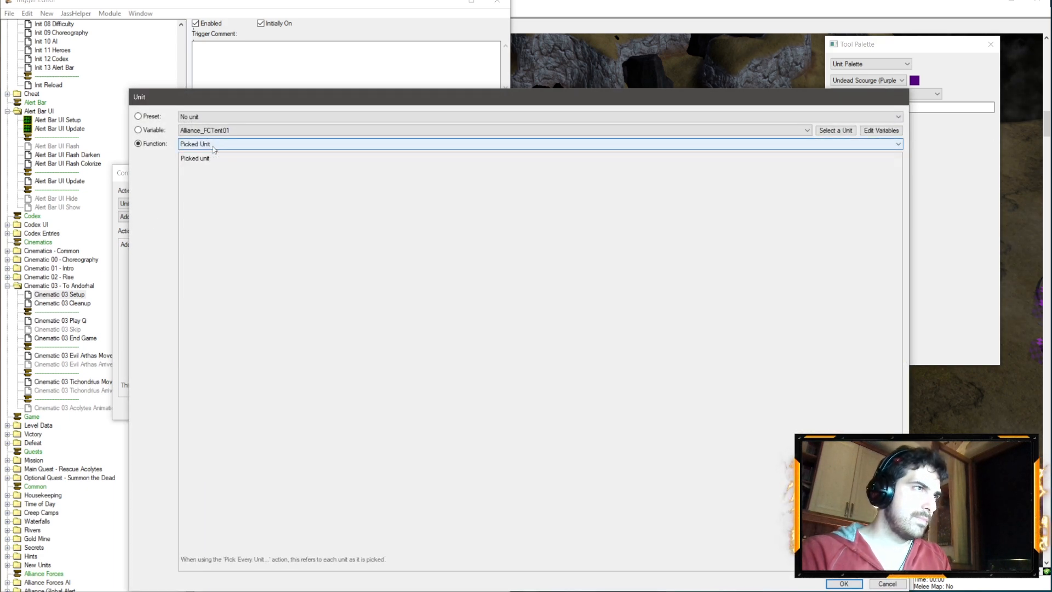
left_click(213, 147)
scroll(214, 183, "up", 2)
left_click(214, 162)
key("Return")
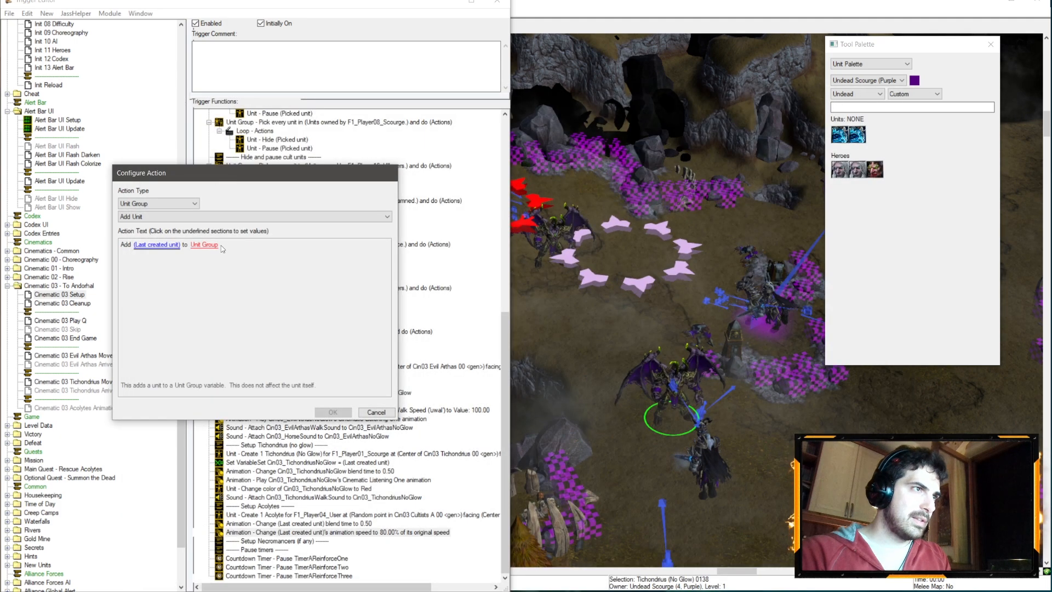
- Set the target unit group of the Add Unit action to Cin03_AcolytesStanding and save the action
left_click(204, 244)
left_click(225, 116)
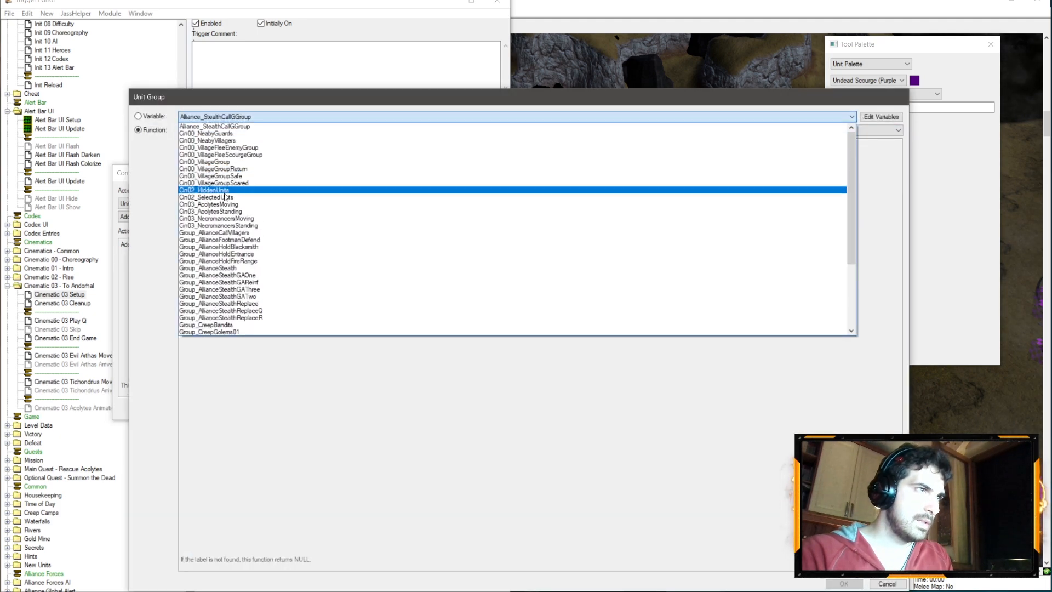
left_click(224, 211)
key("Return")
key("Return")
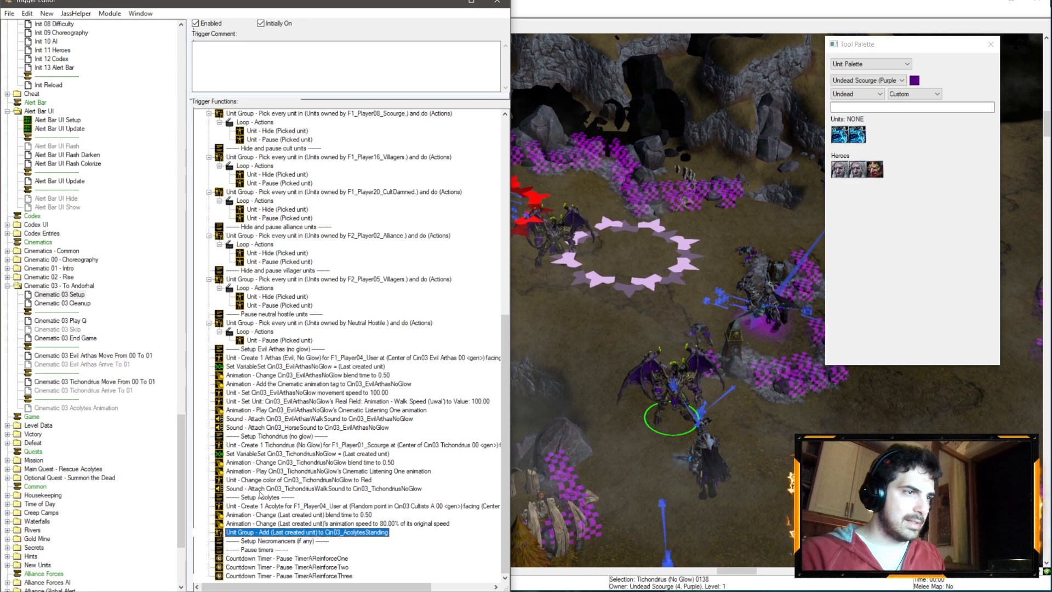
- Insert a For Each Integer A, Do Multiple Actions loop from 1 to 5 beneath the Setup Acolytes comment
right_click(260, 496)
left_click(291, 474)
left_click(180, 216)
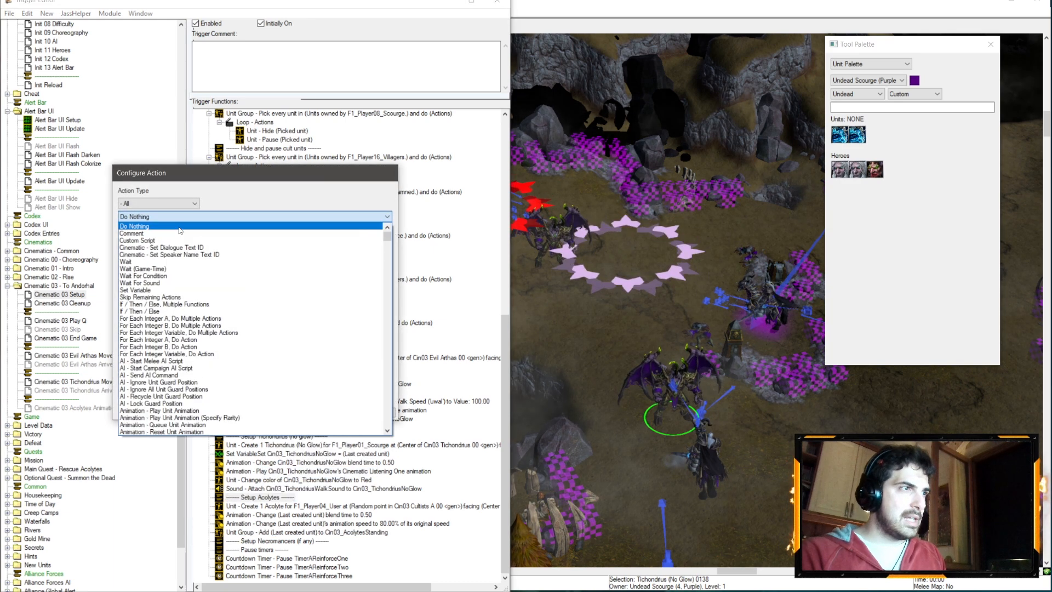
left_click(180, 318)
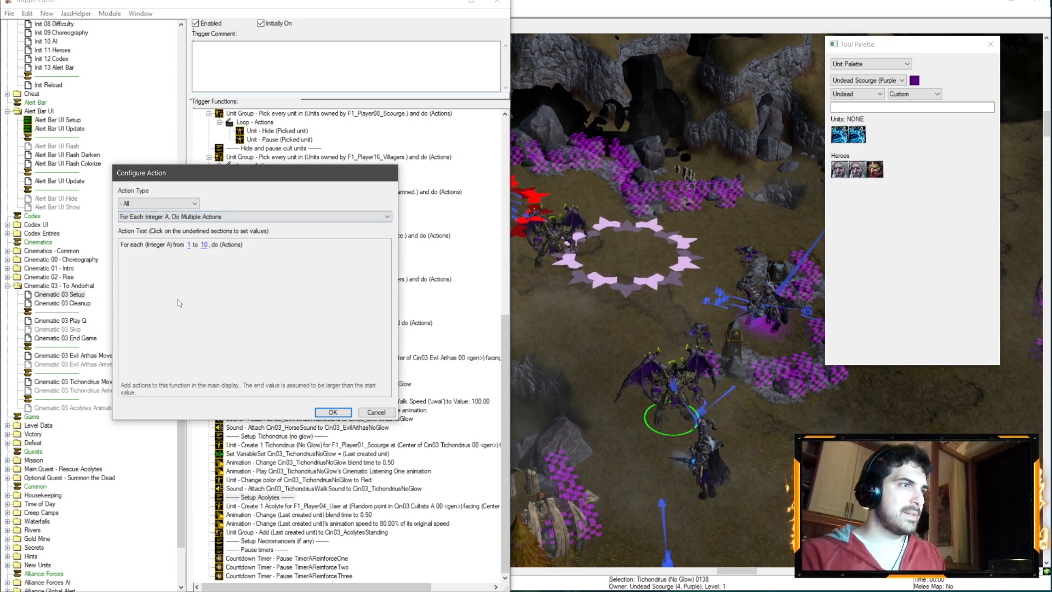
left_click(204, 245)
type("5")
key("Return")
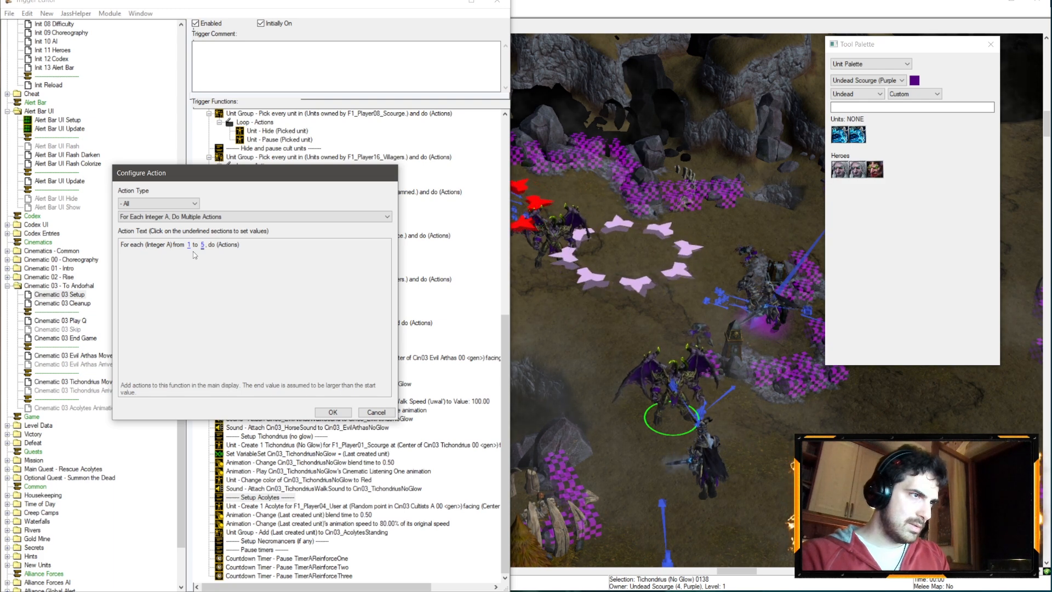
key("Return")
- Move the four Acolyte creation, blend time, animation speed and unit group actions into the loop
left_click(294, 505)
left_click(294, 532, "shift")
left_click_drag(295, 532, 280, 498)
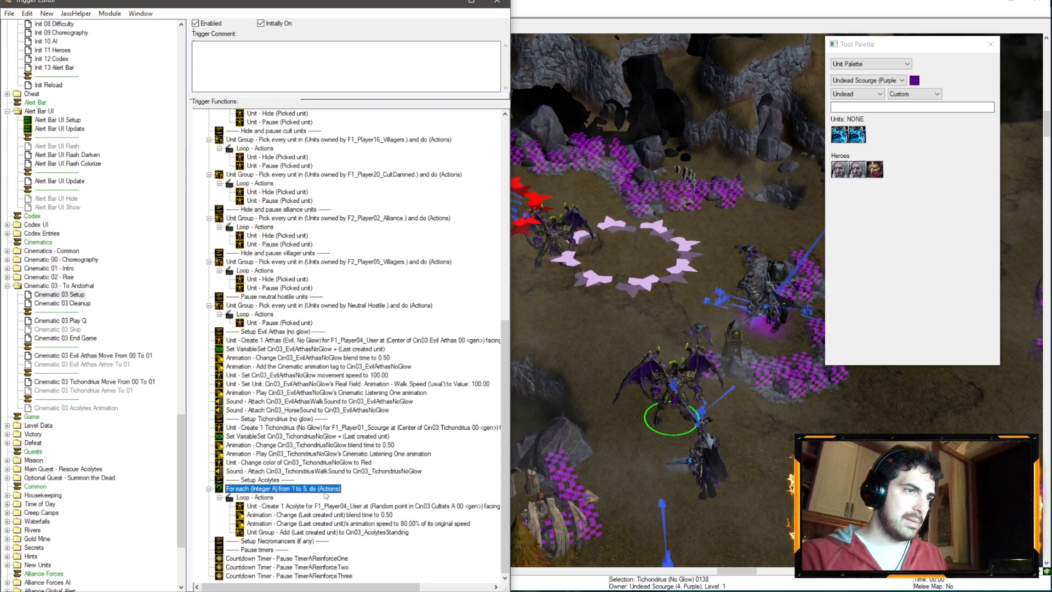
- Duplicate the Acolyte loop and set the copy's random creation point to the Cin03 Cultists B 00 region
key("ctrl+c")
key("ctrl+v")
double_click(383, 557)
left_click(255, 246)
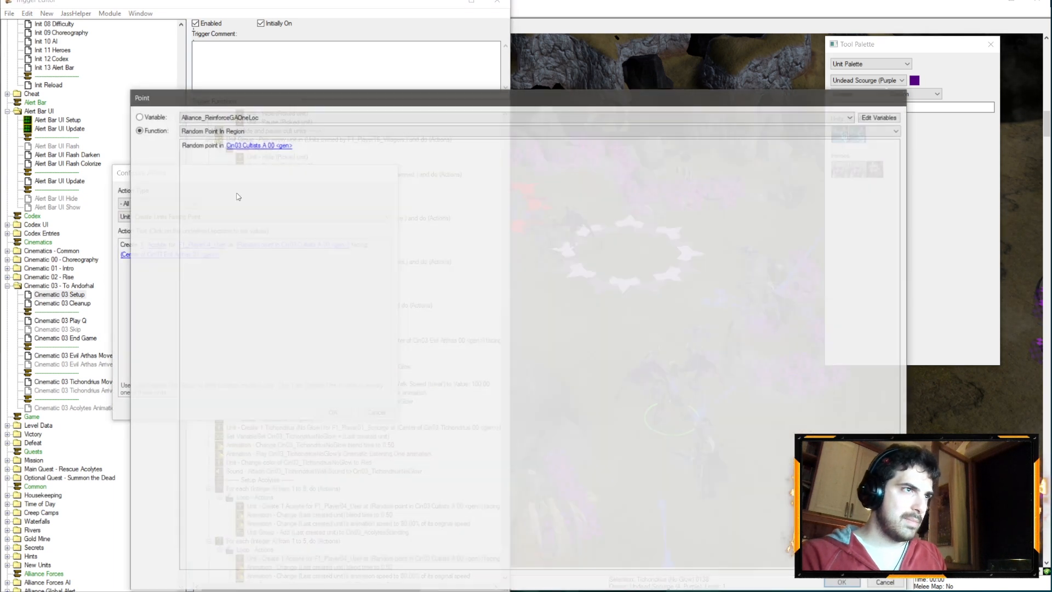
left_click(252, 144)
scroll(267, 131, "down", 1)
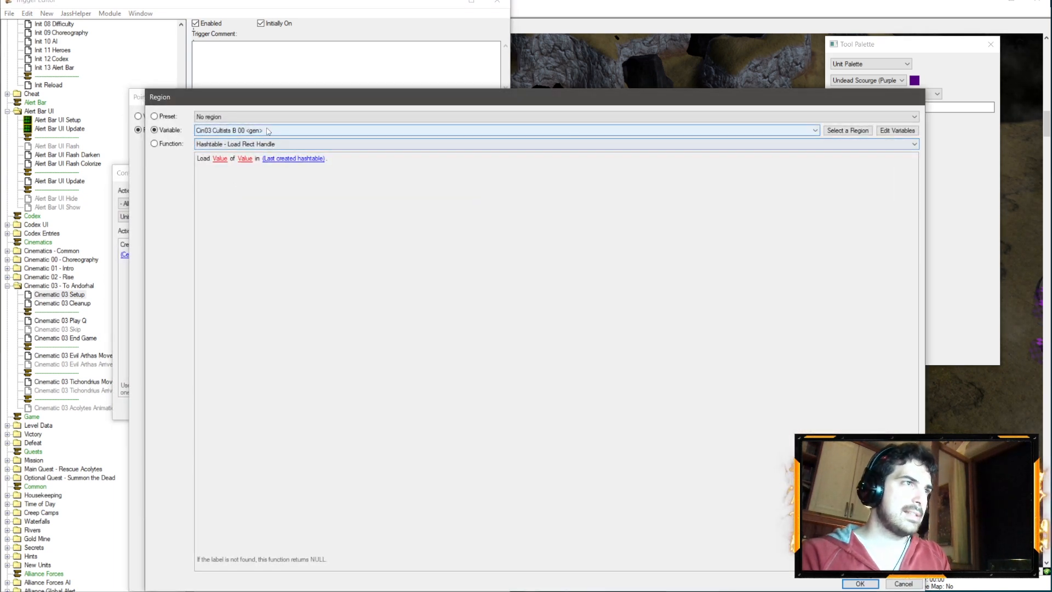
key("Return")
key("Return")
key("Return")
- Duplicate the Acolyte loop again and set the new copy's random creation point to the Cin03 Cultists C 00 region
left_click(262, 489)
key("ctrl+c")
key("ctrl+v")
double_click(268, 558)
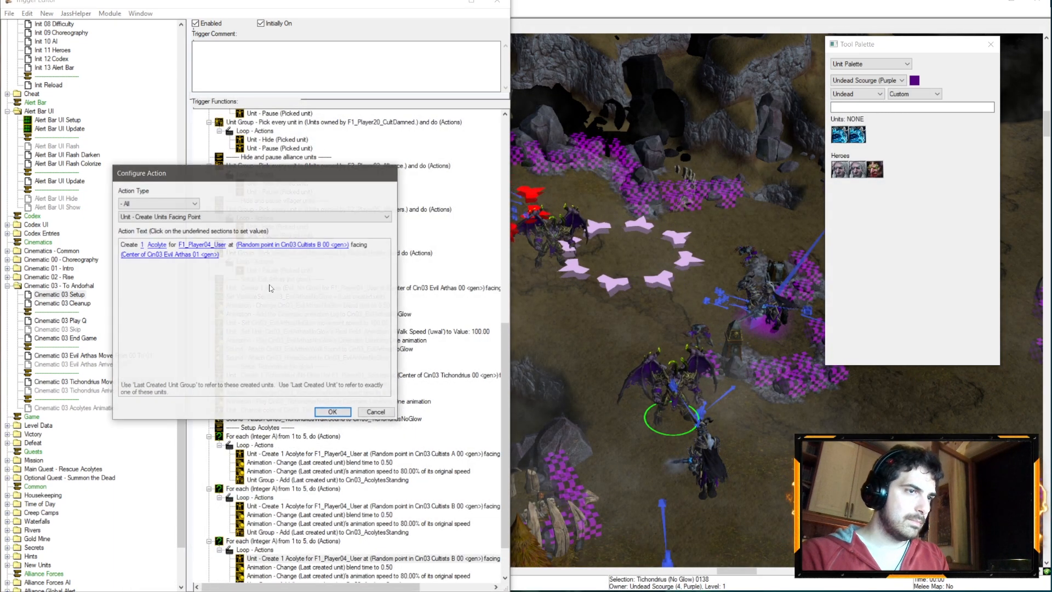
left_click(285, 245)
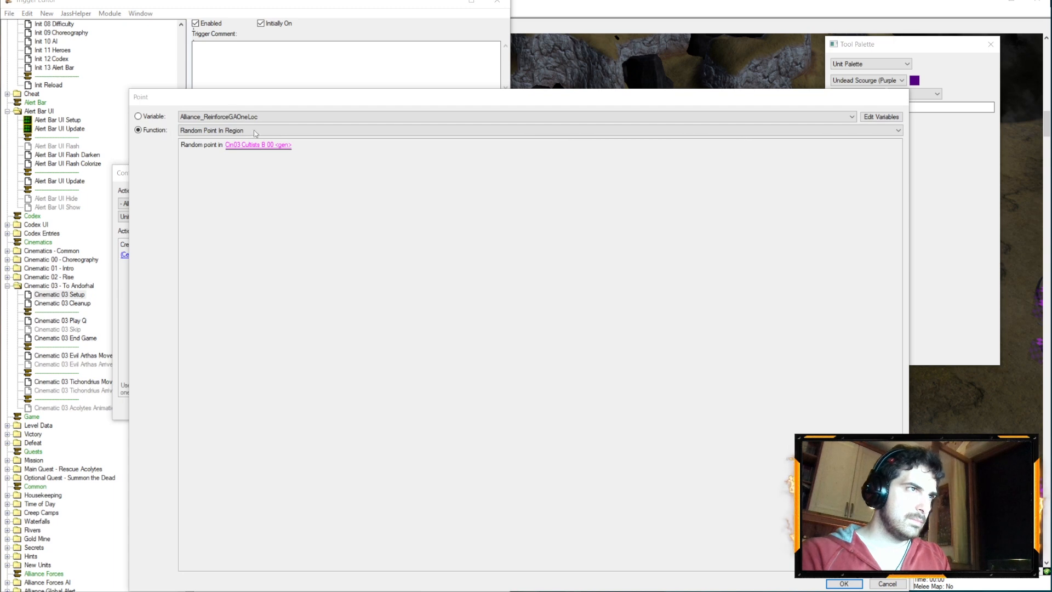
left_click(249, 146)
key("Return")
key("Return")
key("Return")
- Create a fourth Acolyte loop from a copy and set its random creation point to the Cin03 Cultists D 00 region
left_click(284, 489)
left_click(335, 541)
double_click(348, 558)
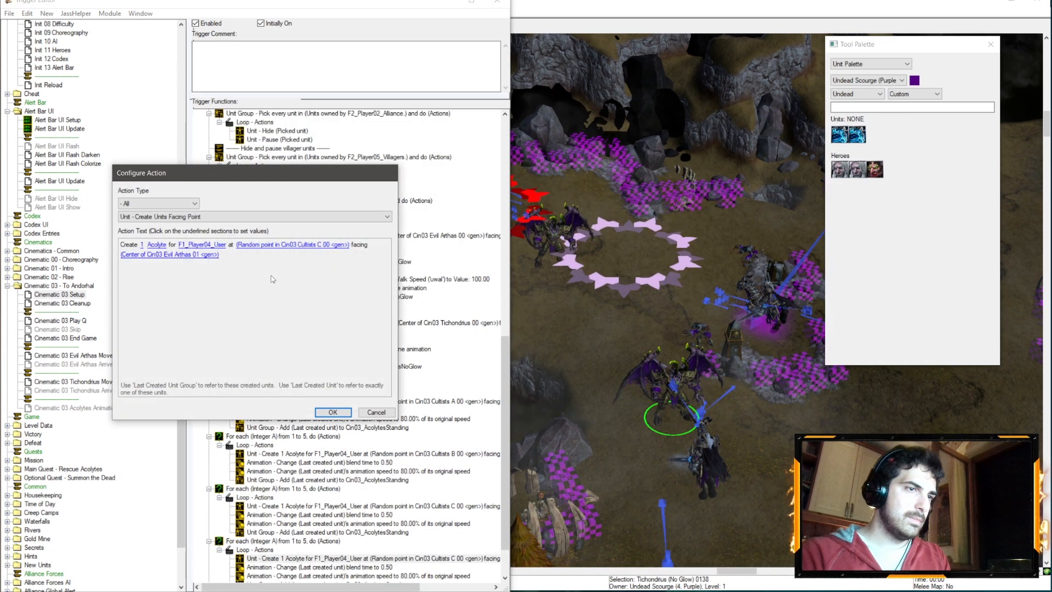
left_click(274, 245)
left_click(246, 144)
key("Down")
key("Return")
key("Return")
key("Return")
- Move the Add to Cin03_AcolytesStanding action directly below the Acolyte creation action in each of the four loops
scroll(395, 348, "down", 2)
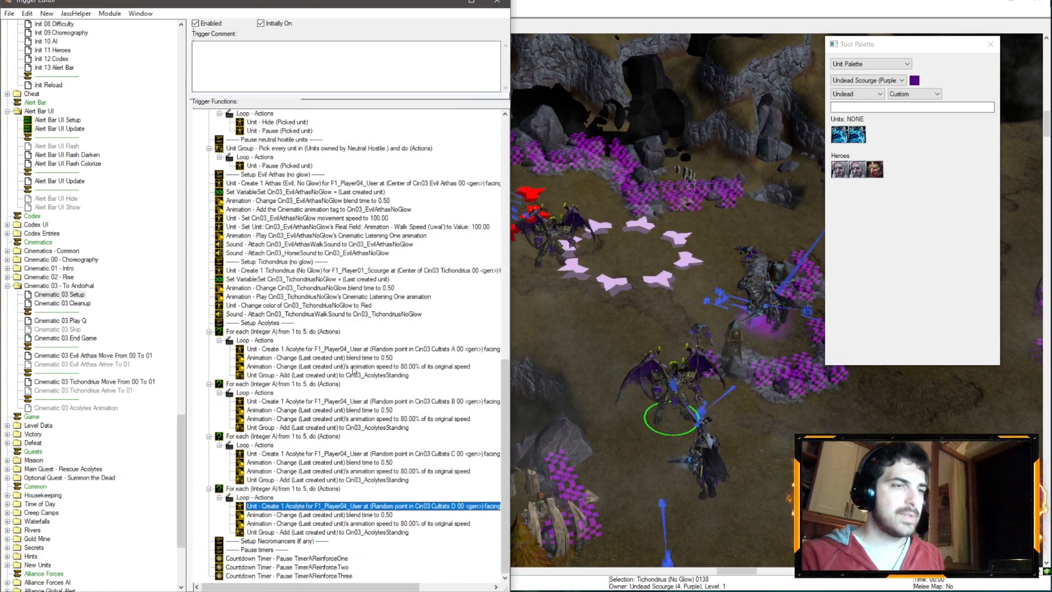
left_click_drag(374, 532, 370, 407)
left_click_drag(363, 375, 363, 356)
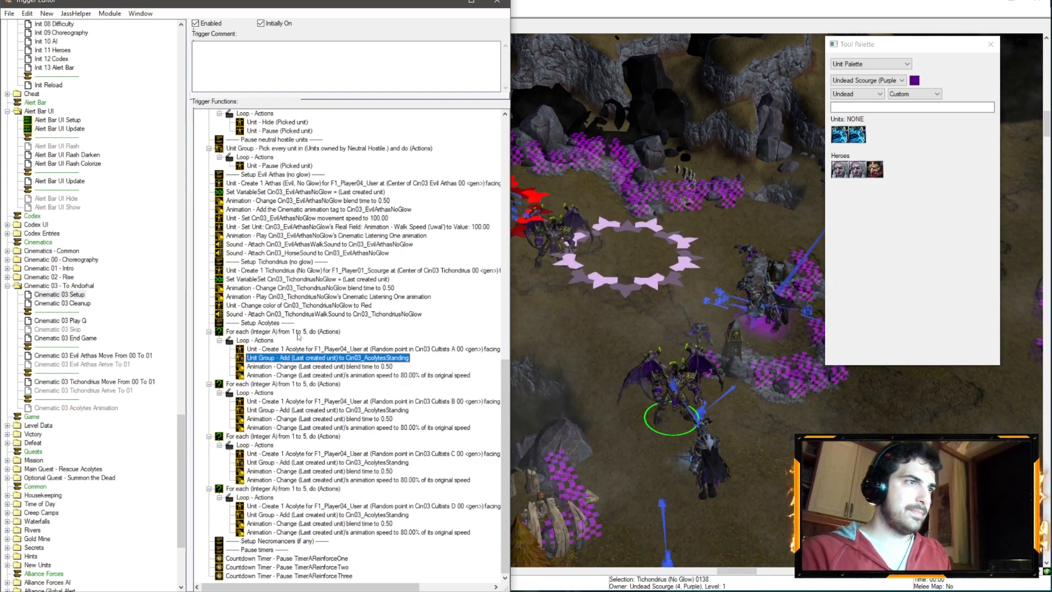
- Add a Trigger - Turn On action after the first Acolyte loop and open its trigger value
left_click(284, 332)
right_click(271, 330)
left_click(298, 440)
left_click(158, 203)
left_click(156, 369)
scroll(161, 206, "up", 2)
left_click(158, 216)
left_click(151, 232)
left_click(150, 248)
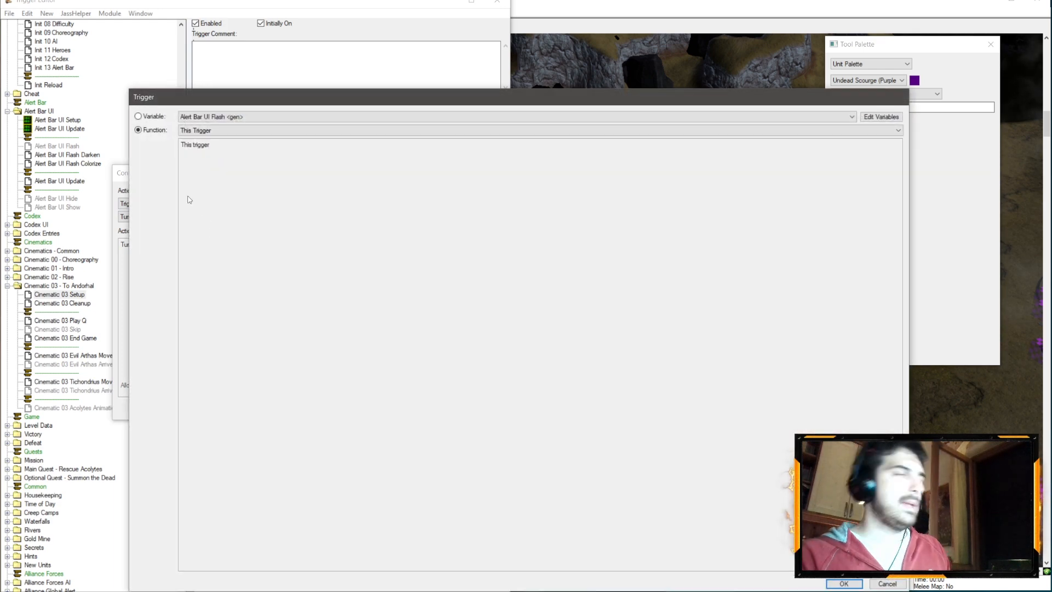
- Make the action turn on Cinematic 03 Acolytes Animation and move it below the last Acolyte loop
left_click(258, 116)
scroll(445, 210, "down", 8)
scroll(445, 209, "down", 20)
scroll(365, 247, "down", 12)
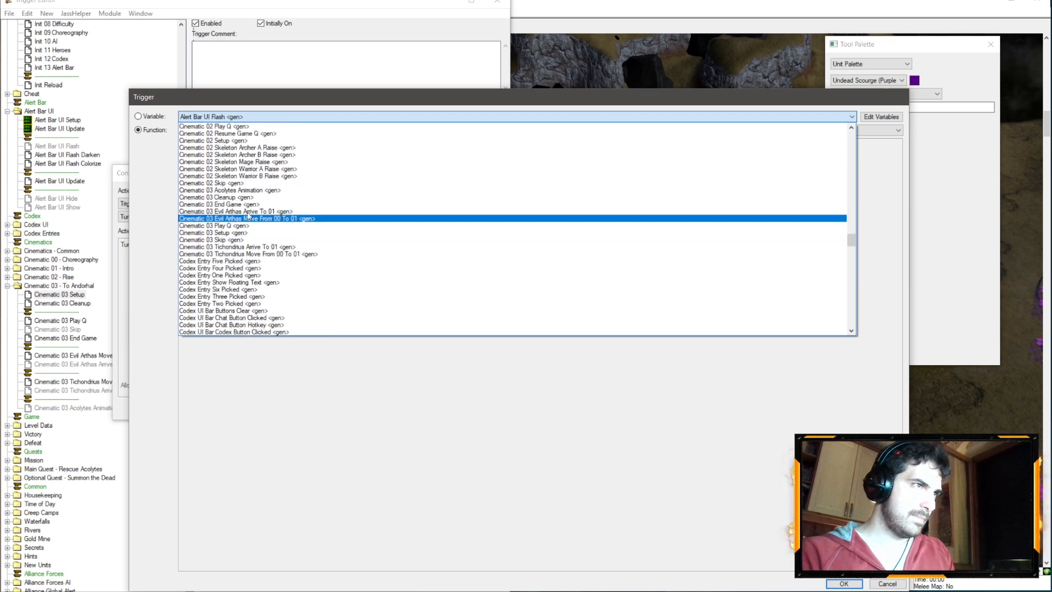
left_click(251, 191)
key("Return")
key("Return")
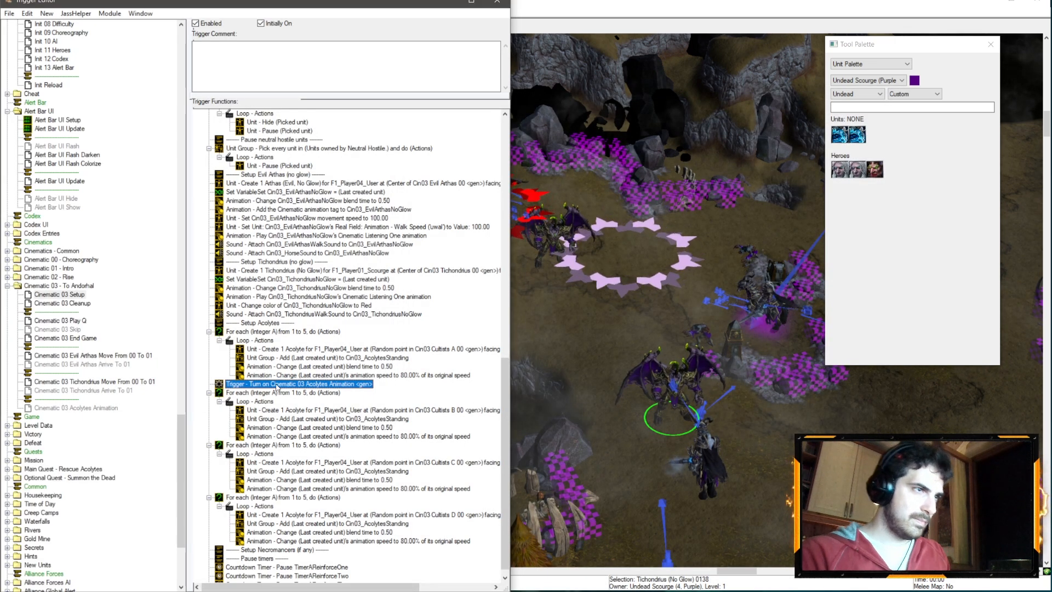
left_click_drag(253, 505, 251, 501)
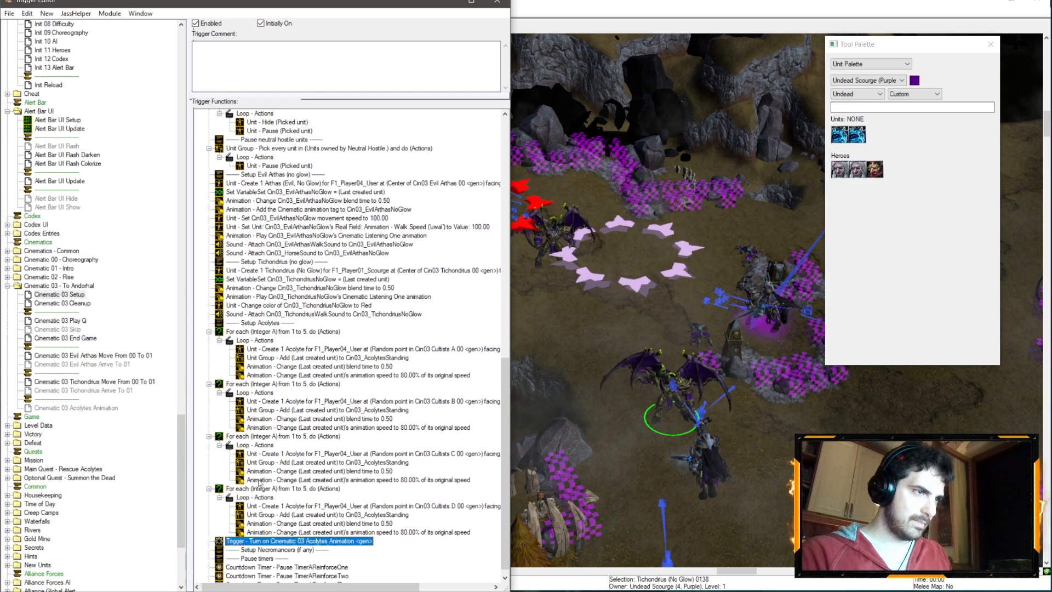
- Copy the first Acolyte loop beneath the Setup Necromancers (if any) comment
scroll(270, 377, "down", 1)
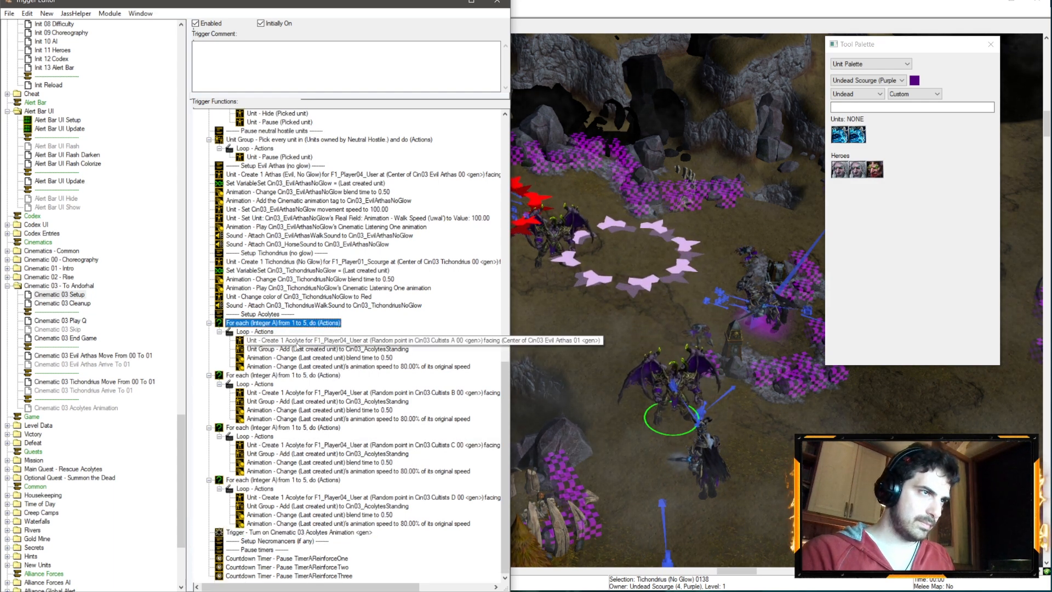
left_click(257, 543)
key("ctrl+v")
- Move the copied loop's four actions directly under the Setup Necromancers comment and delete the emptied loop
scroll(330, 494, "down", 2)
left_click(303, 514)
left_click(298, 540, "shift")
key("ctrl+x")
left_click(275, 488)
key("ctrl+v")
left_click(290, 532)
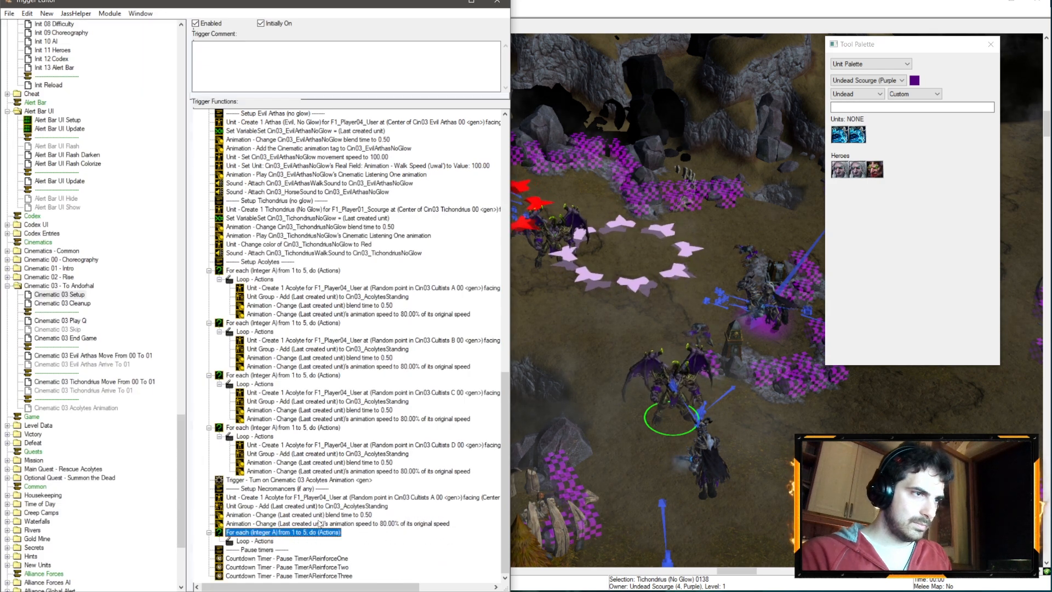
key("Delete")
- Insert an If / Then / Else, Multiple Functions action beneath the Setup Necromancers comment
right_click(278, 509)
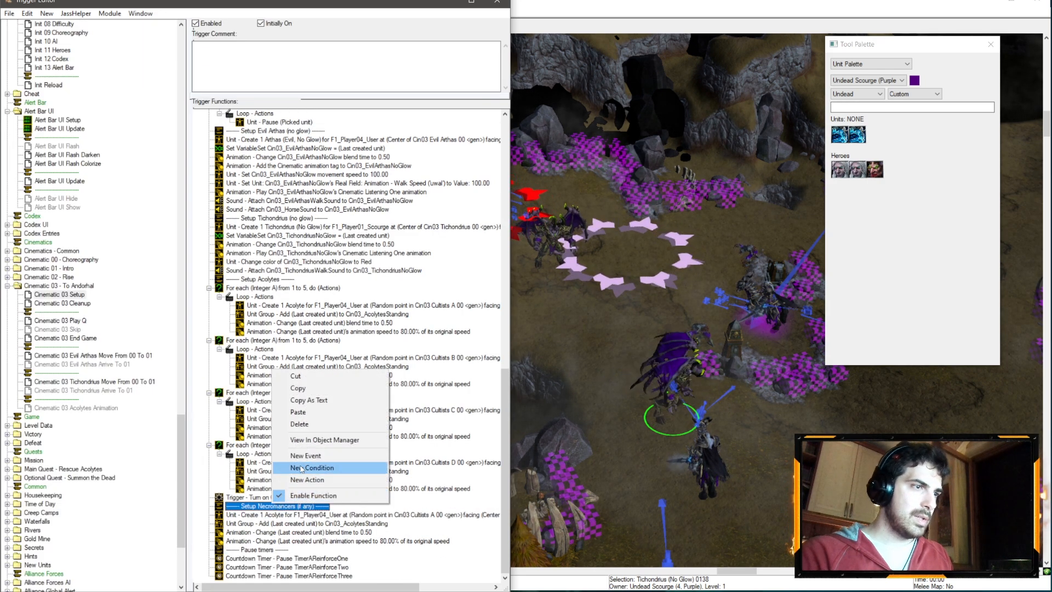
left_click(306, 481)
left_click(148, 217)
left_click(164, 304)
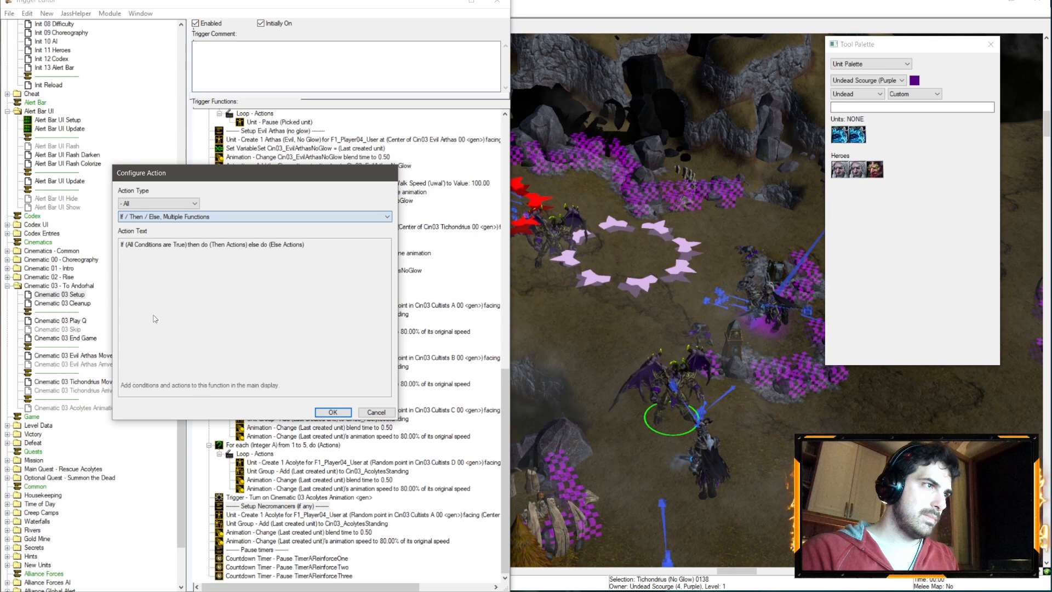
key("Return")
- Add an Integer Comparison condition to the Necromancer If block that counts the units in Group_CultNecromancers
right_click(260, 522)
left_click(293, 485)
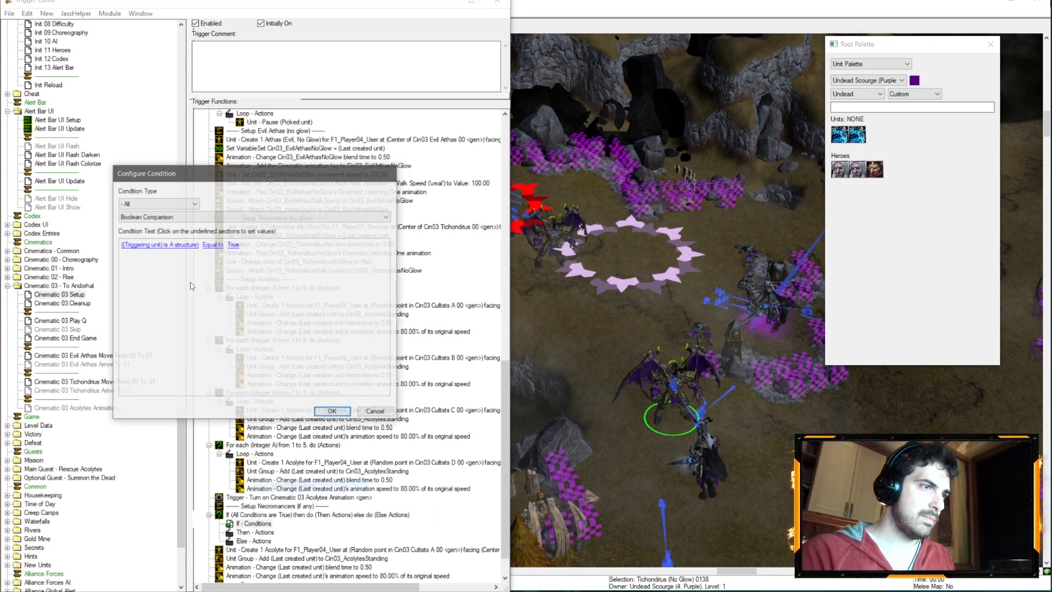
left_click(164, 217)
key("r")
key("e")
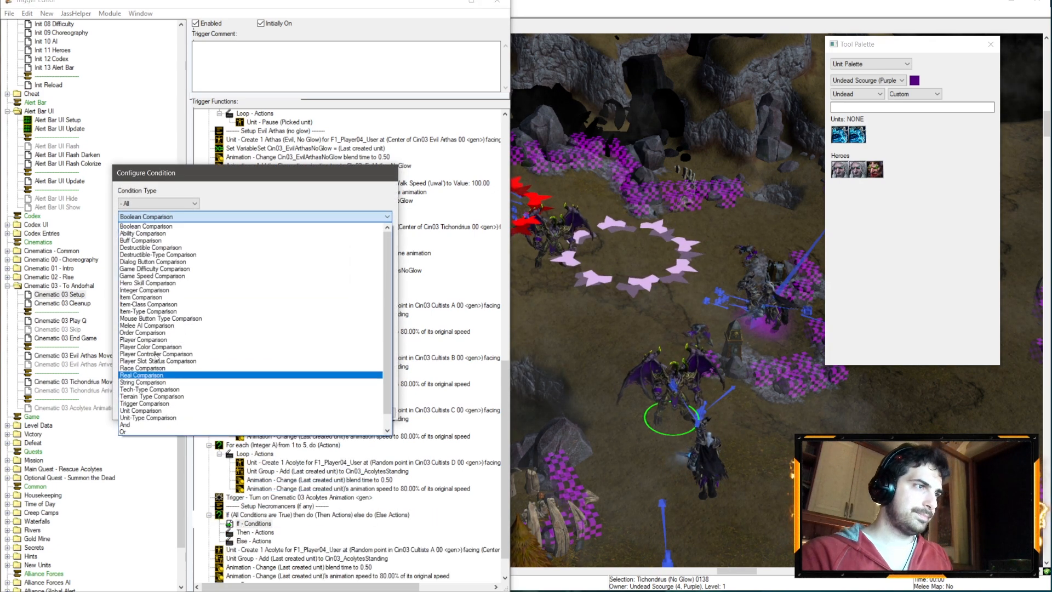
left_click(141, 289)
left_click(164, 244)
left_click(230, 143)
left_click(241, 117)
scroll(268, 230, "down", 4)
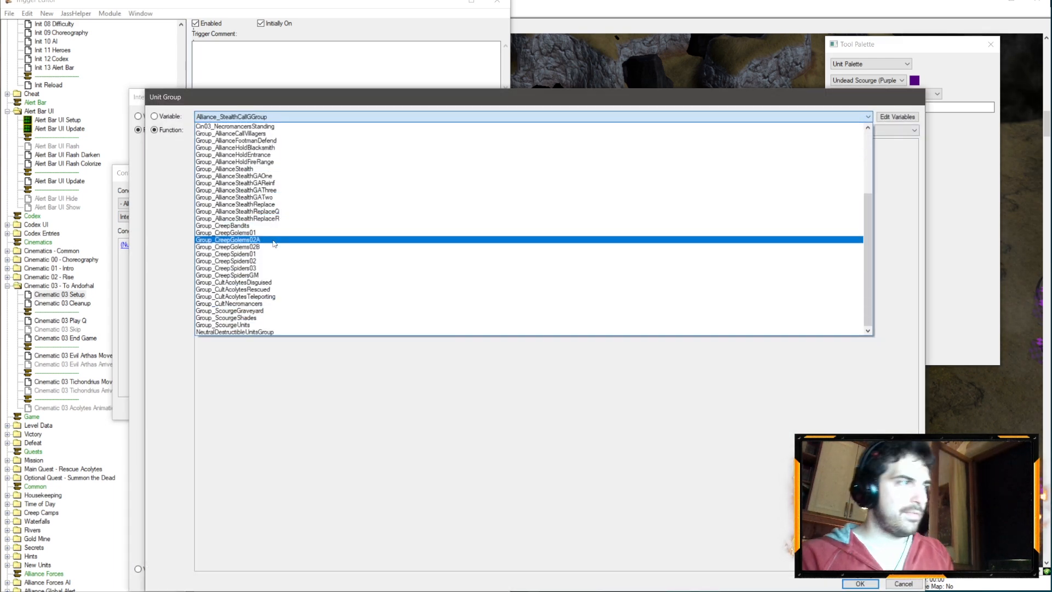
left_click(249, 304)
key("Return")
key("Return")
- Set the Group_CultNecromancers unit count comparison's operator to Greater than
left_click(255, 245)
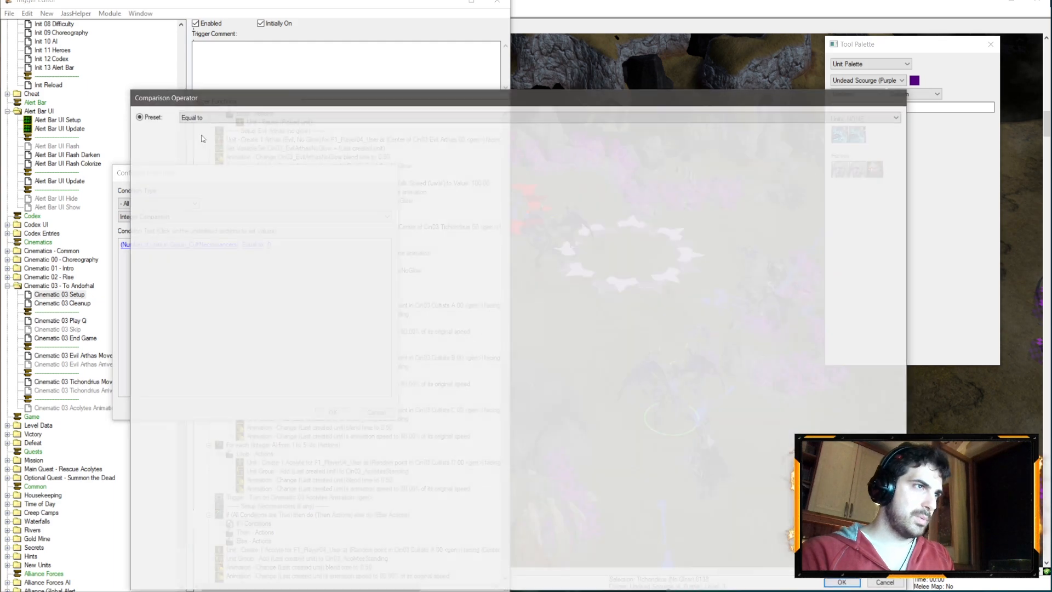
left_click(198, 117)
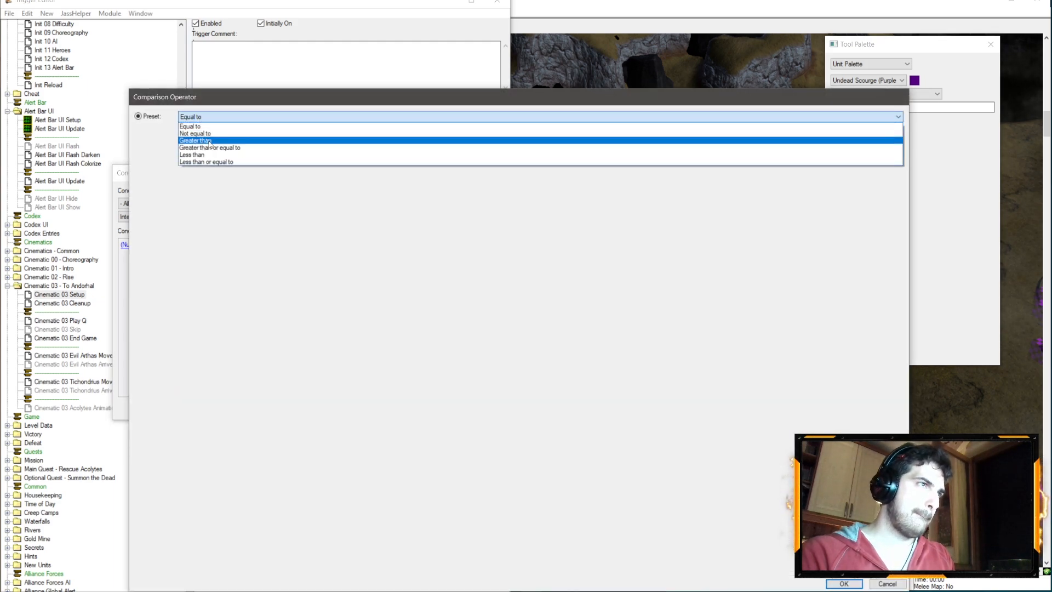
left_click(205, 139)
key("Return")
key("Return")
- Move the four Acolyte creation actions below the If block into its Then actions
left_click(280, 463)
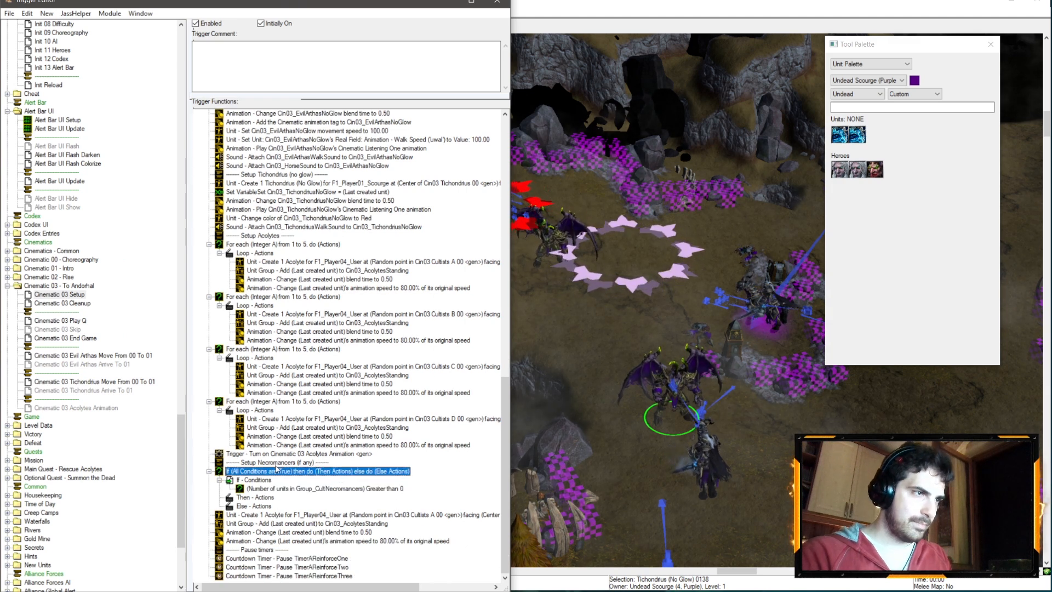
left_click(267, 515)
left_click(282, 538, "shift")
left_click(268, 499)
left_click(273, 515)
left_click(286, 540, "shift")
left_click_drag(271, 516, 265, 498)
- Paste a comment into the Else actions and change its text to "Does nothing"
left_click(265, 542)
key("ctrl+v")
double_click(267, 549)
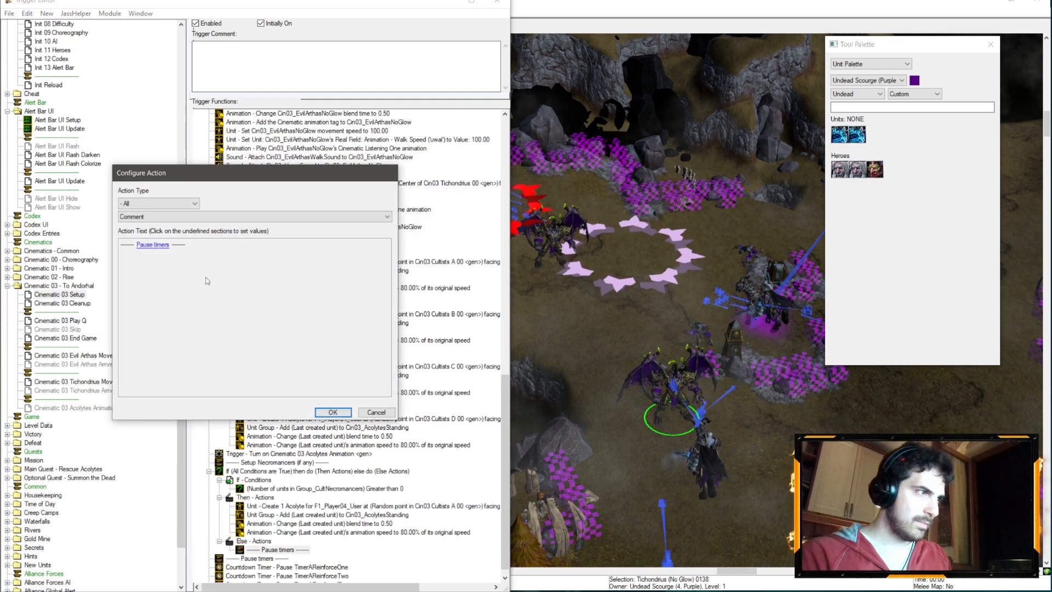
left_click(153, 245)
type("Does nothing")
key("Return")
key("Return")
- Change the unit type created in the Then actions to Necromancer
double_click(329, 505)
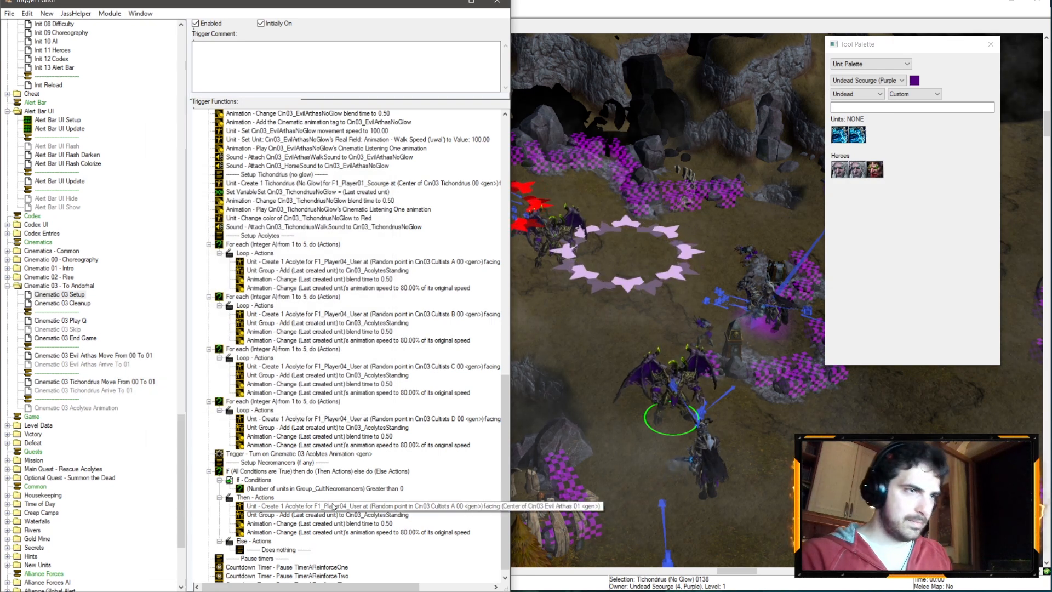
left_click(158, 244)
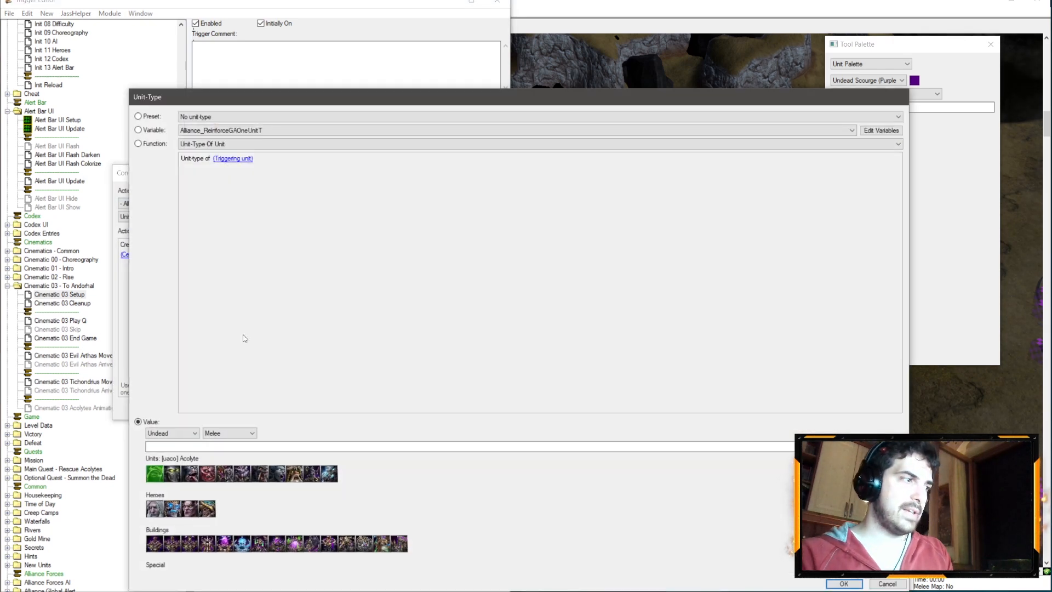
double_click(295, 475)
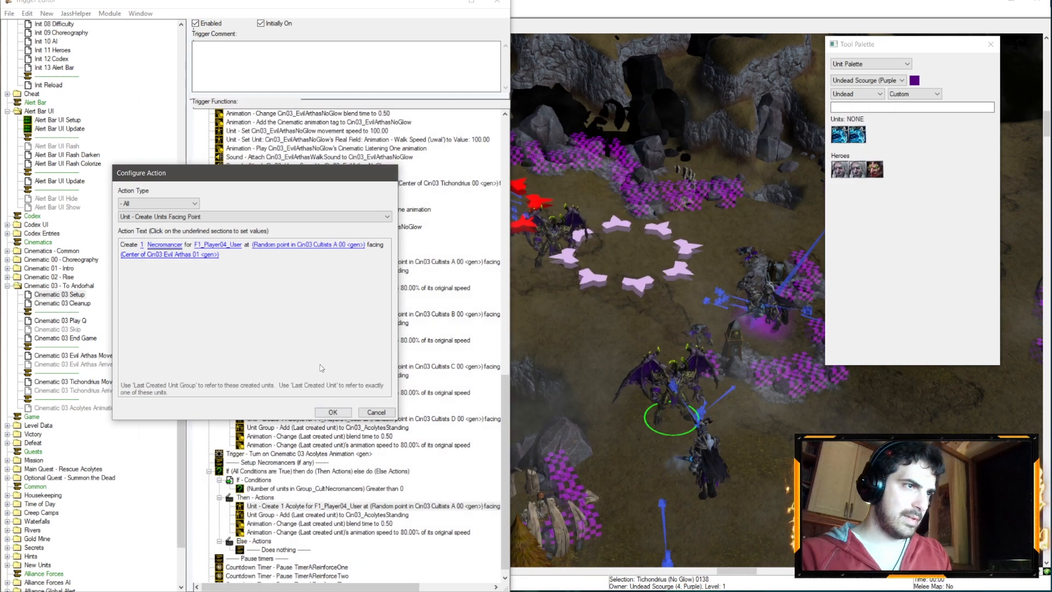
key("Return")
- Make the Then block's Unit Group action add the last created unit to Cin03_NecromancersStanding
double_click(350, 515)
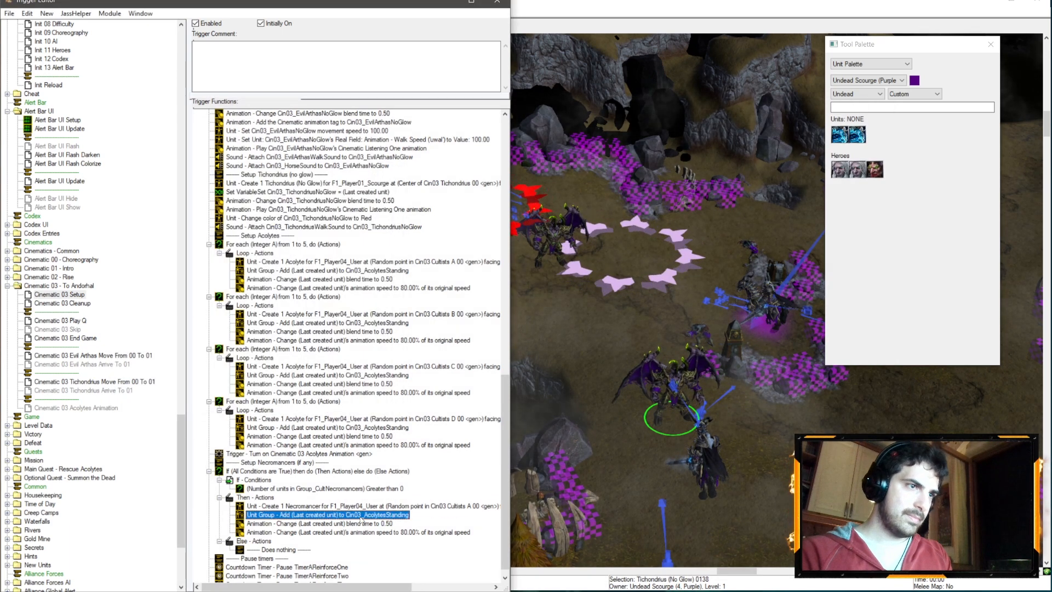
left_click(230, 244)
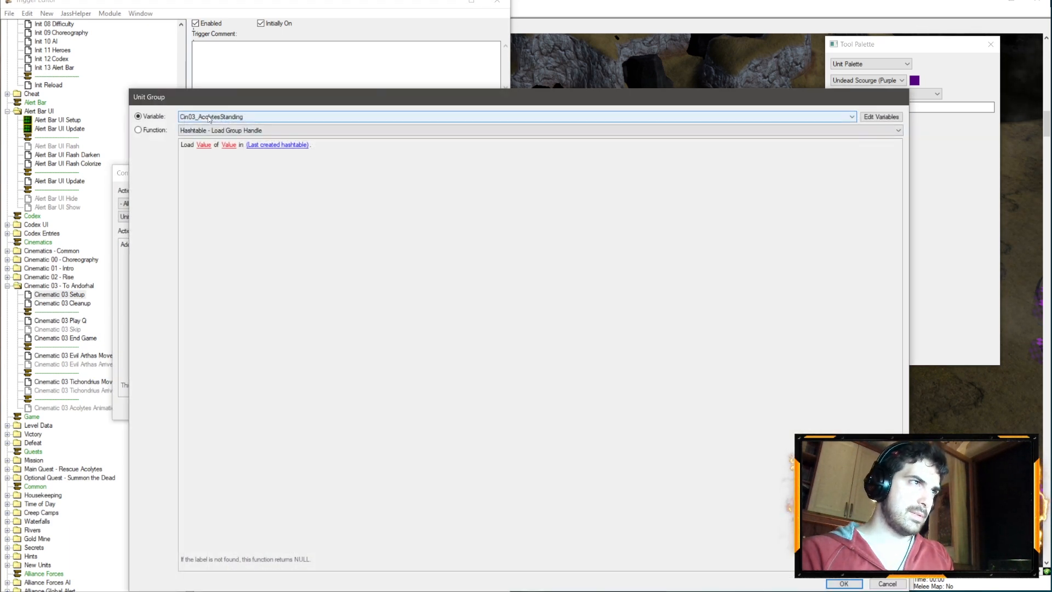
left_click(212, 118)
left_click(221, 141)
key("Return")
key("Return")
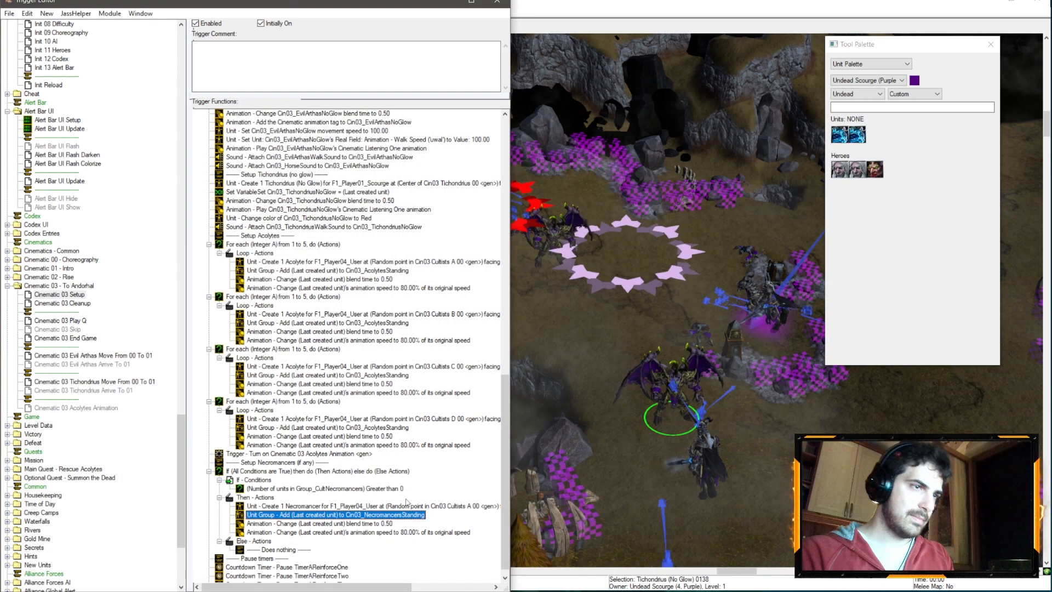
- Duplicate the four Necromancer actions and set the copy's creation region to Cin03 Cultists B 00
left_click(314, 507)
left_click(307, 531, "shift")
key("ctrl+c")
key("ctrl+v")
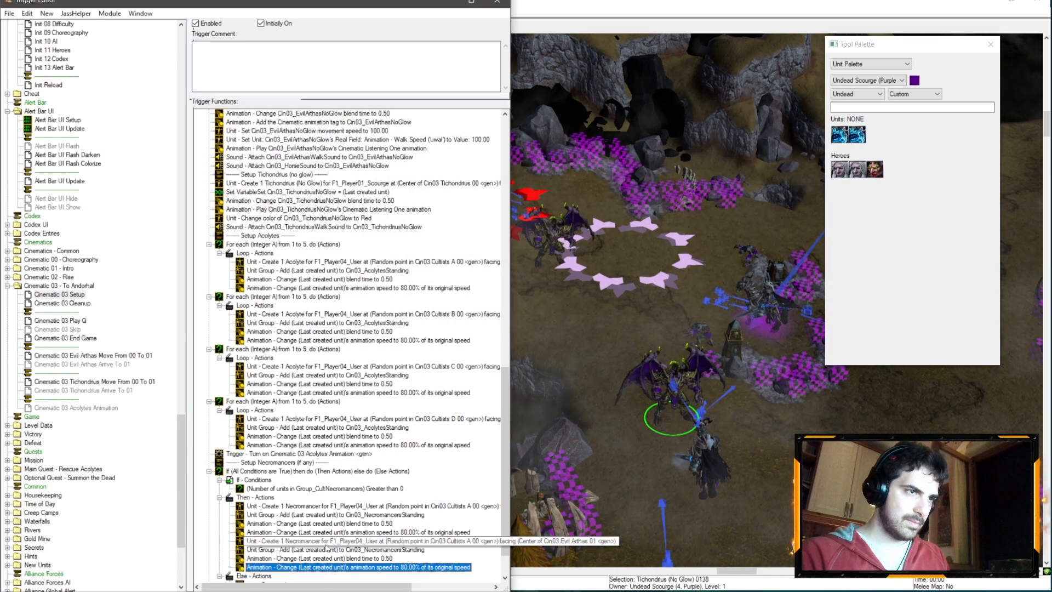
double_click(322, 541)
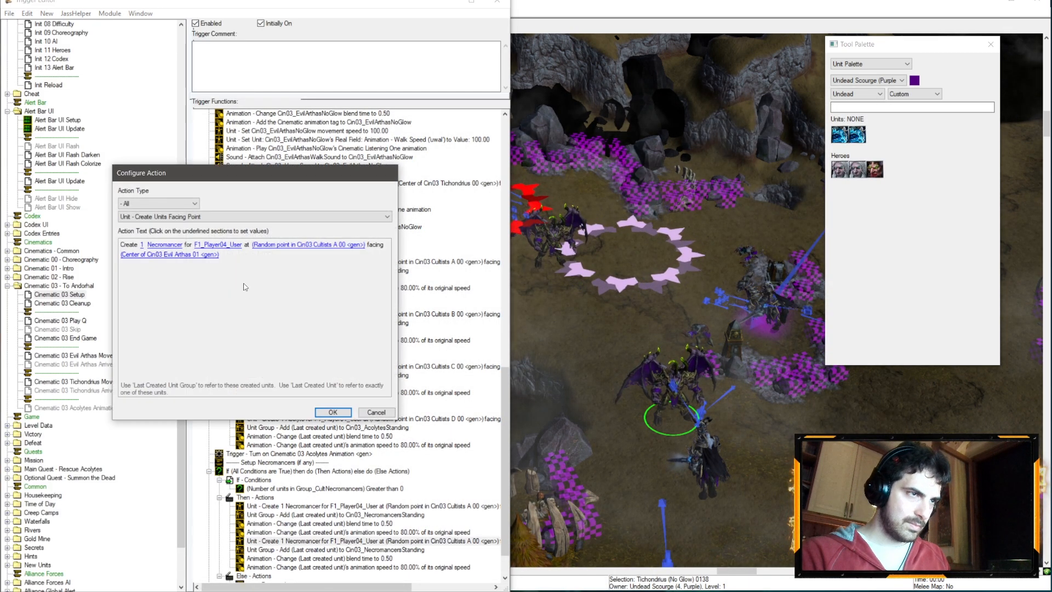
left_click(279, 246)
left_click(290, 145)
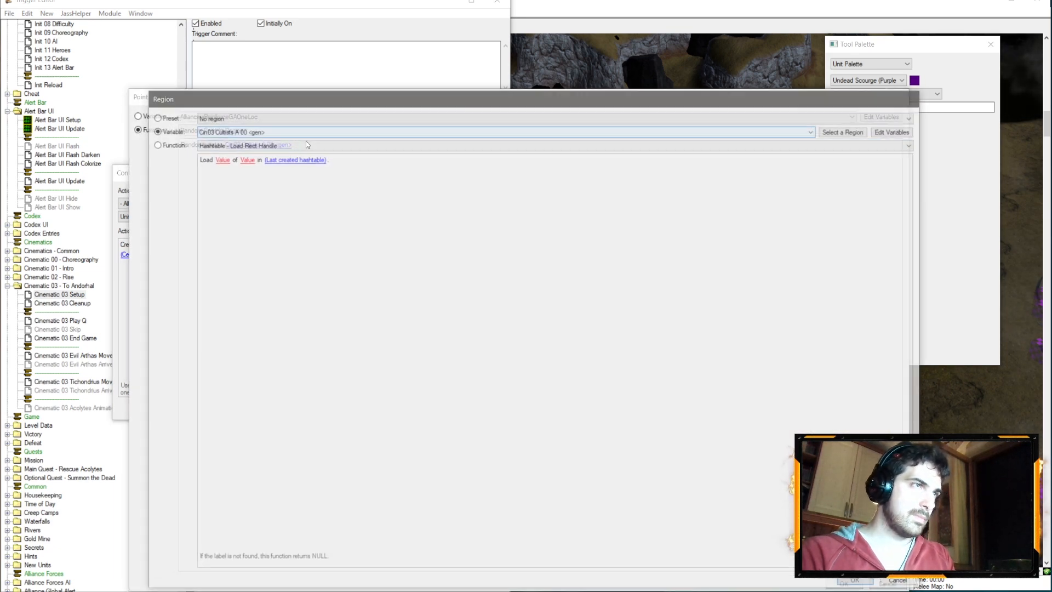
scroll(299, 136, "down", 1)
key("Return")
key("Return")
key("Return")
- Paste a third set of Necromancer actions and set its creation region to Cin03 Cultists C 00
scroll(362, 525, "down", 2)
key("ctrl+v")
double_click(340, 532)
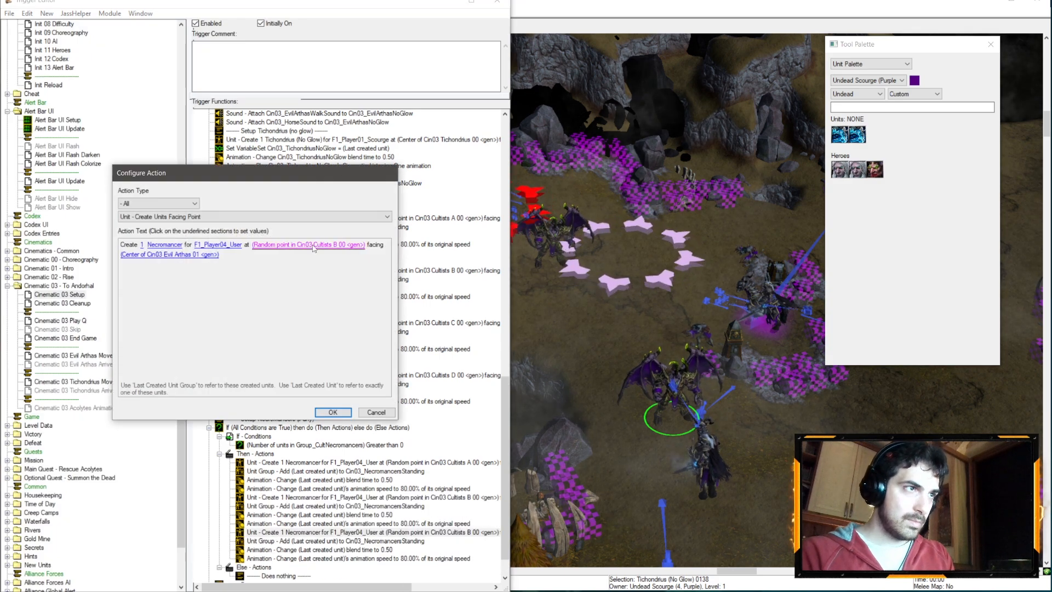
left_click(313, 246)
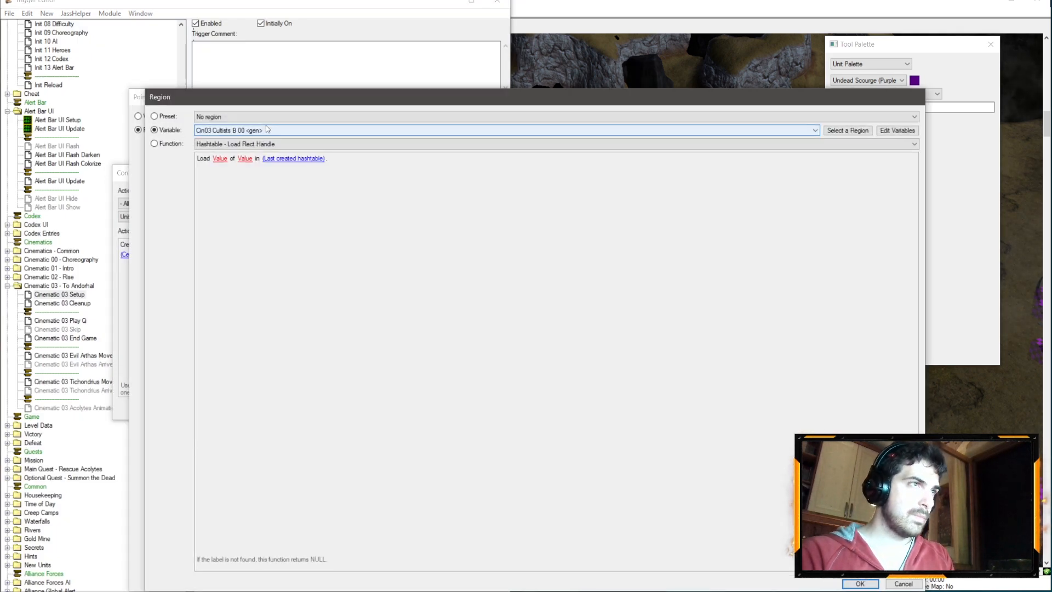
key("Return")
key("Return")
key("Return")
- Insert a Play Unit Animation action for the last created unit in the third Necromancer set
left_click(394, 558)
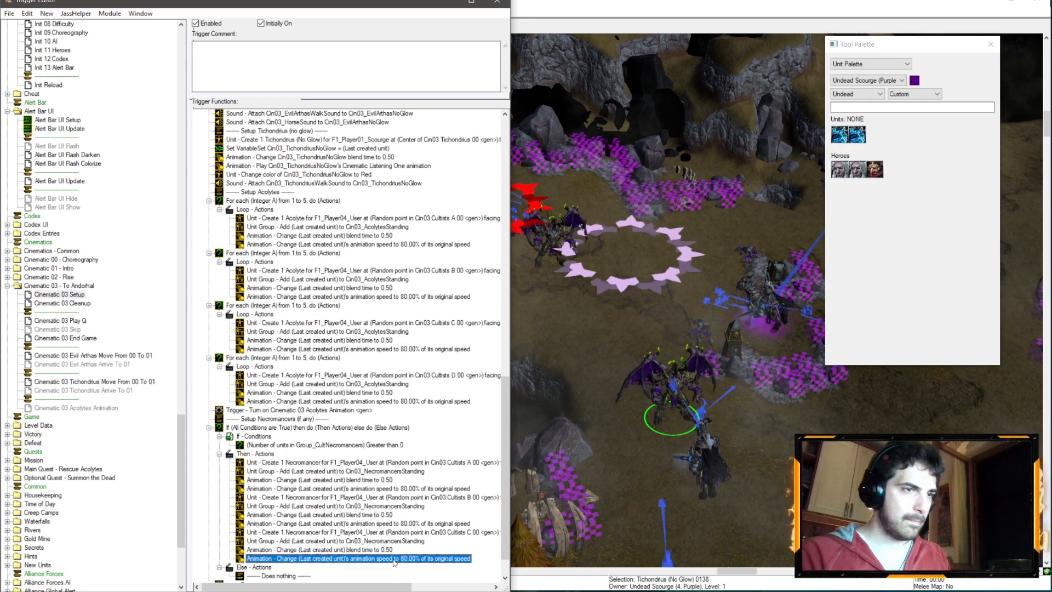
left_click(374, 550)
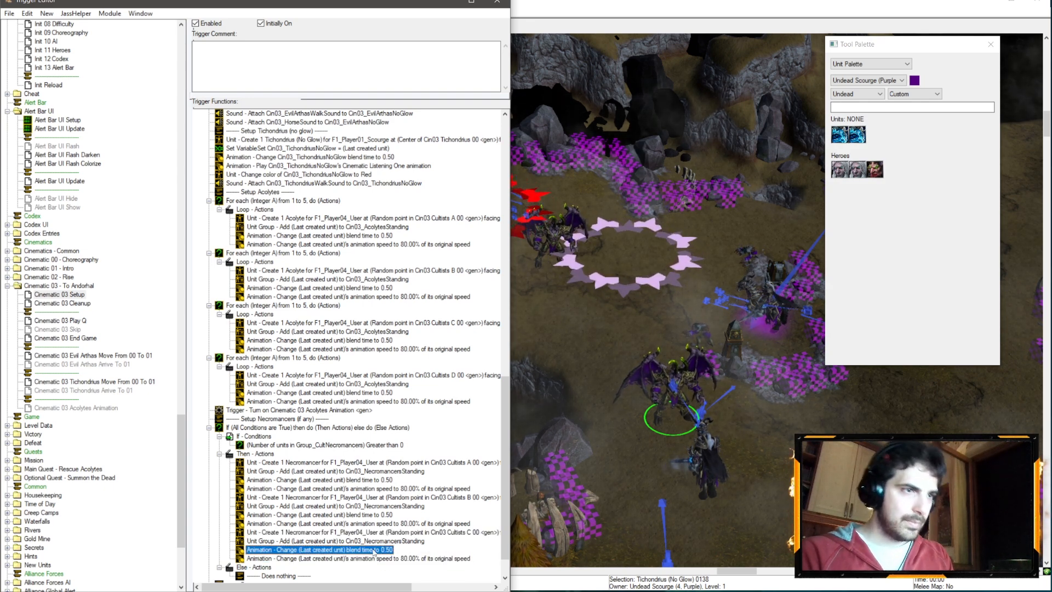
right_click(371, 550)
left_click(395, 541)
left_click(158, 203)
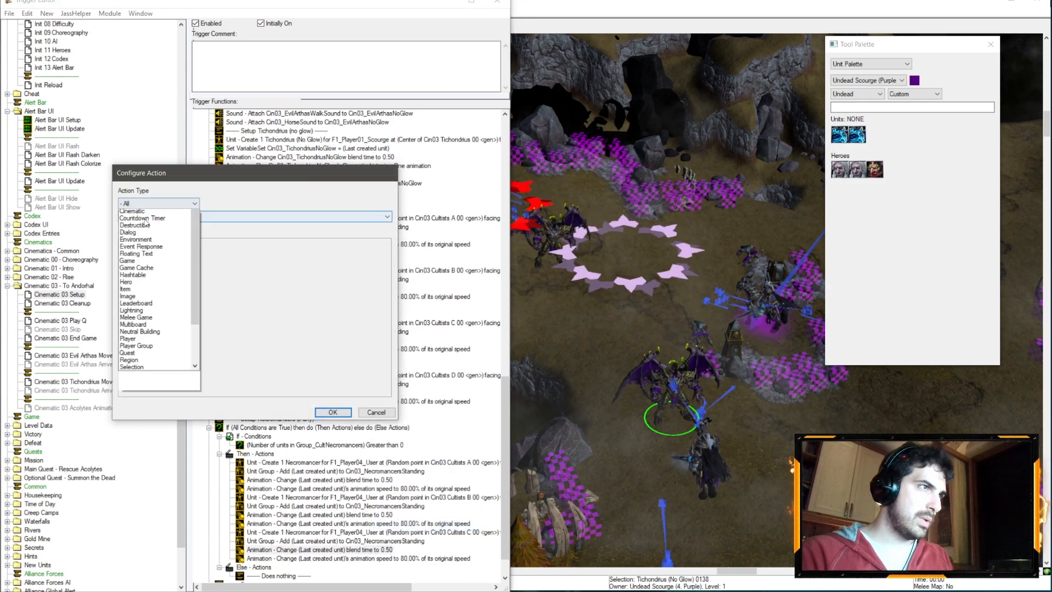
scroll(146, 219, "up", 2)
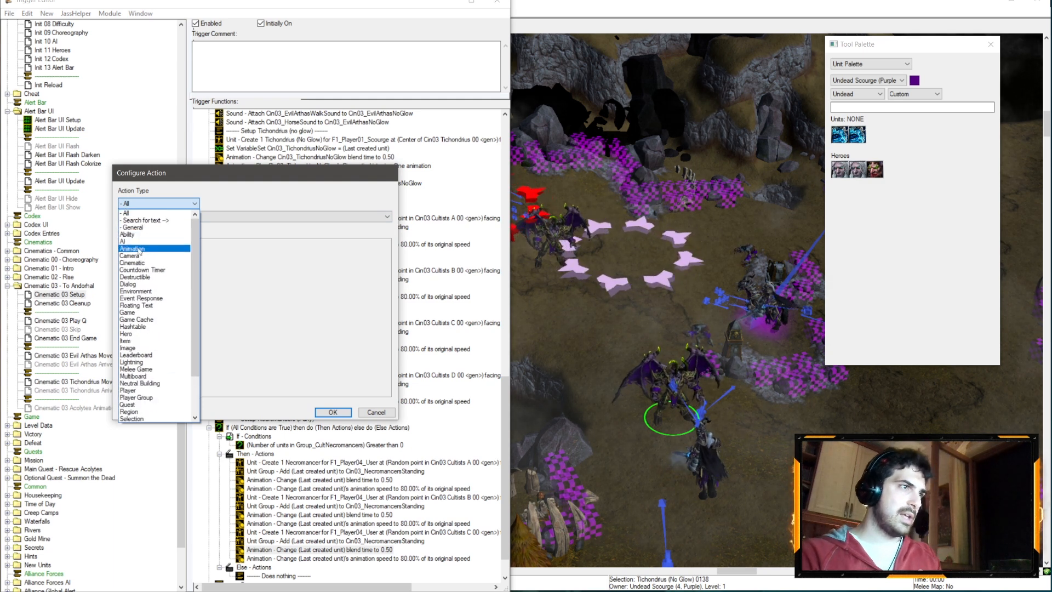
left_click(147, 249)
left_click(151, 216)
scroll(150, 223, "up", 2)
left_click(150, 227)
left_click(139, 245)
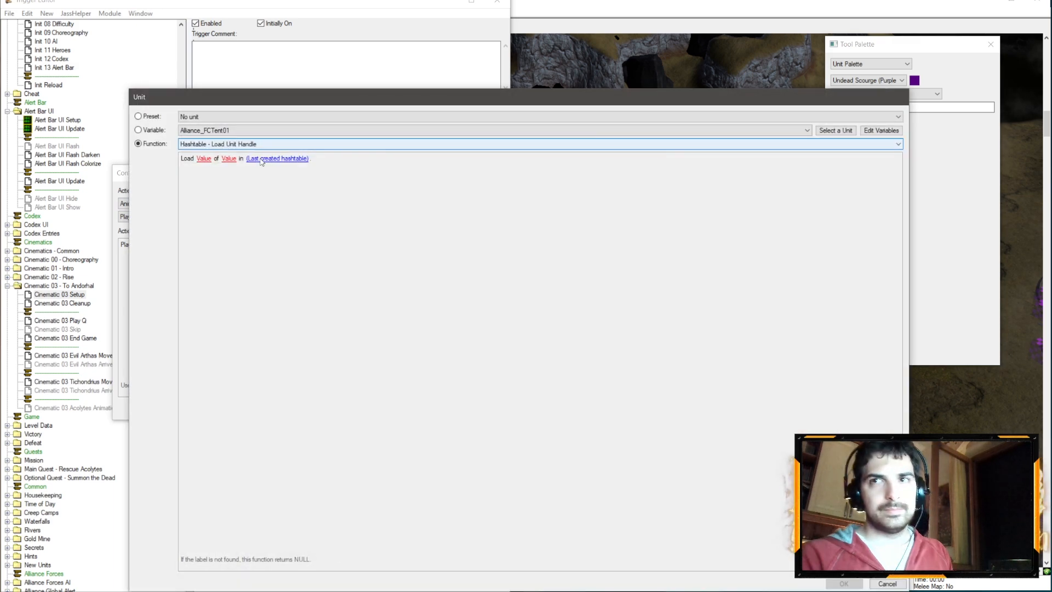
left_click(248, 144)
left_click(218, 161)
key("Return")
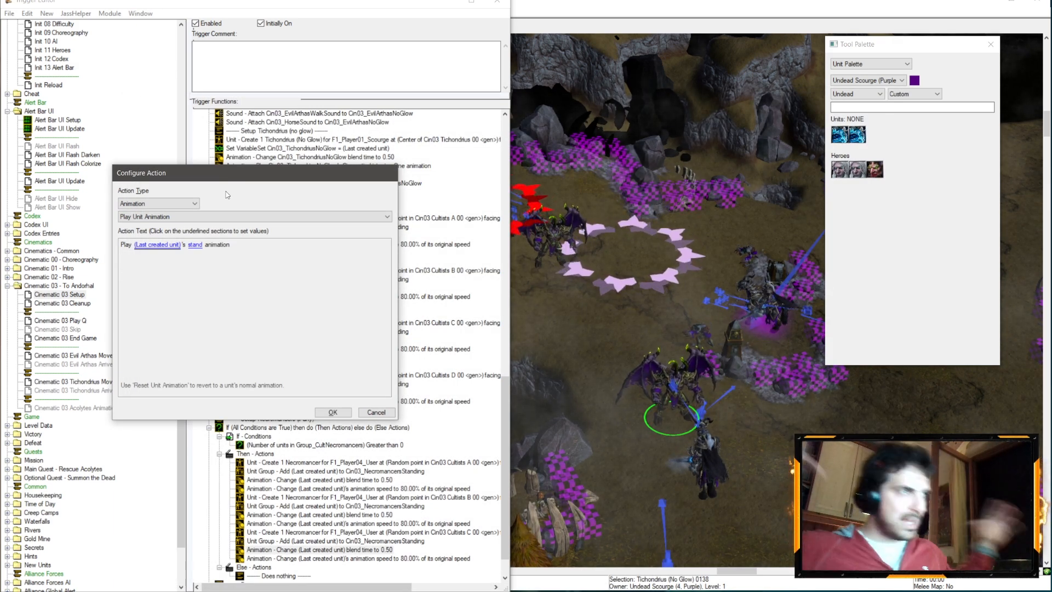
- Set the new action's animation to Stand Channel and place it after the third set's animation speed action
left_click(195, 245)
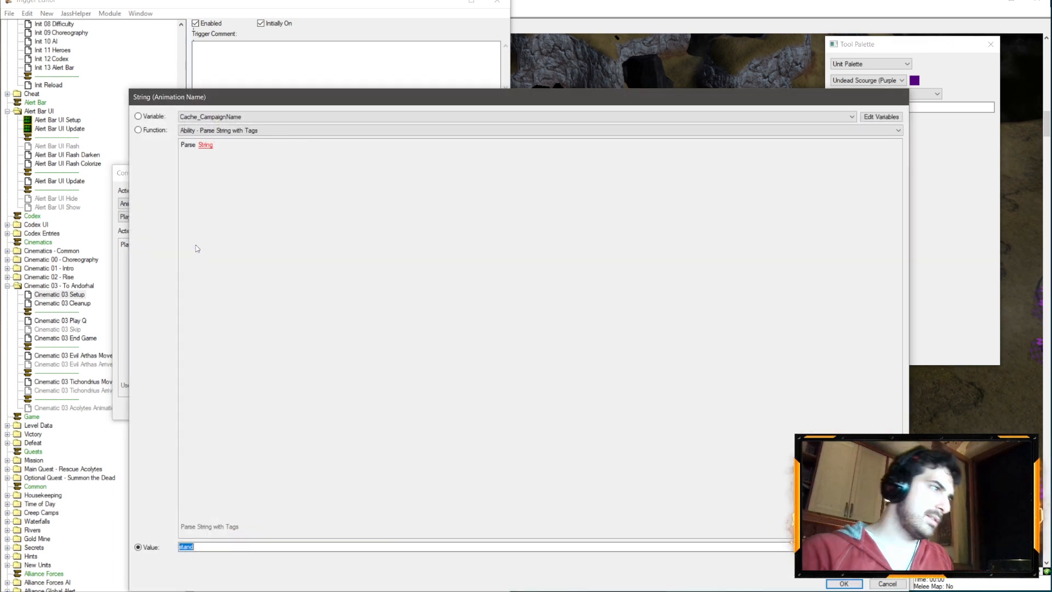
type("Stand Channel")
key("Return")
key("Return")
left_click_drag(346, 559, 346, 567)
- Copy the Stand Channel animation action to the end of the second and first Necromancer sets
left_click(345, 524)
key("ctrl+v")
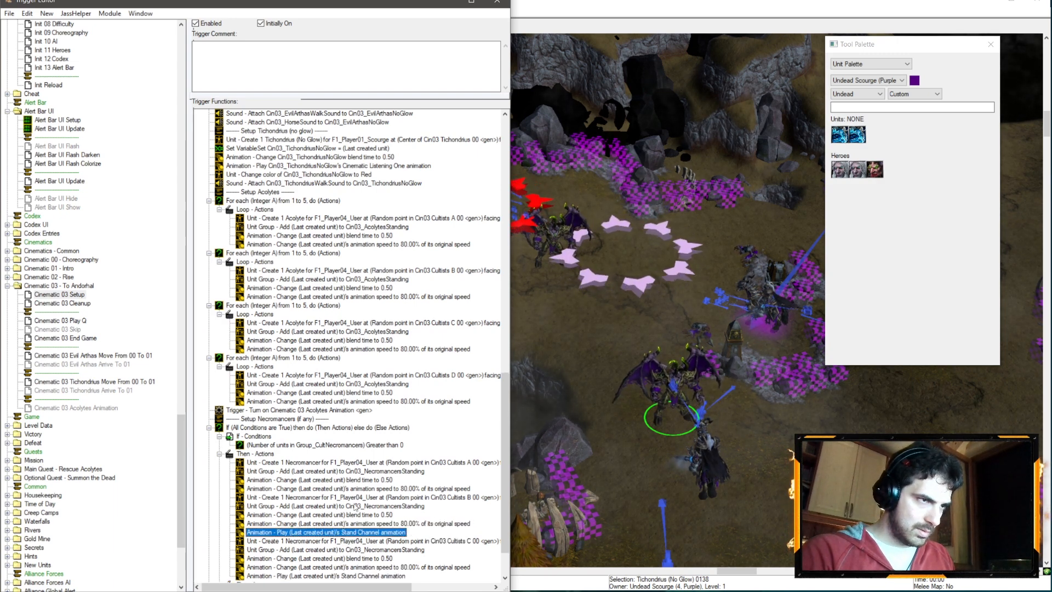
left_click(379, 489)
key("ctrl+v")
scroll(304, 430, "down", 2)
scroll(304, 413, "up", 11)
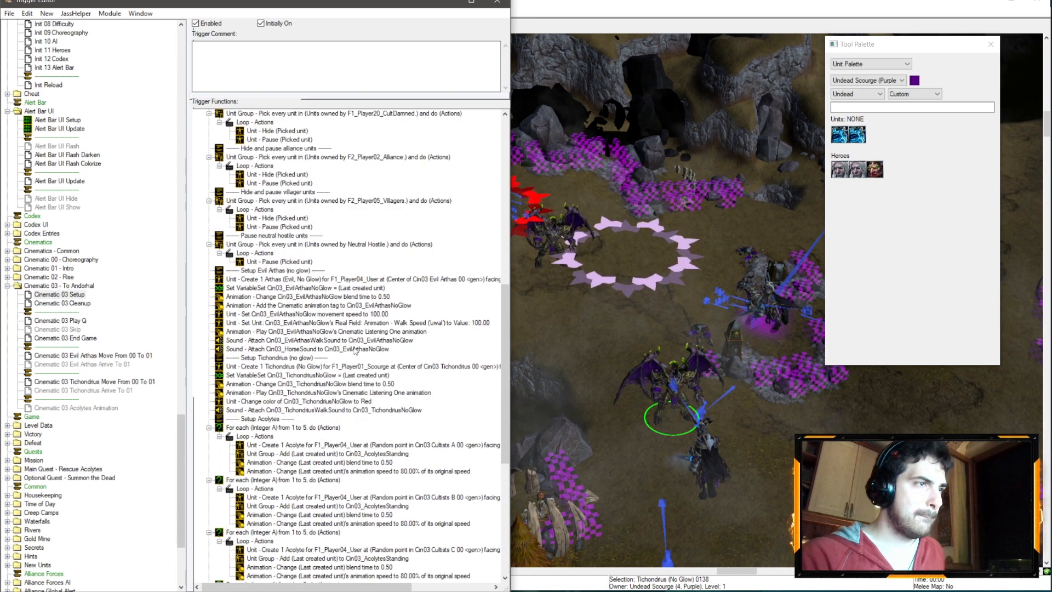
scroll(353, 308, "down", 11)
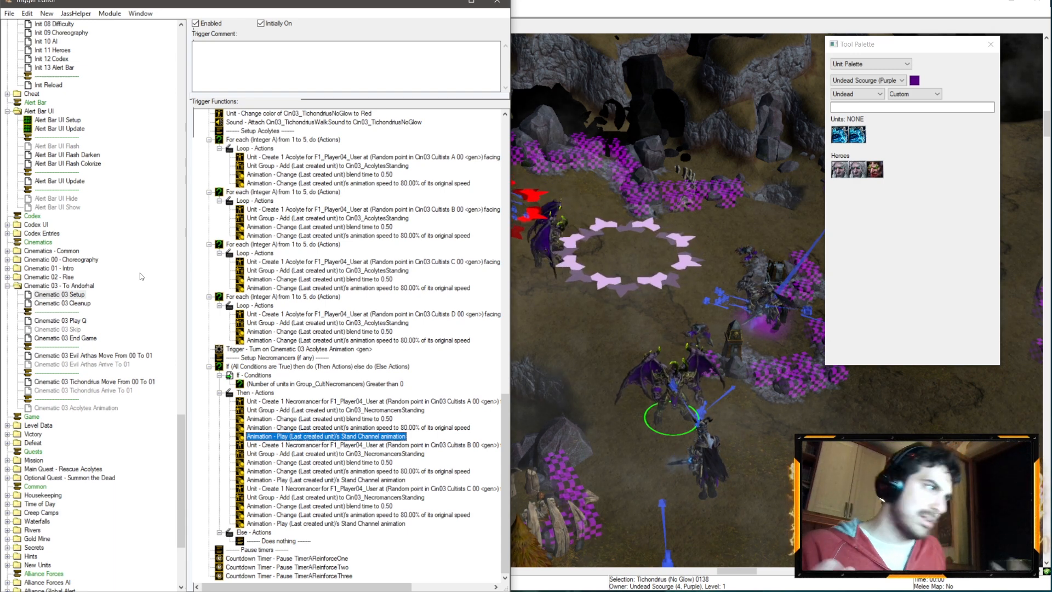
- In the Cinematic 03 Cleanup trigger, set the ally color filtering to Cin03_AllyColorFilter
left_click(62, 303)
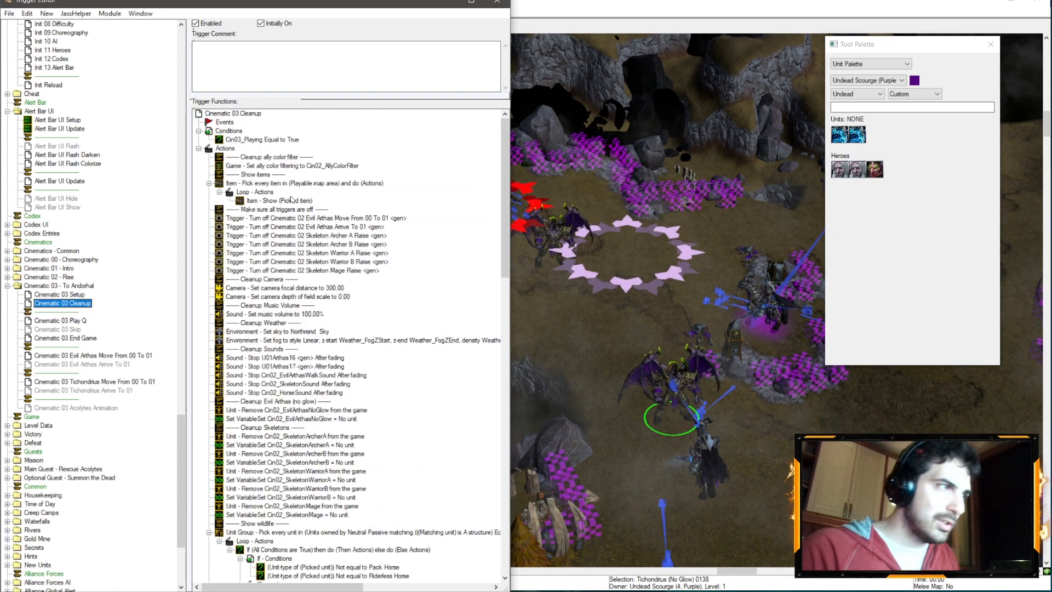
double_click(273, 166)
left_click(228, 245)
scroll(267, 118, "down", 1)
key("Return")
key("Return")
- Delete the Cinematic 02 turn-off actions for Evil Arthas Arrive To 01 and all the skeleton raises
left_click(316, 218)
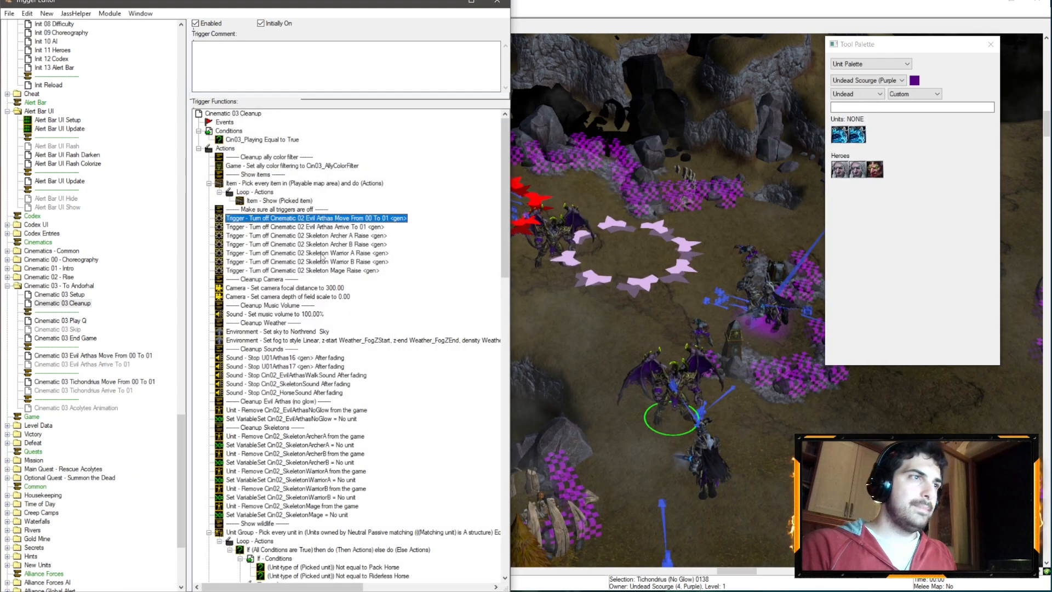
left_click(324, 270)
left_click(329, 227, "shift")
key("Delete")
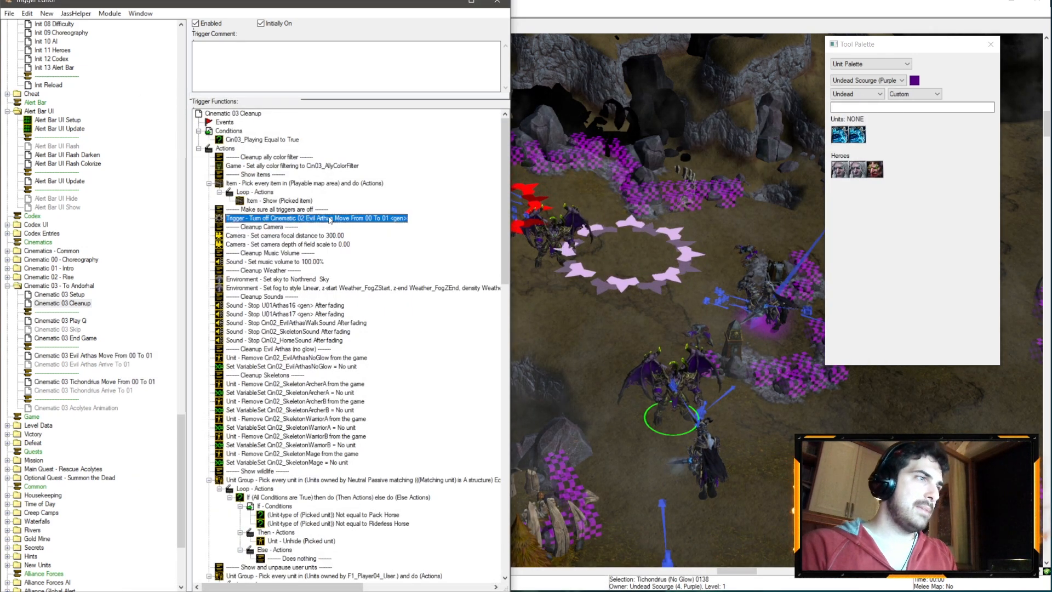
- Make the remaining turn-off action target Cinematic 03 Tichondrius Move From 00 To 01
double_click(323, 218)
left_click(211, 244)
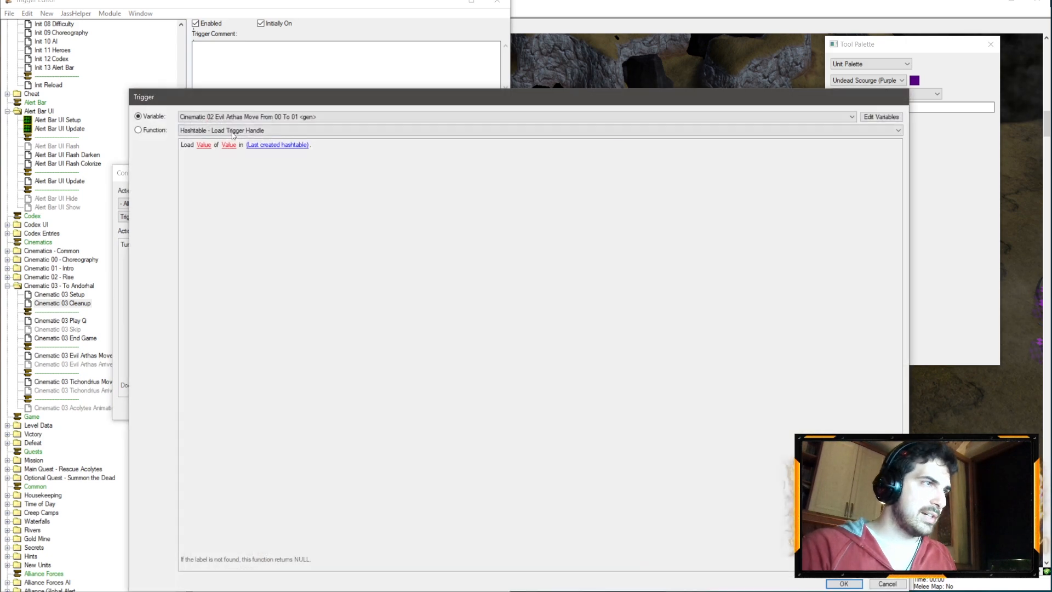
left_click(230, 117)
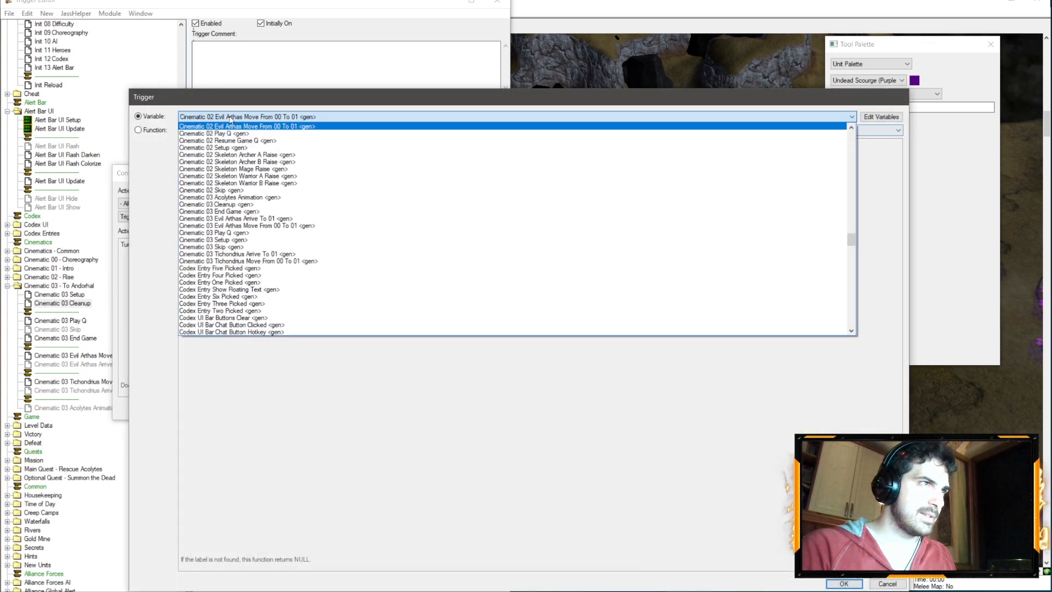
left_click(253, 261)
key("Return")
key("Return")
- Duplicate the turn-off action and make the copy target Cinematic 03 Tichondrius Arrive To 01
key("ctrl+c")
key("ctrl+v")
double_click(361, 225)
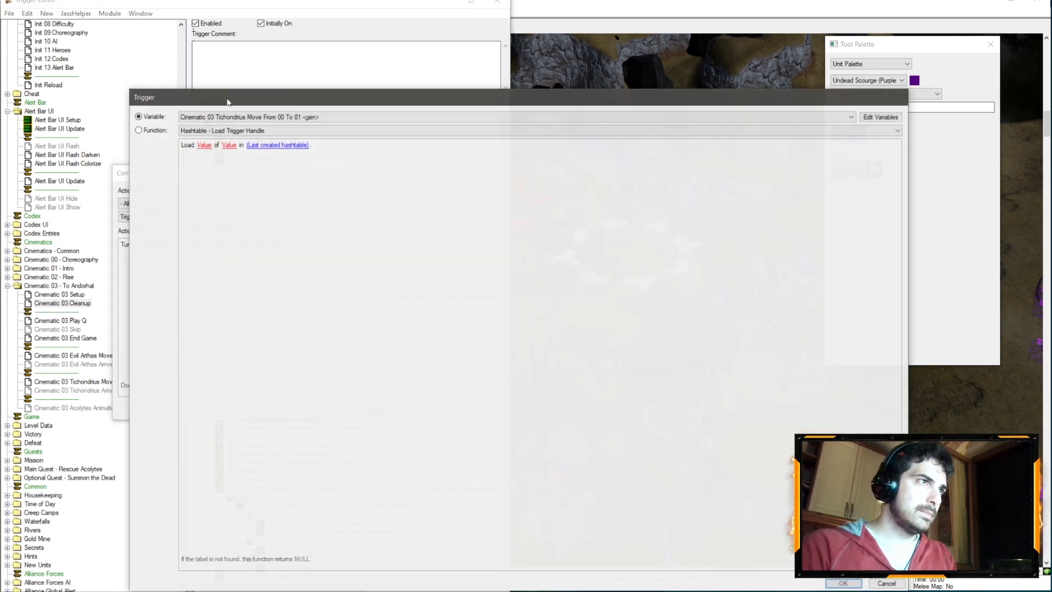
scroll(217, 115, "up", 1)
key("Return")
key("Return")
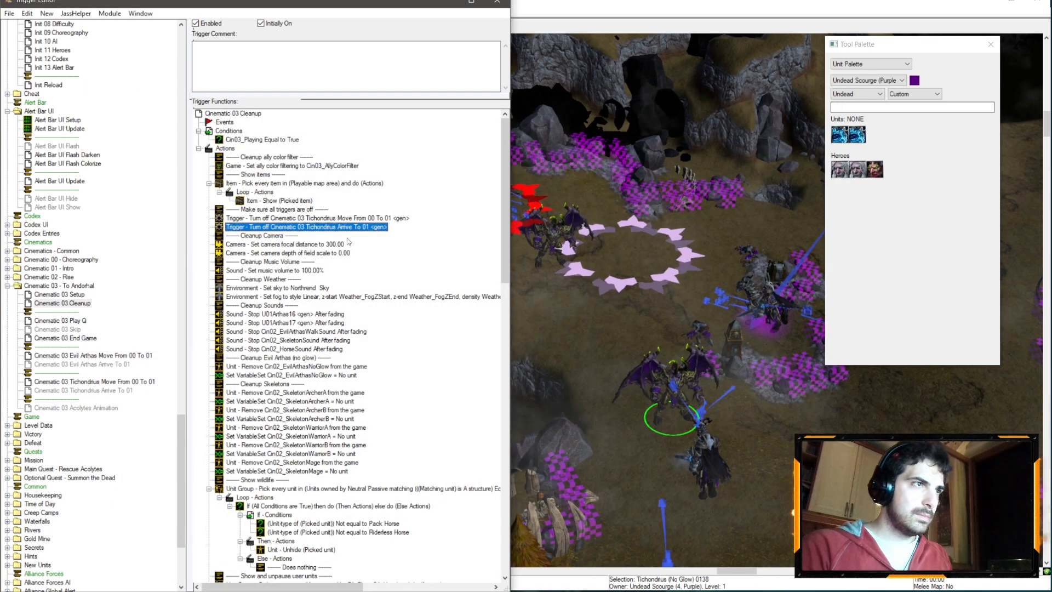
- Duplicate the Cinematic 03 Tichondrius Arrive To 01 turn-off action in the Cleanup trigger, close the trigger window and save the map
key("ctrl+c")
key("ctrl+v")
double_click(361, 236)
left_click(384, 415)
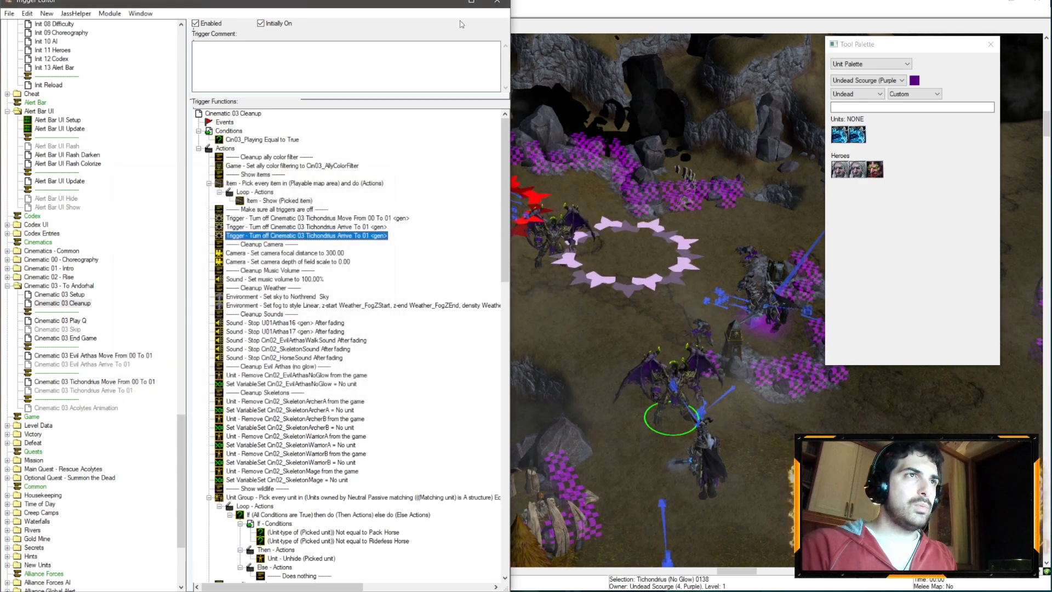
left_click(497, 3)
key("ctrl+s")
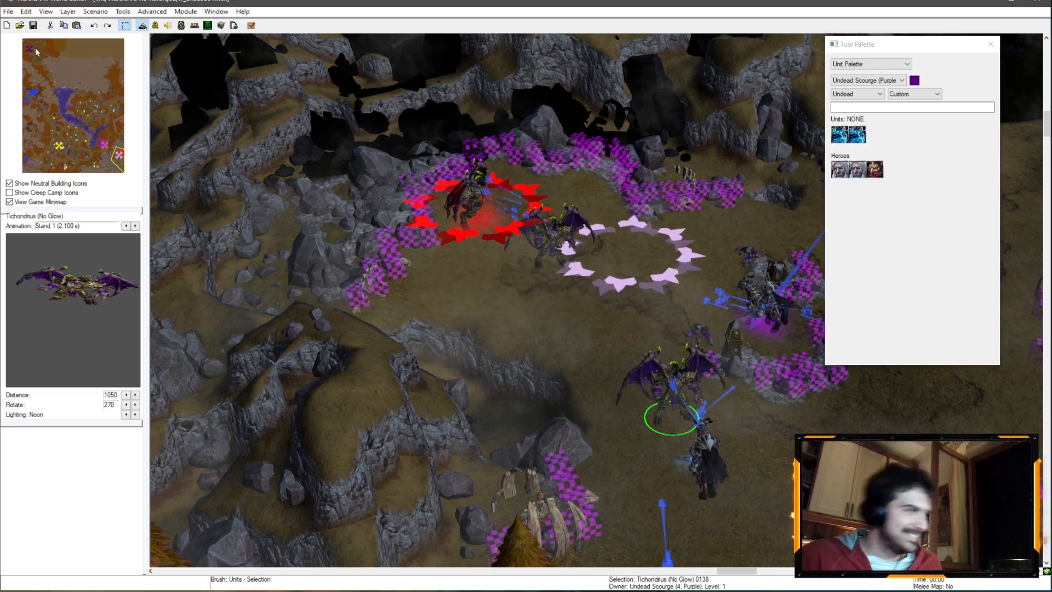
- Open the custom map rr_human01.w3x alongside the current map
key("alt+f")
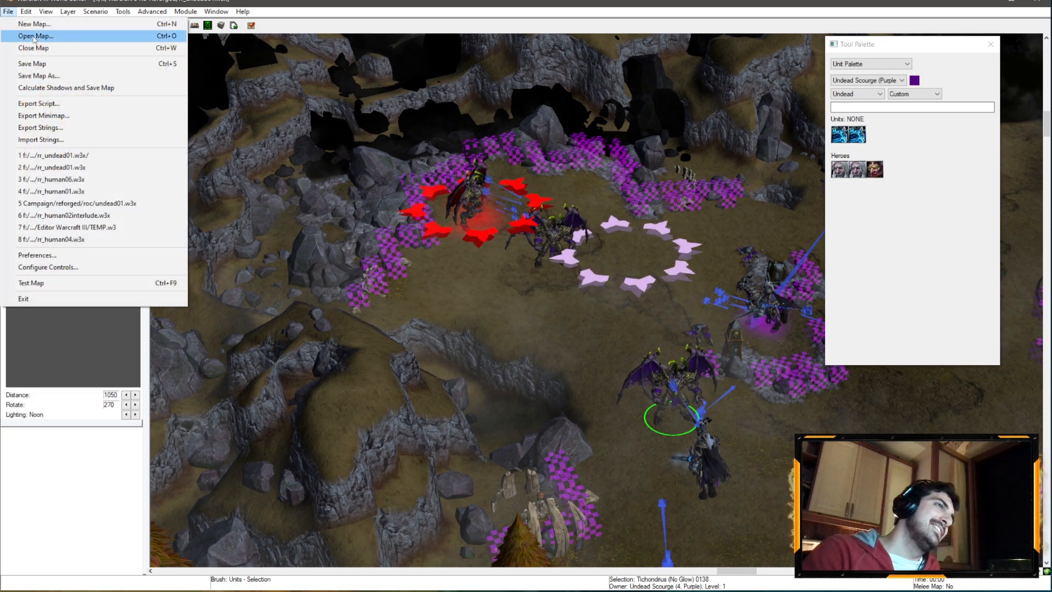
left_click(34, 37)
left_click(63, 110)
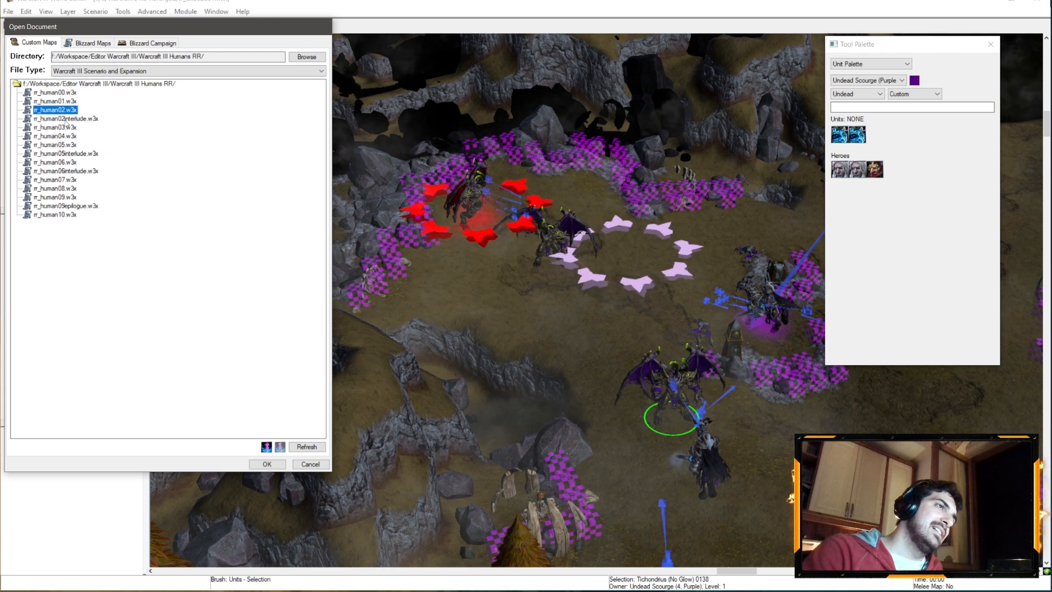
double_click(65, 101)
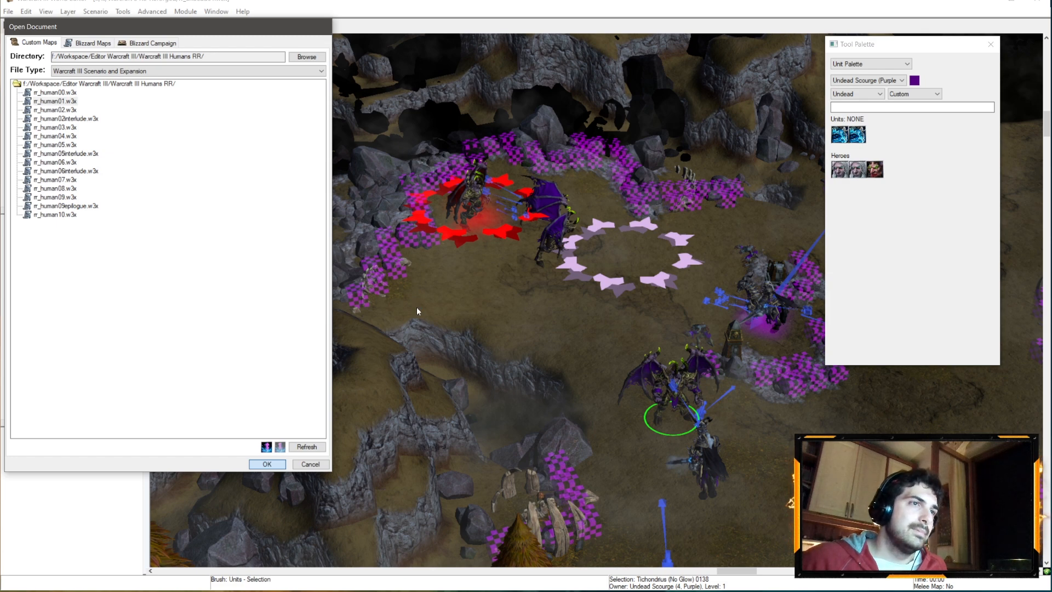
key("Return")
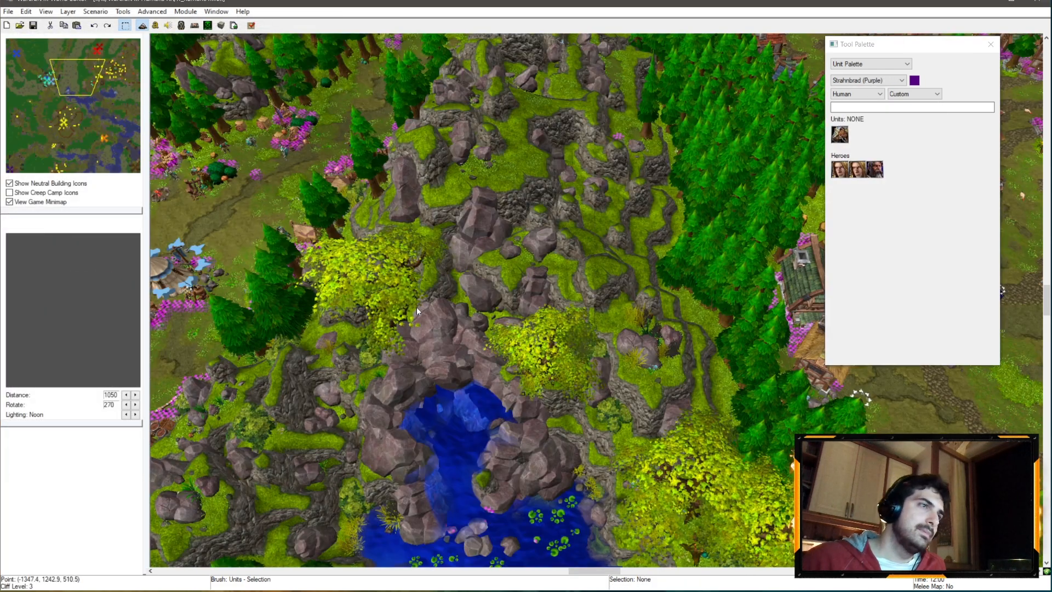
- Examine the Cinematic 05 - Outro Play Q and Cleanup triggers of the rr_human01 map as a reference
left_click(155, 26)
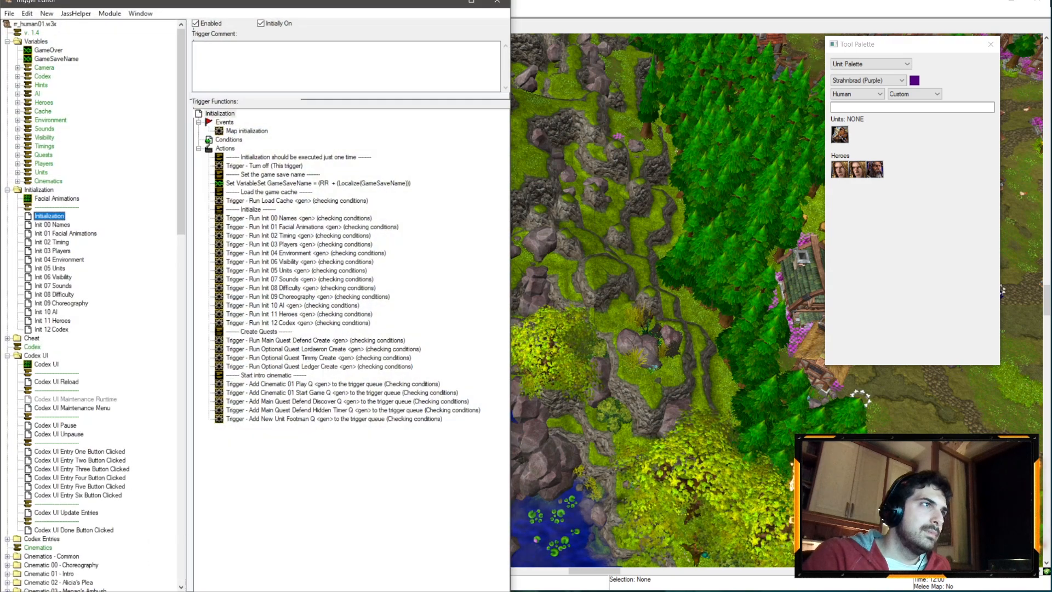
scroll(40, 276, "down", 20)
left_click(8, 76)
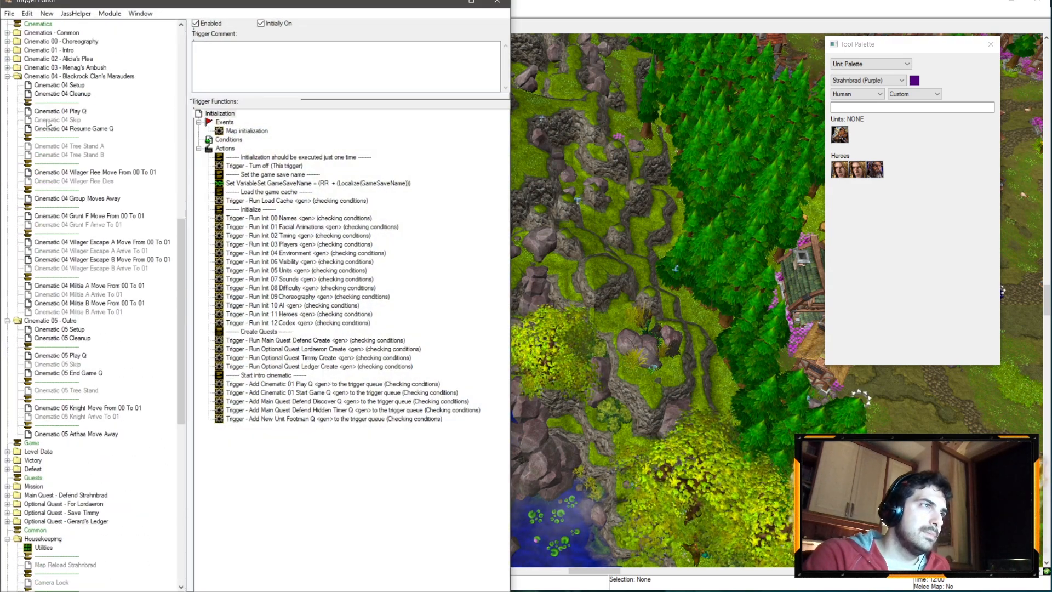
left_click(7, 76)
left_click(60, 119)
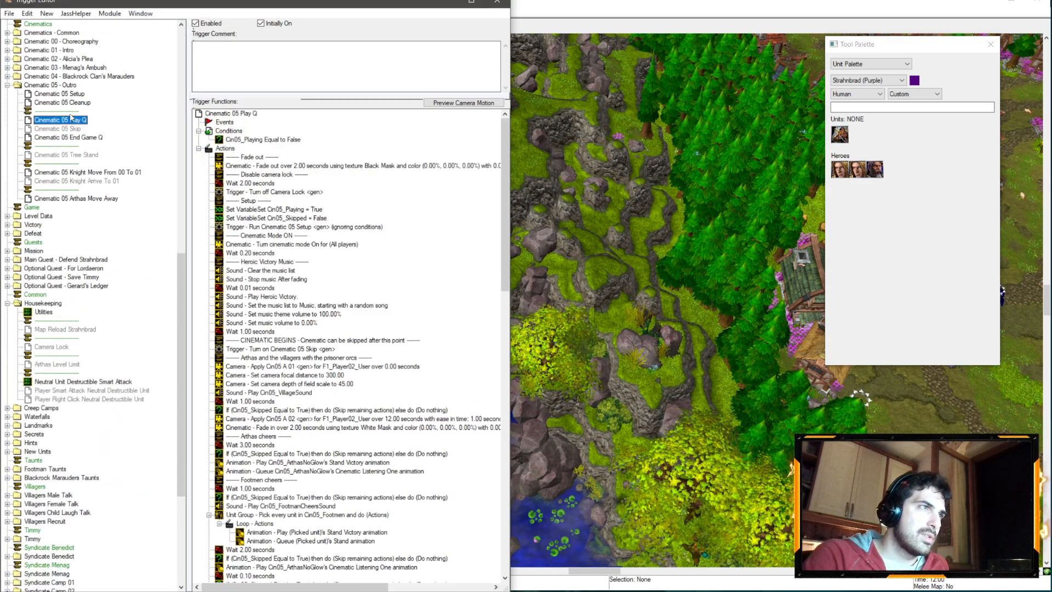
left_click(61, 102)
left_click(273, 158)
left_click(274, 211)
left_click(289, 254)
scroll(338, 264, "down", 2)
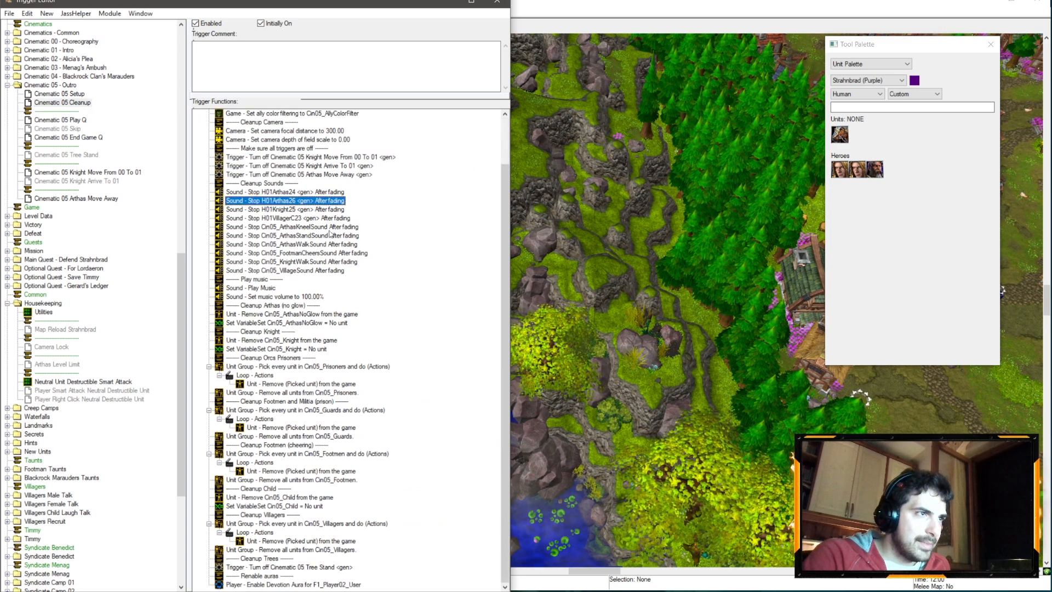
- Copy the Remove from Q comment, the 1.50 game-time seconds wait and the queue removal action from Cinematic 05 End Game Q
left_click(55, 128)
left_click(69, 137)
left_click(253, 149)
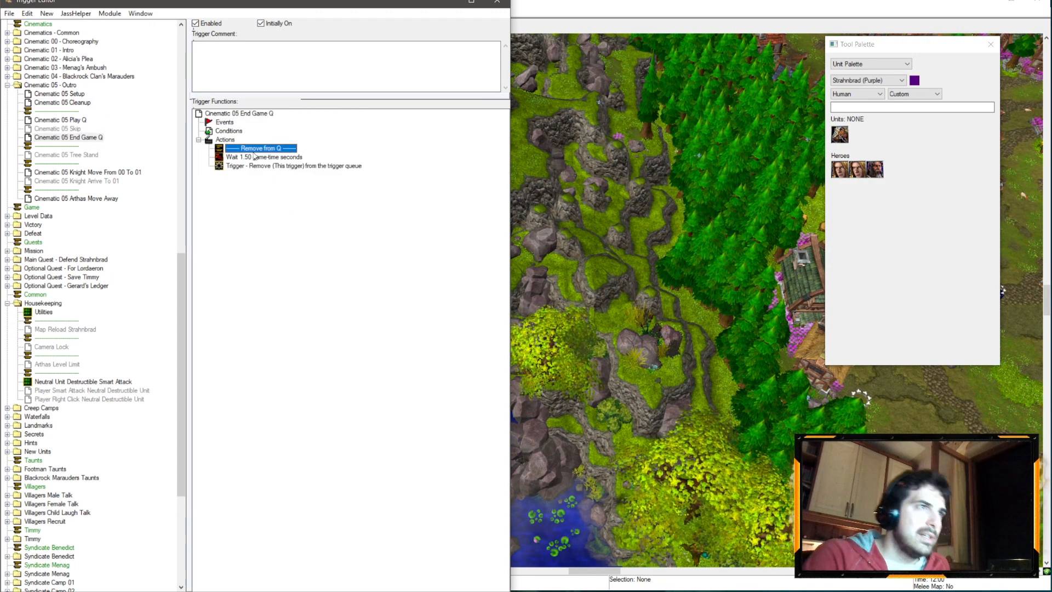
left_click(258, 166, "shift")
- Switch back to the rr_undead01 map and open its triggers
left_click(445, 2)
left_click(216, 11)
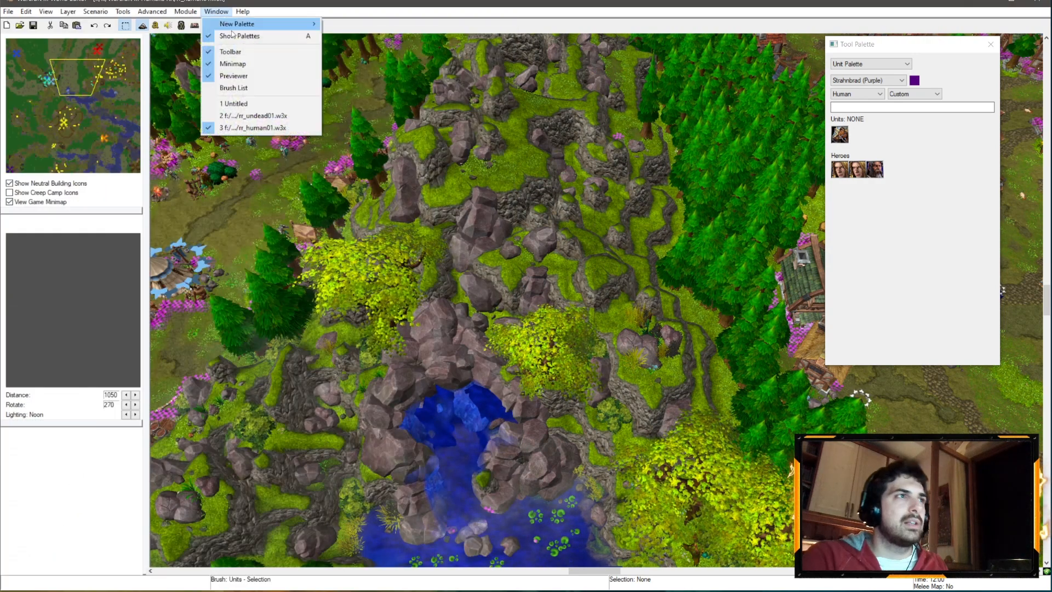
left_click(221, 157)
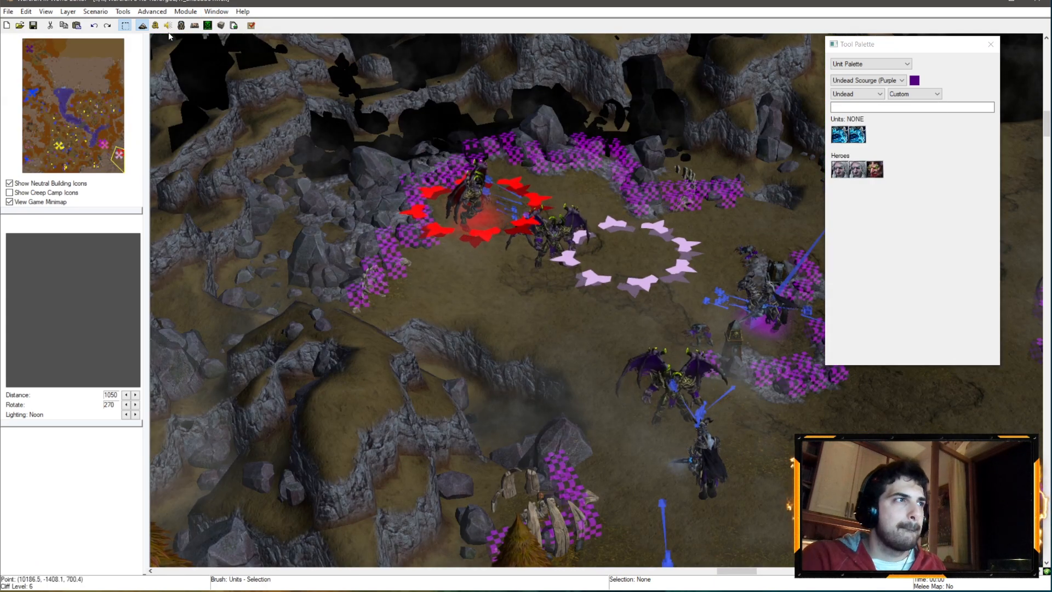
left_click(155, 26)
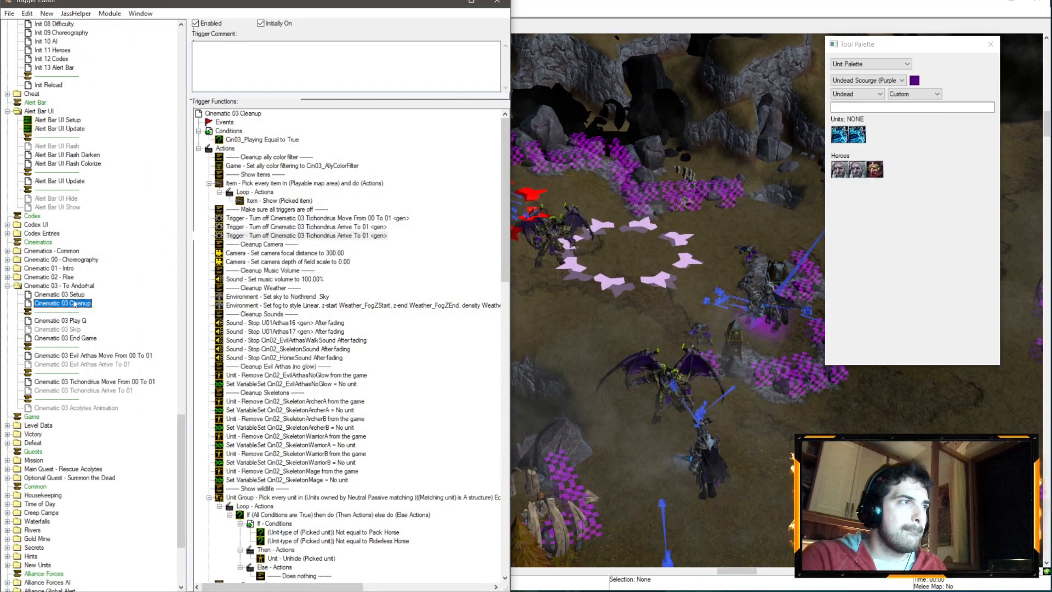
- In Cinematic 03 End Game, replace the old queue-removal actions with the copied ones and clear the trigger comment
left_click(67, 339)
left_click(249, 158)
key("ctrl+v")
left_click(248, 149)
left_click(246, 157, "shift")
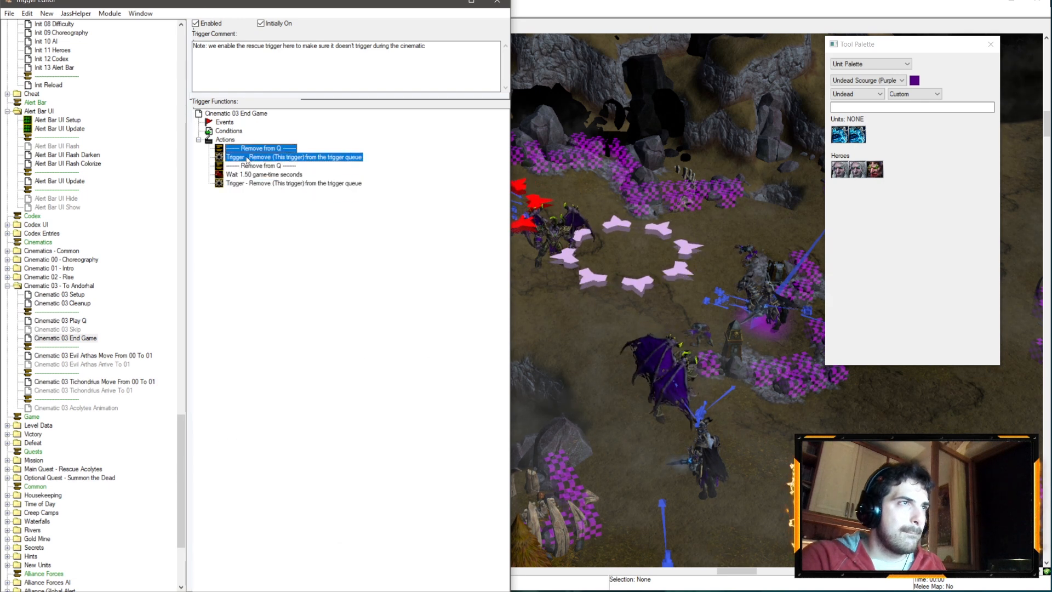
key("Delete")
left_click(421, 61)
key("ctrl+a")
key("Delete")
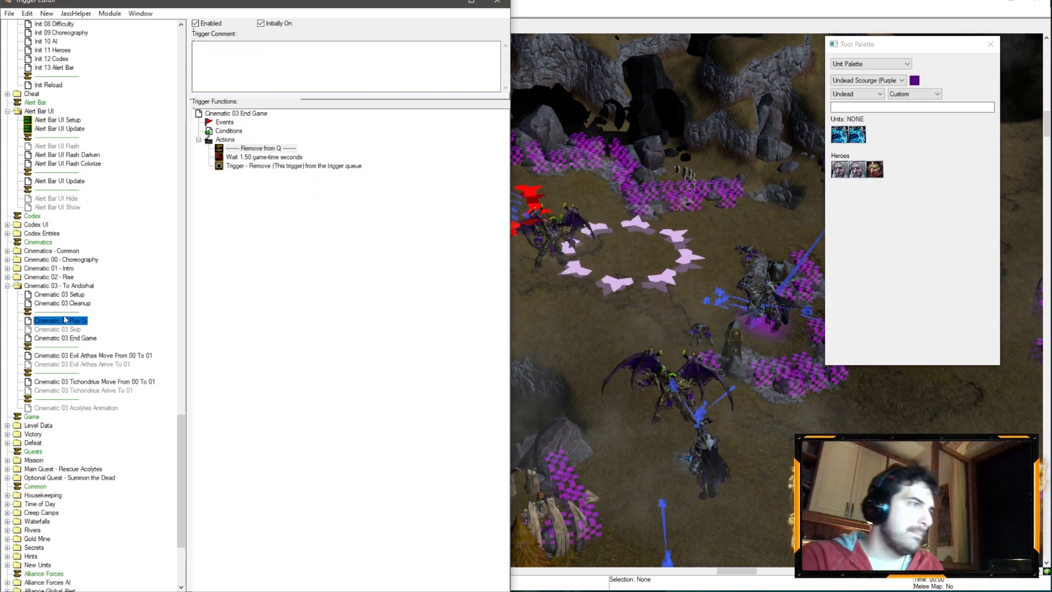
- In Cinematic 03 Cleanup, make the duplicated turn-off action target Cinematic 03 Evil Arthas Arrive To 01
left_click(70, 304)
left_click(311, 254)
left_click(351, 219)
double_click(356, 236)
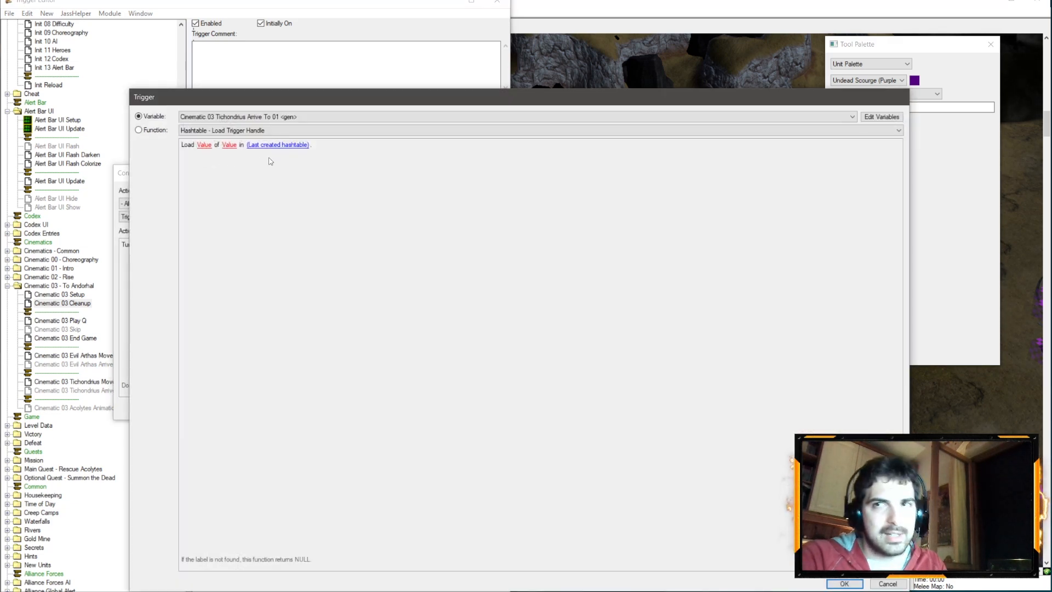
left_click(230, 116)
scroll(247, 176, "up", 2)
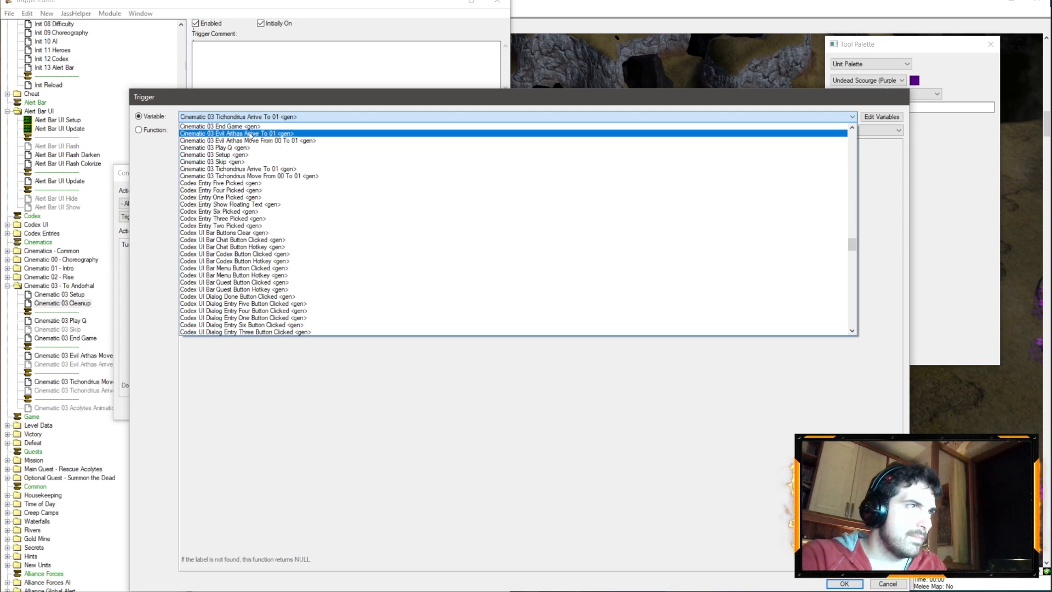
left_click(251, 134)
key("Return")
key("Return")
- Duplicate the Evil Arthas turn-off action and make the first of the pair target Cinematic 03 Evil Arthas Move From 00 To 01
key("ctrl+v")
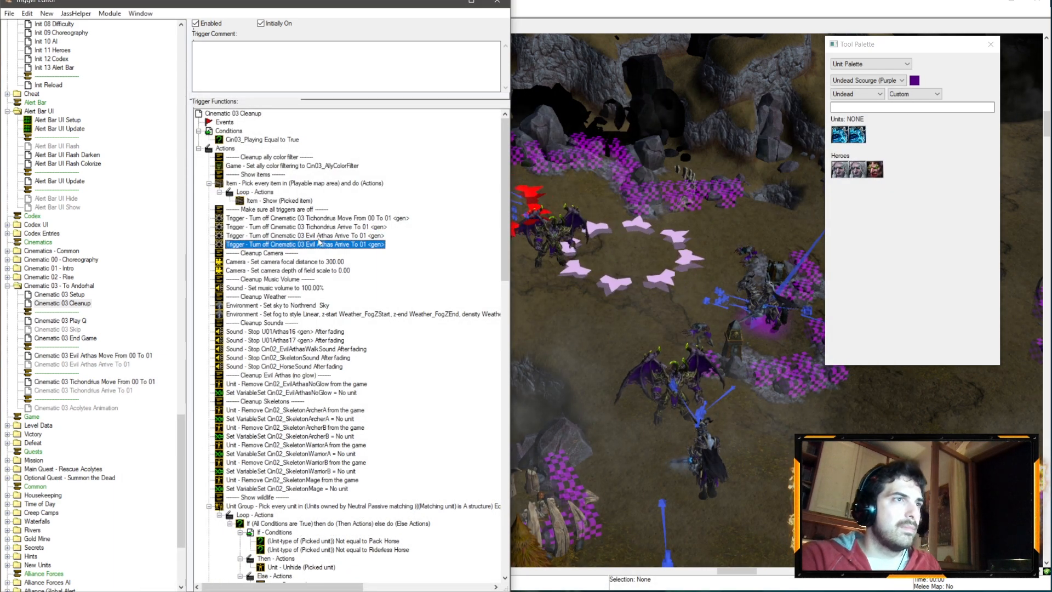
double_click(224, 244)
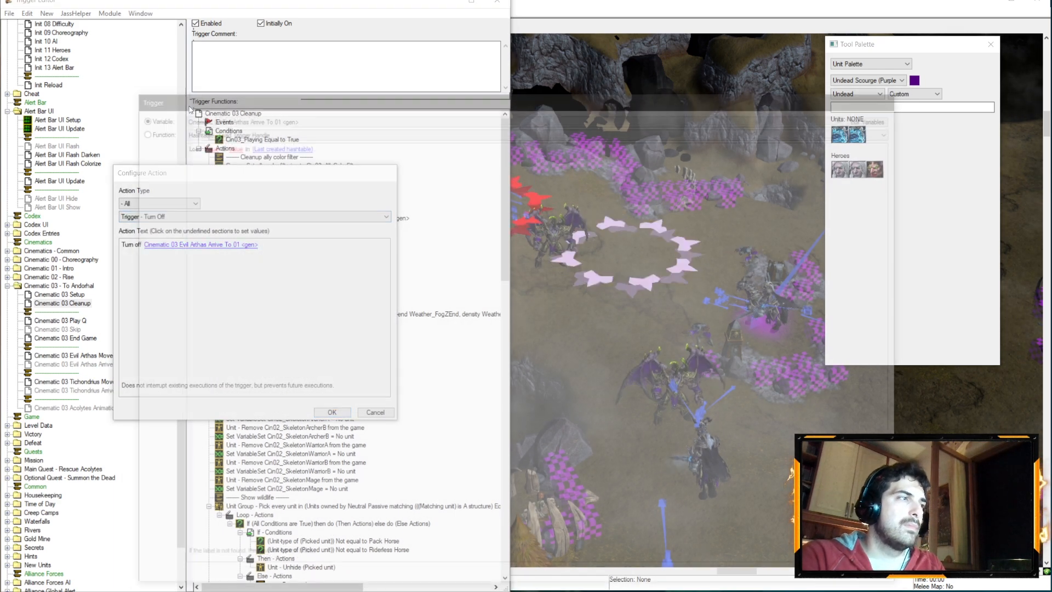
key("Return")
key("Return")
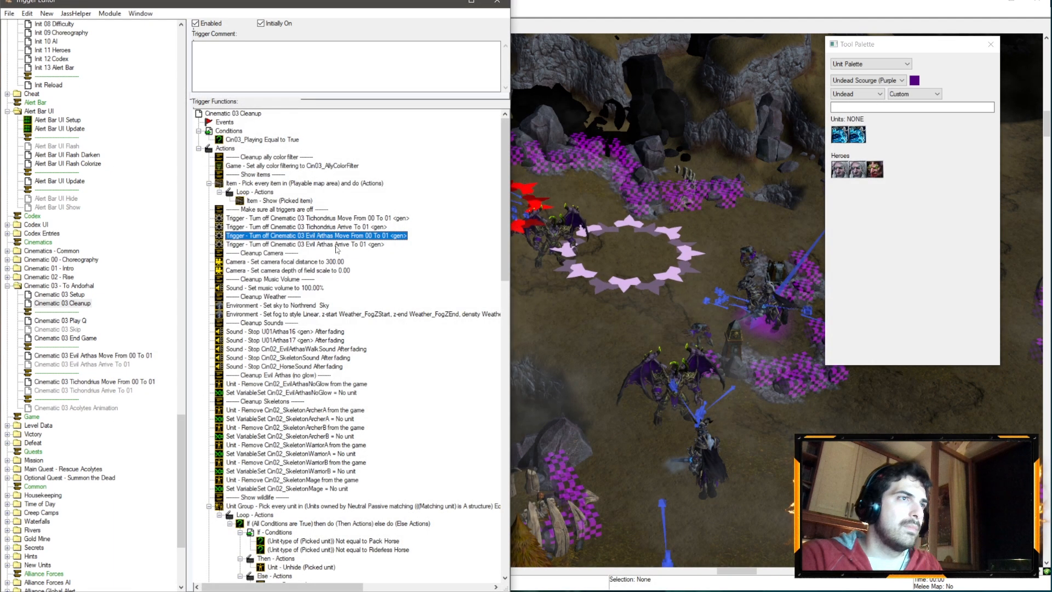
- Add another copy of the turn-off action below the Evil Arthas ones and make it target Cinematic 03 Acolytes Animation
double_click(317, 253)
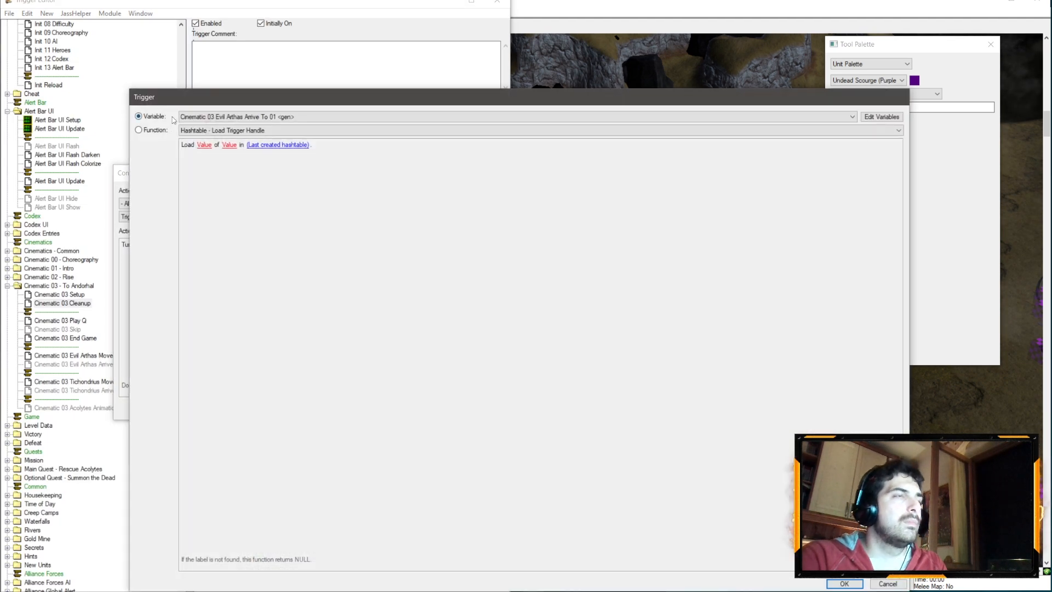
left_click(193, 117)
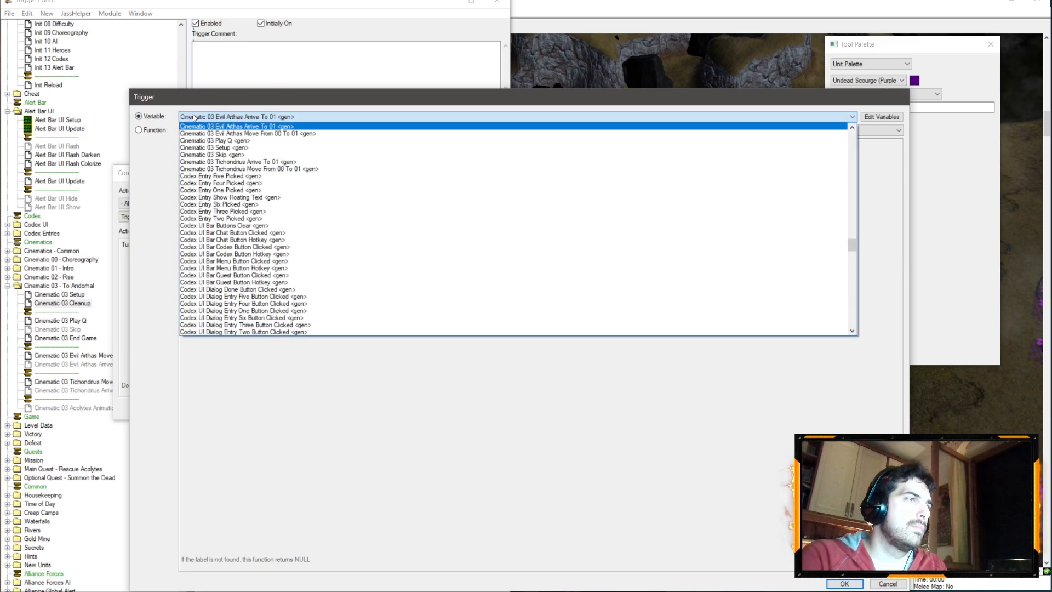
scroll(227, 147, "up", 3)
left_click(235, 169)
key("Return")
key("Return")
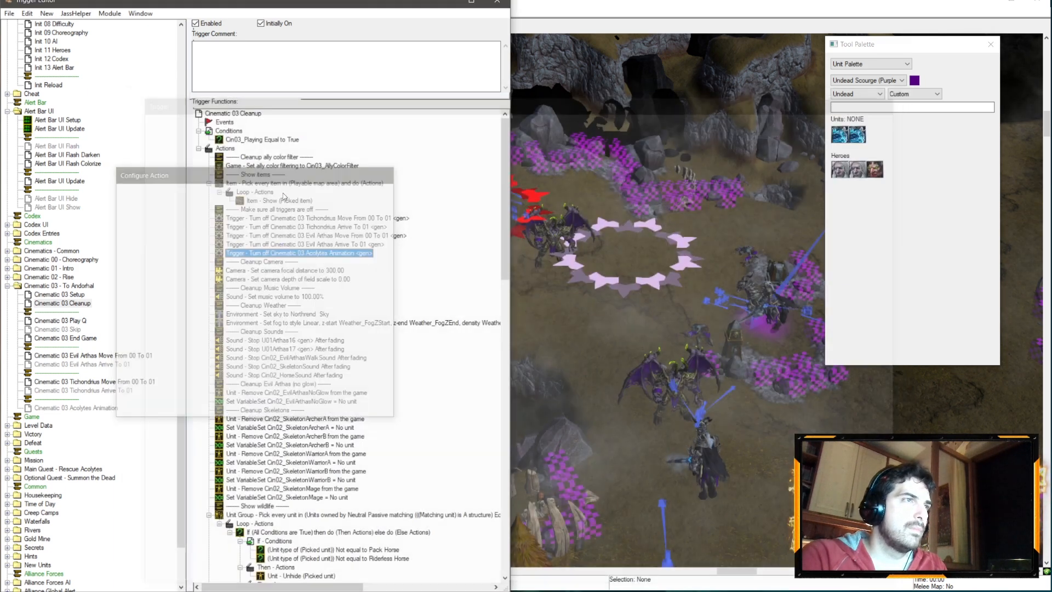
- Compare the music volume cleanup in Cinematic 03 Cleanup with the Cinematic 02 and Cinematic 01 Cleanup triggers
left_click(310, 298)
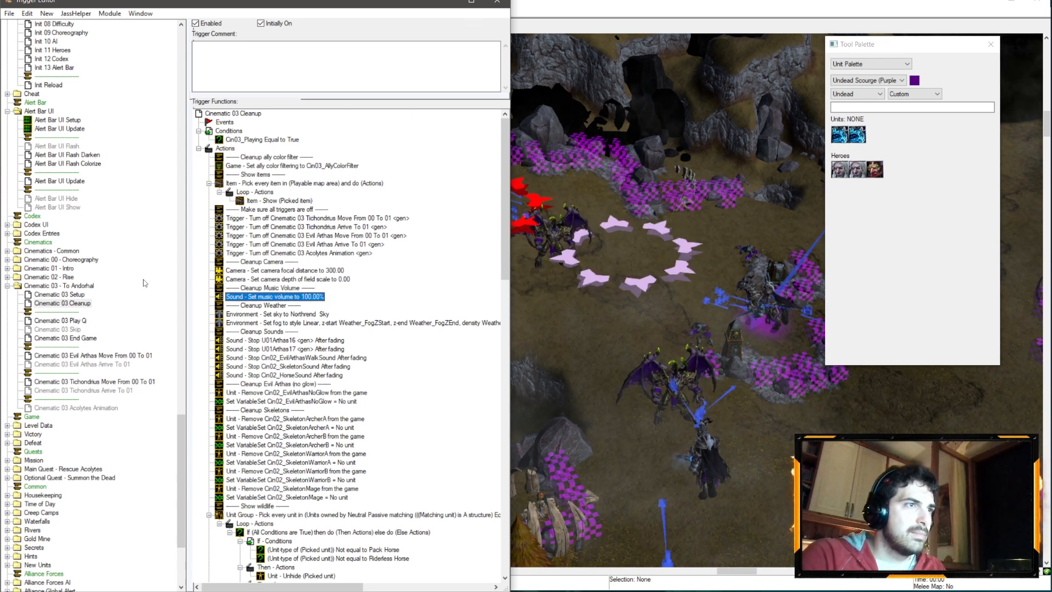
left_click(7, 277)
left_click(63, 294)
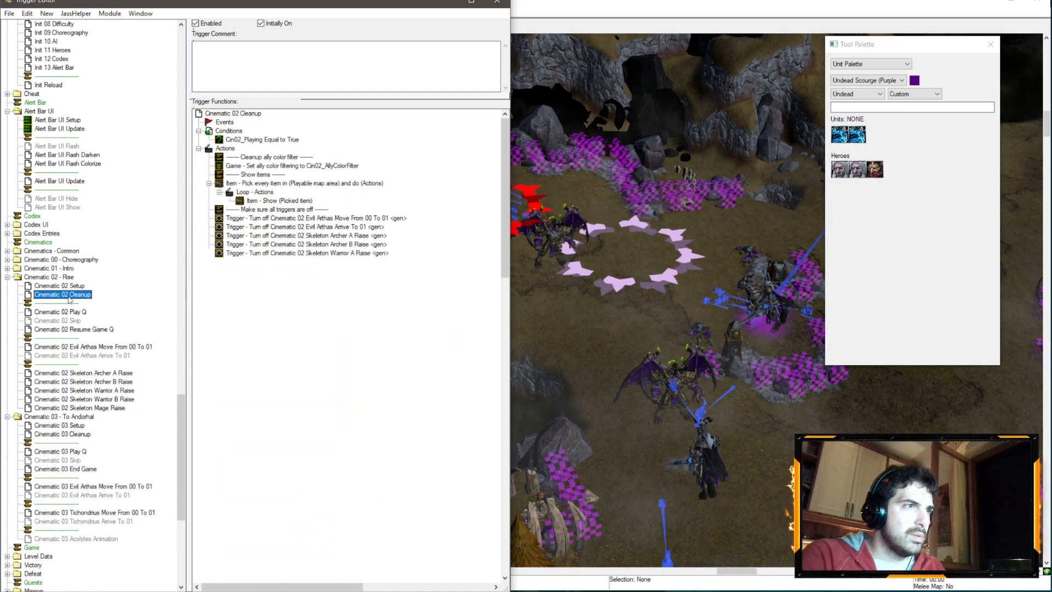
left_click(7, 268)
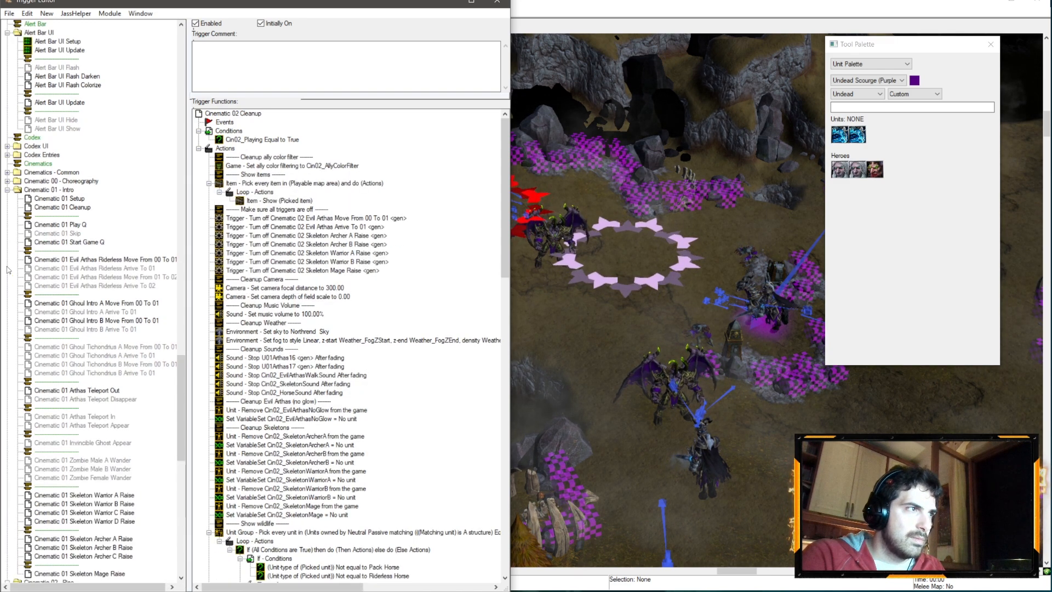
left_click(76, 208)
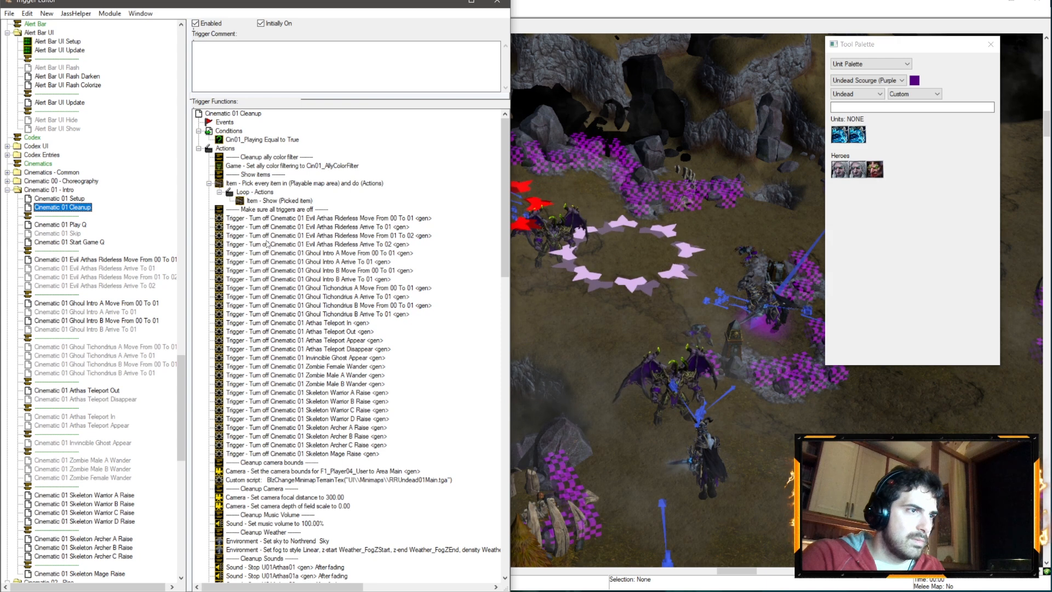
scroll(267, 244, "down", 4)
- Examine the Cinematic 01 Start Game Q, Cinematic 02 Resume Game Q and Cinematic 01 Play Q triggers
left_click(85, 243)
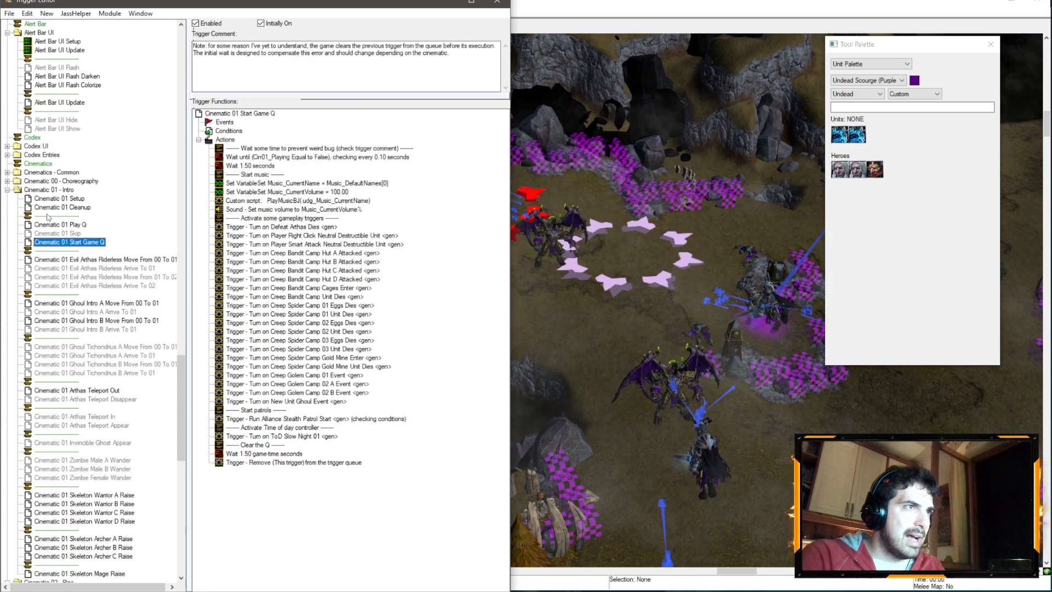
left_click(7, 190)
left_click(72, 251)
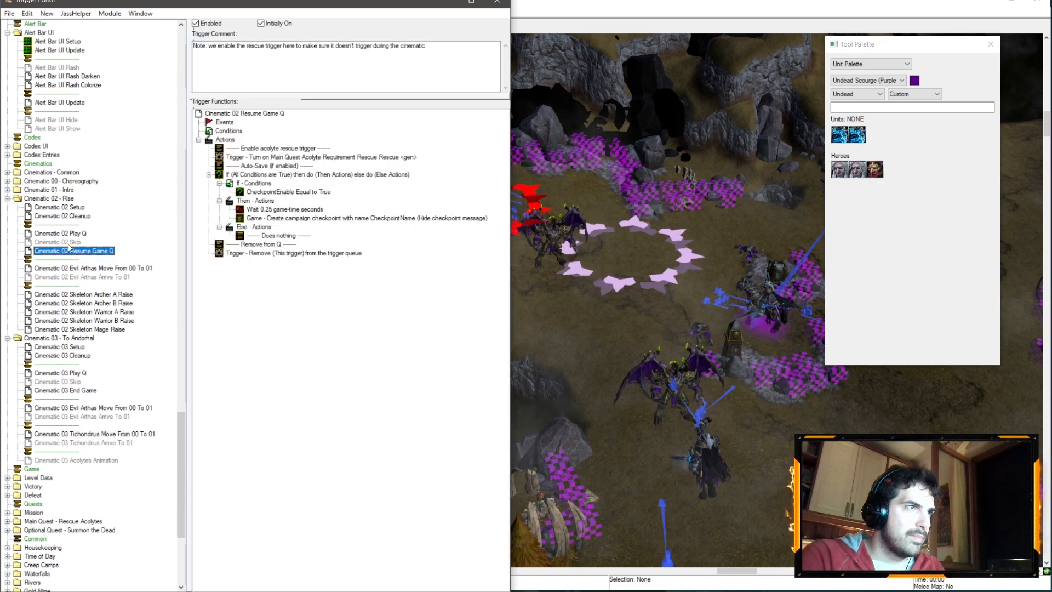
left_click(7, 198)
left_click(7, 190)
left_click(69, 242)
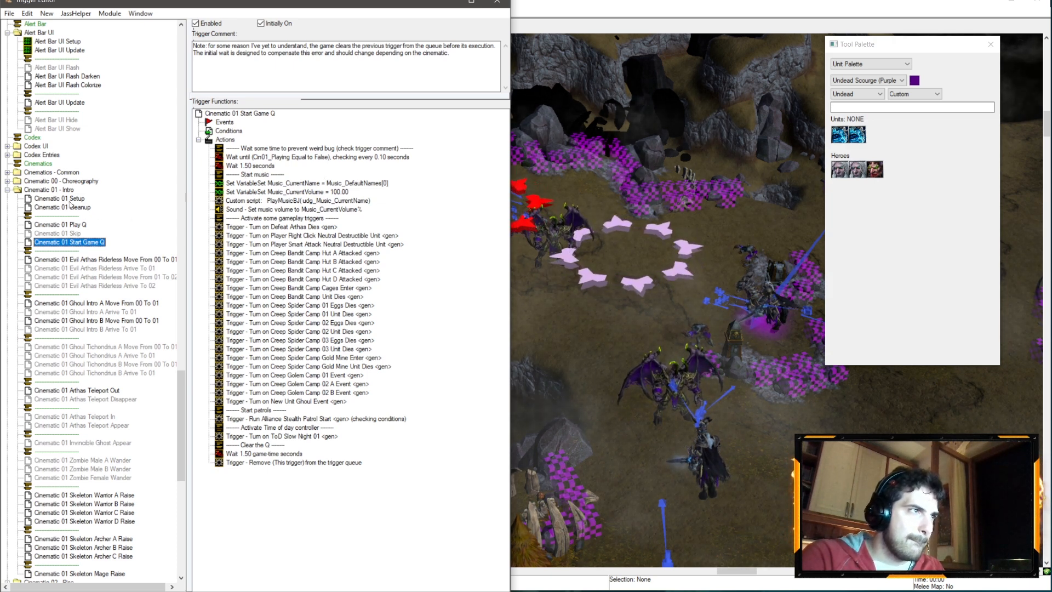
left_click(61, 225)
scroll(366, 232, "down", 10)
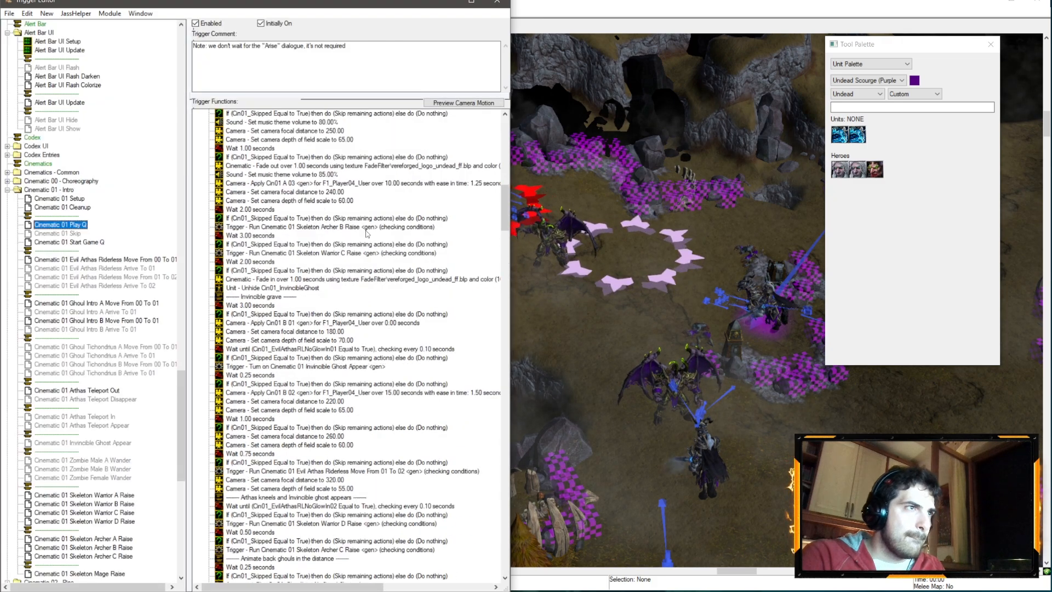
scroll(367, 233, "up", 10)
- Return to the Cinematic 03 folder and review its End Game, Play Q and Cleanup triggers
left_click(7, 189)
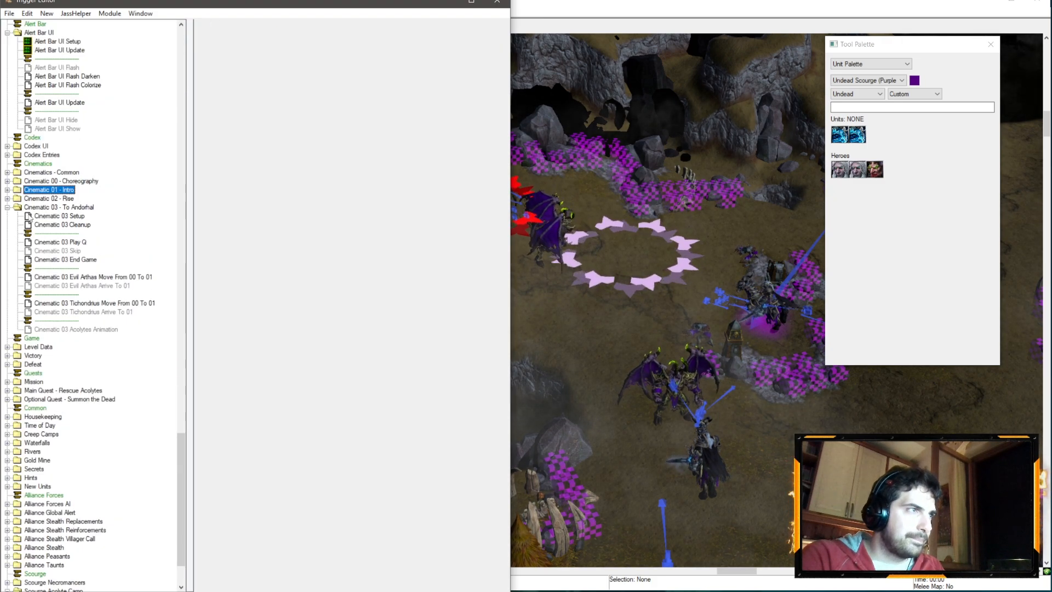
left_click(88, 261)
left_click(70, 242)
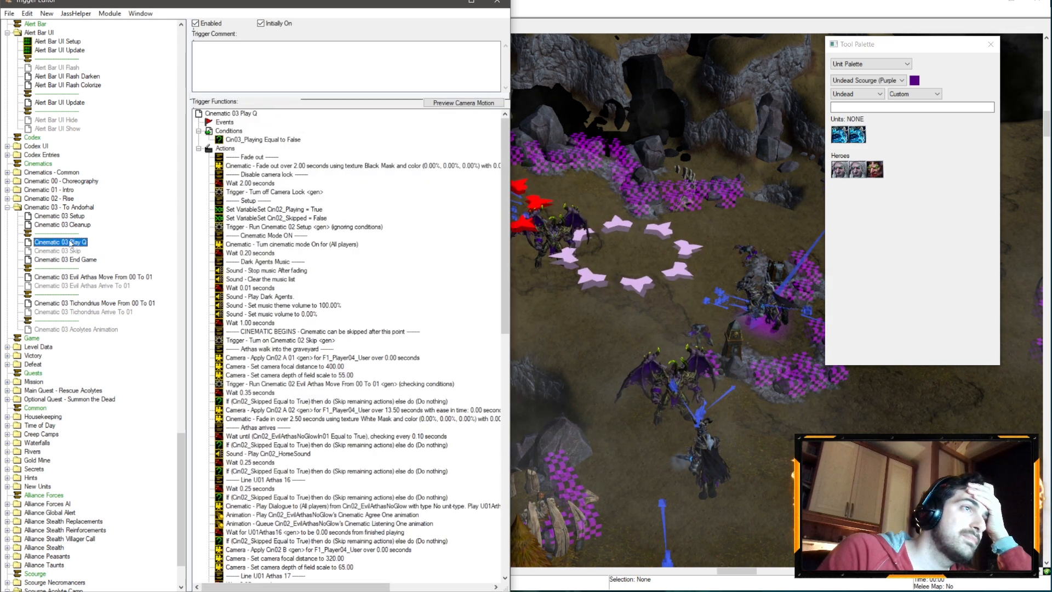
left_click(62, 224)
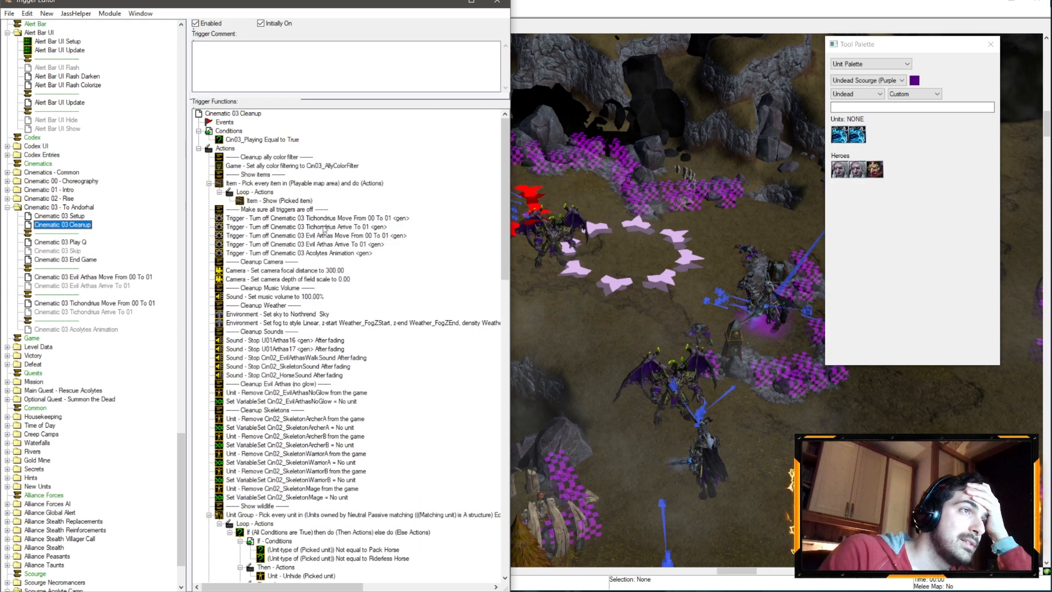
- Make the first stop-sound action under Cleanup Sounds in Cinematic 03 Cleanup target U01Arthas26
double_click(287, 340)
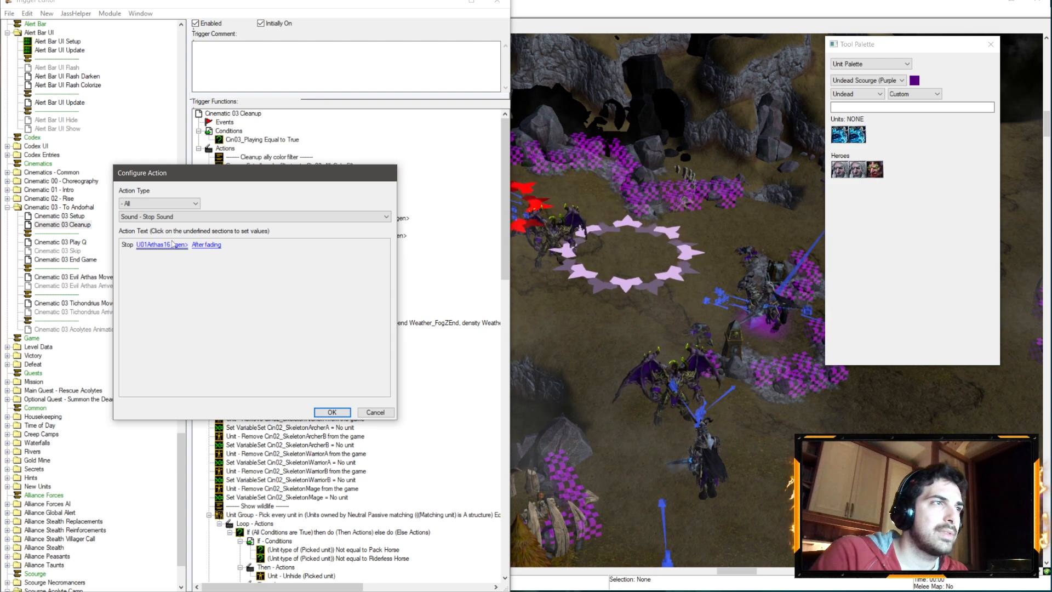
left_click(375, 413)
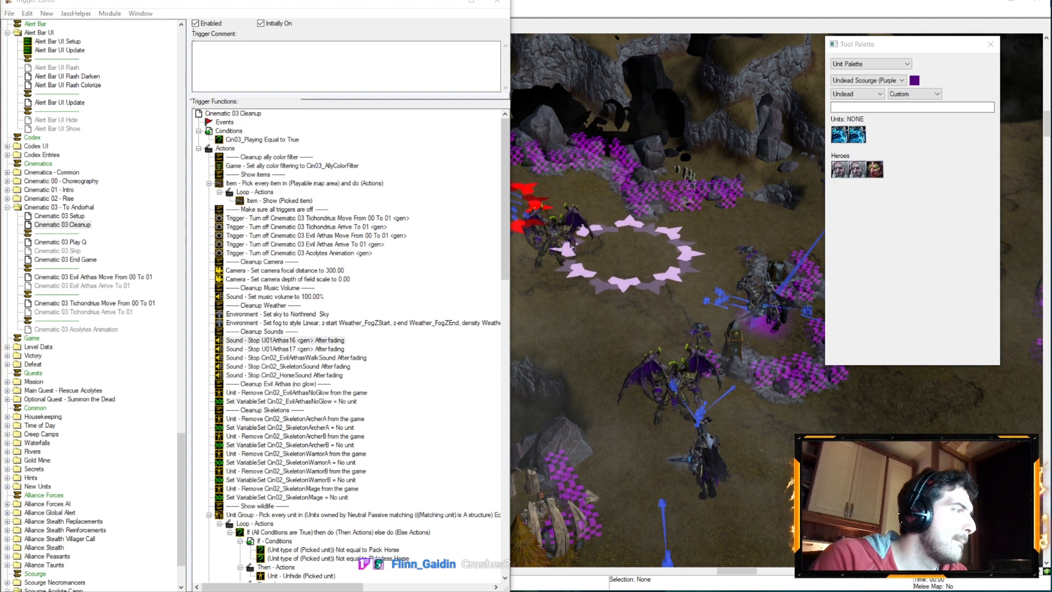
double_click(310, 345)
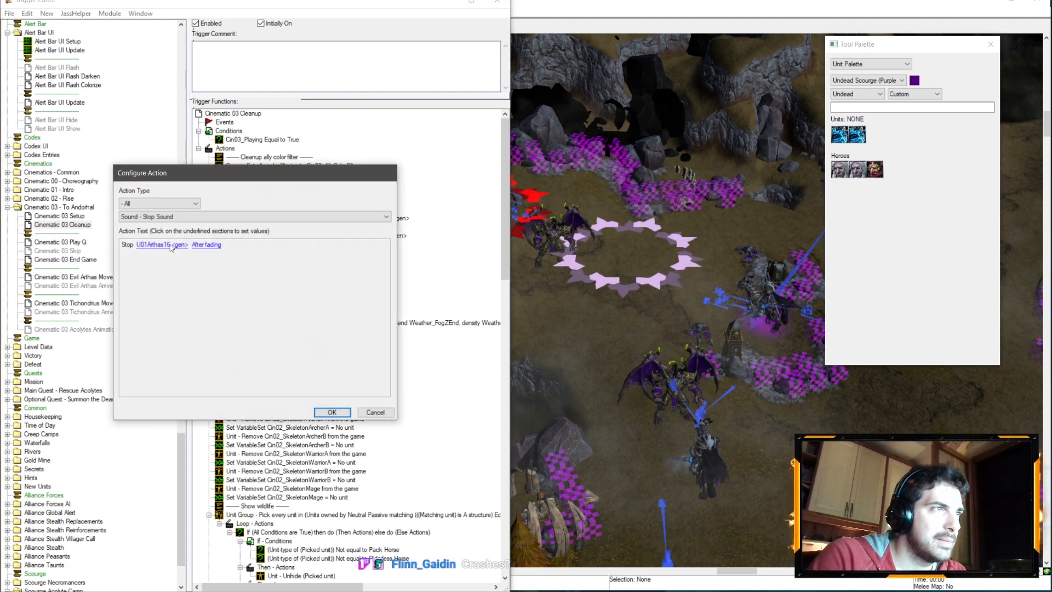
left_click(172, 248)
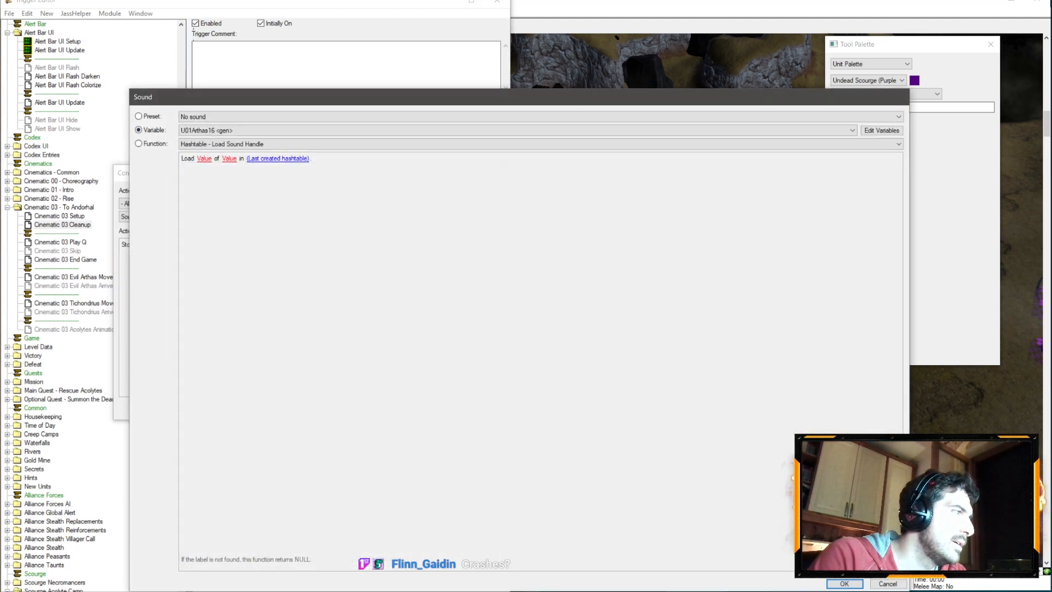
left_click(213, 132)
left_click(215, 162)
key("Return")
key("Return")
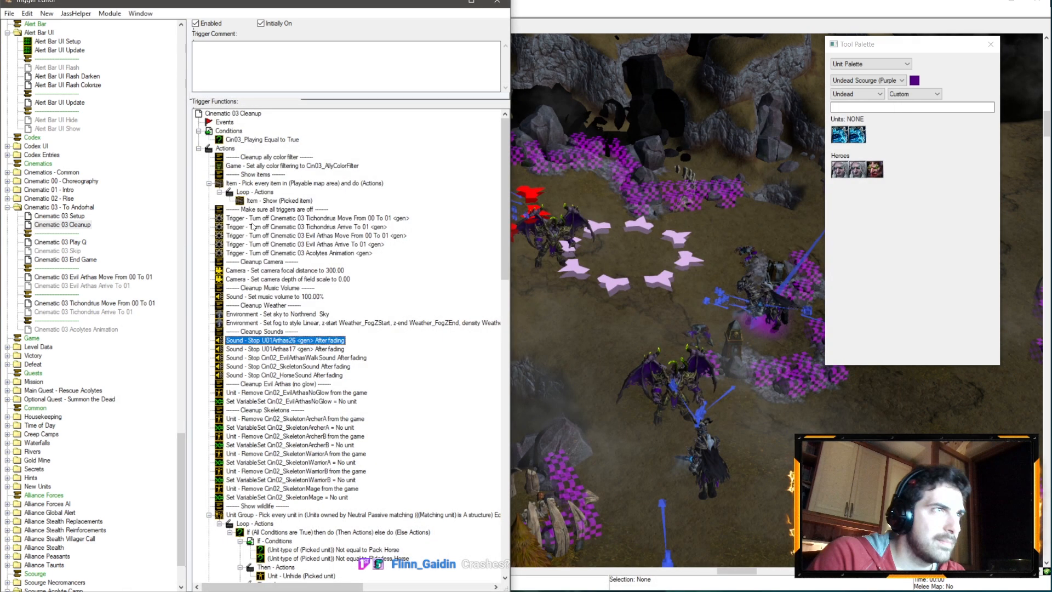
- Make the second stop-sound action target U01Arthas28 and add a duplicate of it directly below
double_click(307, 340)
left_click(170, 245)
scroll(226, 129, "down", 1)
key("Return")
key("Return")
left_click(272, 356)
key("Delete")
left_click(277, 351)
key("ctrl+c")
key("ctrl+v")
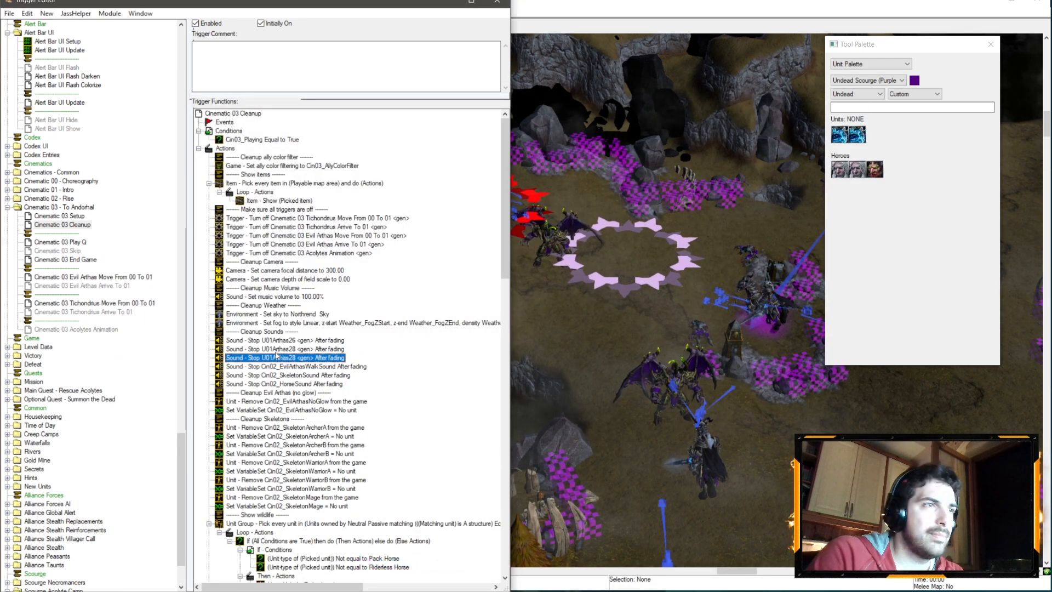
- Make one of the duplicated U01Arthas28 stop-sound actions target U01Tichondrius25
double_click(277, 356)
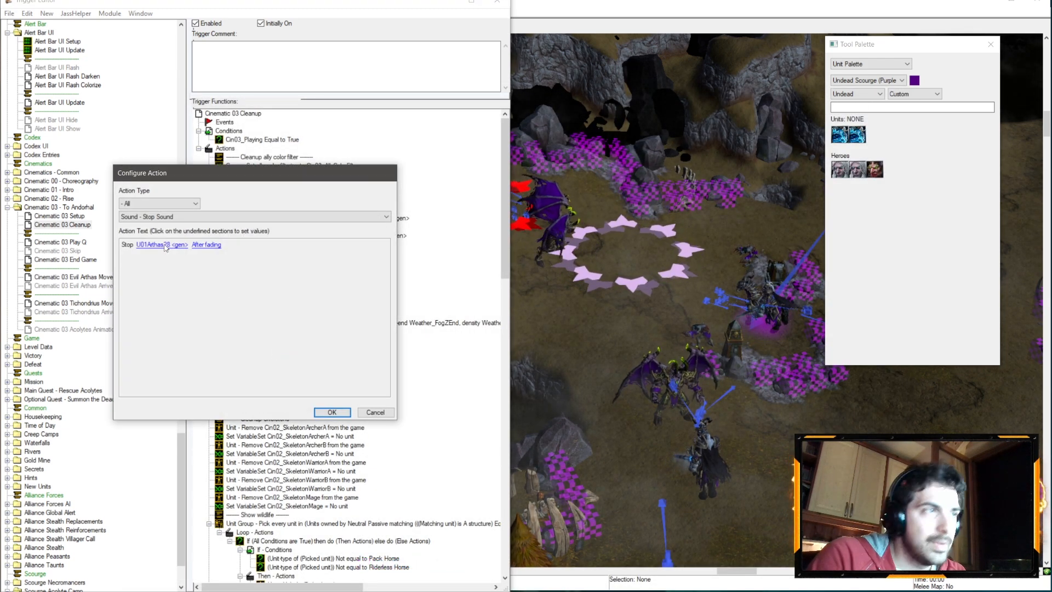
left_click(159, 245)
left_click(193, 130)
scroll(237, 204, "down", 5)
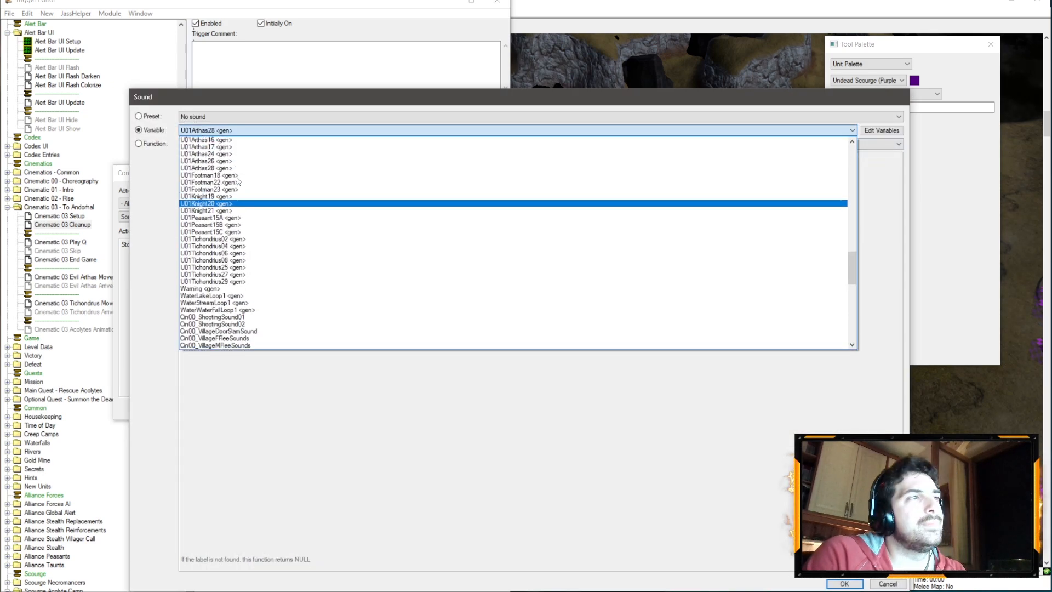
scroll(240, 230, "down", 1)
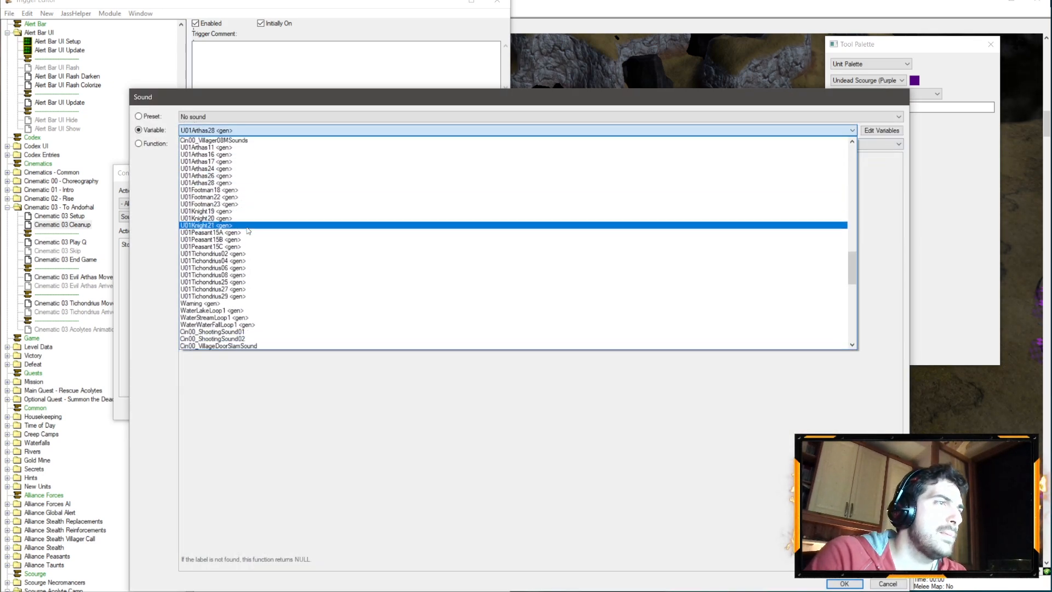
left_click(229, 281)
key("Return")
key("Return")
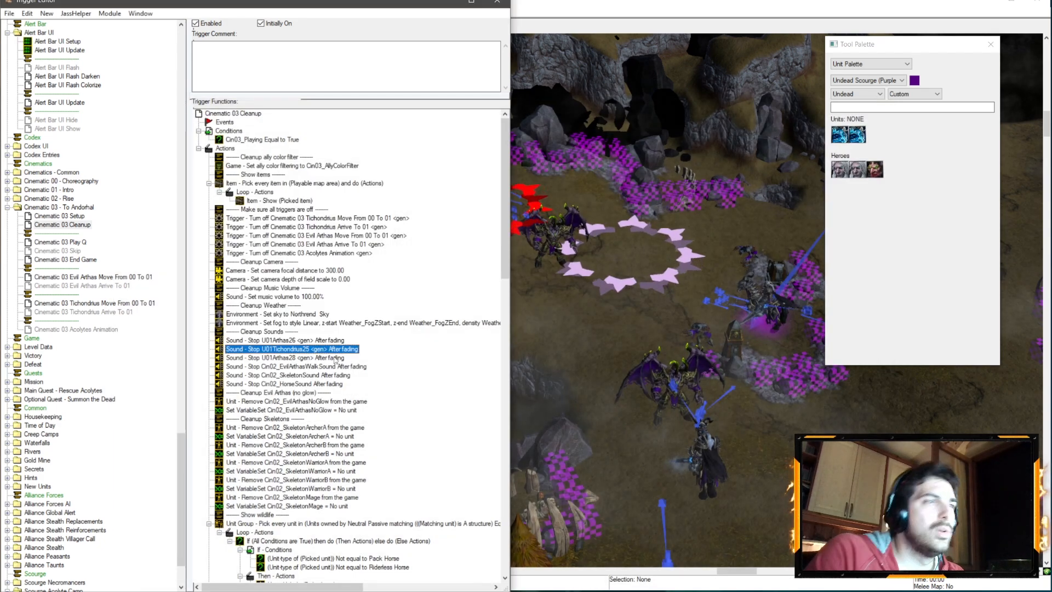
- Make the next stop-sound action below the U01Tichondrius25 one target U01Tichondrius27
double_click(340, 357)
left_click(164, 245)
key("Down")
key("Return")
key("Return")
- Make a further stop-sound action target U01Tichondrius29 and place the U01Arthas28 one directly below U01Arthas26
double_click(300, 365)
left_click(165, 246)
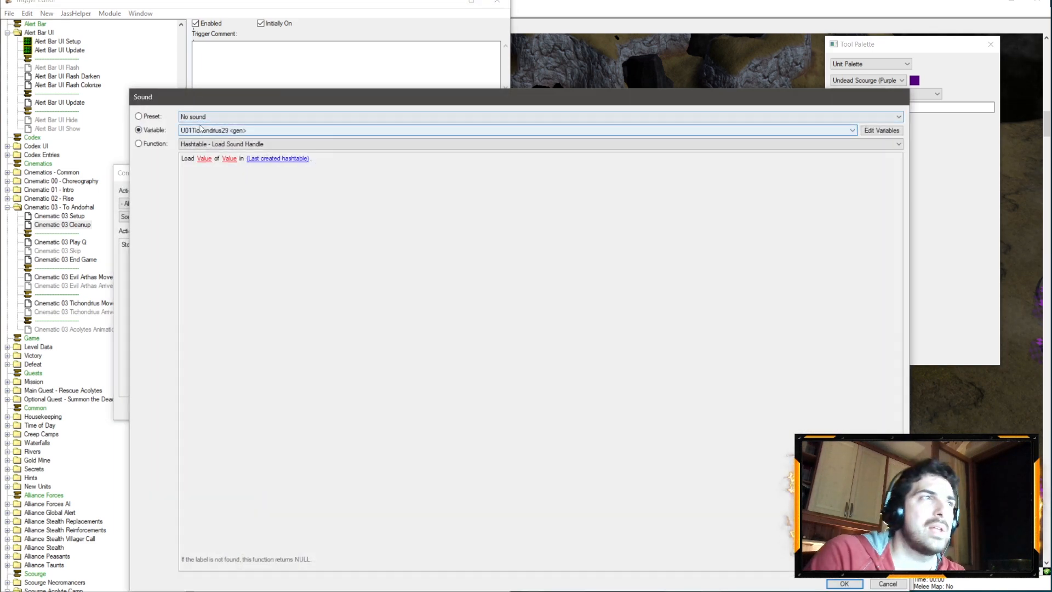
key("Return")
key("Return")
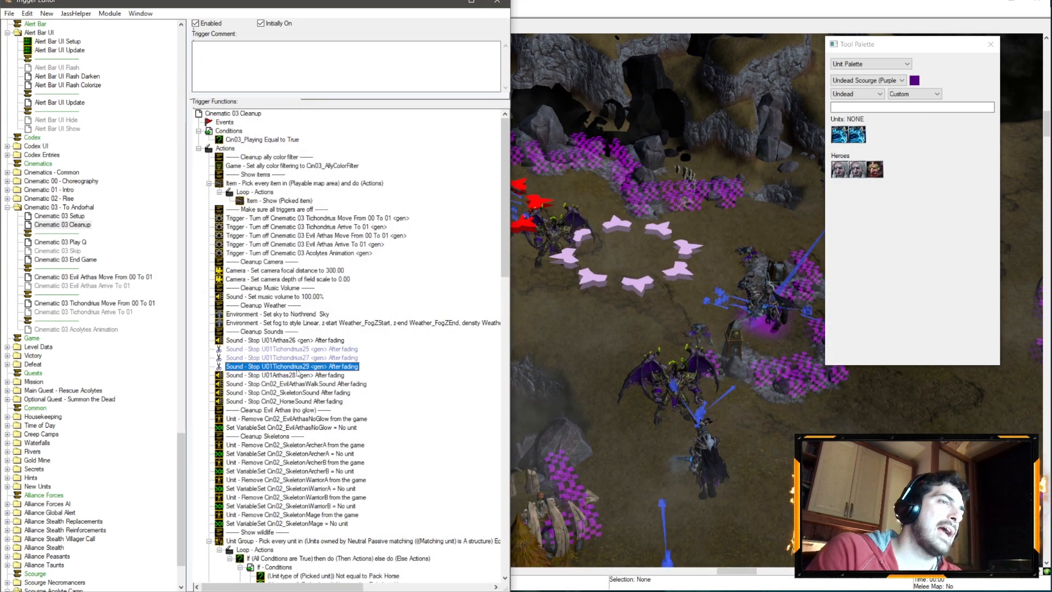
left_click_drag(298, 373, 292, 377)
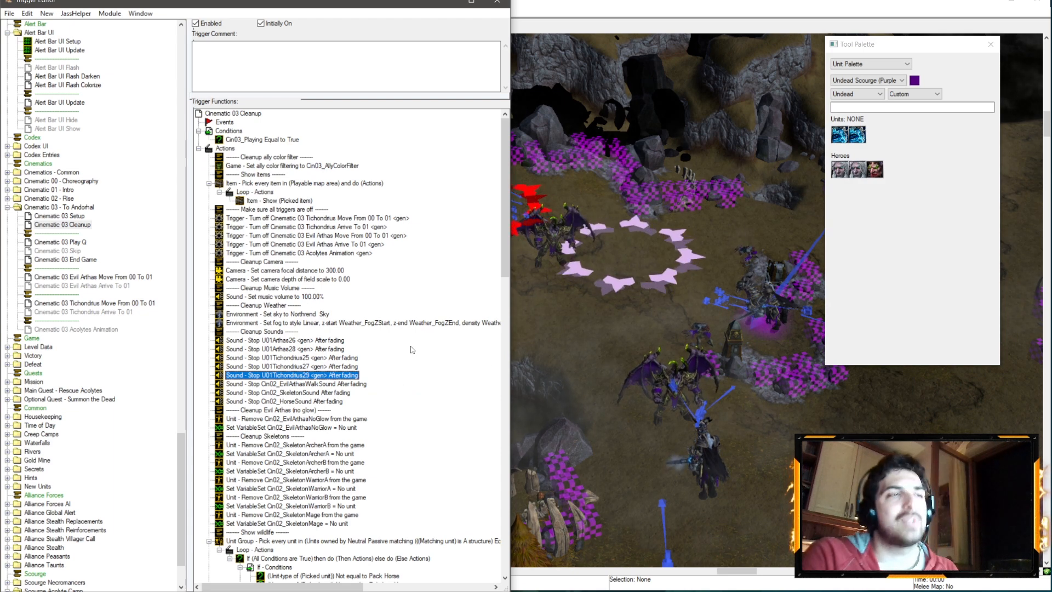
- Change the stop action for the Cinematic 02 Evil Arthas walk sound to Cin03_EvilArthasWalkSound
double_click(296, 383)
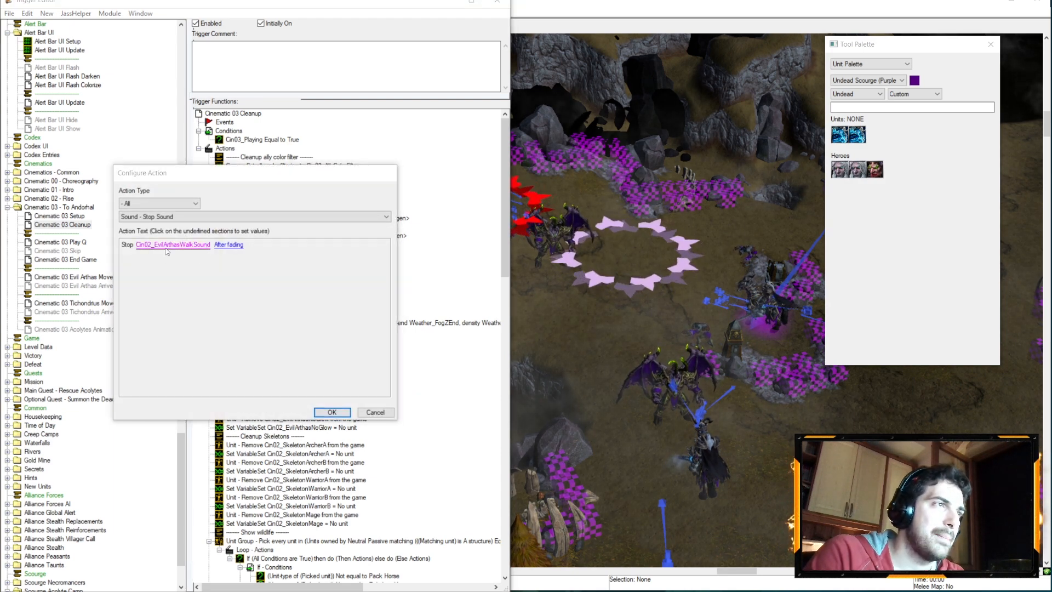
left_click(166, 247)
left_click(233, 130)
left_click(233, 176)
key("Return")
key("Return")
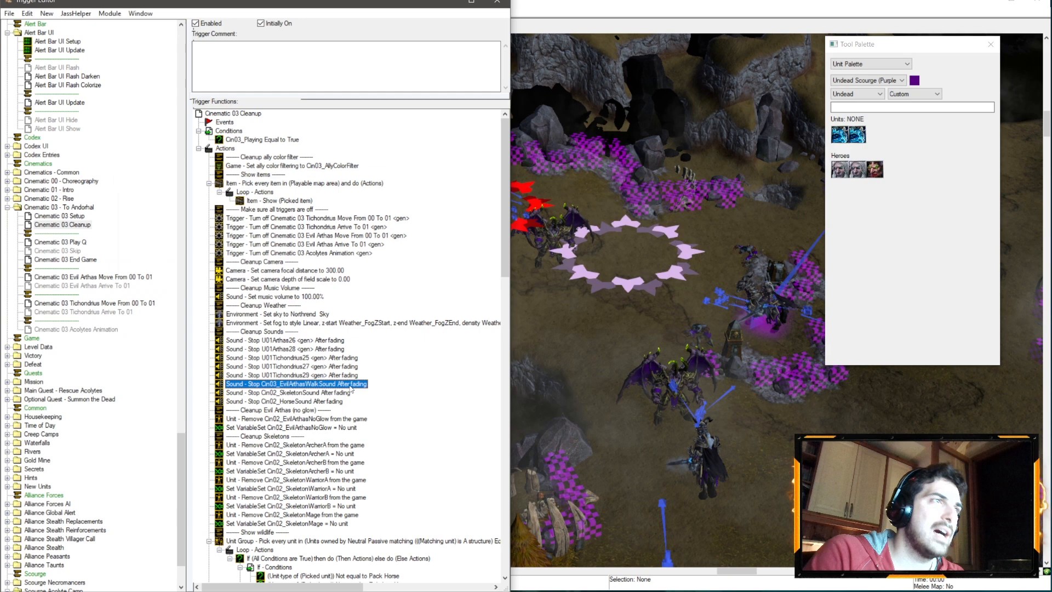
- Duplicate the Evil Arthas walk sound stop action and make the copy target Cin03_HorseSound
key("ctrl+c")
key("ctrl+v")
double_click(332, 392)
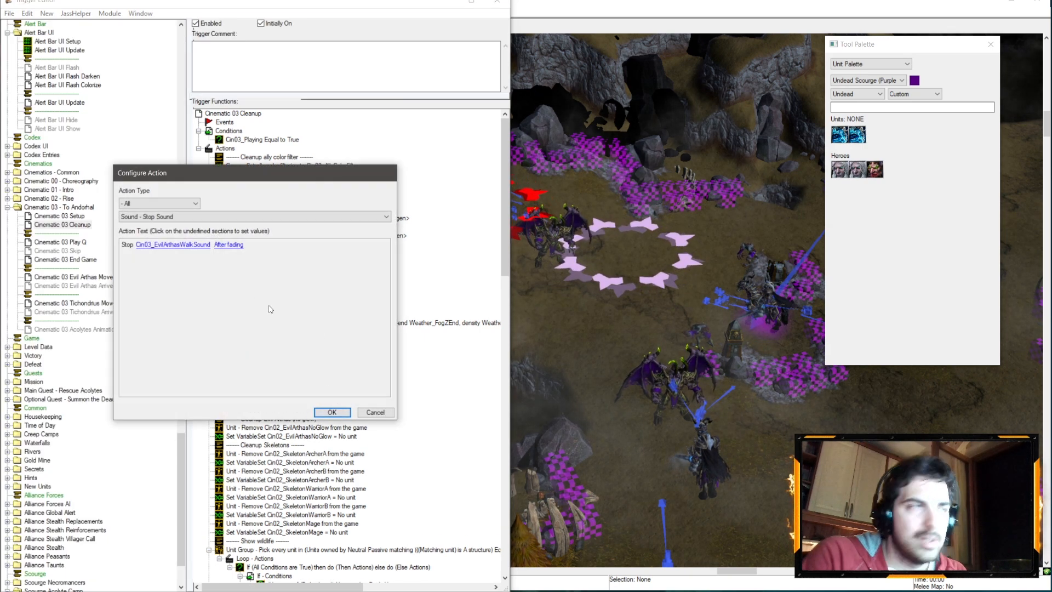
left_click(173, 244)
left_click(233, 130)
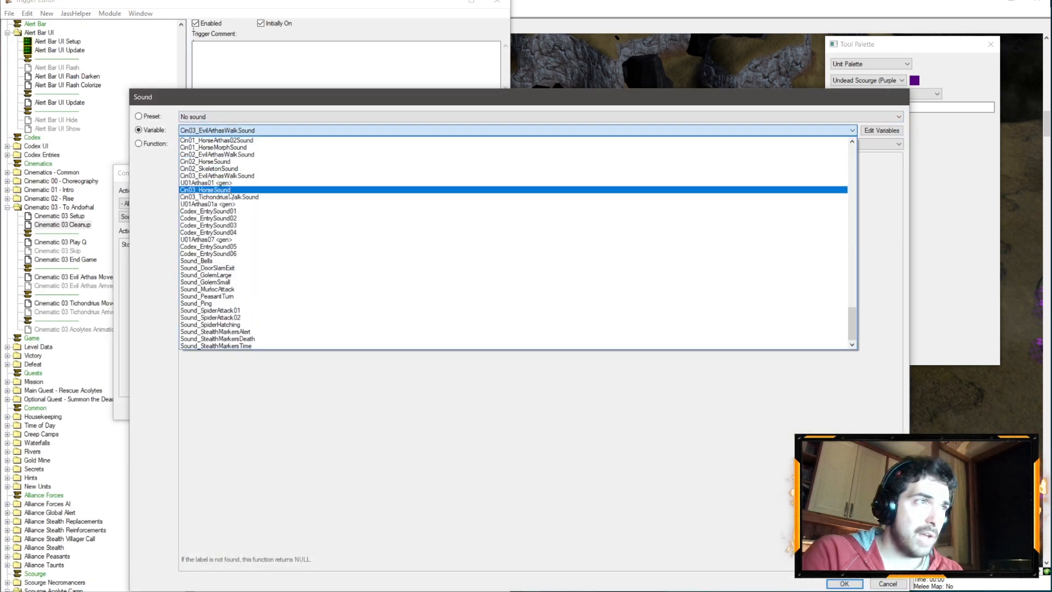
left_click(227, 190)
key("Return")
key("Return")
- Add another copy of the Evil Arthas walk sound stop action and make it target Cin03_TichondriusWalkSound
left_click(306, 384)
key("ctrl+c")
key("ctrl+v")
double_click(306, 392)
left_click(191, 245)
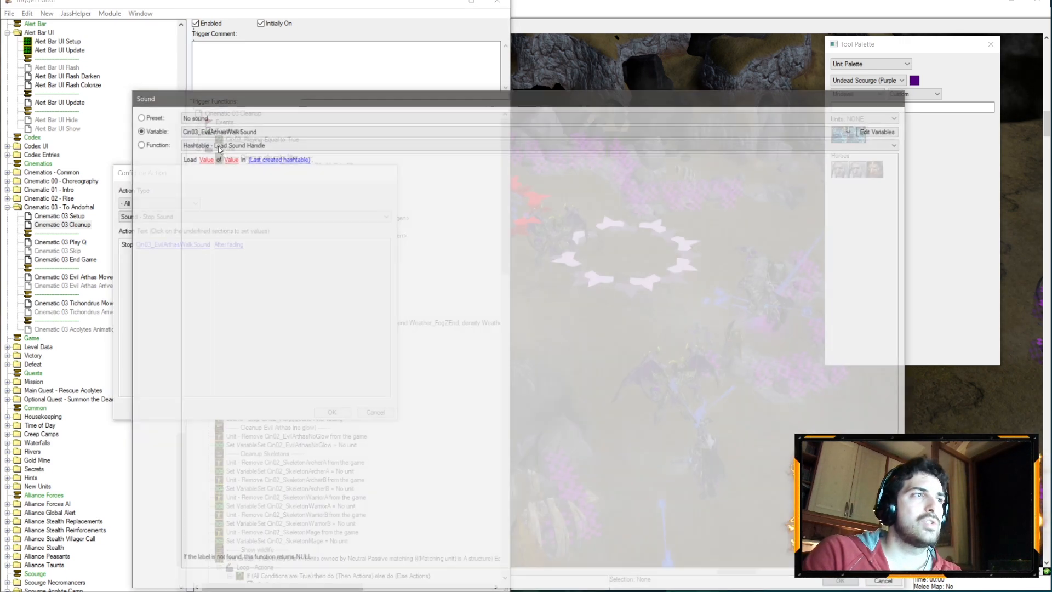
left_click(222, 133)
left_click(227, 196)
key("Return")
key("Return")
- Delete the leftover stop actions for Cin02_SkeletonSound and Cin02_HorseSound
left_click(302, 420)
left_click(298, 400, "shift")
left_click(296, 410)
left_click(294, 417, "shift")
key("Delete")
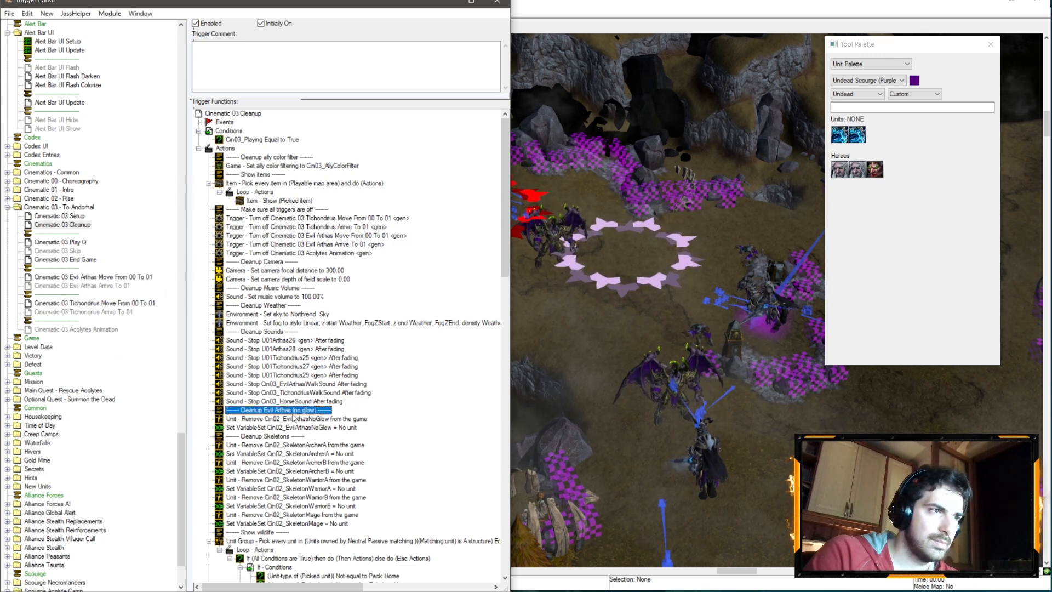
- Make the unit removal action under Cleanup Evil Arthas (no glow) target Cin03_EvilArthasNoGlow
double_click(293, 418)
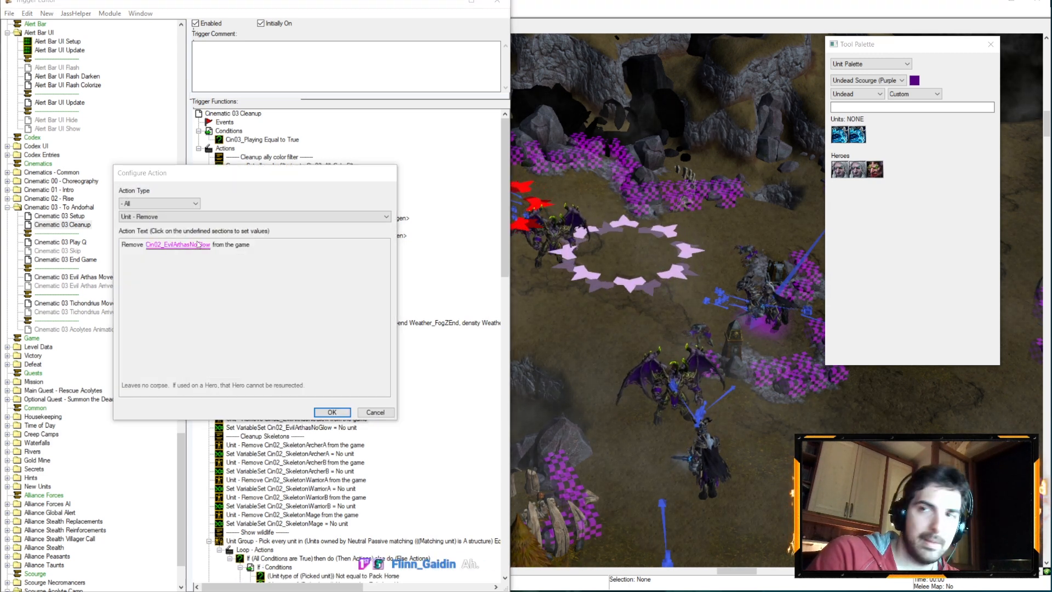
left_click(178, 244)
left_click(219, 131)
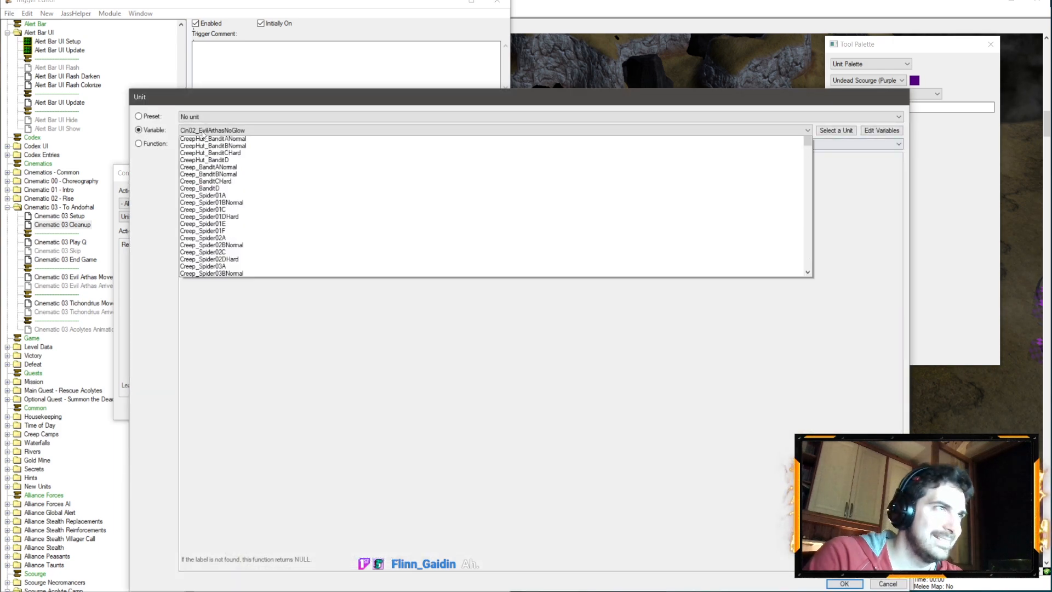
scroll(218, 185, "down", 20)
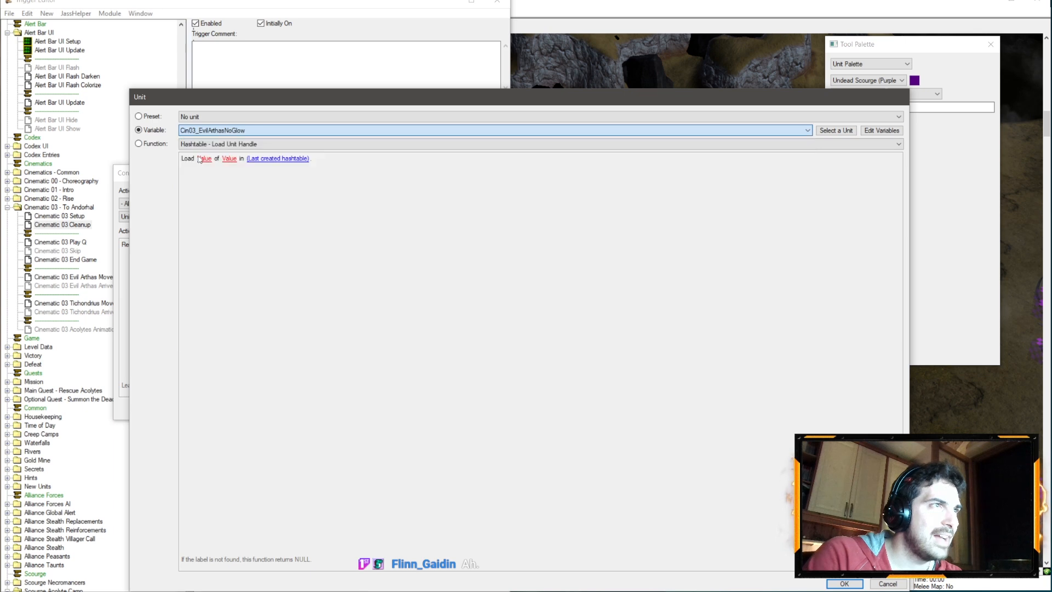
left_click(201, 155)
key("Return")
key("Return")
- Change the variable reset to No unit under Cleanup Evil Arthas (no glow) to Cin03_EvilArthasNoGlow
double_click(295, 427)
left_click(280, 219)
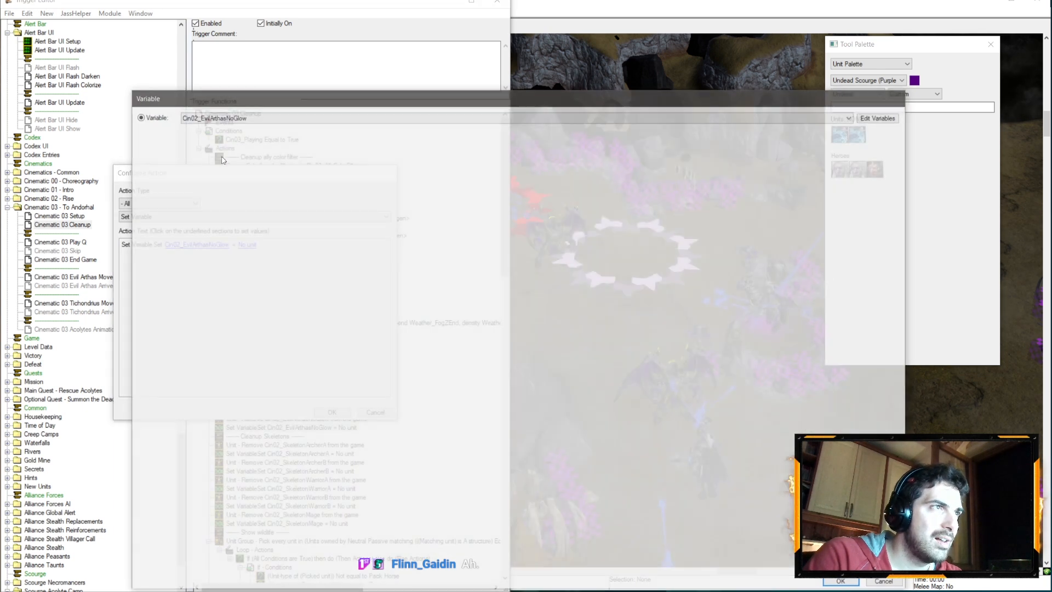
left_click(209, 117)
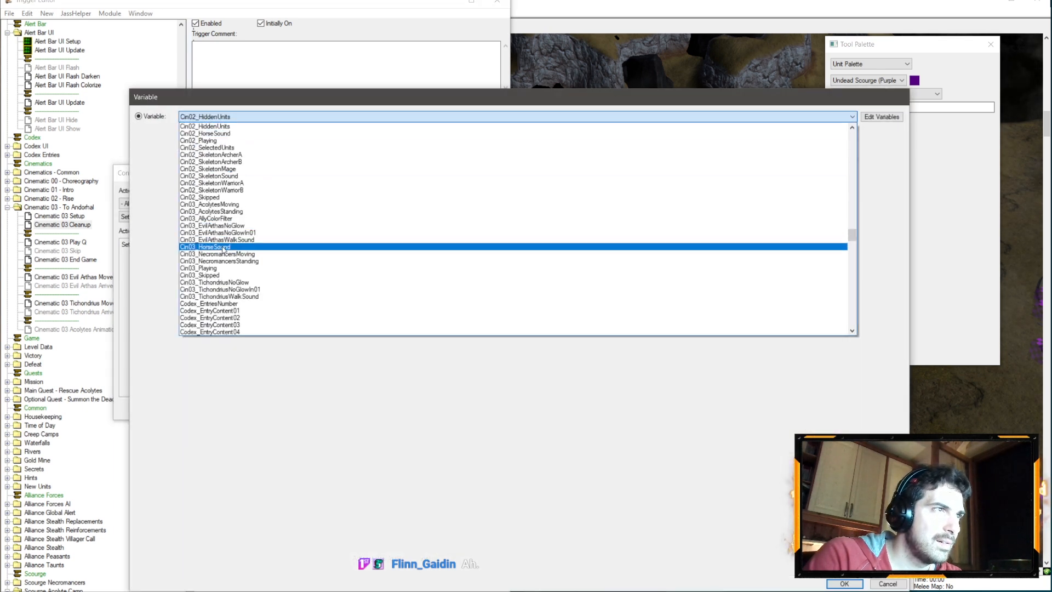
left_click(230, 226)
key("Return")
key("Return")
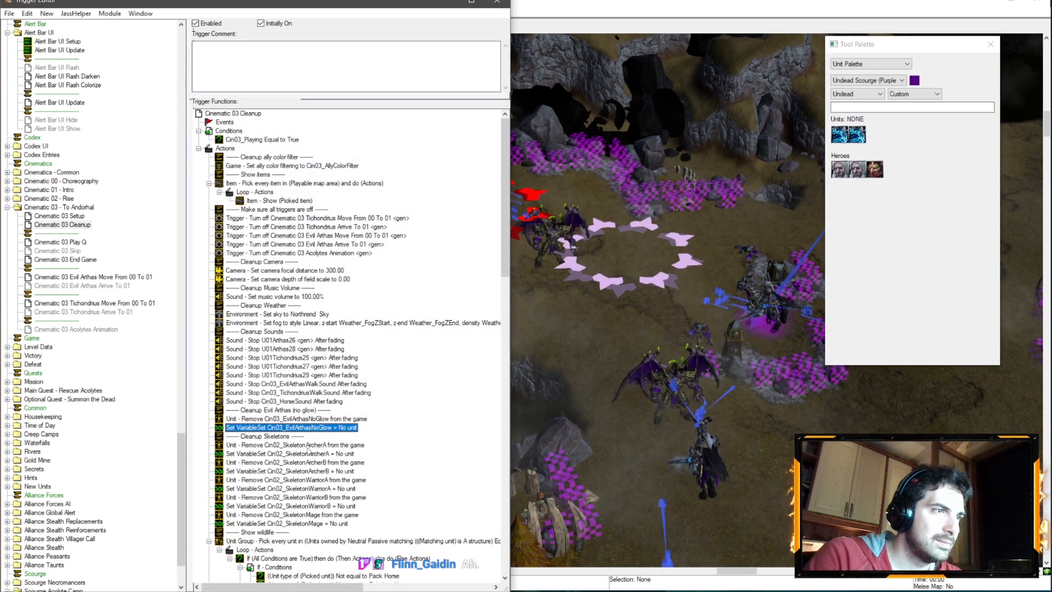
- Delete all Cin02 skeleton removal and variable reset actions under the Cleanup Skeletons comment
key("Down")
key("Down")
left_click(285, 523, "shift")
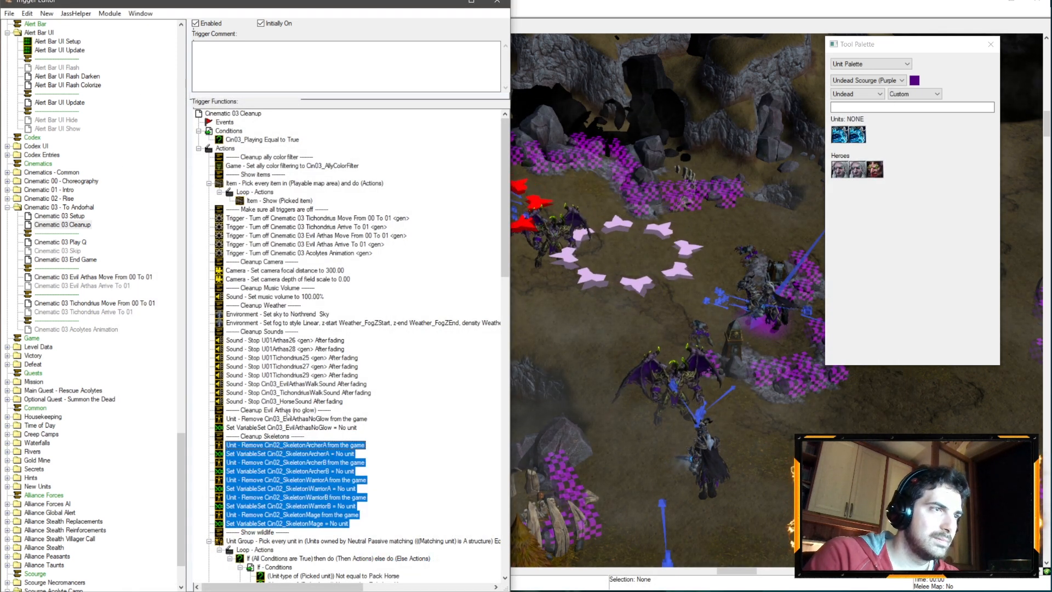
key("Delete")
- Add a comment copy below the Evil Arthas cleanup actions and change its text to "Cleanup Tichondrius (no glow)"
left_click(288, 428)
key("ctrl+v")
double_click(287, 436)
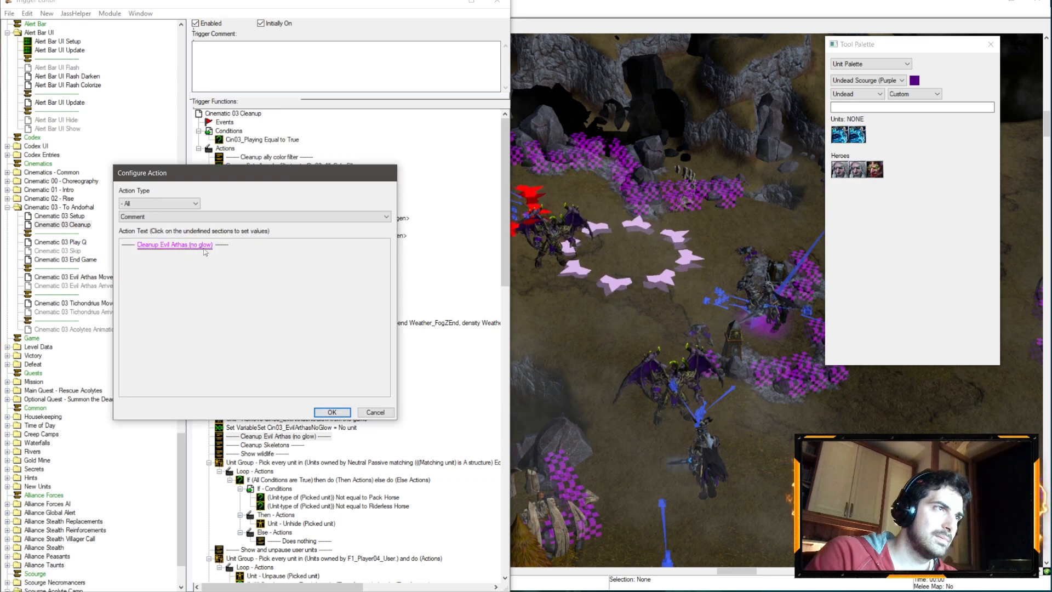
left_click(207, 246)
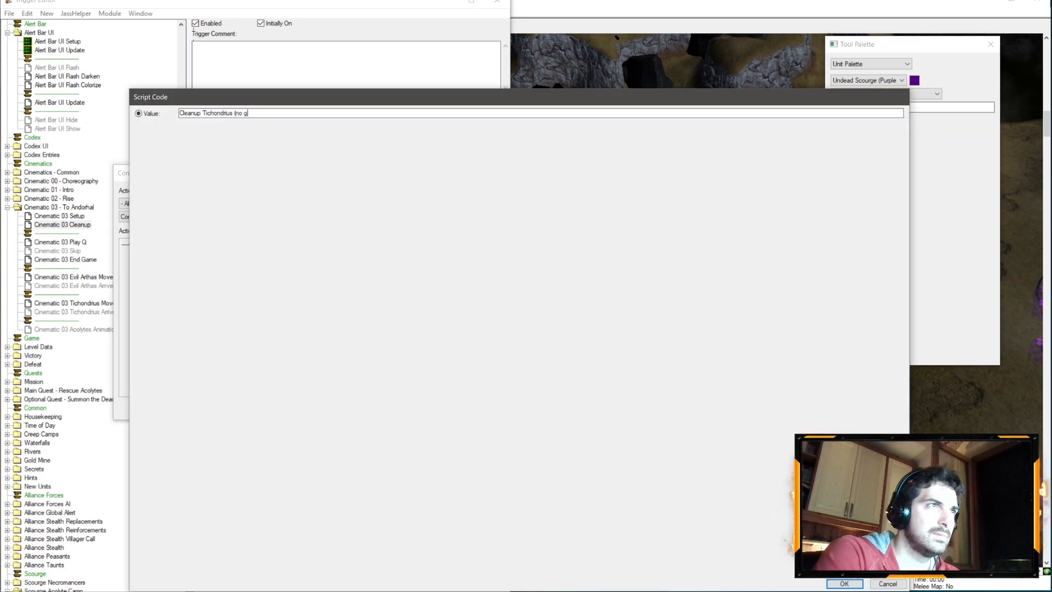
type("Cleanup Tichondrius (no glow)")
key("Return")
key("Return")
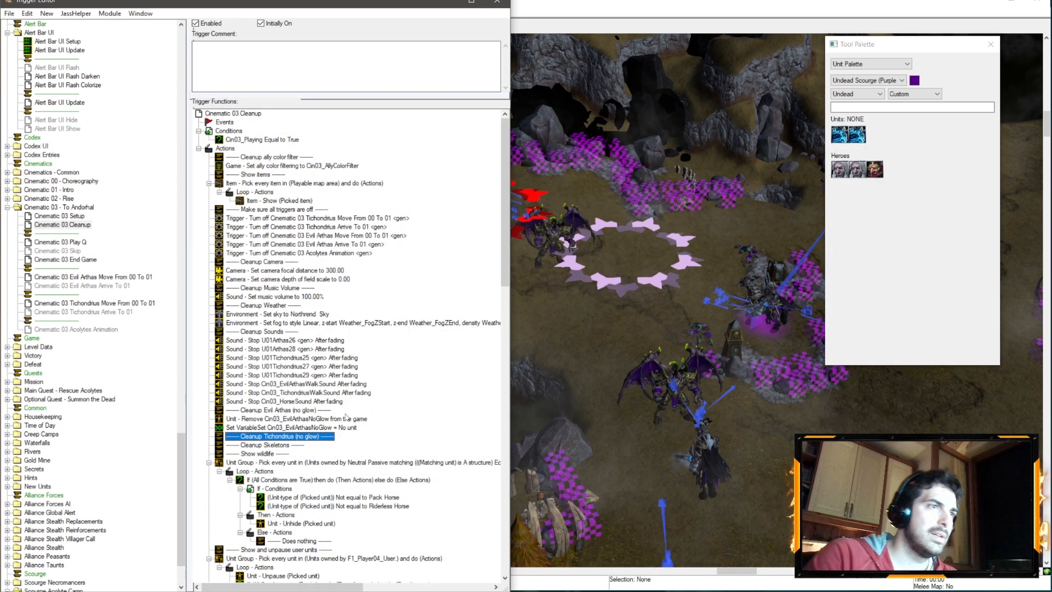
- Change the Cleanup Skeletons comment to "Cleanup Necromancers" and duplicate it below
double_click(288, 445)
left_click(164, 245)
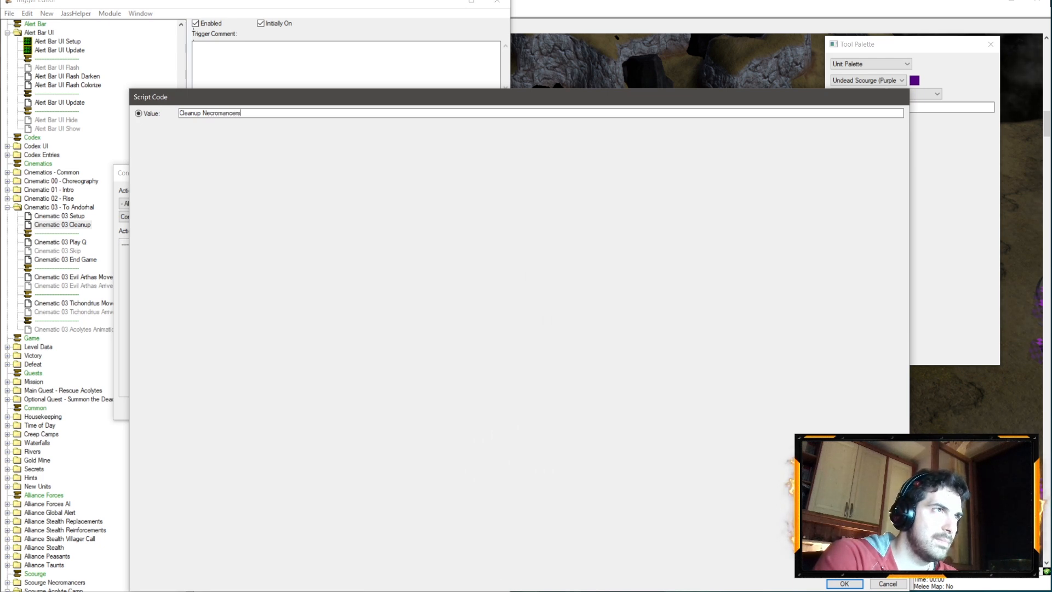
key("Return")
key("Return")
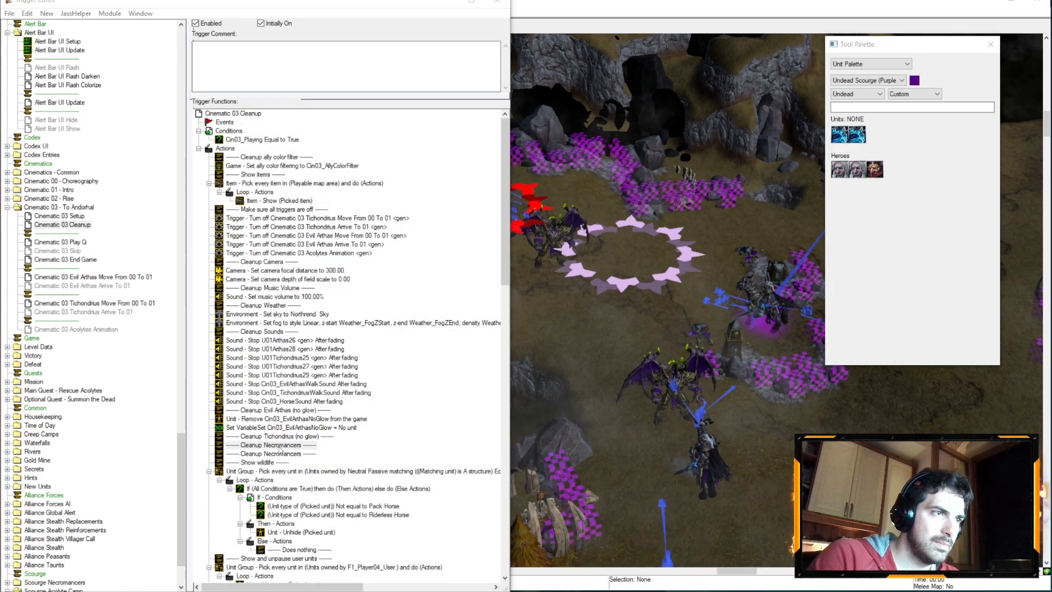
- Change the text of the duplicated Necromancers comment to "Cleanup Acolytes"
double_click(280, 452)
left_click(164, 244)
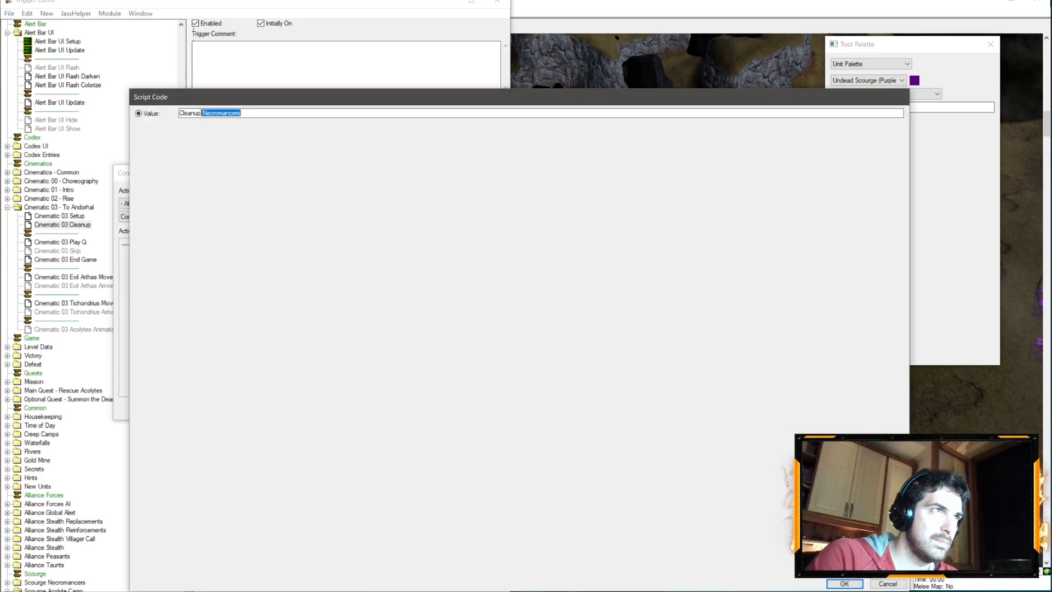
type("Cleanup Acolyte")
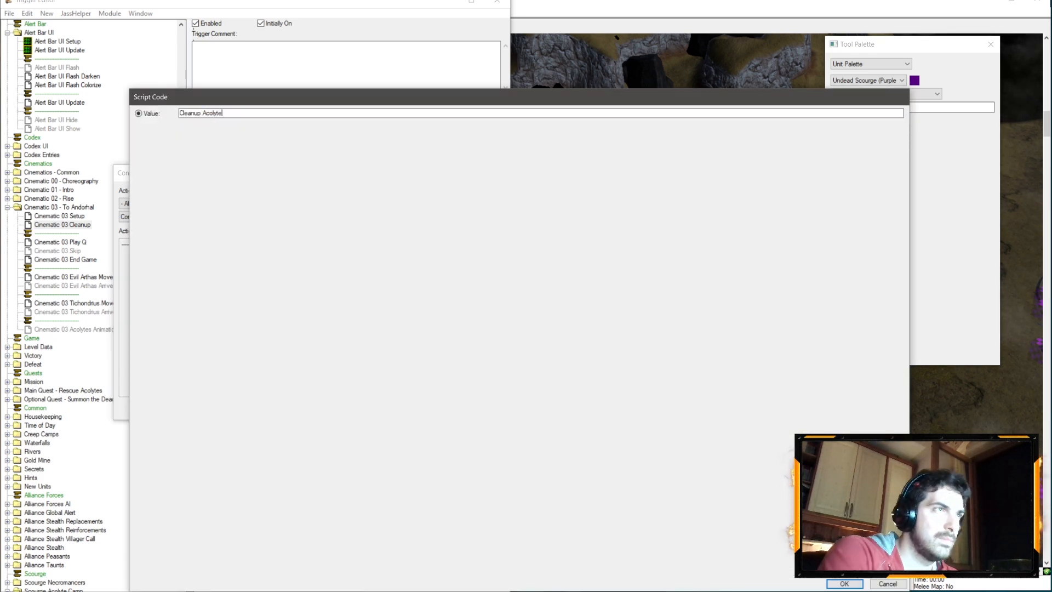
type("s")
key("Return")
key("Return")
- Switch to the rr_human01.w3x map to view its cinematic triggers
left_click(549, 10)
left_click(216, 11)
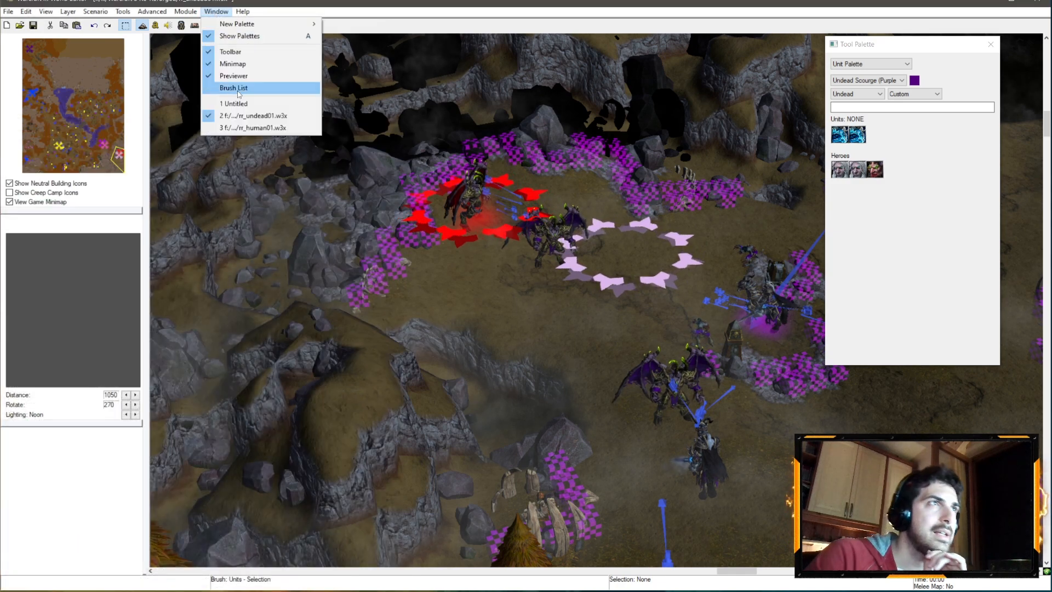
left_click(239, 128)
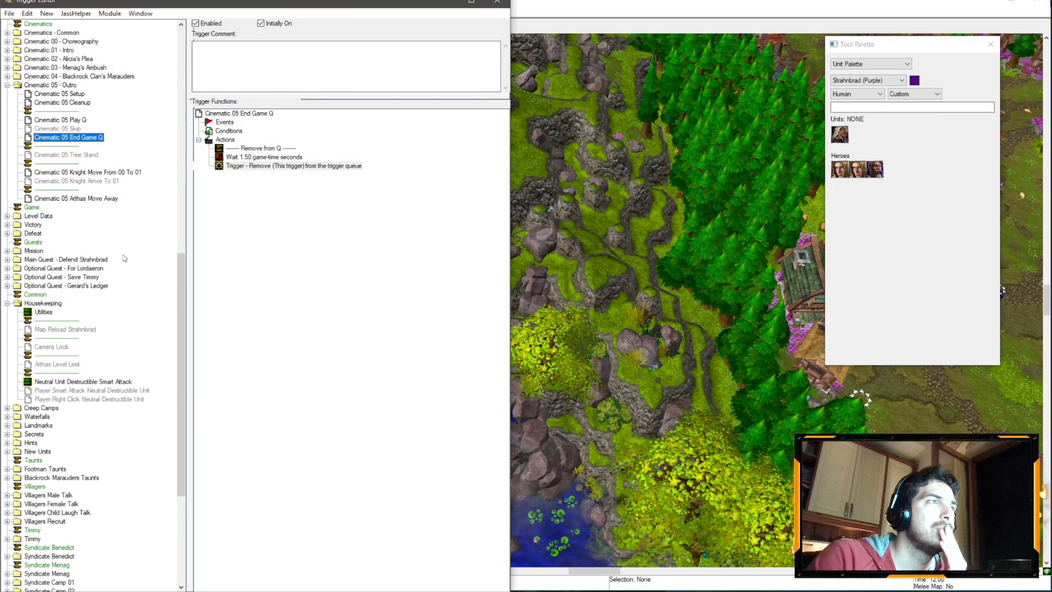
- Open the Cinematic 05 Cleanup trigger and examine its cleanup actions for units, unit groups and auras
left_click(81, 120)
left_click(78, 103)
scroll(308, 222, "down", 3)
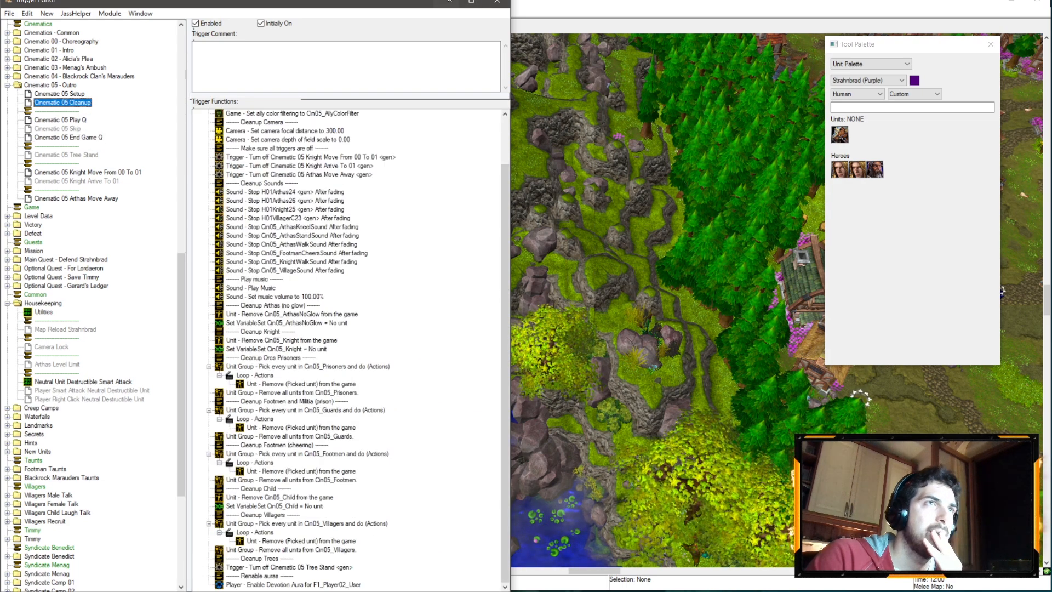
left_click(445, 1)
left_click(215, 11)
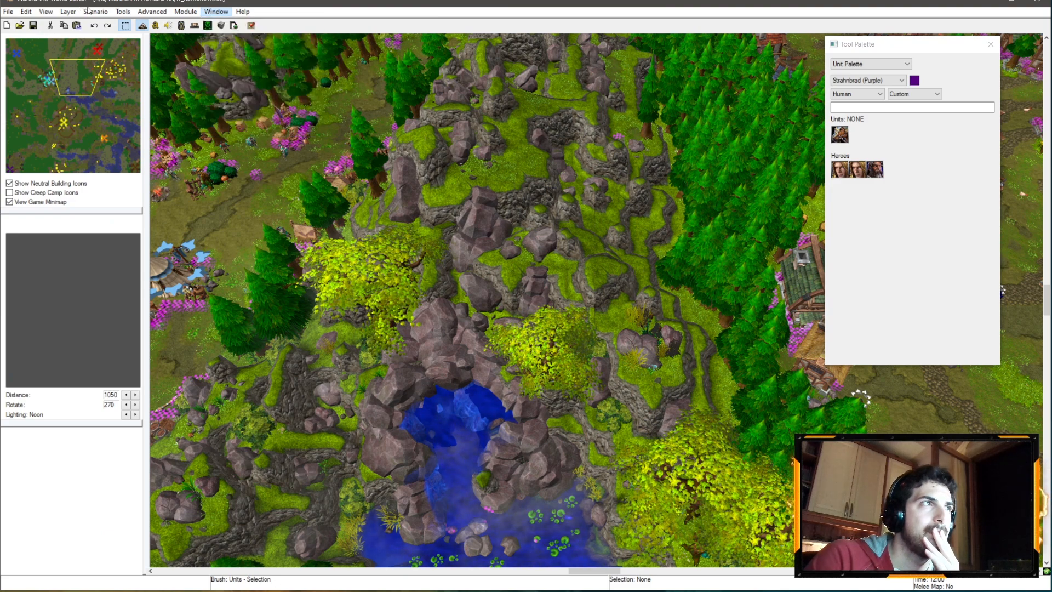
left_click(152, 12)
left_click(155, 25)
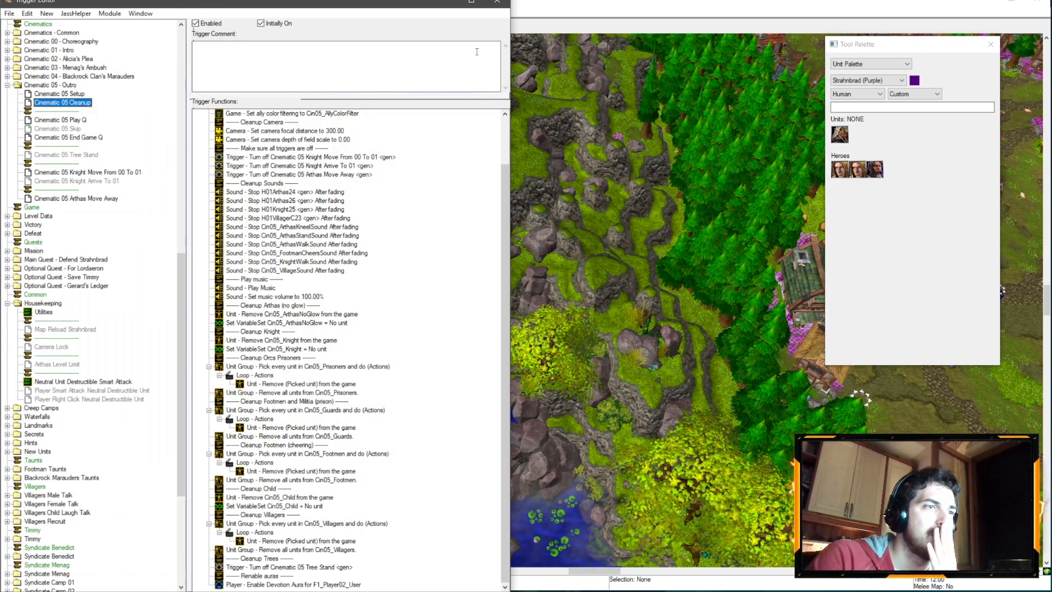
left_click(446, 2)
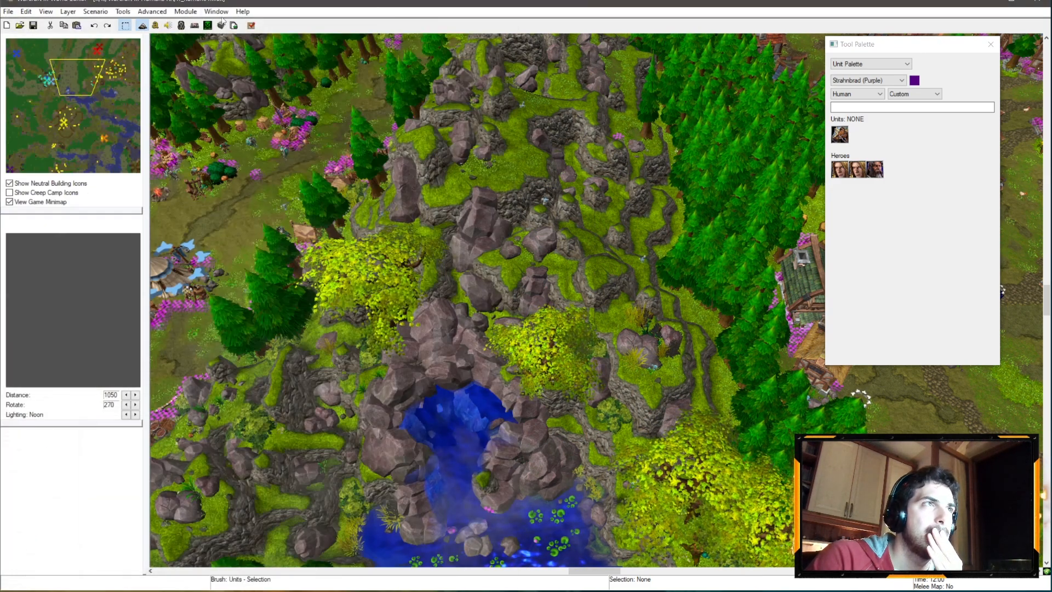
left_click(215, 11)
left_click(253, 116)
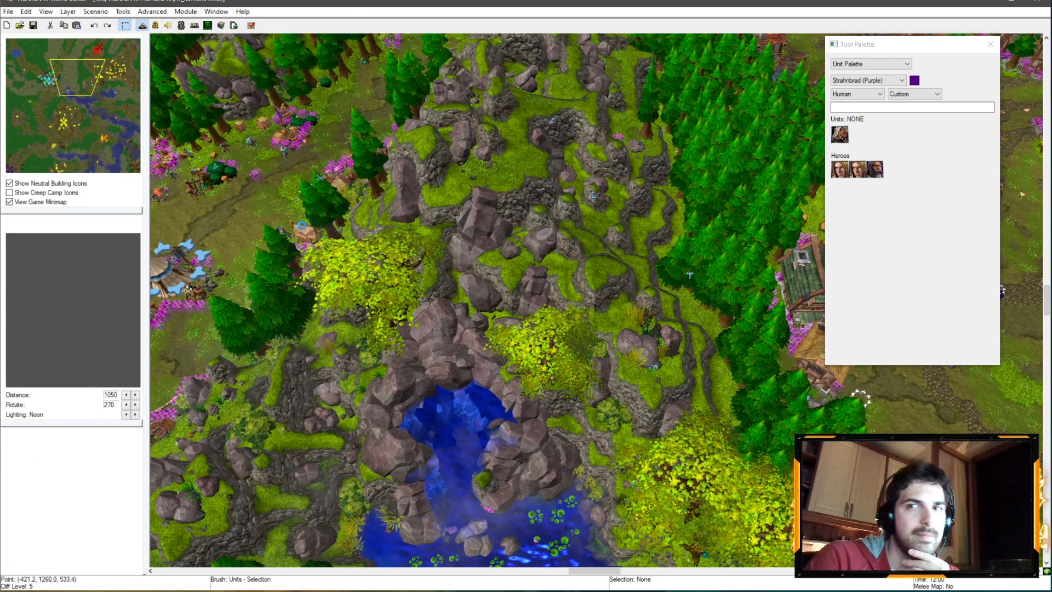
- Switch to the undead map's Cinematic 03 Cleanup trigger and collapse the loops that show and unpause units
key("F4")
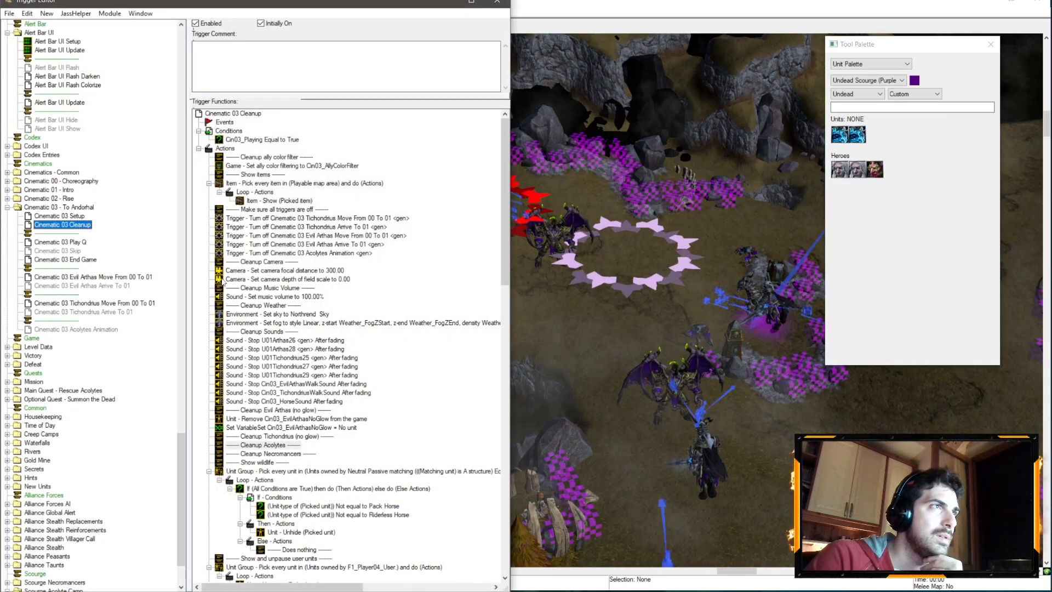
scroll(322, 340, "down", 15)
scroll(322, 339, "up", 6)
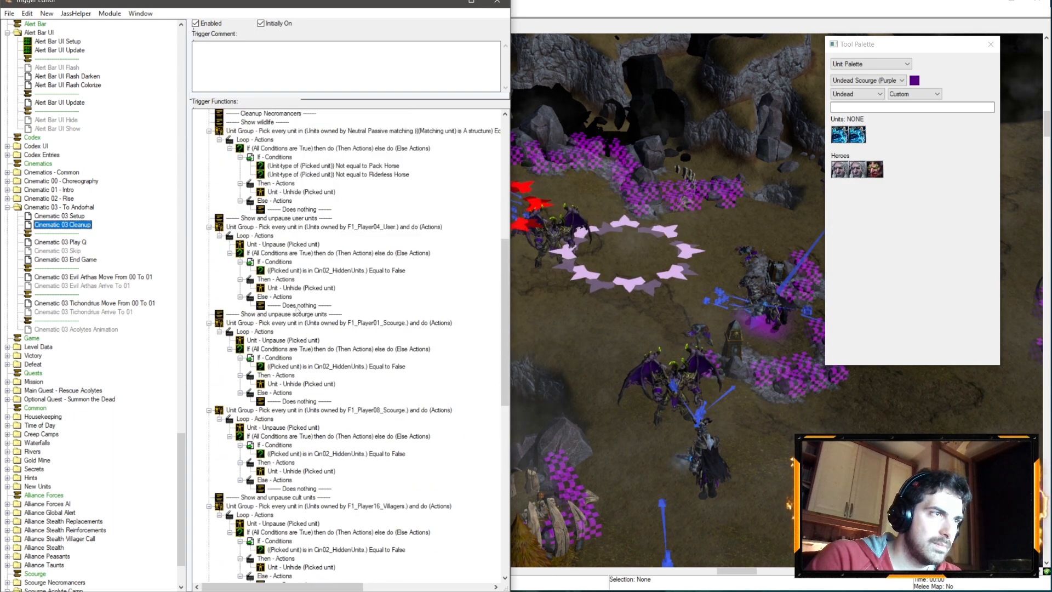
left_click(210, 236)
left_click(209, 253)
left_click(208, 270)
left_click(209, 279)
left_click(208, 296)
left_click(209, 305)
left_click(209, 323)
left_click(209, 340)
- Delete the actions from Show wildlife through the timer resumes, and those from Show all graveyard units through the end of the trigger
left_click(260, 279)
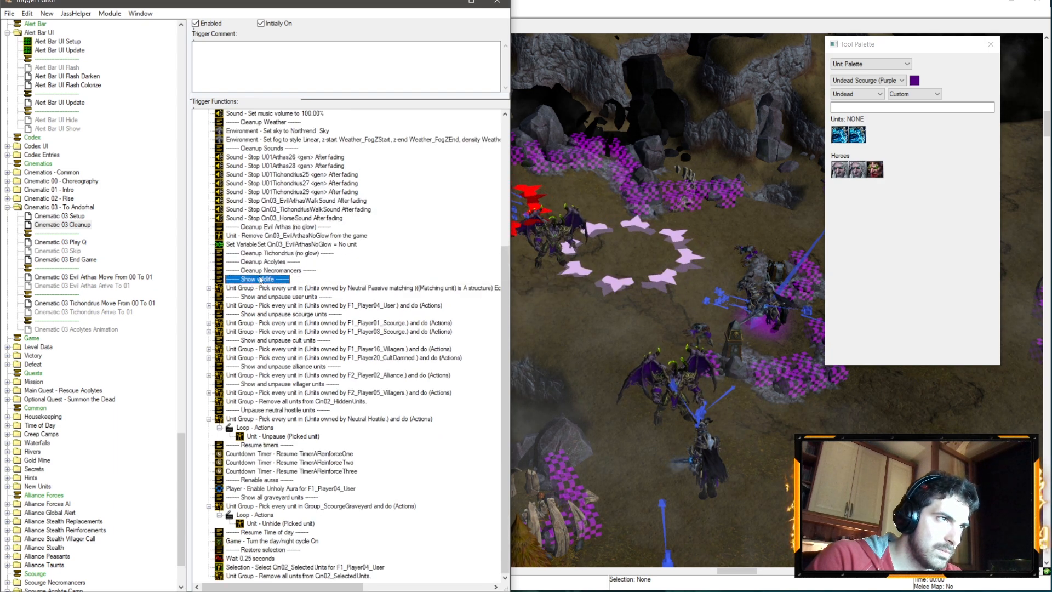
left_click(272, 475, "shift")
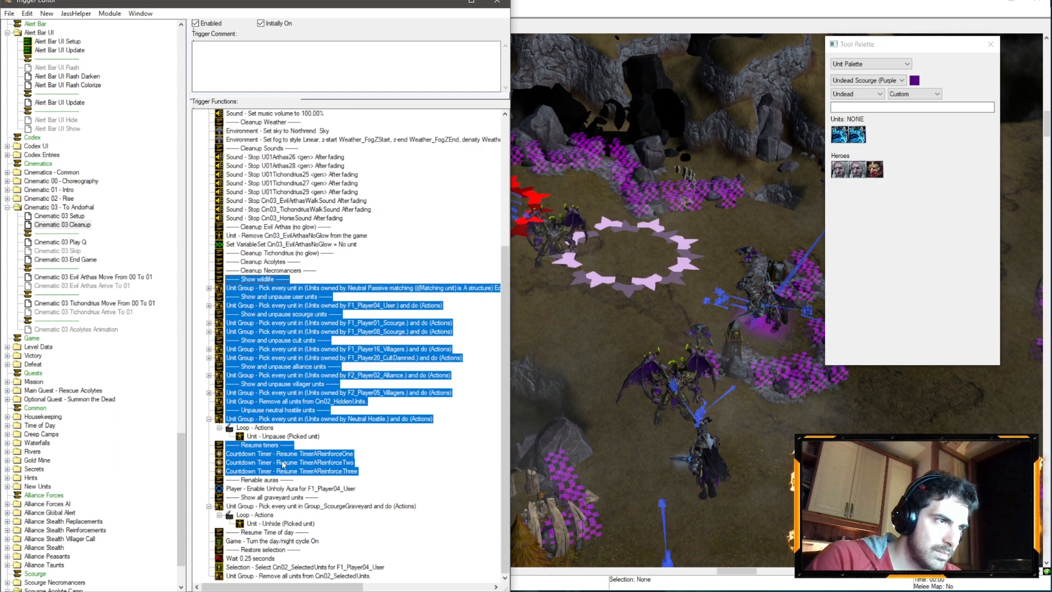
key("Delete")
key("Down")
key("Down")
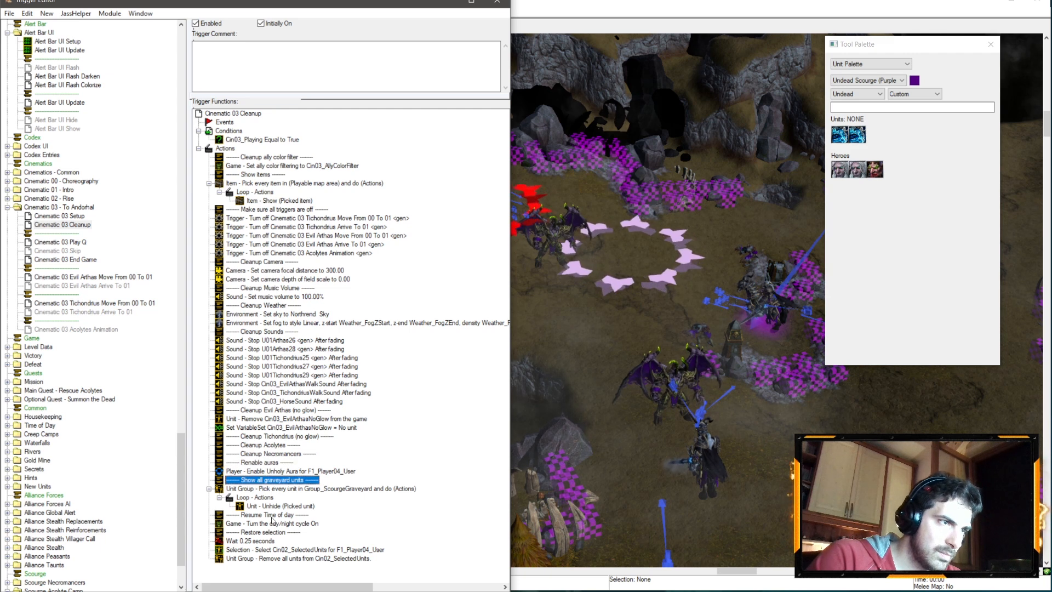
left_click(260, 559, "shift")
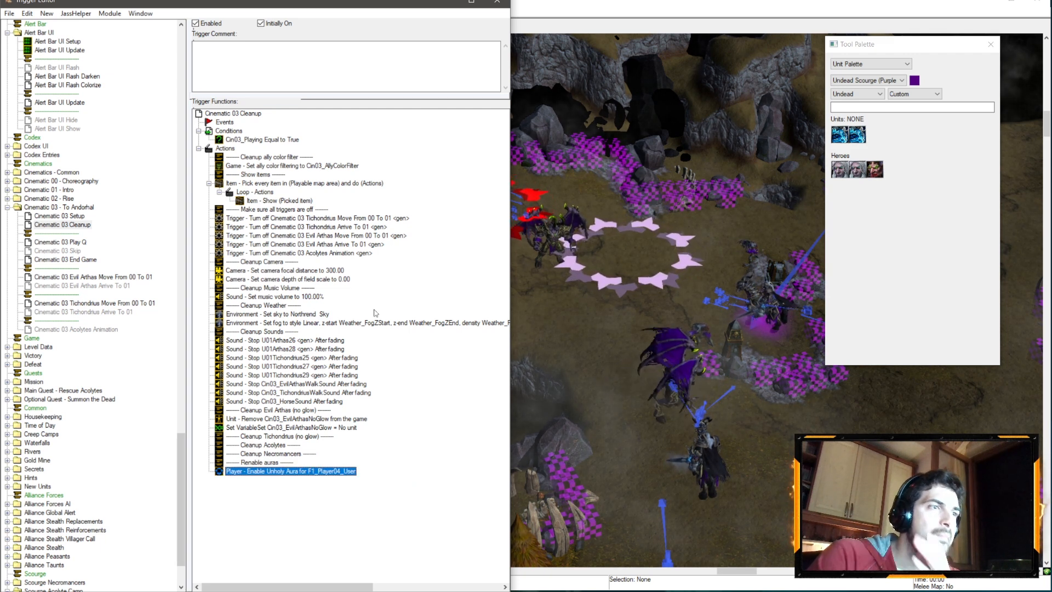
- Copy the Evil Arthas remove-unit and variable-reset actions to below the Cleanup Tichondrius (no glow) comment
left_click(279, 436)
left_click(298, 418)
left_click(296, 427, "shift")
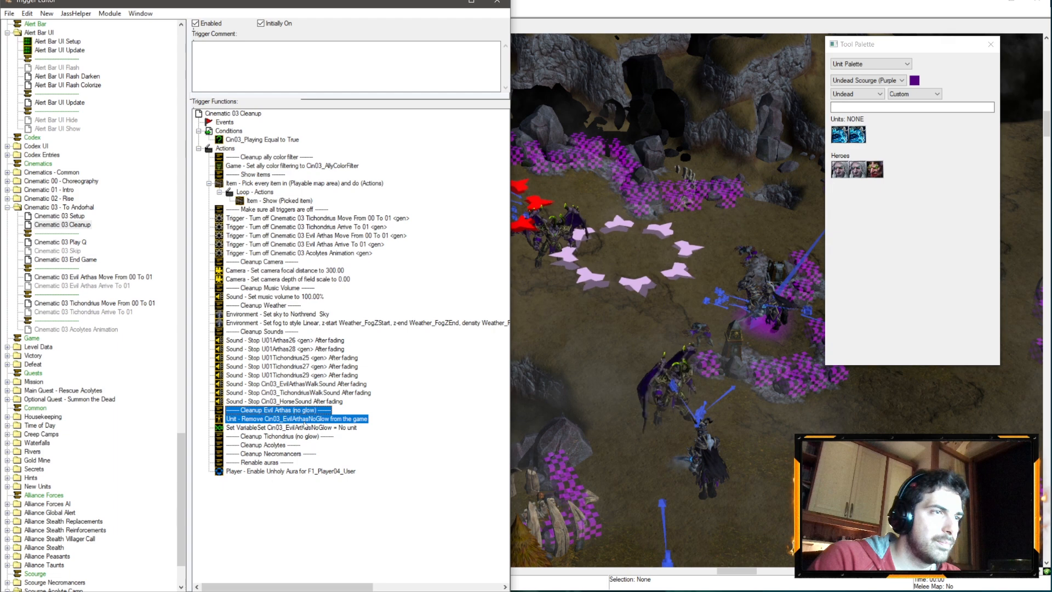
key("ctrl+c")
left_click(294, 435)
key("ctrl+v")
- Set the unit of the copied Remove action to the variable Cin03_TichondriusNoGlow
double_click(294, 445)
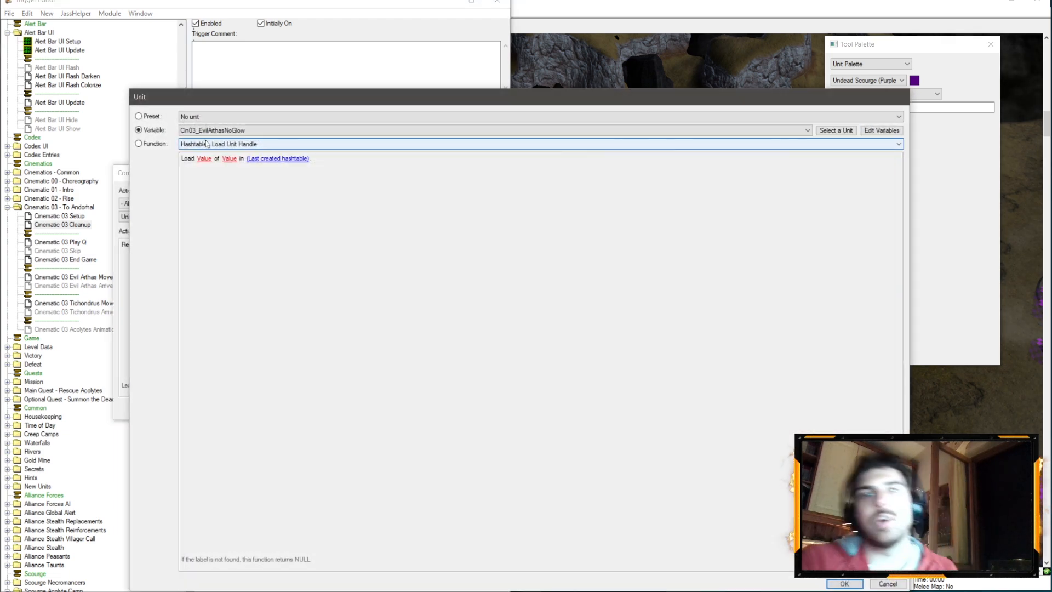
left_click(249, 131)
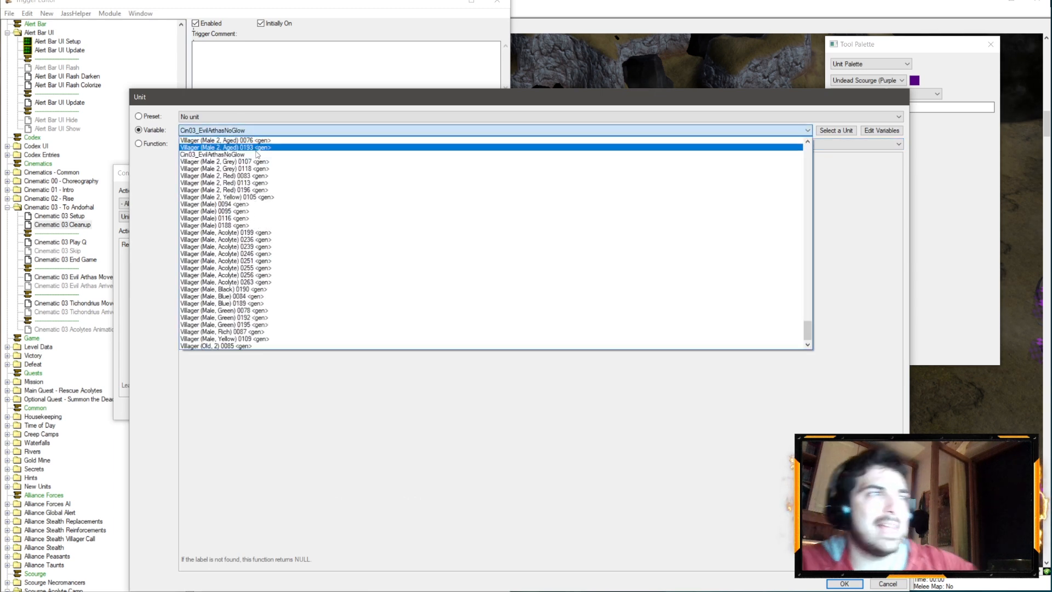
scroll(302, 186, "down", 10)
scroll(308, 223, "up", 20)
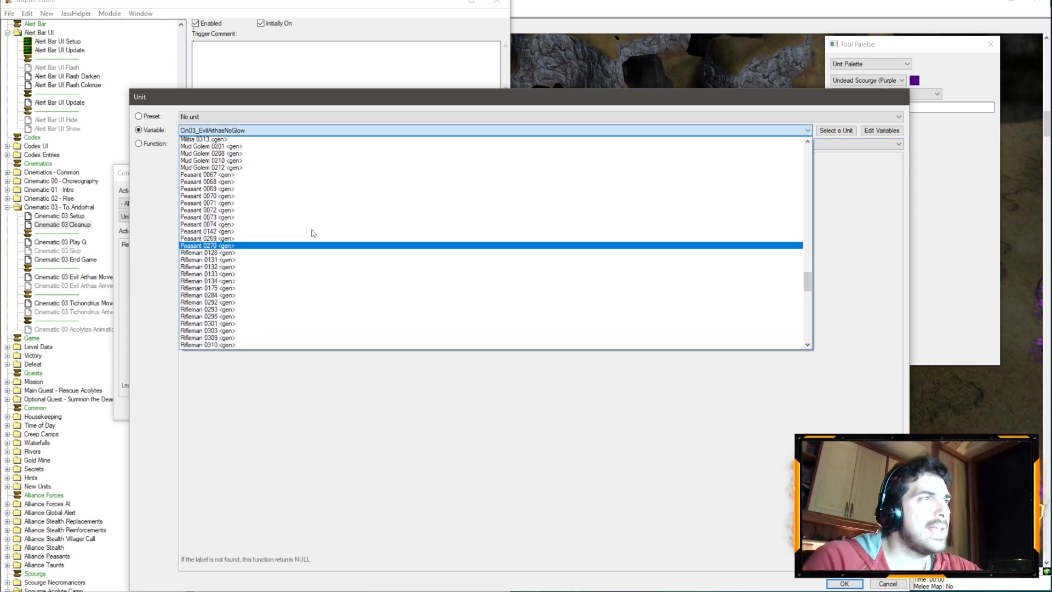
scroll(296, 239, "up", 15)
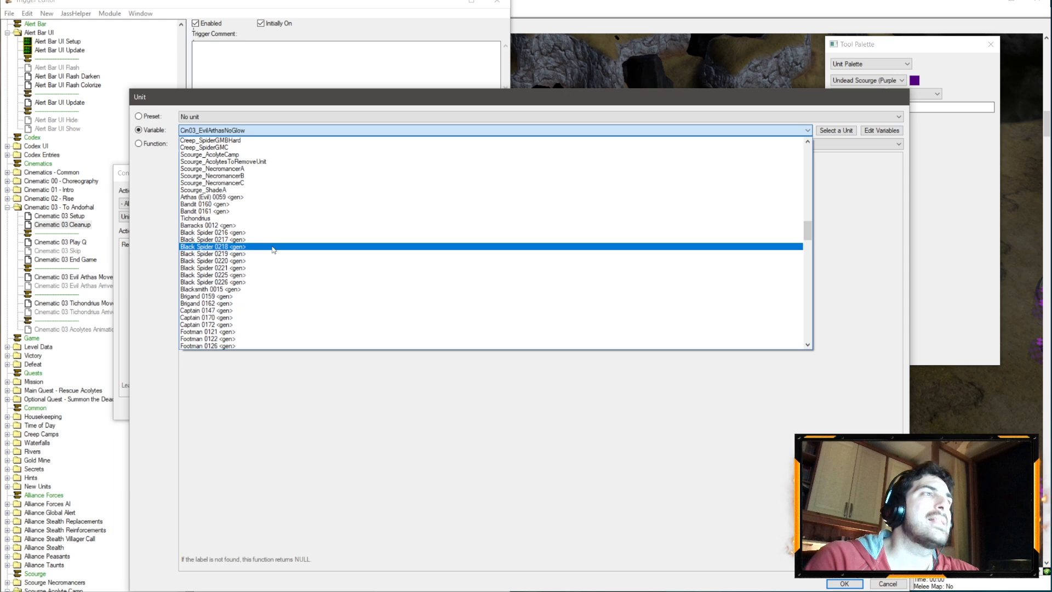
scroll(262, 255, "up", 15)
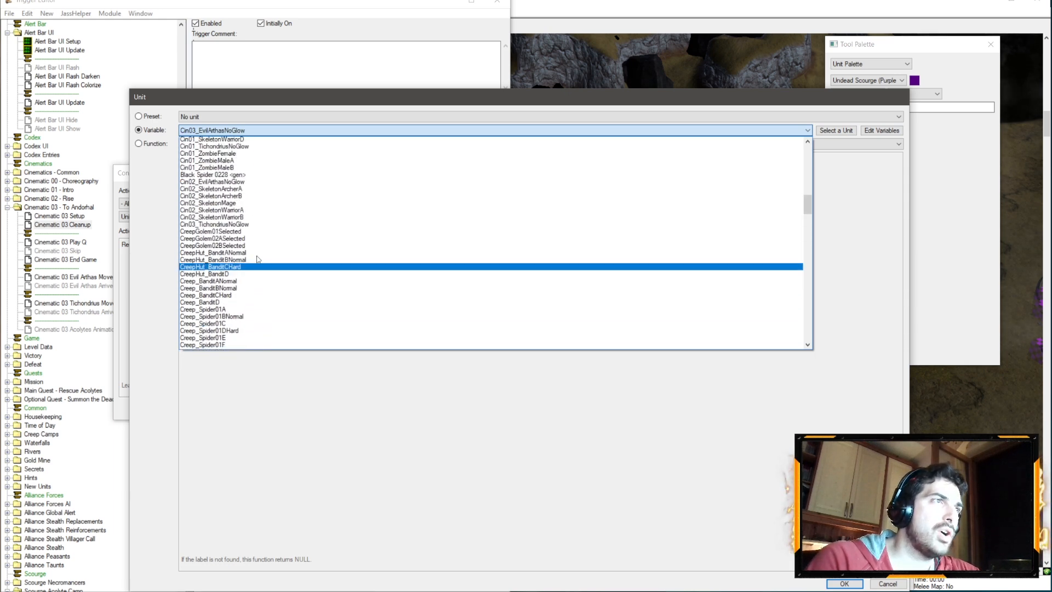
scroll(256, 258, "down", 4)
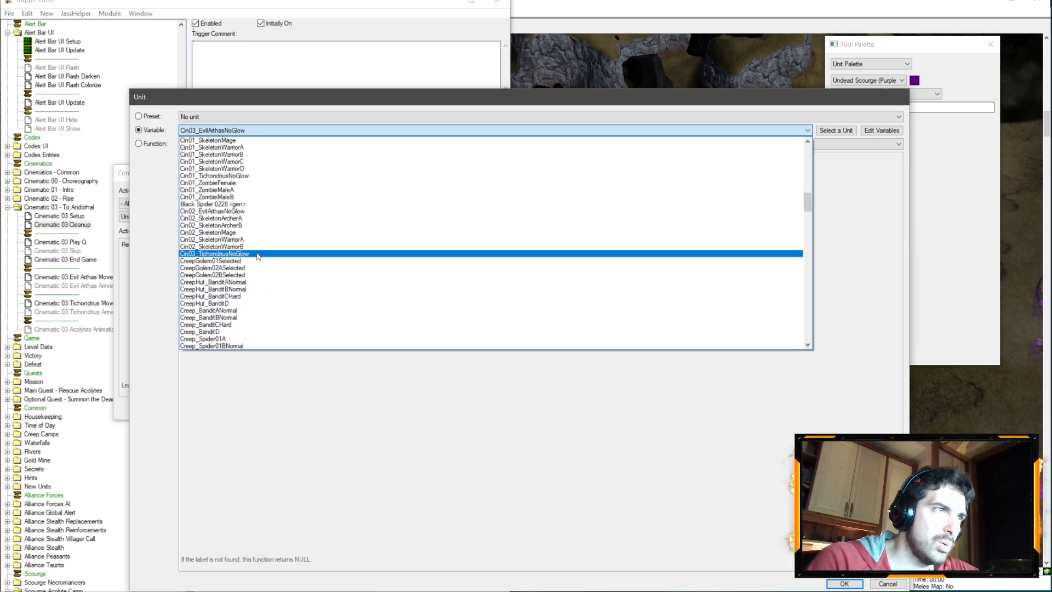
left_click(258, 256)
key("Return")
key("Return")
- Change the variable in the copied Set Variable action to Cin03_TichondriusNoGlow
double_click(263, 454)
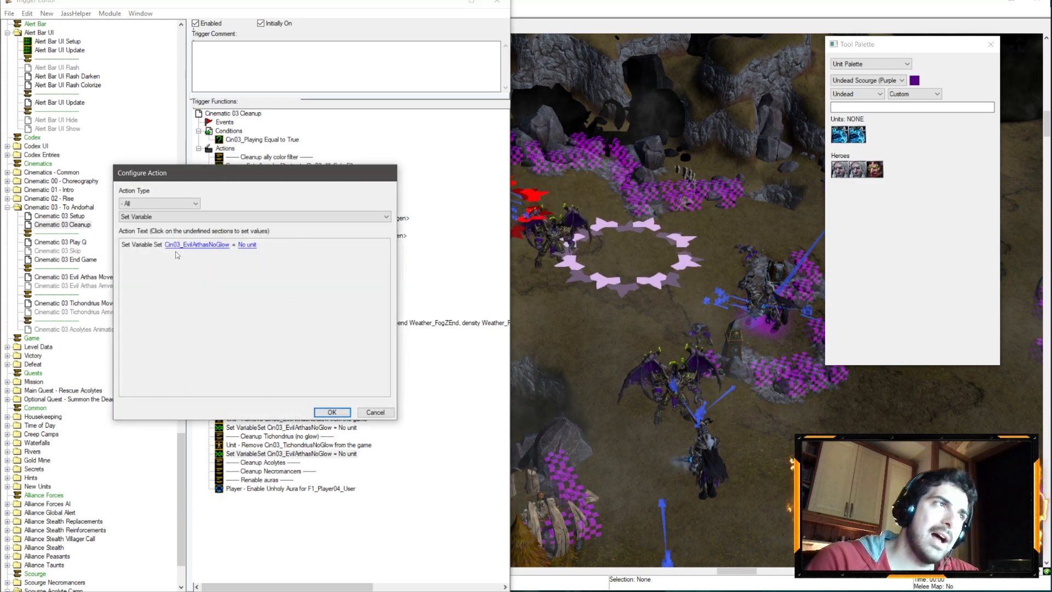
left_click(197, 244)
left_click(235, 117)
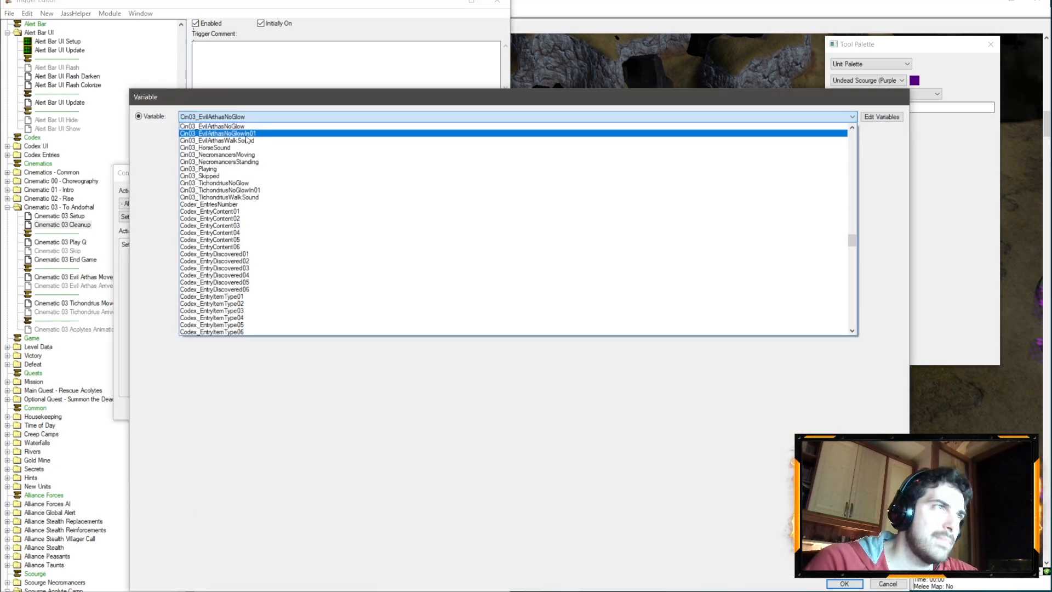
left_click(232, 183)
key("Return")
key("Return")
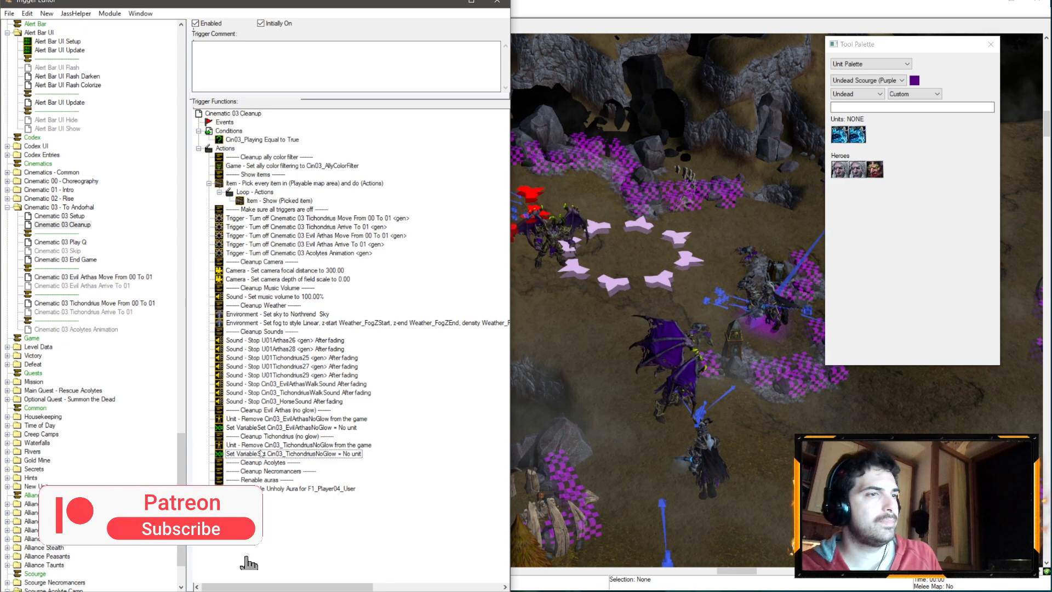
- Add a multiple-action Pick Every Unit action for the group Cin03_AcolytesStanding under the Cleanup Acolytes comment
right_click(284, 463)
left_click(295, 571)
left_click(159, 204)
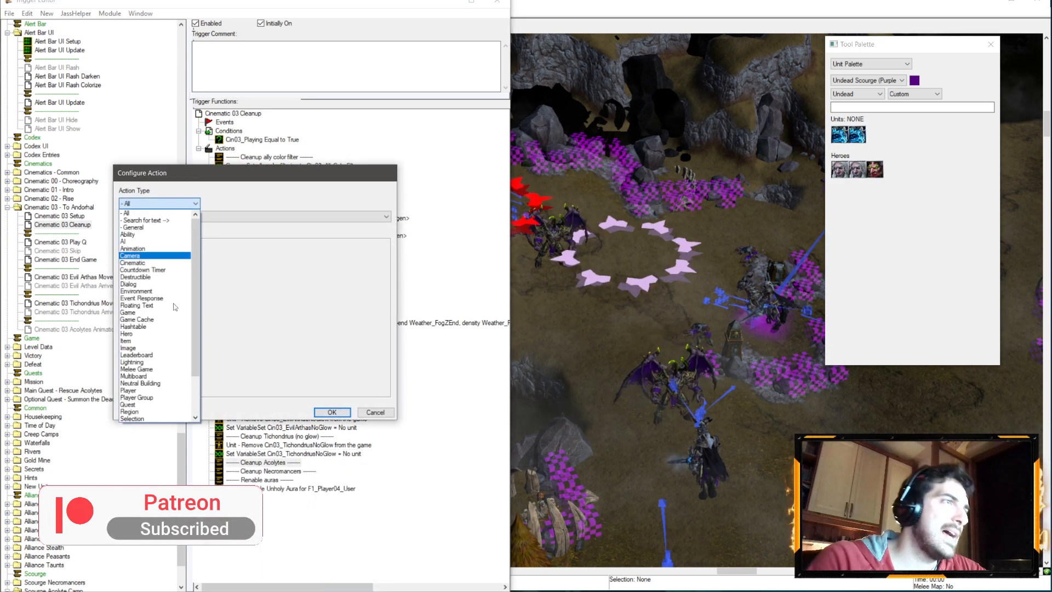
left_click(135, 404)
left_click(204, 216)
left_click(204, 226)
left_click(206, 244)
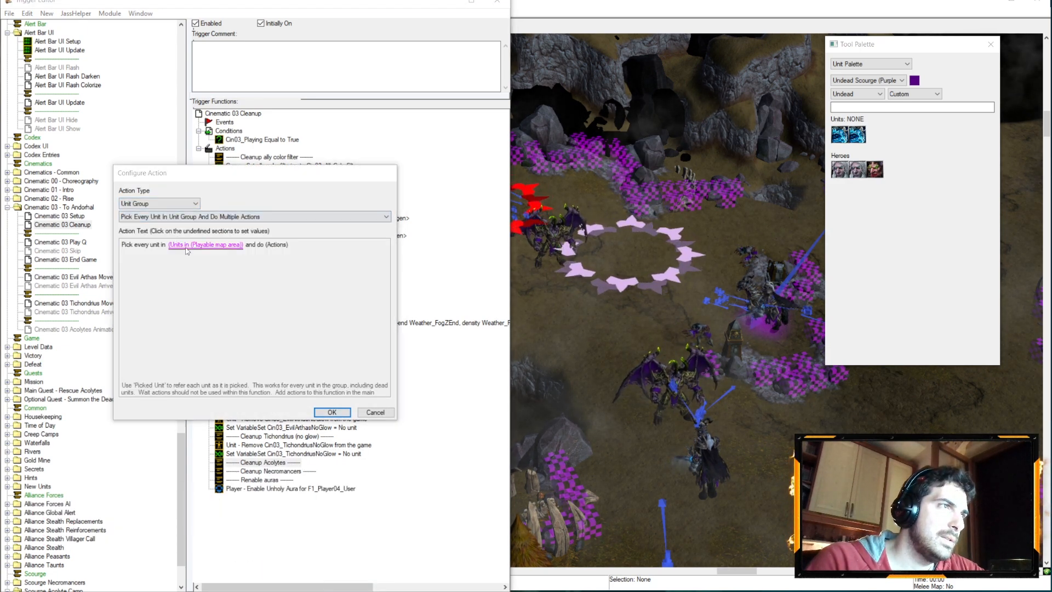
left_click(211, 116)
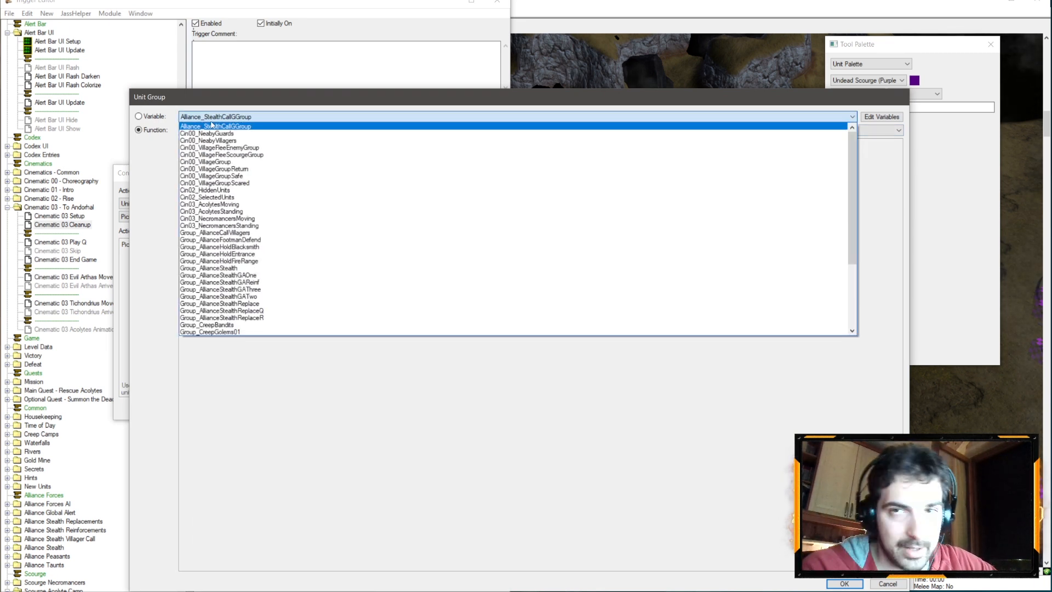
left_click(236, 213)
key("Return")
key("Return")
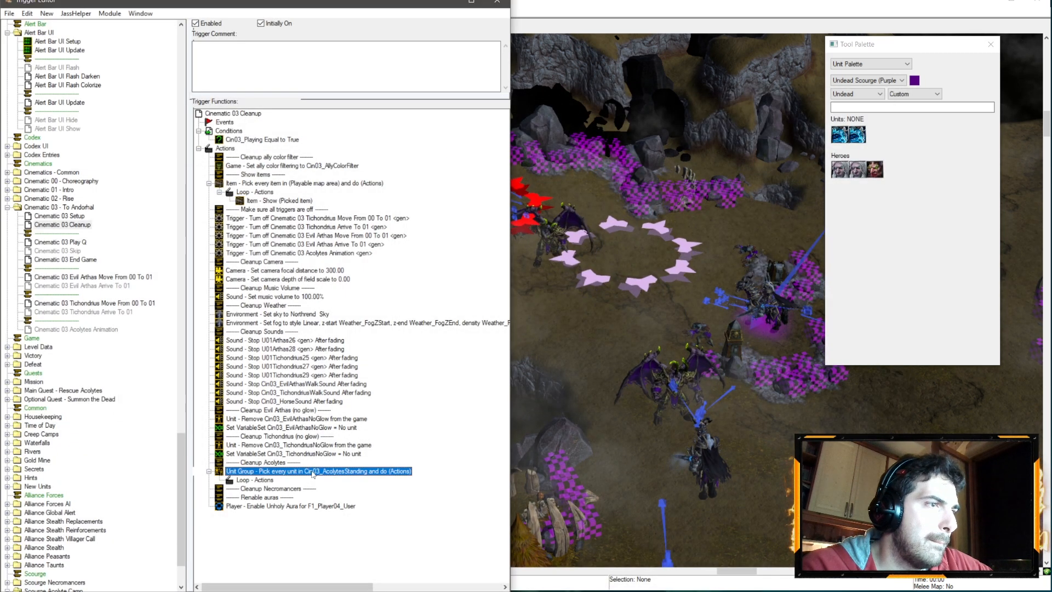
- Create a Unit - Remove action inside the loop of the Cin03_AcolytesStanding group
left_click(268, 482)
right_click(267, 483)
left_click(291, 456)
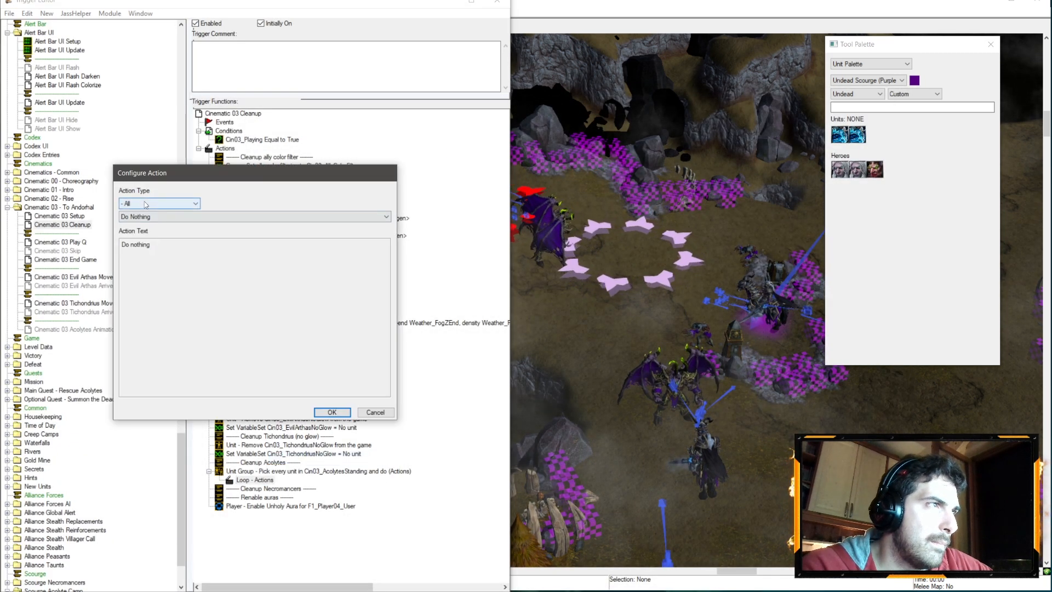
left_click(164, 203)
left_click(131, 398)
left_click(173, 216)
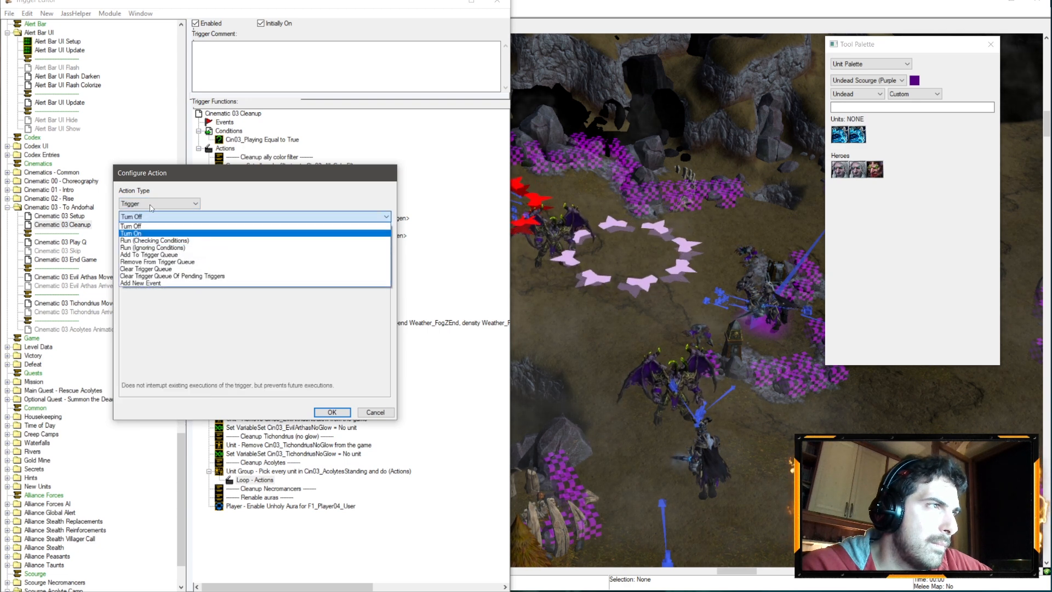
left_click(162, 204)
left_click(125, 397)
left_click(164, 216)
left_click(144, 266)
- Set the unit for the loop's Remove action to Picked unit
left_click(165, 244)
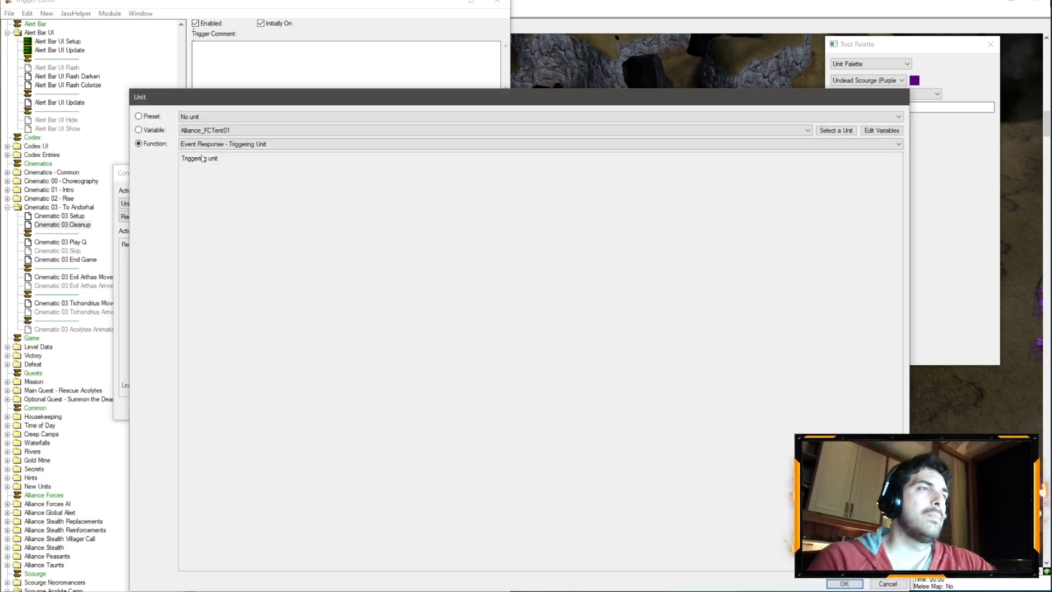
left_click(208, 144)
scroll(206, 158, "up", 2)
scroll(206, 158, "up", 2)
left_click(204, 190)
key("Return")
key("Return")
- Copy the acolyte group loop to below the Cleanup Necromancers comment and set its group to Cin03_NecromancersStanding
left_click(317, 472)
key("ctrl+c")
left_click(280, 505)
key("ctrl+v")
double_click(279, 507)
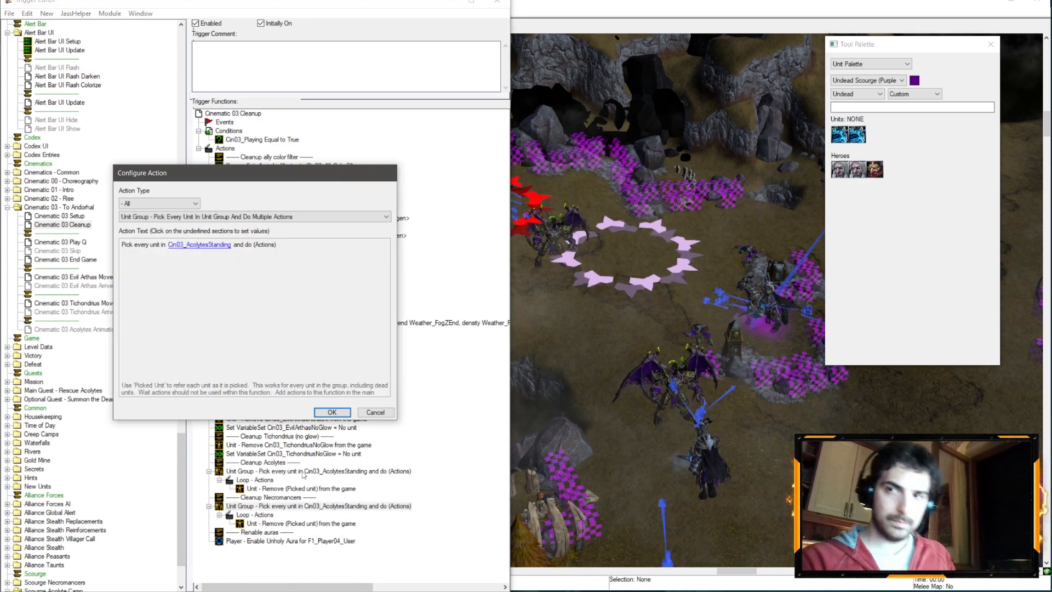
left_click(209, 250)
left_click(201, 117)
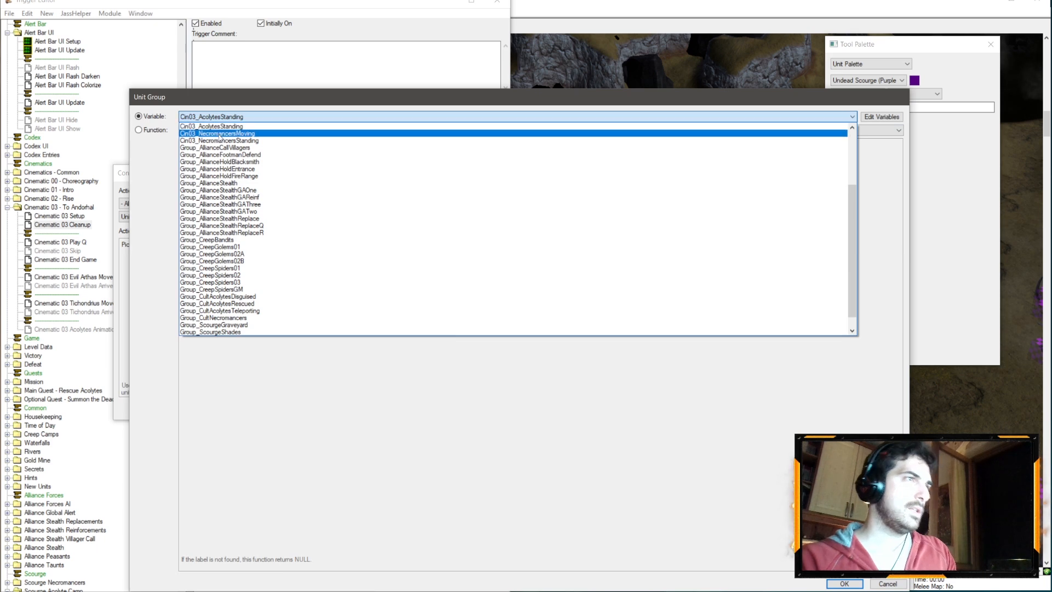
left_click(219, 140)
key("Return")
key("Return")
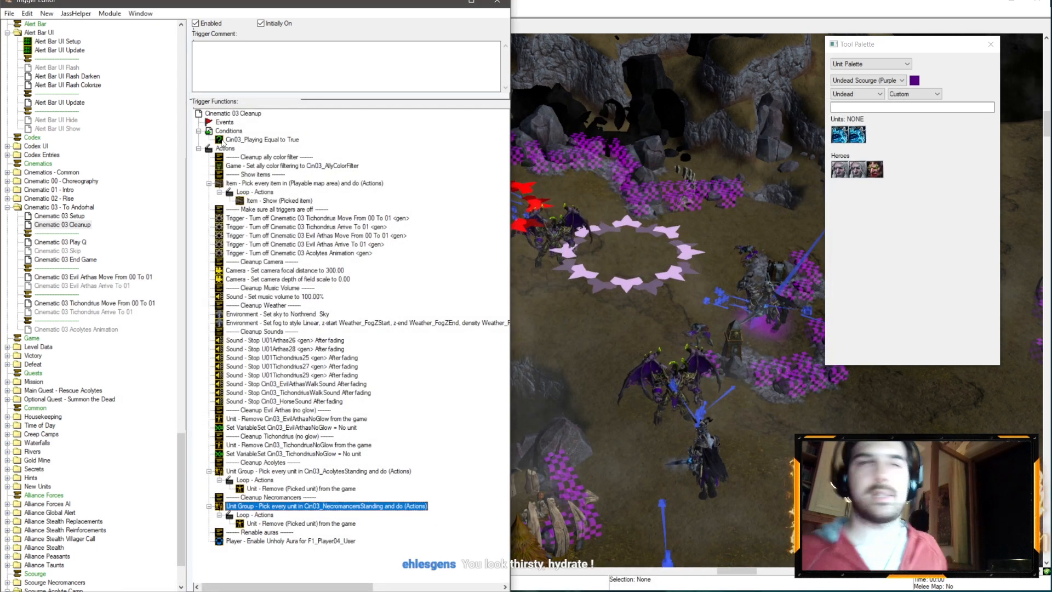
key("alt+Tab")
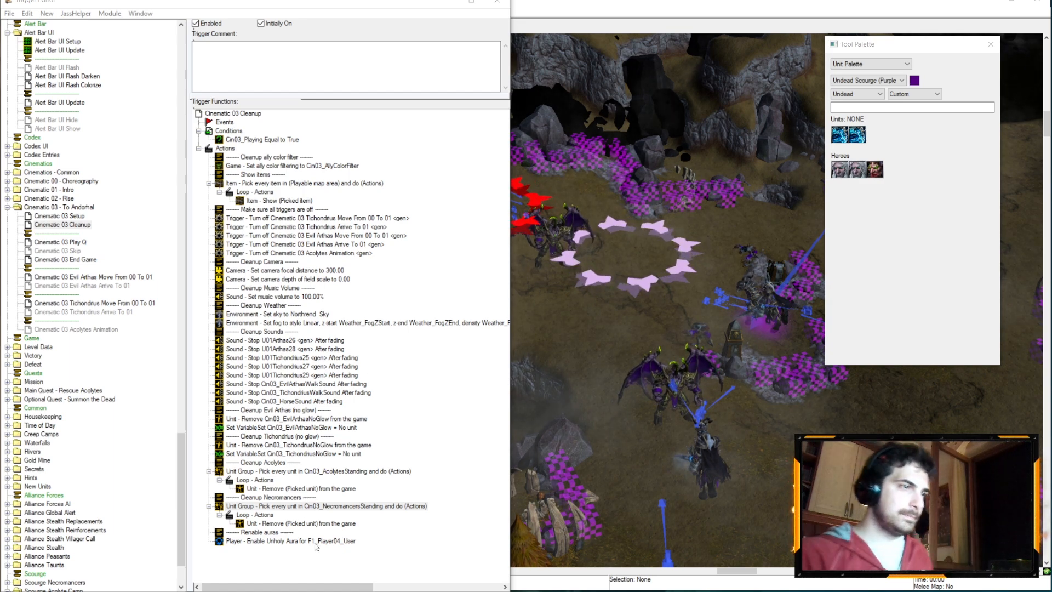
right_click(273, 466)
left_click(326, 443)
key("Return")
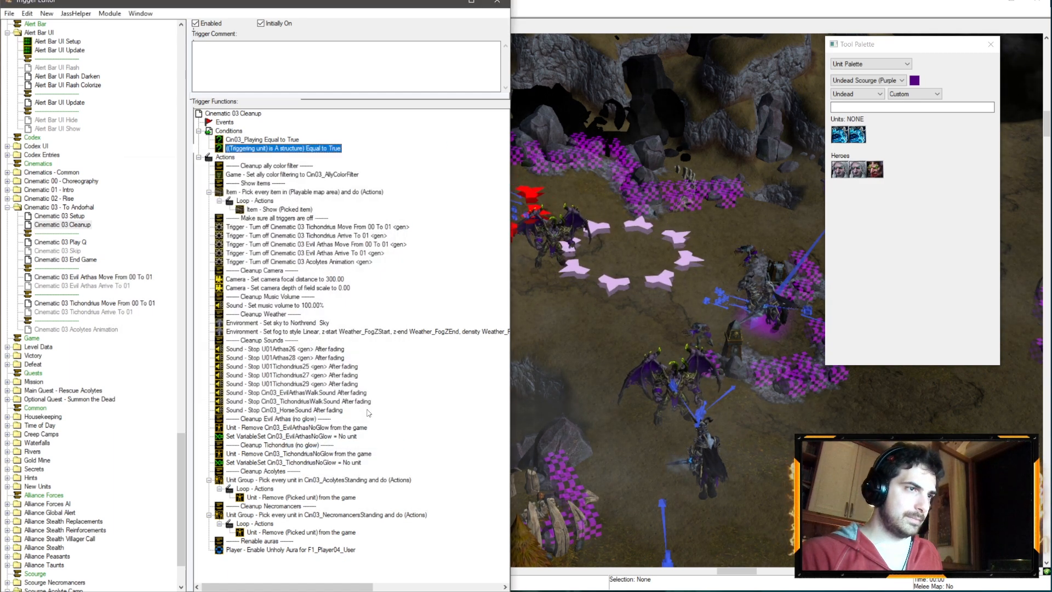
key("Delete")
- Add a Unit Group - Clear action after the Cin03_AcolytesStanding loop in the Cinematic 03 Cleanup trigger
right_click(277, 469)
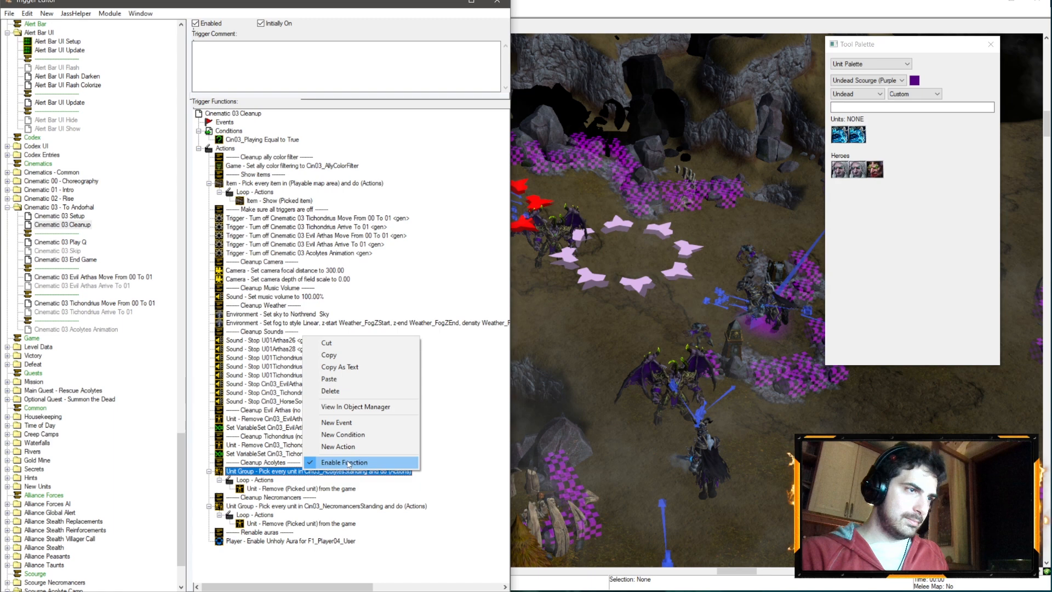
left_click(317, 460)
left_click(159, 203)
scroll(154, 229, "down", 3)
left_click(142, 408)
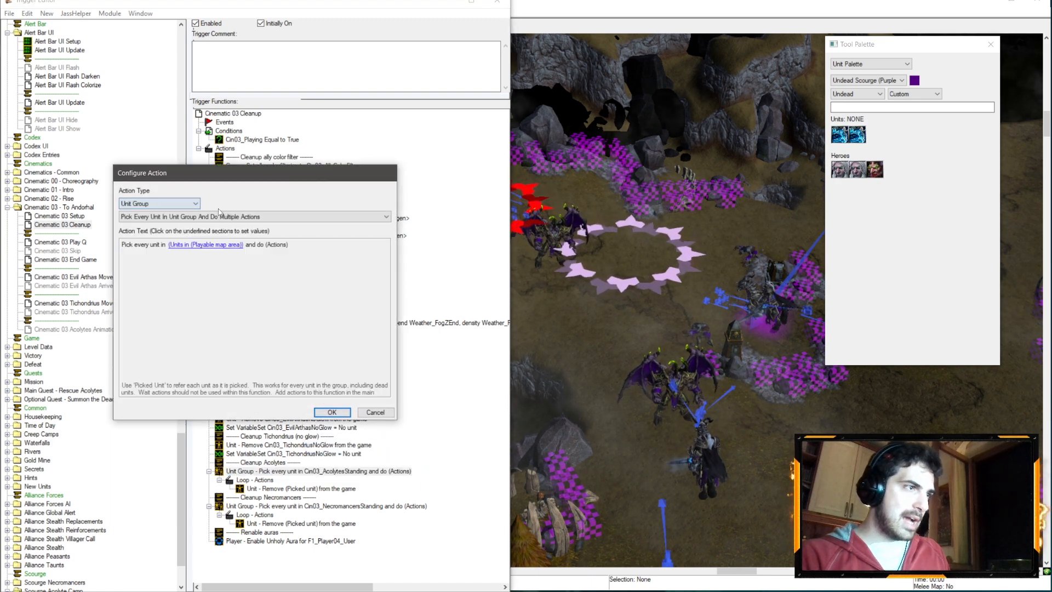
left_click(176, 216)
left_click(155, 269)
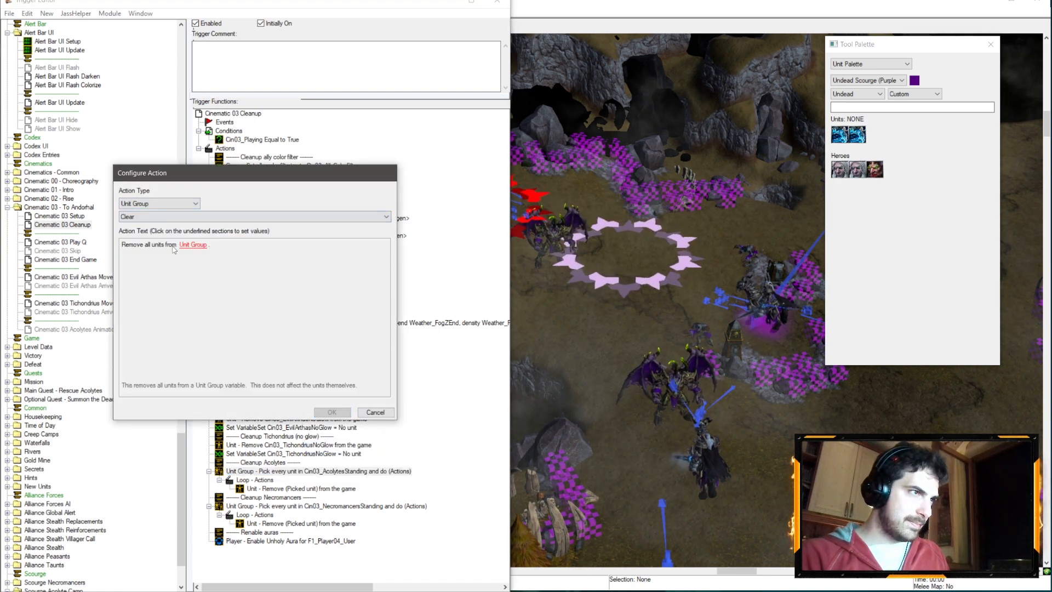
- Set the Clear action's unit group to the variable Cin03_AcolytesStanding
left_click(191, 251)
left_click(202, 117)
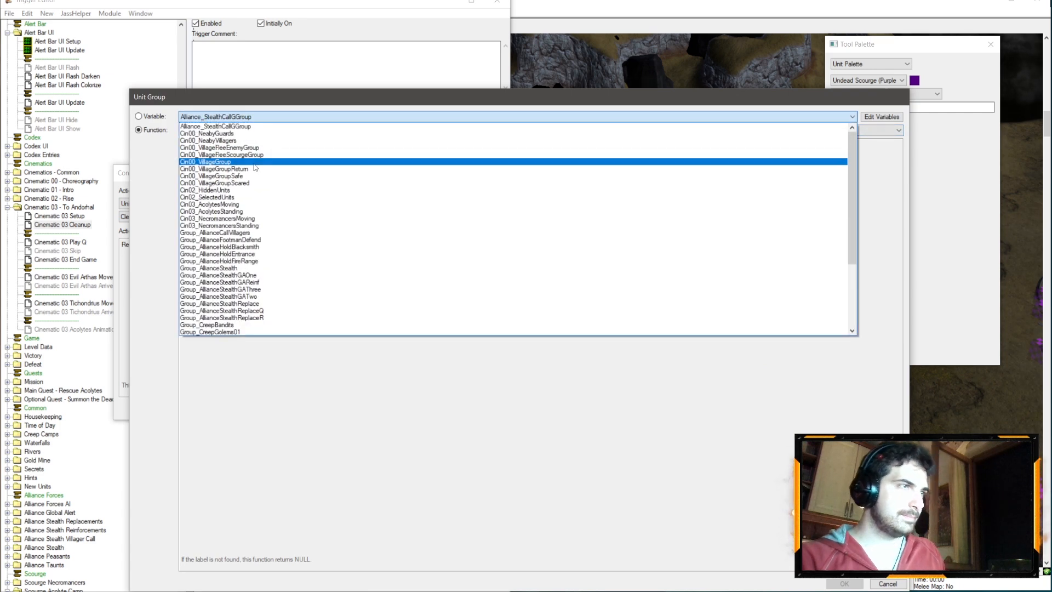
left_click(227, 212)
key("Return")
key("Return")
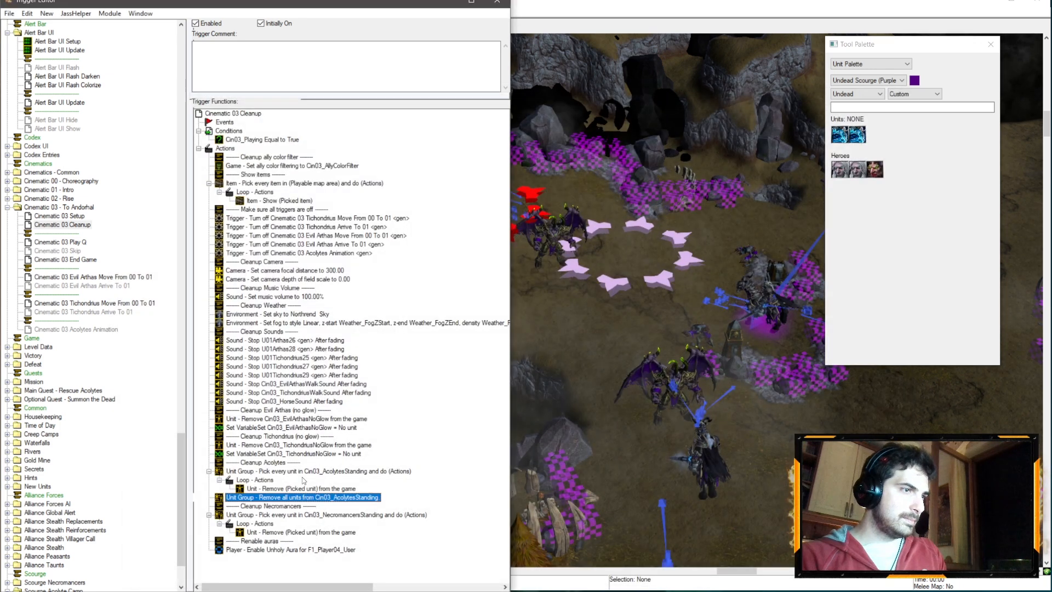
- Copy the Clear action to below the necromancers loop and set its group to Cin03_NecromancersStanding
left_click(315, 515)
key("ctrl+v")
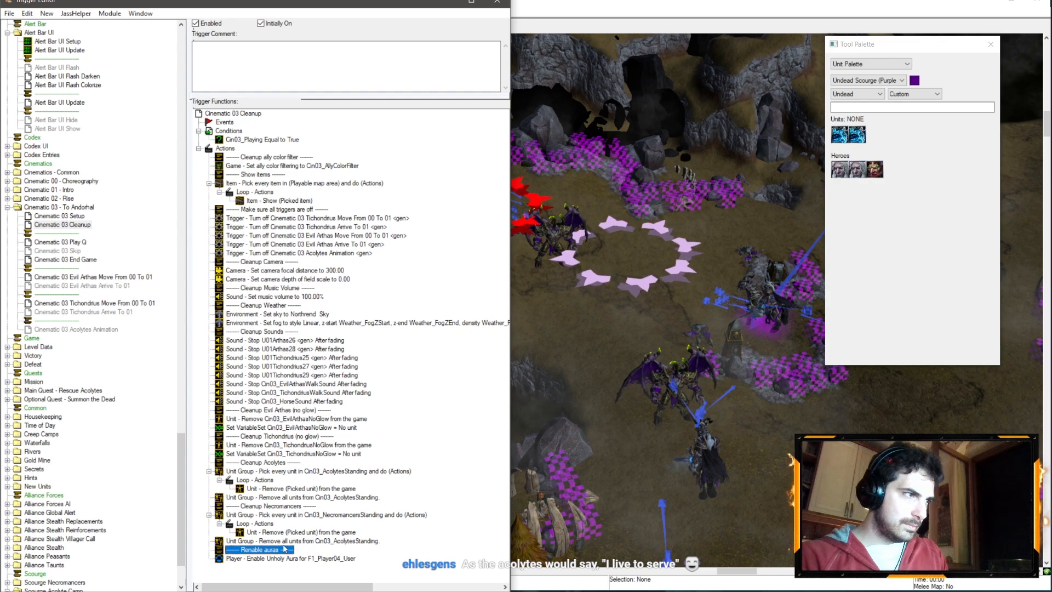
double_click(285, 544)
left_click(211, 244)
scroll(261, 121, "down", 3)
key("Return")
key("Return")
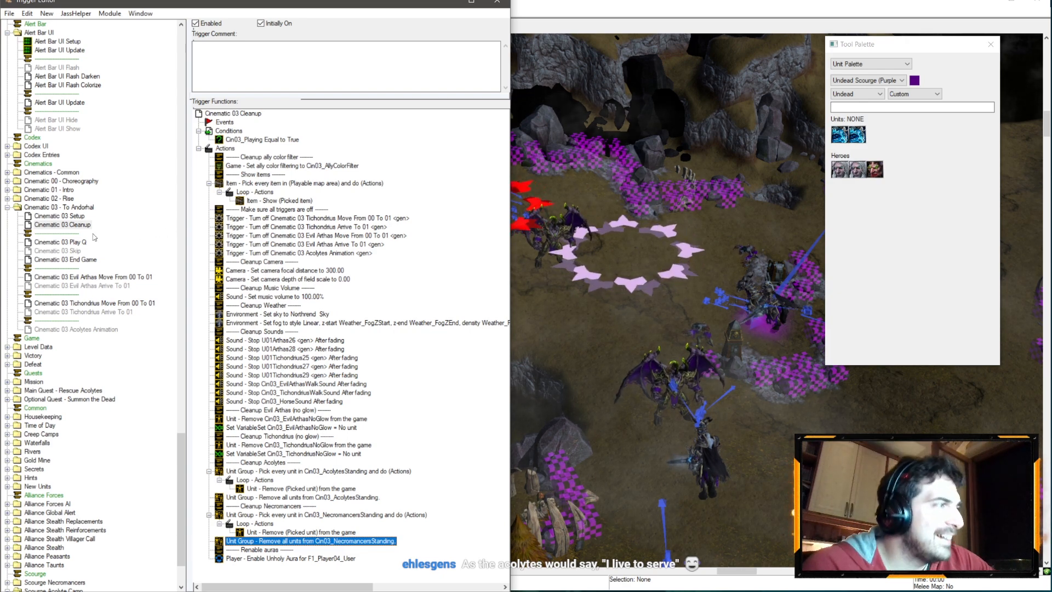
- Open the Cinematic 03 Skip trigger and save the map
left_click(58, 250)
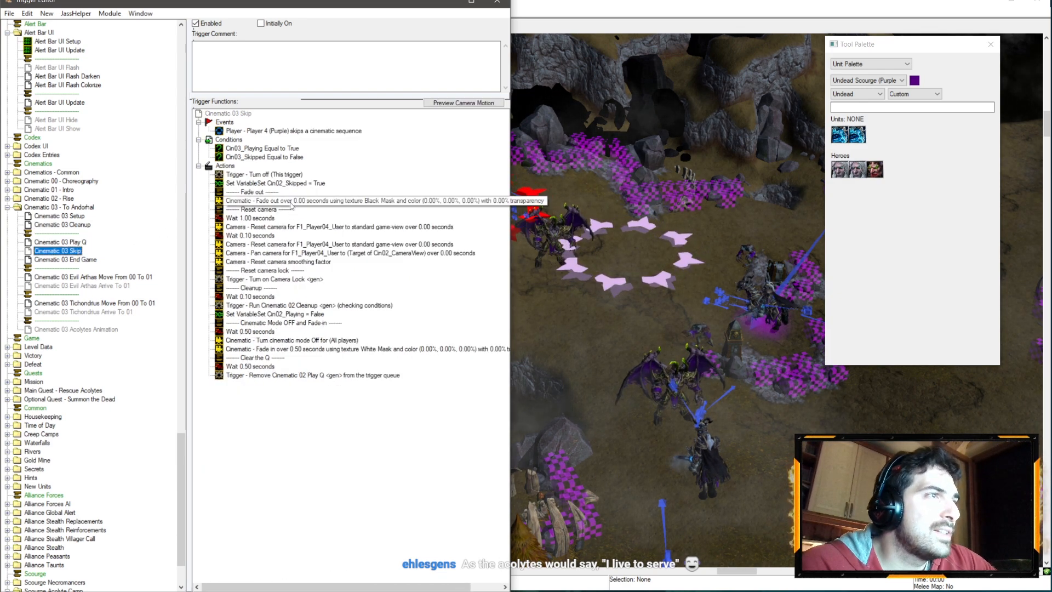
key("alt+Tab")
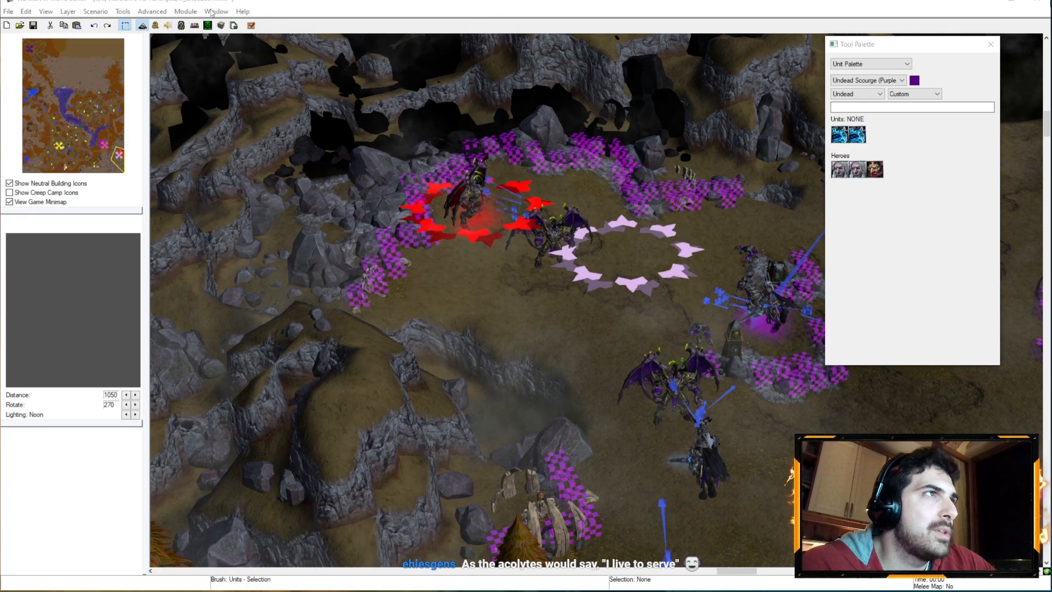
left_click(33, 25)
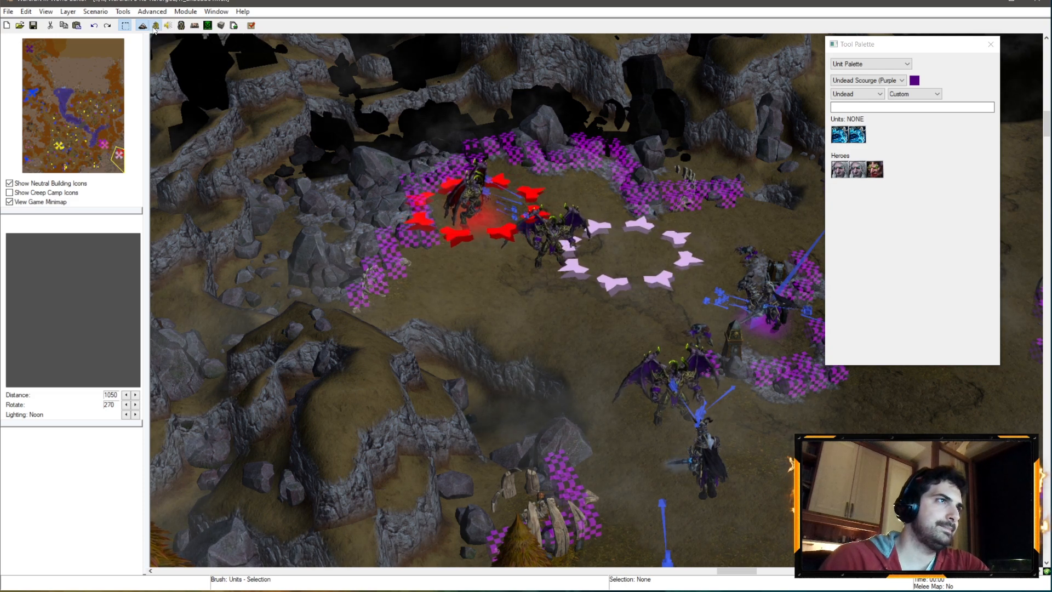
- Switch to the rr_human01.w3x map and open its Cinematic 05 Skip trigger
left_click(207, 25)
left_click(445, 2)
left_click(216, 11)
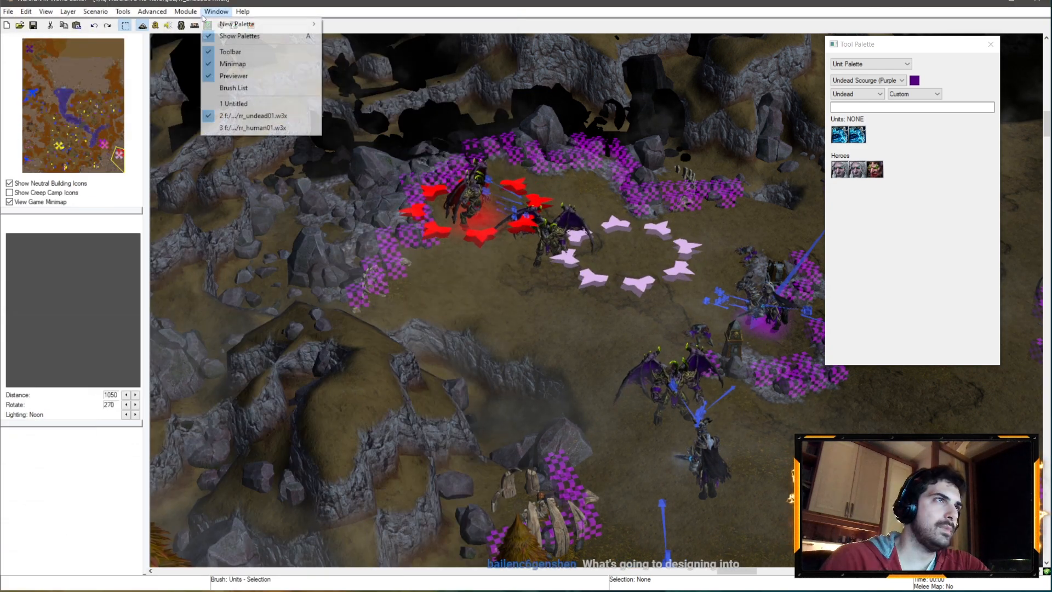
left_click(258, 129)
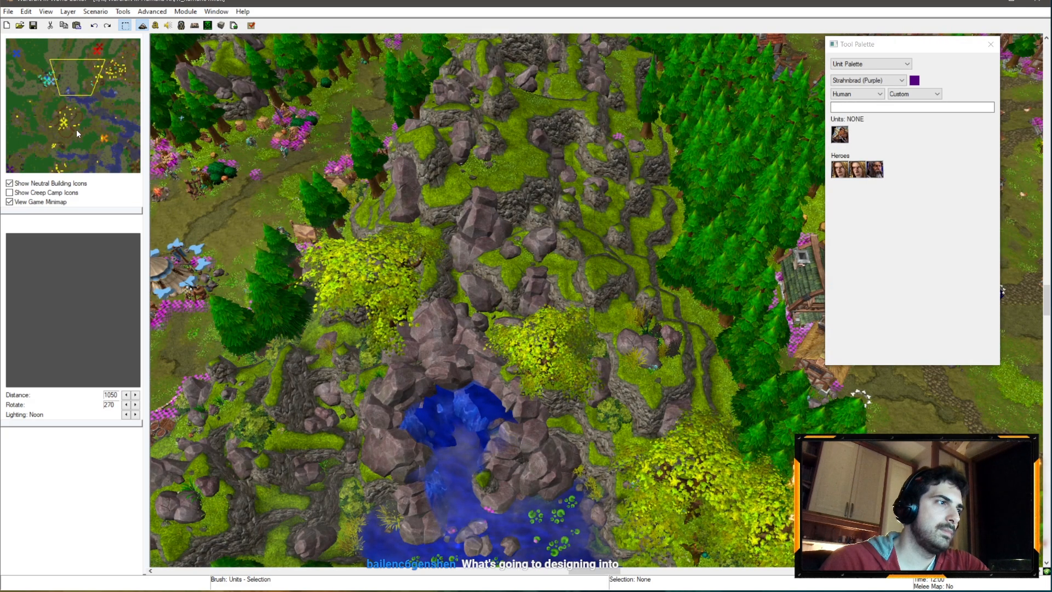
left_click(156, 26)
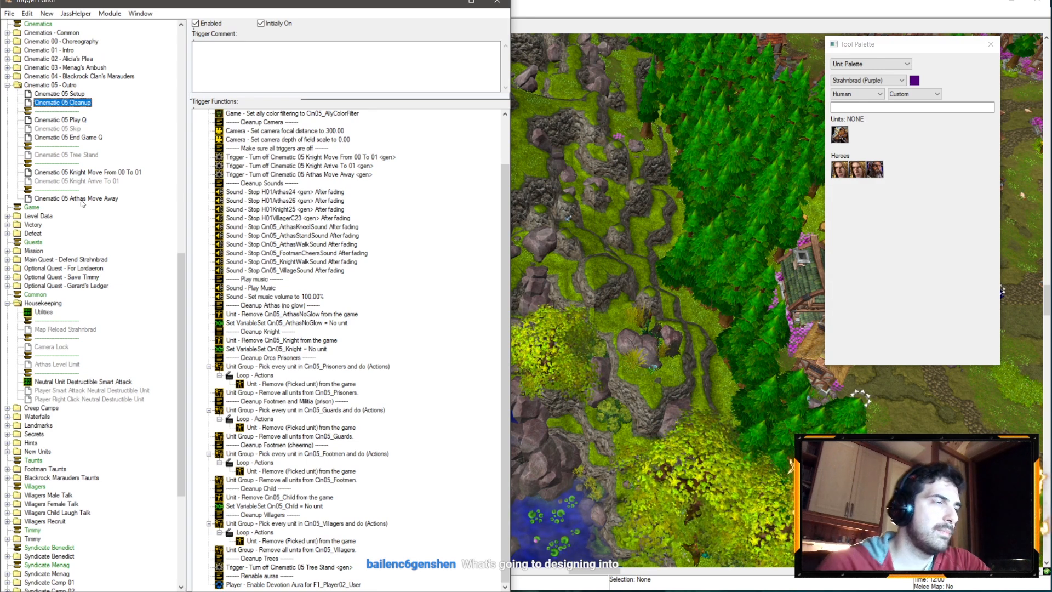
left_click(7, 303)
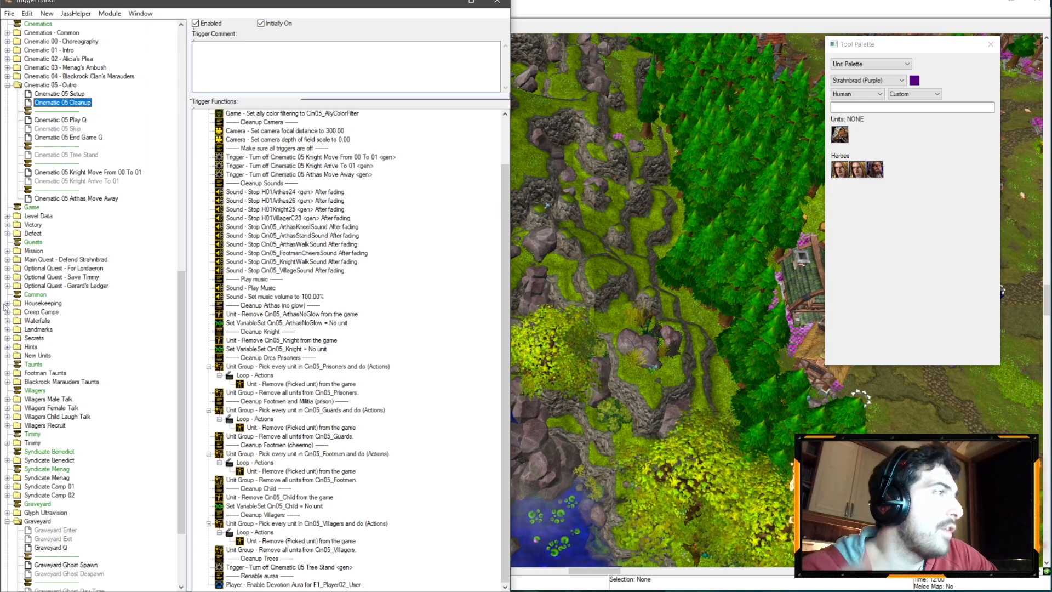
left_click(82, 128)
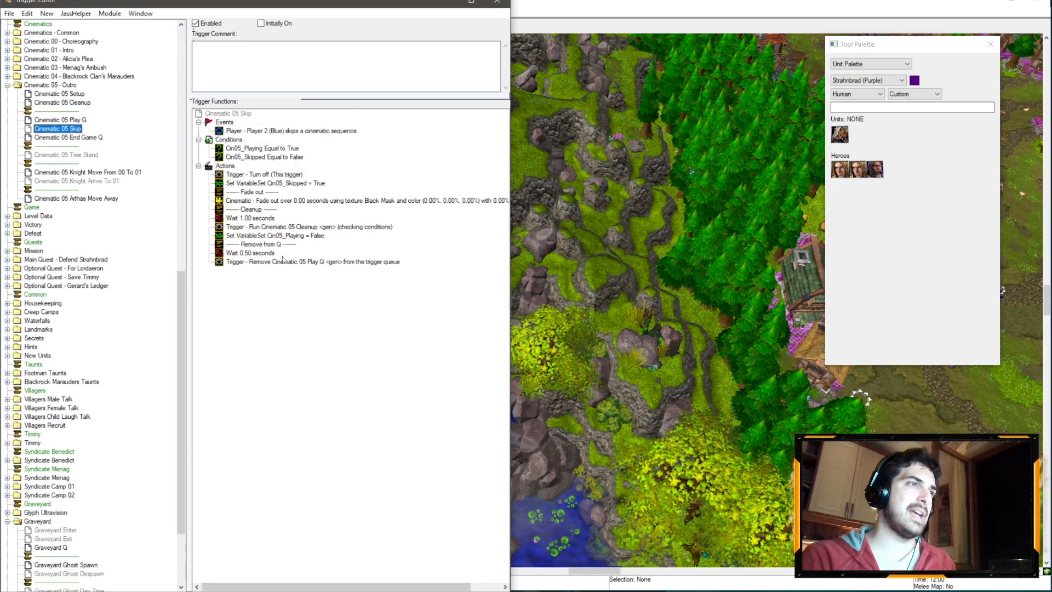
- Copy all actions of Cinematic 05 Skip to the end of the Cinematic 03 Skip trigger in rr_undead01.w3x
left_click(263, 262)
left_click(263, 174, "shift")
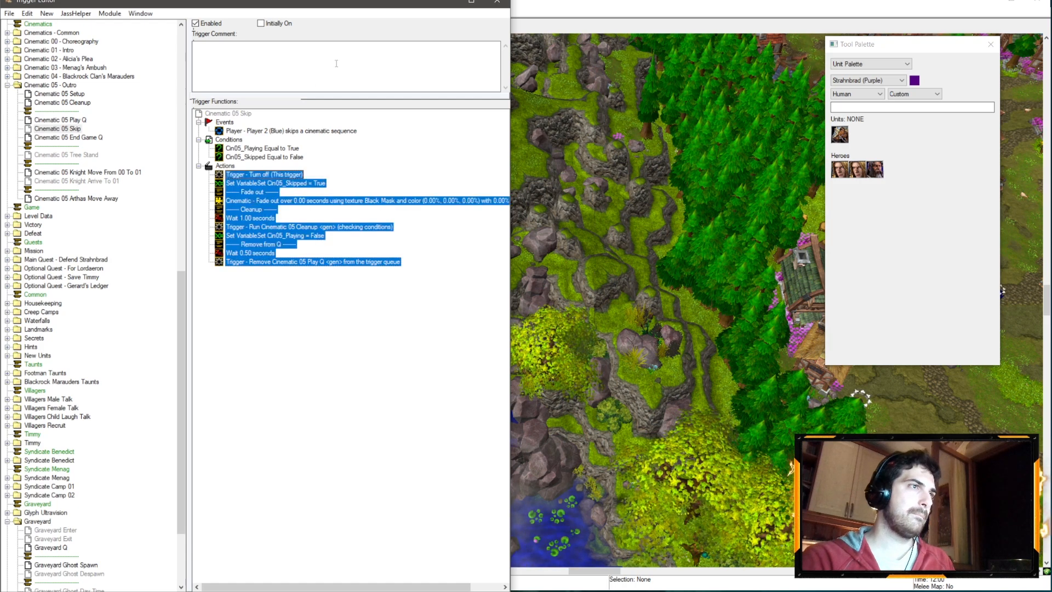
left_click(445, 3)
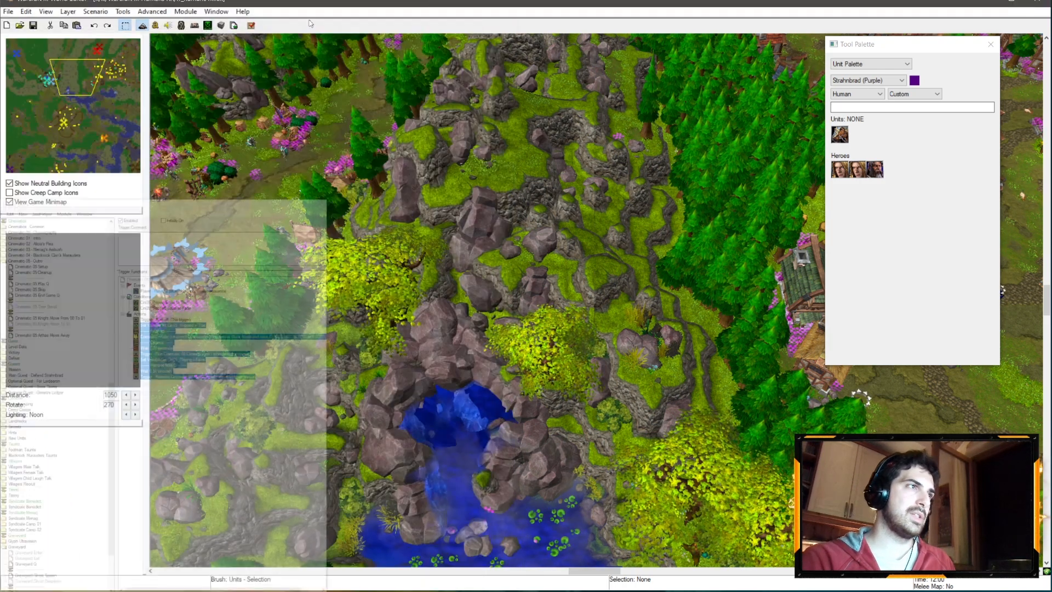
left_click(216, 11)
left_click(281, 128)
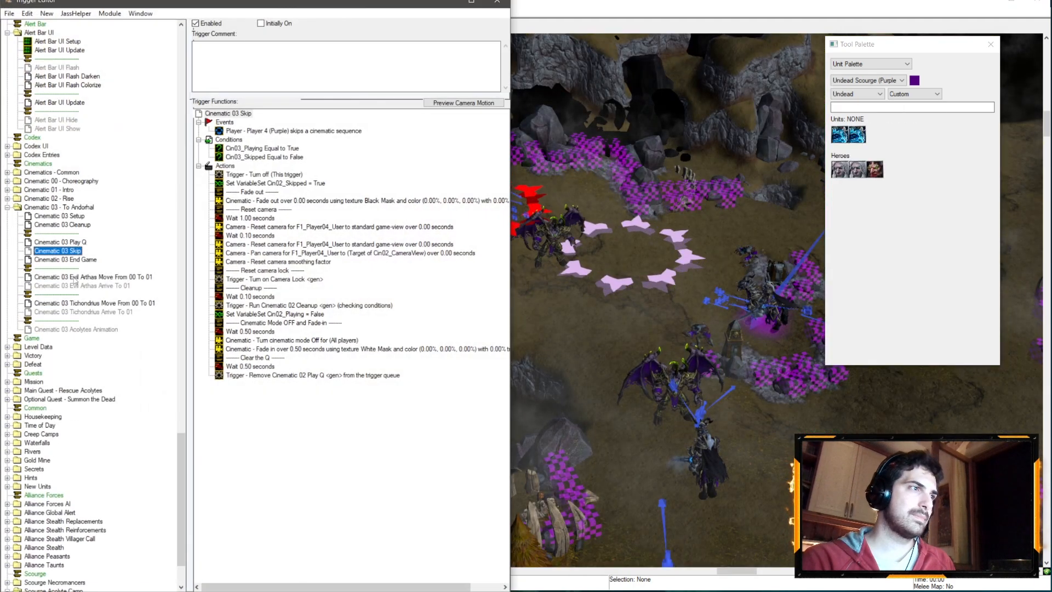
left_click(277, 375)
key("ctrl+v")
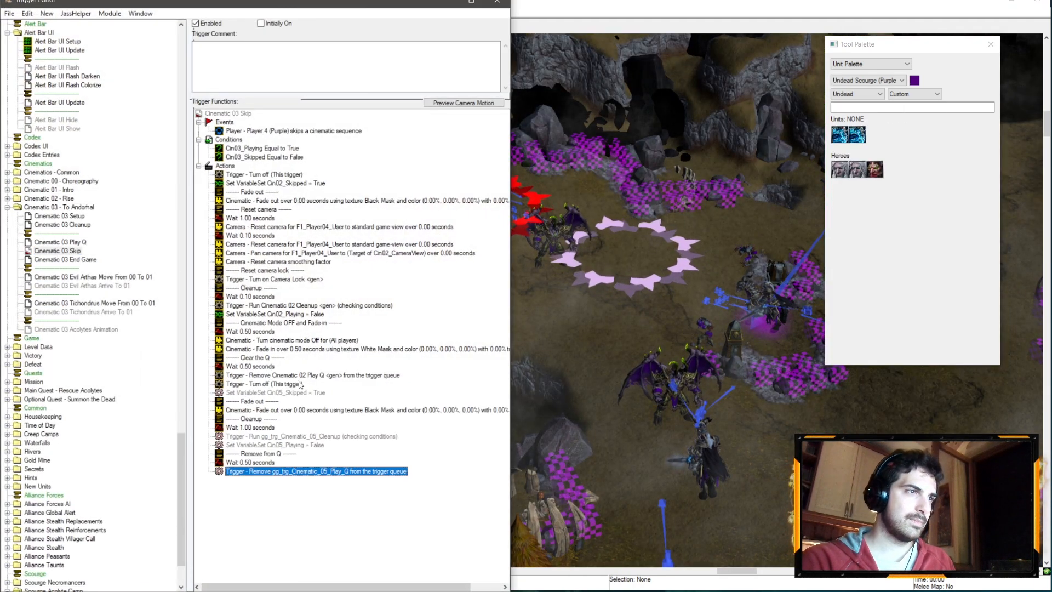
- Insert six copies of the Clear the Q comment as a separator between the original and the pasted actions
left_click(264, 360)
key("ctrl+c")
left_click(262, 376)
key("ctrl+v")
key("ctrl+v")
key("ctrl+v")
key("ctrl+v")
key("ctrl+v")
key("ctrl+v")
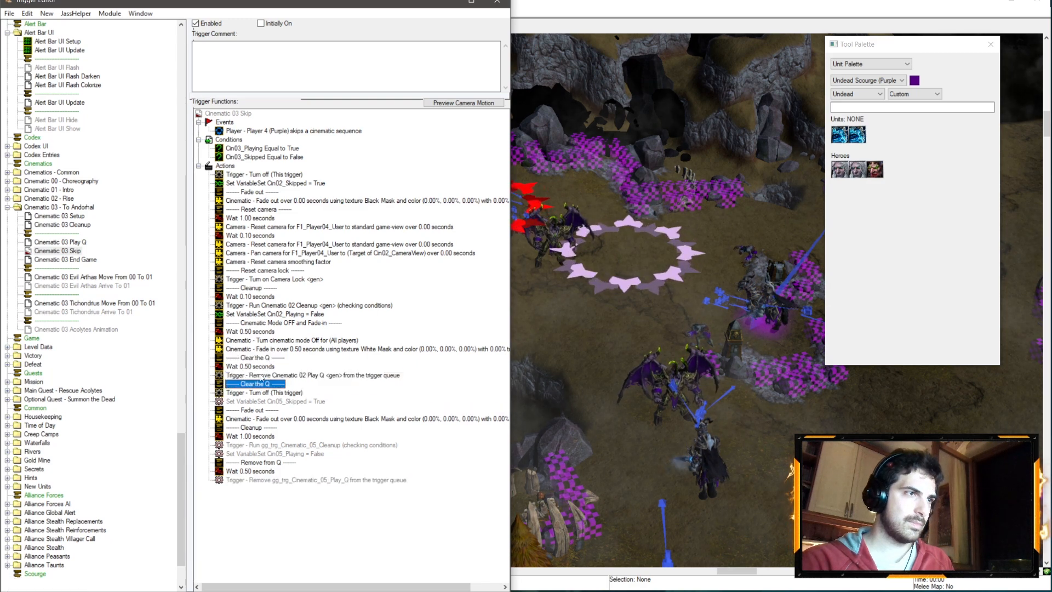
- Change the variable in the original Set Variable action under Turn off (This trigger) to Cin03_Skipped
left_click(290, 184)
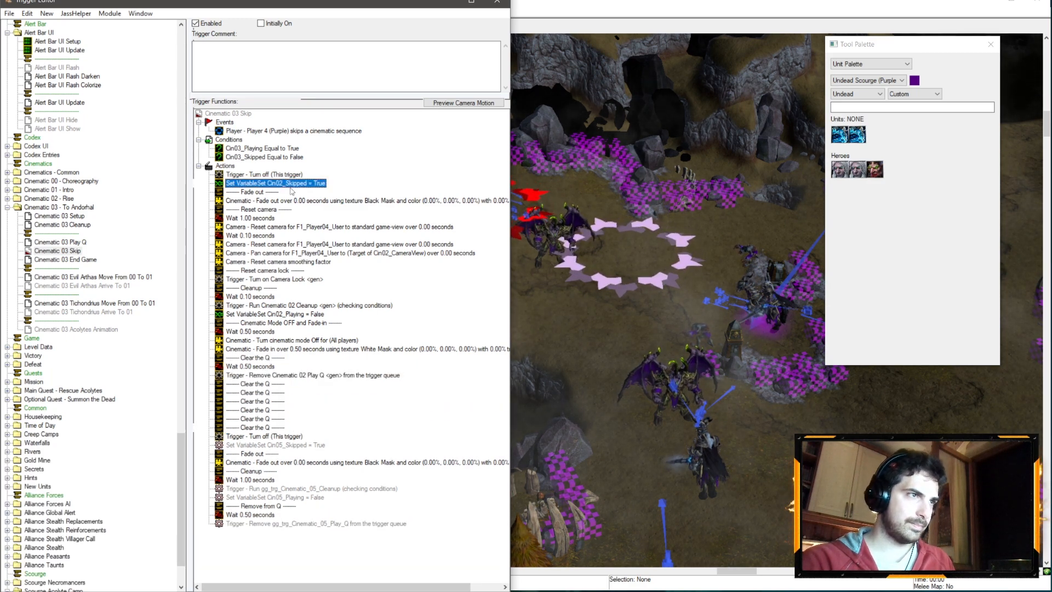
double_click(275, 184)
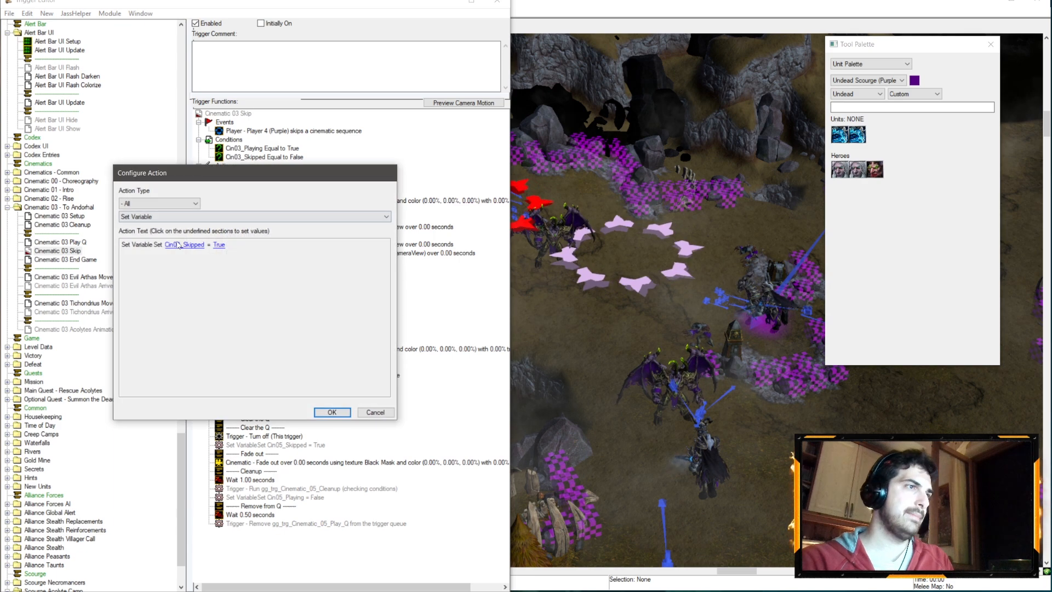
left_click(178, 246)
left_click(241, 120)
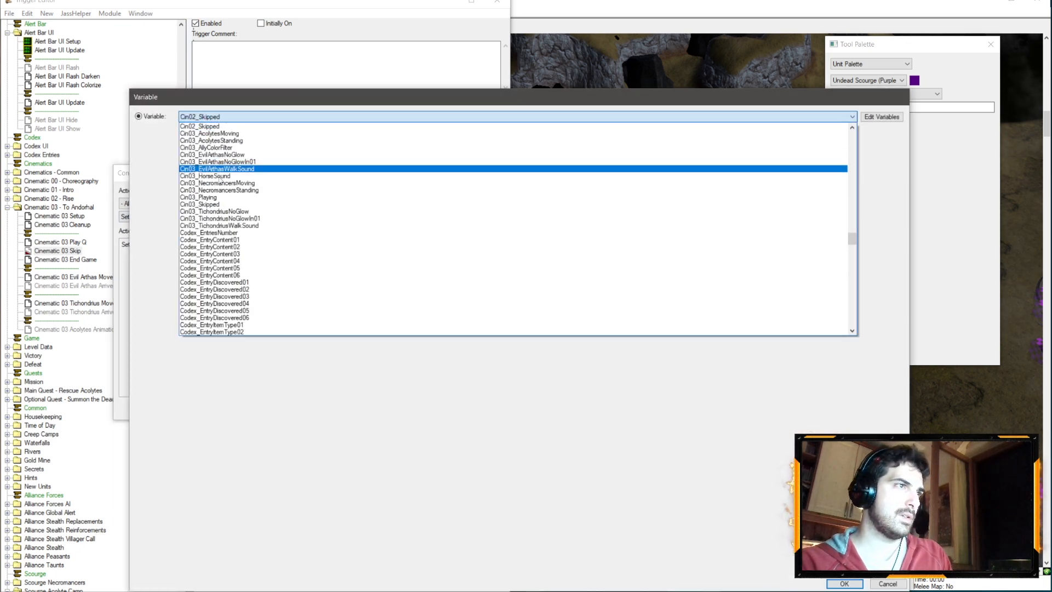
left_click(213, 205)
key("Return")
key("Return")
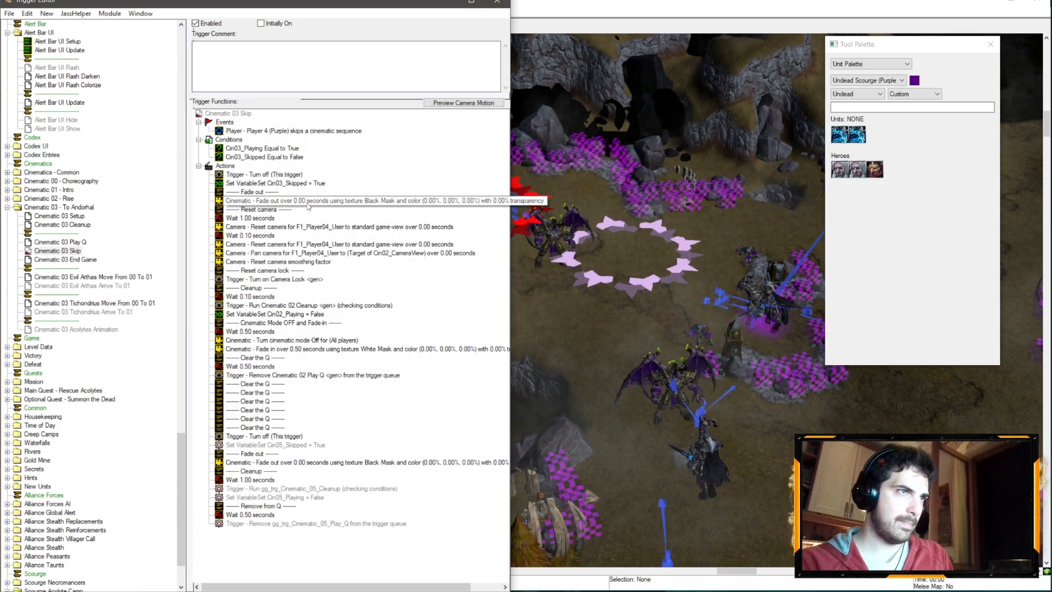
- Delete the Reset camera and Reset camera lock comments together with all their actions
left_click(265, 210)
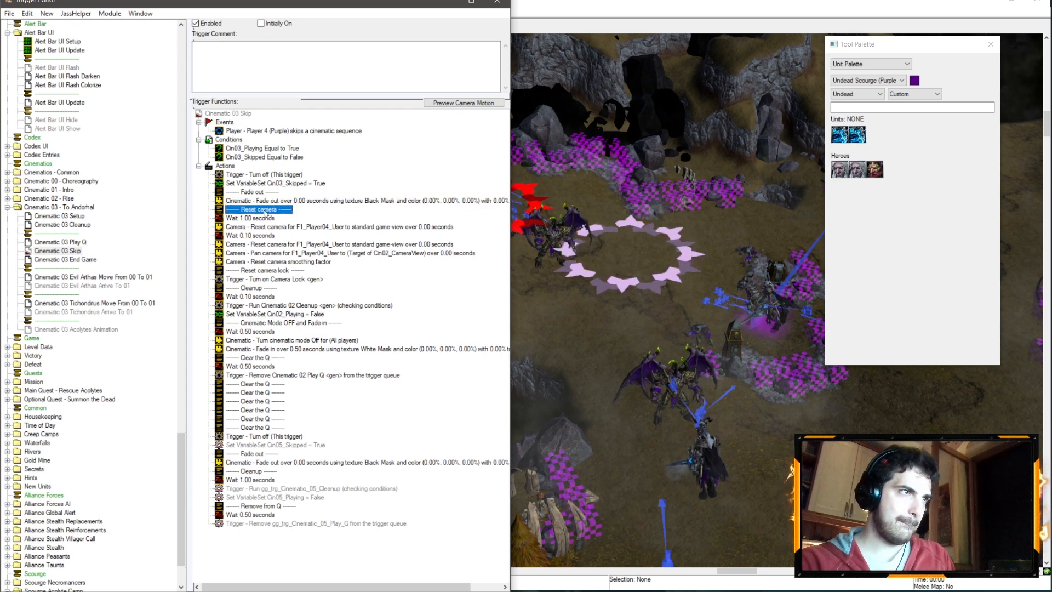
left_click(273, 274, "shift")
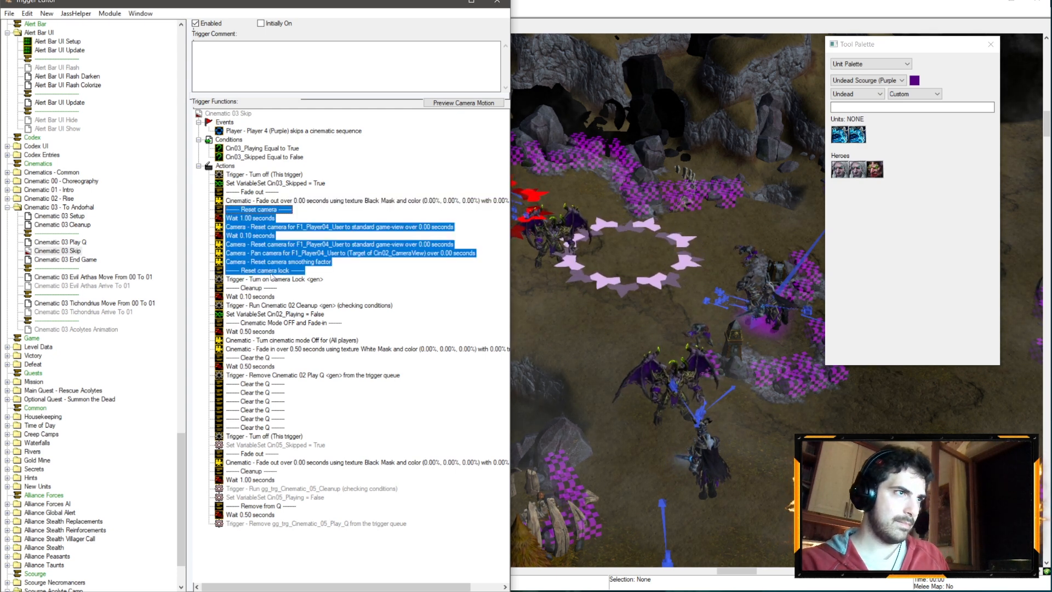
left_click(270, 281, "shift")
key("Delete")
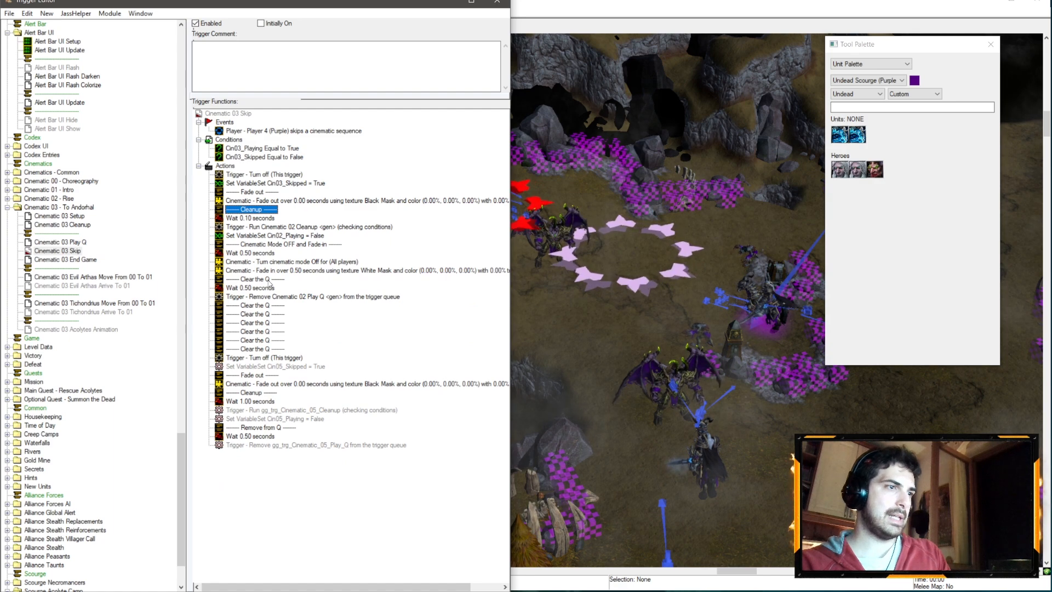
- Set the wait under the original Cleanup comment to 1.00 second
double_click(267, 218)
left_click(145, 246)
type("1")
key("Return")
key("Return")
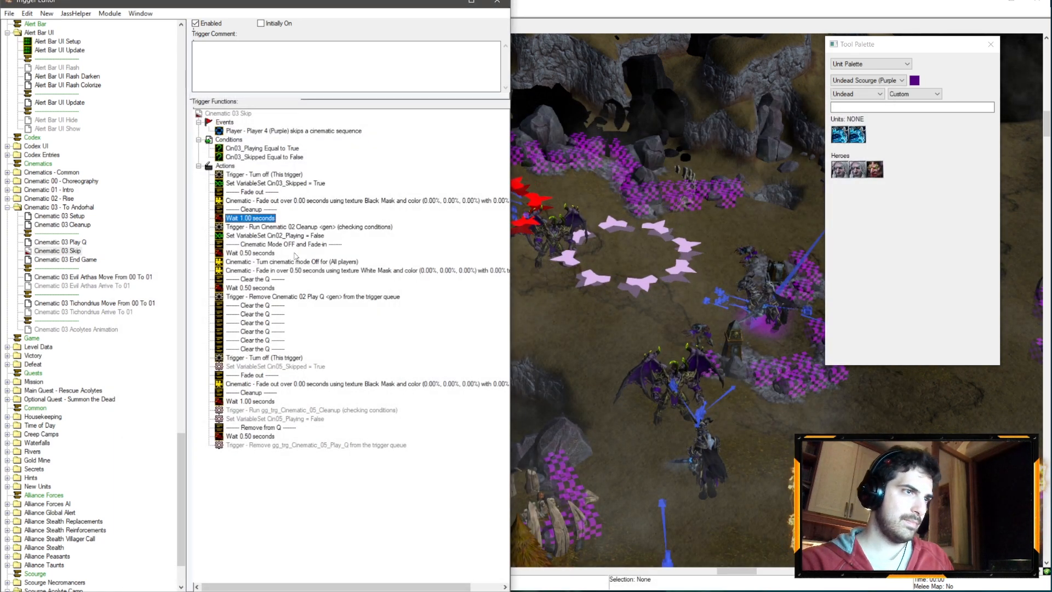
- Set the original Run Trigger action to run Cinematic 03 Cleanup
left_click(282, 237)
left_click(283, 227)
double_click(283, 227)
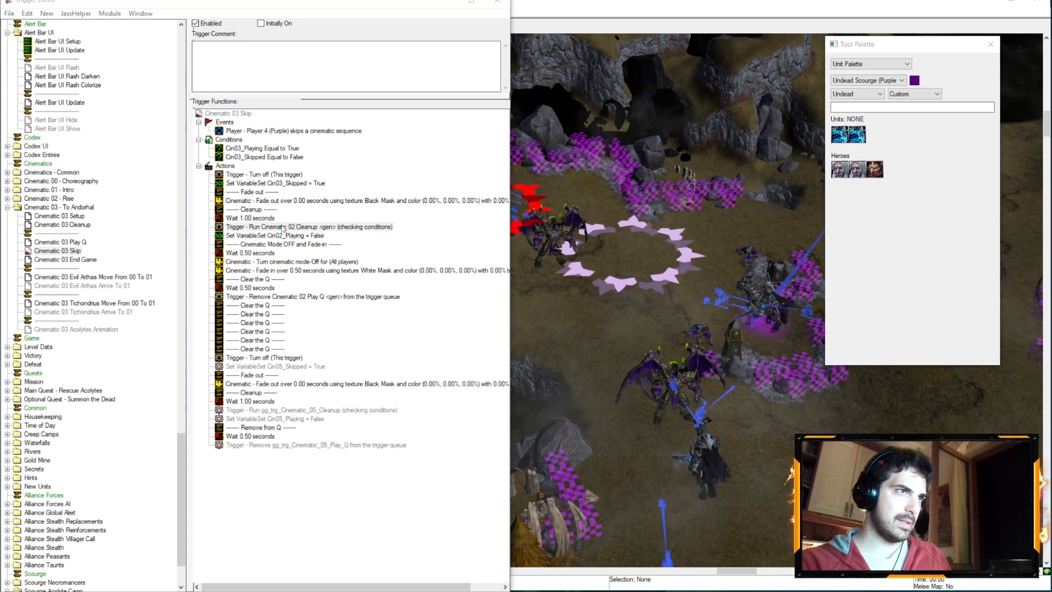
left_click(171, 244)
left_click(215, 117)
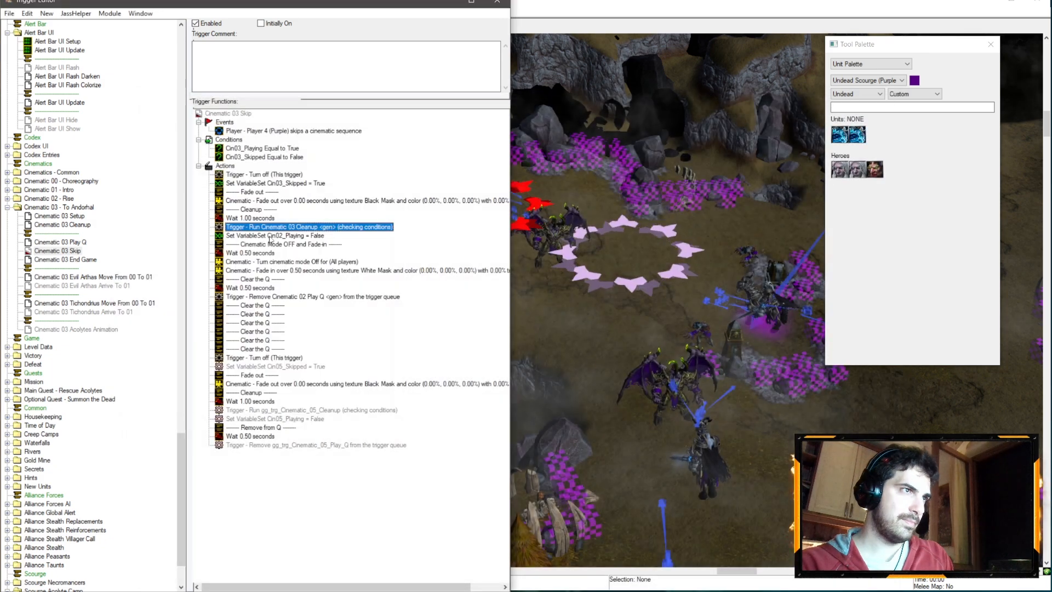
- Change the variable in the Set Variable action after the Cinematic 03 Cleanup run to Cin03_Playing
double_click(235, 227)
left_click(159, 245)
left_click(230, 116)
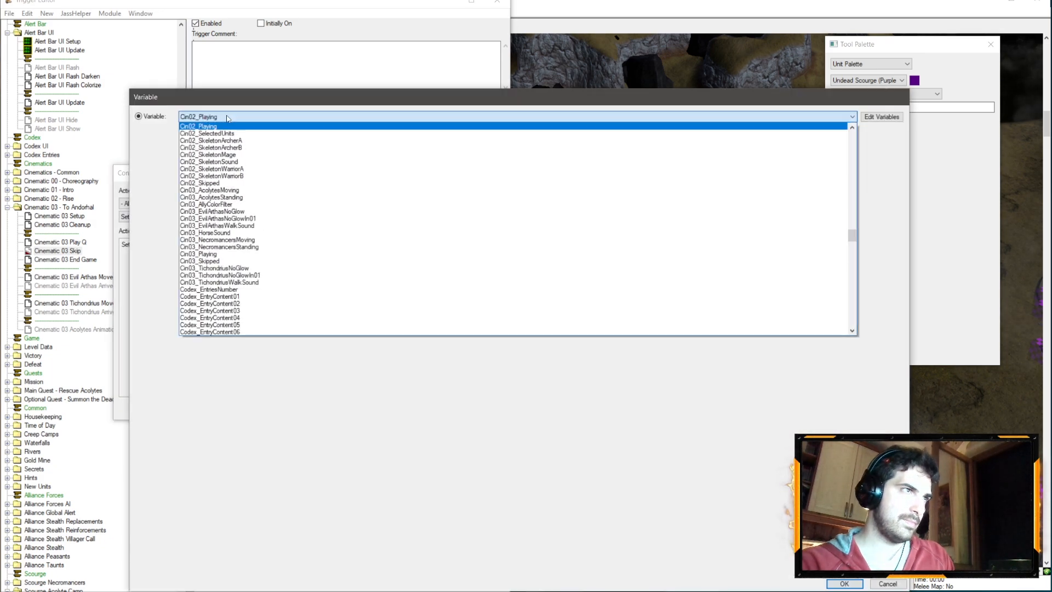
left_click(208, 254)
key("Return")
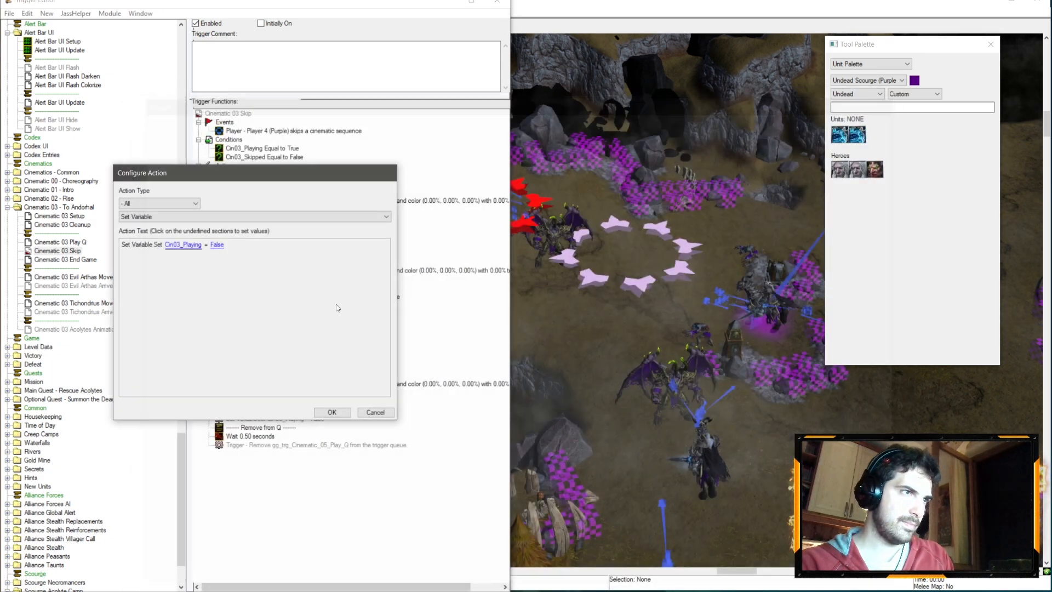
key("Return")
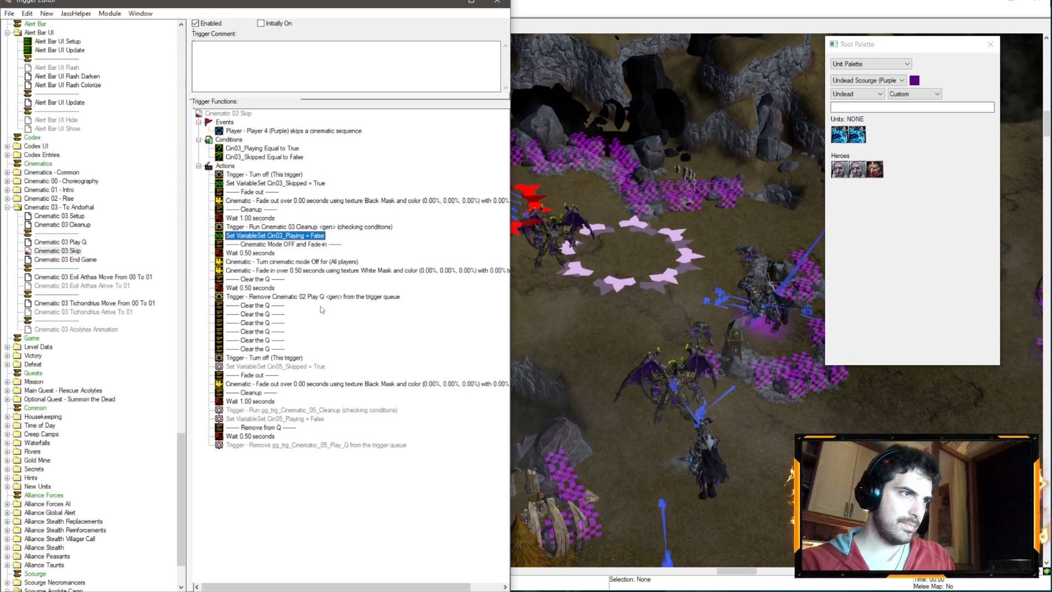
- Delete the Cinematic Mode OFF and Fade-in comment together with its wait, cinematic mode and fade-in actions
left_click(273, 245)
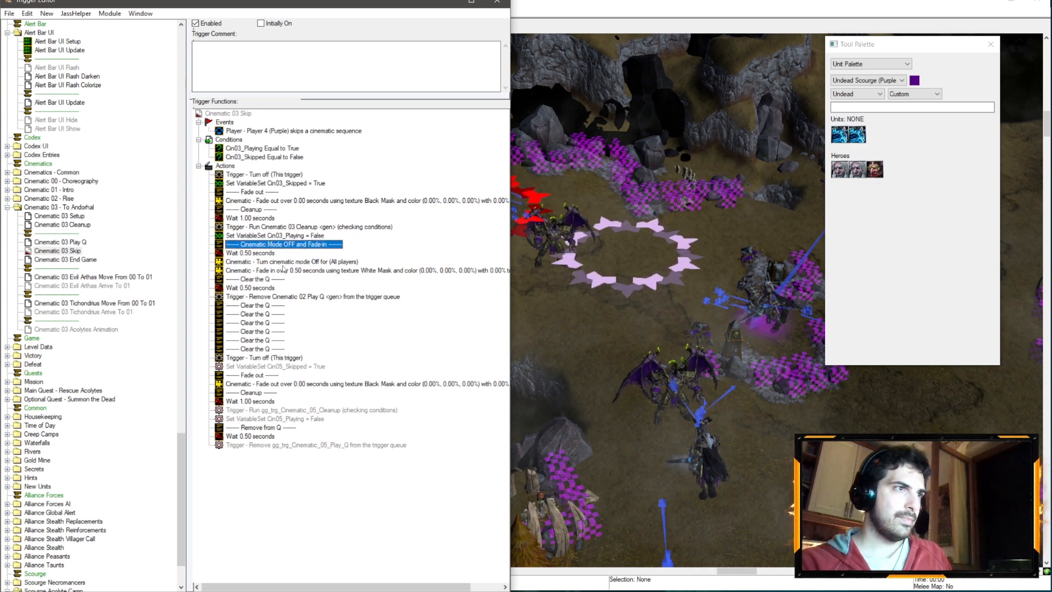
key("shift+Down")
key("shift+Down")
key("shift+Down")
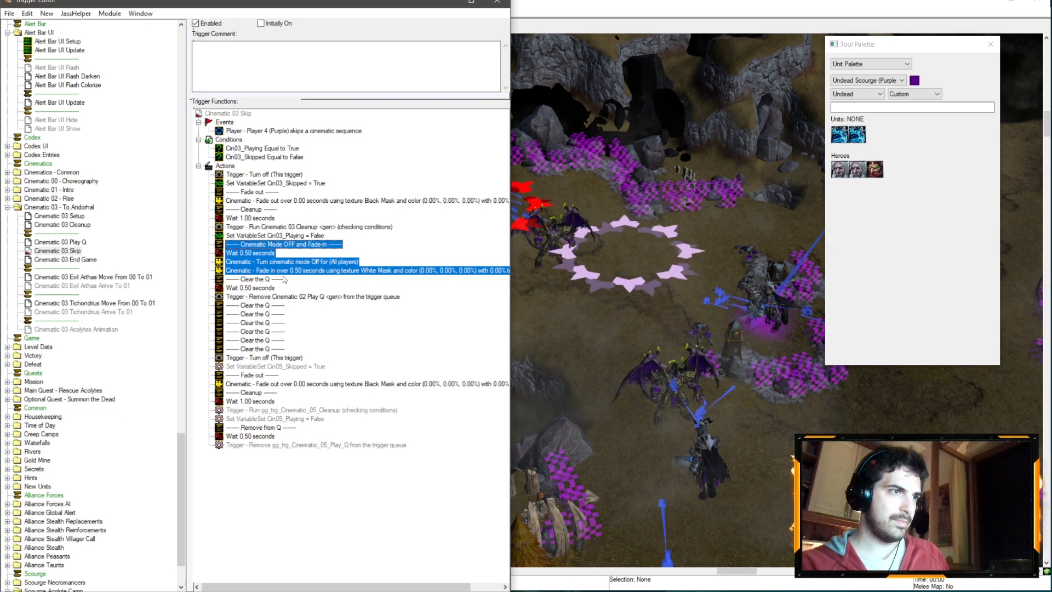
key("Delete")
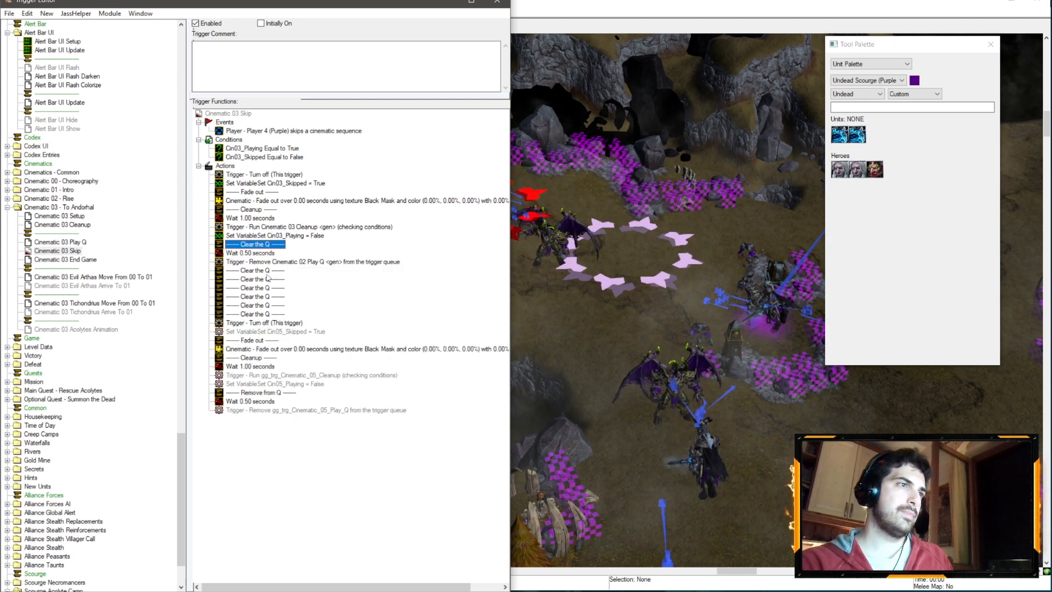
- Delete everything below the Remove from Trigger Queue action in Cinematic 03 Skip and save the map
left_click(269, 271)
key("shift+End")
key("Delete")
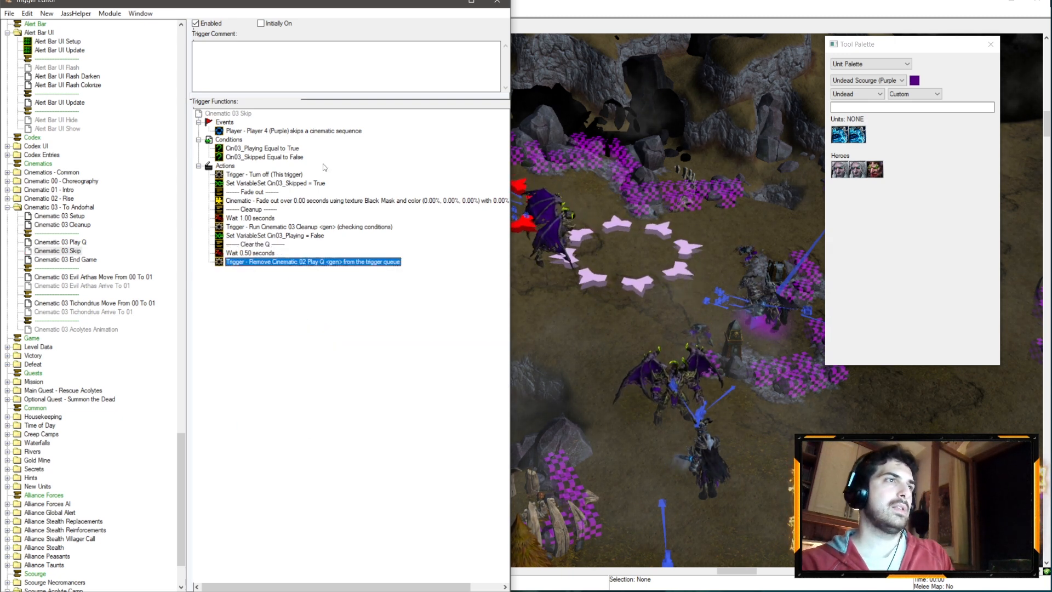
key("ctrl+s")
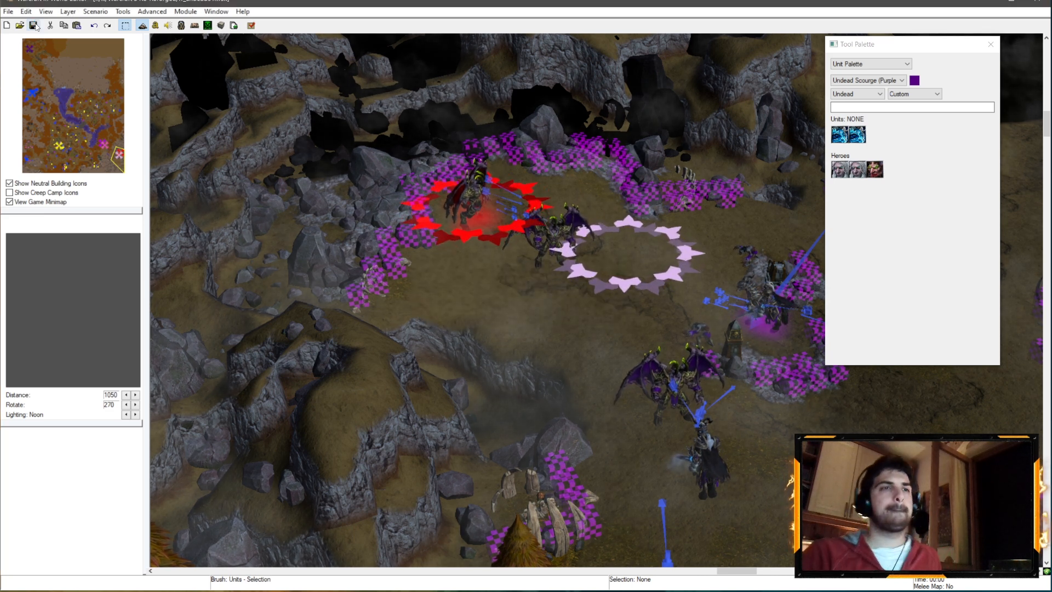
- Set the queue removal action in Cinematic 03 Skip to remove Cinematic 03 Play Q
left_click(224, 12)
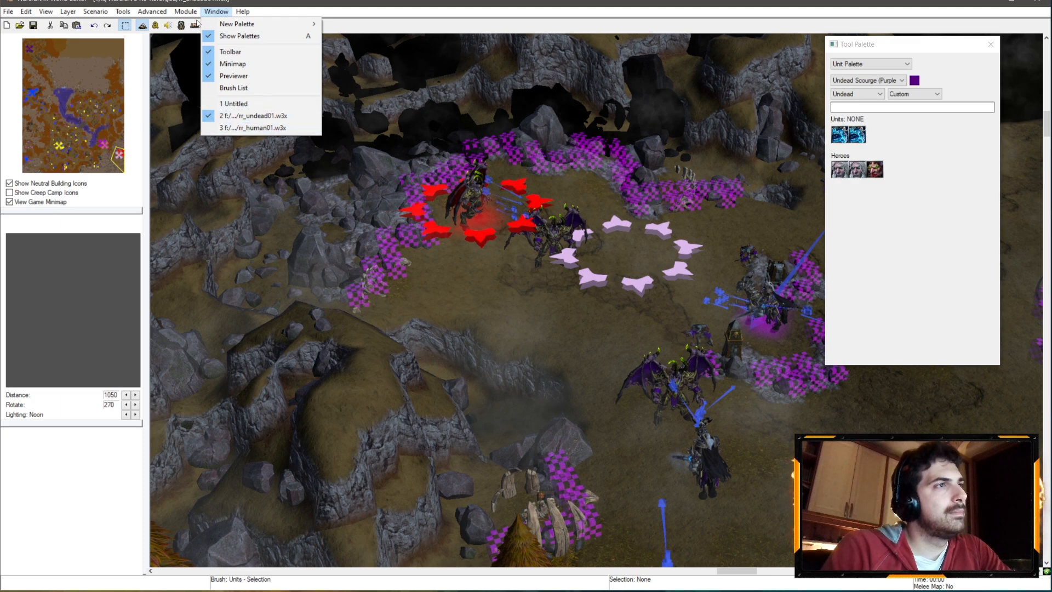
left_click(133, 3)
left_click(155, 25)
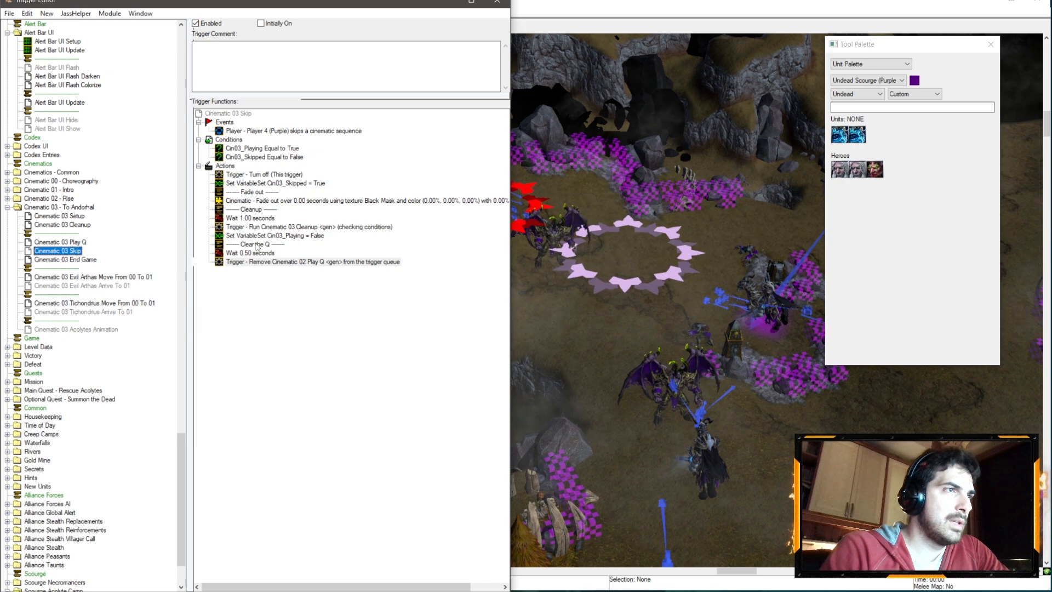
double_click(290, 263)
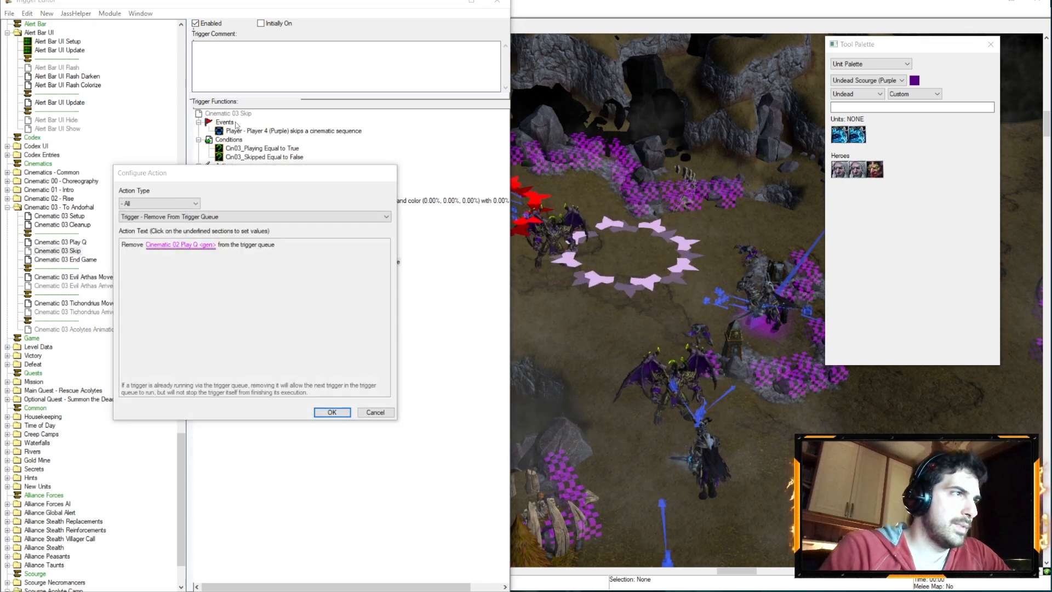
left_click(193, 245)
left_click(225, 116)
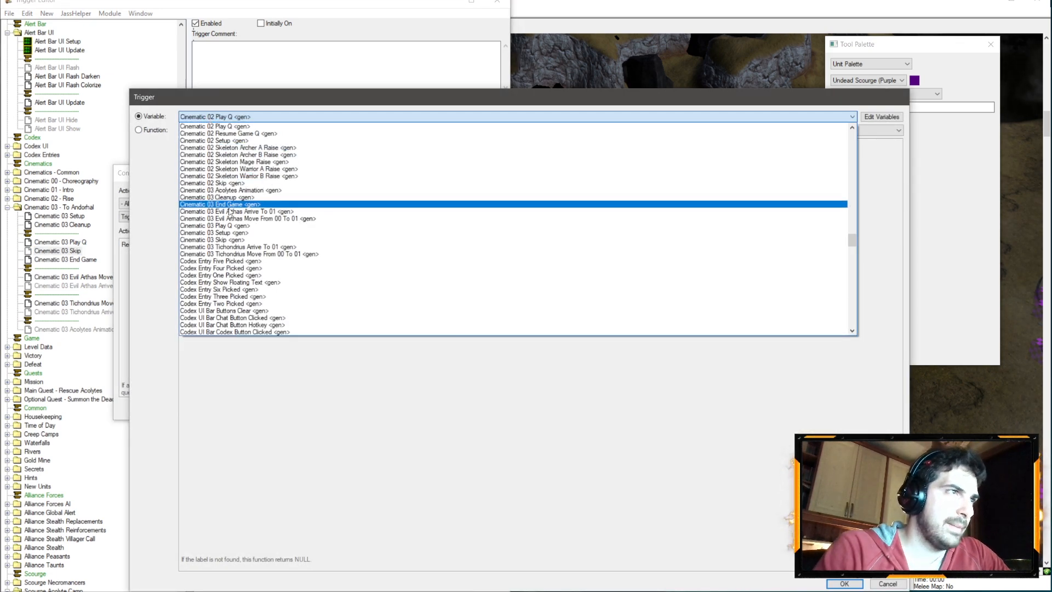
left_click(230, 226)
key("Return")
key("Return")
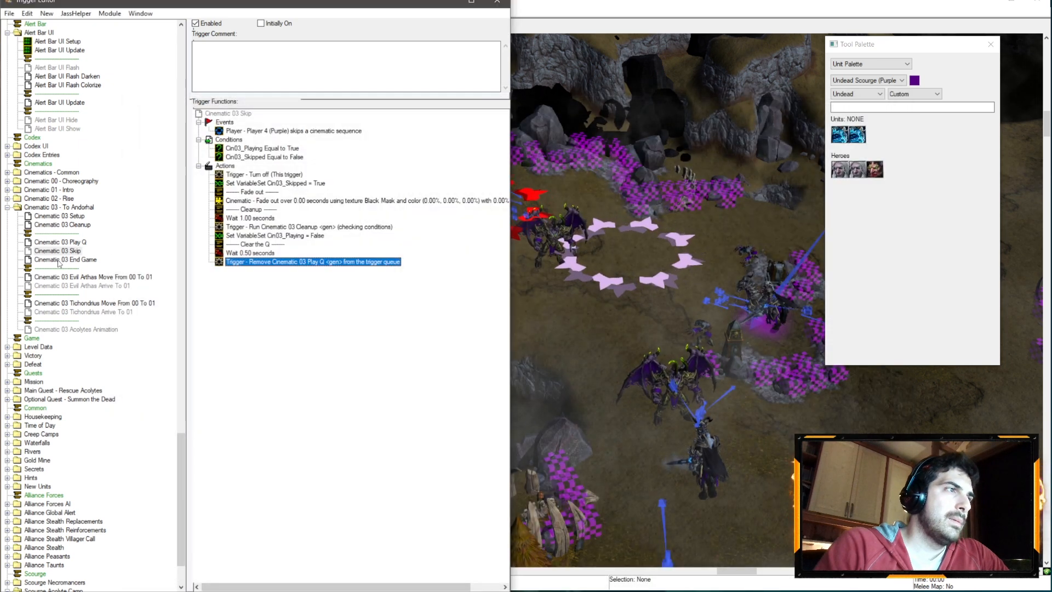
- In the other map's Cinematic 05 Play Q, copy everything from the CINEMATIC ENDS comment to the last action
left_click(445, 2)
left_click(217, 12)
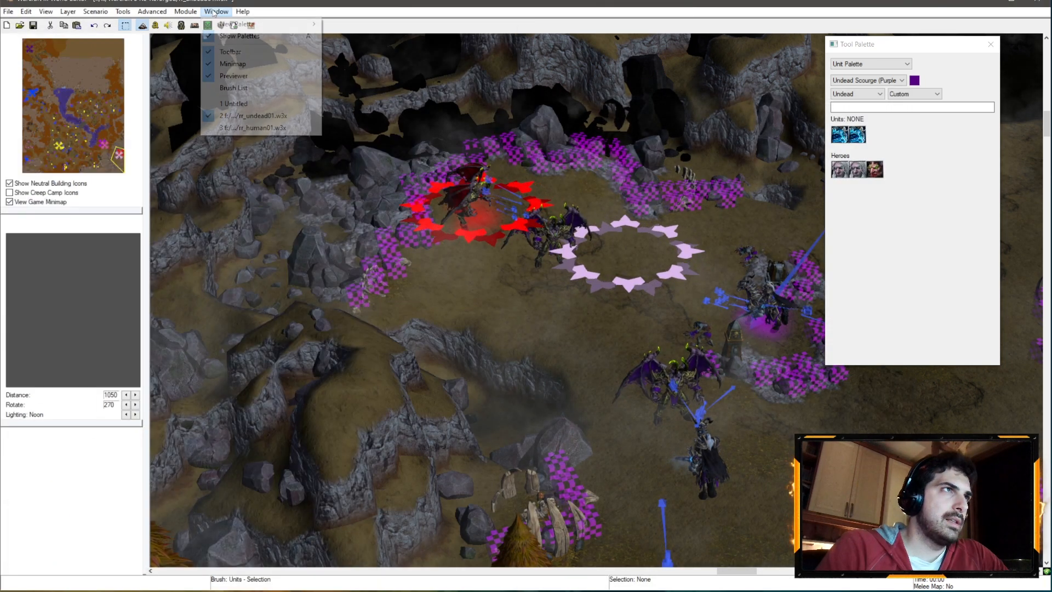
left_click(254, 115)
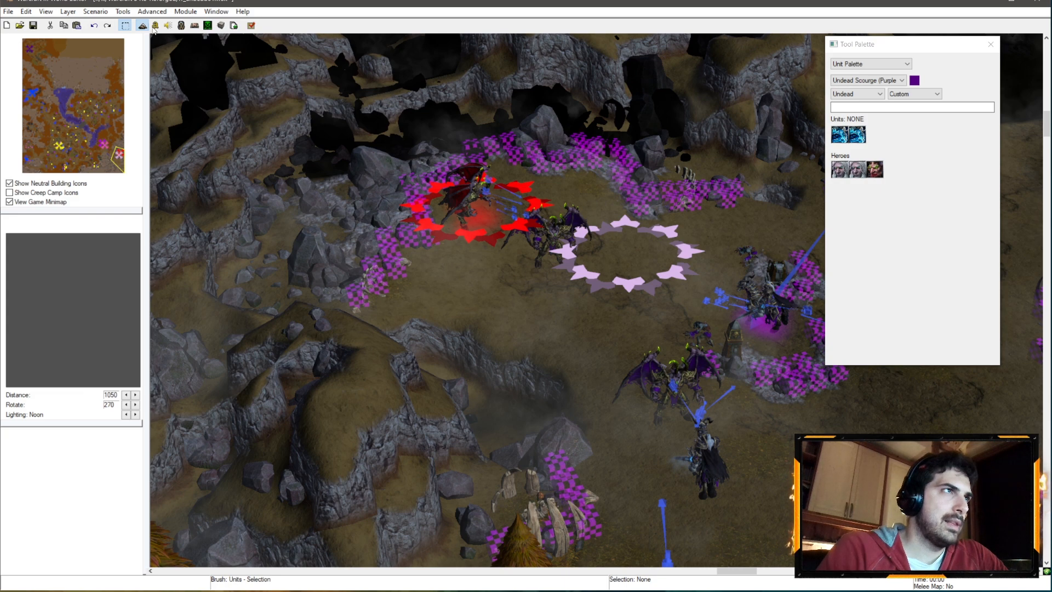
left_click(153, 25)
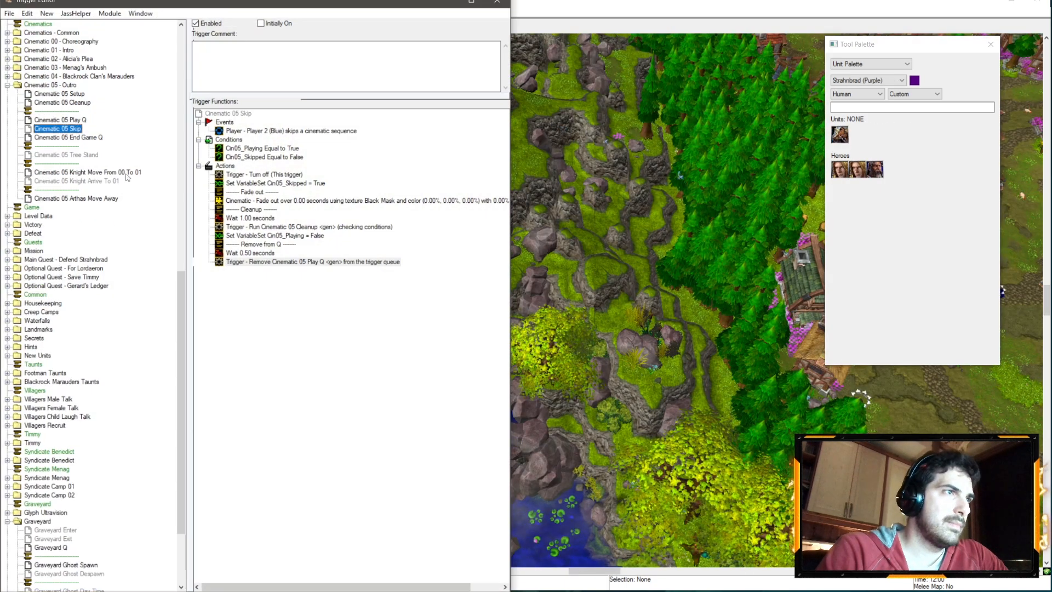
left_click(60, 120)
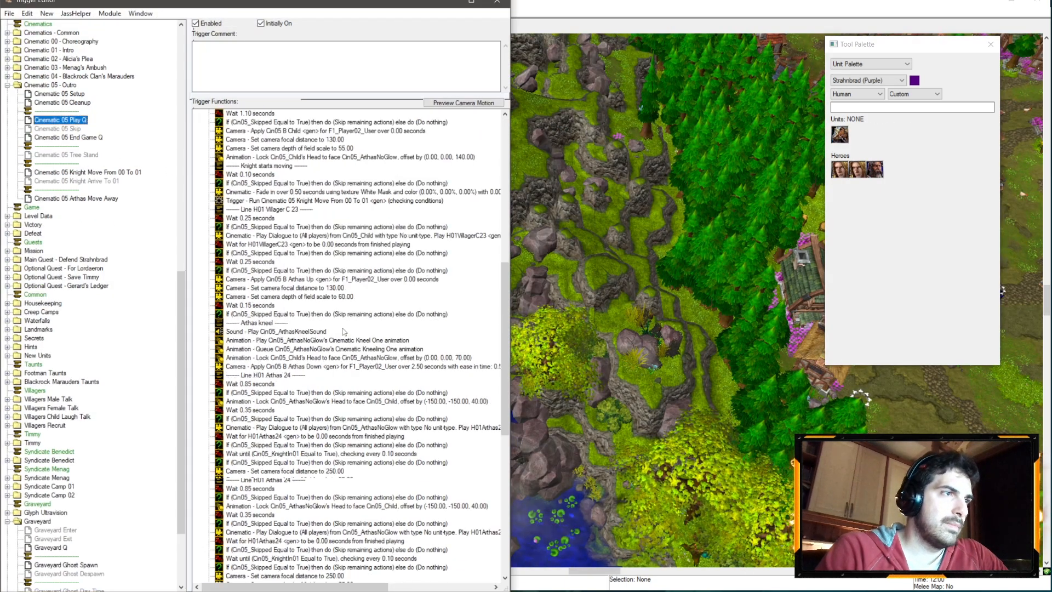
left_click(309, 575)
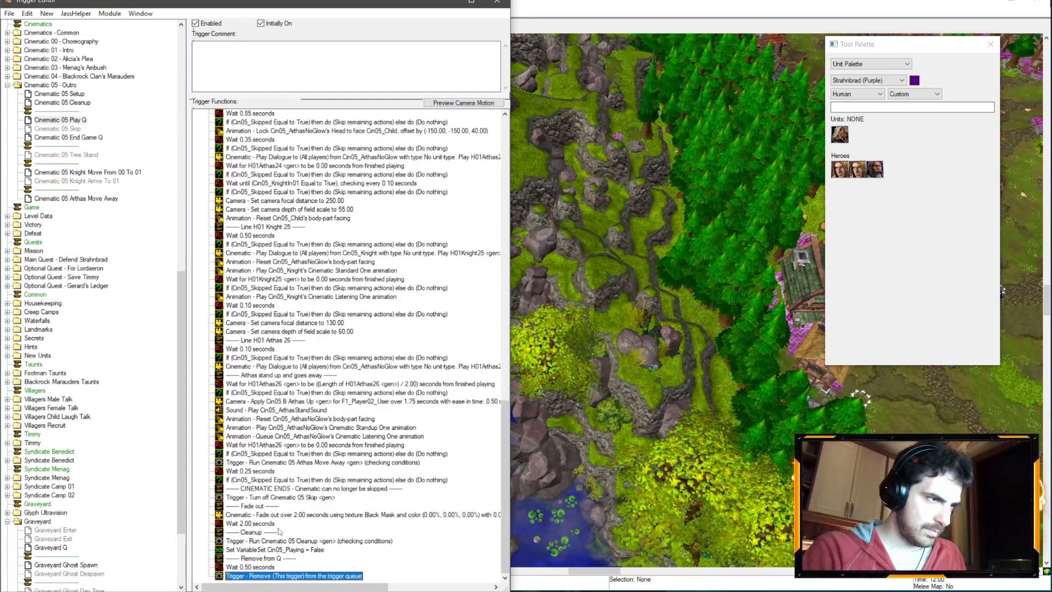
left_click(265, 488, "shift")
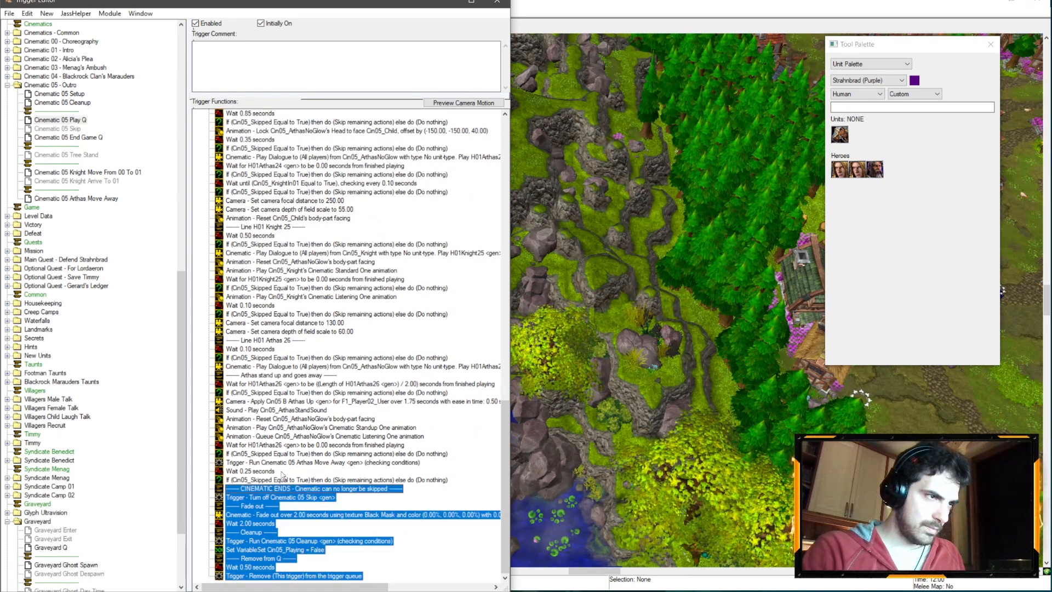
- Back in rr_undead01.w3x, delete the Cinematic 03 Play Q actions from the Arthas arrives comment through the last Cin02_Skipped check
left_click(446, 2)
left_click(219, 12)
left_click(235, 115)
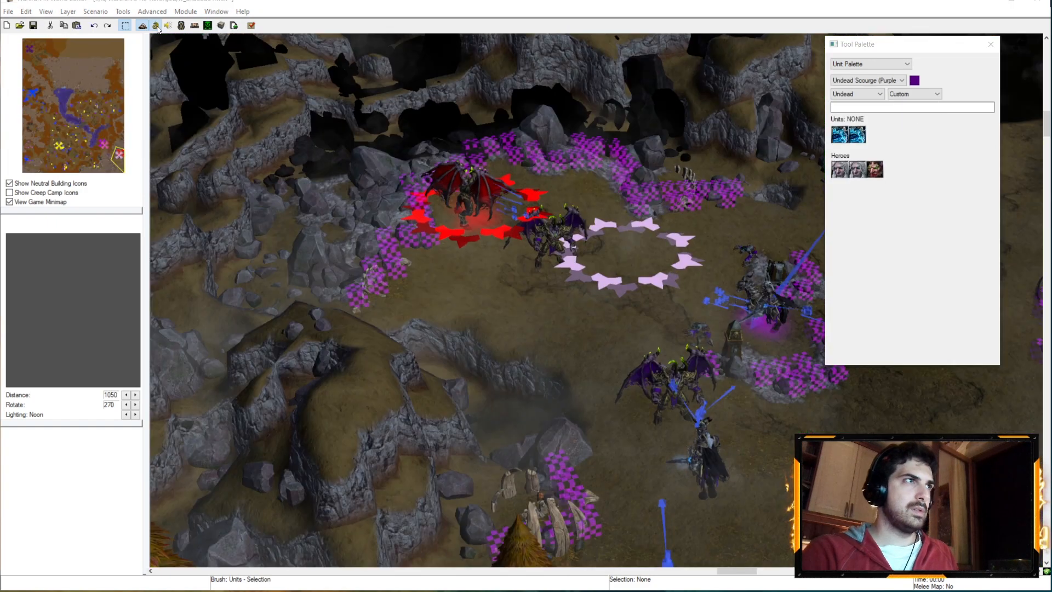
left_click(156, 26)
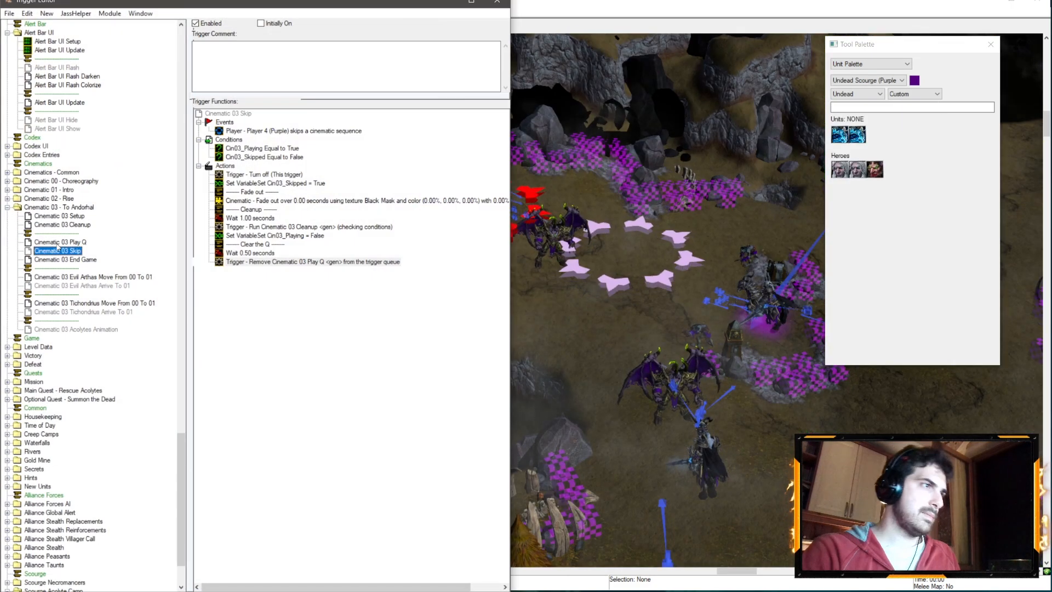
scroll(326, 430, "down", 3)
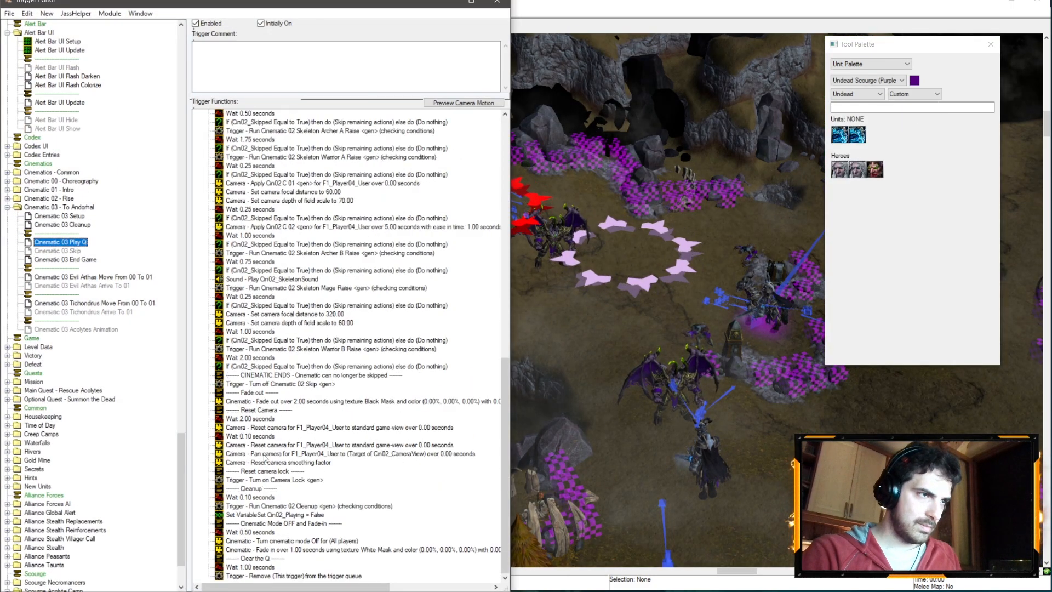
left_click(275, 365)
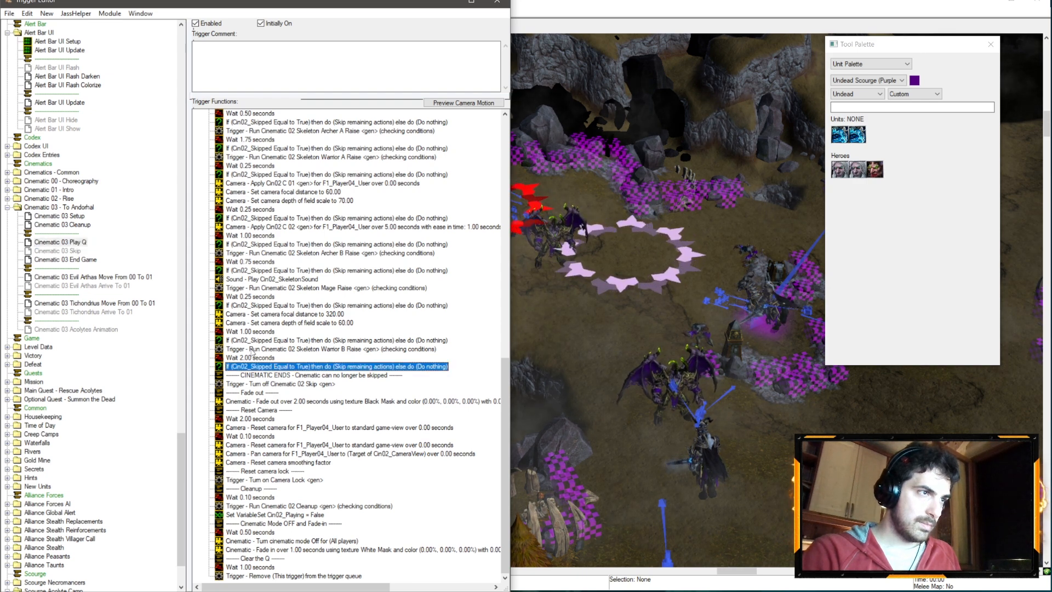
scroll(255, 356, "up", 2)
scroll(262, 383, "up", 15)
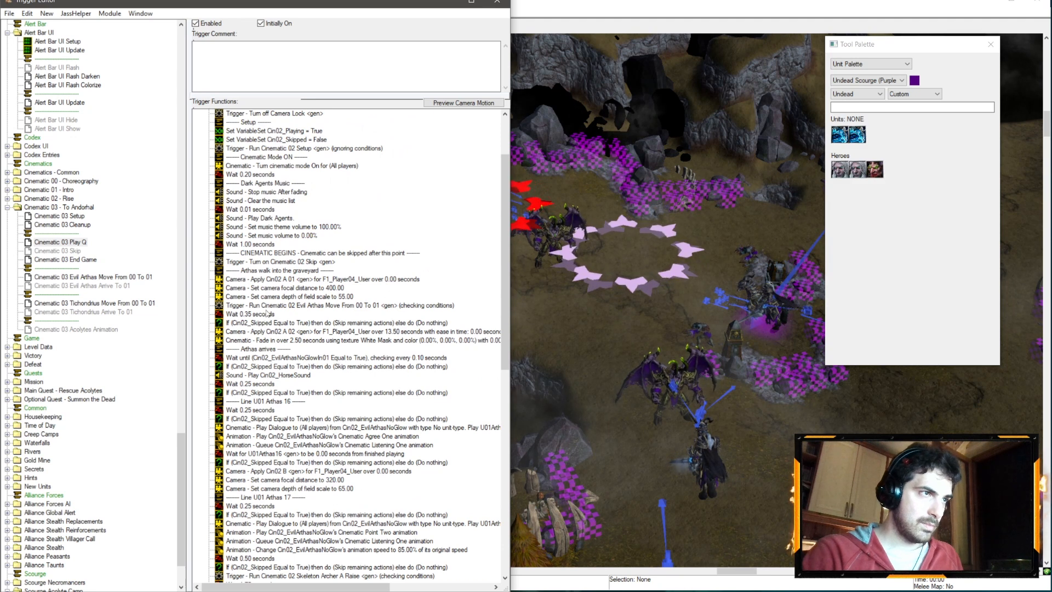
left_click(243, 352, "shift")
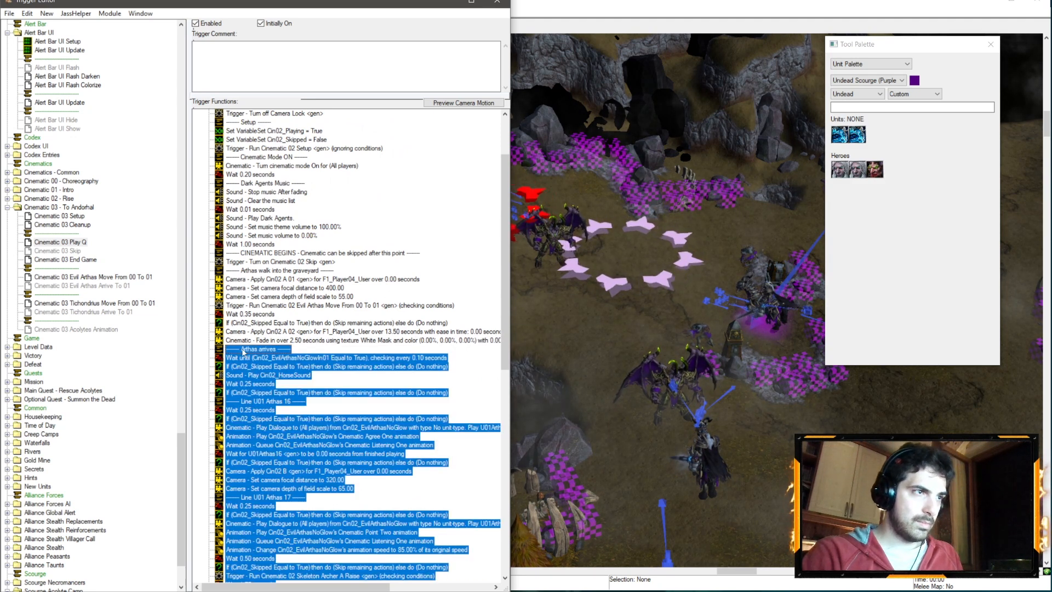
key("Delete")
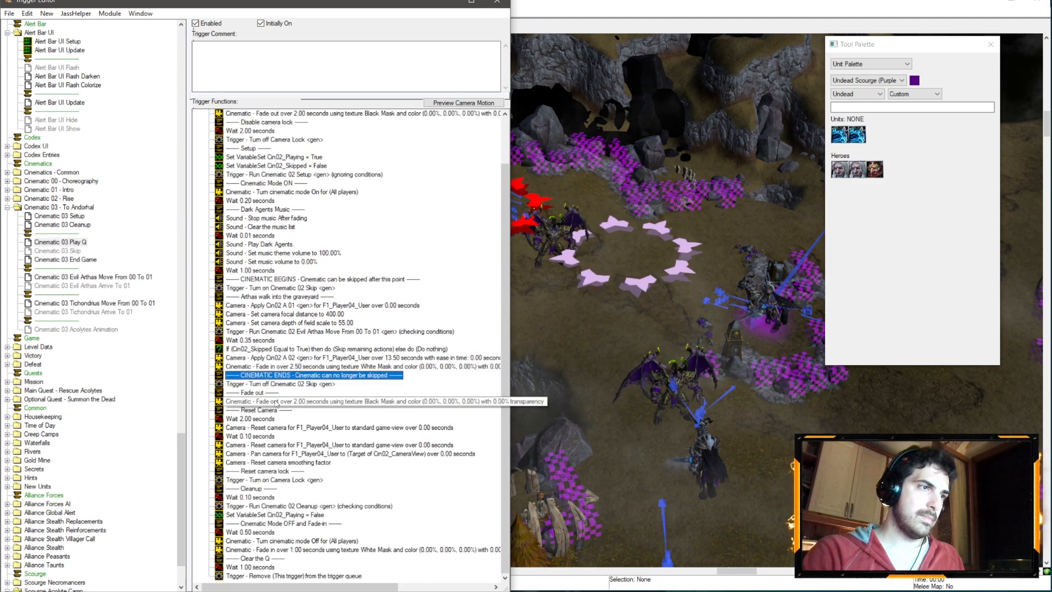
- Replace all actions below the CINEMATIC ENDS comment with the copied Cinematic 05 ending, and delete the duplicate CINEMATIC ENDS comment
key("End")
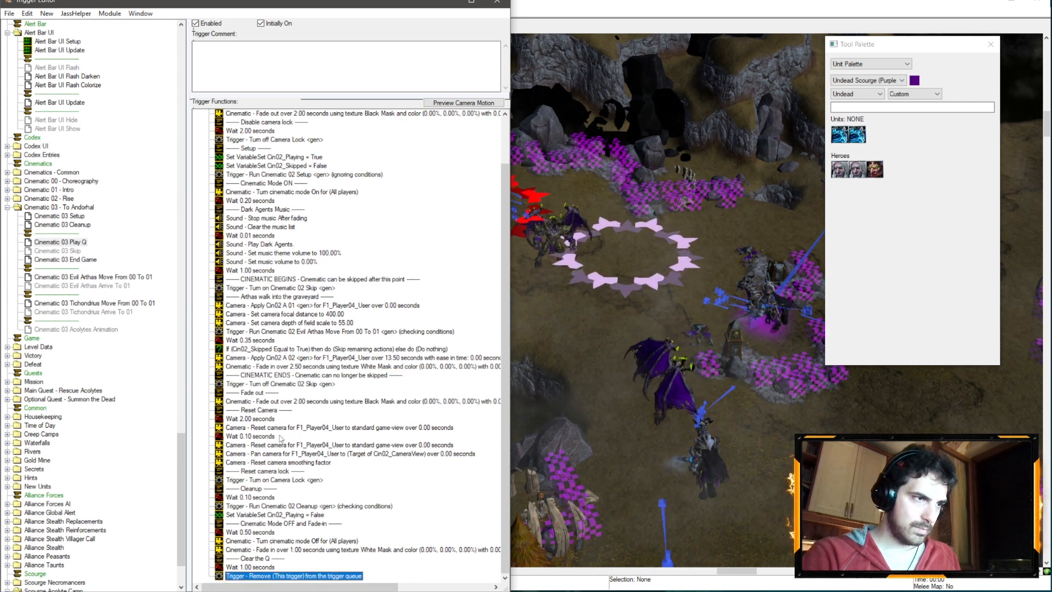
left_click(254, 385, "shift")
key("Delete")
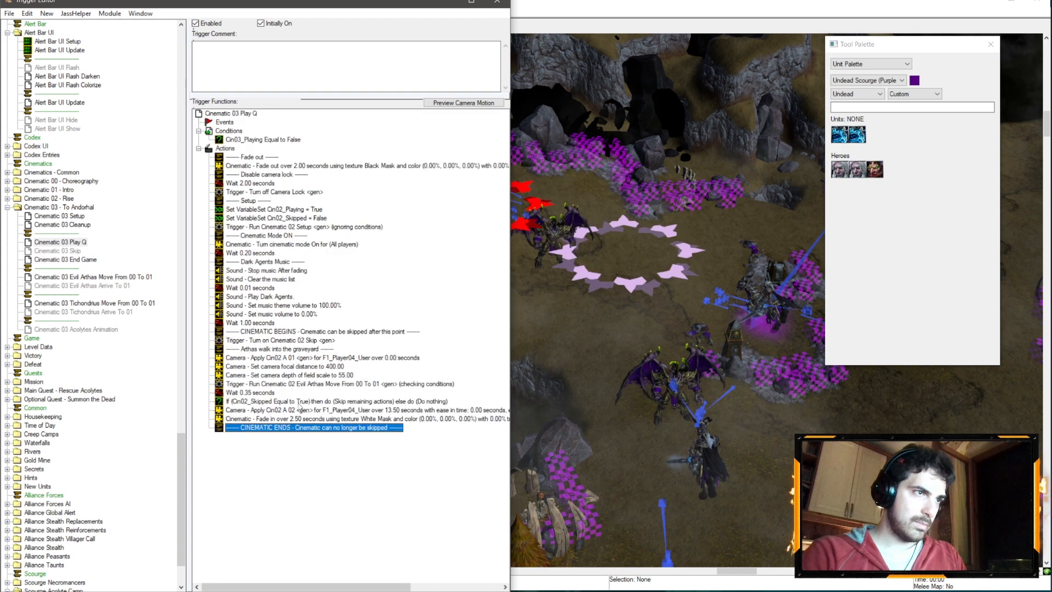
key("ctrl+v")
left_click(296, 436)
key("Delete")
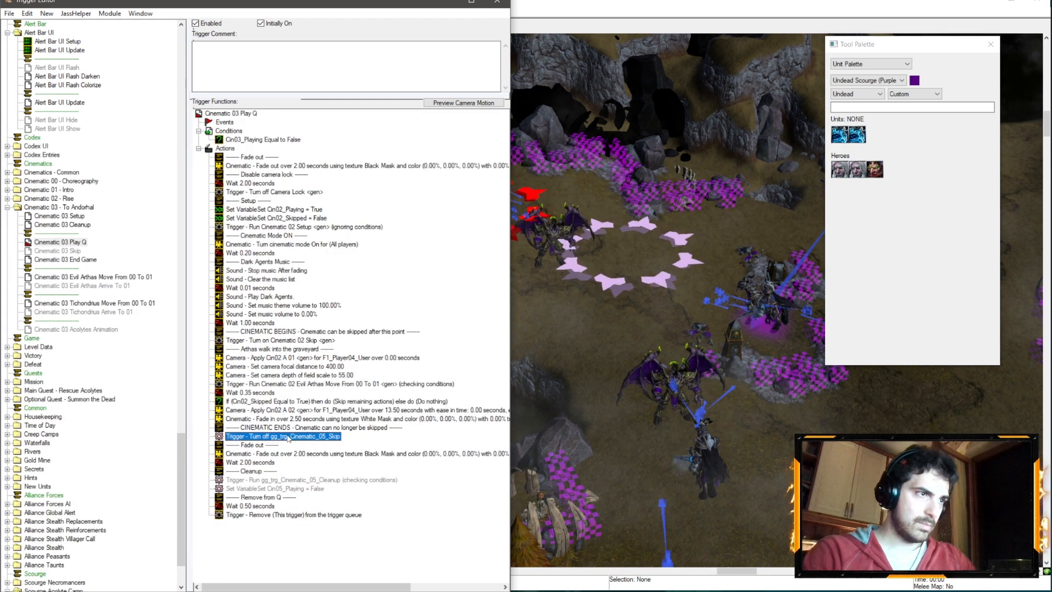
- Set the Turn Off action under the CINEMATIC ENDS comment to turn off Cinematic 03 Skip
double_click(297, 436)
left_click(202, 245)
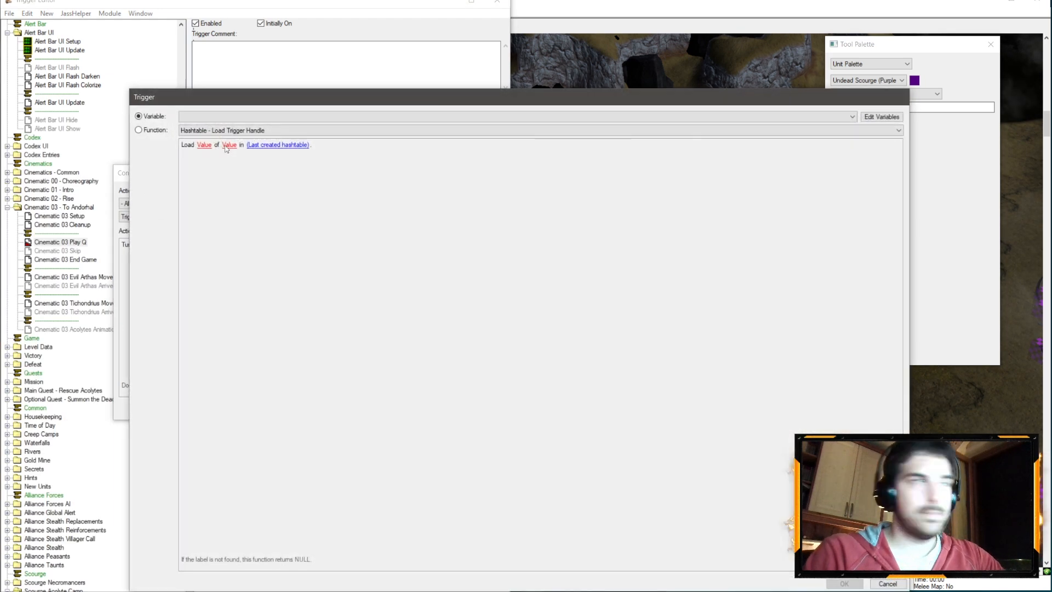
left_click(215, 118)
scroll(306, 219, "down", 20)
scroll(333, 255, "down", 20)
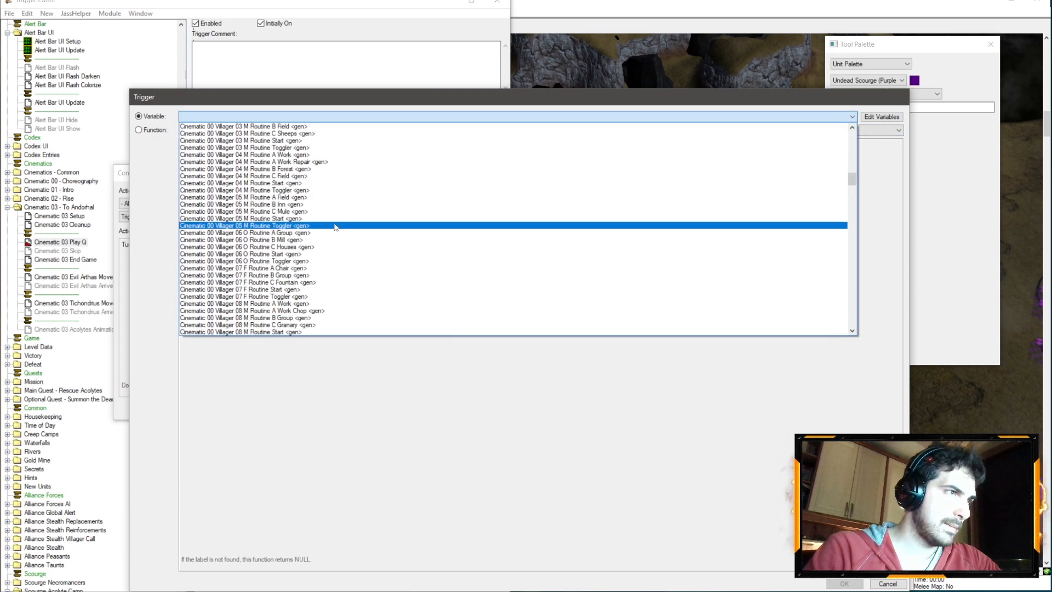
left_click(223, 197)
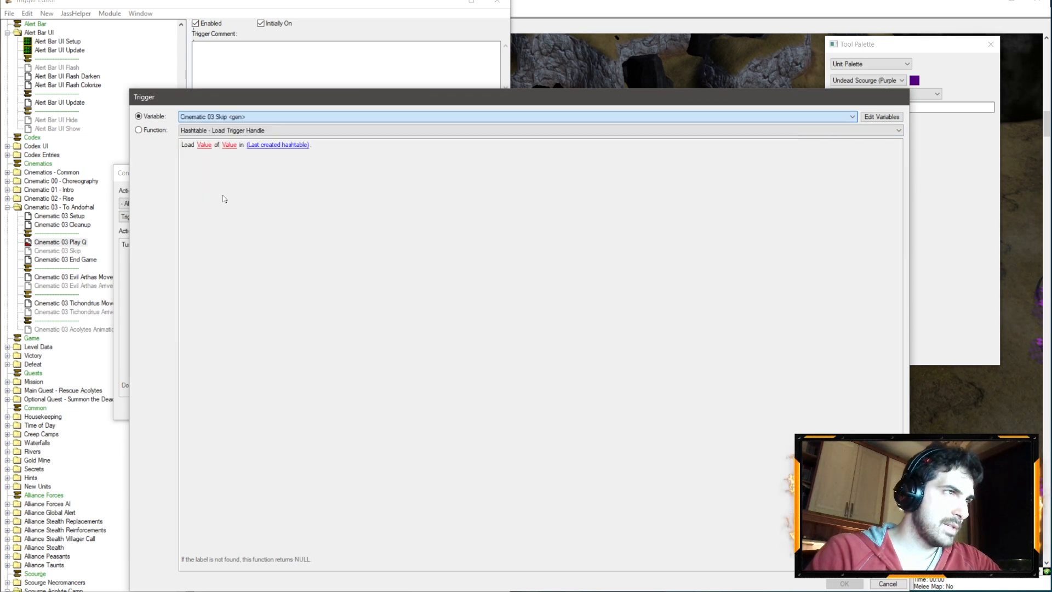
key("Return")
key("Return")
- Set the Run Trigger action under the Cleanup comment of Cinematic 03 Play Q to run Cinematic 03 Cleanup
double_click(282, 481)
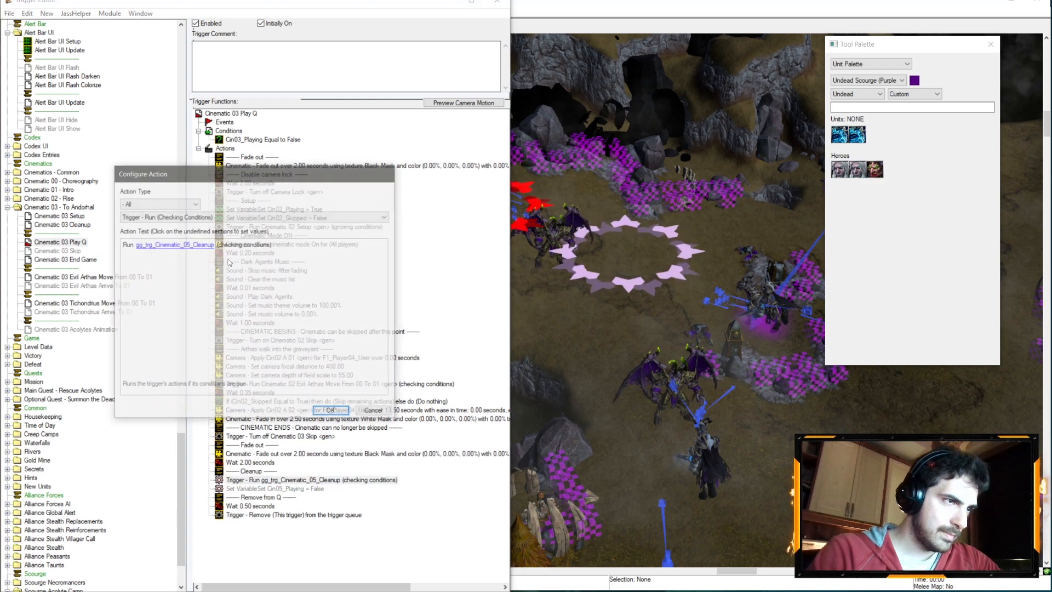
left_click(175, 245)
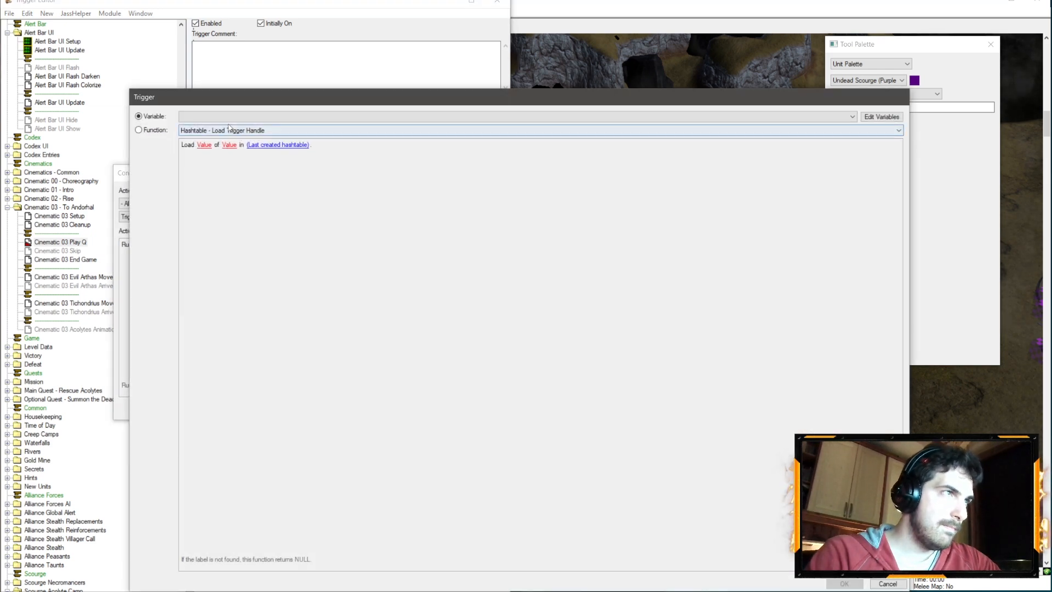
left_click(230, 116)
scroll(285, 270, "down", 15)
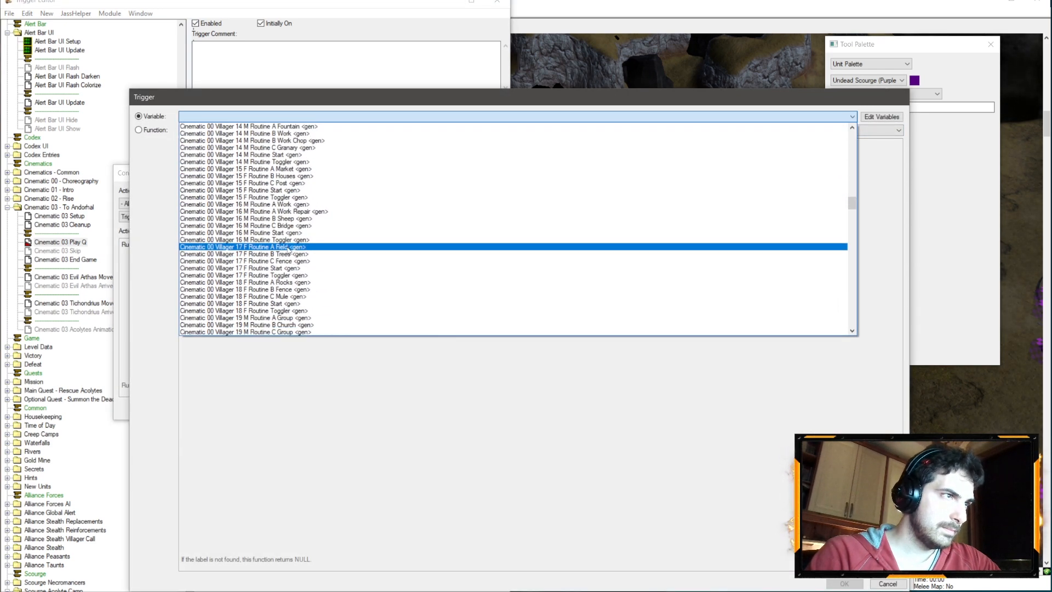
scroll(272, 242, "down", 15)
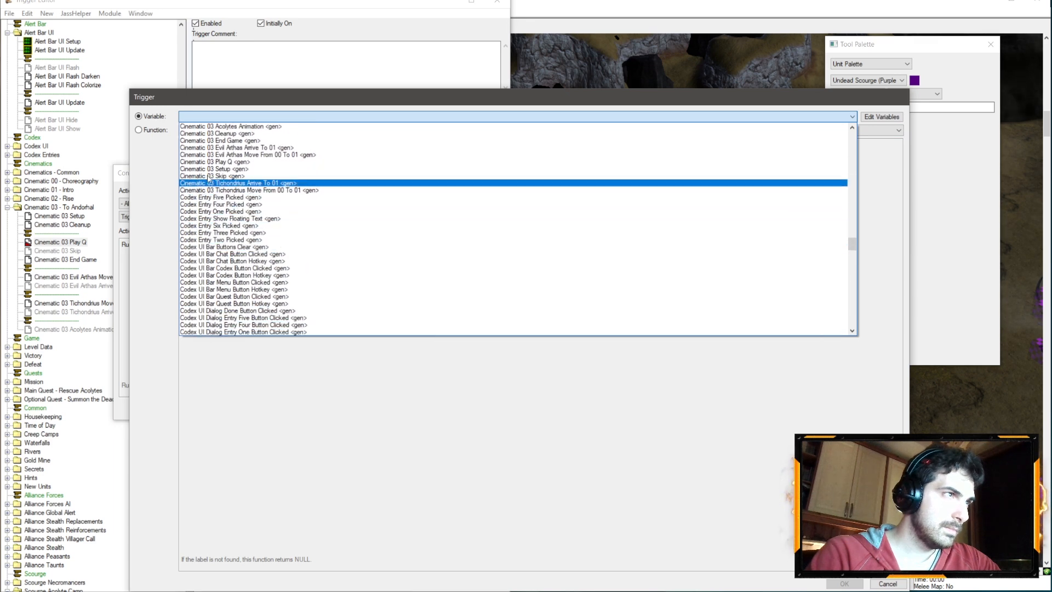
left_click(248, 134)
key("Return")
key("Return")
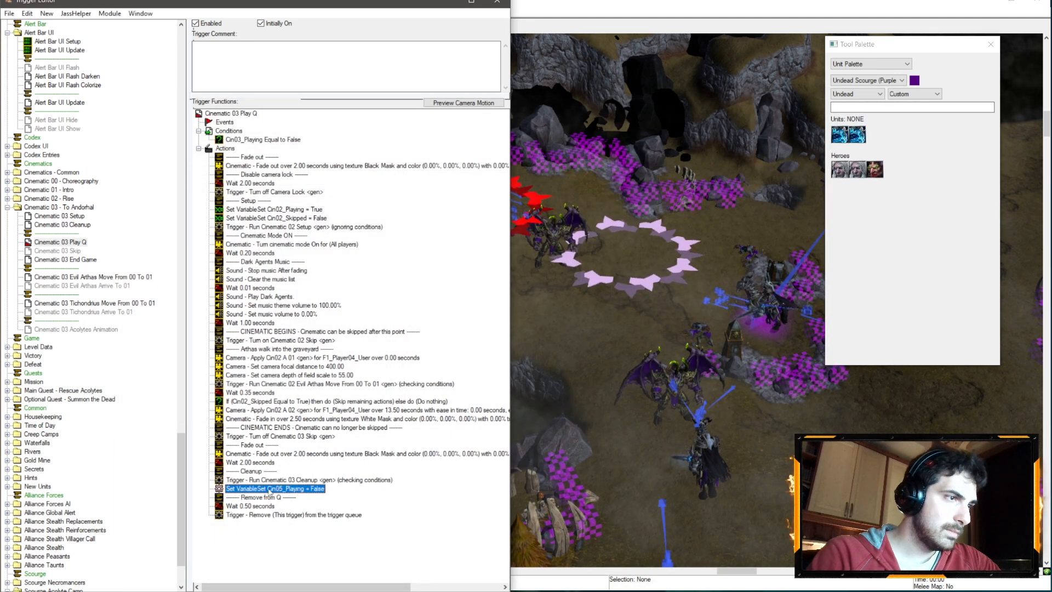
- Make the Set Variable action under the Cleanup comment of Cinematic 03 Play Q set Cin03_Playing to False
double_click(273, 488)
left_click(188, 245)
scroll(264, 219, "down", 10)
scroll(267, 241, "down", 20)
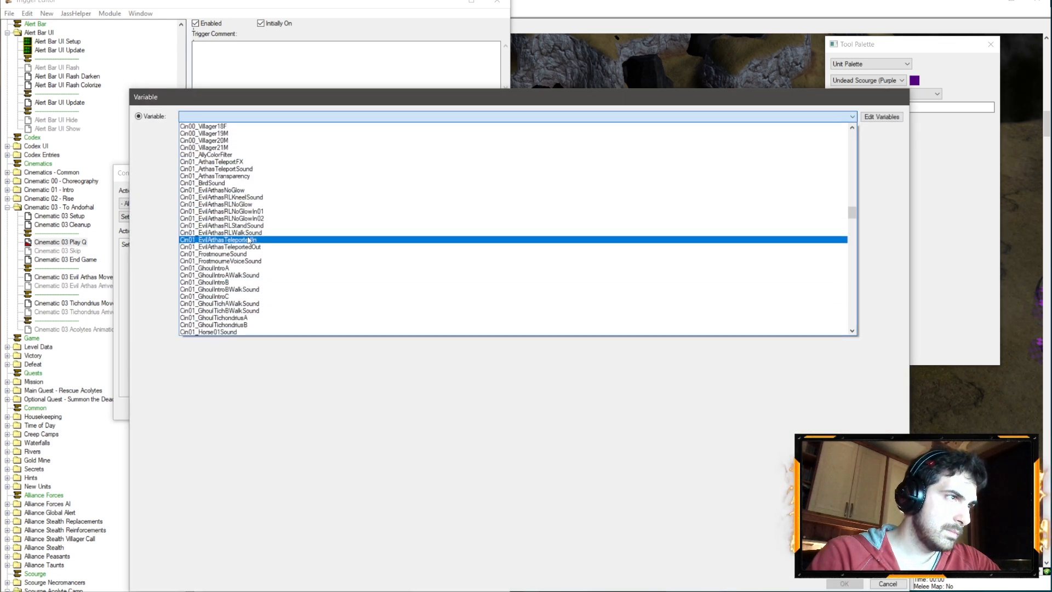
left_click(200, 186)
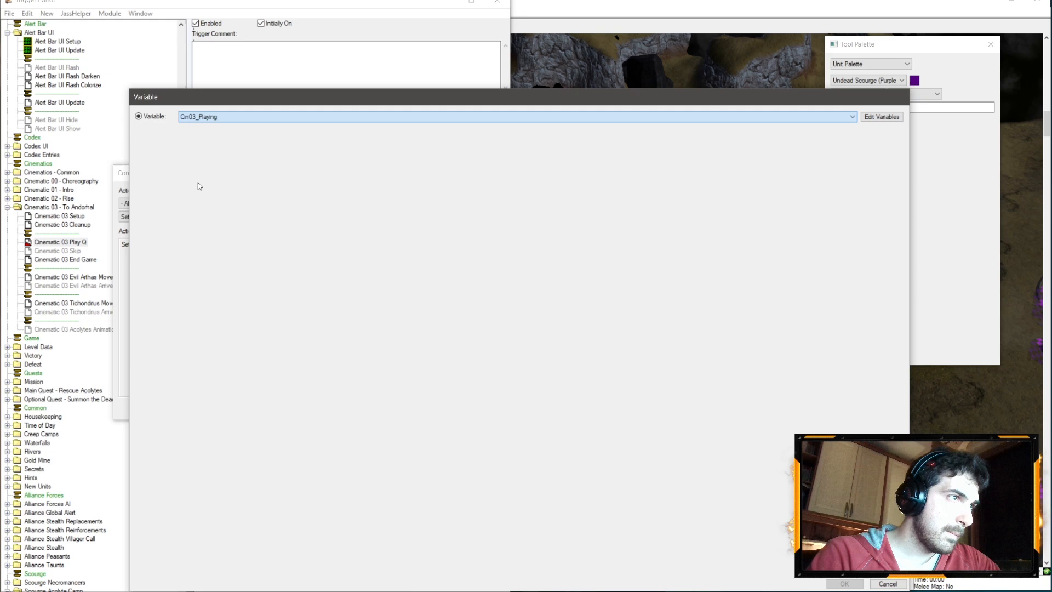
key("Return")
key("Return")
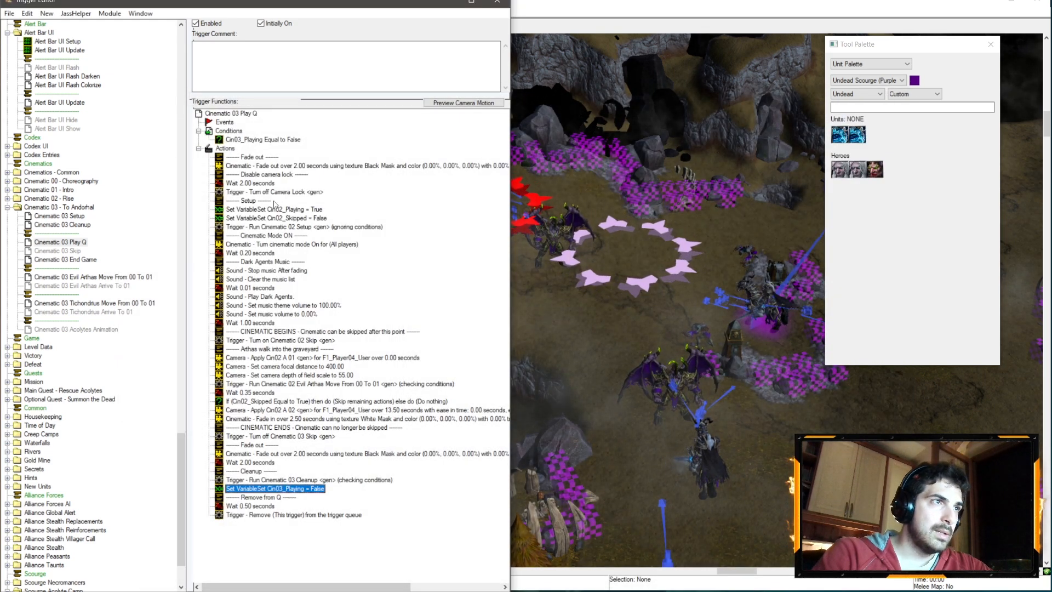
- Change the variable in the first Set Variable action under the Setup comment to Cin03_Playing
double_click(291, 210)
left_click(174, 246)
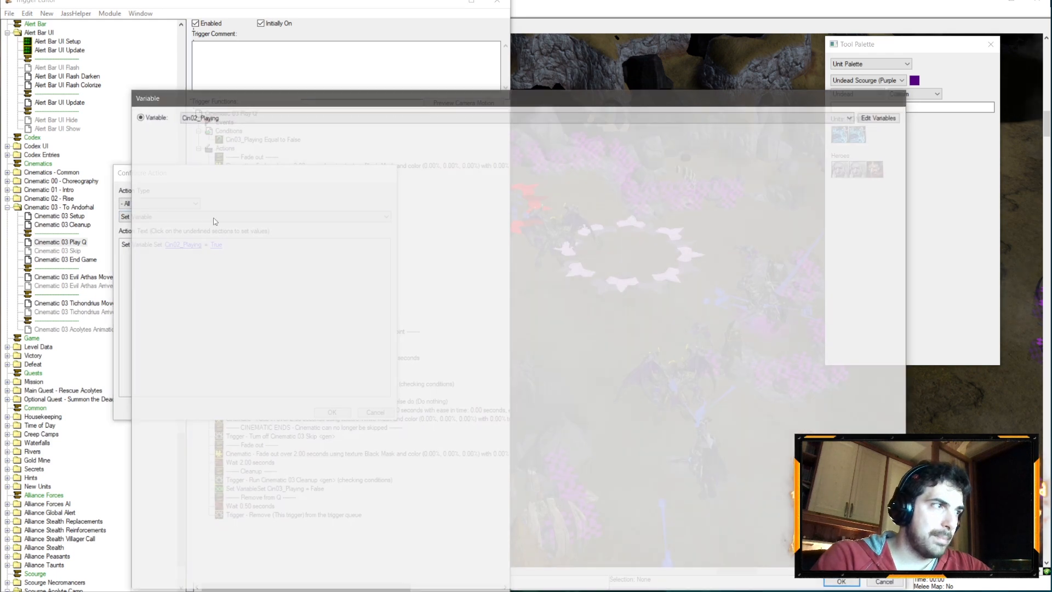
left_click(235, 117)
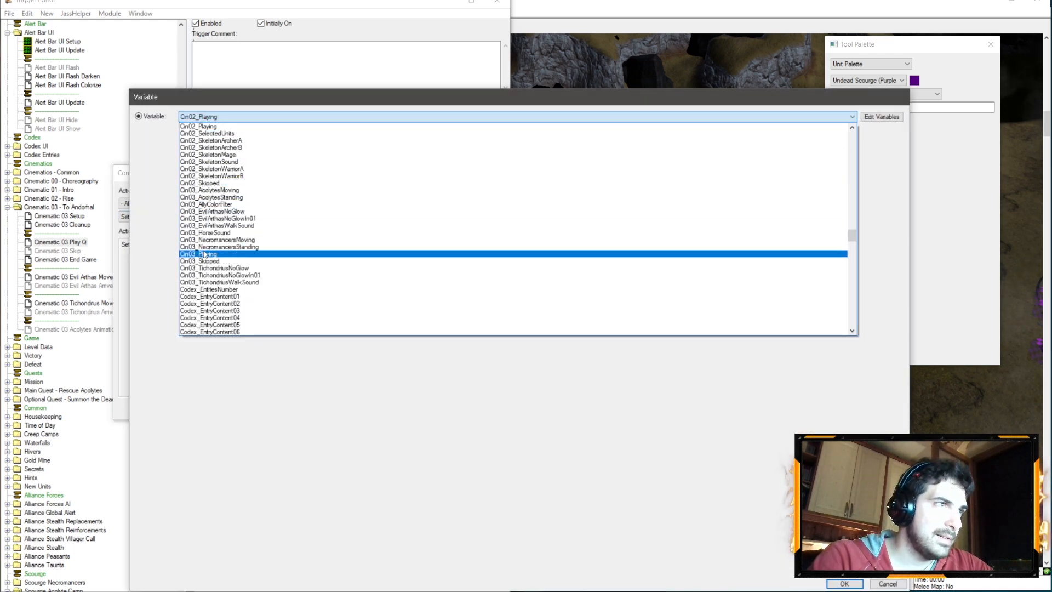
left_click(204, 254)
key("Return")
key("Return")
- Change the variable in the second Set Variable action under the Setup comment to Cin03_Skipped
double_click(273, 218)
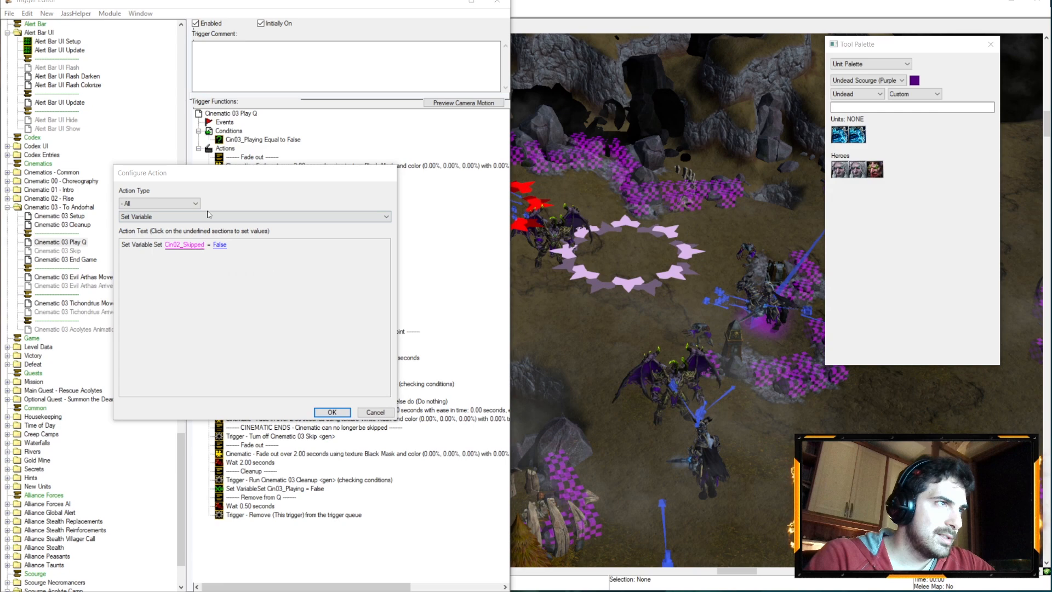
left_click(181, 246)
left_click(198, 119)
left_click(263, 207)
key("Return")
key("Return")
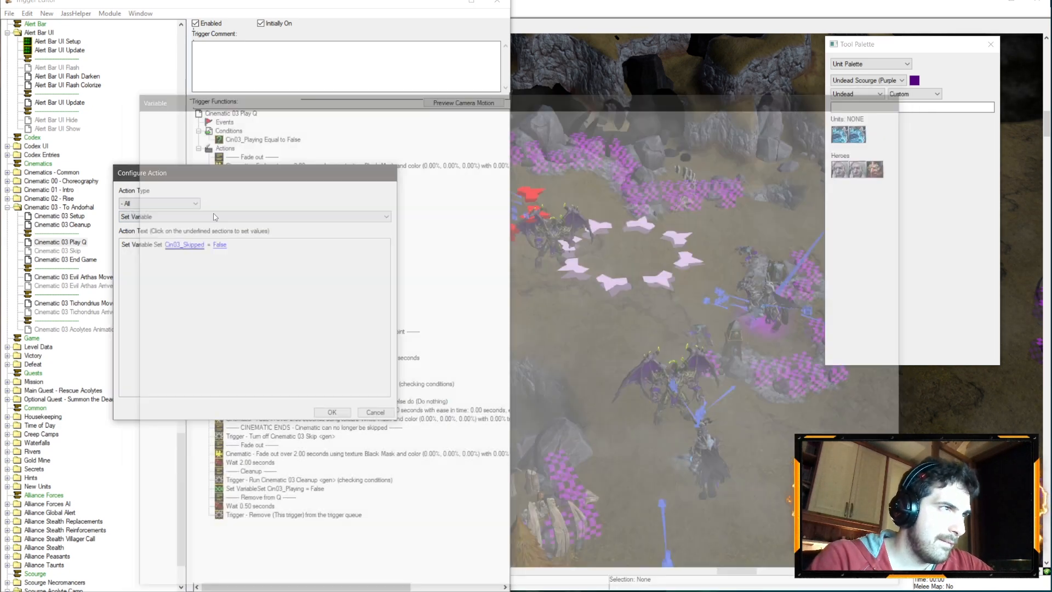
- Set the Run Trigger action under the Setup comment to run Cinematic 03 Setup
double_click(341, 227)
left_click(189, 245)
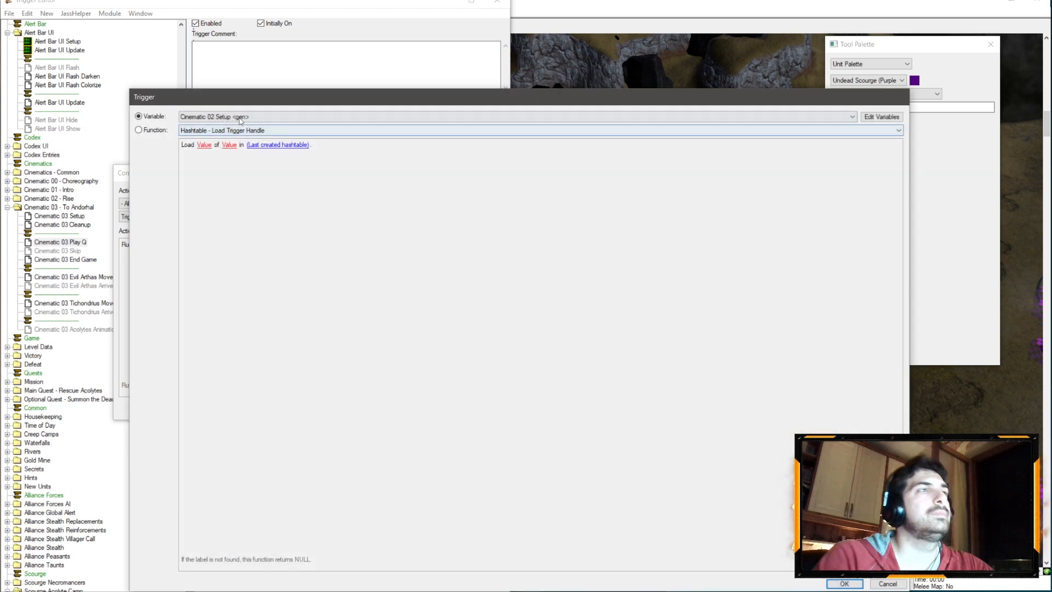
left_click(232, 119)
scroll(231, 165, "down", 2)
left_click(224, 222)
key("Return")
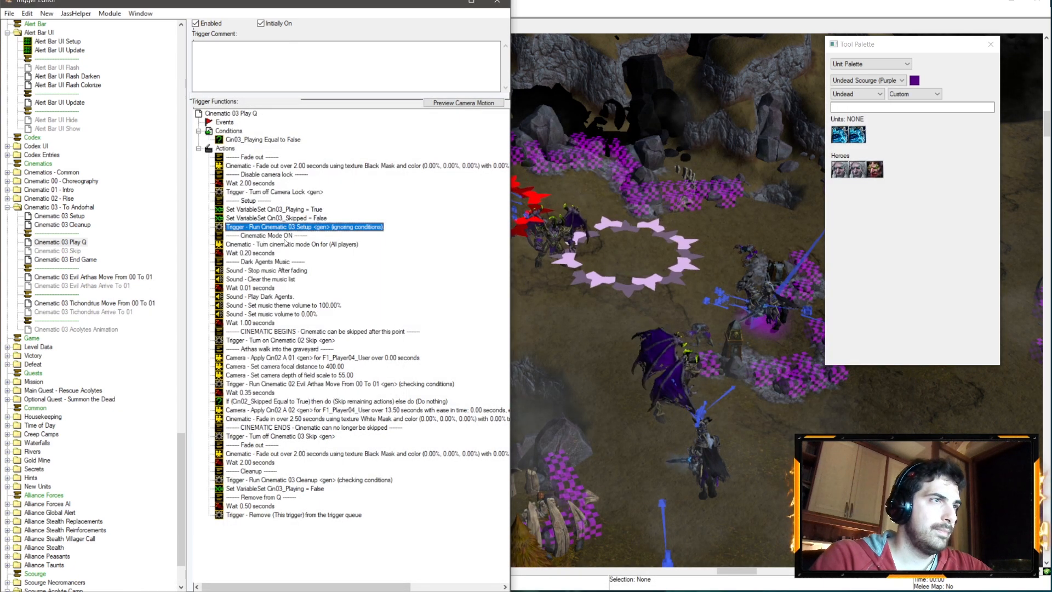
- Change the text of the Dark Agents Music comment to Stop Music
left_click(270, 262)
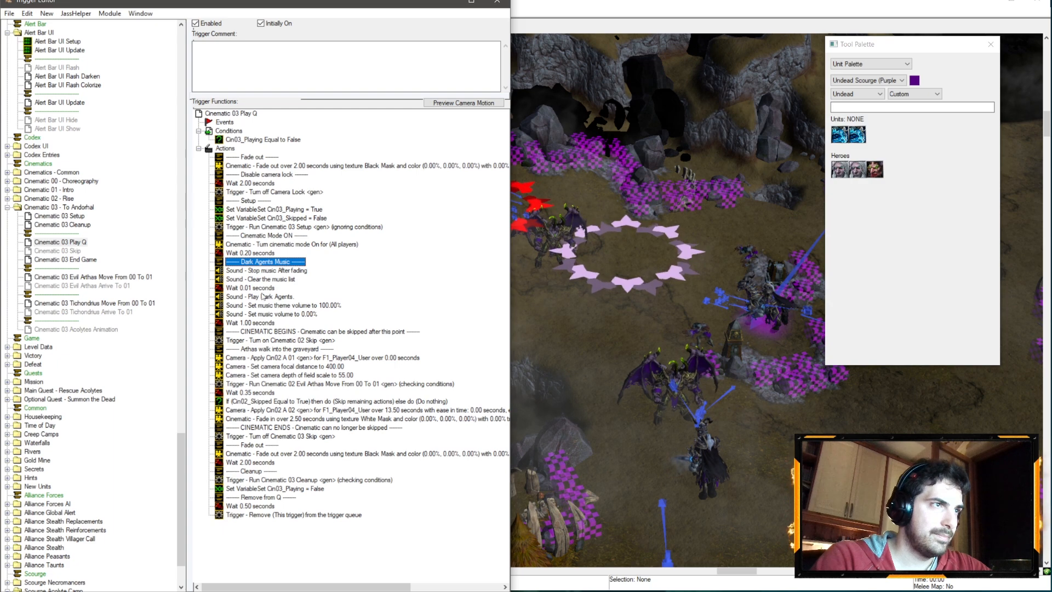
double_click(279, 264)
left_click(176, 245)
type("Sto")
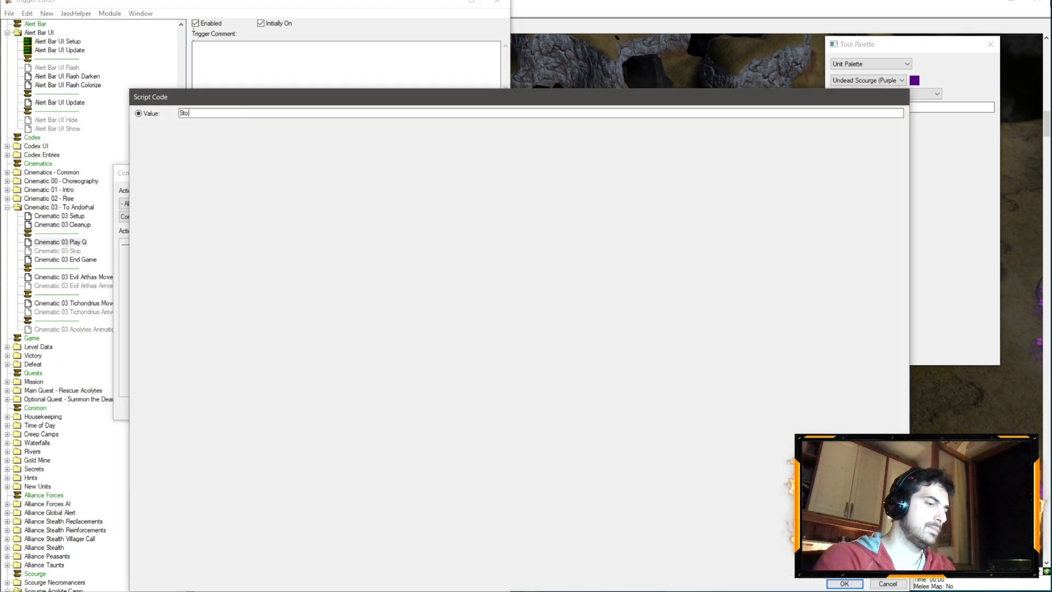
key("Return")
key("Return")
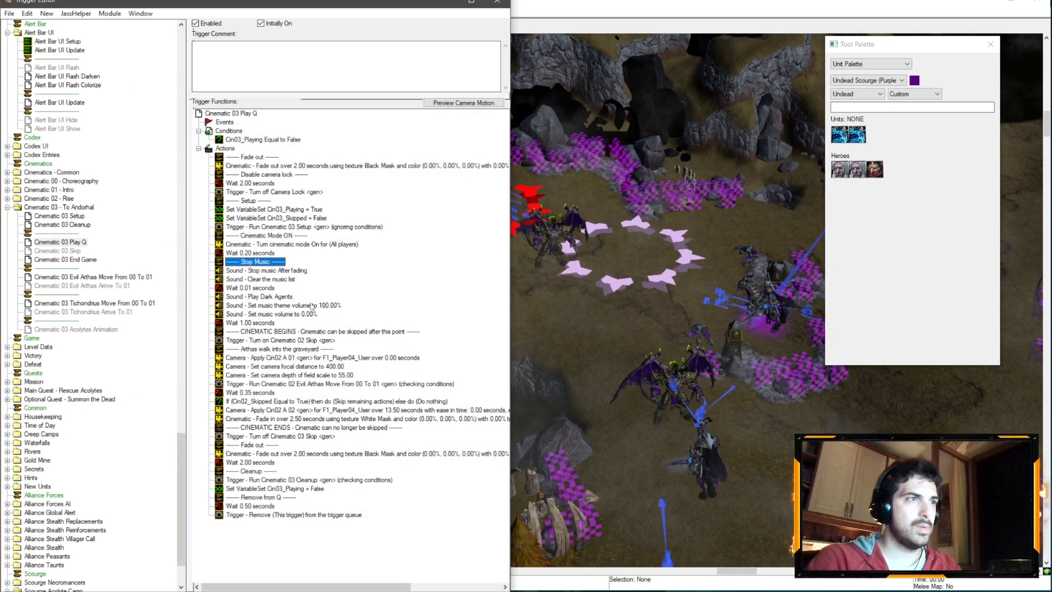
- Delete the Play Dark Agents and Set music theme volume actions below the Stop Music comment
left_click(291, 279)
left_click(272, 297)
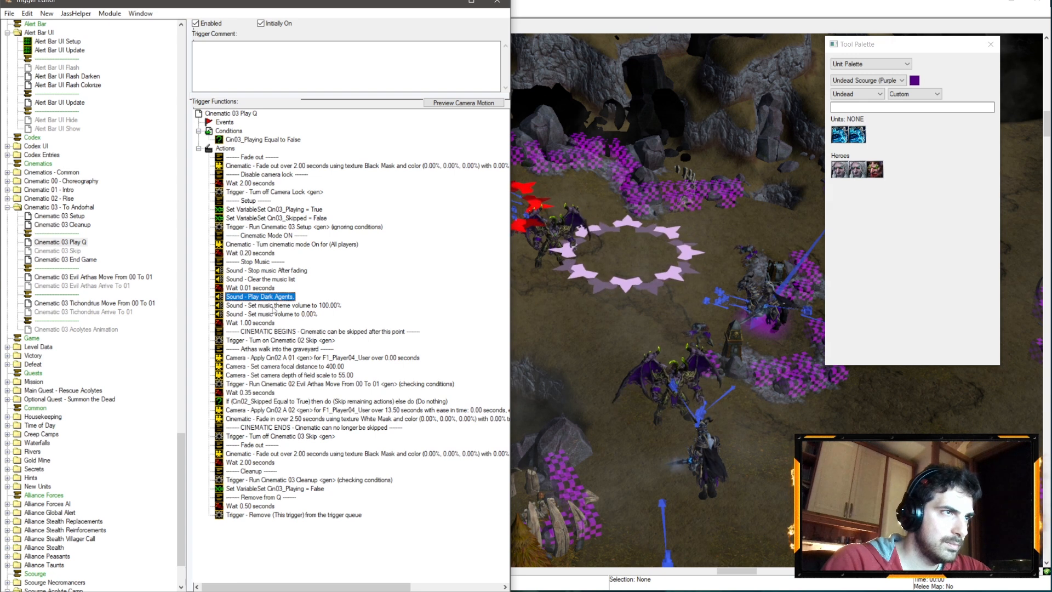
key("Delete")
key("Delete")
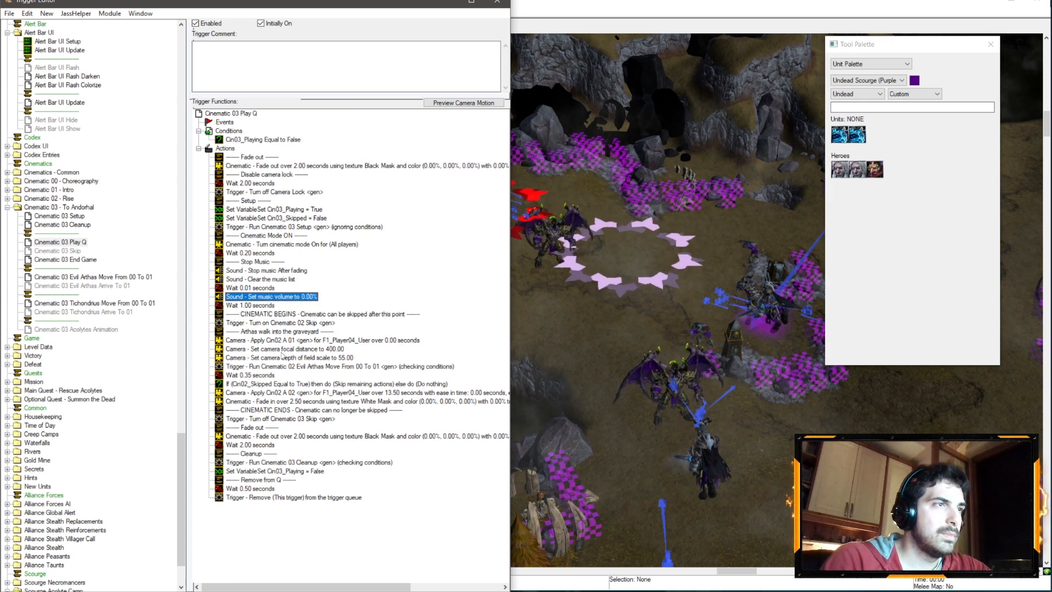
- Set the Turn On action under the CINEMATIC BEGINS comment to turn on Cinematic 03 Skip
left_click(284, 324)
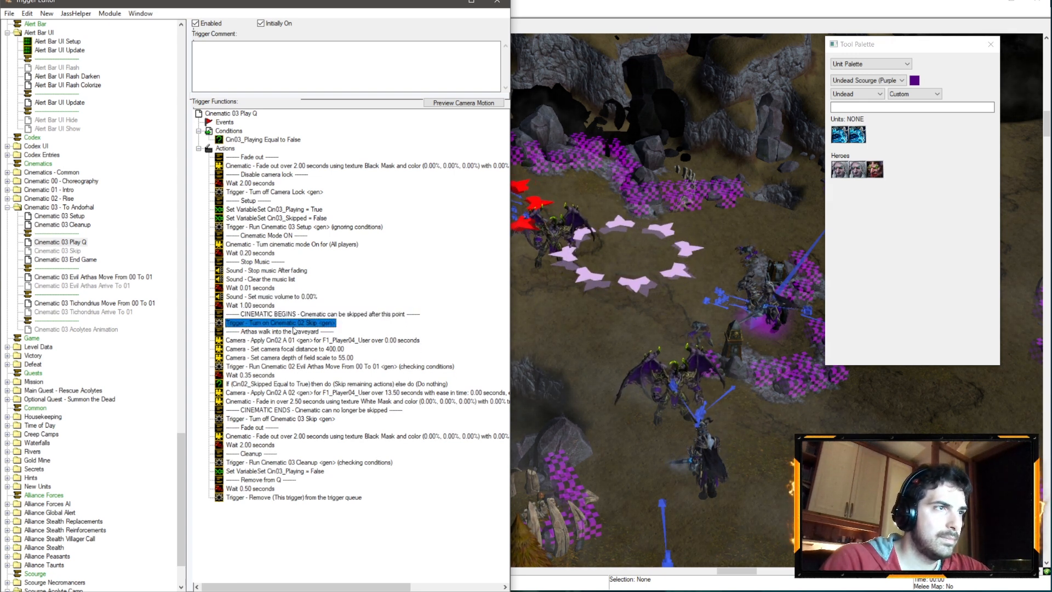
double_click(285, 323)
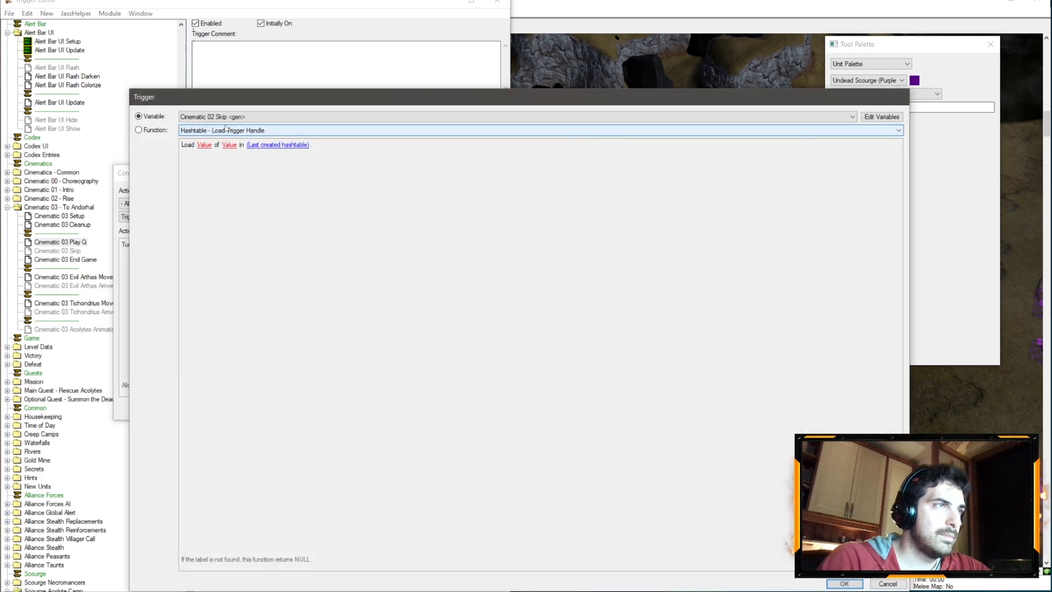
left_click(225, 119)
left_click(222, 183)
key("Return")
key("Return")
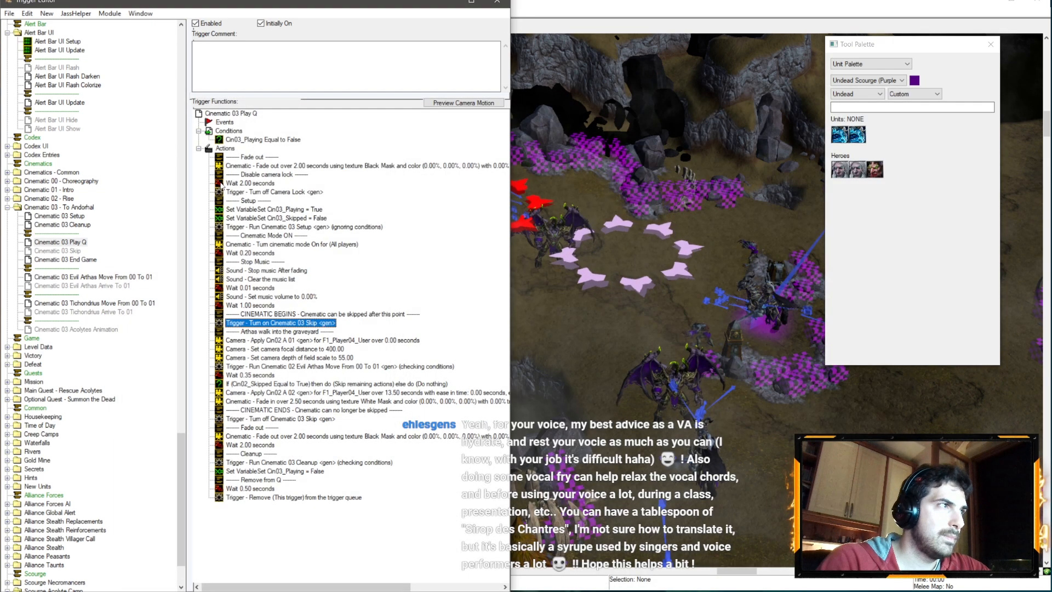
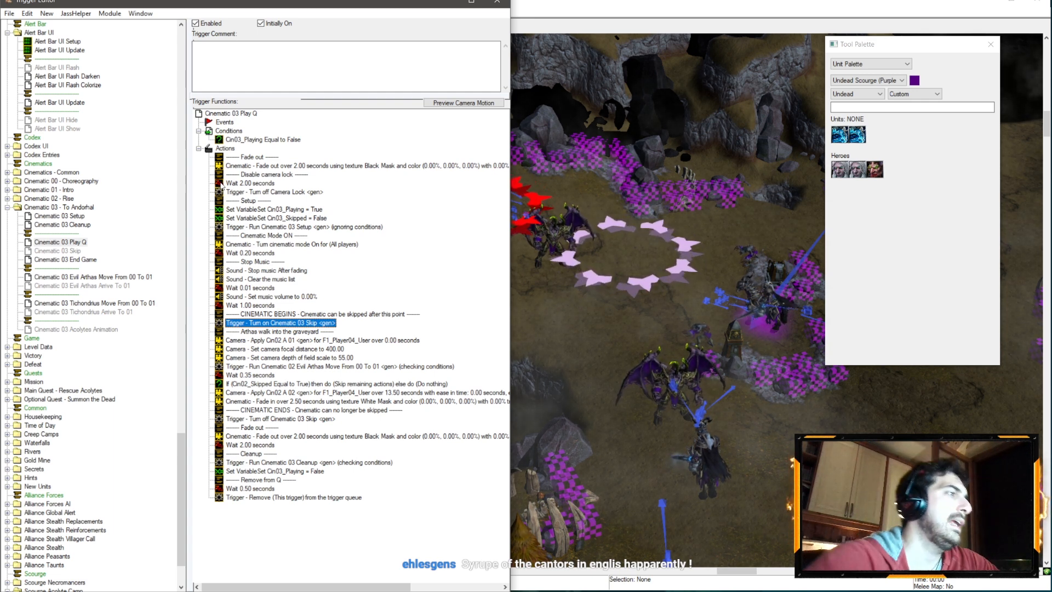
left_click(311, 331)
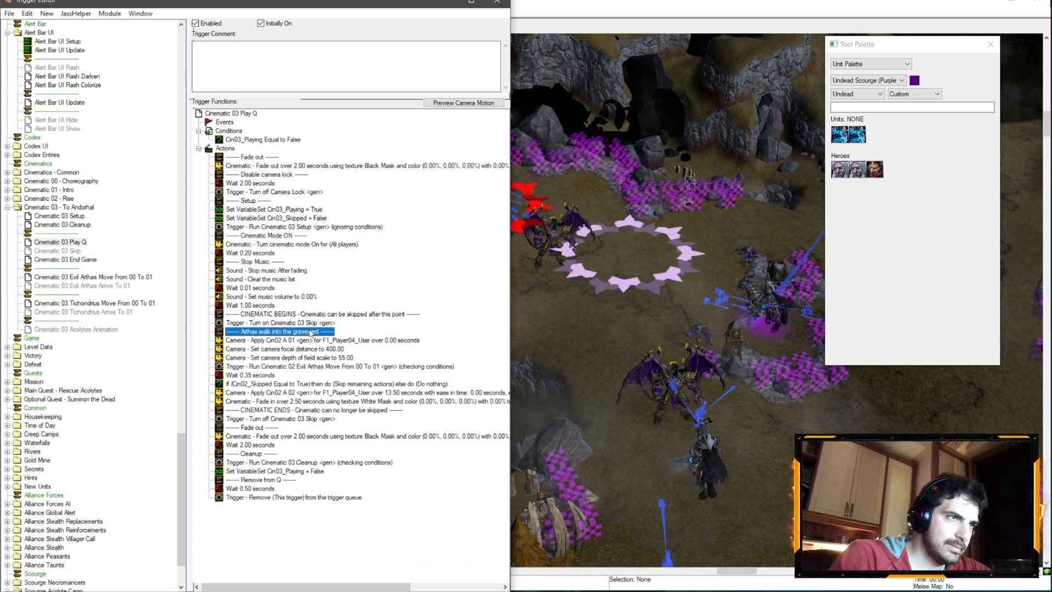
double_click(297, 323)
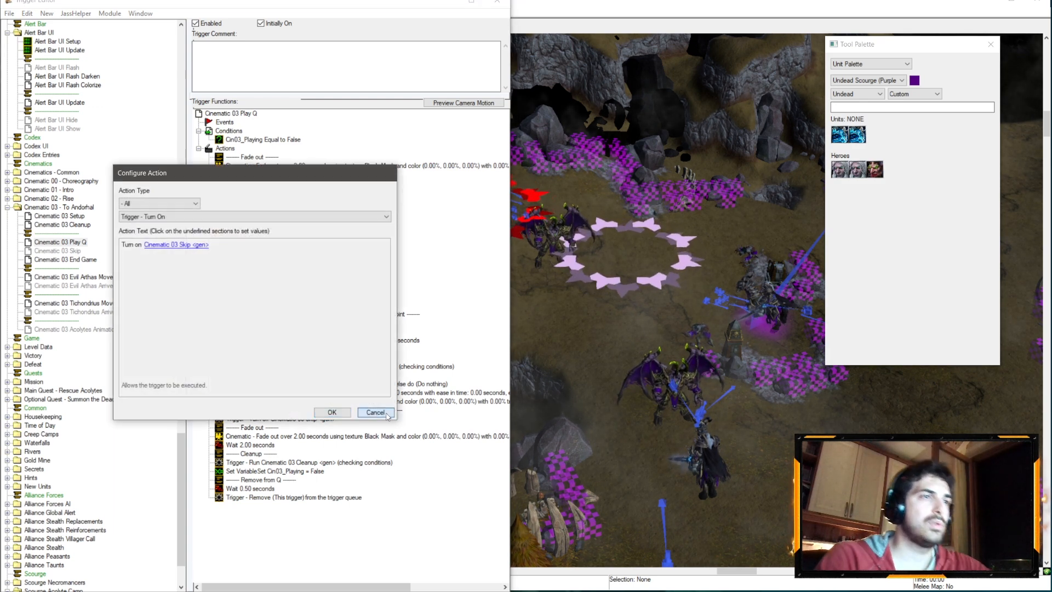
left_click(386, 415)
- Change the "Arthas walk into the graveyard" comment to "Arthas walks back to Tichondrius"
double_click(279, 332)
left_click(184, 244)
left_click_drag(258, 114, 212, 123)
key("BackSpace")
key("BackSpace")
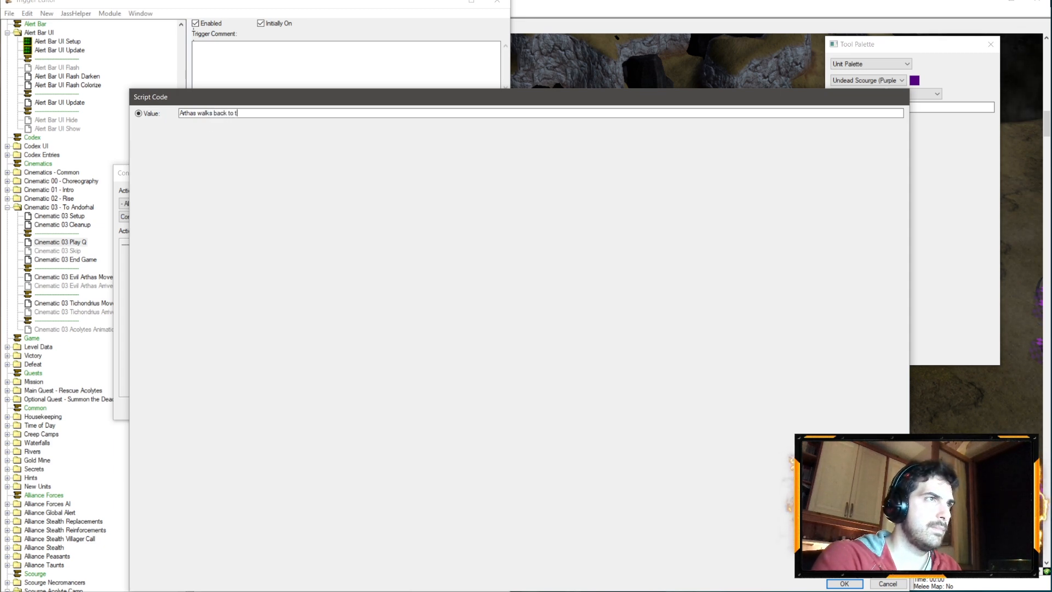
type("s")
key("Return")
key("Return")
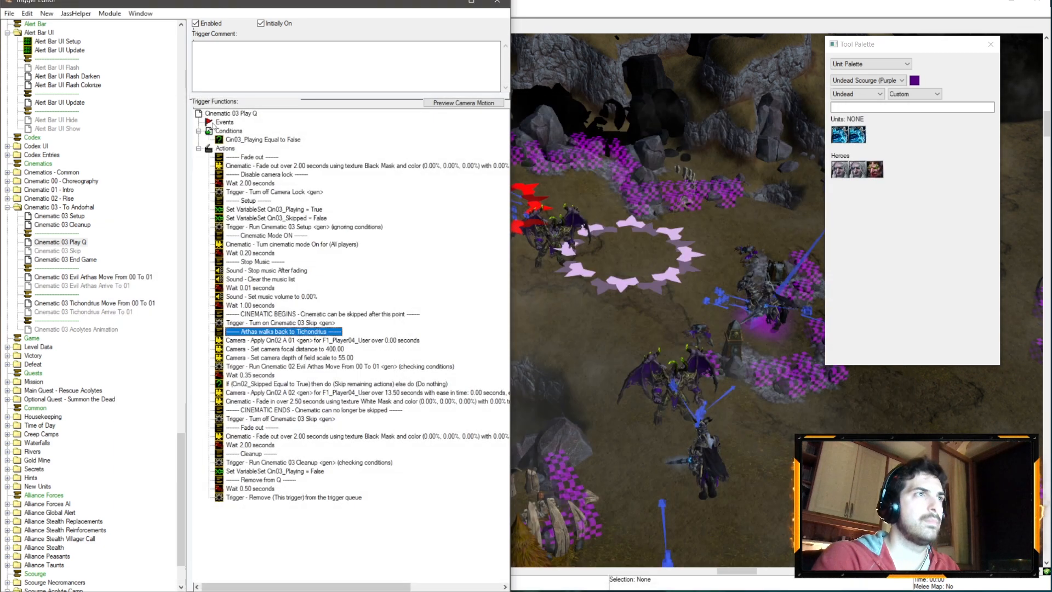
- Set the first Apply Camera action under the Arthas walks back to Tichondrius comment to use camera Cin03 A 01
double_click(339, 340)
left_click(163, 244)
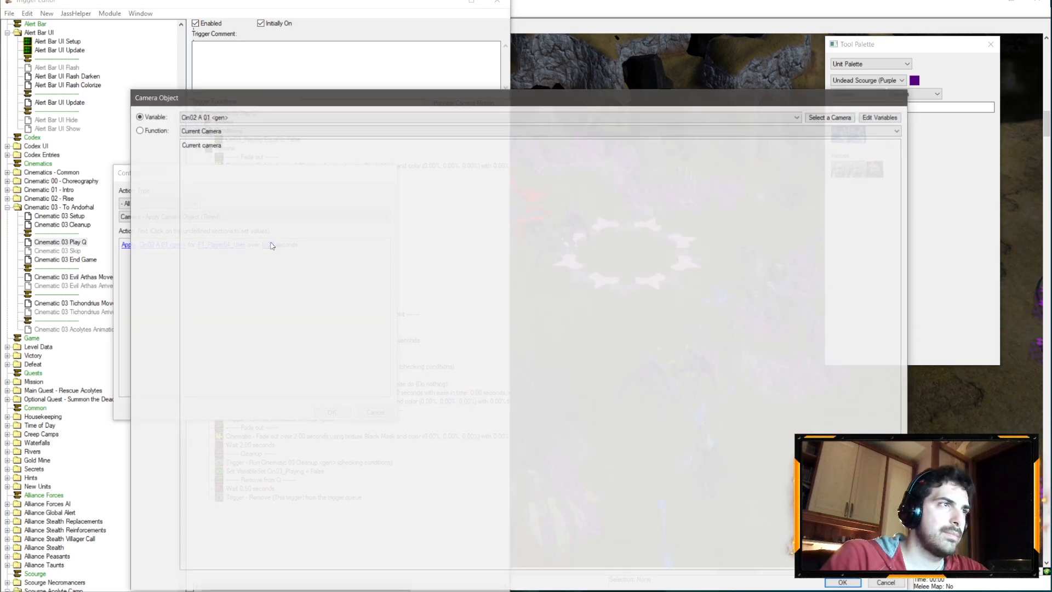
left_click(211, 116)
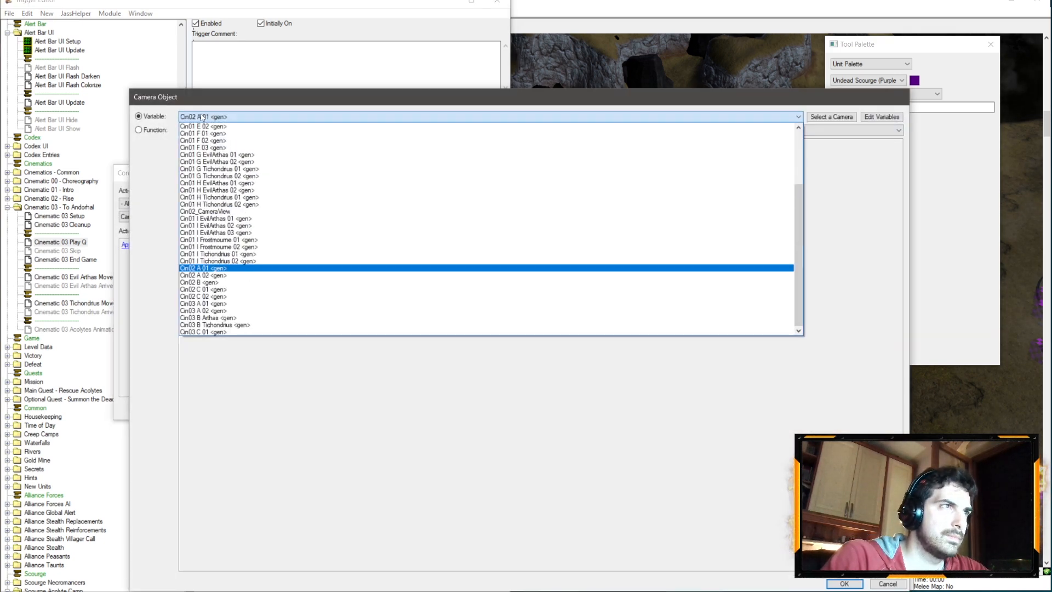
left_click(228, 305)
key("Return")
key("Return")
- In the main World Editor window, open the Camera Palette and view camera Cin03 A 01
left_click(755, 120)
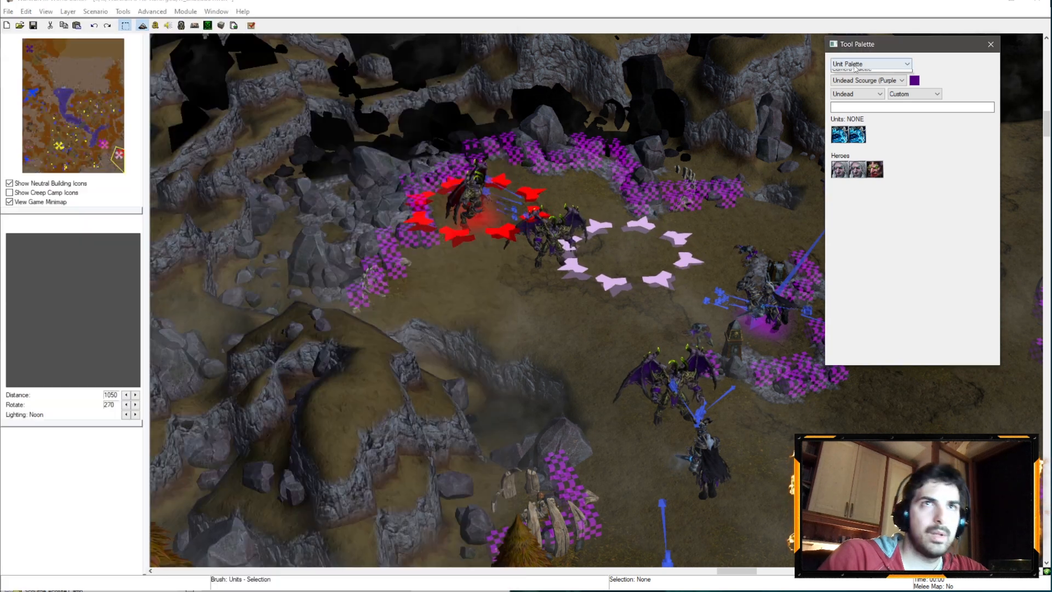
left_click(871, 64)
left_click(855, 102)
scroll(859, 312, "down", 2)
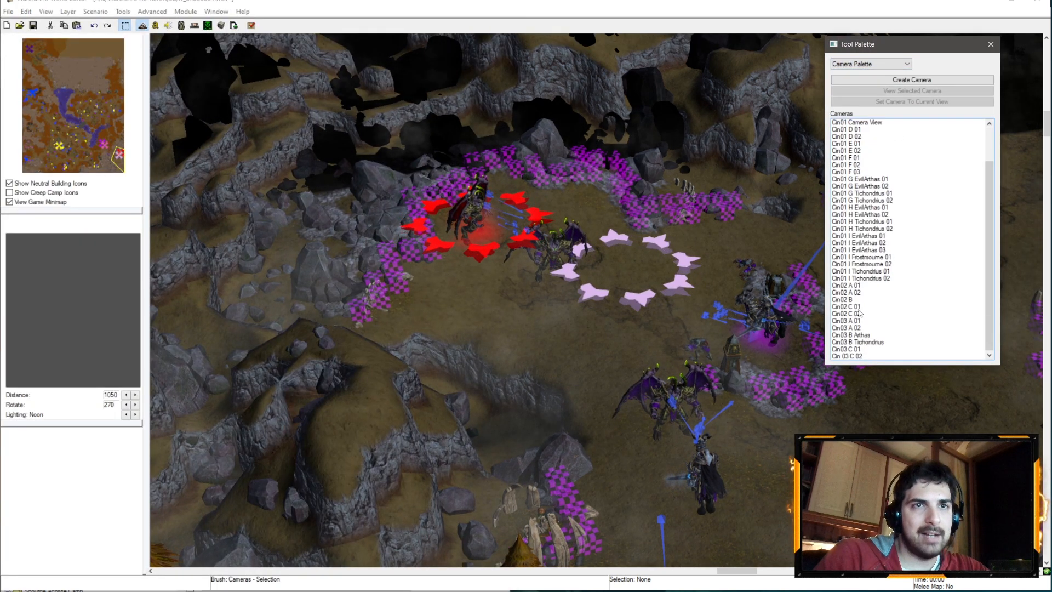
double_click(854, 321)
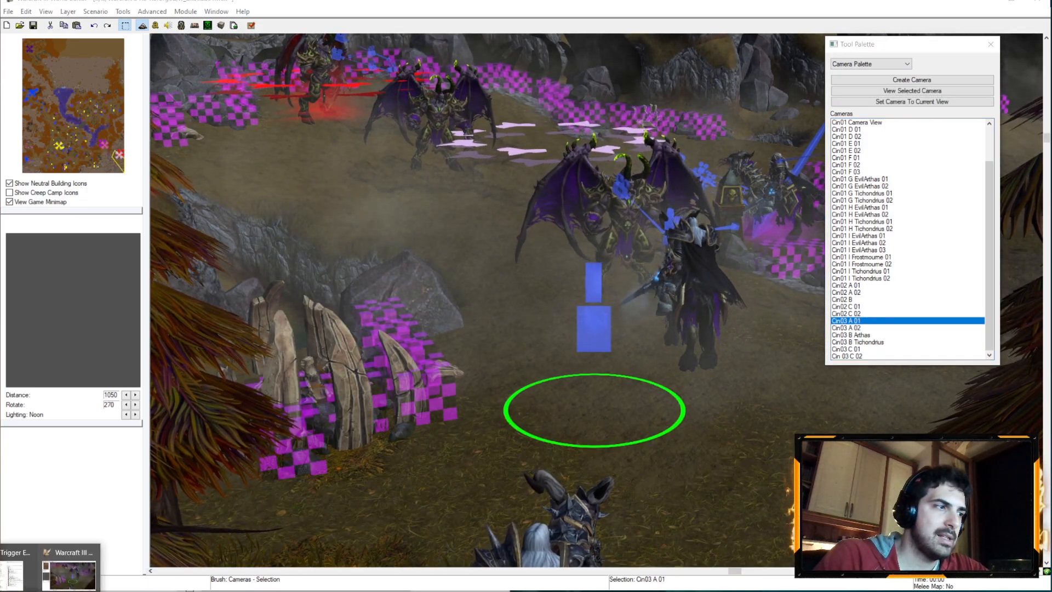
- Back in the Trigger Editor, set the Evil Arthas movement action to run Cinematic 03 Evil Arthas Move From 00 To 01
left_click(32, 554)
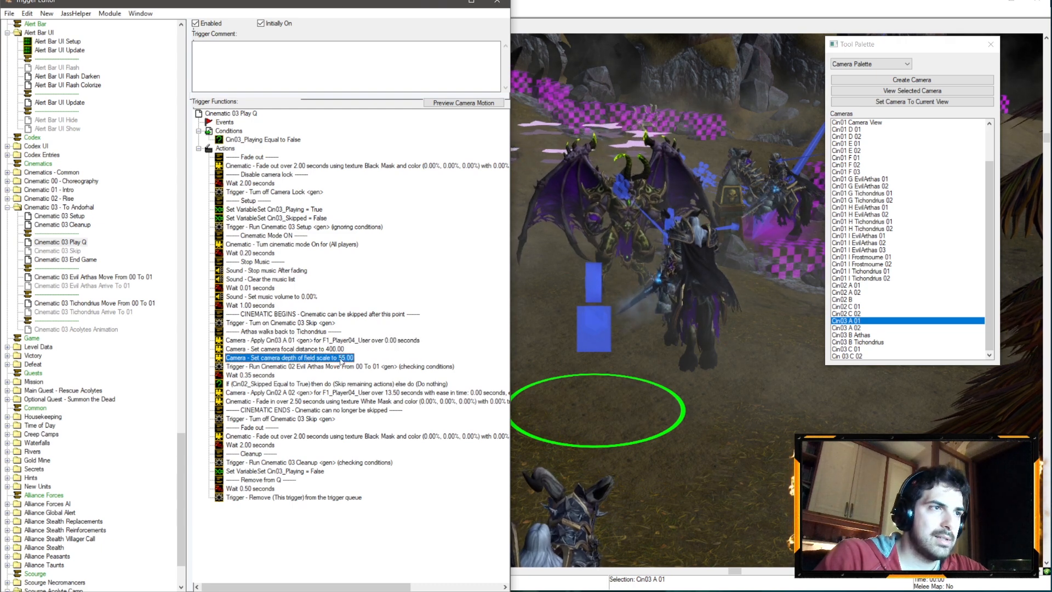
double_click(299, 367)
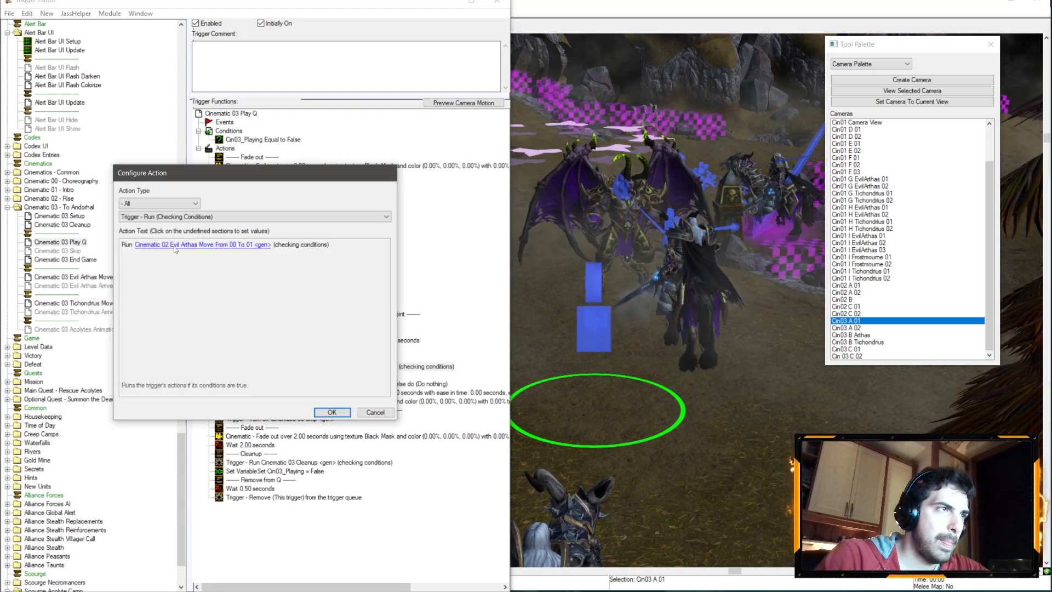
left_click(202, 244)
left_click(241, 116)
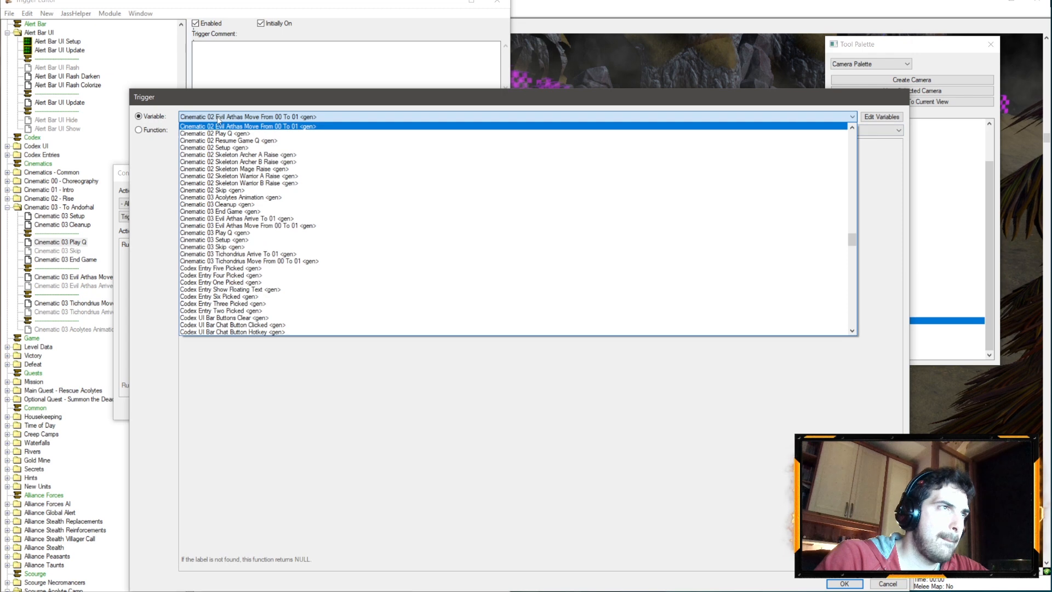
left_click(252, 226)
key("Return")
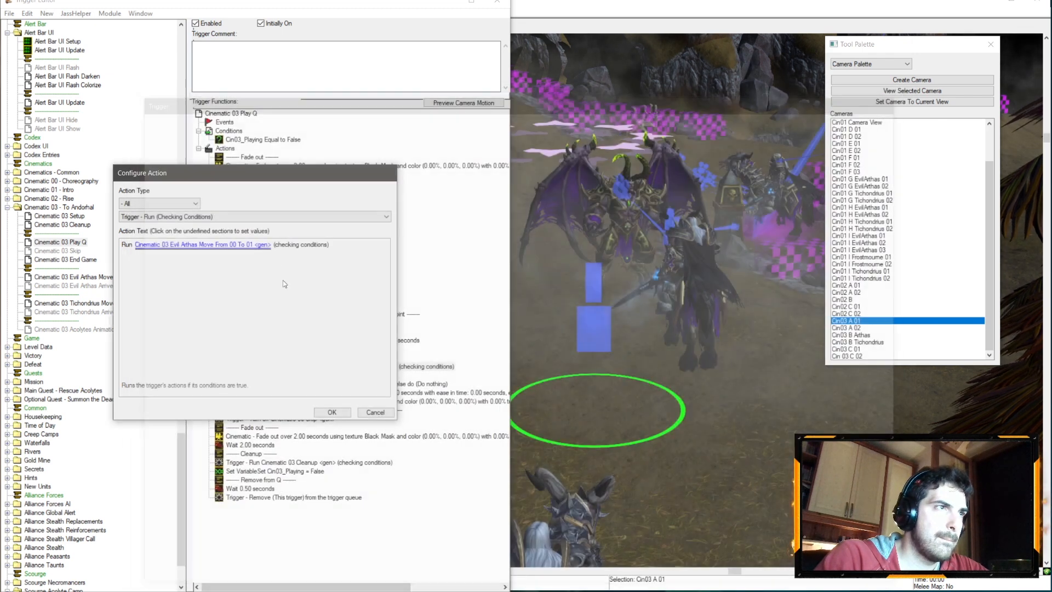
key("Return")
- Change the variable checked by the If action that skips remaining actions to Cin03_Skipped
double_click(269, 385)
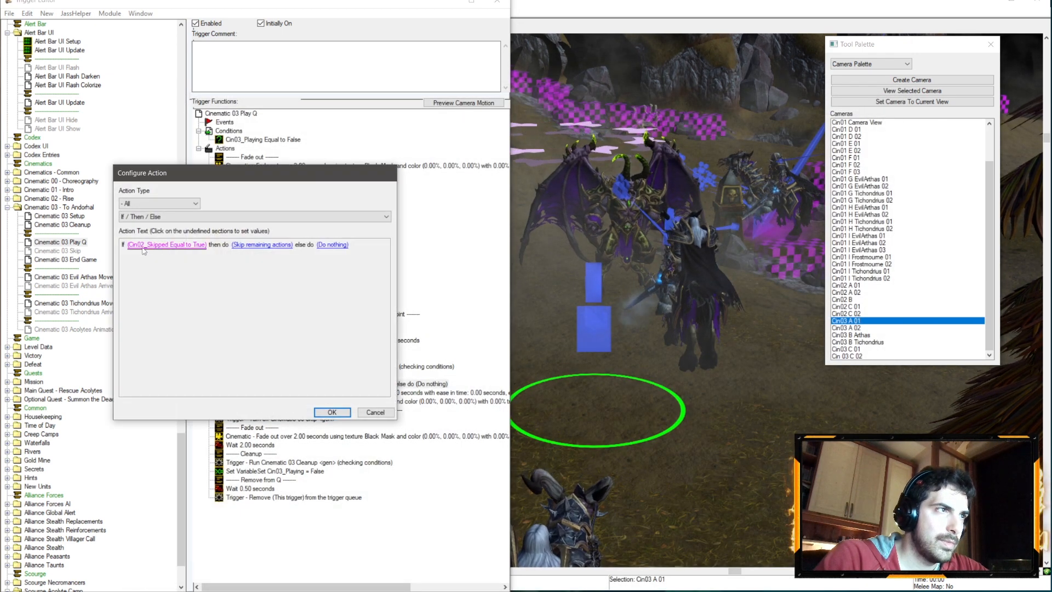
left_click(156, 245)
left_click(156, 261)
left_click(241, 116)
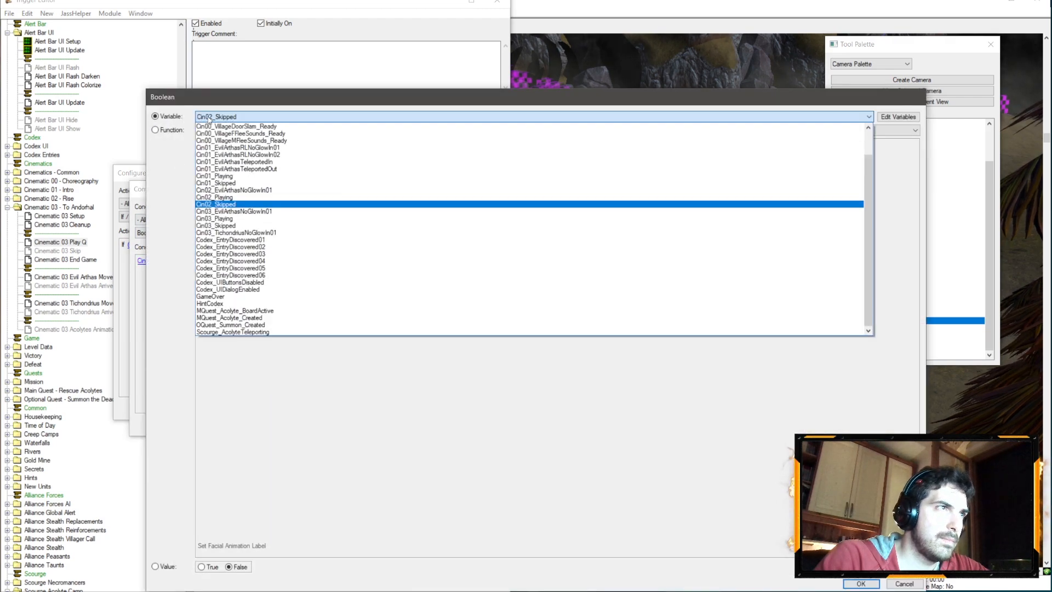
left_click(238, 226)
key("Return")
key("Return")
key("Return")
- Set the 13.50-second Apply Camera action to use camera Cin03 A 02
double_click(284, 393)
left_click(171, 244)
left_click(263, 117)
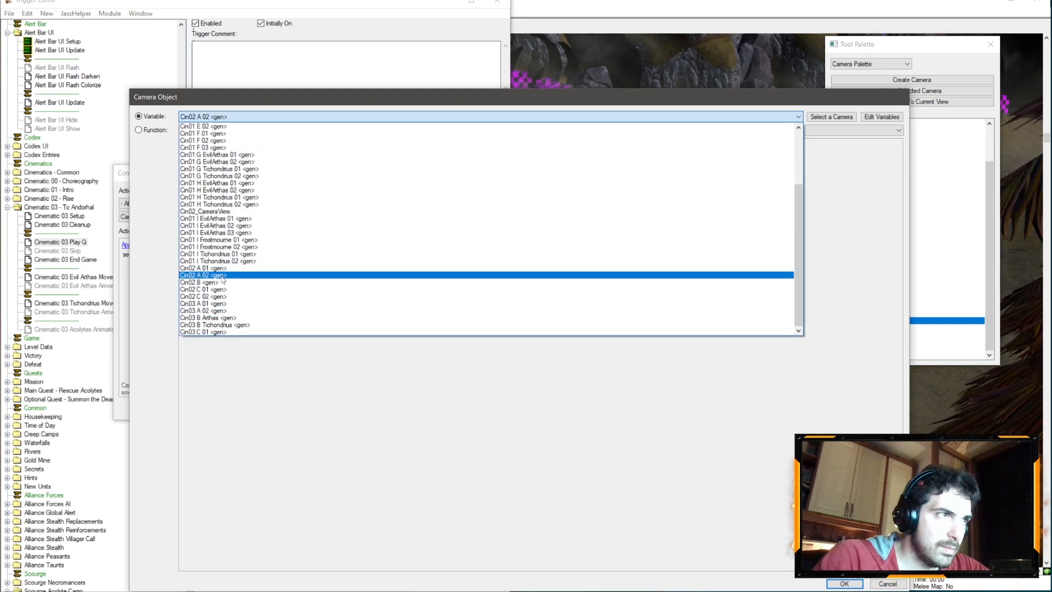
left_click(215, 312)
key("Return")
key("Return")
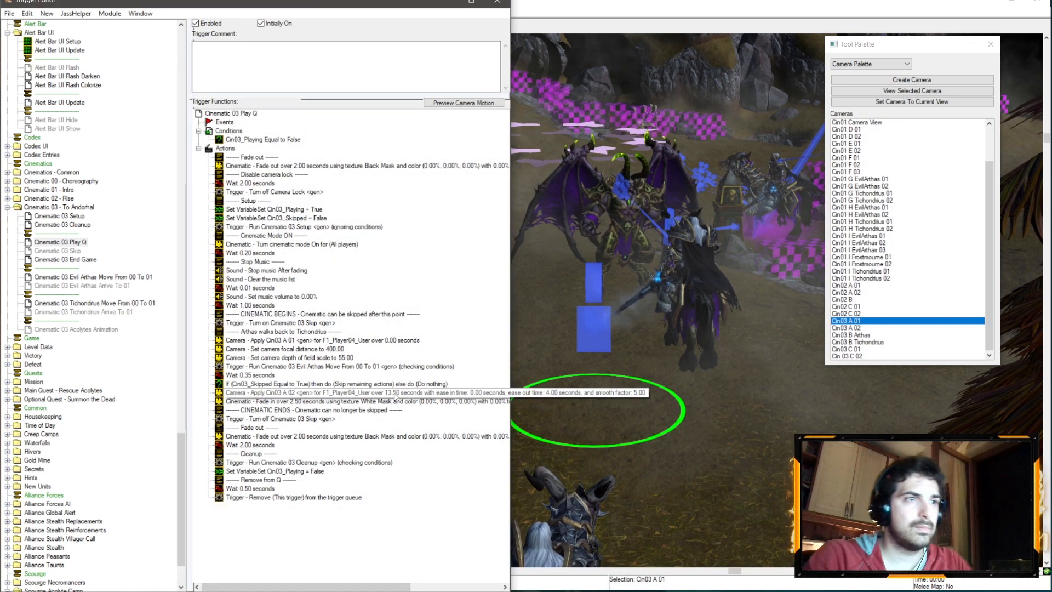
- Set the duration of the Apply Camera action for Cin03 A 02 to 14.00 seconds
double_click(382, 393)
left_click(270, 246)
type("14")
key("Return")
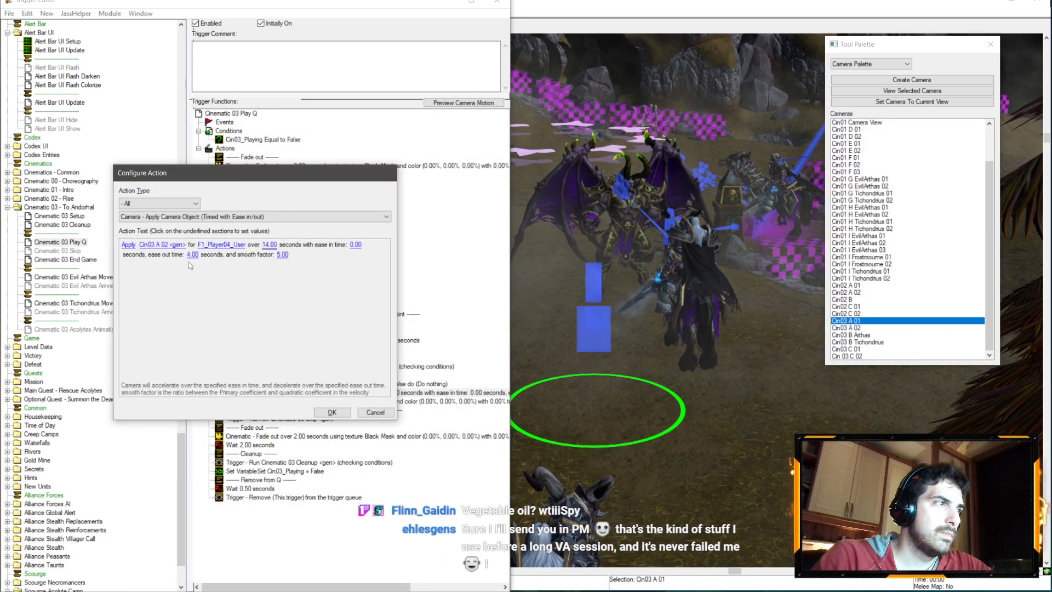
key("Return")
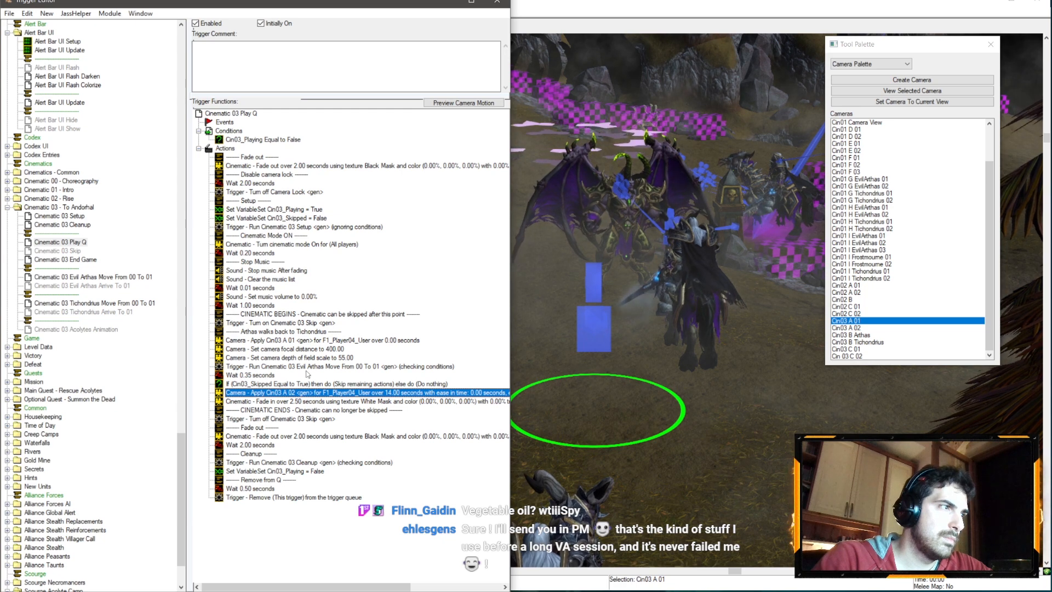
double_click(297, 402)
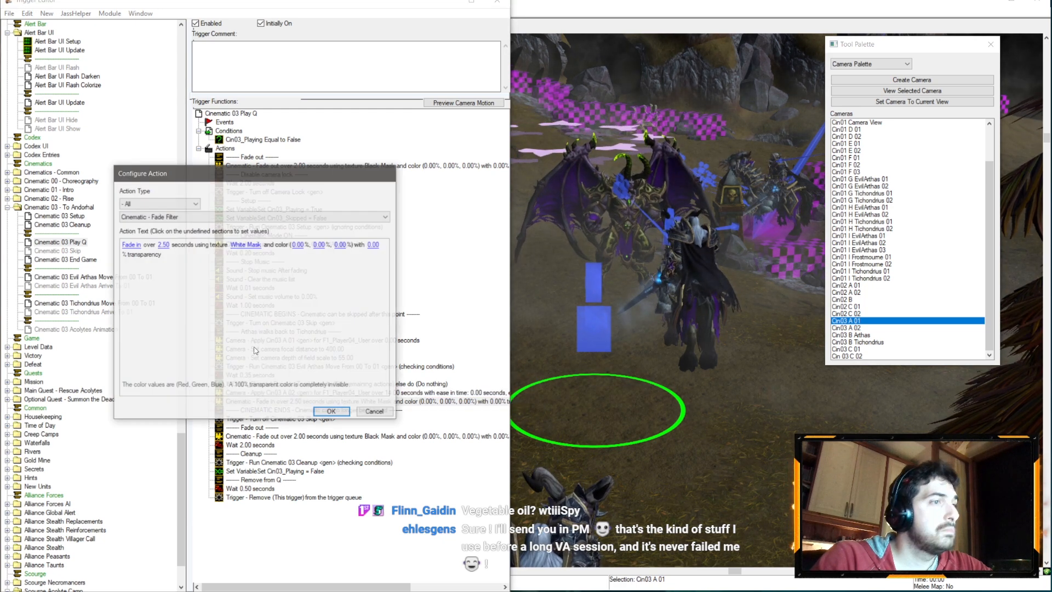
left_click(375, 412)
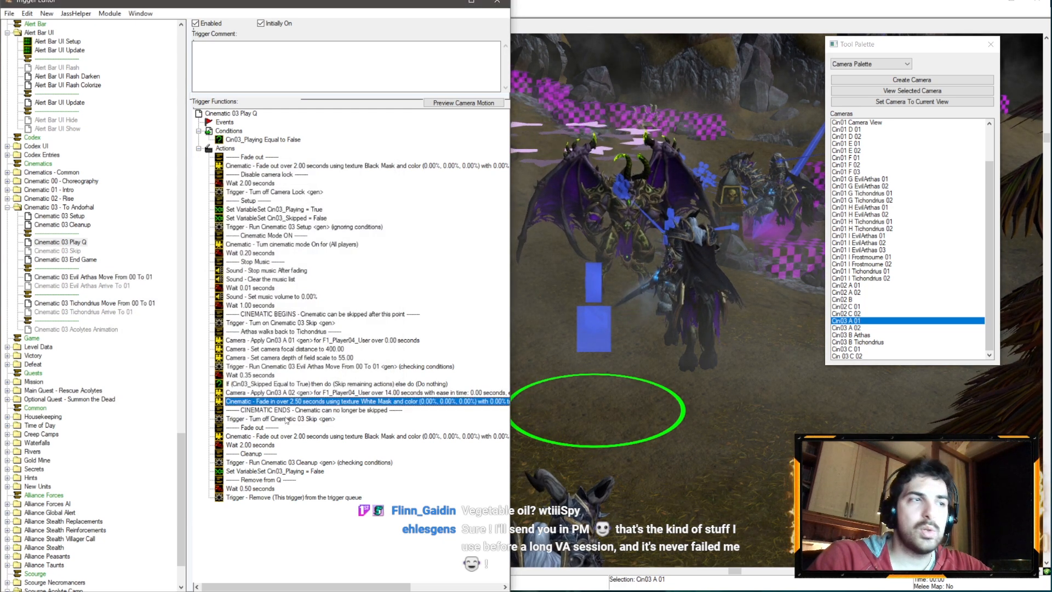
- Duplicate the 0.35-second Wait after the white-mask fade-in and change the copy into a Wait For Condition action
left_click(263, 375)
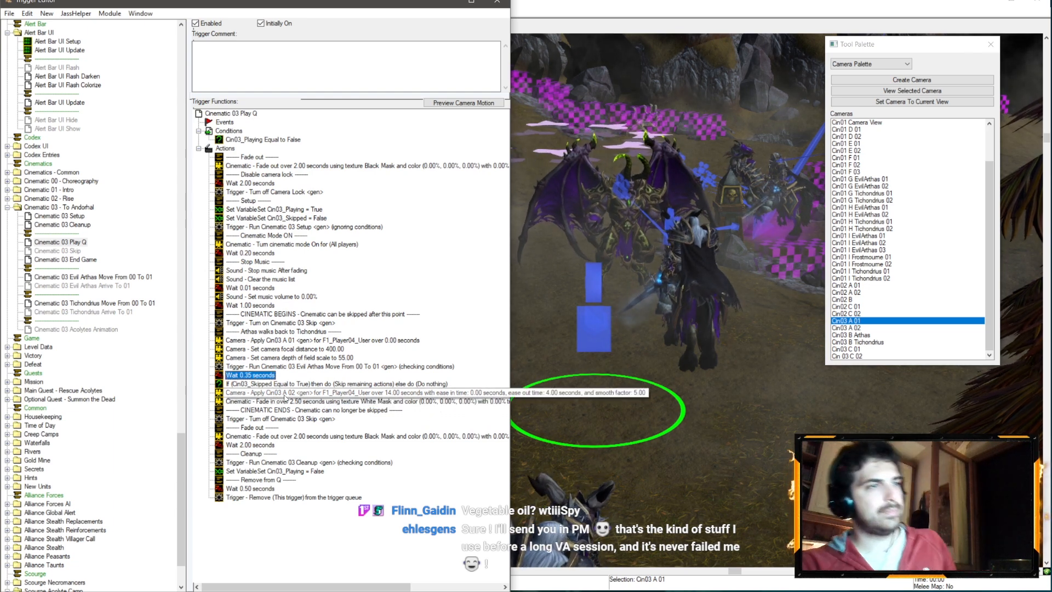
left_click(288, 403)
key("ctrl+v")
key("Return")
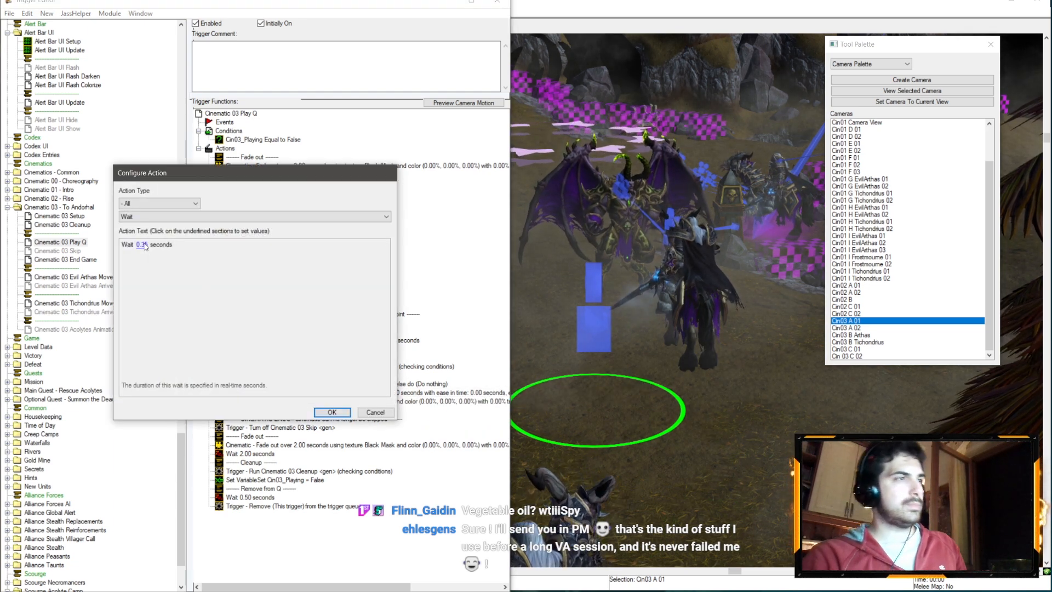
left_click(142, 244)
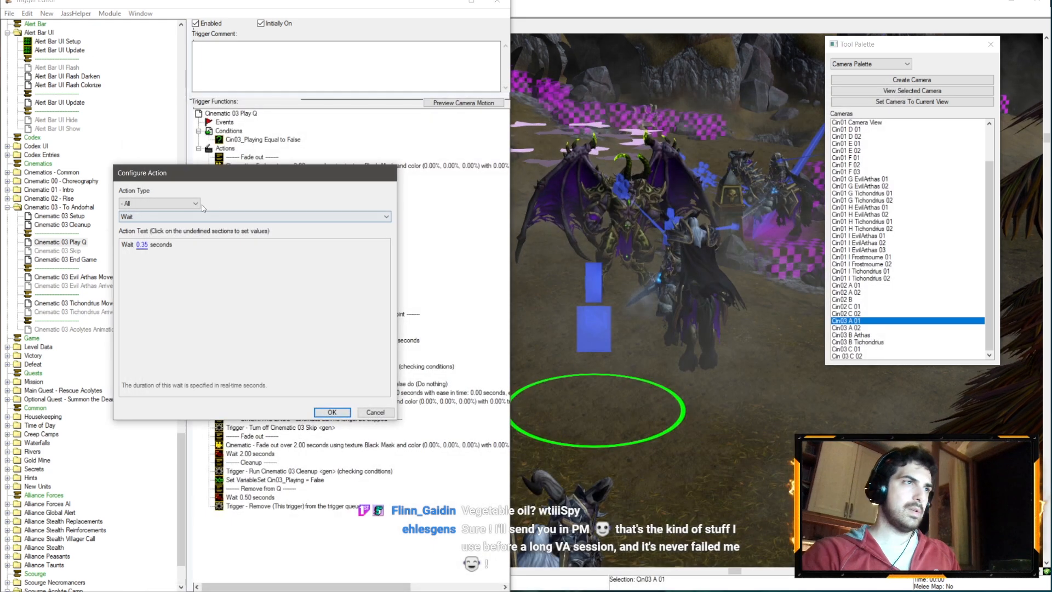
left_click(174, 217)
left_click(166, 239)
- Make the new wait's condition a Boolean Comparison requiring Cin03_EvilArthasNoGlowIn01 Equal to True
left_click(165, 244)
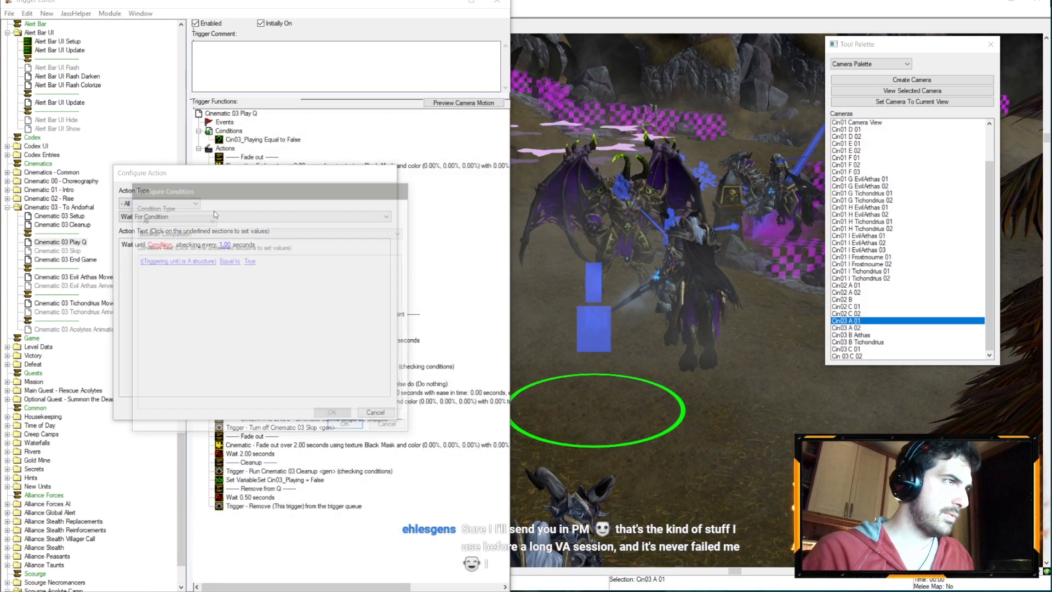
left_click(181, 233)
left_click(181, 241)
left_click(175, 260)
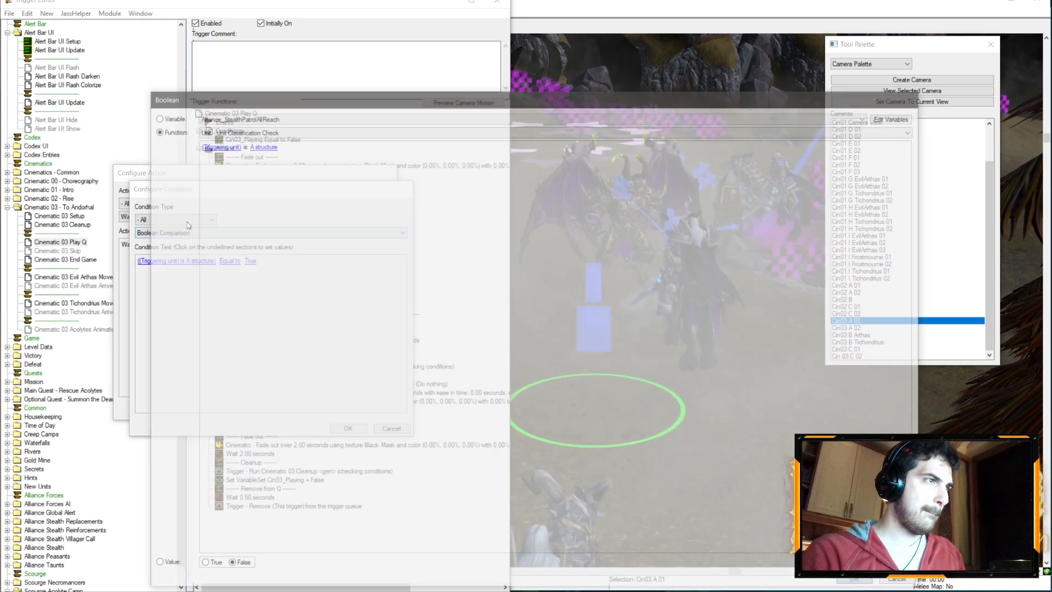
left_click(241, 117)
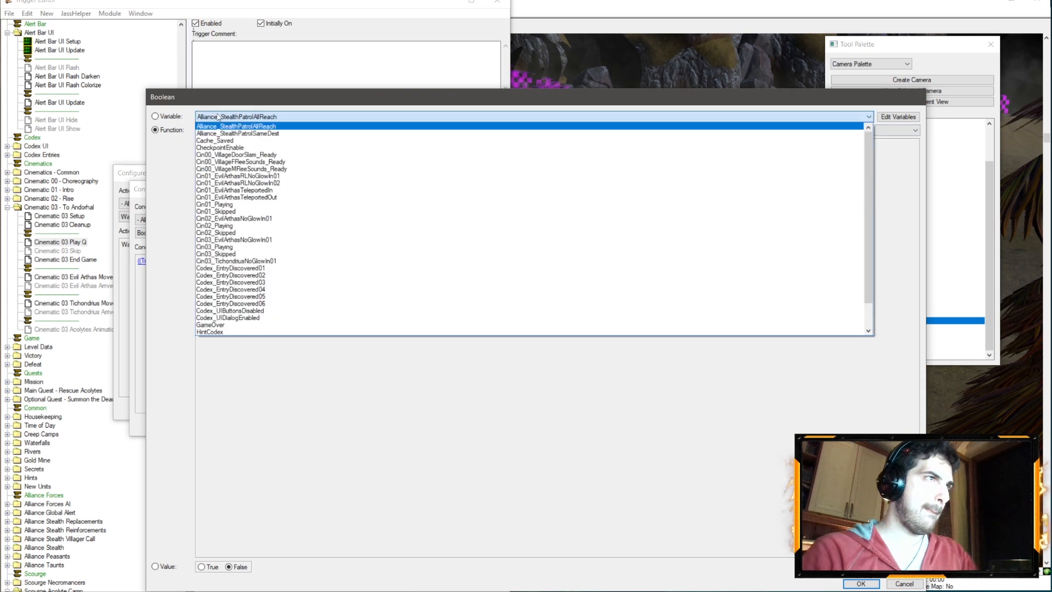
left_click(244, 240)
key("Return")
key("Return")
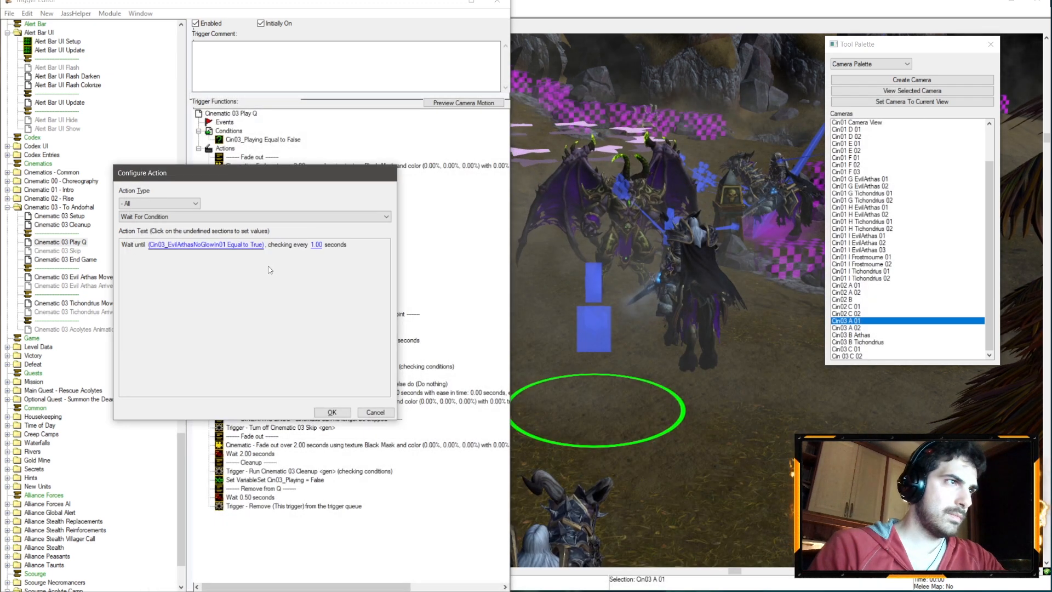
key("Return")
- Duplicate the Wait For Condition action and make the copy check Cin03_TichondriusNoGlowIn01
key("ctrl+c")
key("ctrl+v")
double_click(312, 416)
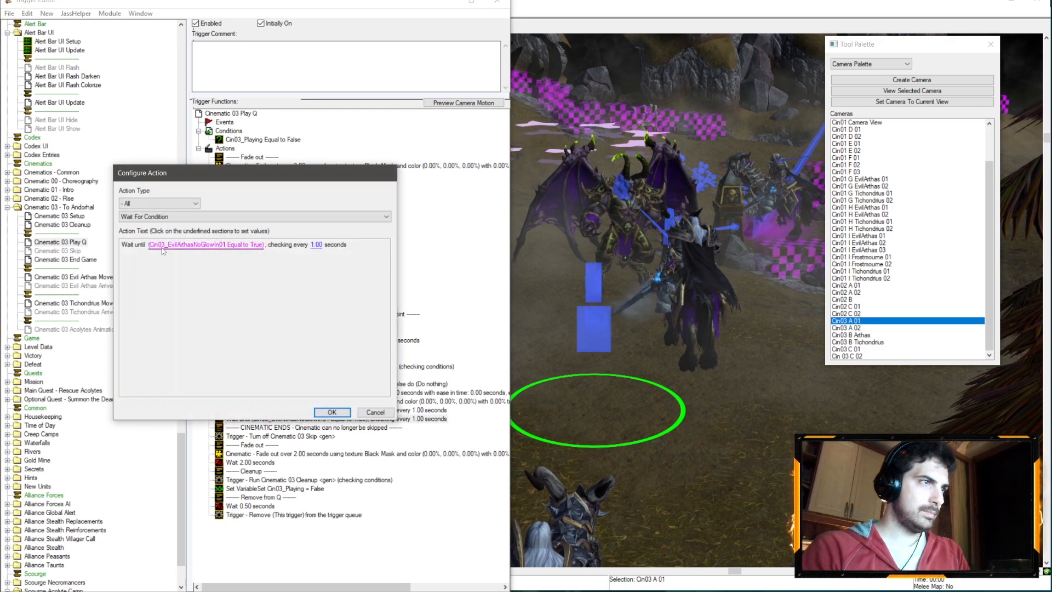
left_click(162, 245)
left_click(164, 261)
left_click(231, 116)
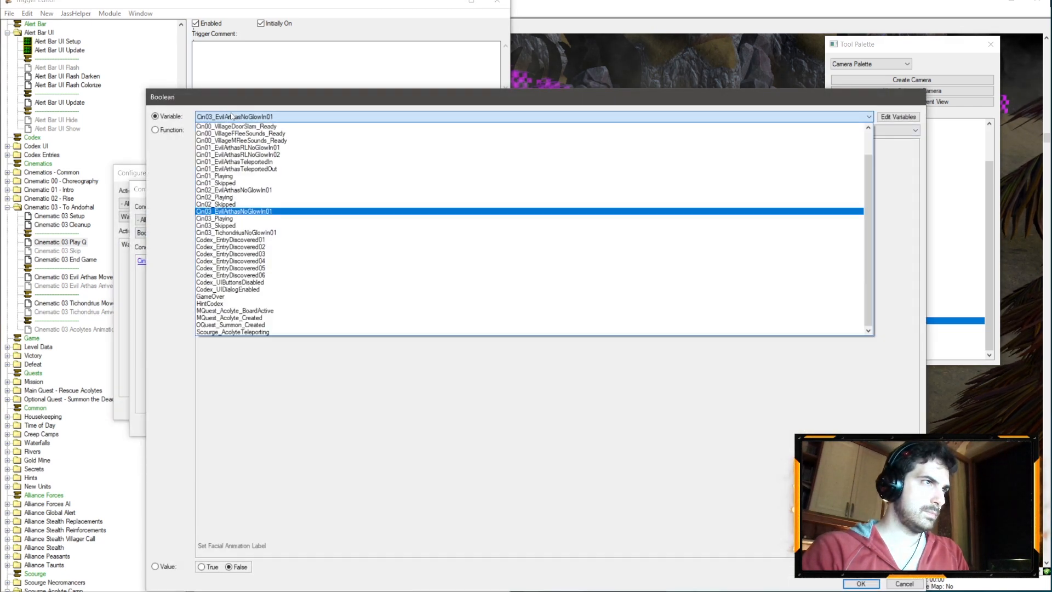
left_click(233, 232)
key("Return")
key("Return")
key("Return")
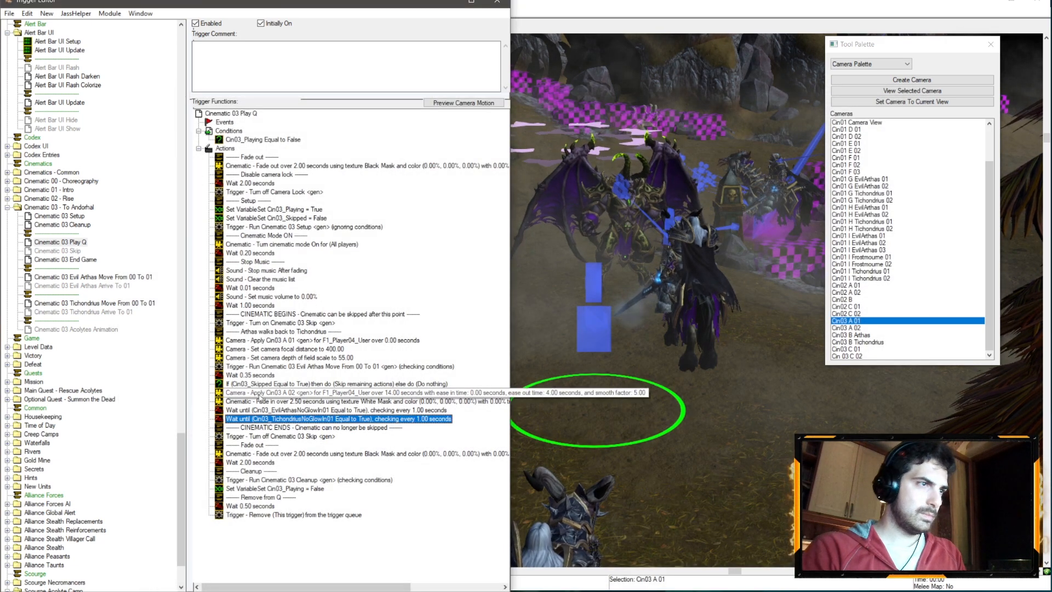
- Copy the Cin03_Skipped check after both the Evil Arthas and the Tichondrius Wait For Condition actions
left_click(258, 385)
key("ctrl+c")
left_click(257, 419)
key("ctrl+v")
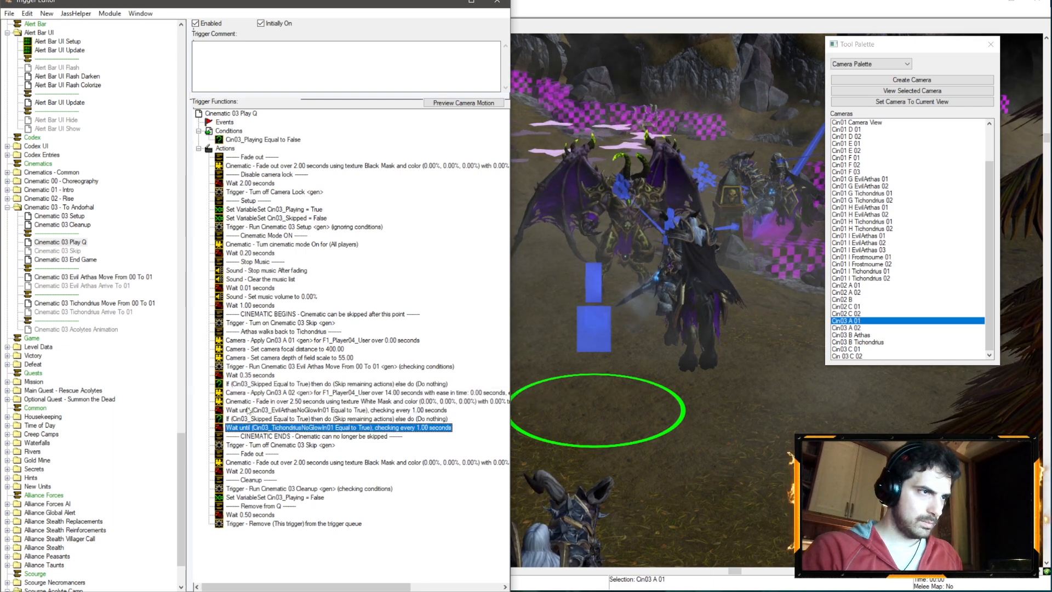
key("ctrl+v")
- Duplicate the 0.35-second Wait with its Cin03_Skipped check and move the Evil Arthas movement action between the two pairs
left_click(247, 375)
key("ctrl+c")
key("ctrl+v")
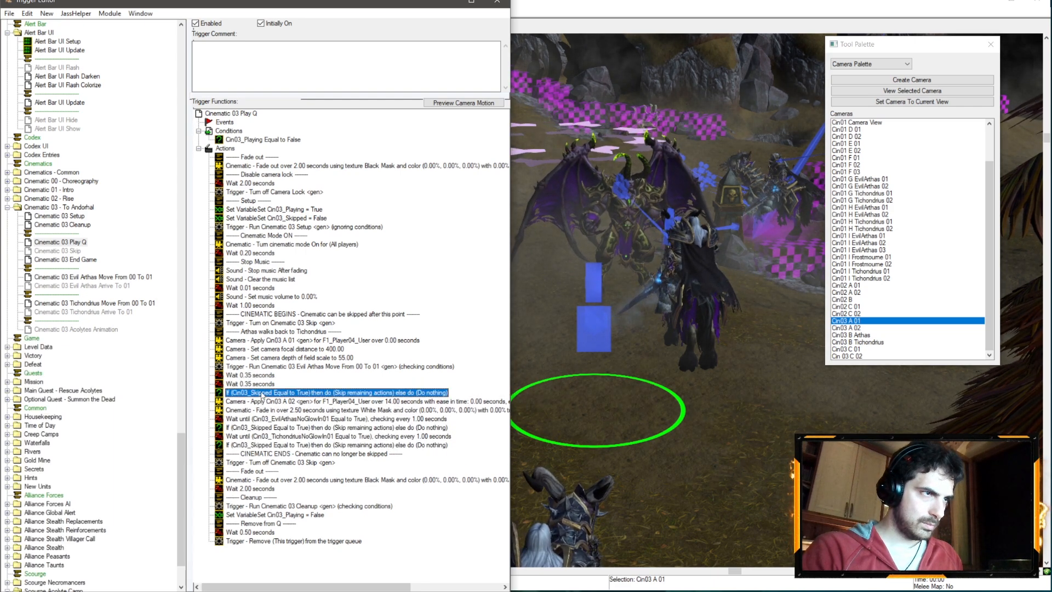
key("ctrl+v")
left_click(285, 366)
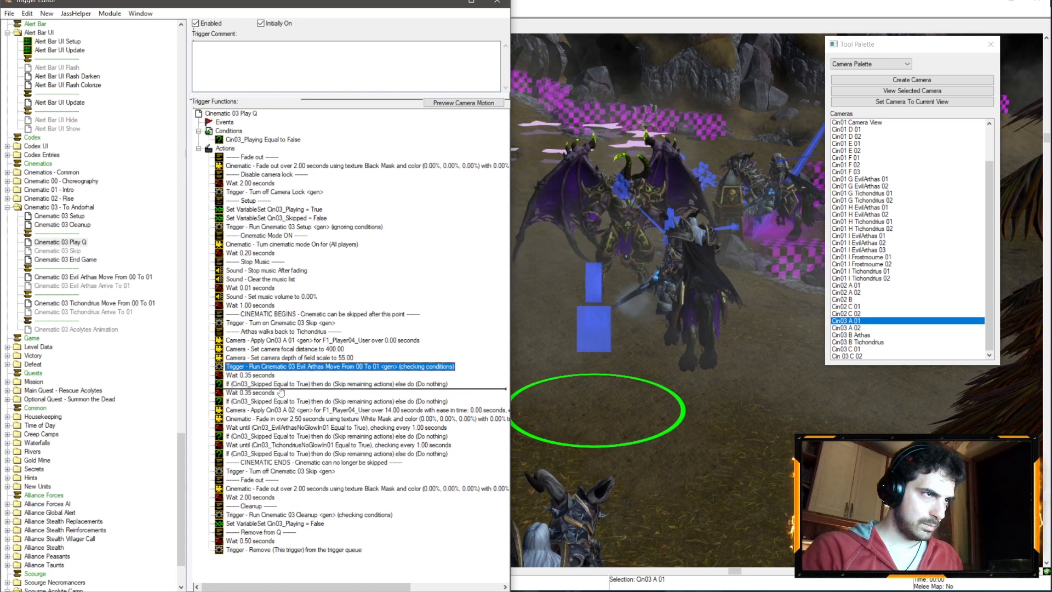
- Set the Wait following the Evil Arthas movement action to 0.15 seconds
double_click(281, 391)
left_click(144, 244)
type("1")
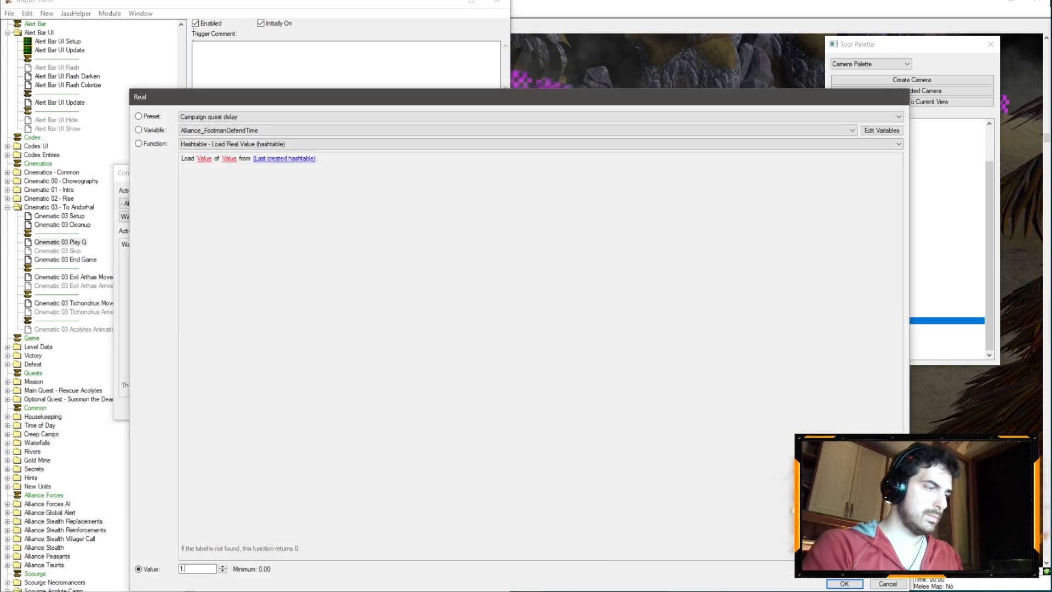
key("Return")
key("Return")
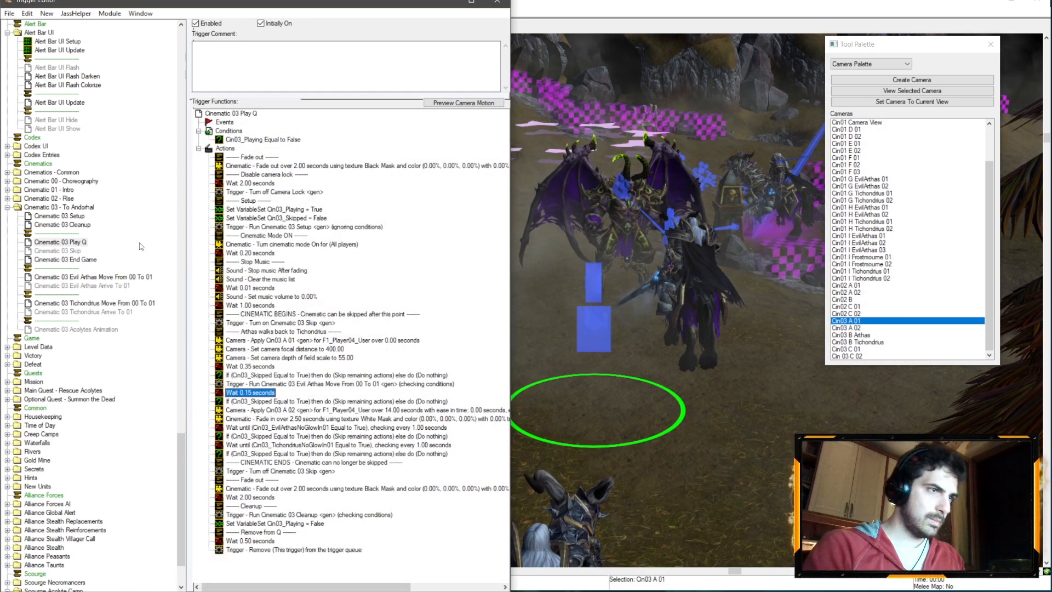
- Set the Wait after the depth of field action to 0.25 seconds
double_click(254, 367)
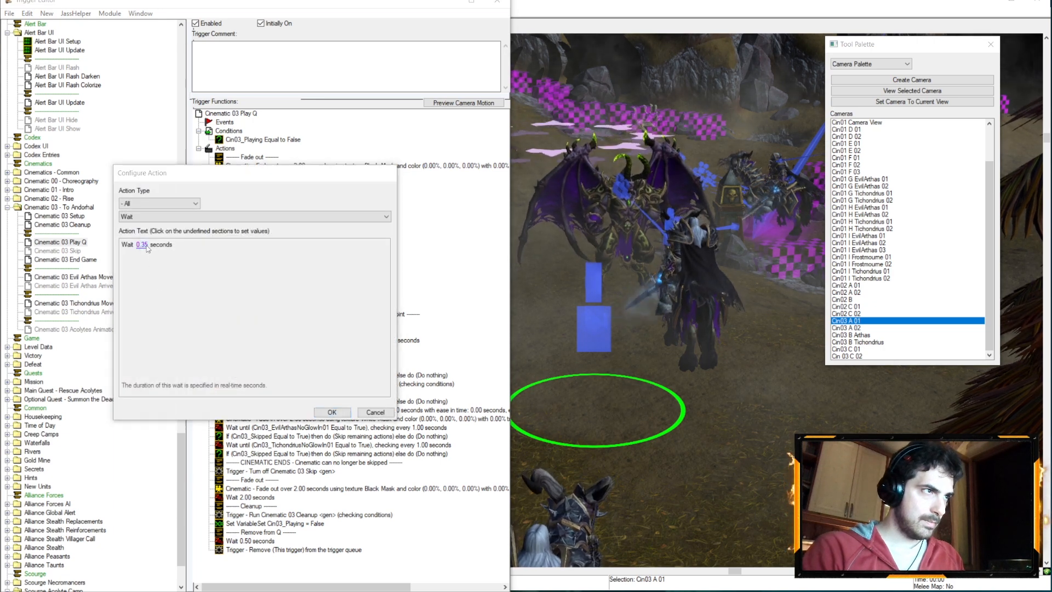
left_click(143, 245)
type("2")
key("Return")
key("Return")
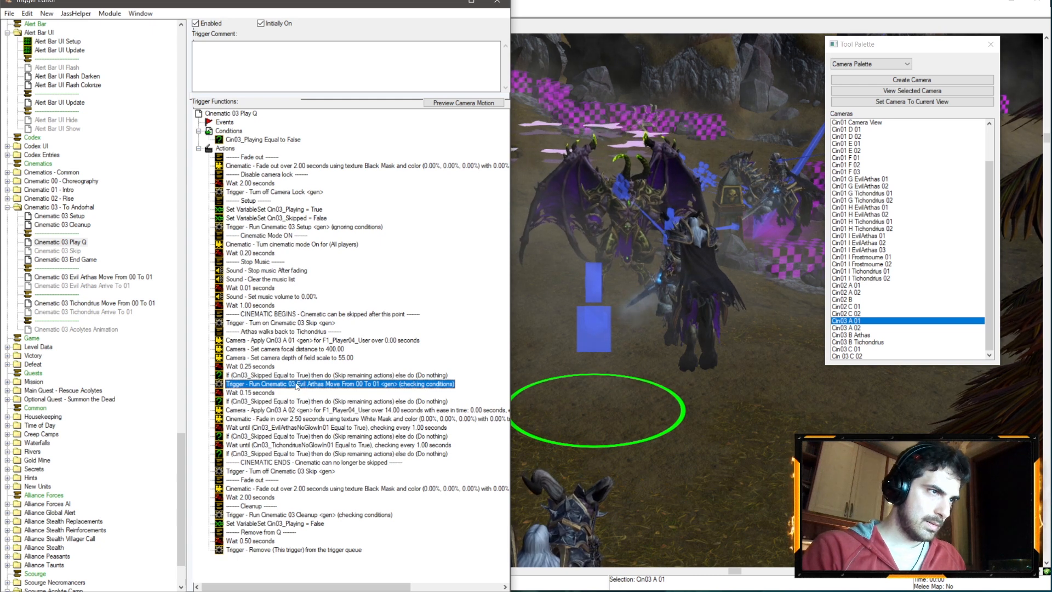
key("Up")
key("Up")
key("Up")
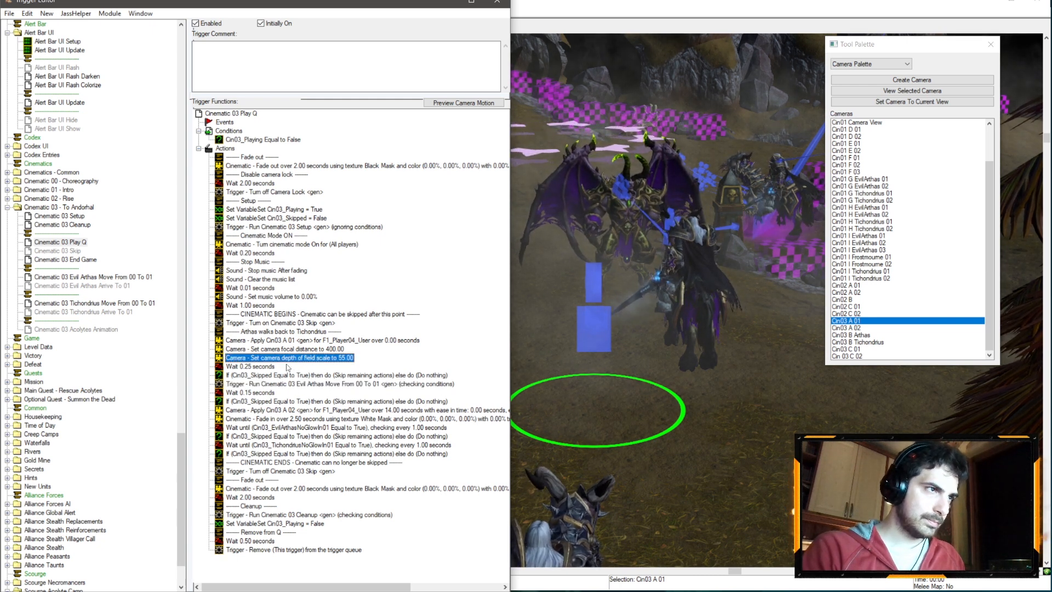
- Move the Evil Arthas movement action below the second Cin03_Skipped check and copy the 0.15-second Wait and check after it
left_click_drag(265, 384, 261, 403)
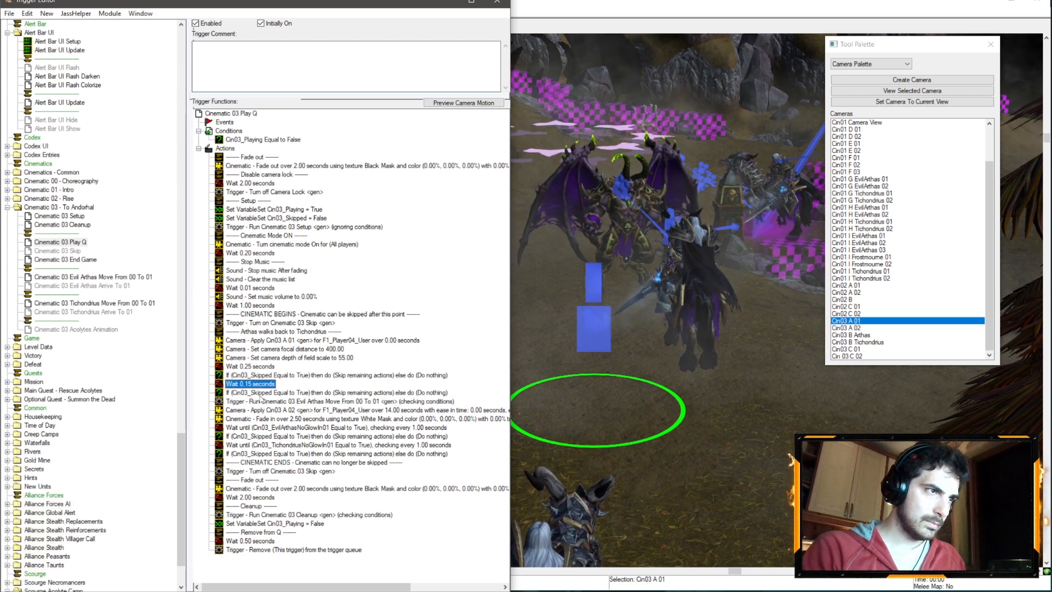
key("Down")
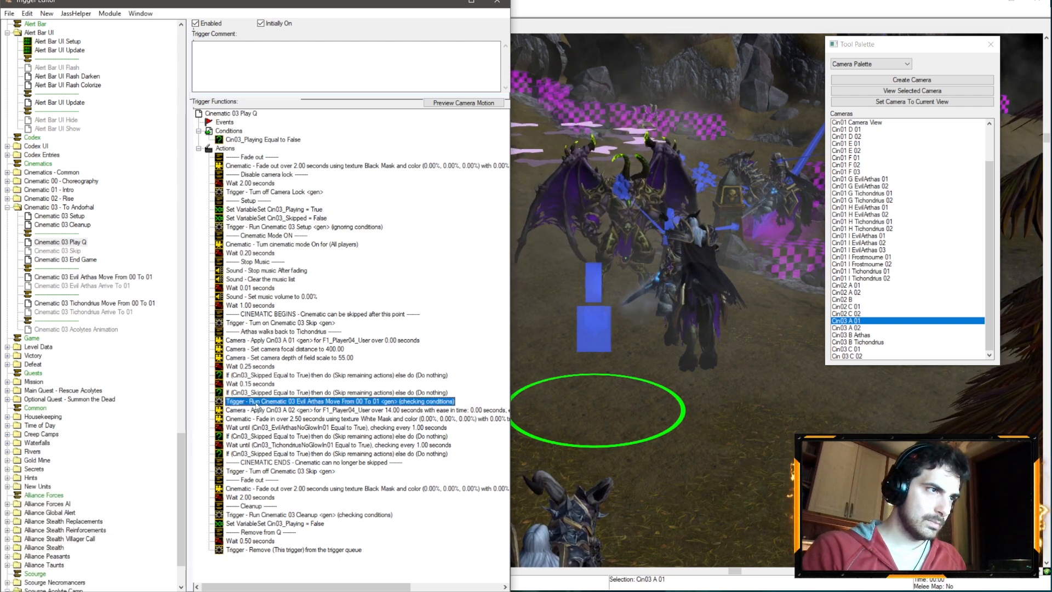
key("ctrl+v")
key("Up")
key("Up")
key("ctrl+c")
key("Down")
key("Down")
key("ctrl+v")
- Copy the Evil Arthas movement action after the first Cin03_Skipped check and set the copy to run Cinematic 03 Tichondrius Move From 00 To 01
left_click(264, 401)
key("ctrl+c")
left_click(264, 376)
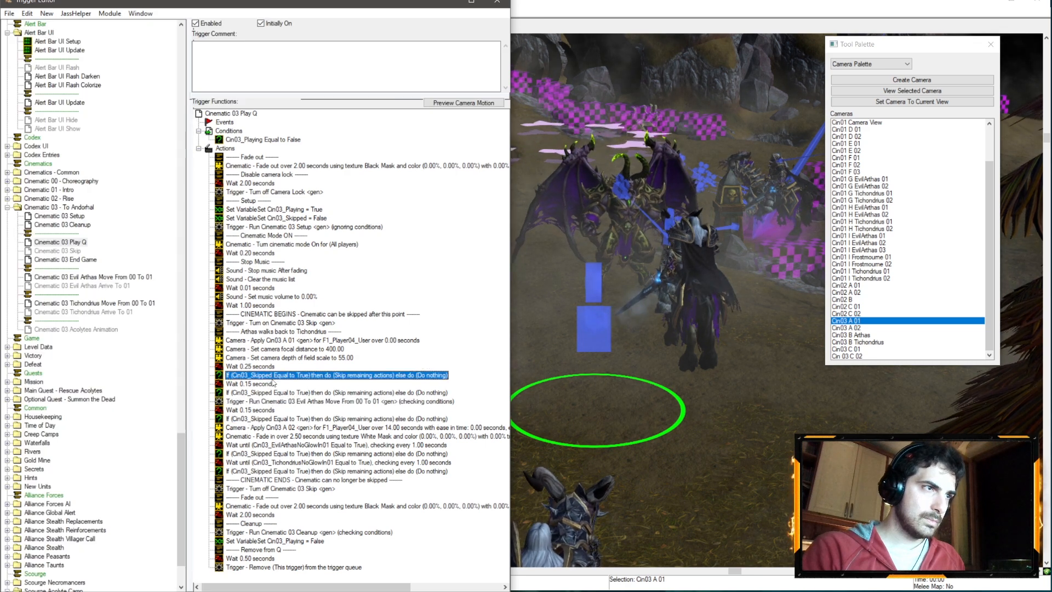
key("ctrl+v")
double_click(265, 384)
left_click(194, 245)
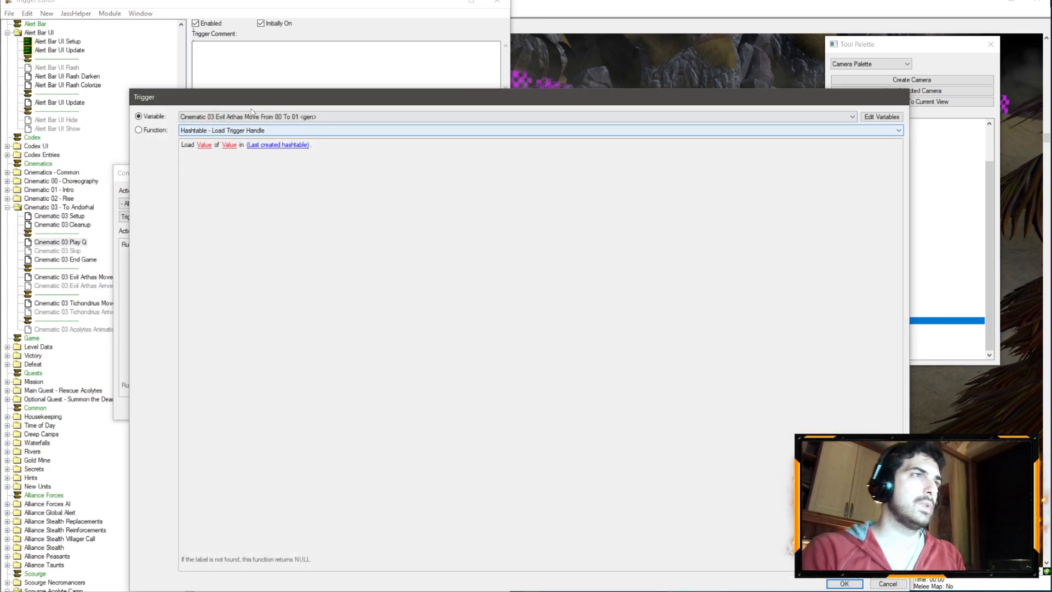
left_click(263, 116)
scroll(245, 151, "up", 2)
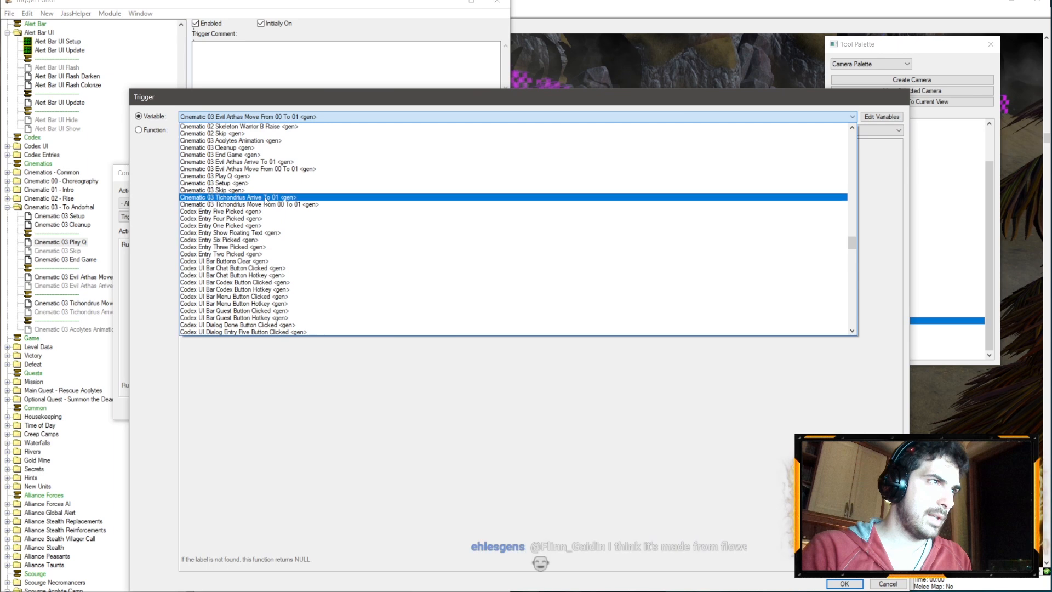
left_click(265, 205)
key("Return")
key("Return")
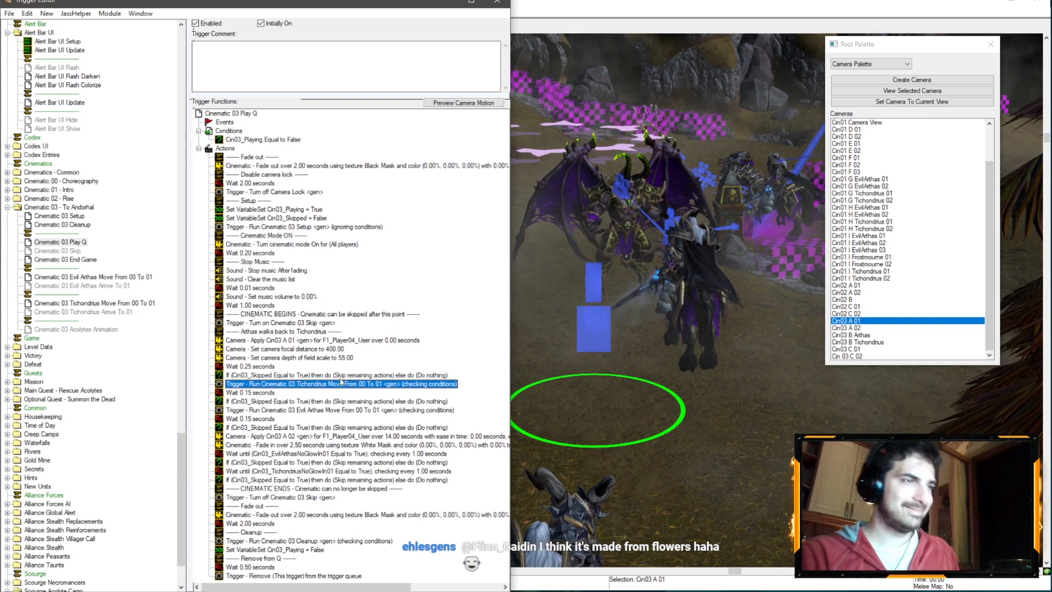
- View camera Cin03 B Tichondrius in the main World Editor window and return to the Trigger Editor
left_click(345, 479)
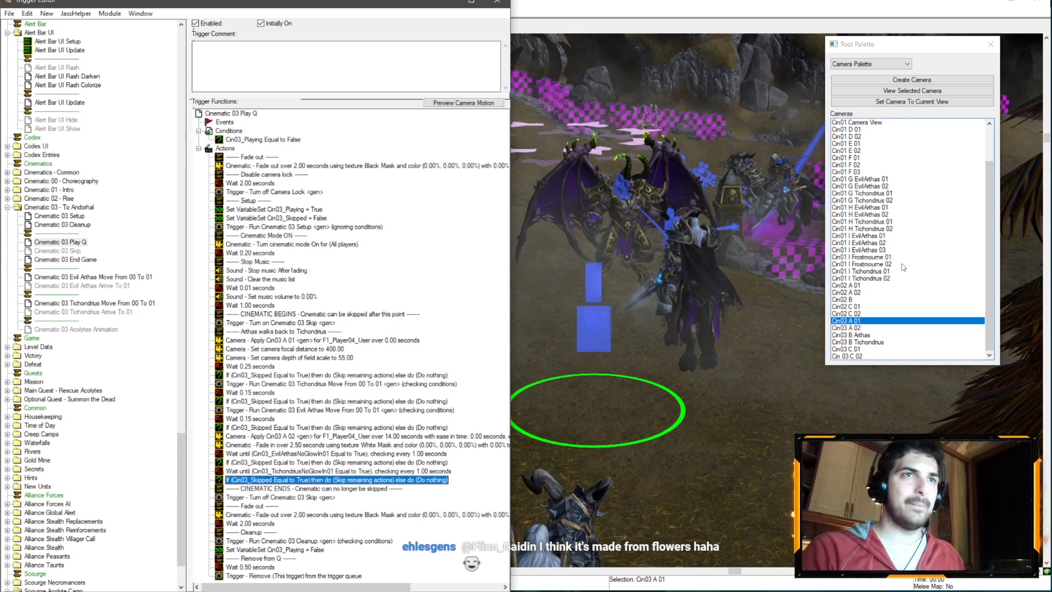
double_click(854, 342)
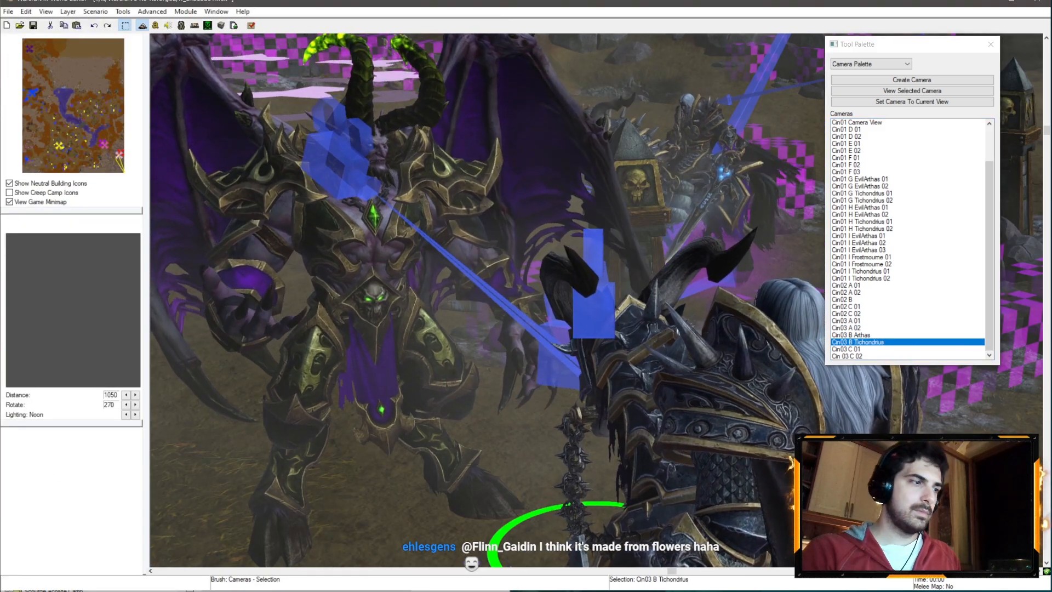
left_click(52, 591)
left_click(22, 572)
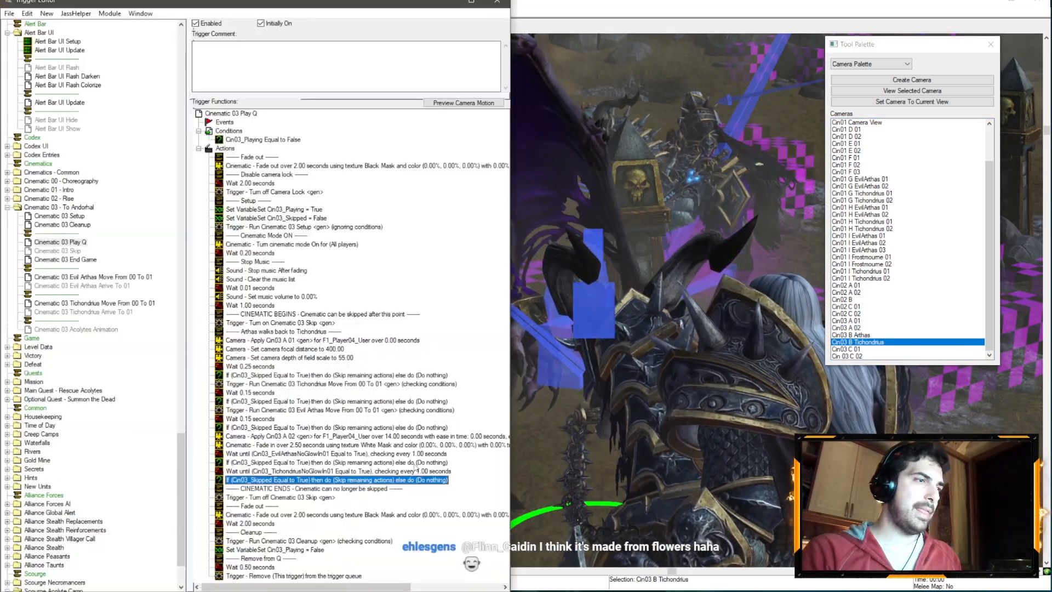
- Expand the Cinematic 02 - Rise folder and examine the Cinematic 02 Play Q actions from the beginning
right_click(384, 477)
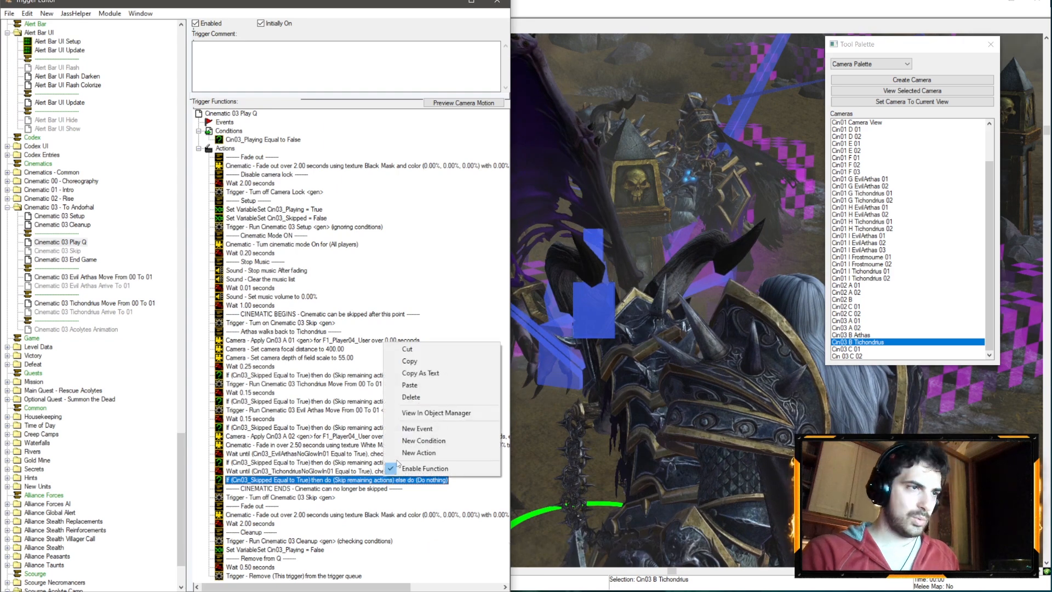
left_click(340, 471)
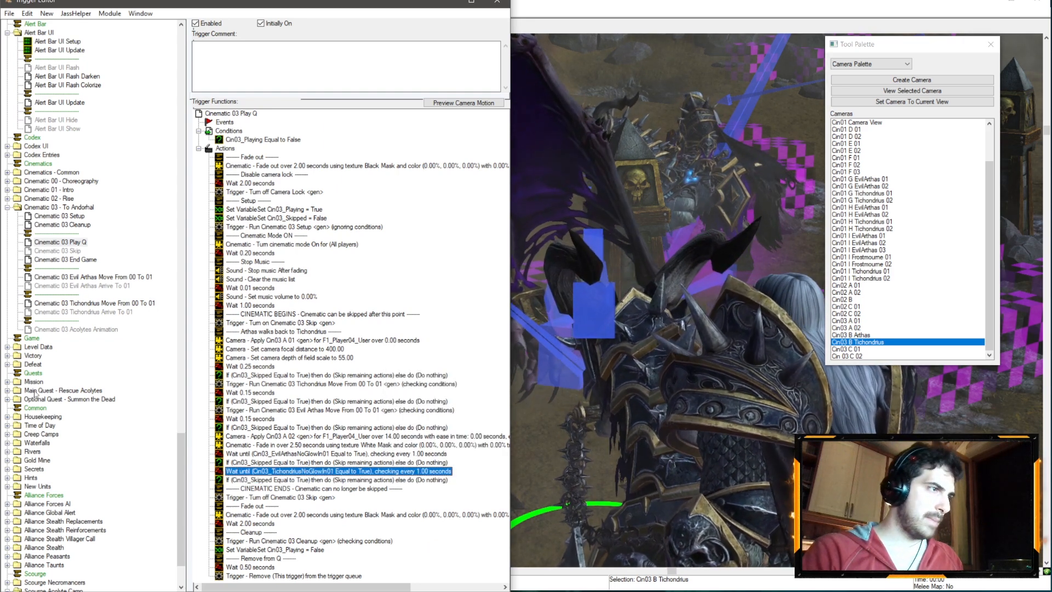
left_click(8, 198)
left_click(60, 233)
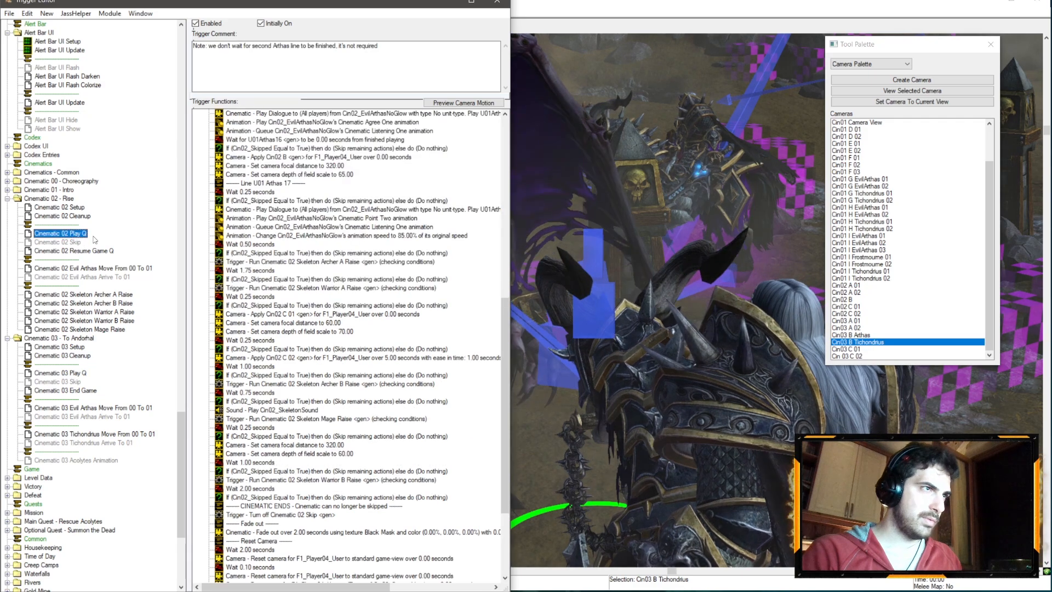
scroll(316, 221, "up", 4)
scroll(316, 221, "up", 5)
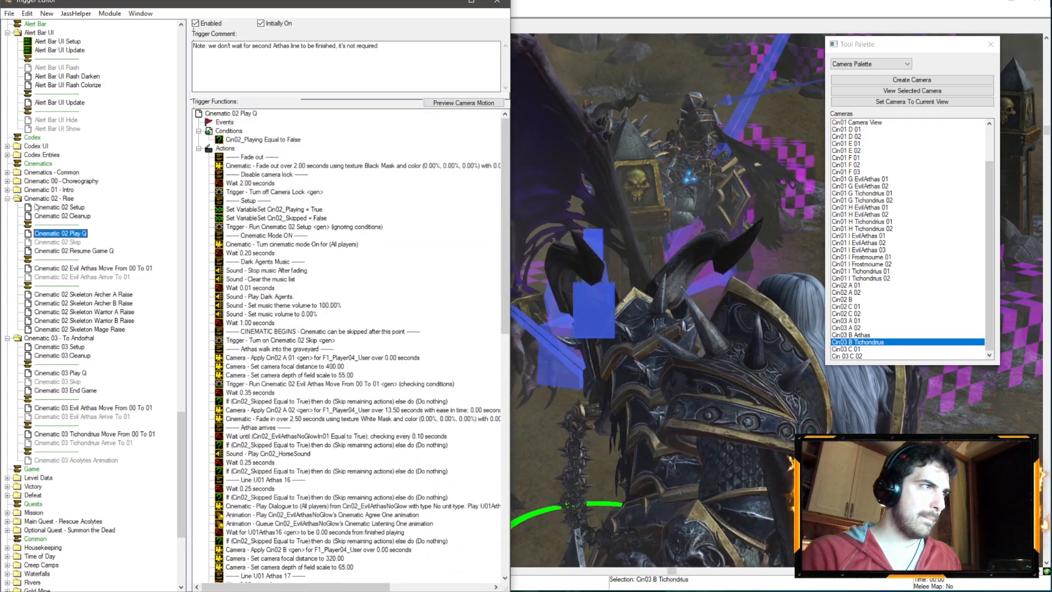
- Copy the Line U01 Tichondrius 08 comment, its dialogue action, and the Idea One and Standard One animation actions from Cinematic 01 Play Q
left_click(8, 198)
left_click(8, 189)
left_click(59, 225)
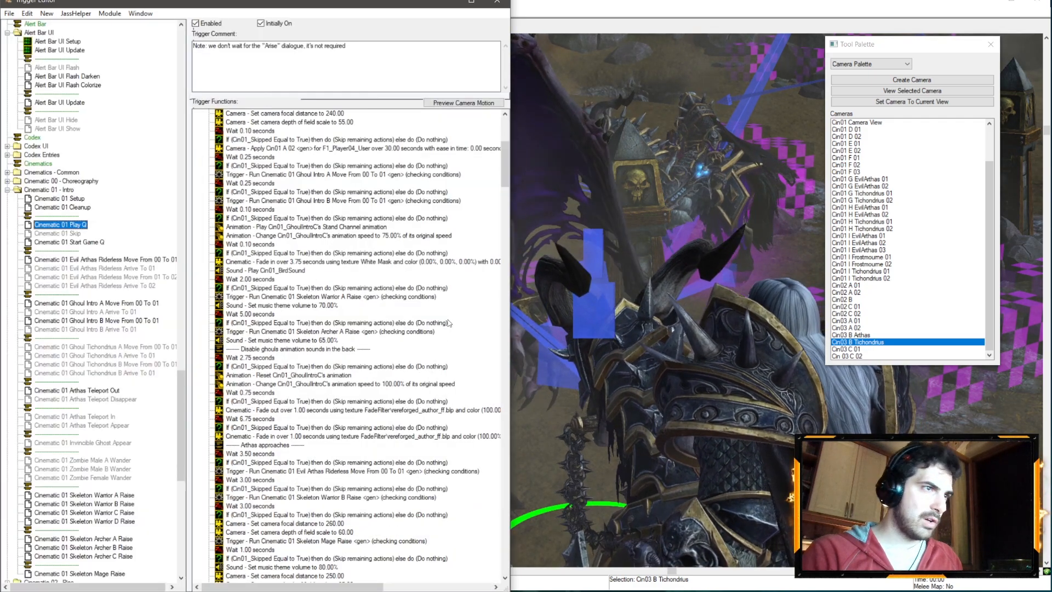
scroll(441, 290, "down", 15)
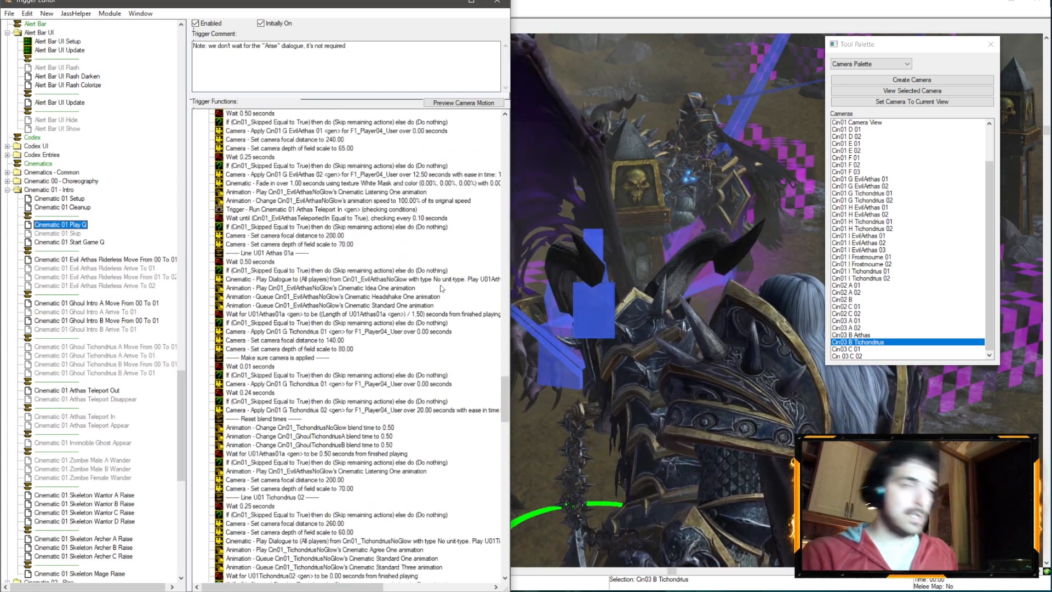
scroll(441, 290, "down", 13)
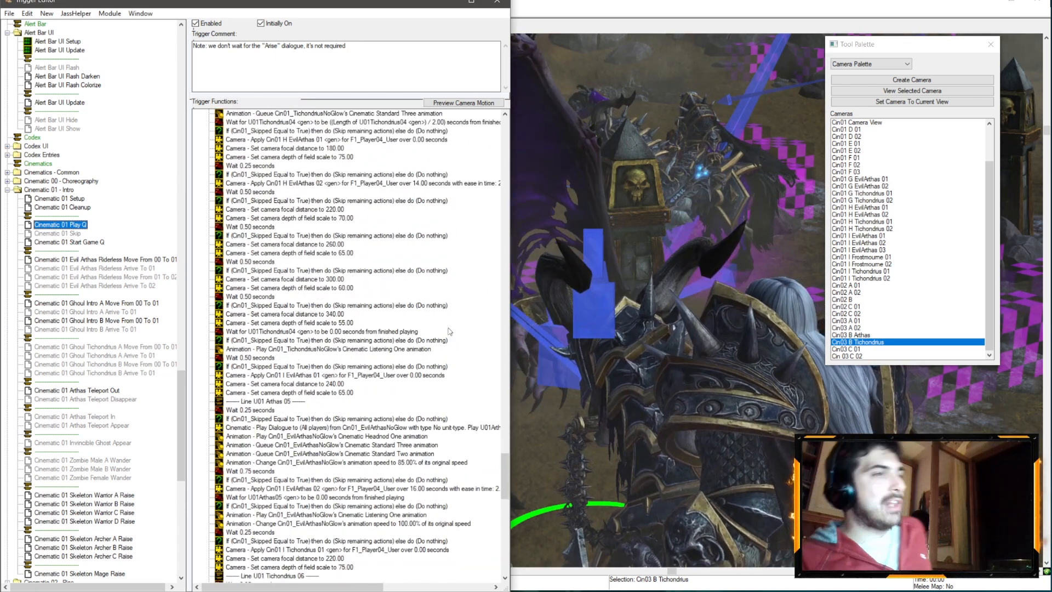
scroll(414, 341, "down", 2)
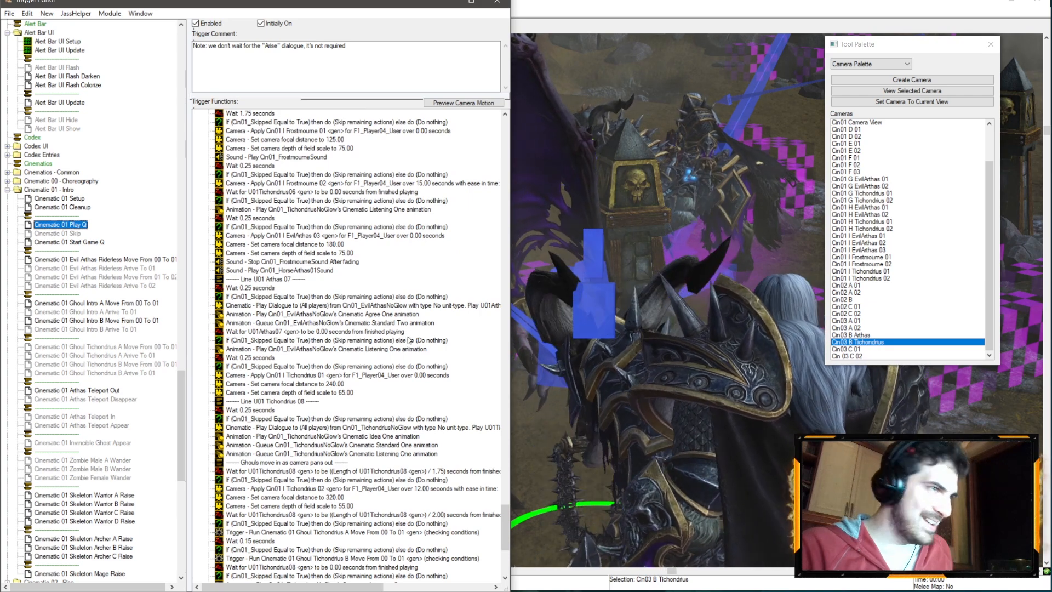
scroll(321, 368, "down", 6)
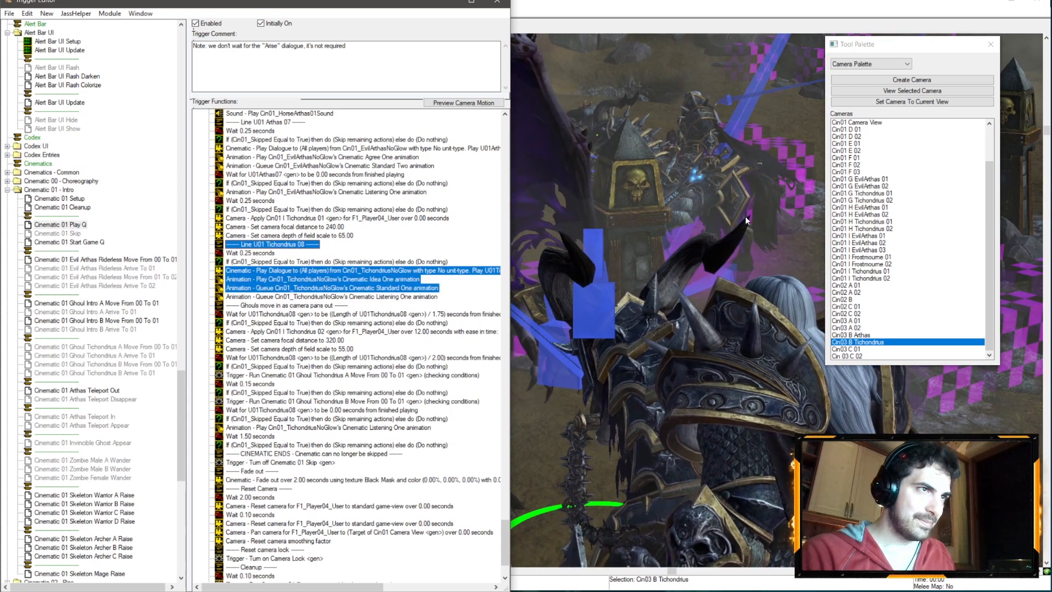
- Switch to Retera Model Studio and open the recently used Tichondrius model
left_click(43, 591)
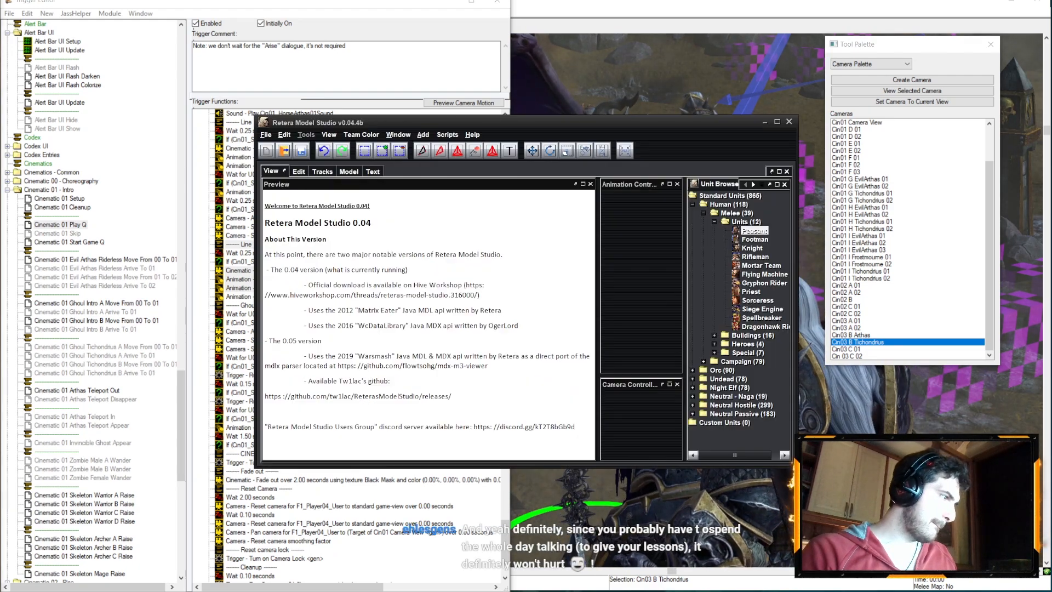
left_click(265, 134)
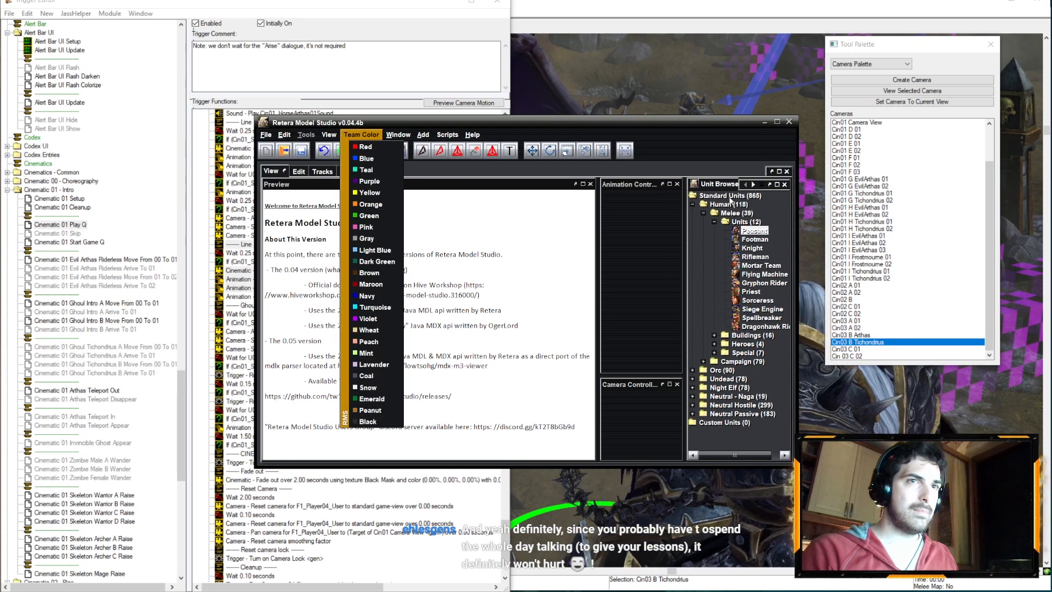
left_click(653, 142)
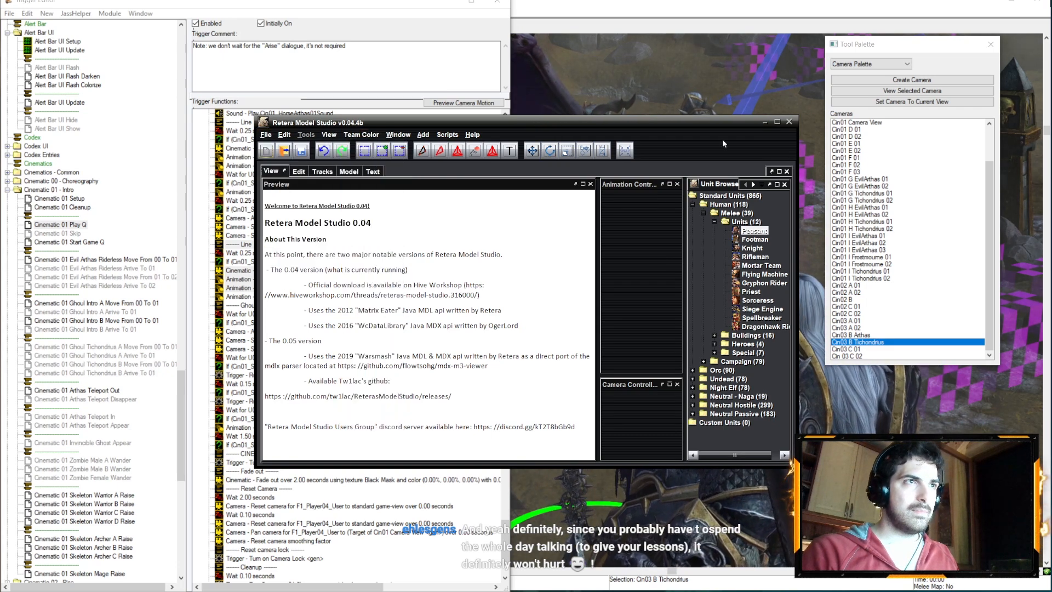
left_click(789, 122)
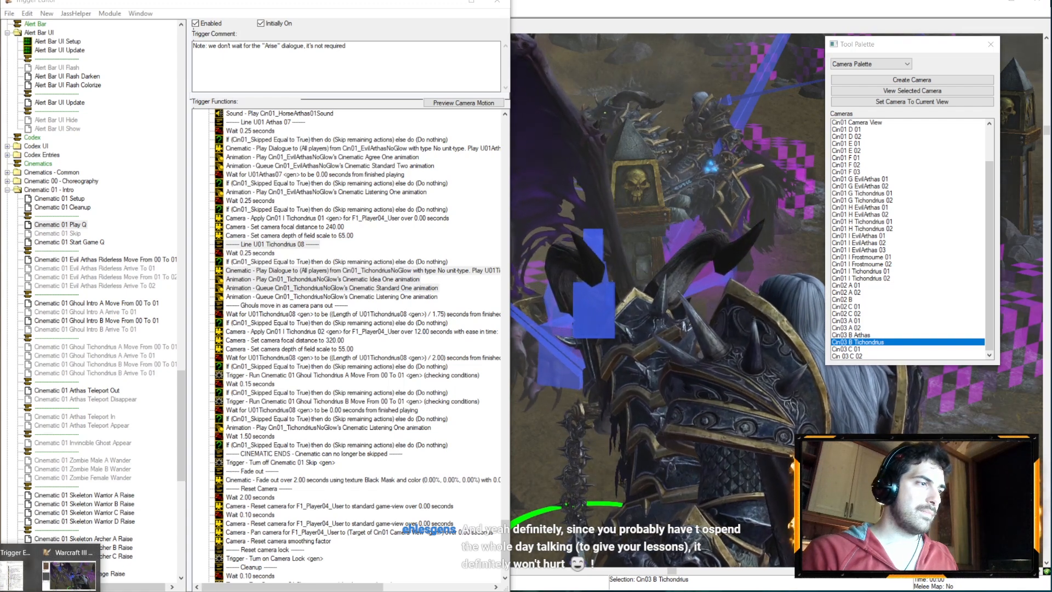
left_click(266, 134)
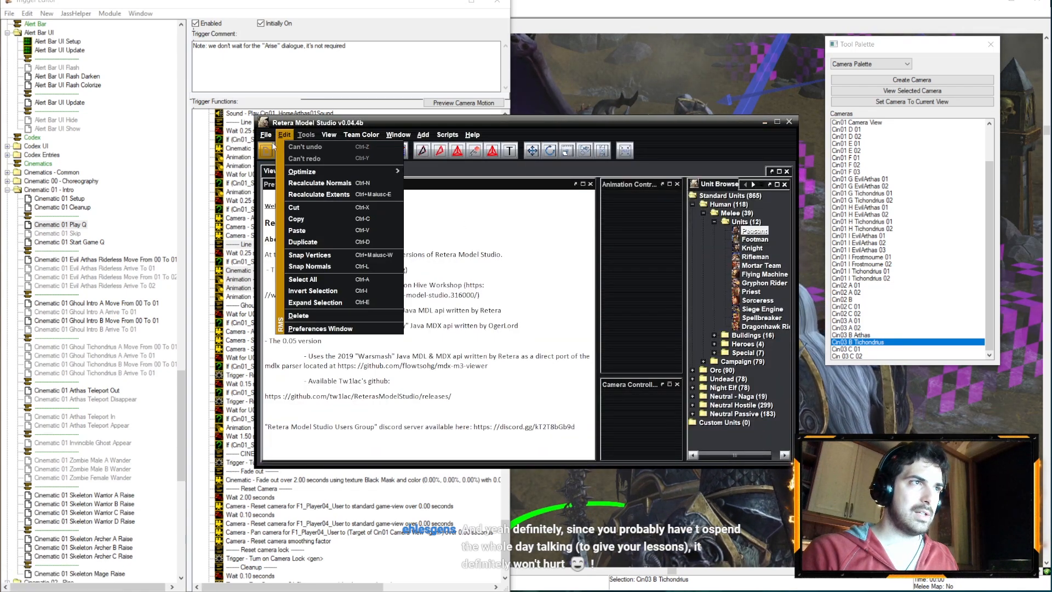
mouse_move(266, 134)
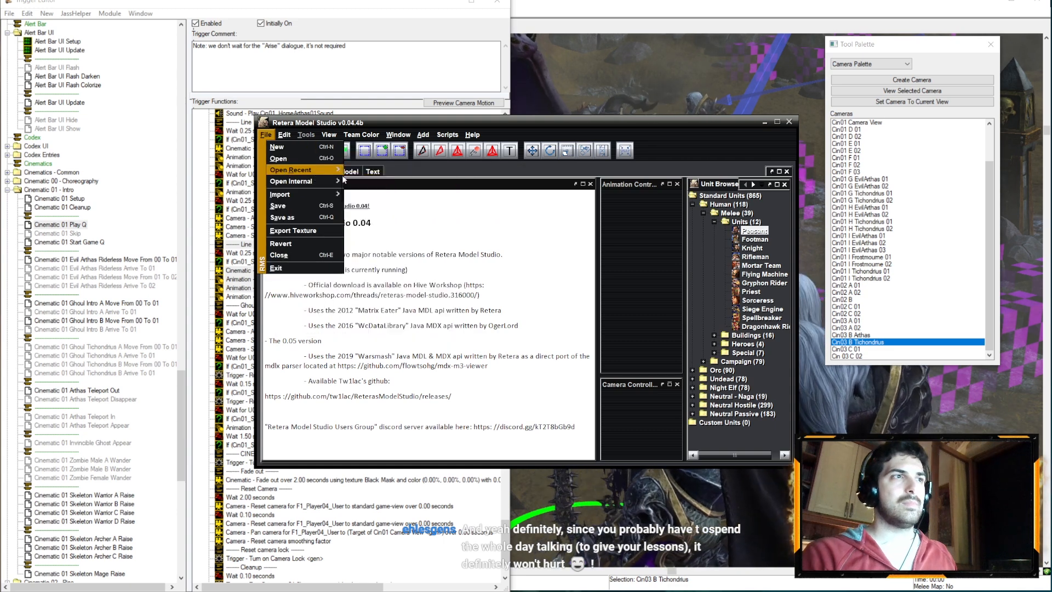
mouse_move(291, 169)
left_click(378, 175)
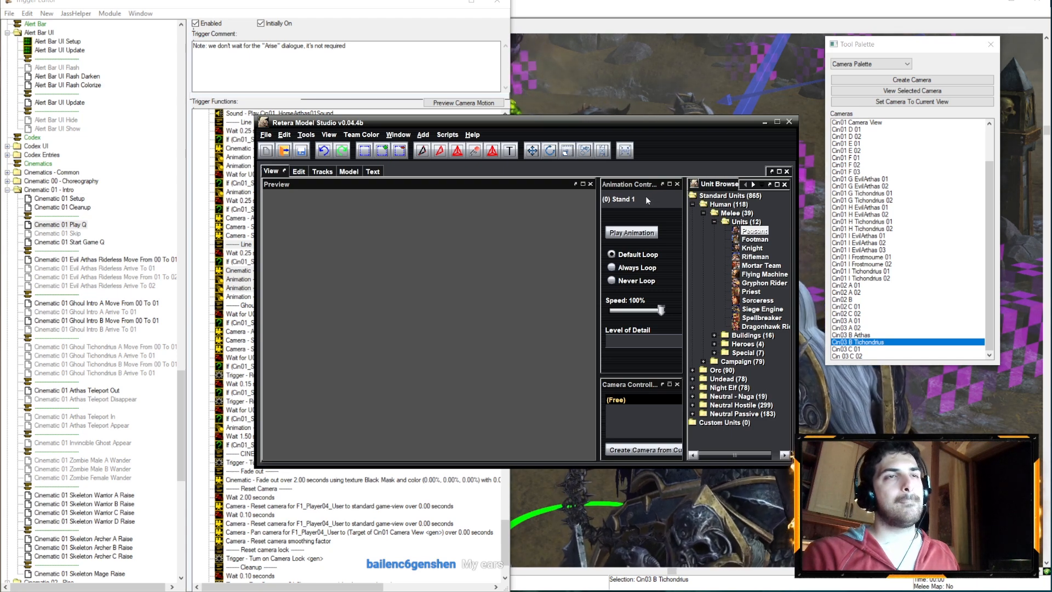
- Preview the model's Cinematic Stand One animation up close and minimize the model viewer
left_click(645, 200)
scroll(653, 233, "down", 6)
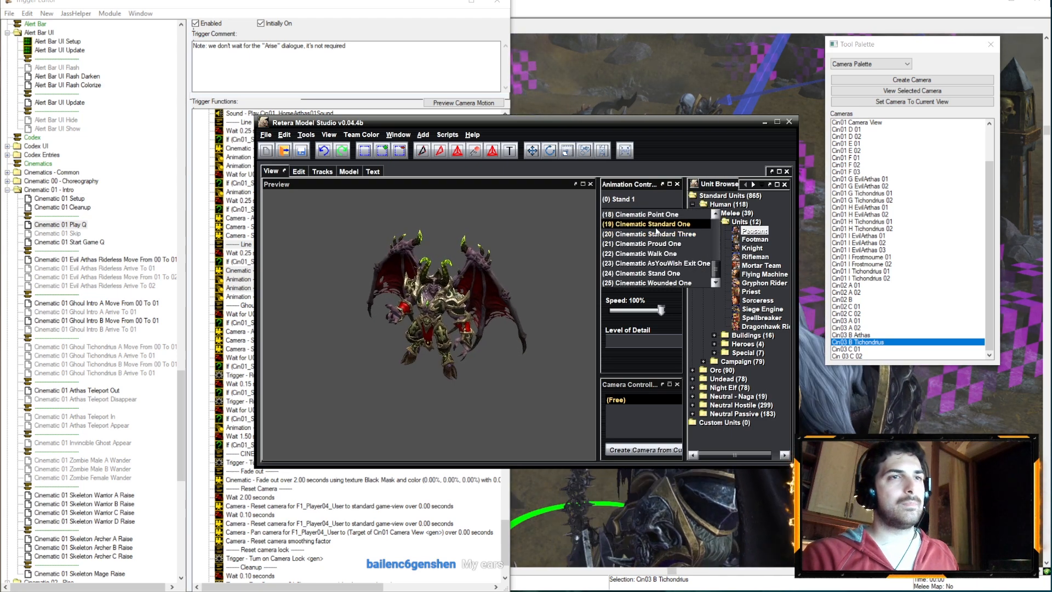
left_click(666, 272)
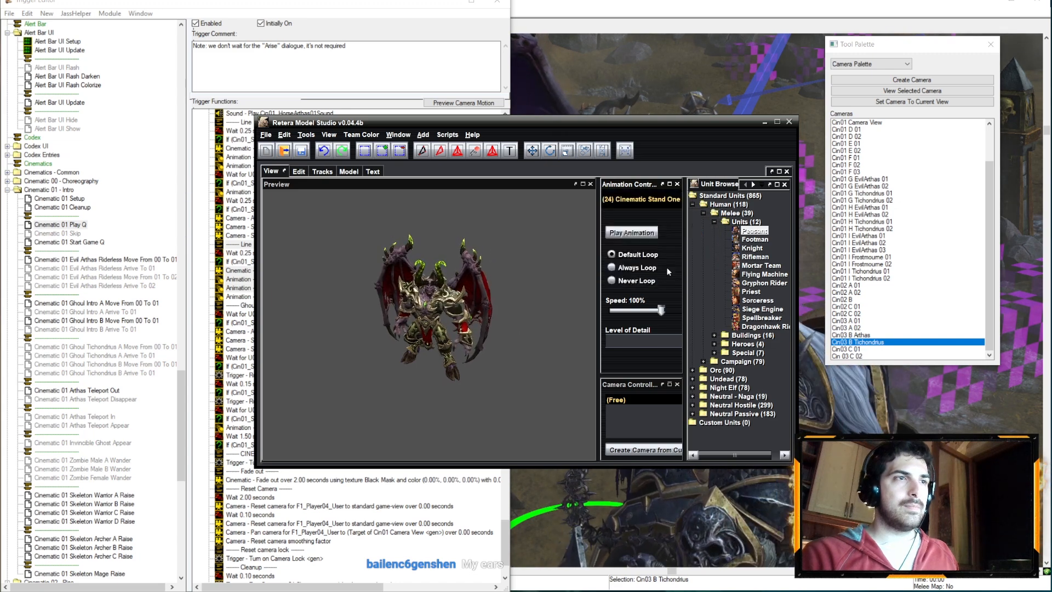
scroll(471, 290, "up", 5)
left_click_drag(471, 290, 474, 247)
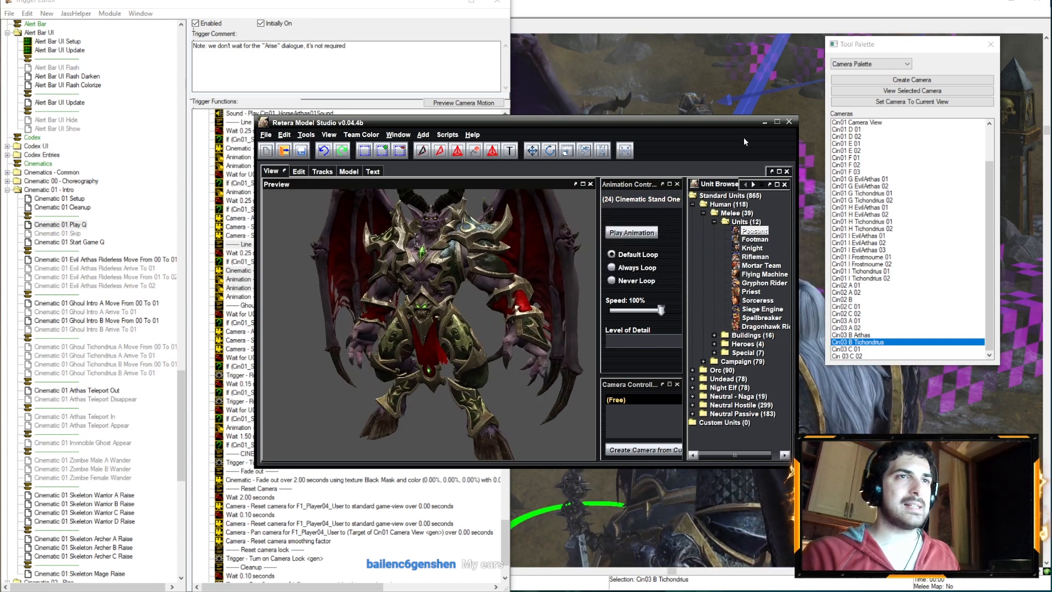
left_click(765, 123)
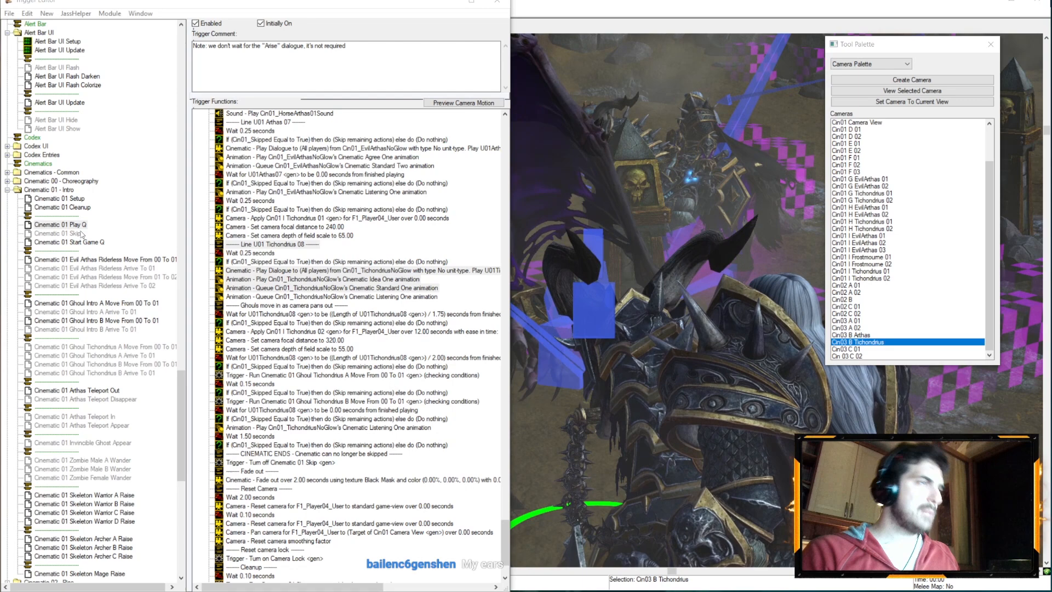
- Collapse the Cinematic 01 - Intro folder and review the actions of Cinematic 03 Play Q
left_click(62, 207)
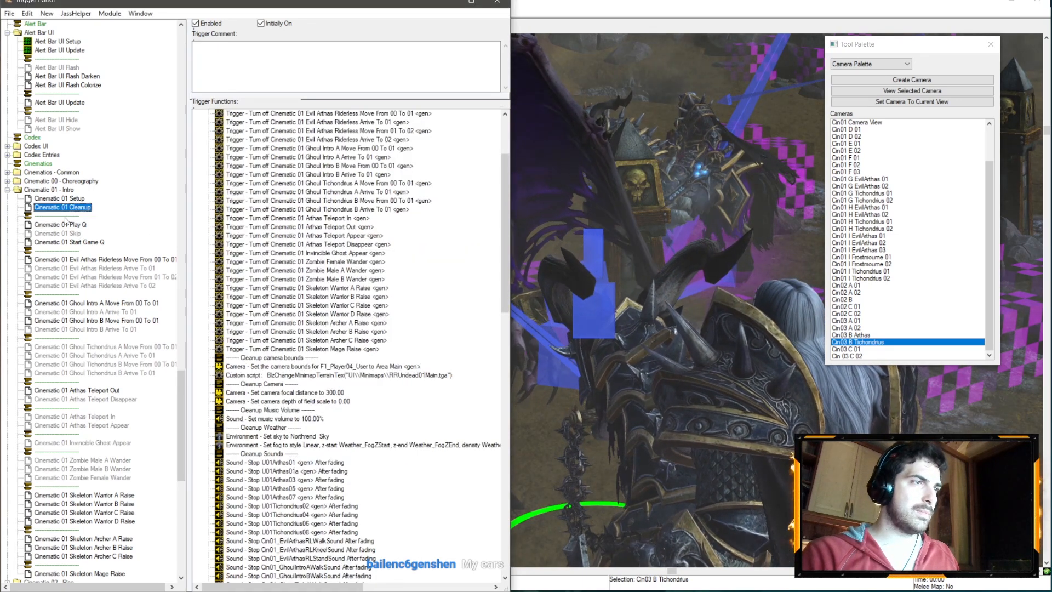
left_click(65, 223)
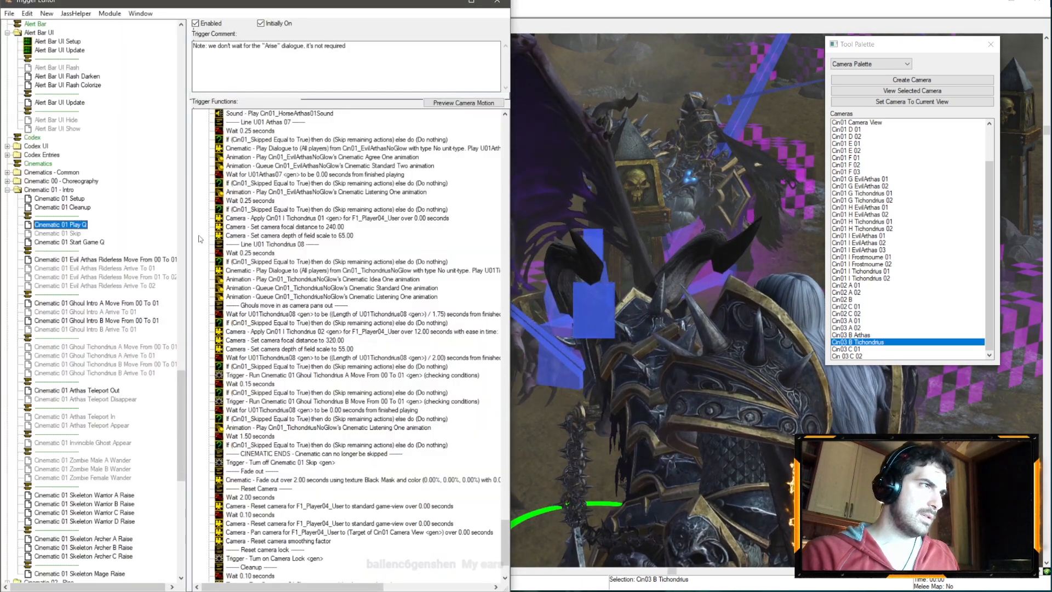
left_click(8, 191)
left_click(70, 242)
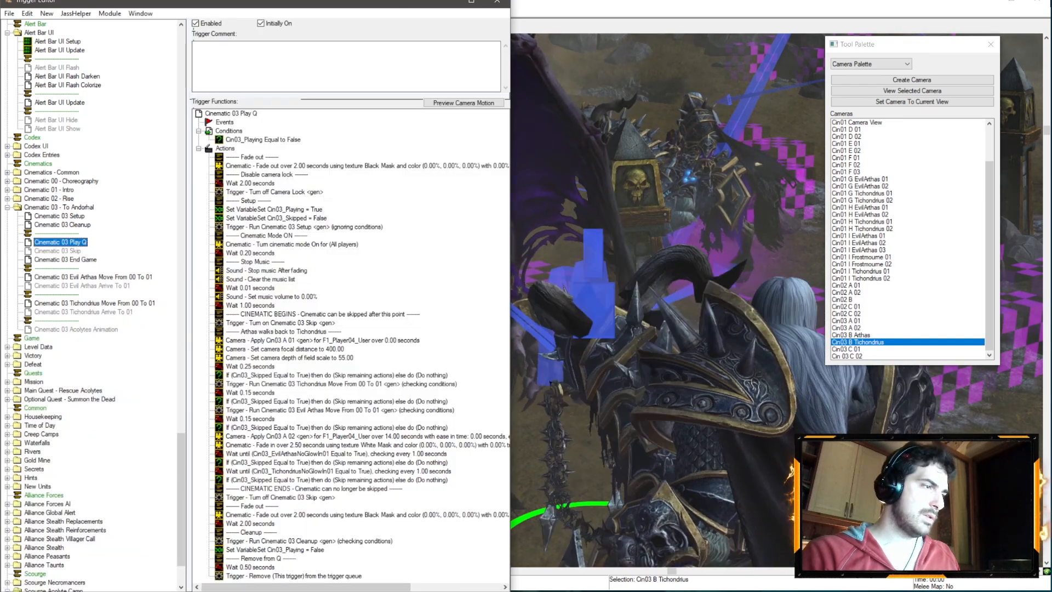
scroll(430, 343, "right", 3)
scroll(363, 364, "left", 3)
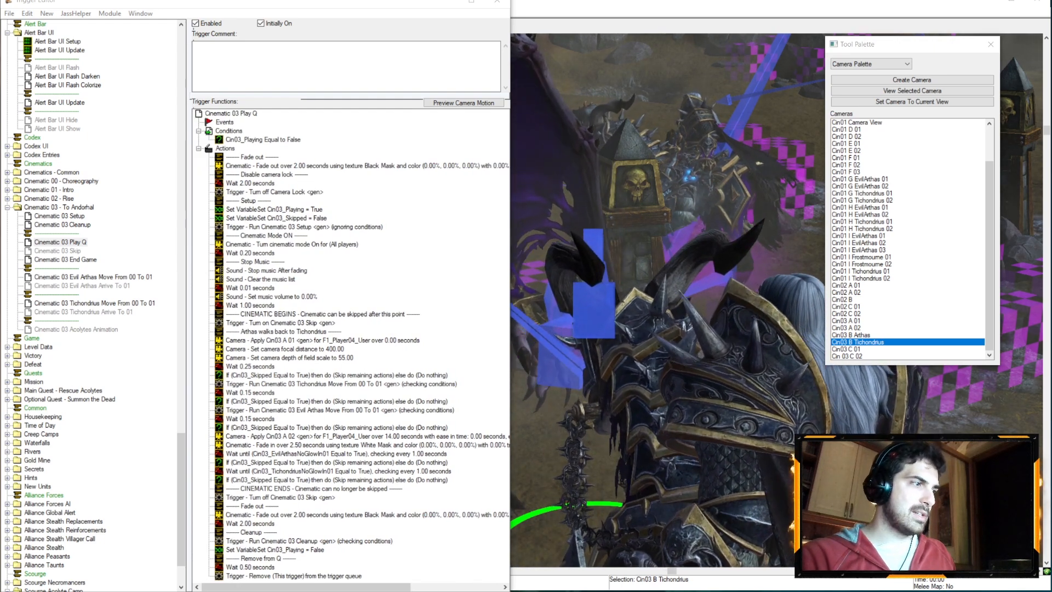
scroll(343, 385, "right", 3)
scroll(353, 378, "left", 3)
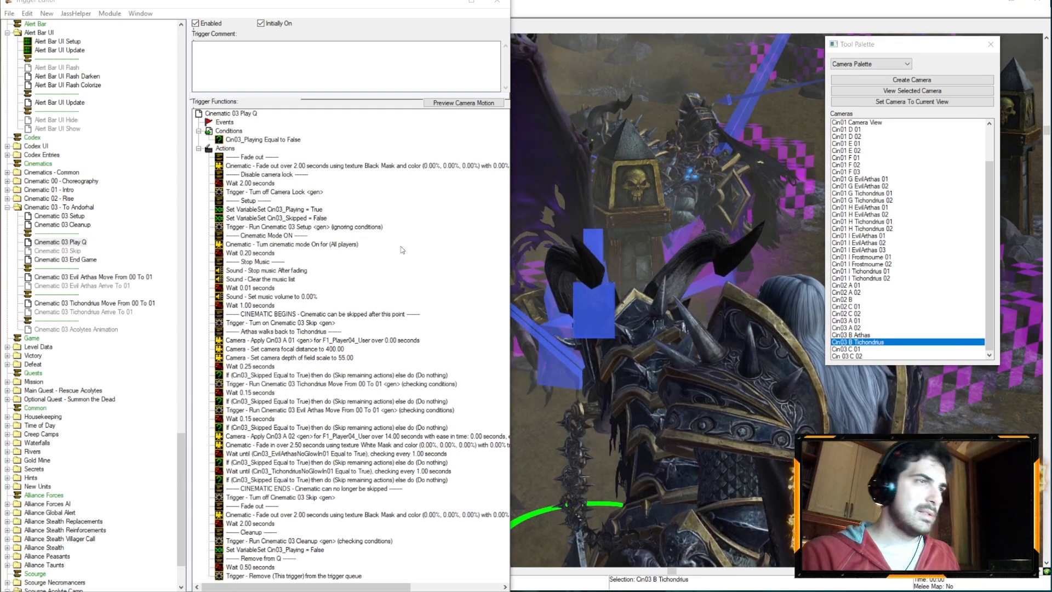
scroll(413, 269, "right", 3)
scroll(351, 468, "left", 3)
- Paste the copied Tichondrius line actions before the CINEMATIC ENDS comment and delete the Cin03_TichondriusNoGlowIn01 wait with its skip check
left_click(325, 479)
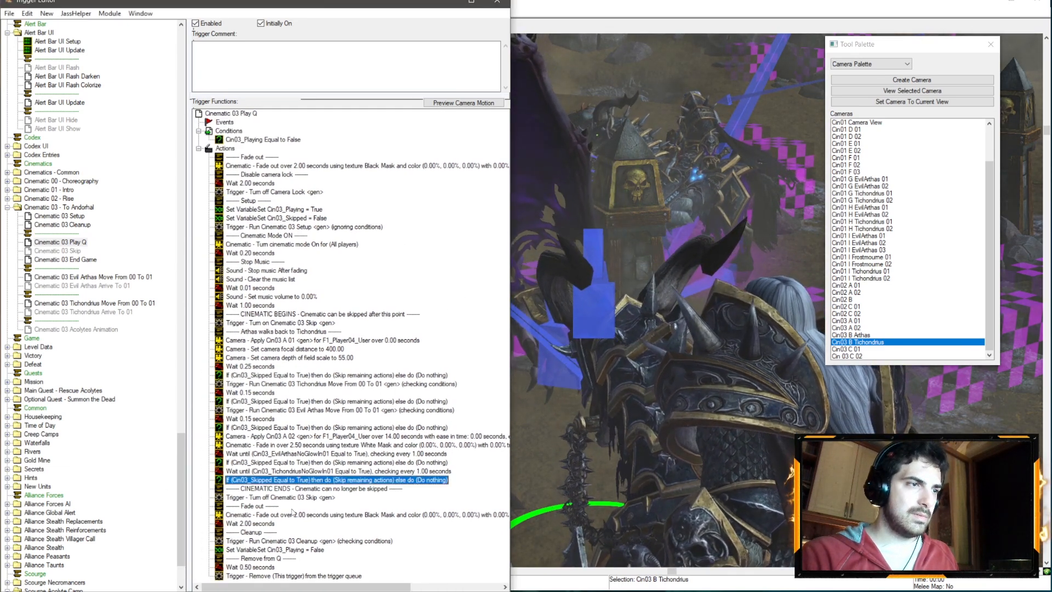
left_click(269, 472)
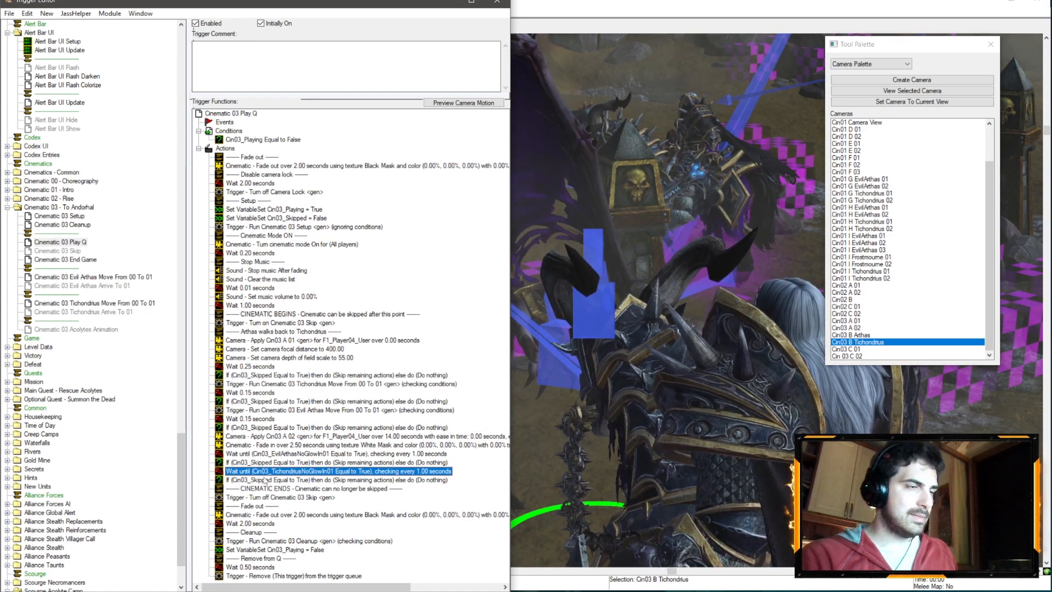
left_click(272, 479)
key("ctrl+v")
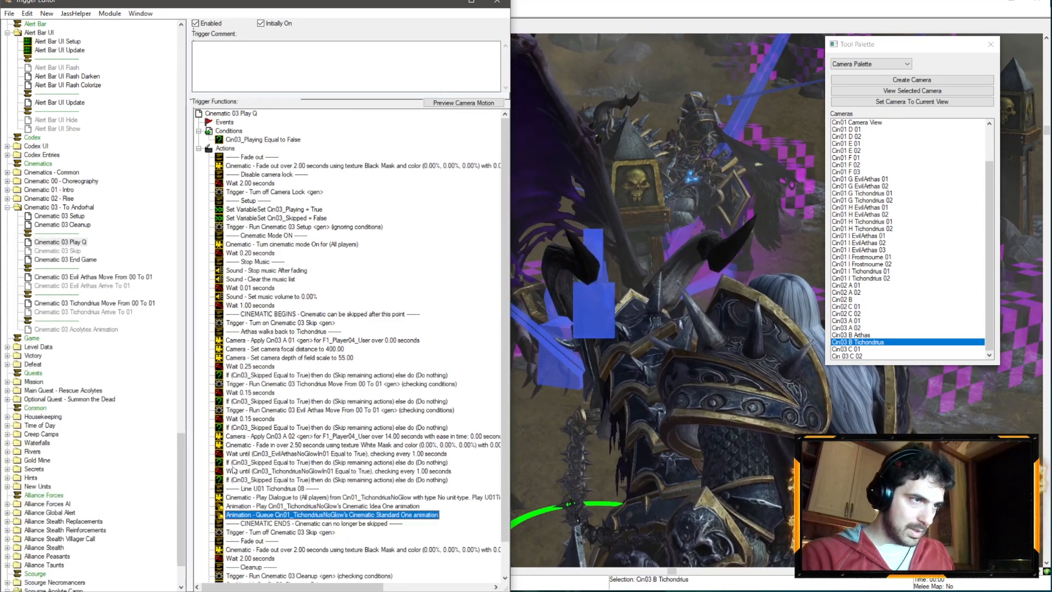
left_click_drag(246, 472, 250, 481)
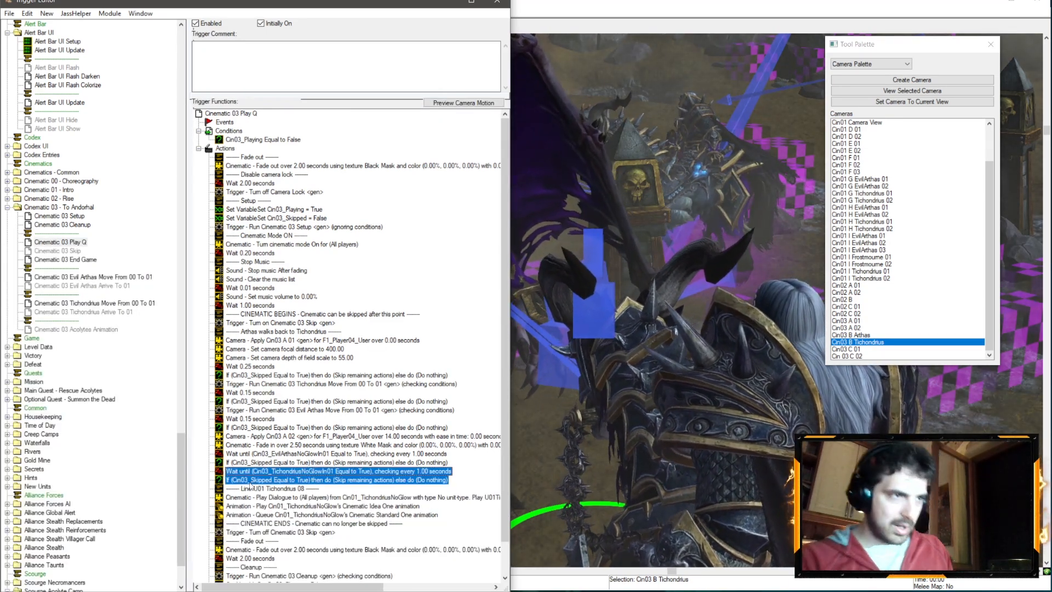
key("Delete")
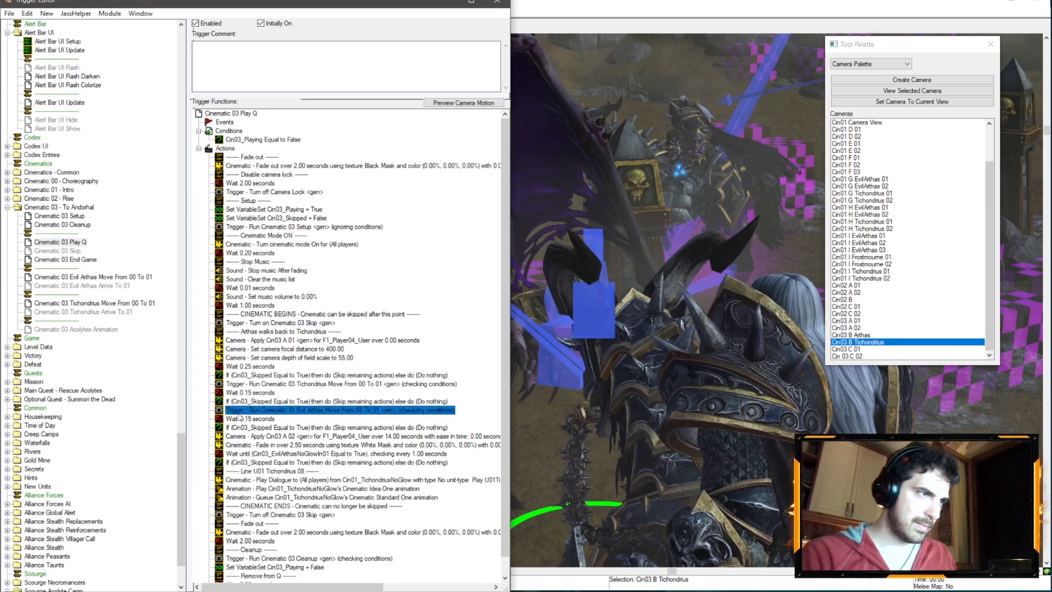
- Add a 0.25-second Wait and a Cin03_Skipped check below the Line U01 Tichondrius 08 comment
key("ctrl+v")
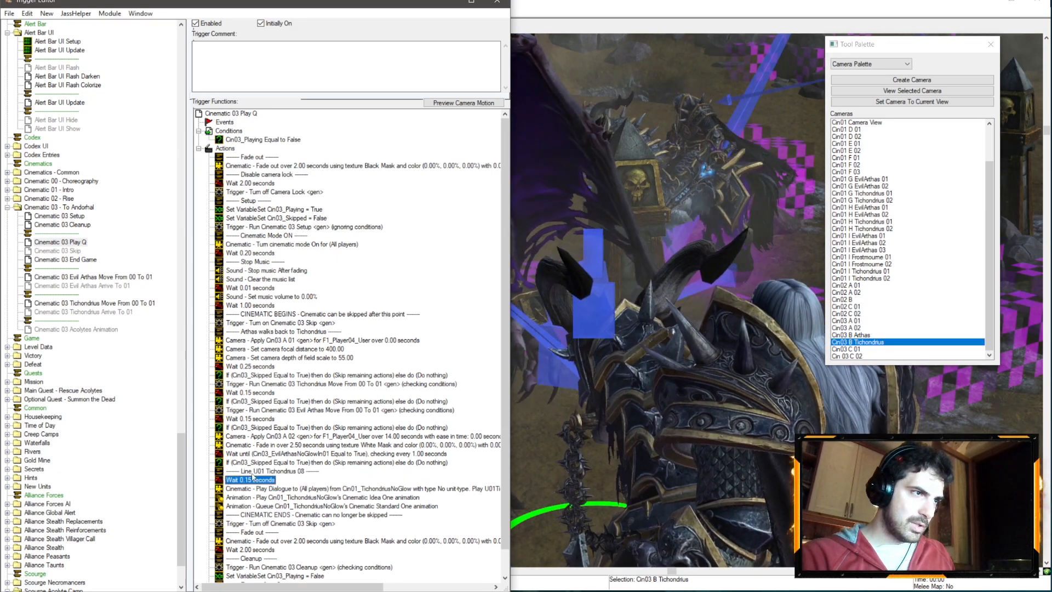
double_click(249, 480)
left_click(142, 248)
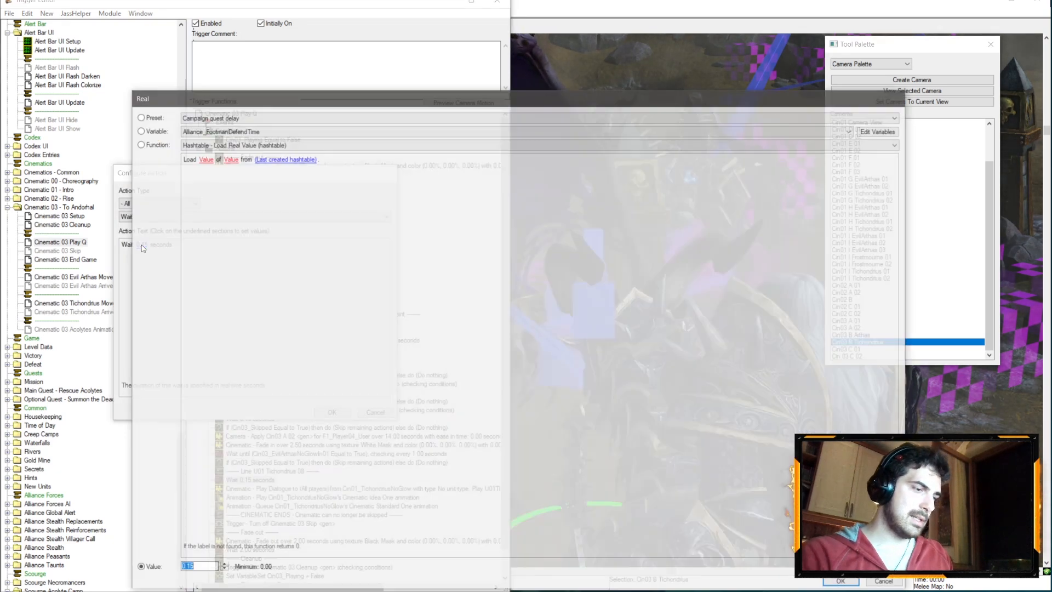
type("0.25")
key("Return")
key("Return")
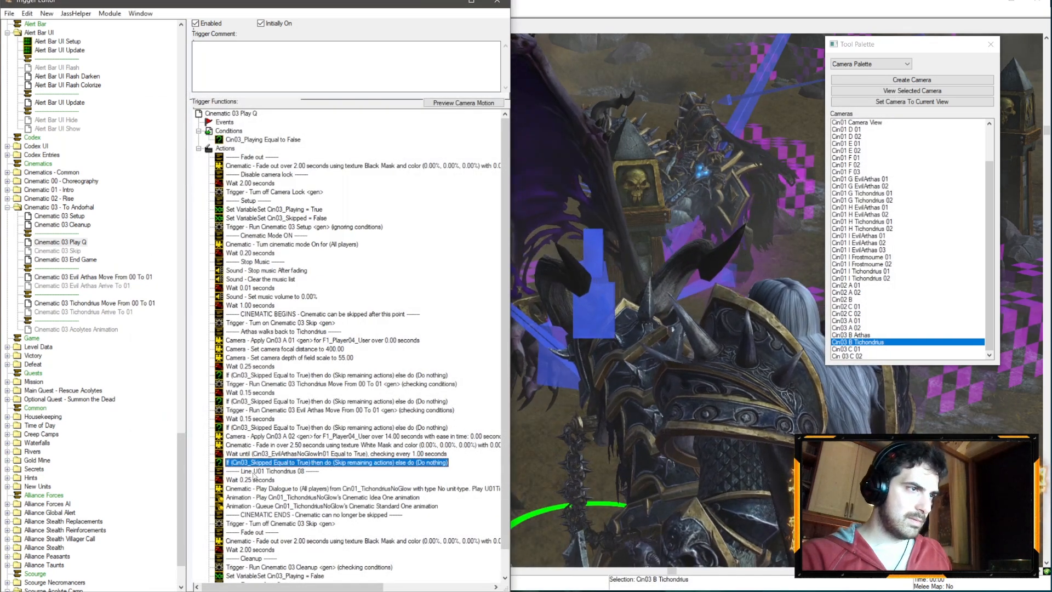
left_click(255, 479)
key("ctrl+v")
- Set the pasted dialogue action's speaker to Cin03_TichondriusNoGlow and choose its Tichondrius voice sound
double_click(339, 498)
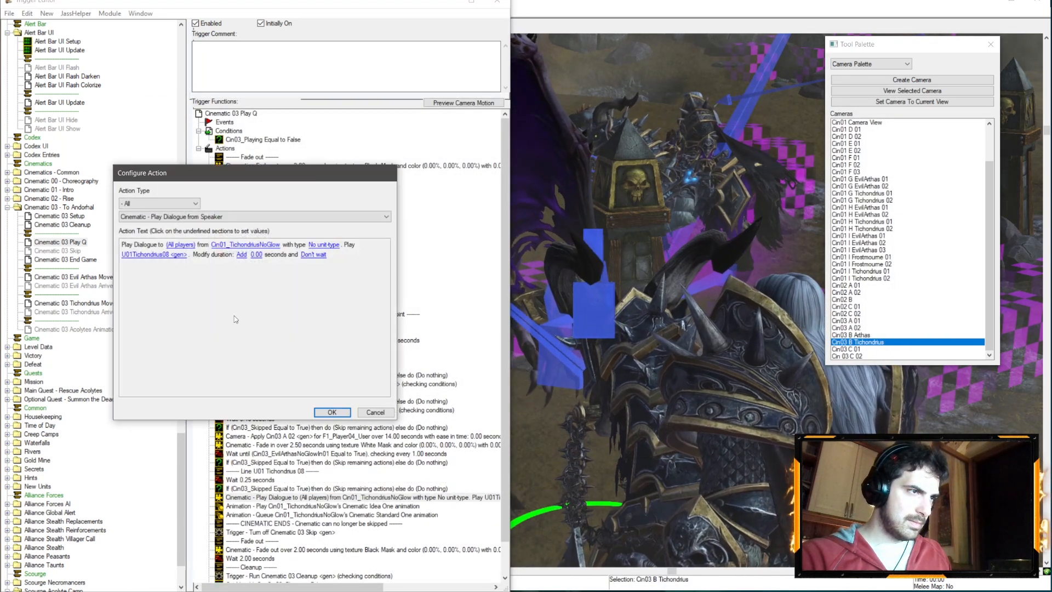
left_click(245, 244)
left_click(202, 130)
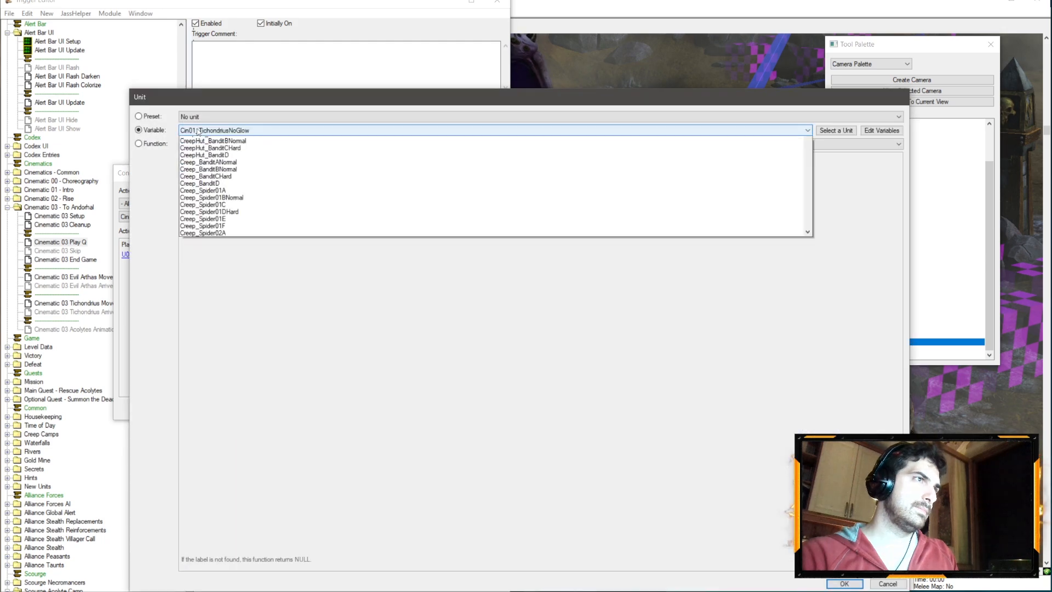
left_click(220, 218)
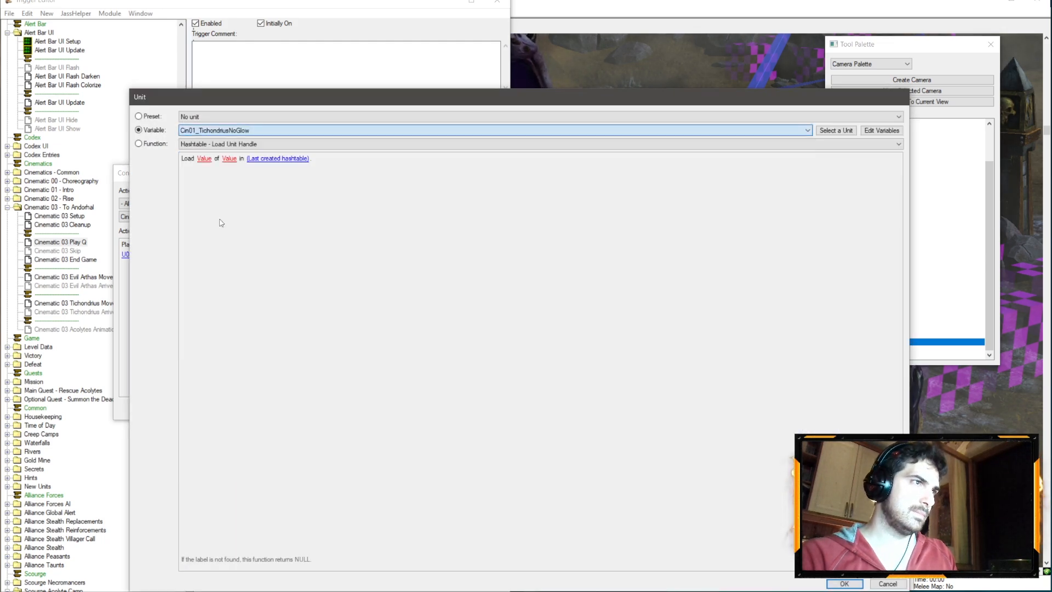
key("Return")
left_click(164, 255)
left_click(206, 132)
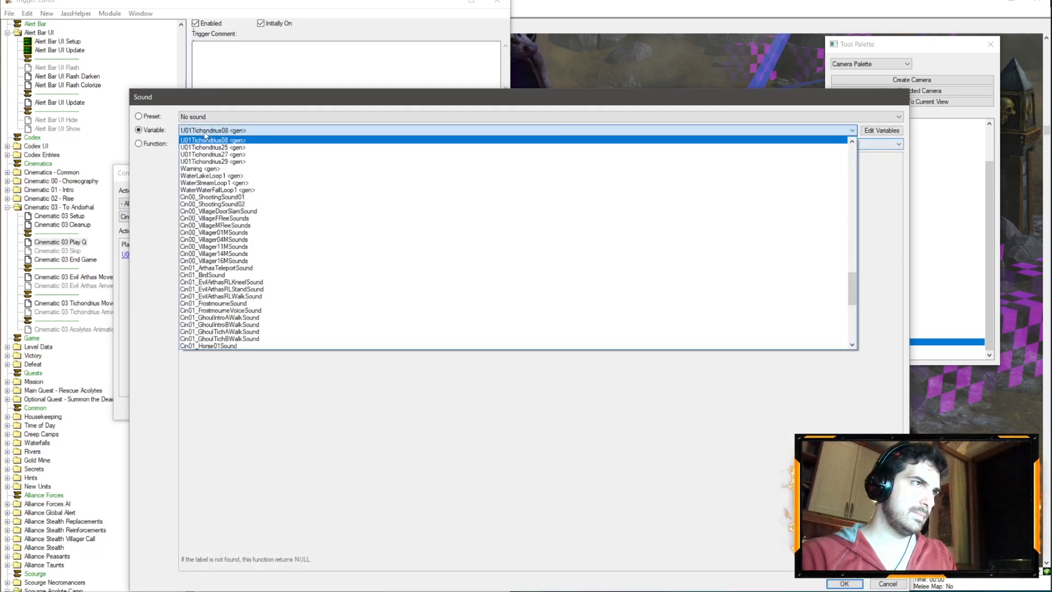
scroll(241, 175, "up", 2)
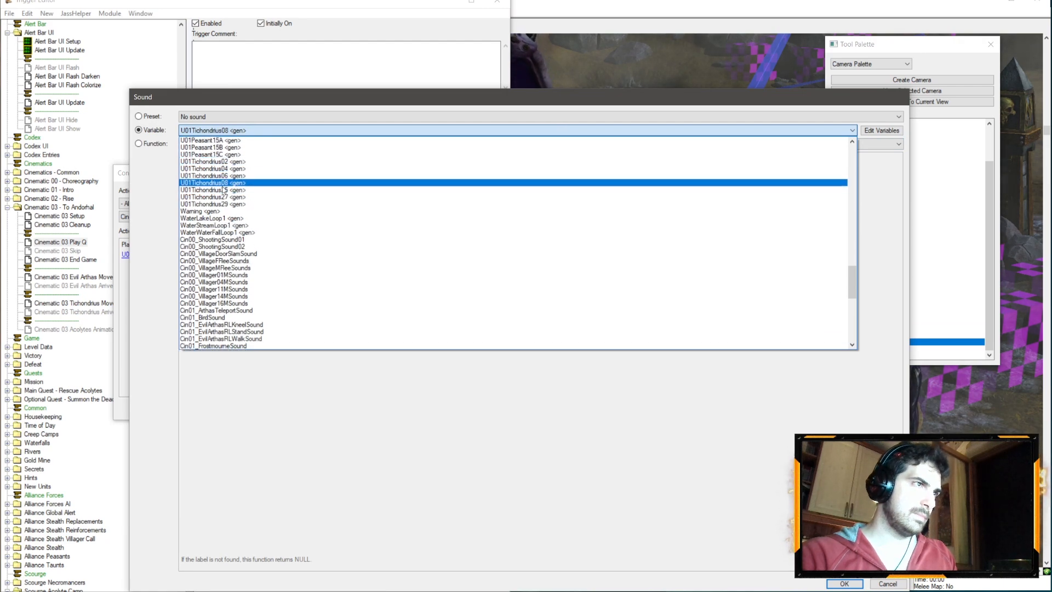
left_click(223, 184)
key("Return")
key("Return")
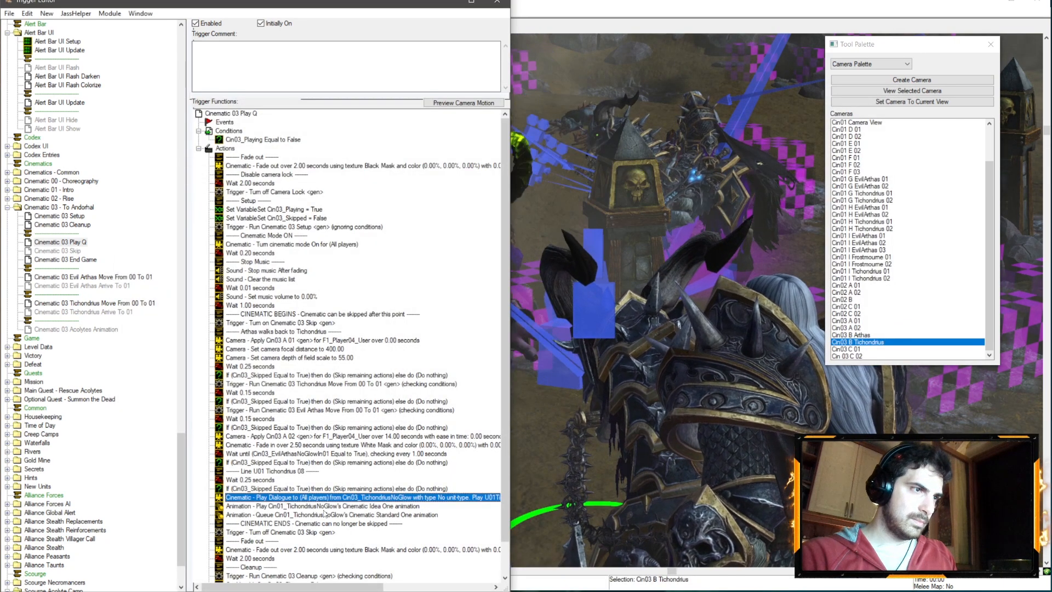
- Delete the two Cin01_TichondriusNoGlow animation actions below the Play Dialogue action
double_click(324, 508)
key("Escape")
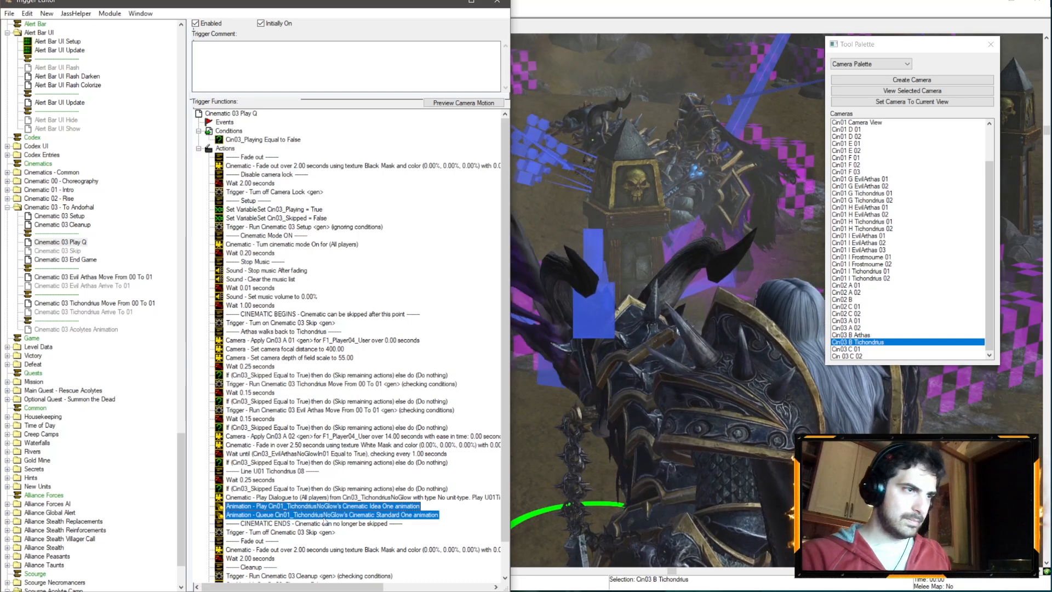
key("Delete")
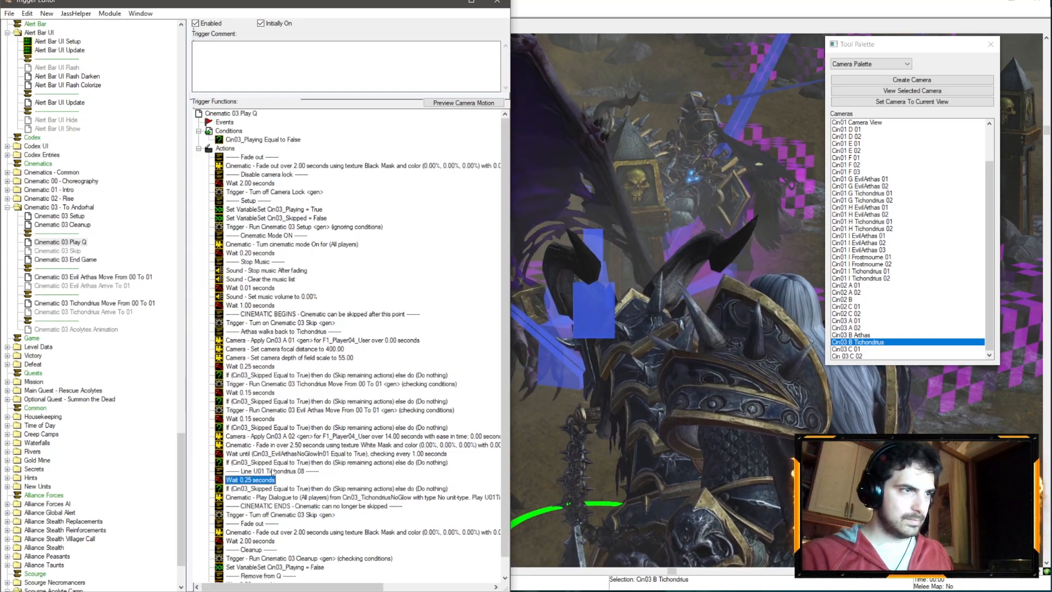
- Check the Cin03 B Tichondrius and Cin03 B Arthas cameras, and paste a Wait action below the Tichondrius Play Dialogue action
left_click(883, 343)
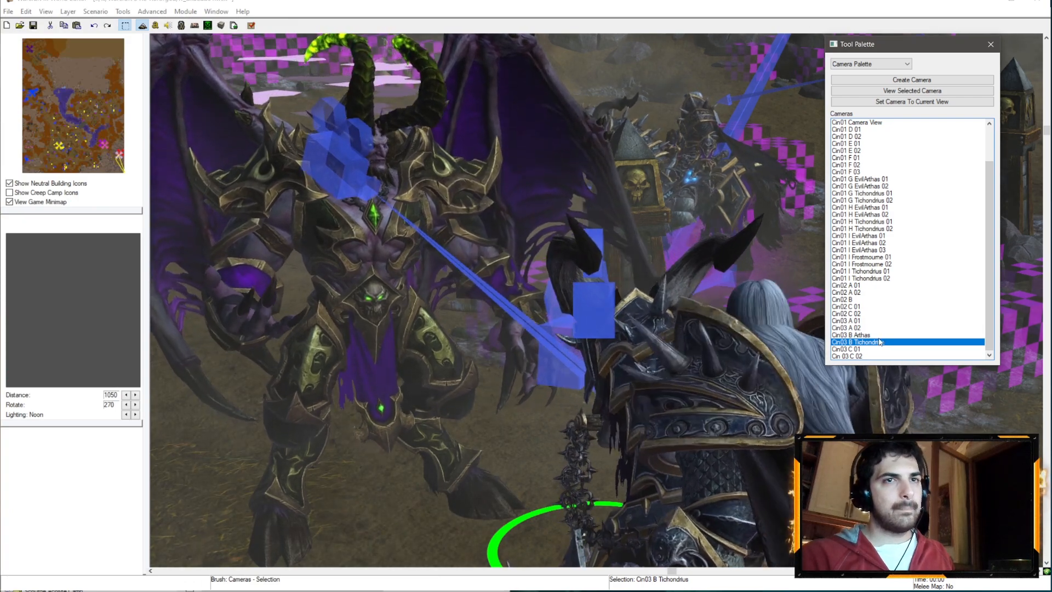
left_click(860, 335)
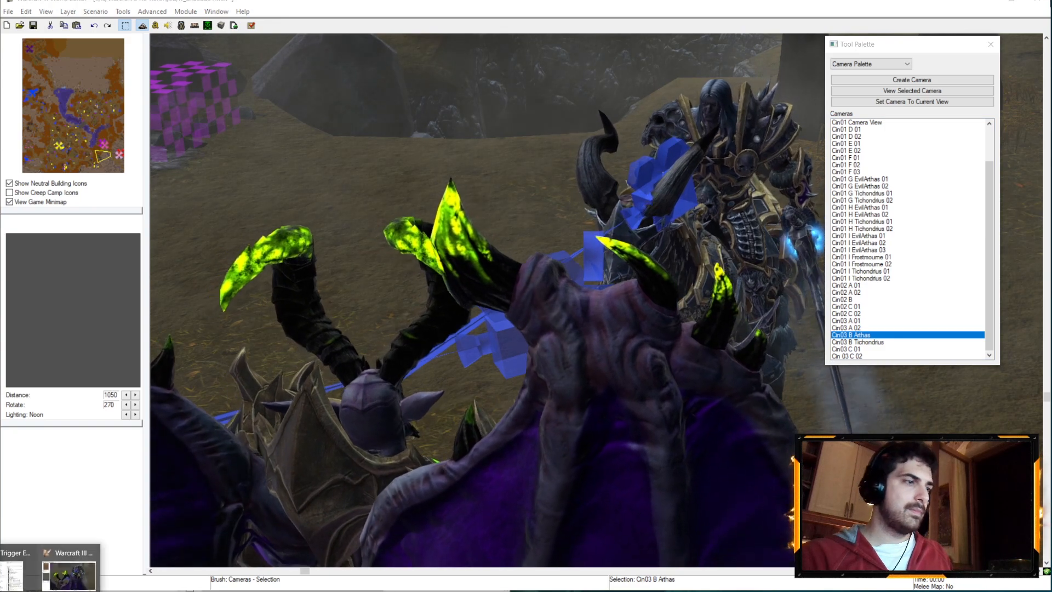
left_click(19, 580)
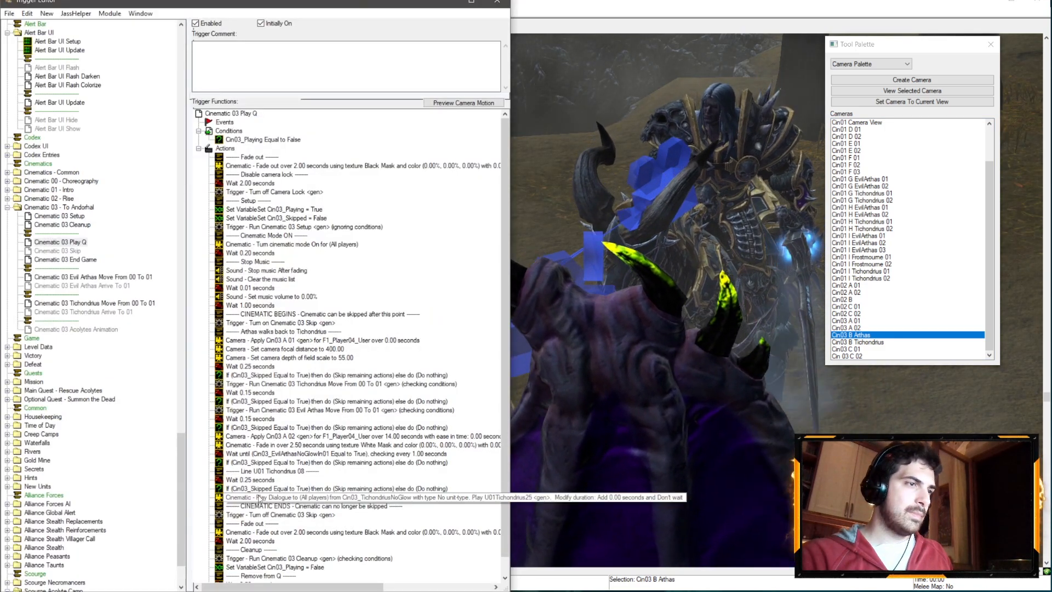
left_click(279, 497)
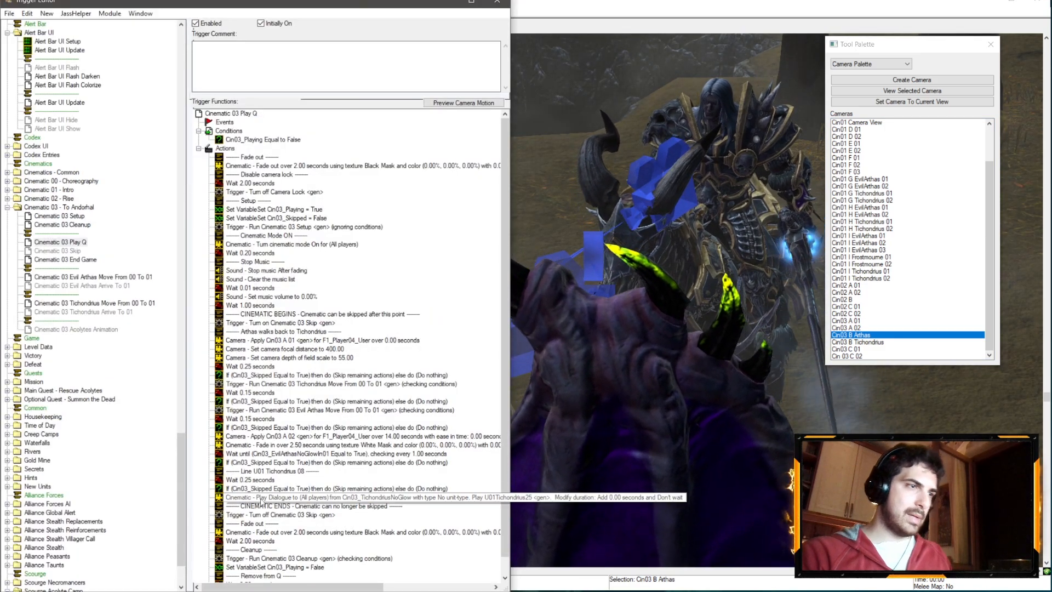
key("ctrl+v")
key("Return")
- Change the pasted wait to Wait For Sound, using the sound variable U01Tichondrius25 <gen>
left_click(164, 217)
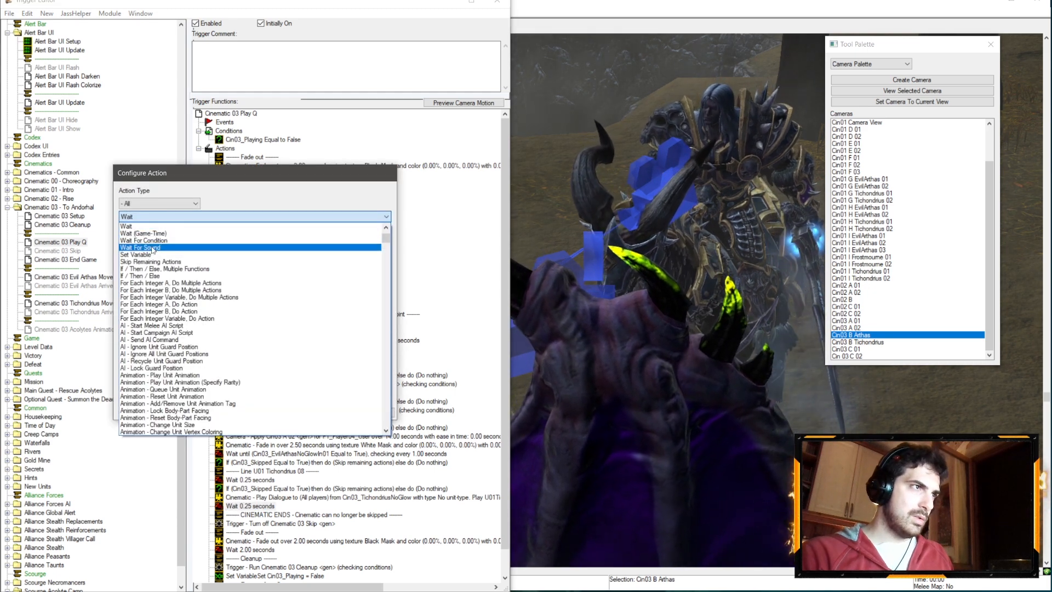
left_click(153, 247)
left_click(164, 244)
left_click(202, 132)
scroll(314, 290, "down", 5)
scroll(256, 235, "up", 4)
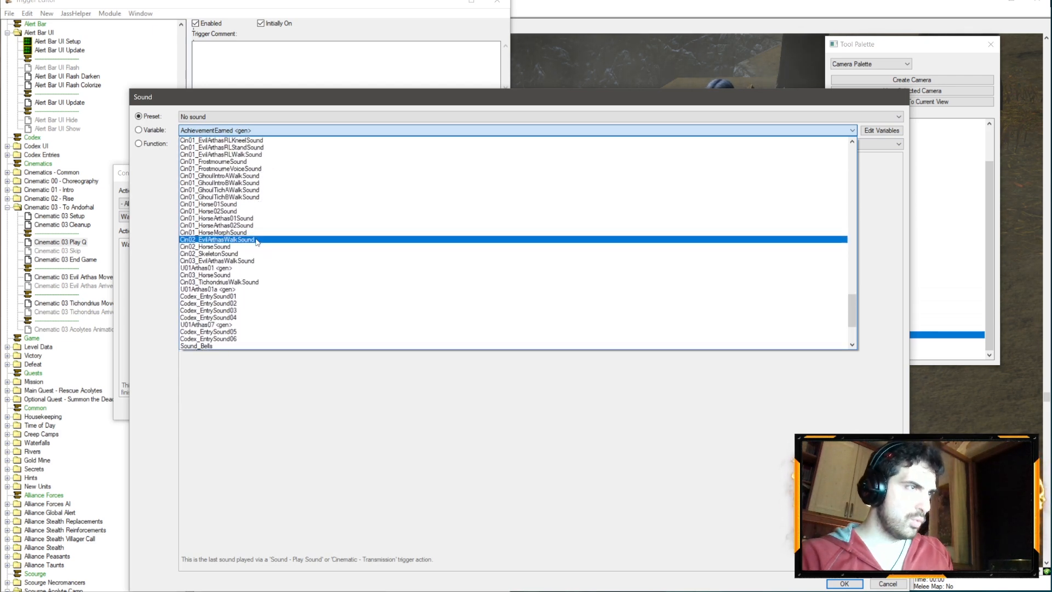
scroll(258, 243, "up", 15)
scroll(253, 258, "down", 2)
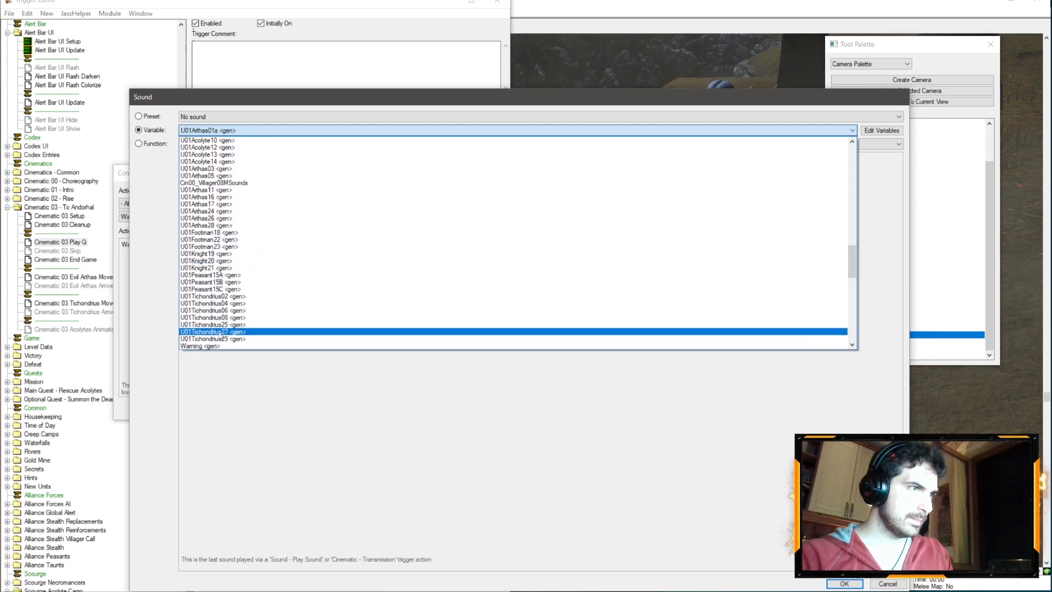
left_click(221, 326)
key("Return")
key("Return")
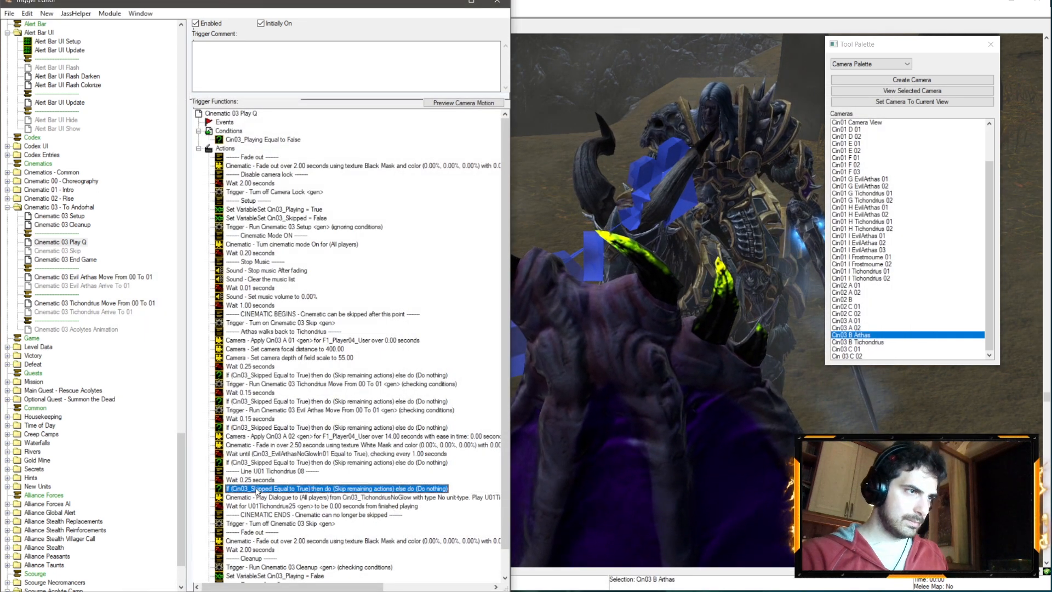
- Paste a Cin03_Skipped check and the Cin03 A 01 camera, focal distance and depth of field actions below the wait for U01Tichondrius25
left_click(255, 512)
key("ctrl+v")
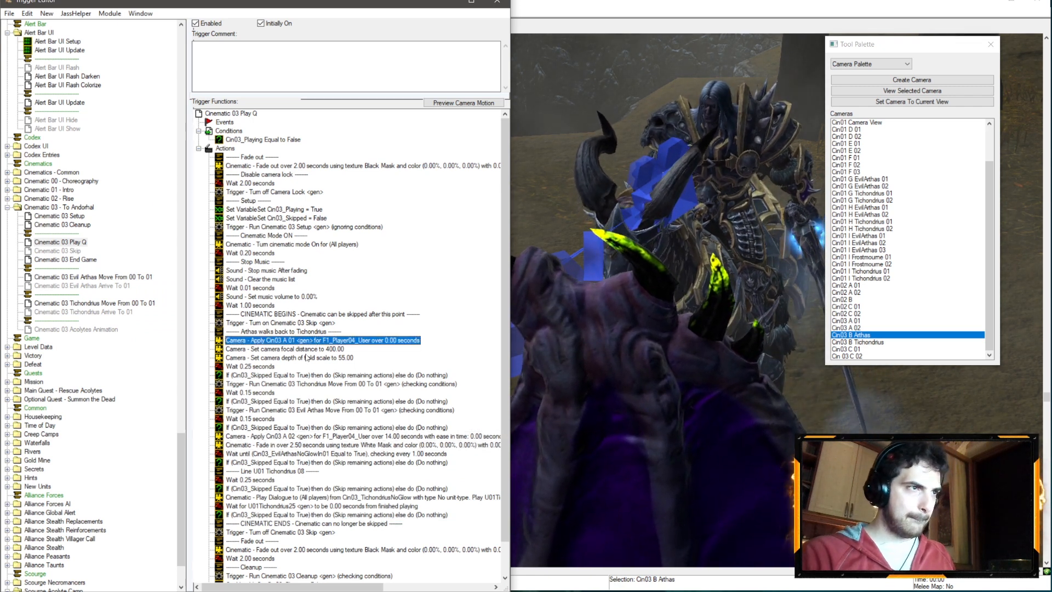
left_click(264, 515)
key("ctrl+v")
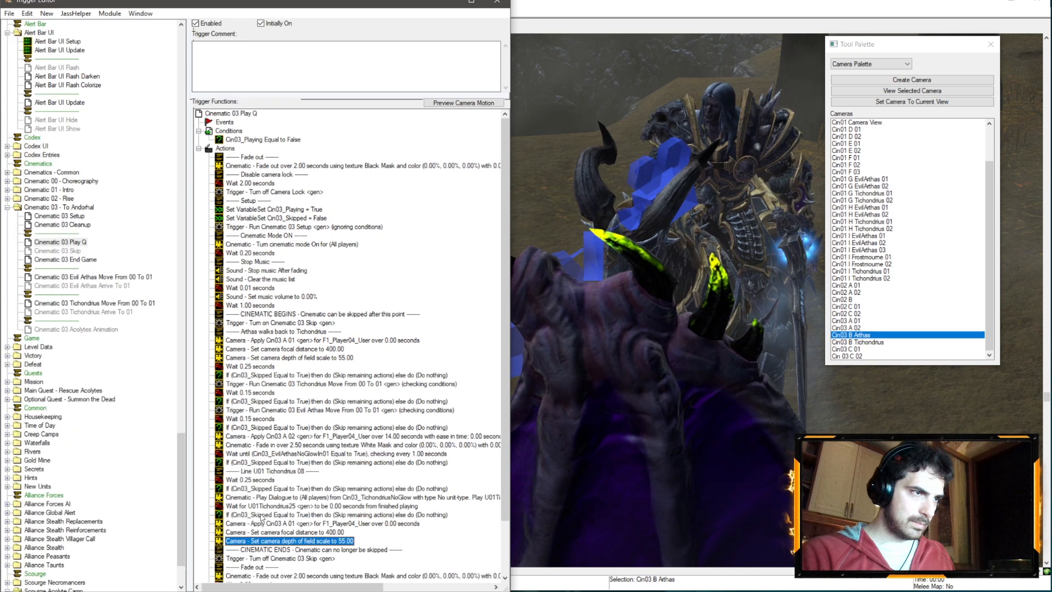
- Paste the camera actions above the Line U01 Tichondrius 08 comment and delete the pasted Apply Cin03 A 01 action
left_click(302, 463)
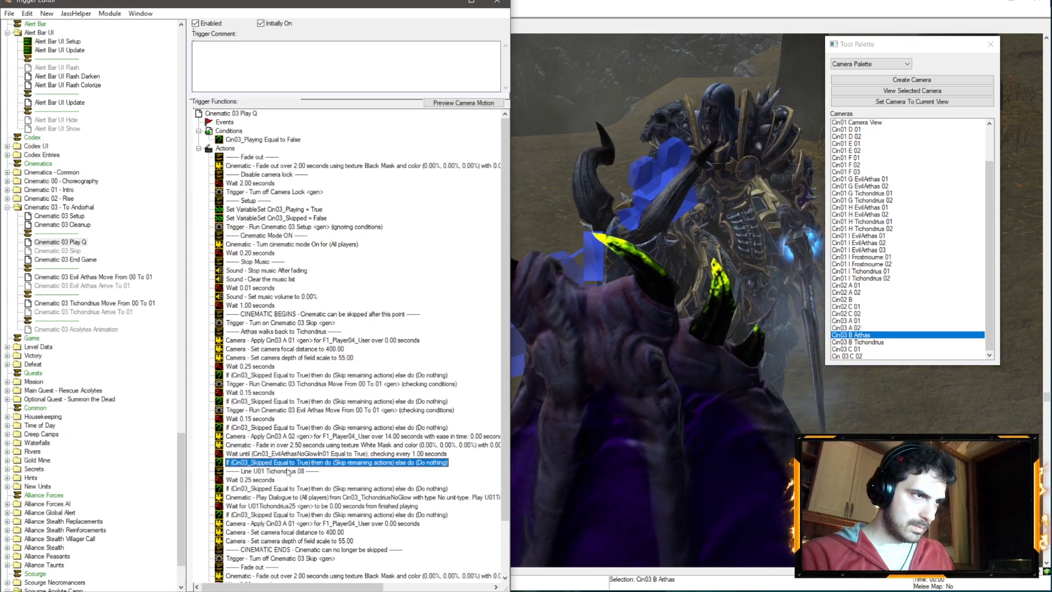
key("ctrl+v")
double_click(302, 471)
left_click(364, 415)
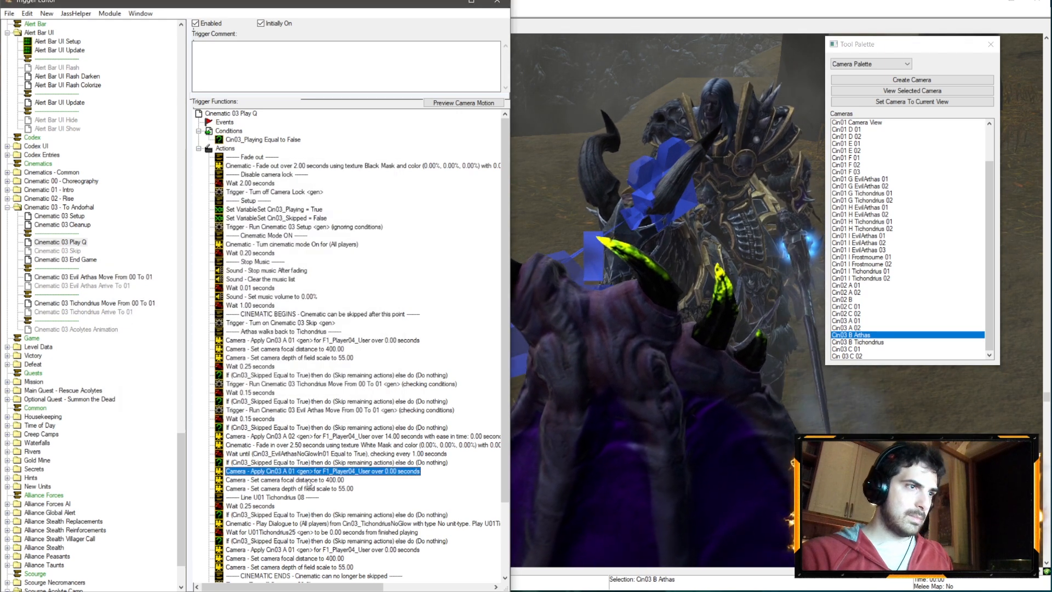
double_click(342, 471)
left_click(365, 414)
key("Delete")
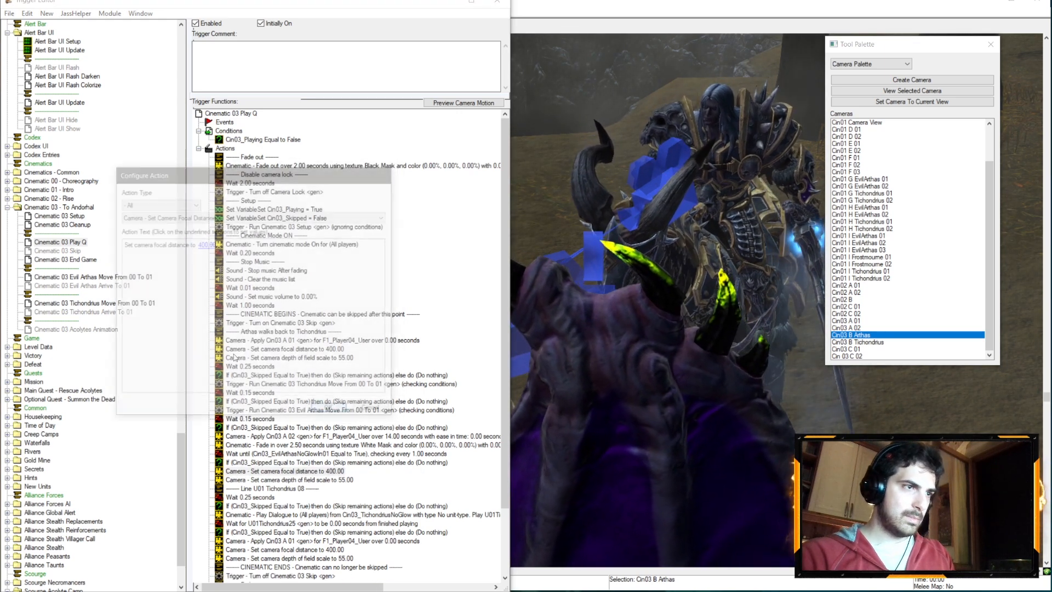
- Set the focal distance to 250 and the depth of field scale to 65 in the camera actions above the Line U01 Tichondrius 08 comment
double_click(307, 471)
left_click(270, 275)
type("250")
key("Return")
key("Return")
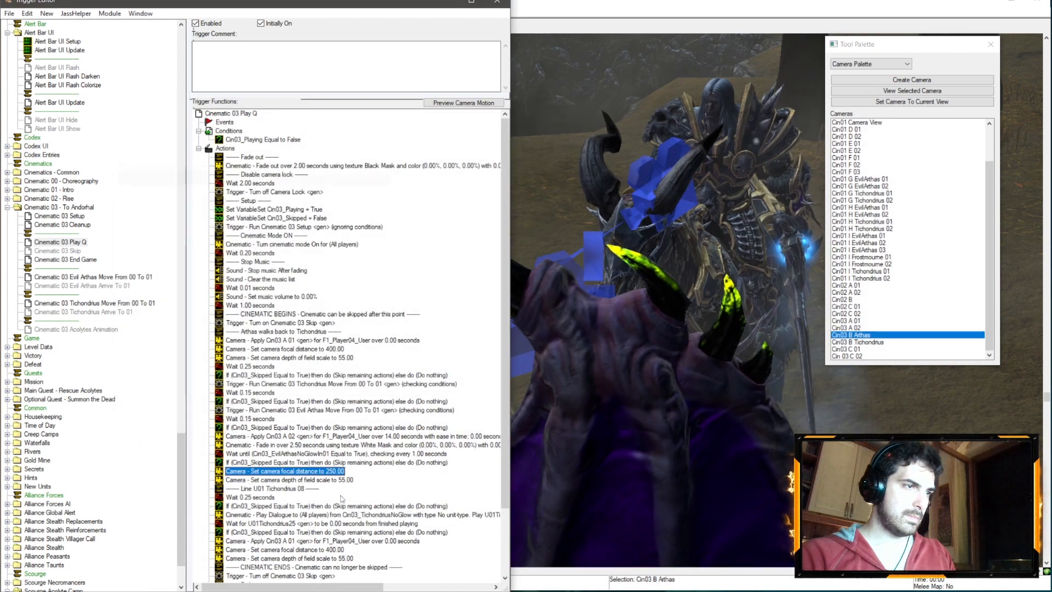
double_click(307, 479)
left_click(217, 245)
type("65")
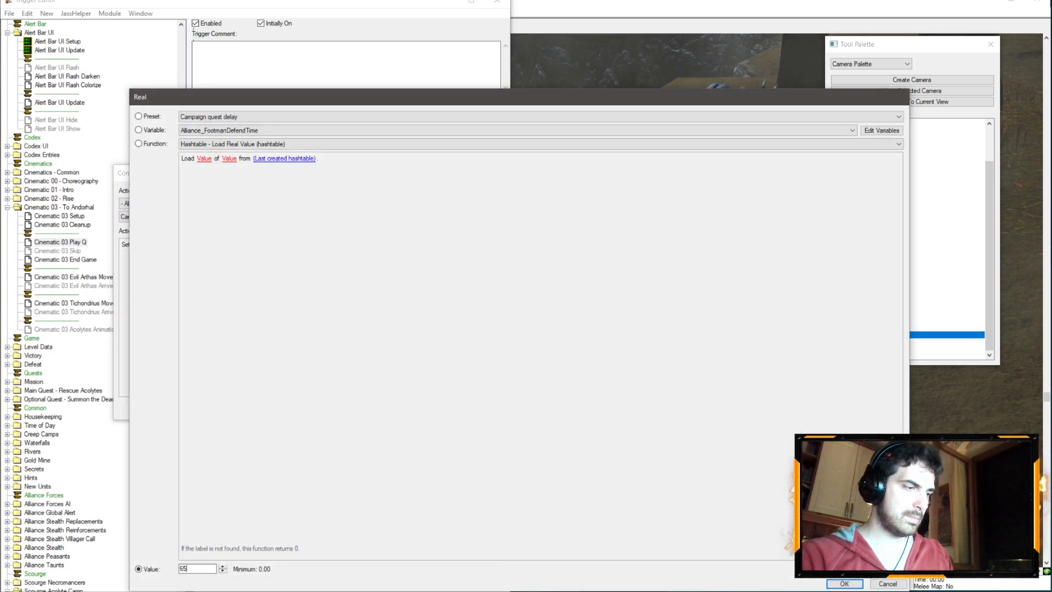
key("Return")
key("Return")
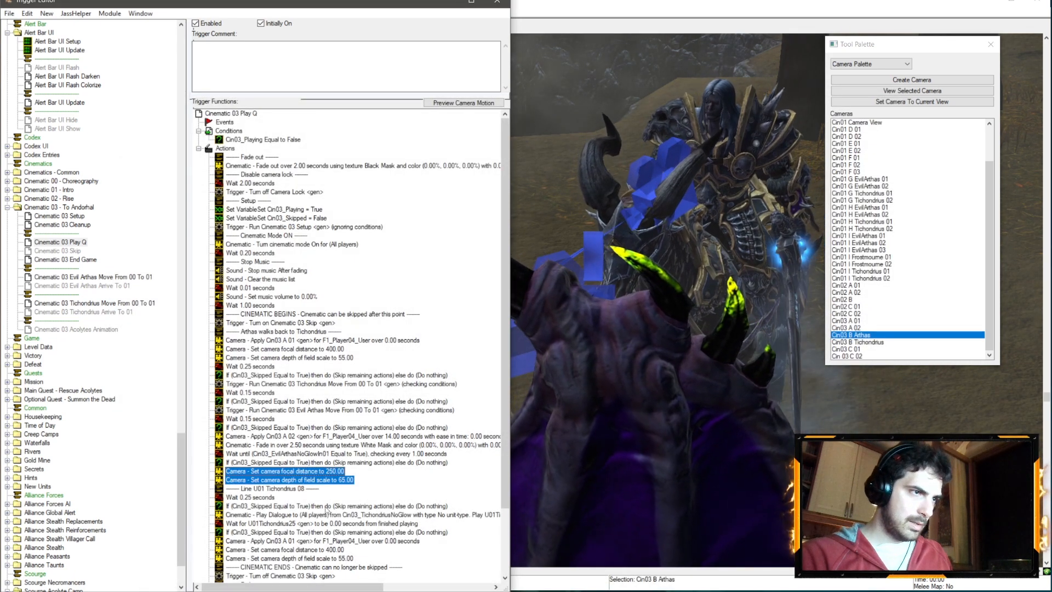
- Compare the Cin03 B Tichondrius and Cin03 B Arthas camera views to judge the focal distance for the shot after the dialogue
double_click(329, 550)
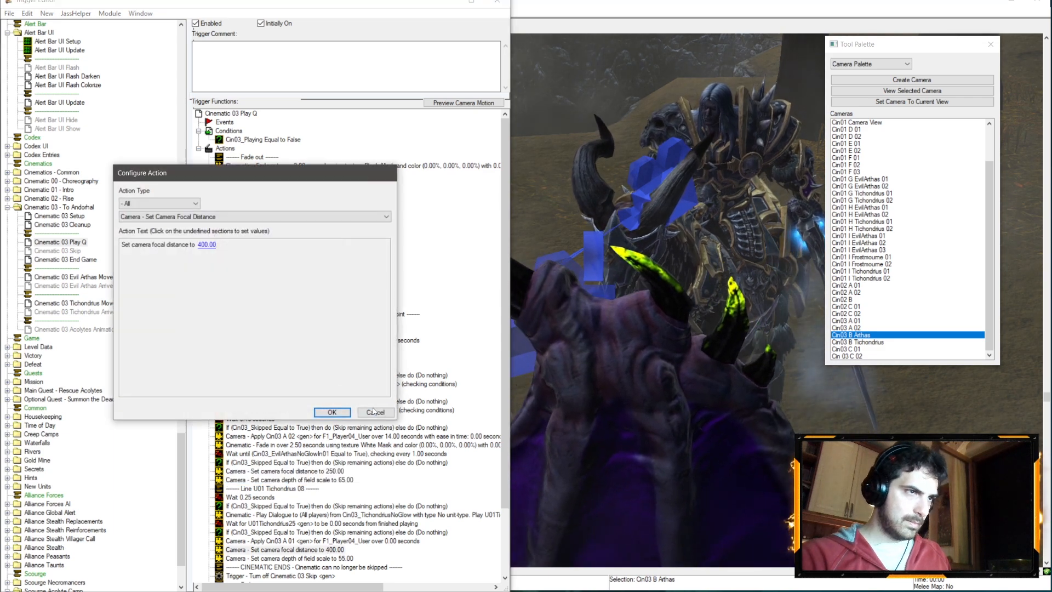
key("Escape")
double_click(863, 343)
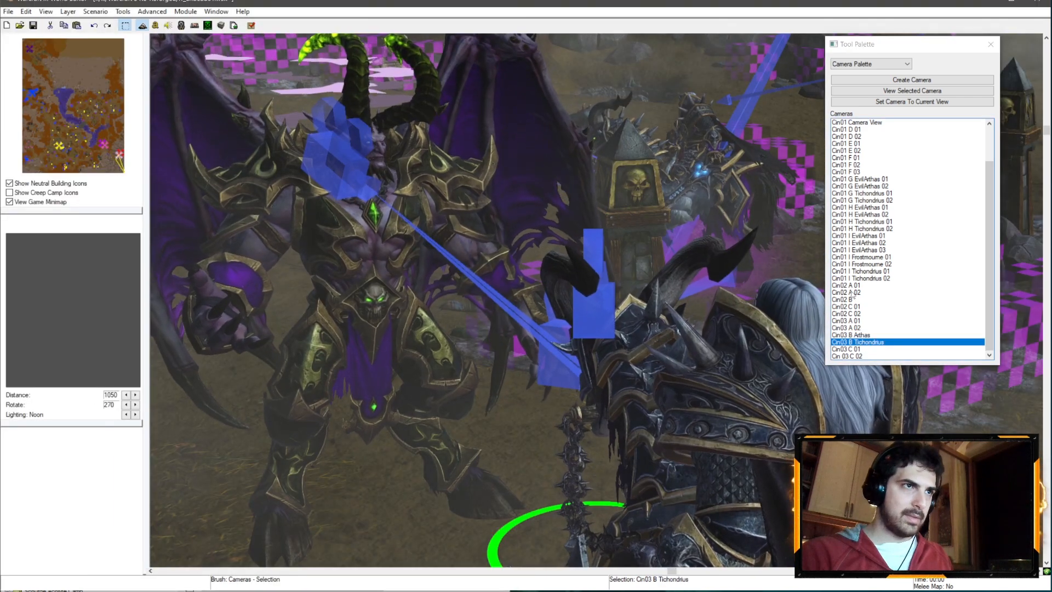
double_click(858, 334)
left_click(624, 439)
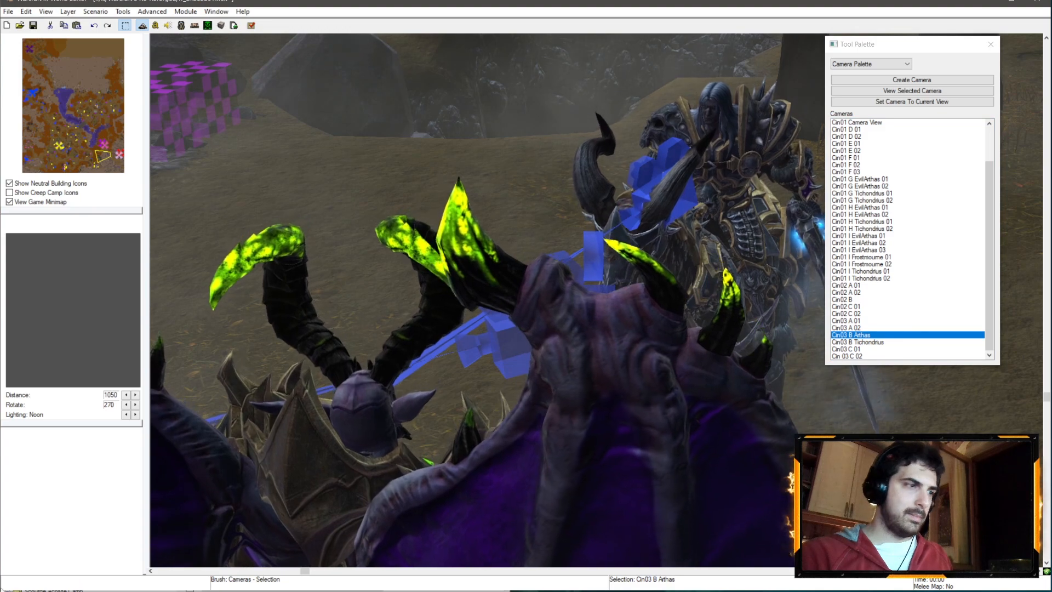
left_click(36, 591)
left_click(6, 578)
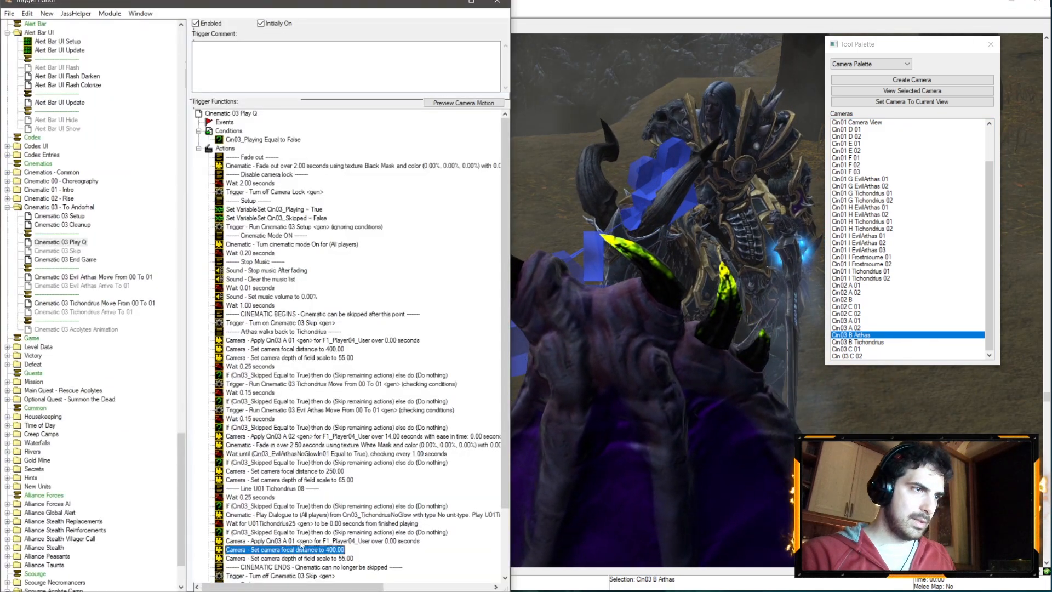
- Change the camera applied after the Tichondrius dialogue to Cin03 B Arthas
double_click(301, 541)
left_click(144, 245)
left_click(272, 118)
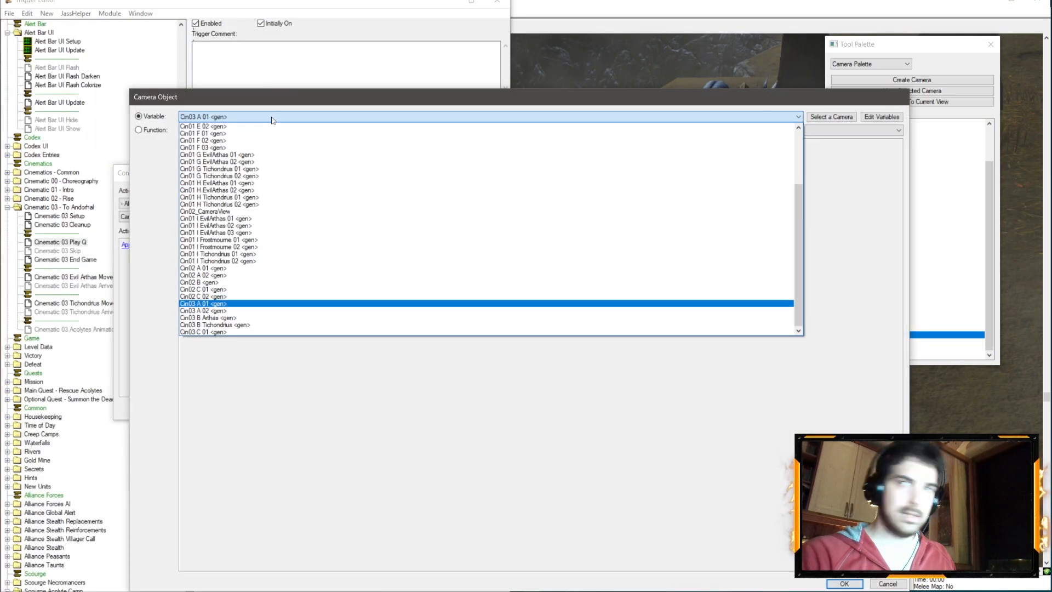
left_click(223, 318)
key("Return")
key("Return")
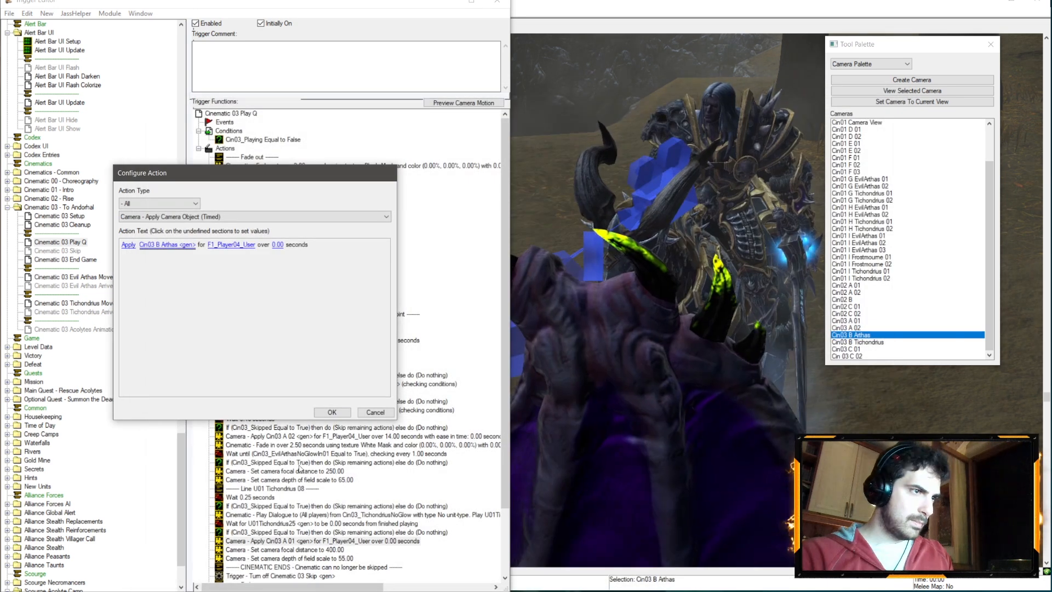
- Review the Cin03 B Arthas camera view and set the depth of field scale below its apply action to 85
left_click(327, 551)
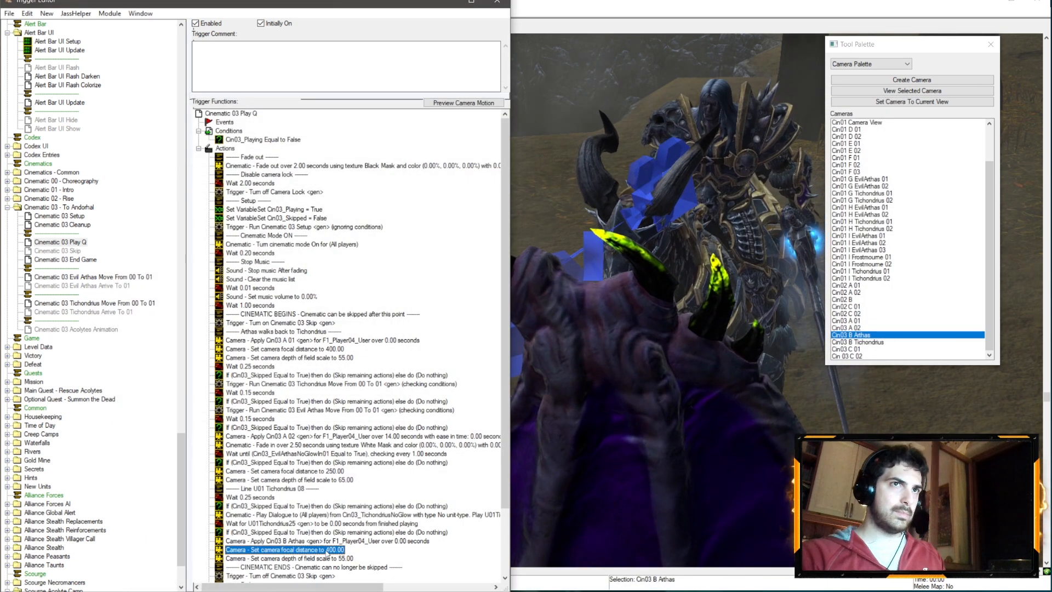
right_click(850, 335)
left_click(887, 341)
left_click(570, 406)
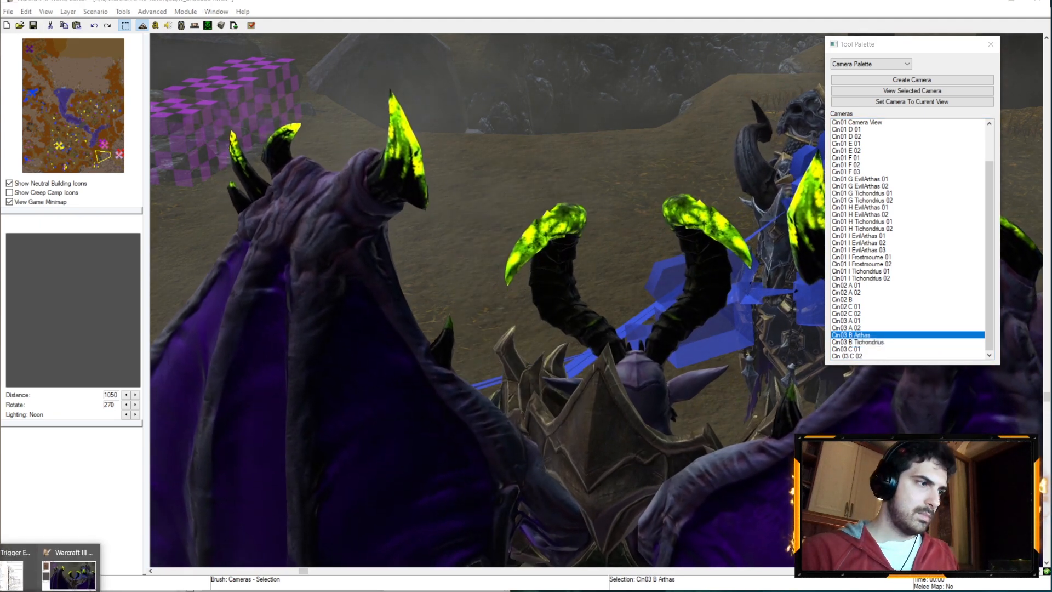
left_click(93, 570)
double_click(312, 550)
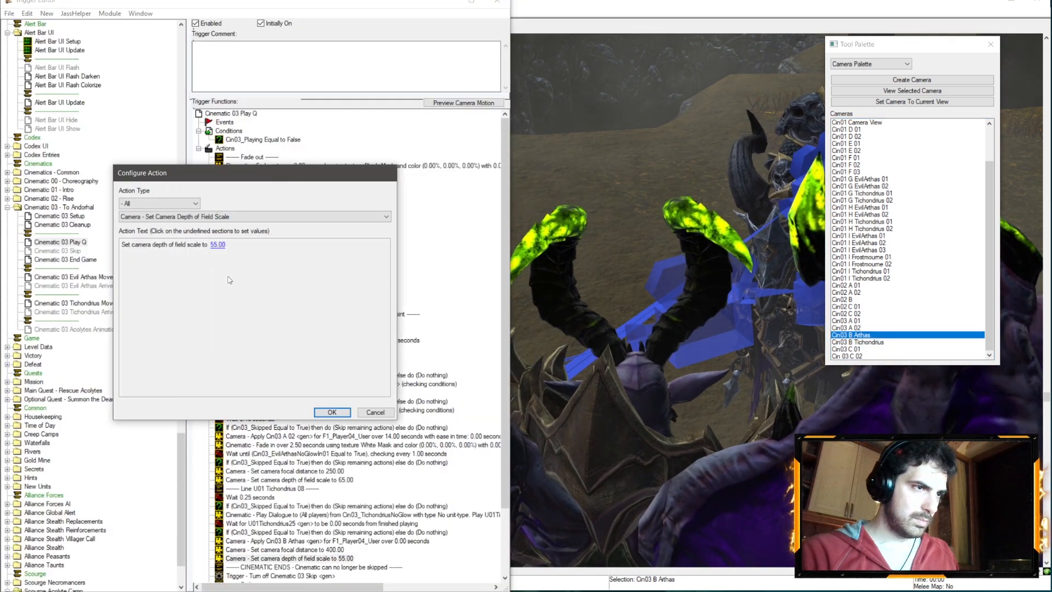
left_click(282, 244)
type("90")
key("Return")
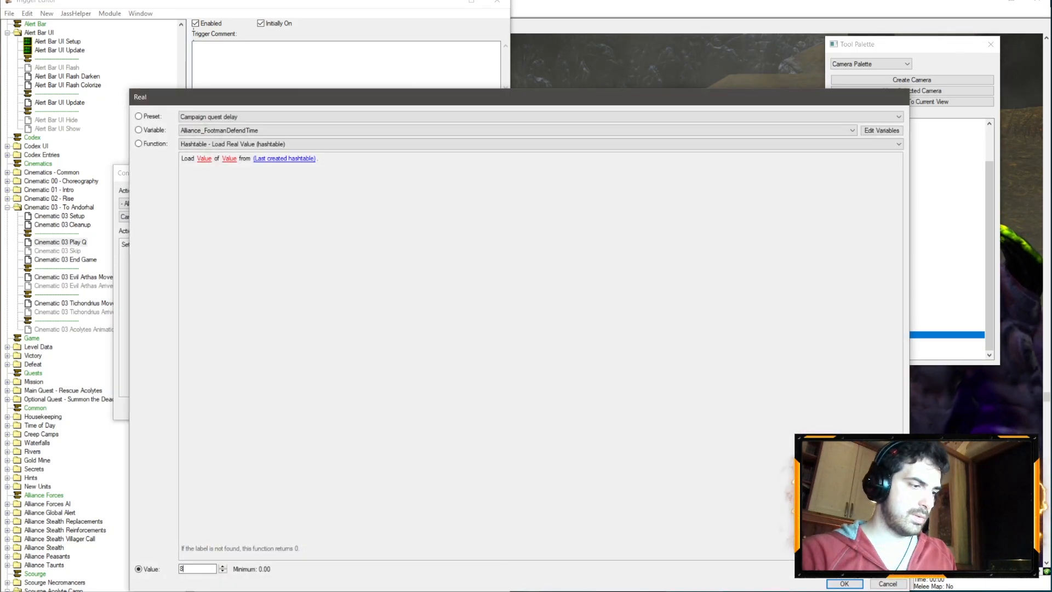
key("Return")
key("Return")
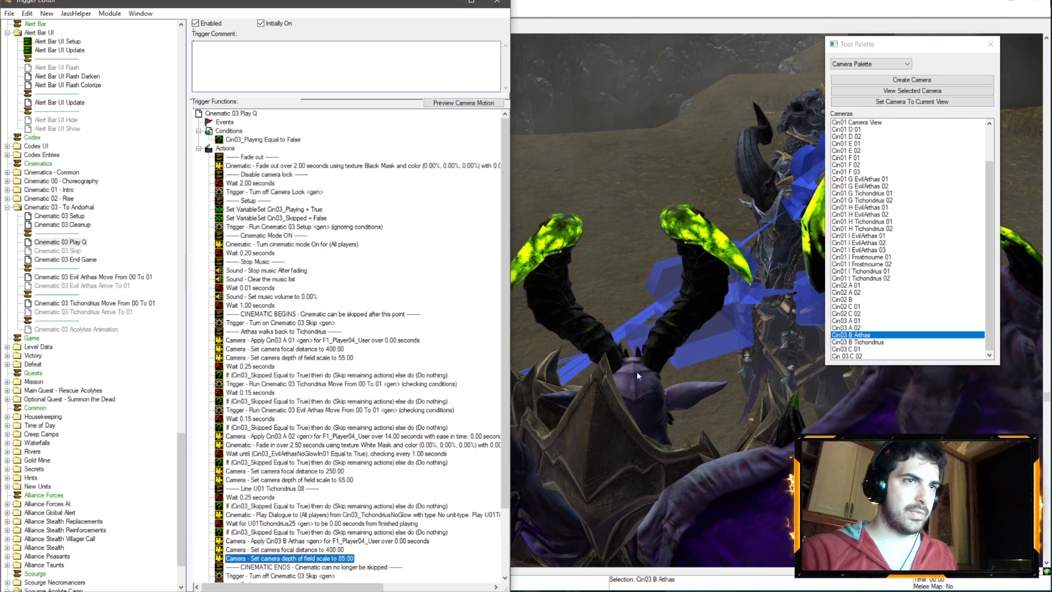
- Copy the 0.25-second Wait and Cin03_Skipped check from the Tichondrius line to below the depth of field action of the Cin03 B Arthas shot
left_click(351, 566)
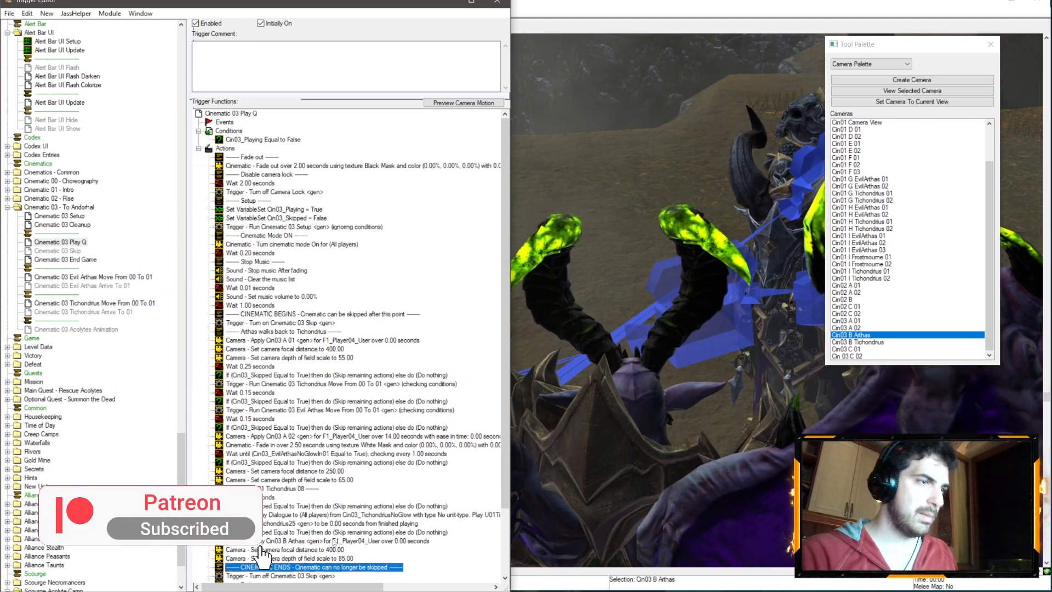
left_click(258, 541)
scroll(256, 493, "down", 3)
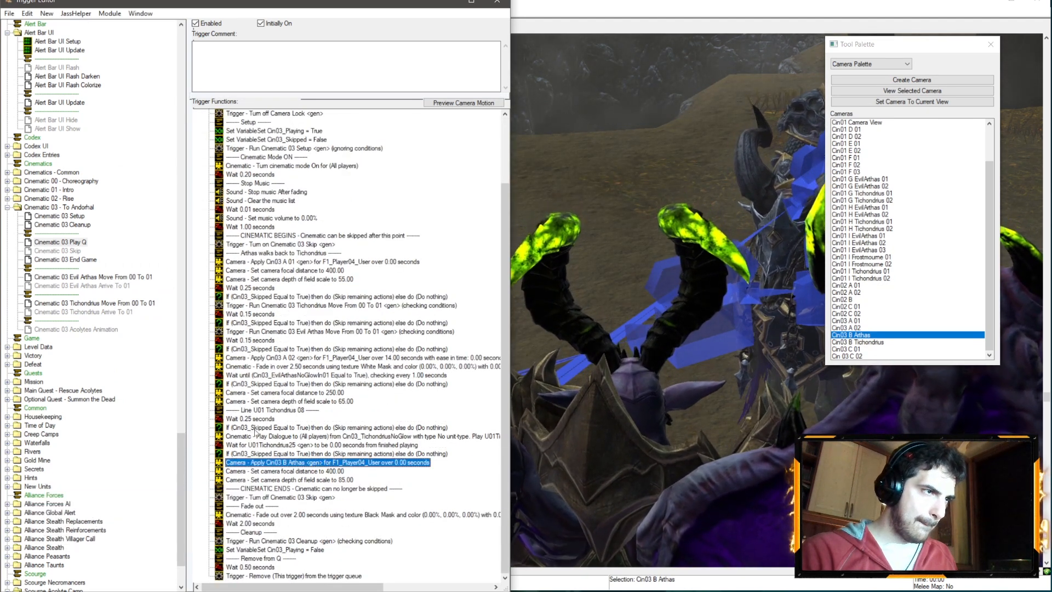
left_click(254, 419)
left_click(255, 427, "shift")
key("ctrl+c")
left_click(265, 480)
key("ctrl+v")
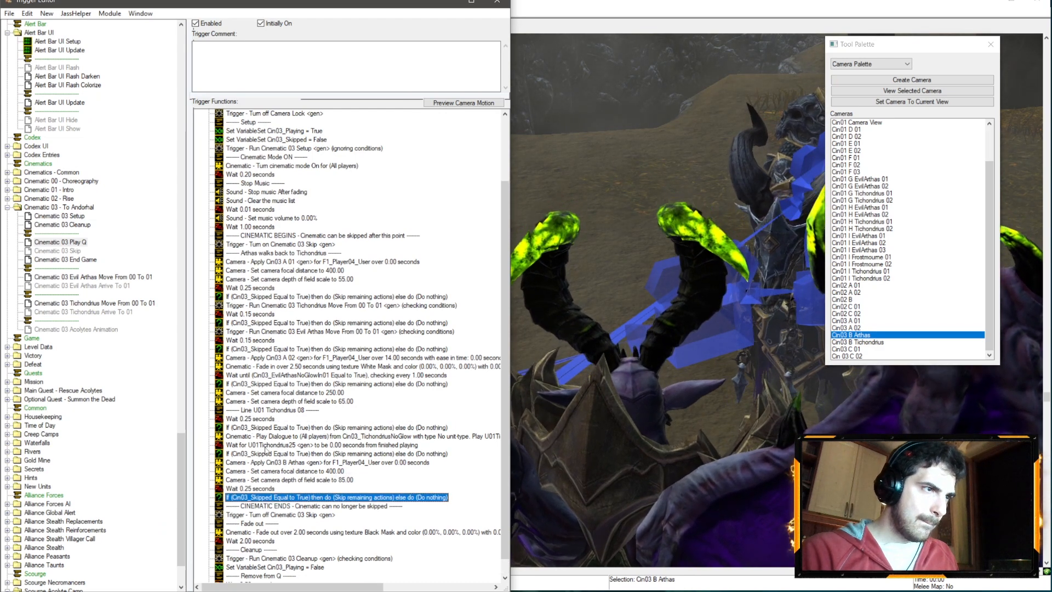
- Add a Play Unit Animation action for Cin03_TichondriusNoGlow after the last Cin03_Skipped check of the Cin03 B Arthas shot
left_click(271, 410)
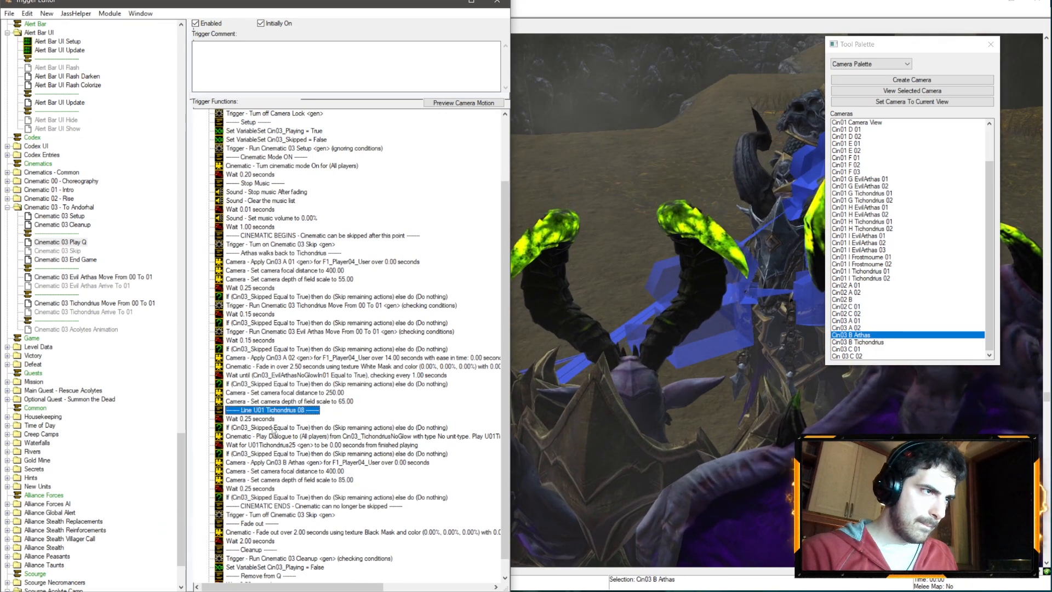
left_click(274, 436, "shift")
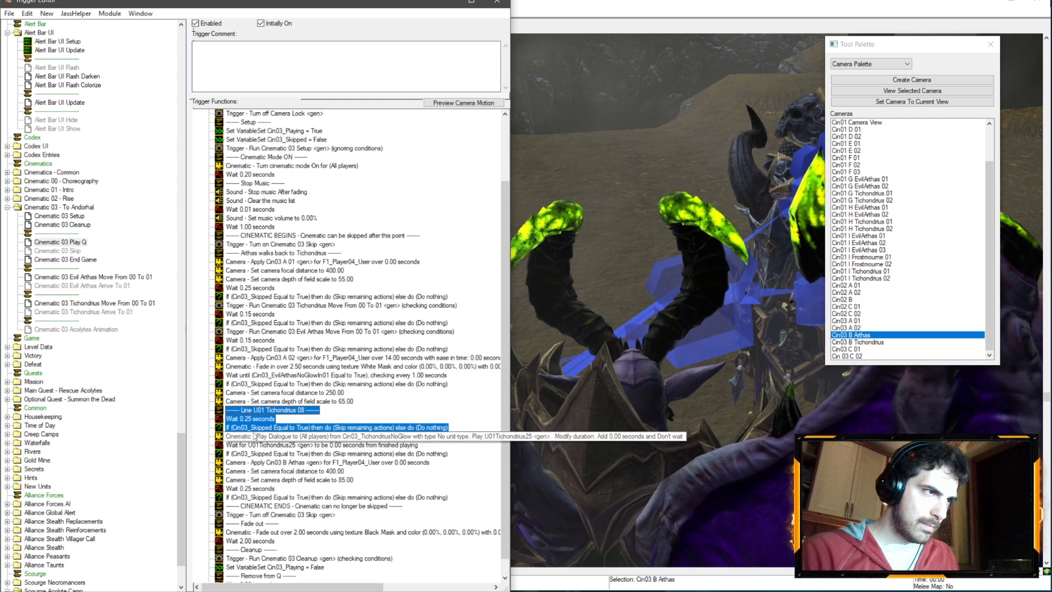
left_click(270, 498)
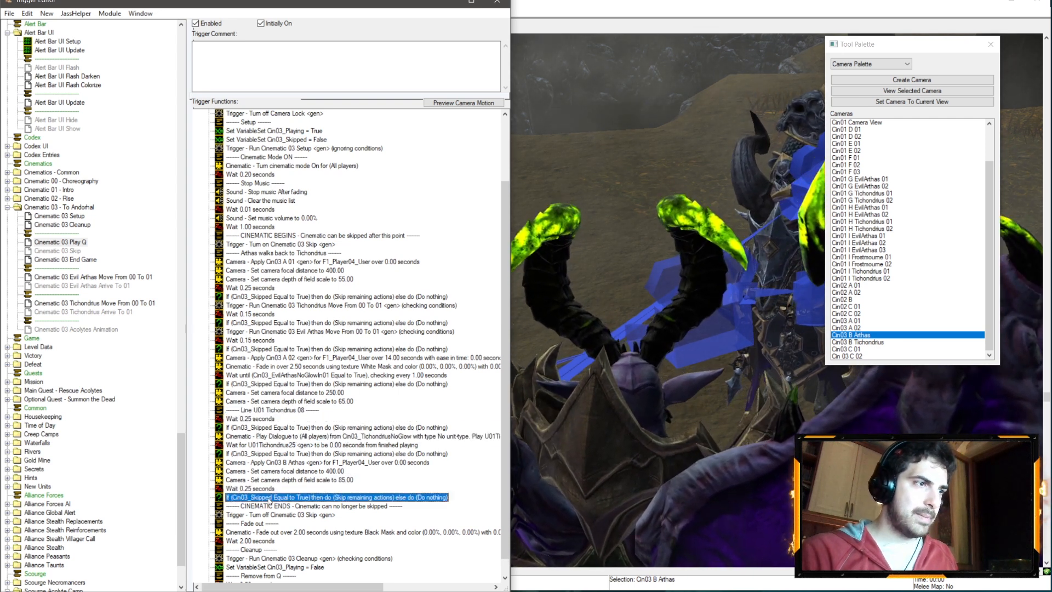
right_click(270, 499)
left_click(304, 475)
left_click(159, 203)
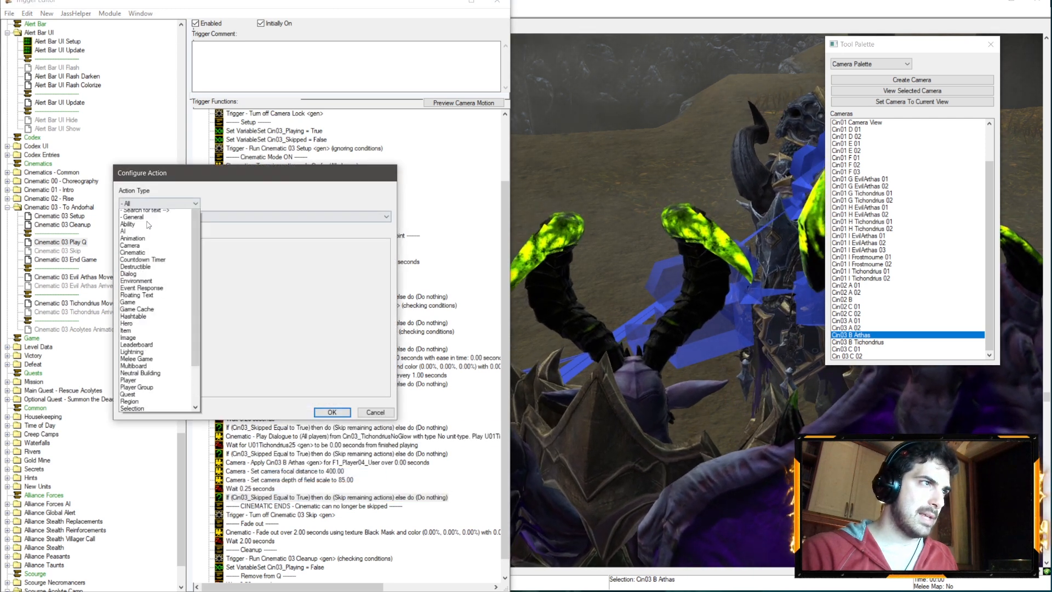
left_click(158, 229)
left_click(145, 244)
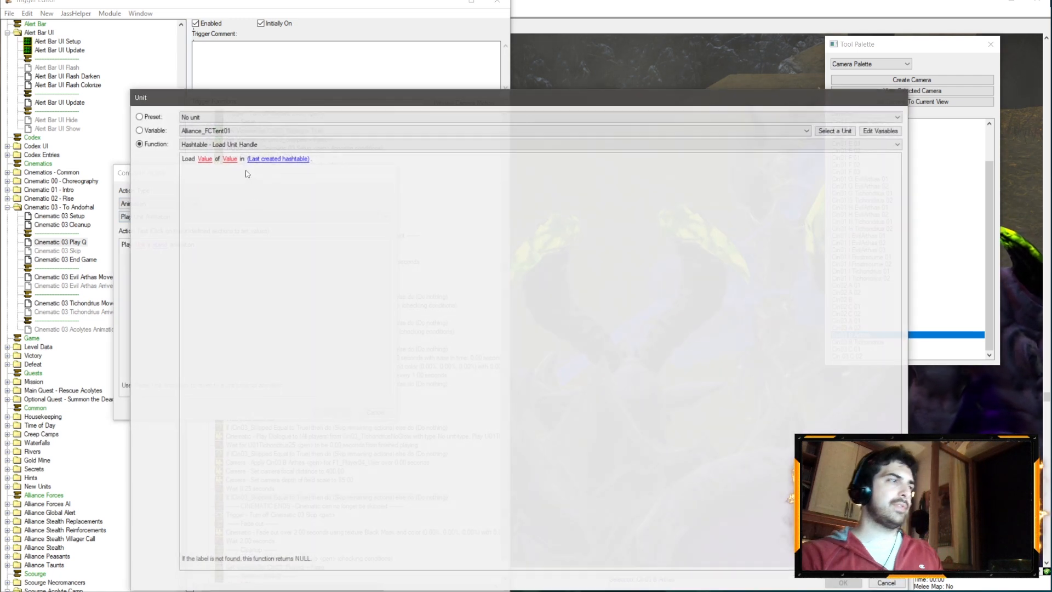
left_click(253, 131)
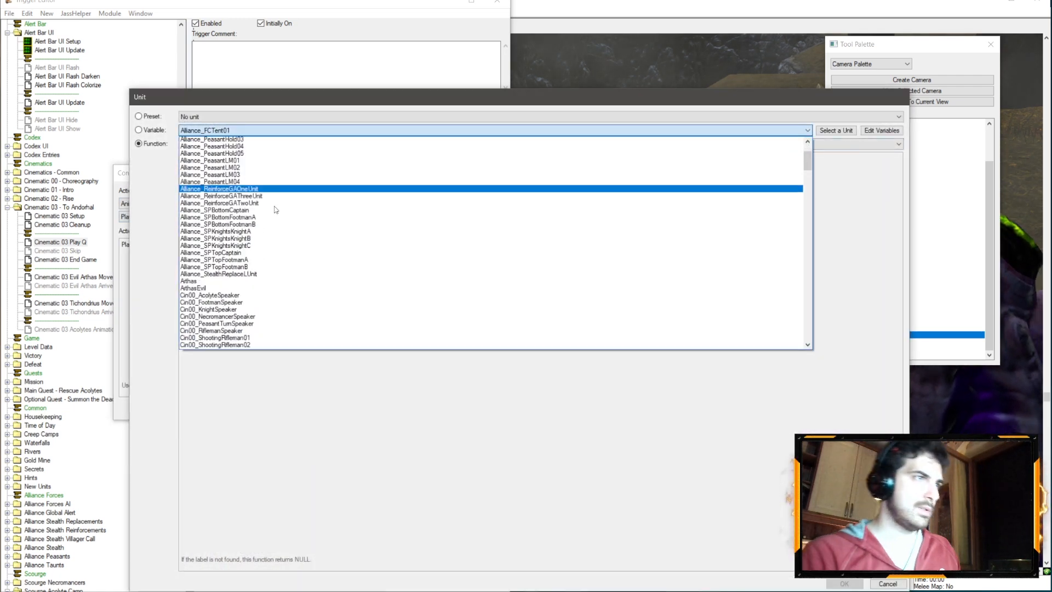
scroll(307, 236, "down", 15)
scroll(272, 190, "up", 2)
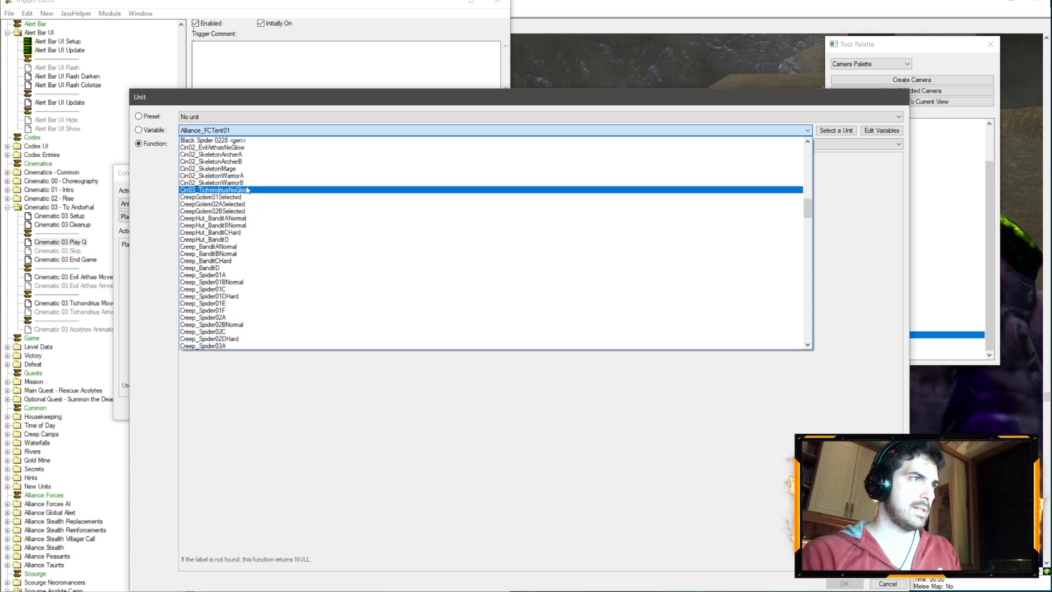
left_click(256, 192)
key("Return")
- Set the new action's animation name to "Cinematic Listening One"
left_click(219, 246)
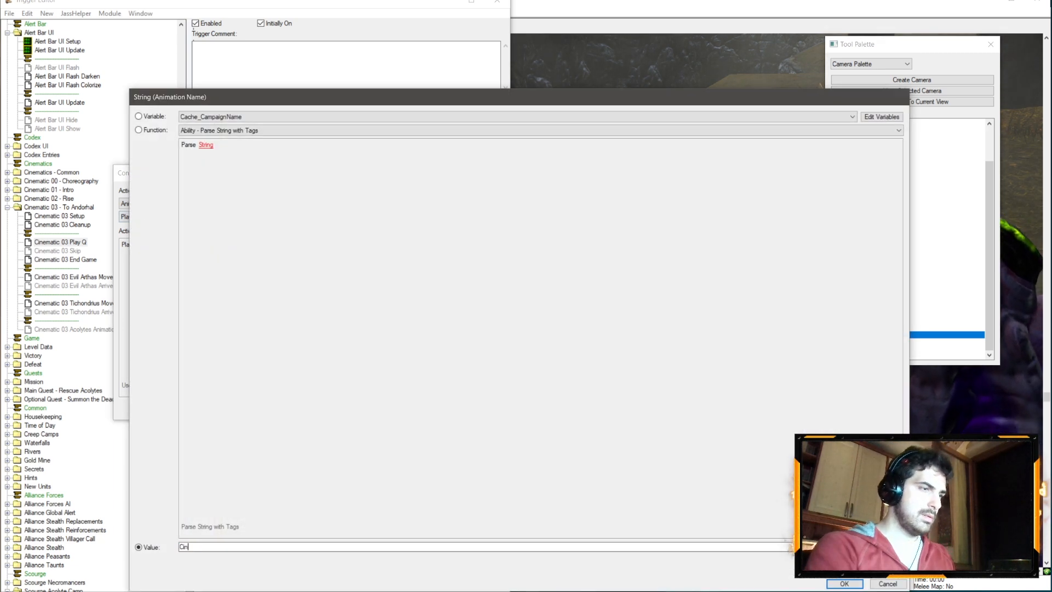
type("Cinematic Listening O")
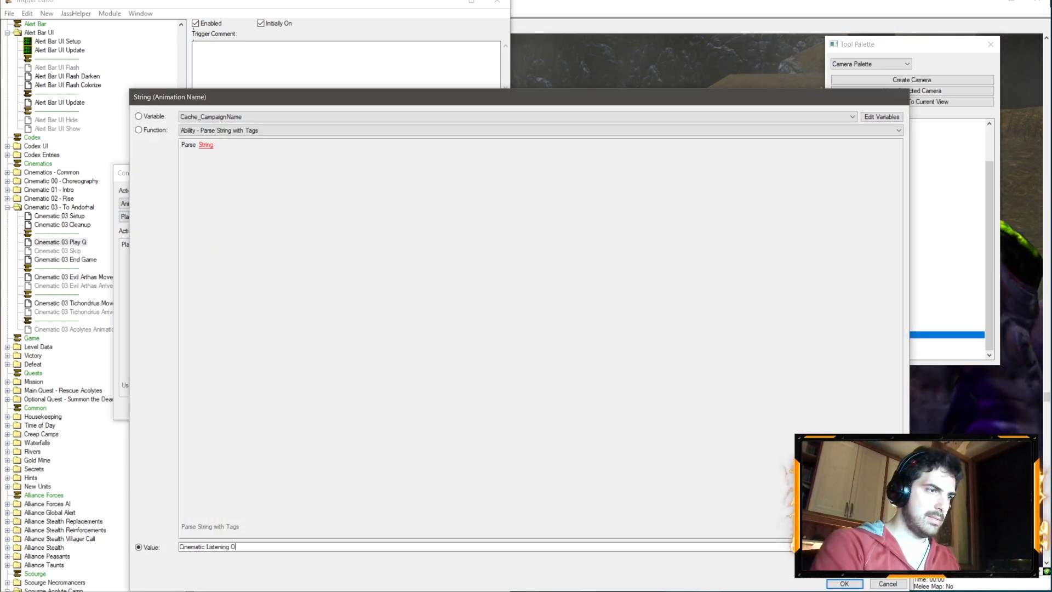
type("ne")
key("Return")
key("Return")
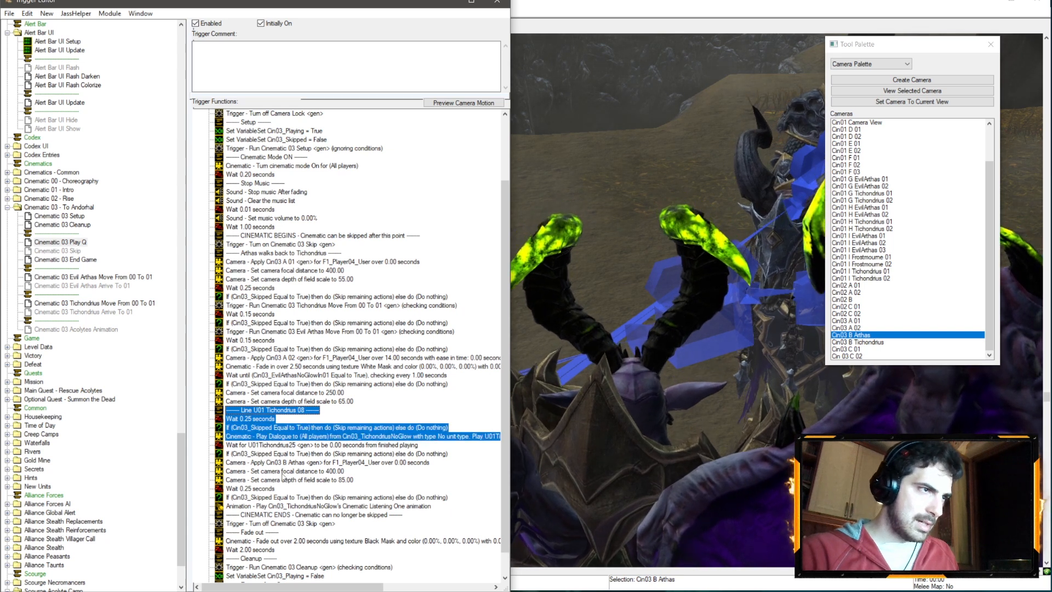
- Duplicate the Tichondrius line block, from comment to sound wait, below the Cin03 B Arthas shot, with the listening animation above its comment
left_click(276, 498)
key("ctrl+v")
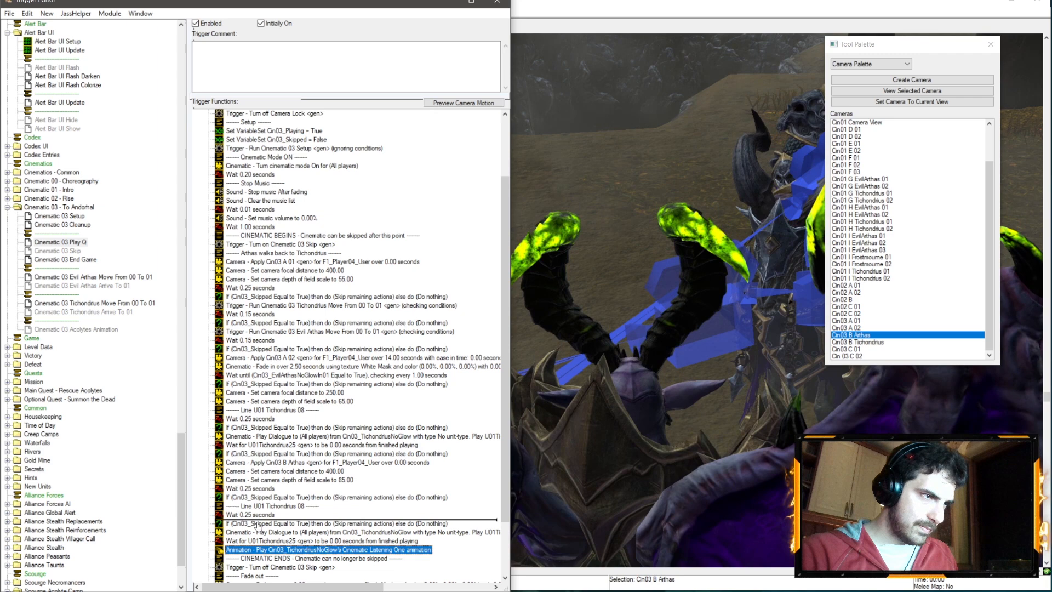
left_click_drag(267, 504, 269, 505)
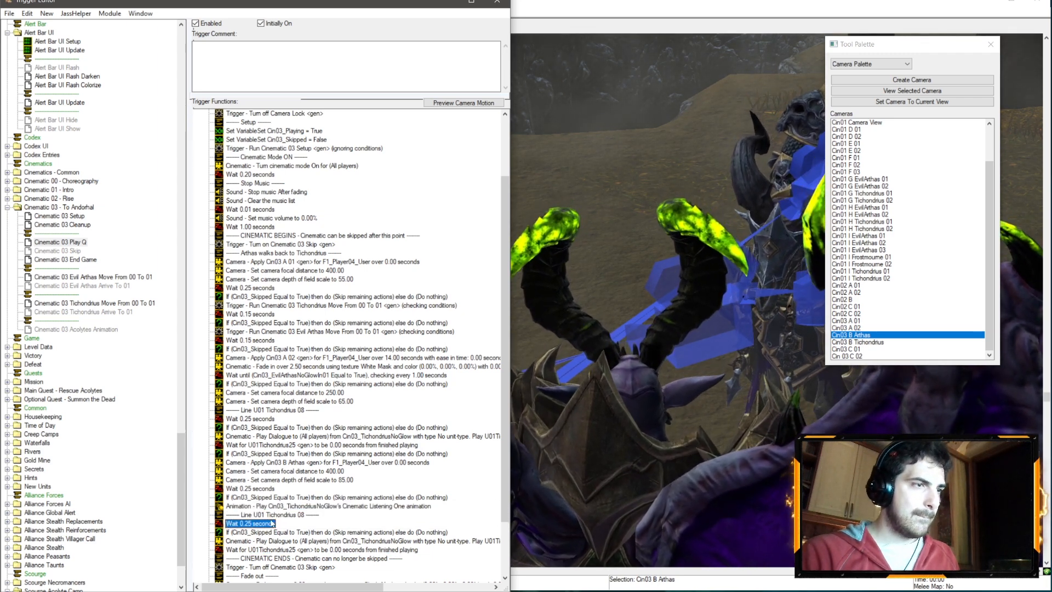
- Set the Wait under the copied line comment to 0.10 seconds
double_click(253, 524)
left_click(142, 245)
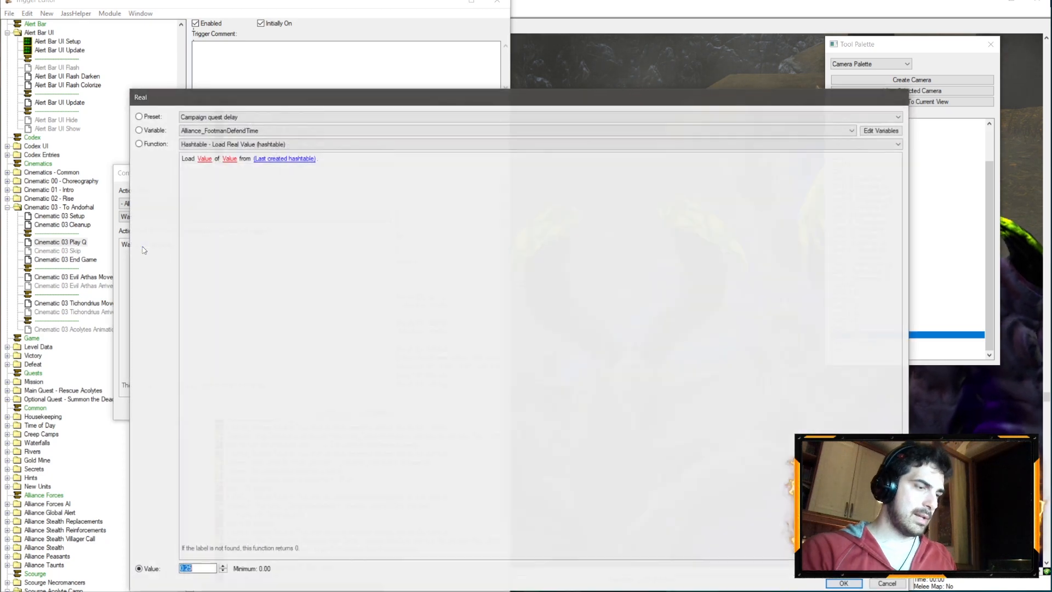
type("0.1")
key("Return")
key("Return")
- Try a 0.10-second Wait below the depth of field action of the Cin03 B Arthas shot
double_click(244, 489)
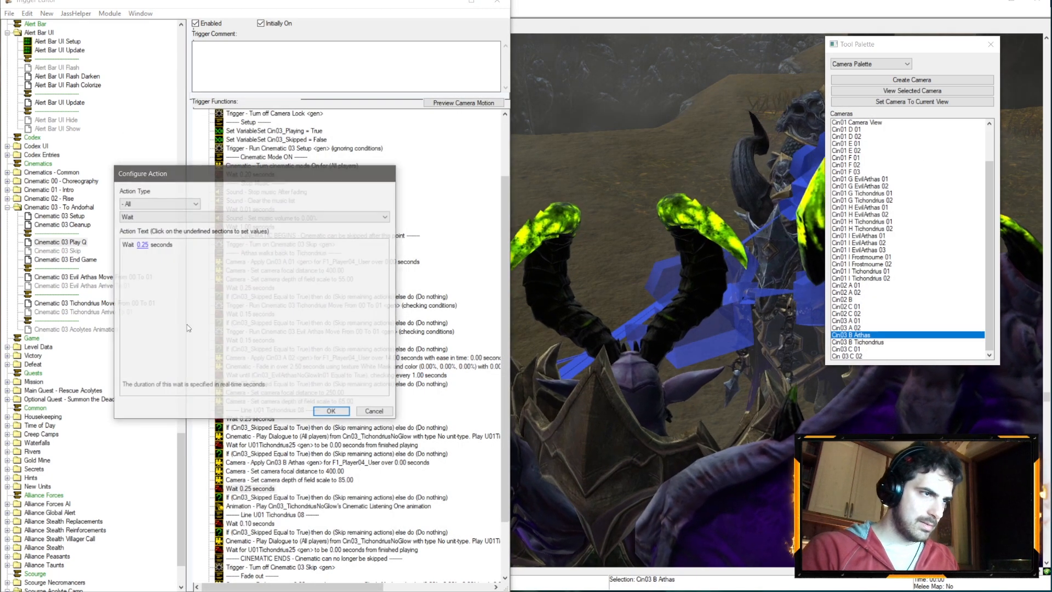
left_click(142, 245)
type("0.1")
key("Return")
key("Return")
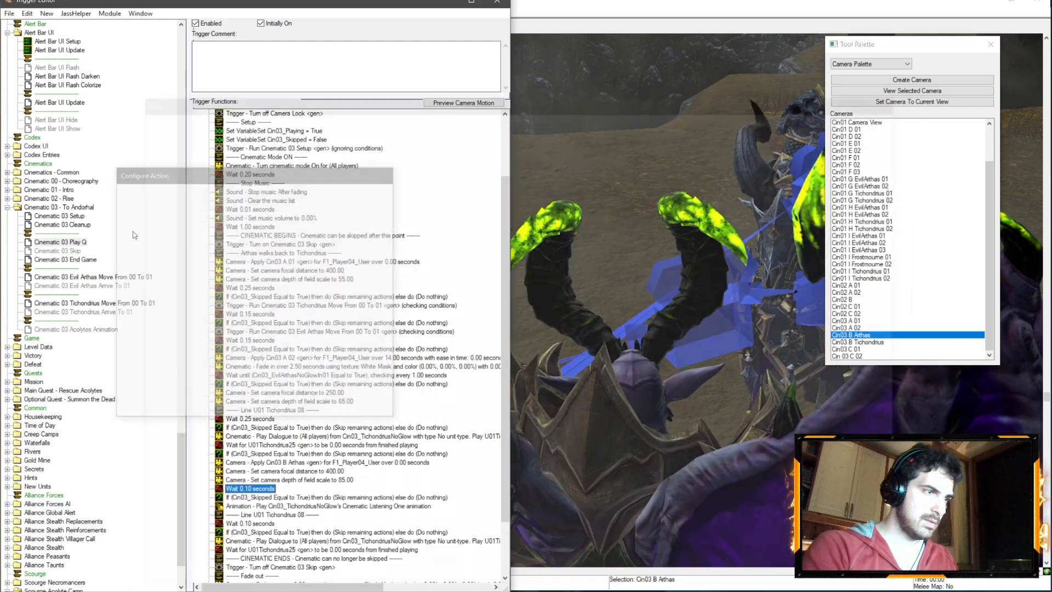
- Rename the comment above the first Tichondrius dialogue to "Line U01 Tichondrius 25"
scroll(326, 498, "down", 3)
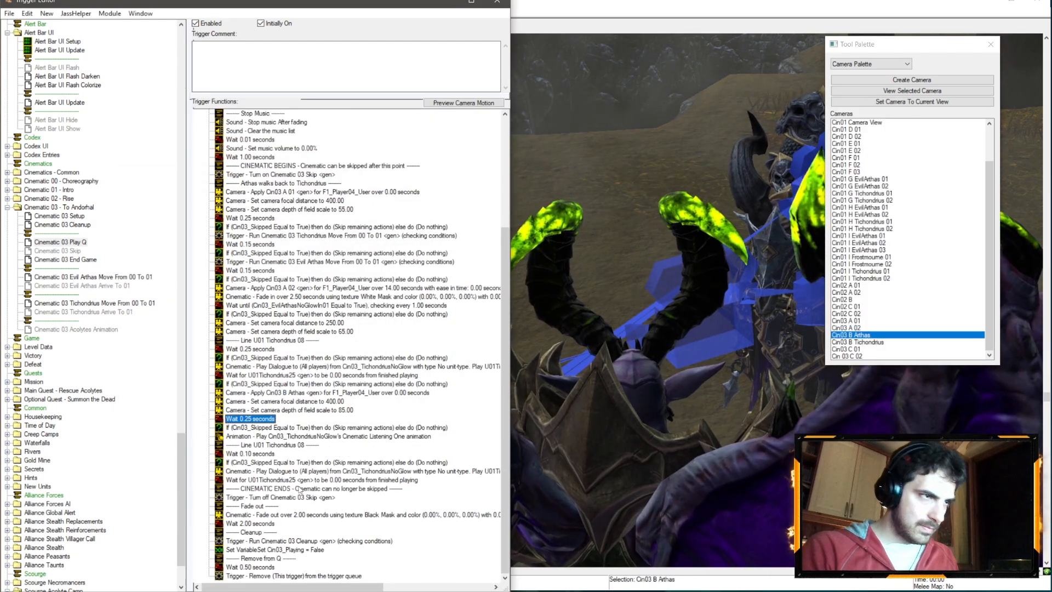
double_click(291, 448)
key("Escape")
double_click(291, 340)
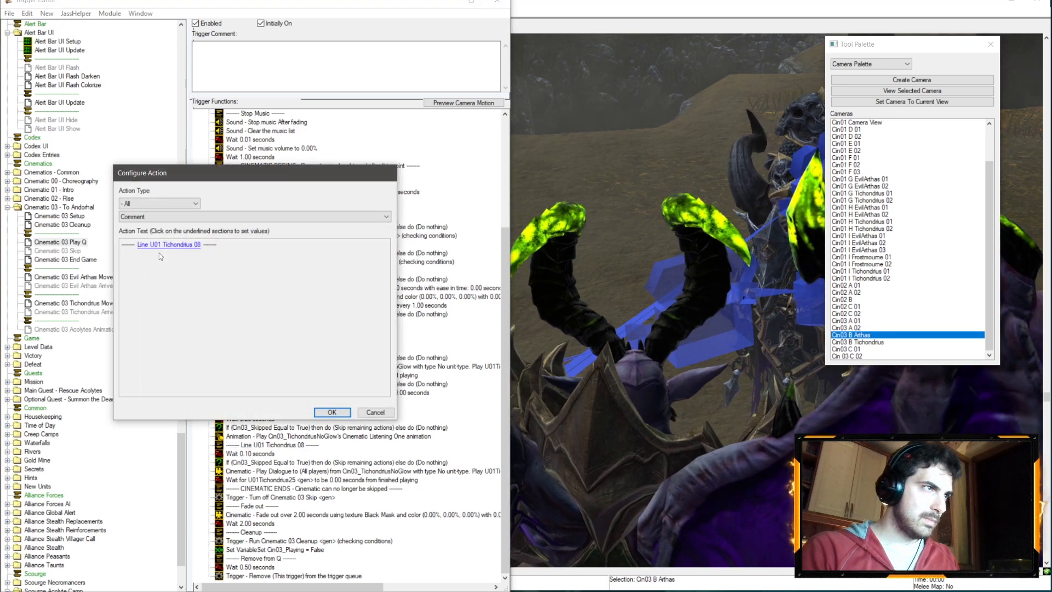
left_click(171, 245)
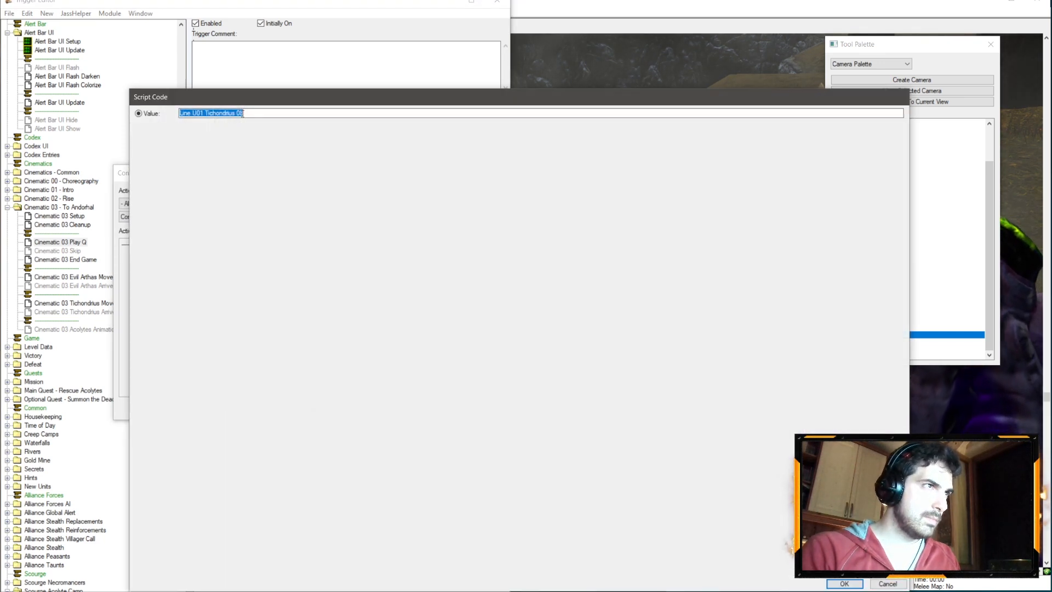
key("Return")
key("Return")
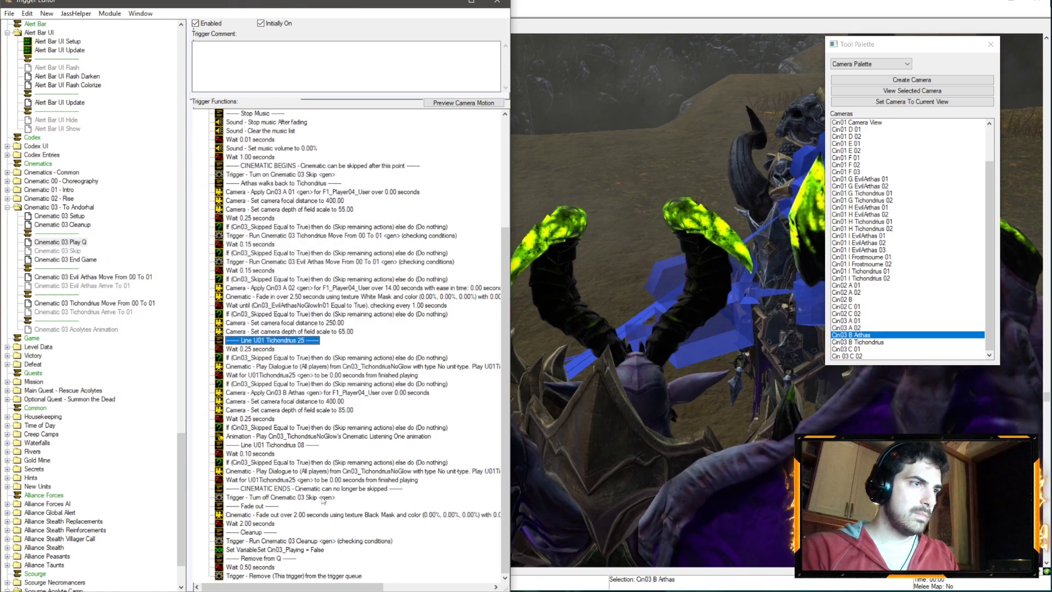
- Rename the copied line comment below the listening animation to "Line U01 Arthas 26"
double_click(296, 445)
left_click(171, 245)
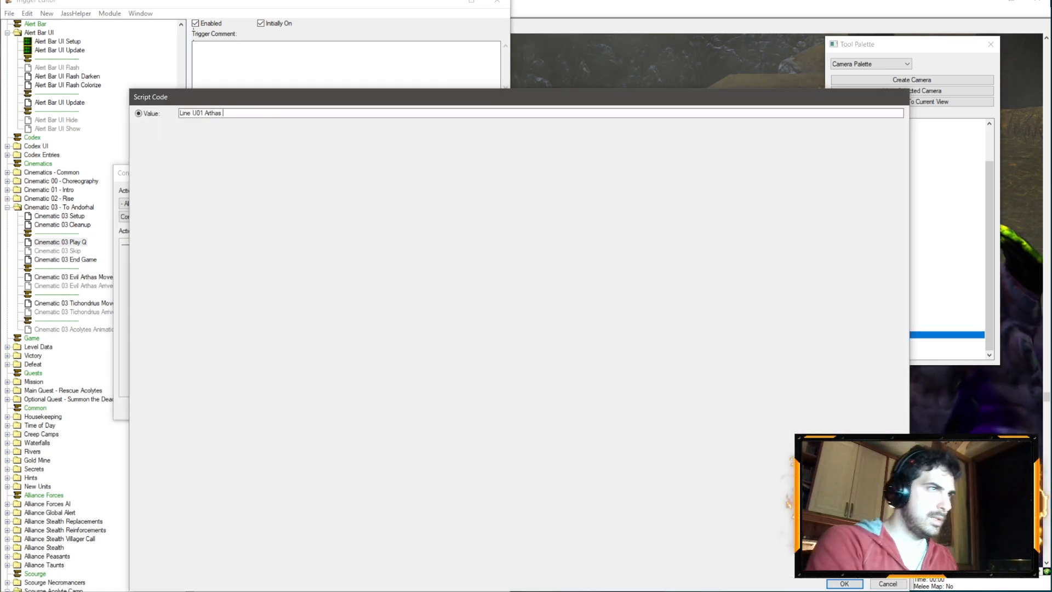
type("6")
key("Return")
key("Return")
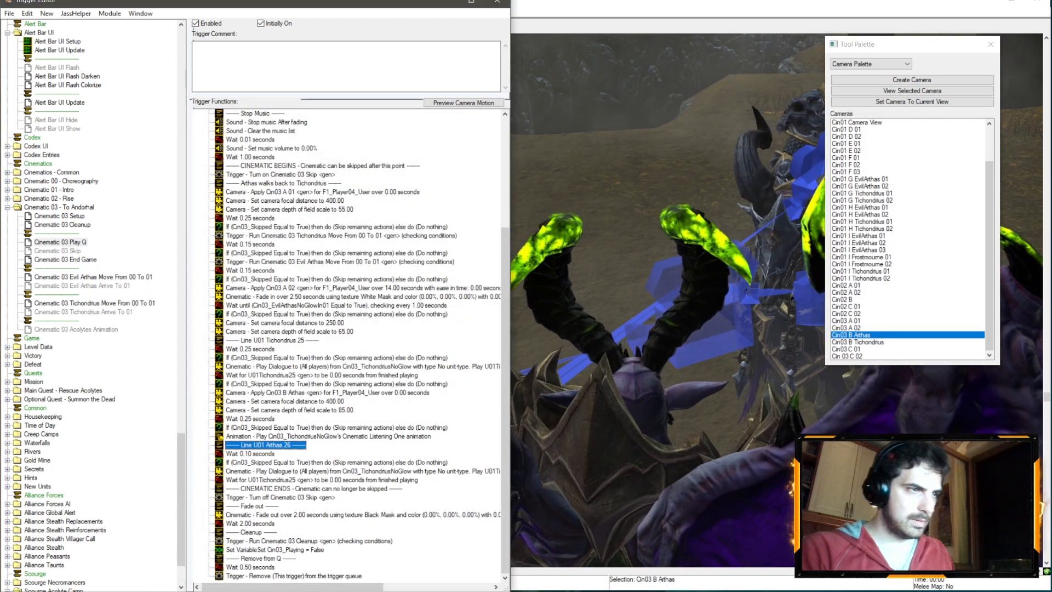
- Switch to Retera Model Studio, look over the Tichondrius model preview and the recently opened models, and return to the Trigger Editor
left_click(51, 590)
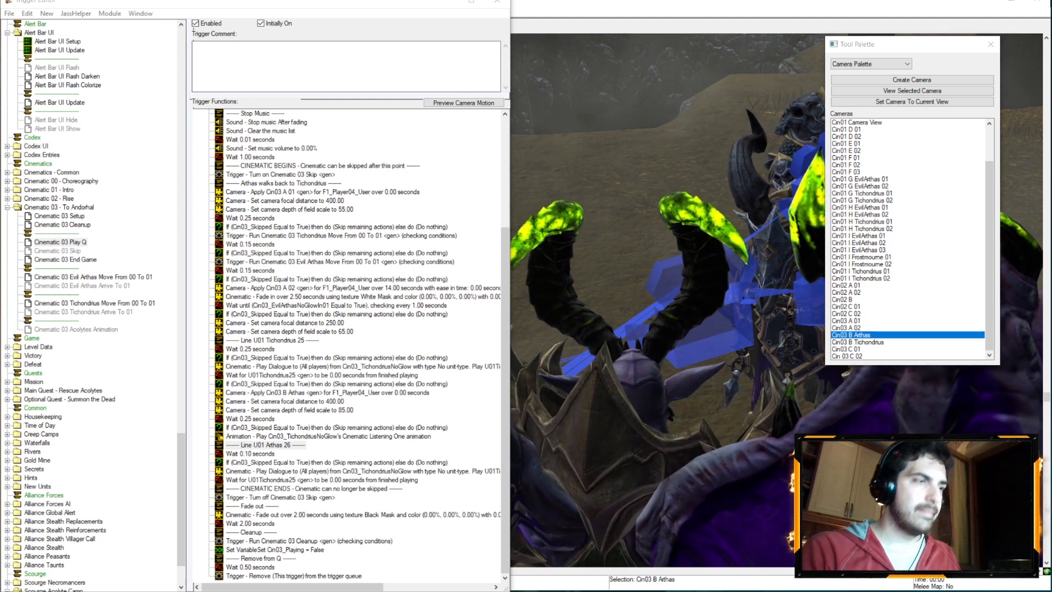
mouse_move(41, 590)
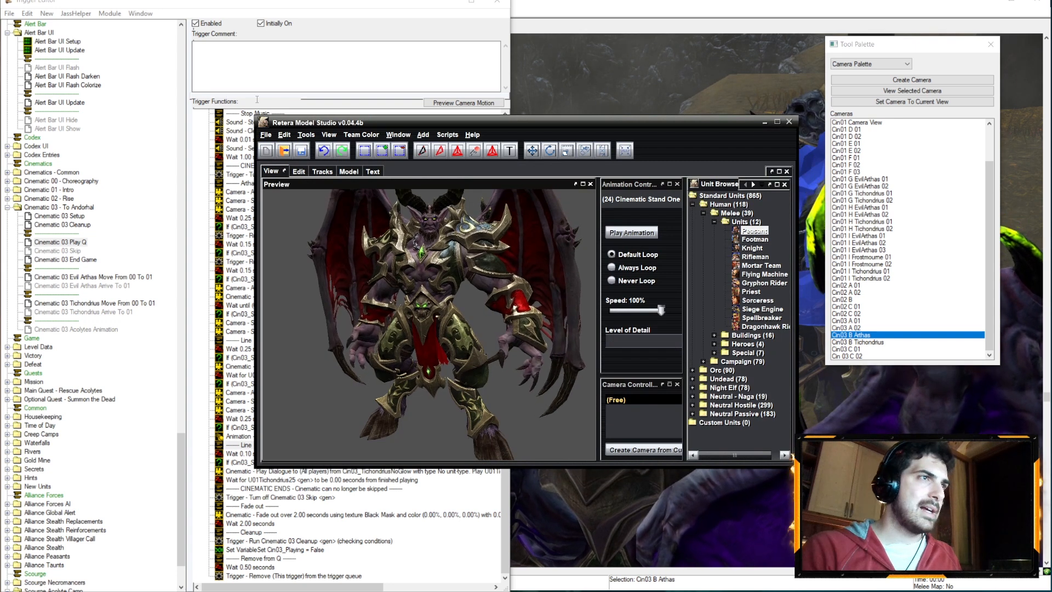
left_click(265, 134)
mouse_move(307, 181)
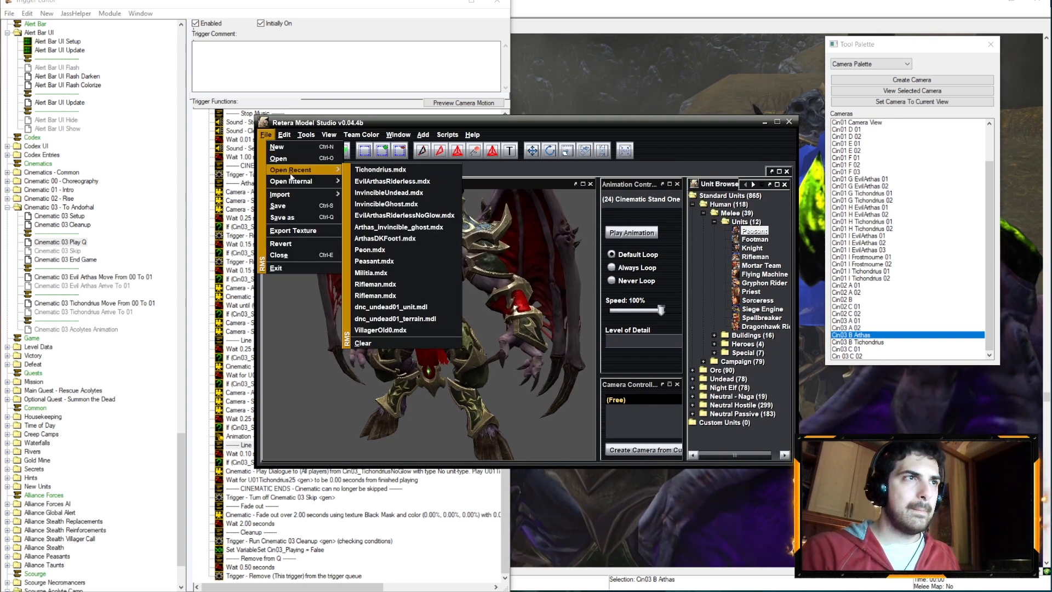
left_click(718, 163)
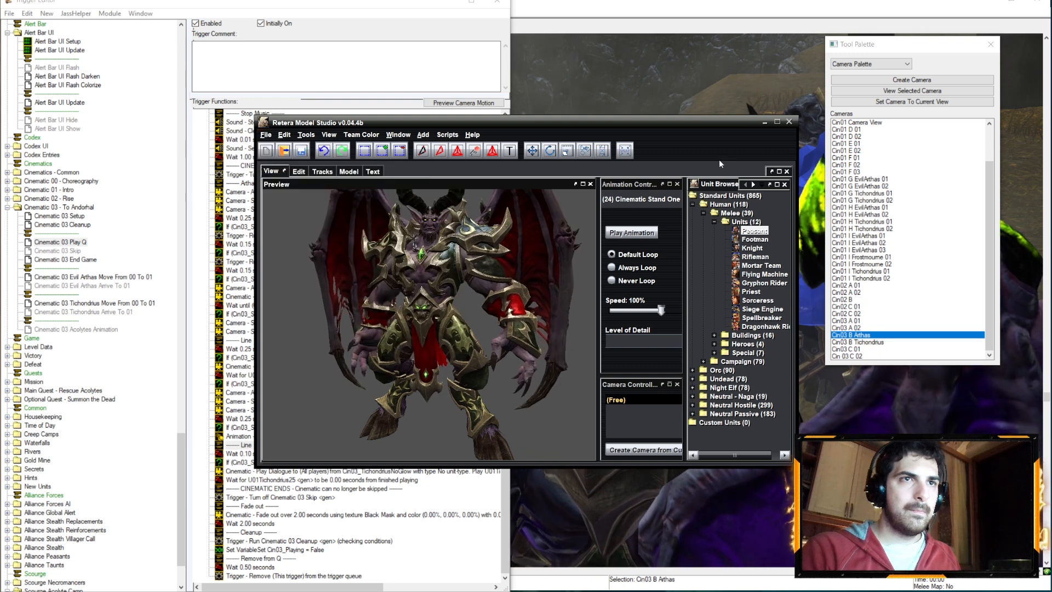
left_click(764, 122)
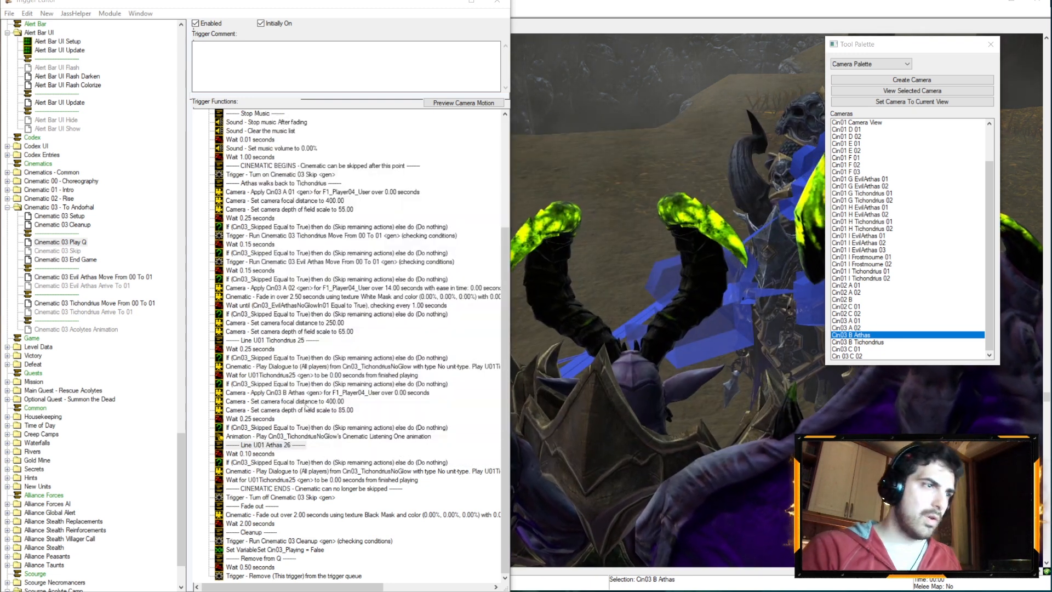
- Change the speaker of the dialogue action under the Arthas 26 comment to Cin03_EvilArthasNoGlow
double_click(300, 469)
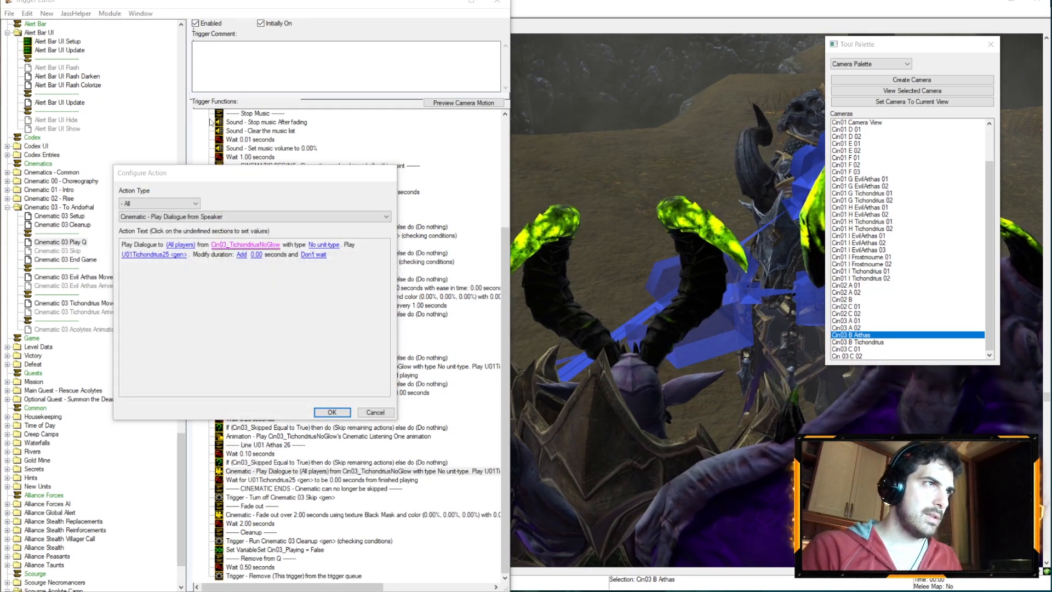
left_click(245, 244)
left_click(241, 131)
scroll(240, 159, "up", 2)
scroll(239, 159, "down", 15)
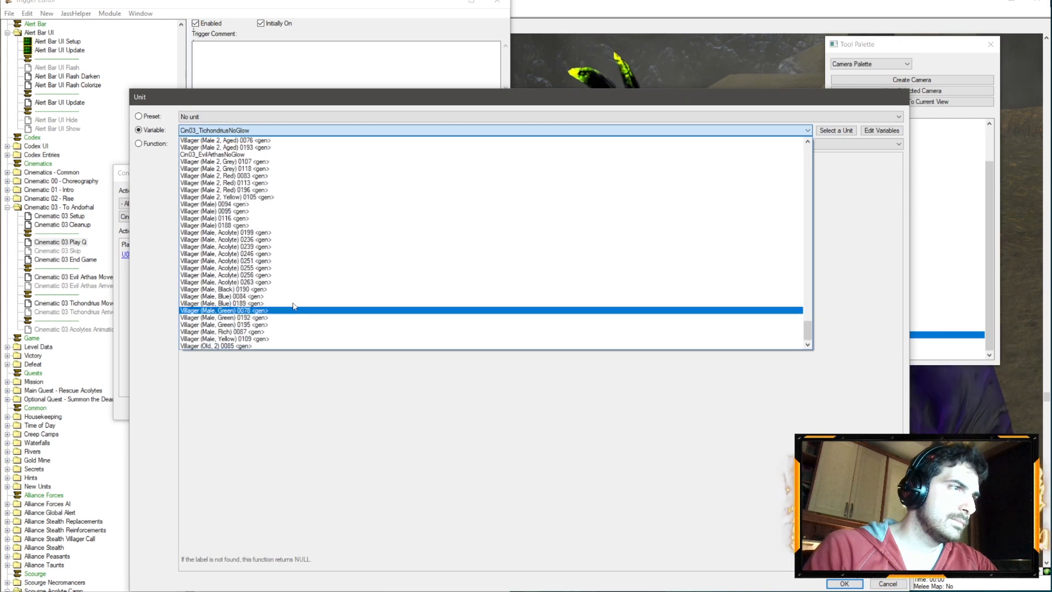
left_click(220, 154)
key("Return")
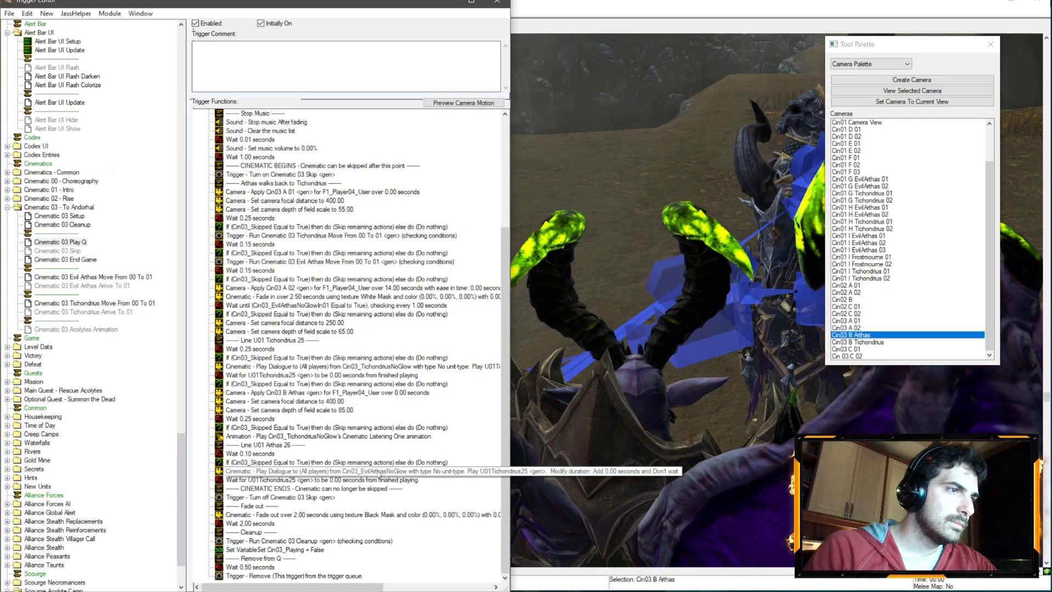
- Change the sound played by the Arthas dialogue action to U01Arthas26
left_click(148, 254)
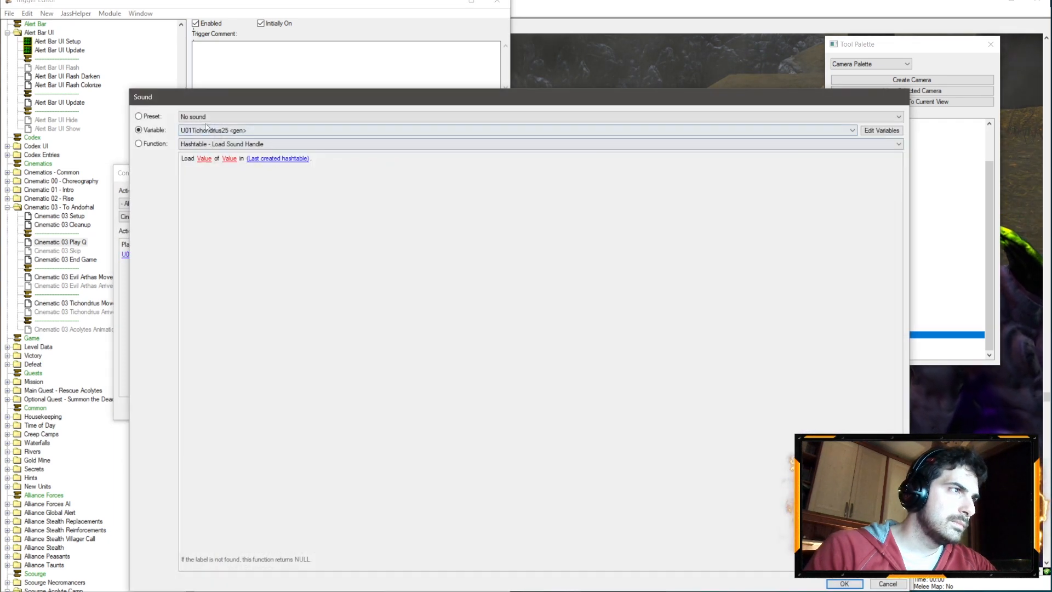
left_click(205, 130)
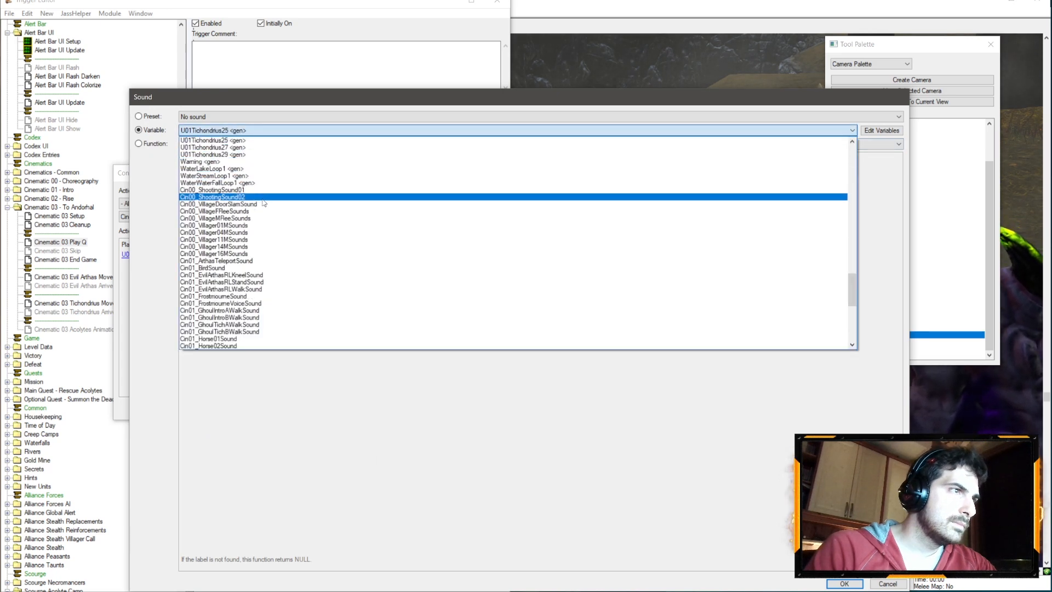
scroll(274, 205, "down", 5)
scroll(290, 236, "down", 10)
left_click(212, 227)
key("Escape")
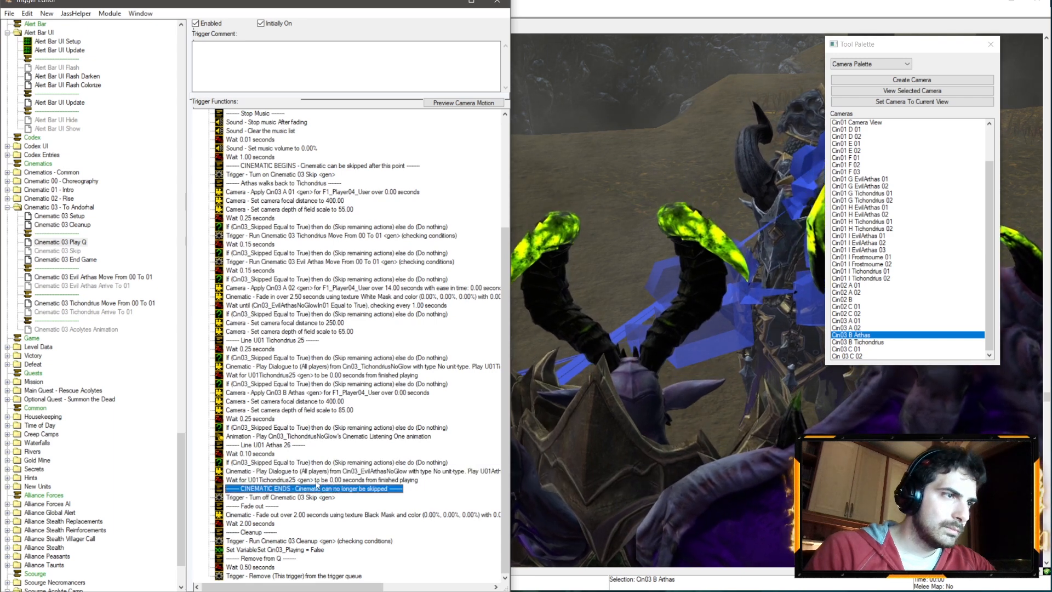
- Make the sound wait after the Arthas dialogue wait for U01Arthas26
left_click(176, 244)
left_click(214, 130)
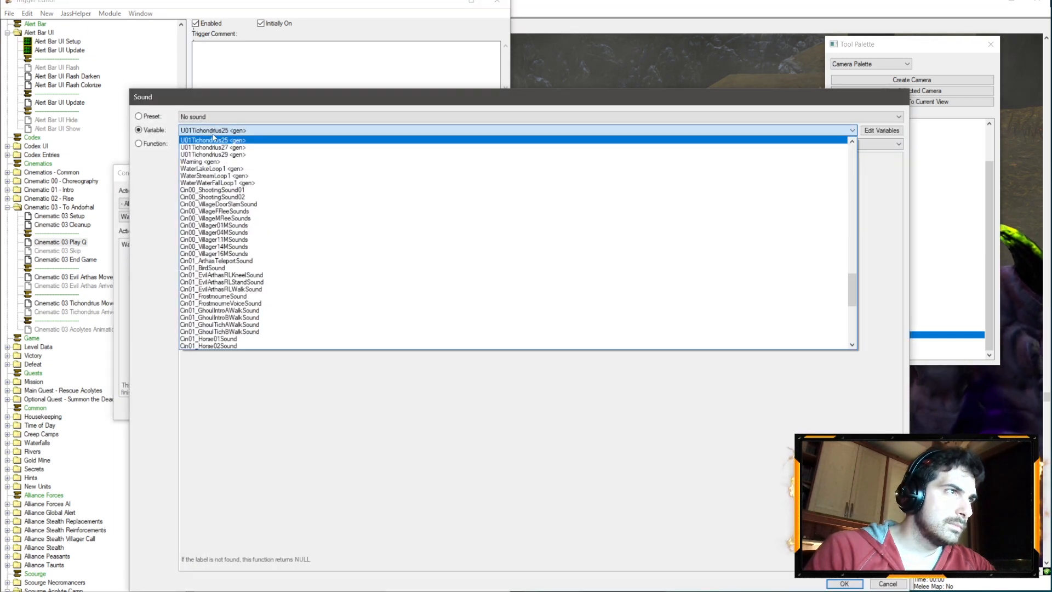
scroll(220, 162, "up", 6)
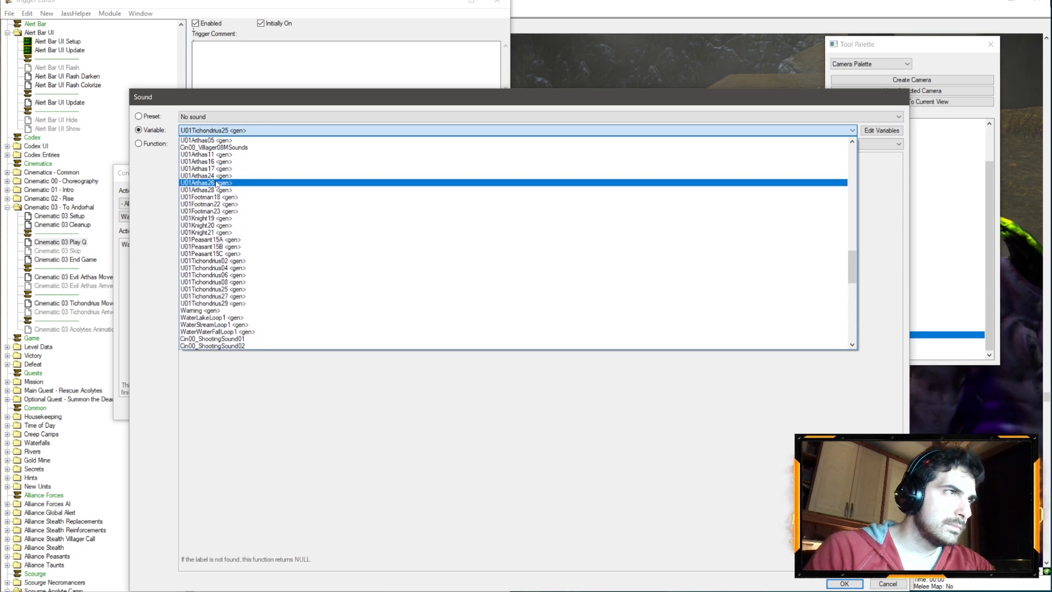
left_click(218, 183)
key("Return")
key("Return")
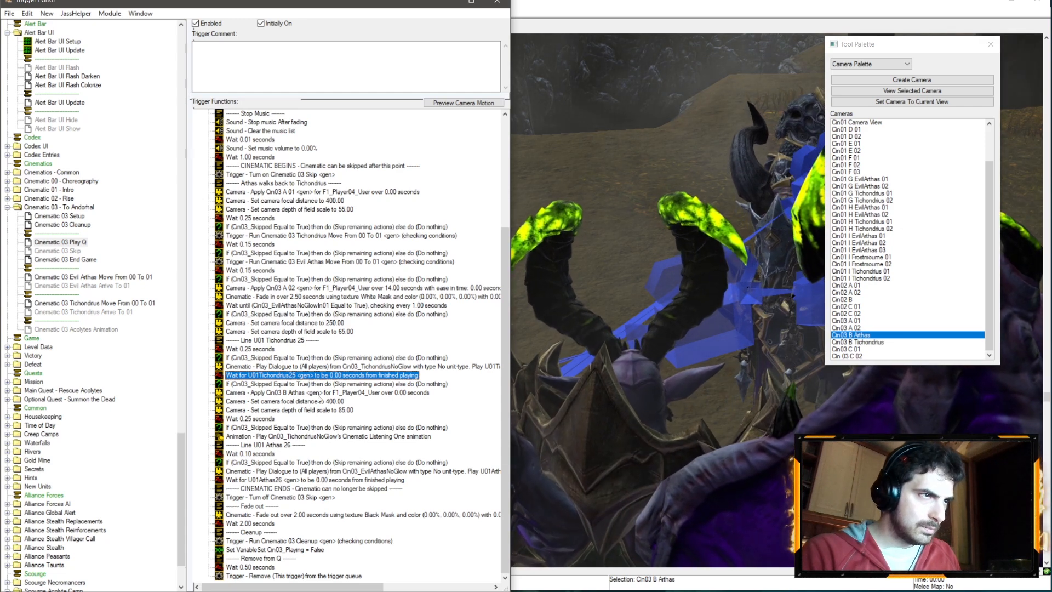
- After the wait for U01Arthas26, add a Cin03_Skipped check, a 3.00-second wait and a second Cin03_Skipped check
left_click(250, 453)
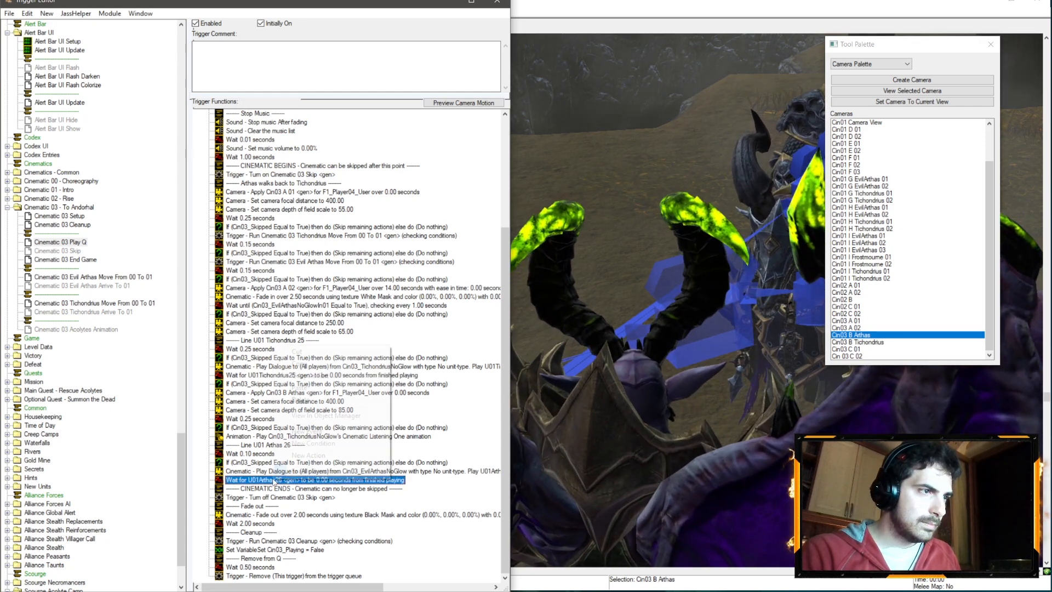
left_click(256, 480)
key("ctrl+v")
left_click(251, 454)
key("ctrl+v")
double_click(256, 497)
left_click(143, 245)
type("3")
key("Return")
key("Return")
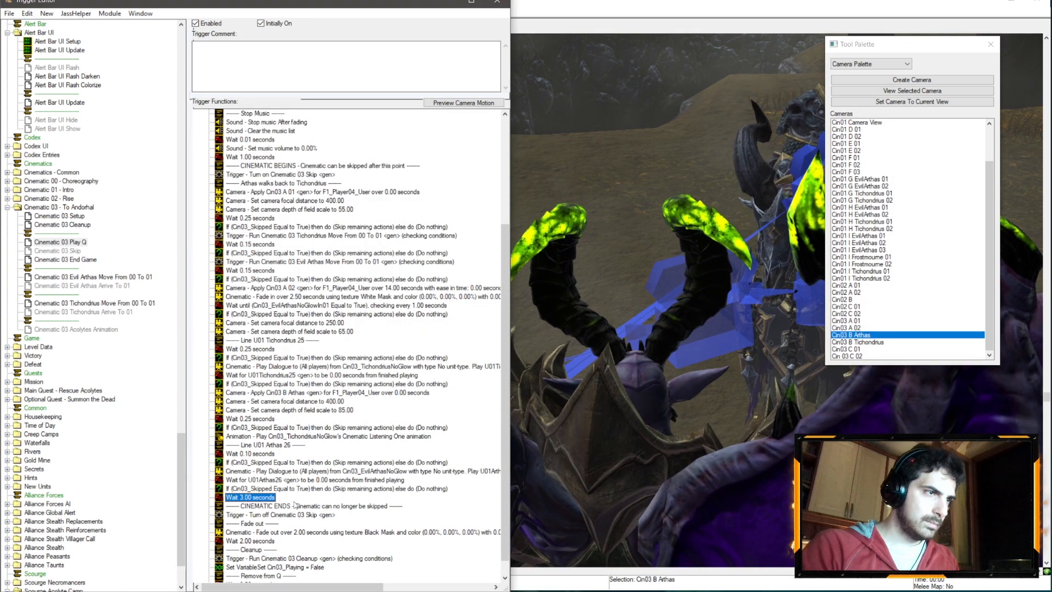
left_click(264, 498)
type("If (Cin03_Skipped Equal to True) then do (Skip remaining actions) else do (Do nothing)")
- Add a Play Unit Animation action for Cin03_EvilArthasNoGlow between the first new skip check and the 3.00-second wait
left_click(278, 480)
right_click(284, 489)
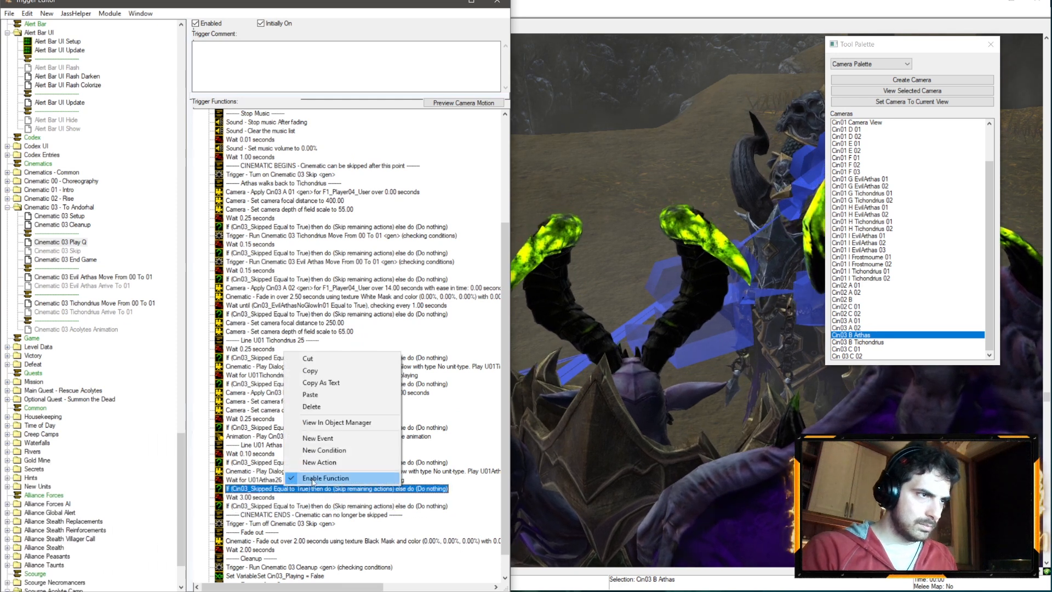
left_click(310, 463)
left_click(159, 204)
left_click(158, 247)
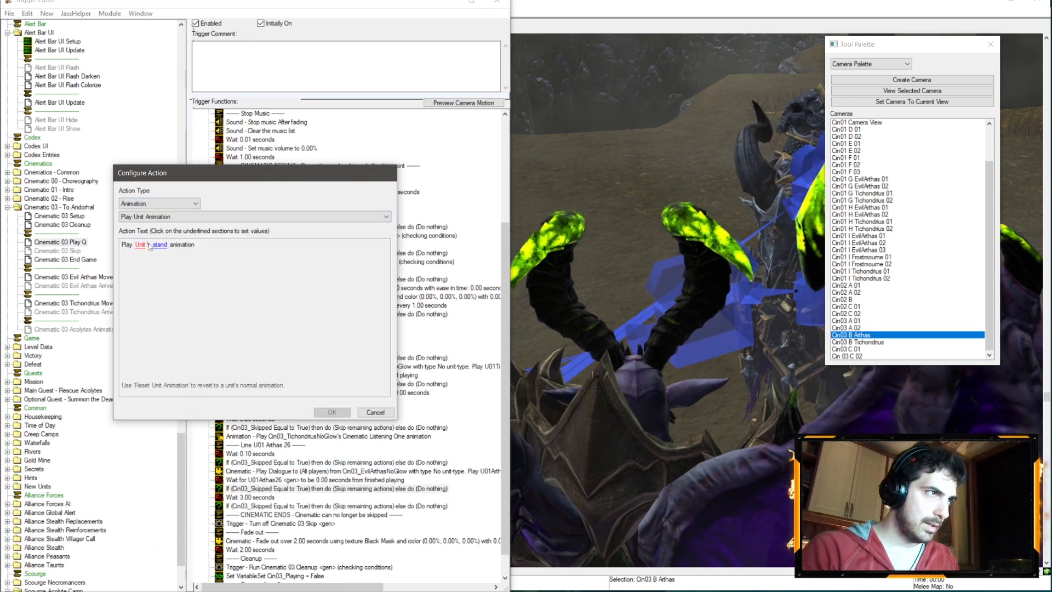
left_click(140, 245)
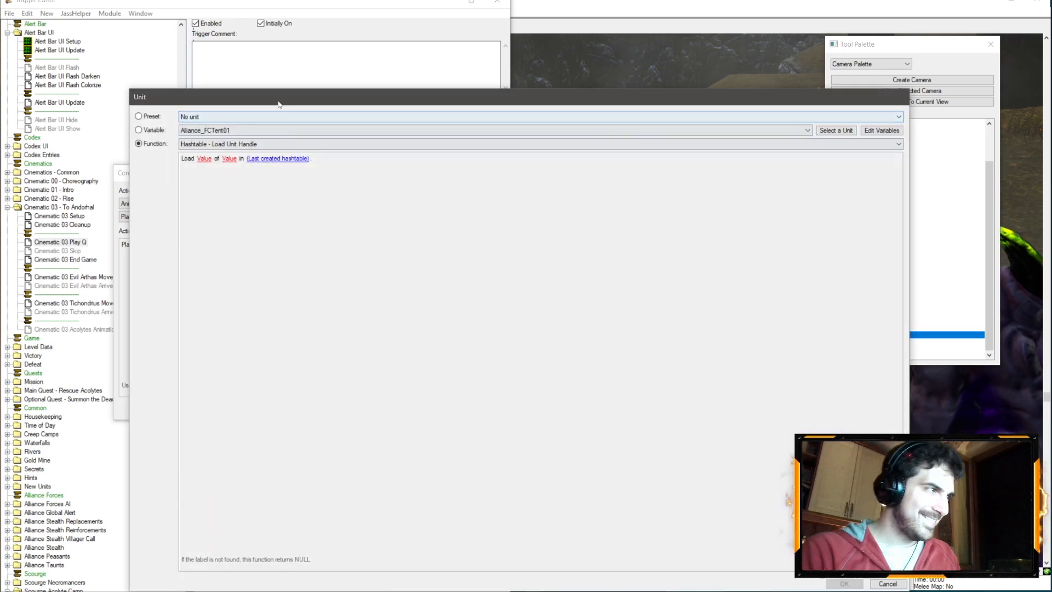
left_click(251, 132)
scroll(359, 263, "down", 10)
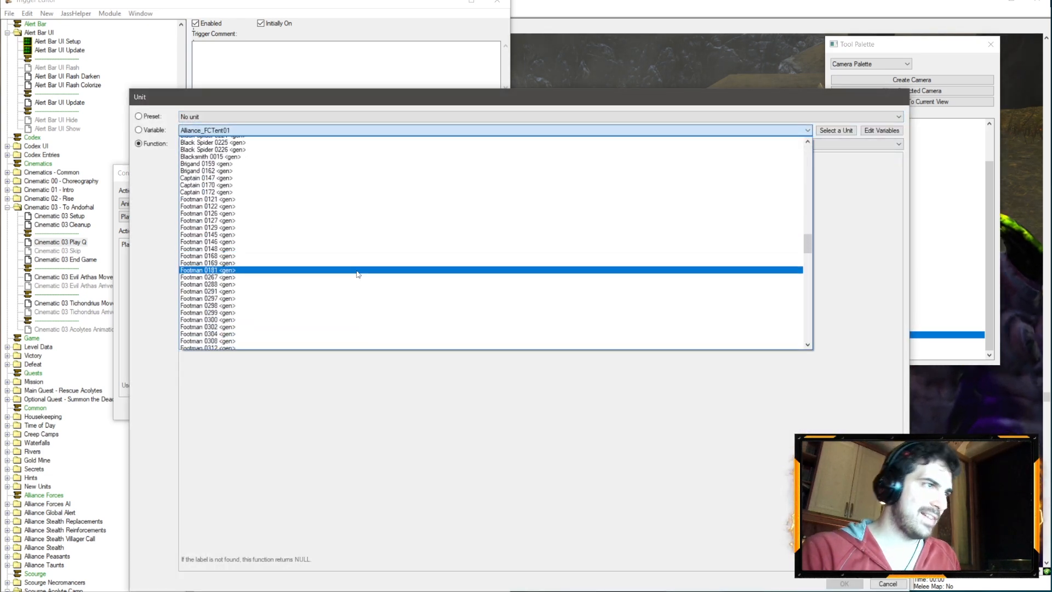
scroll(358, 274, "up", 10)
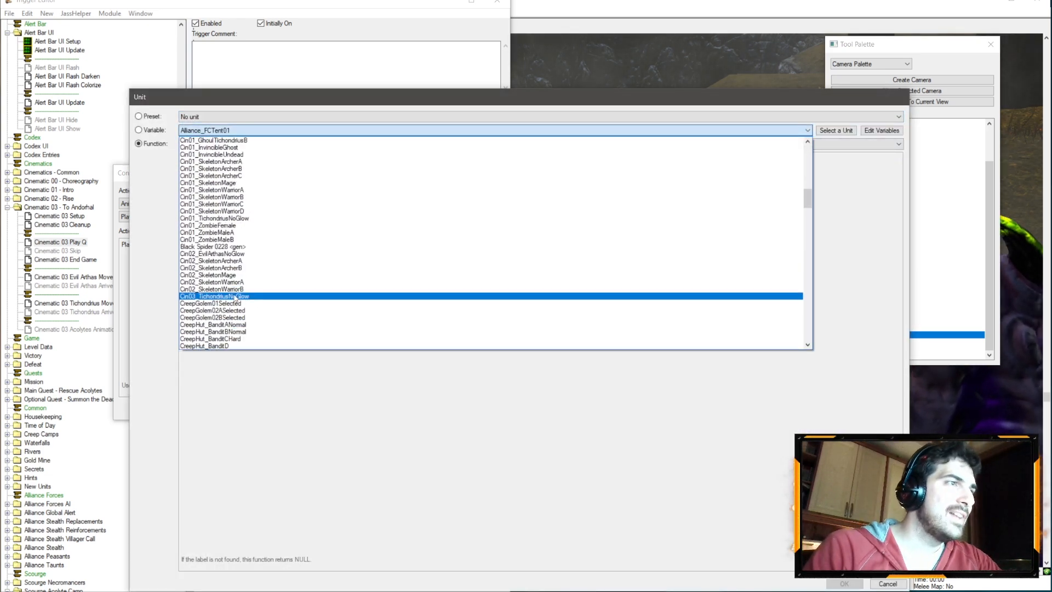
scroll(249, 282, "down", 15)
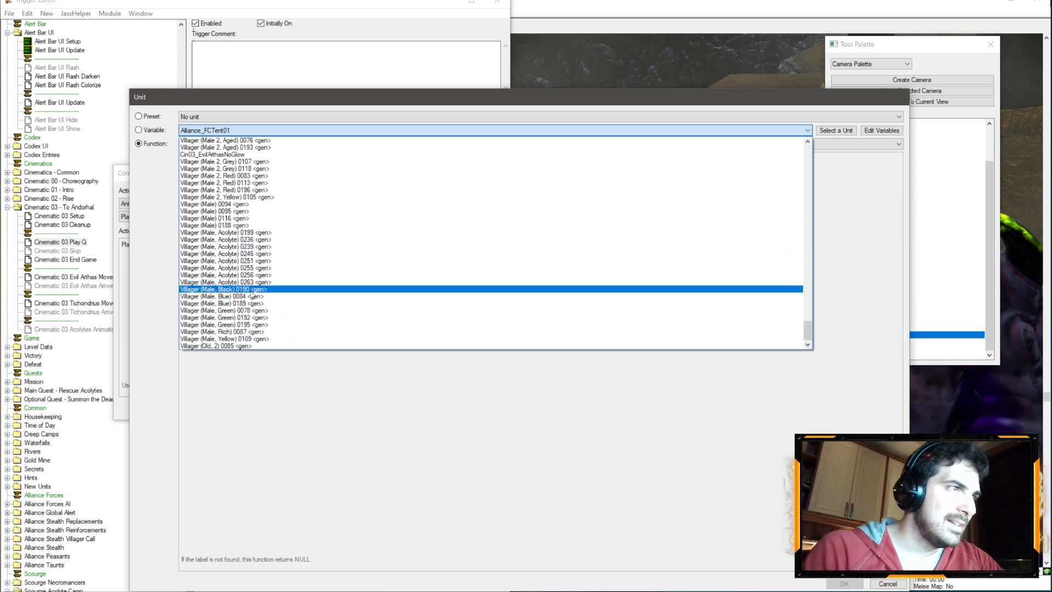
left_click(249, 154)
key("Return")
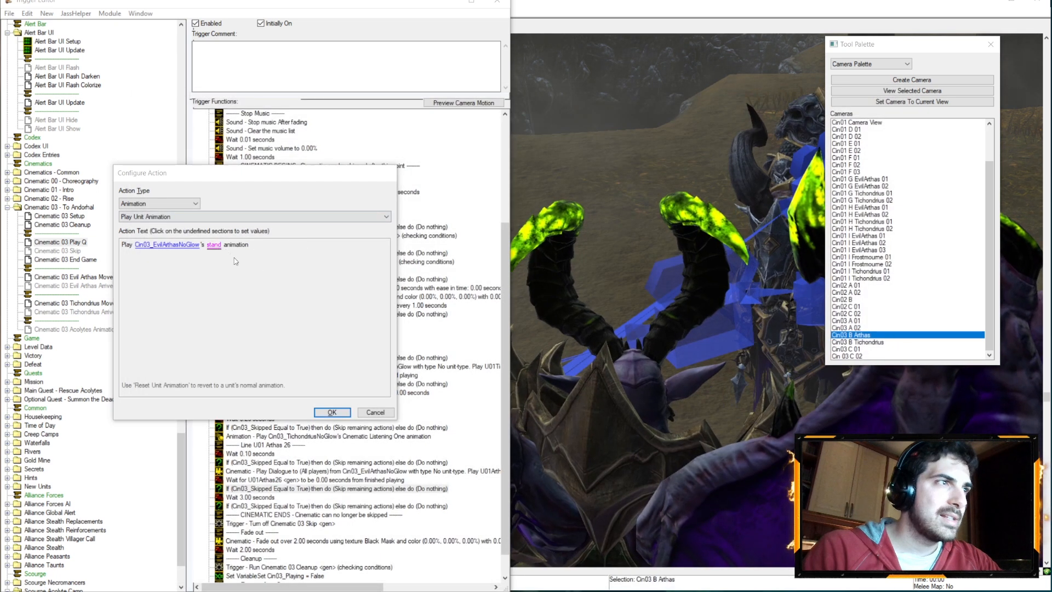
- Set the new Arthas action's animation to Cinematic Listening One and save the map
left_click(214, 245)
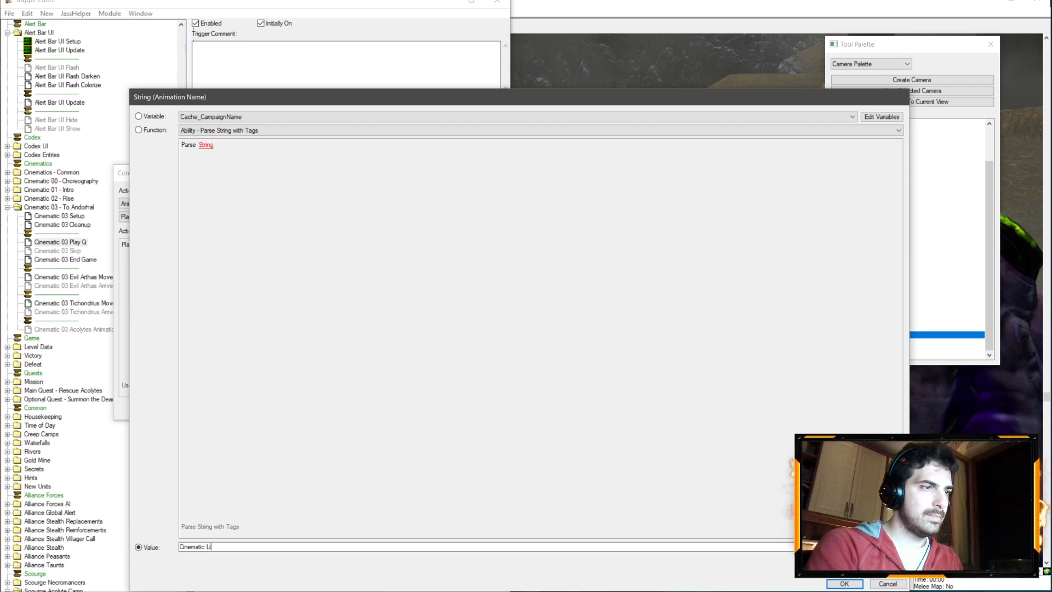
type("Cinematic Listening One")
key("Return")
key("Return")
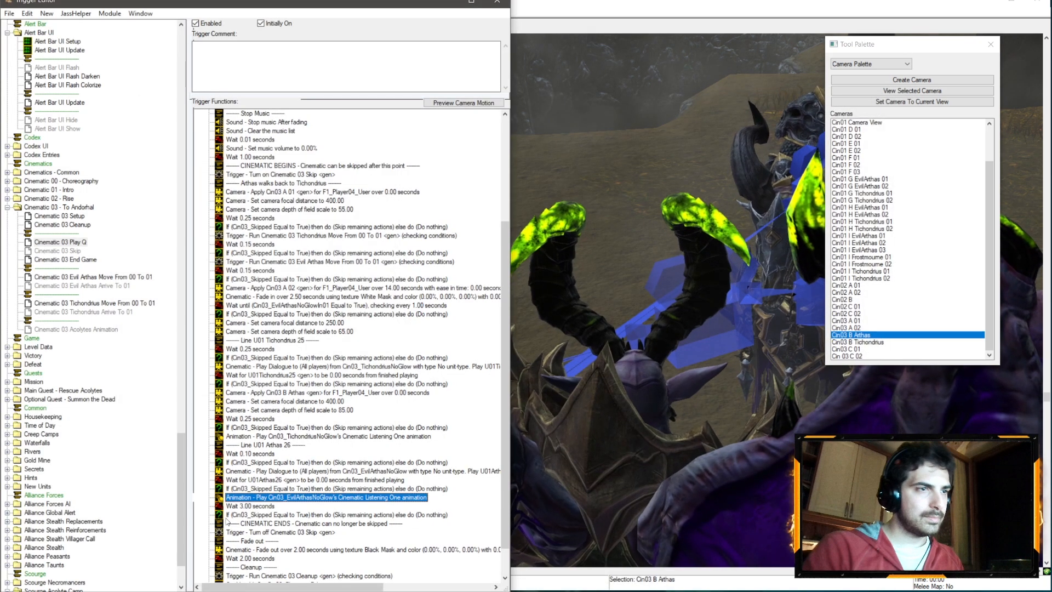
left_click(10, 14)
left_click(31, 65)
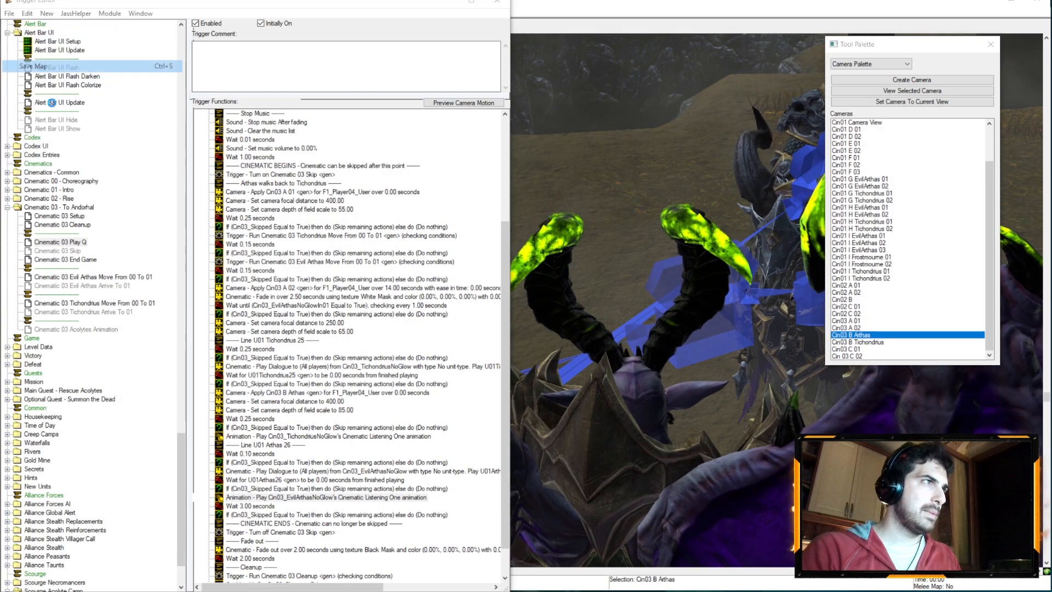
- Switch to Retera Model Studio and load the Arthas (Evil) model from the Undead campaign heroes
key("alt+Tab")
left_click(266, 134)
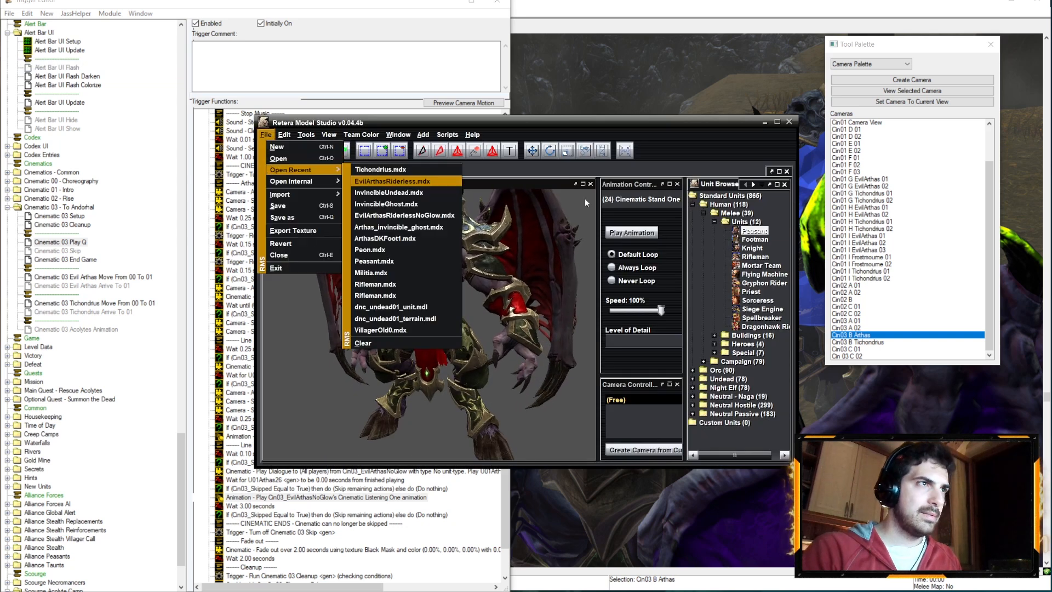
left_click(703, 213)
left_click(692, 239)
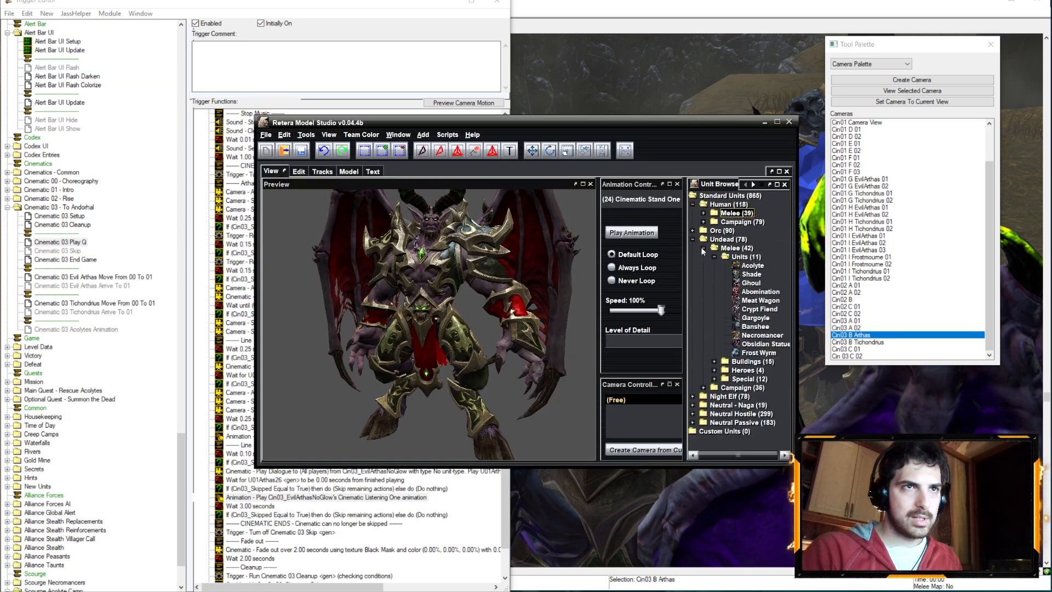
left_click(704, 248)
left_click(703, 256)
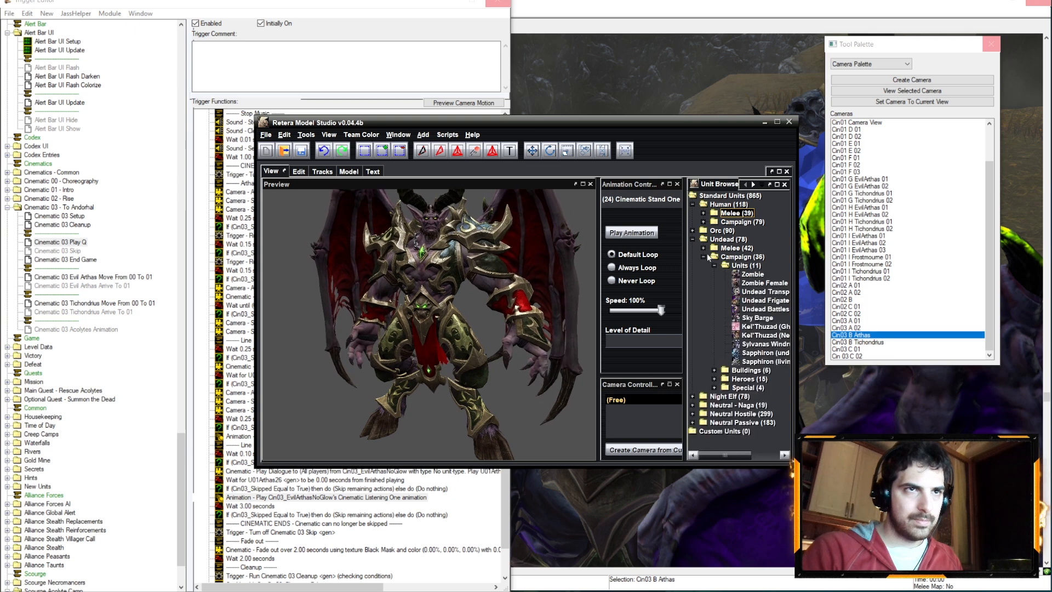
left_click(714, 265)
left_click(714, 283)
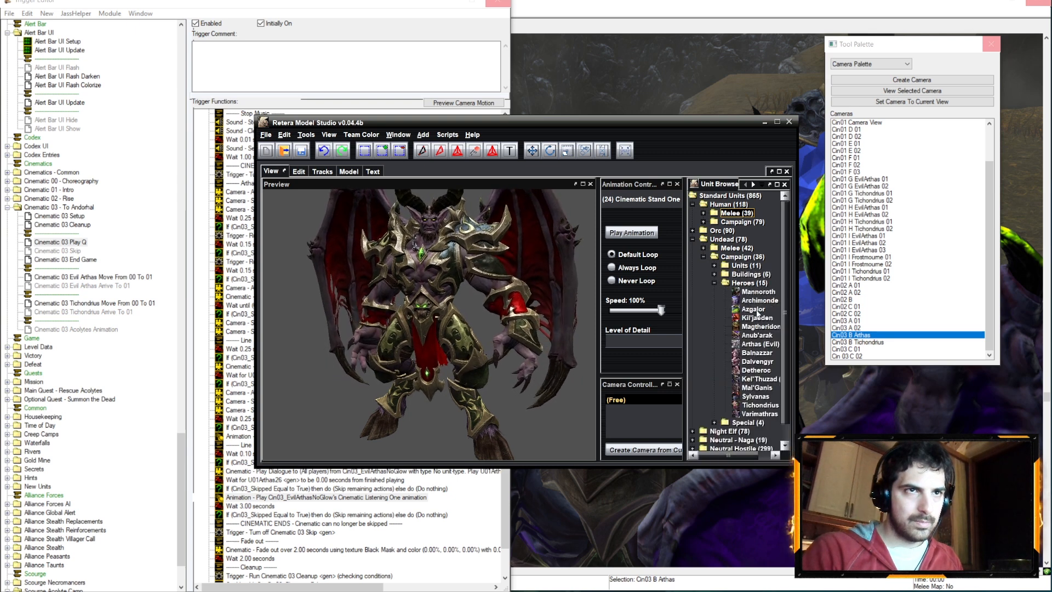
left_click(759, 344)
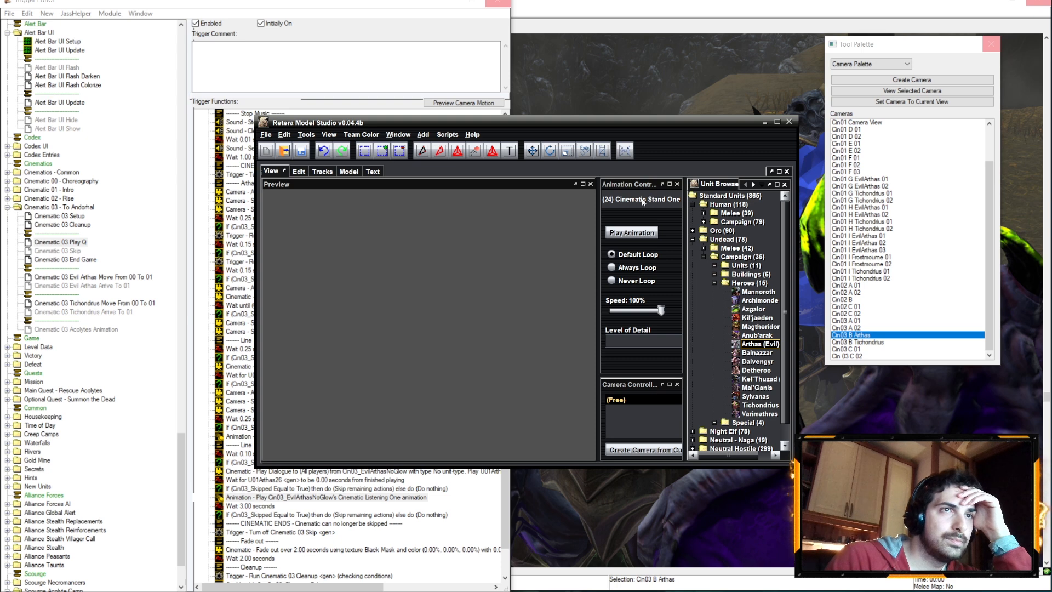
- Preview the Cinematic Idea One and Cinematic Headshake One animations of Arthas (Evil), and return to the Trigger Editor
left_click(639, 199)
scroll(649, 267, "down", 5)
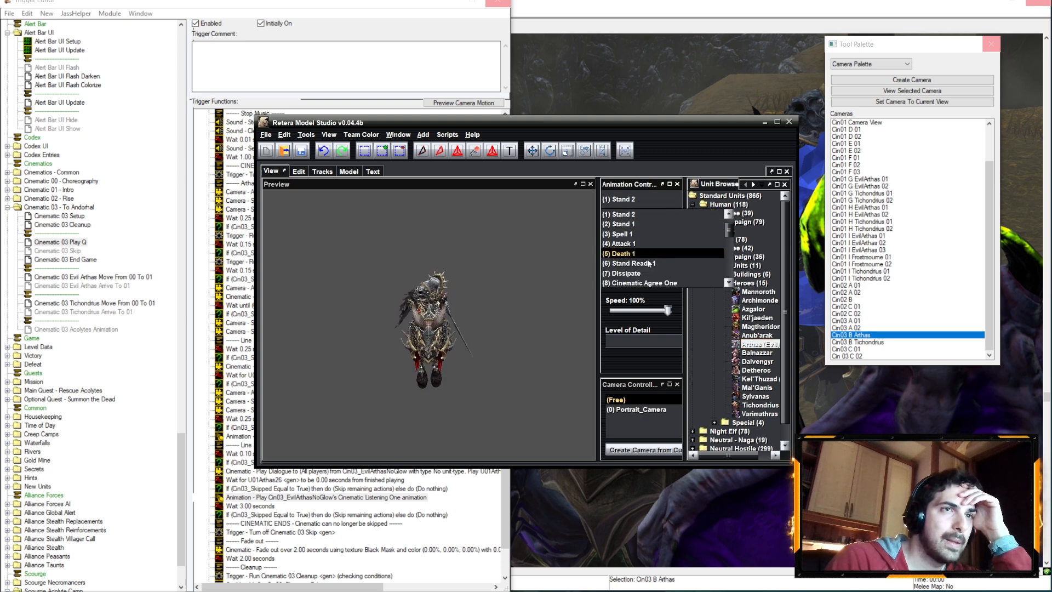
scroll(692, 258, "up", 4)
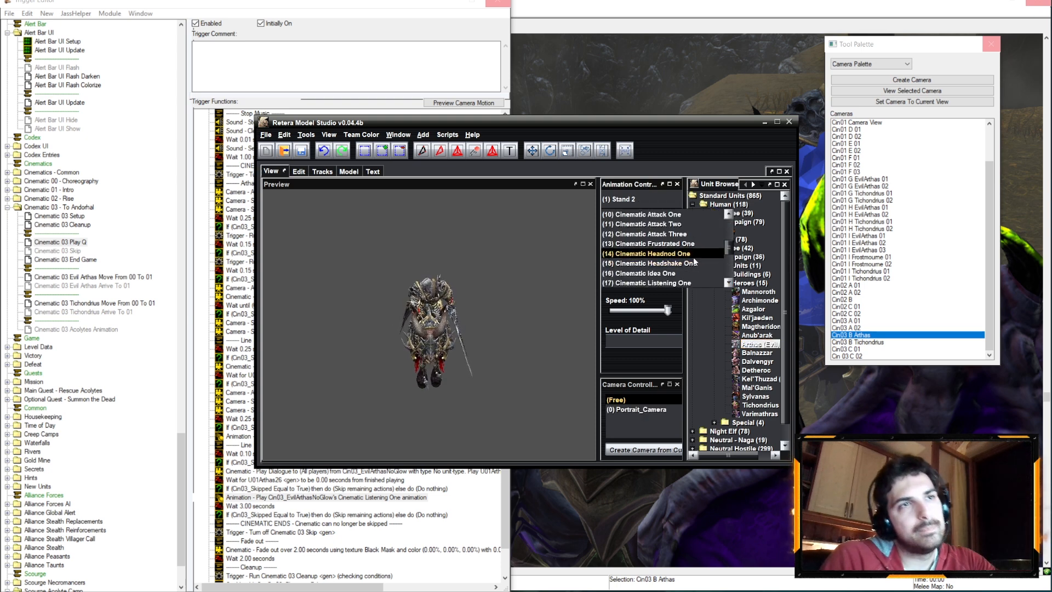
left_click(646, 272)
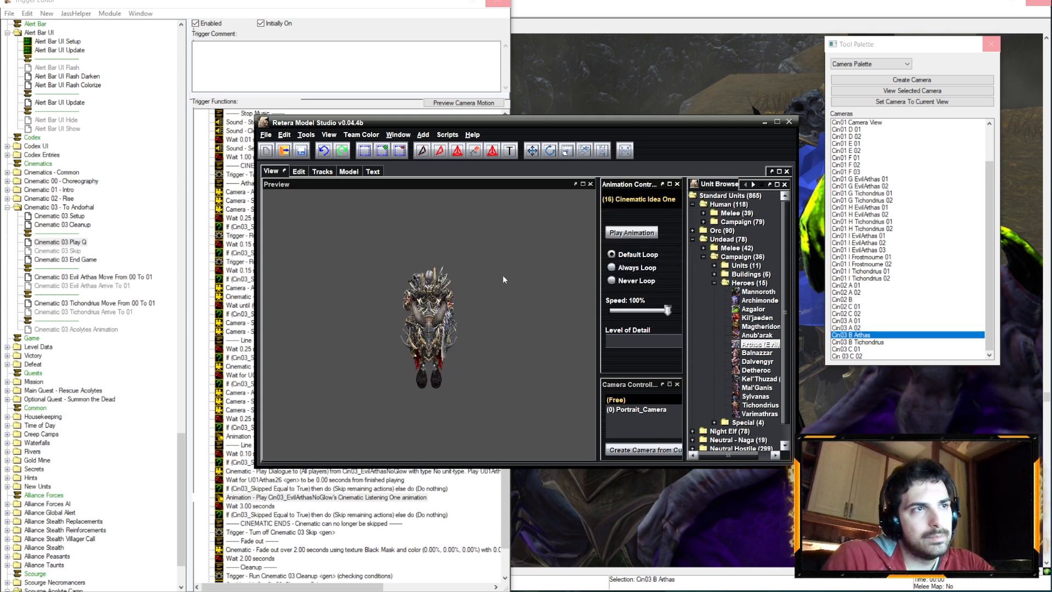
left_click(650, 204)
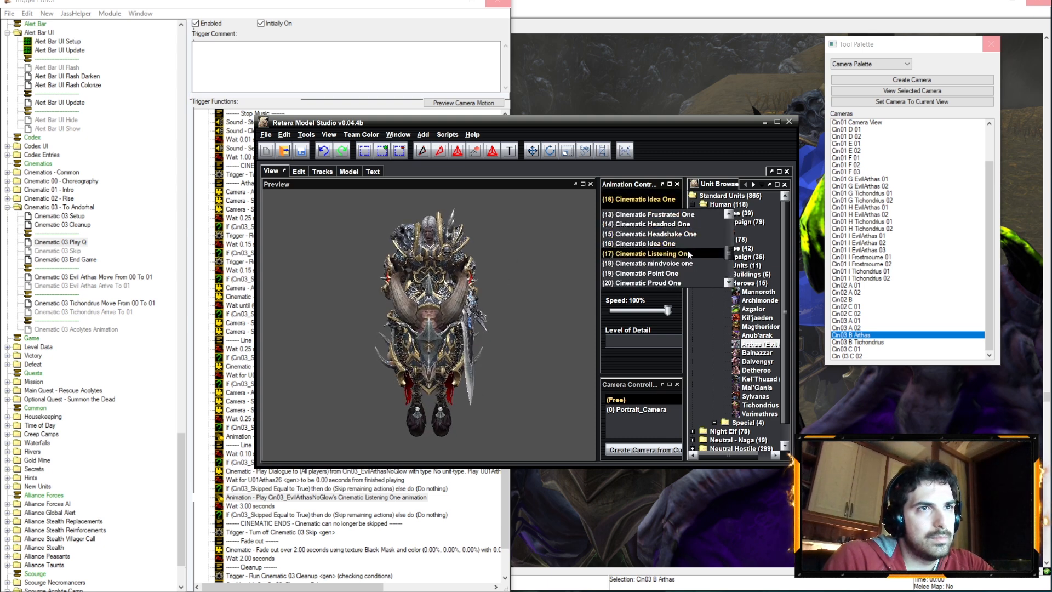
left_click(652, 234)
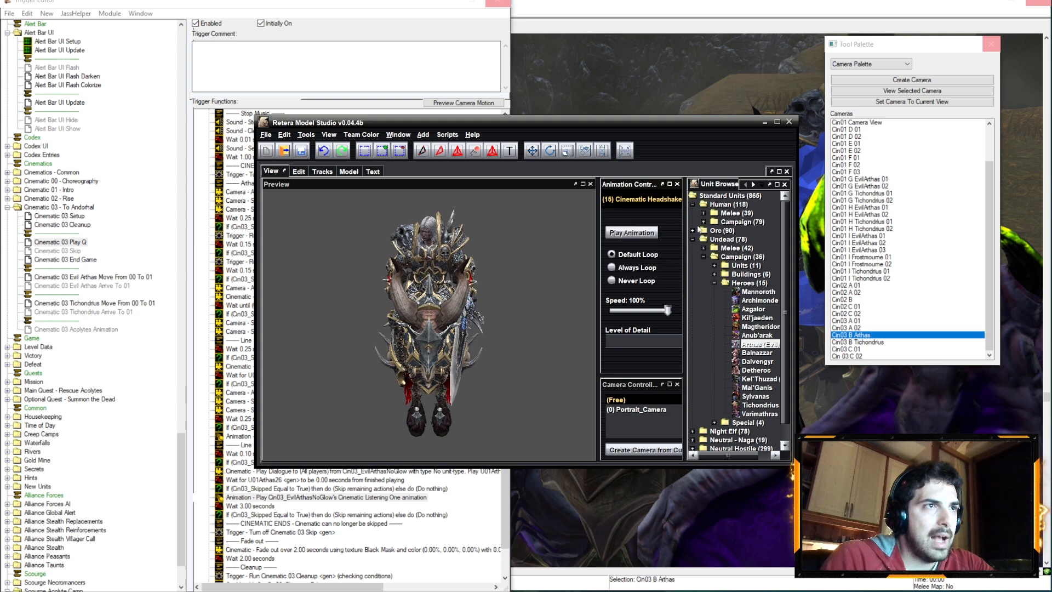
left_click(764, 122)
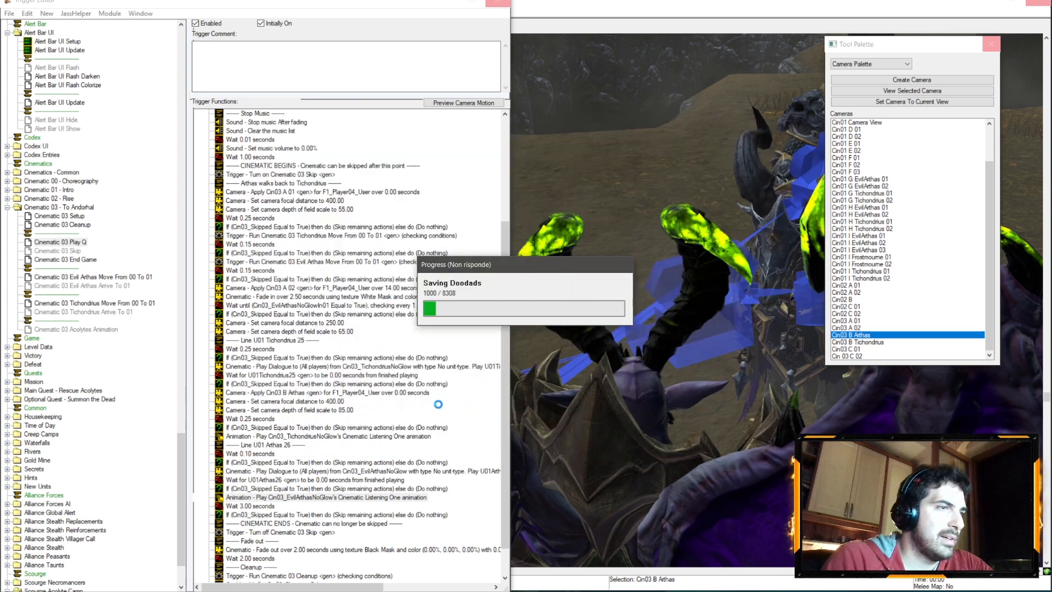
- Copy the Arthas animation action to directly after the U01Arthas26 dialogue action and set its animation to Cinematic Headshake One
left_click(306, 496)
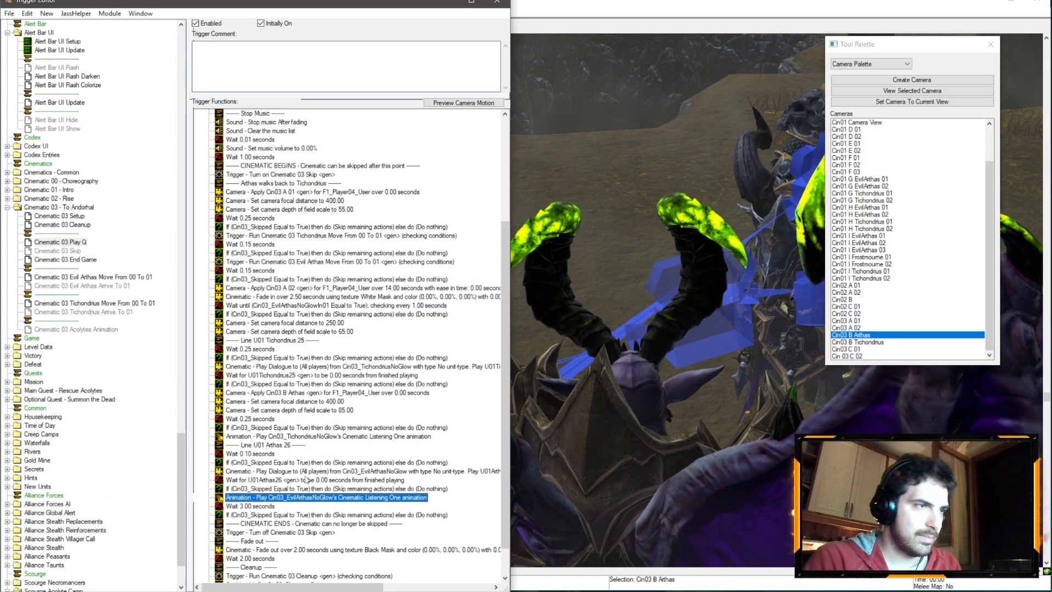
key("Up")
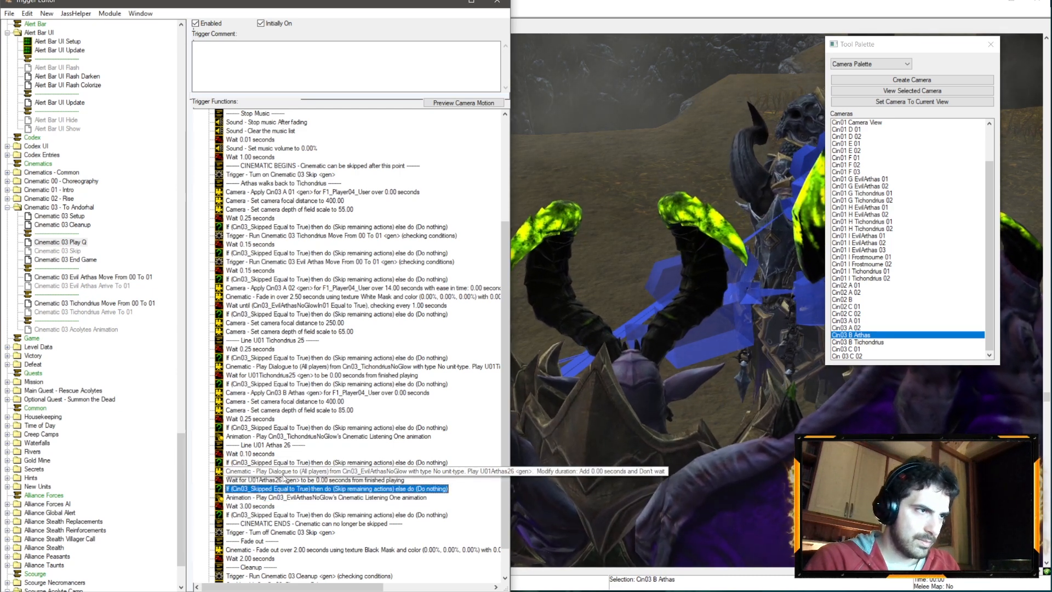
left_click(283, 473)
key("ctrl+v")
double_click(283, 480)
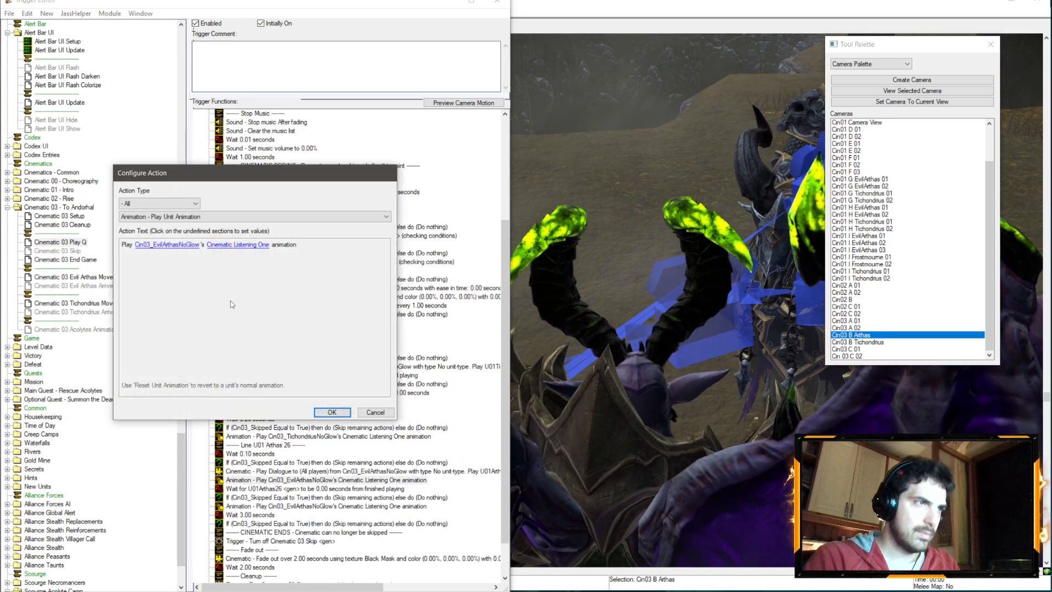
left_click(245, 245)
type("Cinematic Head")
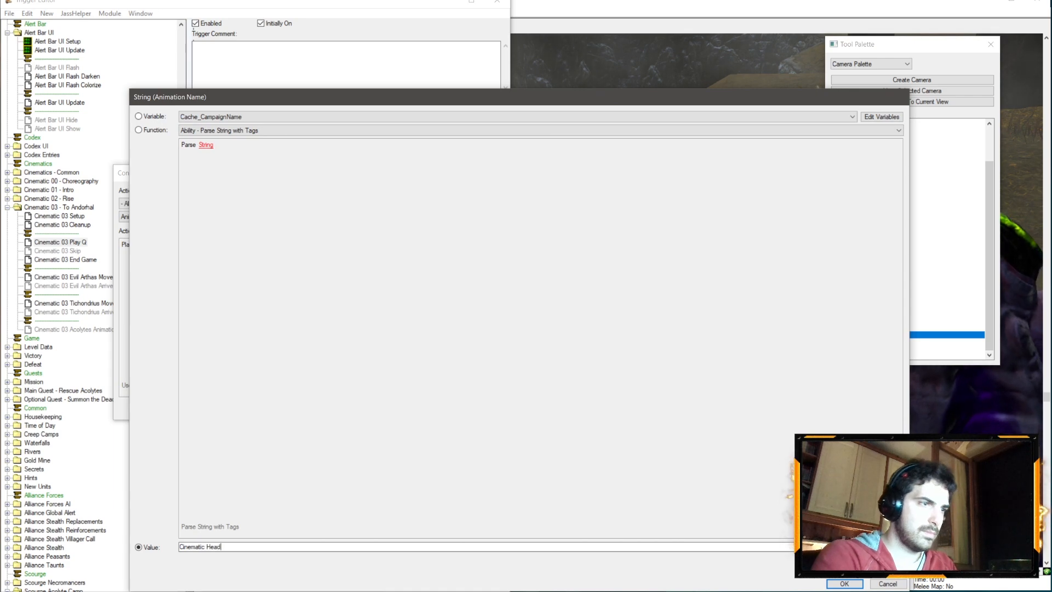
type("shake One")
key("Return")
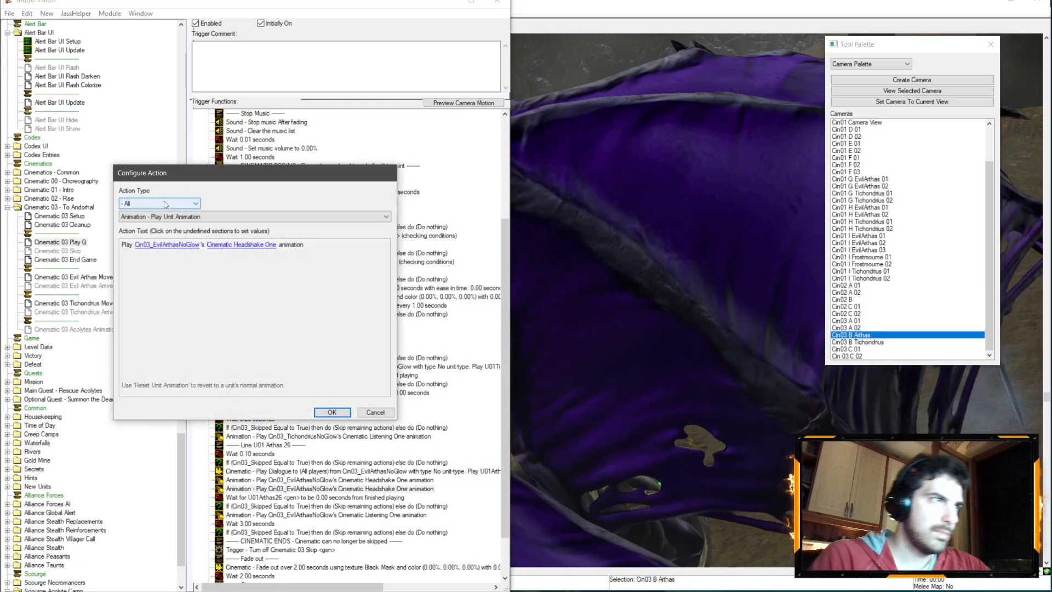
- Duplicate the Cinematic Headshake One action and change the copy's type to Queue Unit Animation
left_click(162, 217)
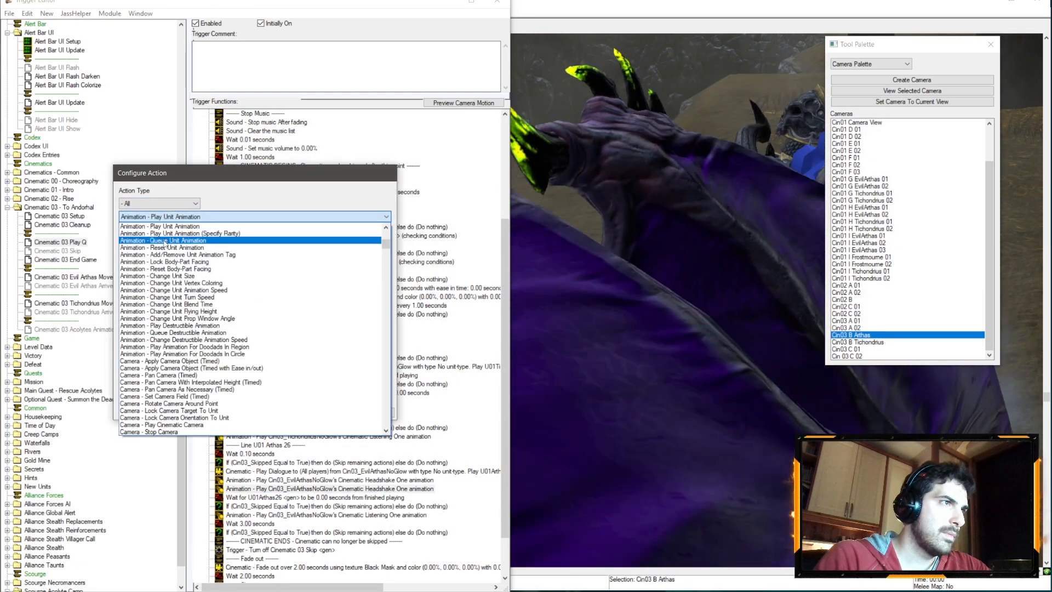
left_click(158, 240)
left_click(147, 245)
- Switch to Retera Model Studio, preview the two Cinematic Standard animations of Arthas (Evil), and return to the Trigger Editor
left_click(641, 199)
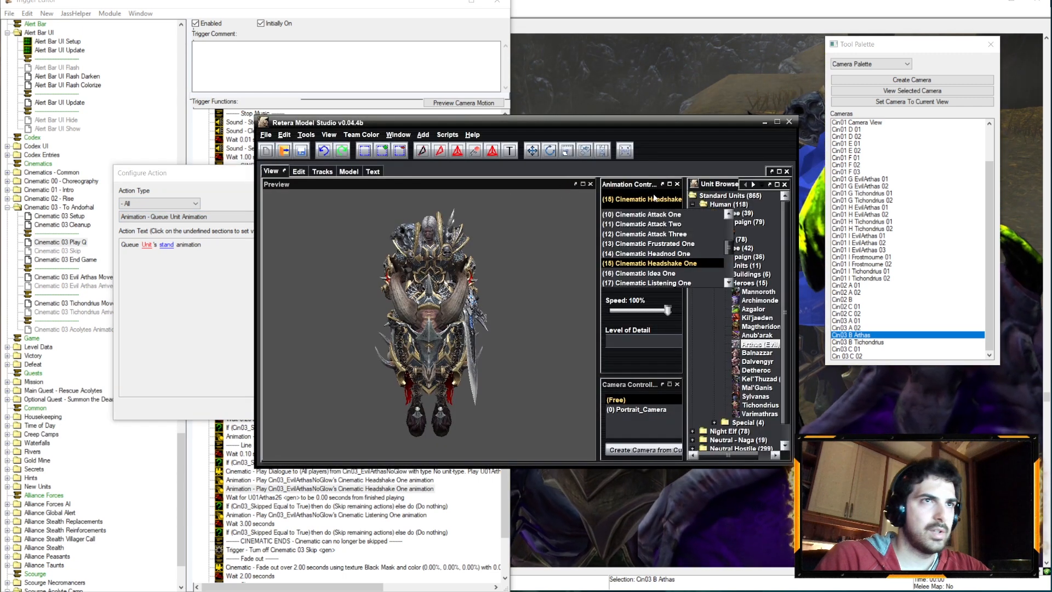
left_click(666, 255)
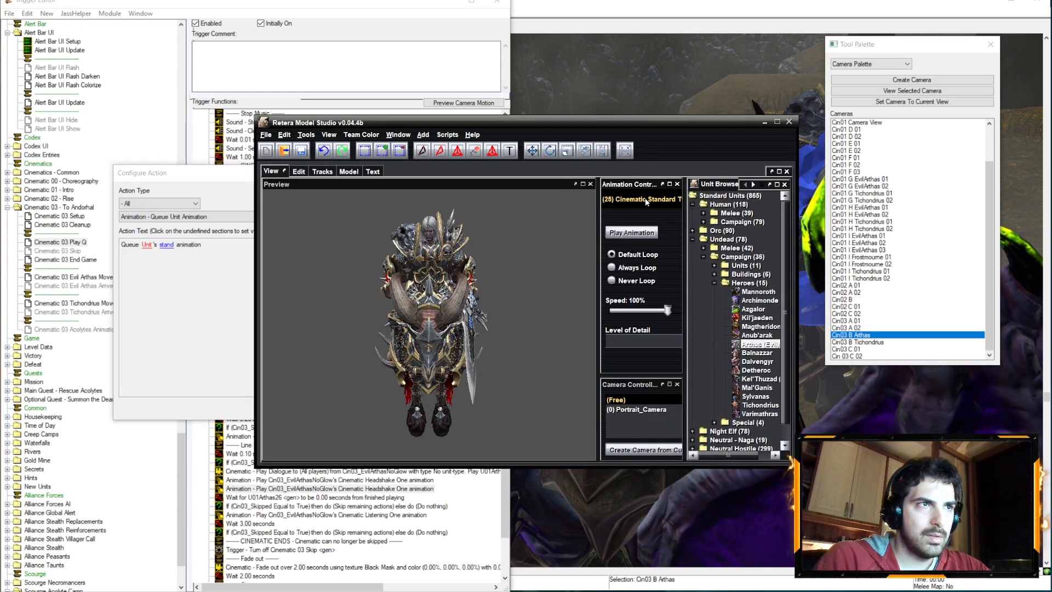
left_click(642, 198)
left_click(673, 233)
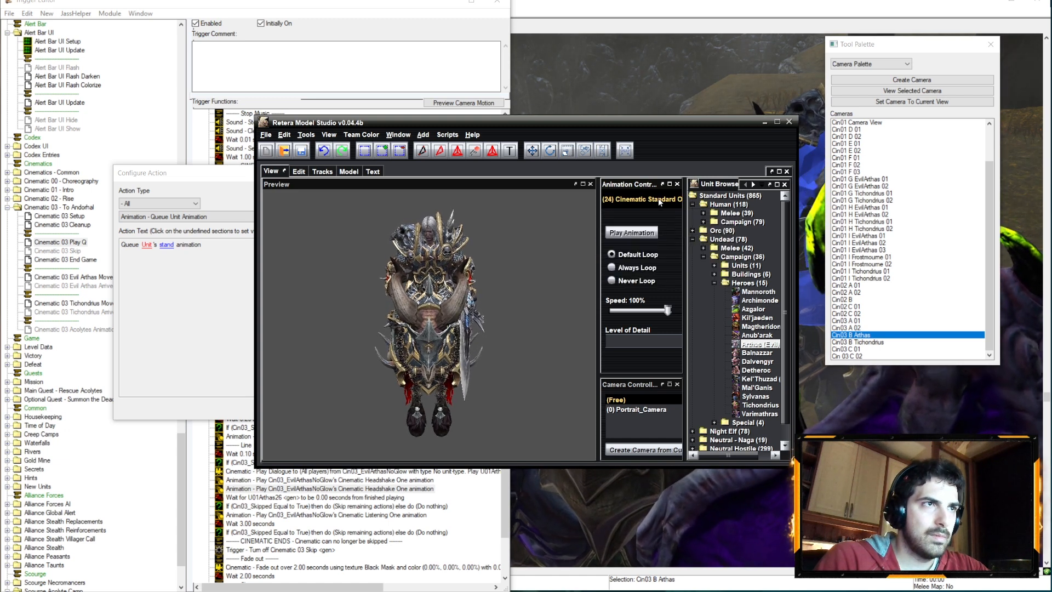
left_click(657, 198)
left_click(756, 122)
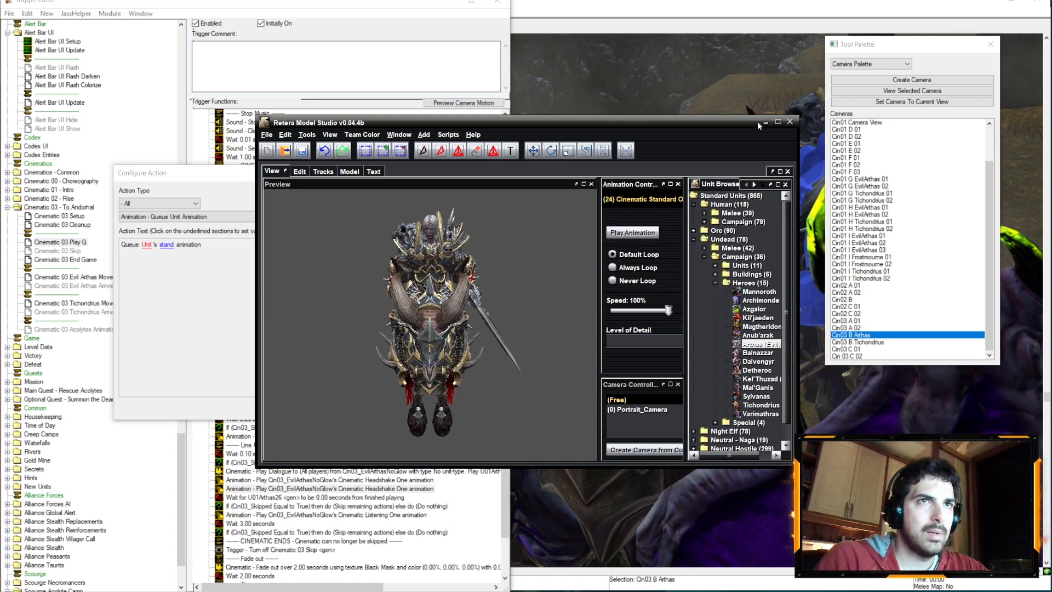
left_click(764, 122)
- Set the unit of the Queue Unit Animation action to the variable Cin03_EvilArthasNoGlow
left_click(147, 245)
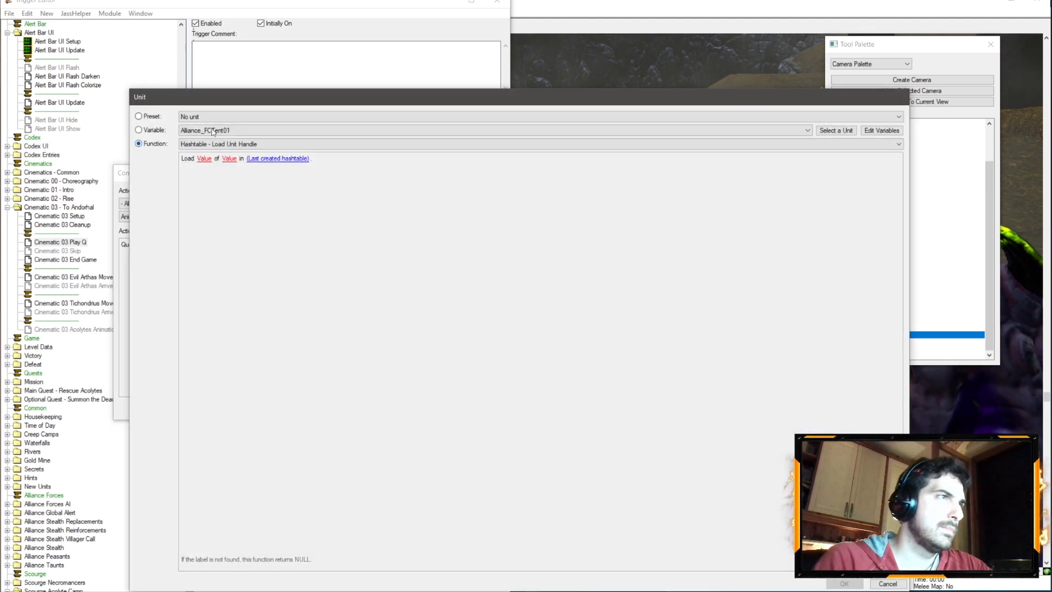
left_click(217, 130)
scroll(296, 230, "down", 20)
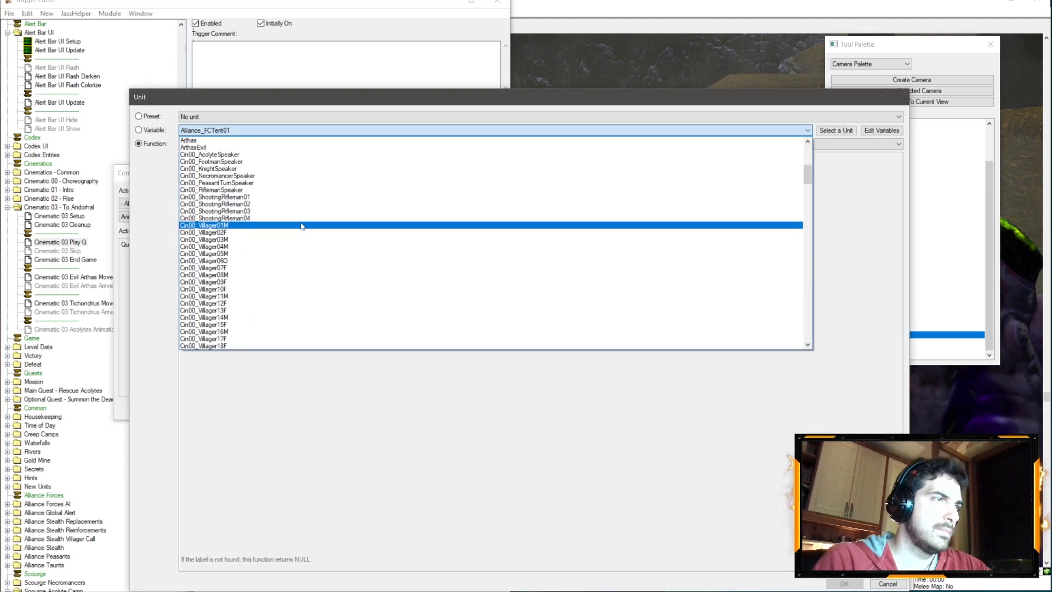
scroll(295, 241, "down", 20)
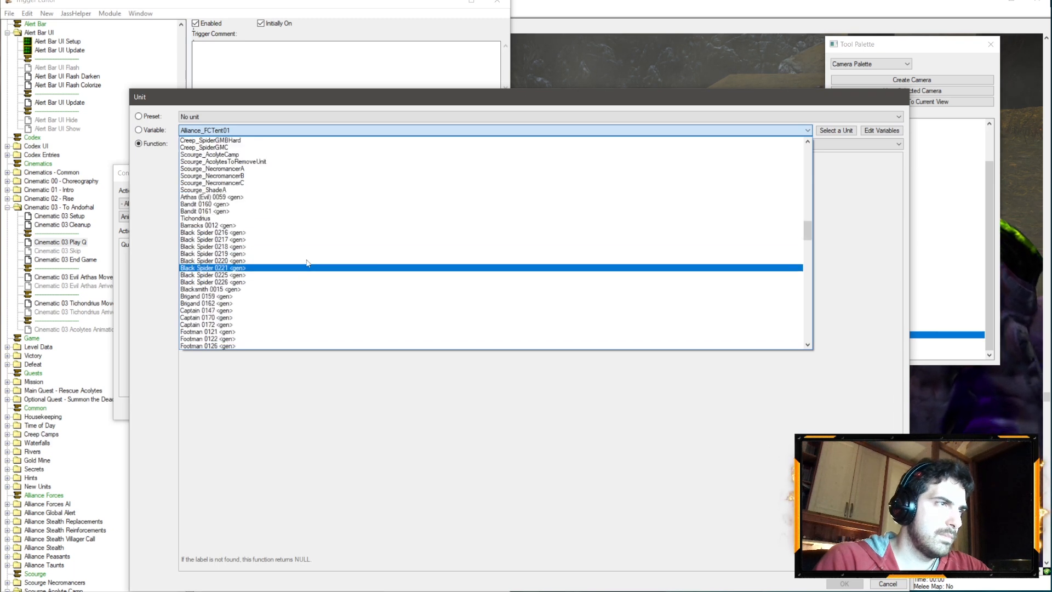
left_click(226, 155)
key("Return")
key("Return")
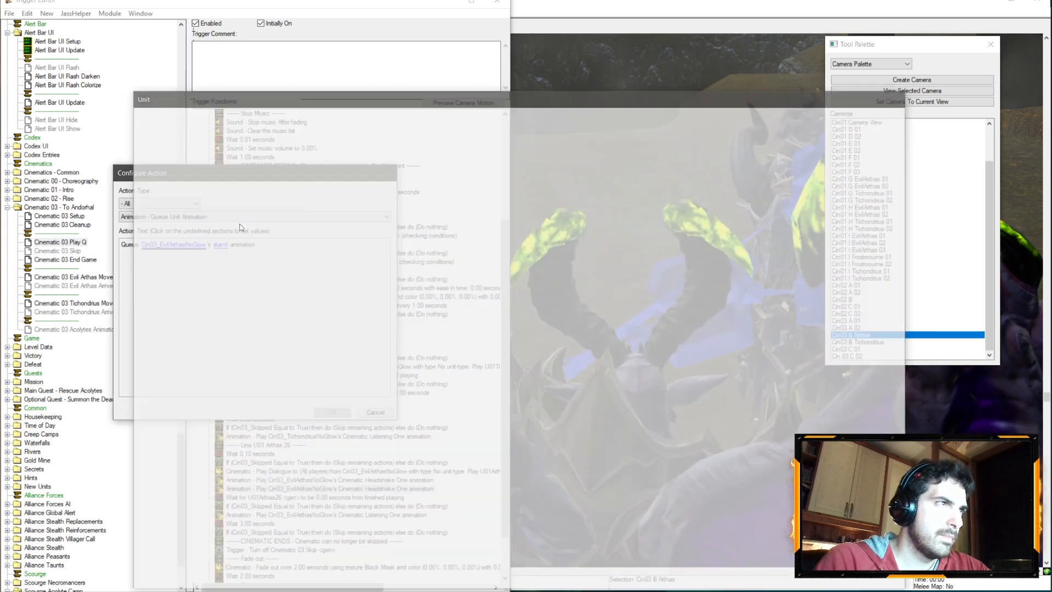
- Set the queued Arthas animation to Cinematic Standard One
double_click(327, 492)
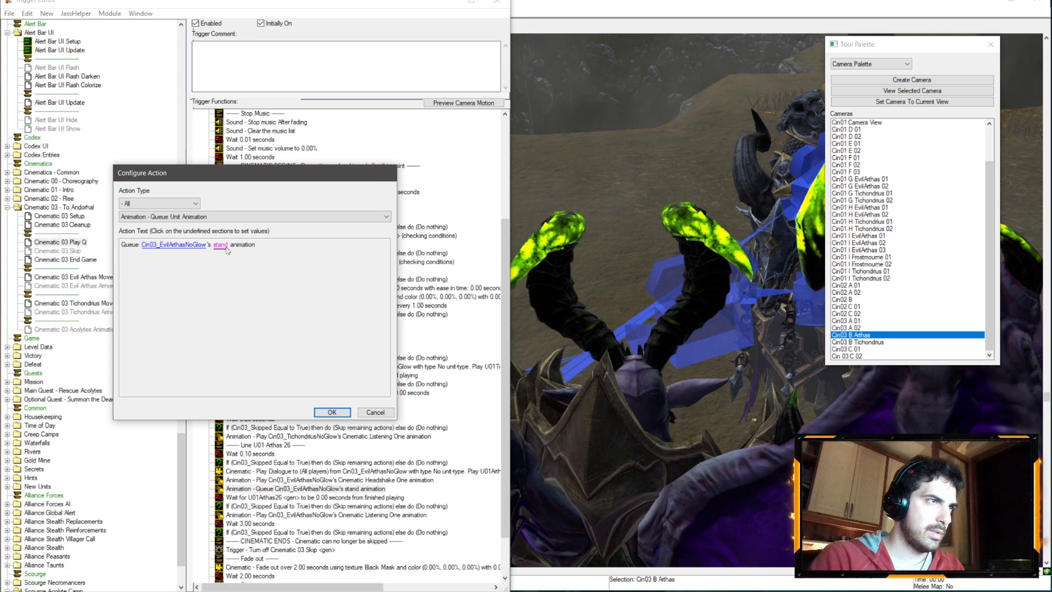
left_click(284, 248)
type("Cinematic Stan")
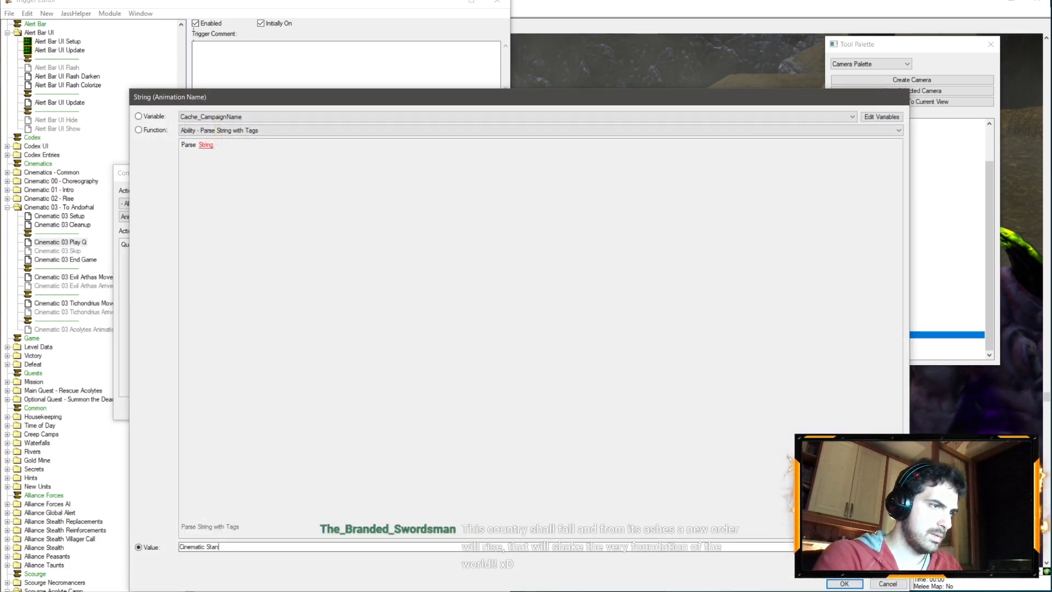
key("Return")
key("Return")
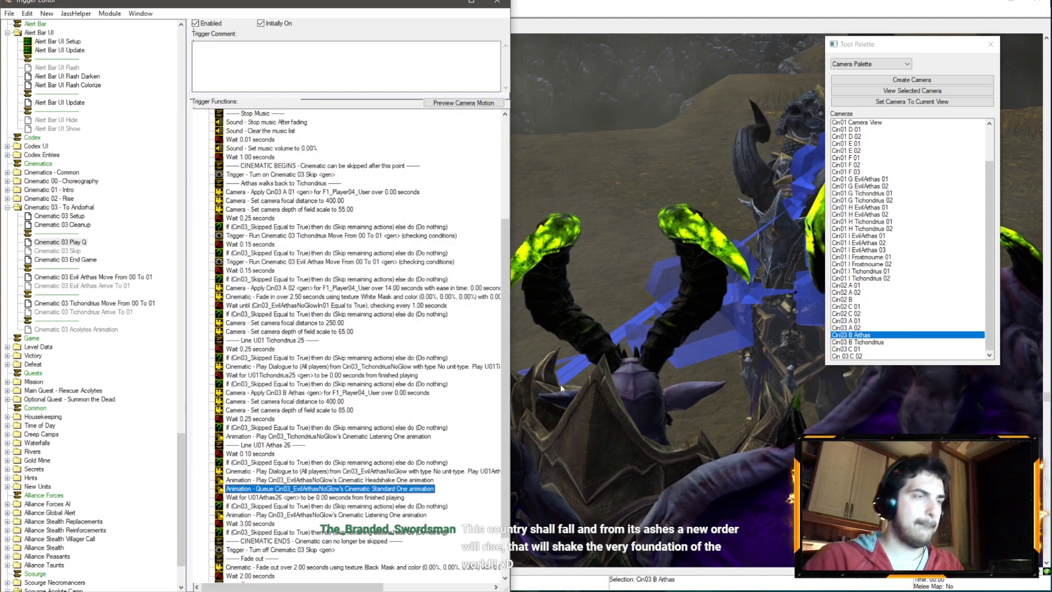
- Copy the Cin03 B Arthas camera, focal distance and depth of field actions to directly after Arthas's Cinematic Listening One action
left_click(280, 393)
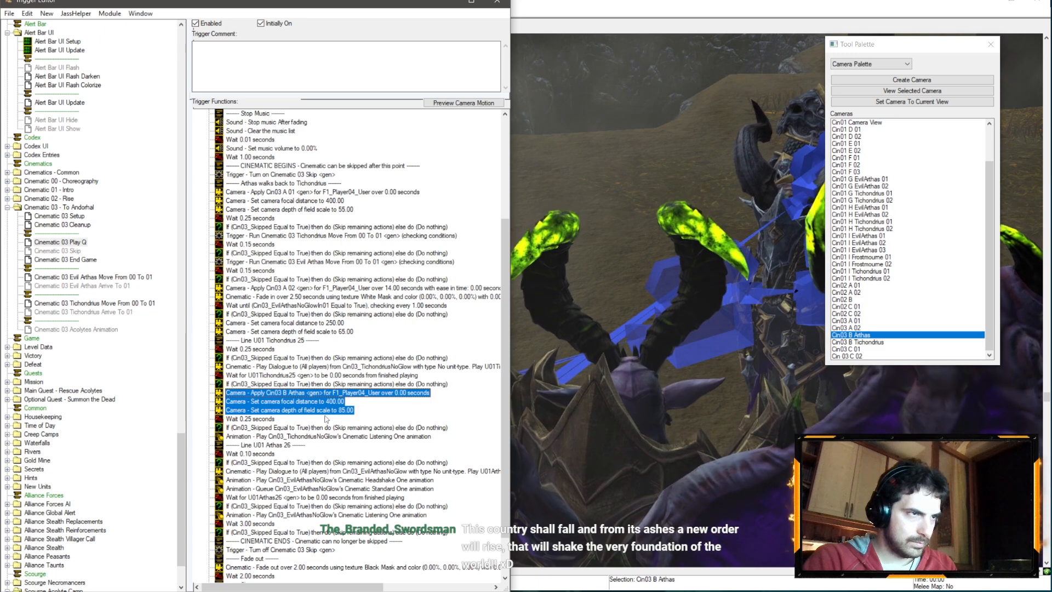
left_click(326, 403)
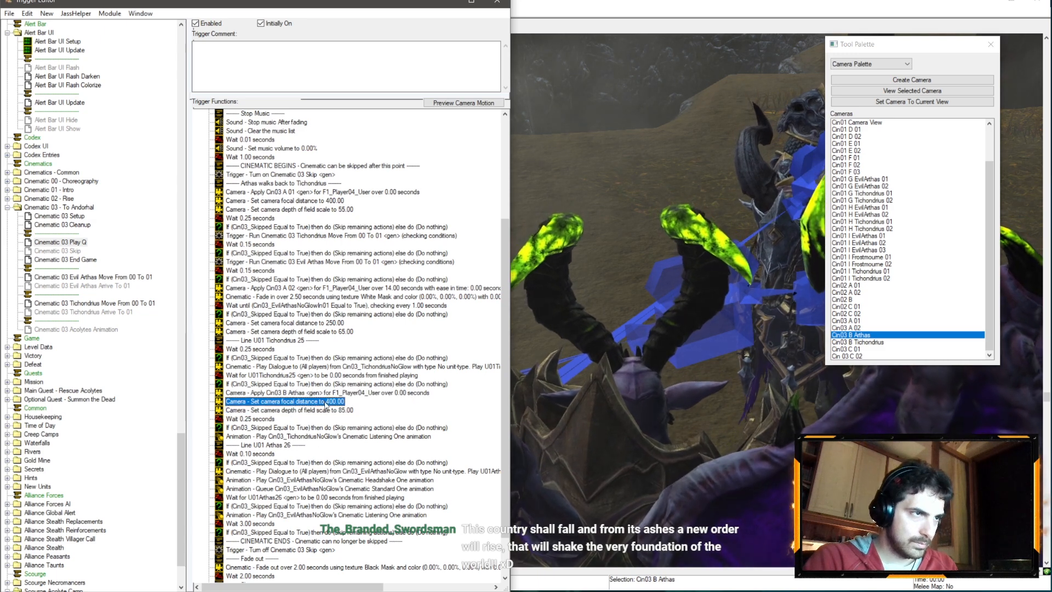
left_click(267, 532)
left_click(280, 524)
key("ctrl+v")
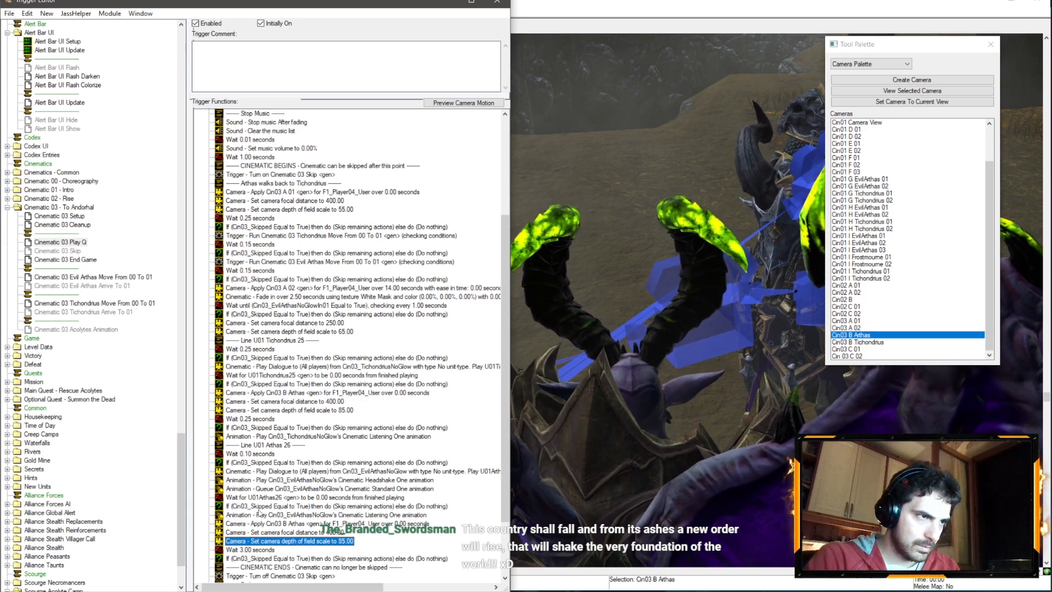
- Insert copies of the 0.10-second wait and the Cin03_Skipped check between Arthas's Cinematic Listening One action and the copied camera actions
double_click(258, 523)
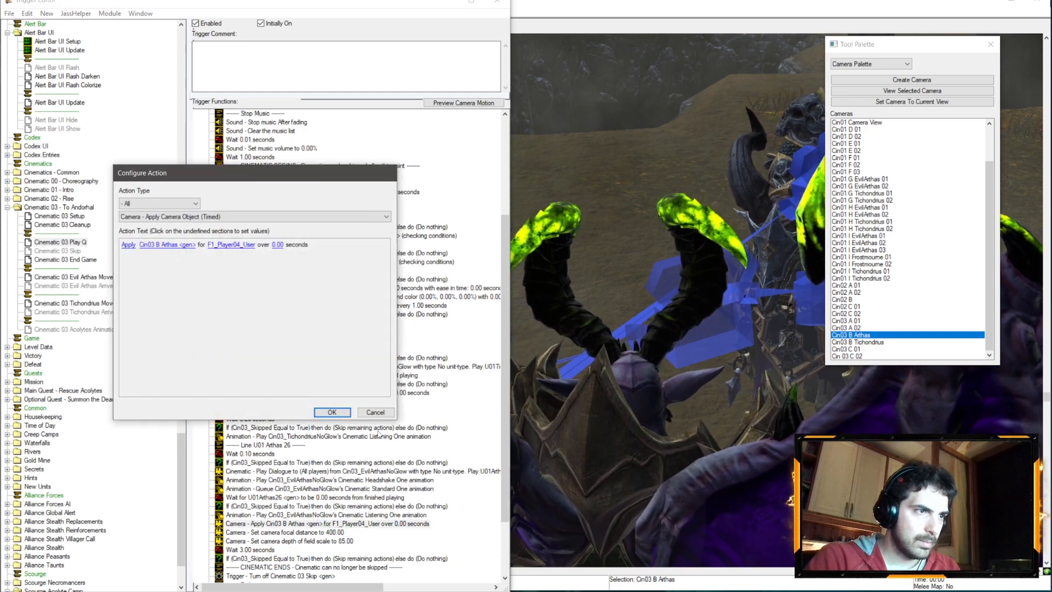
left_click(375, 411)
left_click(257, 453)
left_click(257, 515)
key("ctrl+v")
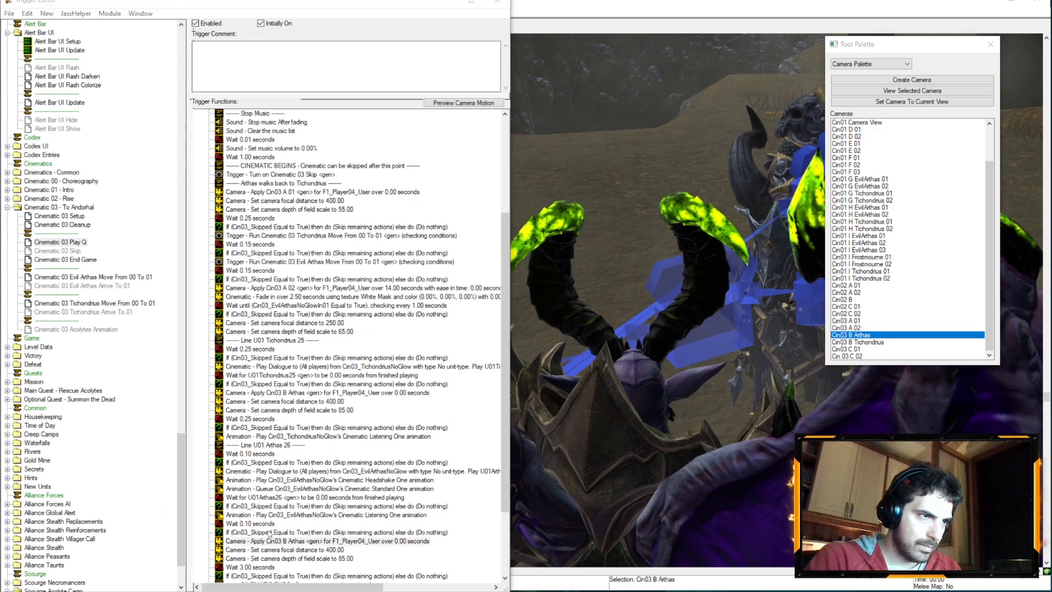
- Change the camera in the copied Apply Camera Object action to Cin03 B Tichondrius
double_click(268, 541)
left_click(164, 245)
left_click(219, 117)
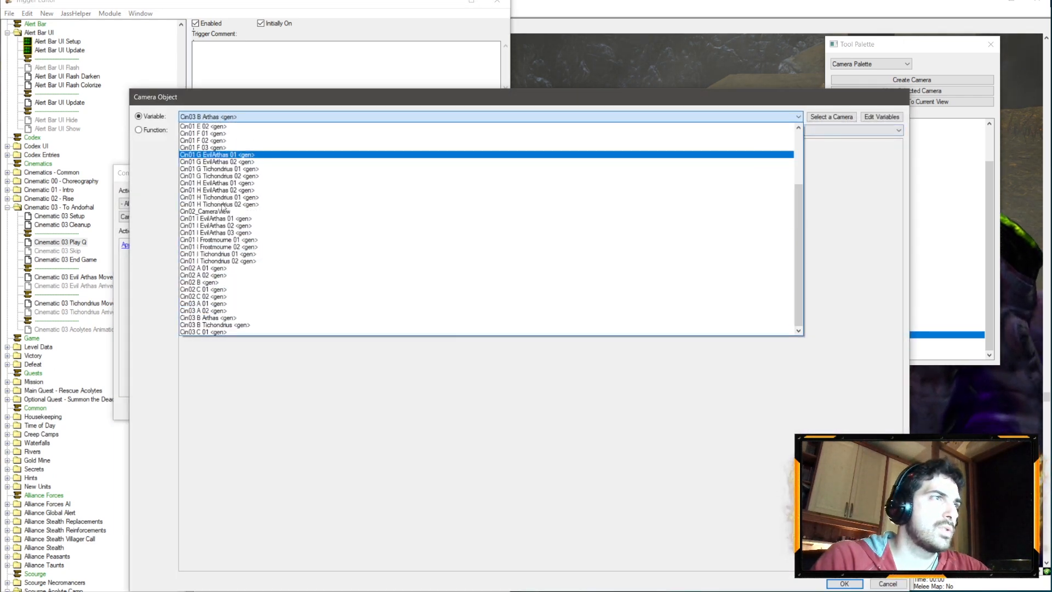
left_click(214, 324)
key("Return")
key("Return")
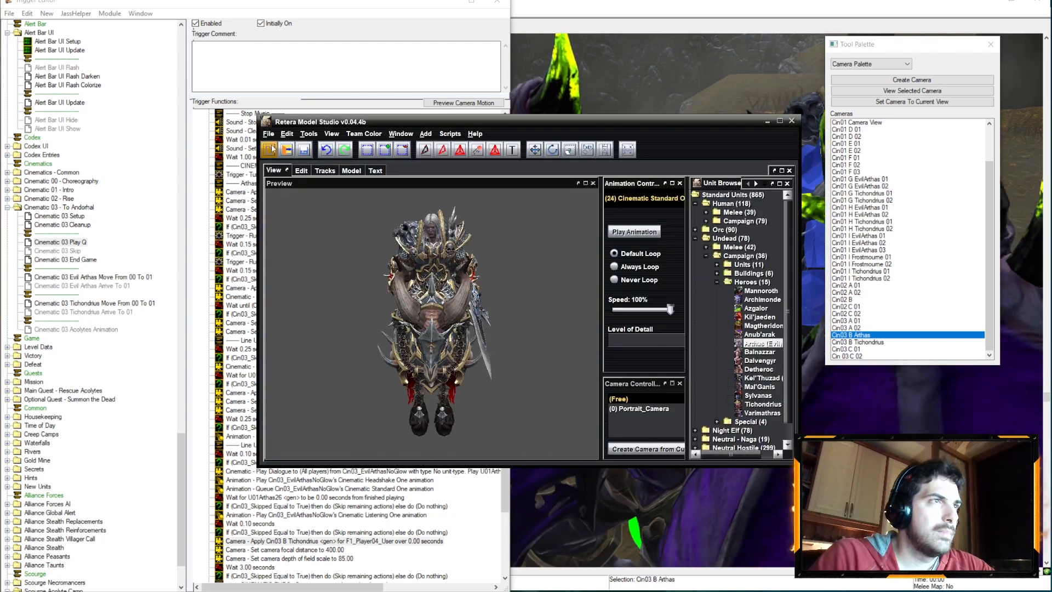
- Switch to Retera Model Studio, open the recent model Tichondrius.mdx and preview its Cinematic Proud One animation
left_click(267, 133)
mouse_move(298, 169)
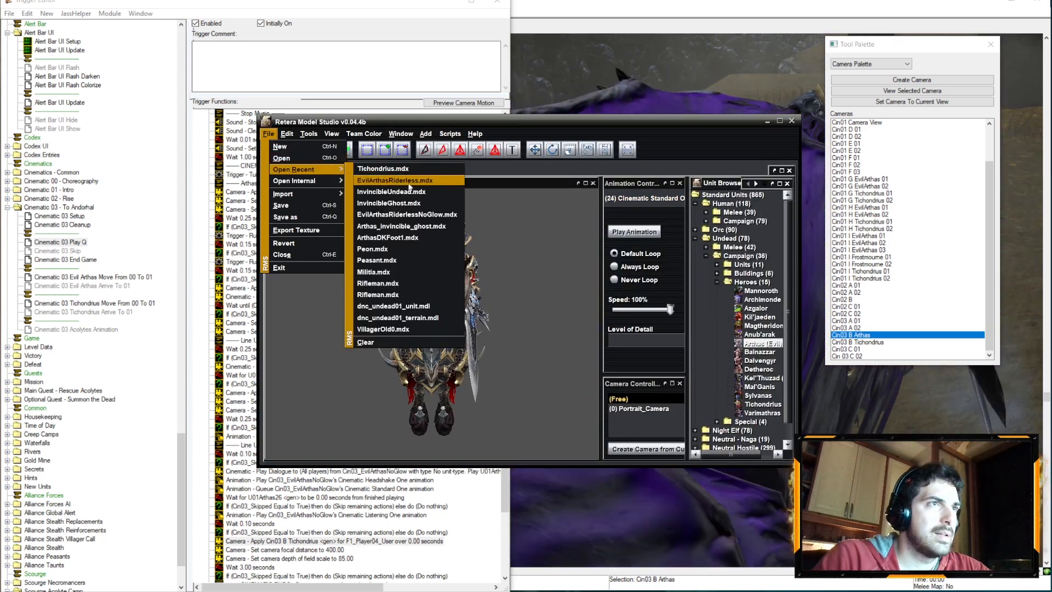
left_click(421, 171)
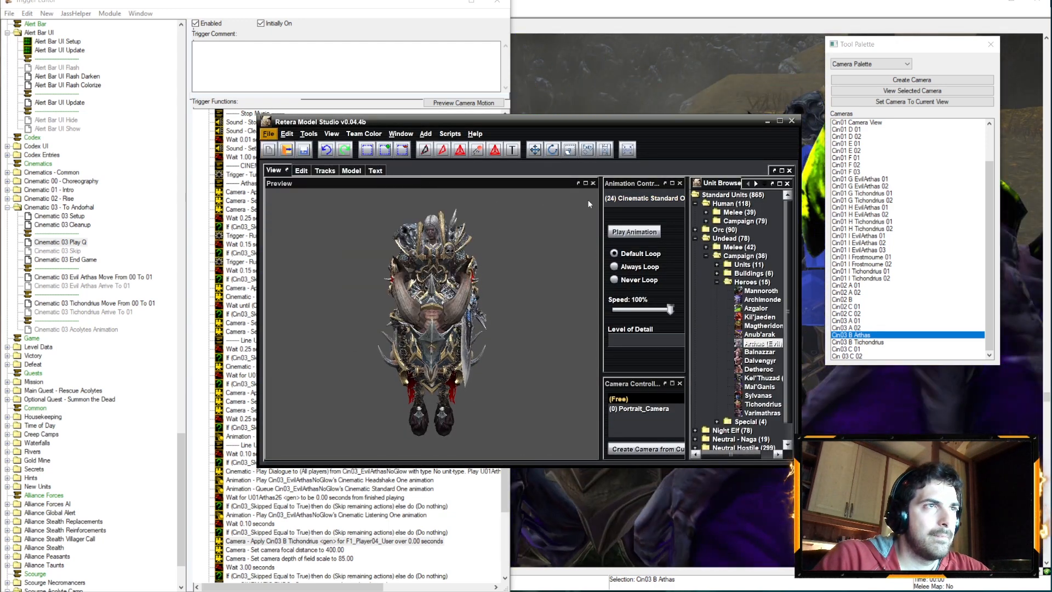
left_click(652, 199)
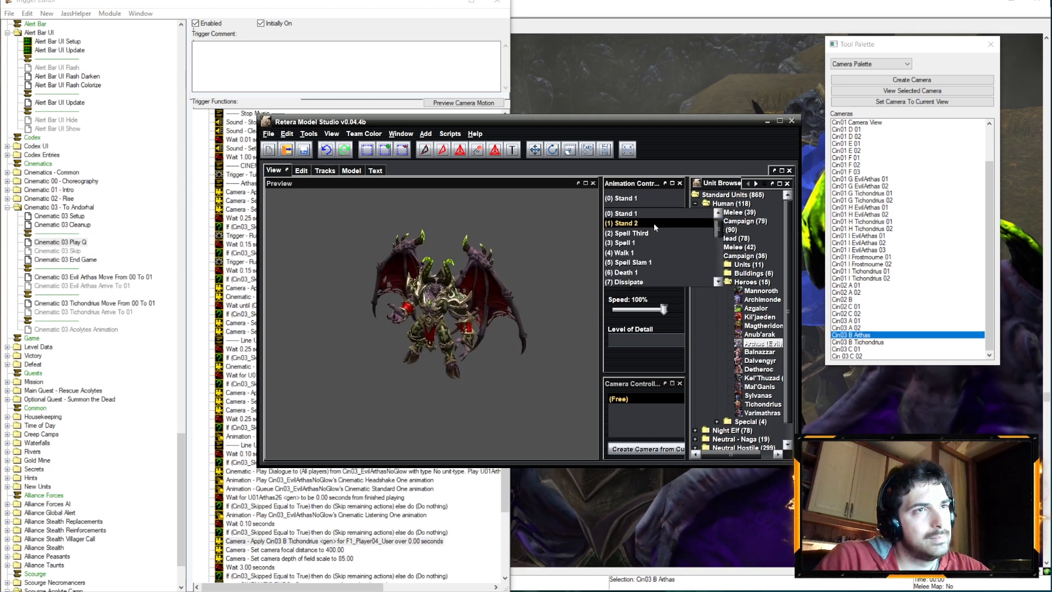
left_click(667, 244)
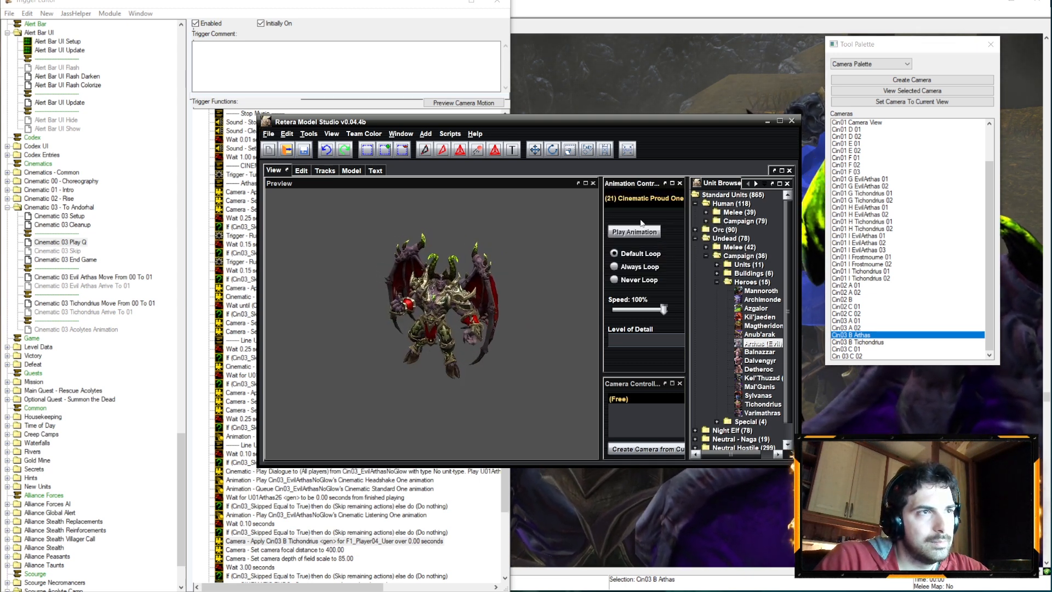
- Preview the Cinematic Point One and Cinematic Idea One animations of the Tichondrius model
left_click(641, 199)
scroll(665, 240, "up", 1)
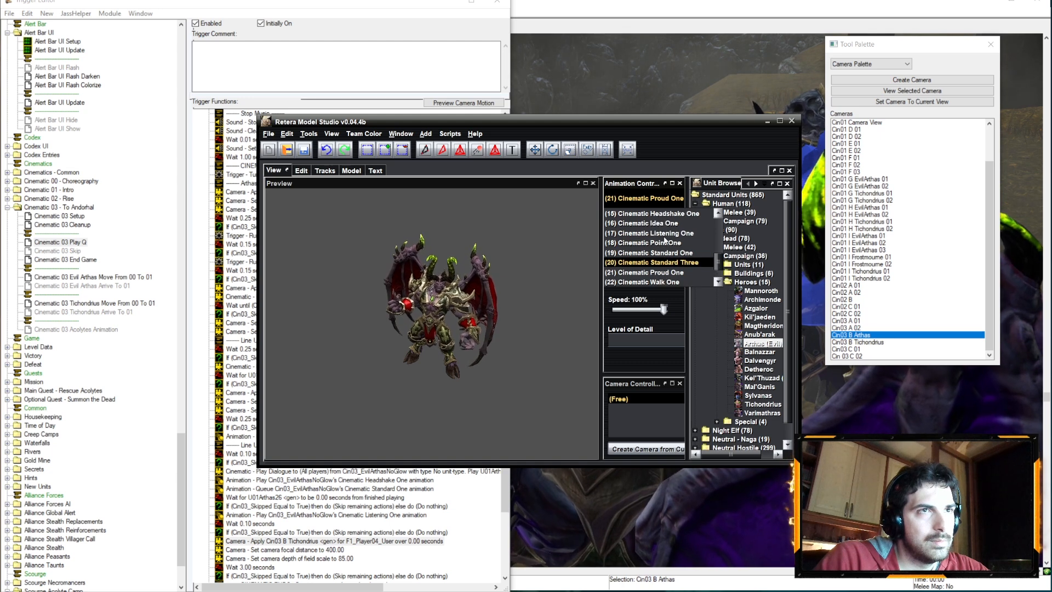
left_click(668, 244)
left_click(652, 203)
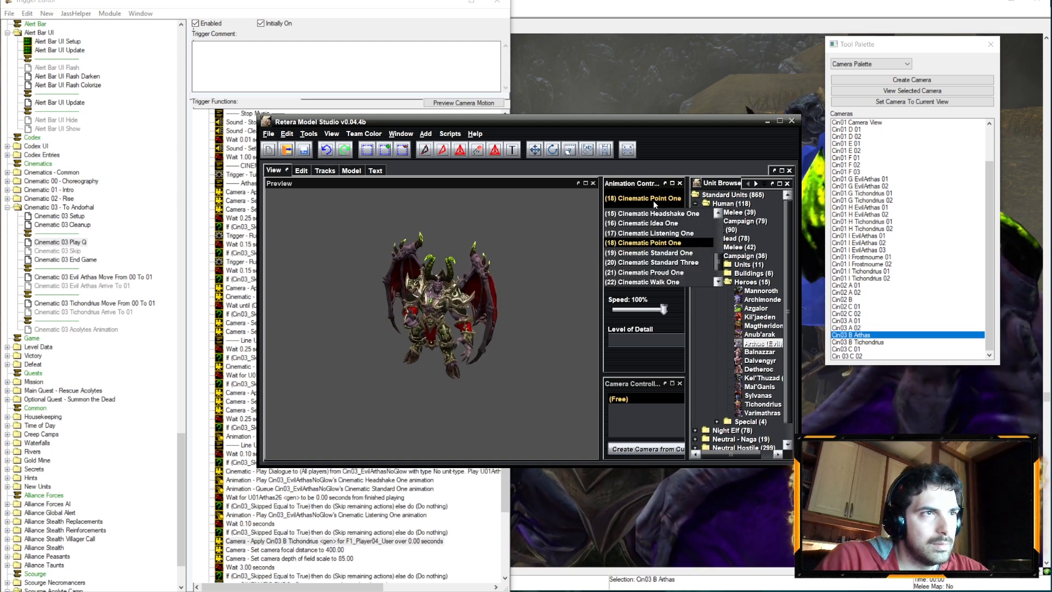
left_click(667, 224)
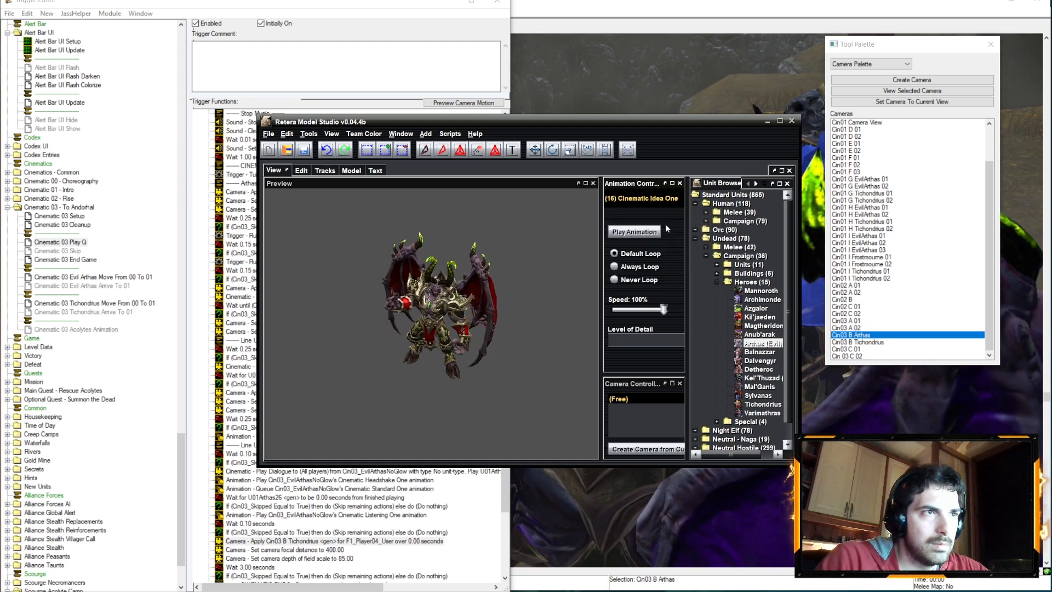
- Preview Tichondrius's Cinematic Agree One animation, and view Cinematic Idea One again up close
left_click(660, 200)
scroll(661, 226, "up", 1)
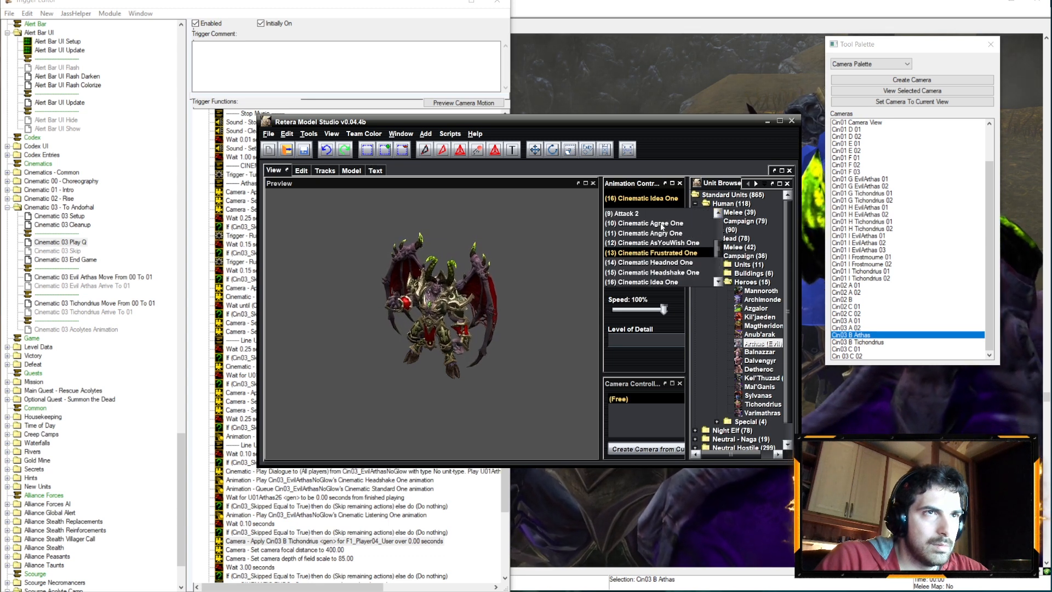
left_click(660, 224)
left_click(648, 204)
scroll(665, 237, "down", 1)
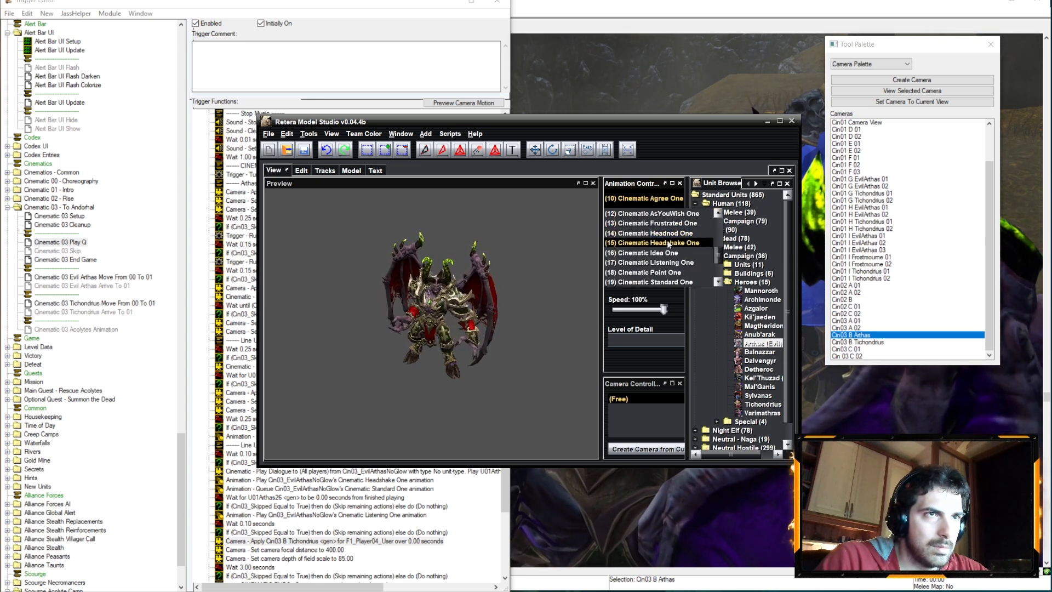
left_click(666, 252)
scroll(455, 299, "up", 4)
scroll(453, 298, "up", 2)
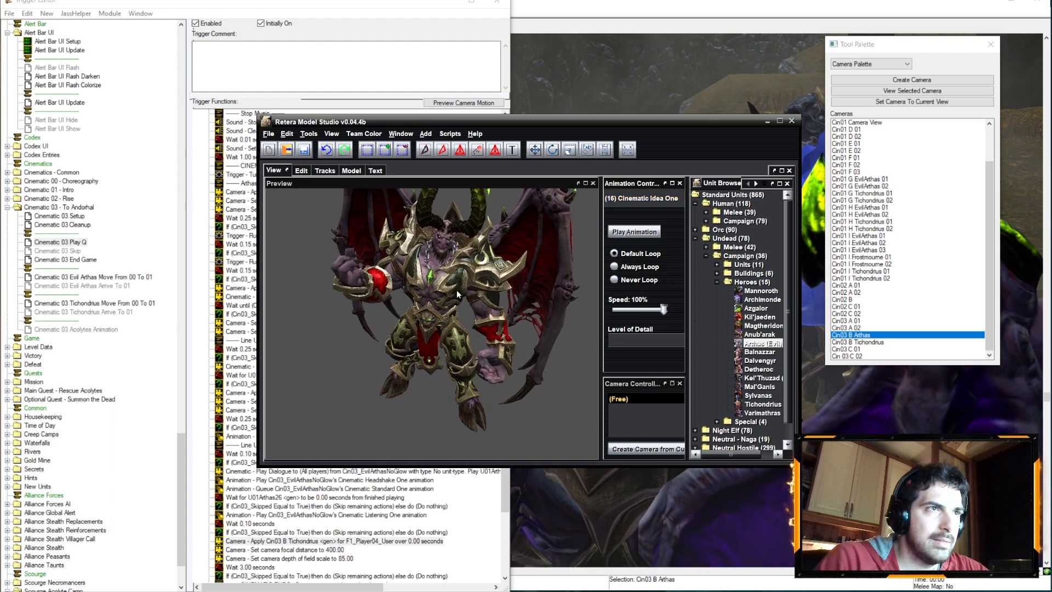
- Preview the Cinematic Headnod One and Cinematic Frustrated One animations of Tichondrius
left_click(652, 198)
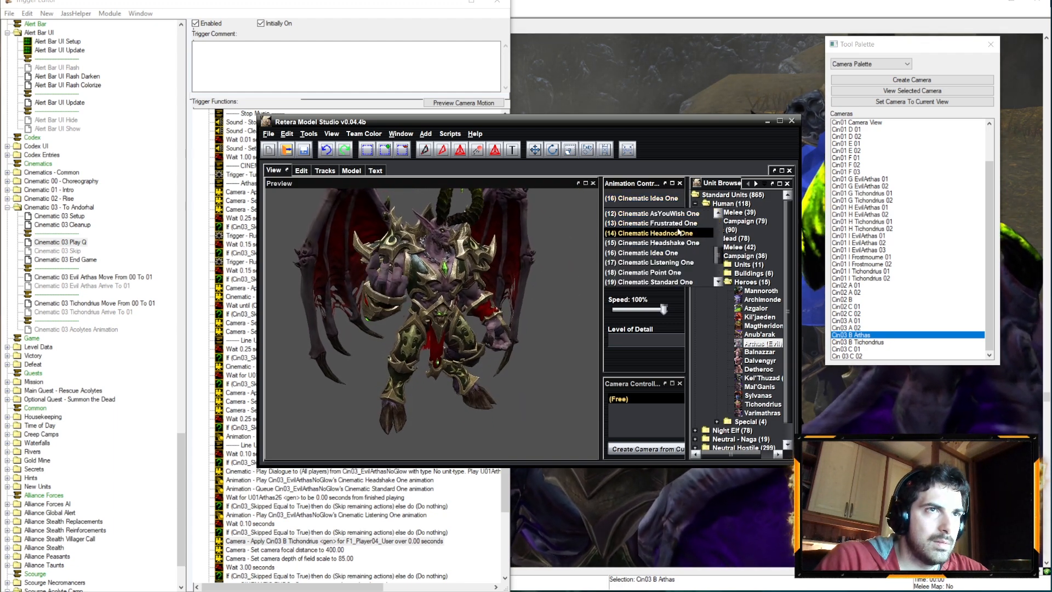
left_click(678, 233)
left_click(652, 198)
left_click(656, 224)
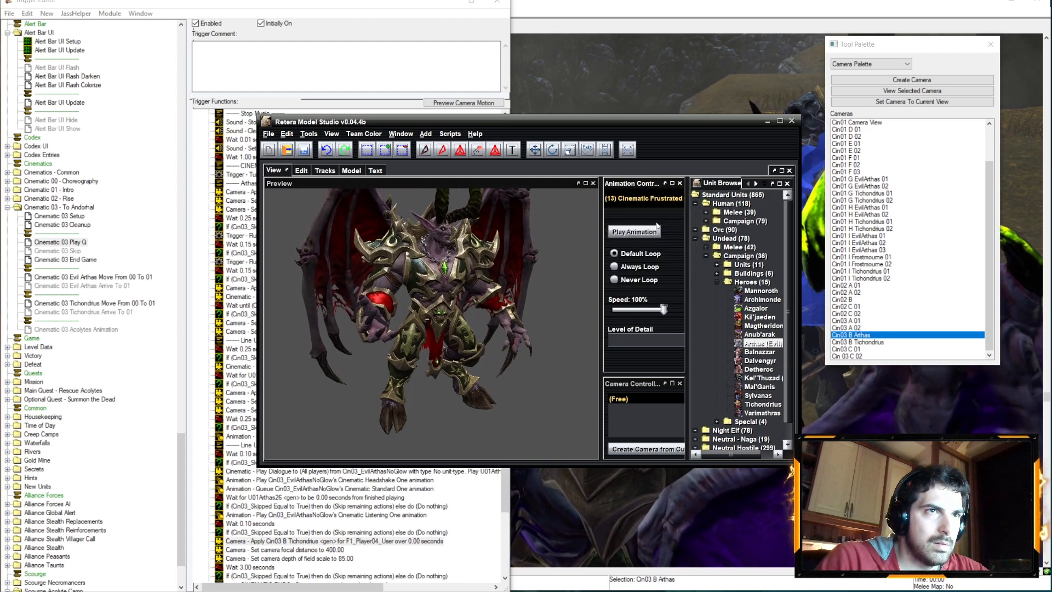
- Preview Tichondrius's Cinematic Standard One and Cinematic Standard Three animations, and return to the Trigger Editor
left_click(640, 198)
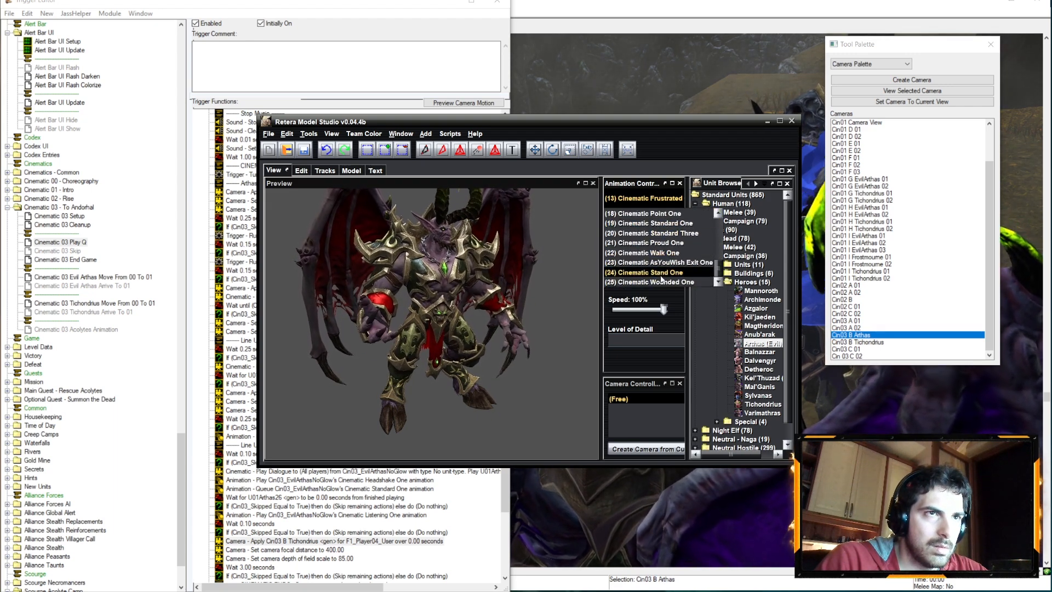
scroll(667, 277, "up", 1)
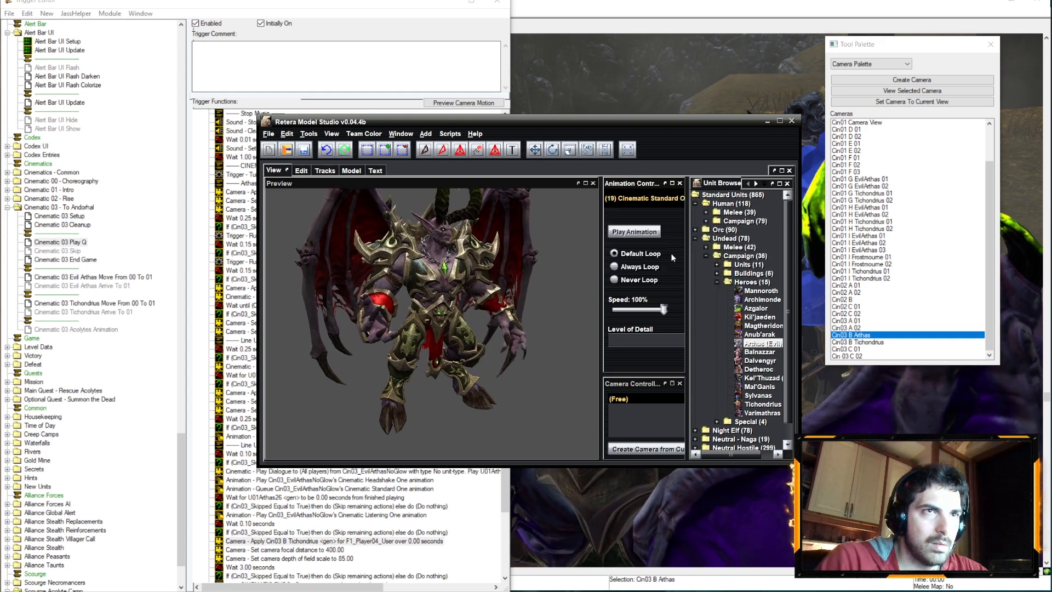
left_click(673, 256)
left_click(639, 201)
left_click(643, 263)
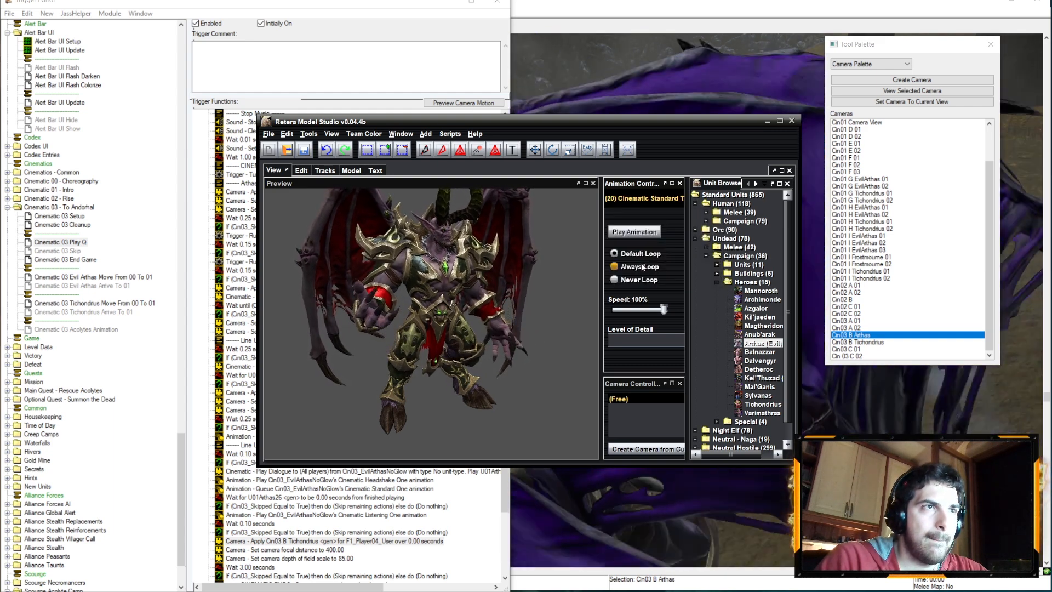
mouse_move(5, 580)
left_click(74, 570)
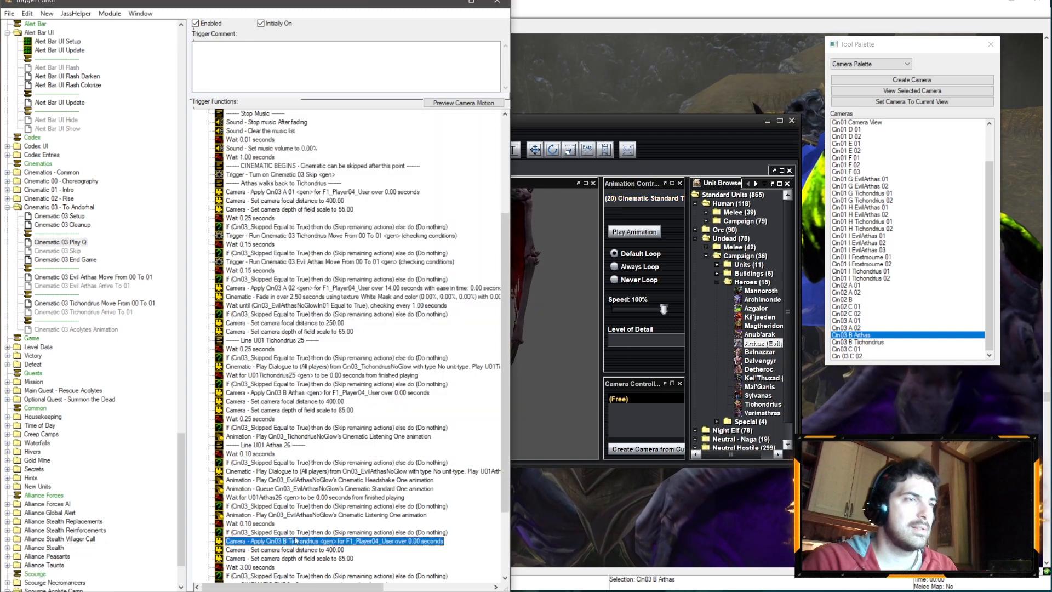
- Copy the Line U01 Tichondrius 25 block, from its comment through its dialogue wait, to directly after the Cin03 B Tichondrius camera settings
scroll(309, 493, "down", 4)
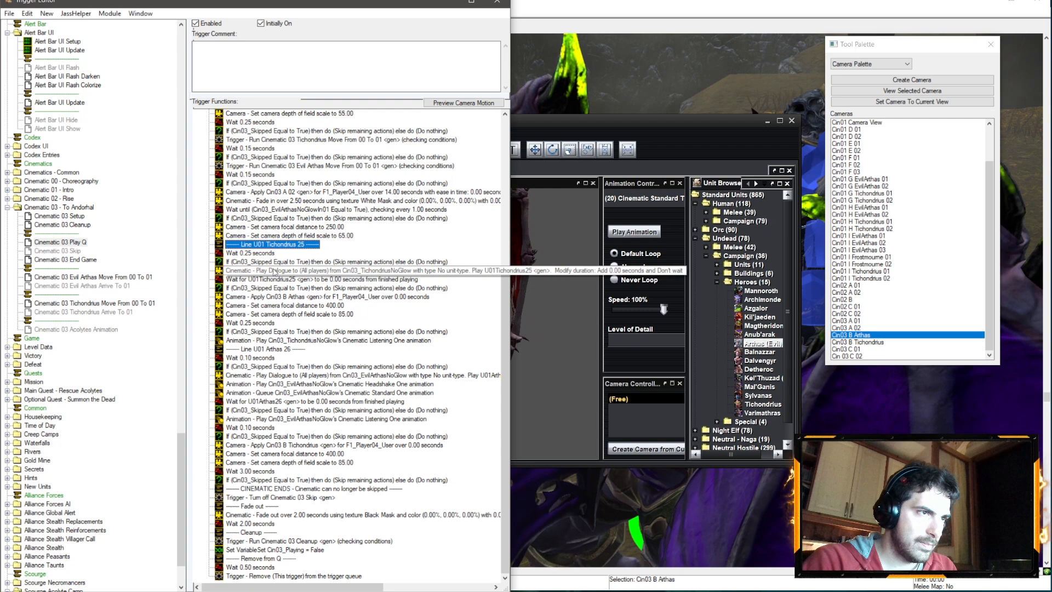
left_click_drag(264, 252, 307, 294)
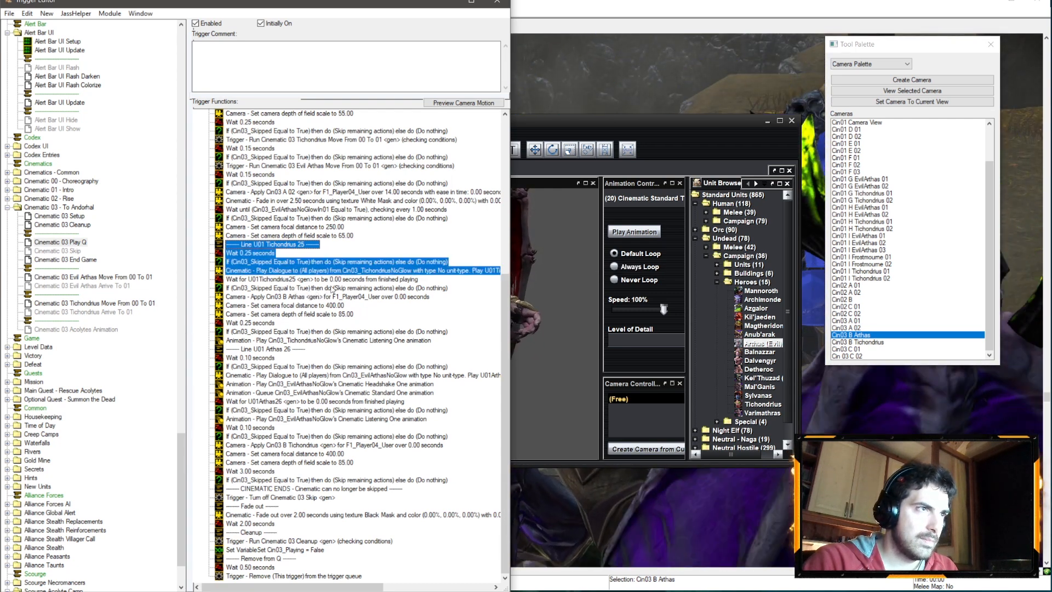
left_click(329, 280, "shift")
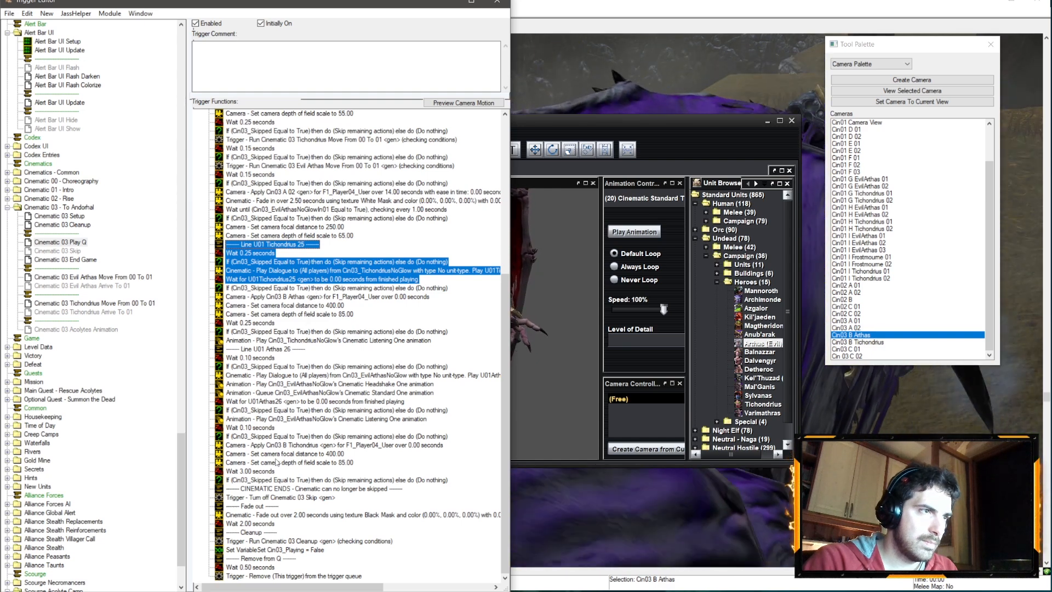
key("ctrl+c")
left_click(274, 462)
key("ctrl+v")
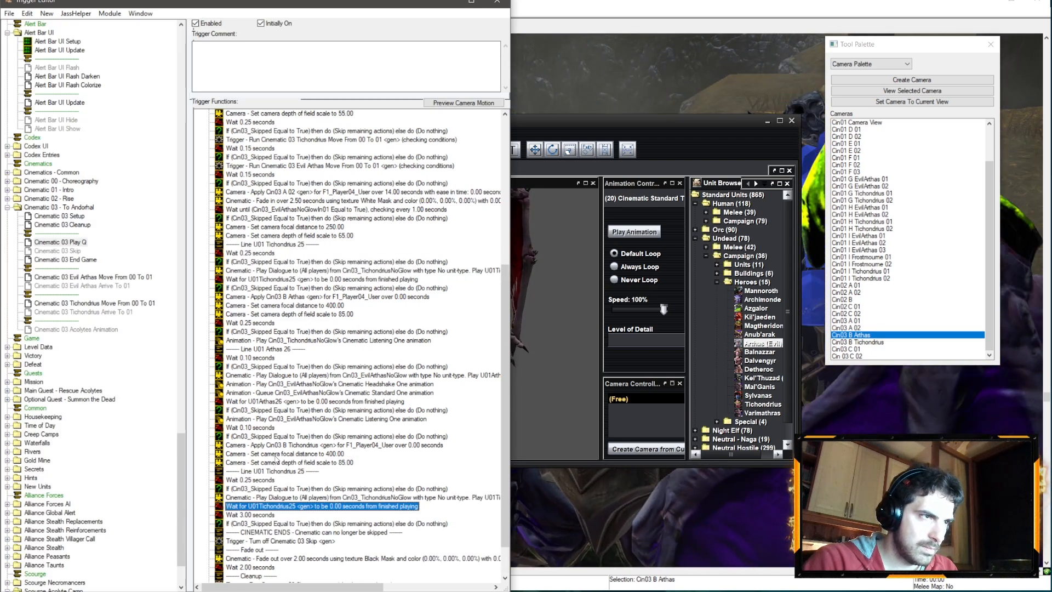
- Set the camera focal distance to 220 in the action following the Cin03 B Tichondrius camera
left_click(323, 453)
double_click(334, 455)
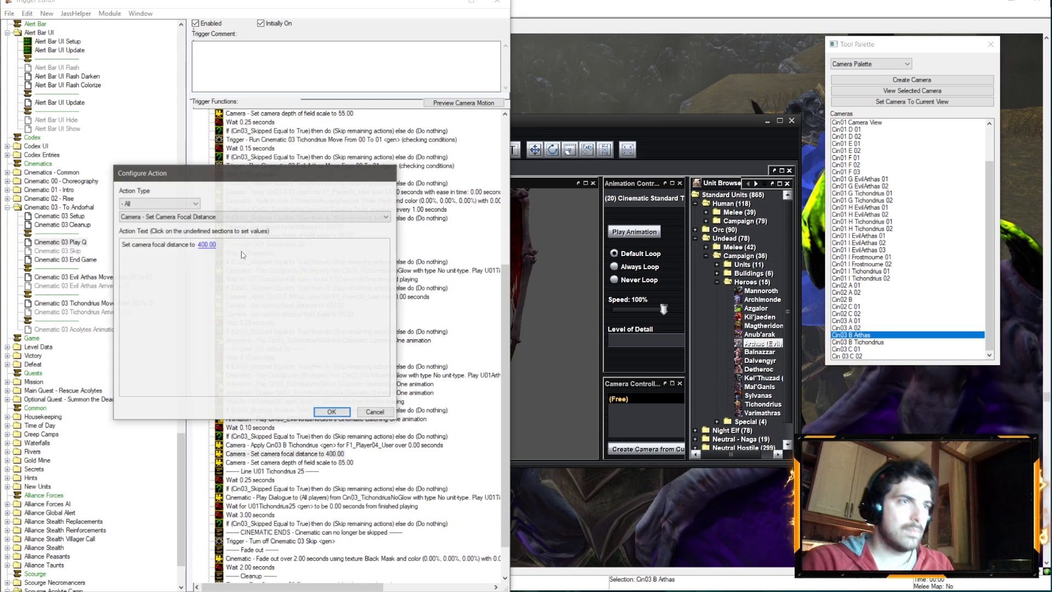
left_click(210, 242)
type("2")
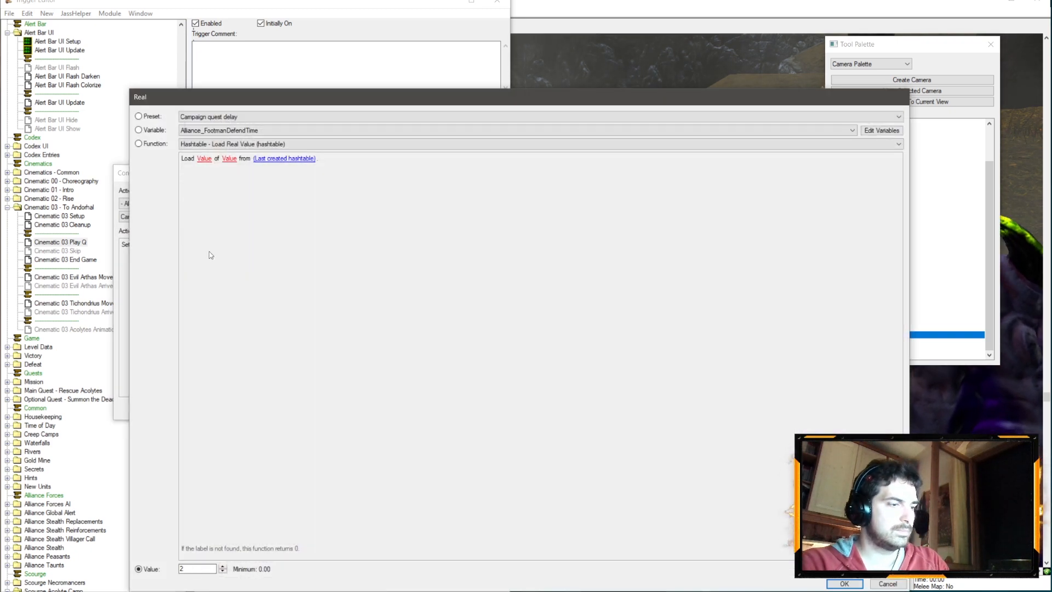
type("0")
key("Return")
key("Return")
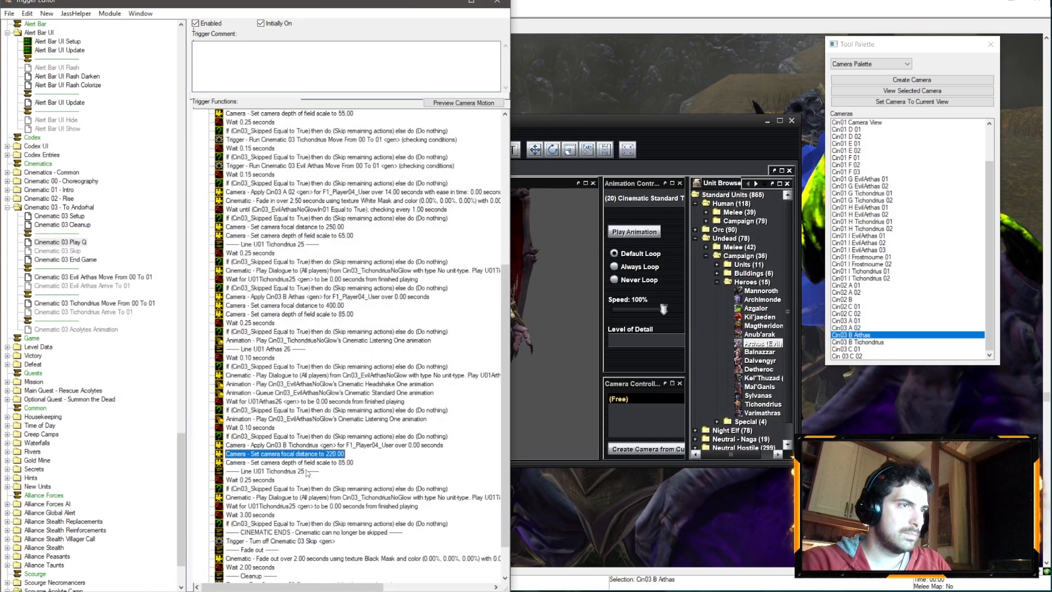
- Set the depth of field scale for the Cin03 B Tichondrius shot to 75
double_click(327, 463)
left_click(227, 243)
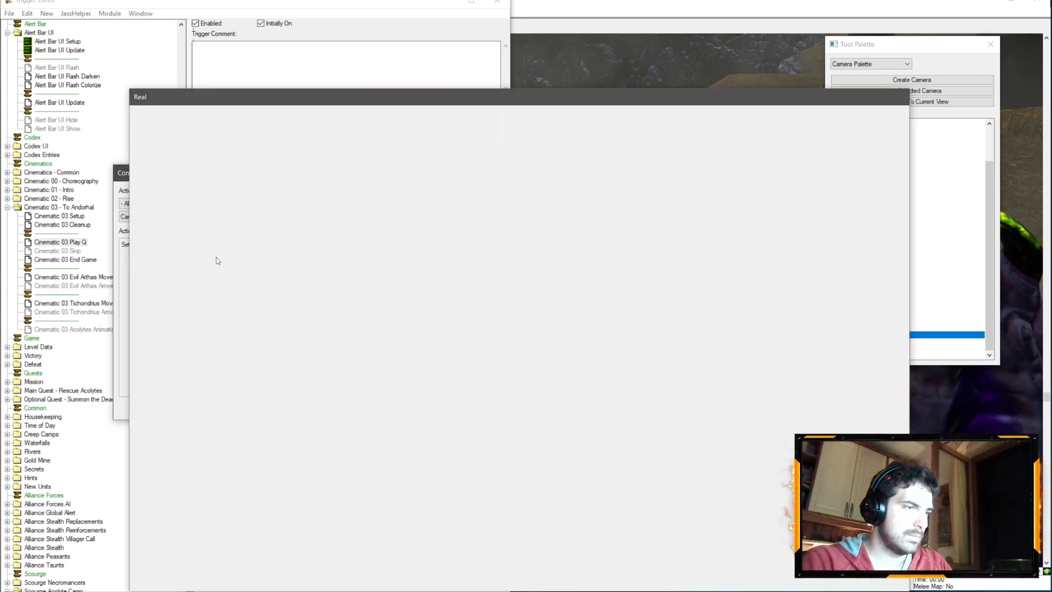
type("75")
key("Return")
key("Return")
- Change the comment above the final dialogue line to "Line U01 Tichondrius 27"
double_click(268, 471)
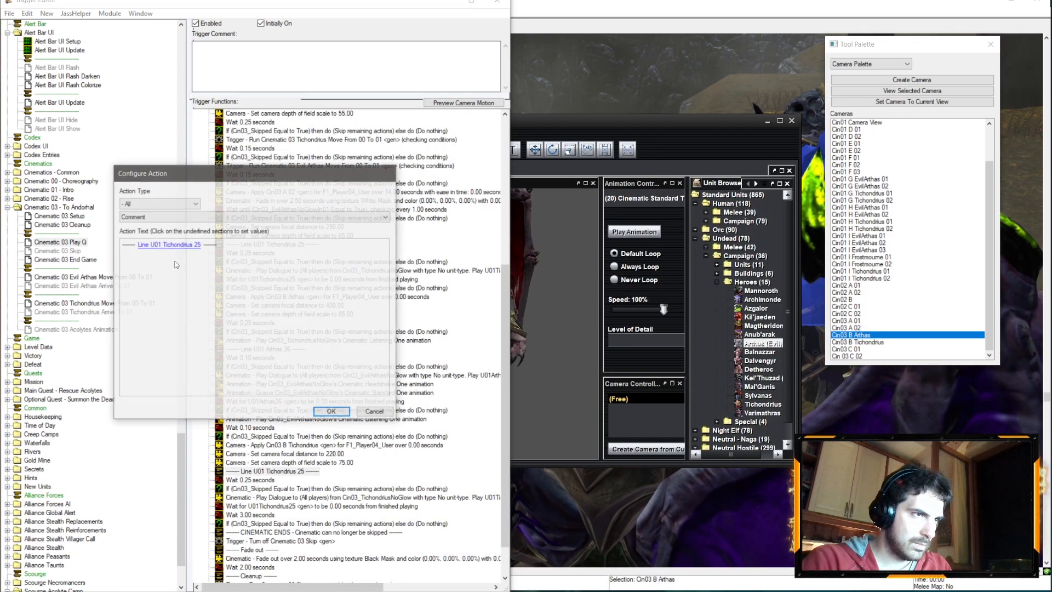
left_click(216, 243)
type("7")
key("Return")
key("Return")
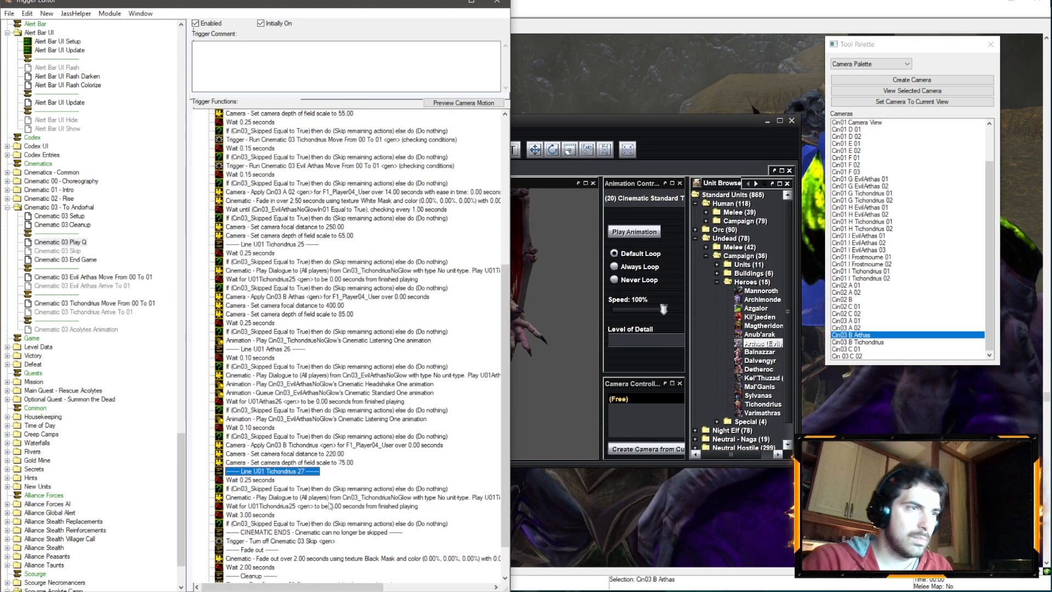
- Copy the Cin03_Skipped check and paste it right after the sound wait of the Tichondrius 27 line
left_click(259, 523)
key("ctrl+c")
left_click(271, 506)
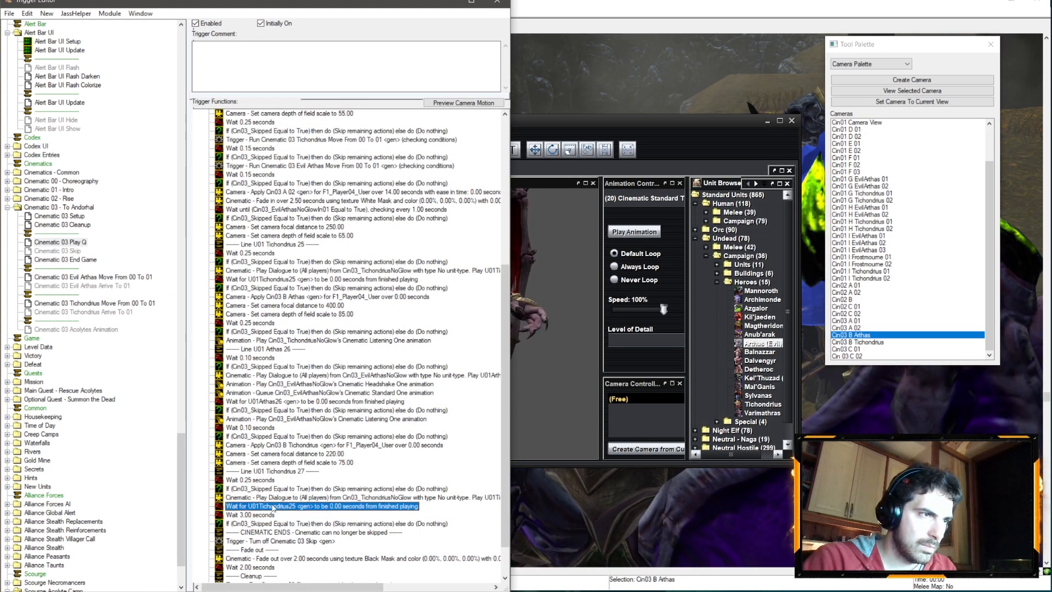
key("ctrl+v")
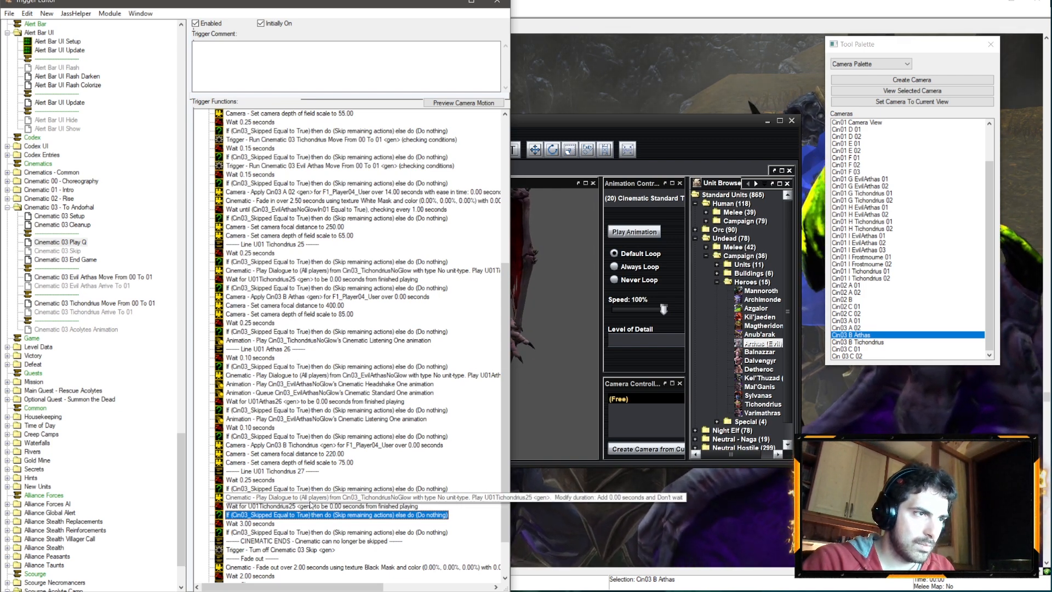
double_click(310, 501)
left_click(143, 253)
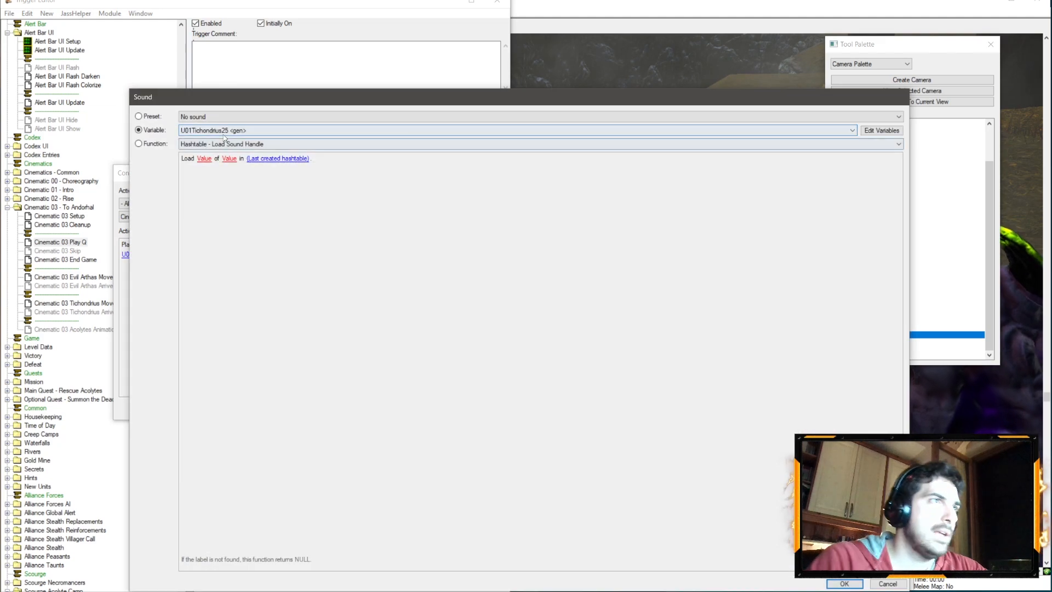
key("Escape")
key("Escape")
- Set the sound in the Tichondrius 27 line's Wait For Sound action to U01Tichondrius27
double_click(279, 507)
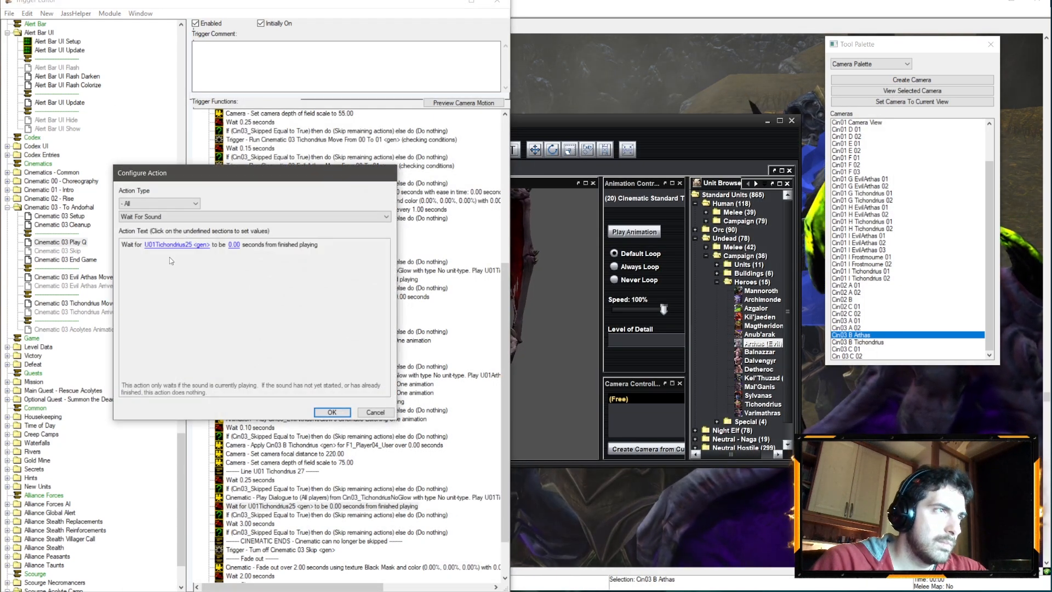
left_click(177, 244)
scroll(215, 131, "down", 2)
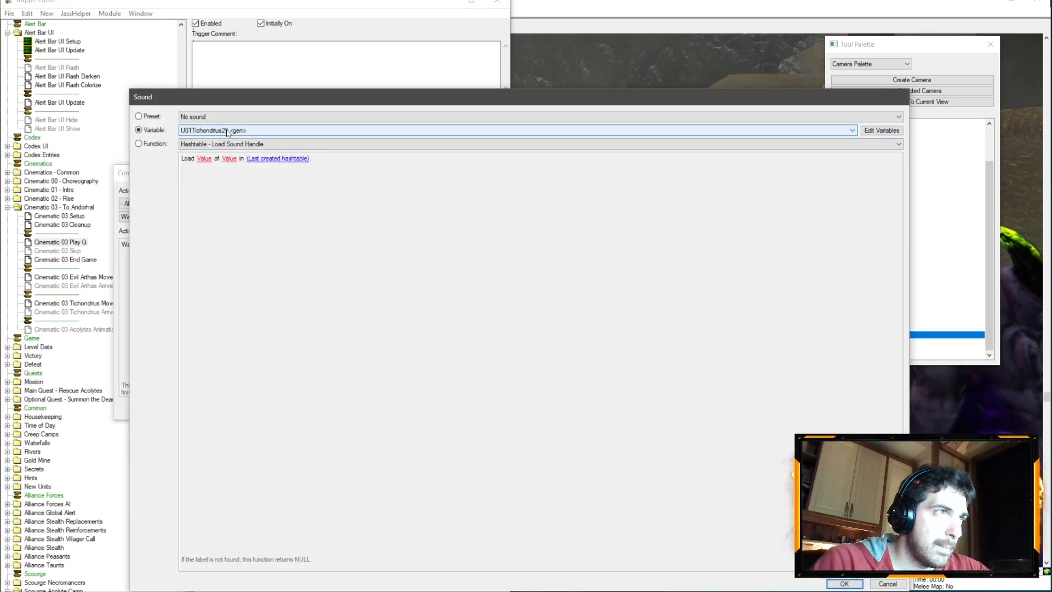
key("Escape")
left_click(182, 247)
scroll(239, 132, "down", 1)
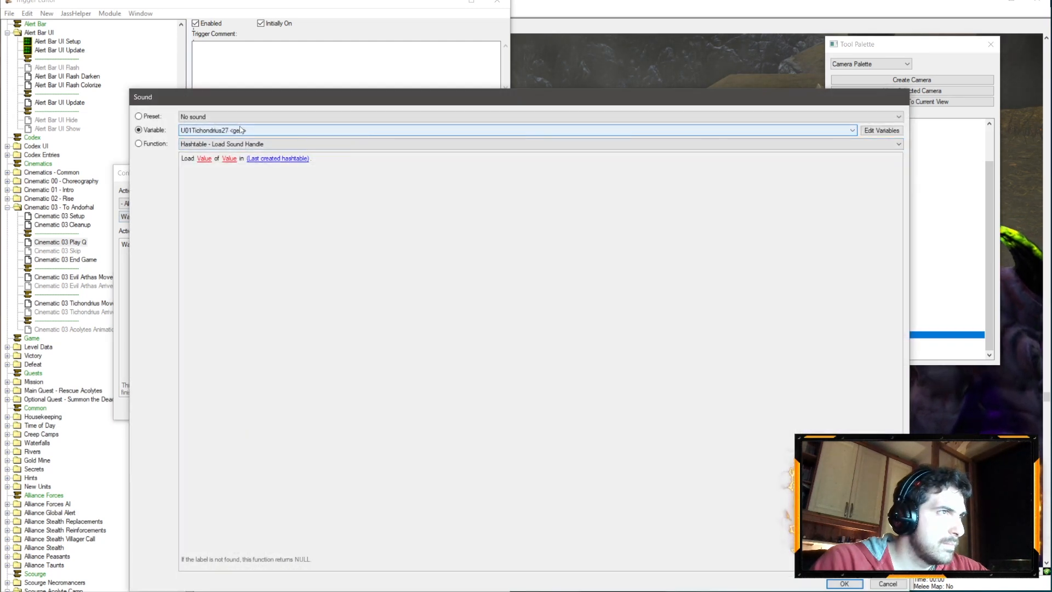
key("Return")
key("Return")
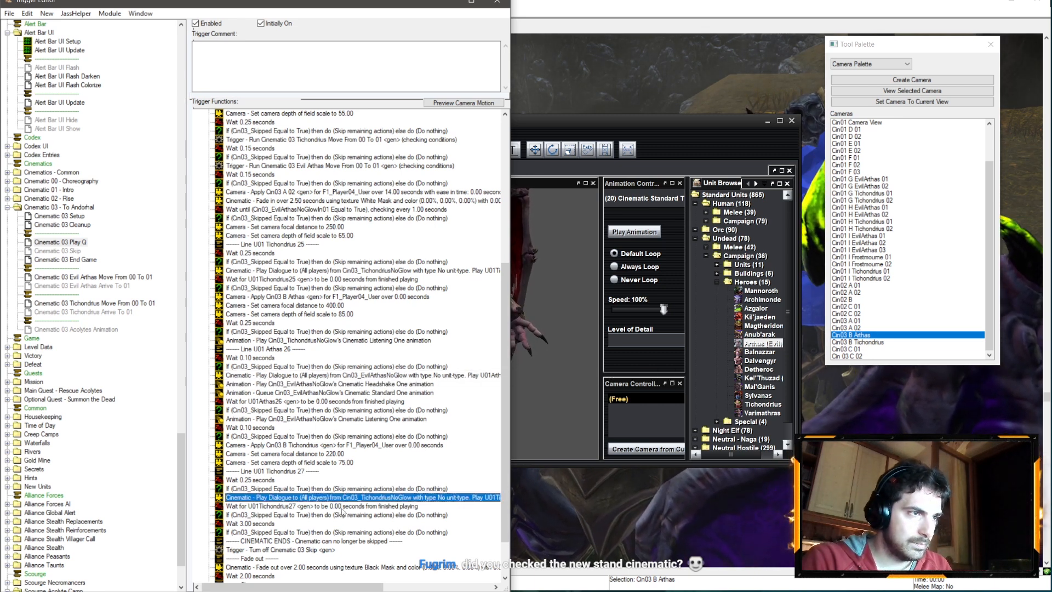
- Paste the headshake animation action after the Tichondrius 27 dialogue and set its unit to Cin03_TichondriusNoGlow
key("ctrl+v")
double_click(328, 506)
left_click(184, 249)
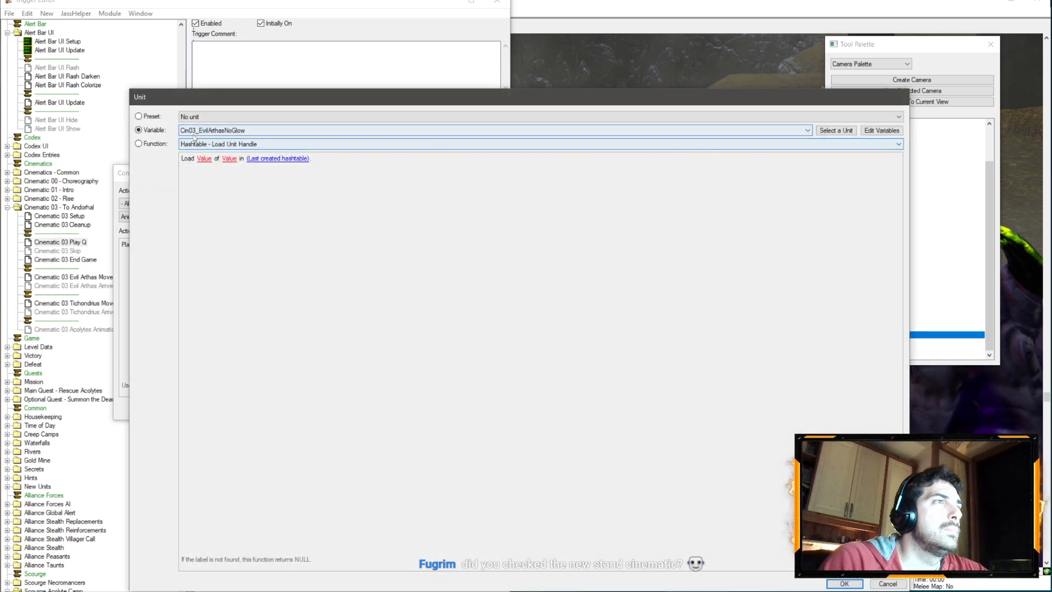
left_click(196, 130)
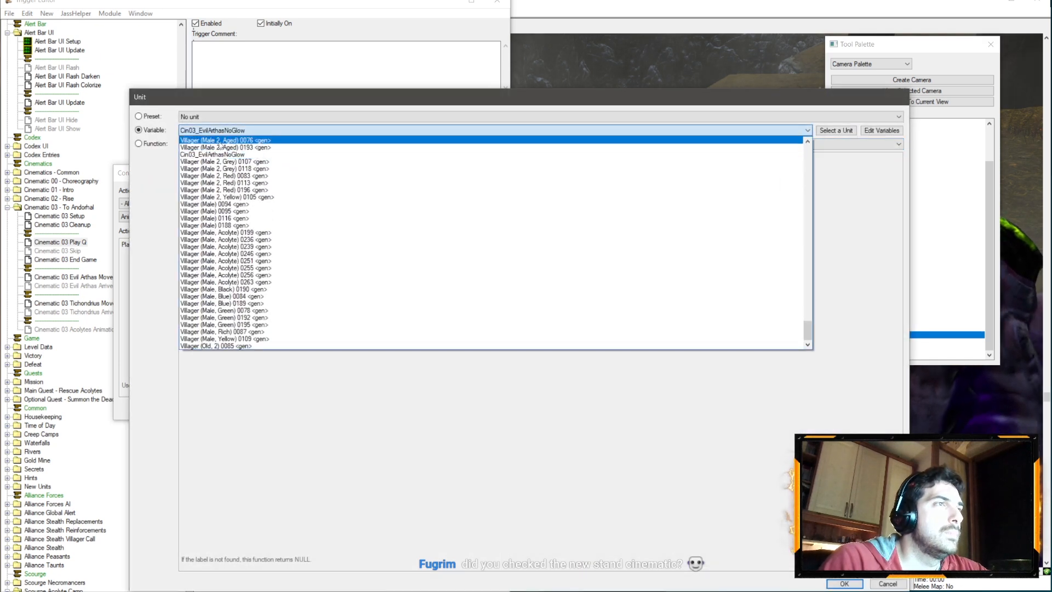
scroll(260, 194, "up", 9)
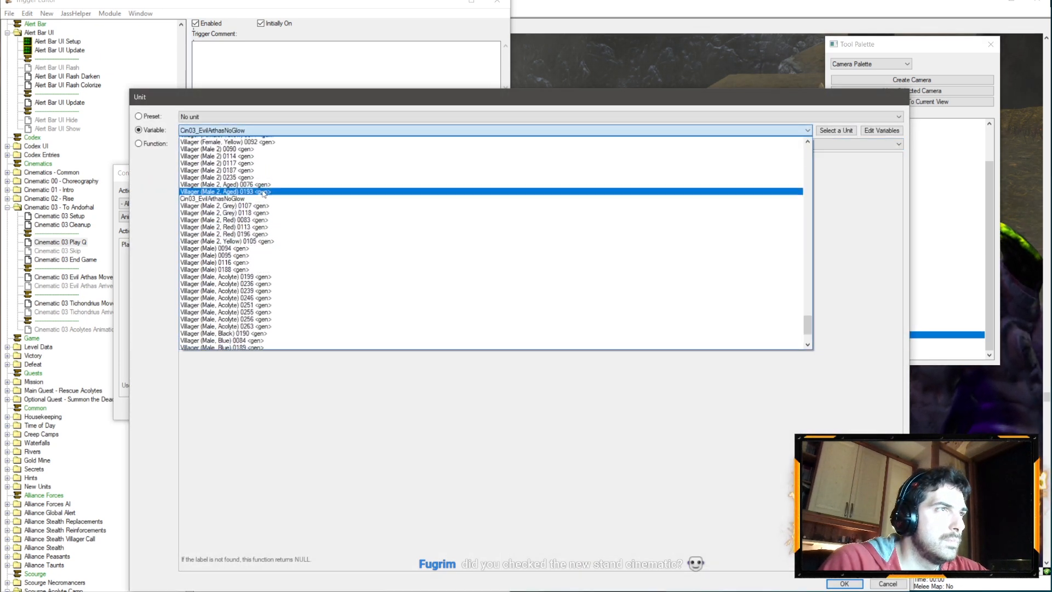
scroll(260, 207, "up", 20)
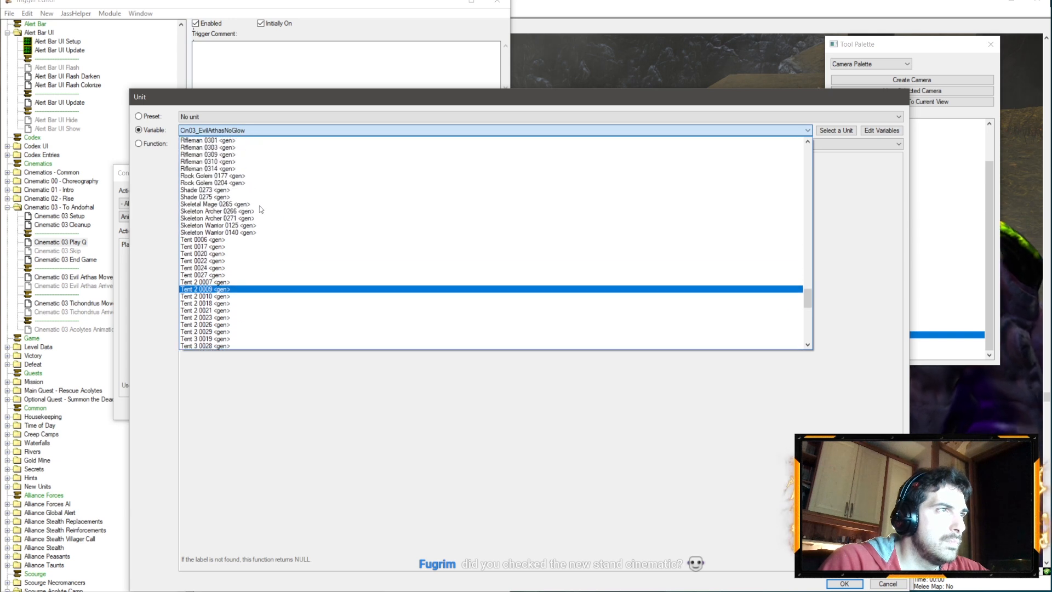
scroll(244, 222, "up", 20)
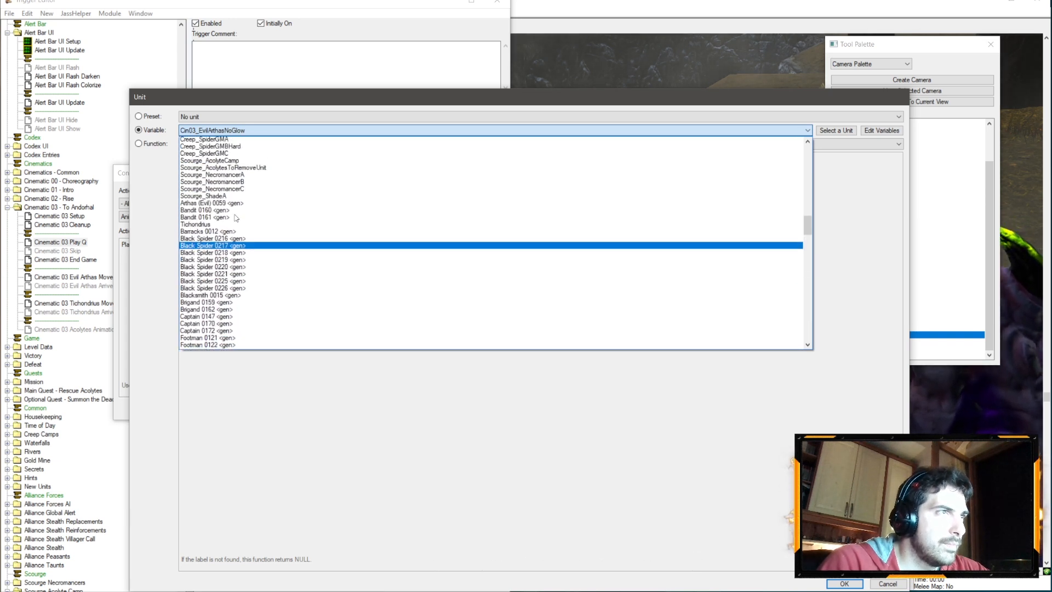
scroll(236, 227, "up", 10)
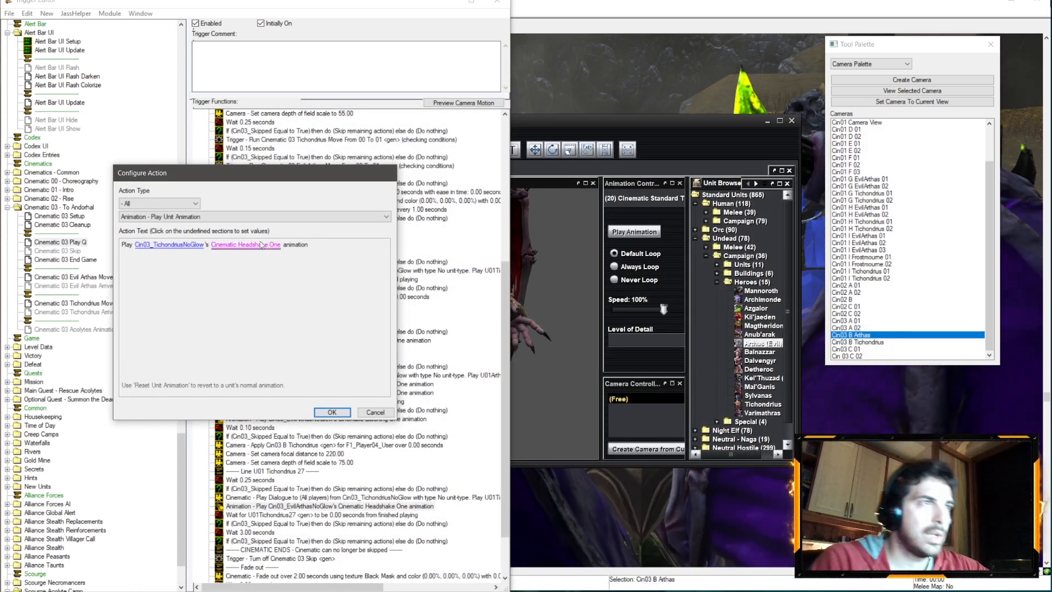
- Set the pasted action's animation name to "Cinematic Standard Three"
left_click(265, 245)
type("Cinematic")
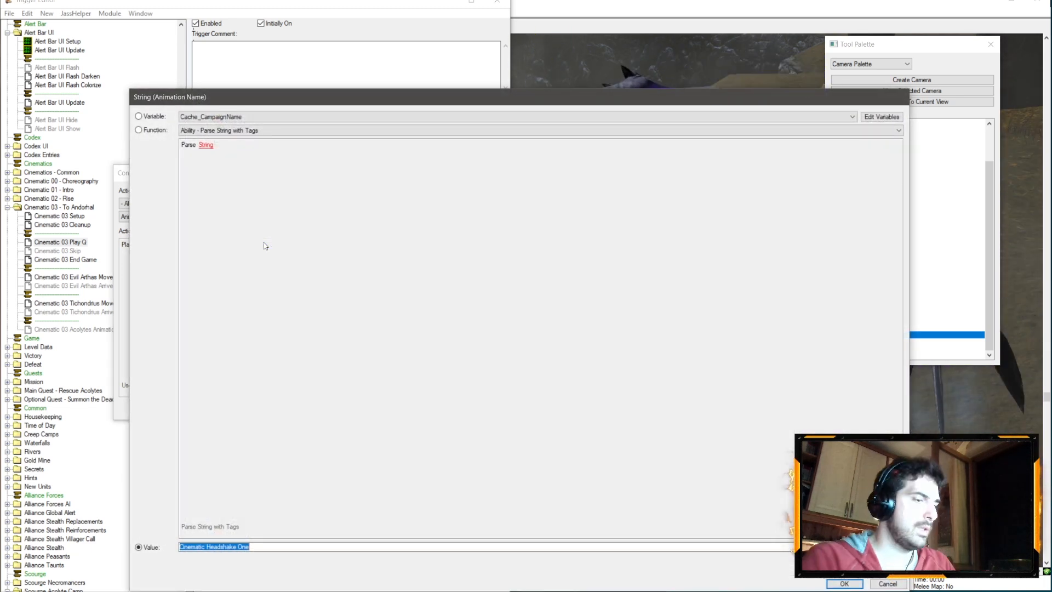
type(" Standard Thr")
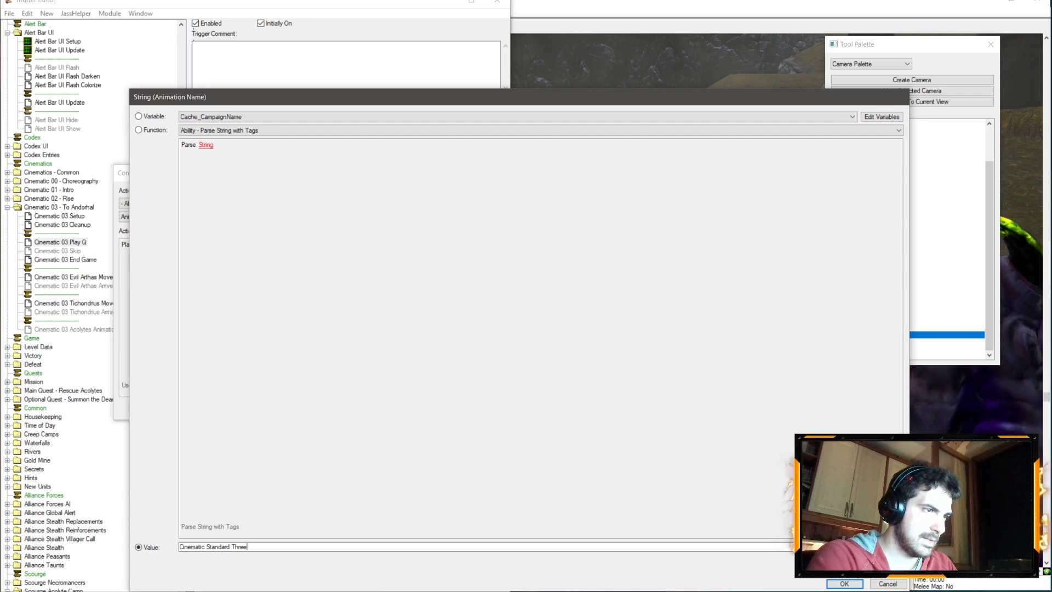
key("Return")
key("Return")
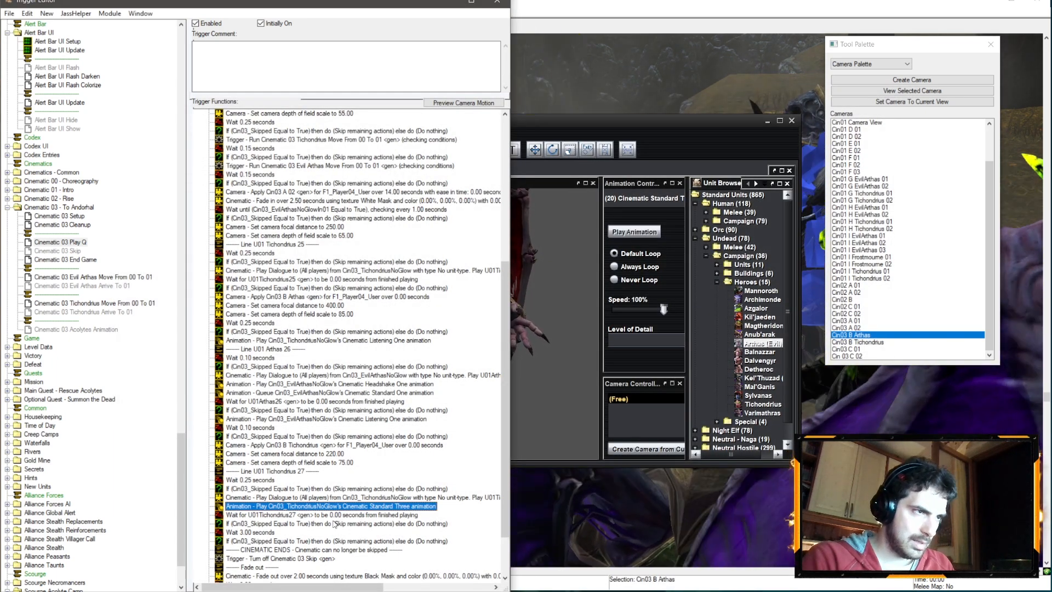
- Duplicate Tichondrius's animation action after the skip check following the U01Tichondrius27 wait, with the animation set to "Cinematic Listening One"
key("ctrl+c")
left_click(334, 524)
key("ctrl+v")
double_click(334, 532)
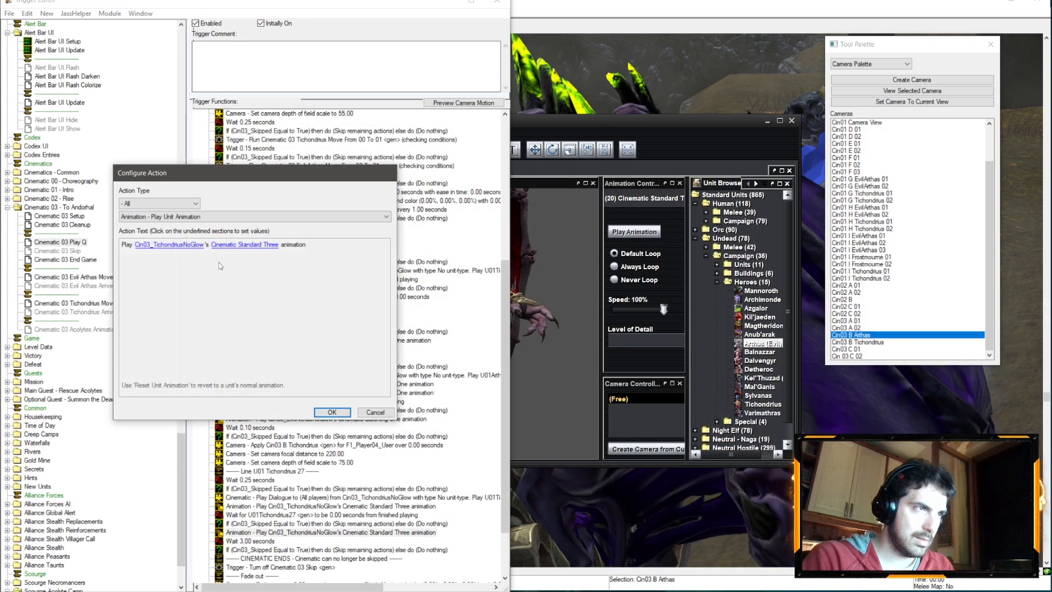
left_click(244, 244)
type("Cinematic")
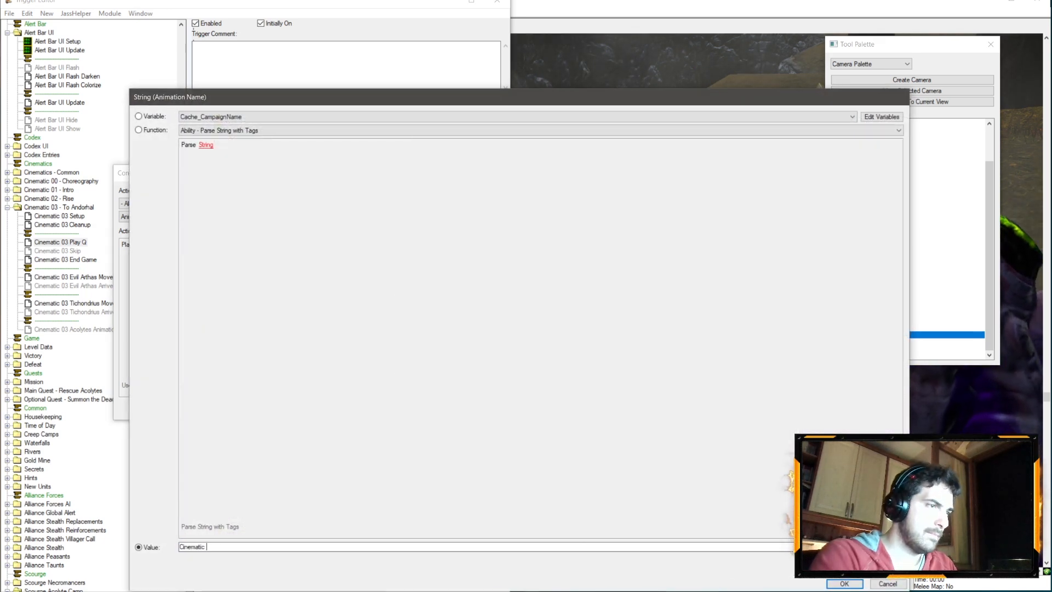
key("Return")
key("Return")
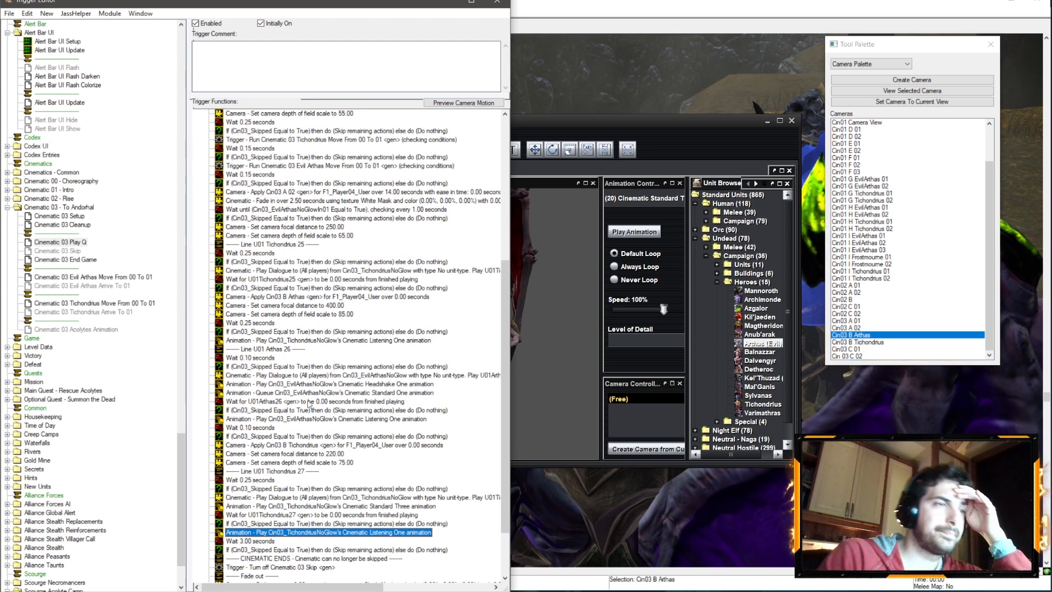
- Copy the Cin03 B Arthas camera, focal distance and depth of field actions to just below Tichondrius's last listening animation
left_click_drag(317, 297, 310, 316)
key("ctrl+c")
left_click(319, 533)
key("ctrl+v")
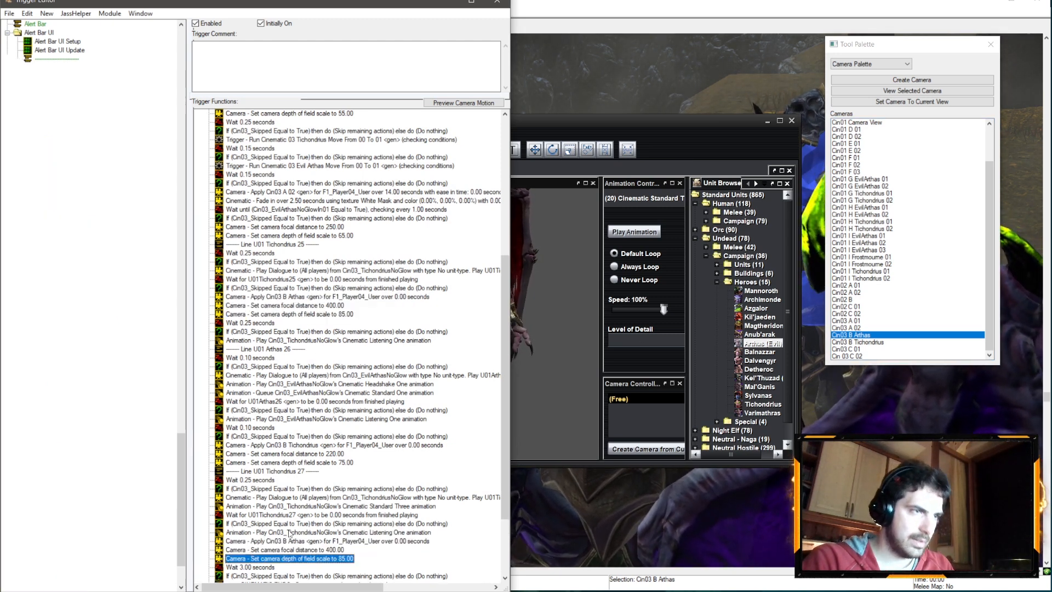
- Paste copies of the 0.25-second wait and the Cin03_Skipped check between the last listening animation and the Arthas camera
left_click(248, 480)
key("ctrl+c")
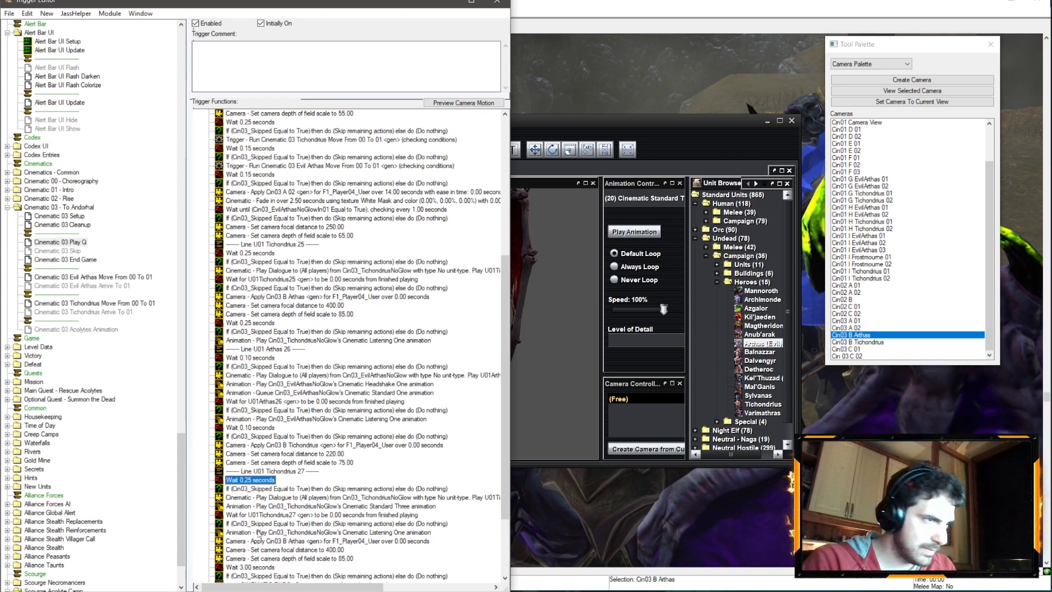
left_click(259, 533)
key("ctrl+v")
left_click(256, 489)
key("ctrl+c")
left_click(252, 540)
key("ctrl+v")
- Delete the 0.25-second wait and the Cin03_Skipped check between the last listening animation and the Arthas camera
scroll(274, 493, "down", 4)
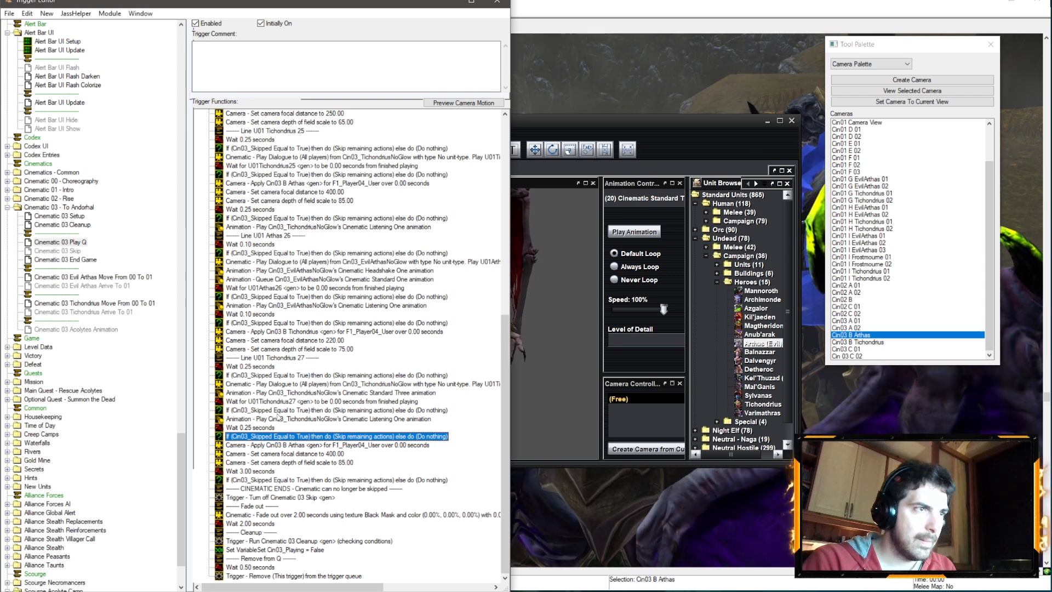
left_click(252, 428)
double_click(252, 427)
left_click(372, 410)
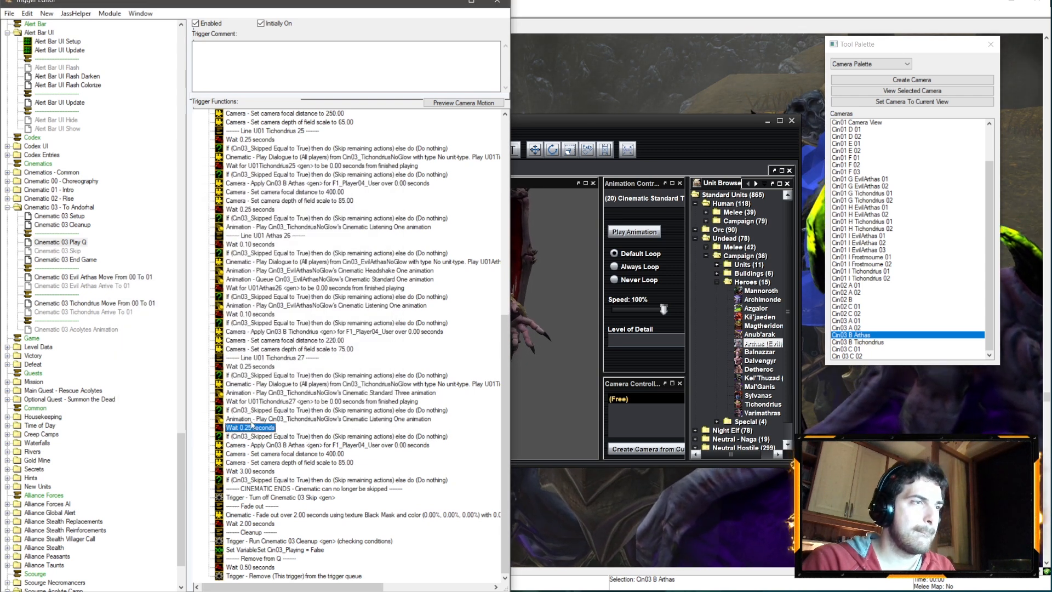
left_click(252, 436, "shift")
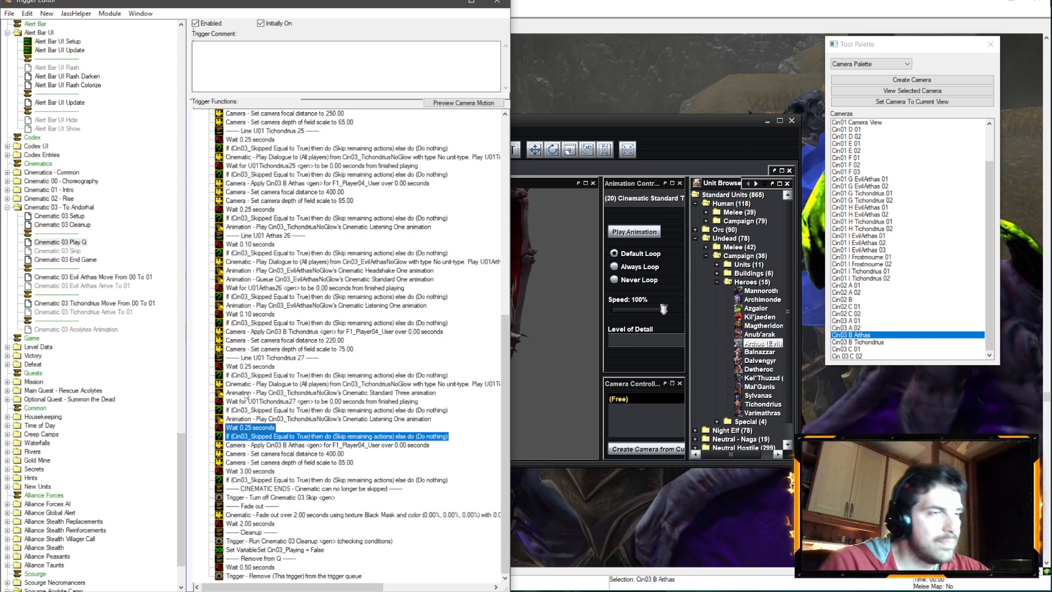
key("Delete")
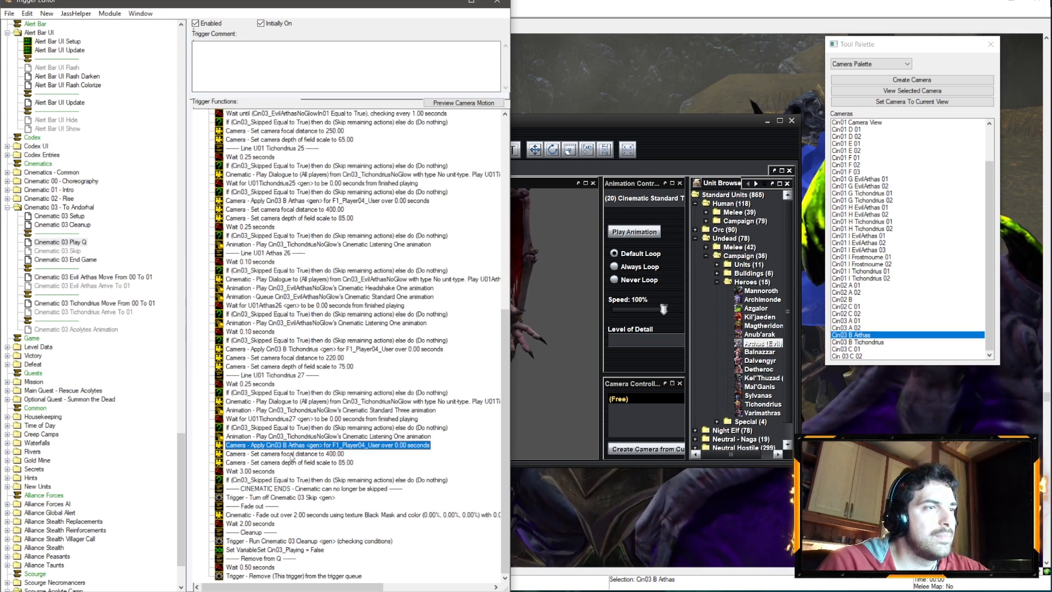
- Load the Arthas (Evil) model in Retera Model Studio and copy line 26's actions, except the comment and queued animation, below the last depth of field action
left_click(286, 463)
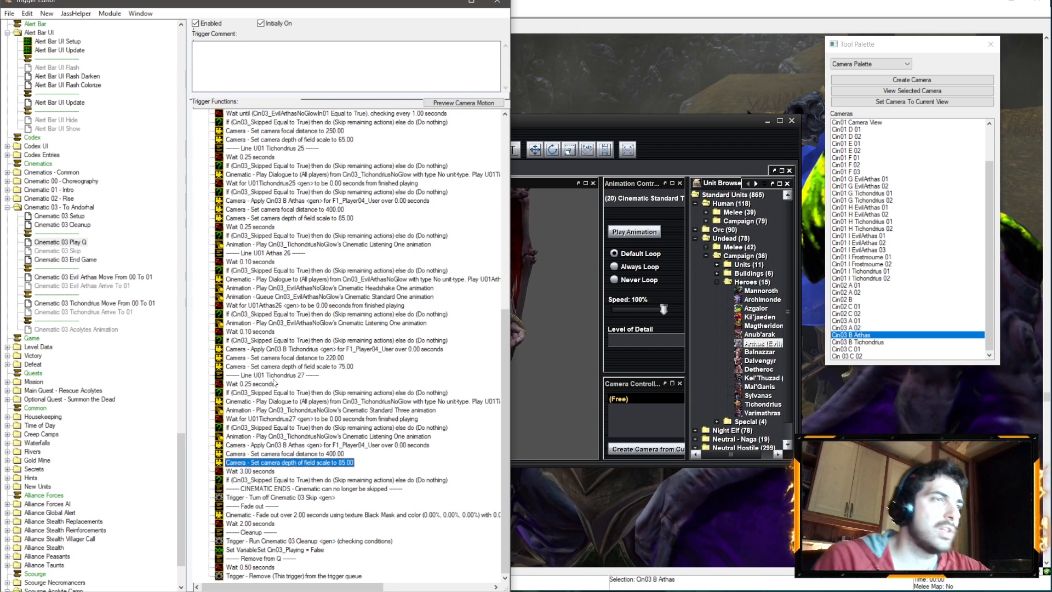
left_click(254, 385)
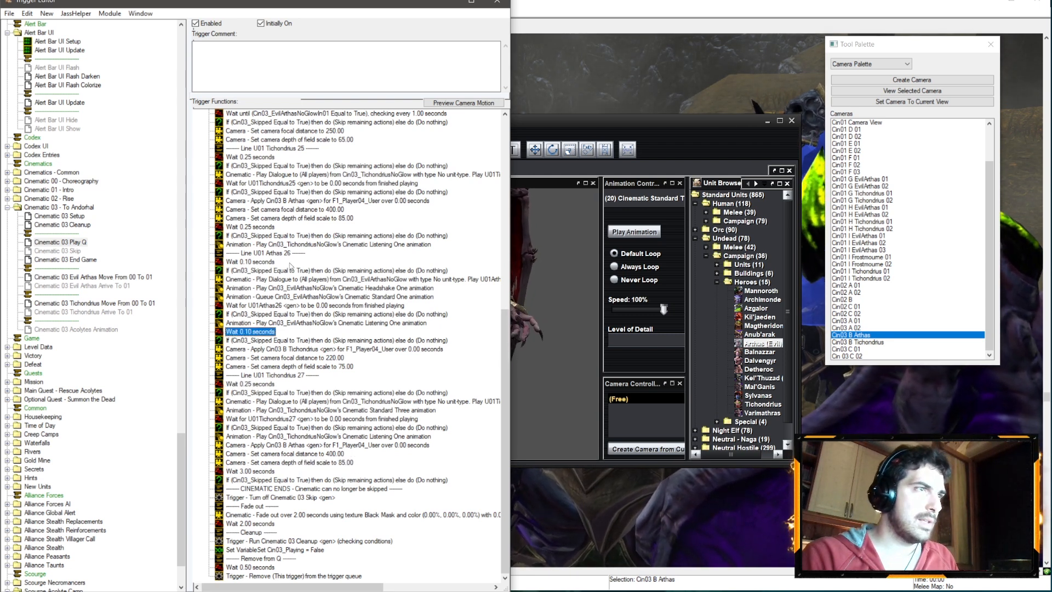
left_click_drag(272, 272, 286, 299)
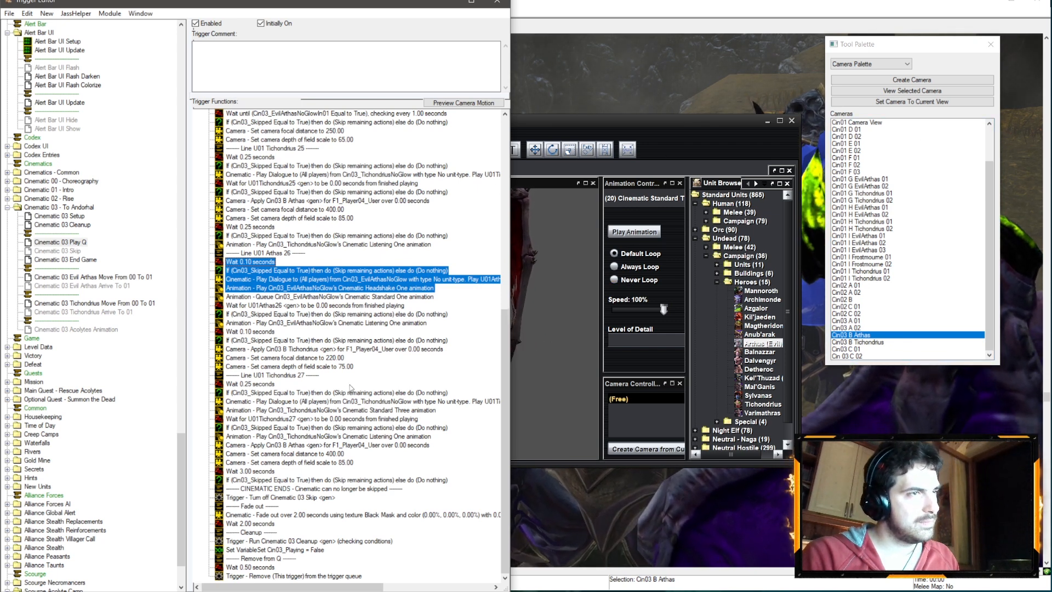
left_click(753, 344)
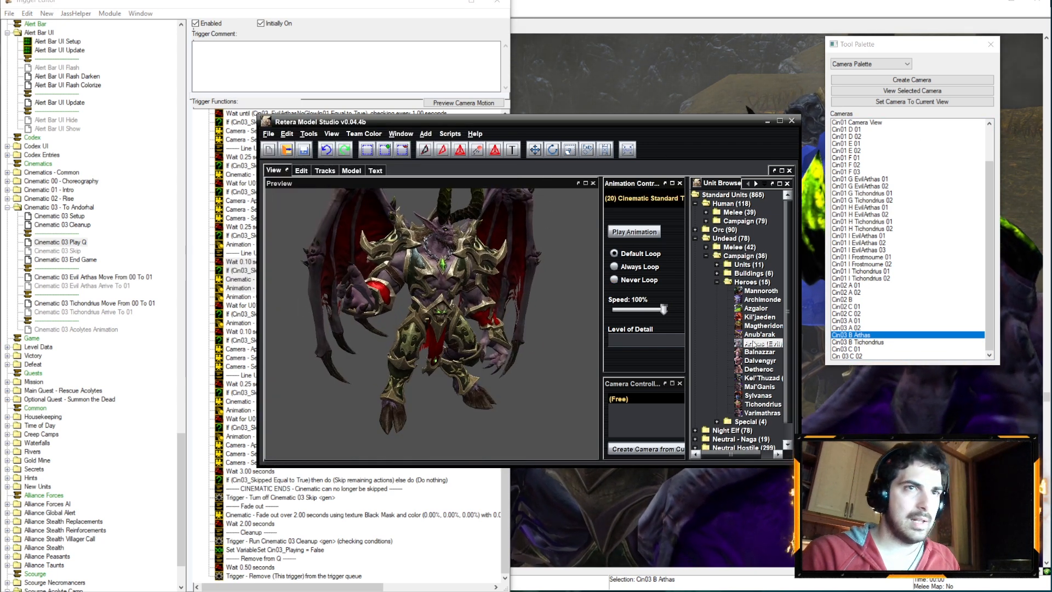
left_click(211, 395)
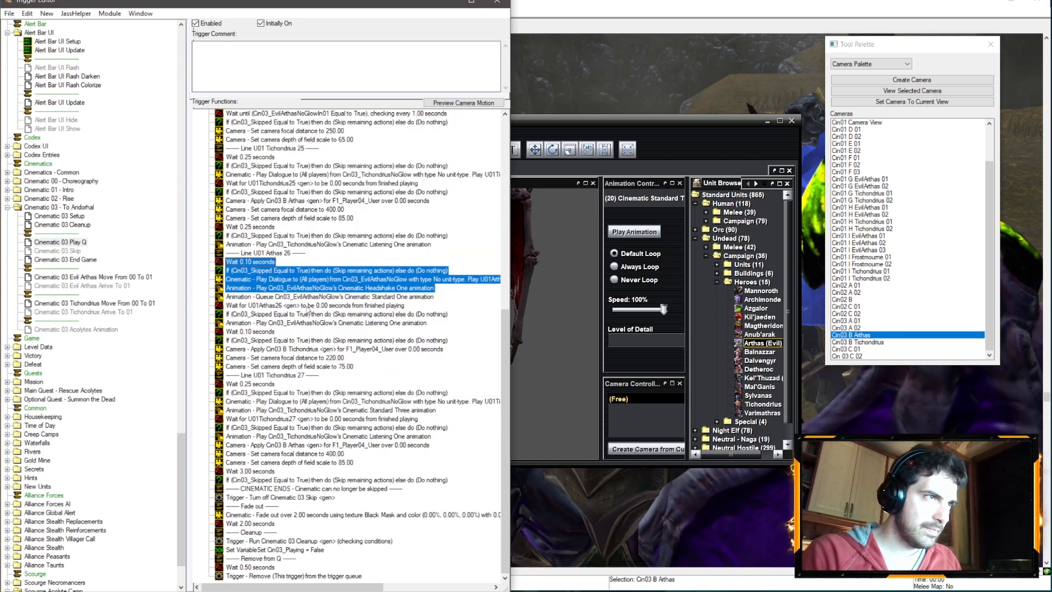
left_click(308, 306, "ctrl")
left_click(316, 314, "ctrl")
left_click(317, 323, "ctrl")
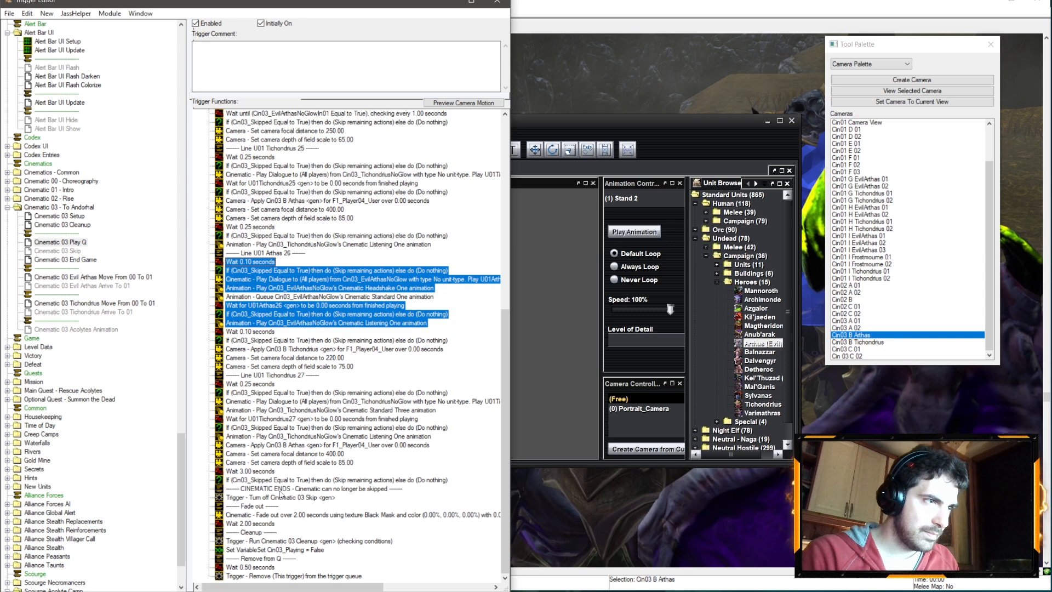
left_click(279, 463)
key("ctrl+v")
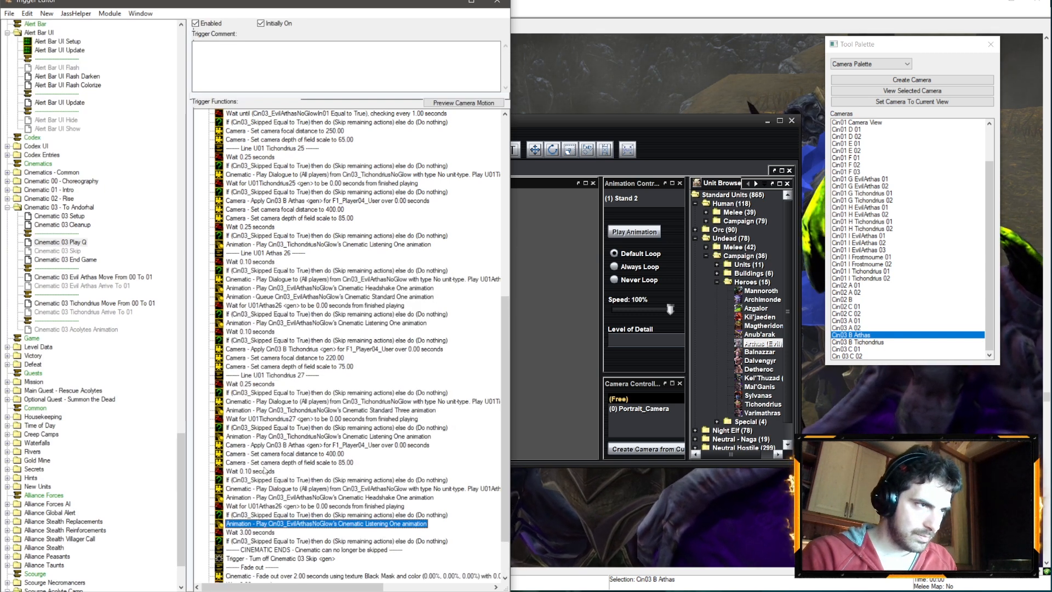
- Duplicate the "Line U01 Arthas 26" comment above the copied Arthas actions and change its text to "Line U01 Arthas 28"
left_click(265, 471)
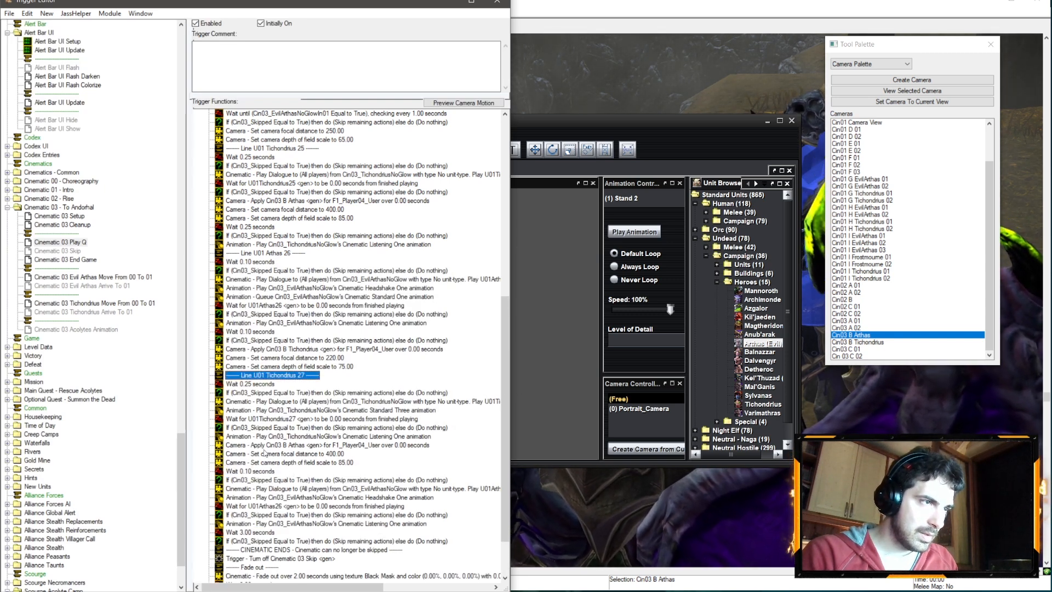
left_click(263, 253)
key("ctrl+c")
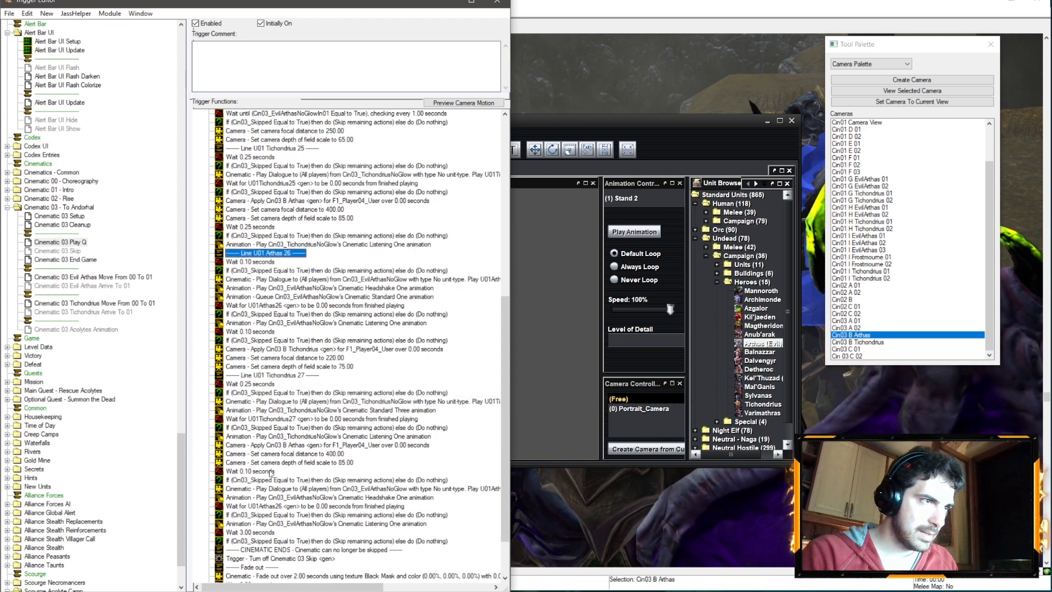
left_click(268, 462)
key("ctrl+v")
double_click(256, 472)
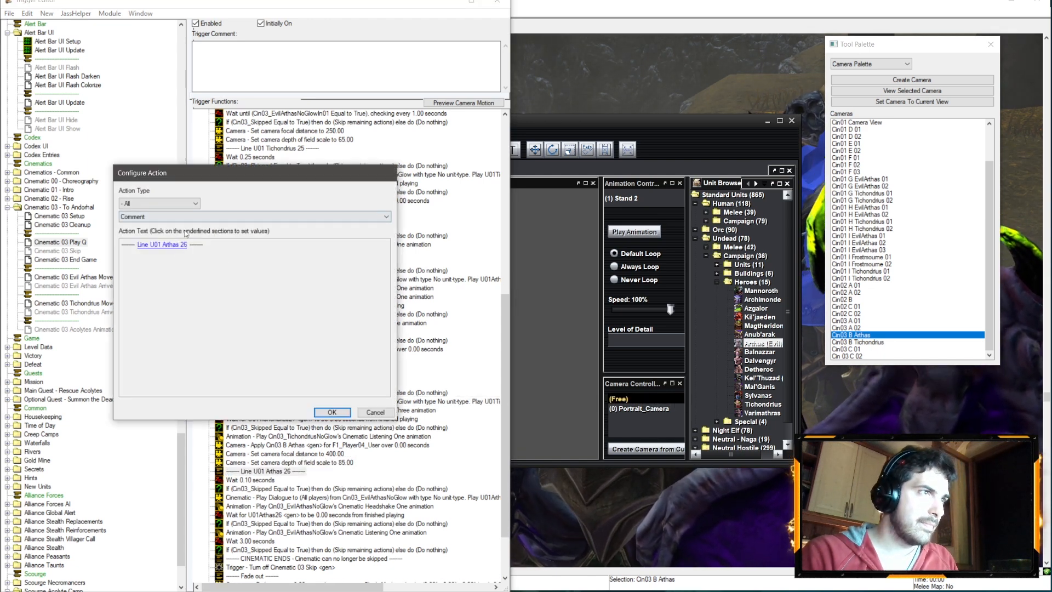
left_click(165, 244)
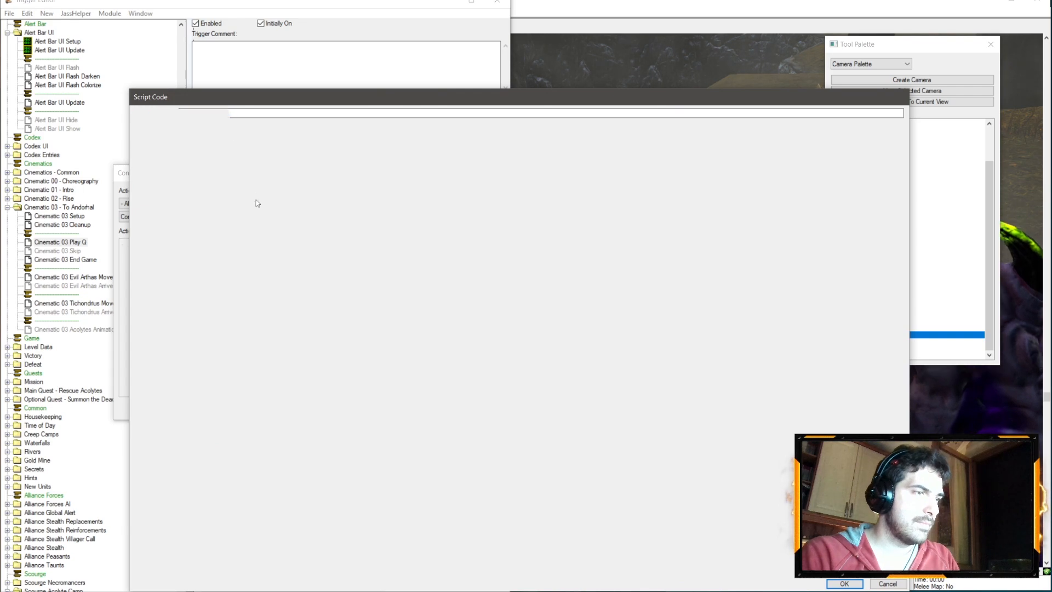
key("Return")
key("Return")
- Open the sound selection of the dialogue action beneath the Line U01 Arthas 28 comment
double_click(352, 499)
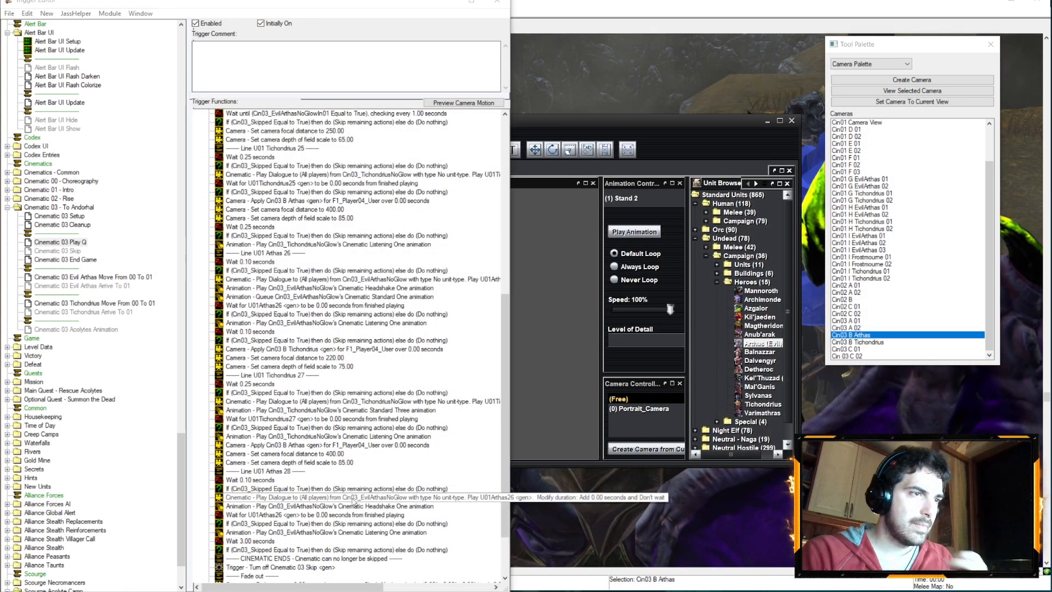
left_click(168, 258)
key("Escape")
key("Escape")
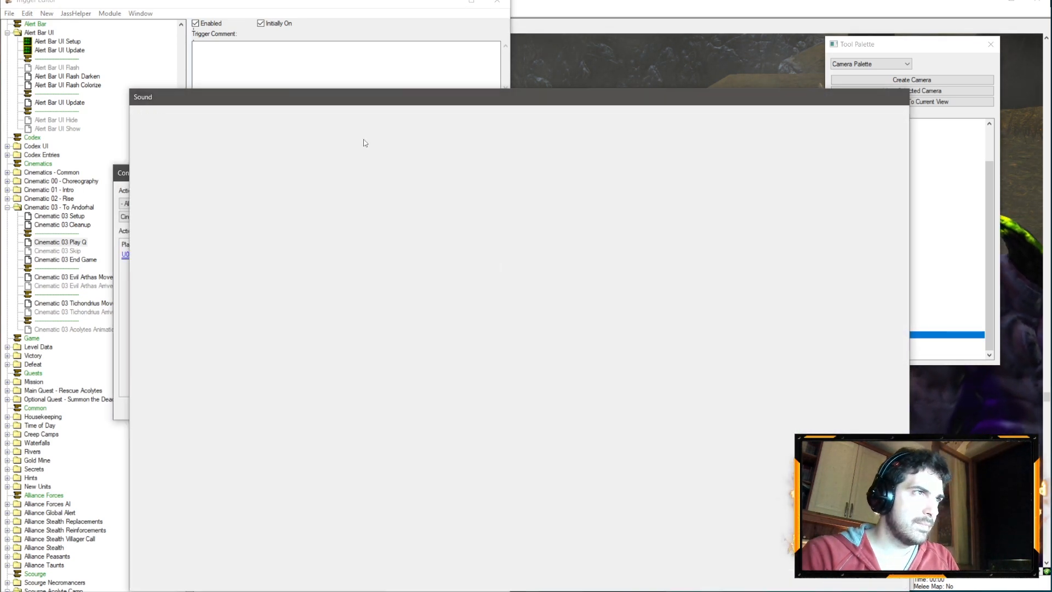
- Preview Arthas's Cinematic Point One, Cinematic Point Two and Cinematic Wave One animations in Retera Model Studio
left_click(645, 187)
left_click(646, 198)
scroll(661, 233, "down", 3)
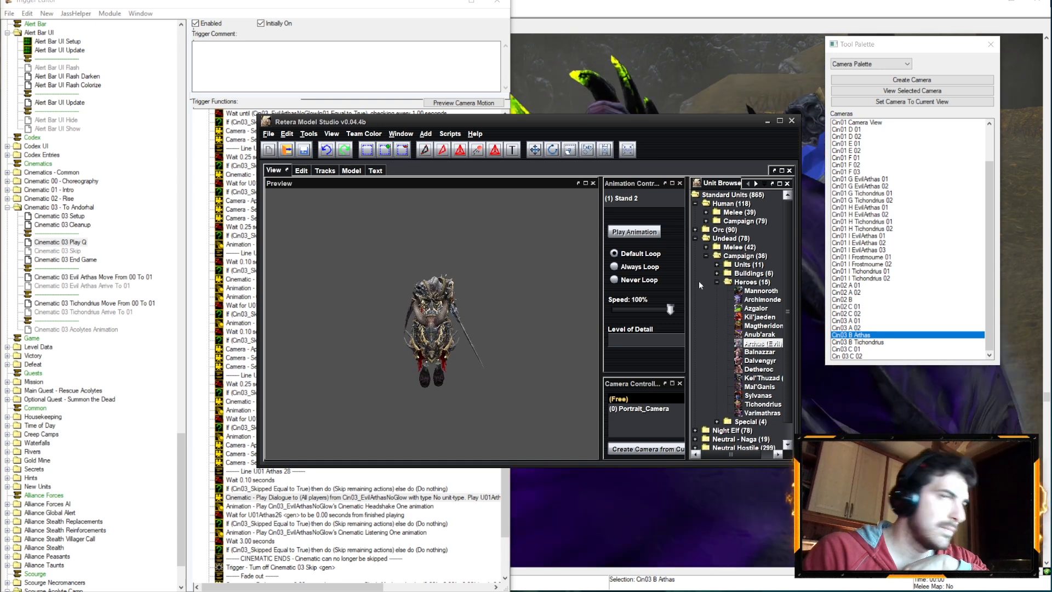
left_click(653, 203)
scroll(676, 257, "down", 2)
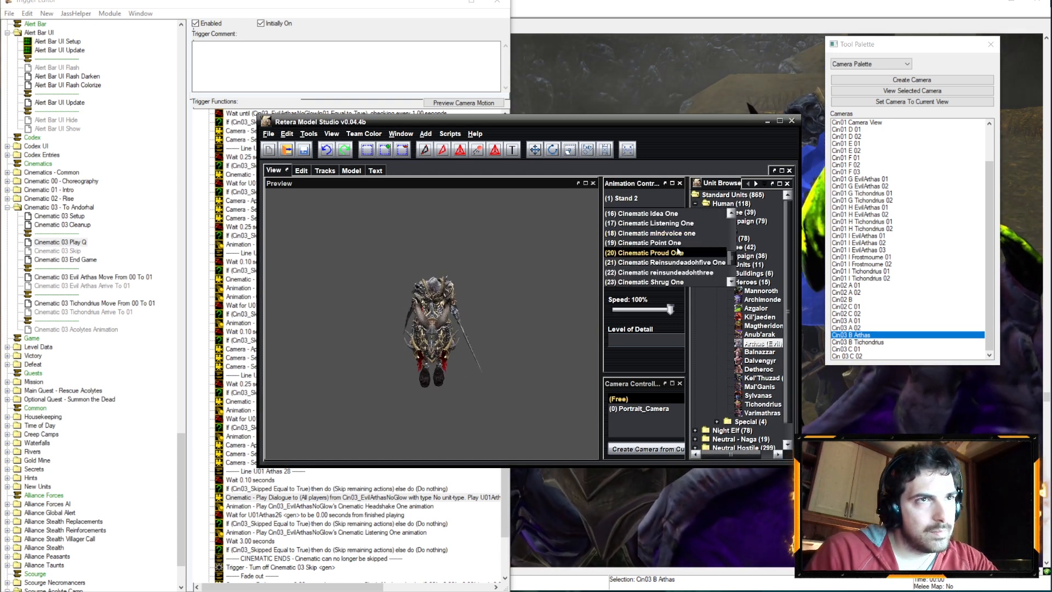
left_click(657, 243)
left_click(668, 200)
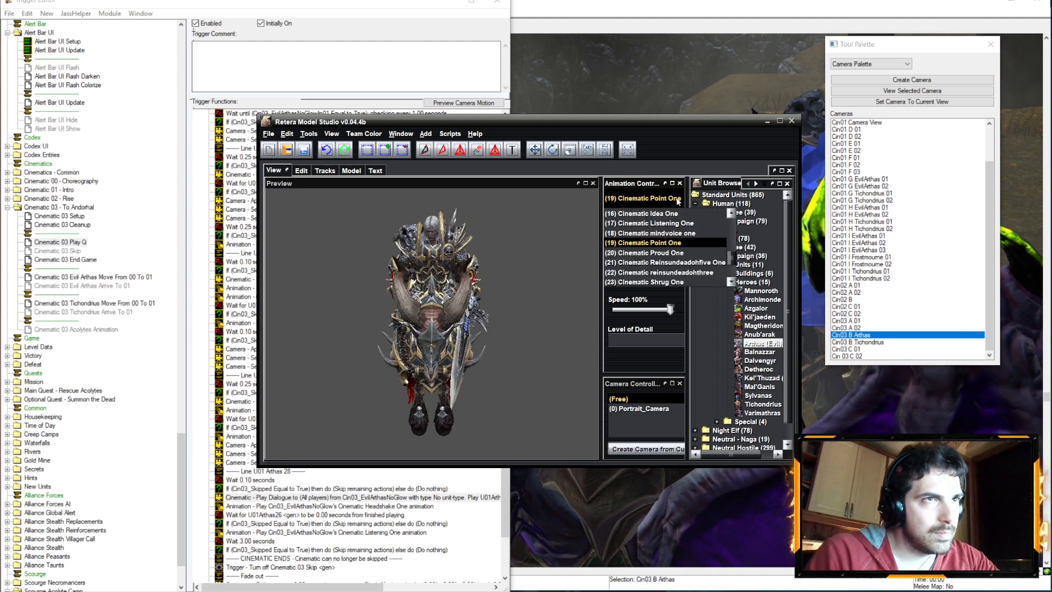
scroll(658, 249, "down", 2)
left_click(670, 283)
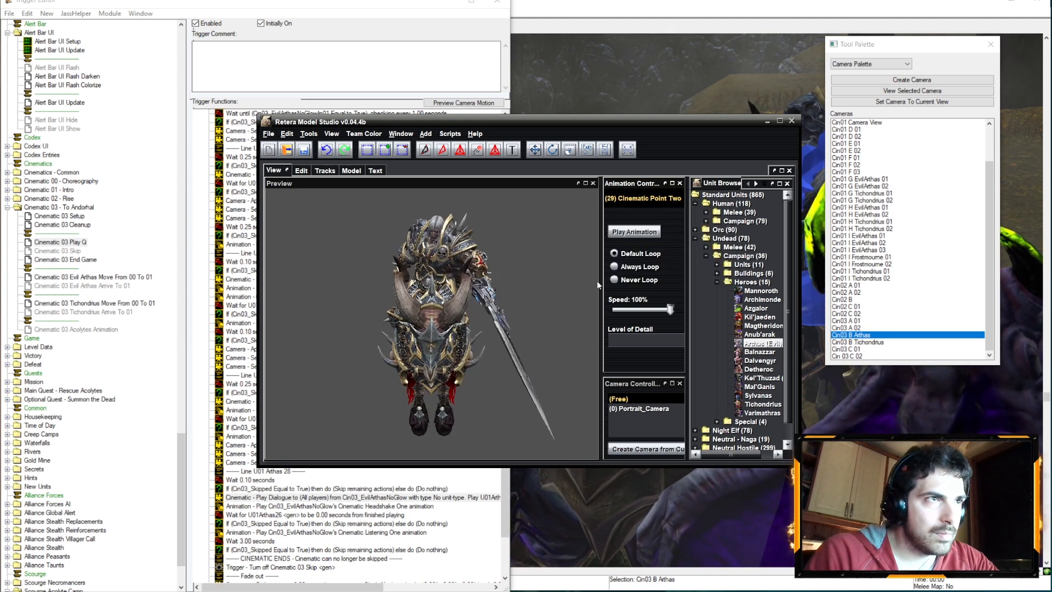
left_click(633, 199)
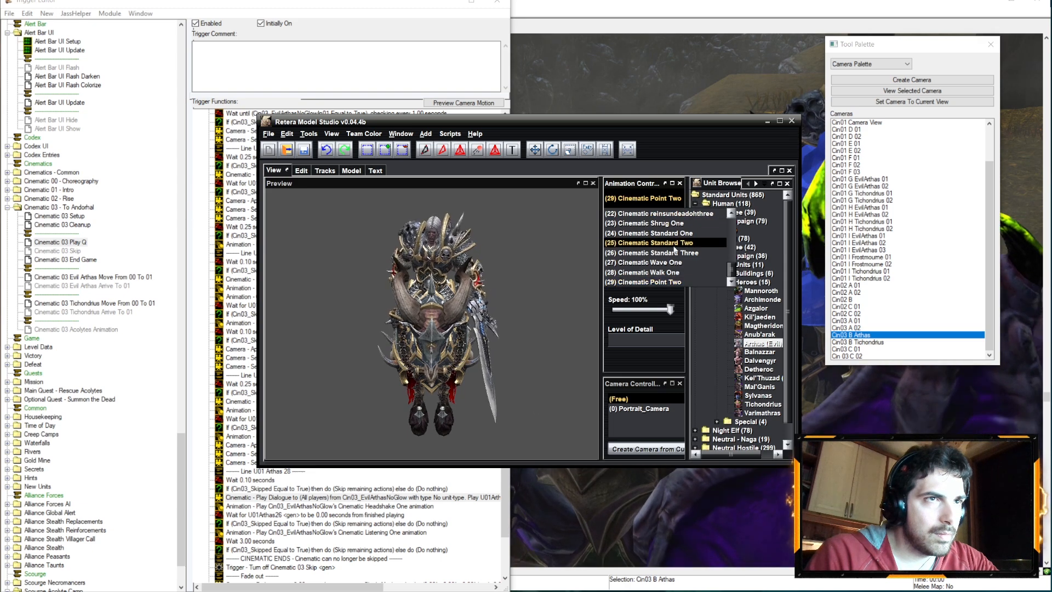
left_click(666, 263)
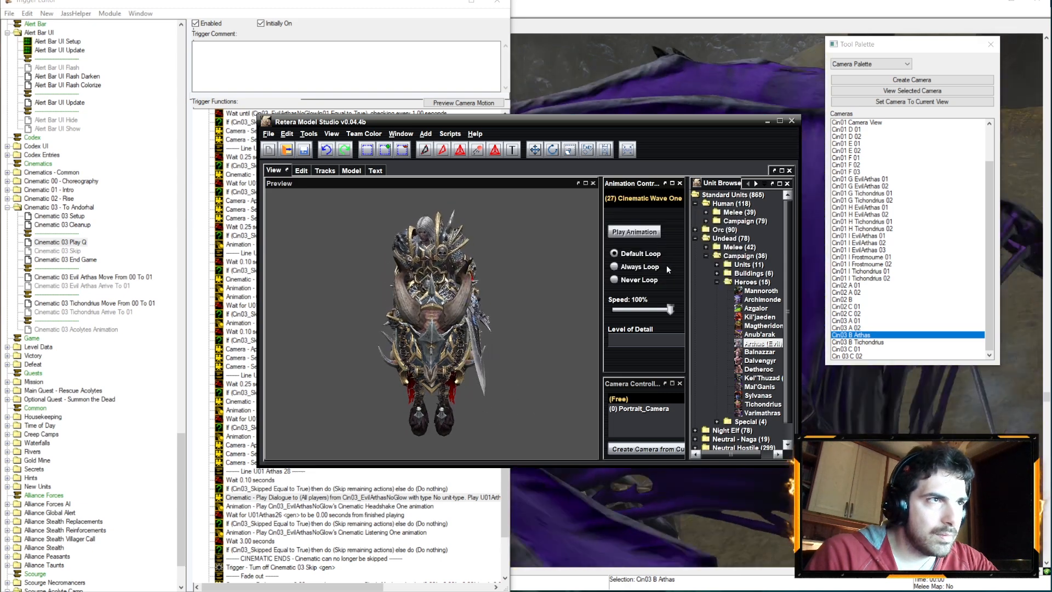
left_click(650, 198)
left_click(650, 197)
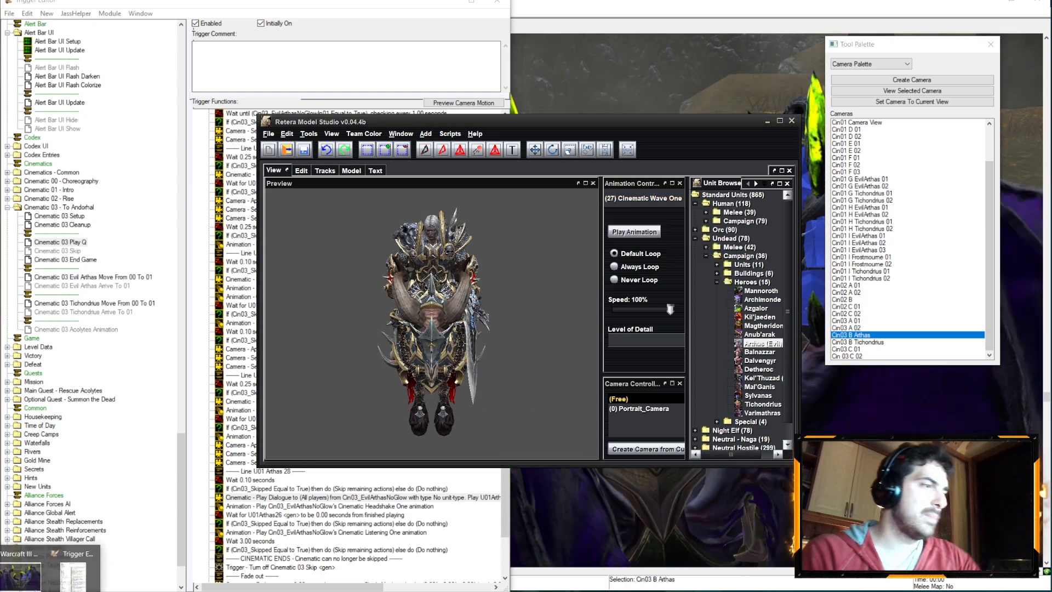
- Back in the Trigger Editor, set the Arthas animation following line 28's dialogue to "Cinematic Wave One"
left_click(355, 498)
double_click(362, 507)
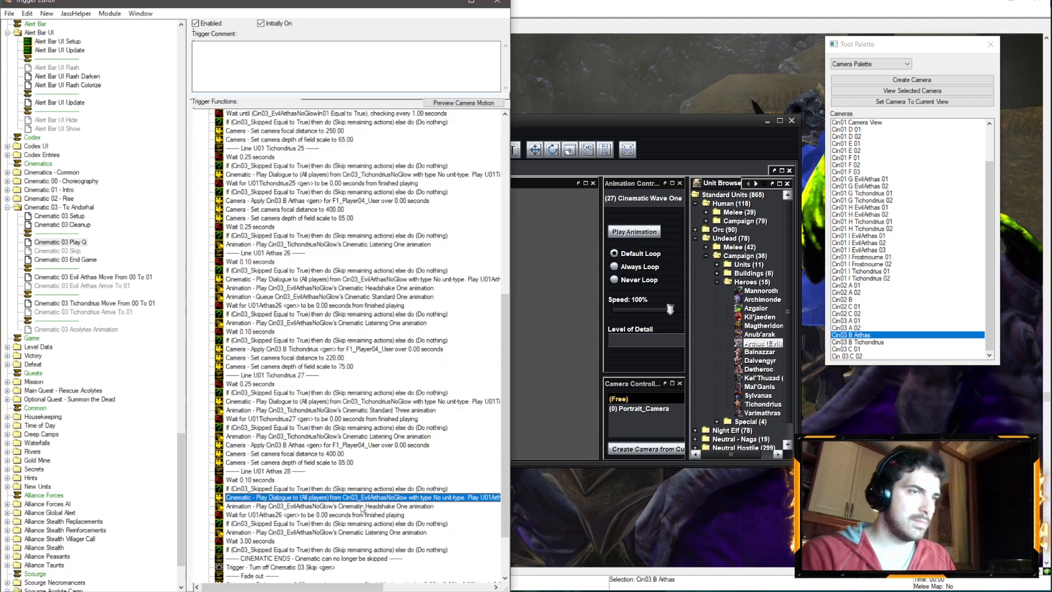
left_click(241, 246)
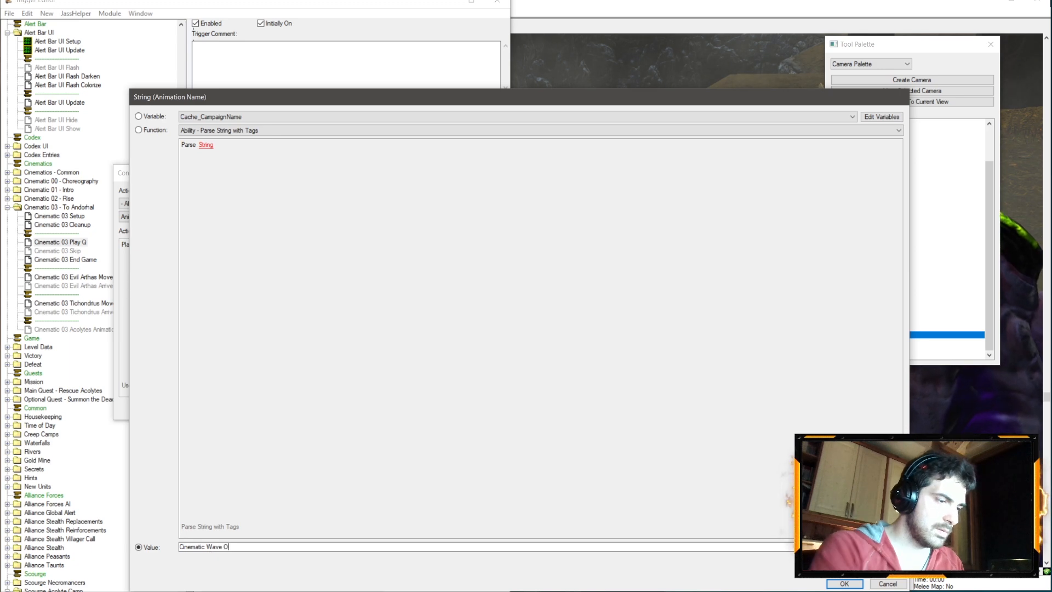
key("Escape")
key("Escape")
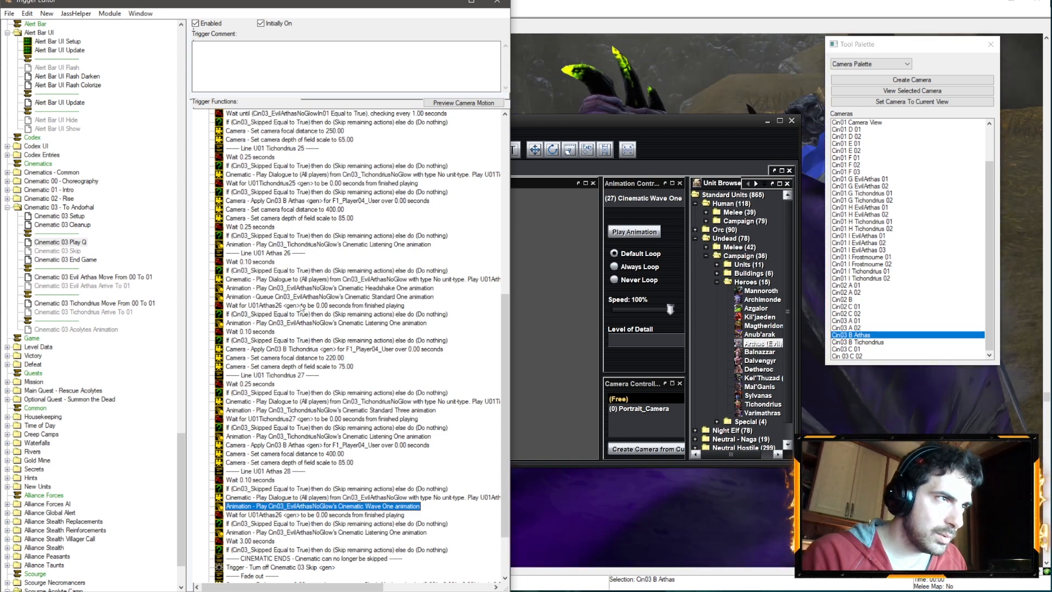
- Copy Arthas's queued animation action from line 26 to just below Cinematic Wave One and set its animation to "Cinematic Listening One"
left_click(318, 296)
left_click(346, 499)
left_click(345, 506)
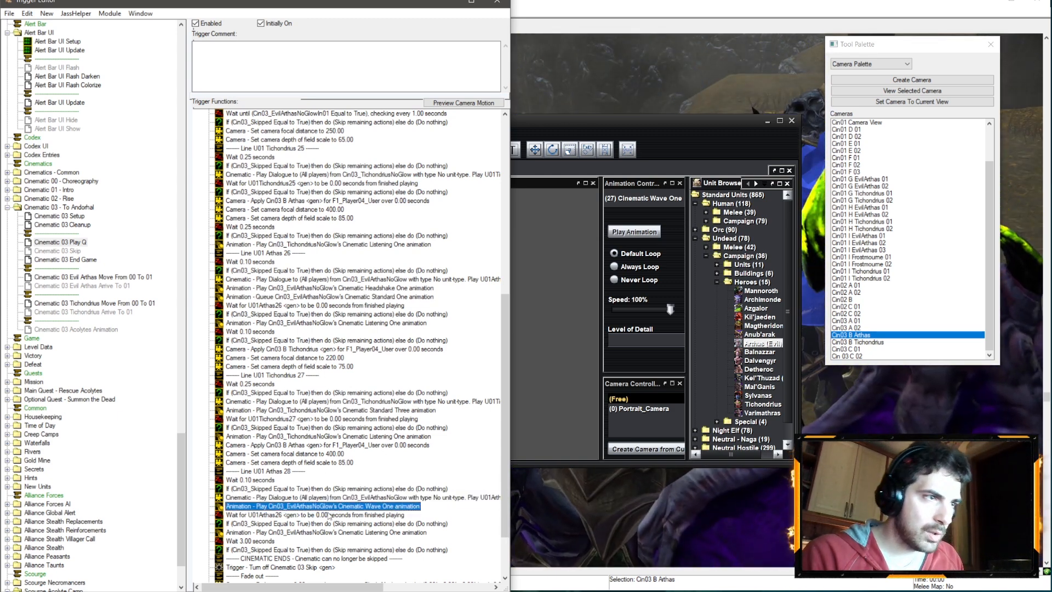
key("ctrl+v")
double_click(344, 514)
left_click(255, 247)
type("Ci")
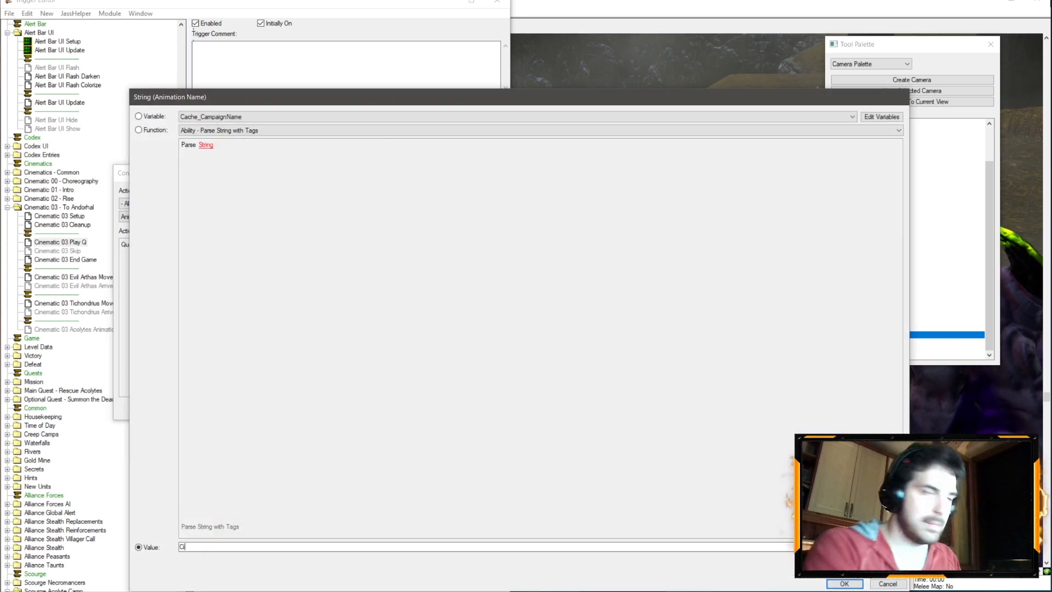
type("nematic Listening ")
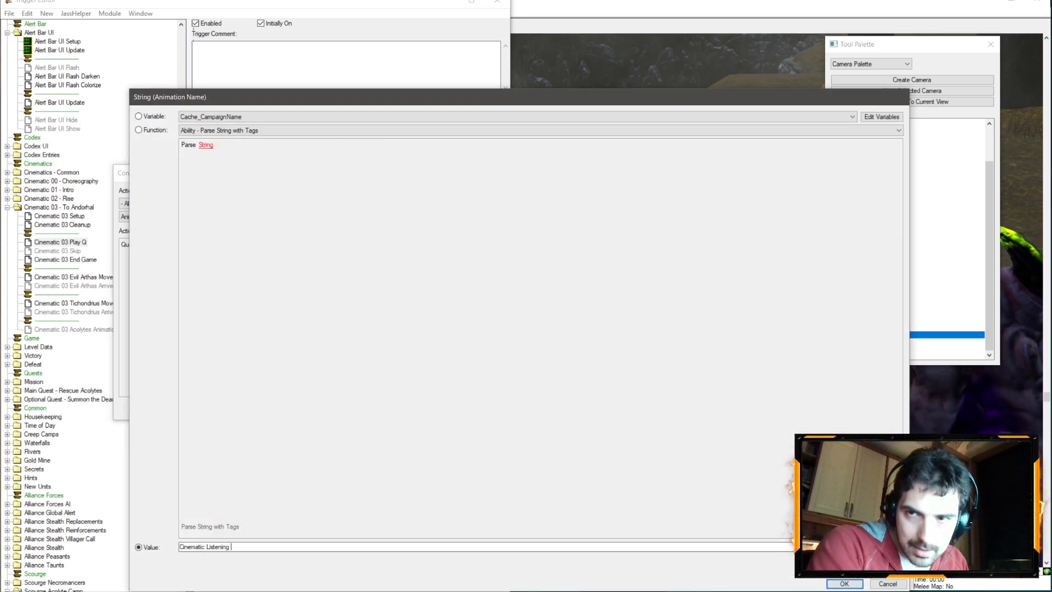
type("One")
key("Return")
key("Return")
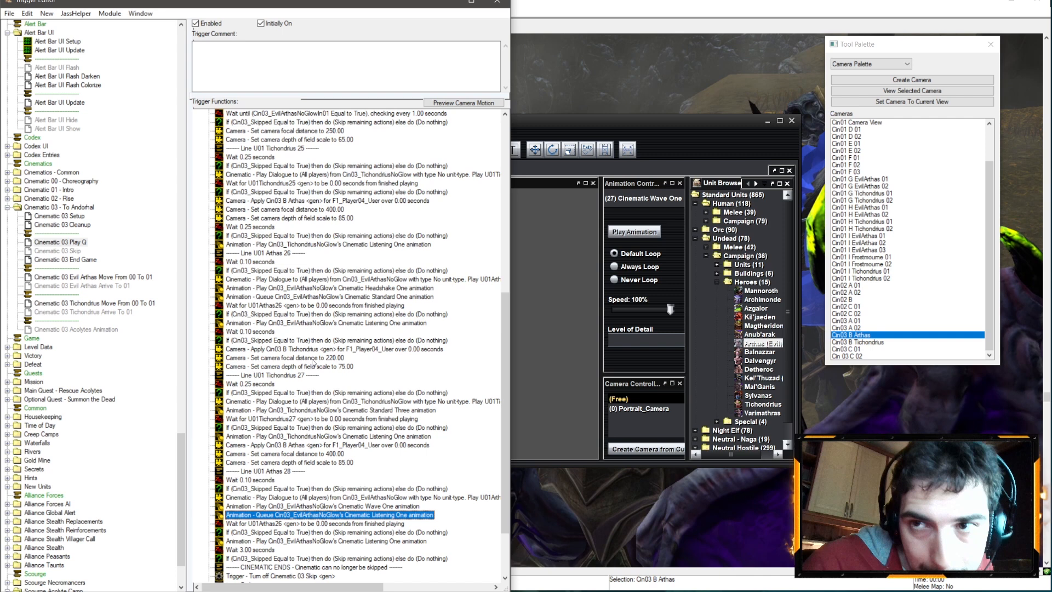
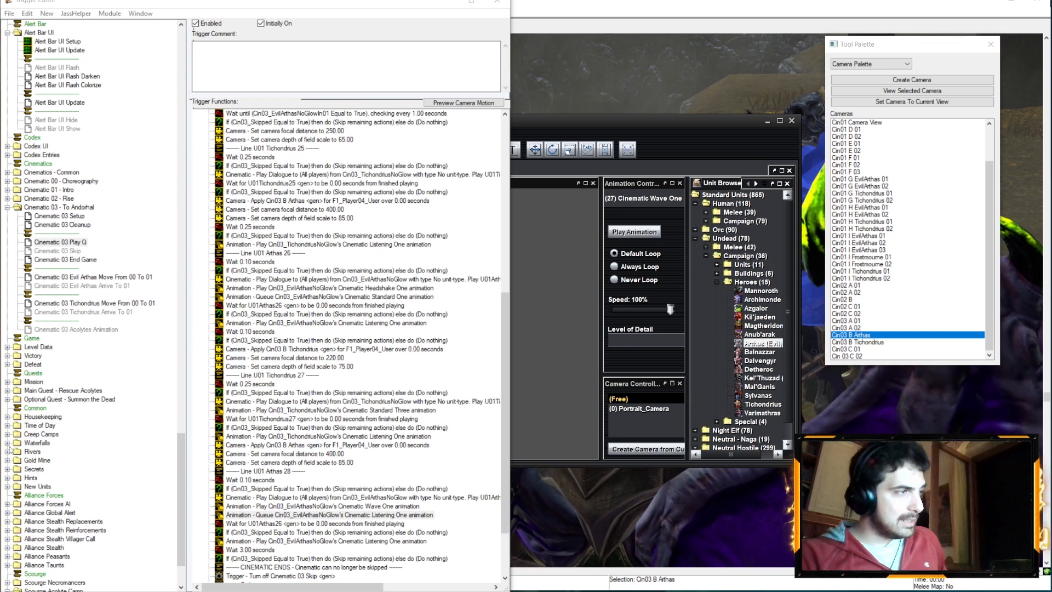
- Minimize Retera Model Studio and return to the final actions of the Cinematic 03 Play Q trigger
left_click(561, 287)
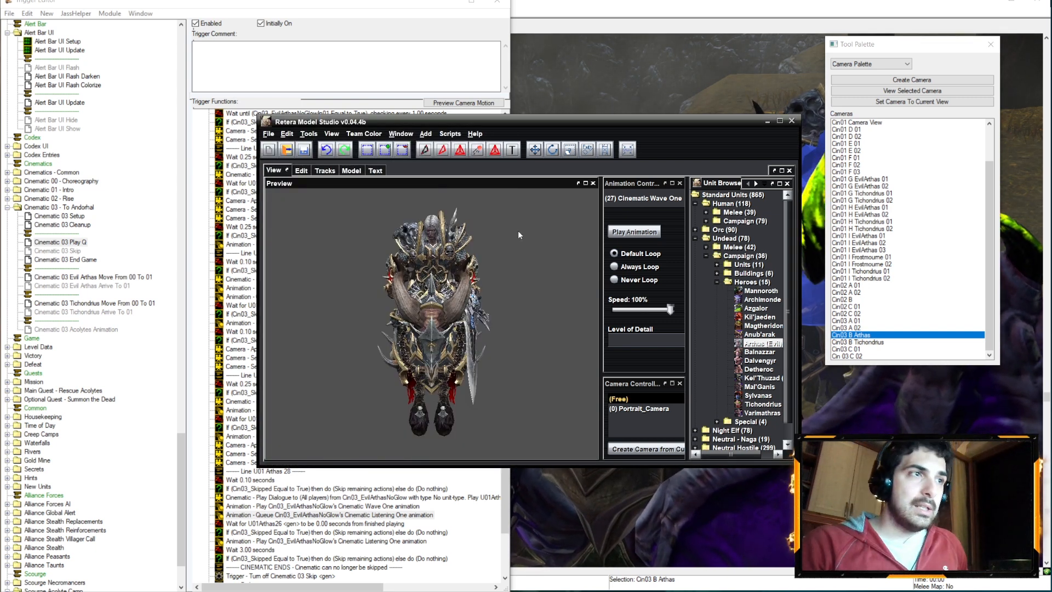
left_click(766, 121)
scroll(415, 312, "down", 3)
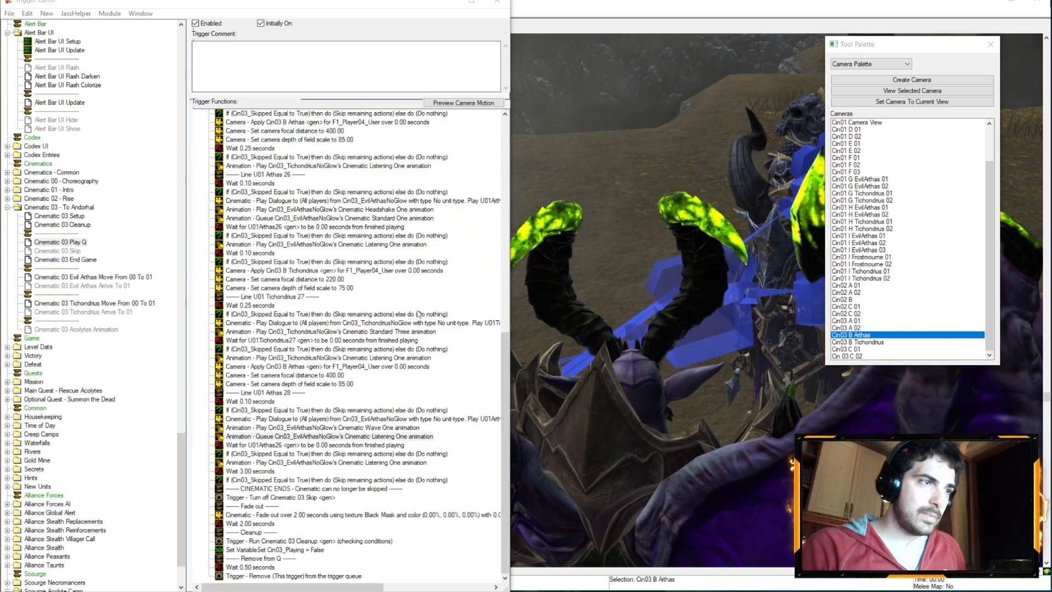
left_click(329, 436)
left_click(331, 462)
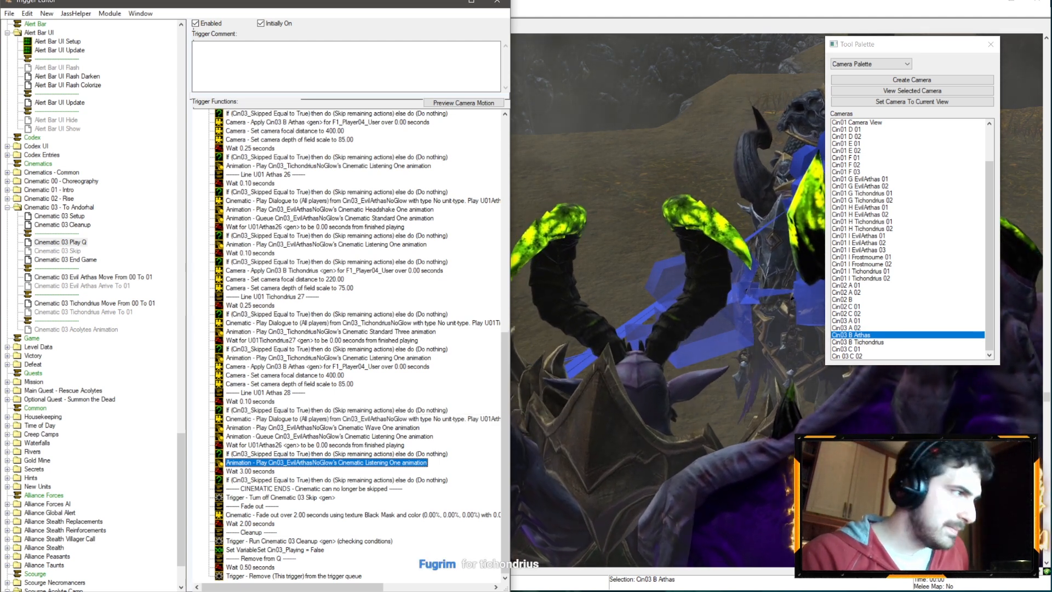
left_click(48, 590)
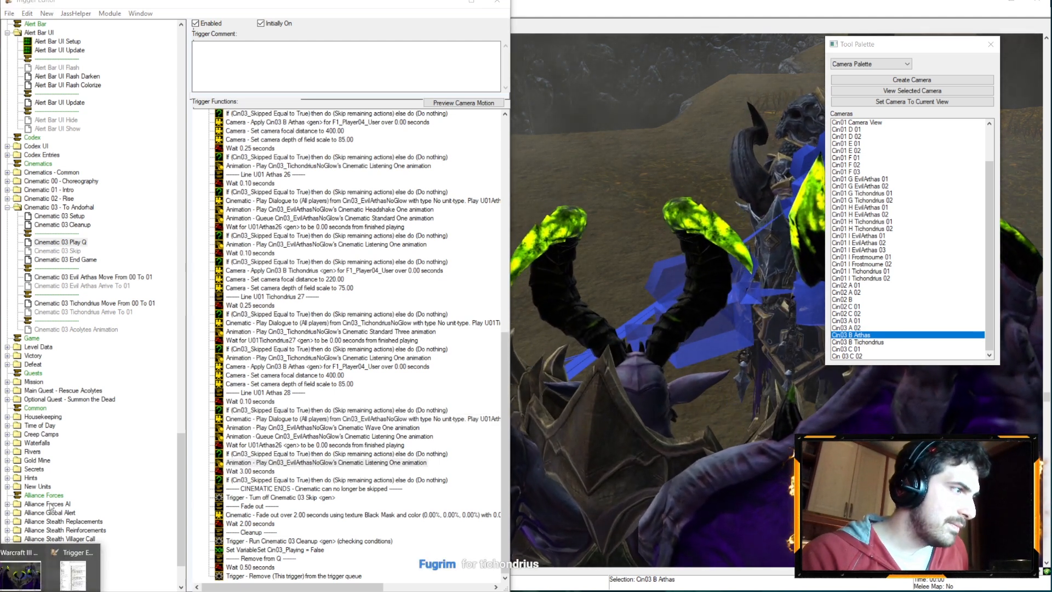
left_click(236, 384)
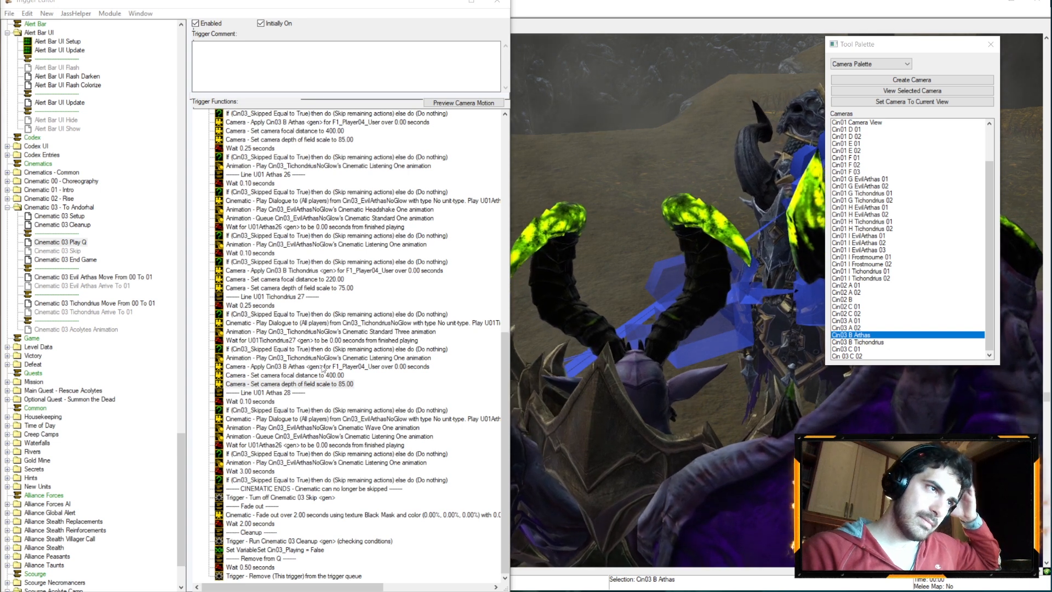
left_click(250, 305)
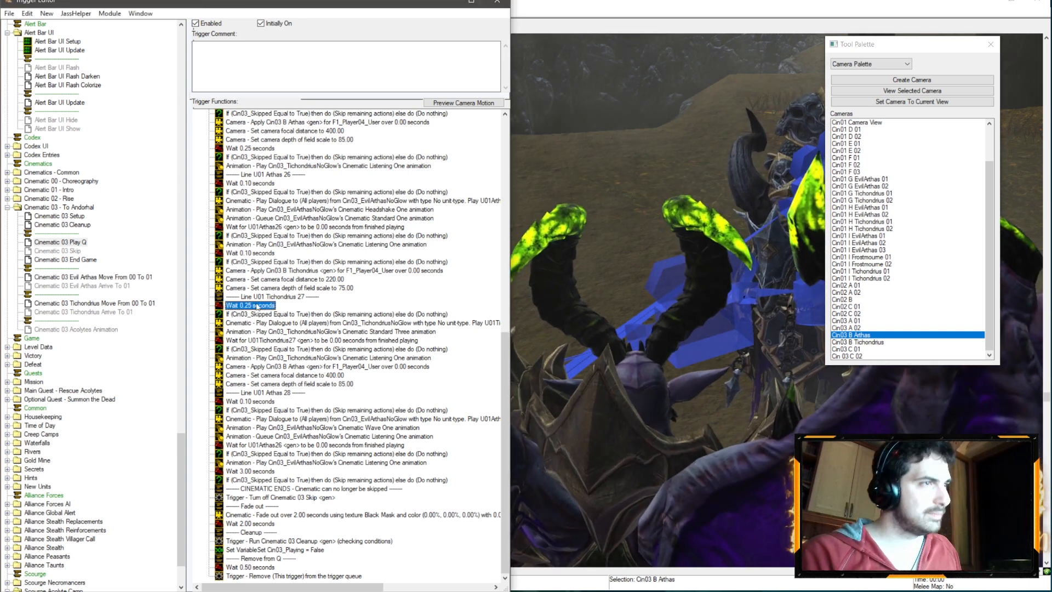
left_click(270, 489)
left_click(280, 454)
left_click(278, 462)
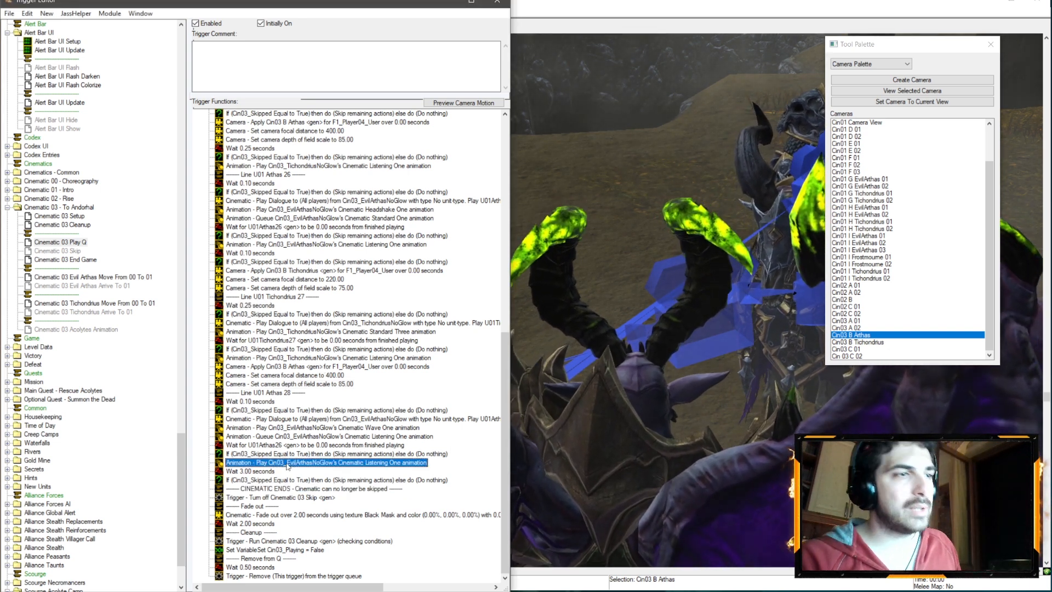
- Add a 0.25-second wait after Arthas's last Cinematic Listening One animation and copy a Cin03_Skipped check below it
type("Wait 0.25 seconds")
left_click(269, 314)
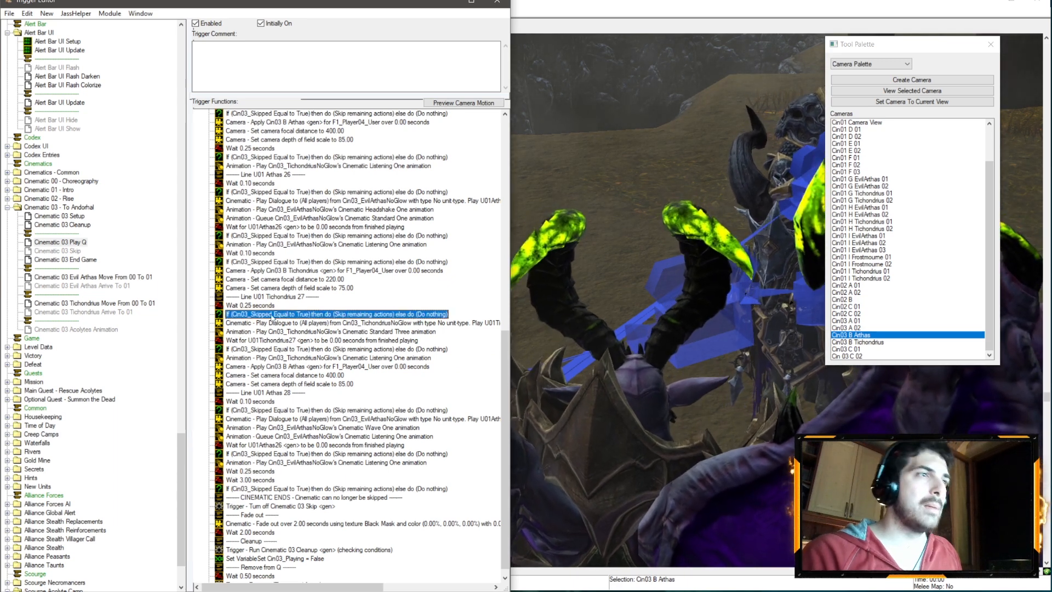
key("ctrl+c")
left_click(257, 471)
key("ctrl+v")
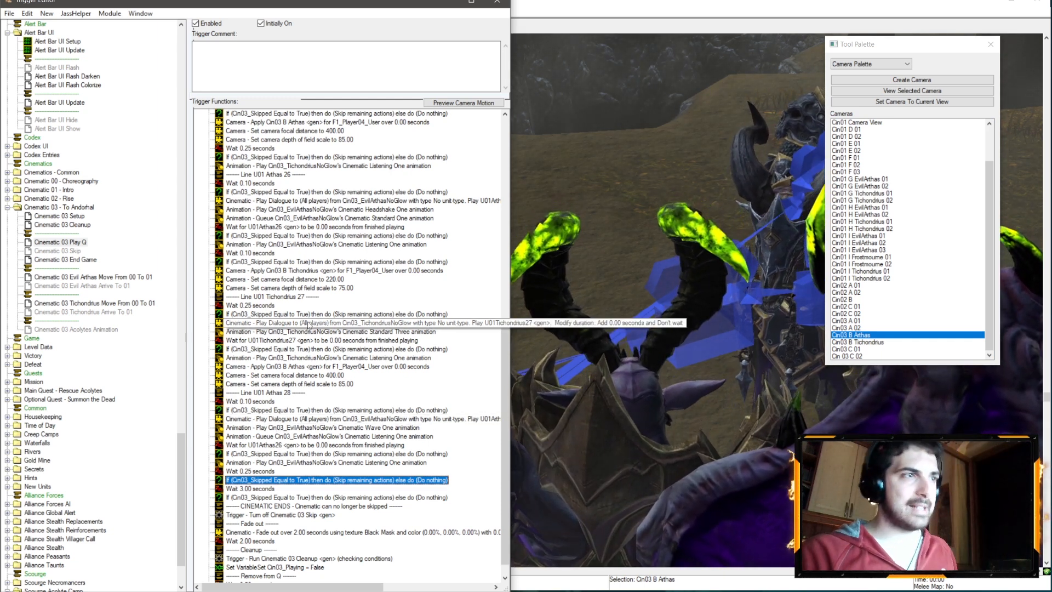
- Copy the line 27 comment to just below Arthas's last listening animation and change its text to "Line U01 Tichondrius 29"
left_click(258, 463)
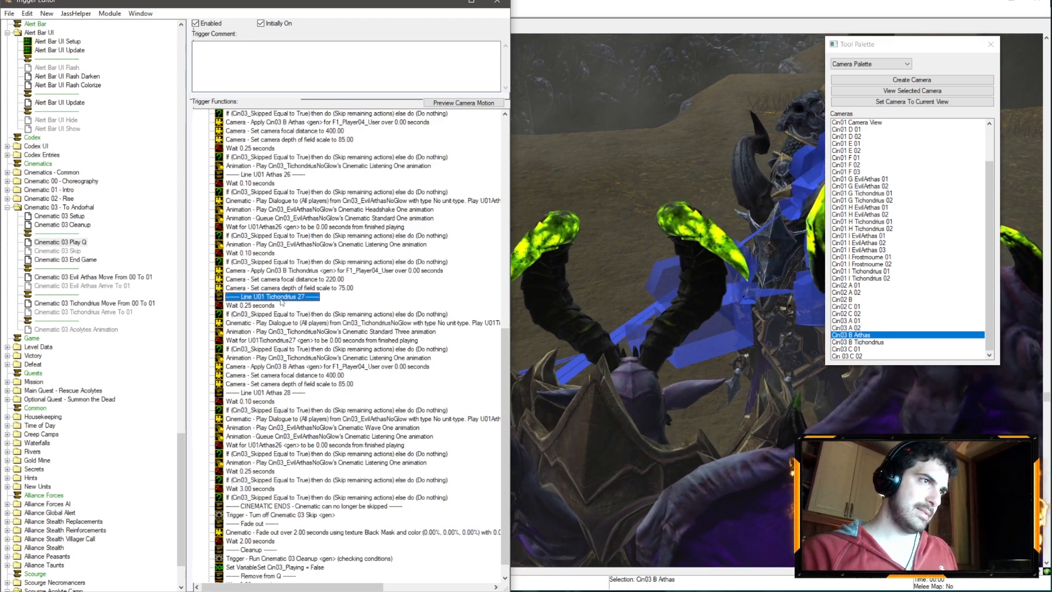
key("ctrl+v")
double_click(255, 472)
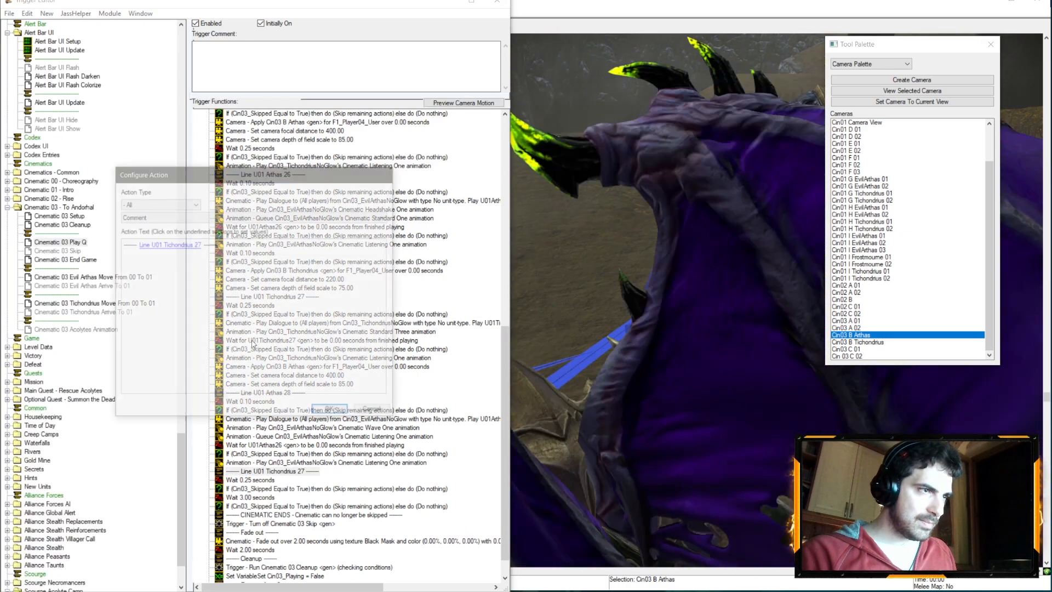
left_click(183, 244)
left_click_drag(245, 113, 240, 112)
type("9")
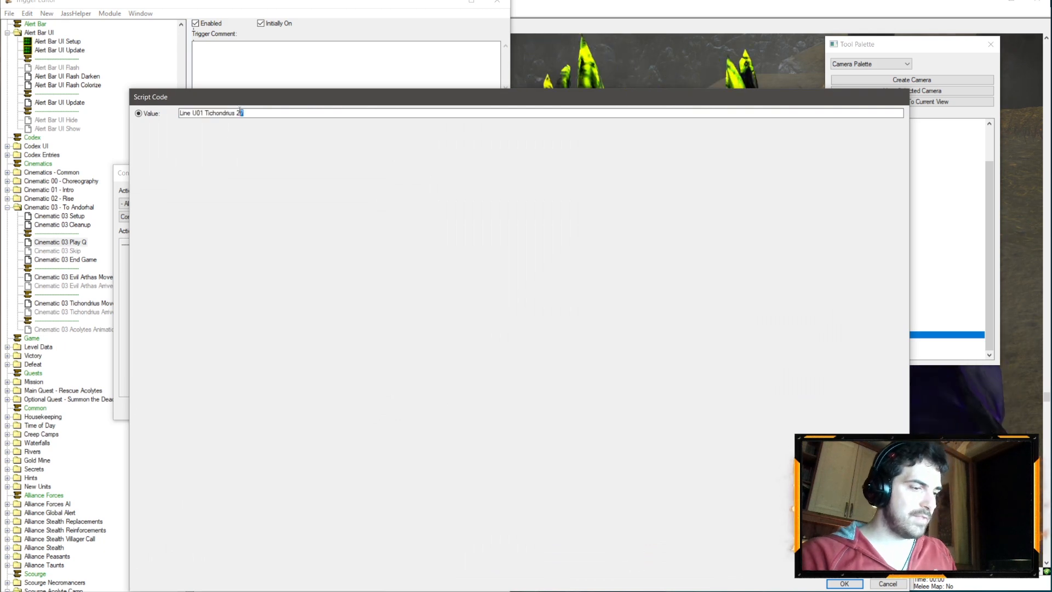
key("Return")
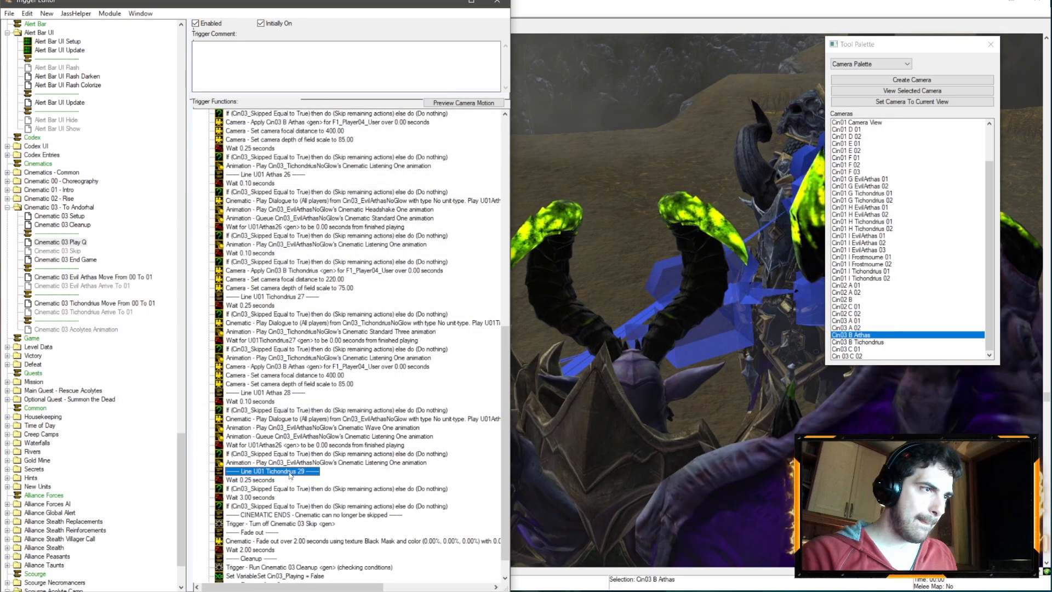
- Copy the wait and skip check from below the line 29 comment to above it, setting the copied wait to 0.10 seconds
left_click(268, 480)
left_click(269, 488, "shift")
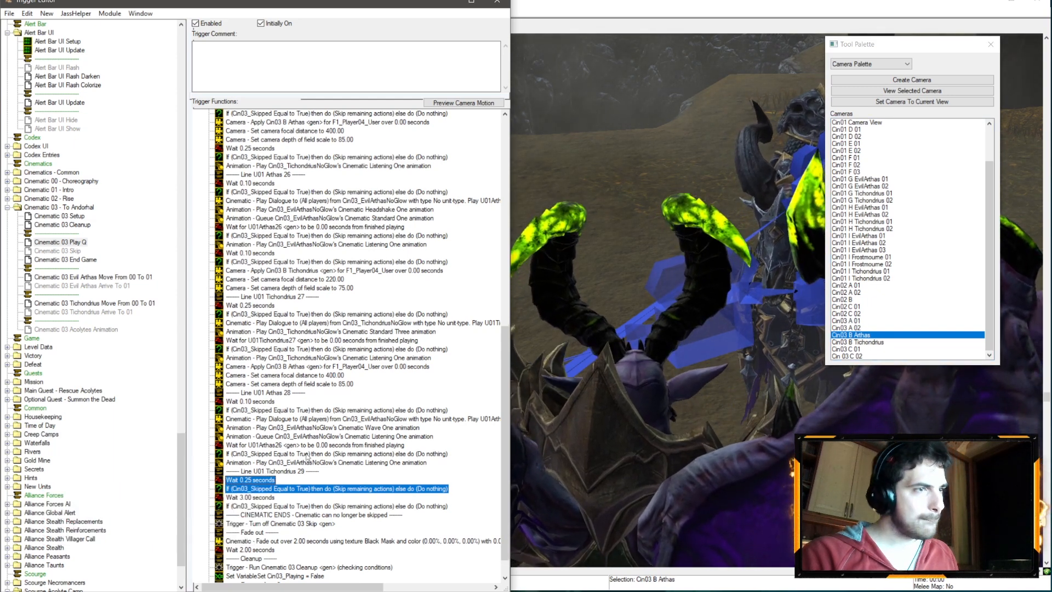
left_click(267, 462)
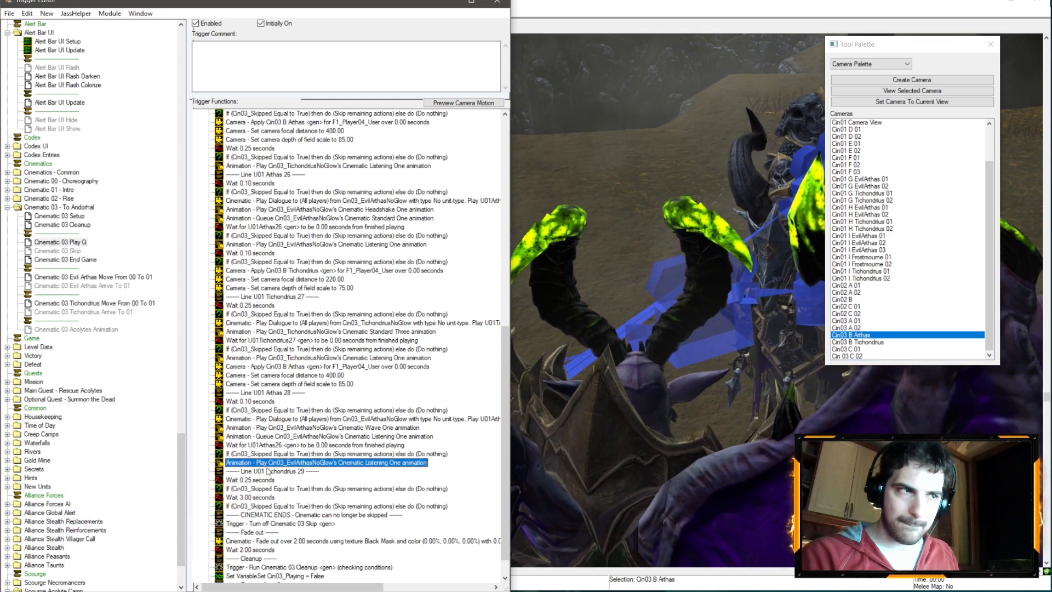
double_click(263, 479)
left_click(137, 248)
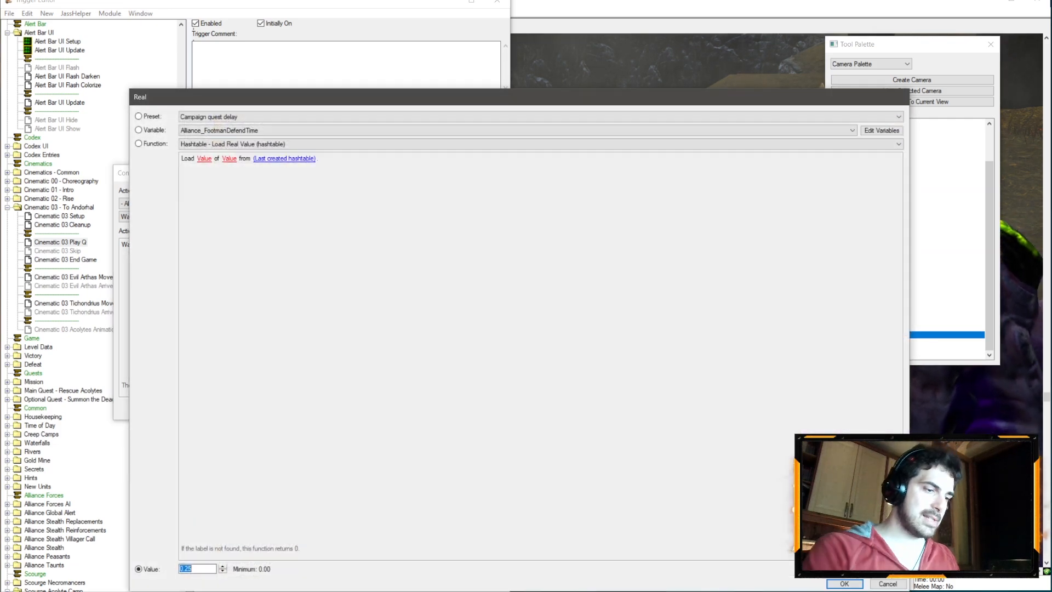
type("0.1")
key("Return")
key("Return")
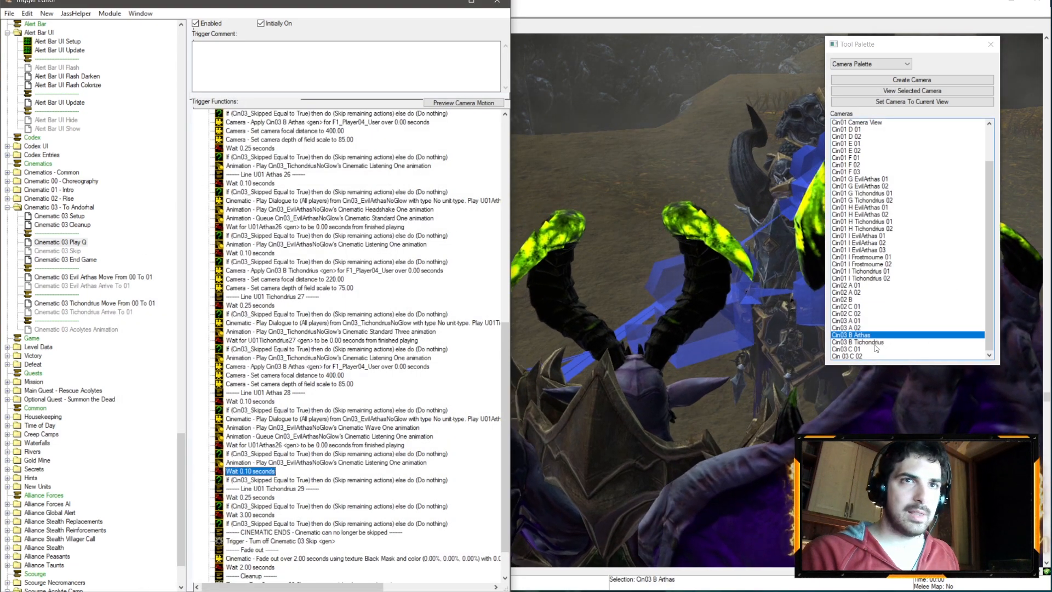
- Rename the camera "Cin 03 C 02" to "Cin03 C 02"
double_click(858, 356)
key("Return")
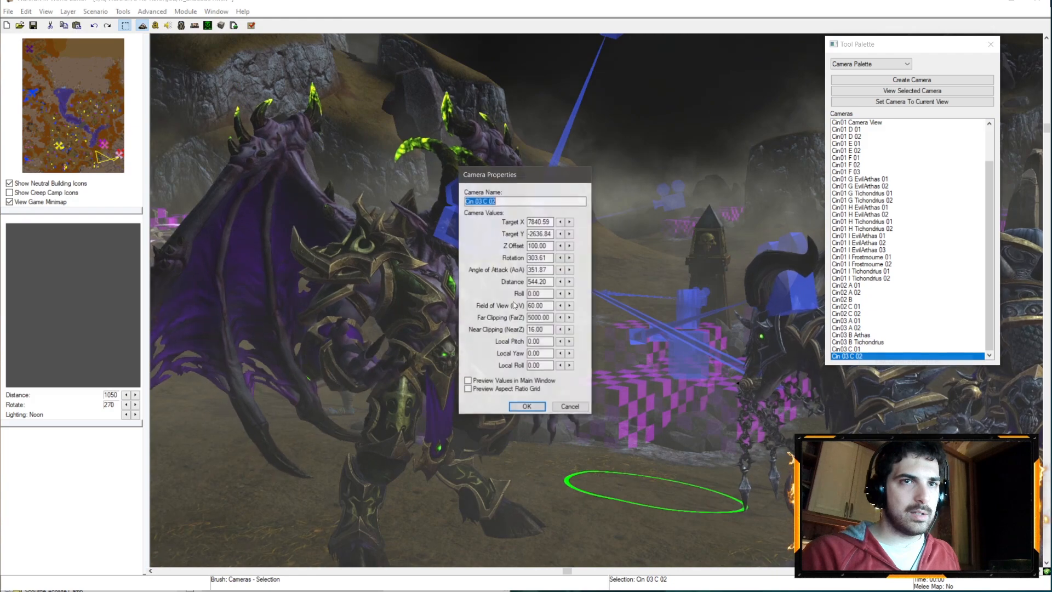
left_click(475, 201)
key("BackSpace")
left_click(528, 410)
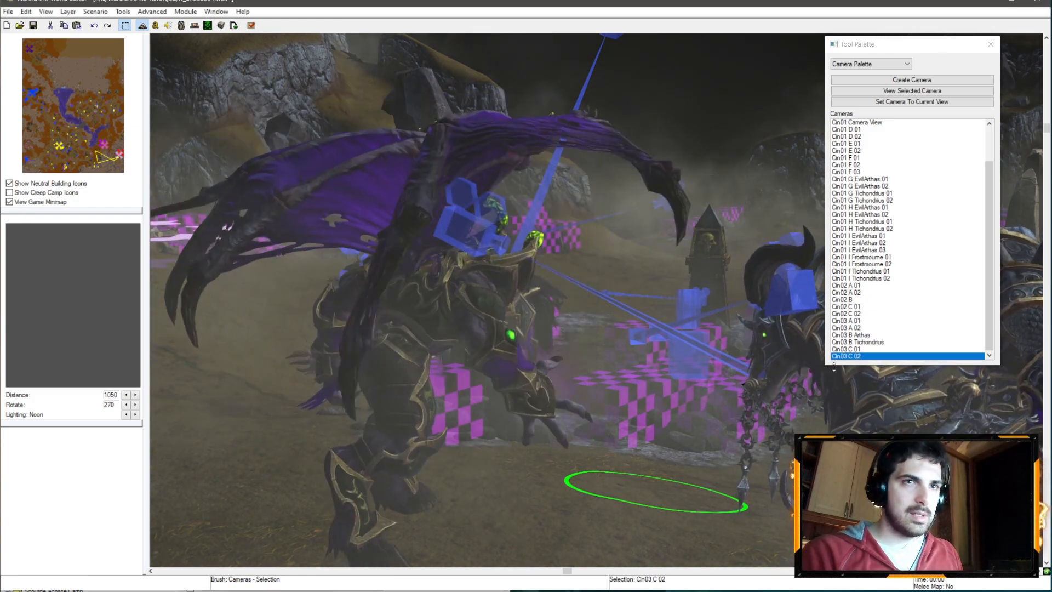
- View camera Cin03 C 01, then copy line 27's three camera actions above the line 29 comment and apply Cin03 C 01 instead
double_click(855, 349)
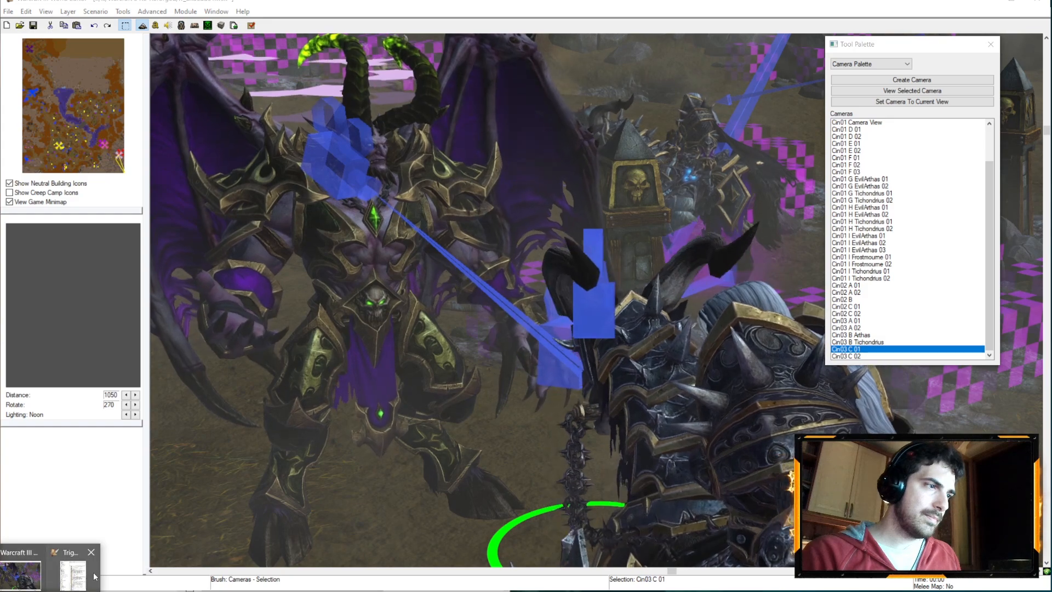
left_click(96, 577)
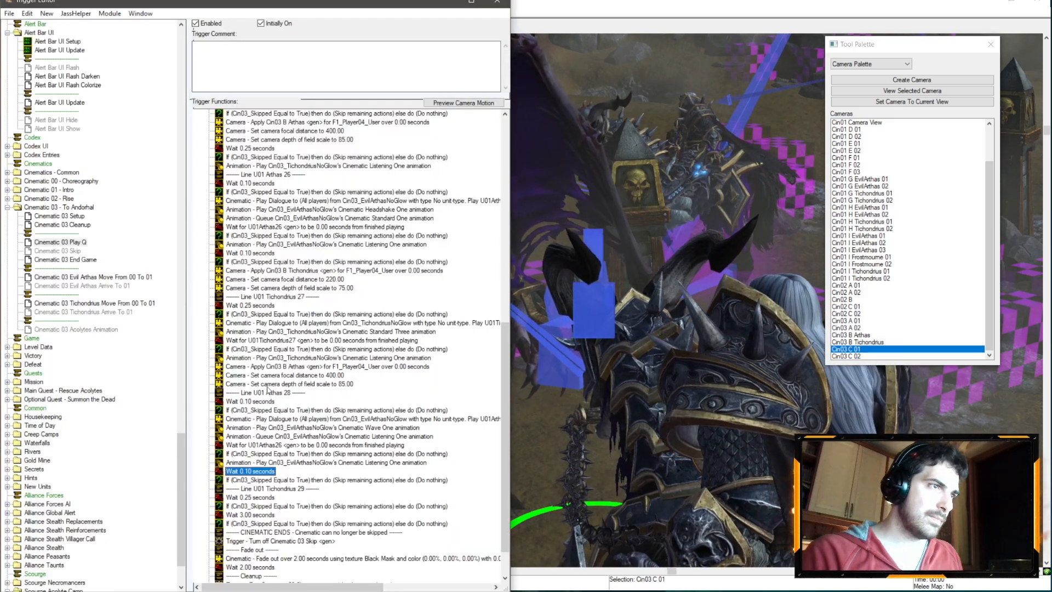
left_click(310, 271)
left_click(328, 287, "shift")
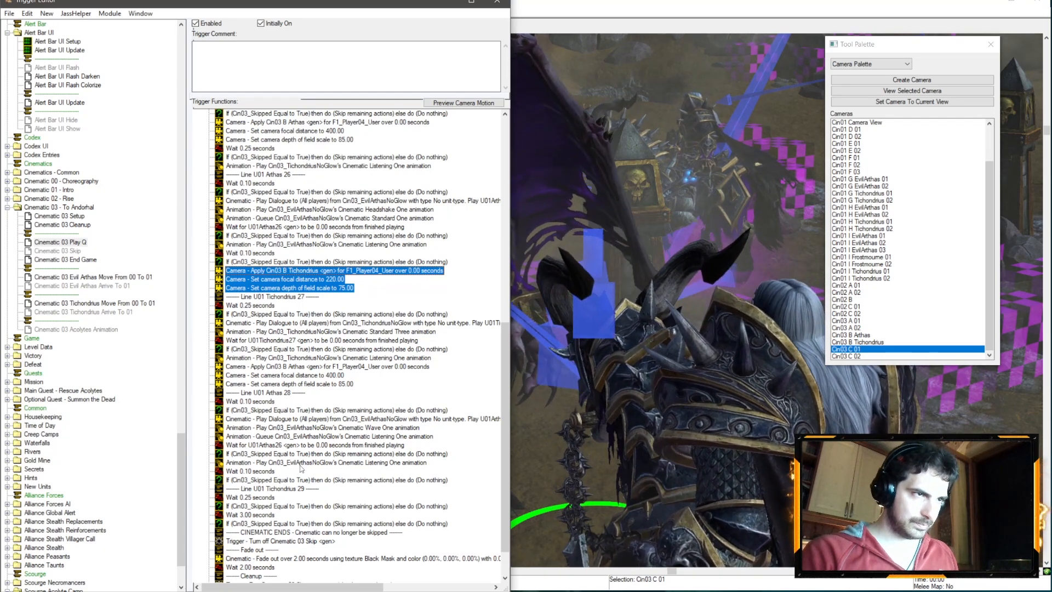
left_click_drag(274, 481, 274, 482)
double_click(274, 488)
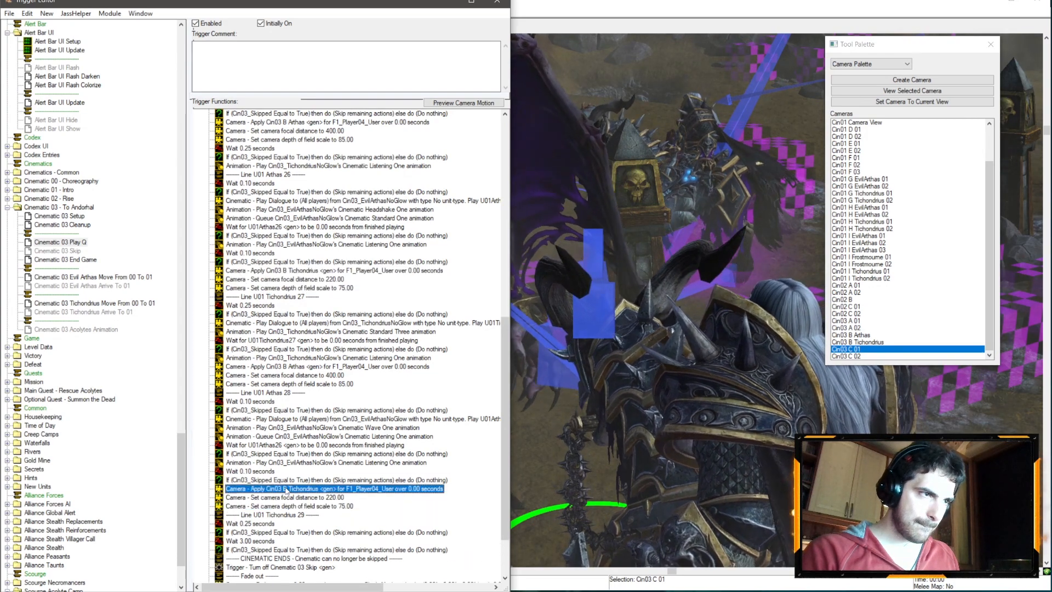
left_click(193, 248)
left_click(241, 117)
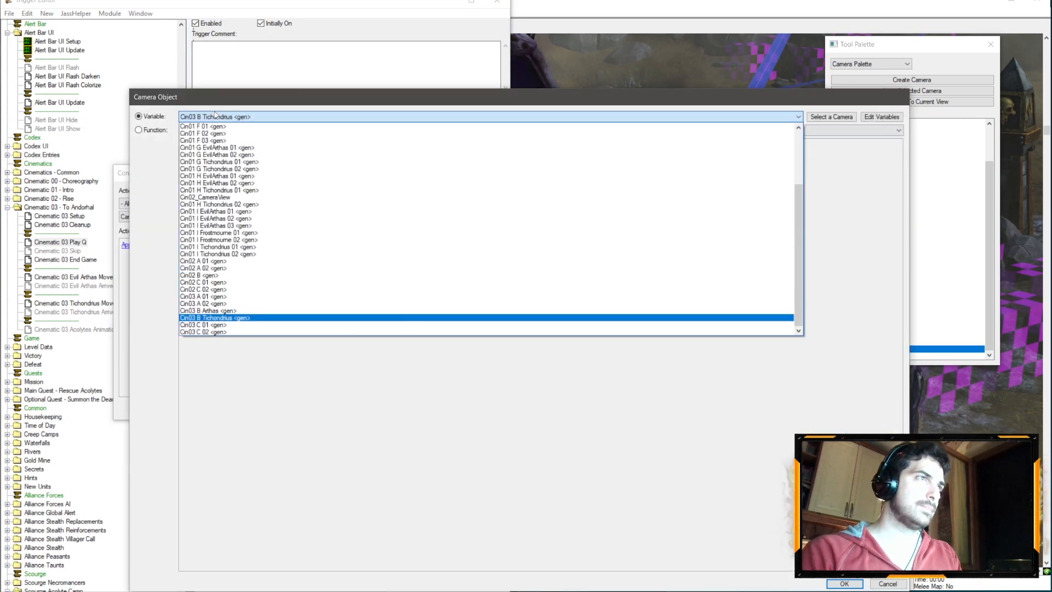
left_click(222, 325)
key("Return")
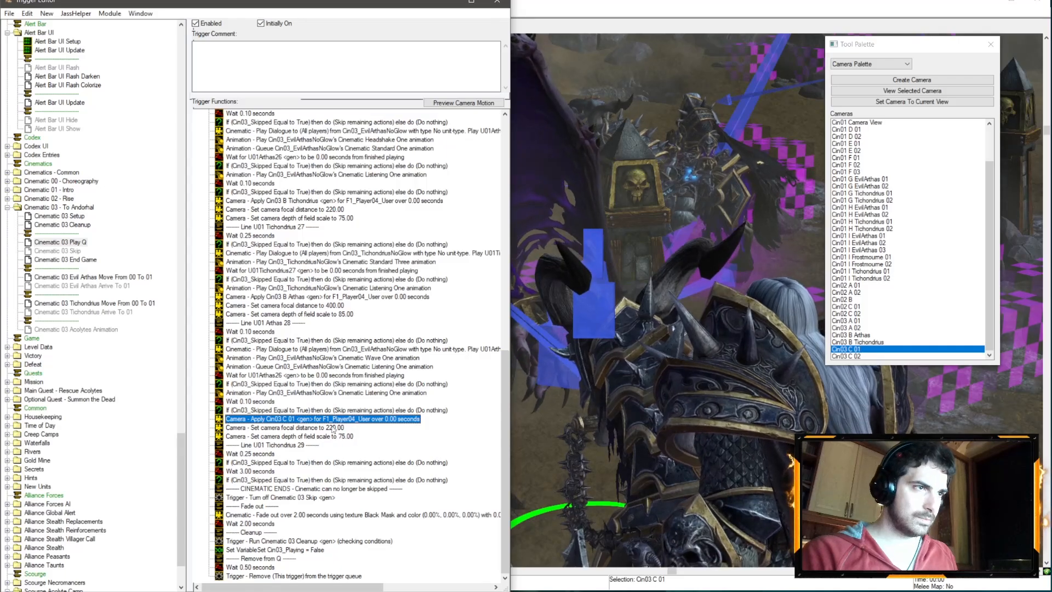
- Set the focal distance below the Cin03 C 01 camera action to 320
double_click(332, 426)
left_click(205, 246)
type("320")
key("Return")
key("Return")
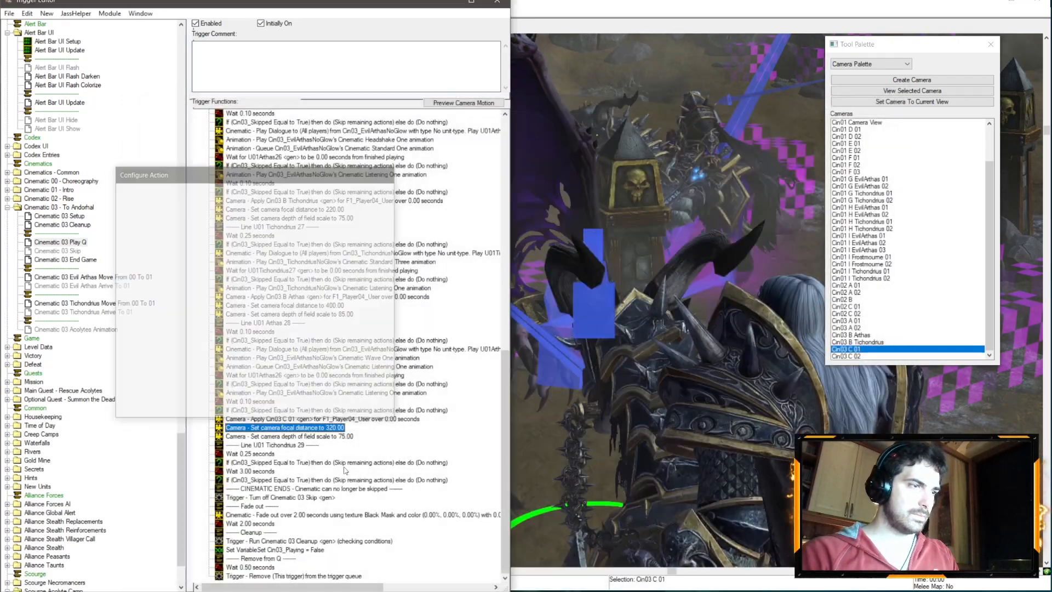
- Set the depth of field scale for the Cin03 C 01 shot to 55
double_click(285, 436)
left_click(222, 245)
type("5")
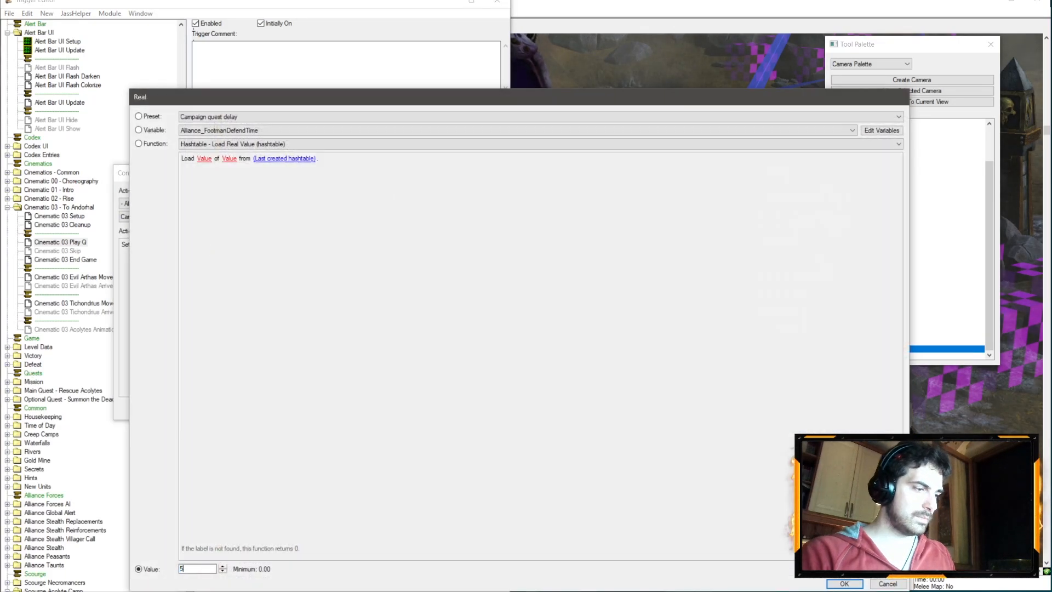
type("5")
key("Return")
key("Return")
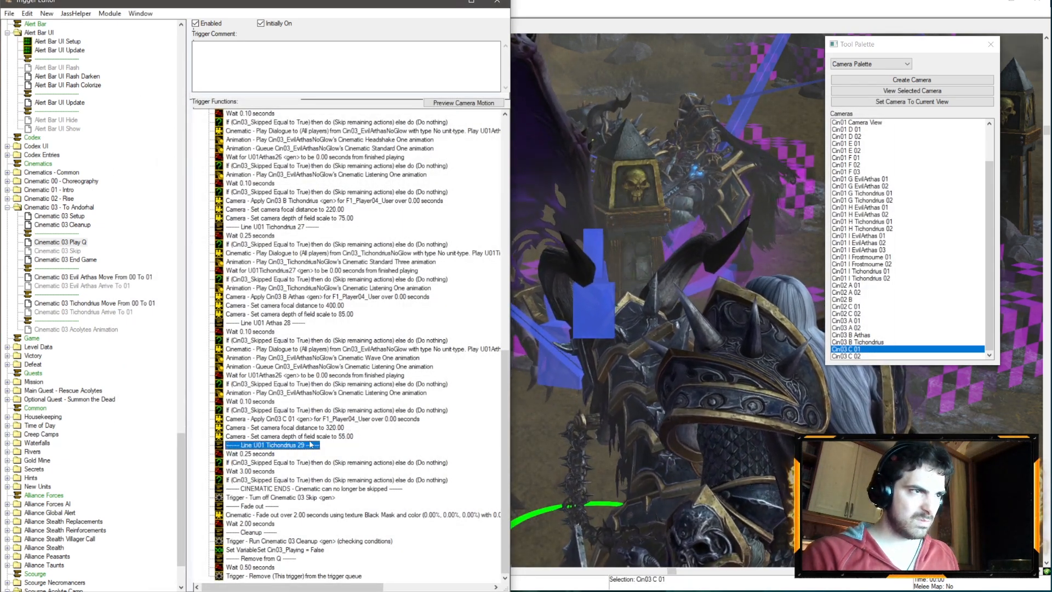
- Copy the 0.10-second wait and skip check from above the Cin03 C 01 camera action to below its depth of field setting
left_click(263, 445)
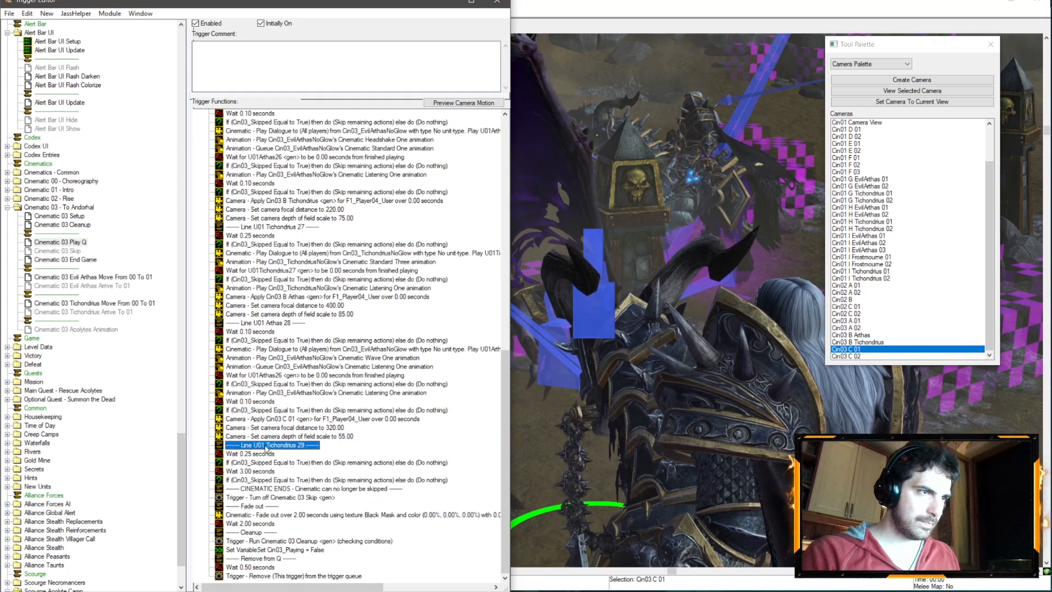
left_click(259, 410, "shift")
key("ctrl+c")
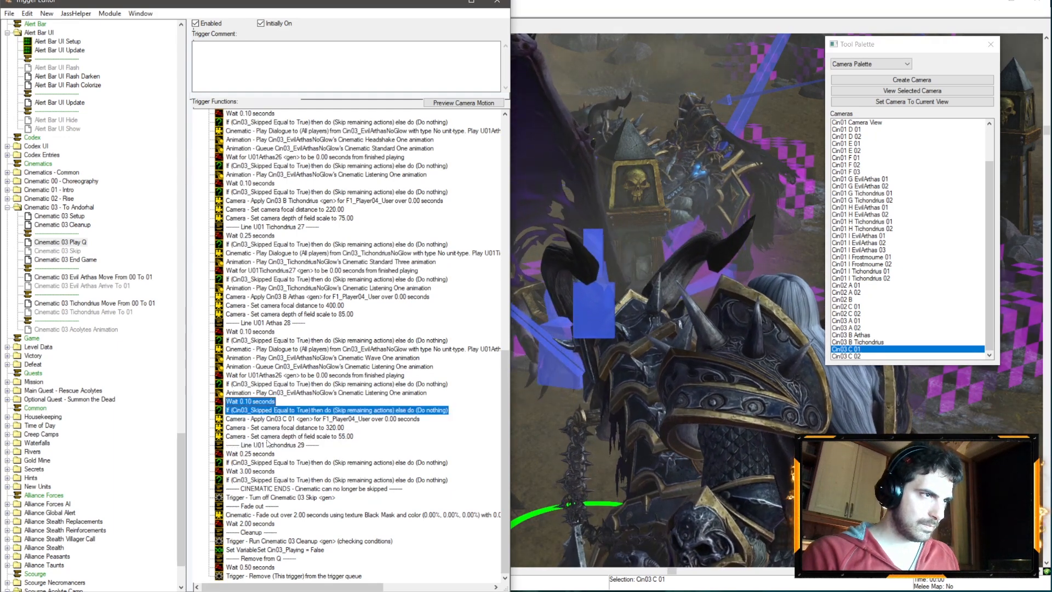
left_click(267, 437)
key("ctrl+v")
left_click(265, 462)
- Set the wait directly below the line 29 comment to 0.15 seconds
double_click(263, 471)
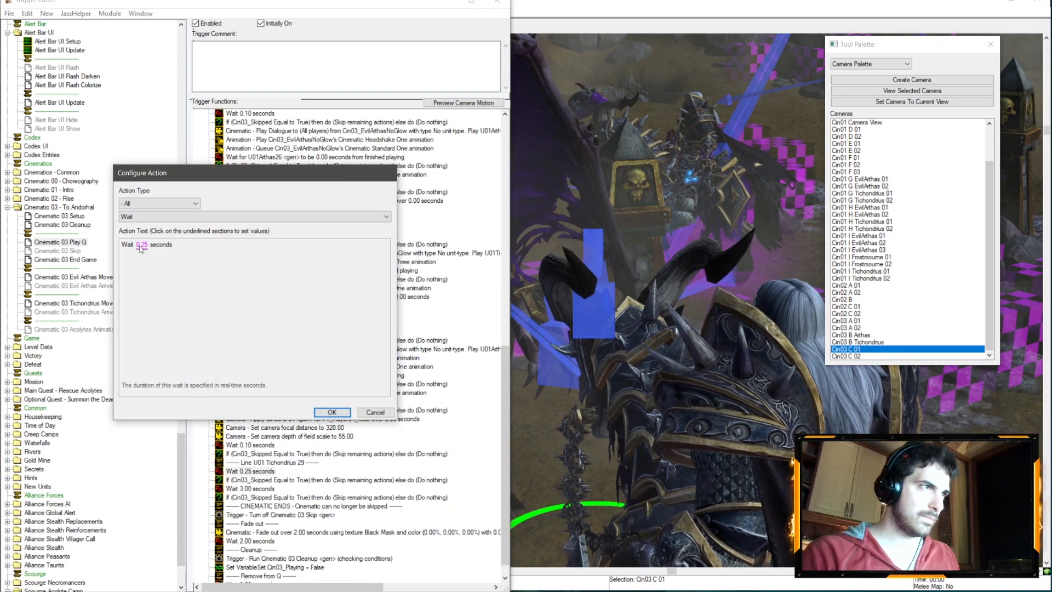
left_click(141, 245)
type(".15")
key("Return")
key("Return")
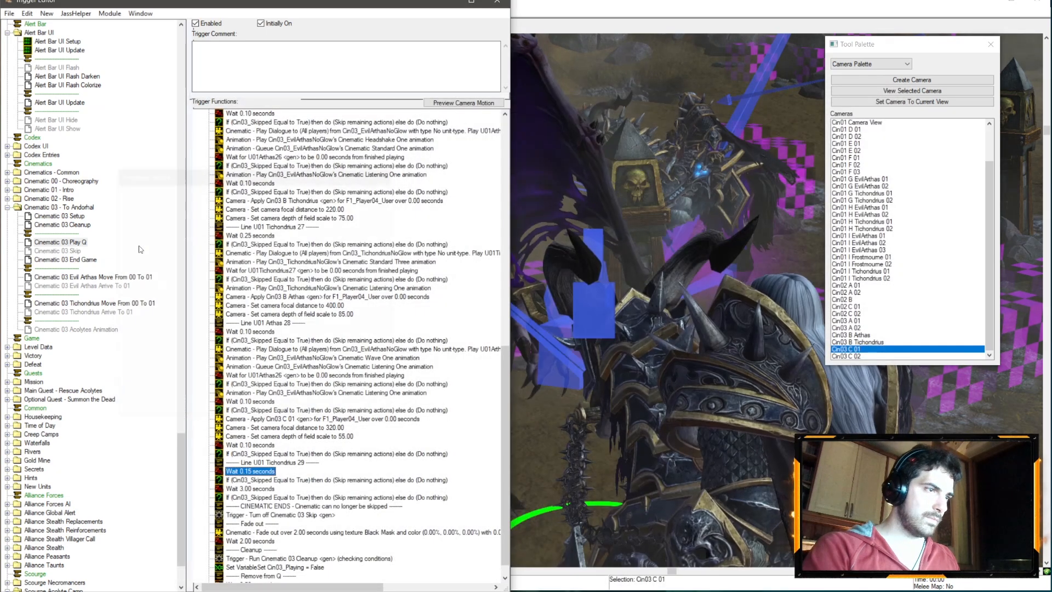
- Set the wait between the Cin03 C 01 depth of field setting and the line 29 comment to 0.25 seconds
left_click(290, 454)
left_click(303, 418)
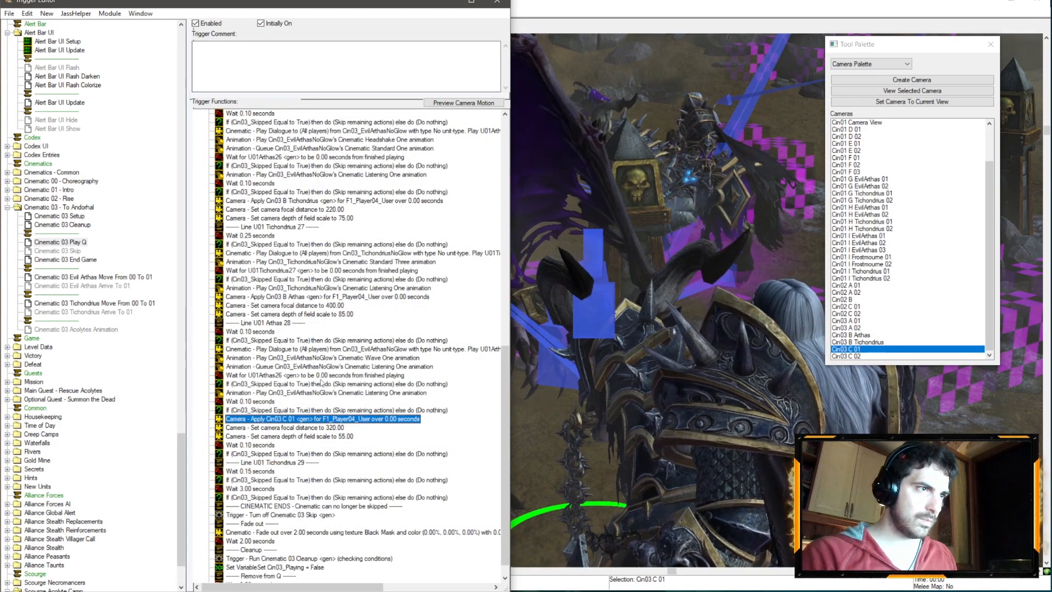
double_click(253, 445)
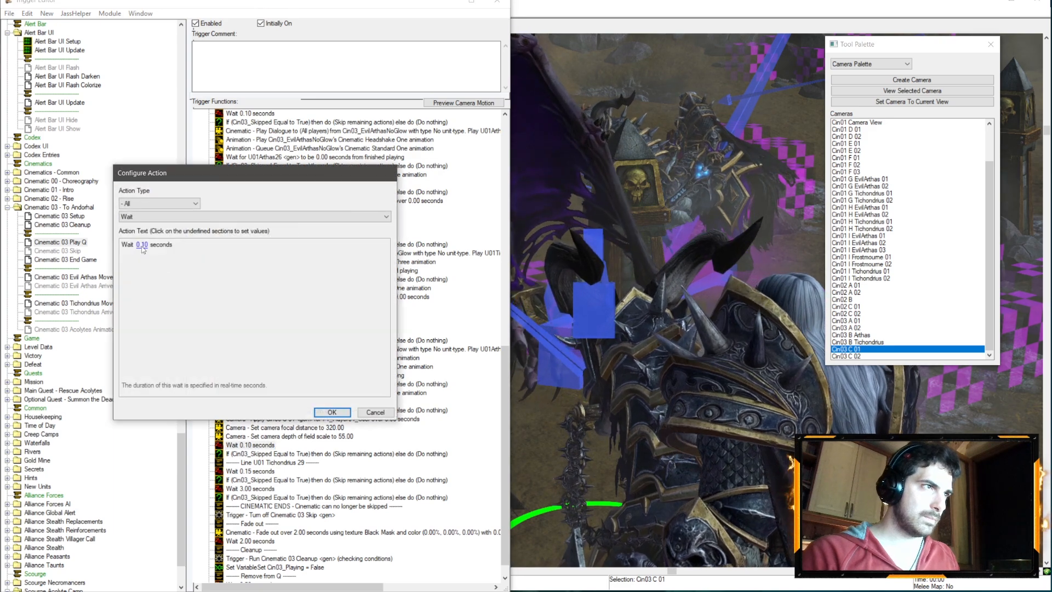
left_click(141, 244)
type(".25")
key("Return")
key("Return")
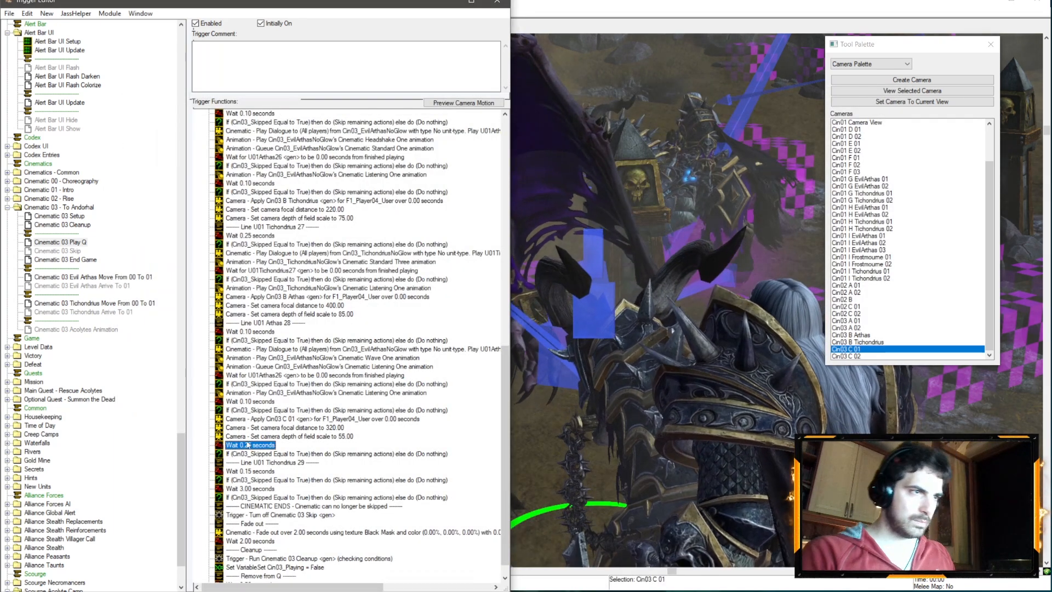
- Delete the wait below the line 29 comment and replace it with a copy of the 0.10-second wait
double_click(249, 471)
left_click(373, 411)
key("Delete")
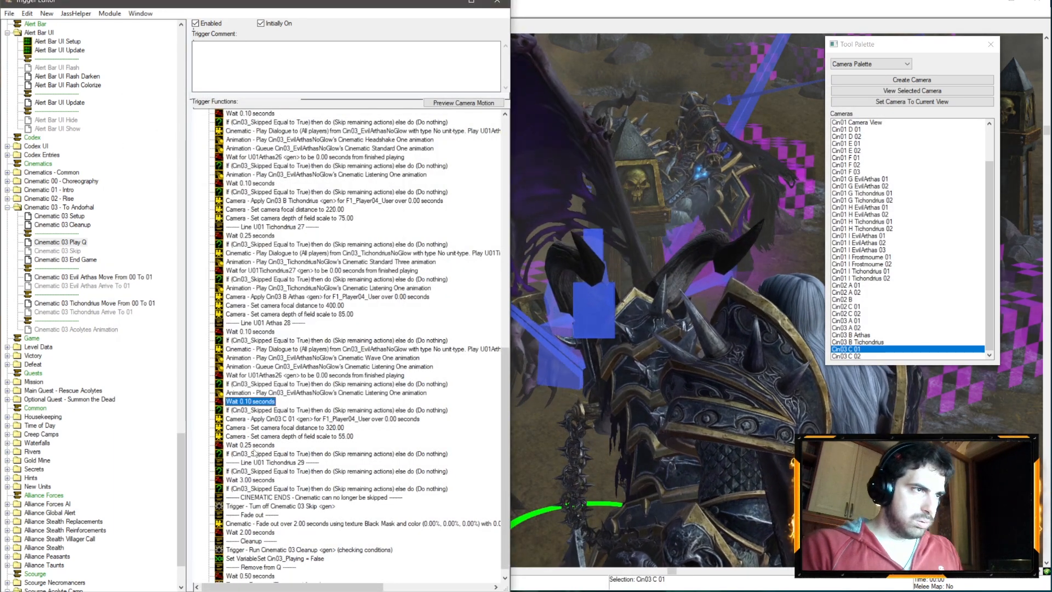
left_click(252, 470)
key("ctrl+v")
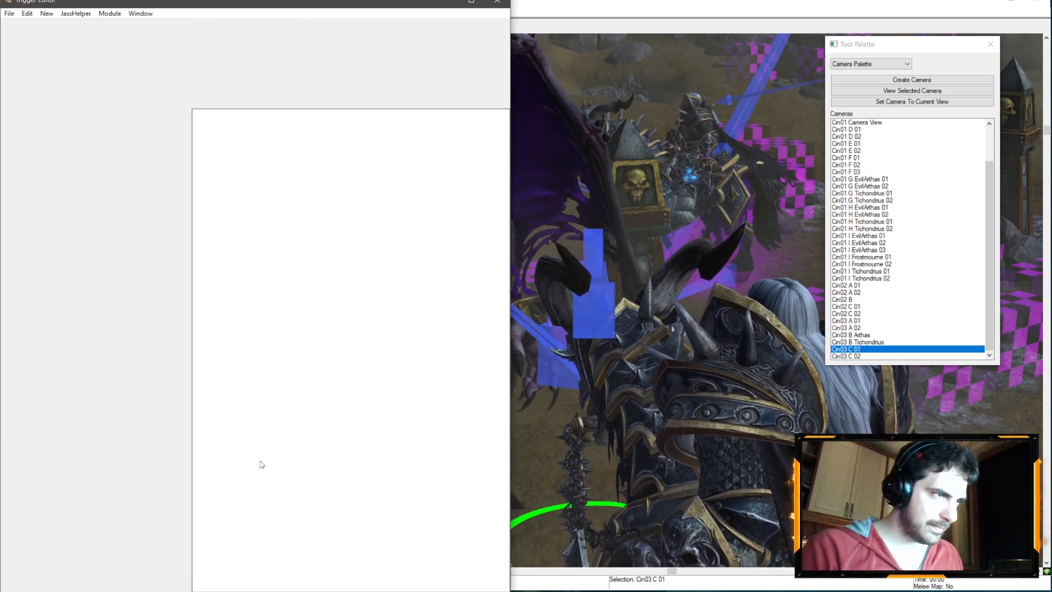
- Copy the timed Cin03 A 02 camera action to below the skip check directly above the line 29 comment
scroll(335, 235, "up", 14)
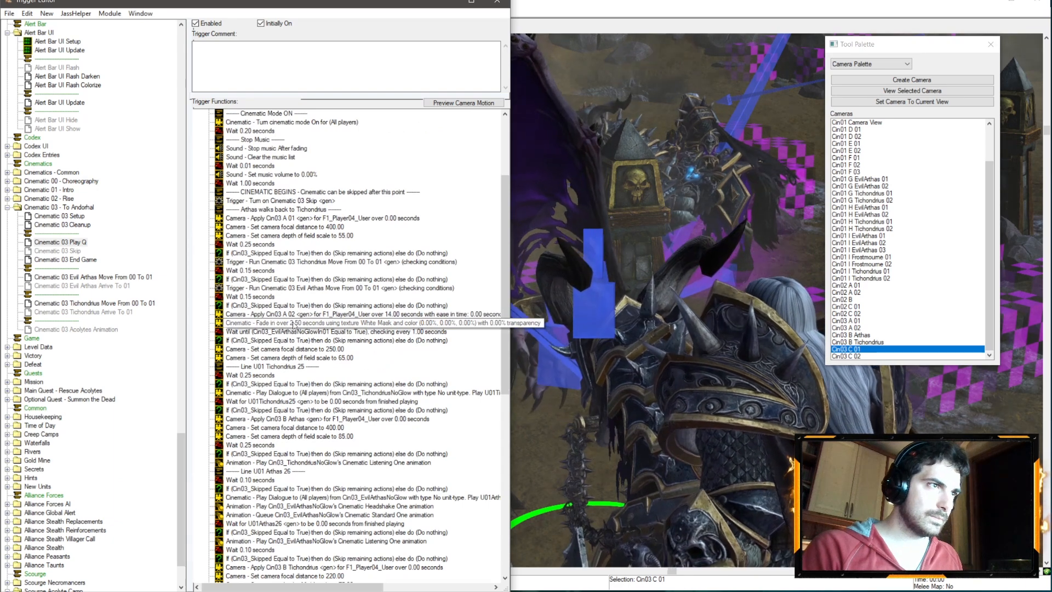
scroll(343, 371, "down", 15)
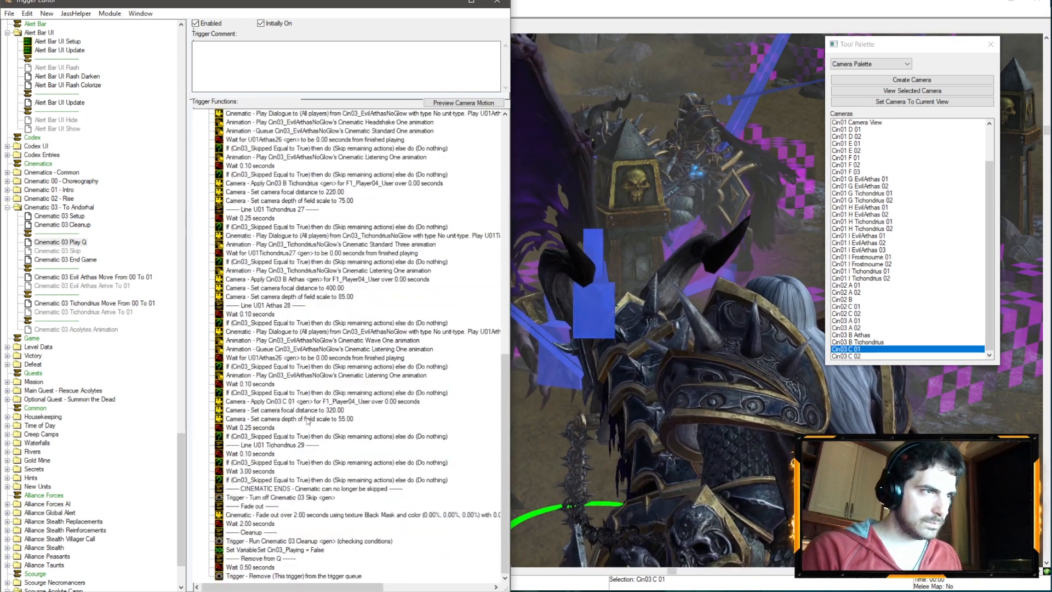
left_click(269, 462)
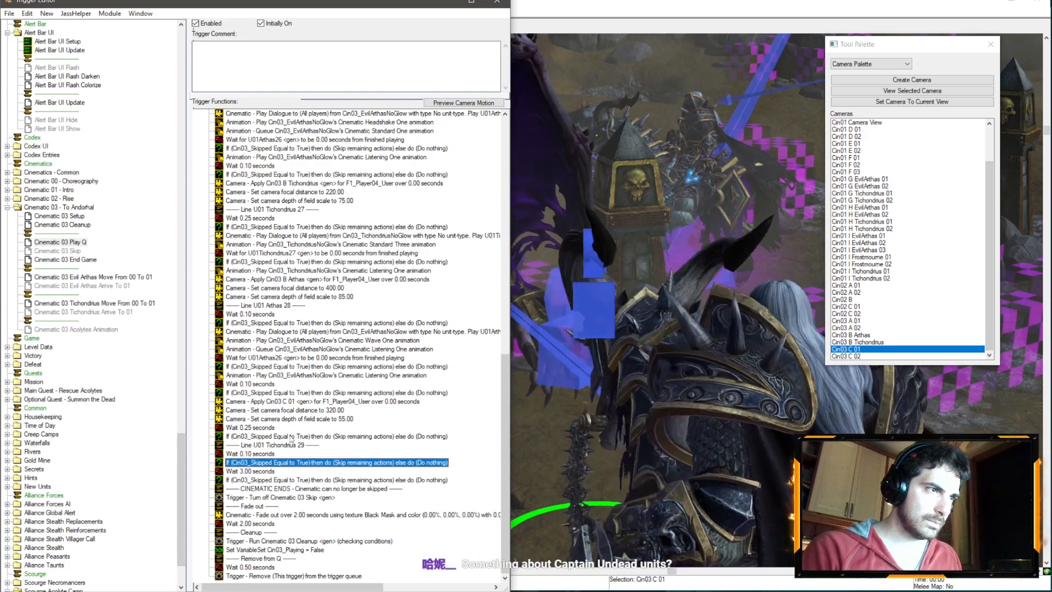
left_click(279, 437)
key("ctrl+v")
- Change the pasted camera action's camera to Cin03 C 02 and its ease in time to 1.00 seconds
double_click(278, 445)
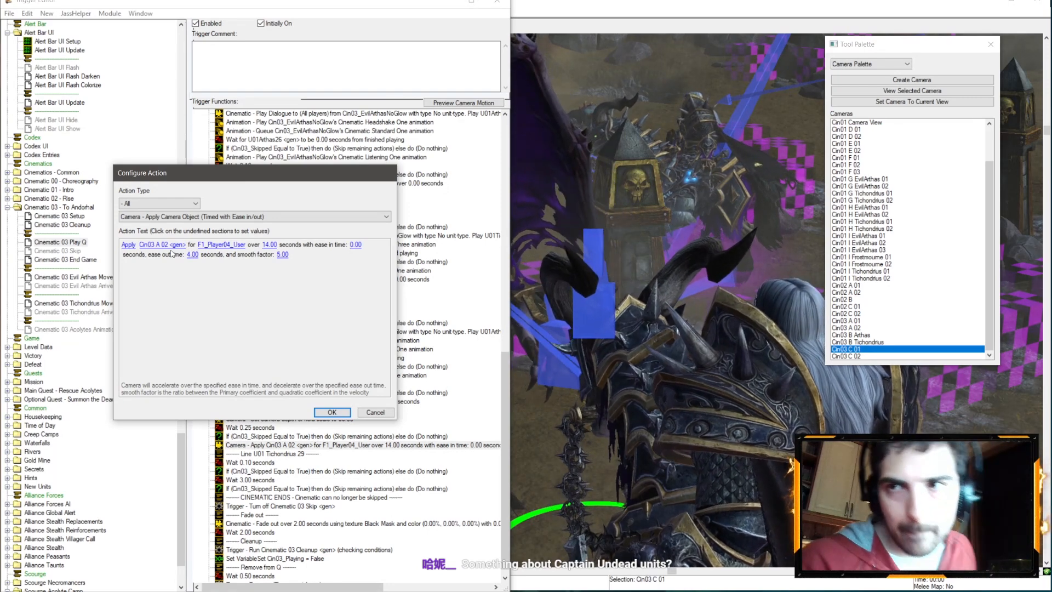
left_click(168, 245)
left_click(226, 119)
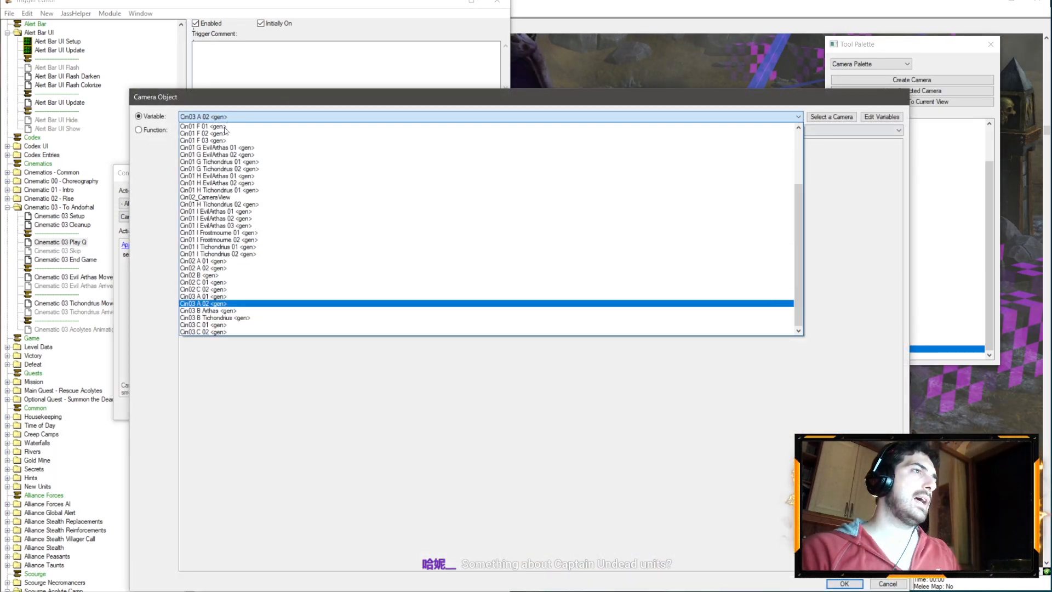
left_click(230, 331)
key("Return")
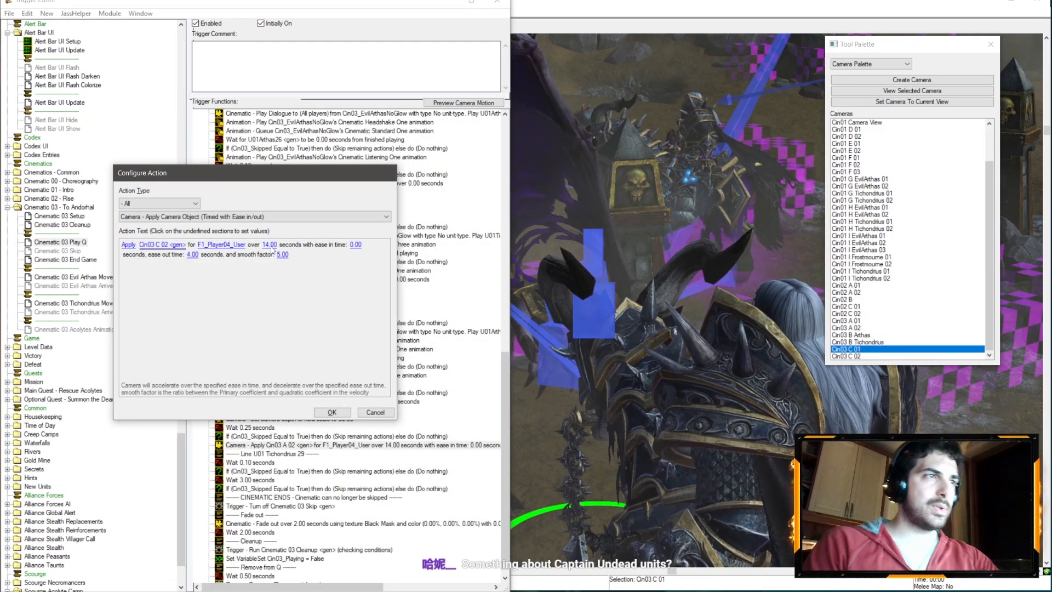
left_click(359, 244)
type("1")
key("Return")
- Set the duration of the Cin03 C 02 camera action to 16 seconds
left_click(272, 245)
type("16")
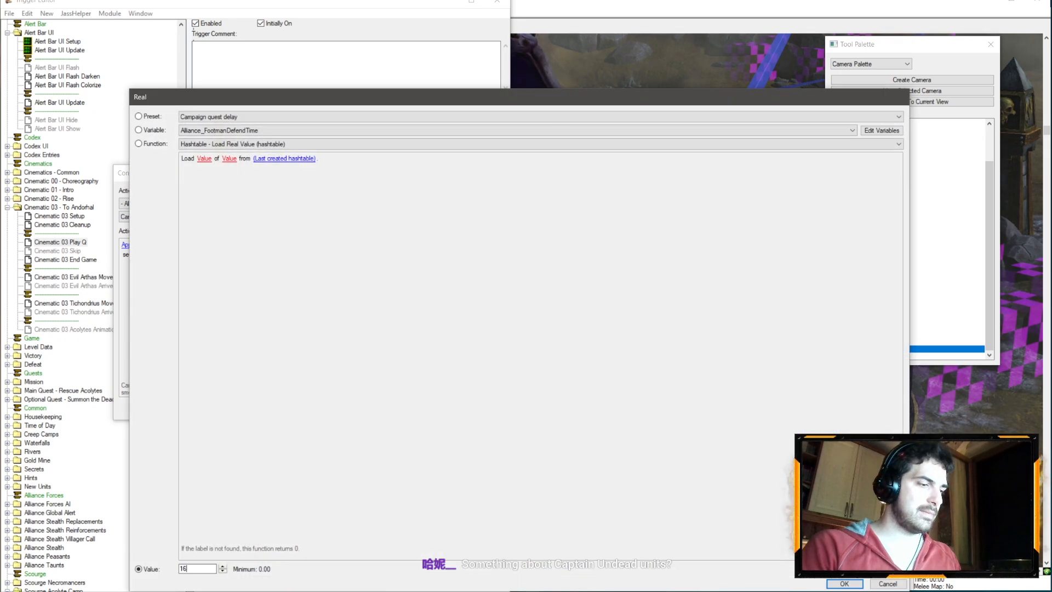
key("Return")
key("Return")
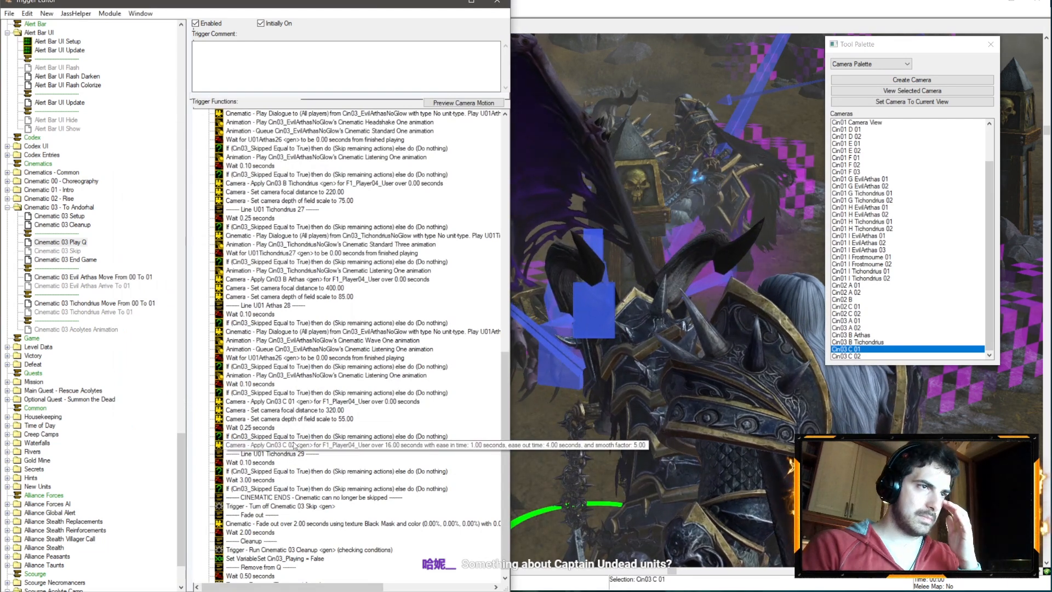
double_click(294, 446)
left_click(375, 413)
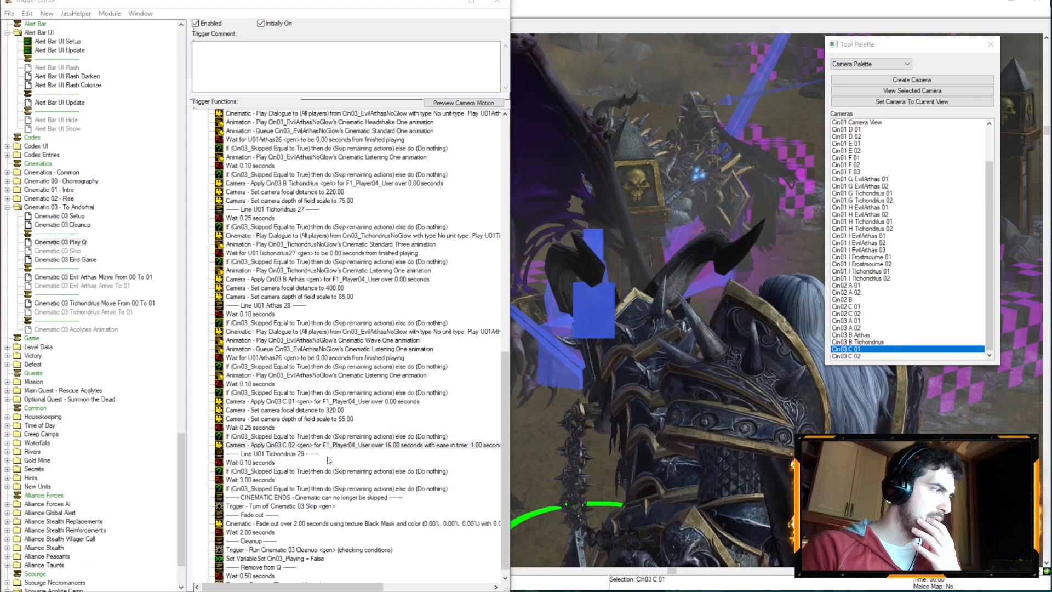
- Make the Cin03 C 02 camera action's duration an arithmetic sum with the length of a sound as its first operand
double_click(367, 445)
left_click(269, 245)
left_click(212, 143)
left_click(196, 162)
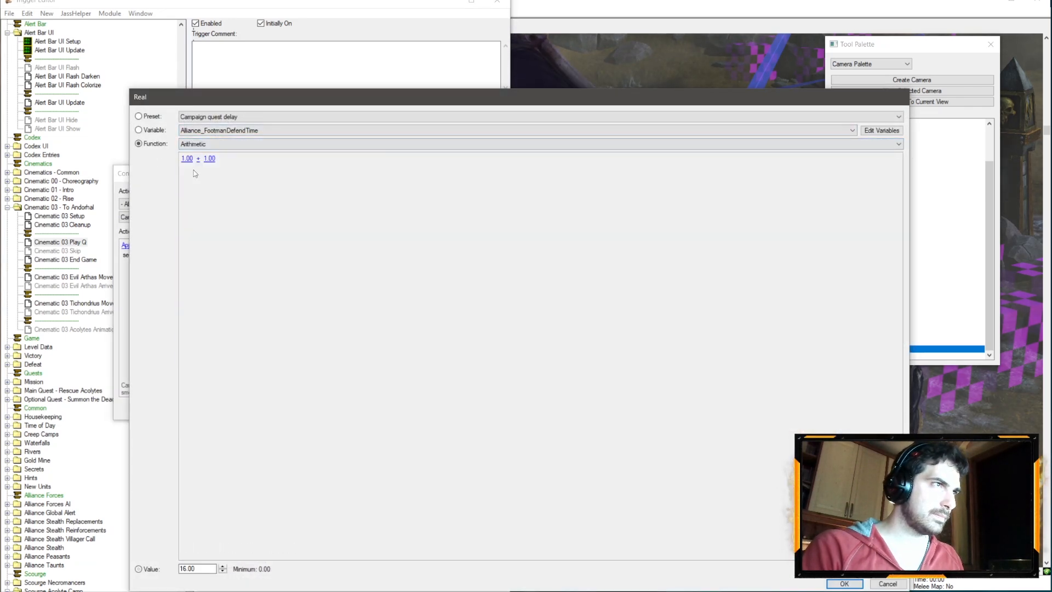
left_click(188, 159)
left_click(256, 146)
key("s")
left_click(231, 154)
- Choose U01Tichondrius29 as the sound whose length is used in the duration sum
left_click(242, 158)
left_click(261, 131)
scroll(300, 238, "down", 16)
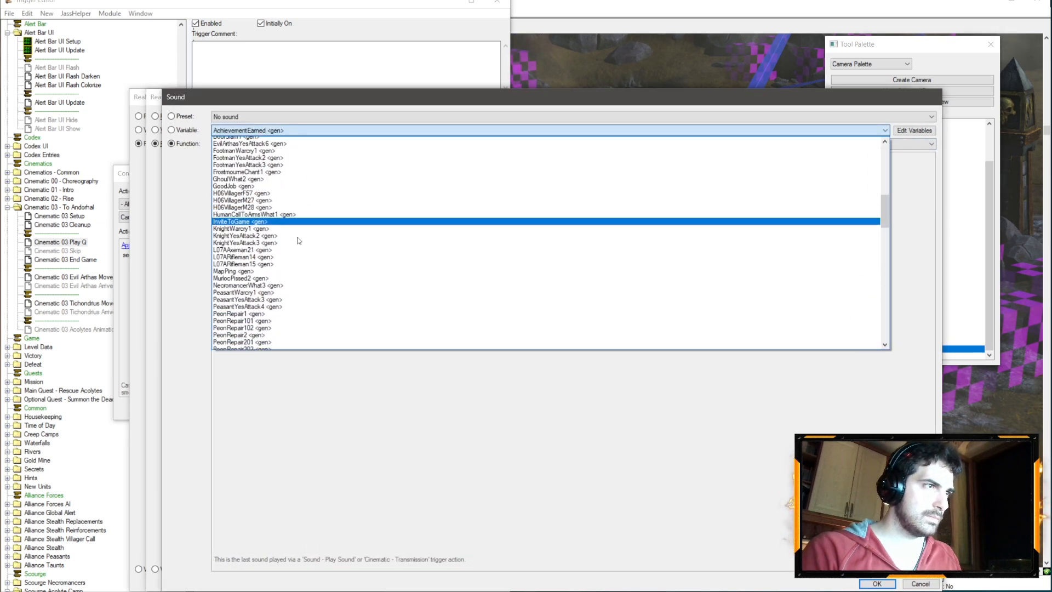
scroll(301, 238, "down", 12)
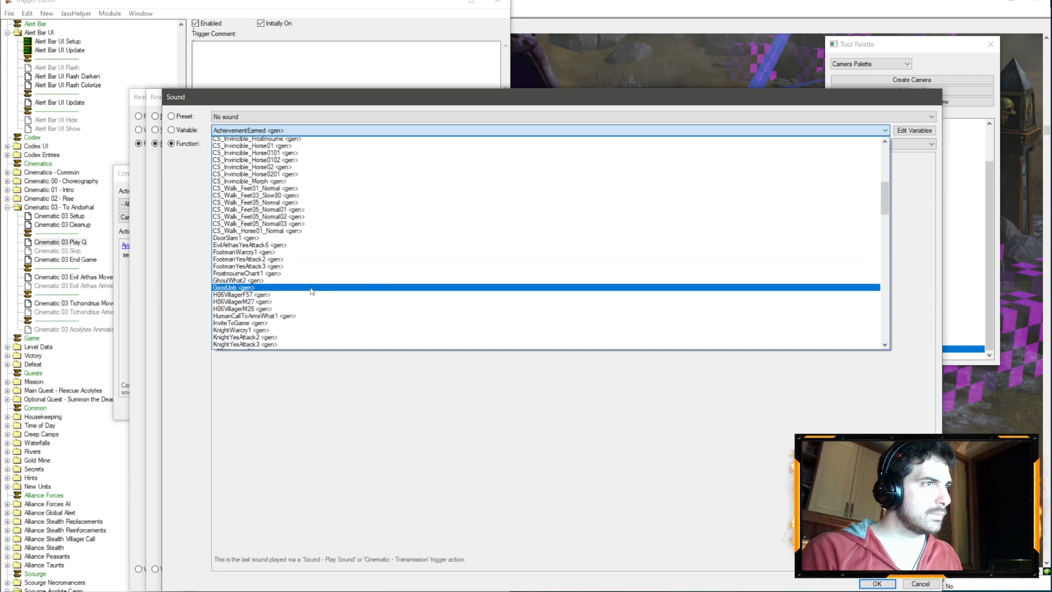
scroll(306, 299, "down", 6)
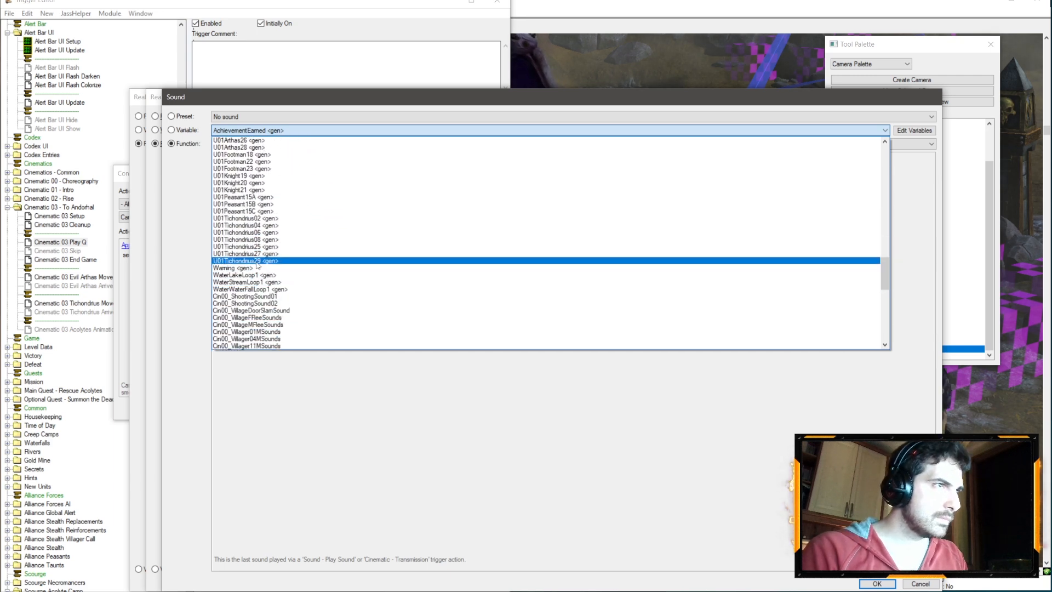
left_click(285, 263)
key("Return")
key("Return")
- Set the duration sum's second operand to 2.50 and the camera action's ease out time to 3.00 seconds
left_click(293, 160)
type("2.5")
key("Return")
key("Return")
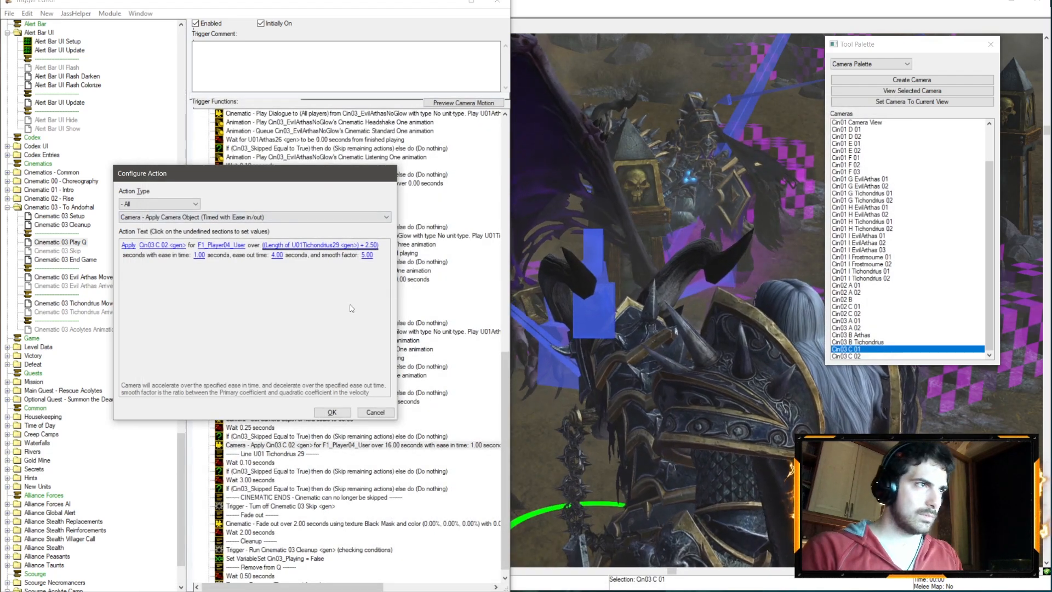
key("Return")
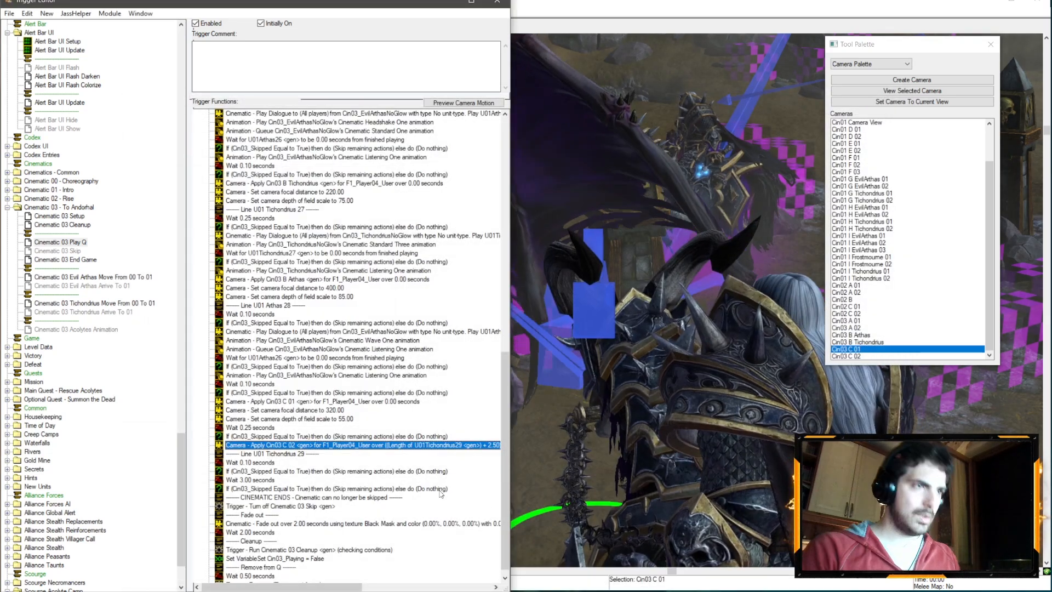
- Copy Tichondrius's line 27 dialogue and Cinematic Standard Three animation to below the skip check under the line 29 comment
key("Down")
key("Down")
key("Down")
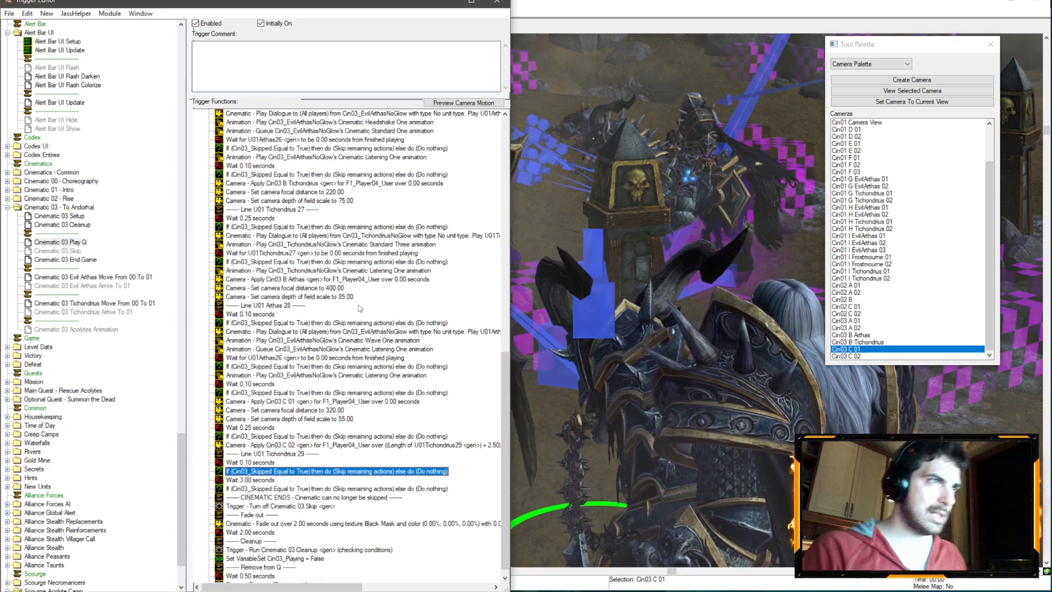
left_click(350, 237)
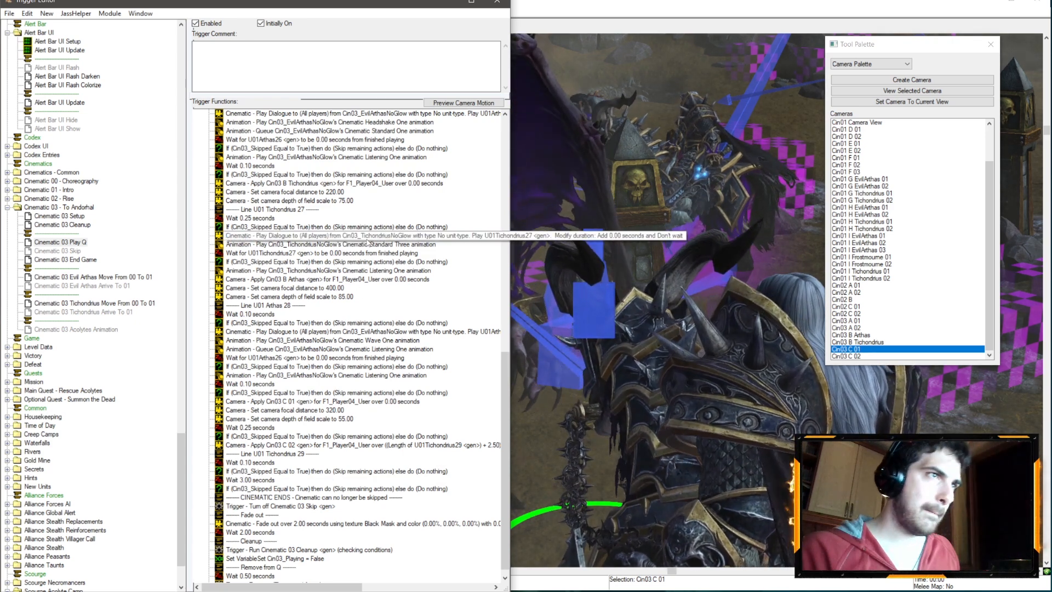
left_click(371, 245, "shift")
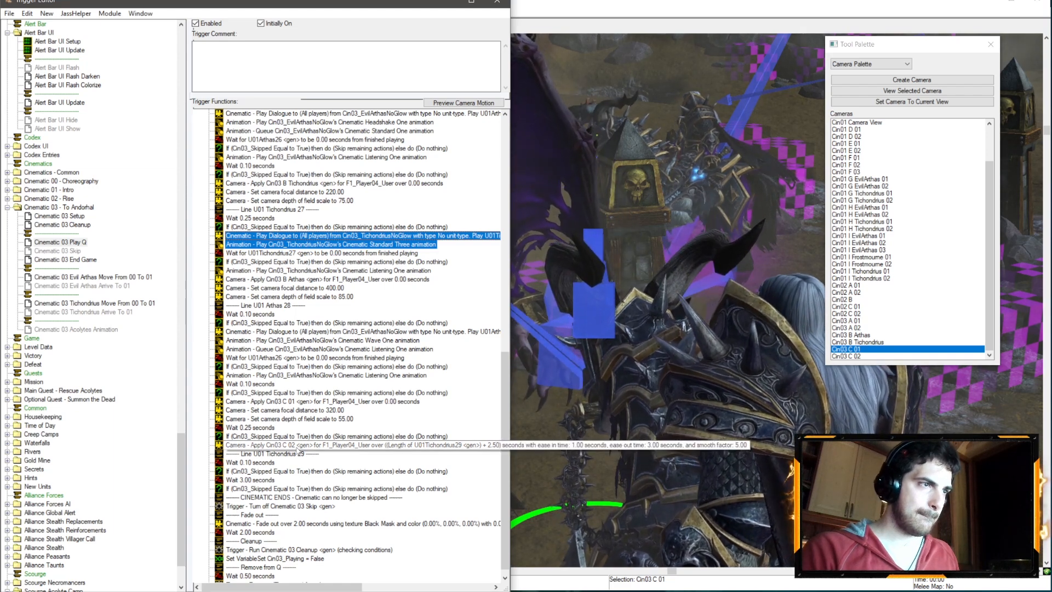
left_click(281, 472)
key("ctrl+v")
- Set the sound of line 29's pasted dialogue action to U01Tichondrius29
double_click(285, 483)
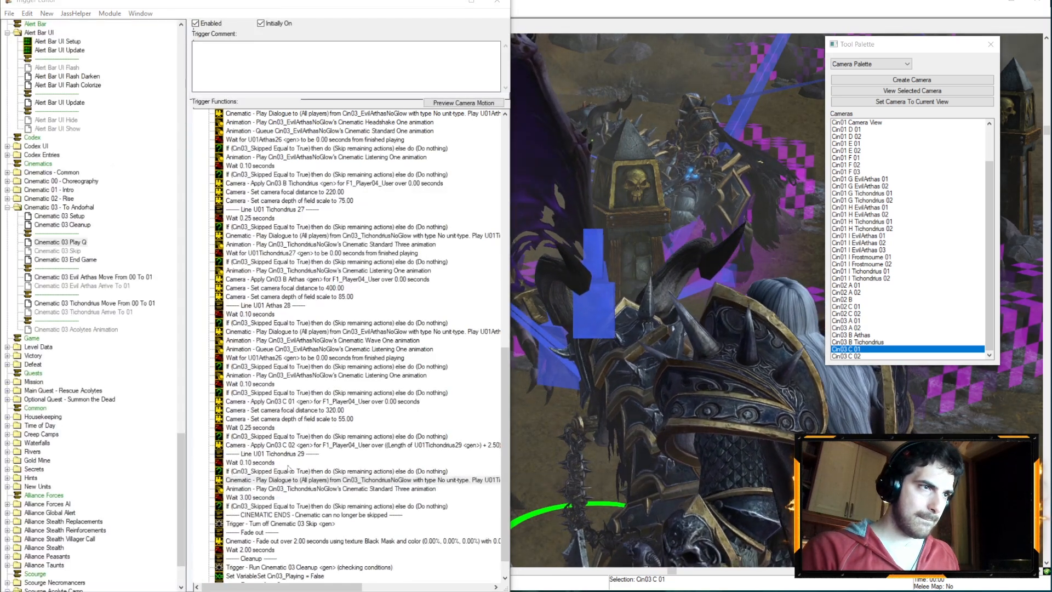
left_click(160, 255)
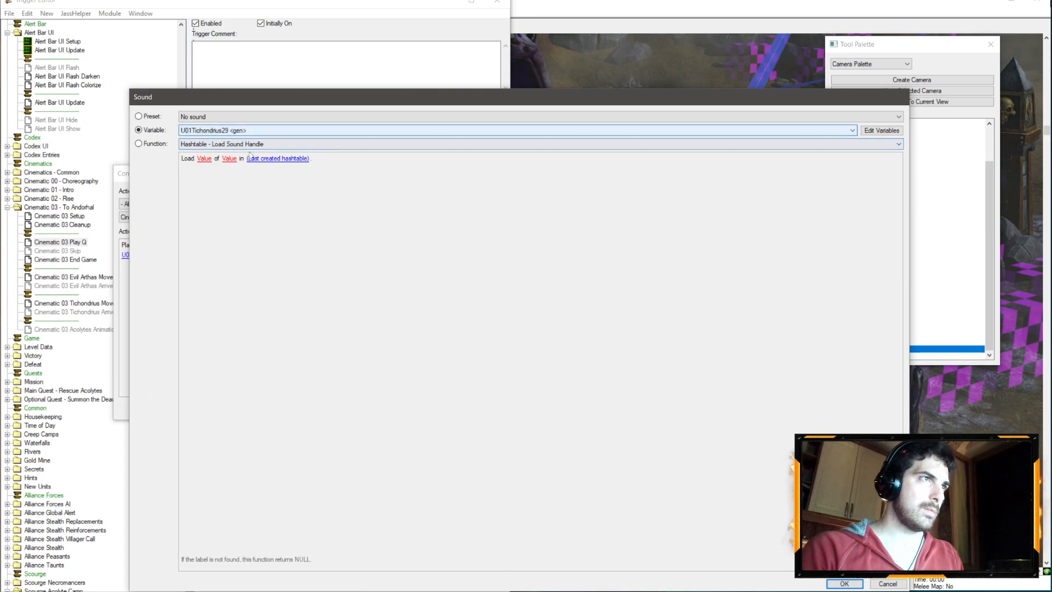
key("Return")
key("Return")
- Change Tichondrius's line 29 animation to Cinematic Point One
double_click(317, 490)
left_click(241, 245)
type("Cinematic Point")
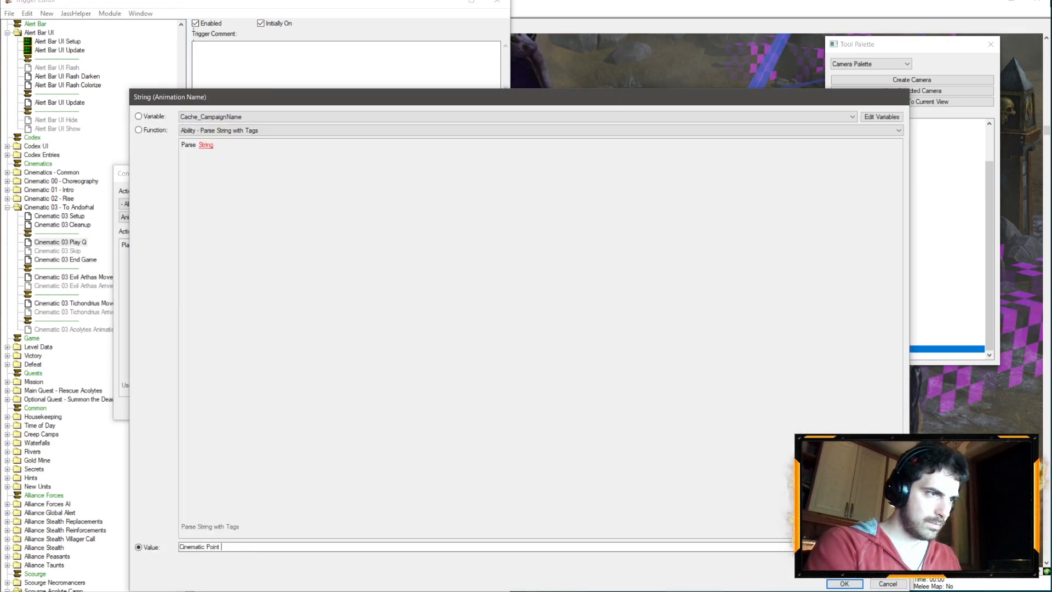
key("Return")
key("Return")
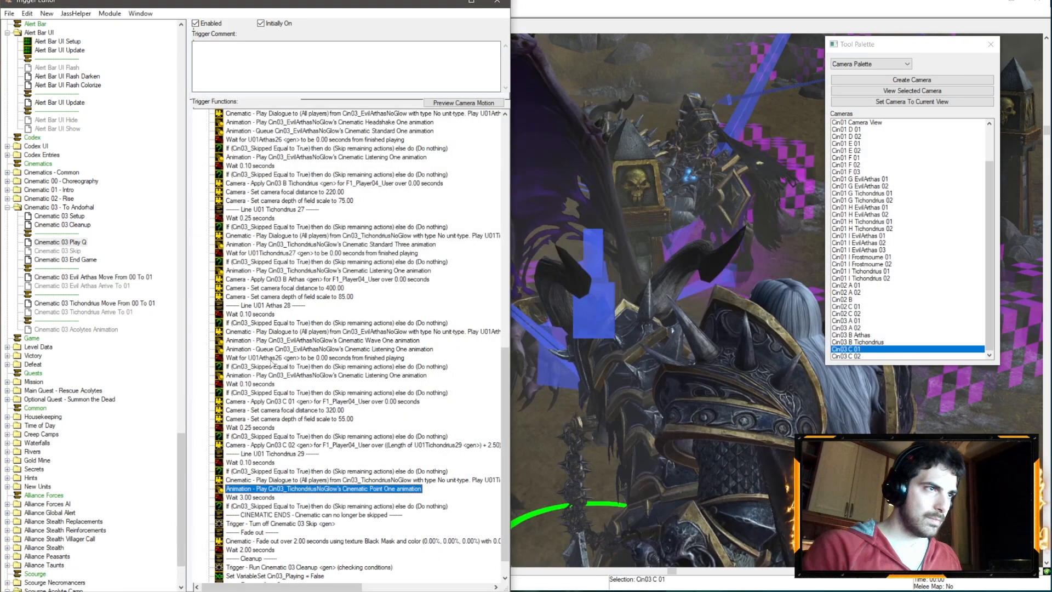
- Copy line 28's queued Cinematic Listening One animation to below the Cinematic Point One animation of line 29
left_click(321, 350)
key("ctrl+c")
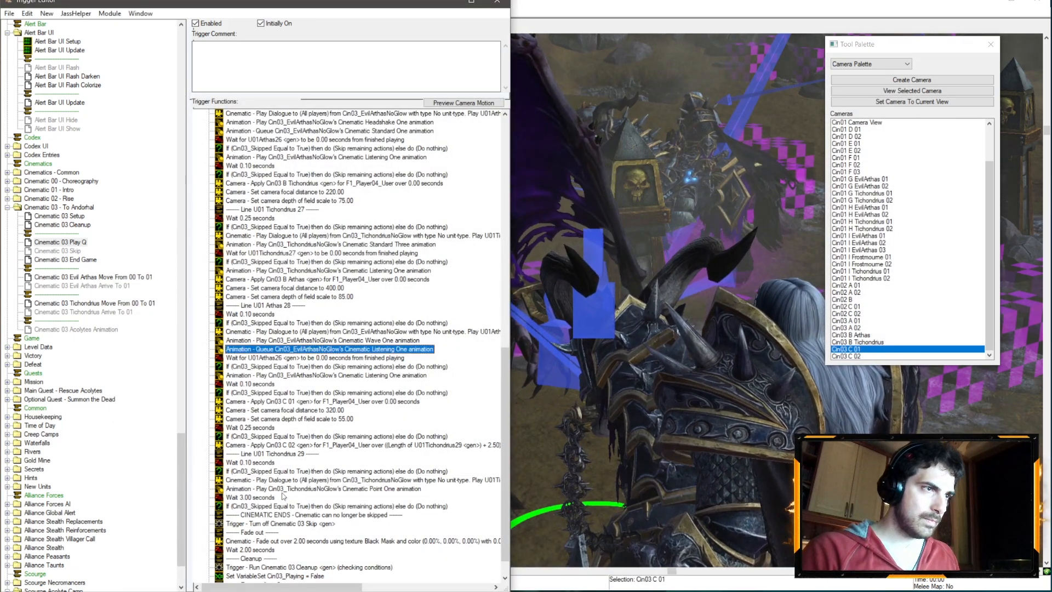
left_click(283, 488)
key("ctrl+v")
- Copy Arthas's Cinematic Wave One animation from line 28 to below line 29's queued animation
left_click(321, 340)
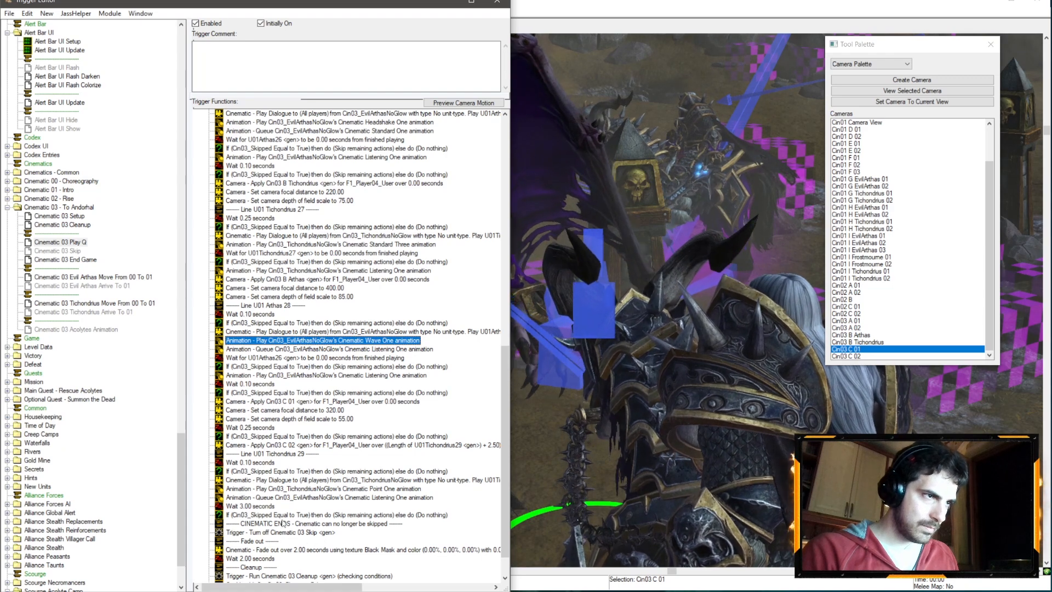
key("ctrl+c")
left_click(284, 498)
key("ctrl+v")
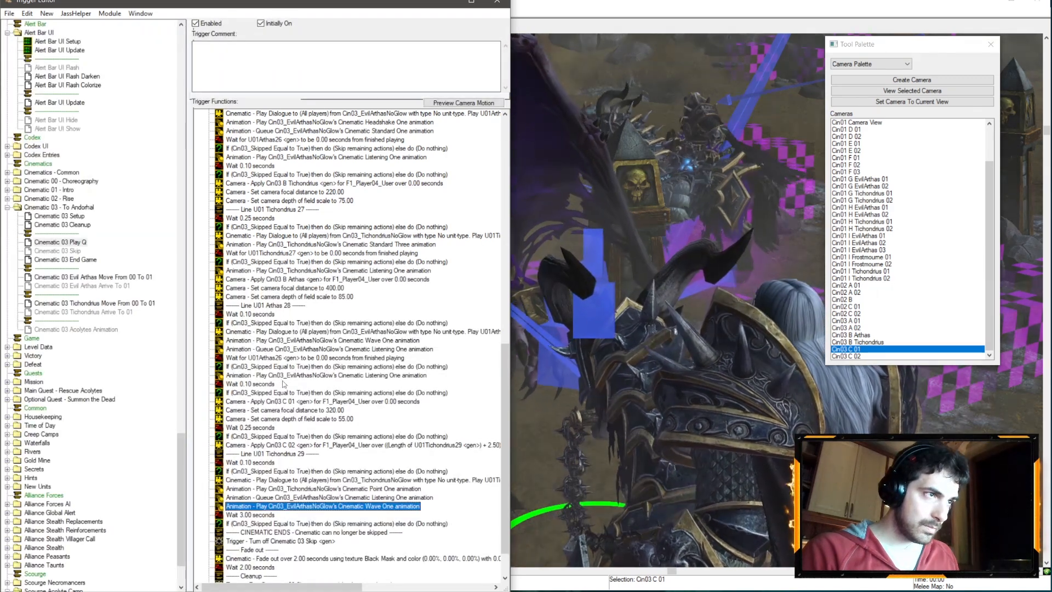
left_click(285, 359)
left_click(272, 506)
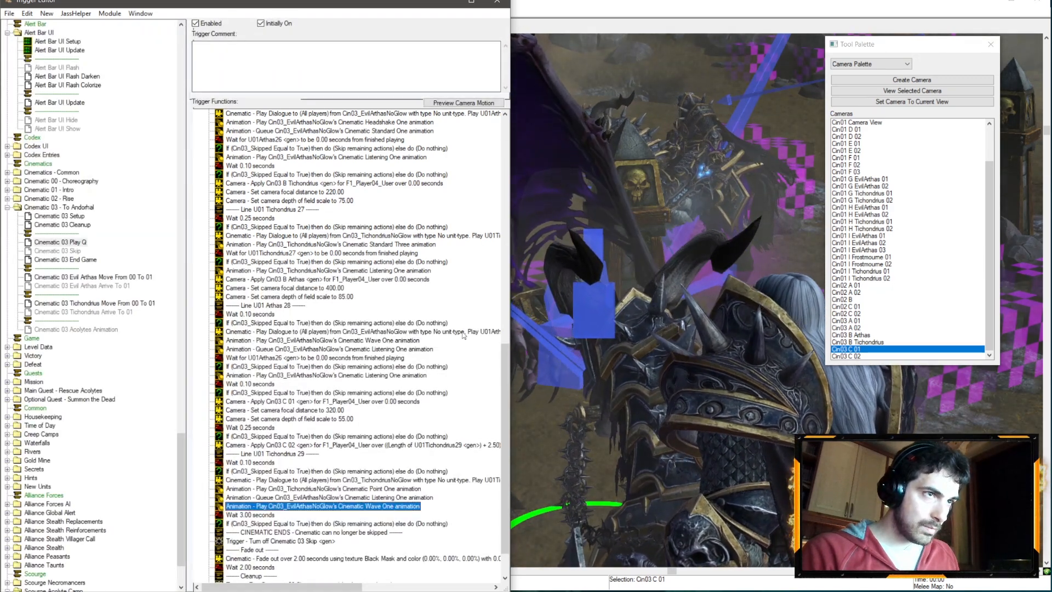
- Correct the wait-for-sound action of Arthas's line 28 so it waits for U01Arthas28
double_click(272, 358)
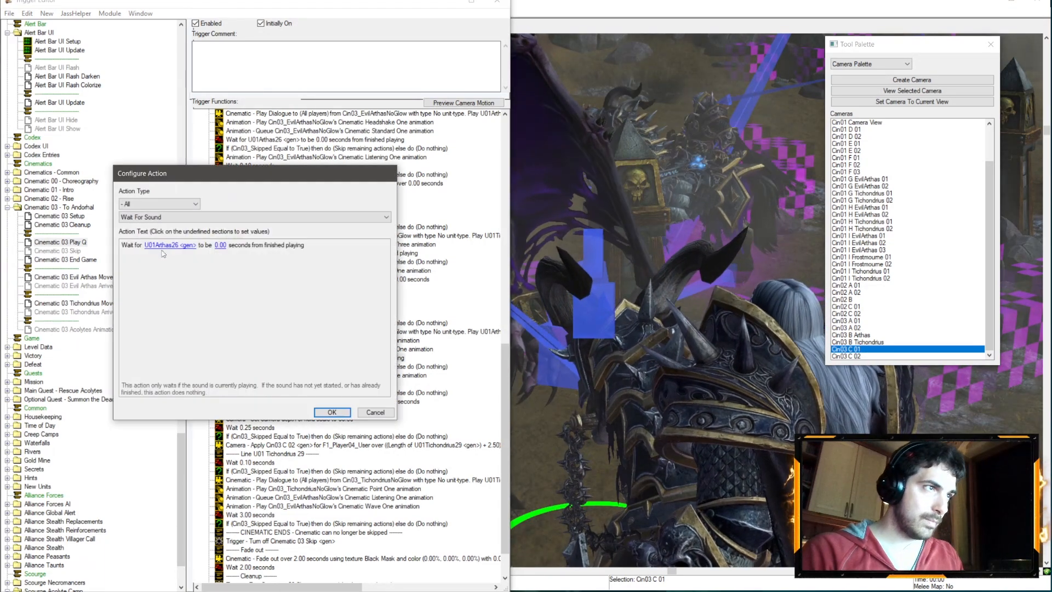
left_click(162, 246)
scroll(247, 130, "down", 1)
key("Return")
key("Return")
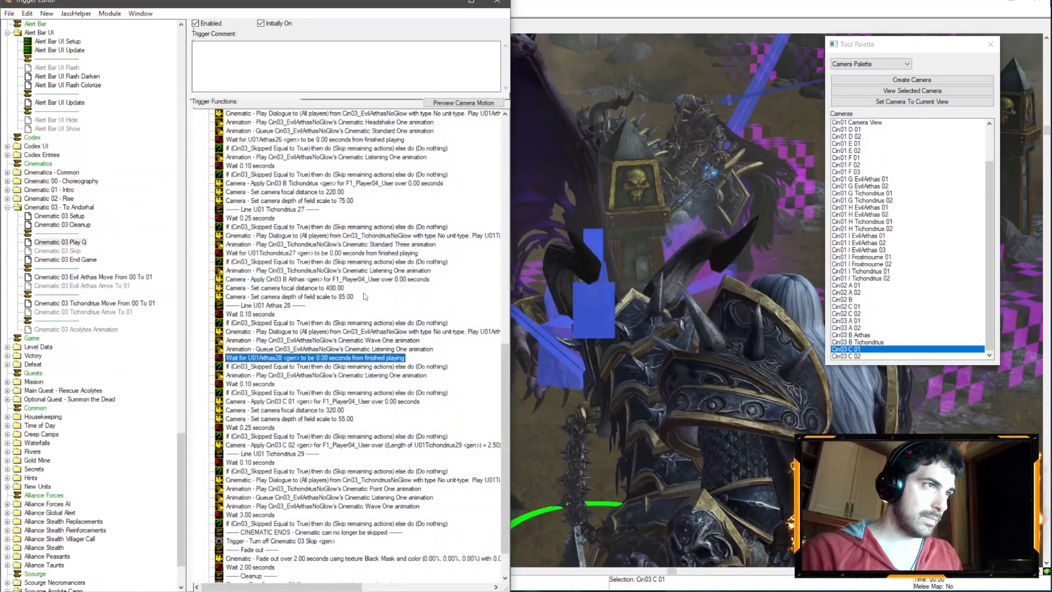
- Copy line 27's wait-for-sound action to below line 29's queued animation and set its sound to U01Tichondrius29
left_click(314, 253)
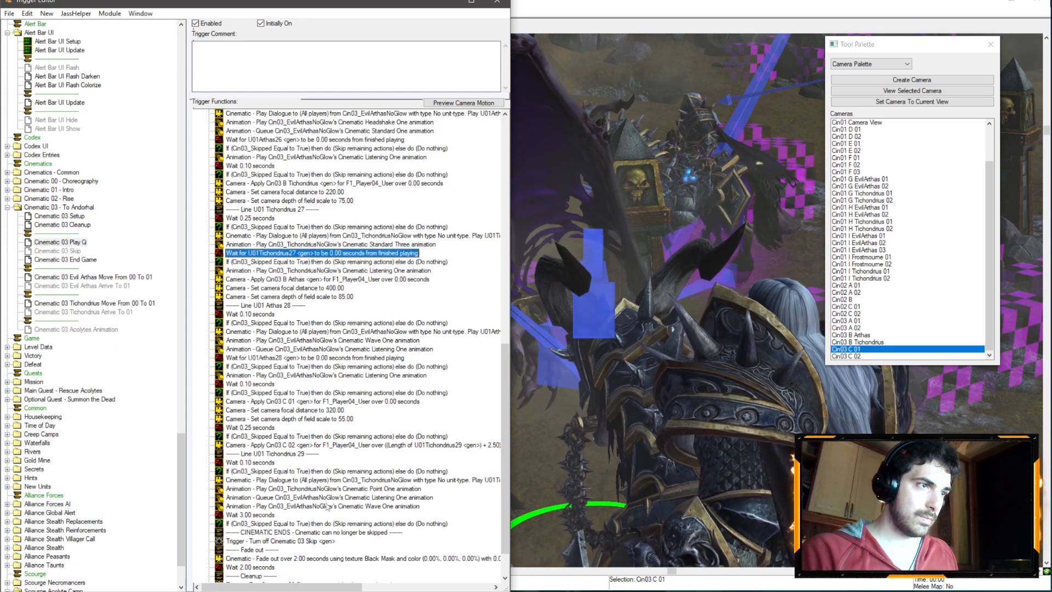
left_click(290, 499)
key("ctrl+v")
double_click(292, 505)
left_click(181, 244)
scroll(214, 131, "down", 1)
key("Return")
key("Return")
- Delete the pasted Cinematic Wave One animation from line 29
left_click(291, 516)
key("Delete")
- Copy the skip check and Tichondrius's Cinematic Listening One animation from after line 27 to below the U01Tichondrius29 wait
scroll(290, 199, "up", 2)
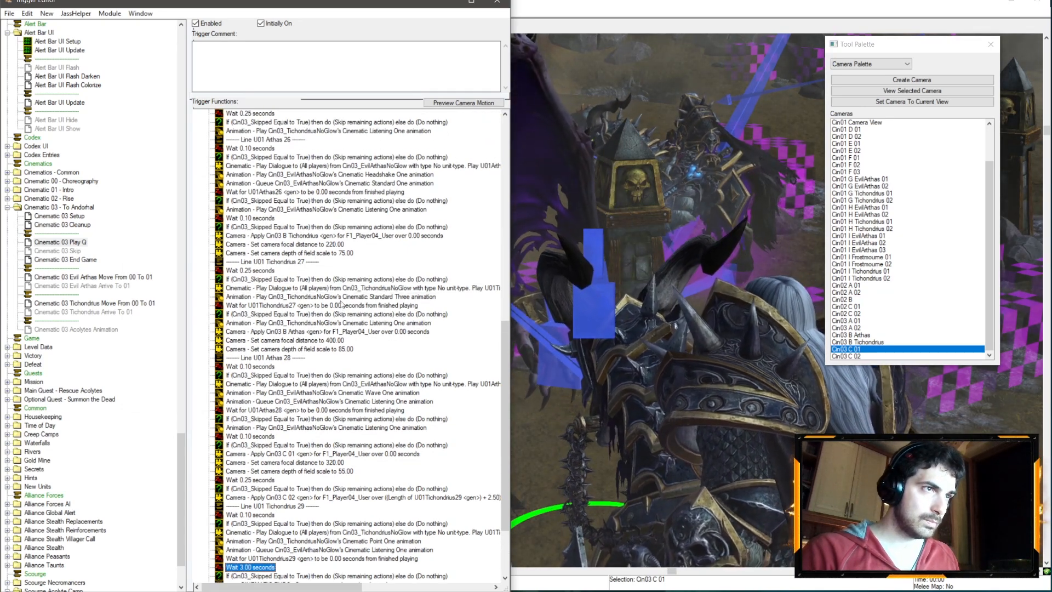
scroll(345, 296, "up", 4)
left_click(320, 428)
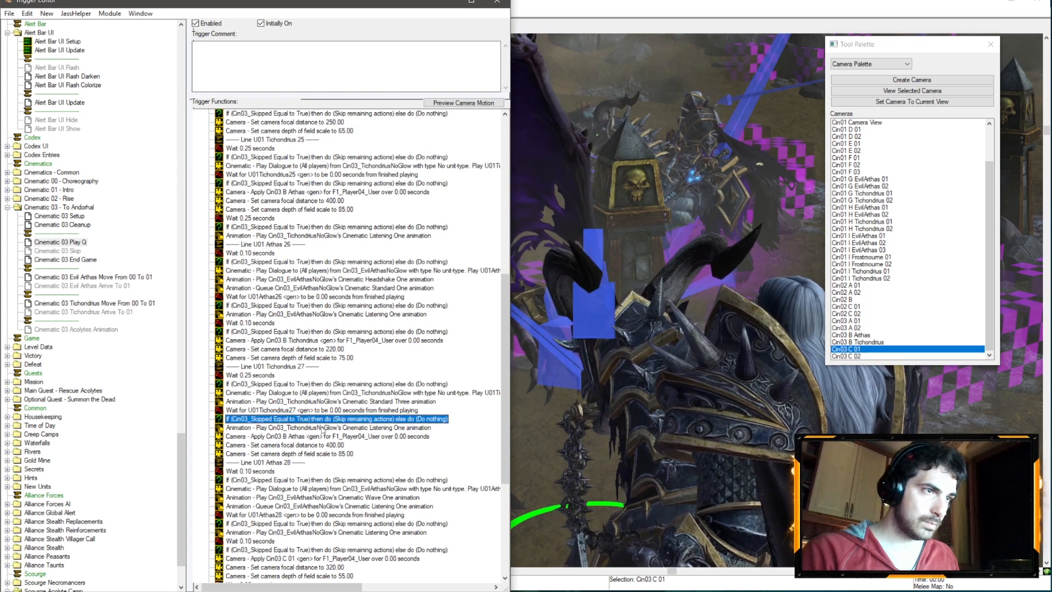
scroll(360, 436, "down", 8)
left_click(289, 462)
key("ctrl+v")
left_click(294, 489)
key("ctrl+c")
left_click(282, 463)
key("ctrl+v")
- Change the unit of line 29's queued animation to Cin03_TichondriusNoGlow
double_click(329, 454)
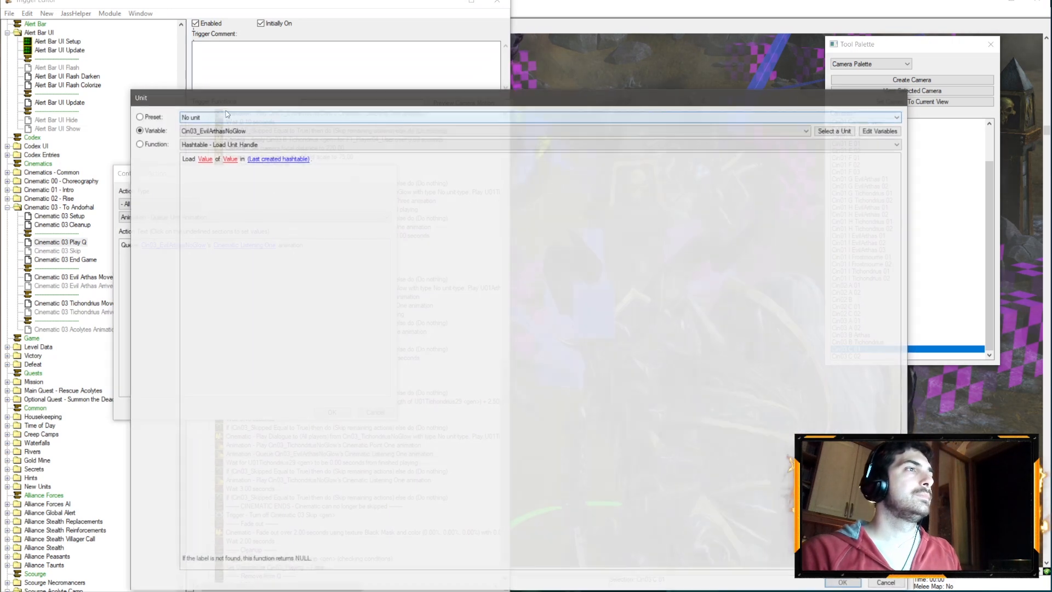
left_click(231, 130)
scroll(238, 180, "up", 7)
scroll(274, 241, "up", 20)
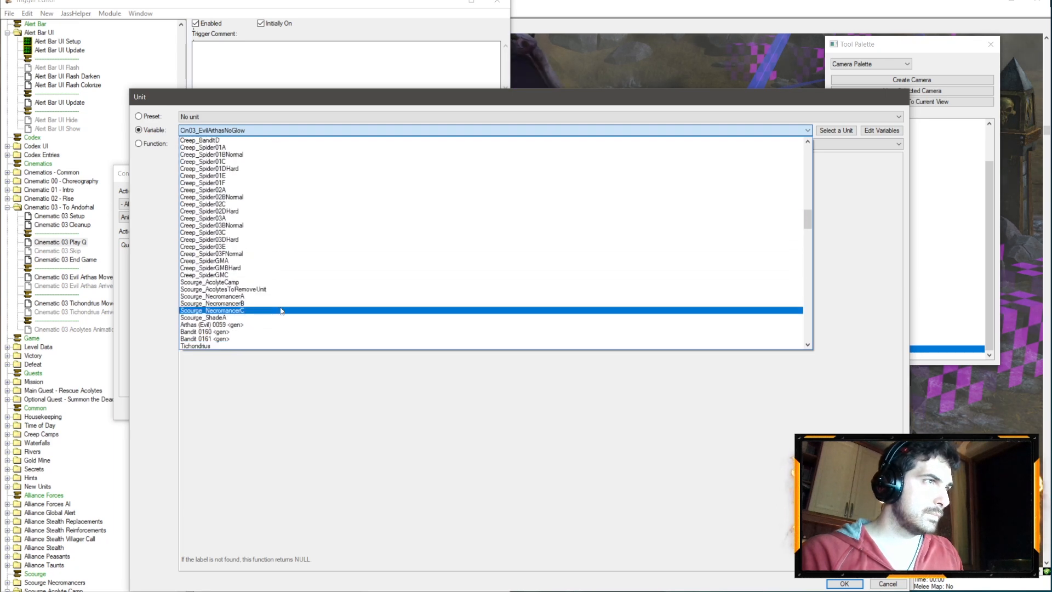
scroll(253, 297, "up", 7)
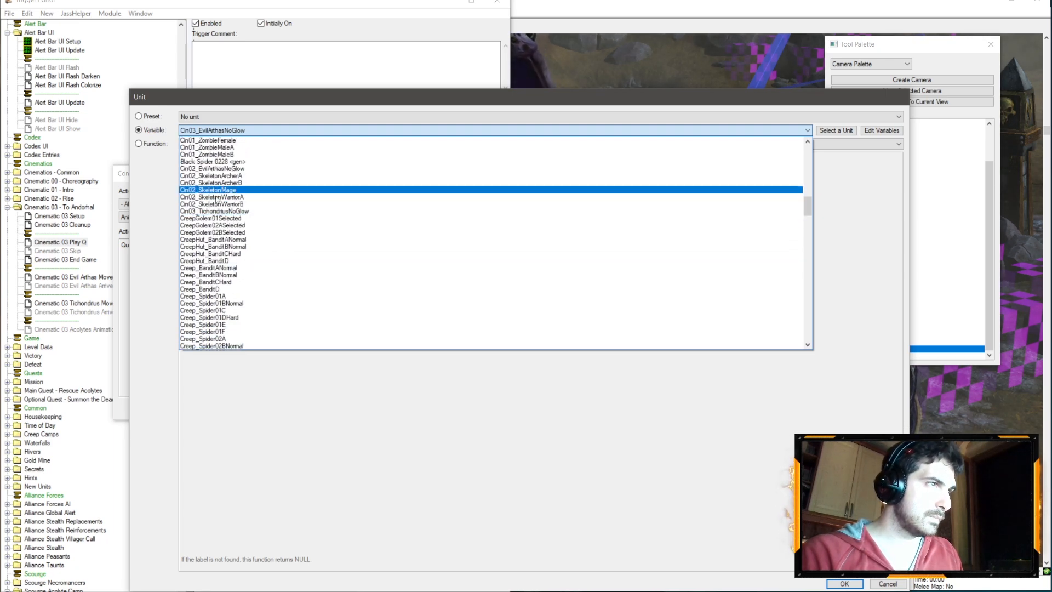
left_click(218, 212)
key("Return")
- Set the animation of line 29's queued Tichondrius action to Cinematic Standard One
left_click(251, 245)
type("Cine")
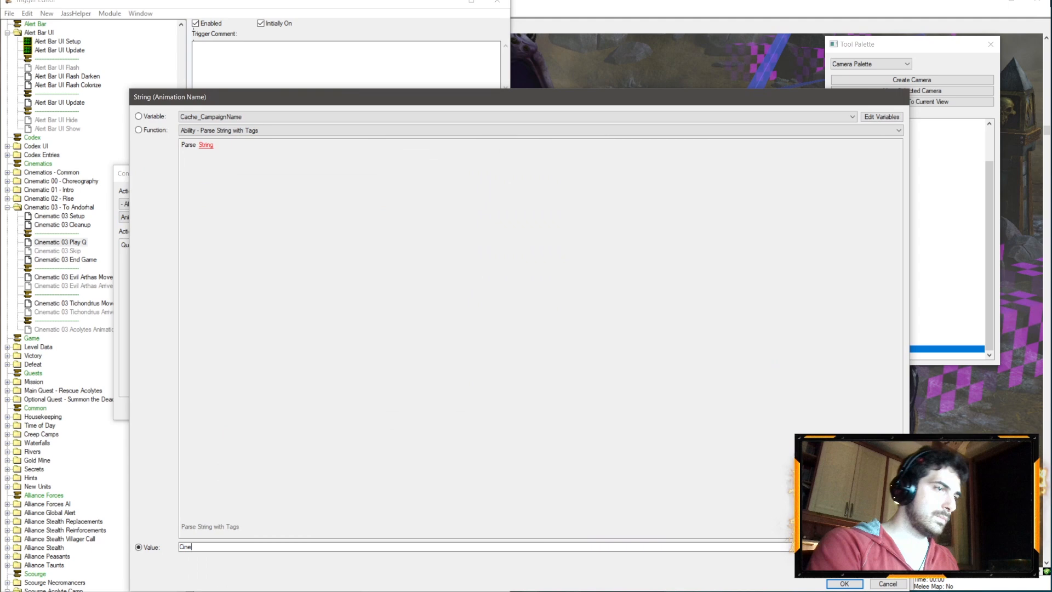
type("matic Standard On")
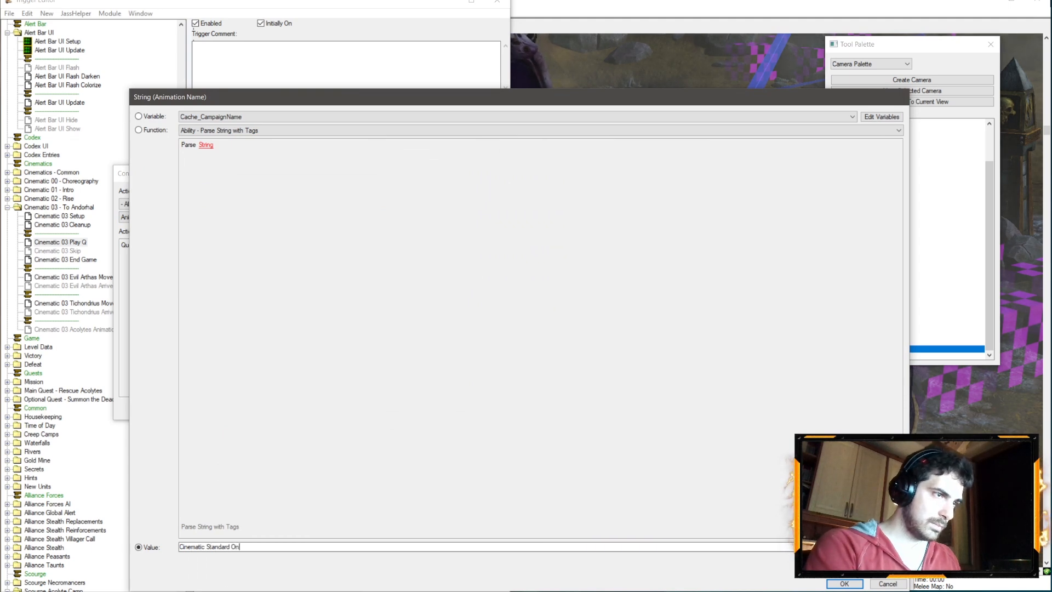
type("e")
key("Return")
key("Return")
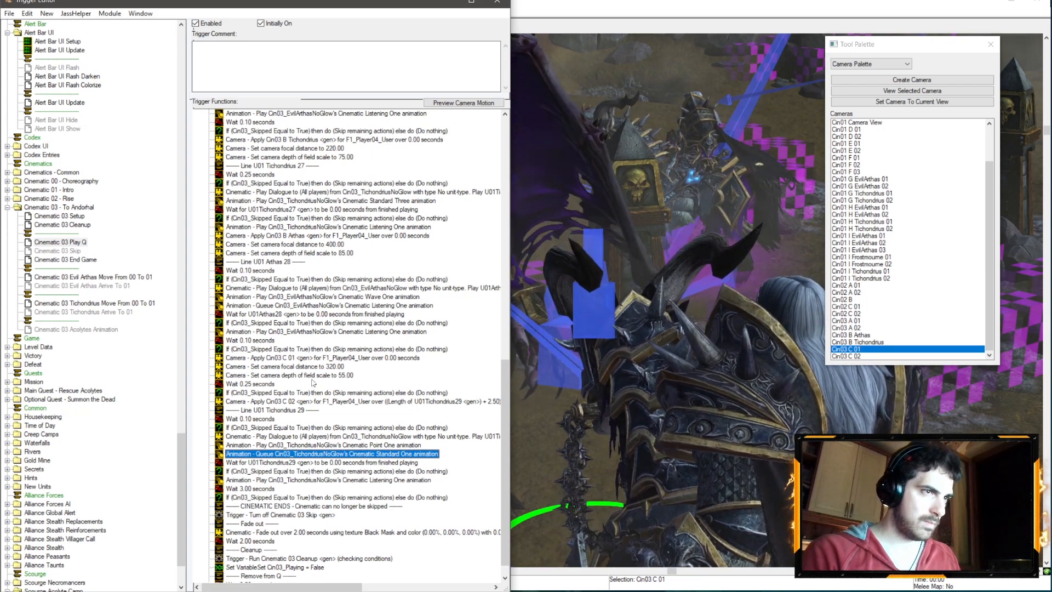
- Duplicate line 29's U01Tichondrius29 wait-for-sound action together with the skip check that follows it
left_click(345, 479)
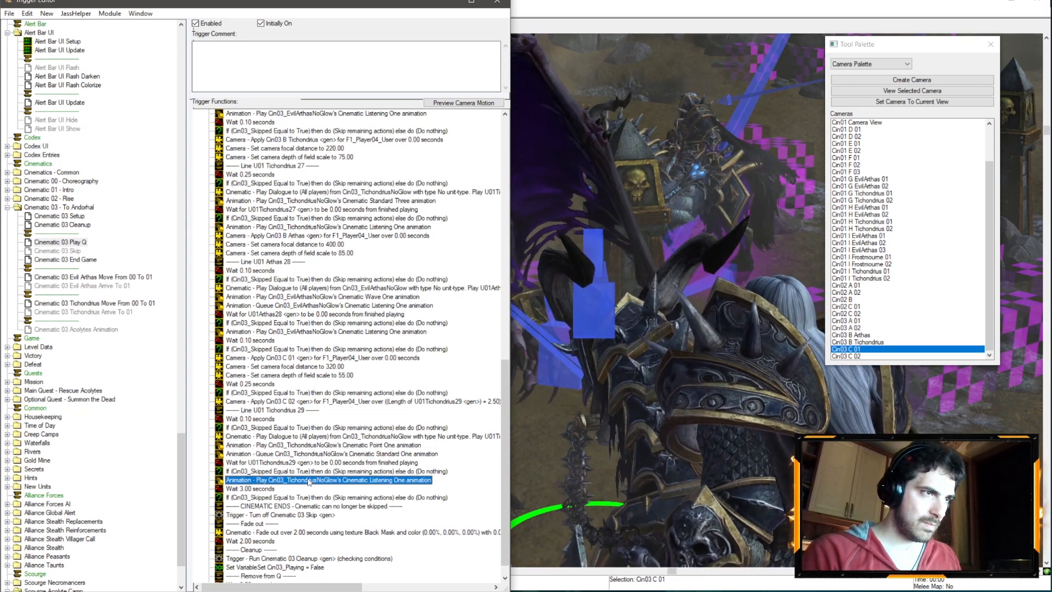
left_click(352, 463)
left_click(274, 471, "shift")
key("ctrl+c")
key("ctrl+v")
- Switch to Retera Model Studio and preview Evil Arthas's Cinematic Shrug One, Headshake One, Headnod One and Frustrated One animations
double_click(289, 462)
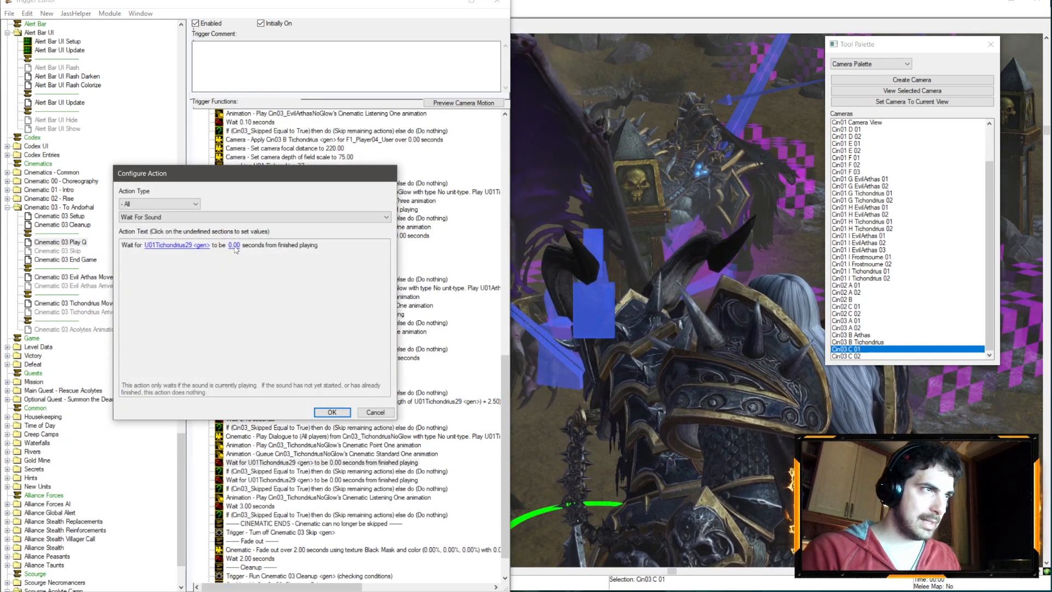
left_click(234, 245)
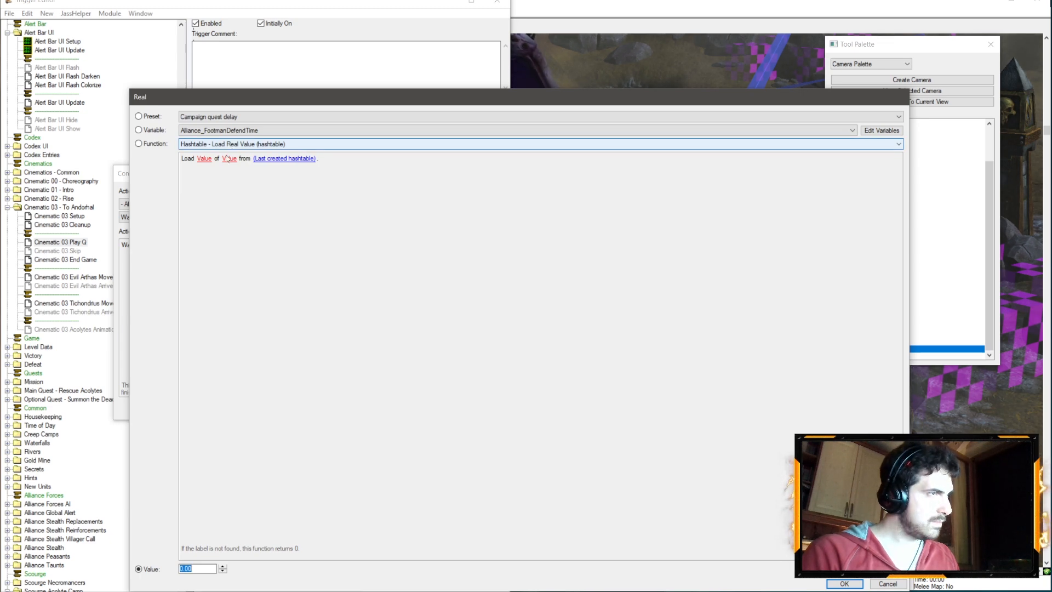
left_click(61, 591)
left_click(651, 201)
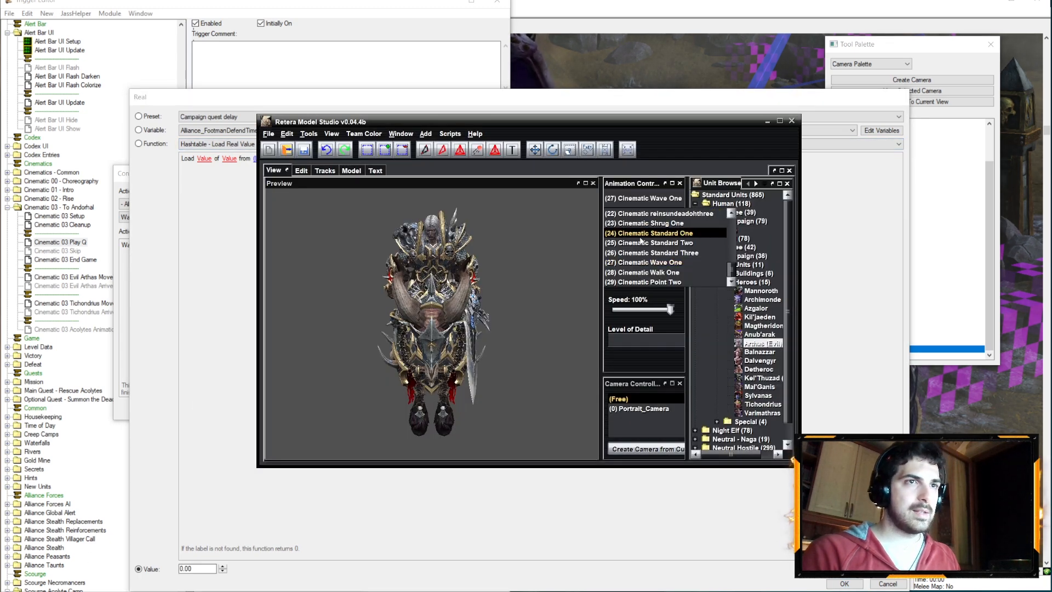
left_click(661, 254)
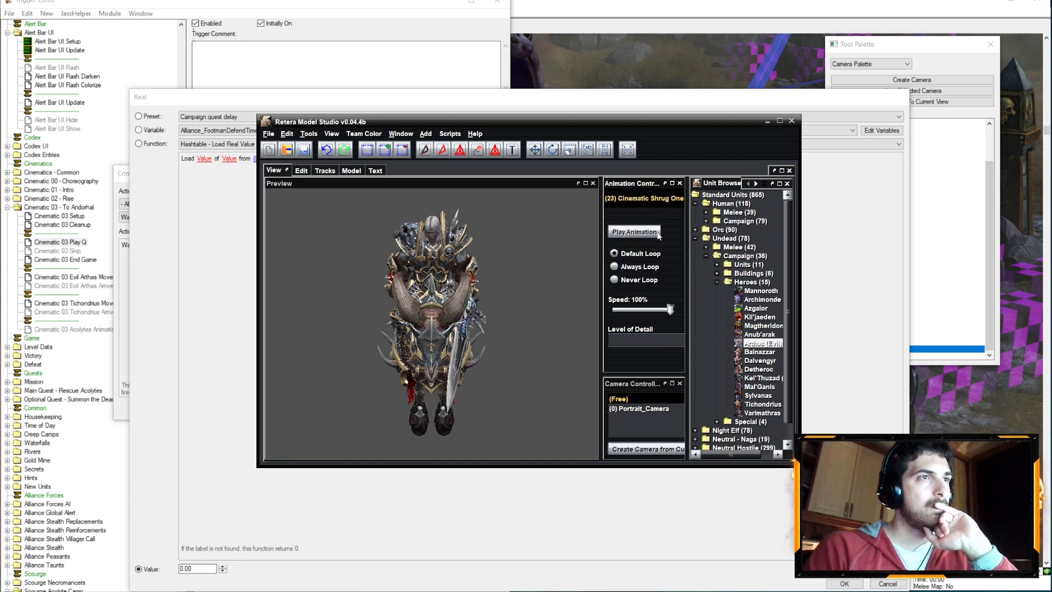
left_click(661, 199)
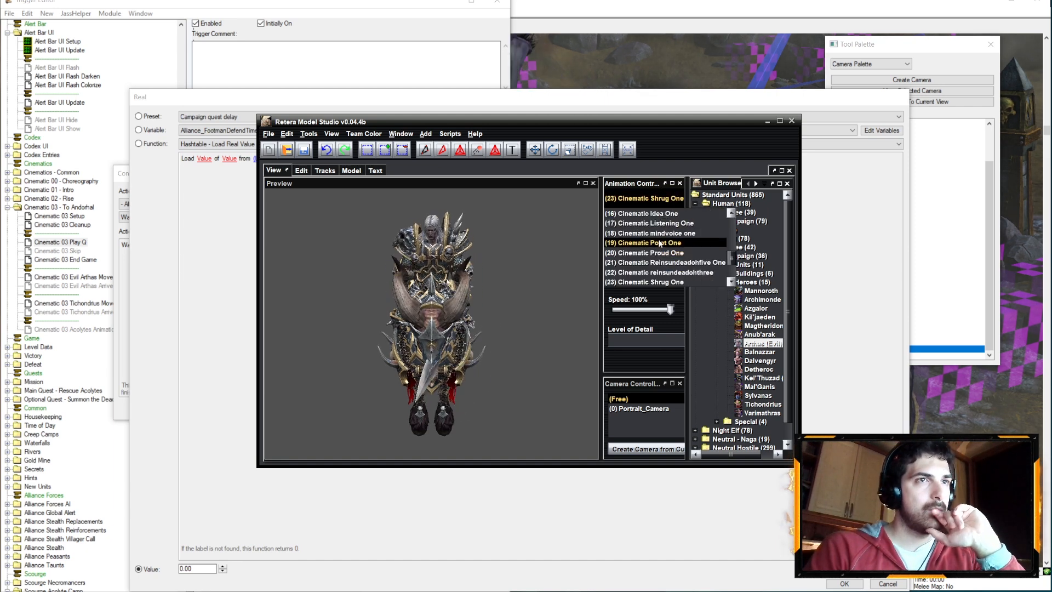
scroll(658, 247, "up", 3)
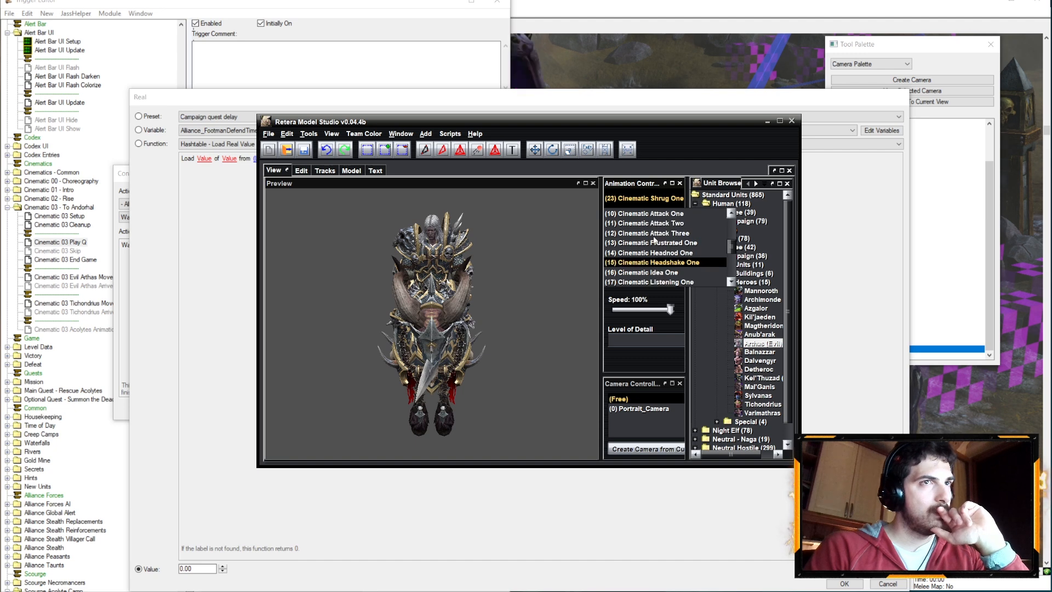
scroll(668, 254, "down", 1)
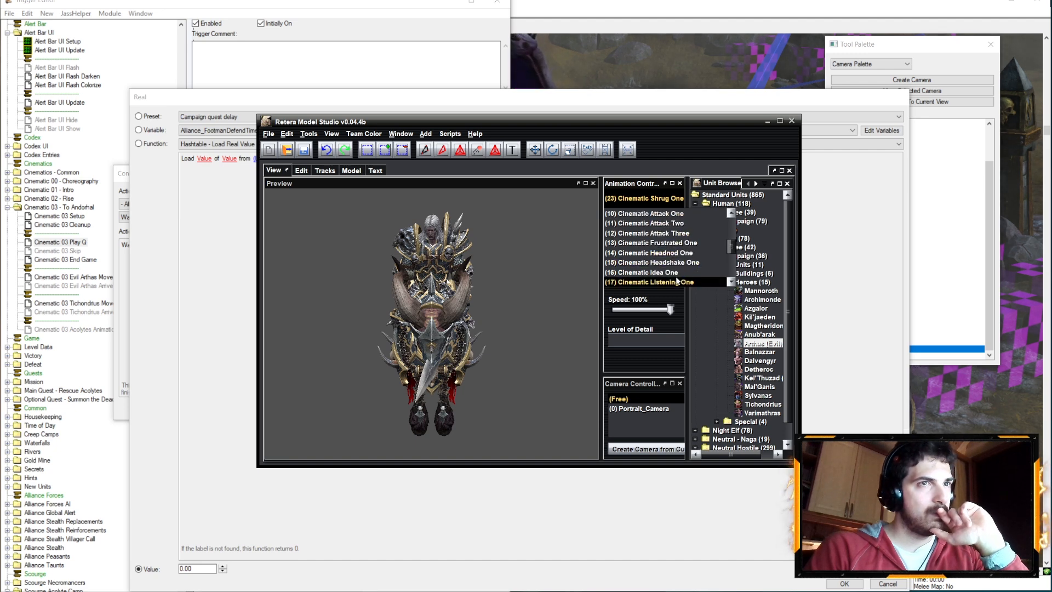
left_click(675, 262)
left_click(652, 199)
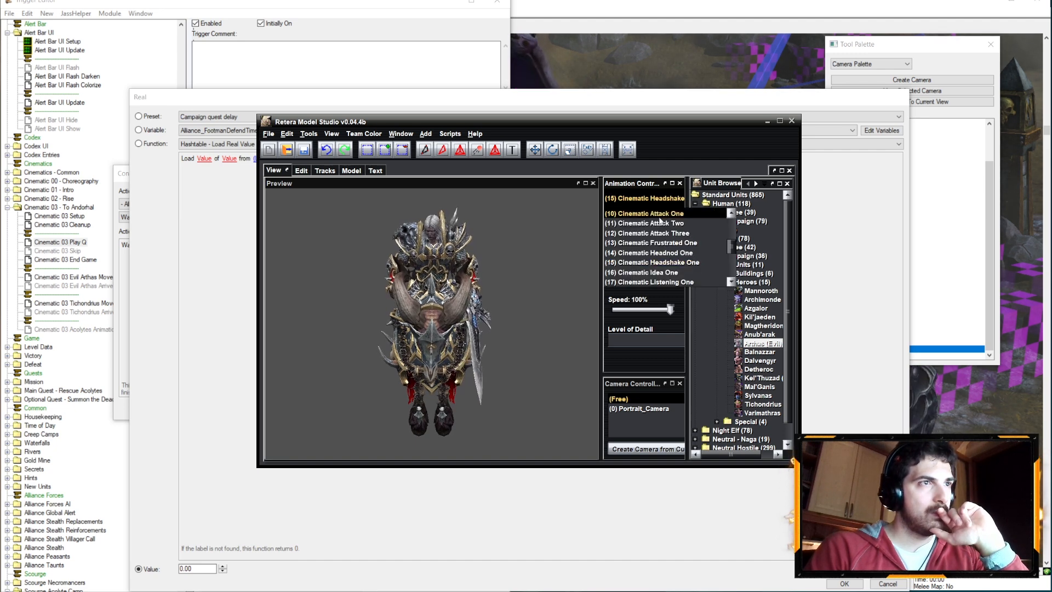
left_click(668, 256)
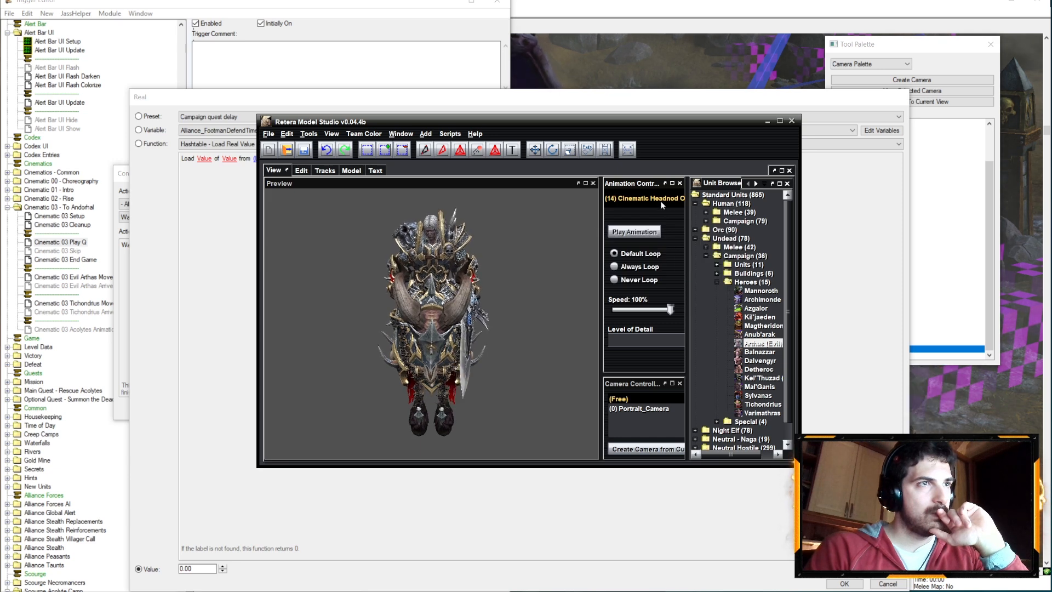
left_click(660, 201)
left_click(669, 243)
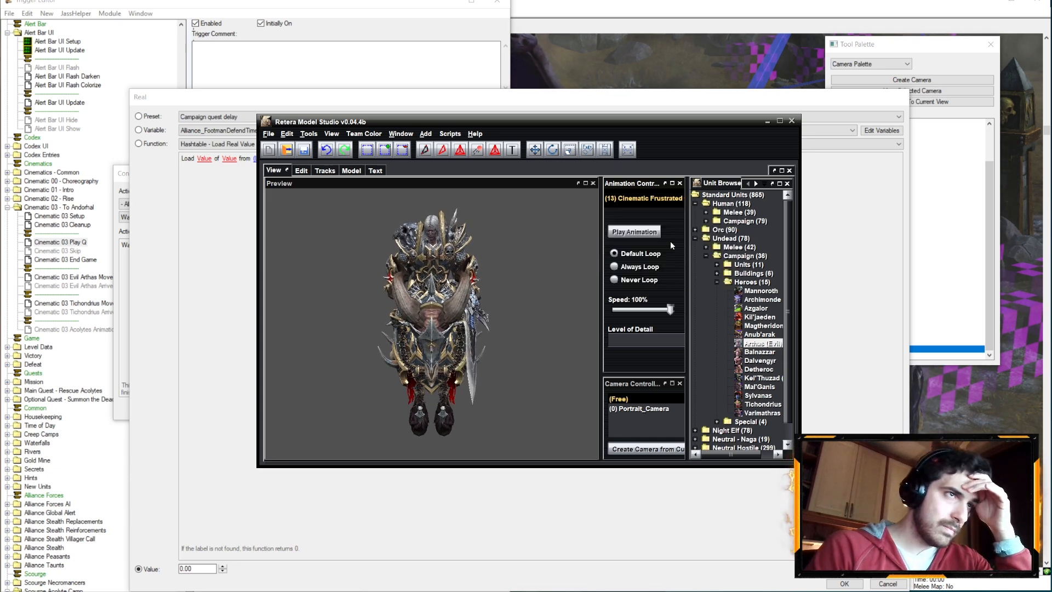
- Preview more of Evil Arthas's cinematic animations, including Shrug One, Proud One and Point One
left_click(652, 200)
scroll(658, 220, "down", 5)
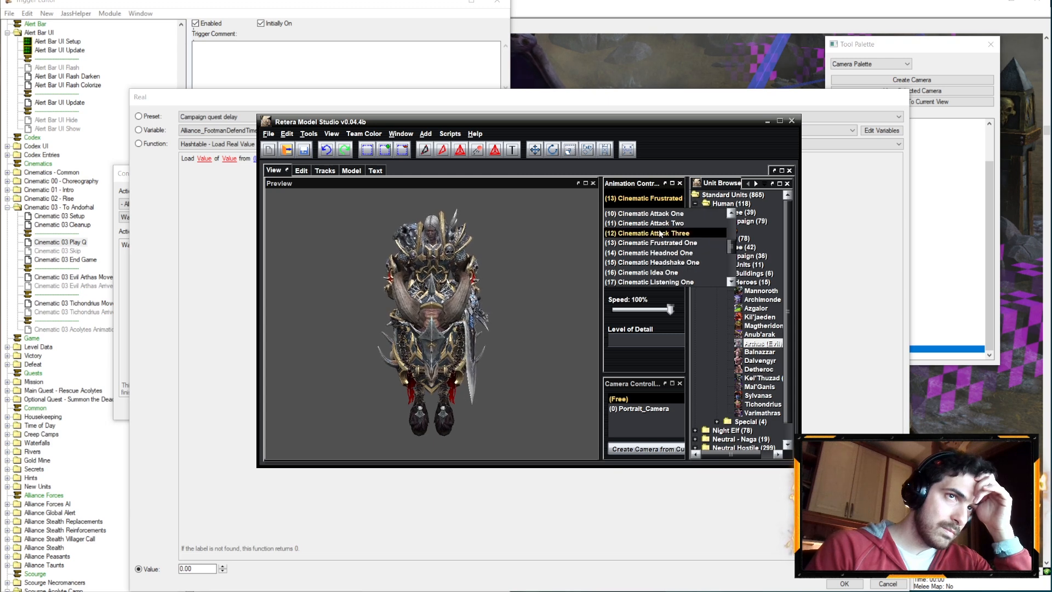
left_click(674, 266)
left_click(662, 199)
left_click(651, 223)
left_click(644, 198)
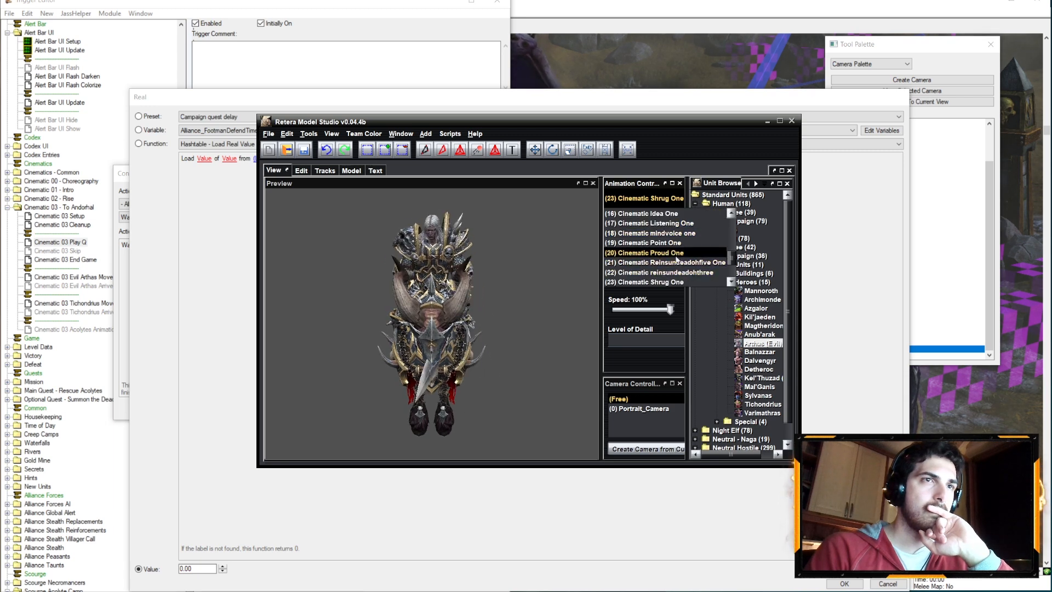
left_click(673, 252)
left_click(664, 200)
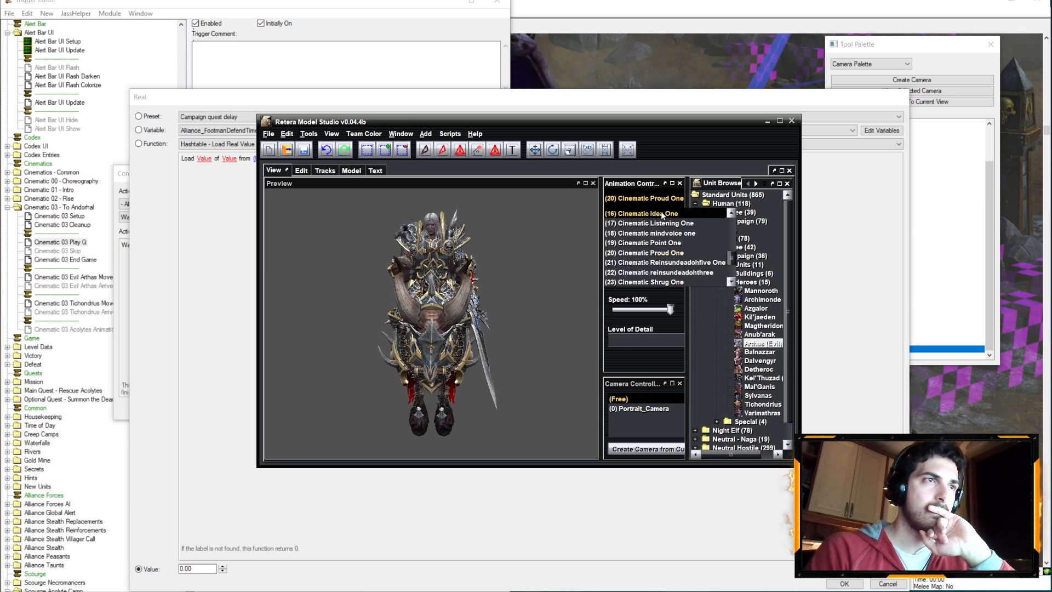
left_click(659, 242)
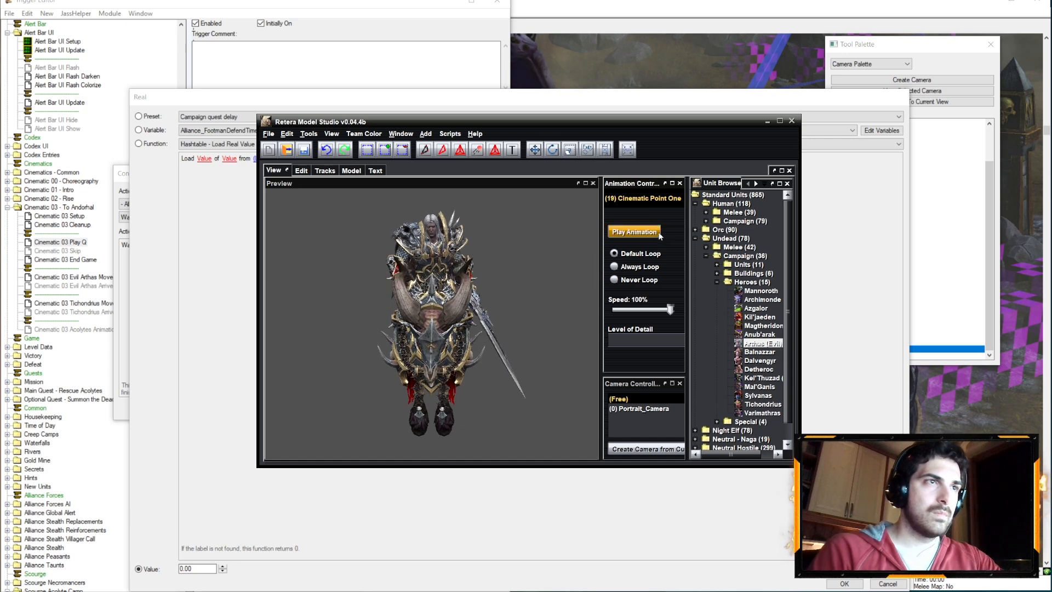
- Replay Evil Arthas's Cinematic Point One animation from the front and side, and return to the Trigger Editor with the wait's settings closed
left_click(653, 201)
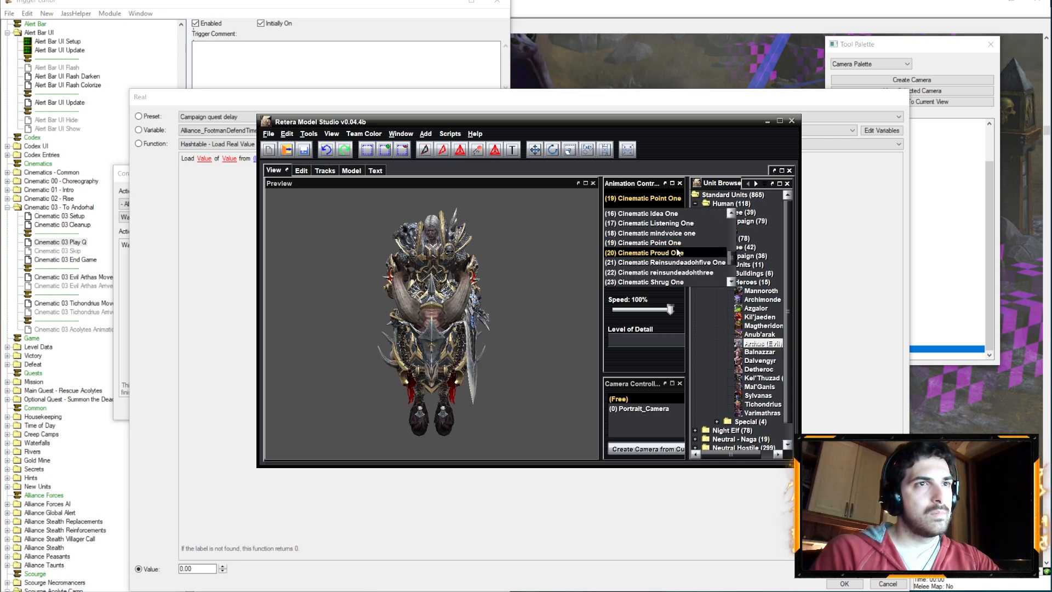
left_click(673, 241)
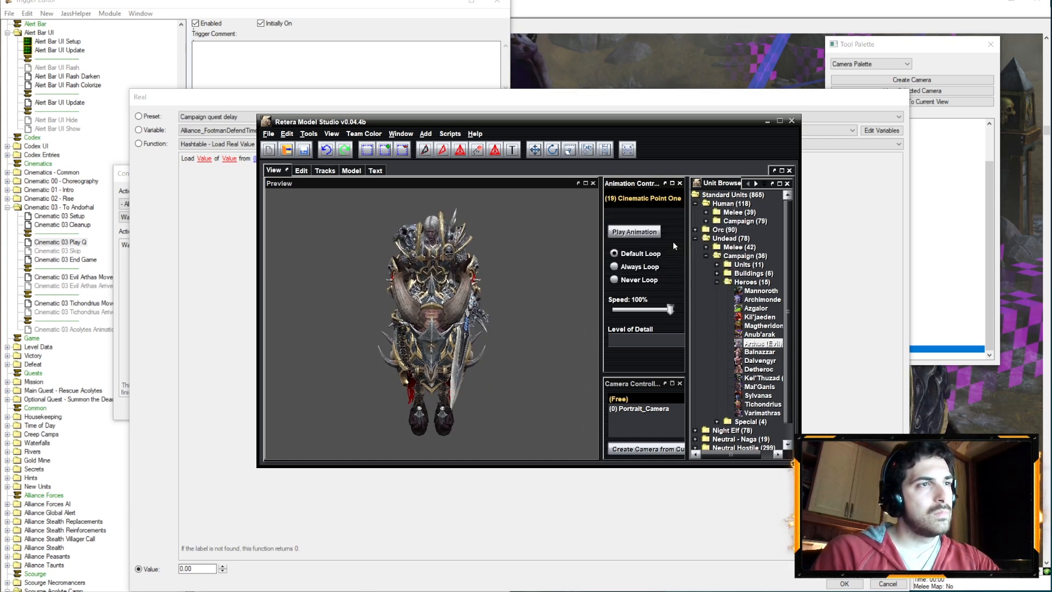
left_click(666, 198)
left_click(673, 243)
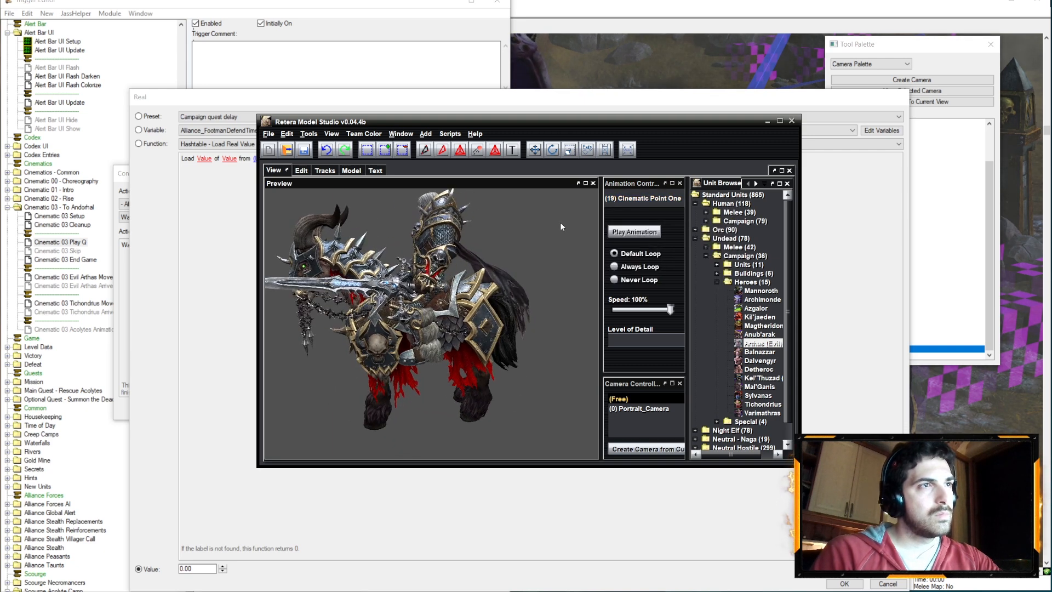
left_click(667, 204)
left_click(646, 241)
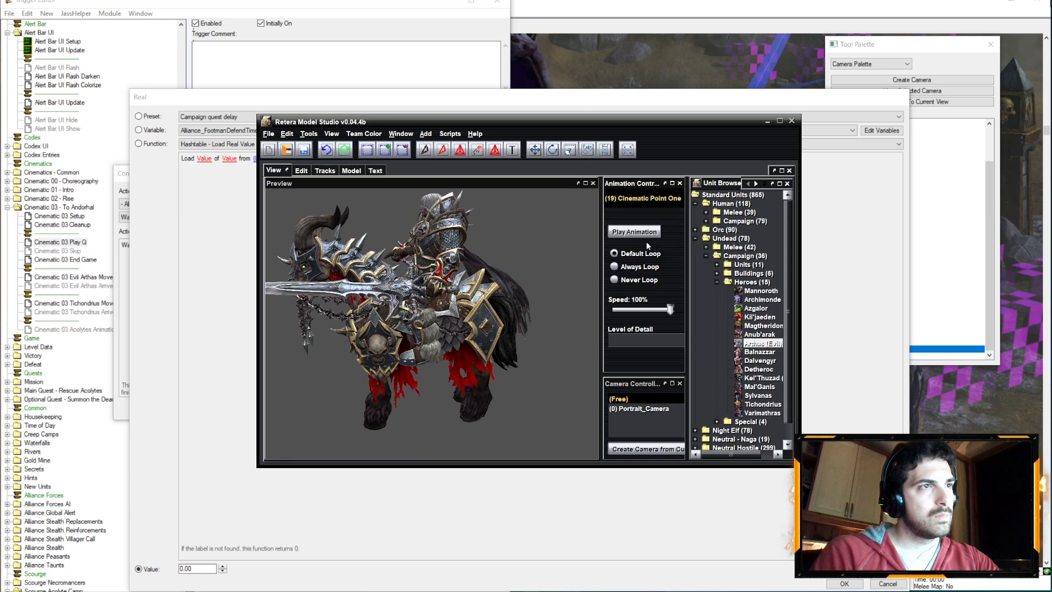
left_click(766, 122)
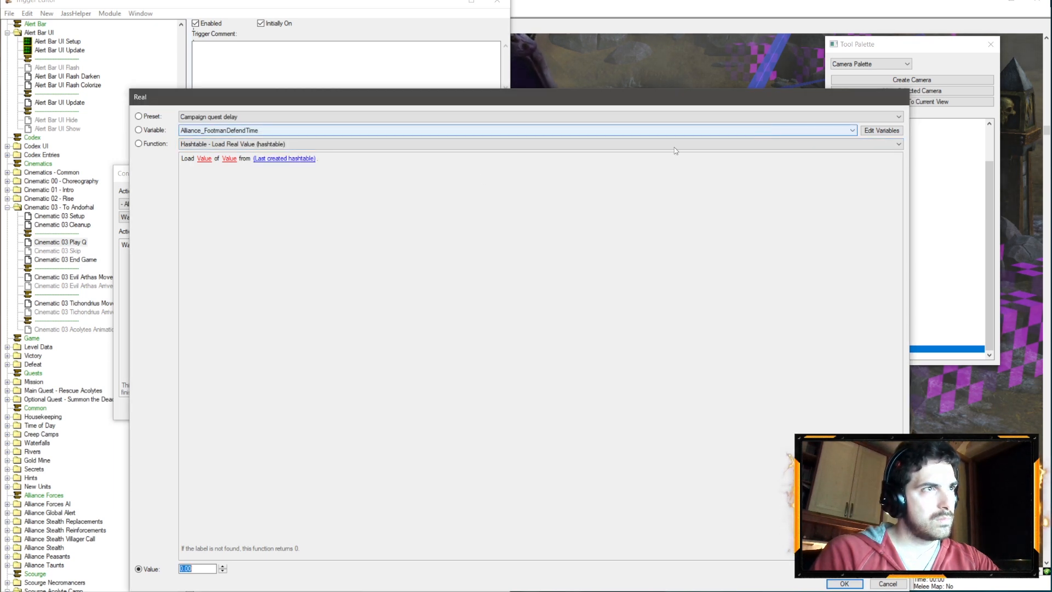
left_click(903, 583)
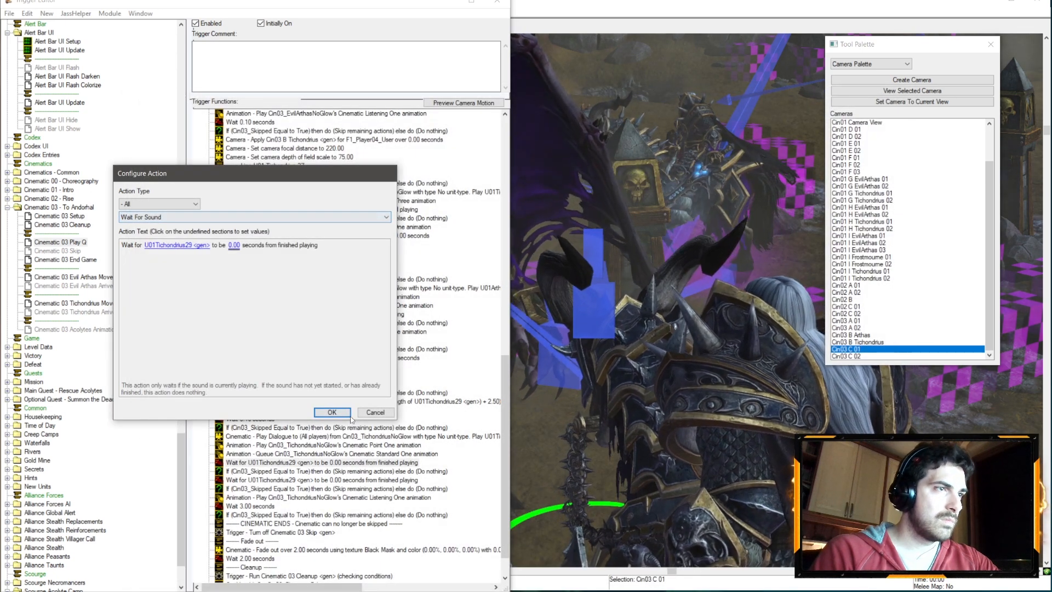
left_click(332, 412)
- Set line 29's first U01Tichondrius29 wait to 2.50 seconds from finished playing
left_click(273, 471)
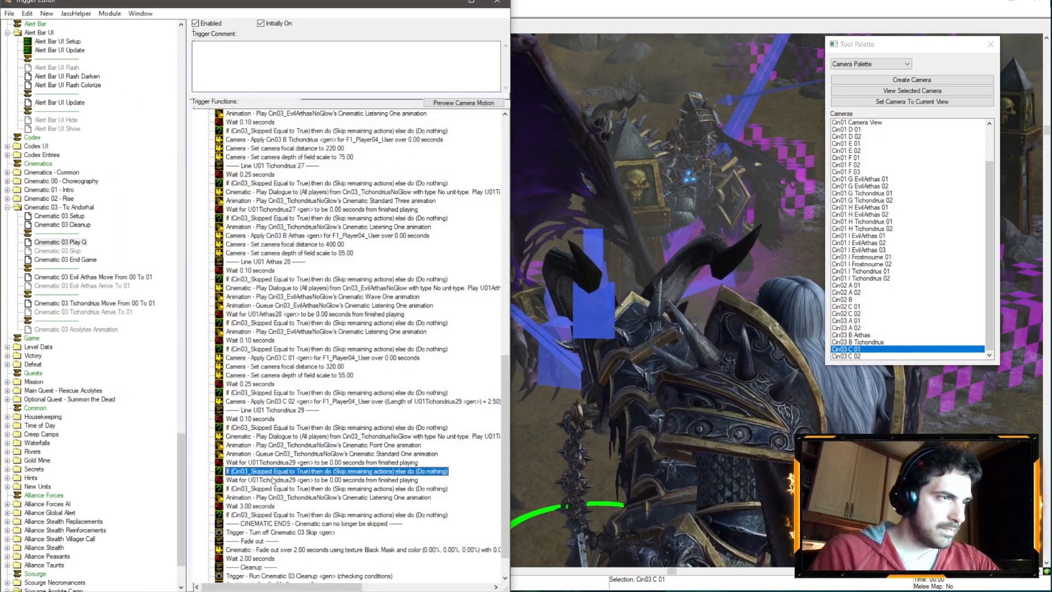
left_click(317, 445)
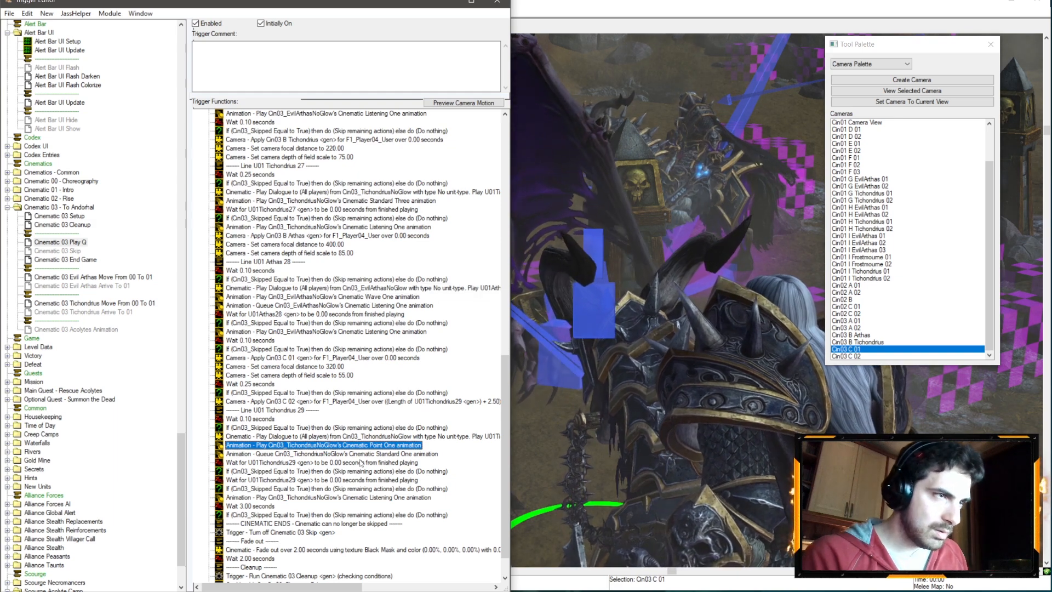
double_click(361, 463)
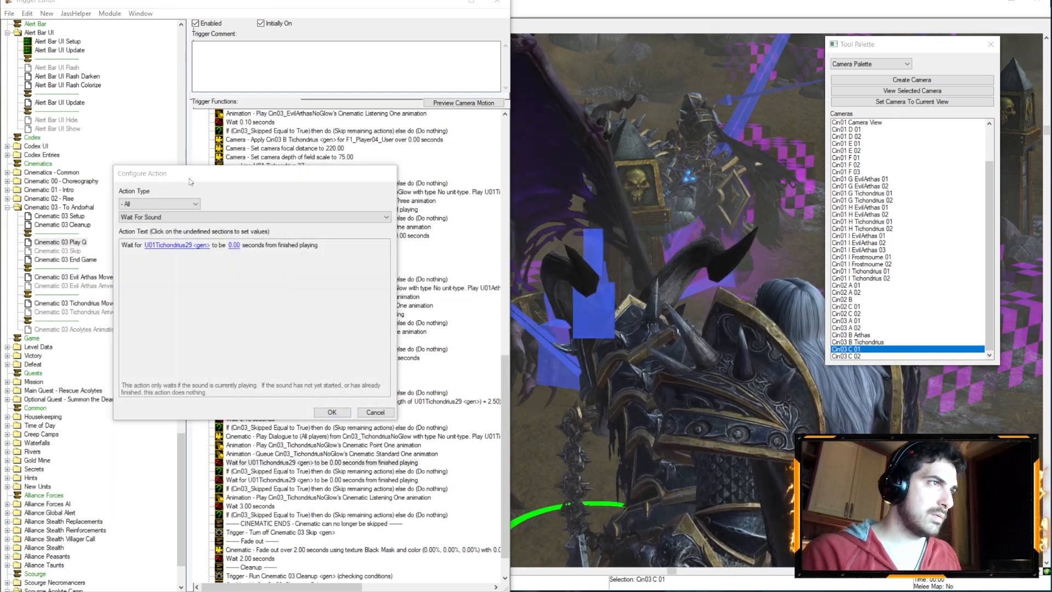
left_click(234, 245)
left_click(214, 144)
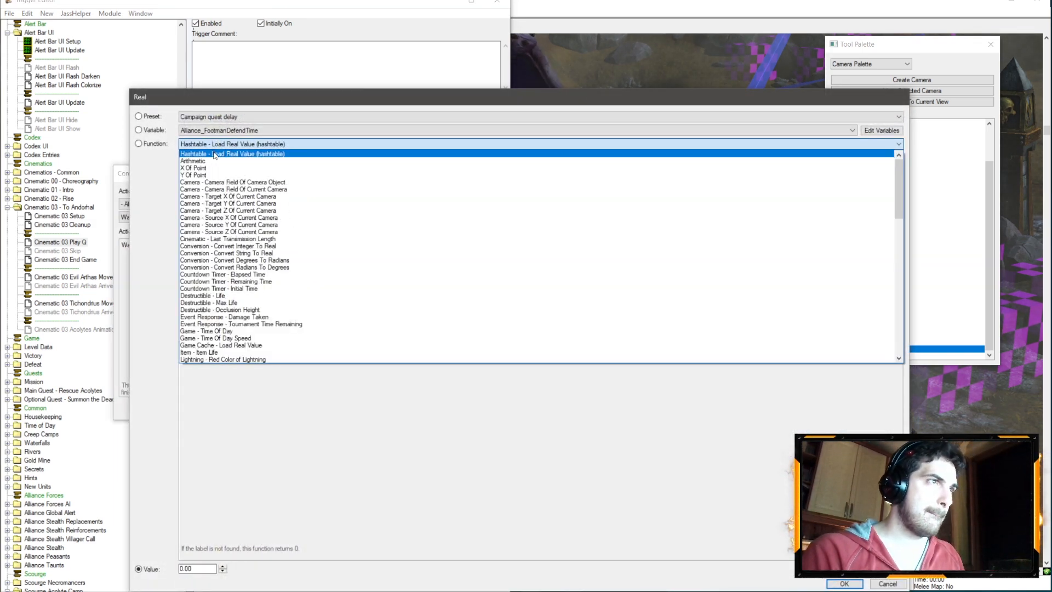
left_click(215, 154)
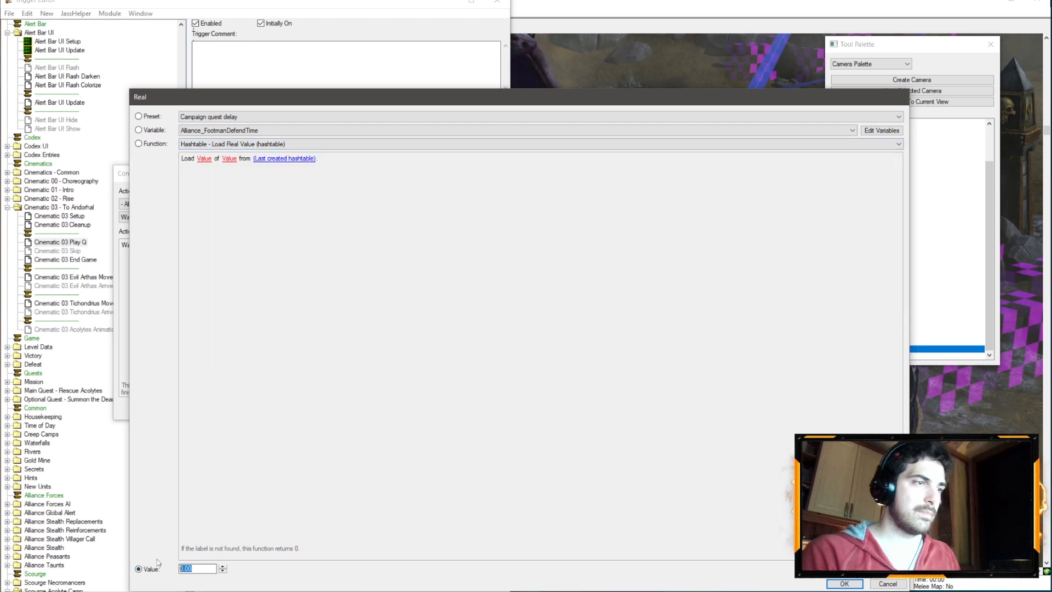
key("Return")
key("Return")
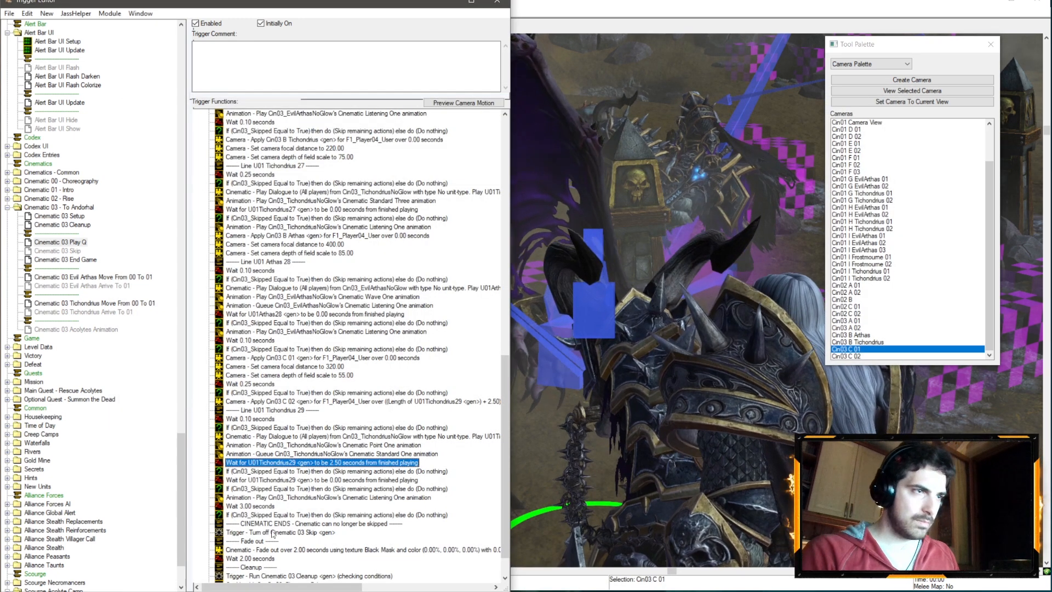
- Copy line 28's two Arthas animation actions to between line 29's two sound waits, and set the played one to Cinematic Point One
left_click(320, 297)
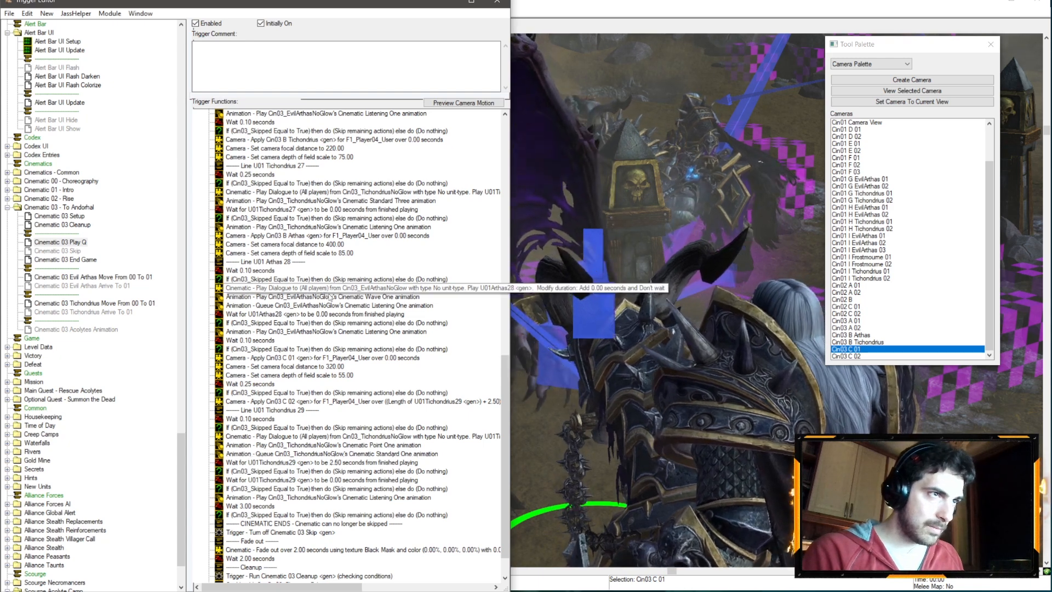
left_click(341, 305, "shift")
left_click_drag(267, 474, 267, 476)
double_click(267, 479)
left_click(234, 245)
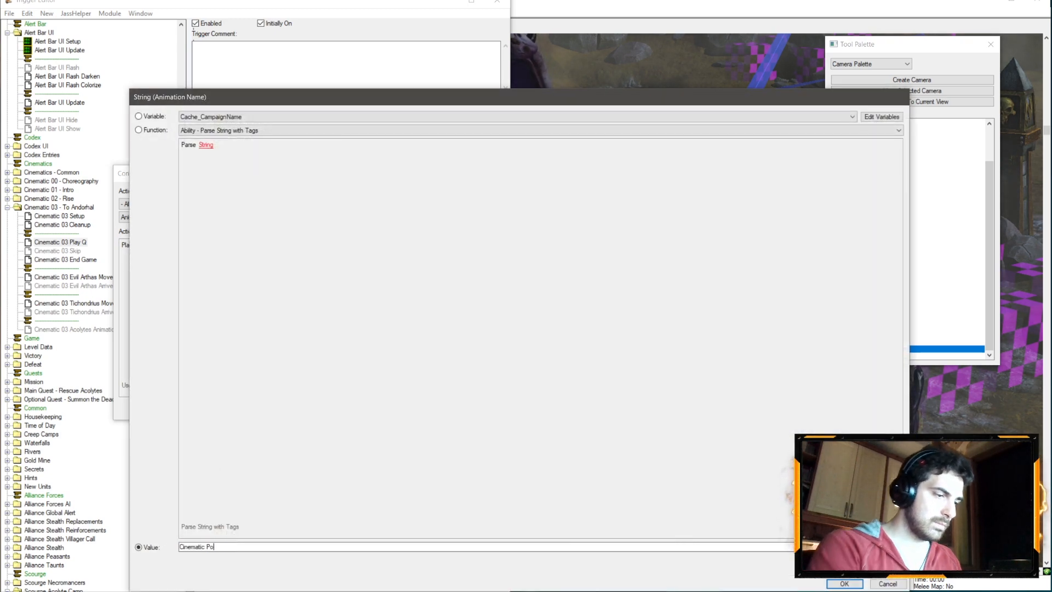
key("Return")
key("Return")
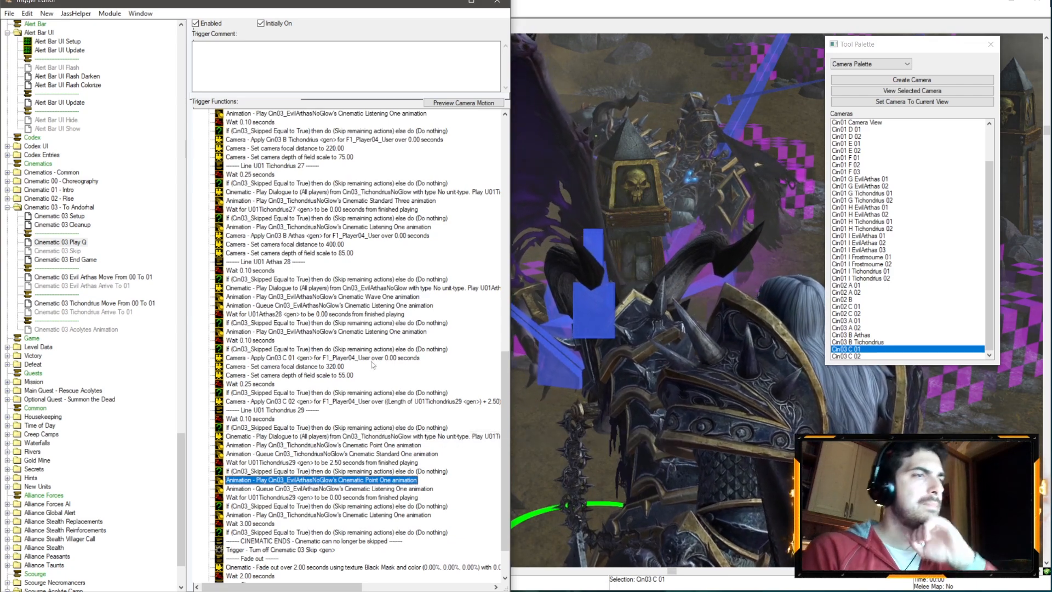
- Collapse the Cinematics variable list and expand the Cheat category in the trigger tree
scroll(374, 328, "up", 7)
scroll(374, 328, "down", 9)
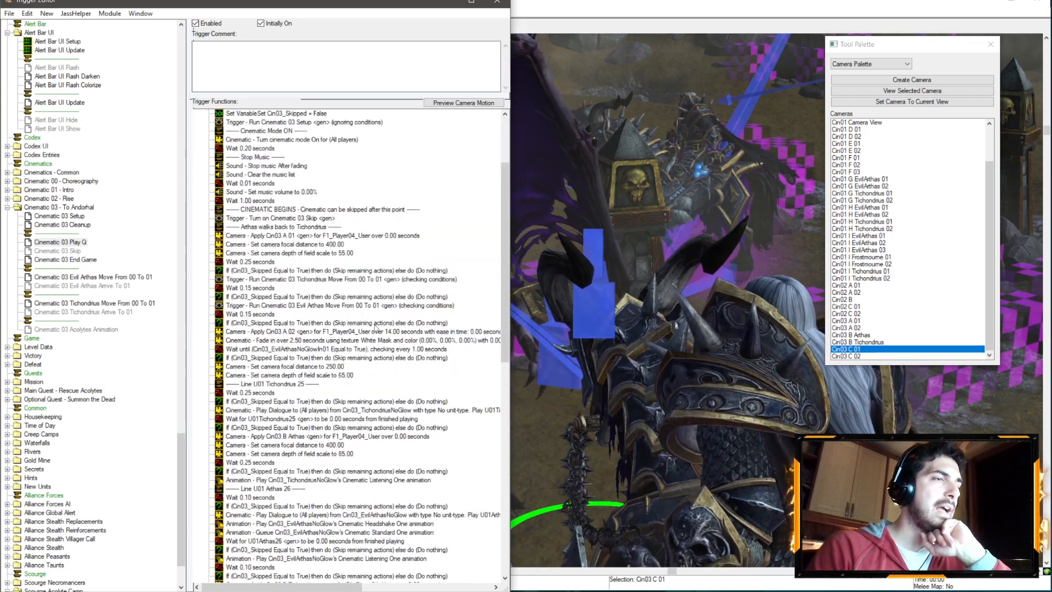
left_click(58, 207)
scroll(90, 219, "up", 15)
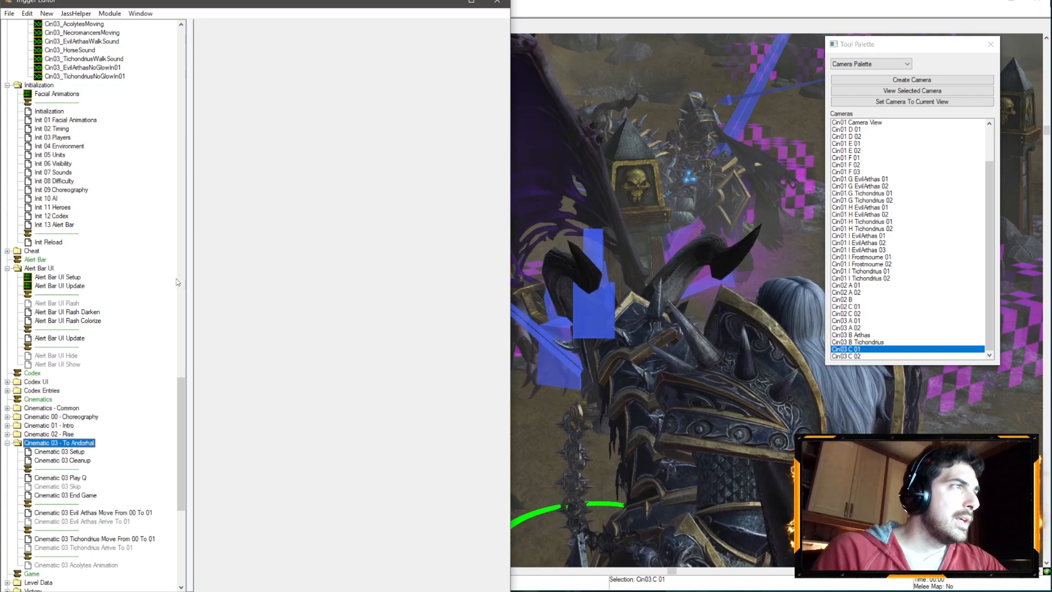
scroll(104, 302, "up", 20)
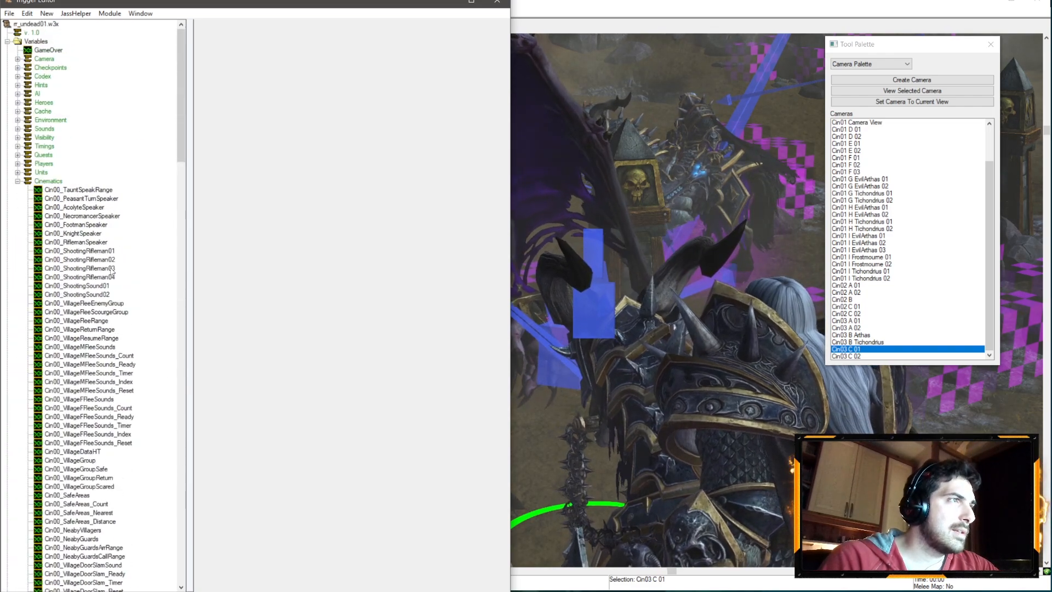
left_click(18, 180)
left_click(8, 356)
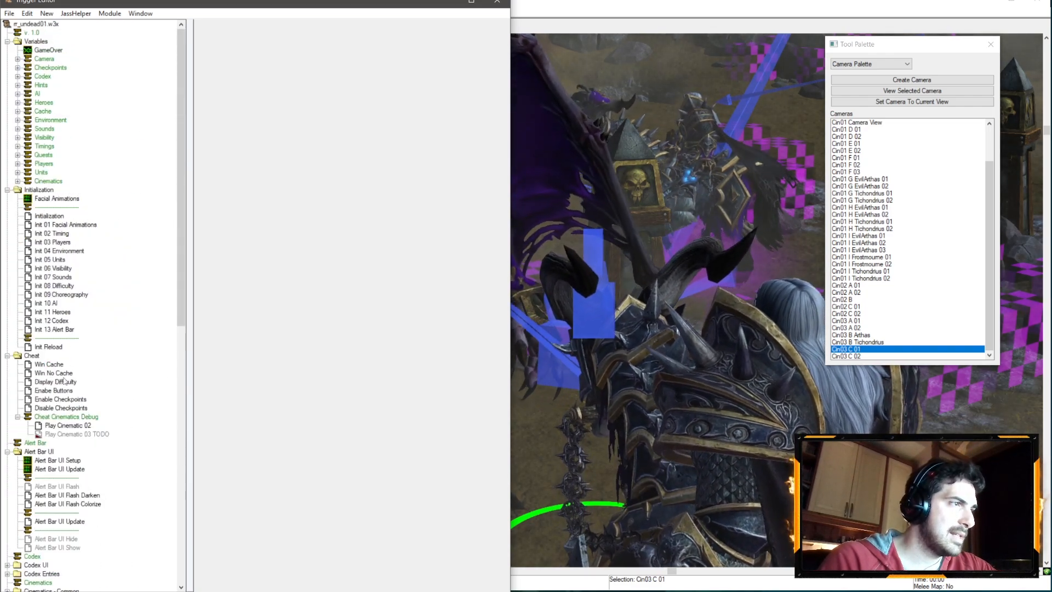
- Rename the "Play Cinematic 03 TODO" cheat trigger as "Play Cinematic 03" and set it to be initially on
double_click(74, 415)
left_click(81, 433)
key("F2")
left_click_drag(92, 435, 175, 439)
key("BackSpace")
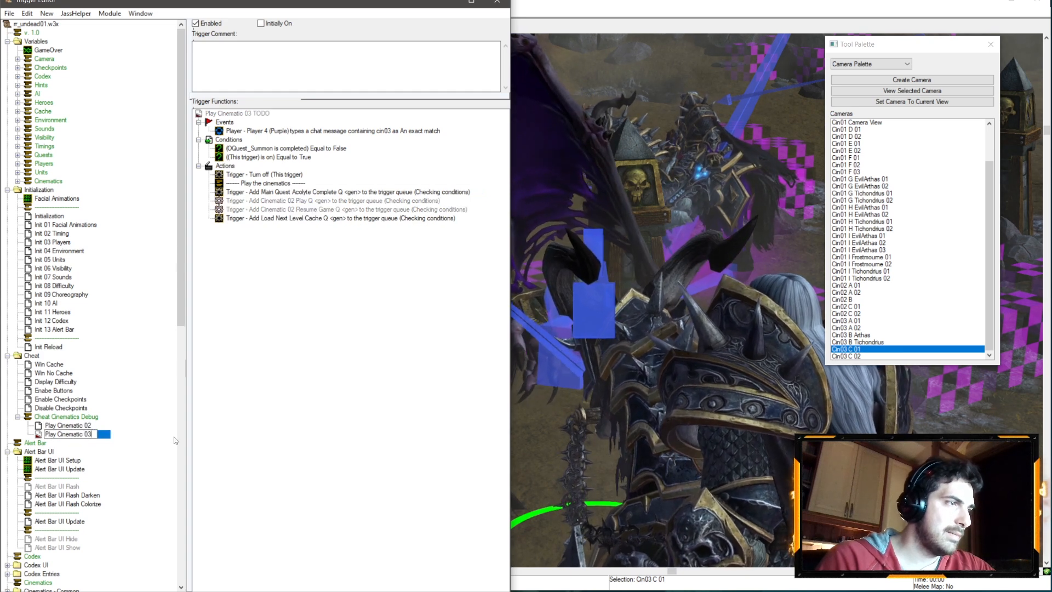
key("Return")
right_click(93, 434)
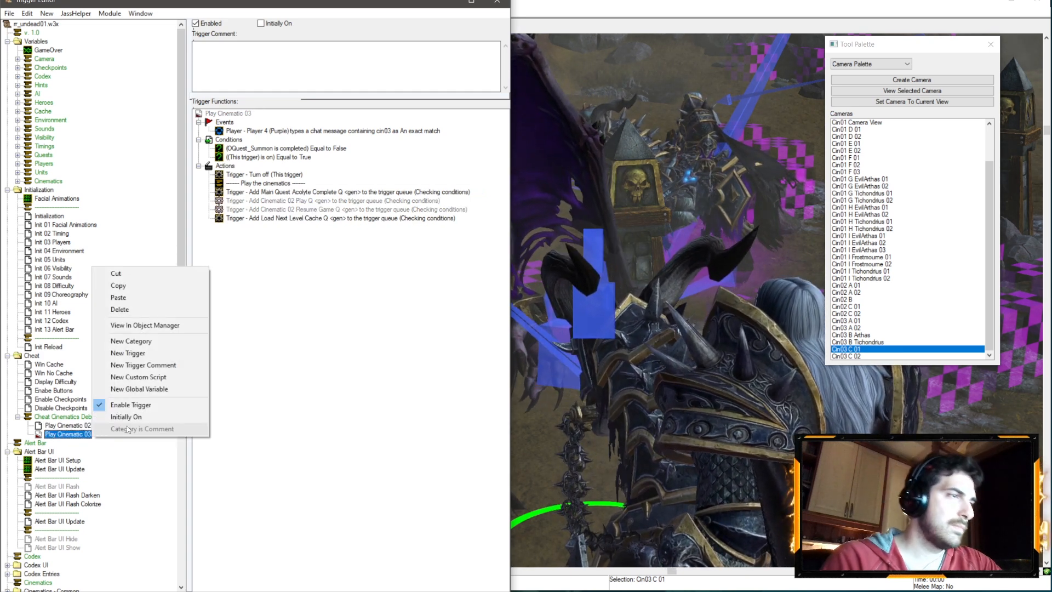
left_click(115, 418)
- Change the quest-completed condition in Play Cinematic 03 to check MQuest_Acolyte instead of OQuest_Summon
double_click(295, 148)
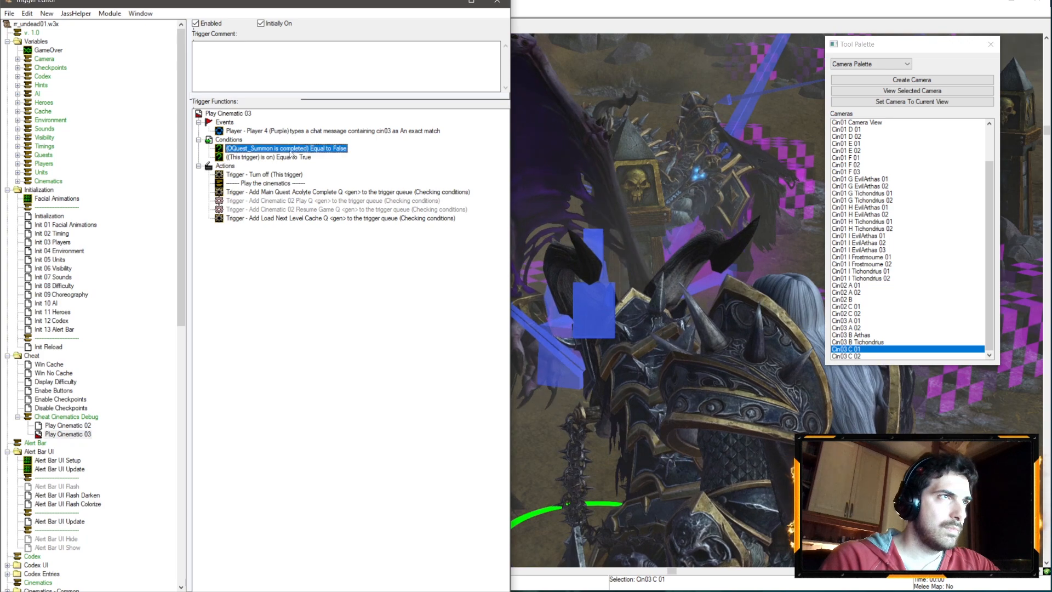
left_click(145, 246)
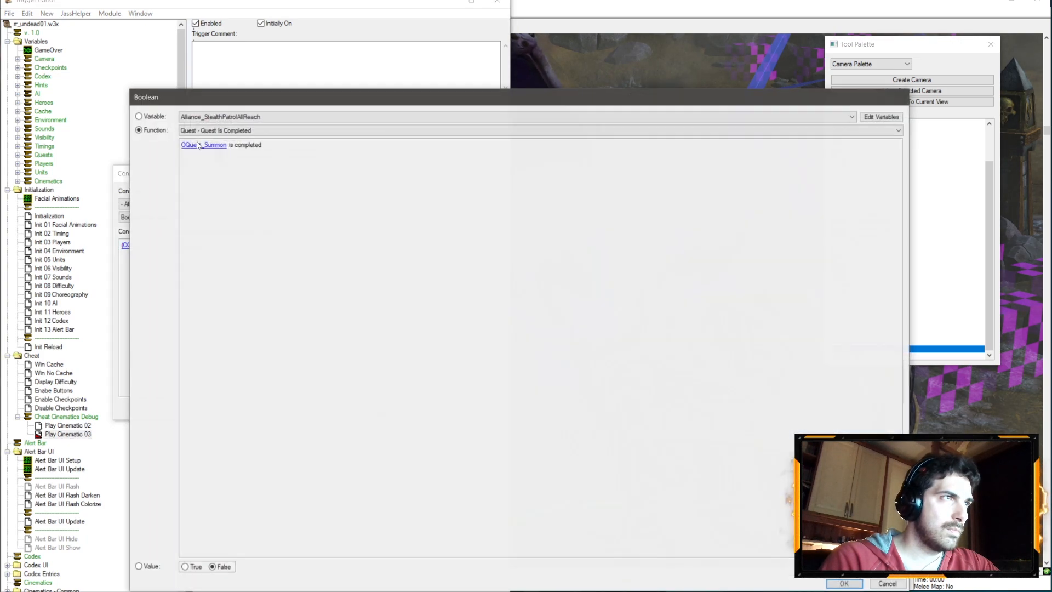
left_click(194, 145)
left_click(218, 116)
left_click(218, 126)
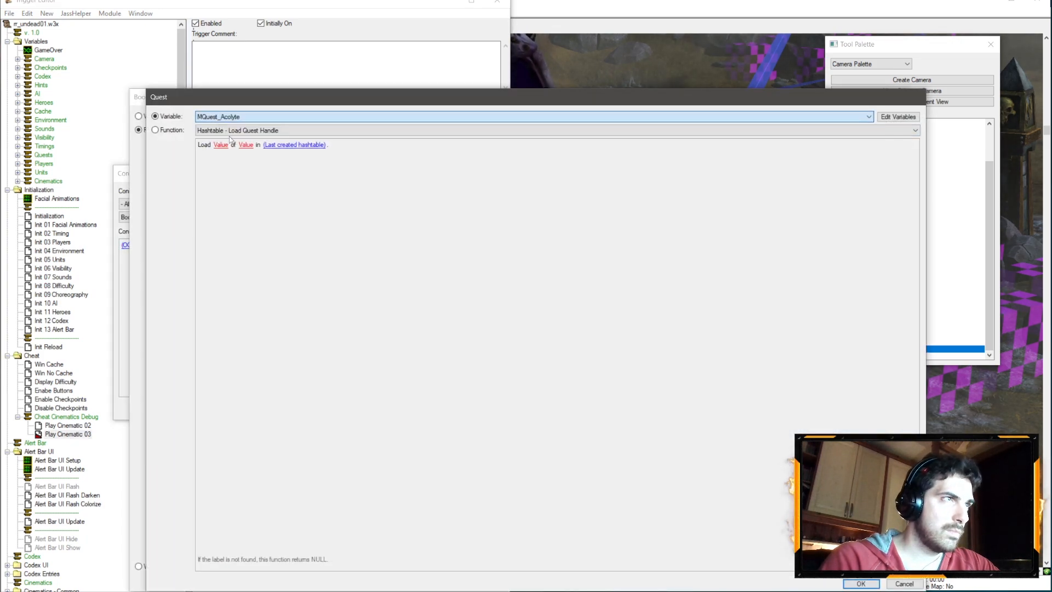
key("Return")
key("Return")
key("Return")
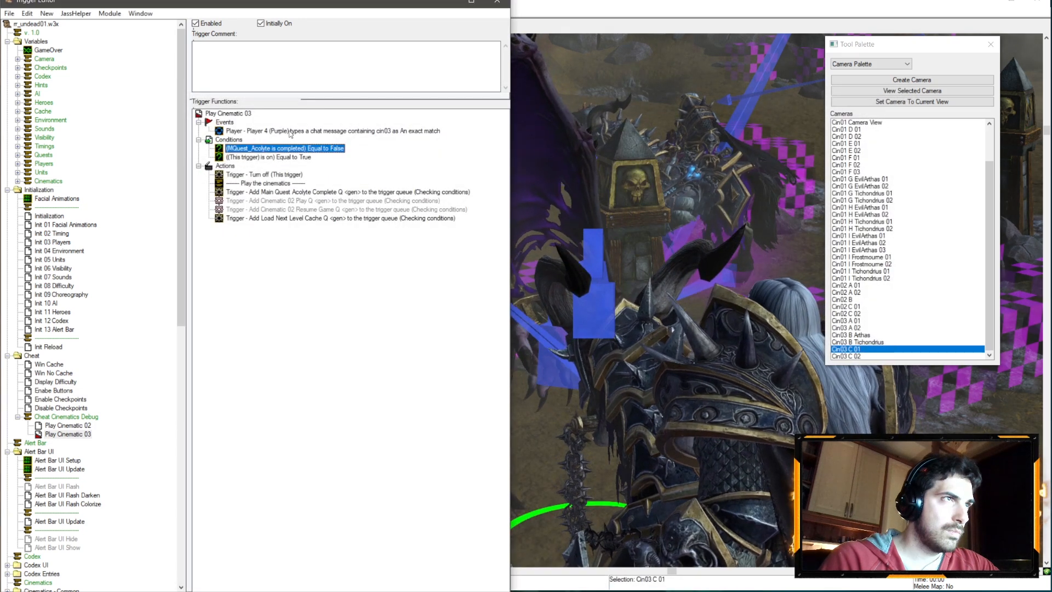
- Review the trigger choices for the first queue action, keeping Main Quest Acolyte Complete Q selected
double_click(289, 191)
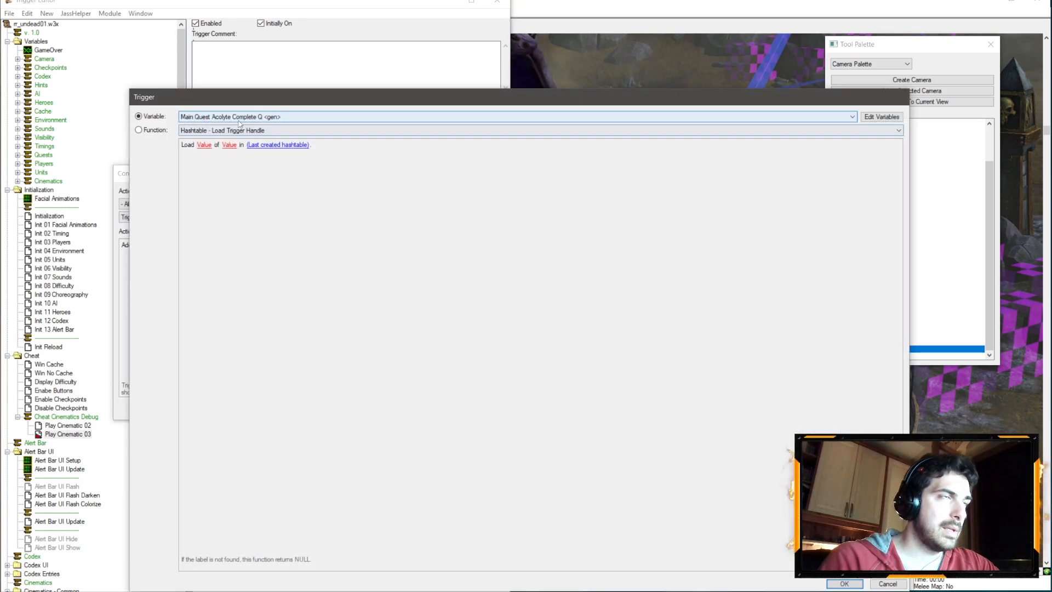
left_click(249, 117)
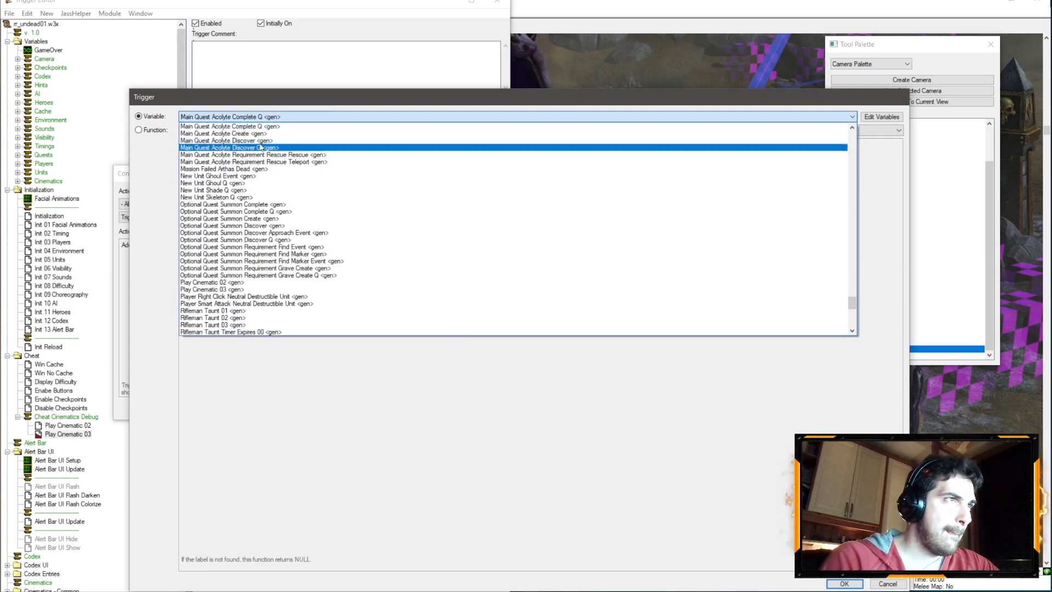
scroll(262, 143, "up", 1)
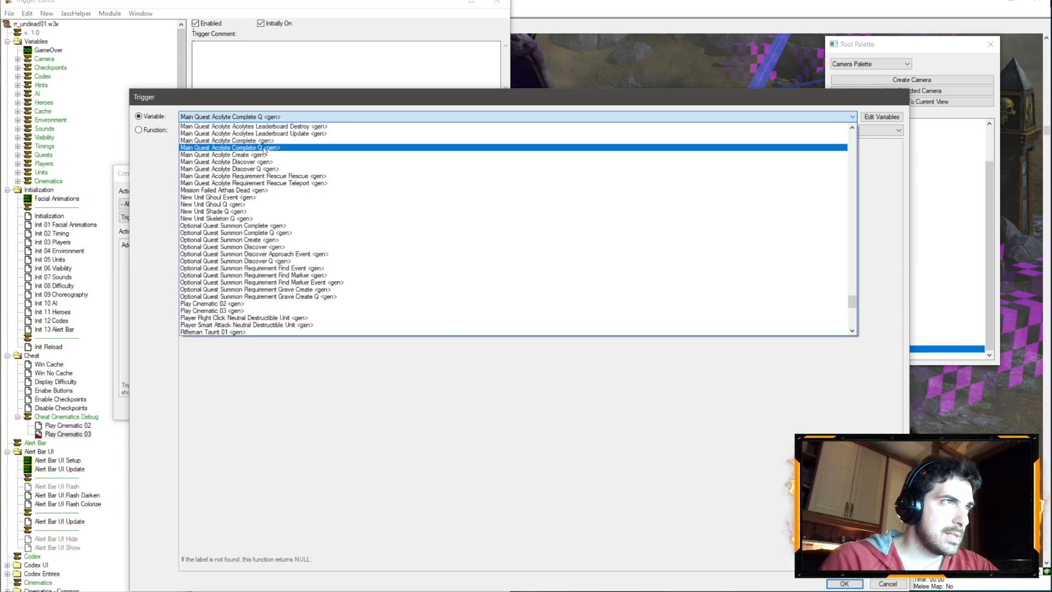
left_click(264, 148)
key("Return")
key("Return")
- Enable the Cinematic 02 Play Q queue action and switch its trigger to Cinematic 03 Play Q
double_click(327, 201)
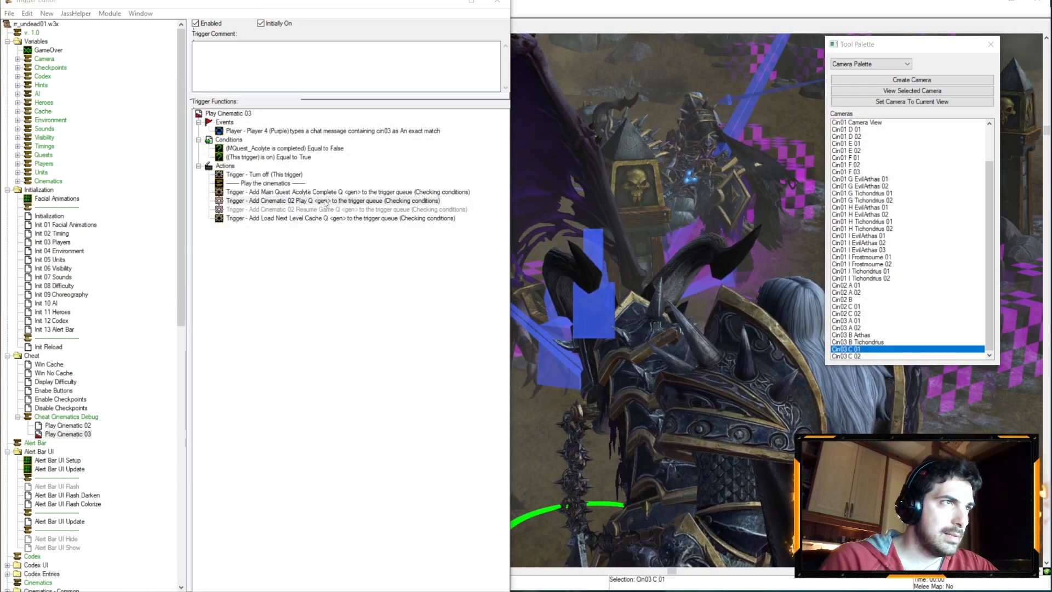
left_click(180, 245)
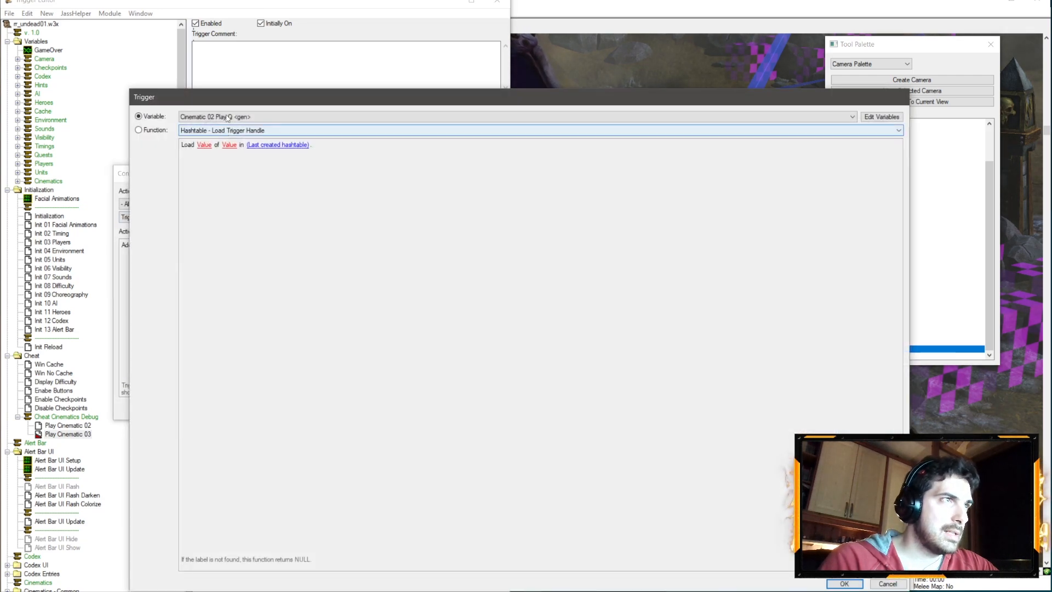
left_click(228, 117)
left_click(255, 226)
key("Return")
key("Return")
- Enable the Cinematic 02 Resume Game Q queue action and switch its trigger to Cinematic 03 End Game
double_click(282, 210)
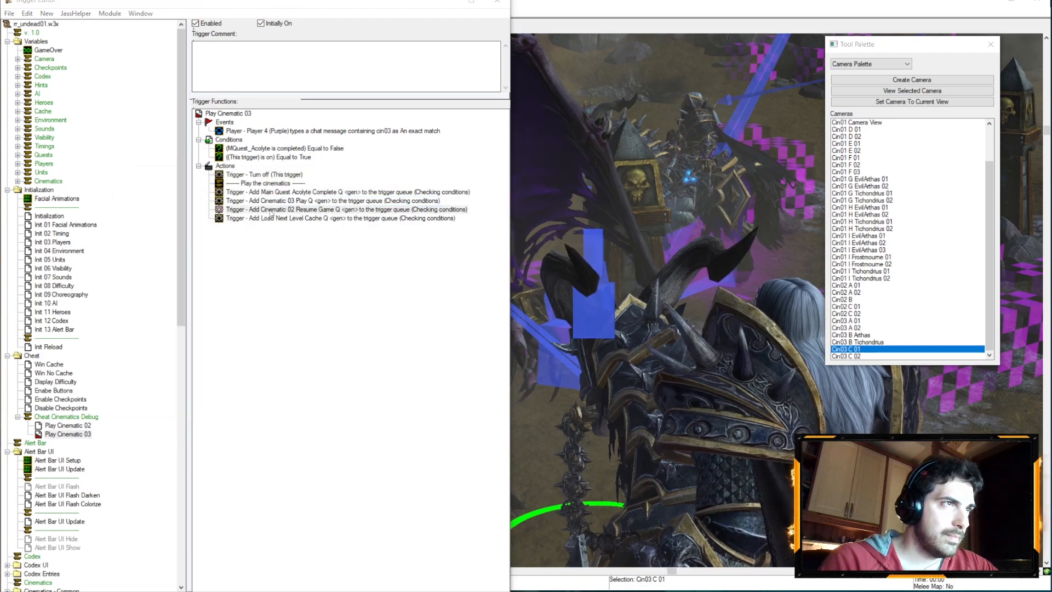
left_click(193, 245)
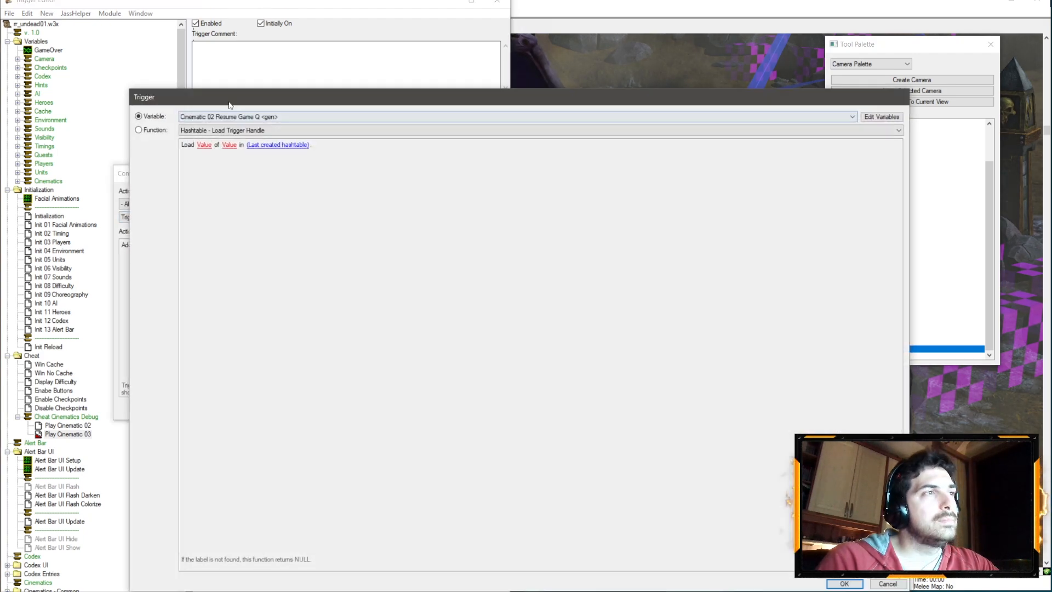
left_click(228, 116)
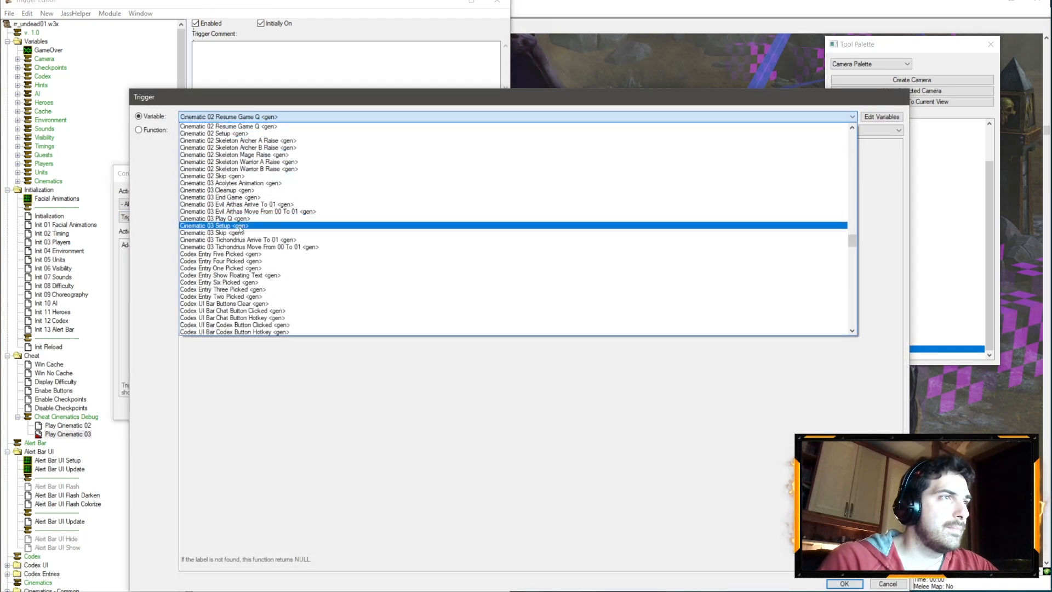
left_click(241, 197)
key("Return")
key("Return")
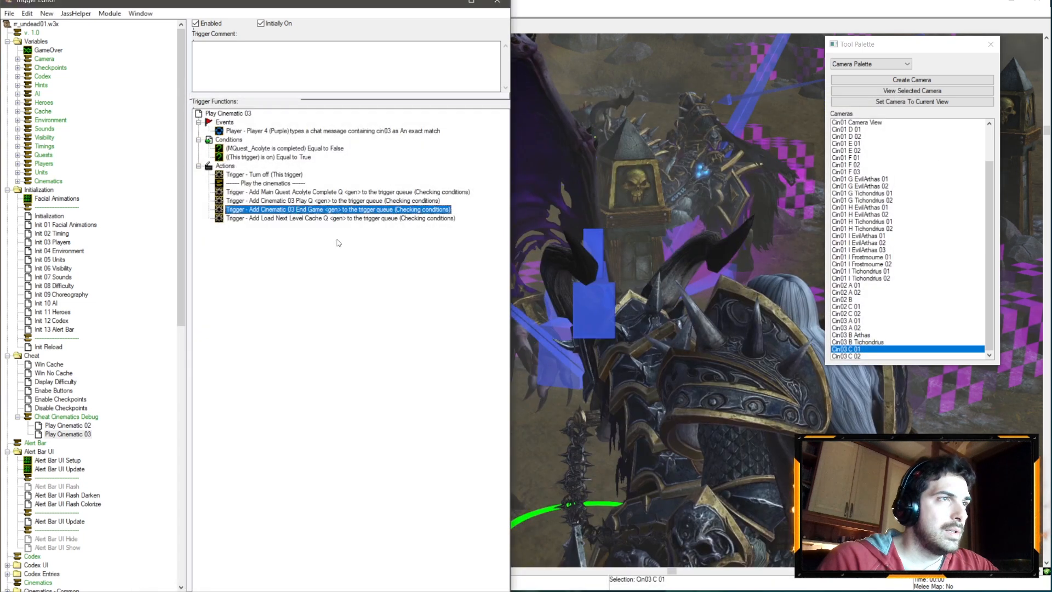
- Check how Cinematic 02's resume trigger is named, and rename Cinematic 03 End Game as "Cinematic 03 End Game Q"
double_click(328, 210)
key("Return")
scroll(103, 314, "down", 13)
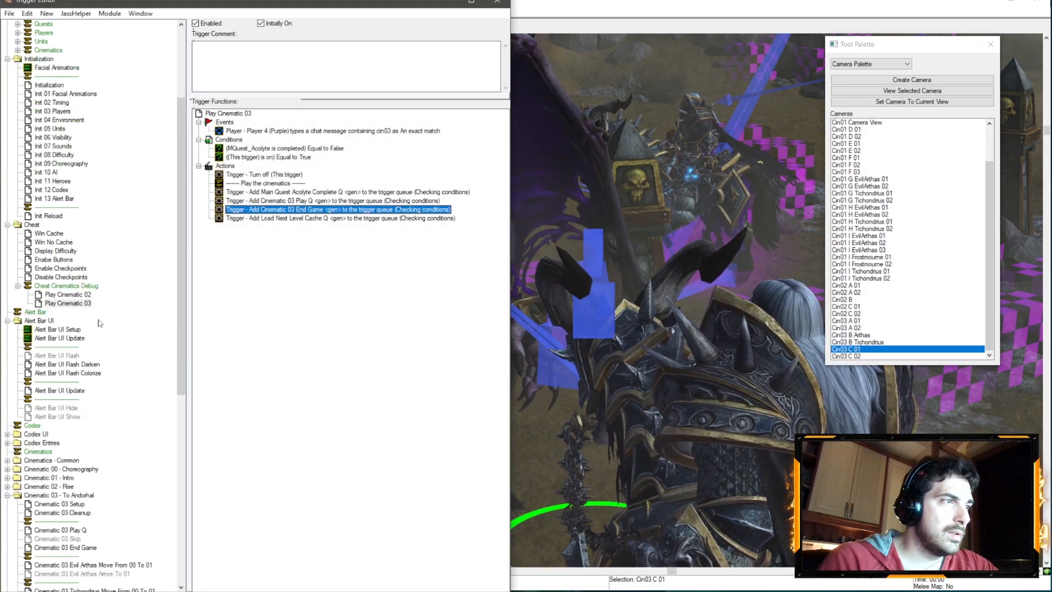
left_click(8, 277)
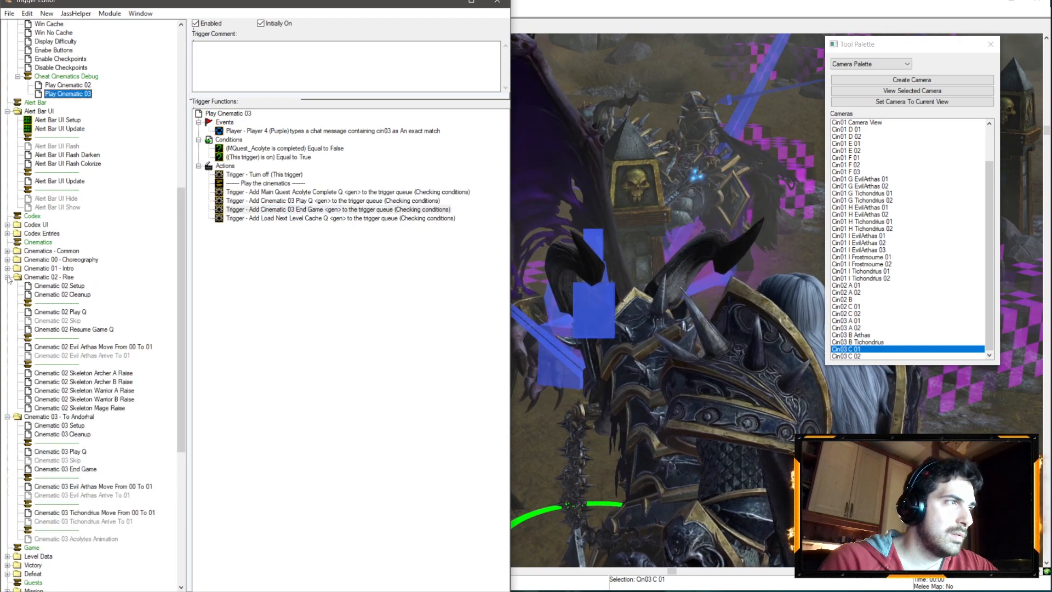
left_click(88, 329)
left_click(8, 277)
left_click(95, 338)
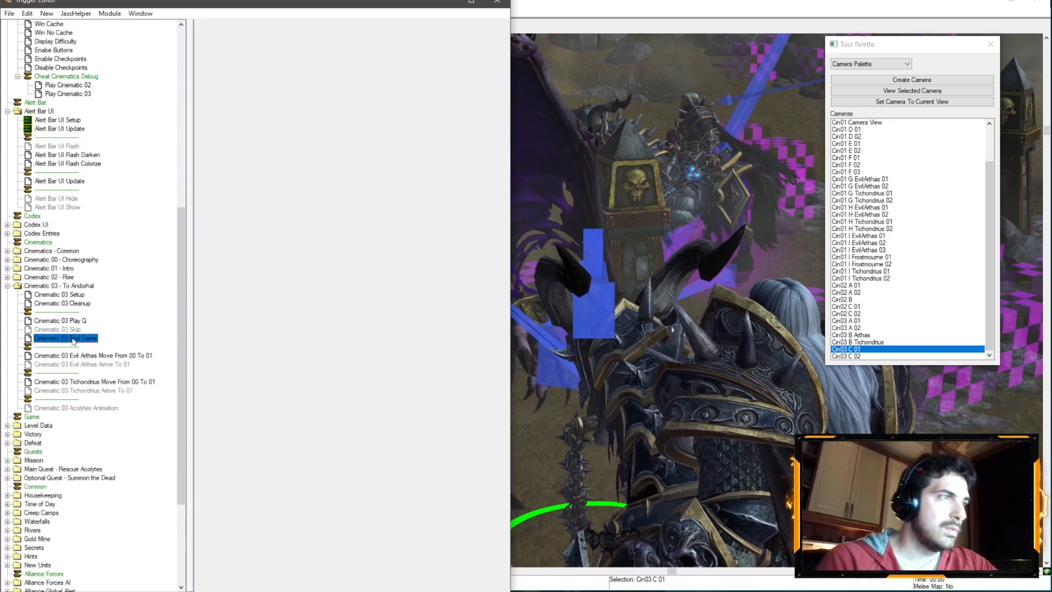
left_click(95, 338)
type("Q")
key("Return")
- Return to the Play Cinematic 03 trigger and check its Load Next Level Cache Q queue action
scroll(27, 253, "up", 13)
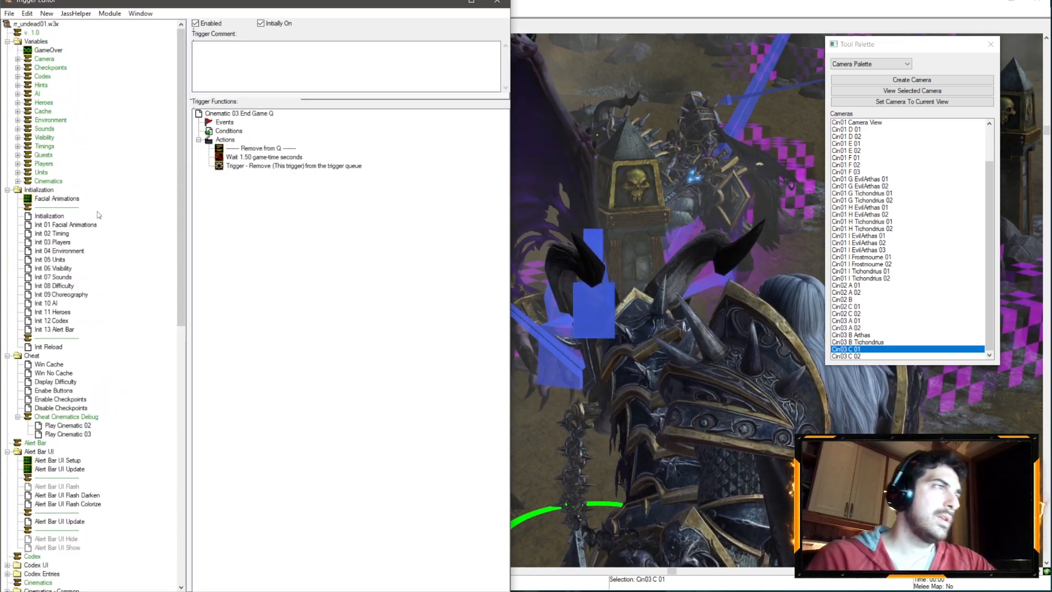
left_click(76, 434)
double_click(332, 218)
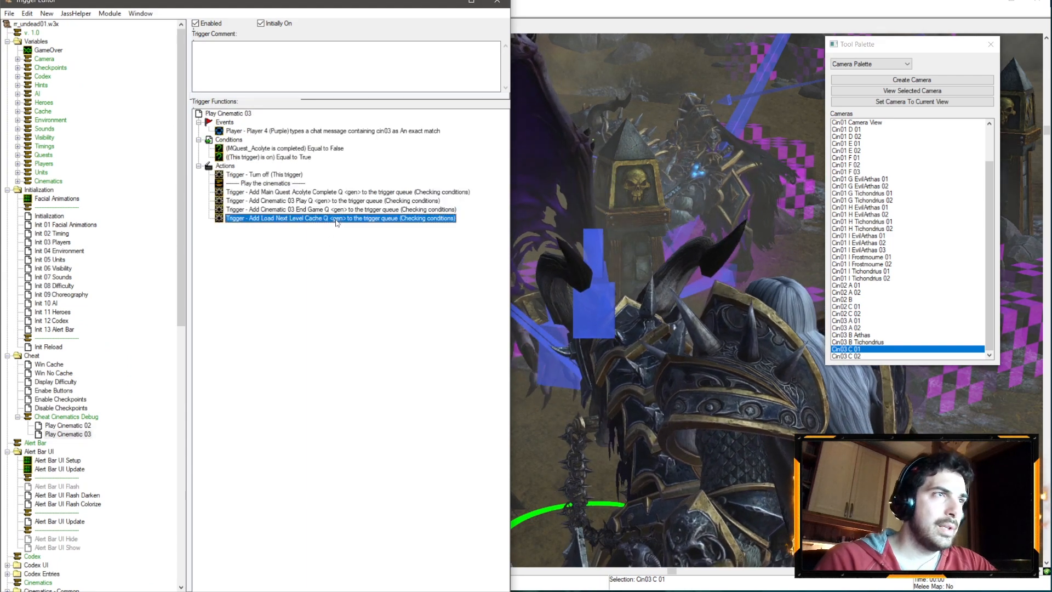
key("Escape")
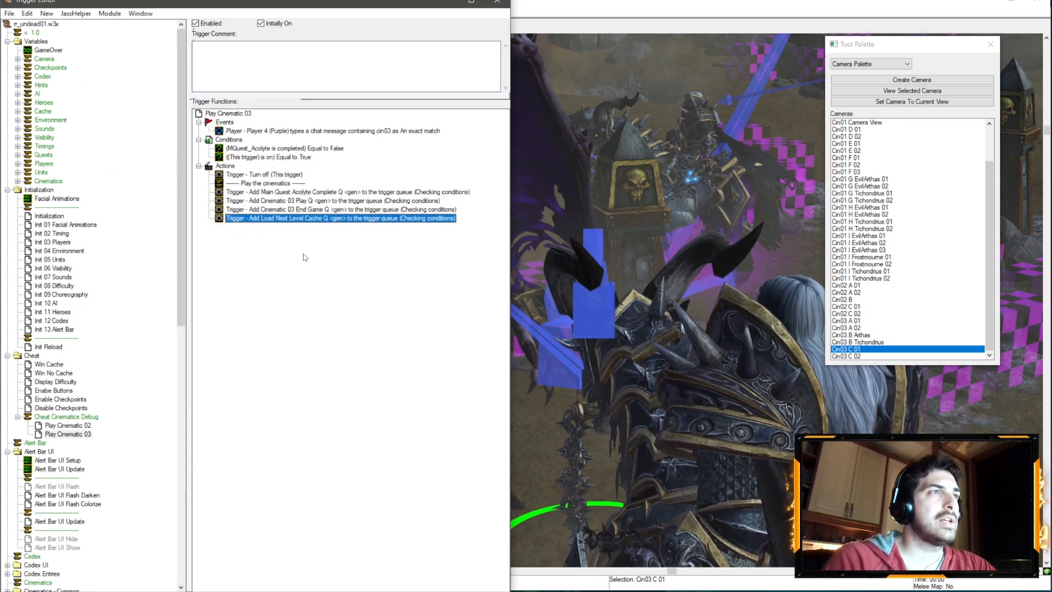
- Switch back to the main World Editor window and save the map
left_click(52, 590)
left_click(23, 574)
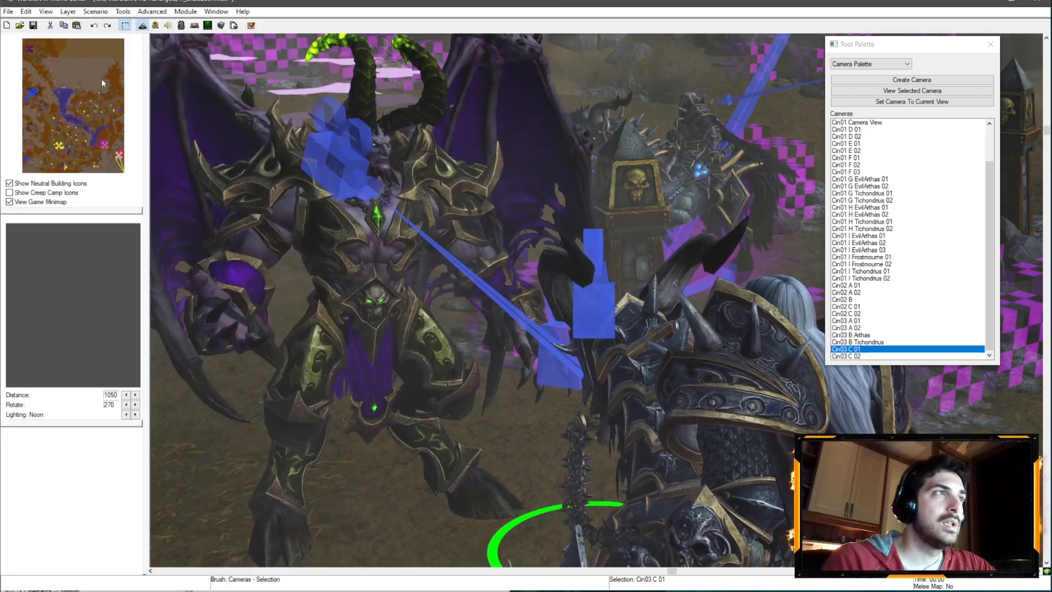
key("ctrl+s")
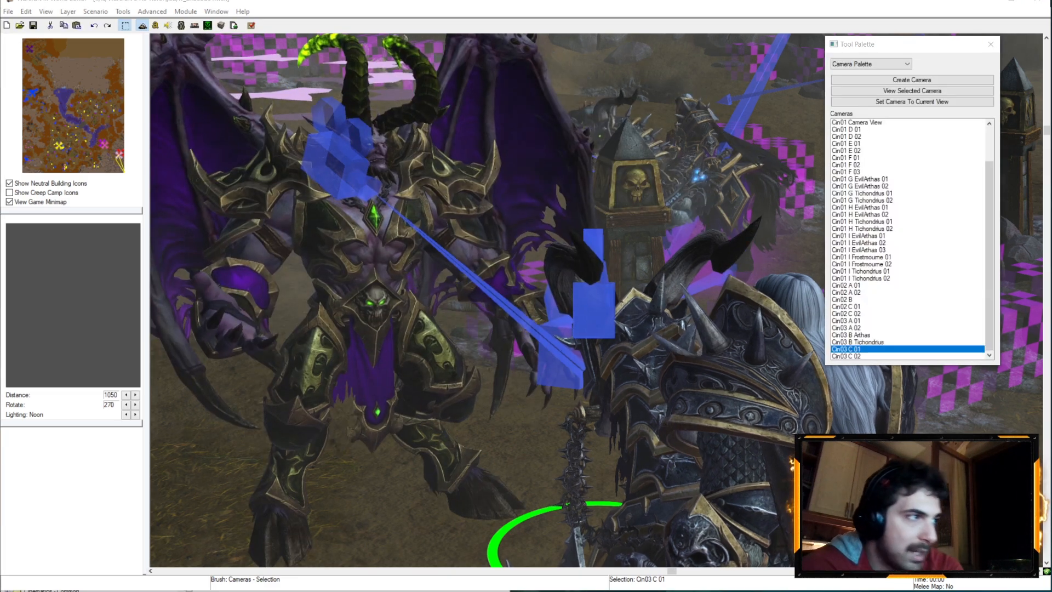
- Switch to the Unit Palette and delete the placed Arthas (Evil, No Glow) and the Tichondrius facing him
scroll(564, 309, "down", 10)
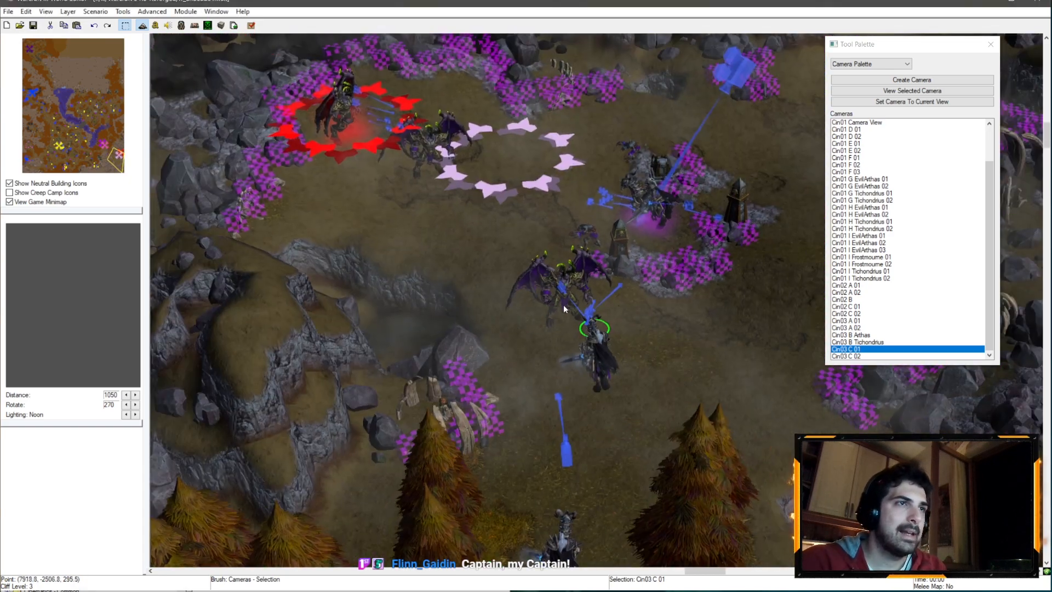
mouse_move(565, 308)
right_mouse_down("ctrl")
mouse_move(573, 301)
mouse_move(557, 305)
right_mouse_up("ctrl")
left_click(870, 64)
left_click(854, 87)
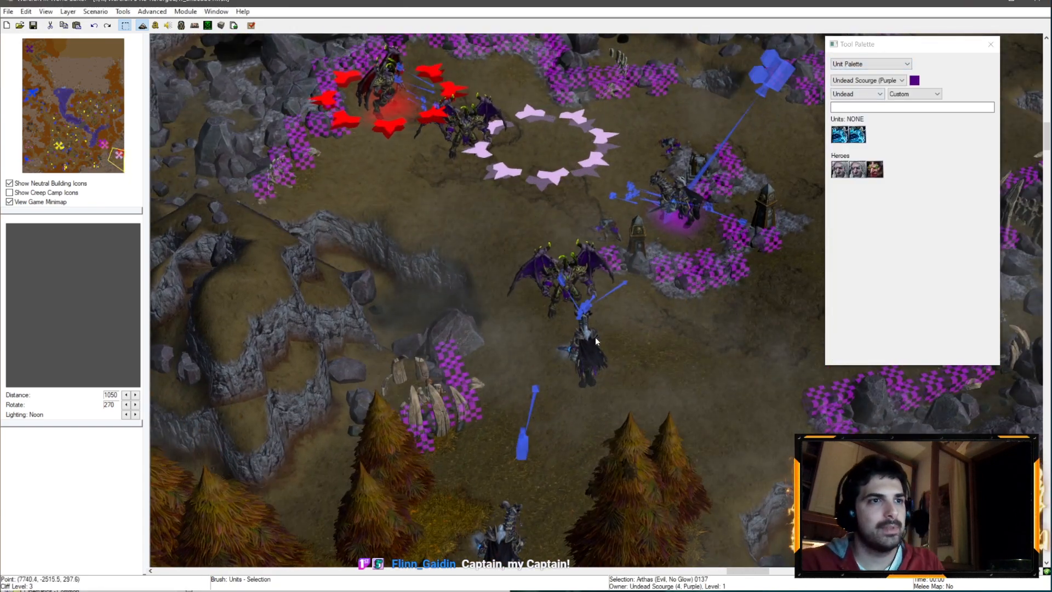
left_click(592, 342)
key("Delete")
left_click(564, 282)
key("Delete")
- Delete the second Arthas near the trees and the Tichondrius beside the pale circle, and save the map
right_click_drag(509, 515, 525, 442)
left_click(525, 442)
key("Delete")
right_click_drag(527, 263, 540, 439)
left_click(483, 255)
key("Delete")
right_click_drag(462, 300, 386, 330)
scroll(386, 330, "up", 2)
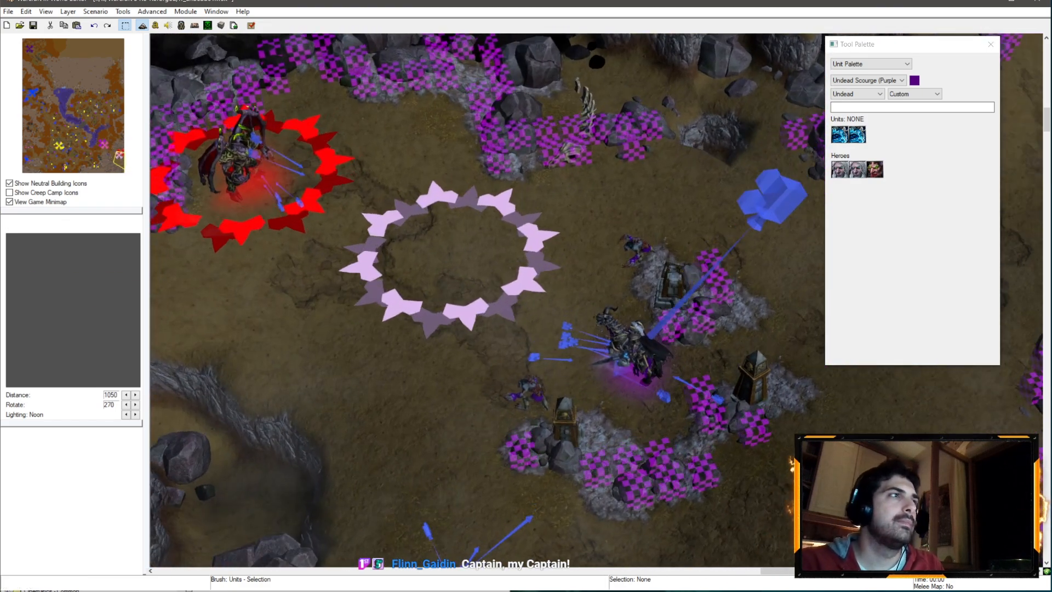
left_click(34, 25)
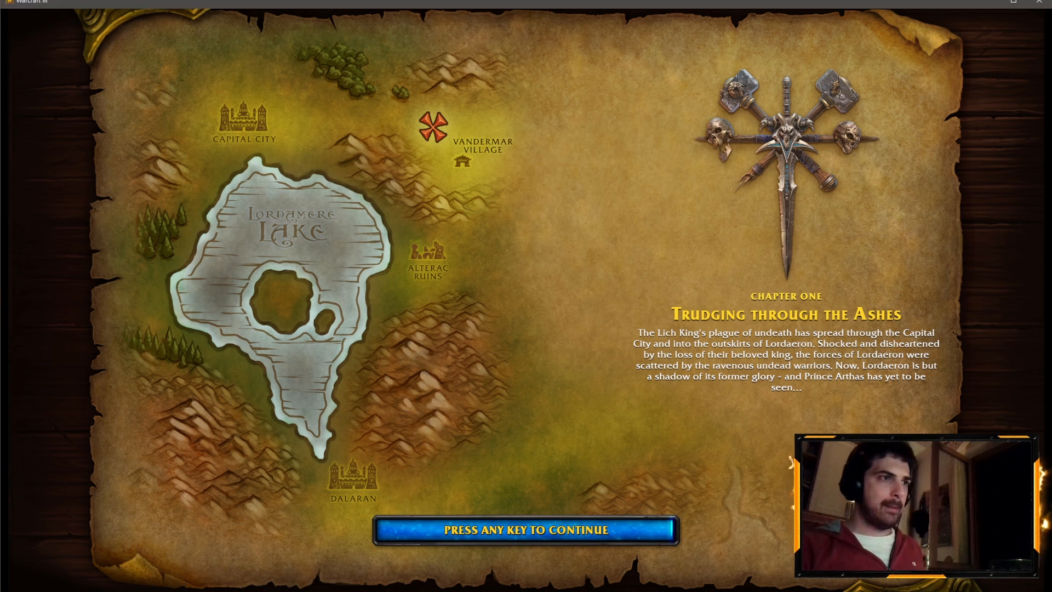
- Start the loaded test map and enter the chat cheats cin02 and cin03 to play those cinematics
key("space")
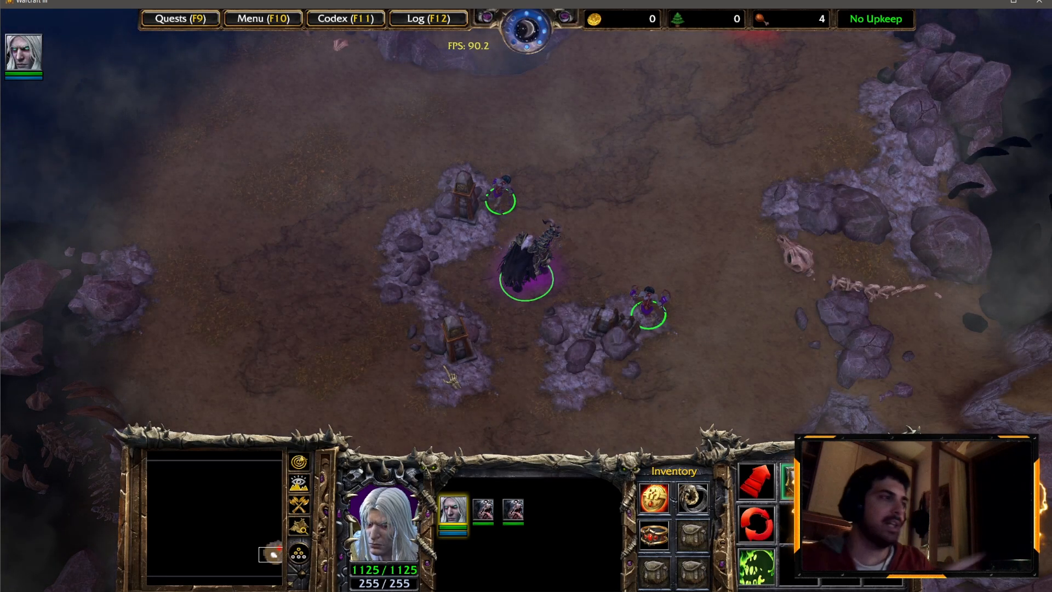
key("Return")
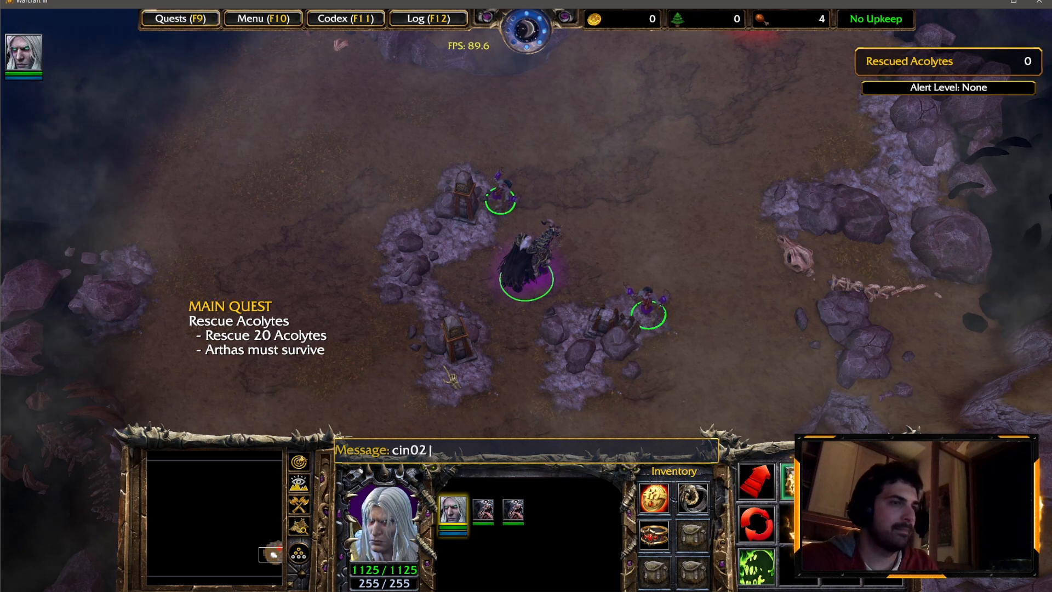
key("Return")
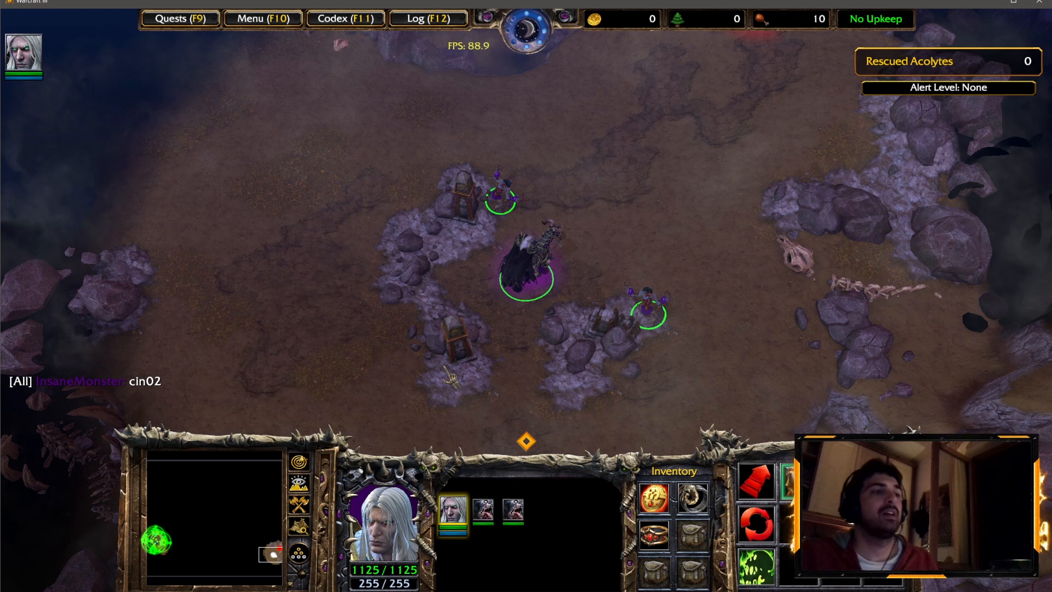
key("Return")
type("cin03")
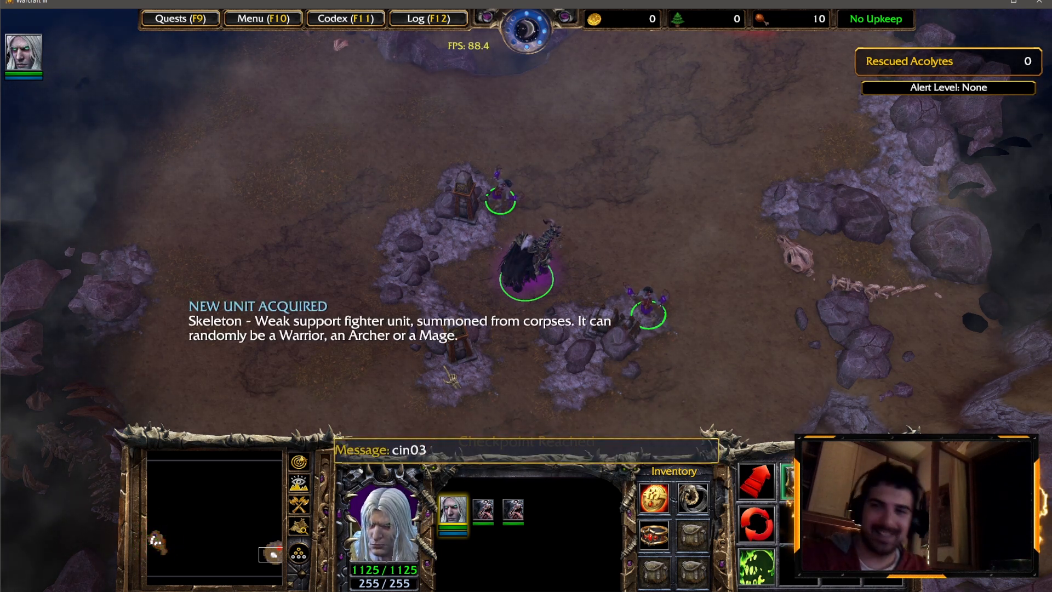
key("Return")
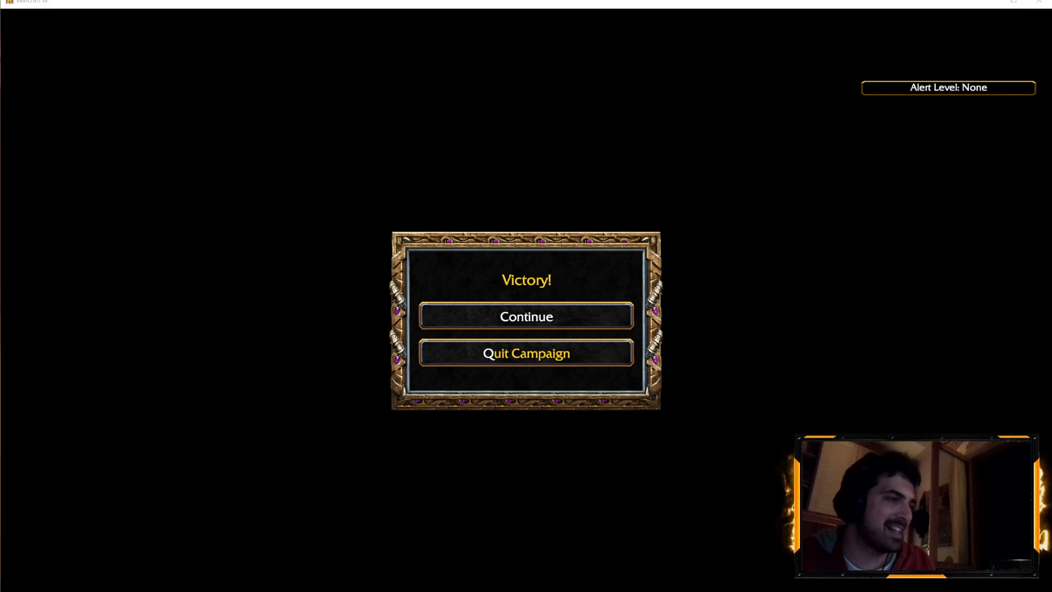
- Close the game test and switch back to the Trigger Editor
right_click(42, 590)
left_click(33, 582)
left_click(486, 278)
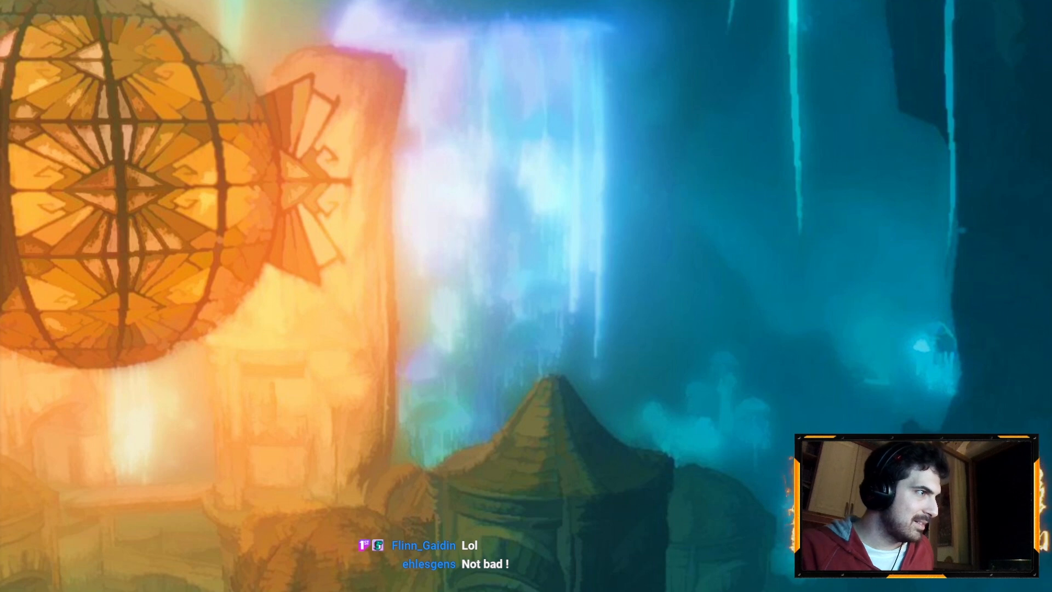
mouse_move(34, 590)
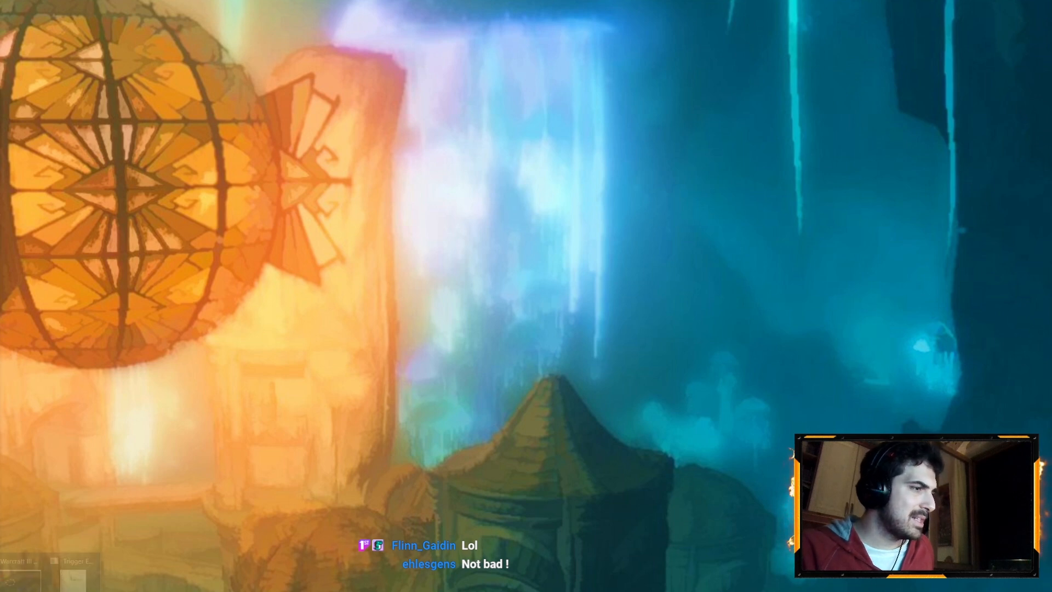
left_click(72, 573)
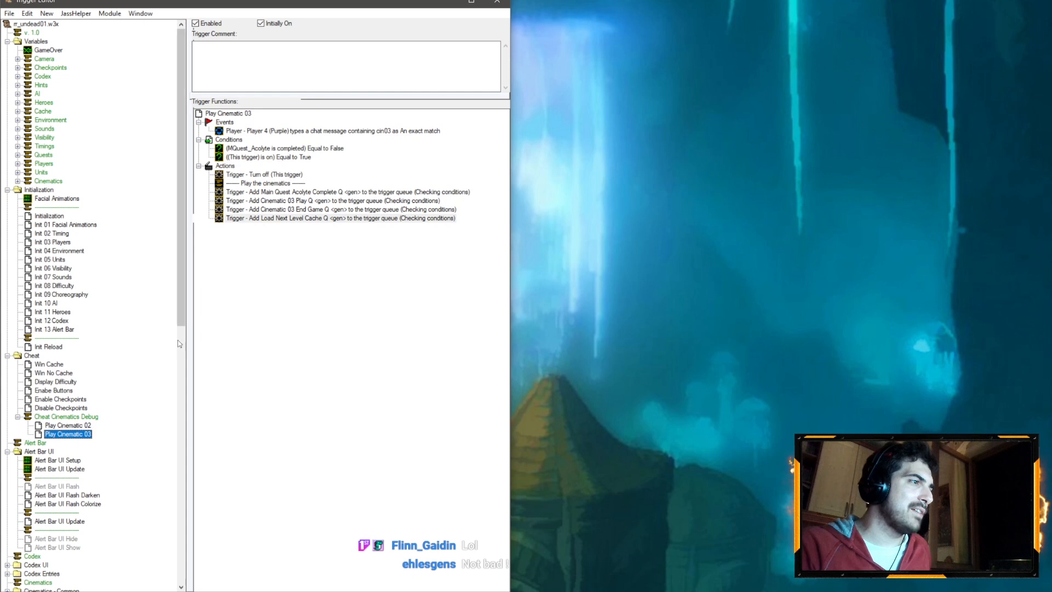
- In Cinematic 03 Setup, copy Arthas's animation tag, movement speed and walk speed actions below Tichondrius's blend time action
scroll(67, 366, "down", 18)
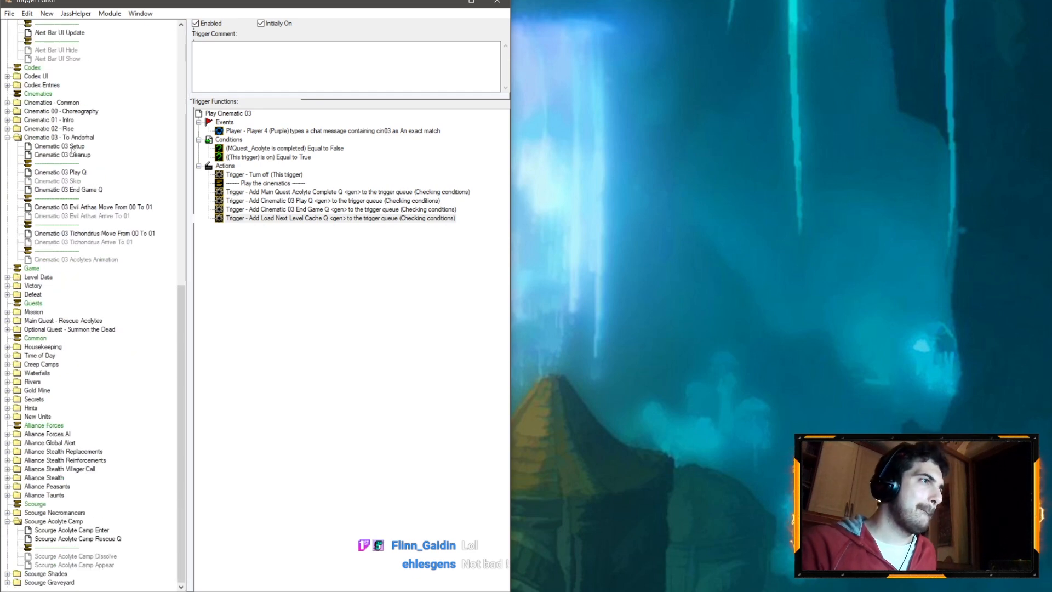
left_click(73, 147)
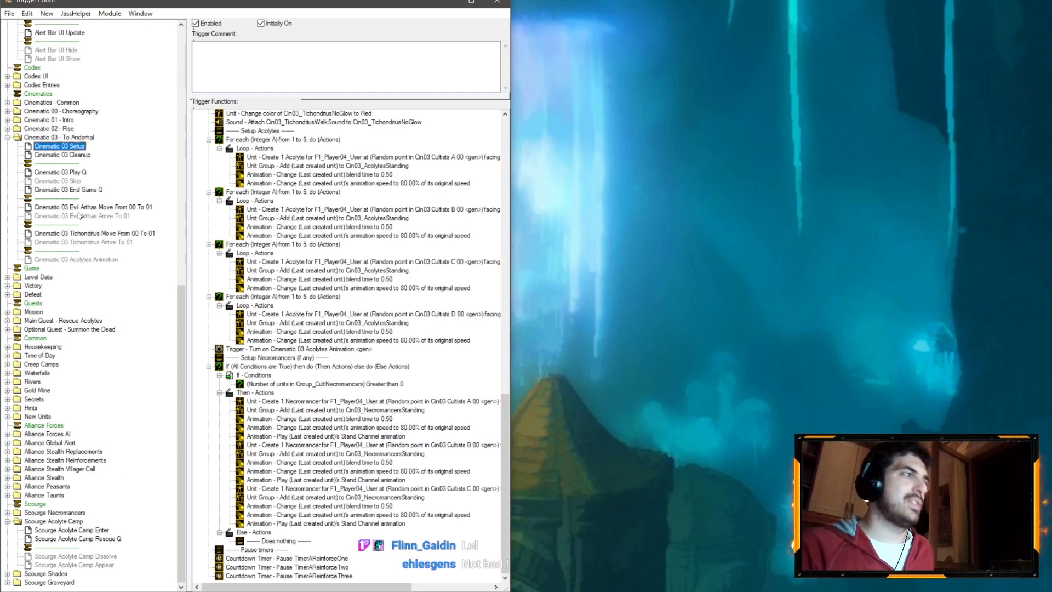
scroll(282, 207, "up", 8)
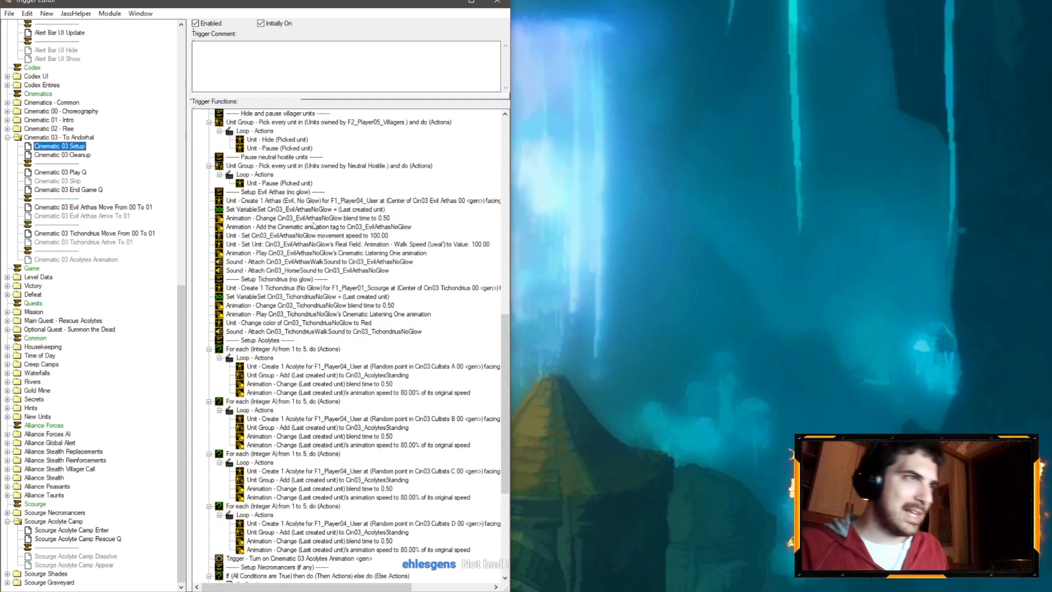
left_click(337, 245, "shift")
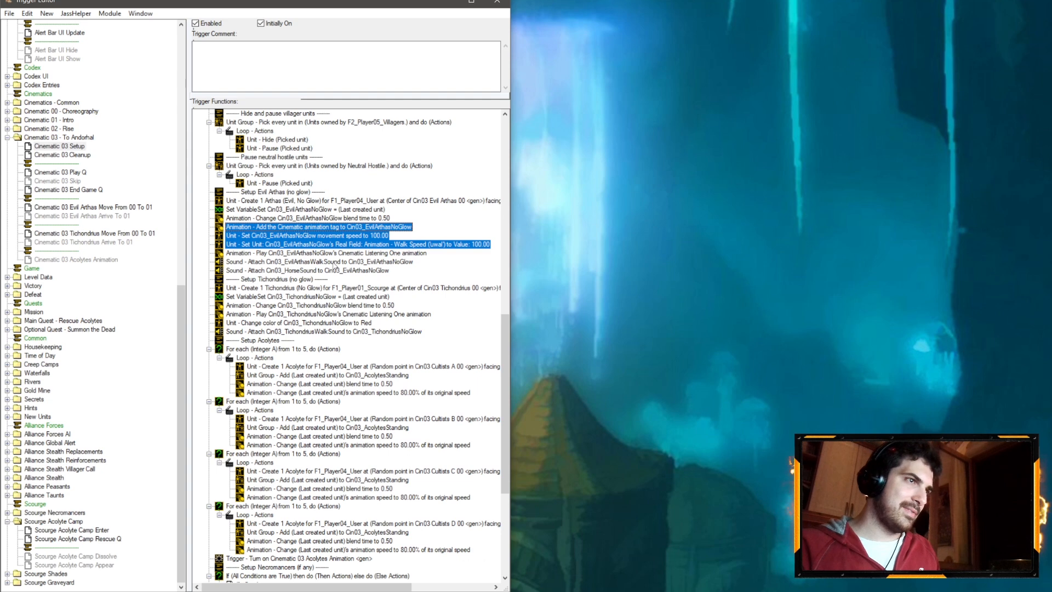
left_click(297, 305)
key("ctrl+v")
- Change the animation played by Cin03_TichondriusNoGlow in the setup to Cinematic Stand One
double_click(327, 313)
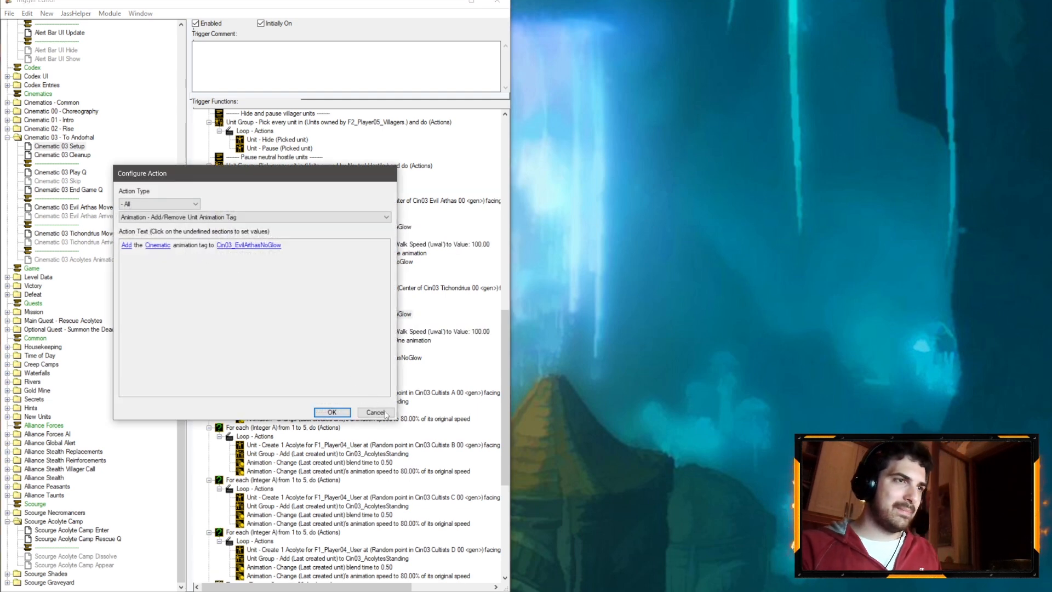
left_click(386, 413)
double_click(395, 341)
left_click(239, 246)
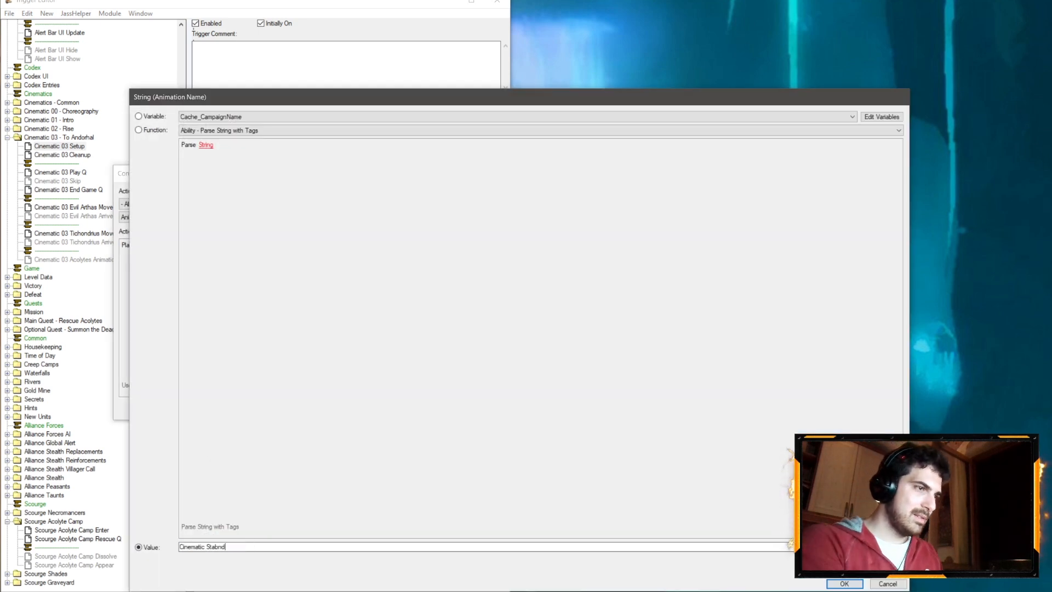
type("Cinematic Stand One")
key("Return")
key("Return")
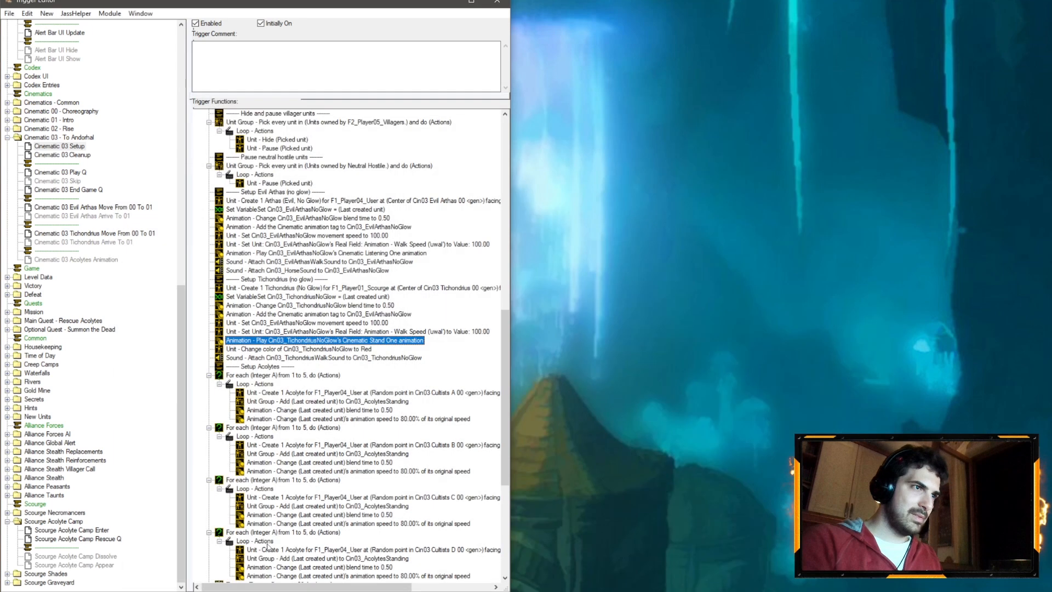
- Retarget the copied Animation - Walk Speed action in the Tichondrius setup to the variable Cin03_TichondriusNoGlow
double_click(398, 331)
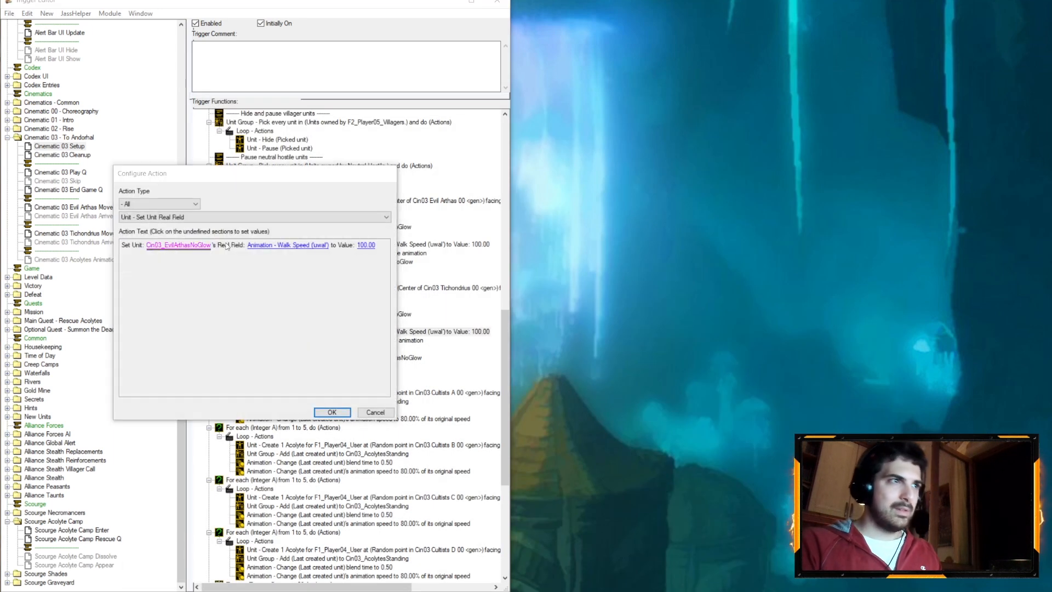
left_click(181, 245)
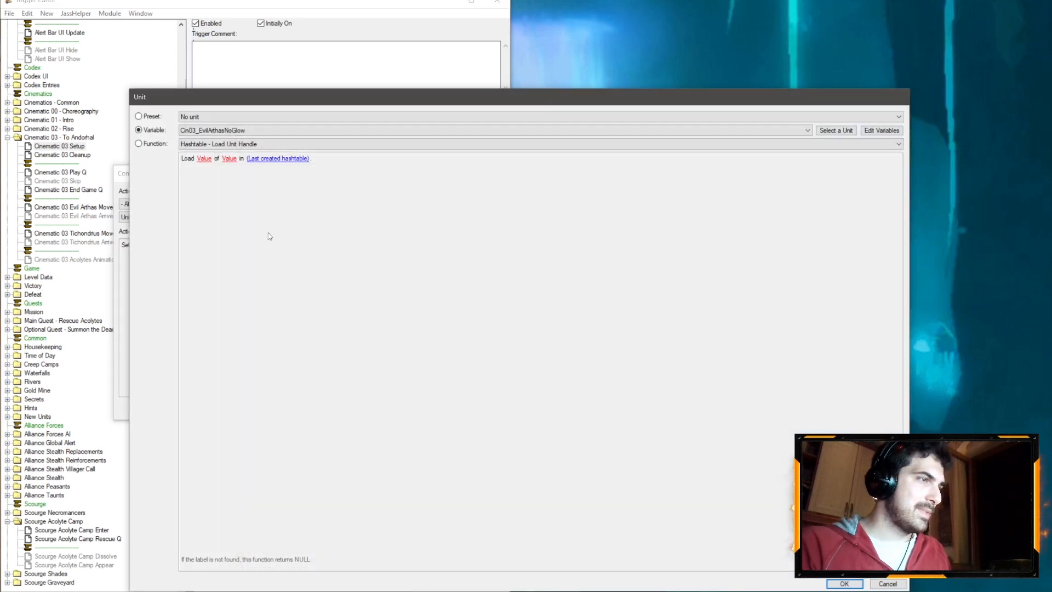
left_click(213, 133)
scroll(301, 193, "down", 10)
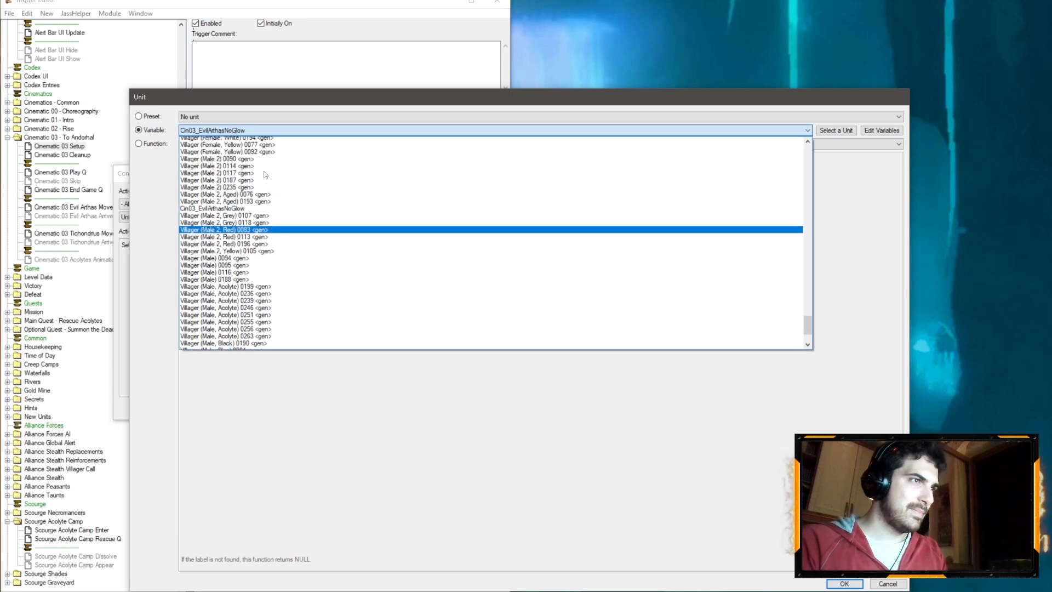
scroll(300, 194, "up", 10)
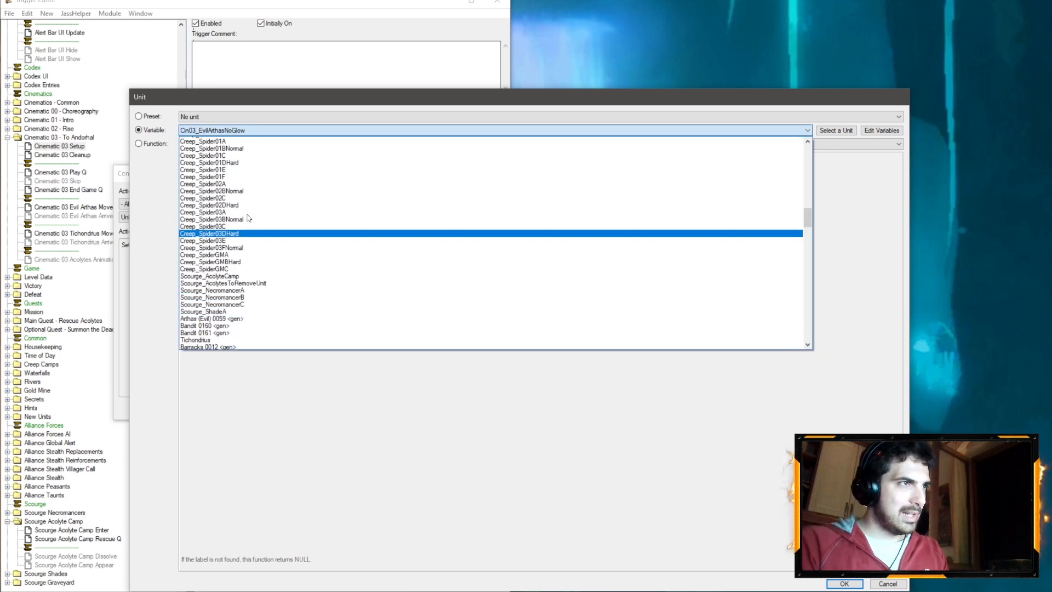
scroll(241, 262, "up", 5)
scroll(219, 193, "up", 5)
scroll(219, 193, "down", 2)
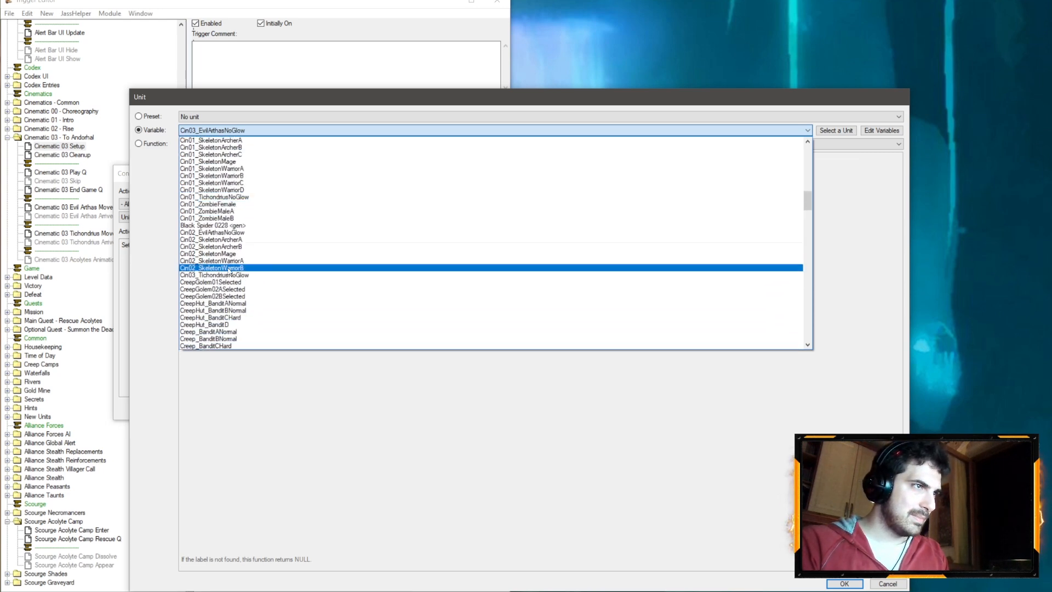
left_click(228, 275)
key("Return")
key("Return")
- Bring up the main World Editor window and return to the Trigger Editor
left_click(44, 591)
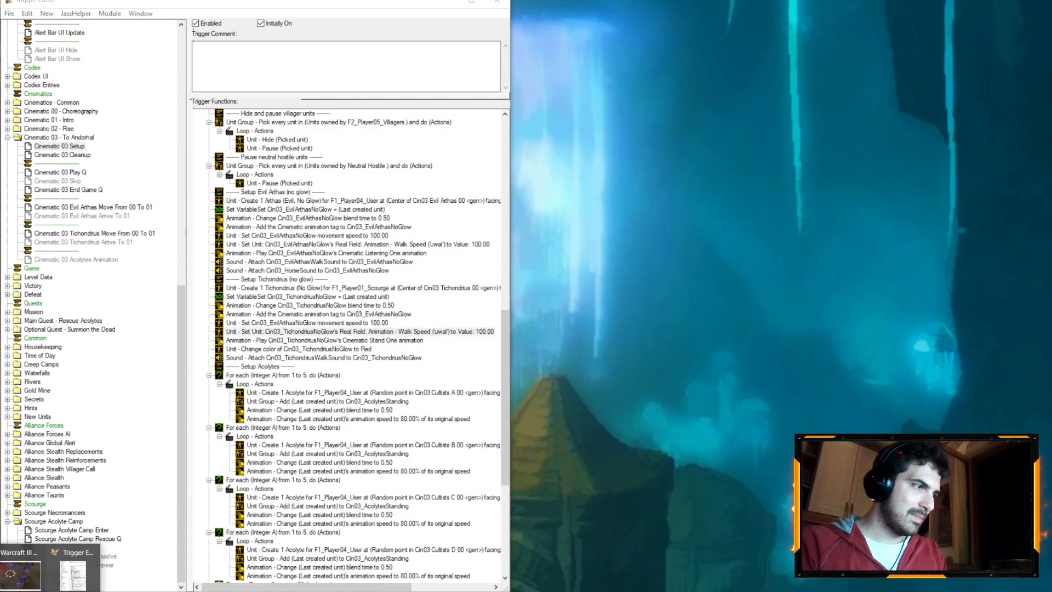
left_click(23, 581)
left_click(39, 591)
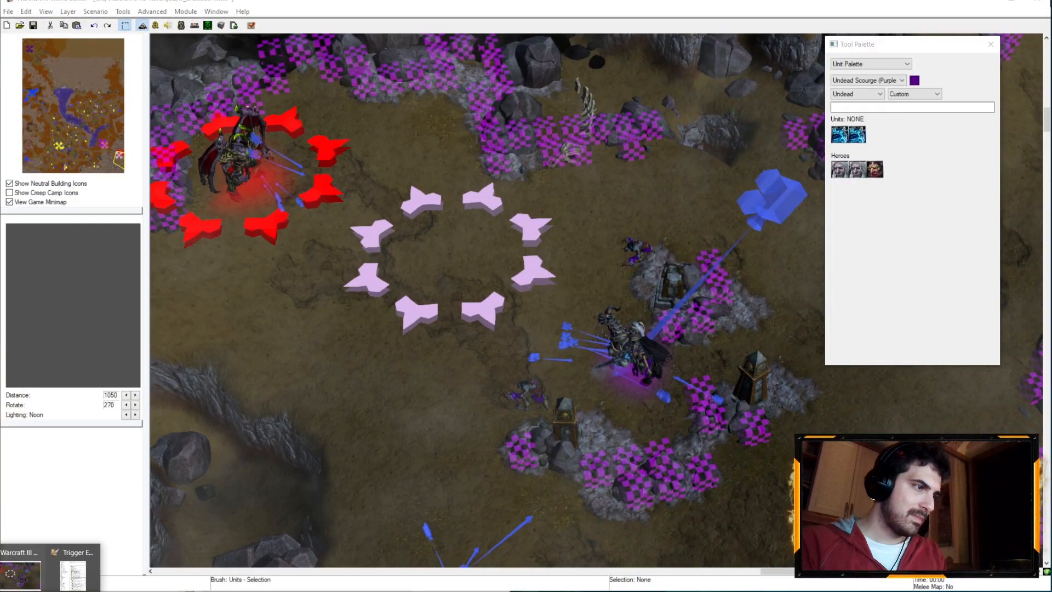
left_click(73, 574)
- Retarget the copied Set Movement Speed action in the Tichondrius setup to the variable Cin03_TichondriusNoGlow
left_click(311, 323)
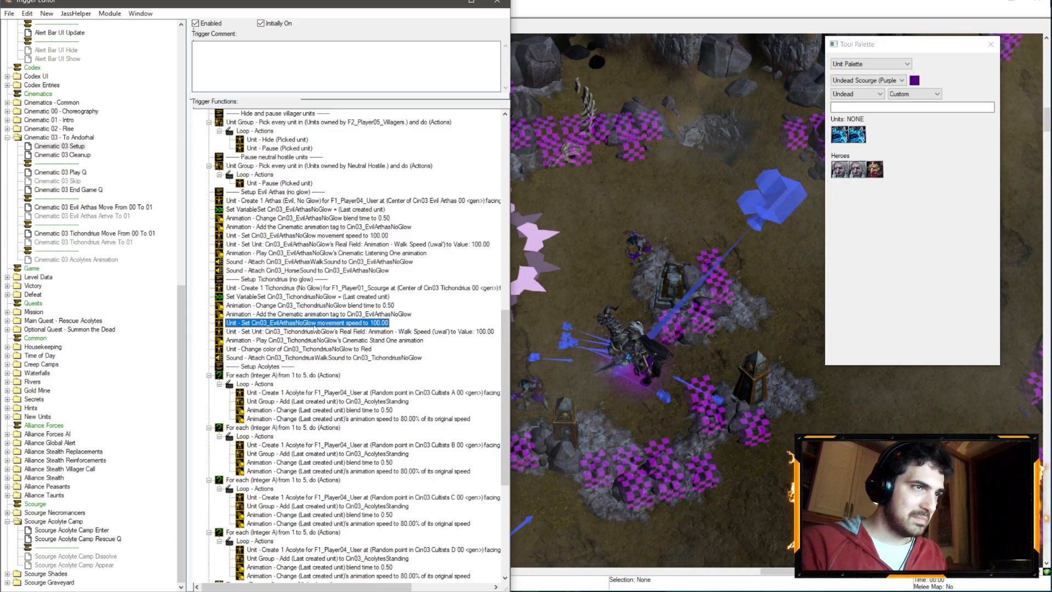
double_click(311, 323)
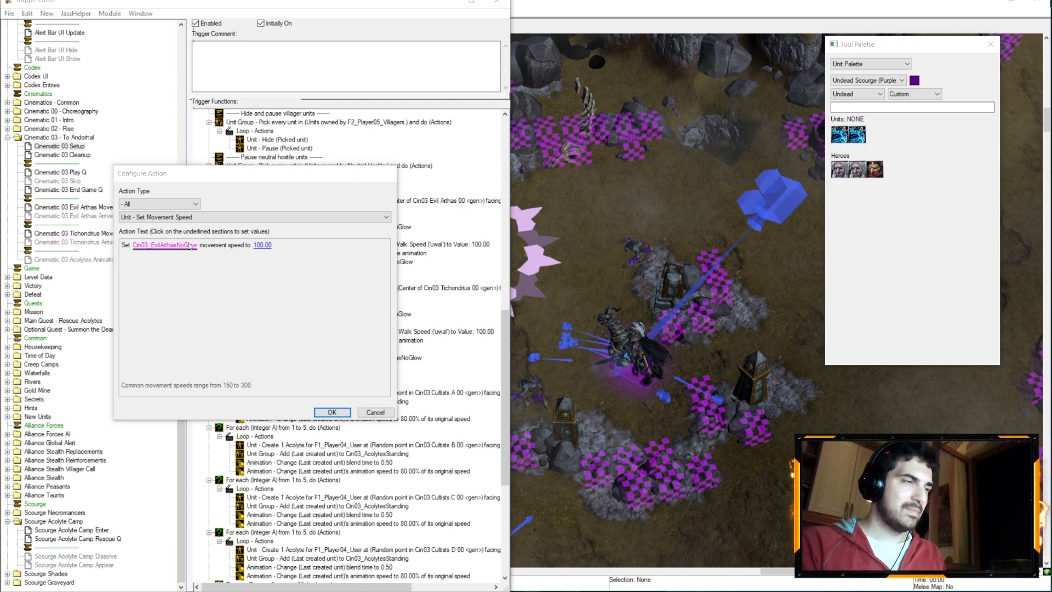
left_click(165, 244)
left_click(247, 130)
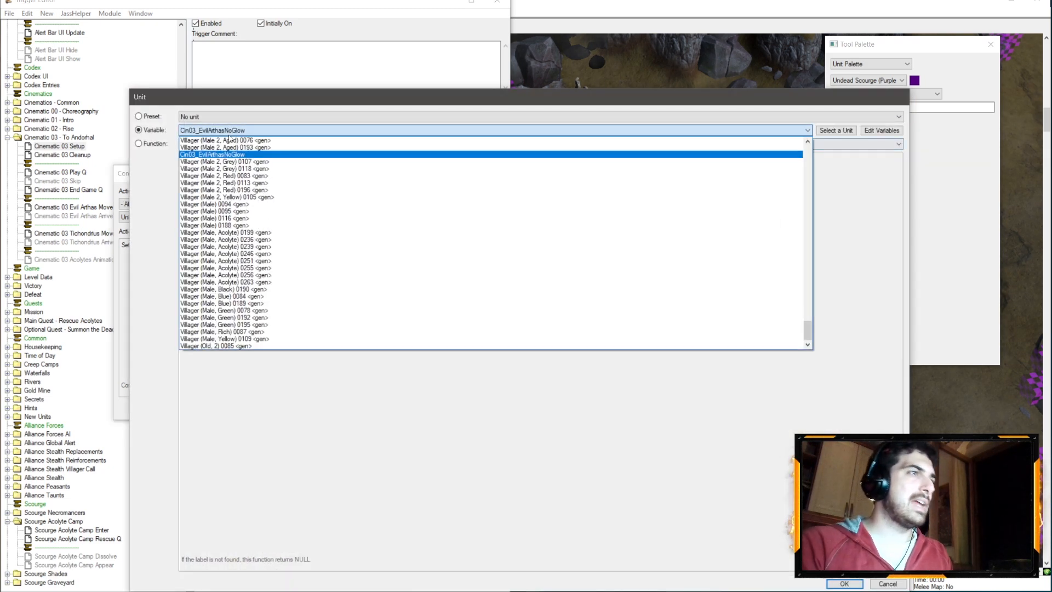
scroll(261, 208, "up", 20)
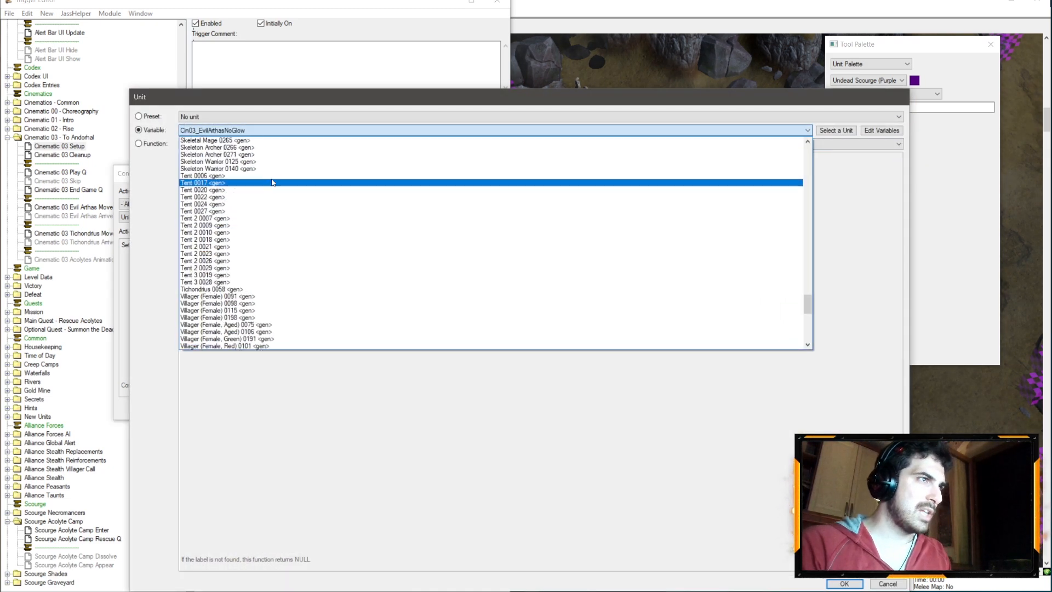
scroll(262, 219, "up", 15)
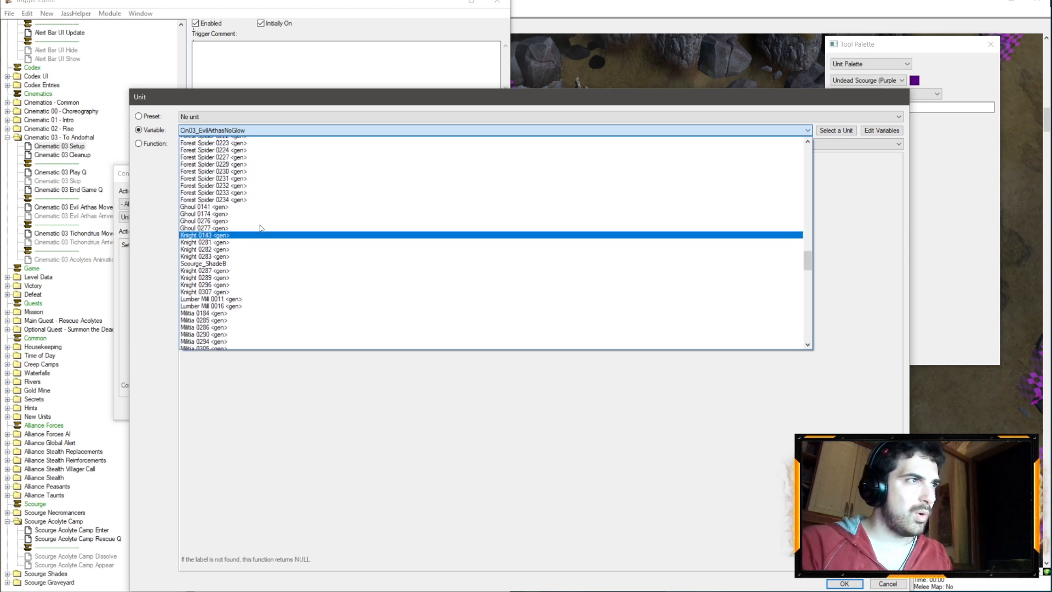
scroll(233, 235, "up", 7)
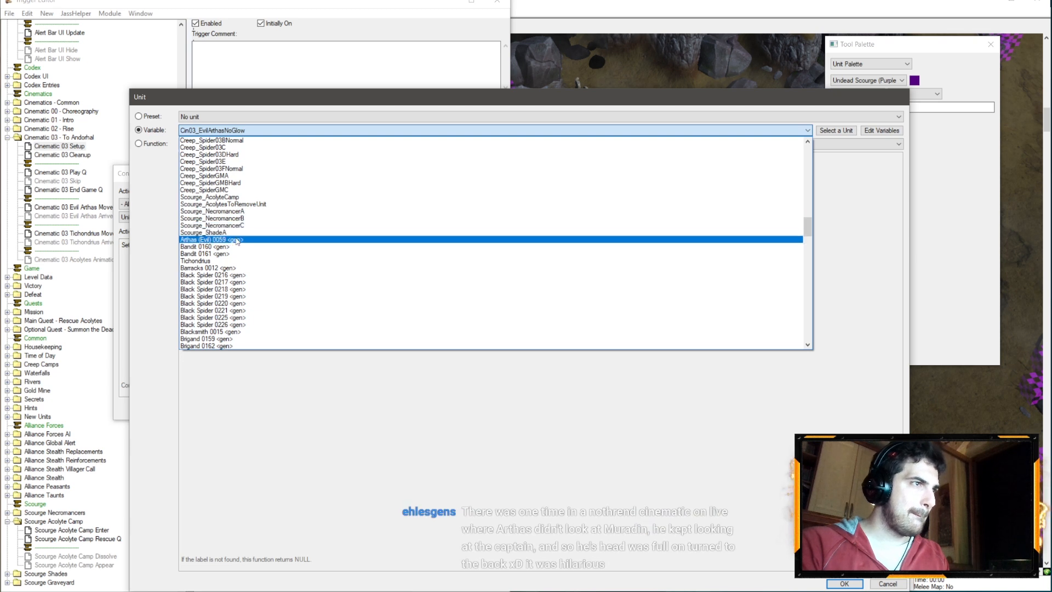
scroll(237, 241, "up", 2)
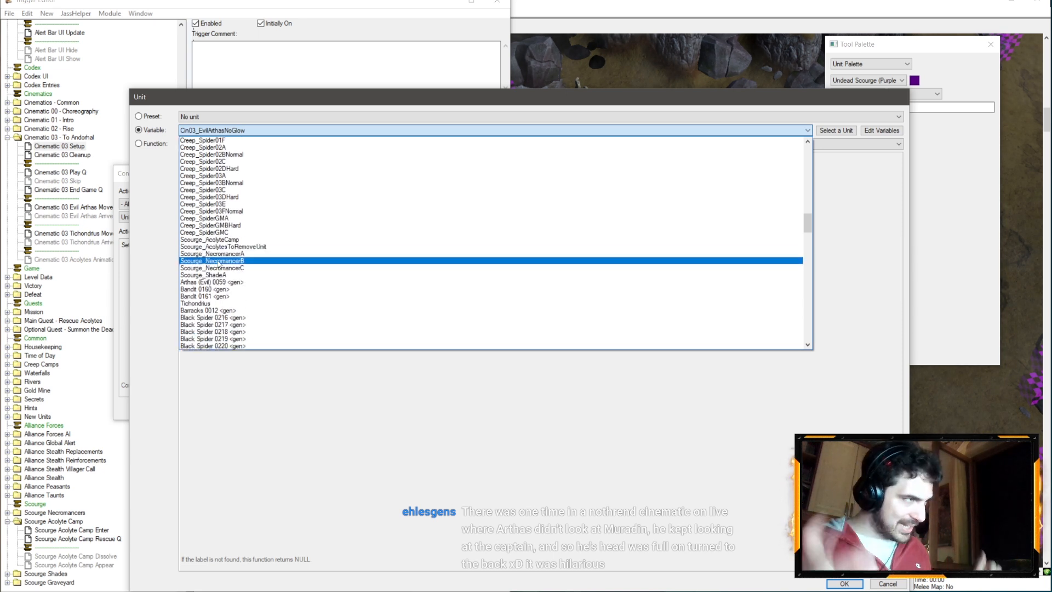
scroll(218, 264, "up", 9)
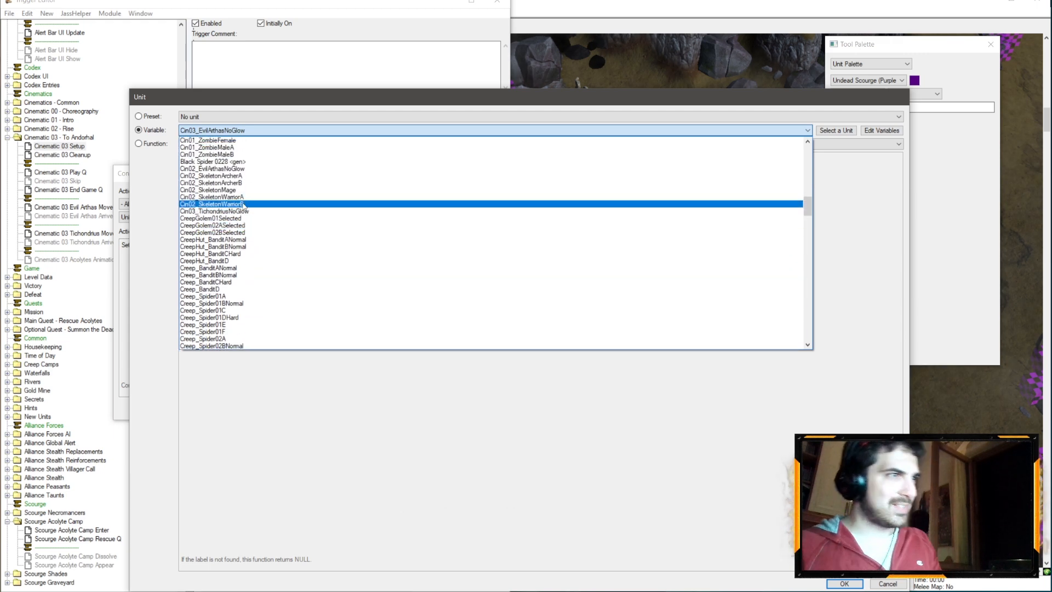
left_click(248, 210)
key("Return")
key("Return")
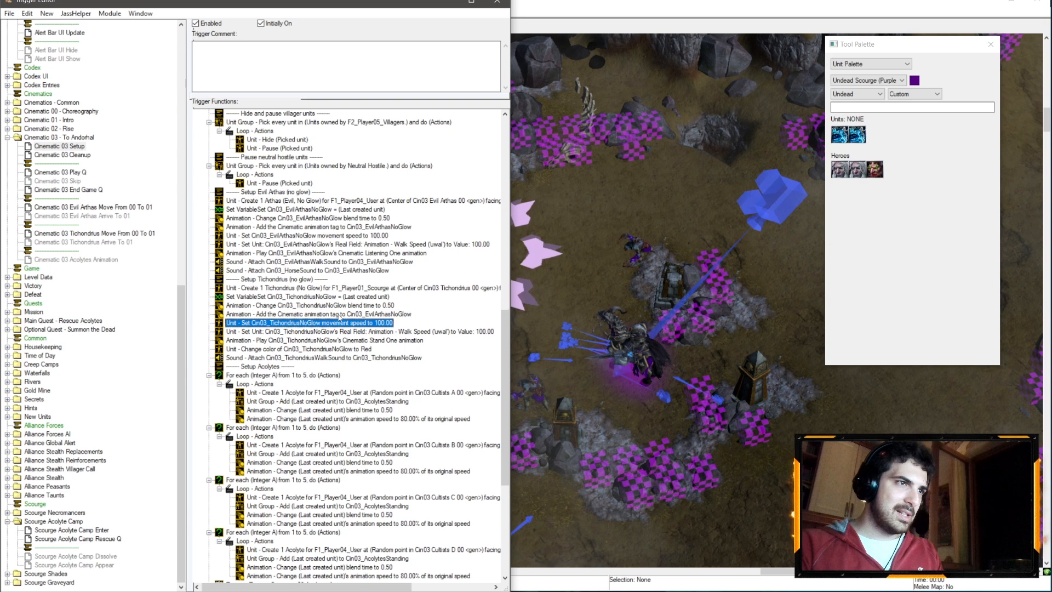
- Retarget the copied Add Cinematic animation tag action in the Tichondrius setup to the variable Cin03_TichondriusNoGlow
left_click(335, 332)
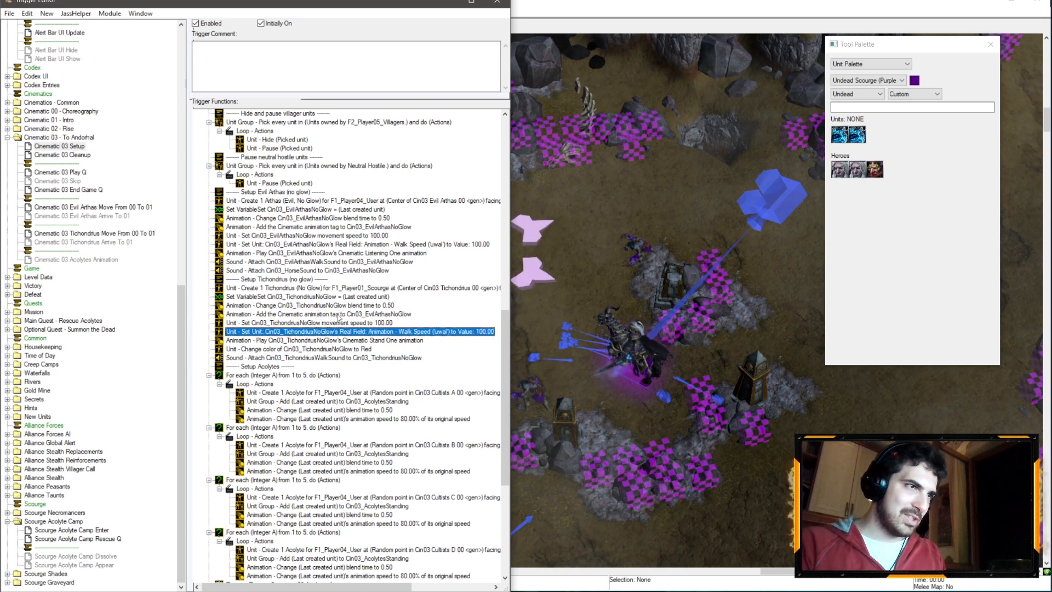
double_click(339, 314)
left_click(244, 246)
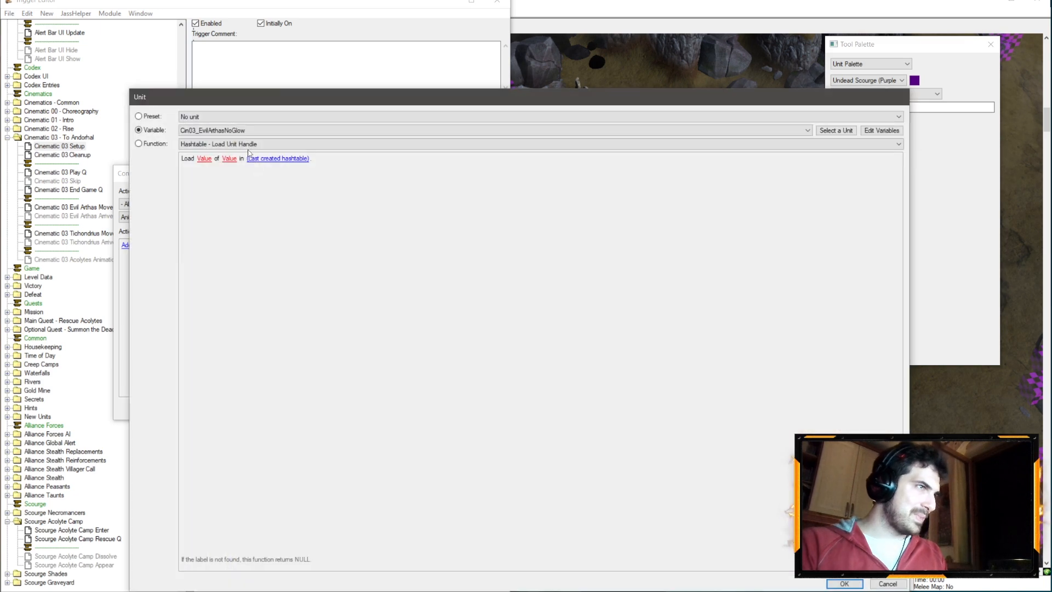
left_click(249, 131)
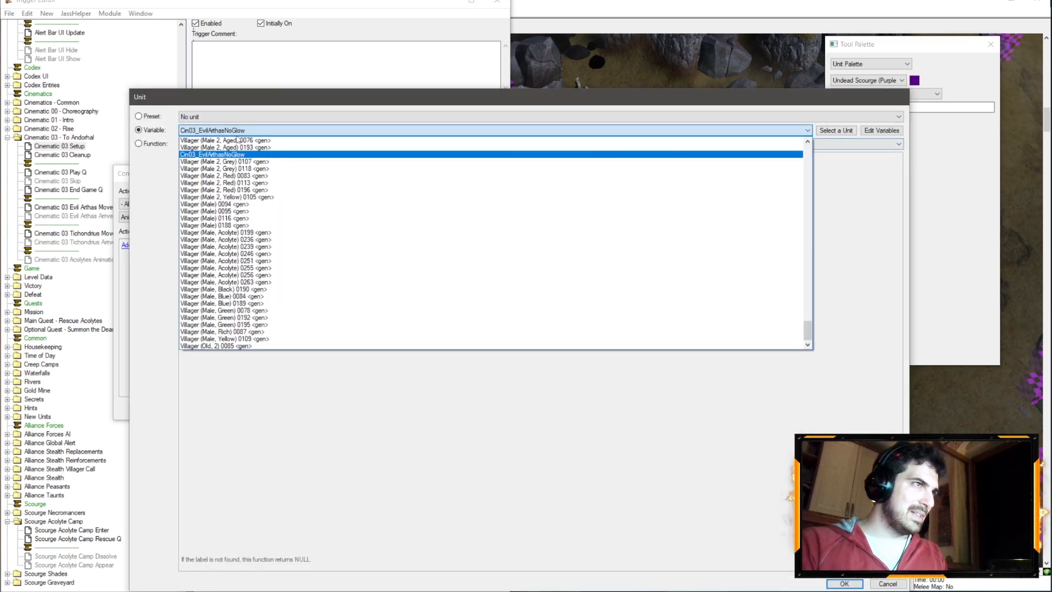
scroll(253, 269, "down", 5)
scroll(253, 269, "up", 15)
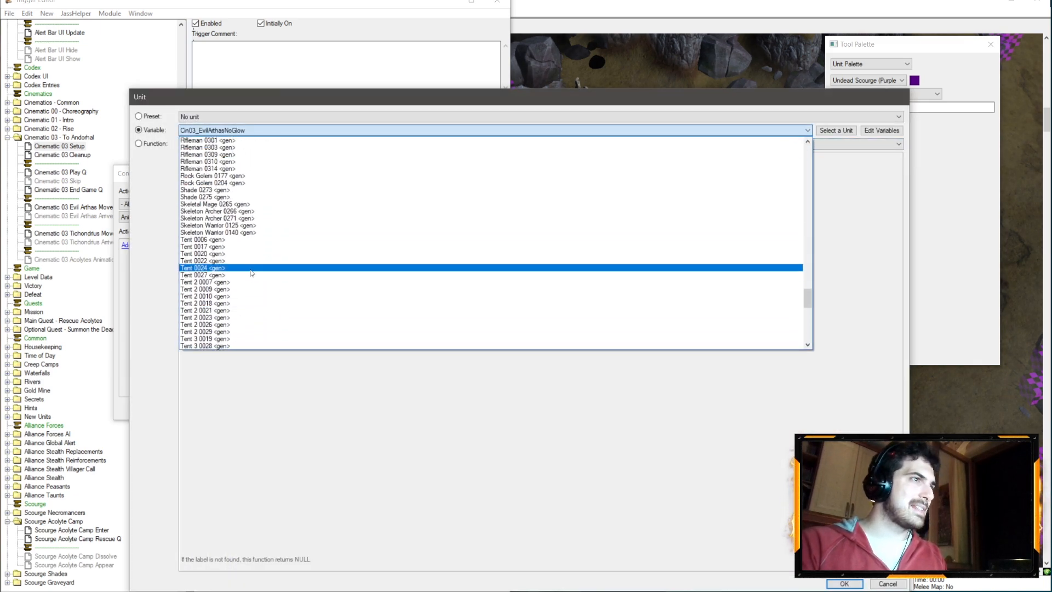
scroll(236, 284, "up", 20)
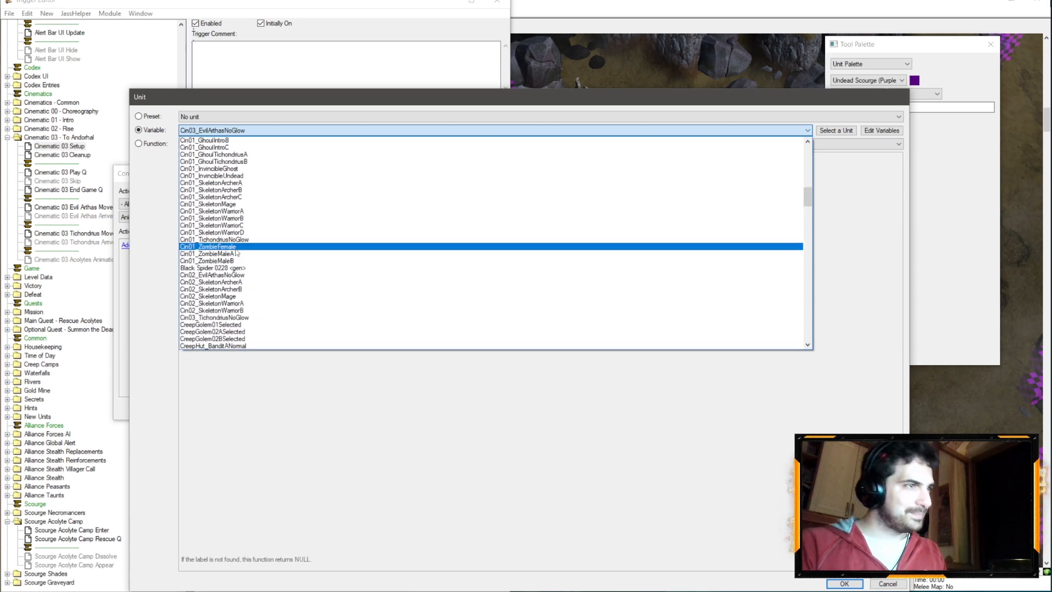
left_click(212, 317)
key("Return")
key("Return")
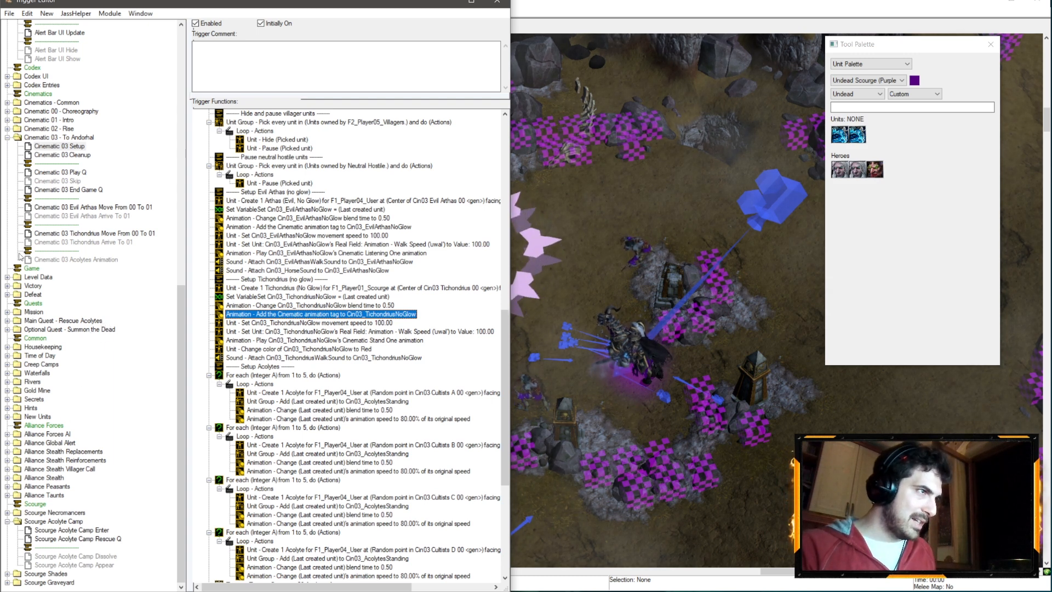
- Change the entered region in the Cinematic 03 Tichondrius Arrive To 01 event to Cin03 Tichondrius 01
left_click(83, 242)
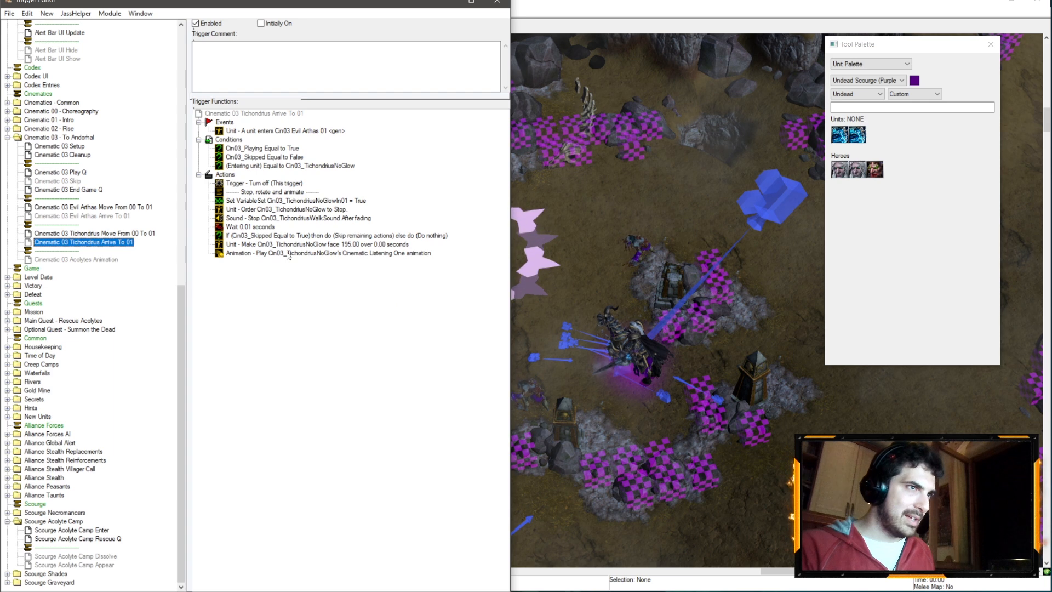
left_click(303, 219)
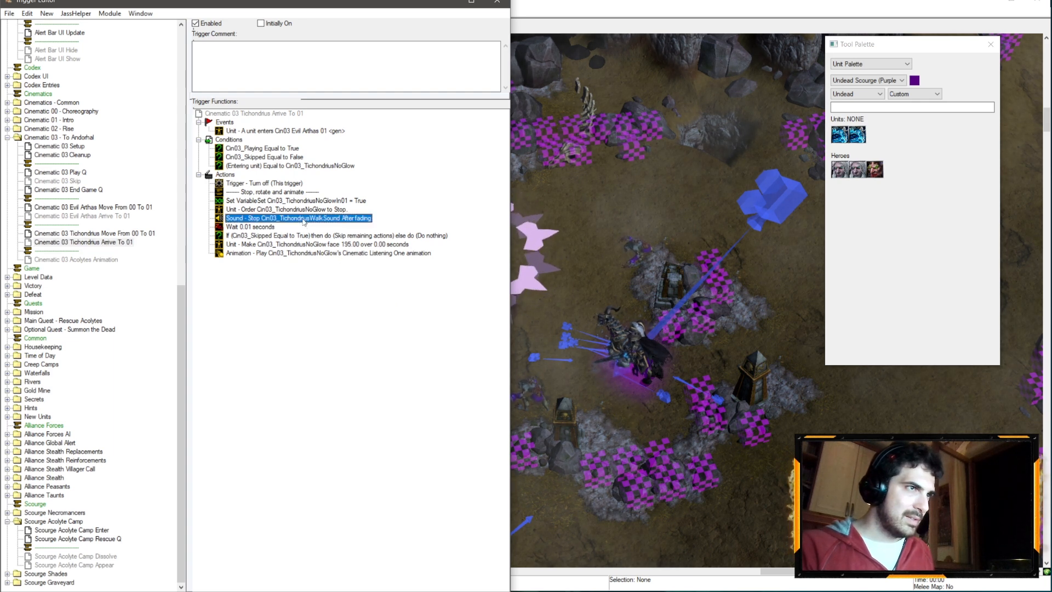
double_click(306, 131)
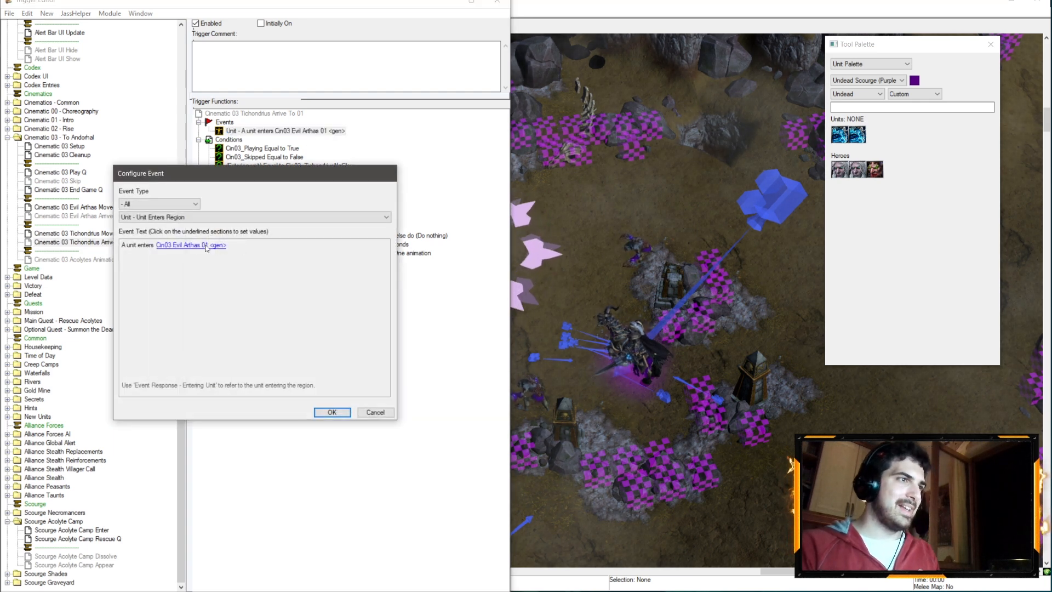
left_click(218, 245)
left_click(225, 131)
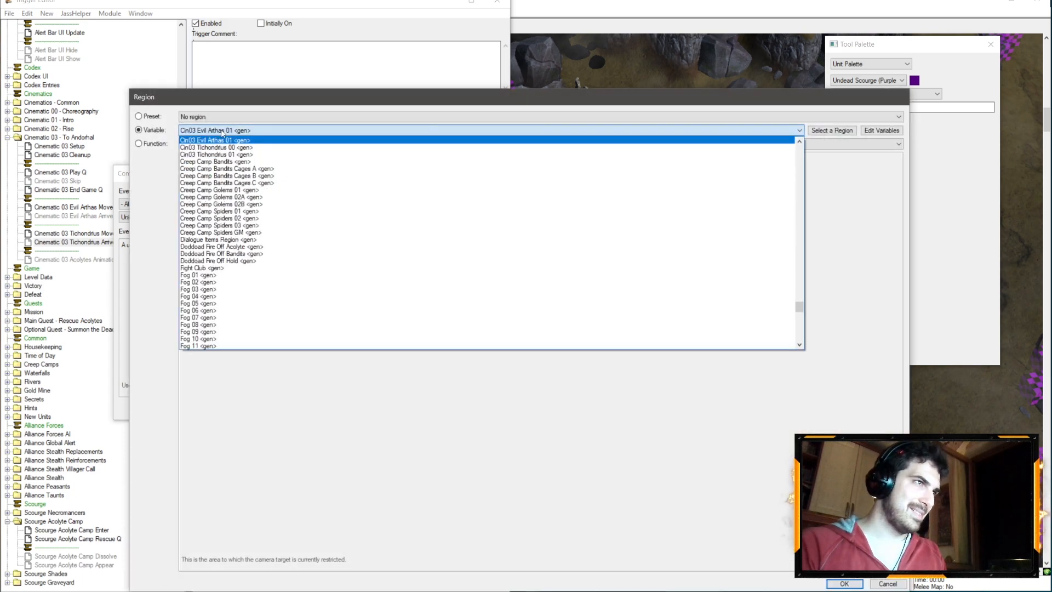
scroll(235, 203, "up", 1)
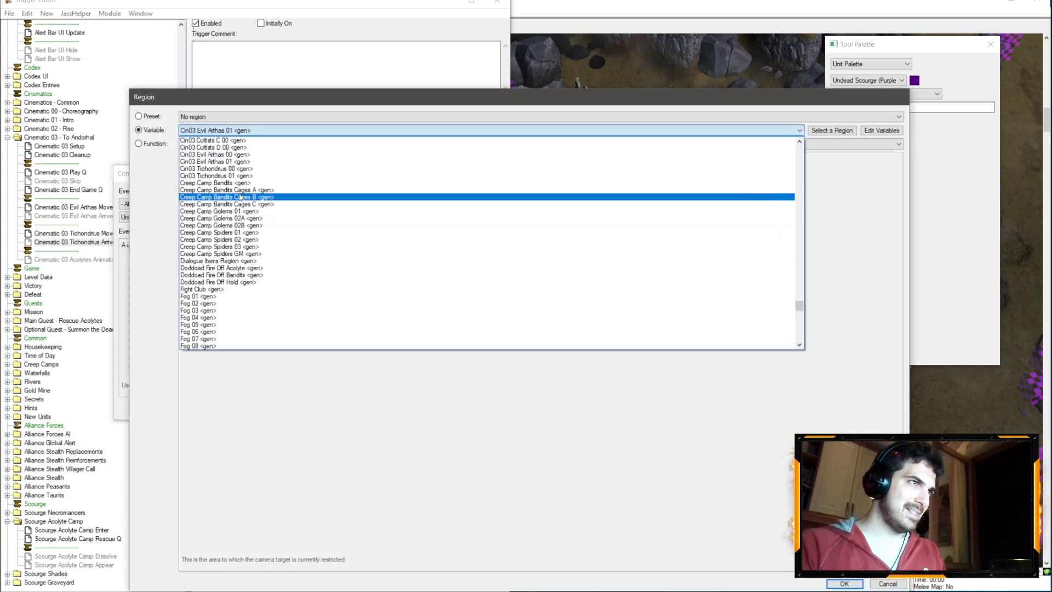
left_click(236, 176)
key("Return")
key("Return")
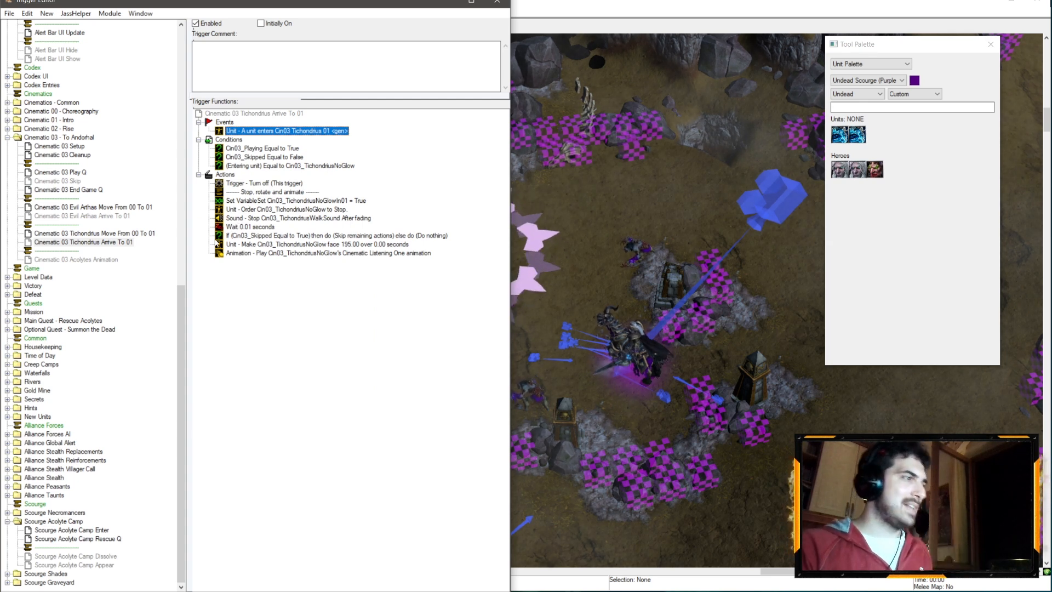
- Set the random integer threshold in the Cinematic 03 Acolytes Animation condition to 35
left_click(99, 261)
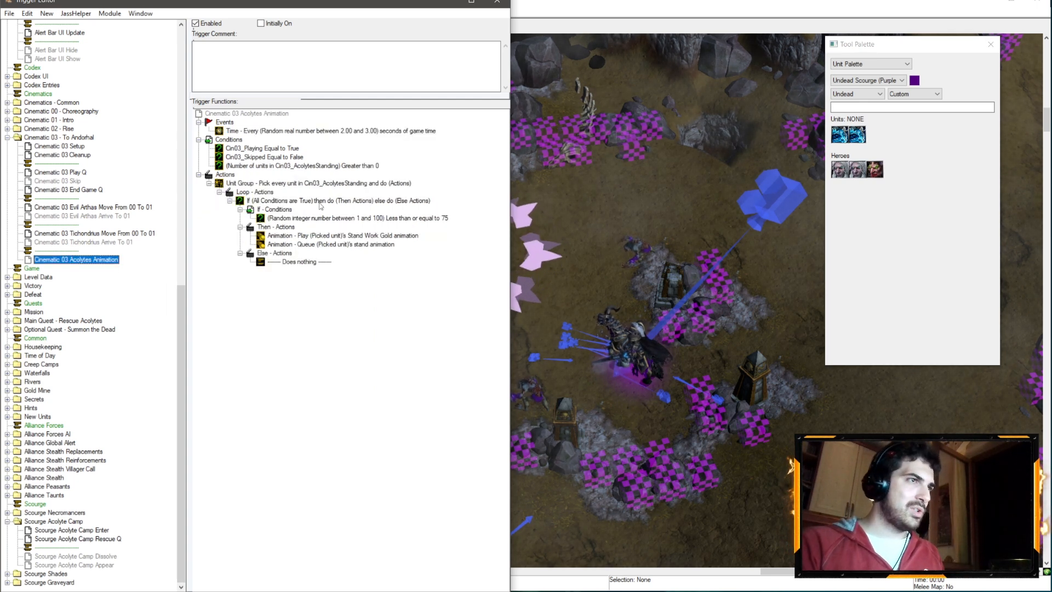
double_click(363, 217)
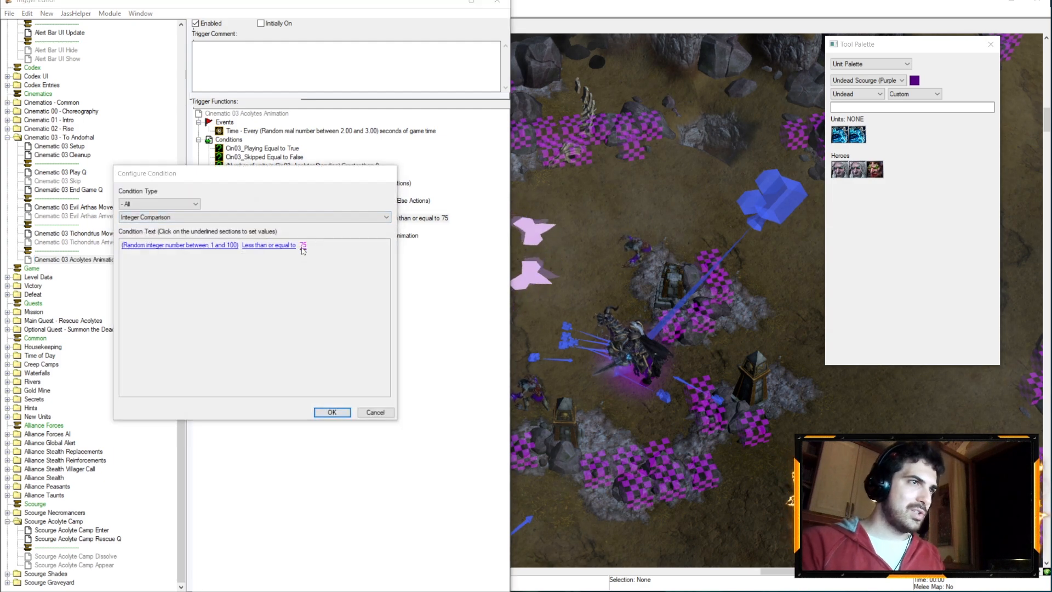
left_click(300, 244)
type("35")
key("Return")
key("Return")
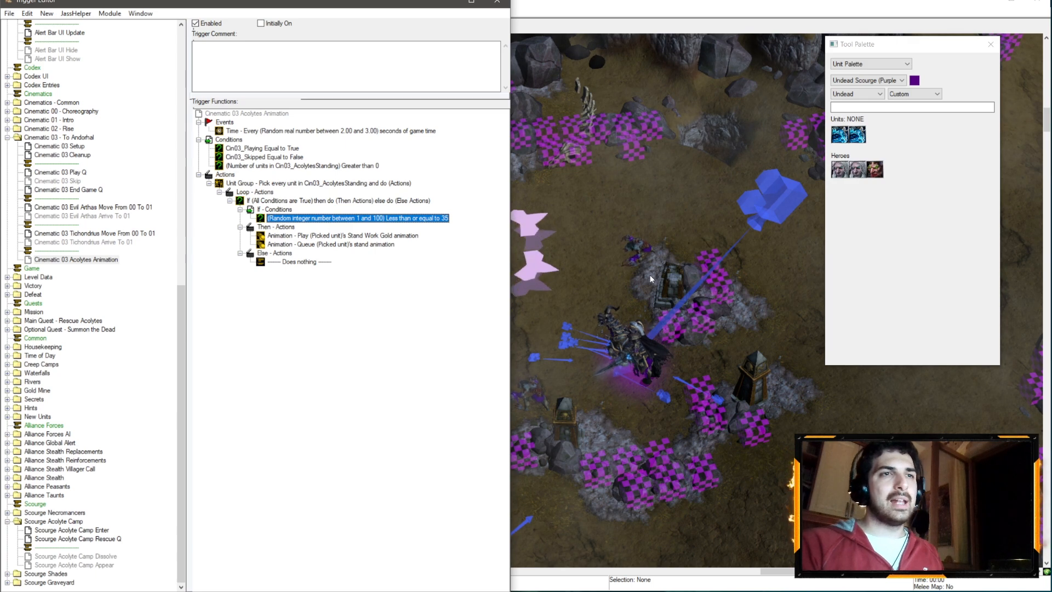
- Set the Angle of Attack of camera Cin03 C 02 to 337.87 and its Z Offset to about 106
scroll(649, 274, "down", 3)
left_click(885, 65)
left_click(872, 102)
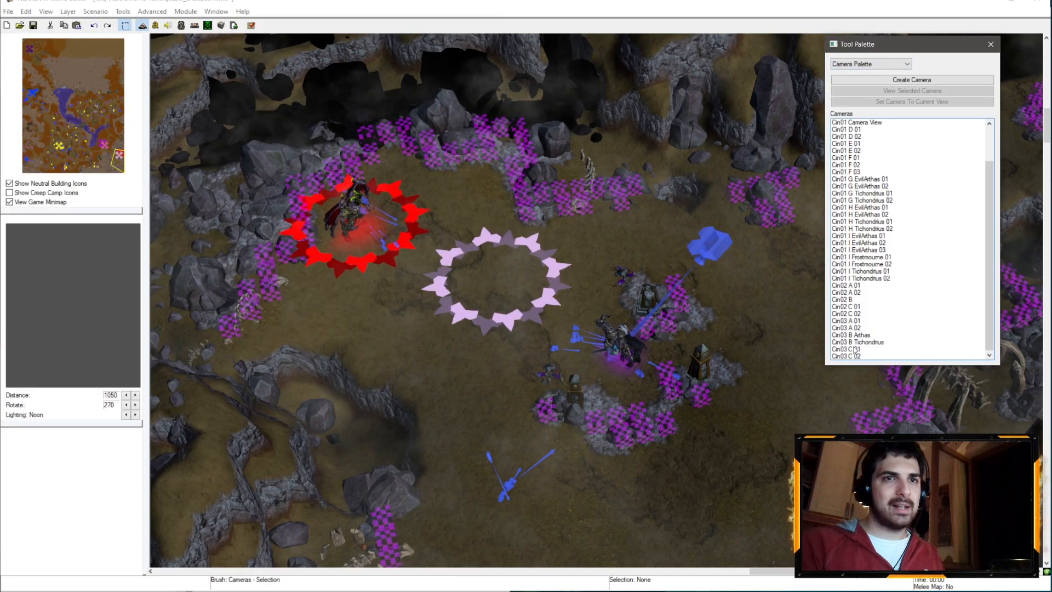
double_click(856, 356)
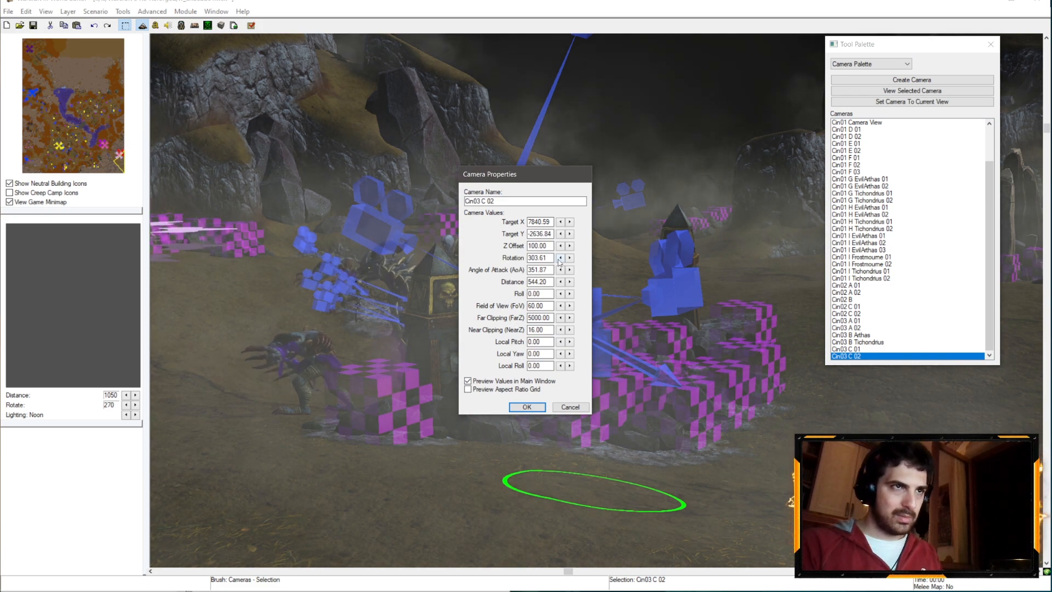
left_click(560, 257)
left_click(570, 257)
left_click(560, 270)
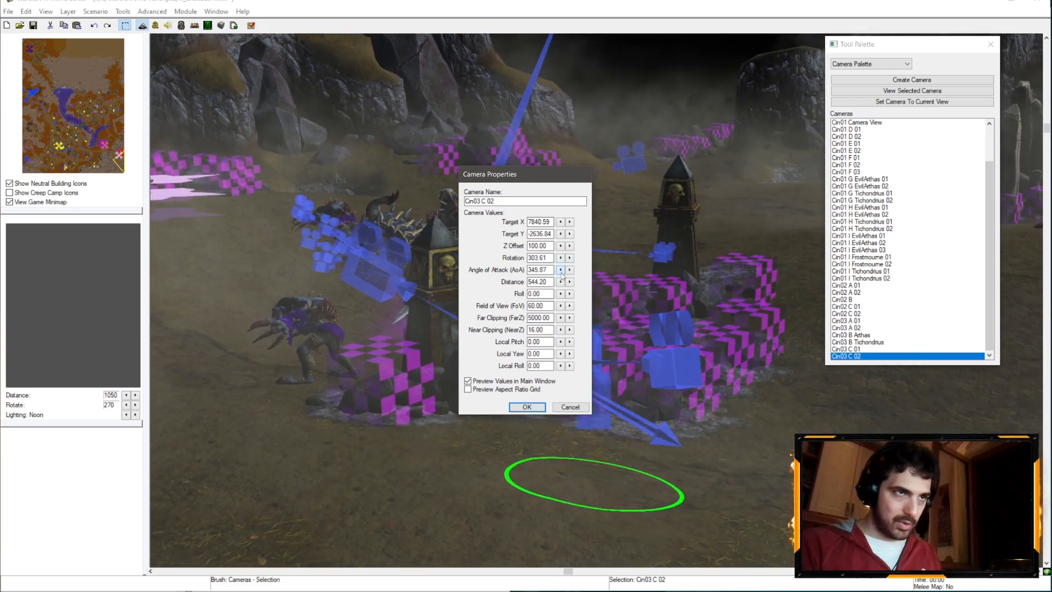
left_click(560, 270)
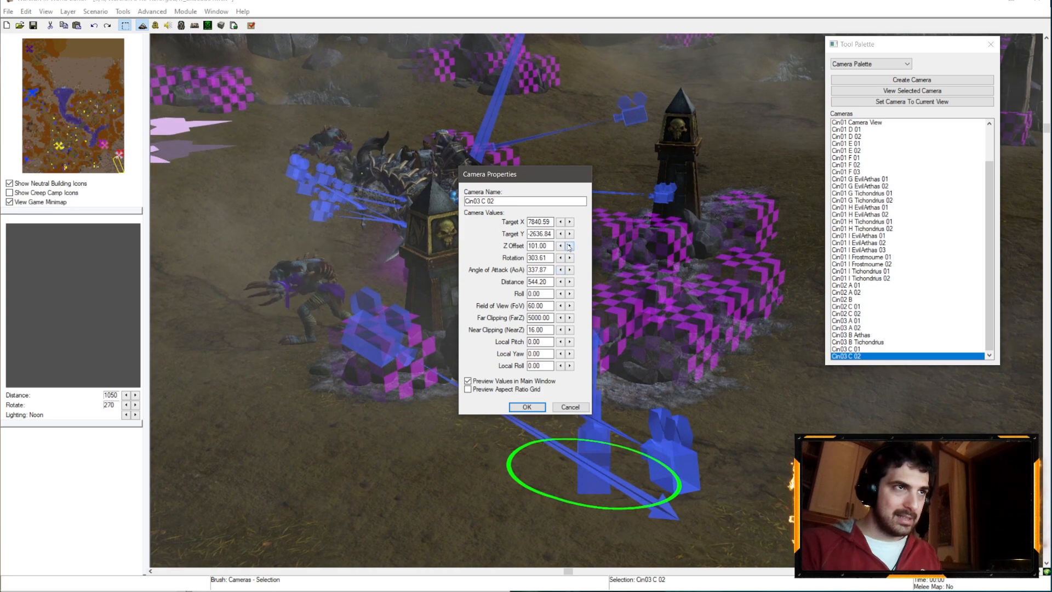
left_click(570, 245)
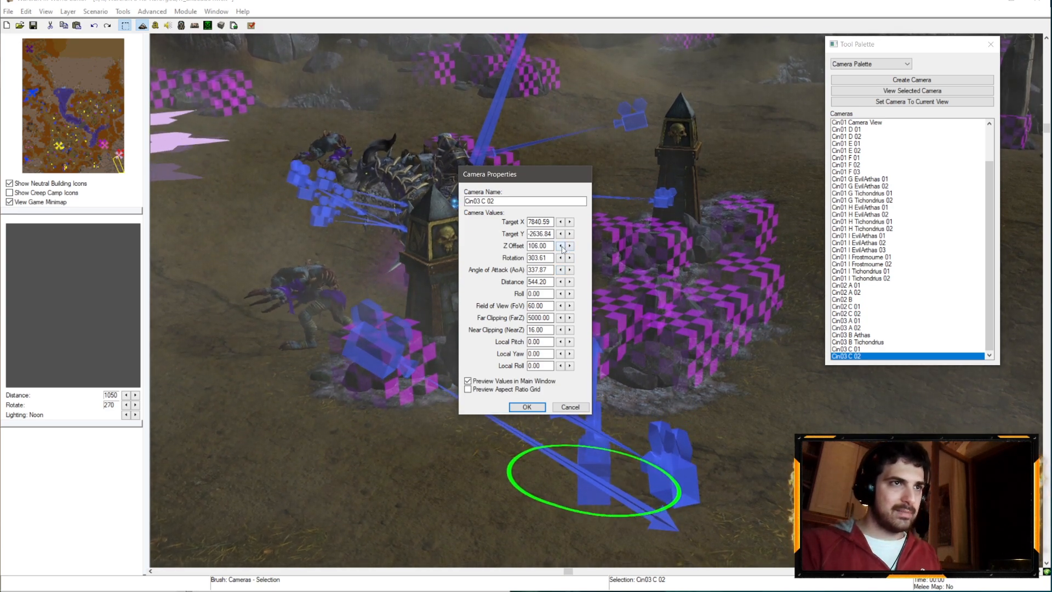
left_click(527, 406)
left_click(852, 356)
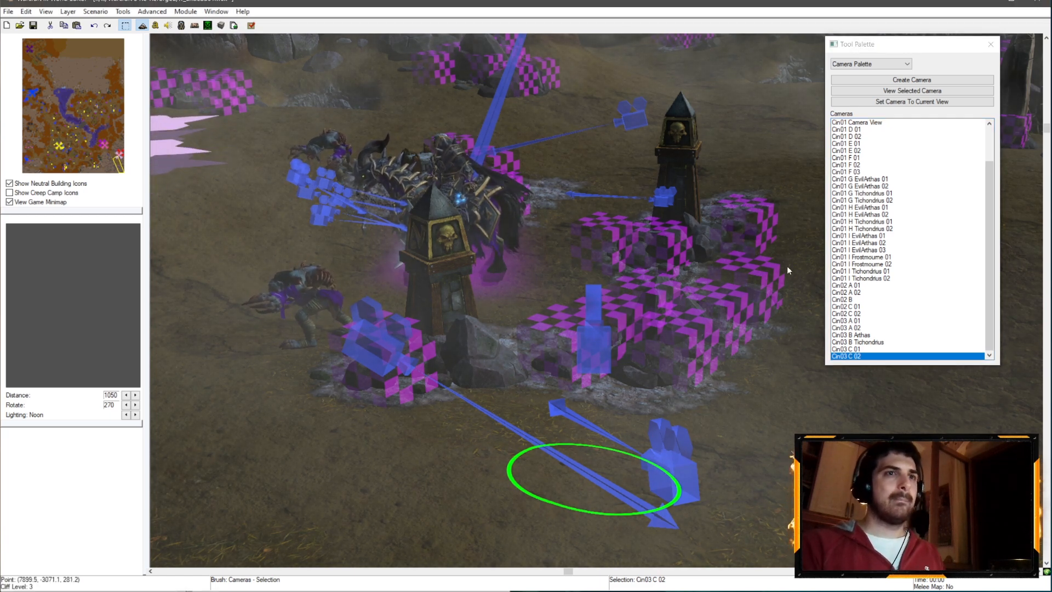
key("F4")
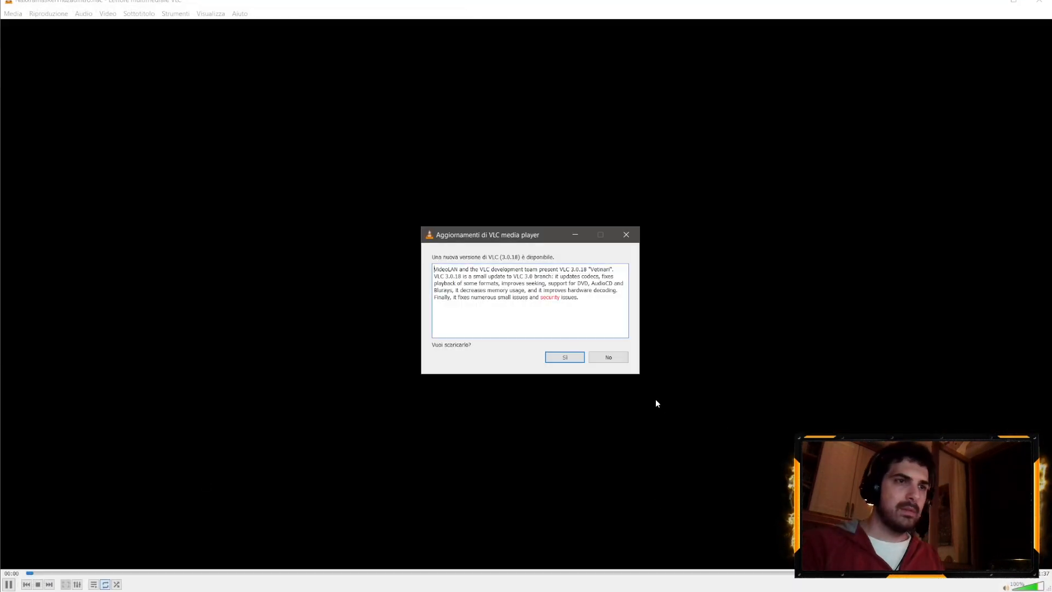
- Listen to the sound file in VLC media player, declining its update offers and lowering the playback volume
left_click(608, 357)
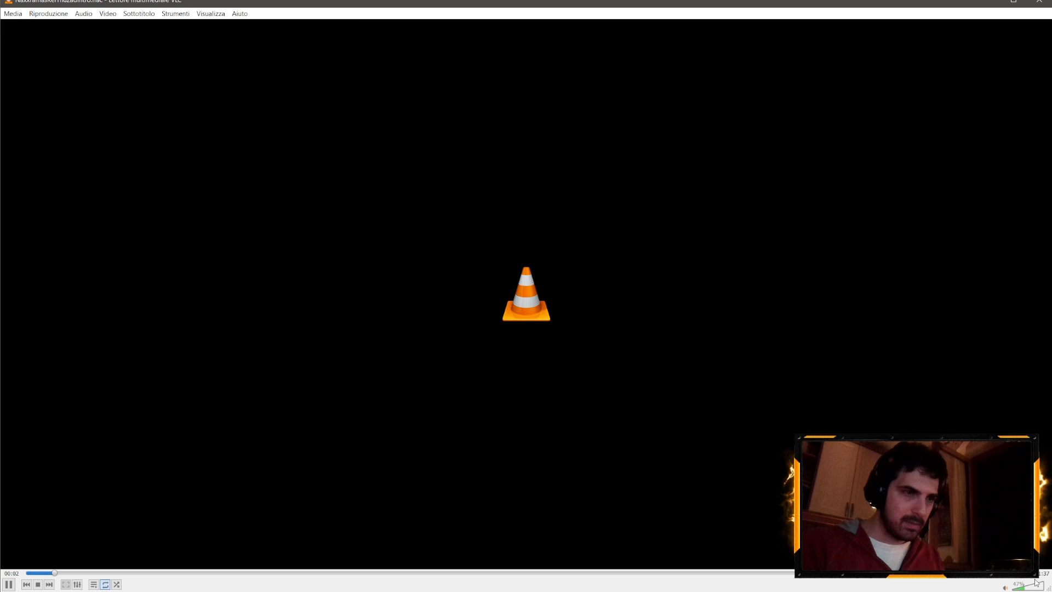
left_click(1026, 588)
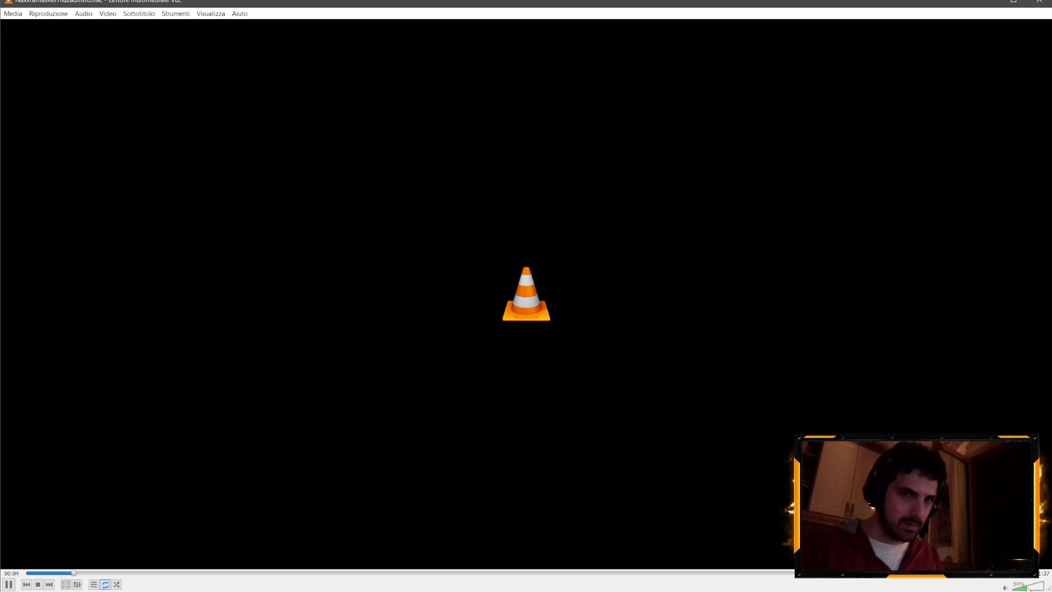
left_click(82, 591)
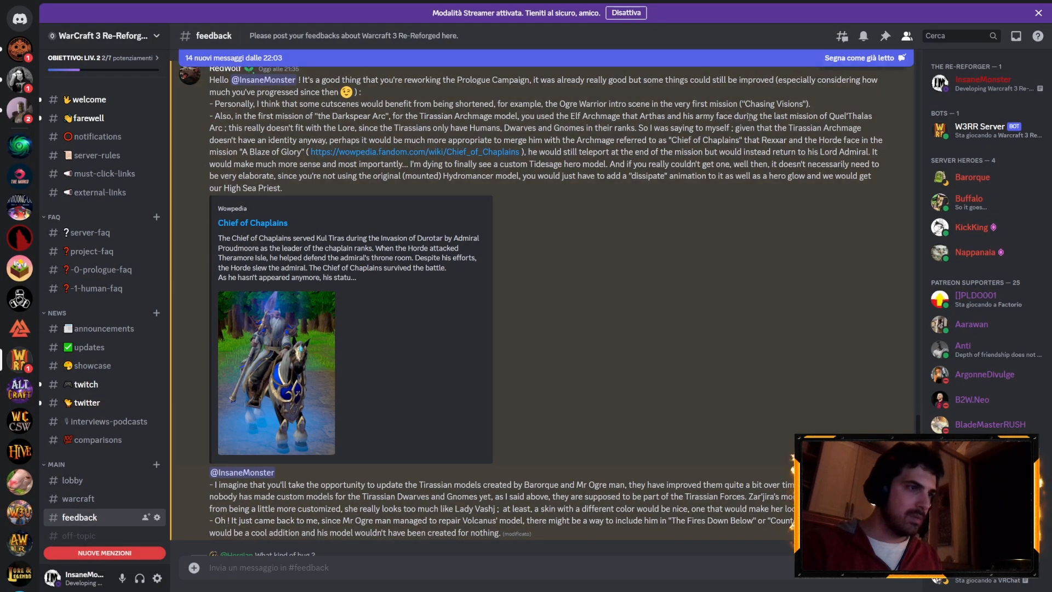
left_click(1013, 2)
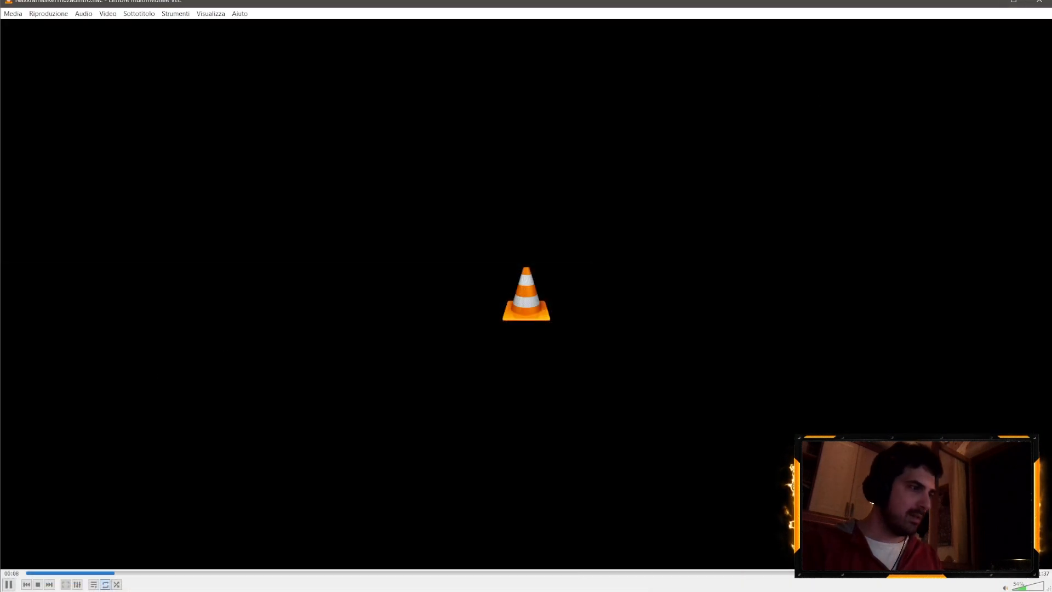
left_click_drag(214, 2, 0, 383)
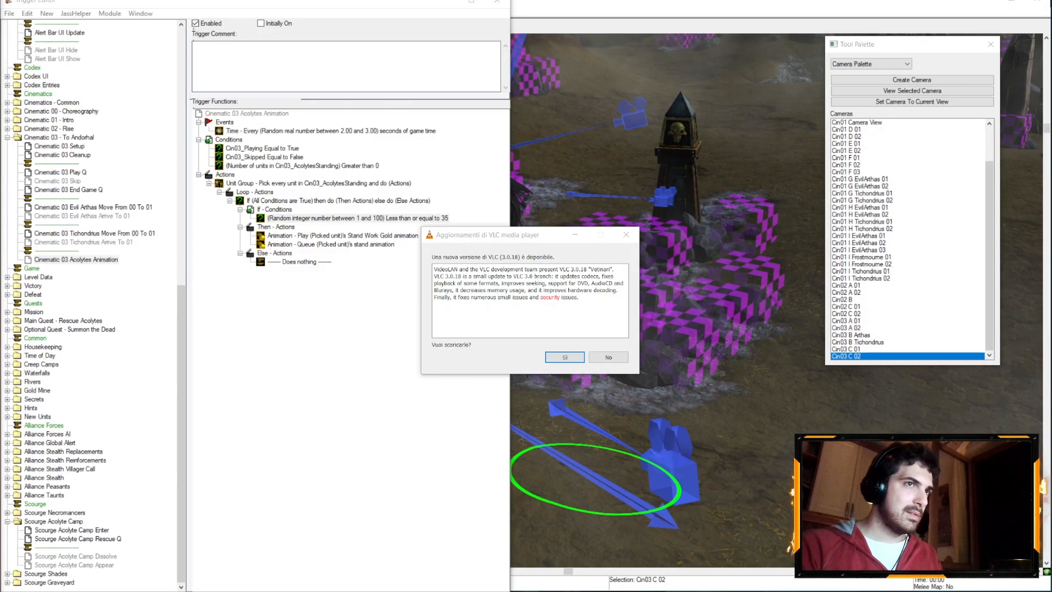
left_click(607, 354)
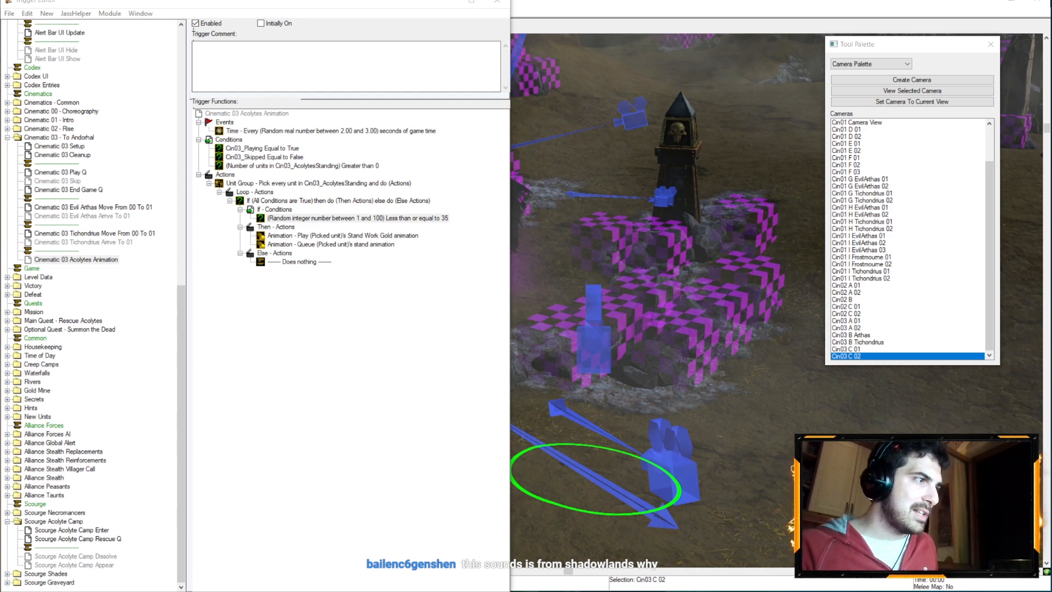
mouse_move(42, 591)
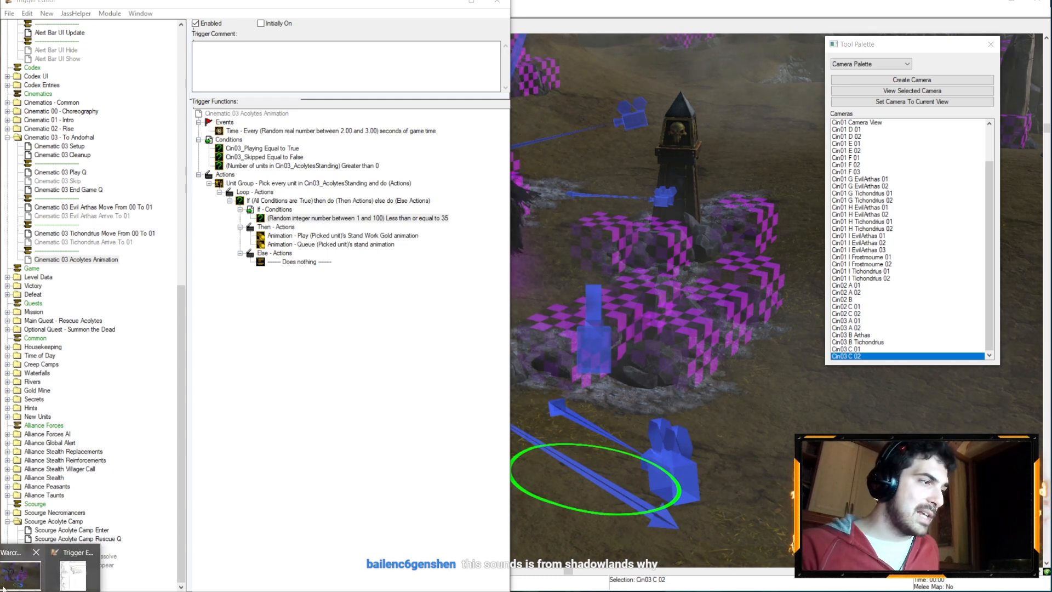
left_click(5, 587)
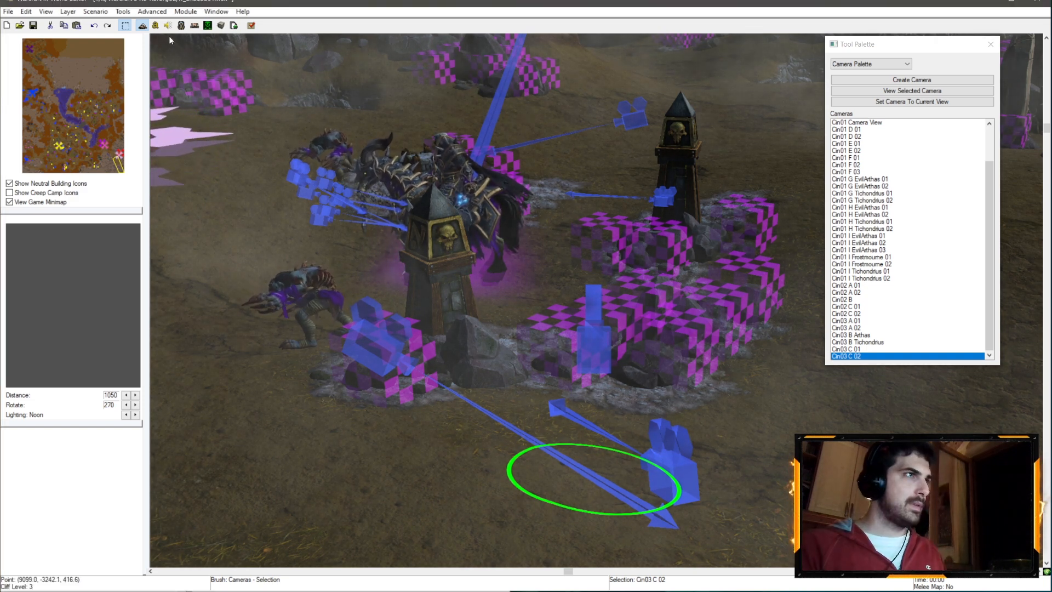
left_click(103, 37)
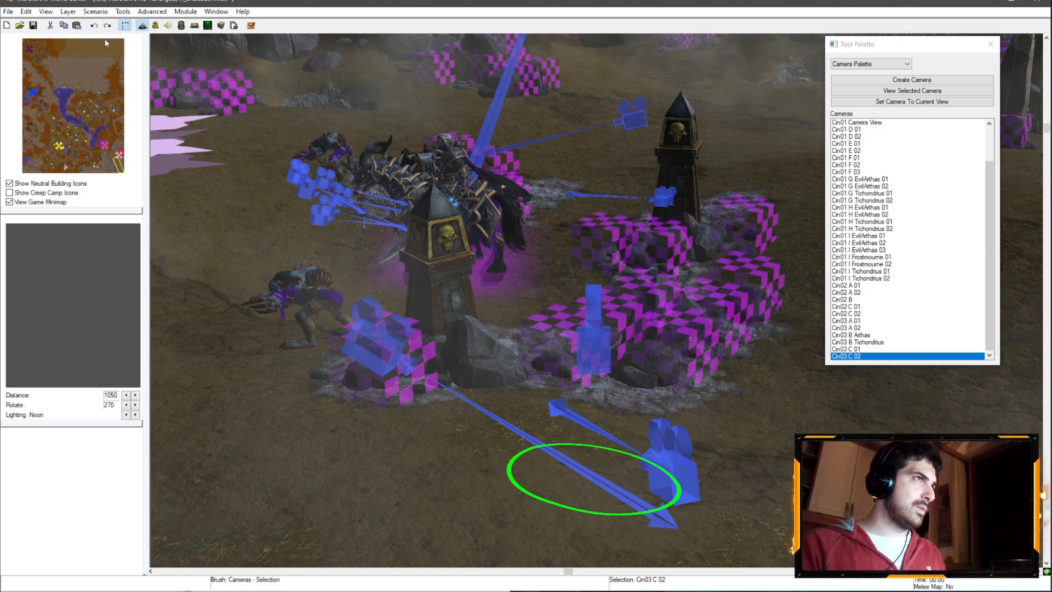
- Collapse the Cinematic 03 trigger folder and open the Cinematic 01 Play Q trigger
key("F4")
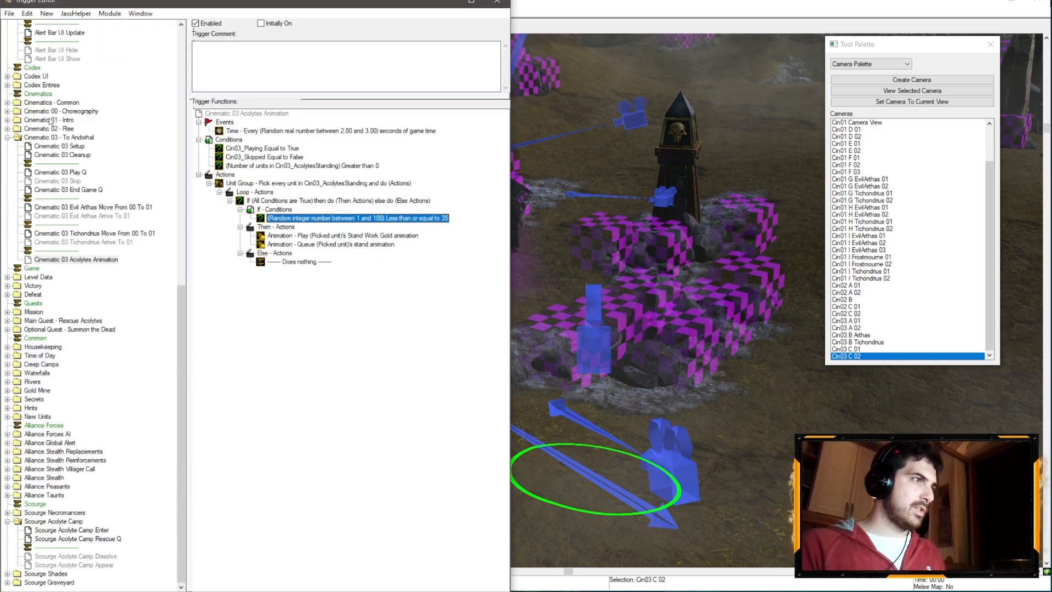
left_click(84, 172)
scroll(322, 266, "up", 8)
left_click(7, 137)
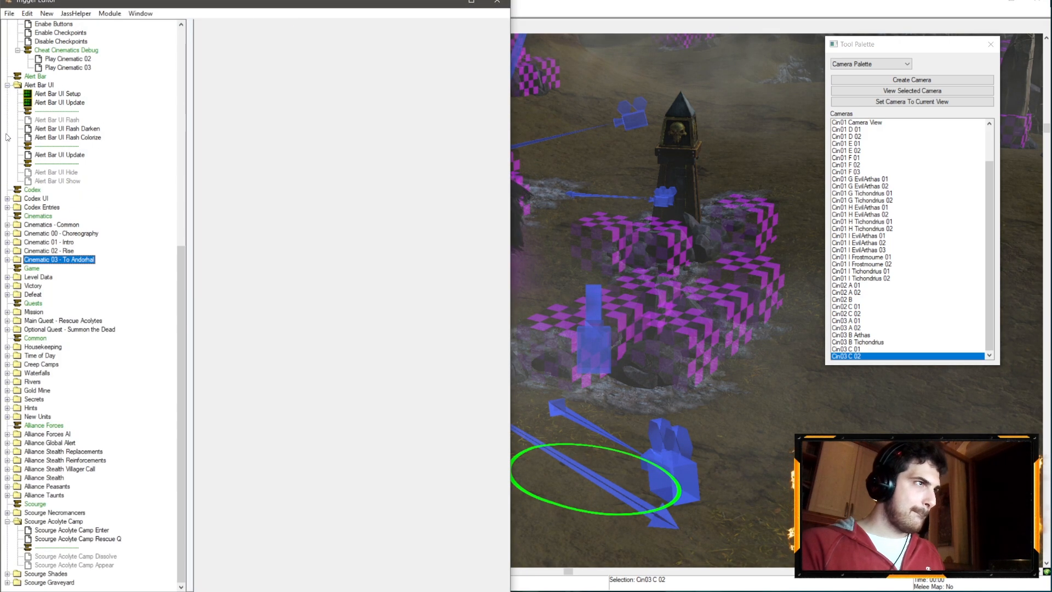
left_click(7, 241)
left_click(61, 234)
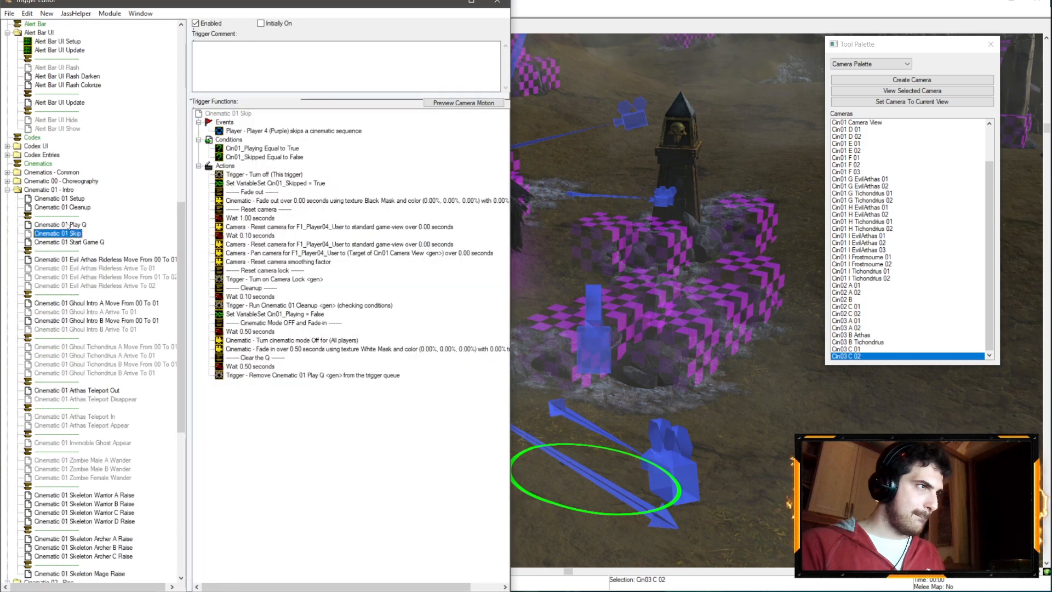
- Copy the Sad Mystery Remastered Undead Music comment, its Undead_1_Intro music action and the following 85% theme volume action from Cinematic 01 Play Q
scroll(359, 249, "up", 2)
scroll(368, 243, "up", 13)
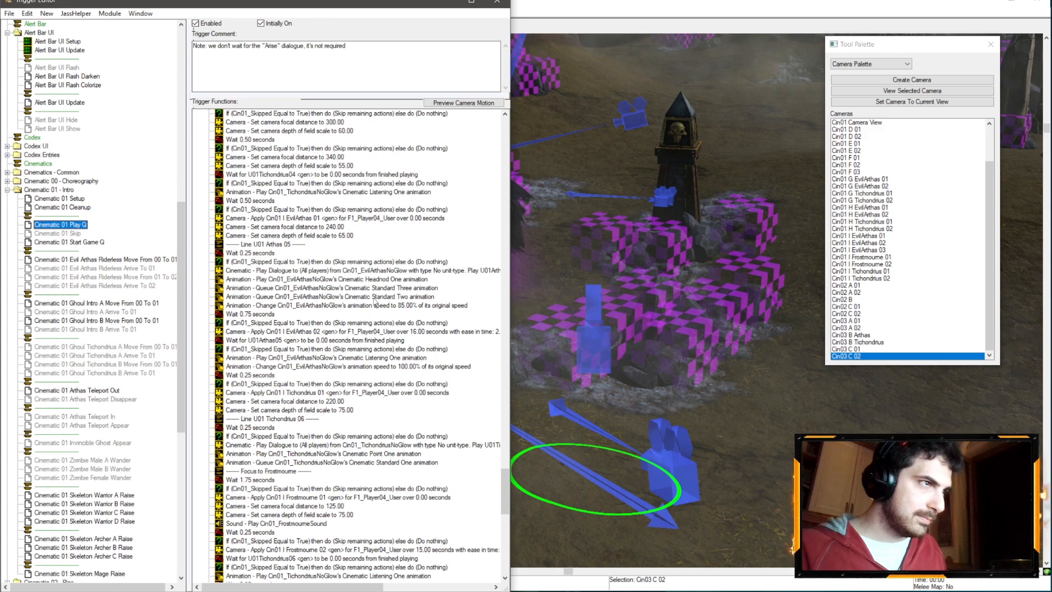
scroll(366, 291, "up", 15)
scroll(363, 286, "up", 14)
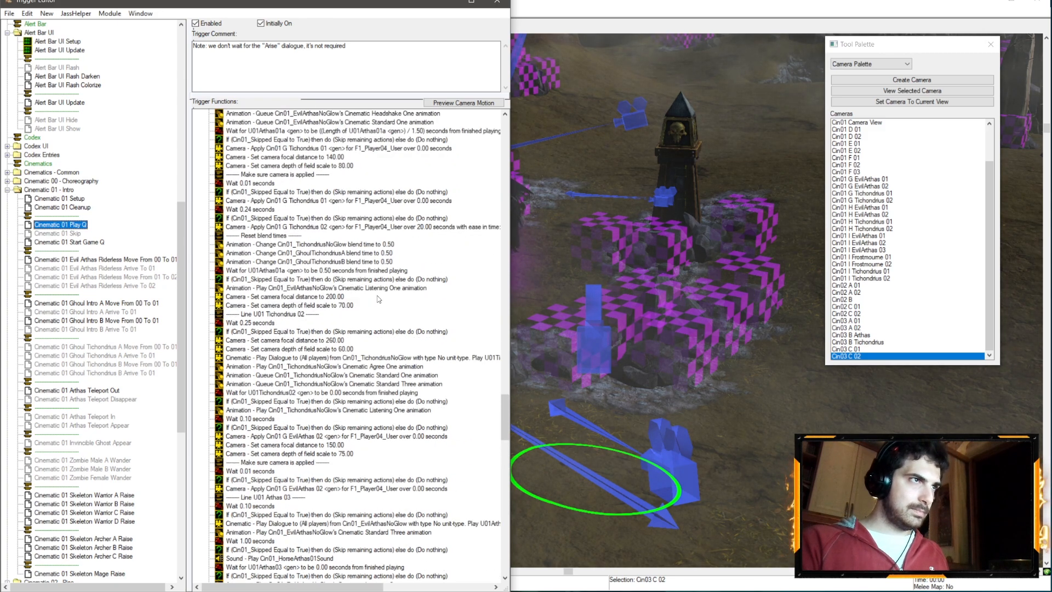
left_click_drag(508, 405, 502, 247)
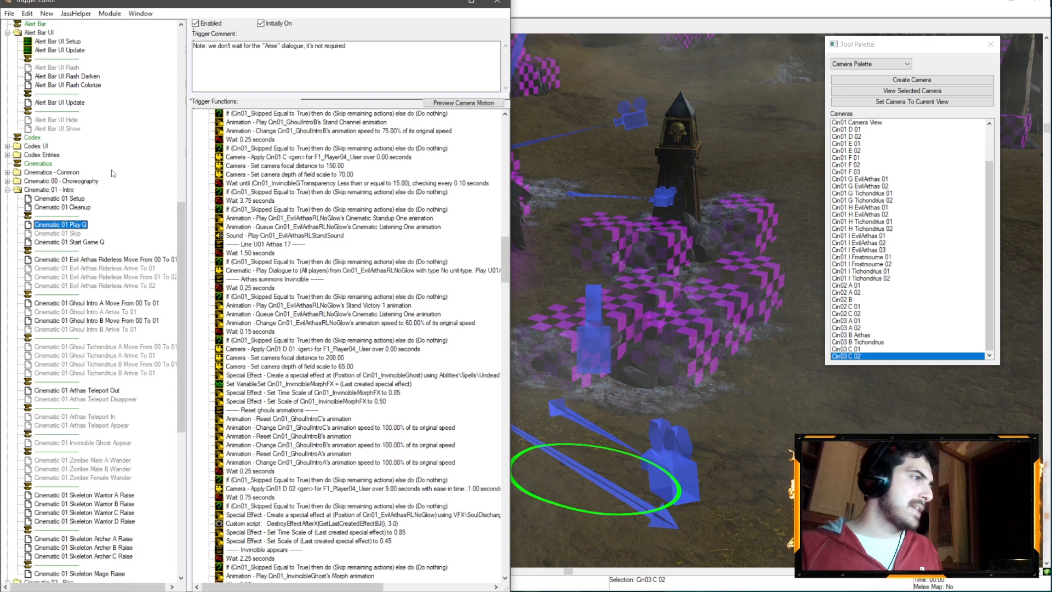
scroll(370, 233, "up", 7)
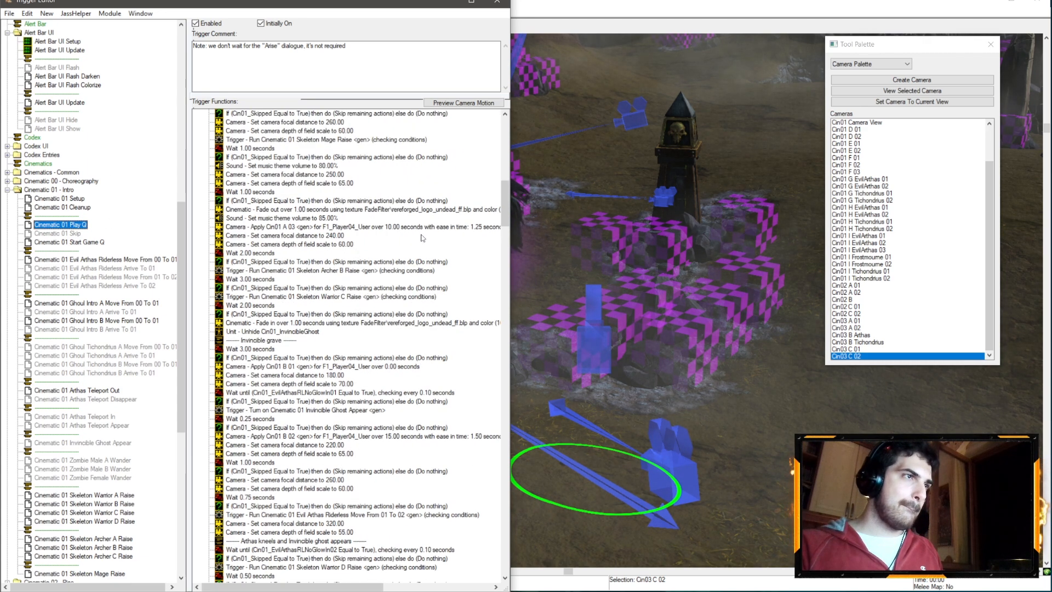
scroll(361, 238, "down", 20)
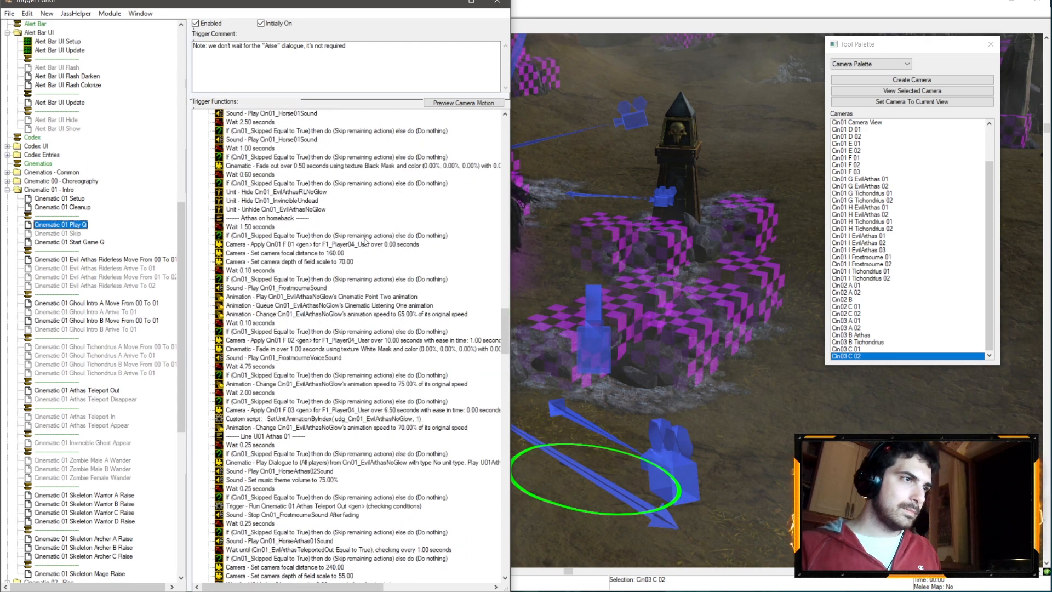
left_click_drag(505, 339, 505, 369)
left_click(300, 235)
left_click(286, 201)
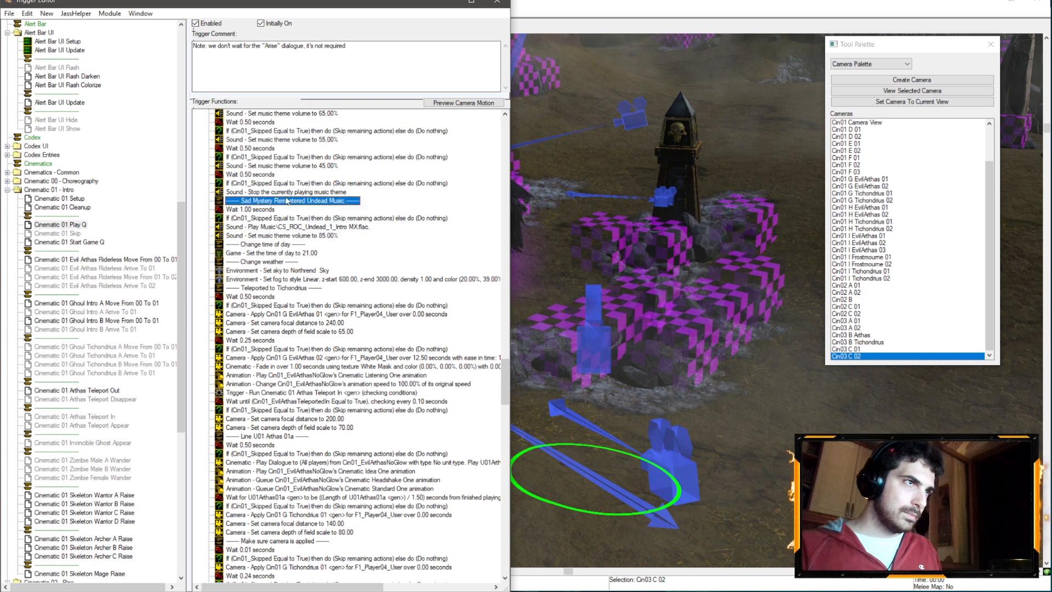
left_click(298, 219, "ctrl")
left_click(298, 226, "ctrl")
left_click(297, 234, "ctrl")
left_click(288, 219, "ctrl")
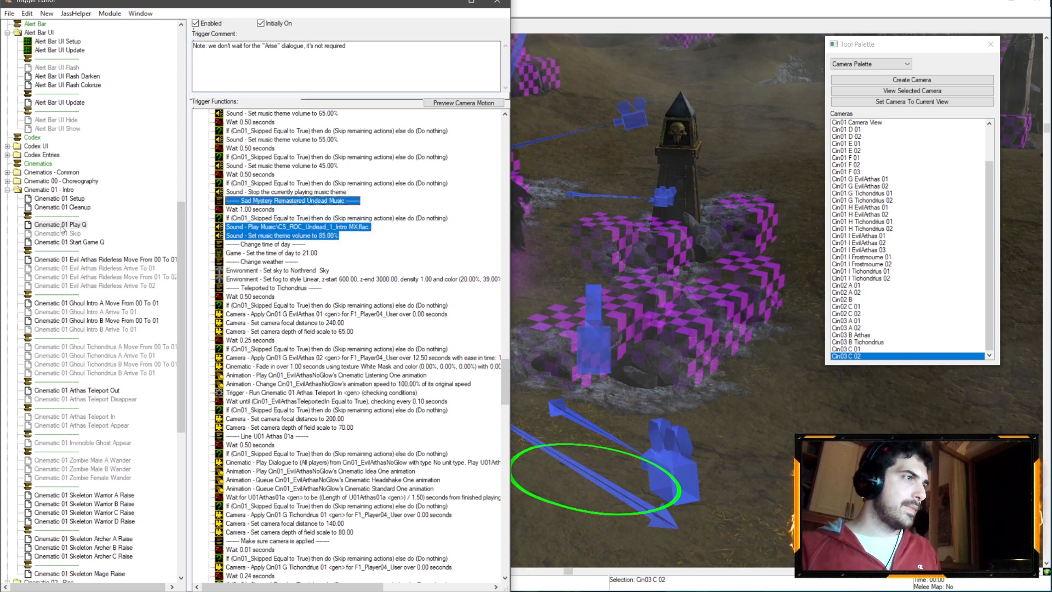
- Paste the copied music comment and sound actions after the Cin03 C 02 camera action in Cinematic 03 Play Q
left_click(8, 190)
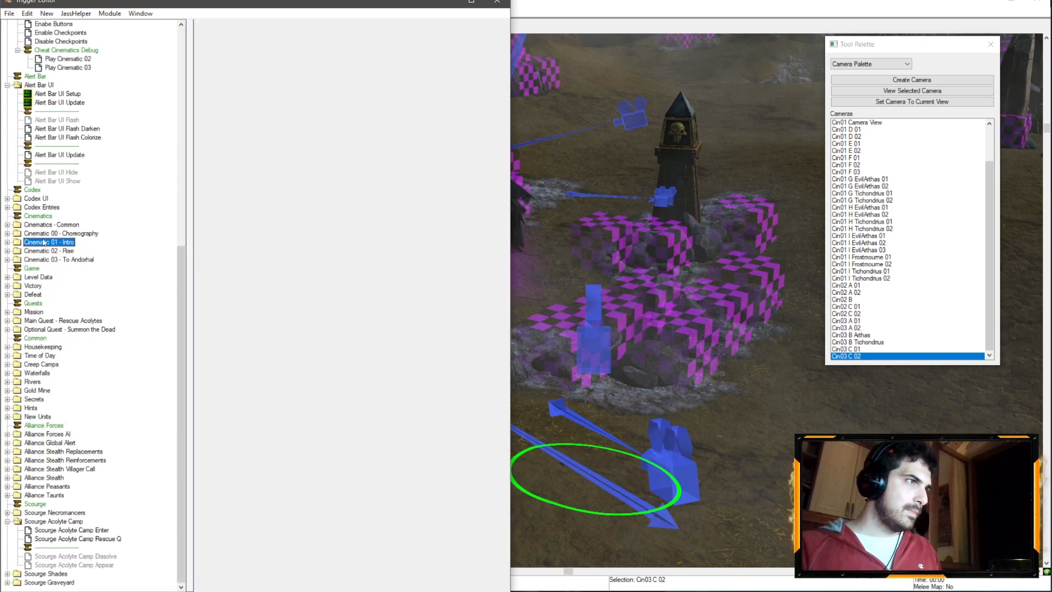
left_click(8, 259)
left_click(65, 294)
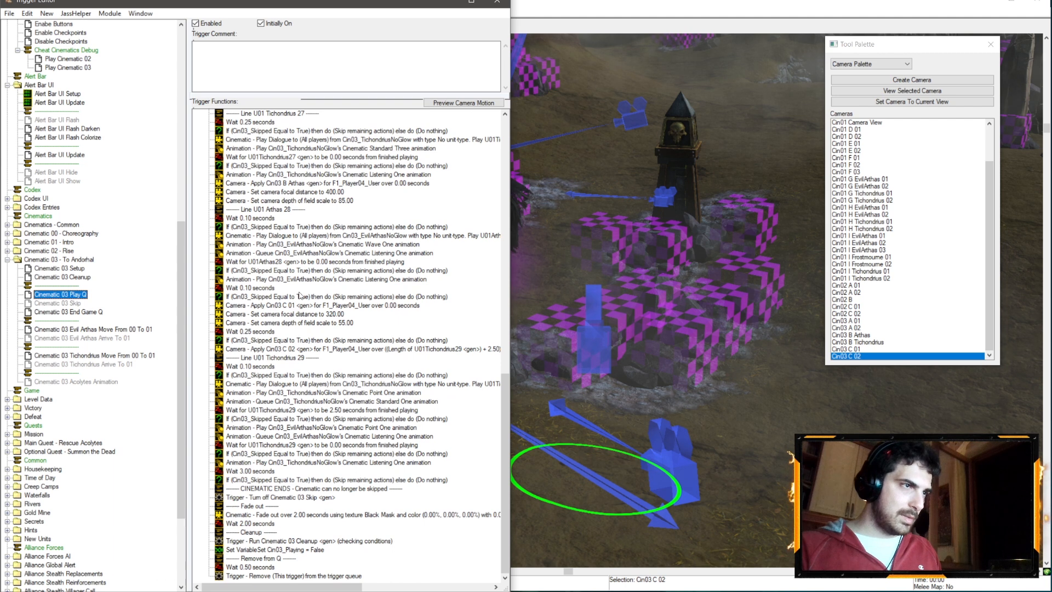
left_click(276, 351)
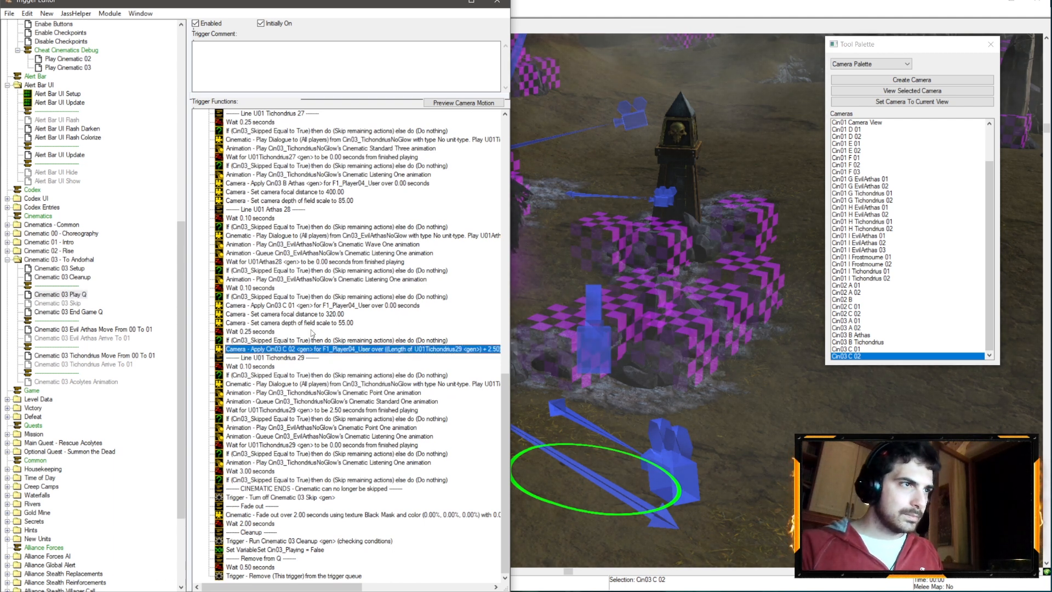
key("ctrl+v")
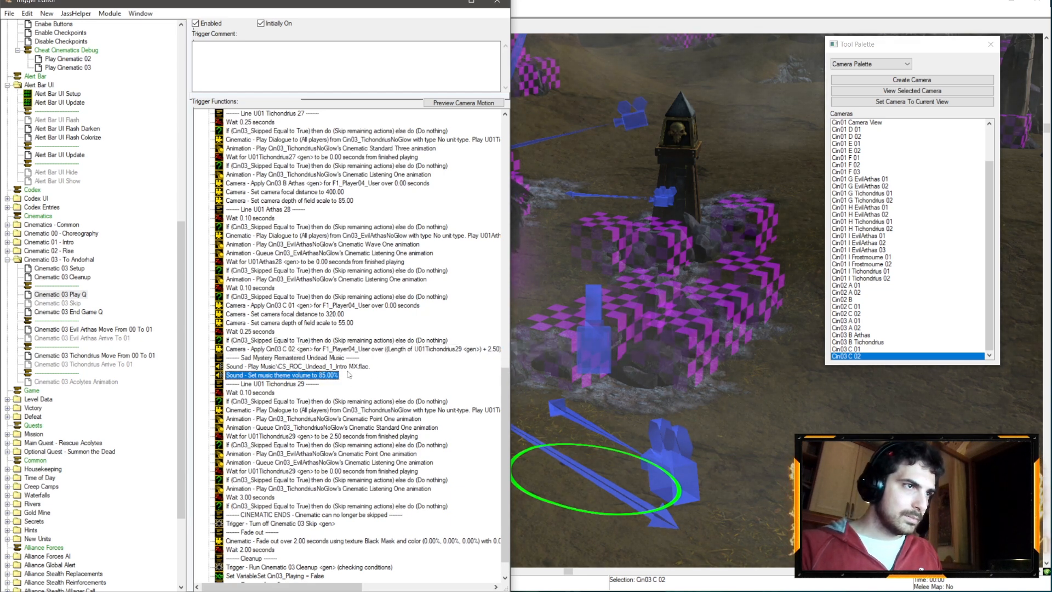
- Set the Cin03 C 02 camera action's duration to the length of U01Tichondrius29 plus 3.50 seconds
double_click(470, 349)
left_click(355, 246)
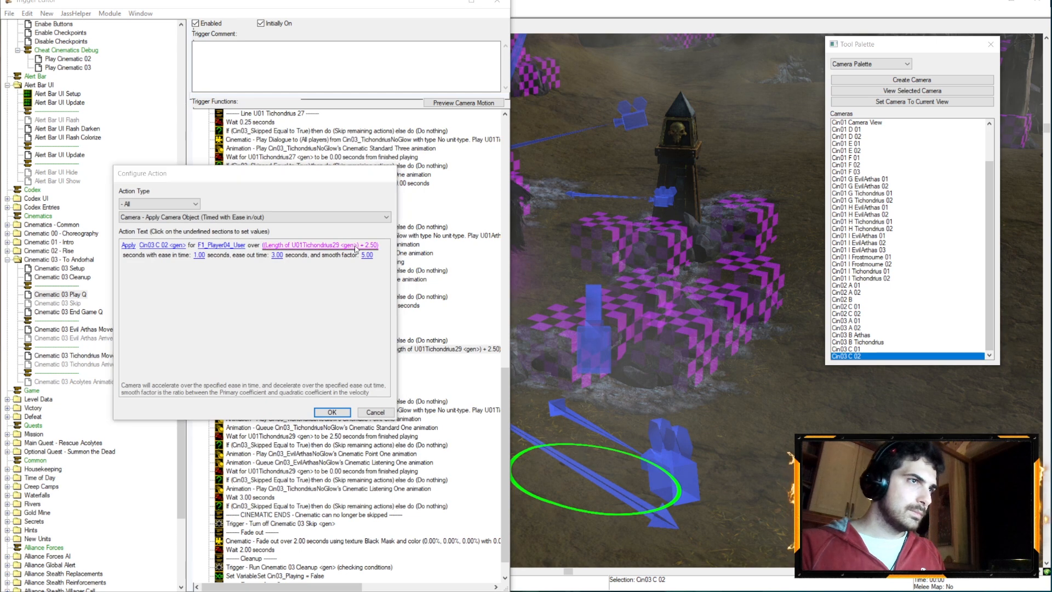
left_click(291, 158)
type("3")
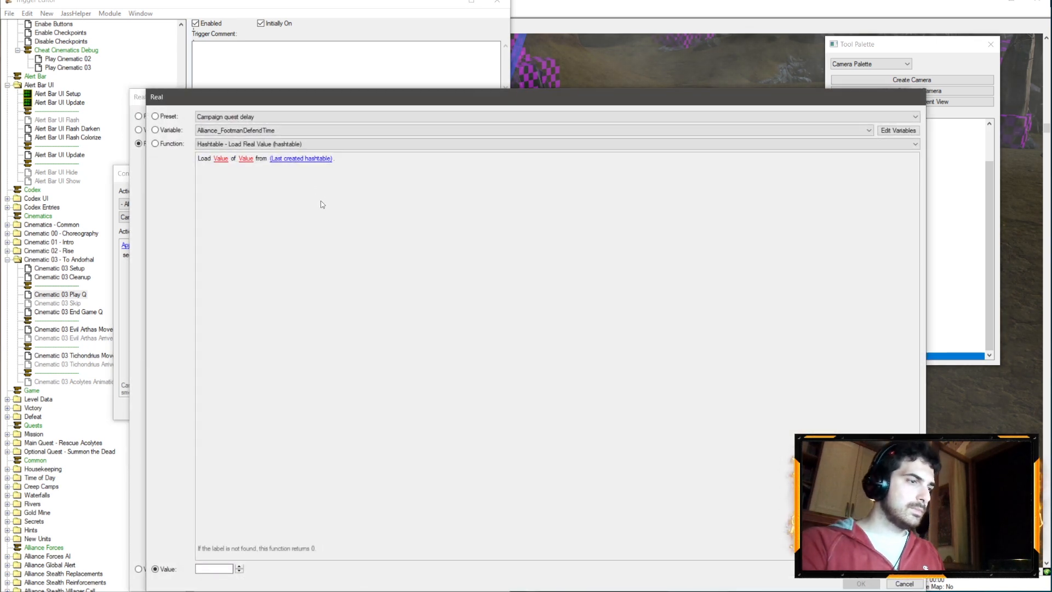
key("Return")
key("Return")
key("Return")
- Change the pasted music comment to "Naxxramas Kel'Thuzad Intro Music"
double_click(304, 357)
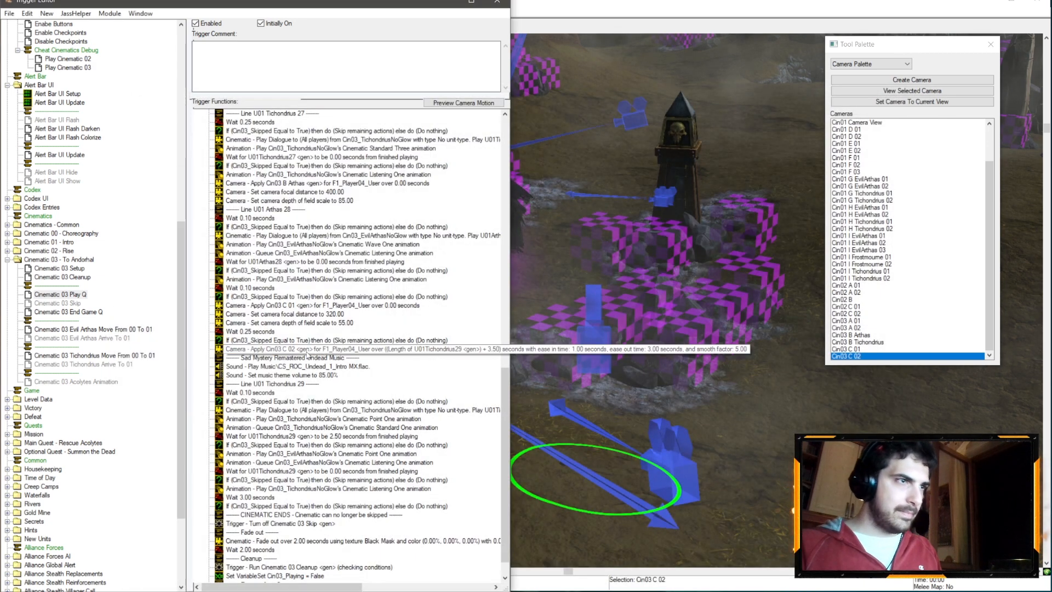
left_click(172, 247)
type("K")
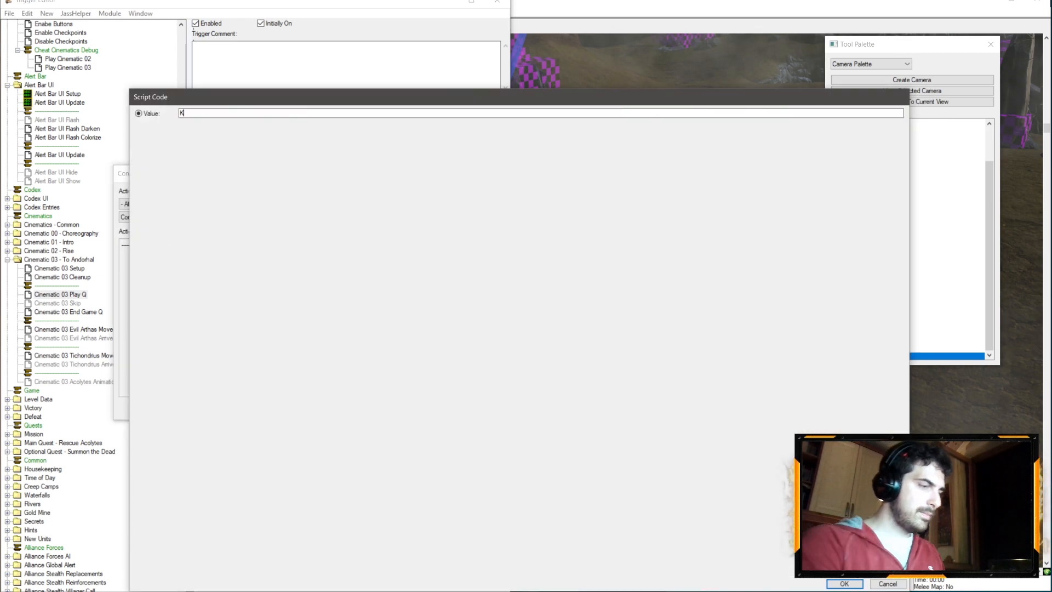
type("el'Thuzad")
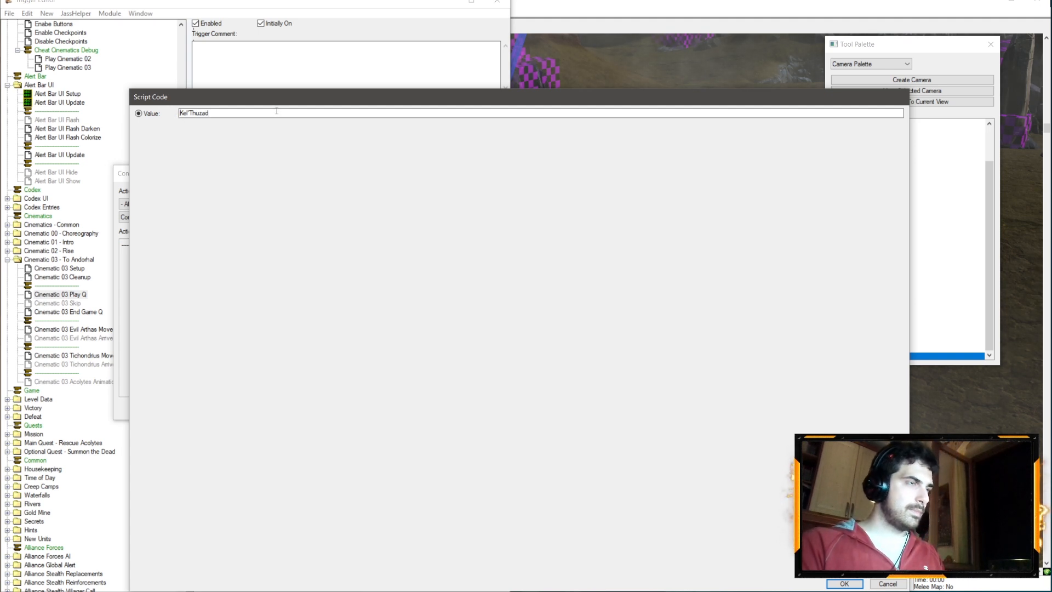
key("Home")
type("Naxxramas")
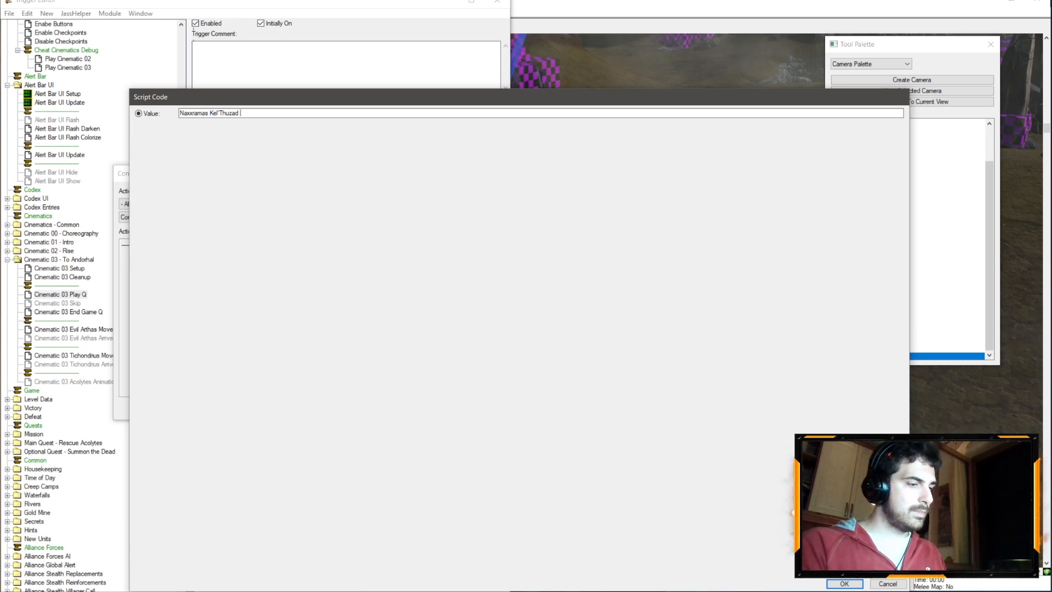
key("Return")
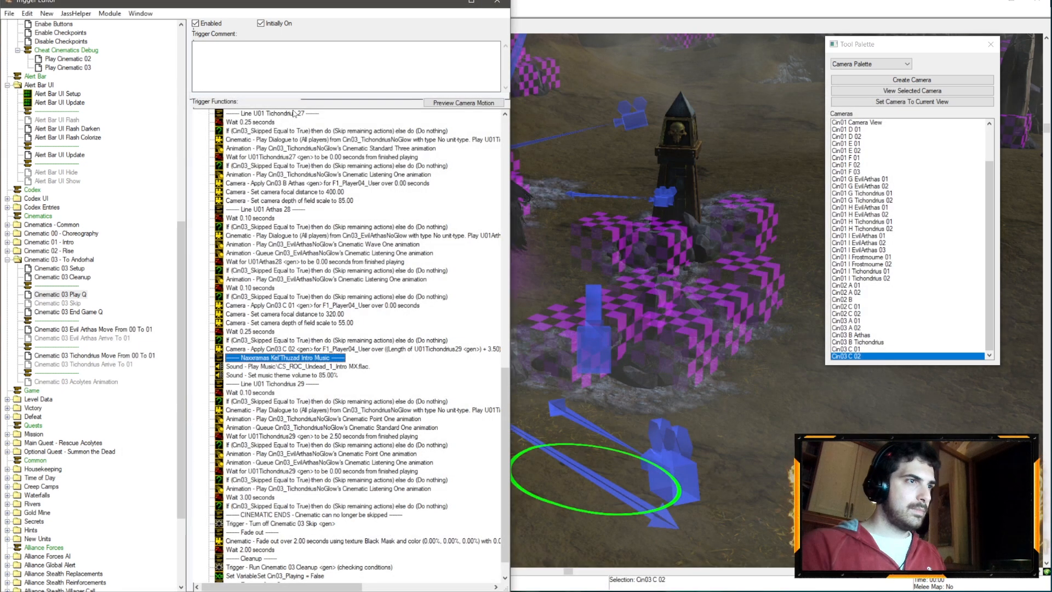
- Set the pasted music action to play the imported theme Music\NaxxramasKelThuzadIntro.flac
left_click(175, 245)
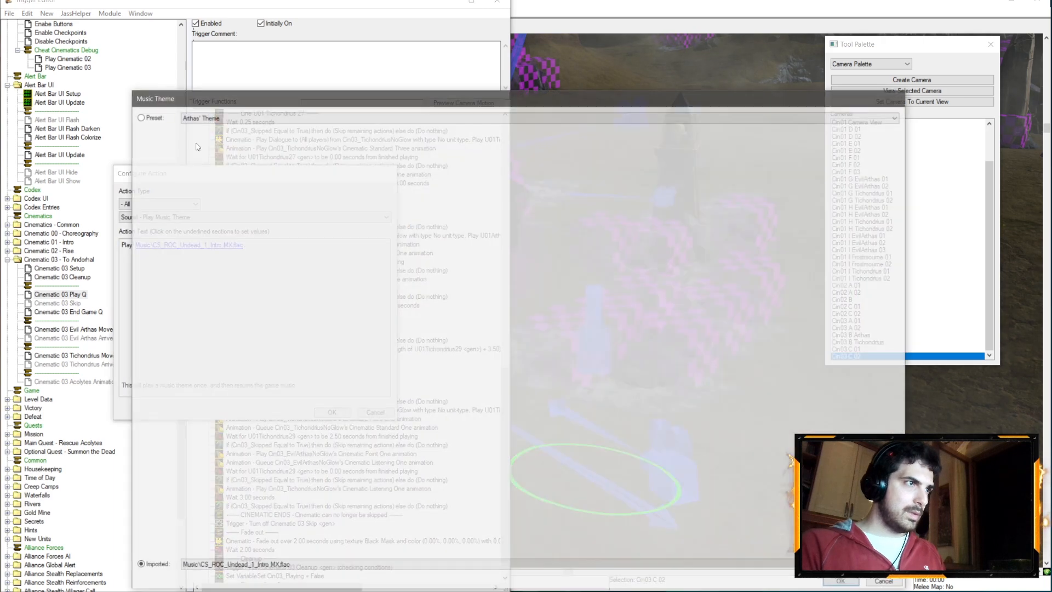
left_click(233, 566)
left_click(228, 365)
key("Return")
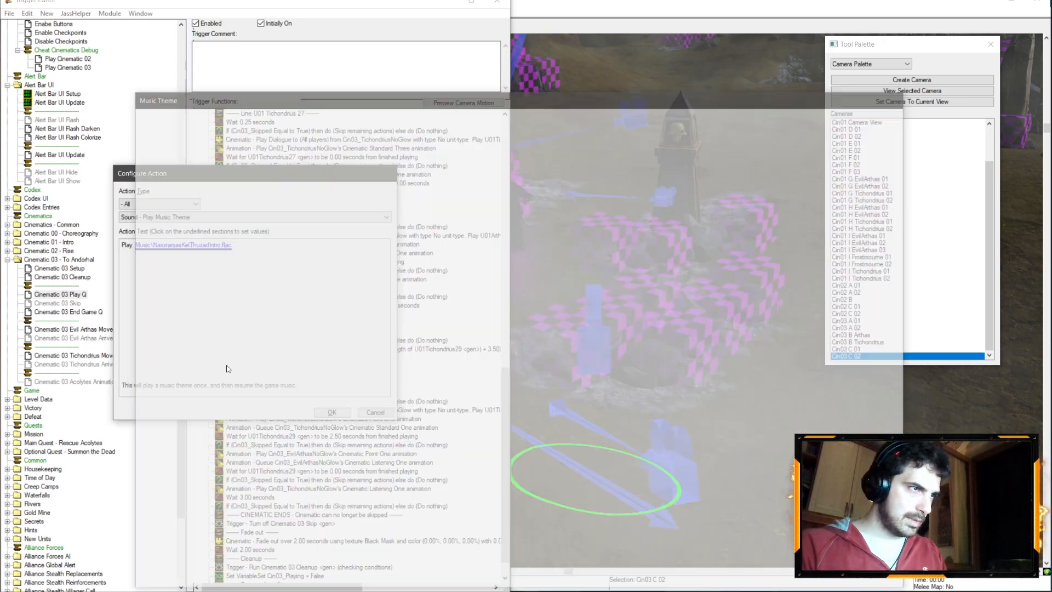
key("Return")
- Set the pasted music theme volume action to 65%
double_click(299, 376)
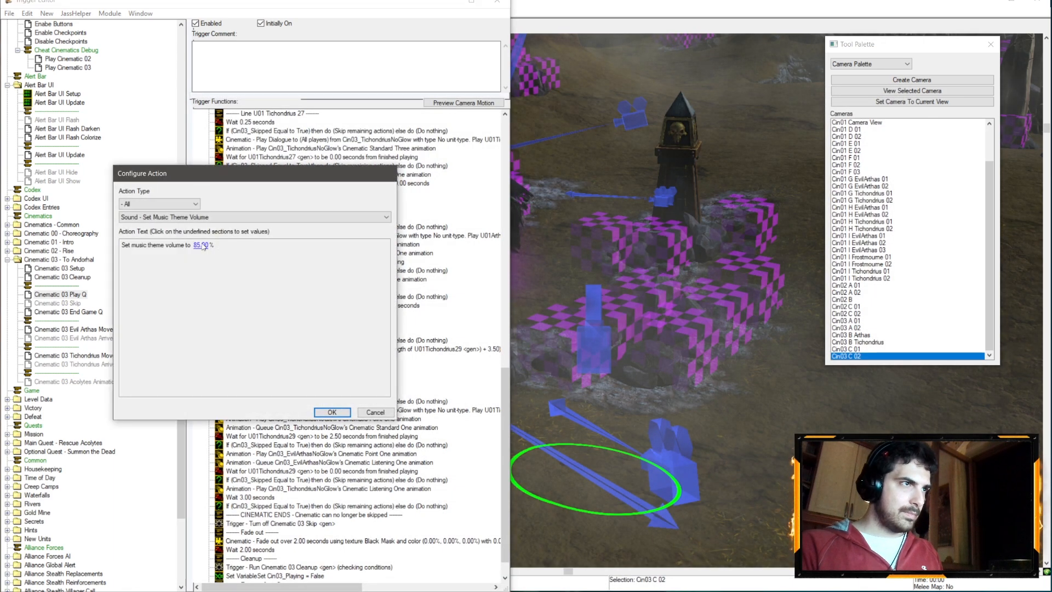
left_click(201, 245)
type("70")
key("Return")
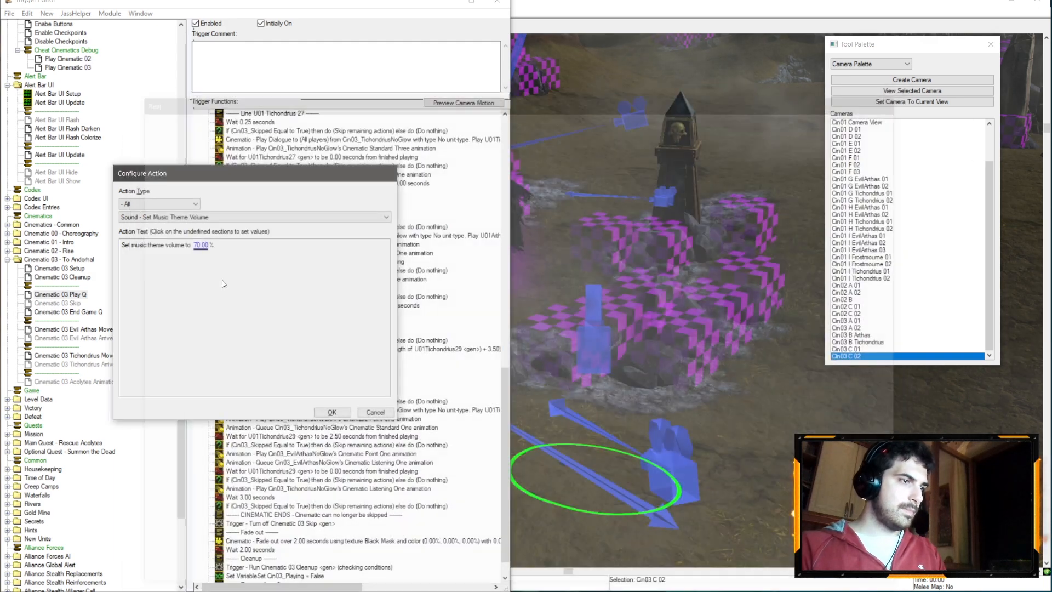
left_click(201, 245)
type("65")
key("Return")
key("Return")
- Move the Naxxramas music comment and its two sound actions above the 0.25-second wait preceding the Cin03 C 02 camera action
left_click(265, 392)
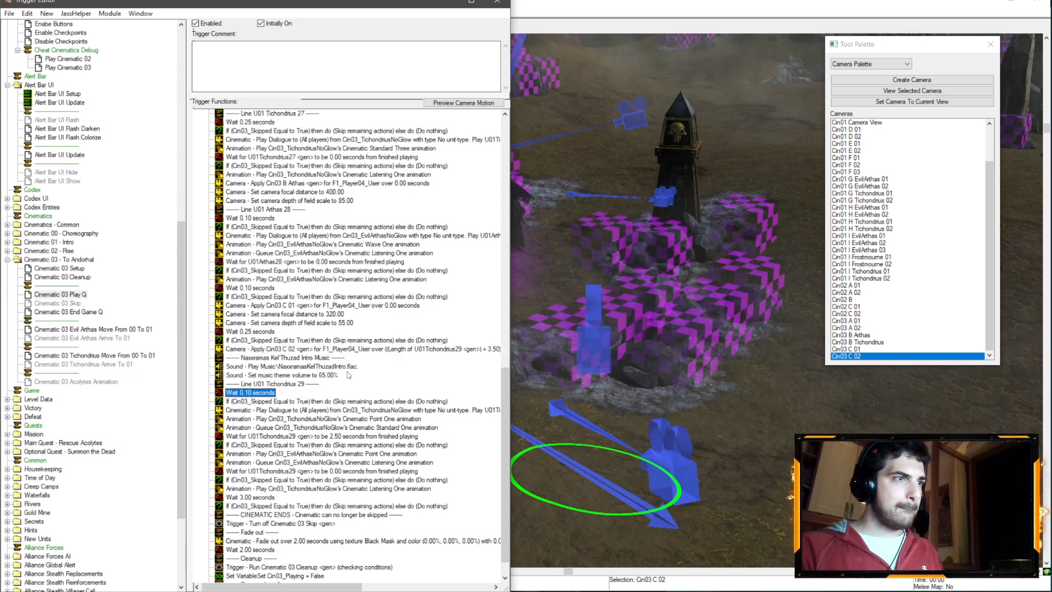
scroll(274, 351, "down", 1)
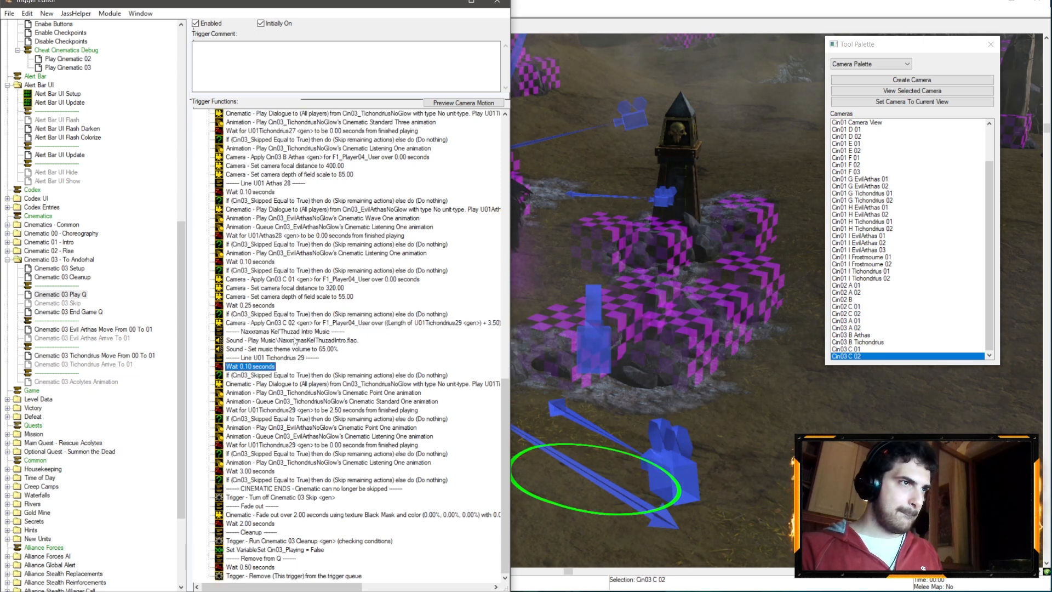
left_click(303, 333)
left_click(299, 356, "shift")
left_click_drag(296, 335, 305, 304)
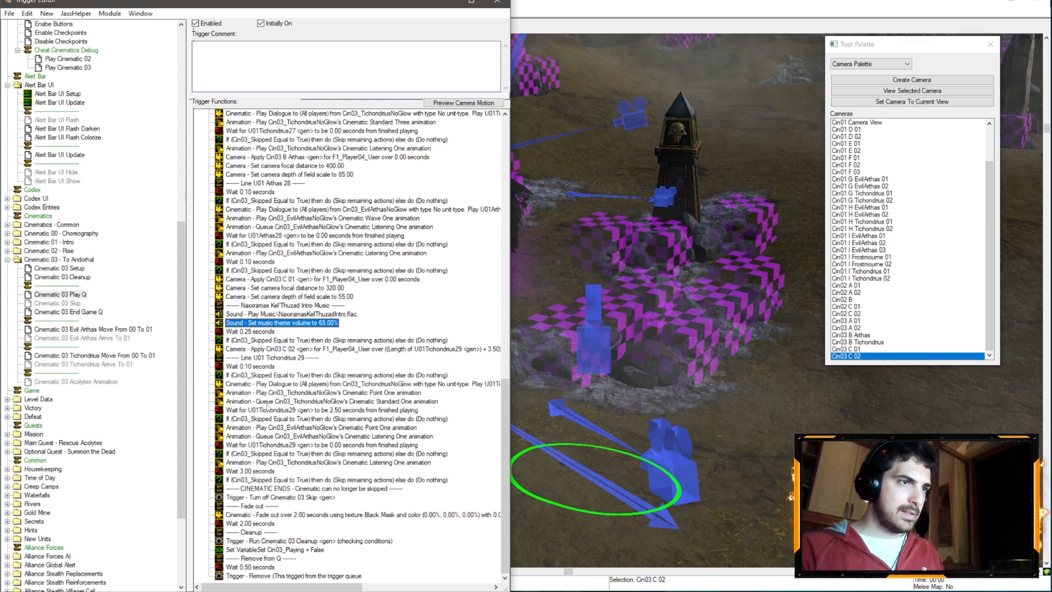
- Save the map from the main editor window and launch a test run in Warcraft III
left_click(13, 590)
left_click(22, 583)
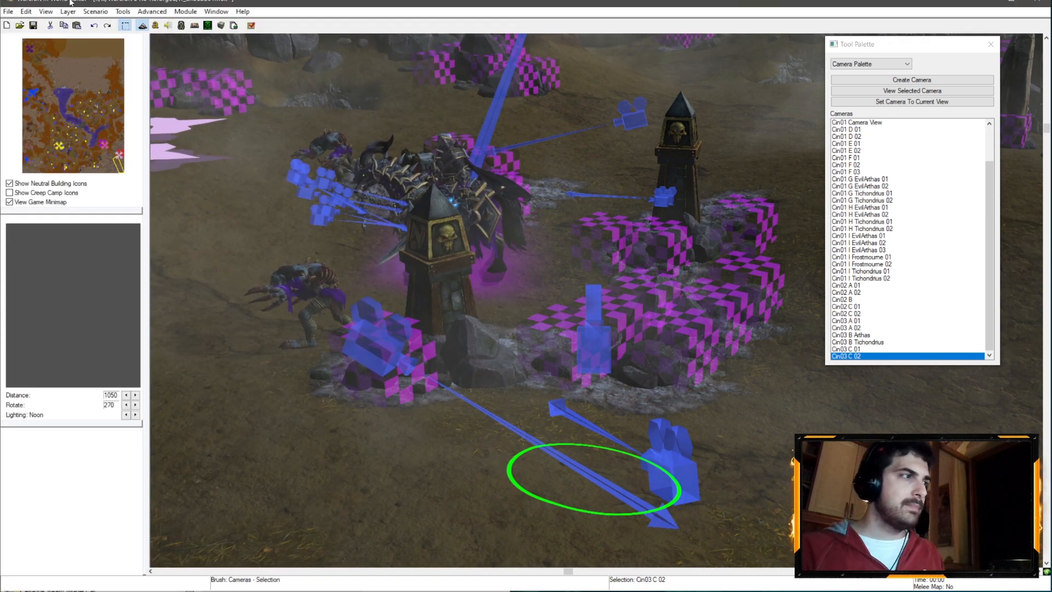
key("ctrl+s")
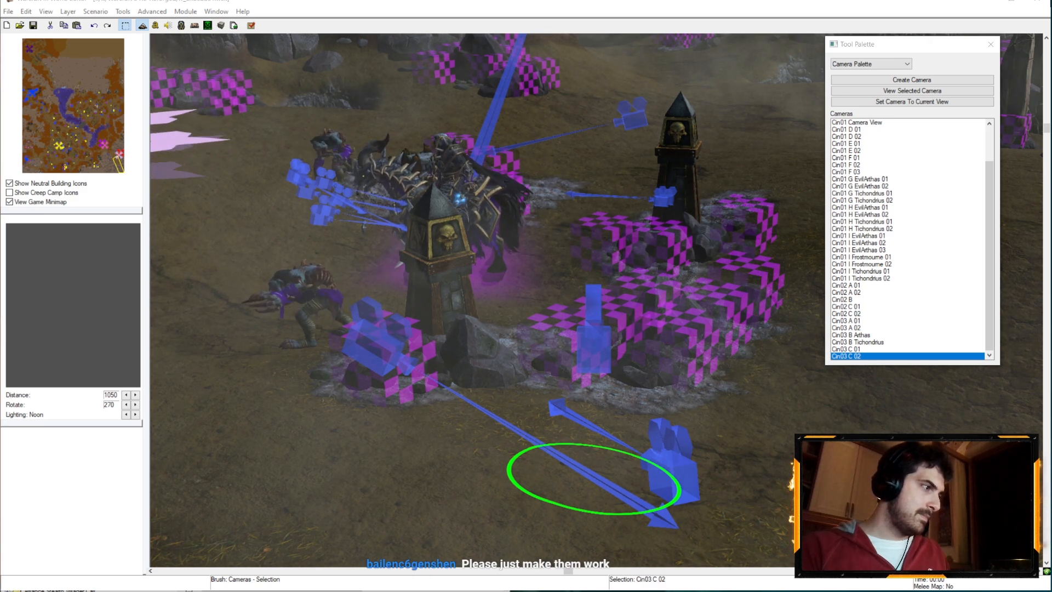
left_click(250, 25)
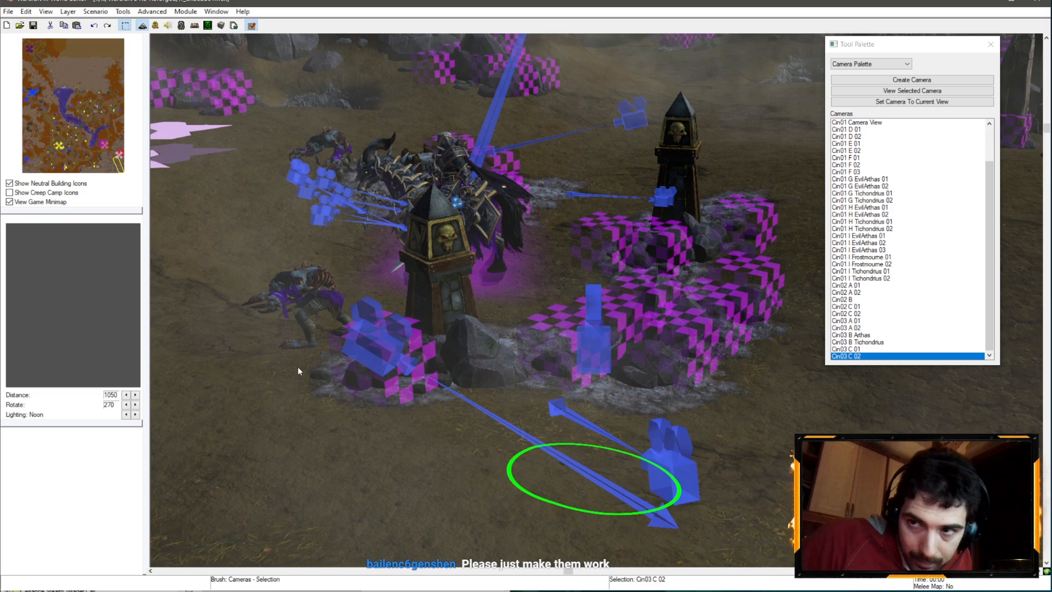
key("super+d")
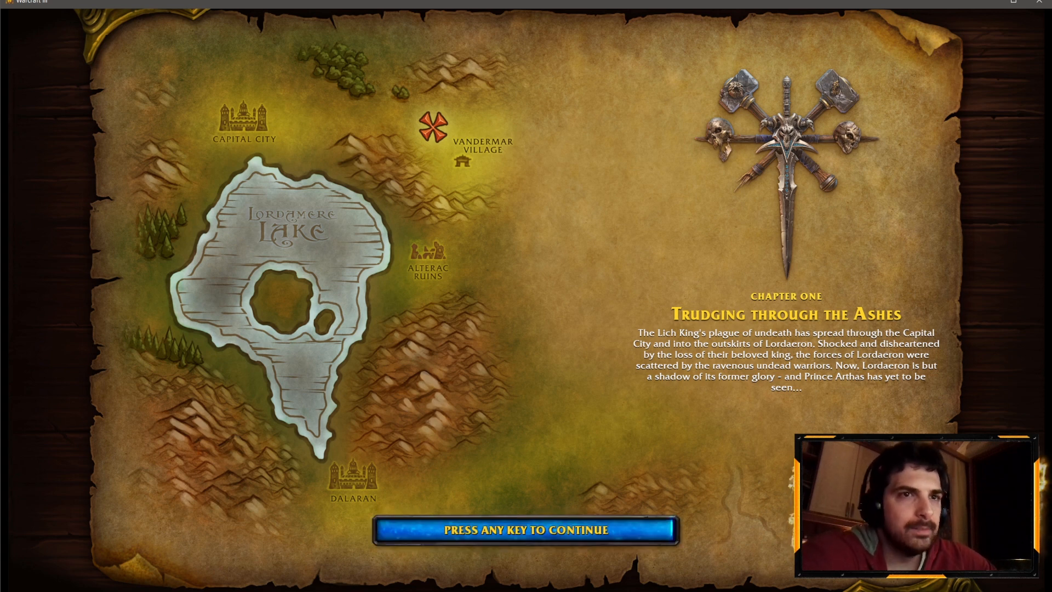
- Start the test map, skip the intro cinematic, and play Cinematic 03 with the chat command cin03
key("space")
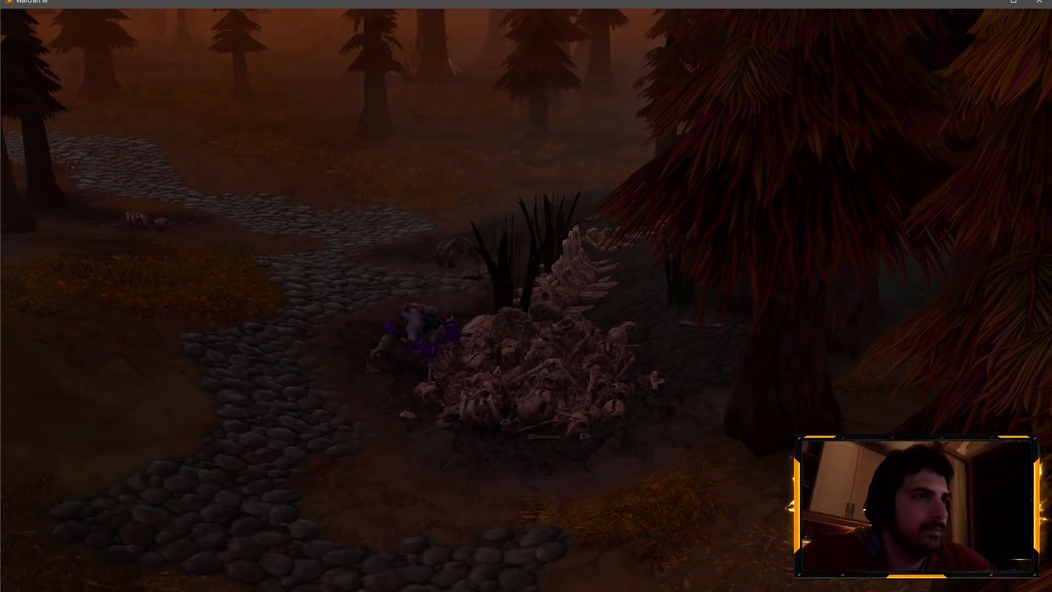
key("Escape")
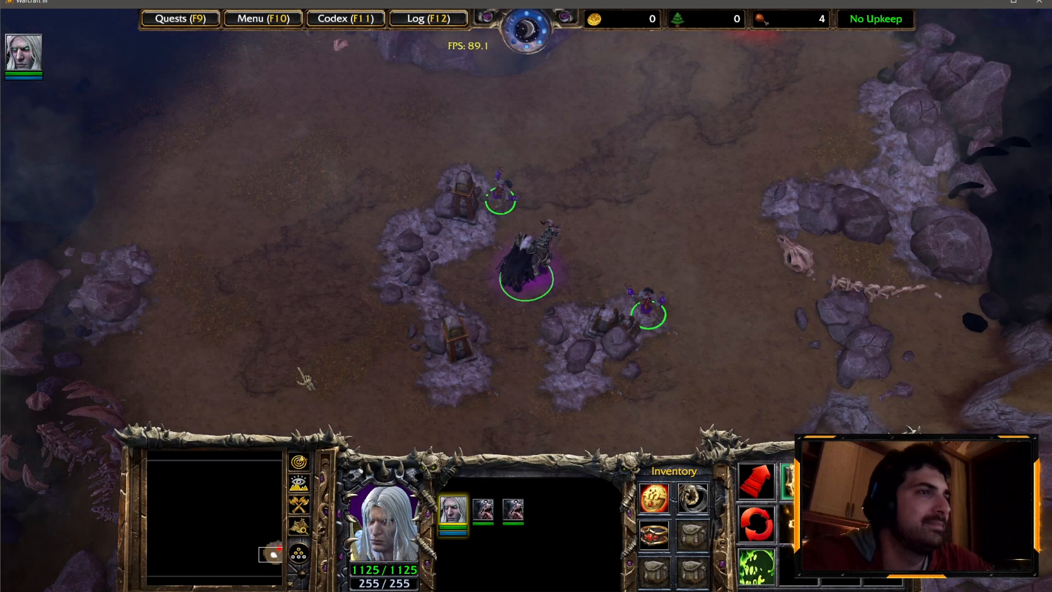
key("Return")
type("cin03")
key("Return")
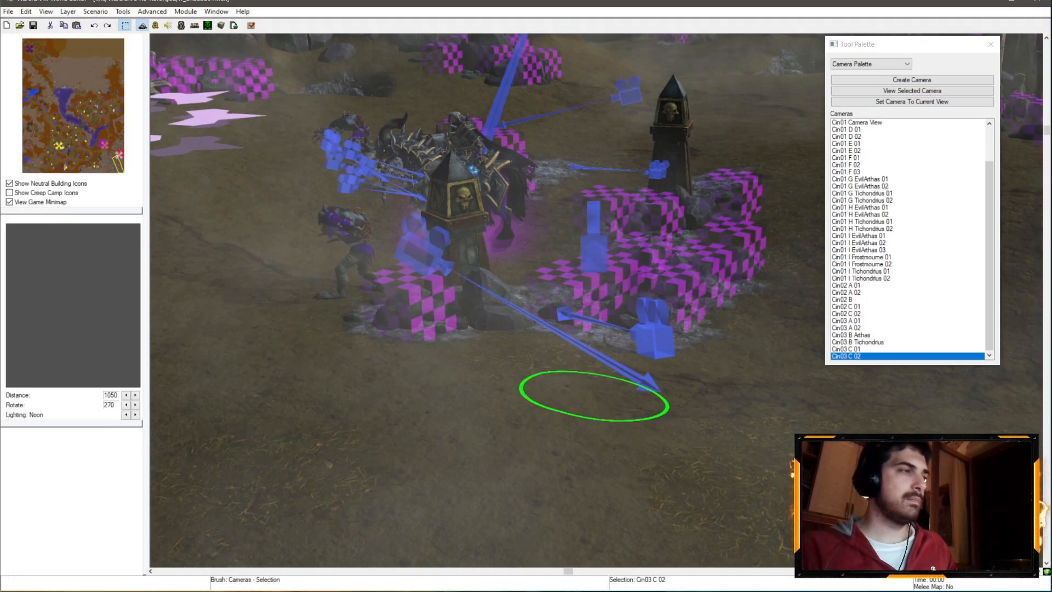
- Back in the World Editor, show the regions and move the Cin03 Tichondrius 00 region closer to the Cin03 Evil Arthas regions
mouse_move(10, 571)
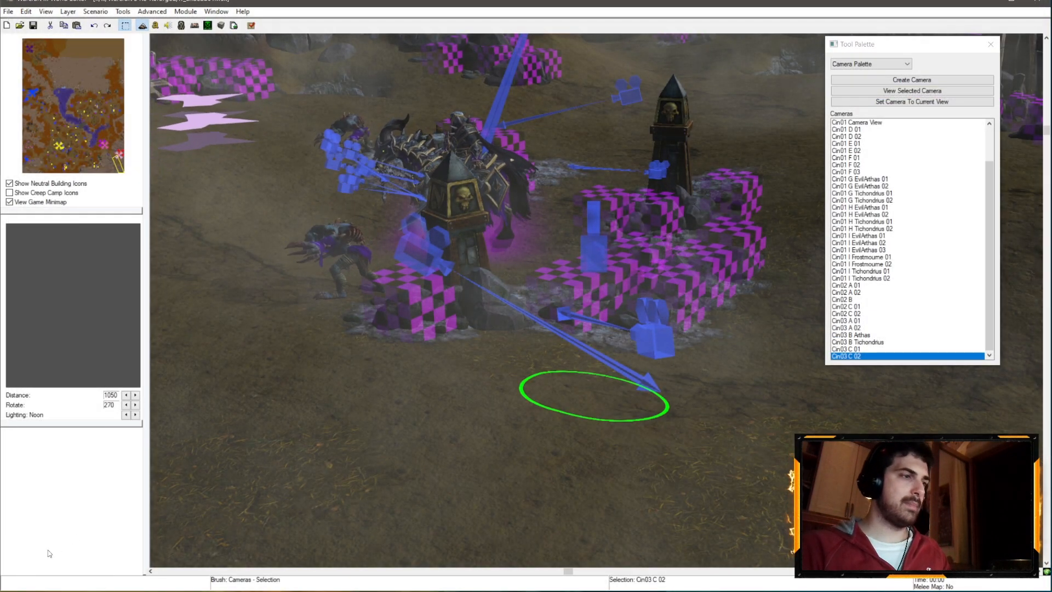
scroll(364, 330, "down", 4)
scroll(364, 328, "down", 3)
right_click_drag(363, 327, 228, 351, "ctrl")
key("ctrl+r")
right_click_drag(432, 274, 564, 224)
left_click(871, 64)
left_click(857, 94)
right_click_drag(717, 164, 673, 169, "ctrl")
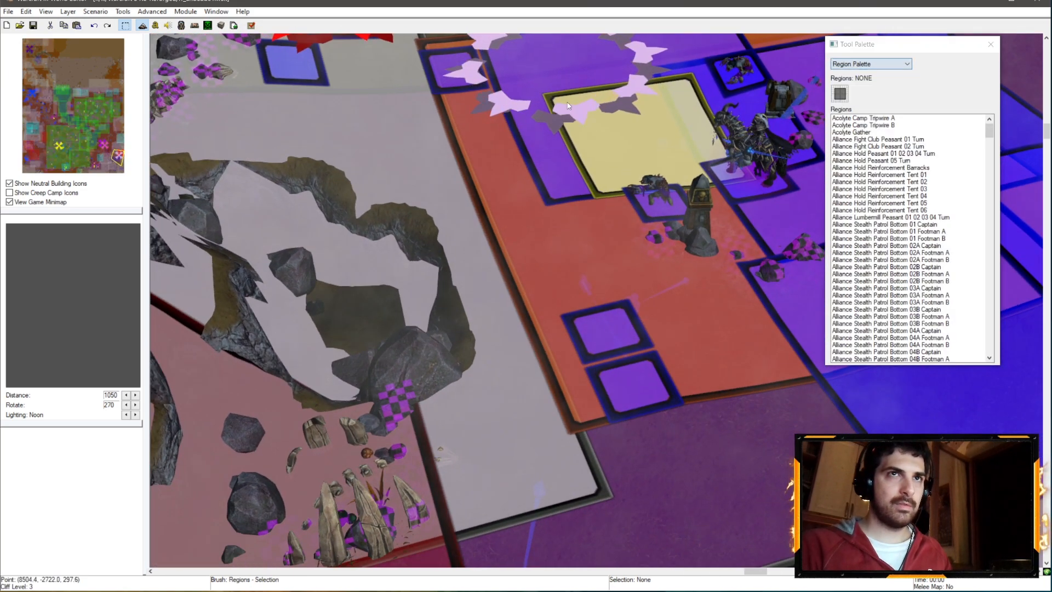
left_click(476, 76)
mouse_move(504, 190)
left_mouse_down()
mouse_move(521, 217)
mouse_move(517, 185)
mouse_move(500, 173)
mouse_move(513, 188)
left_mouse_up()
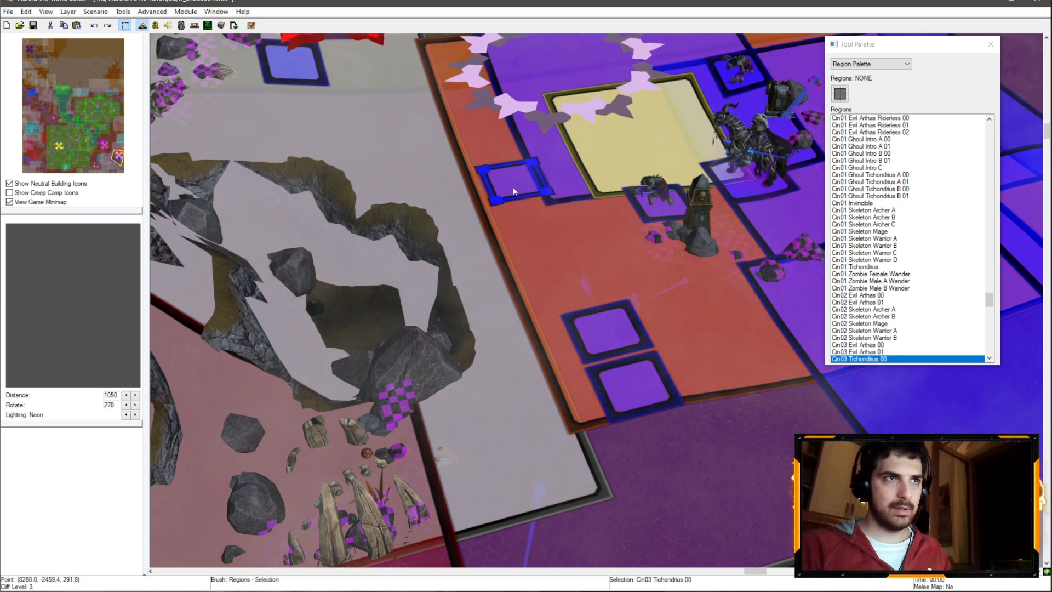
- Shift the Cin03 Evil Arthas 00 region slightly closer to the Cin03 Evil Arthas 01 region
left_click_drag(603, 324, 595, 345)
left_click(629, 376)
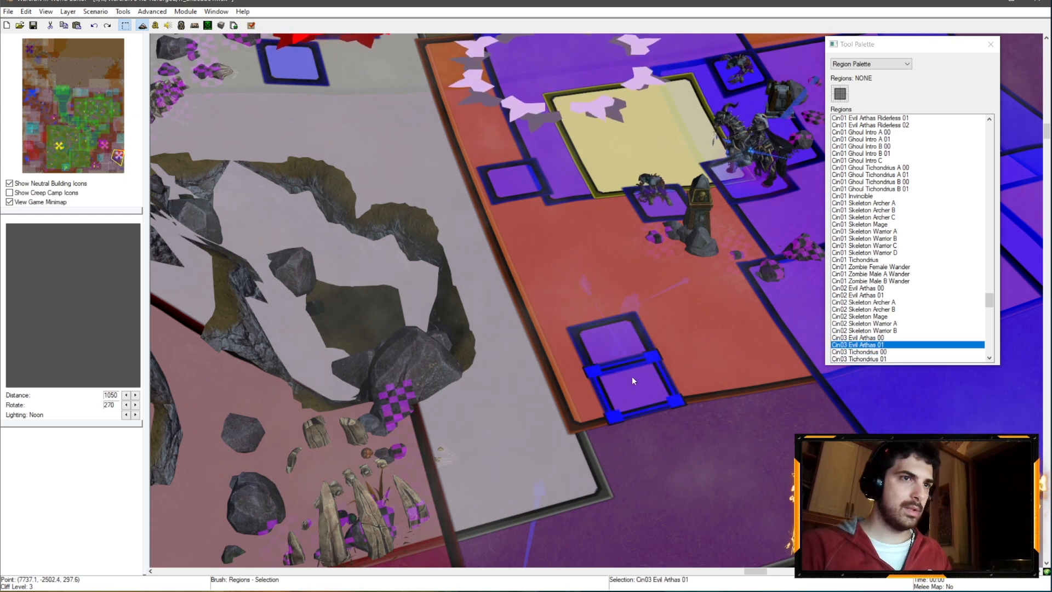
left_click_drag(630, 377, 619, 363)
key("KP_2")
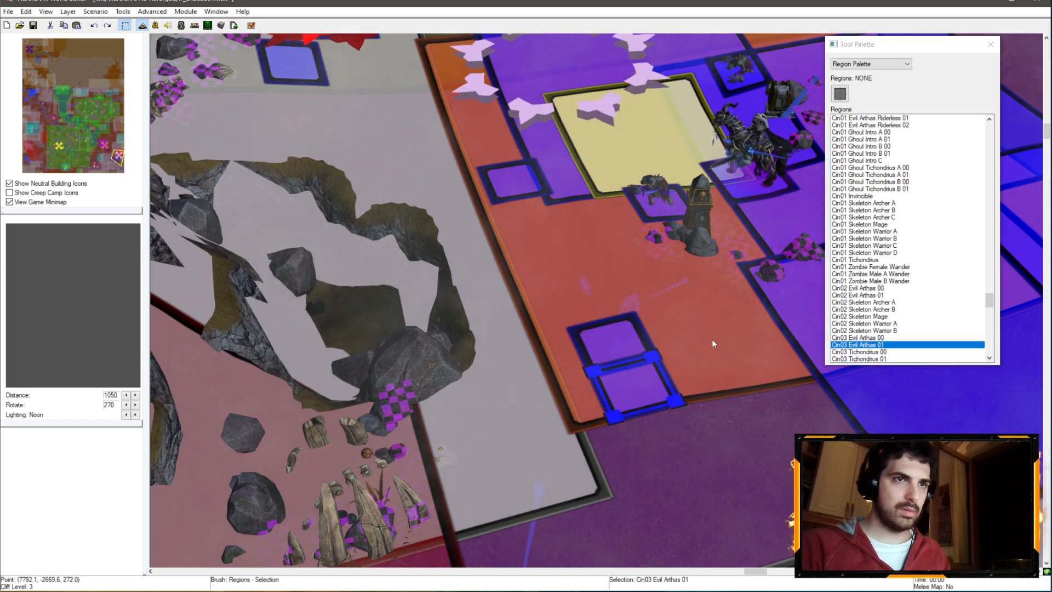
- In the Cinematic 03 Play Q trigger, set the Naxxramas music theme volume to 45%
key("F4")
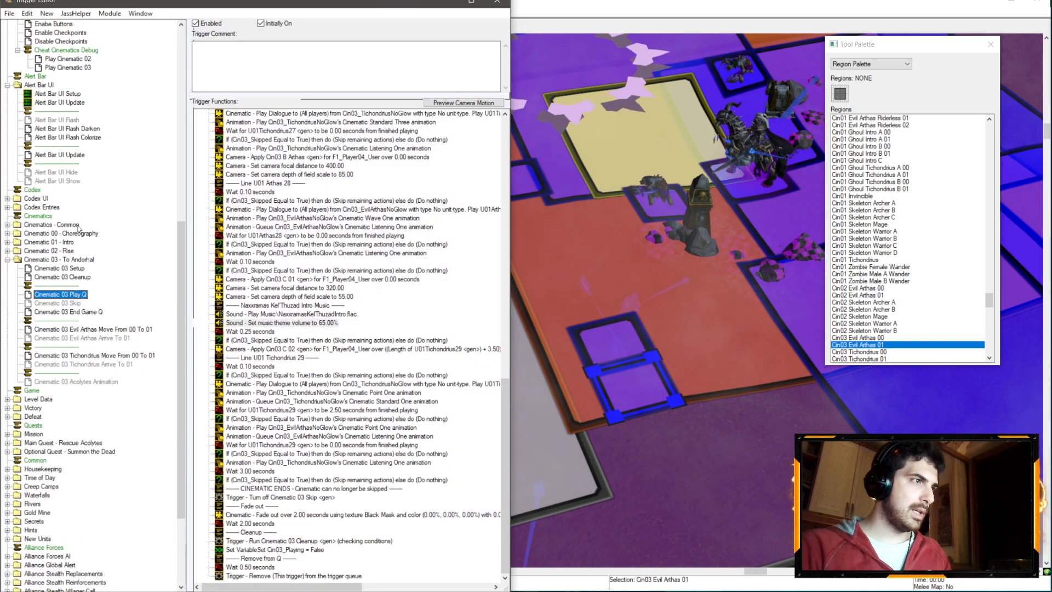
double_click(337, 324)
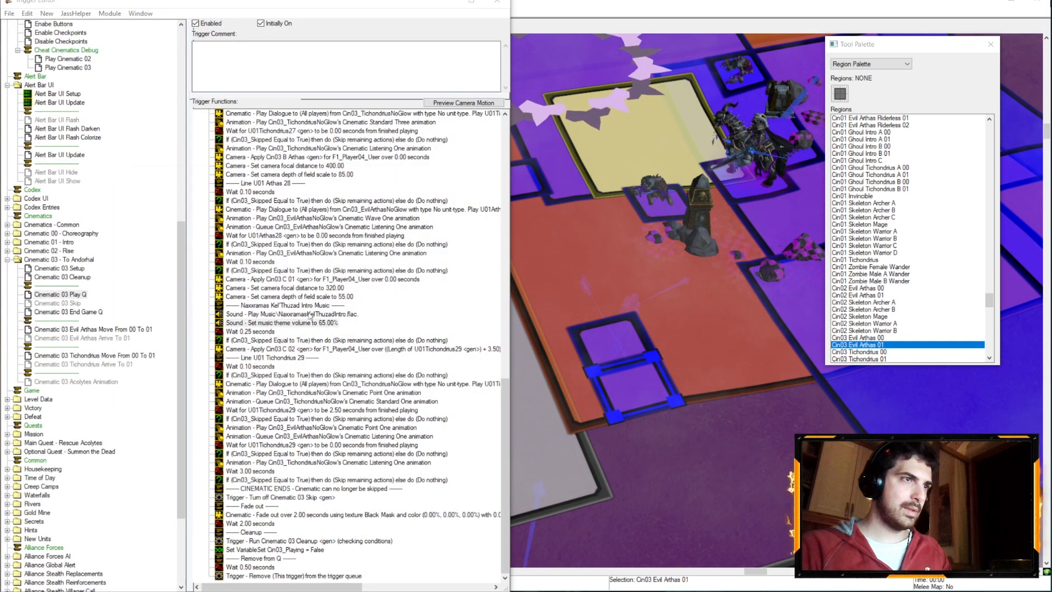
left_click(201, 245)
type("45")
key("Return")
key("Return")
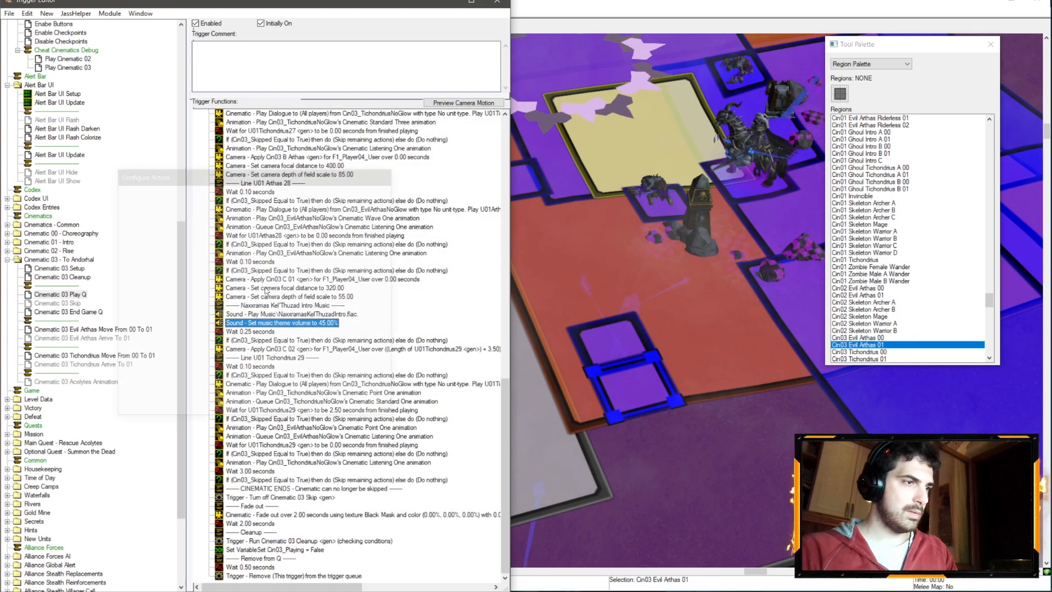
- Move the Naxxramas music comment and its two sound actions to just before the wait for U01Arthas28 to finish playing
left_click(279, 306, "shift")
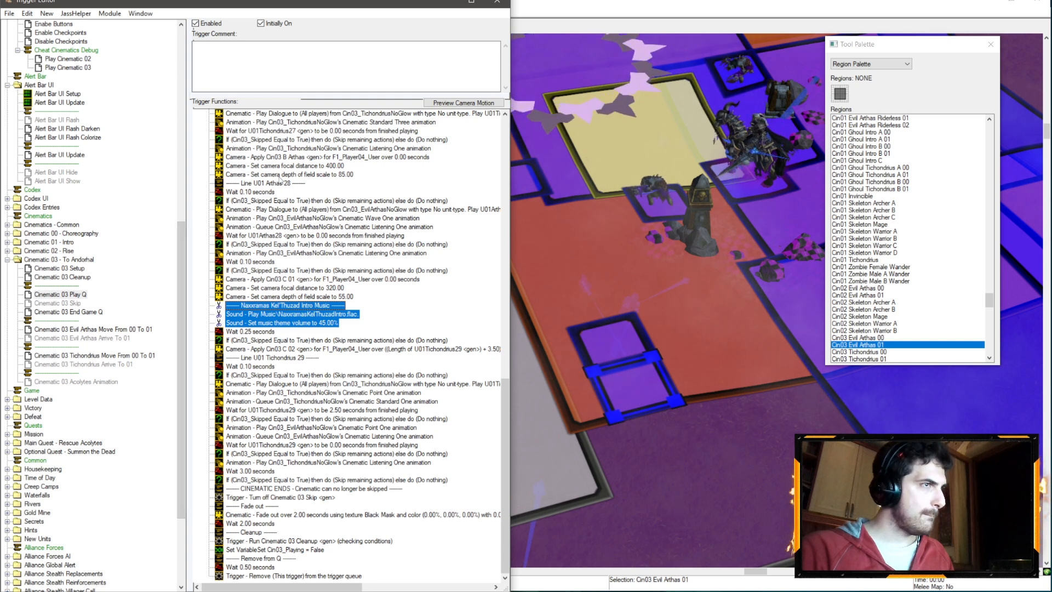
left_click_drag(281, 179, 280, 181)
left_click(252, 218)
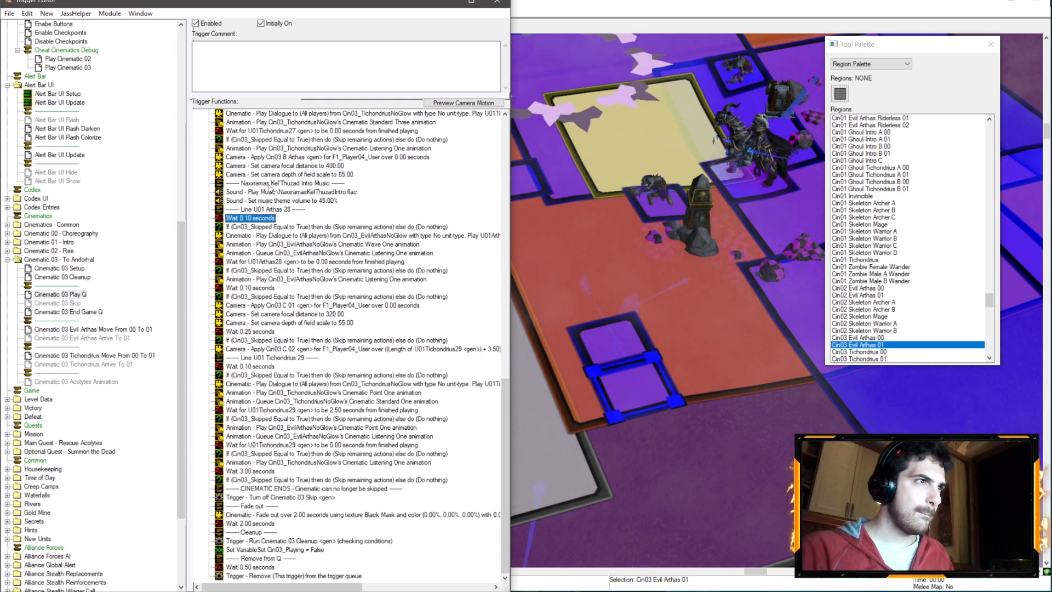
left_click(265, 177)
scroll(277, 189, "up", 1)
left_click(277, 212)
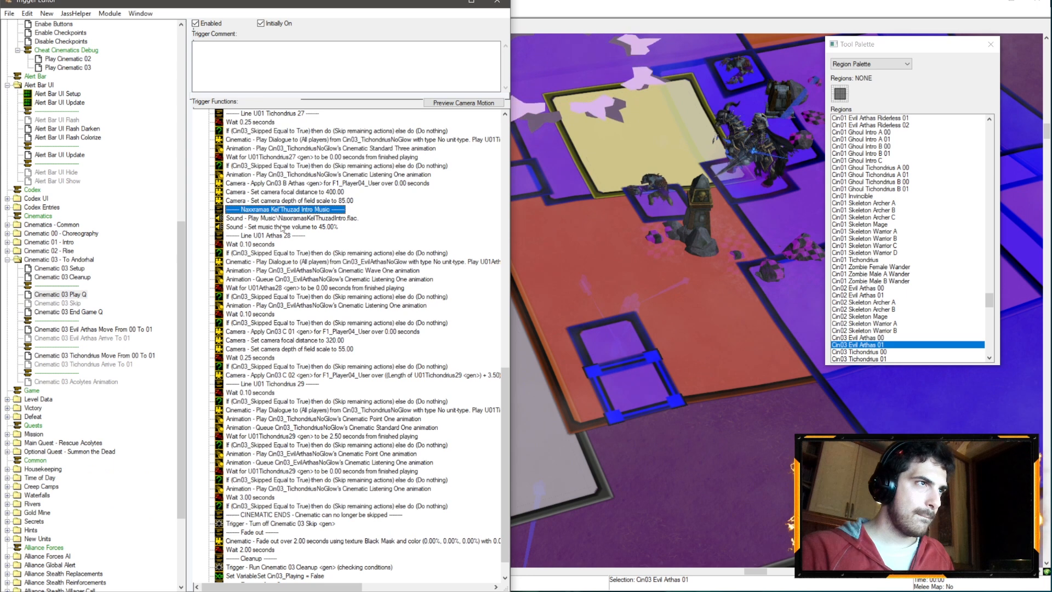
left_click(281, 226, "shift")
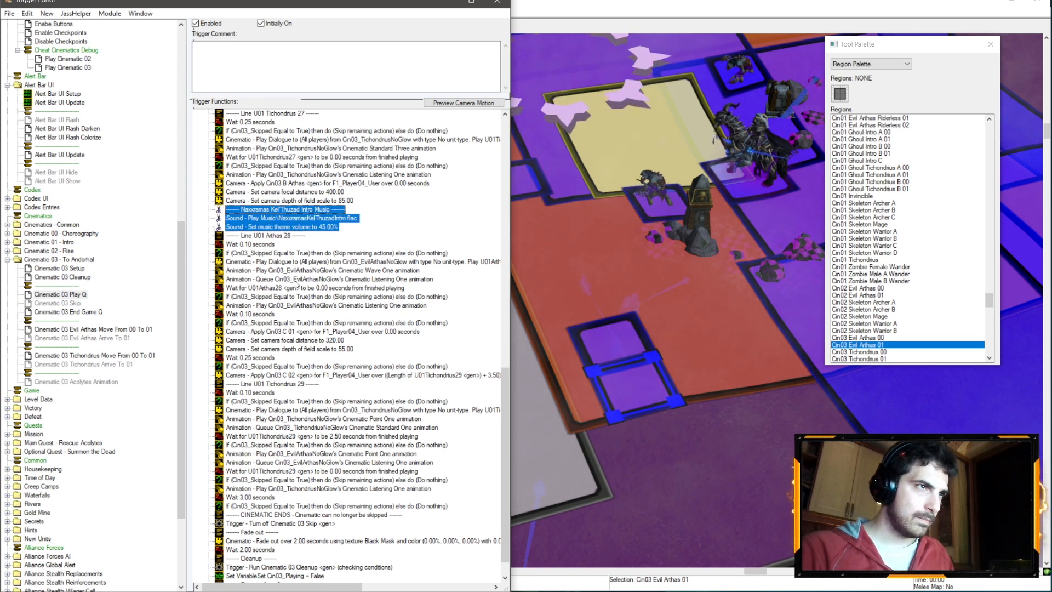
left_click_drag(252, 289, 253, 289)
- Copy the 0.10-second wait and Cin03_Skipped check from Line U01 Arthas 28 to between the Naxxramas music comment and its sound actions
left_click(263, 218)
left_click(263, 227, "shift")
key("ctrl+c")
left_click(266, 262)
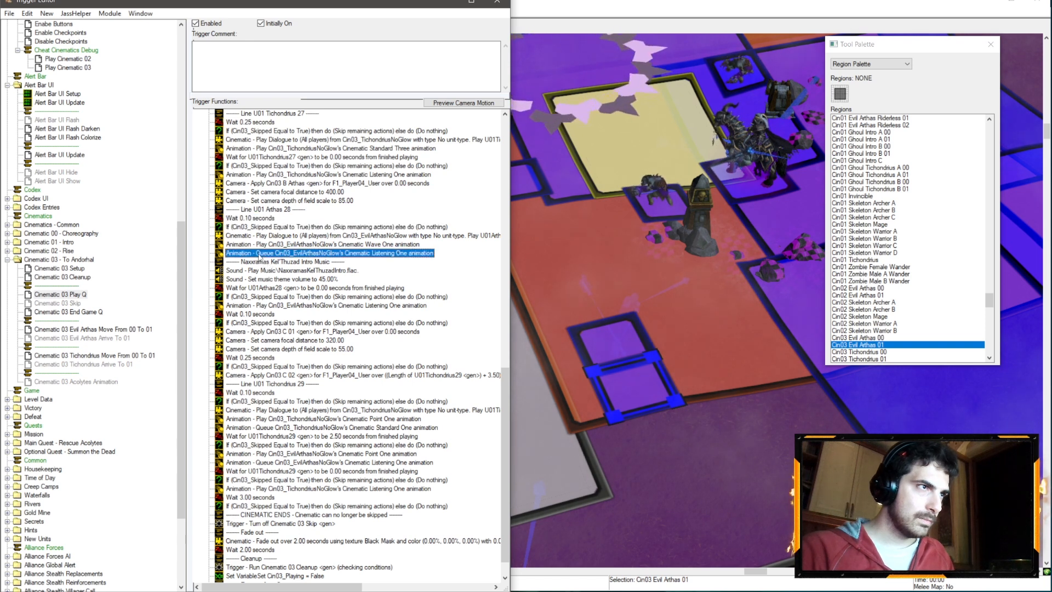
key("ctrl+v")
scroll(314, 329, "down", 2)
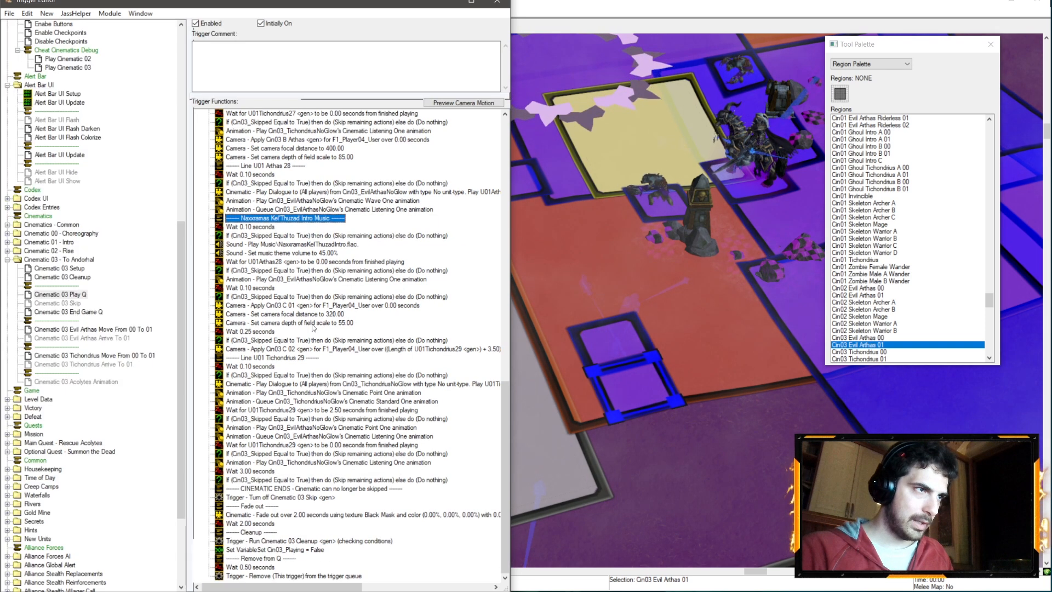
- Copy the music theme volume action to after the Cin03 C 02 camera action and set it to 50%
left_click(298, 252)
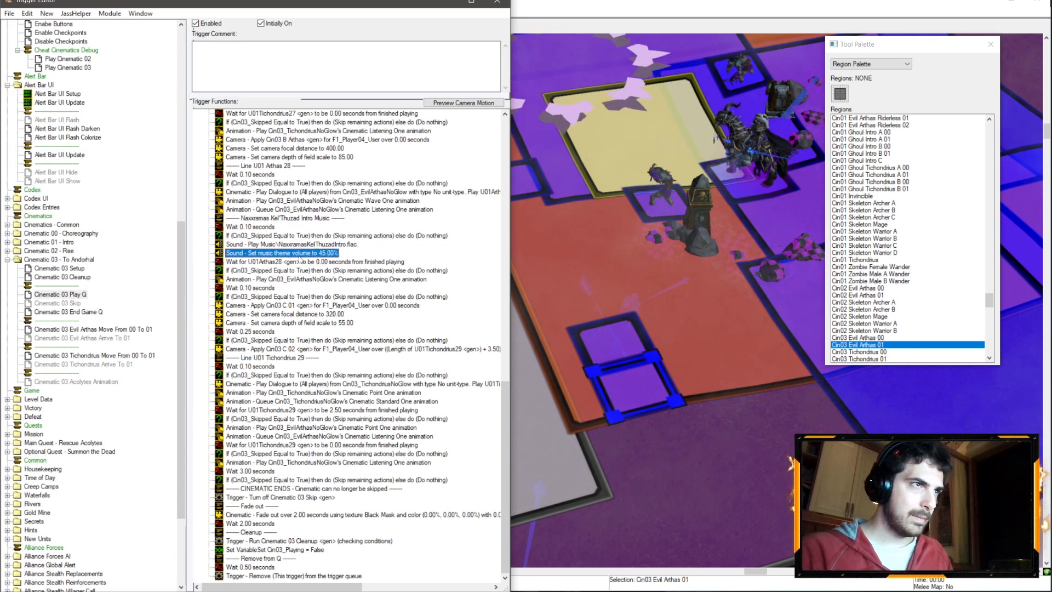
left_click(278, 351)
key("ctrl+v")
double_click(281, 357)
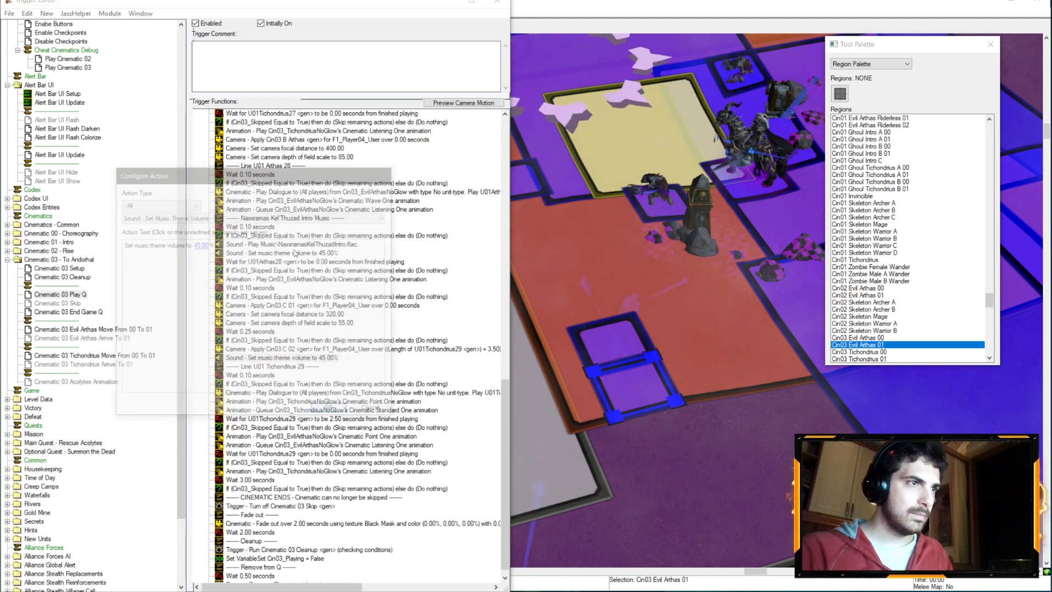
left_click(208, 247)
type("50")
key("Return")
key("Return")
scroll(293, 331, "down", 1)
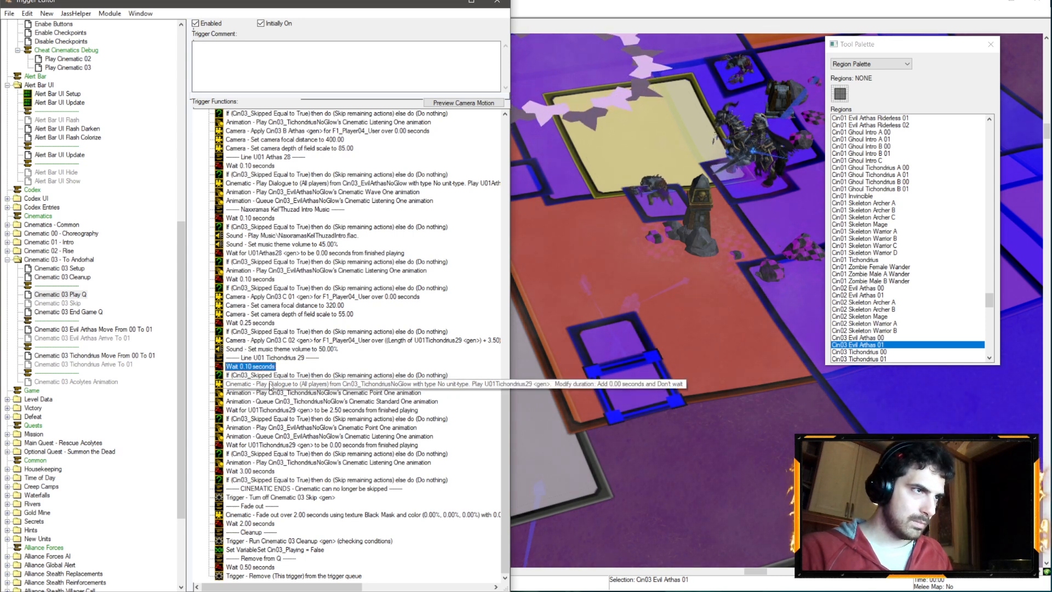
- After Tichondrius's queued Cinematic Standard One animation in line 29, add a 0.50-second wait followed by a copy of the Cin03_Skipped check
double_click(250, 365)
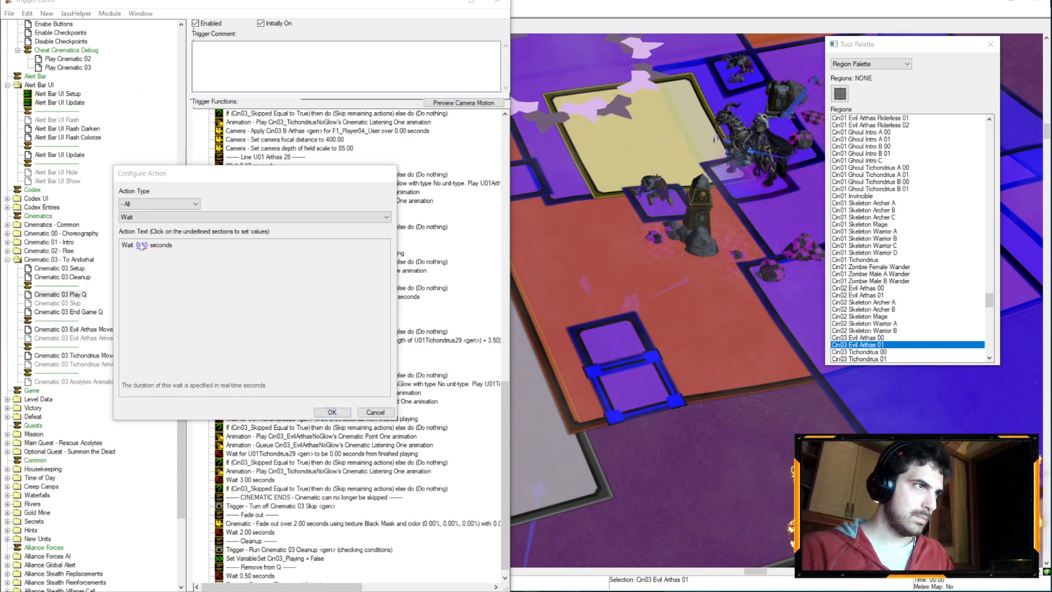
left_click(141, 246)
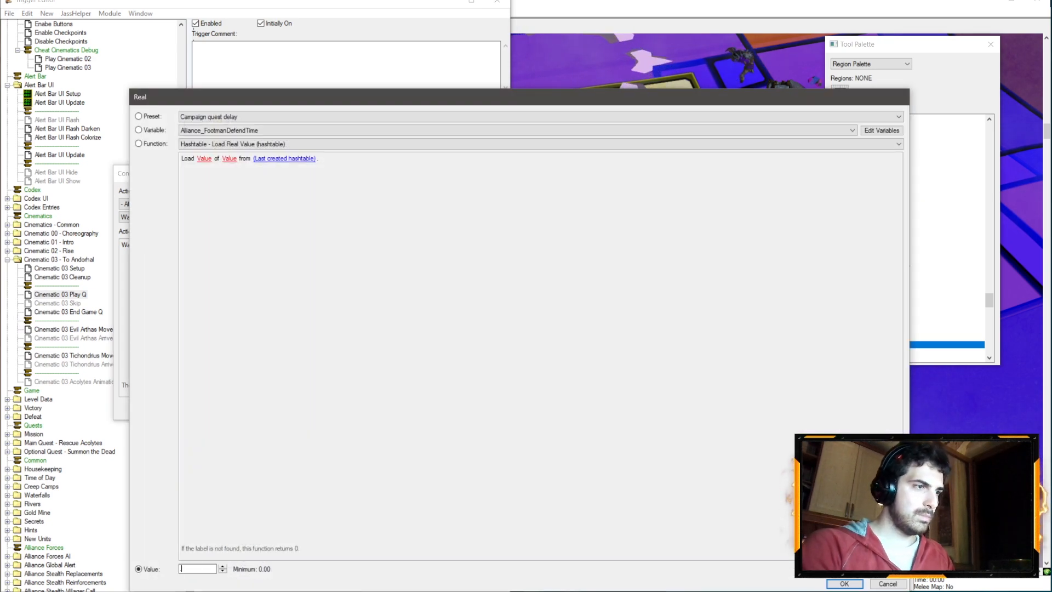
type("0.5")
key("Return")
key("Return")
left_click(267, 427)
key("ctrl+c")
left_click(262, 412)
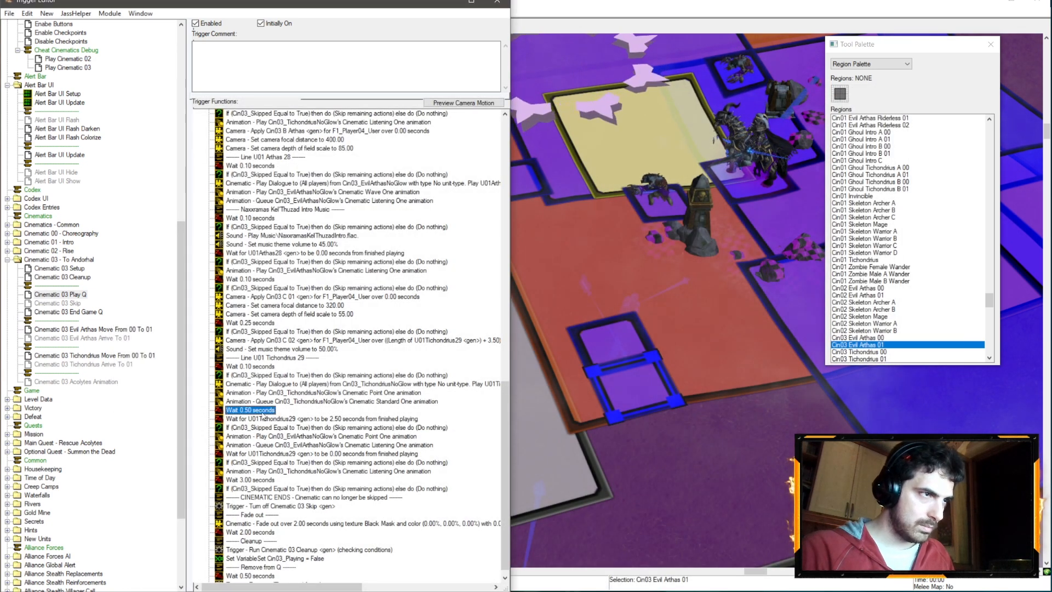
key("ctrl+v")
- Copy the music theme volume action to after the new Cin03_Skipped check and set it to 75%
left_click(310, 350)
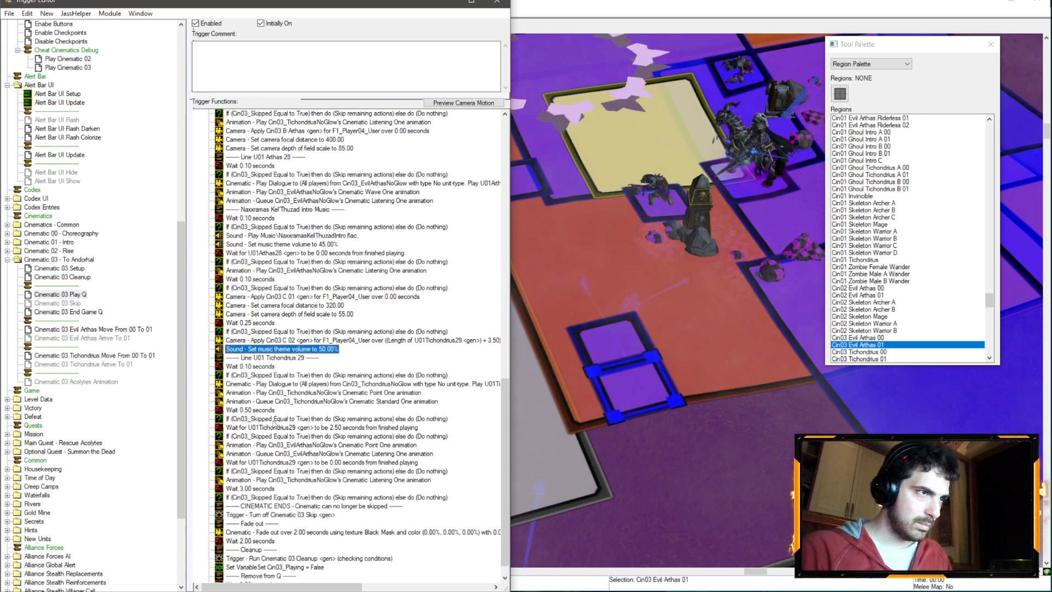
left_click(274, 421)
key("ctrl+v")
double_click(274, 426)
left_click(202, 246)
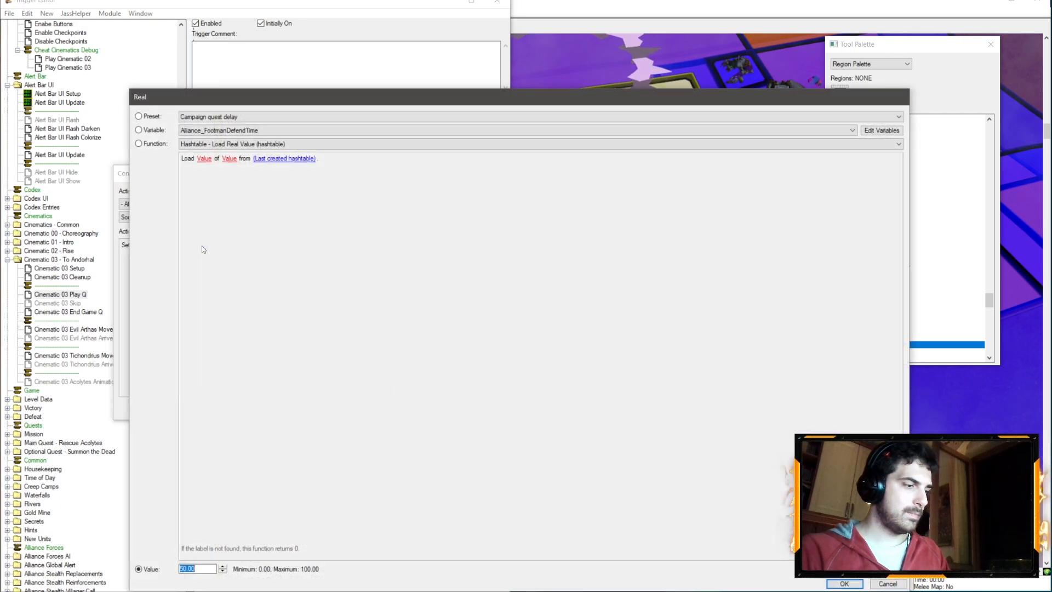
key("Return")
key("Return")
- Set the music theme volume action following the Cin03 C 02 camera action to 55%
left_click(329, 351)
double_click(328, 350)
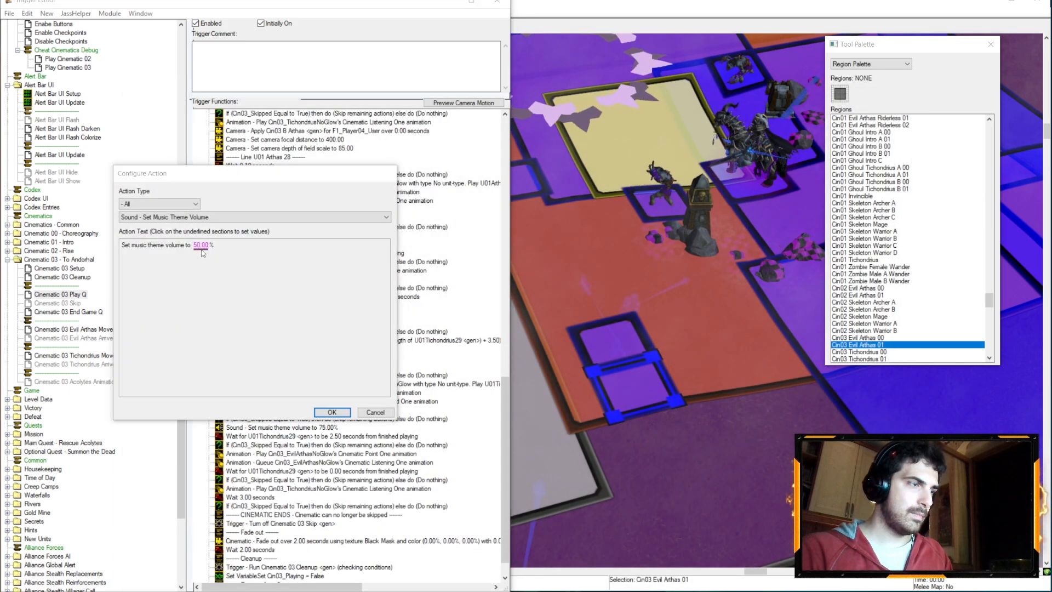
left_click(226, 284)
type("455")
key("Return")
key("Return")
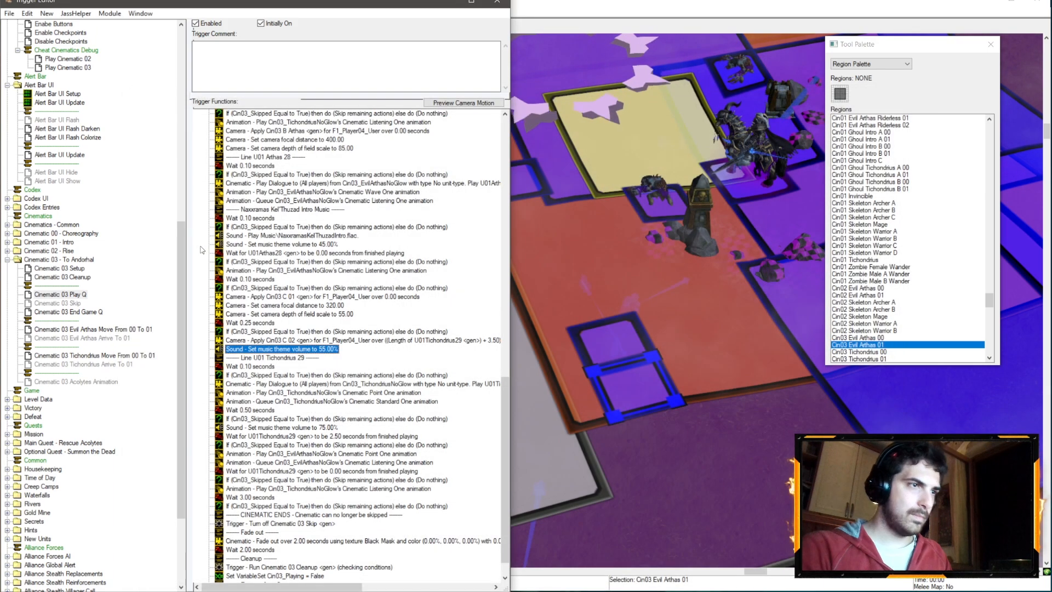
- Set the music theme volume action before the 2.50-second U01Tichondrius29 wait to 65%
left_click(324, 428)
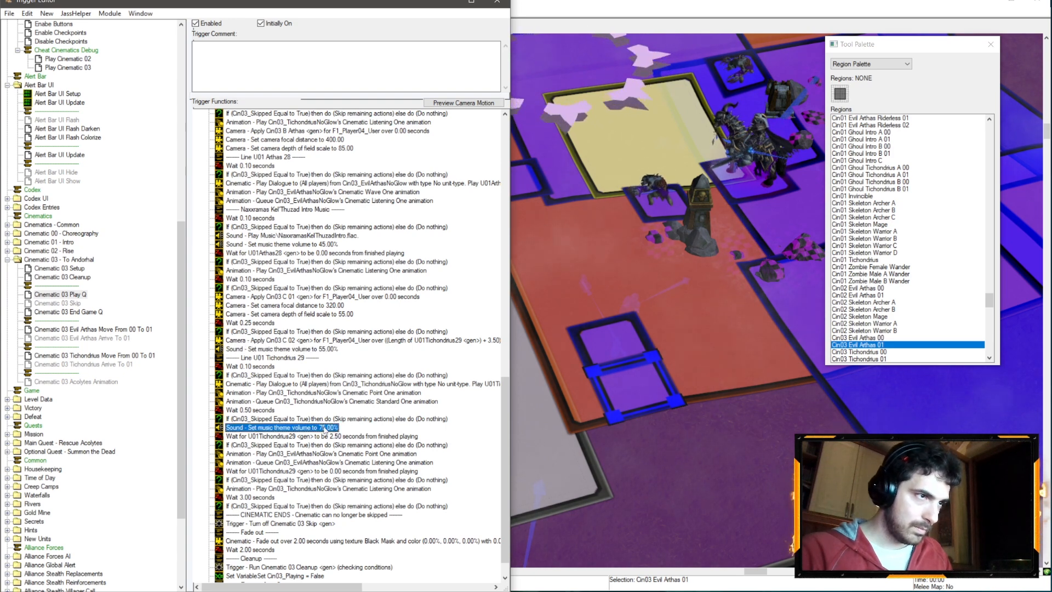
double_click(323, 427)
left_click(274, 272)
type("65")
key("Return")
key("Return")
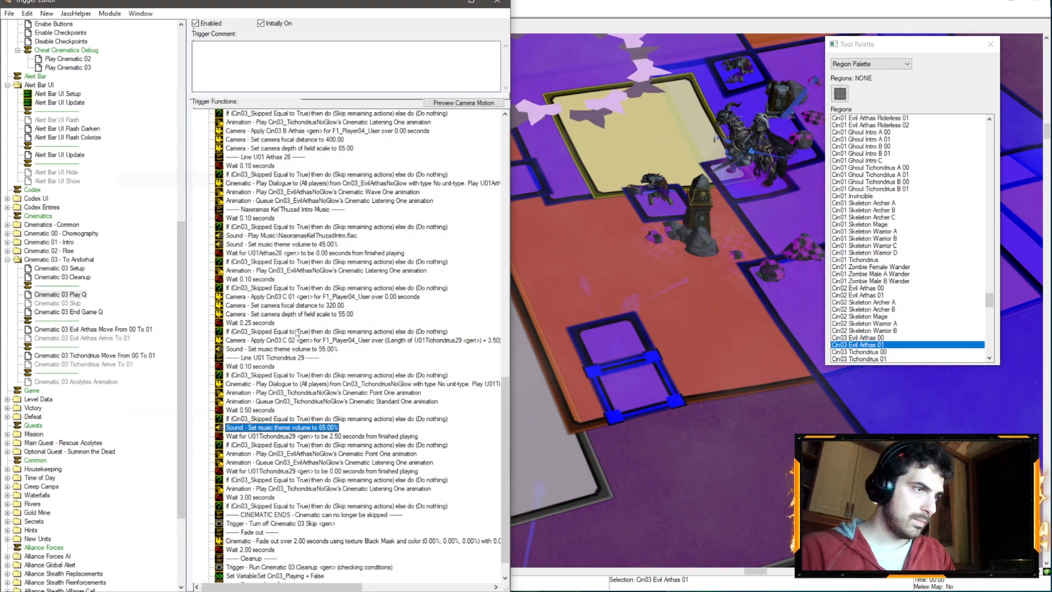
- Add a music theme volume action of 75% after Tichondrius's last Cinematic Listening One animation, before the 3.00-second wait
left_click(315, 472)
left_click(306, 489)
key("ctrl+v")
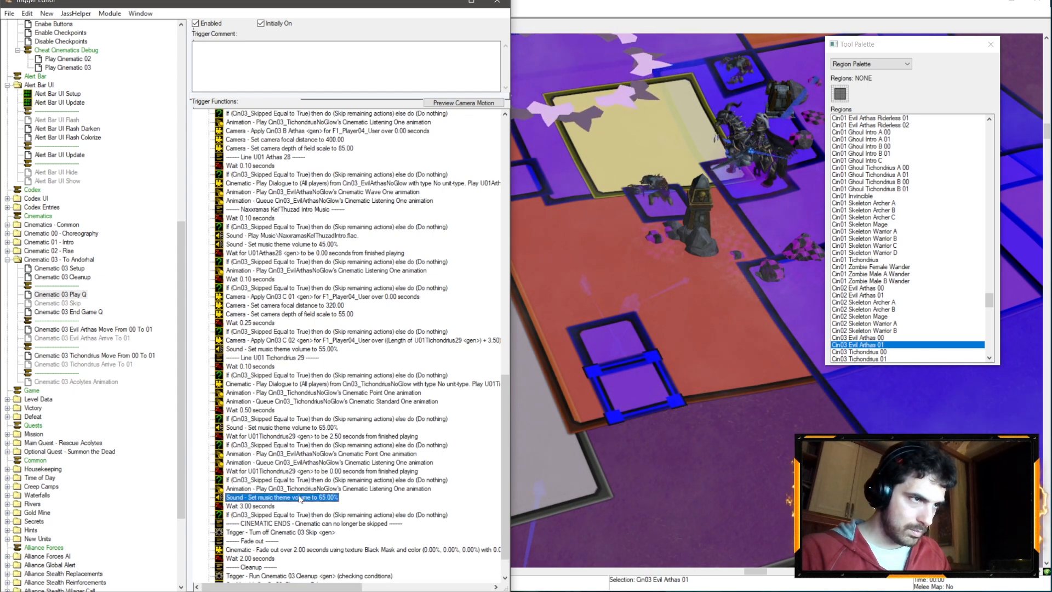
double_click(304, 497)
left_click(200, 246)
type("75")
key("Return")
key("Return")
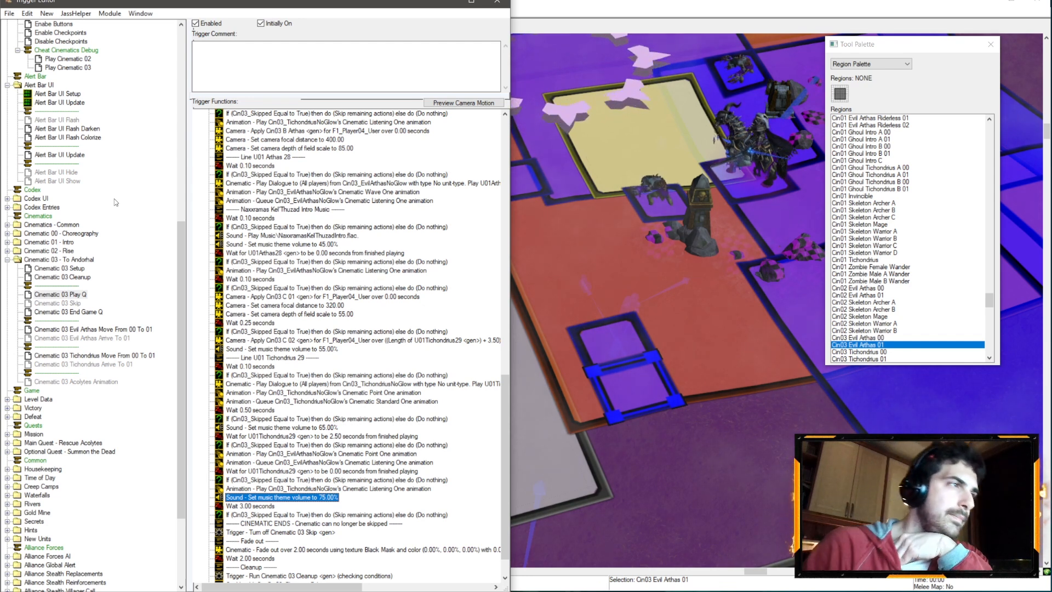
- Put the Trigger Editor away and bring the main World Editor map window to the front
left_click(446, 2)
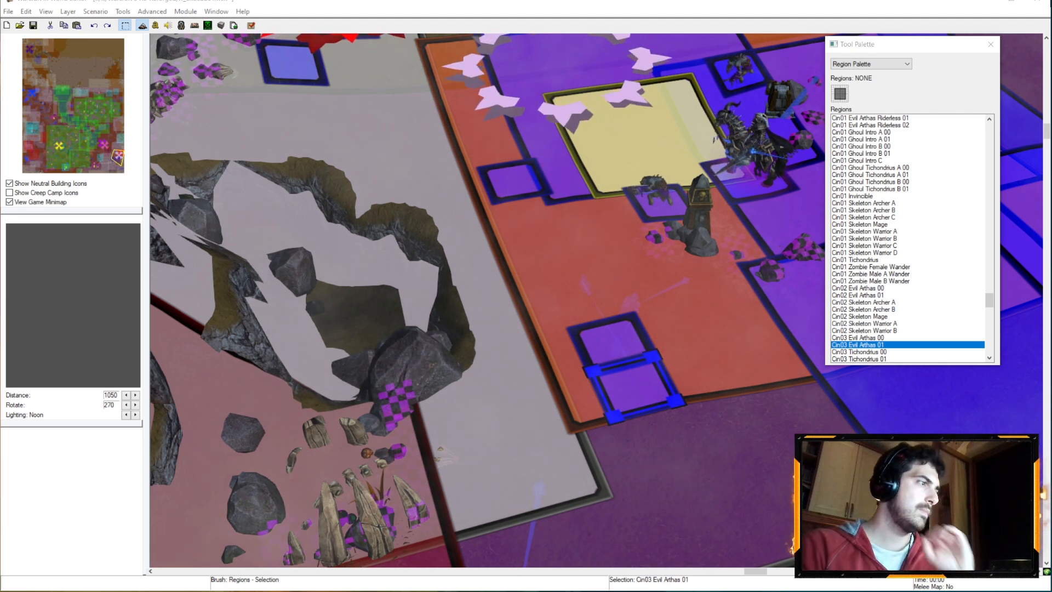
mouse_move(55, 590)
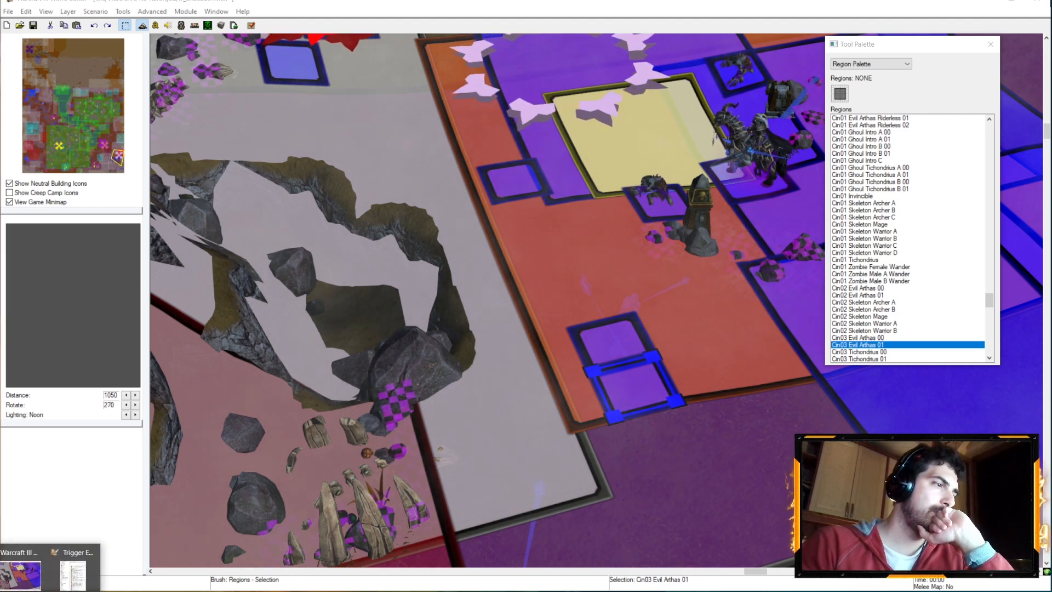
left_click(27, 572)
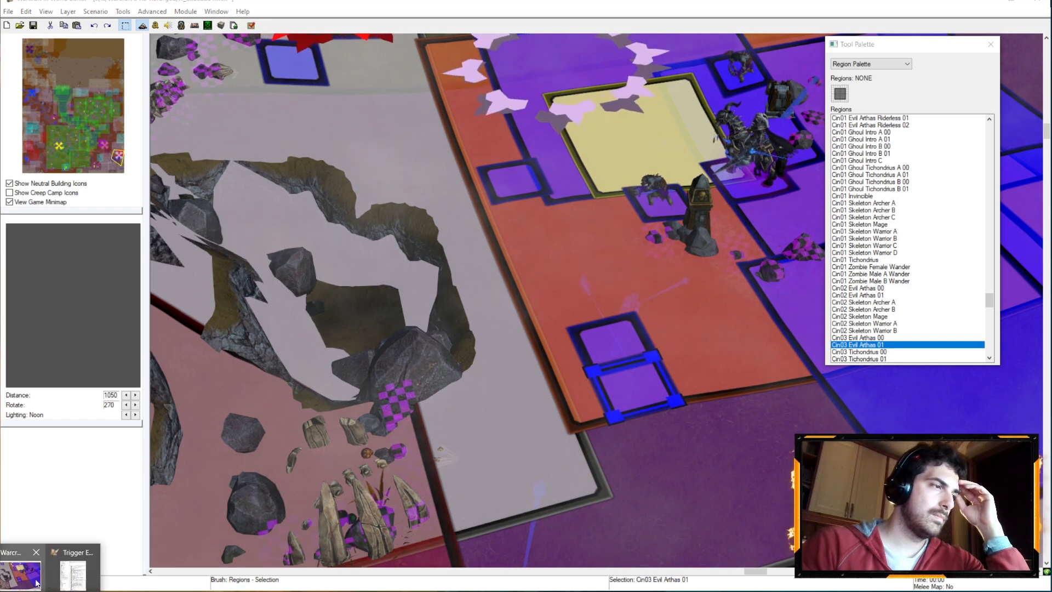
left_click(71, 570)
left_click(33, 570)
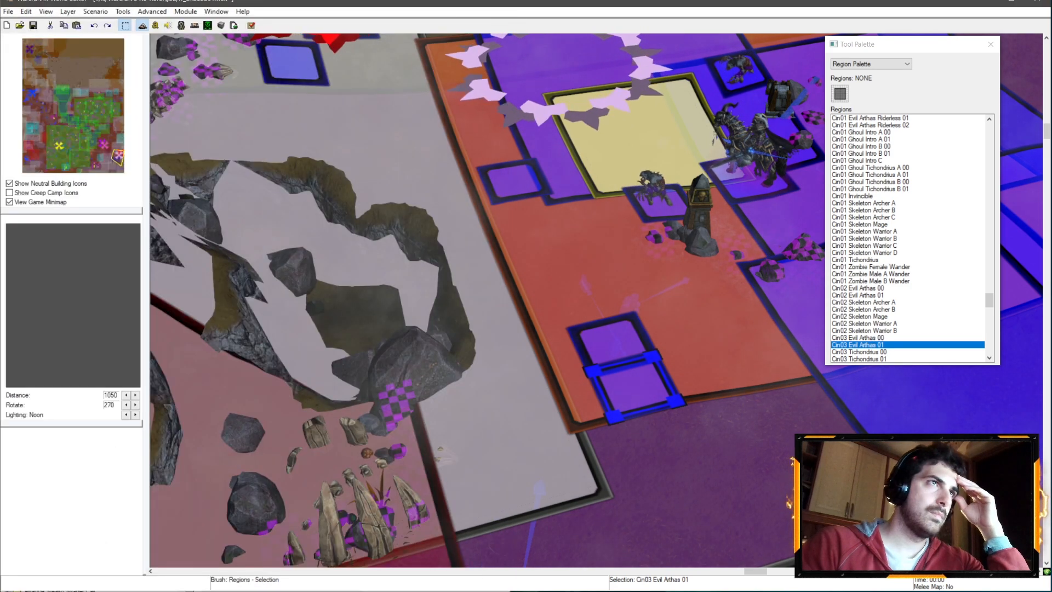
- In Cinematic 03 Play Q, insert a Play Sound action after Arthas's queued Cinematic Listening One animation under Line U01 Arthas 28
left_click(155, 25)
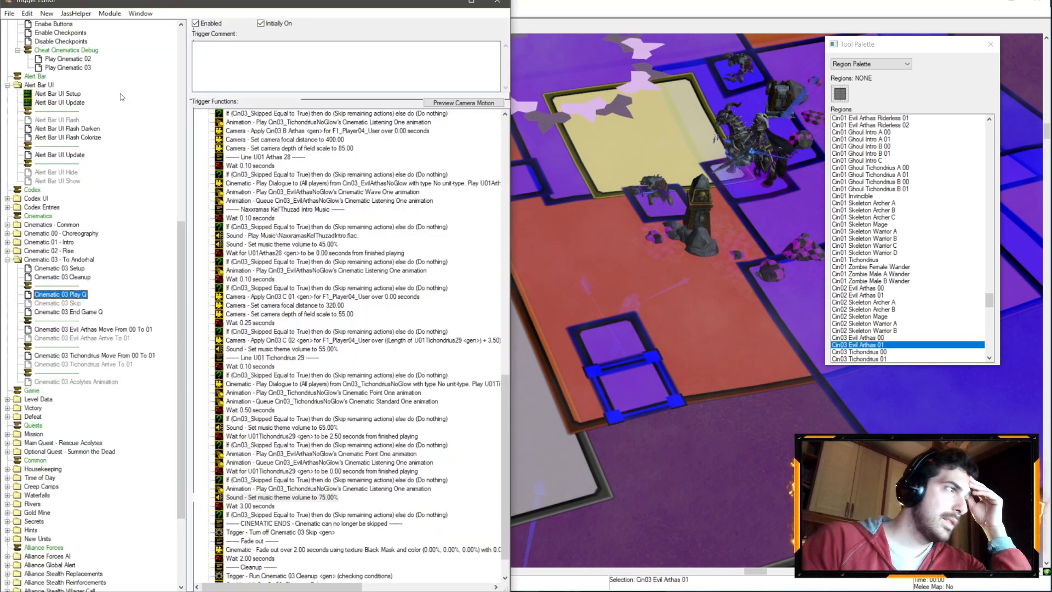
scroll(252, 264, "down", 2)
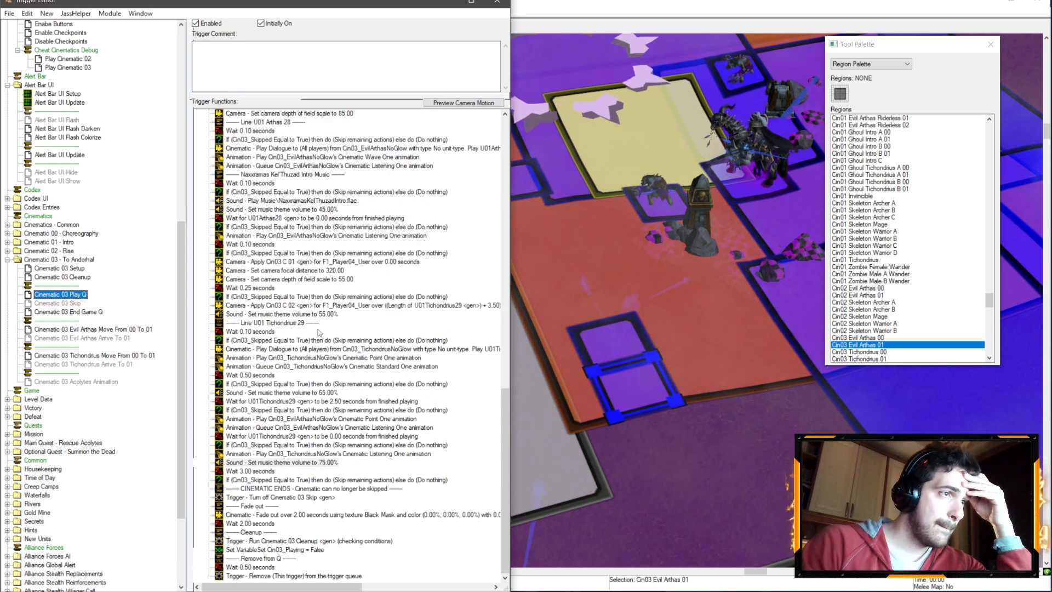
scroll(322, 296, "up", 3)
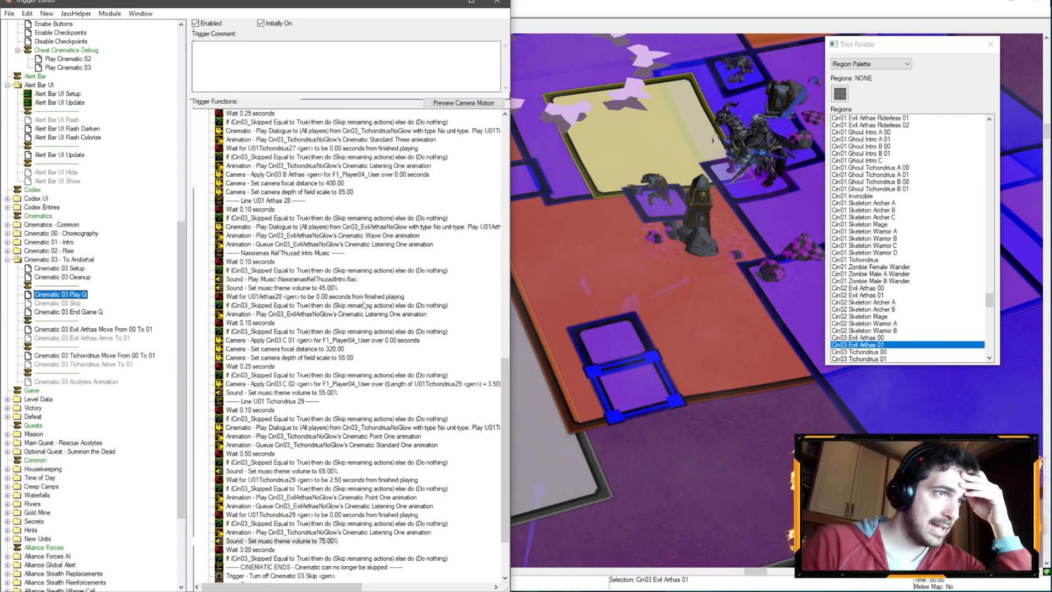
right_click(355, 236)
right_click(327, 244)
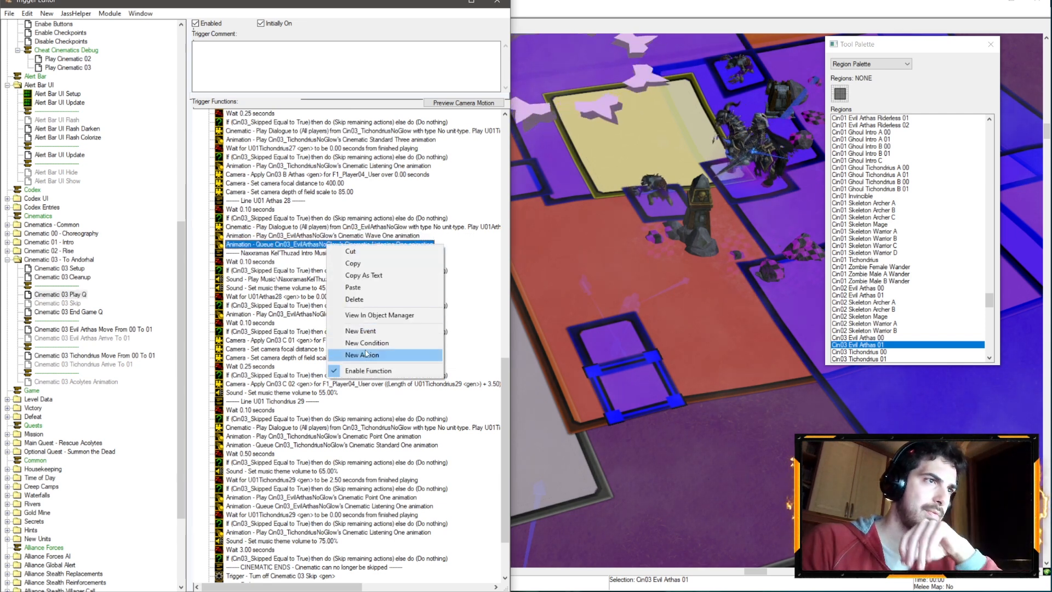
left_click(365, 355)
left_click(159, 203)
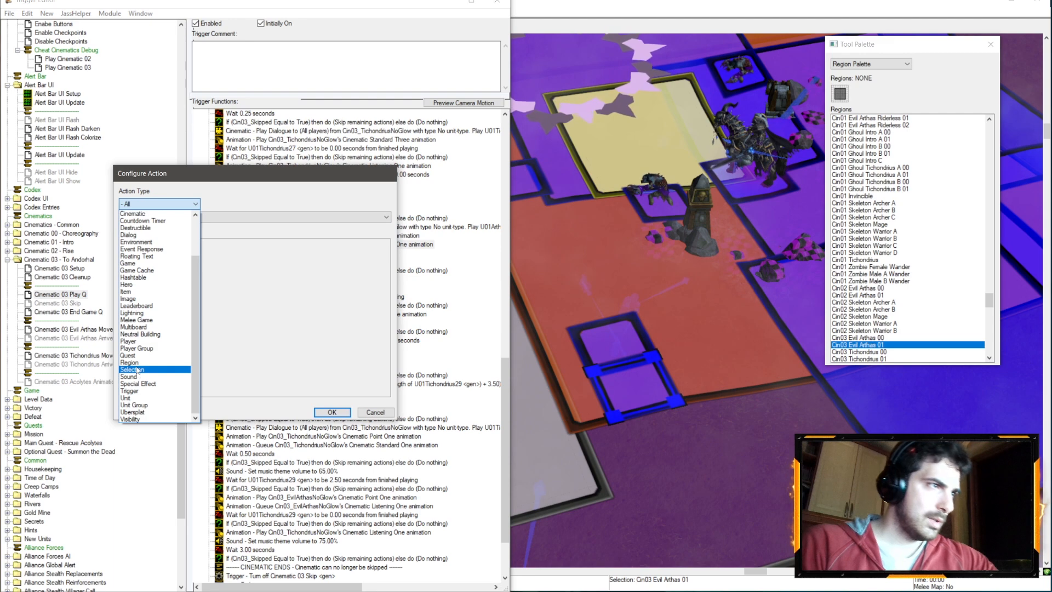
left_click(153, 380)
left_click(143, 245)
- Assign the Cin03_HorseSound variable as the new action's sound and accept the action
left_click(660, 131)
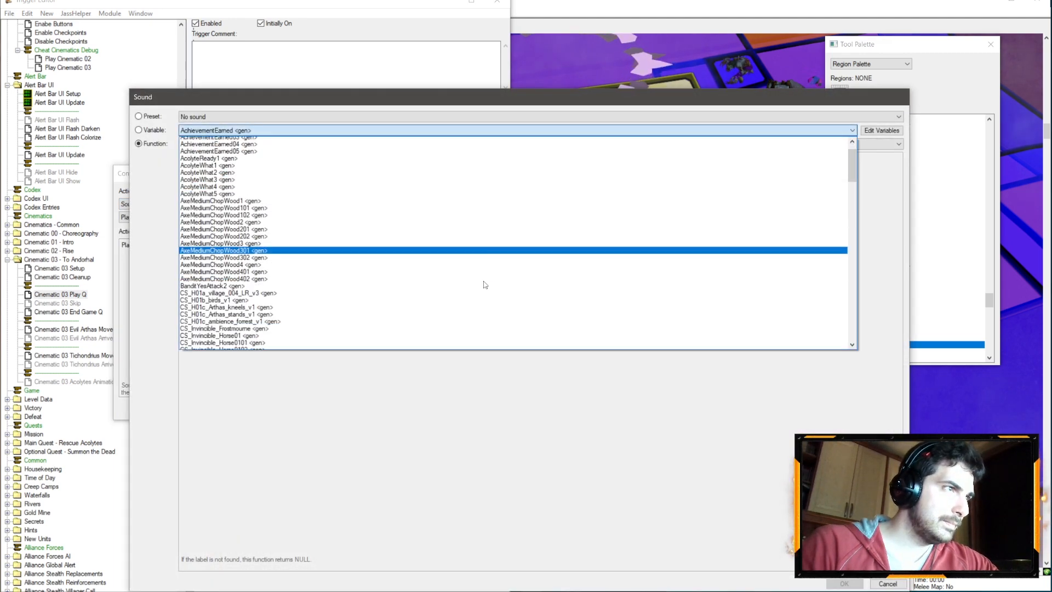
scroll(471, 265, "down", 10)
left_click_drag(853, 220, 831, 314)
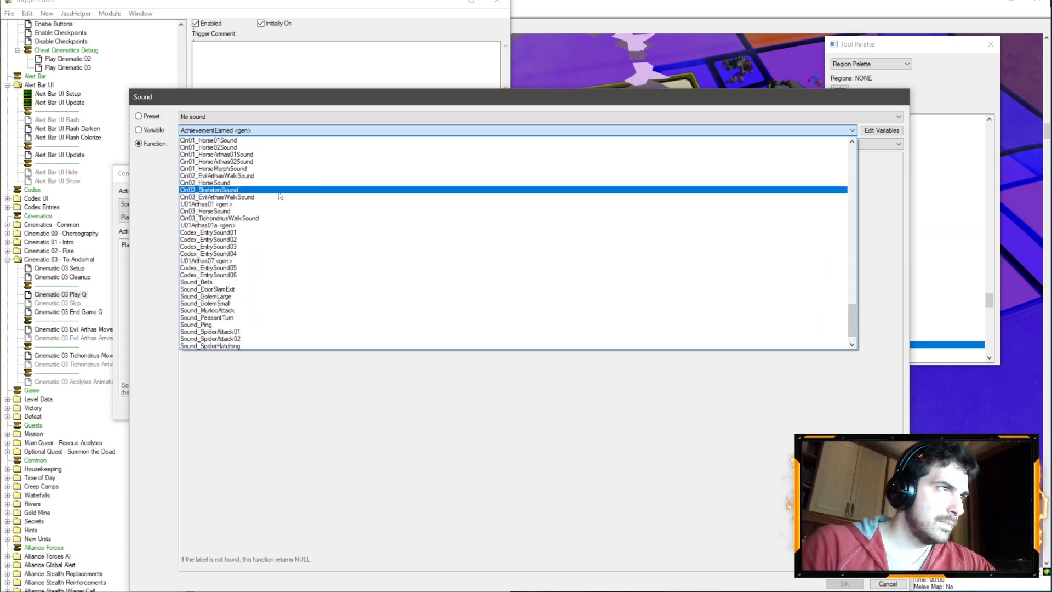
left_click(250, 211)
key("Return")
key("Return")
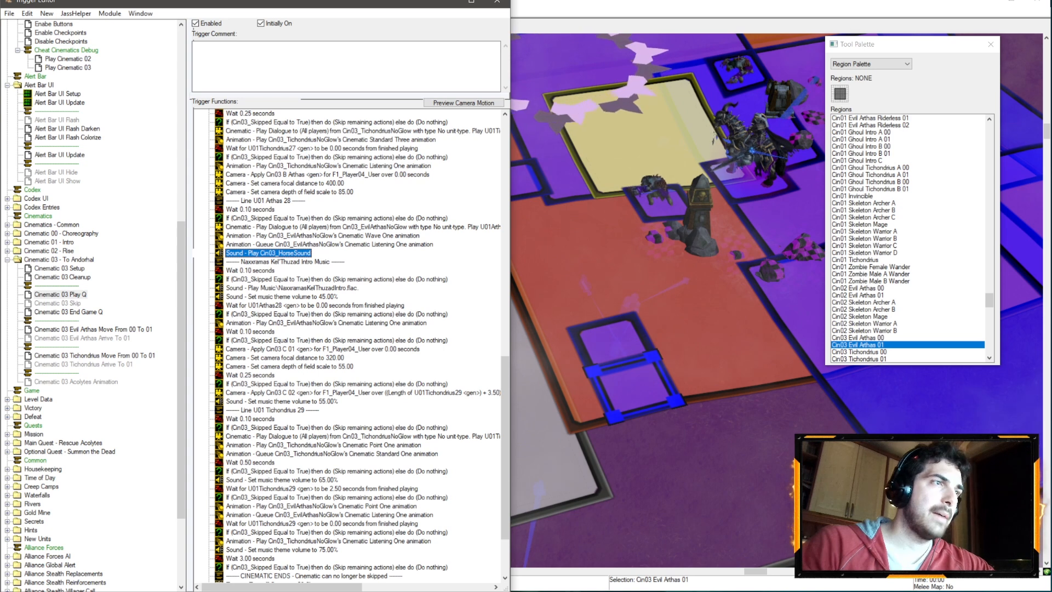
- Return to the main World Editor map window, save the map and launch it as an in-game test
left_click(25, 571)
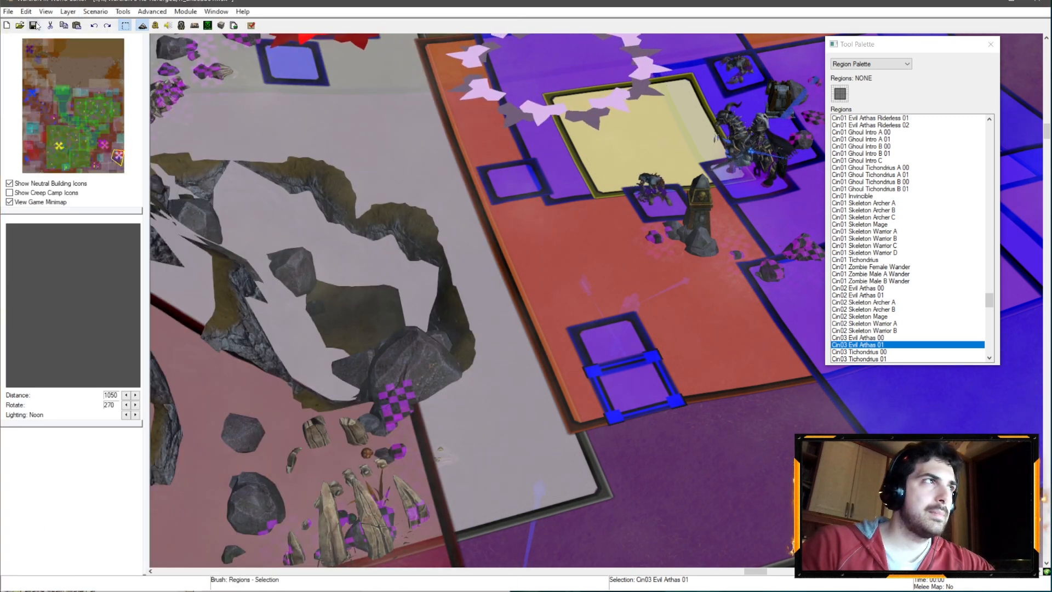
key("ctrl+s")
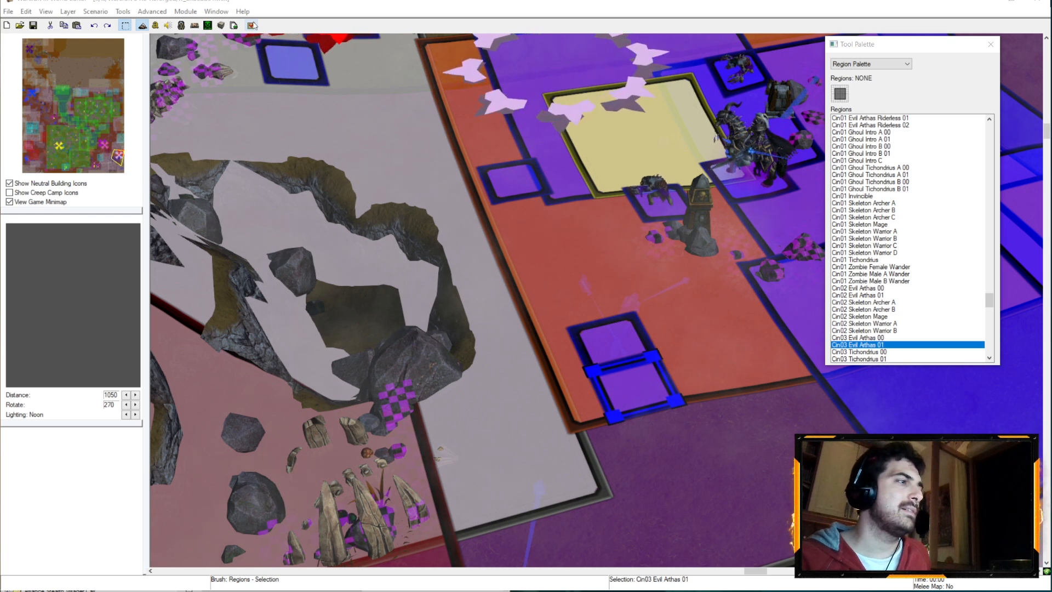
left_click(254, 25)
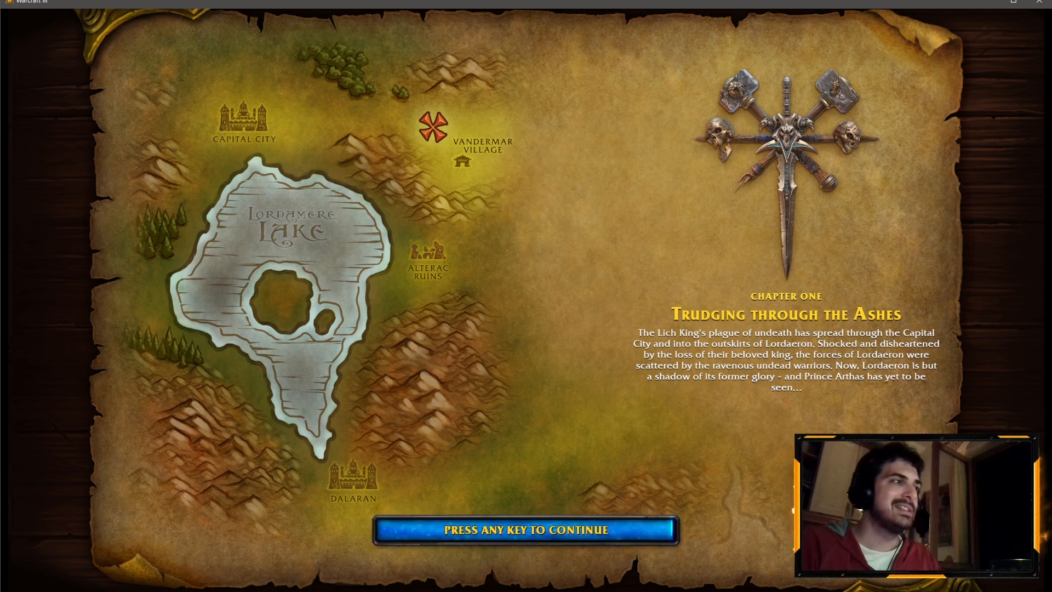
- Start the mission, play the third cinematic with the chat message cin03, and exit the game after watching it
key("space")
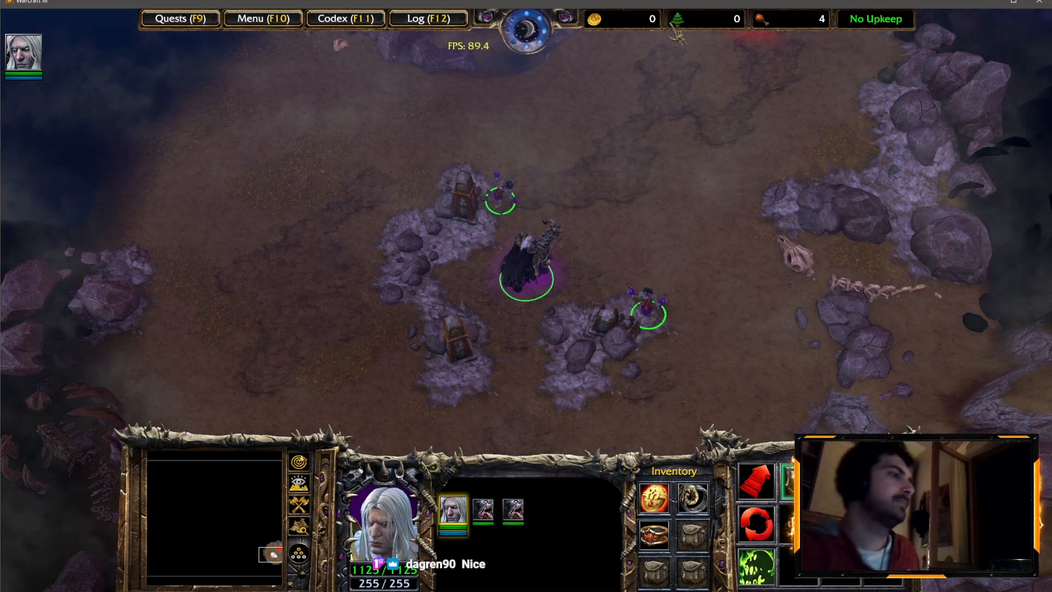
key("Return")
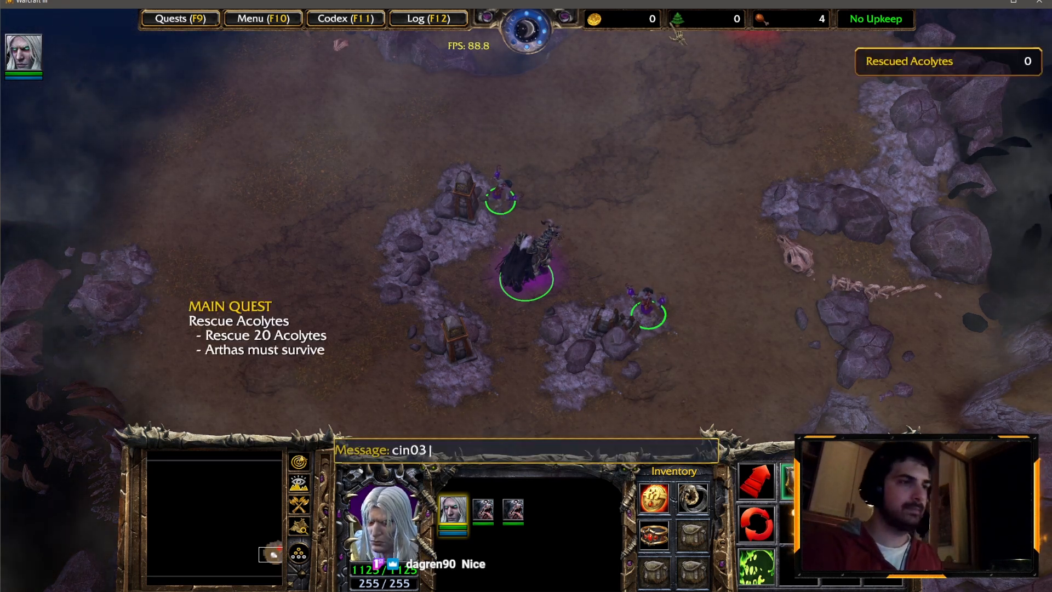
key("Return")
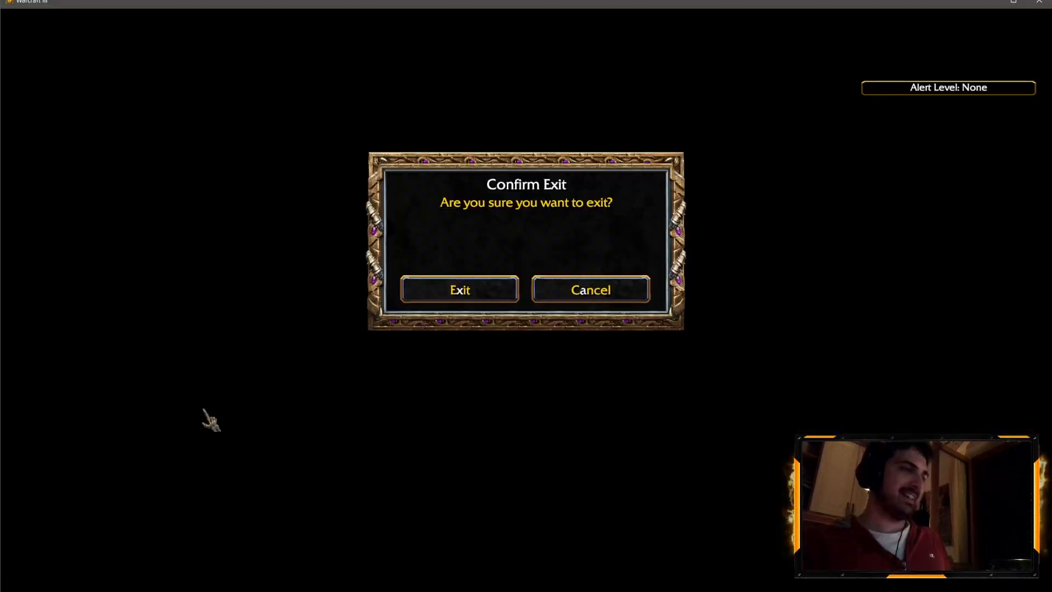
left_click(500, 288)
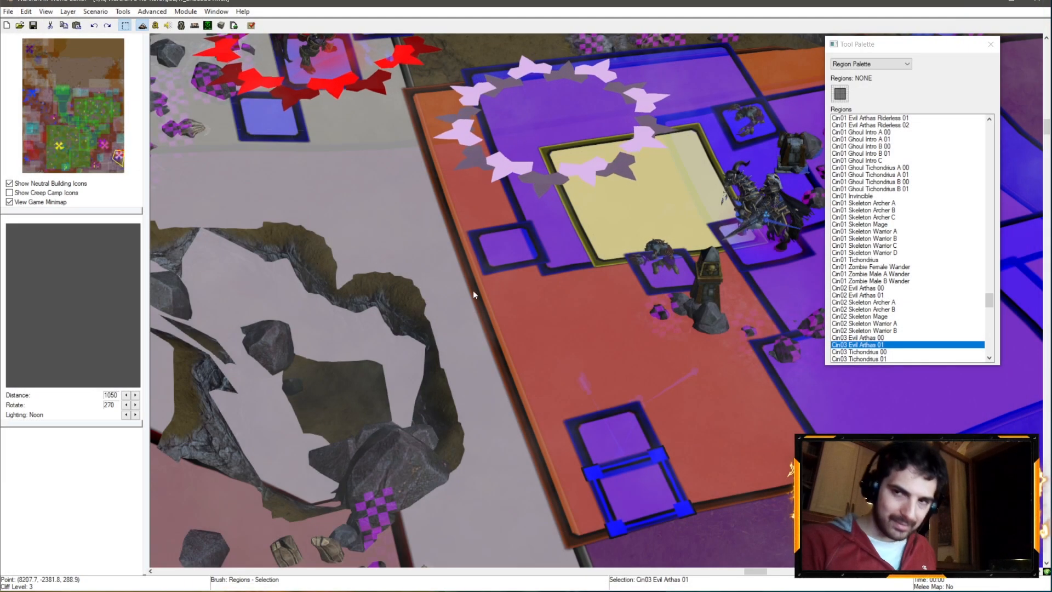